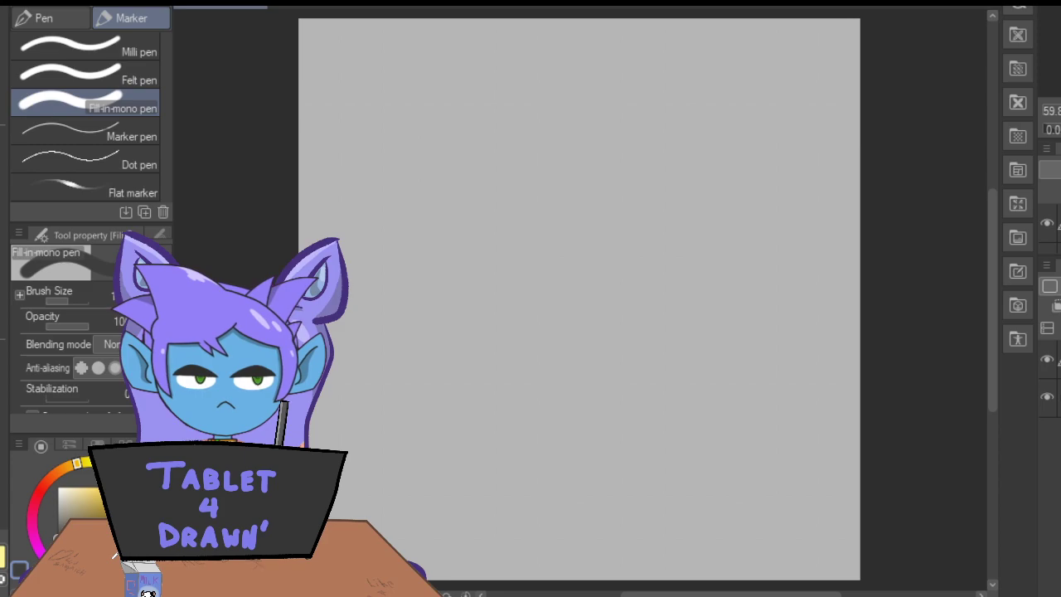
Sketch a large round head outline in the upper part of the canvas with the Darker pencil.
key("p")
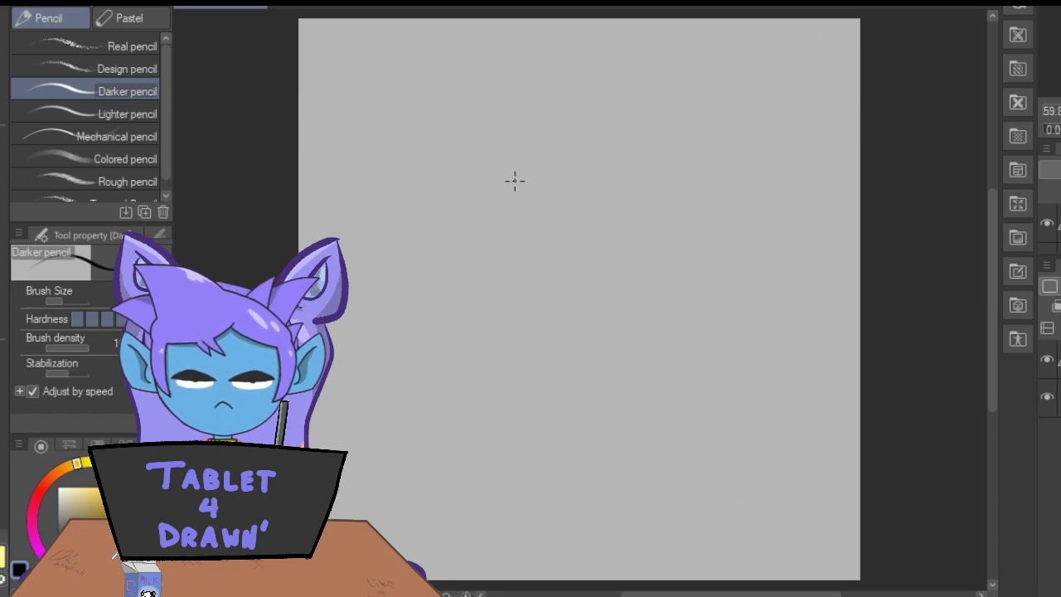
mouse_move(549, 152)
left_mouse_down()
mouse_move(435, 127)
mouse_move(469, 126)
mouse_move(402, 137)
mouse_move(351, 199)
mouse_move(361, 177)
mouse_move(347, 266)
mouse_move(410, 351)
left_mouse_up()
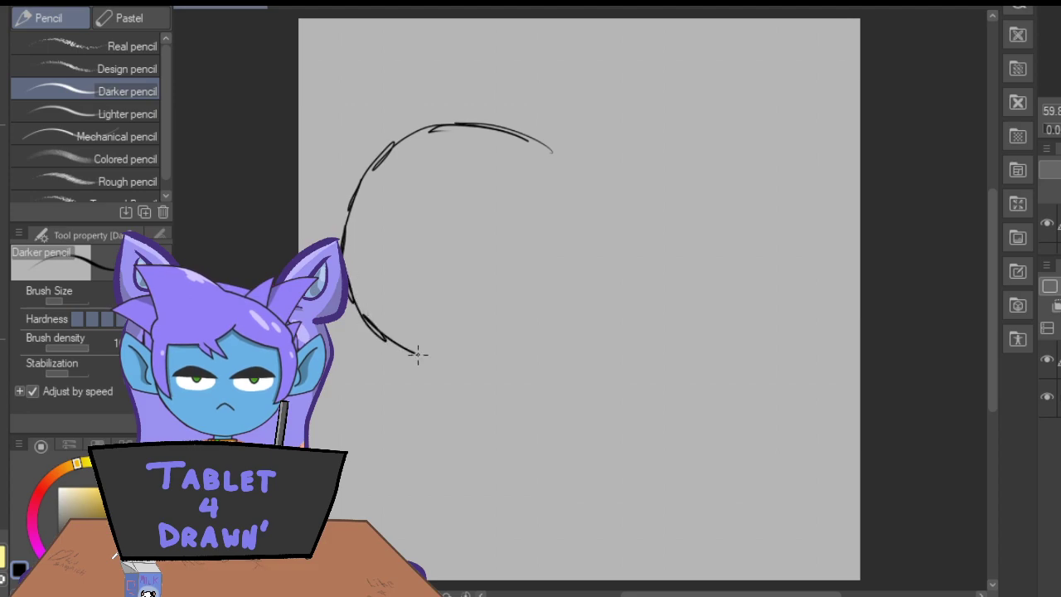
mouse_move(531, 148)
left_mouse_down()
mouse_move(576, 205)
mouse_move(571, 276)
left_mouse_up()
mouse_move(390, 345)
left_mouse_down()
mouse_move(446, 359)
mouse_move(499, 349)
mouse_move(489, 370)
mouse_move(464, 358)
mouse_move(539, 329)
mouse_move(566, 303)
mouse_move(585, 268)
mouse_move(589, 204)
mouse_move(531, 139)
left_mouse_up()
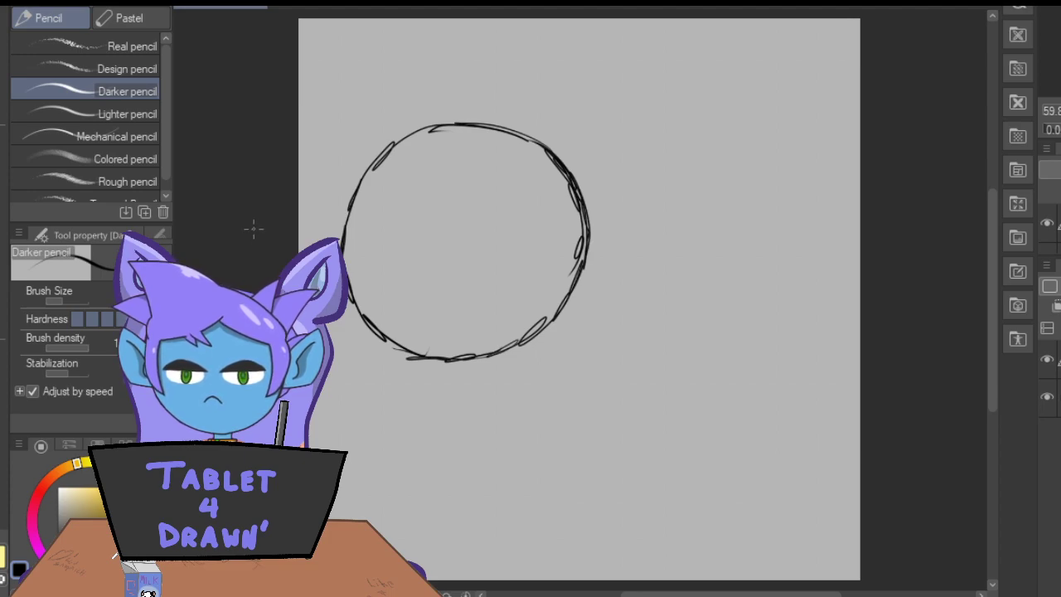
Sketch a pointed ear on the right side of the head and the upper edge of the left ear.
mouse_move(589, 207)
left_mouse_down()
mouse_move(624, 168)
mouse_move(652, 268)
mouse_move(594, 275)
left_mouse_up()
left_click_drag(659, 255, 645, 174)
left_click_drag(348, 220, 309, 180)
left_click_drag(310, 180, 330, 206)
Lasso the whole head sketch, transform it slightly to the right on the canvas, and deselect it.
left_click(3, 35)
mouse_move(698, 129)
left_mouse_down()
mouse_move(426, 43)
mouse_move(507, 420)
mouse_move(601, 71)
left_mouse_up()
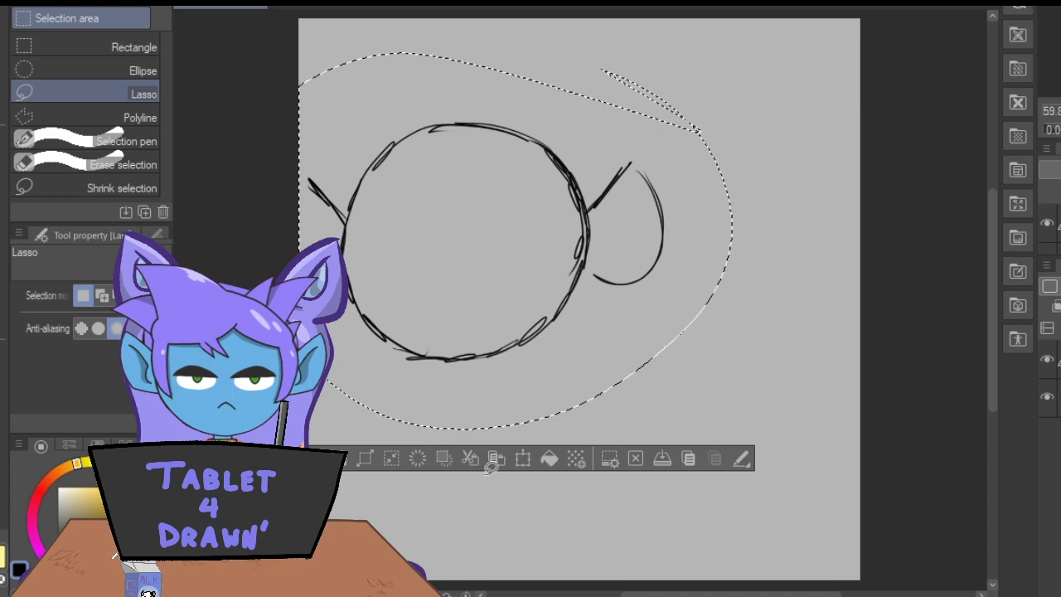
left_click(523, 459)
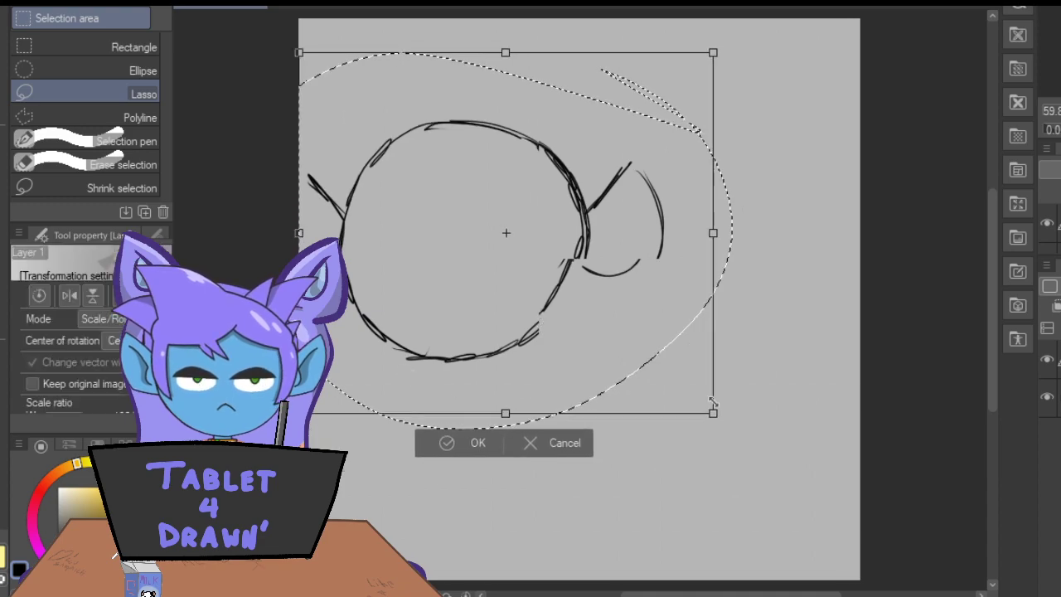
left_click_drag(410, 316, 440, 322)
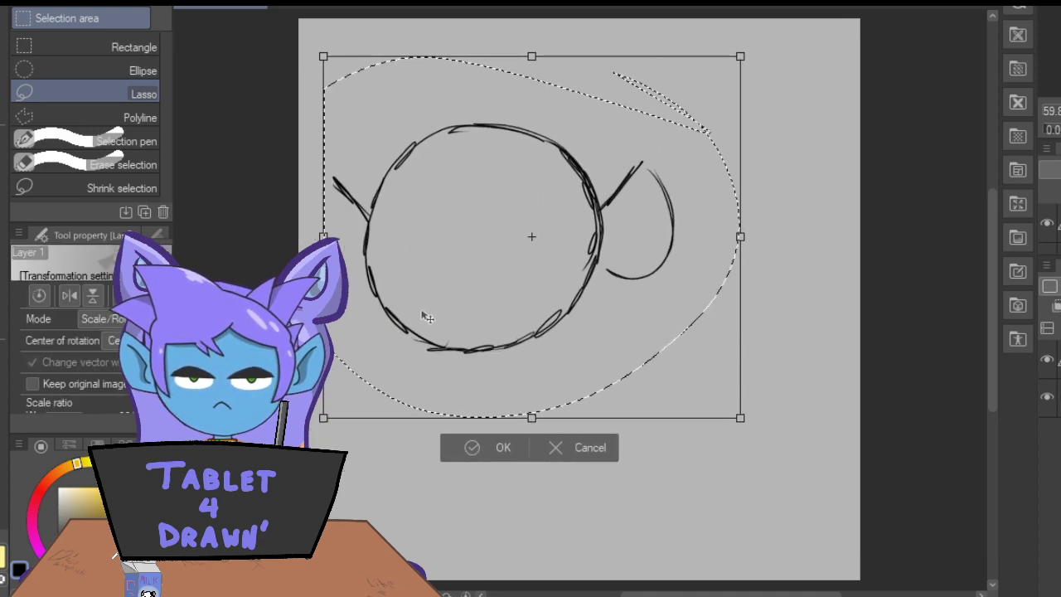
left_click(474, 445)
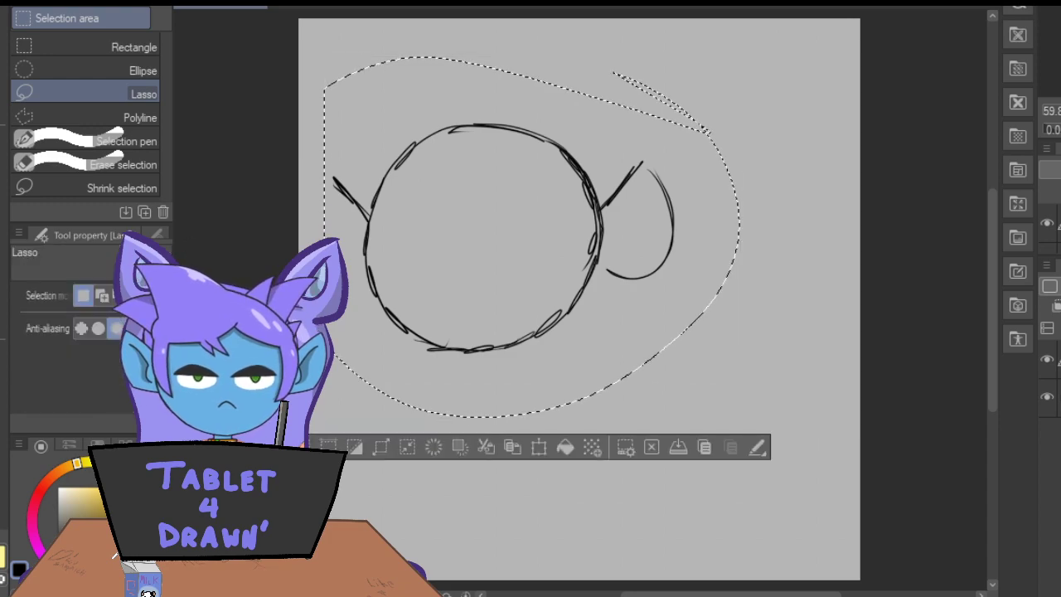
key("p")
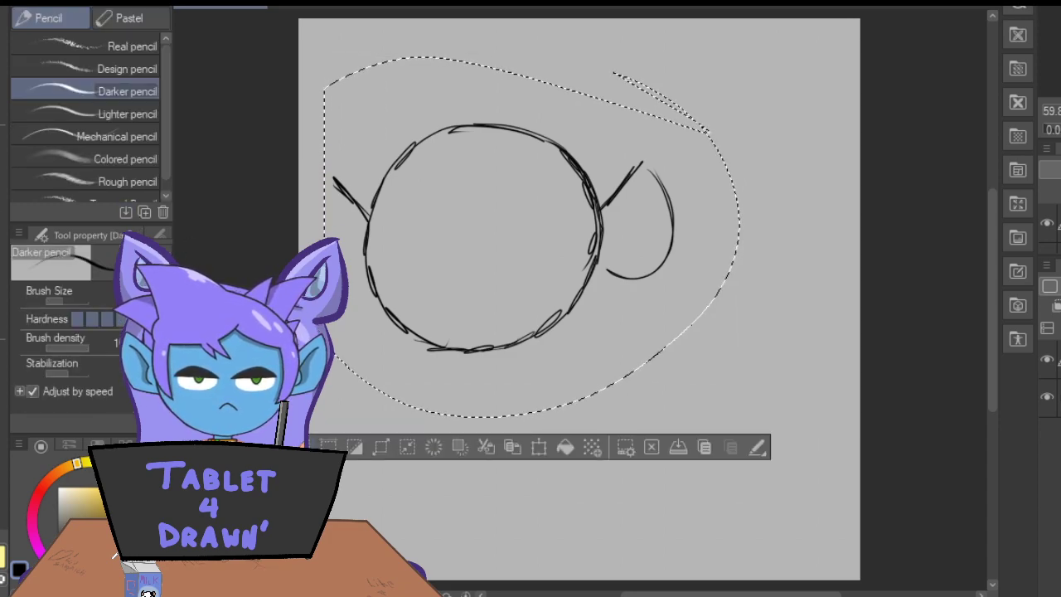
key("ctrl+d")
Extend the upper edge of the left ear and draw its curved outer outline with the Darker pencil.
mouse_move(363, 212)
left_mouse_down()
mouse_move(333, 172)
mouse_move(369, 218)
left_mouse_up()
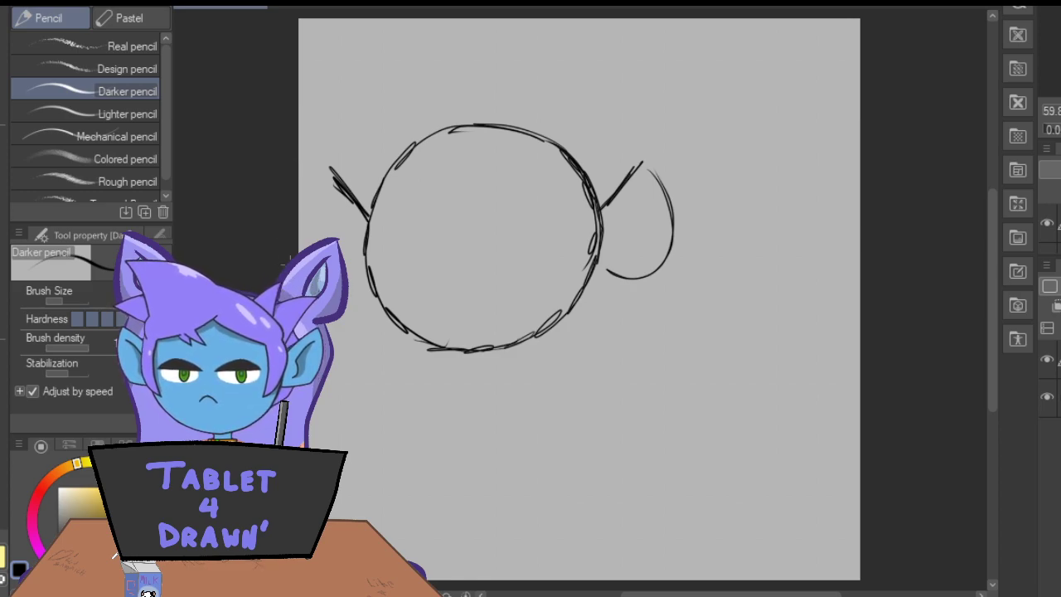
mouse_move(328, 168)
left_mouse_down()
mouse_move(313, 193)
mouse_move(356, 271)
mouse_move(325, 169)
left_mouse_up()
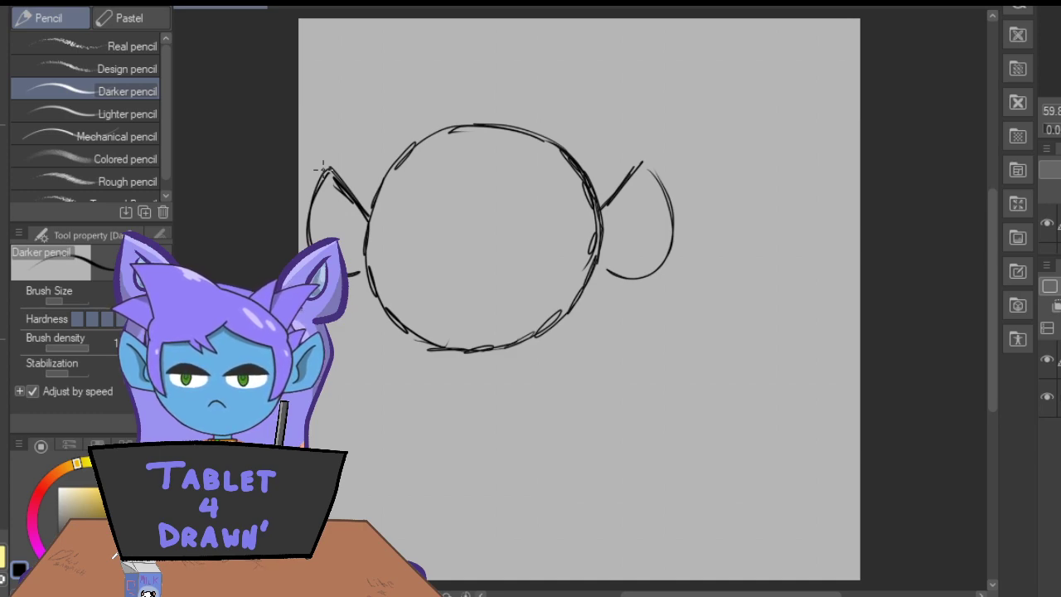
mouse_move(674, 123)
left_mouse_down()
mouse_move(698, 54)
mouse_move(693, 131)
mouse_move(702, 81)
left_mouse_up()
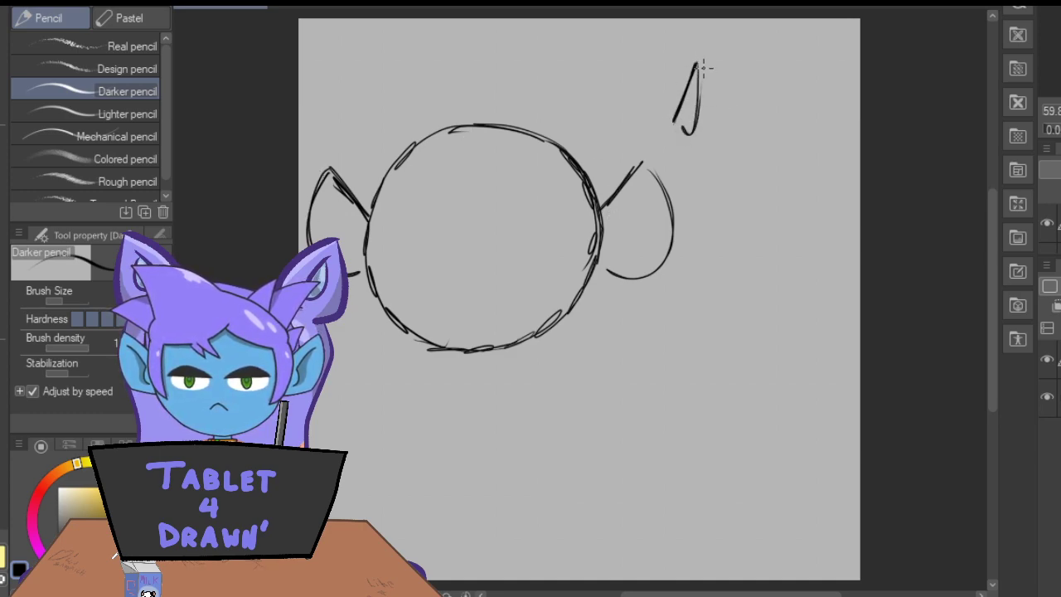
mouse_move(595, 111)
left_mouse_down()
mouse_move(629, 56)
mouse_move(652, 98)
mouse_move(605, 127)
left_mouse_up()
left_click_drag(655, 104, 640, 60)
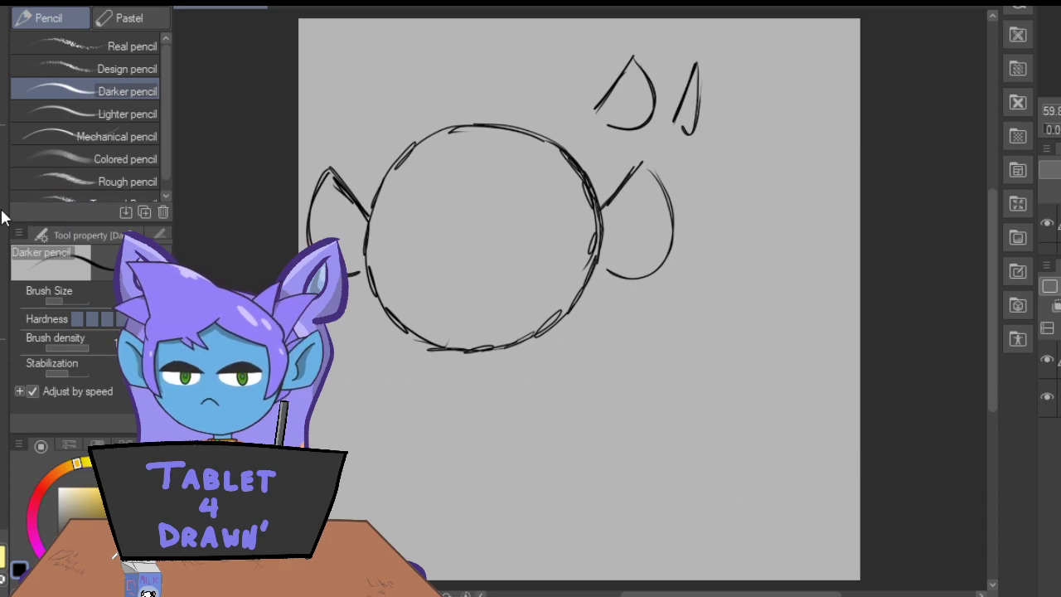
left_click(2, 292)
mouse_move(587, 101)
left_mouse_down()
mouse_move(649, 119)
mouse_move(660, 99)
mouse_move(691, 125)
mouse_move(691, 34)
mouse_move(701, 88)
left_mouse_up()
left_click(104, 166)
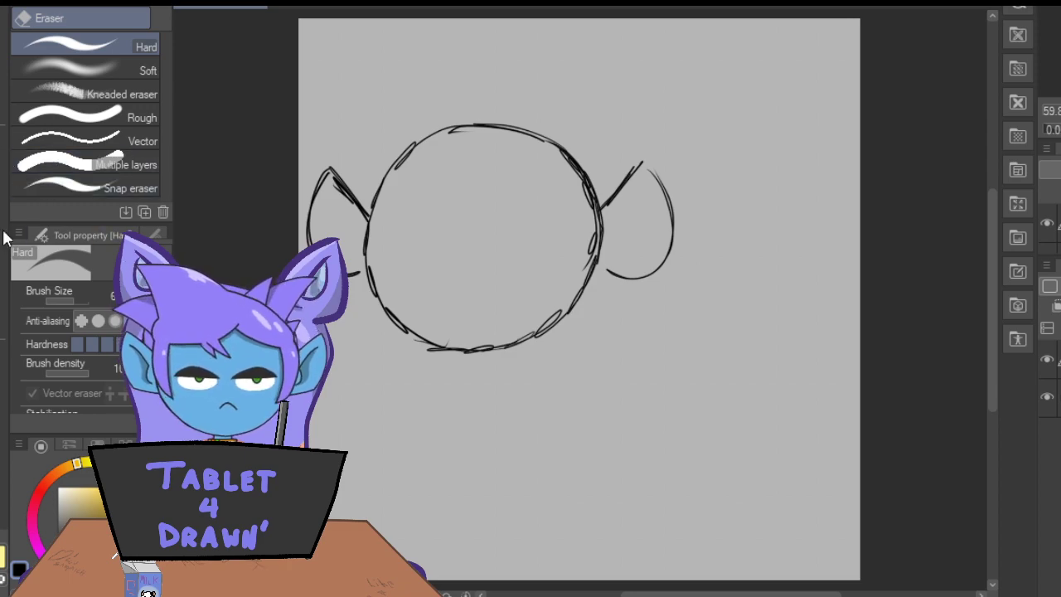
Pencil the inner folds in both ears and draw crossed vertical and horizontal guidelines on the face.
key("p")
left_click_drag(644, 189, 639, 236)
left_click_drag(332, 198, 344, 239)
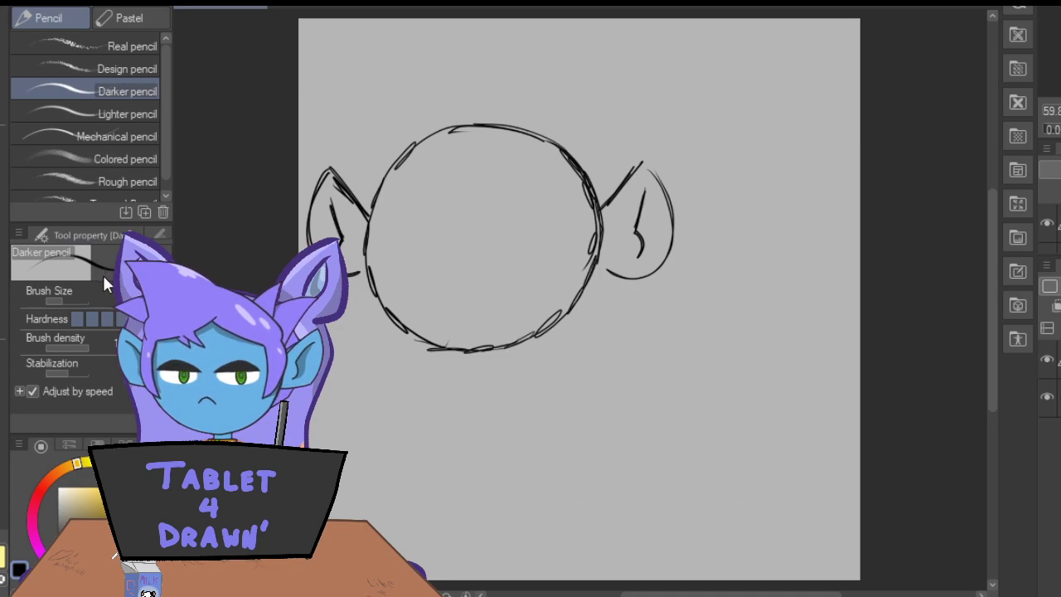
mouse_move(477, 194)
left_mouse_down()
mouse_move(478, 268)
mouse_move(477, 204)
mouse_move(479, 255)
left_mouse_up()
mouse_move(556, 255)
left_mouse_down()
mouse_move(419, 255)
mouse_move(567, 254)
left_mouse_up()
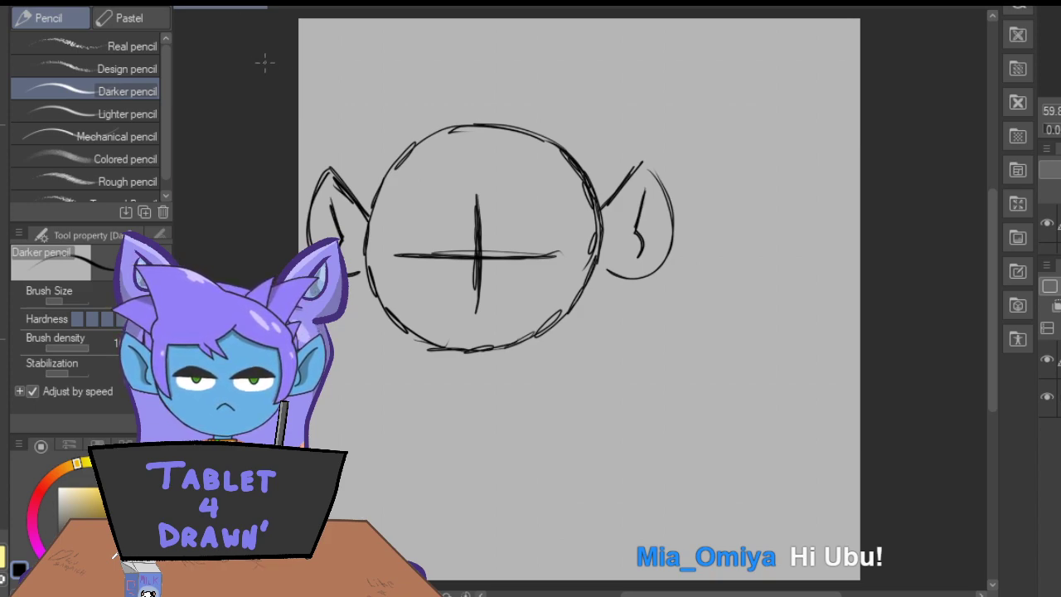
Draw a parted hairline across the forehead and erase the stroke end overshooting below the parting.
left_click_drag(594, 207, 481, 159)
left_click_drag(514, 179, 593, 206)
left_click_drag(481, 159, 531, 186)
mouse_move(487, 159)
left_mouse_down()
mouse_move(403, 198)
mouse_move(506, 149)
left_mouse_up()
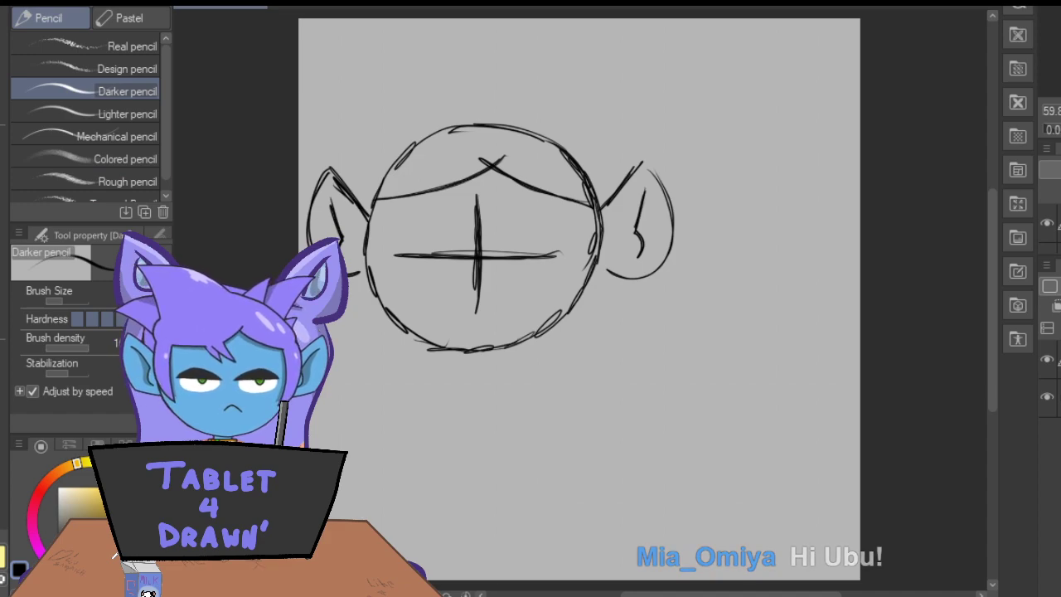
key("e")
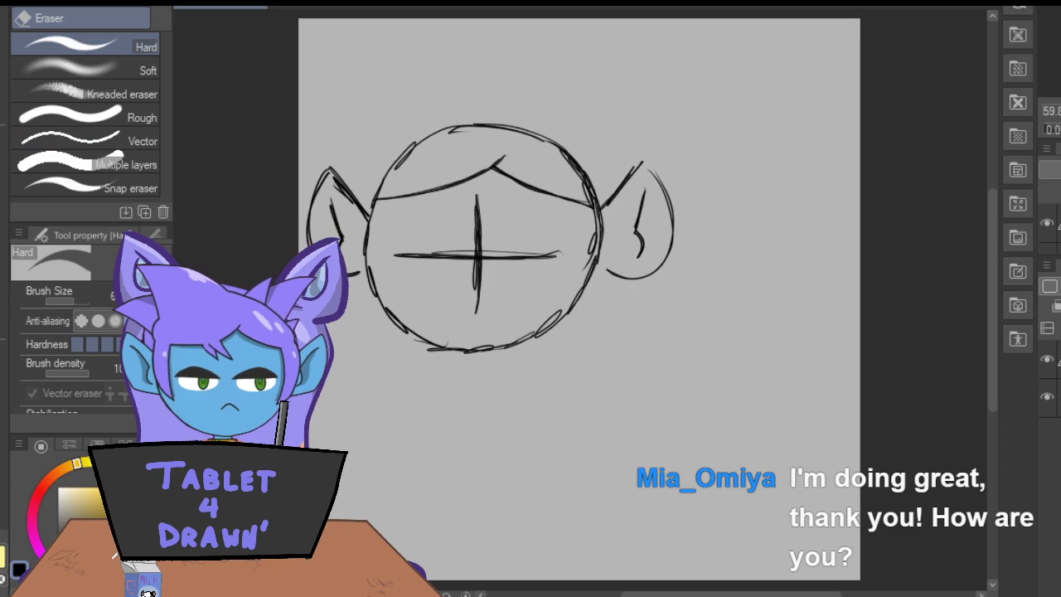
Sketch a small zigzag tuft on the left half of the hairline and pointed side locks in front of both ears.
key("p")
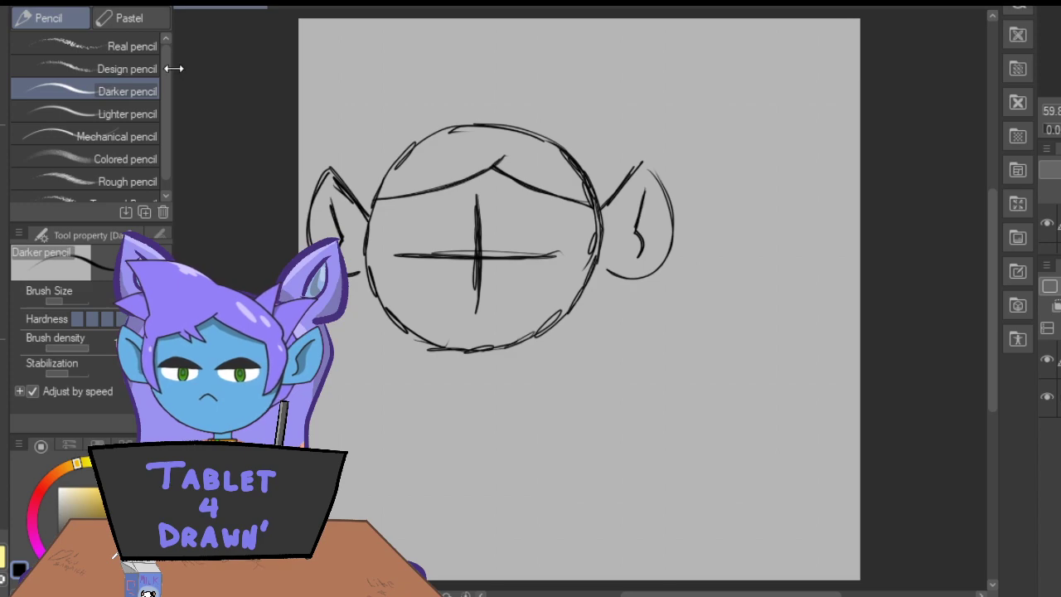
mouse_move(453, 184)
left_mouse_down()
mouse_move(425, 212)
mouse_move(440, 185)
left_mouse_up()
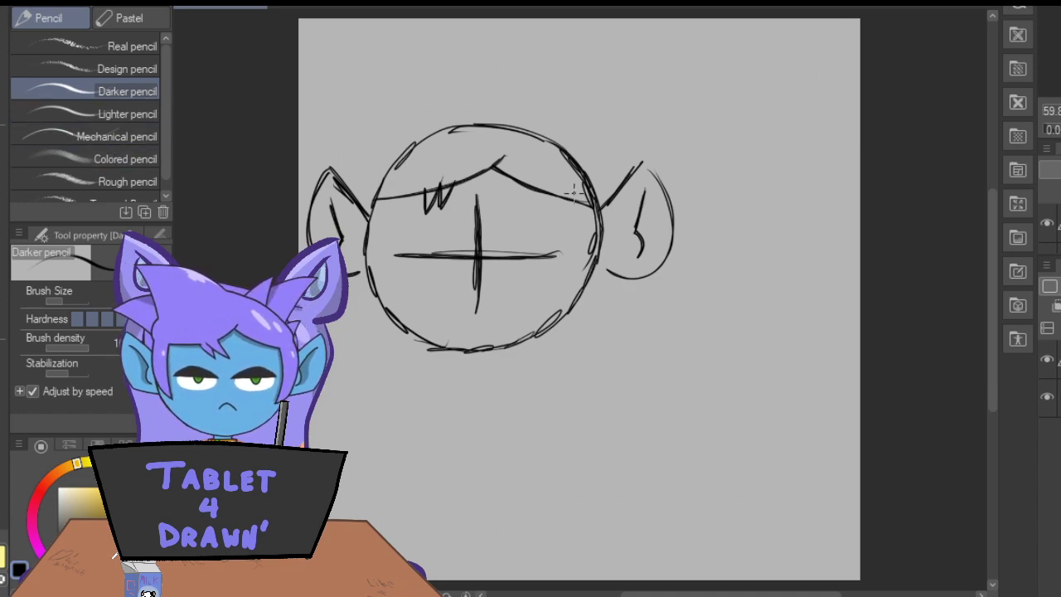
mouse_move(591, 209)
left_mouse_down()
mouse_move(568, 274)
mouse_move(607, 214)
mouse_move(574, 243)
mouse_move(580, 207)
mouse_move(583, 245)
mouse_move(561, 261)
left_mouse_up()
left_click_drag(596, 232, 560, 261)
mouse_move(561, 261)
left_mouse_down()
mouse_move(611, 232)
mouse_move(599, 207)
left_mouse_up()
left_click_drag(614, 220, 579, 270)
mouse_move(378, 200)
left_mouse_down()
mouse_move(393, 244)
mouse_move(353, 249)
mouse_move(390, 247)
mouse_move(383, 202)
left_mouse_up()
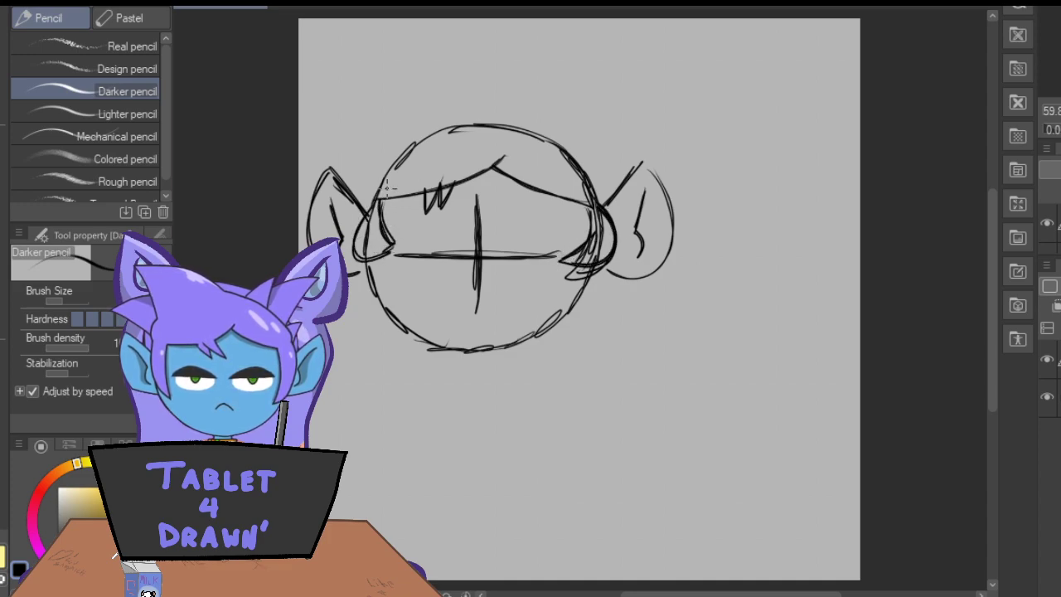
Redraw the jaw as a shallower curve inside the head circle and erase the old outline beneath it.
mouse_move(588, 269)
left_mouse_down()
mouse_move(568, 312)
mouse_move(537, 335)
left_mouse_up()
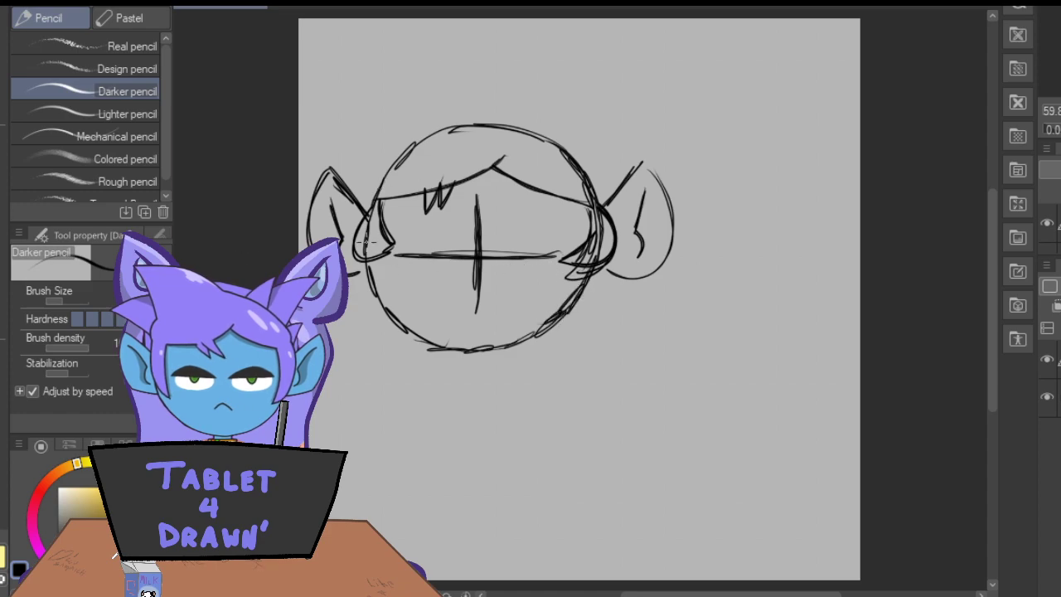
mouse_move(371, 268)
left_mouse_down()
mouse_move(430, 324)
mouse_move(534, 328)
mouse_move(554, 313)
mouse_move(470, 338)
mouse_move(558, 295)
mouse_move(522, 330)
mouse_move(422, 326)
left_mouse_up()
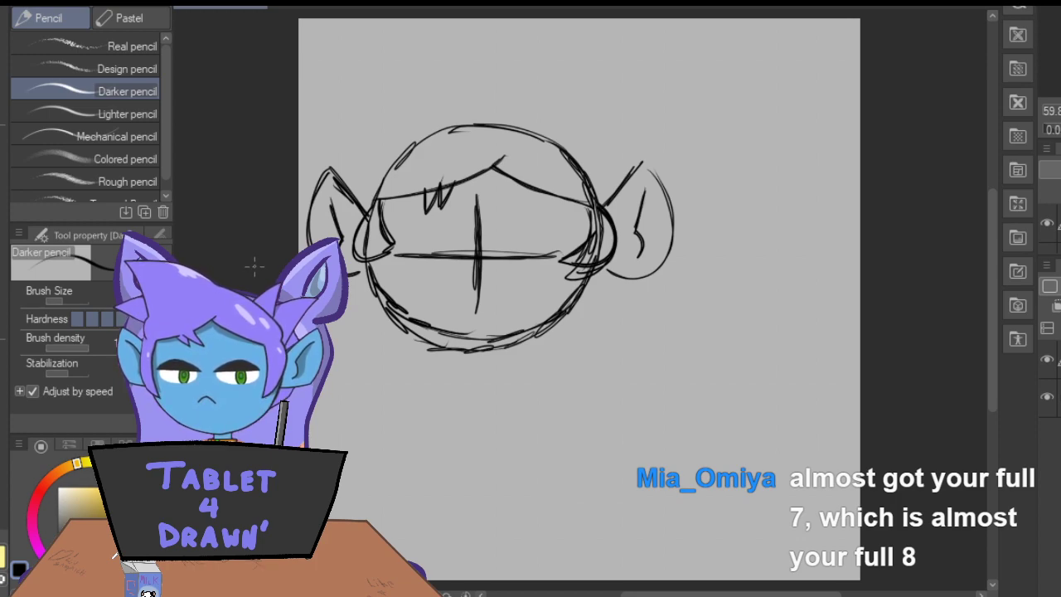
mouse_move(370, 274)
left_mouse_down()
mouse_move(415, 320)
mouse_move(471, 335)
mouse_move(533, 333)
mouse_move(585, 279)
left_mouse_up()
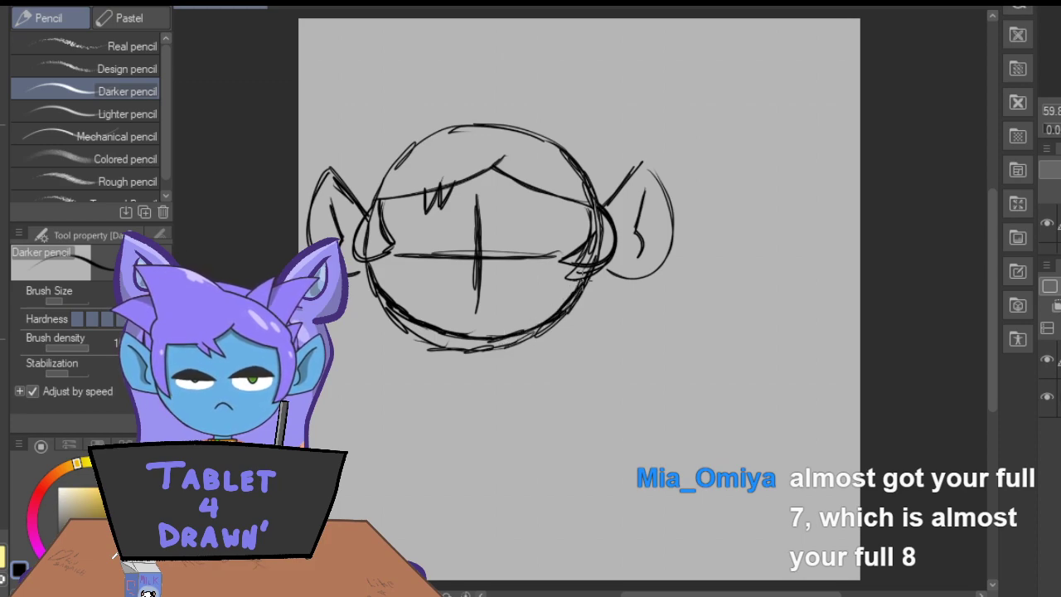
key("e")
mouse_move(386, 327)
left_mouse_down()
mouse_move(434, 349)
mouse_move(503, 357)
mouse_move(548, 339)
left_mouse_up()
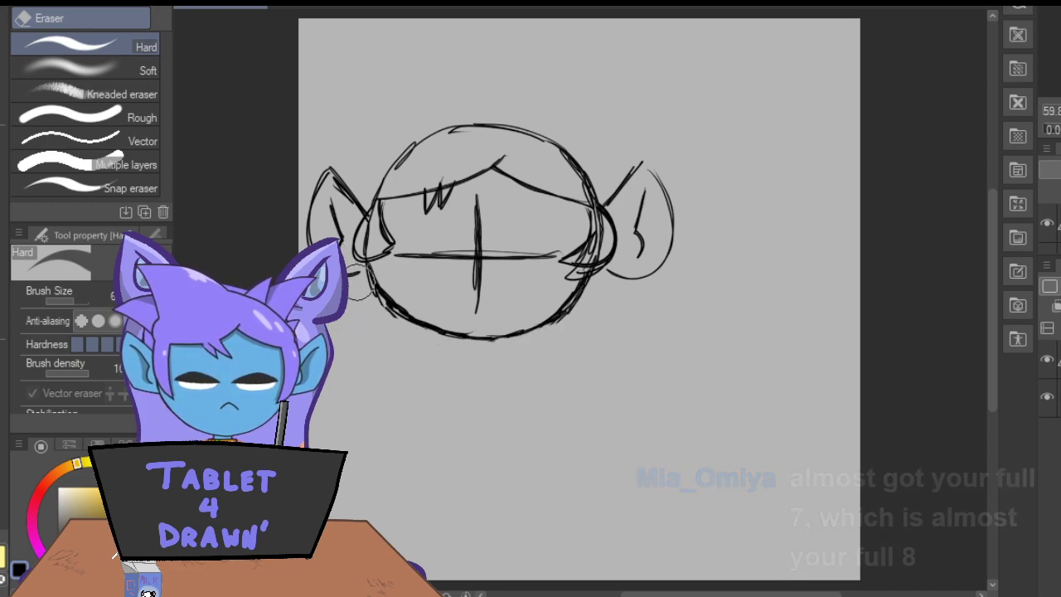
Reinforce the new jawline with more Darker pencil strokes from both cheeks down to the chin.
key("p")
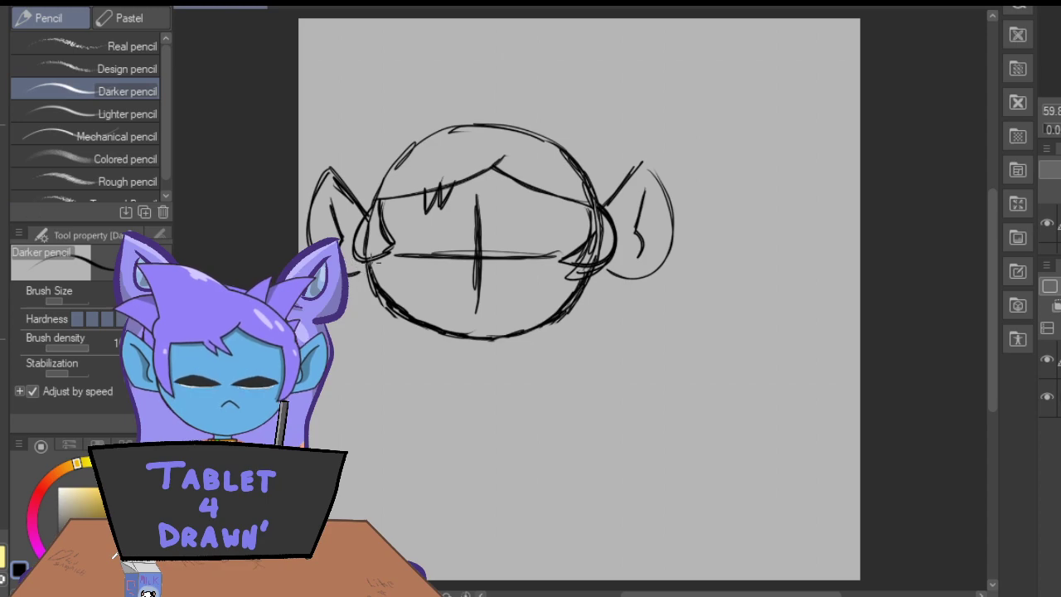
mouse_move(382, 290)
left_mouse_down()
mouse_move(453, 331)
mouse_move(504, 336)
left_mouse_up()
mouse_move(371, 254)
left_mouse_down()
mouse_move(384, 303)
mouse_move(435, 327)
mouse_move(533, 331)
left_mouse_up()
left_click_drag(584, 285, 522, 326)
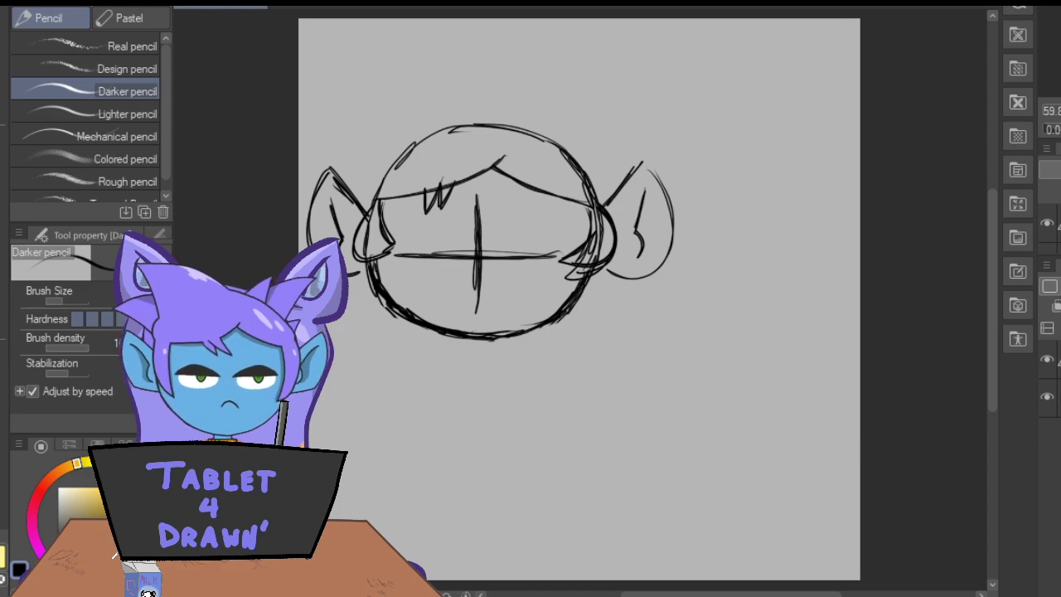
Erase the upper ends of the jawline on both cheeks and the stray strokes beneath the side locks.
key("e")
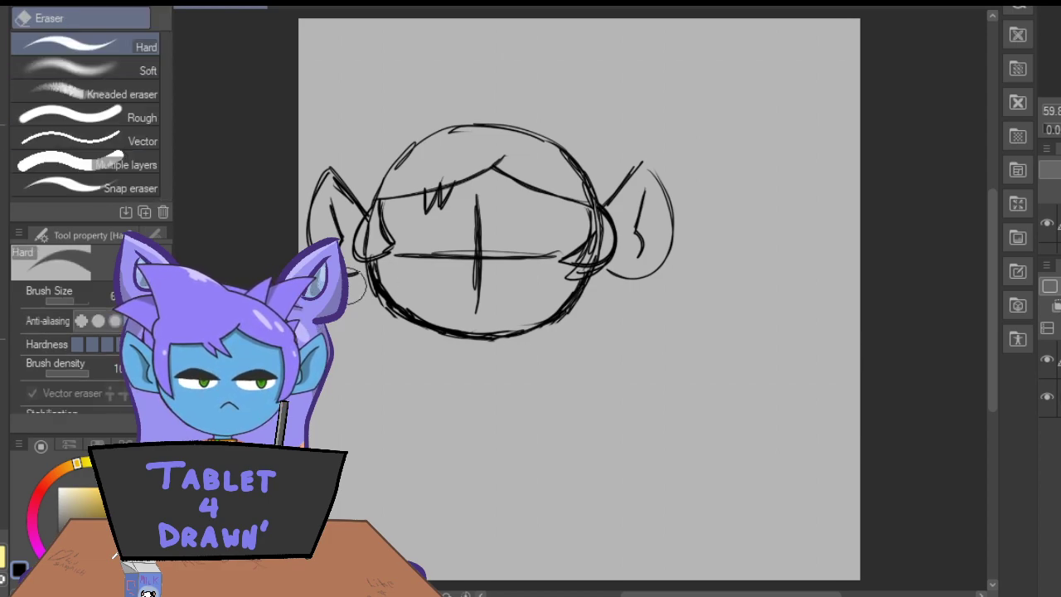
mouse_move(375, 267)
left_mouse_down()
mouse_move(369, 277)
mouse_move(406, 313)
left_mouse_up()
mouse_move(575, 280)
left_mouse_down()
mouse_move(562, 277)
mouse_move(593, 277)
mouse_move(582, 274)
left_mouse_up()
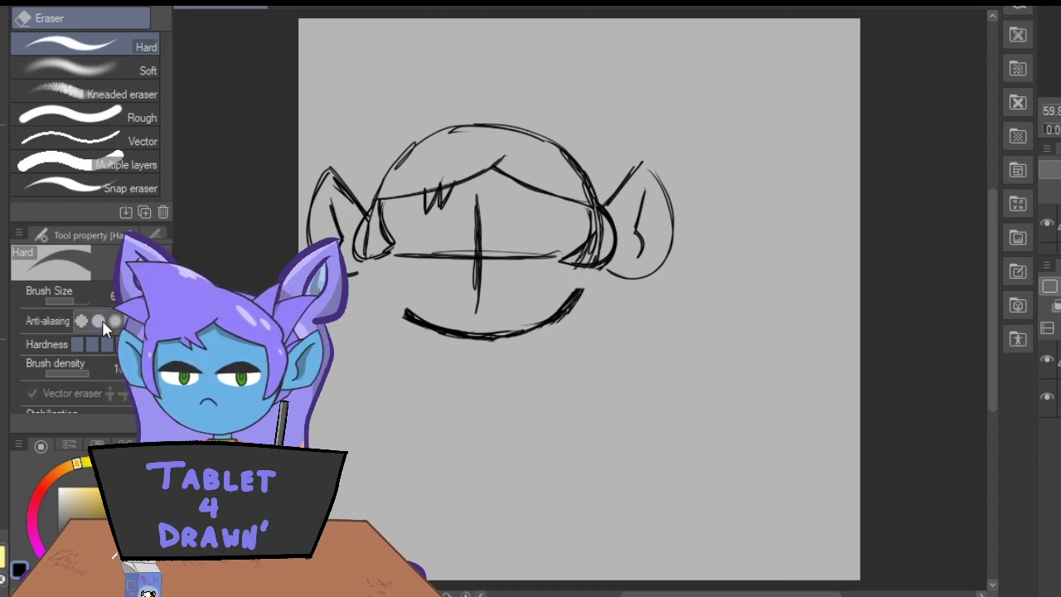
Redraw both cheek lines from the side locks down into the chin curve with the Darker pencil.
key("p")
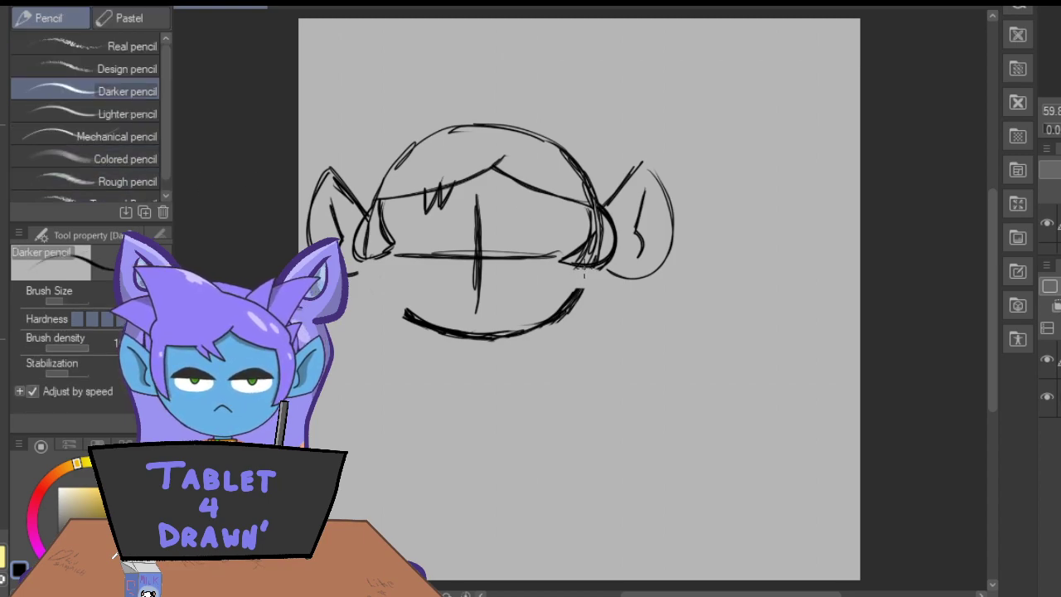
left_click_drag(365, 262, 399, 313)
mouse_move(371, 268)
left_mouse_down()
mouse_move(398, 297)
mouse_move(372, 273)
mouse_move(419, 315)
mouse_move(470, 323)
left_mouse_up()
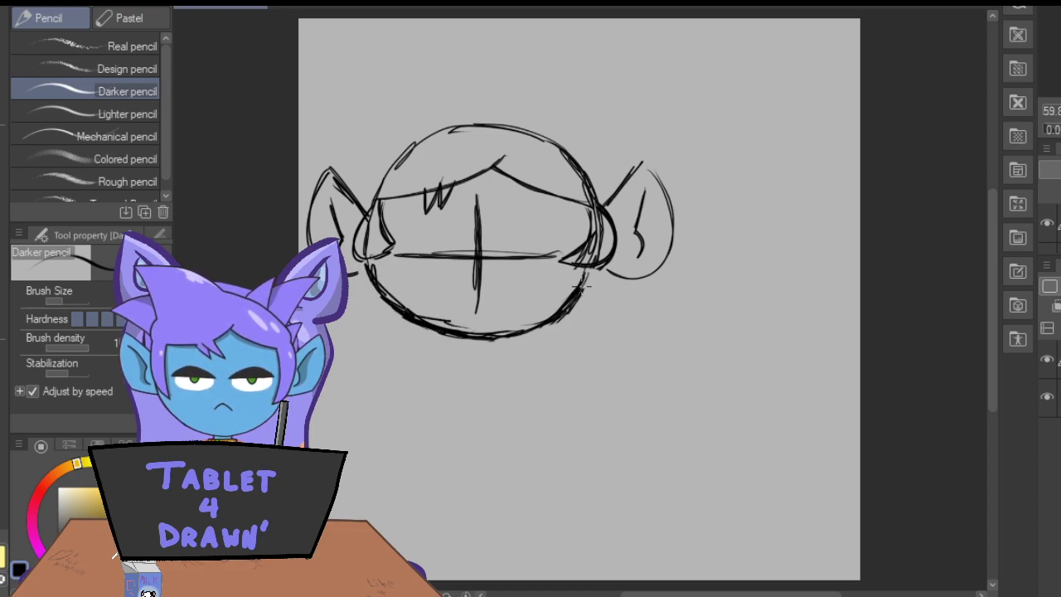
left_click_drag(572, 301, 501, 318)
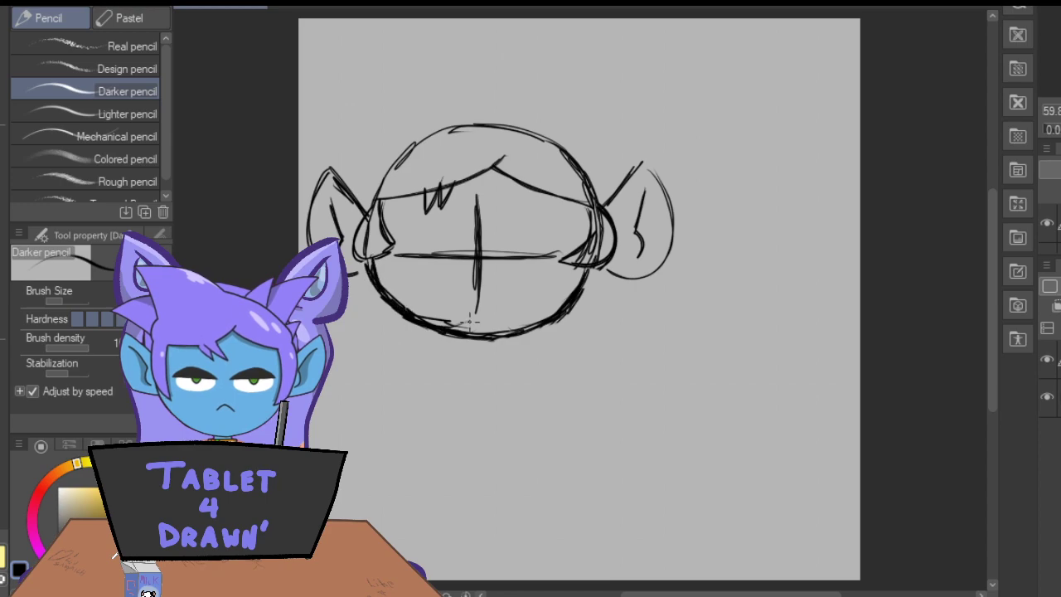
Erase the overlap where the left cheek meets the side lock and redraw the lower edge of the left ear.
key("e")
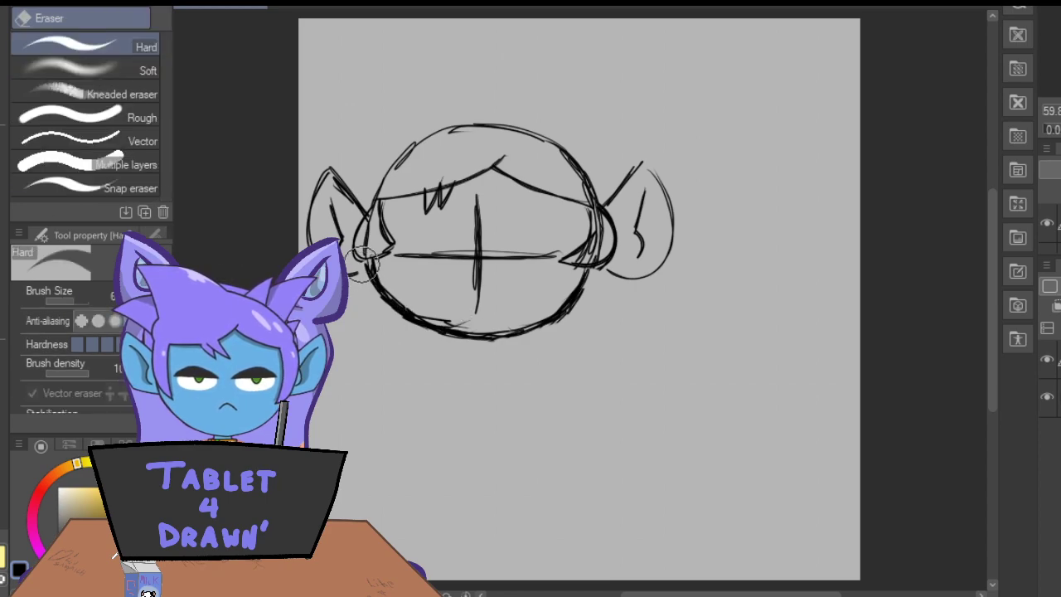
mouse_move(365, 265)
left_mouse_down()
mouse_move(371, 294)
mouse_move(350, 272)
left_mouse_up()
key("p")
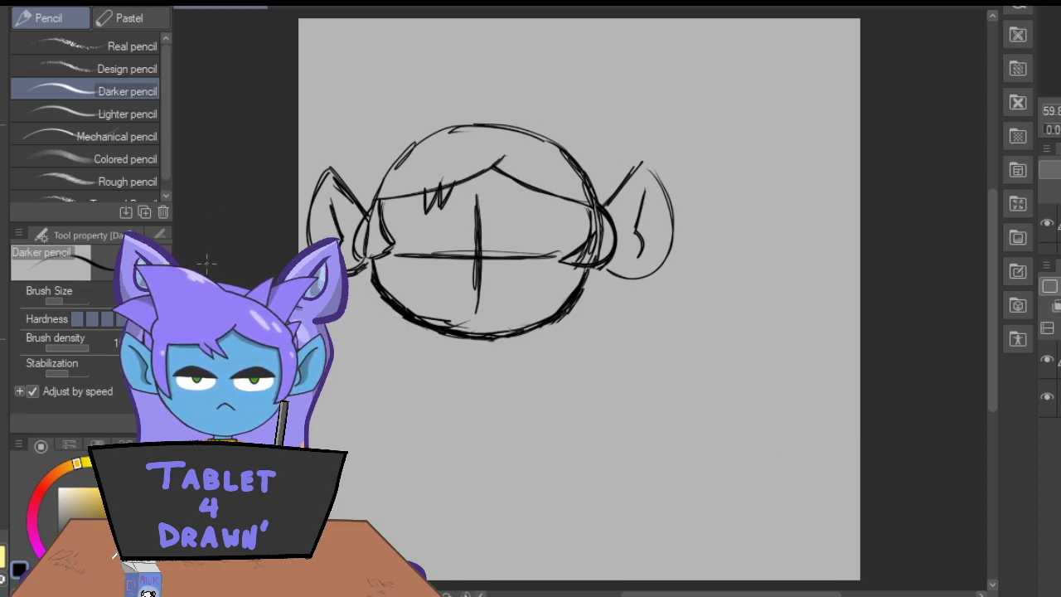
Sketch the two sides of a tall pointed animal ear rising from the upper left of the head.
left_click_drag(990, 269, 995, 248)
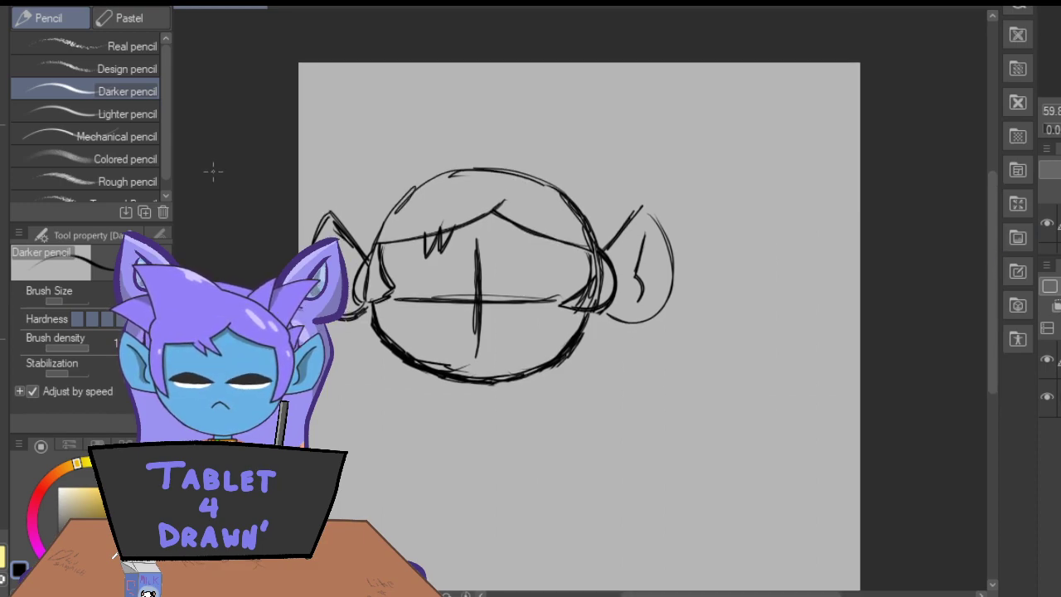
mouse_move(488, 154)
left_mouse_down()
mouse_move(401, 85)
mouse_move(499, 163)
mouse_move(394, 85)
mouse_move(384, 203)
left_mouse_up()
left_click_drag(392, 124, 385, 202)
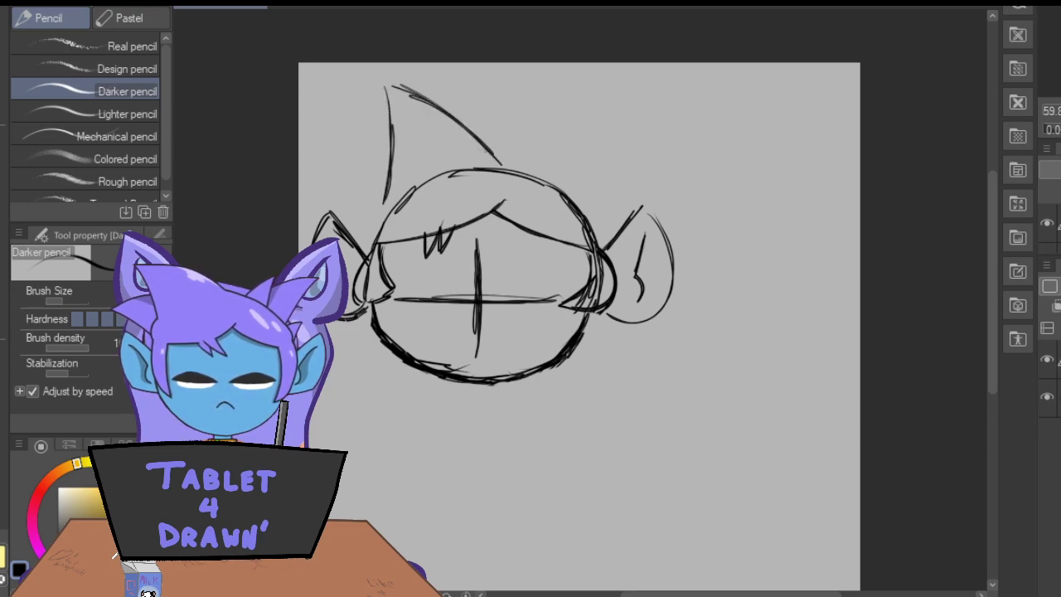
Undo the two sides of the tall animal ear above the head.
key("ctrl+z")
key("ctrl+z")
key("ctrl+z")
key("ctrl+z")
key("ctrl+z")
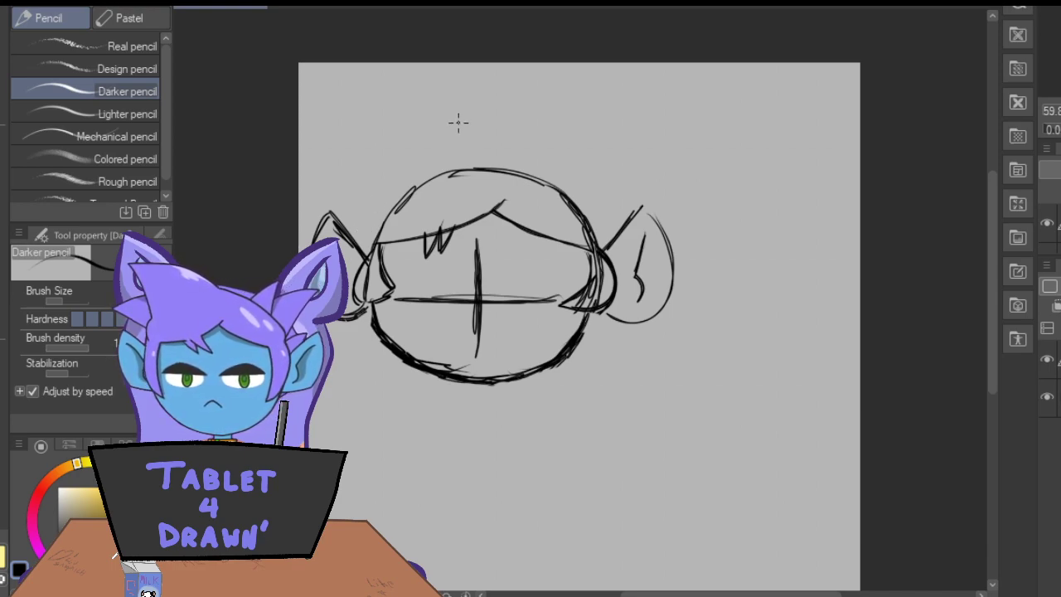
Sketch the hair's left silhouette with a curved crown line and jagged pointed spikes stepping down to the left ear.
mouse_move(423, 97)
left_mouse_down()
mouse_move(488, 158)
mouse_move(466, 132)
left_mouse_up()
mouse_move(383, 175)
left_mouse_down()
mouse_move(390, 97)
mouse_move(383, 189)
mouse_move(385, 94)
mouse_move(481, 157)
left_mouse_up()
left_click_drag(391, 82, 429, 106)
mouse_move(386, 74)
left_mouse_down()
mouse_move(383, 163)
mouse_move(348, 161)
mouse_move(351, 191)
mouse_move(378, 170)
mouse_move(346, 233)
left_mouse_up()
mouse_move(375, 193)
left_mouse_down()
mouse_move(374, 108)
mouse_move(483, 154)
mouse_move(361, 113)
left_mouse_up()
mouse_move(476, 143)
left_mouse_down()
mouse_move(363, 113)
mouse_move(383, 190)
left_mouse_up()
left_click_drag(367, 111, 374, 122)
Erase the extra peak above the upper left hair spike and darken the left spikes with the Darker pencil.
key("e")
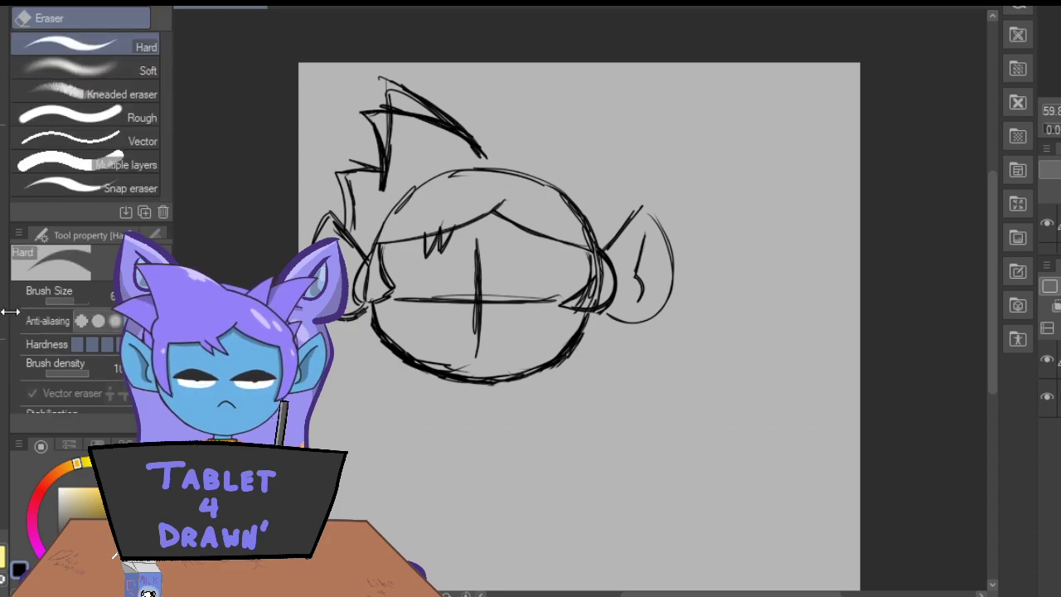
mouse_move(379, 94)
left_mouse_down()
mouse_move(390, 83)
mouse_move(464, 115)
left_mouse_up()
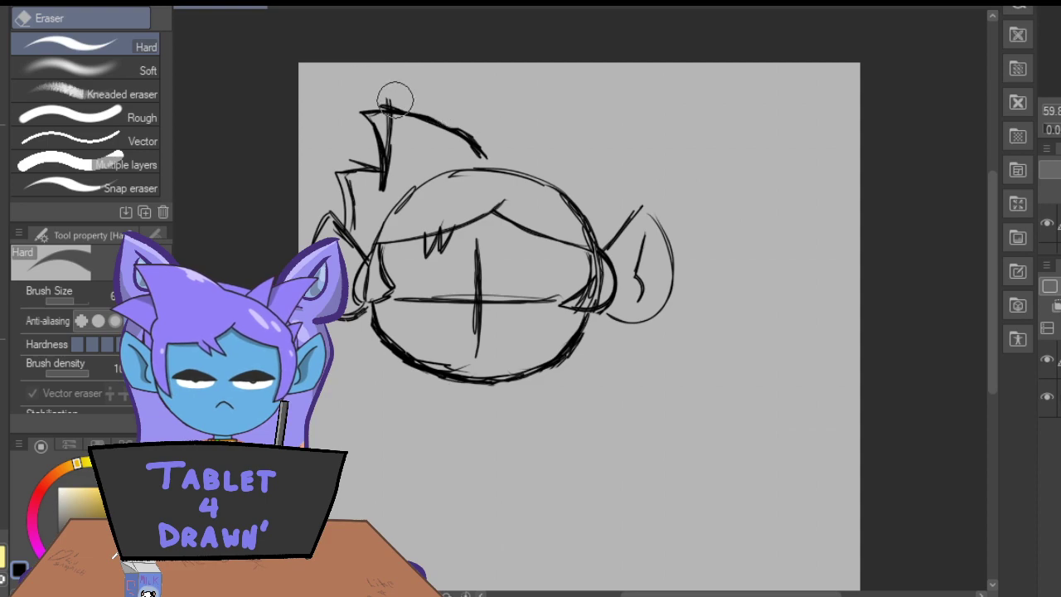
key("p")
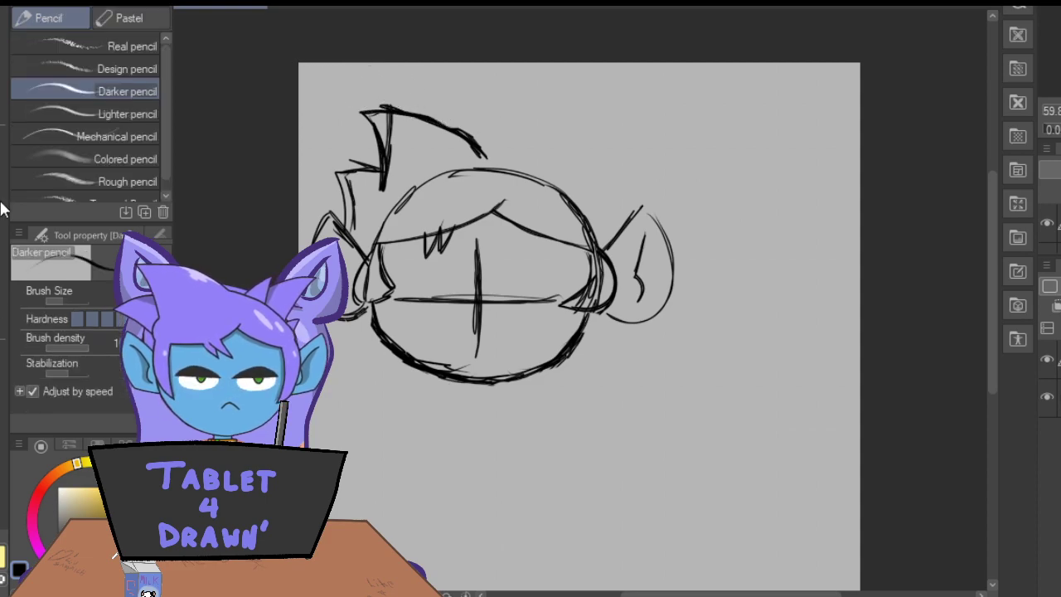
left_click_drag(358, 111, 439, 123)
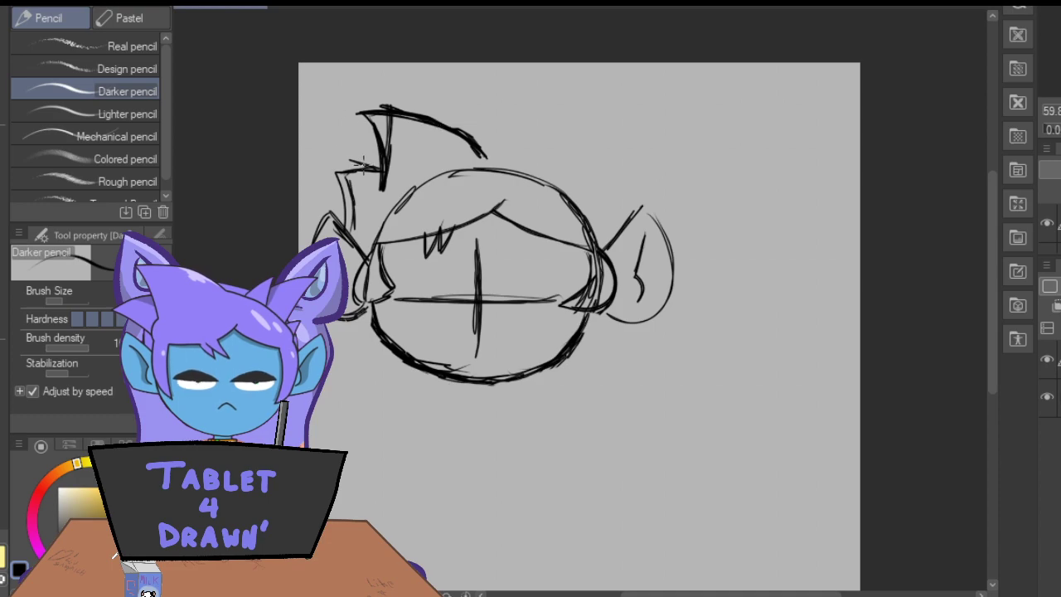
mouse_move(366, 114)
left_mouse_down()
mouse_move(382, 158)
mouse_move(328, 170)
mouse_move(351, 176)
mouse_move(346, 230)
left_mouse_up()
left_click_drag(336, 170, 347, 231)
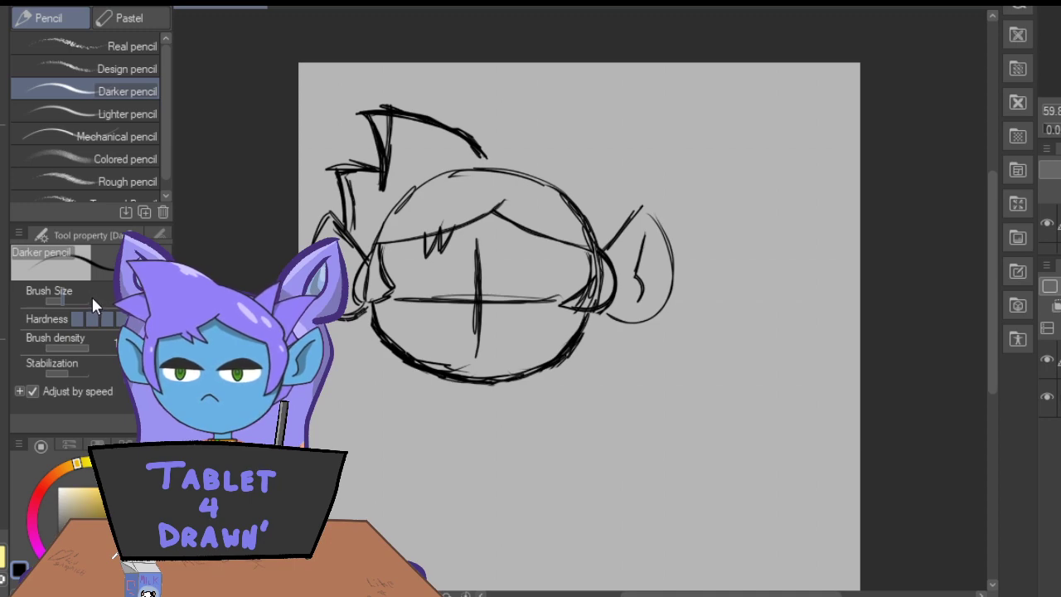
Extend the hair's crown line into two pointed spikes above the right ear and erase the old skull curve inside the hair.
mouse_move(470, 135)
left_mouse_down()
mouse_move(569, 175)
mouse_move(560, 167)
left_mouse_up()
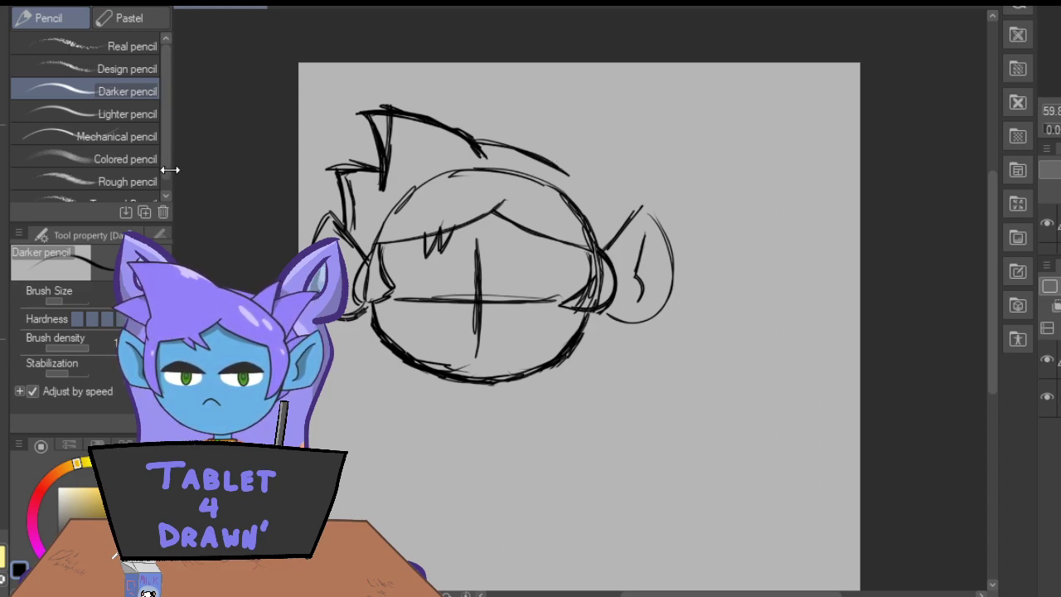
mouse_move(548, 161)
left_mouse_down()
mouse_move(595, 131)
mouse_move(579, 179)
mouse_move(591, 133)
left_mouse_up()
mouse_move(581, 178)
left_mouse_down()
mouse_move(647, 172)
mouse_move(612, 241)
left_mouse_up()
left_click_drag(644, 169, 627, 219)
mouse_move(651, 173)
left_mouse_down()
mouse_move(580, 177)
mouse_move(568, 163)
mouse_move(577, 189)
mouse_move(594, 138)
left_mouse_up()
left_click_drag(597, 132, 541, 159)
left_click_drag(541, 159, 599, 133)
mouse_move(602, 133)
left_mouse_down()
mouse_move(587, 184)
mouse_move(595, 147)
left_mouse_up()
left_click_drag(584, 190, 593, 128)
key("e")
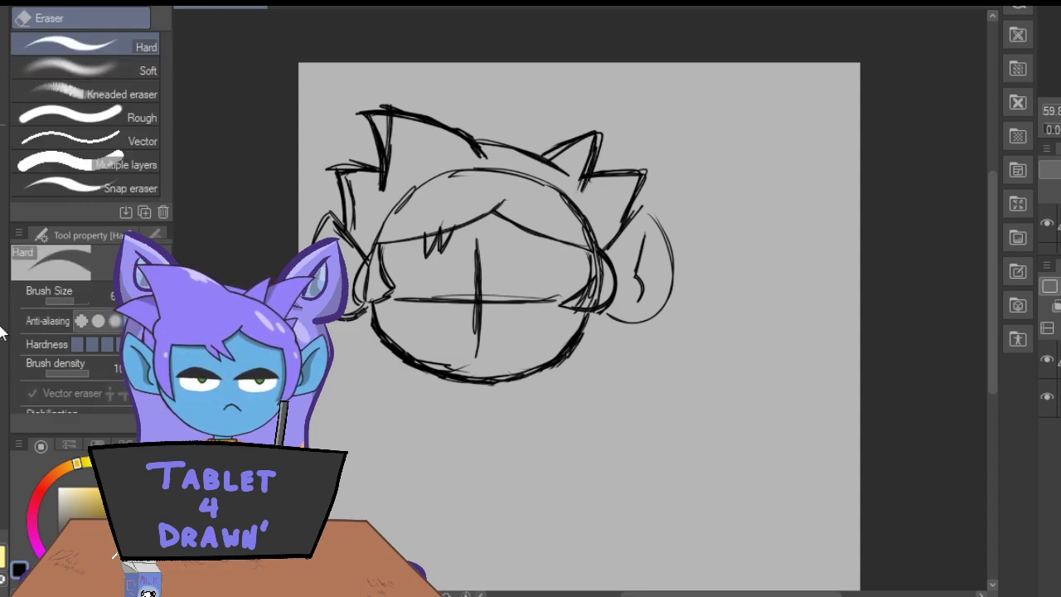
mouse_move(415, 190)
left_mouse_down()
mouse_move(503, 171)
mouse_move(550, 190)
mouse_move(585, 222)
left_mouse_up()
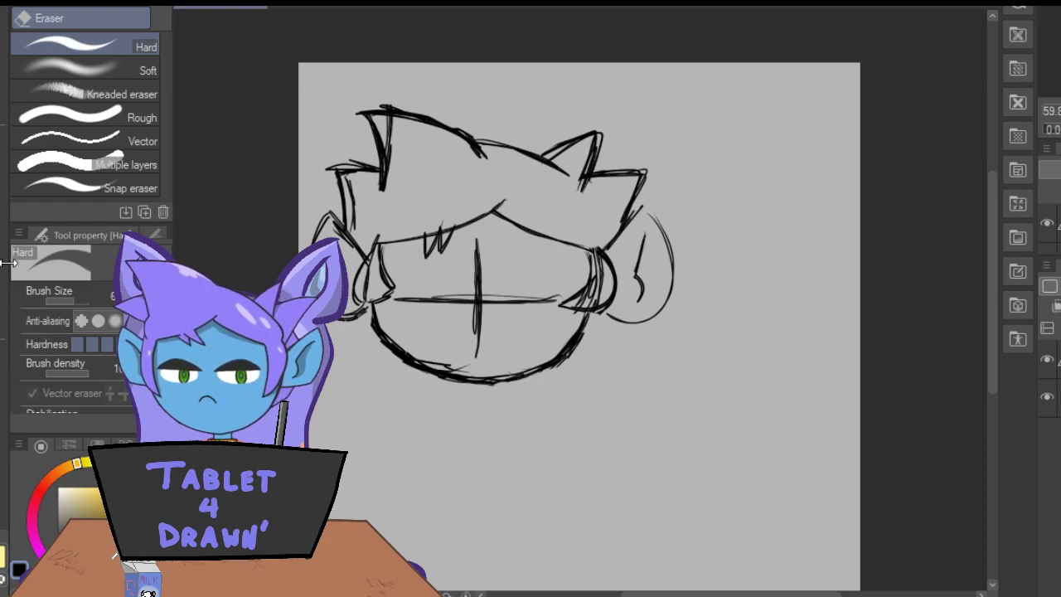
Draw a short thin neck under the chin, ending in the oval rim and sides of a cylindrical collar.
key("p")
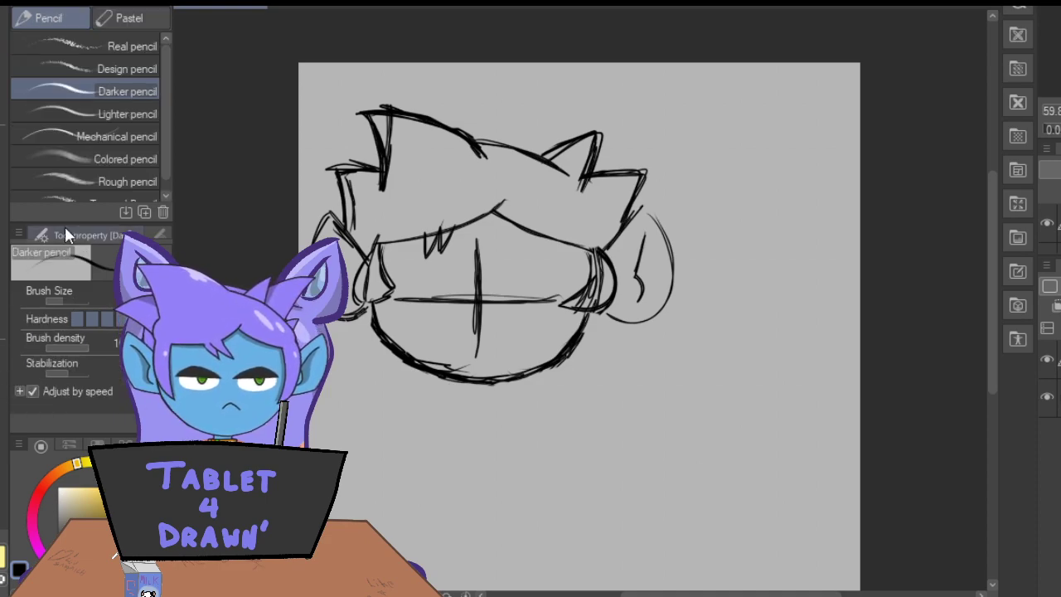
left_click_drag(990, 233, 994, 271)
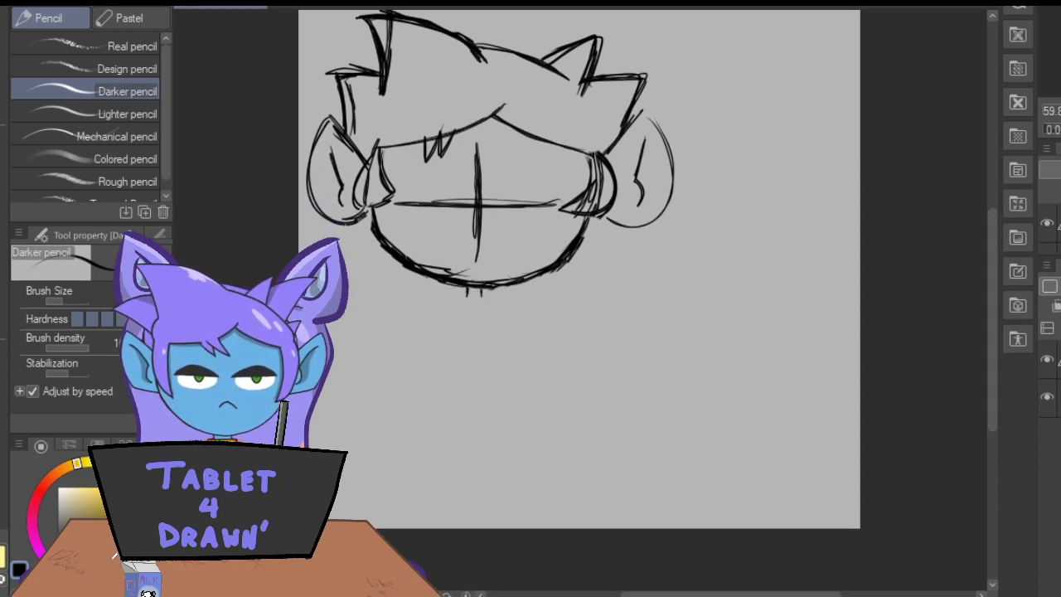
key("ctrl+plus")
key("ctrl+plus")
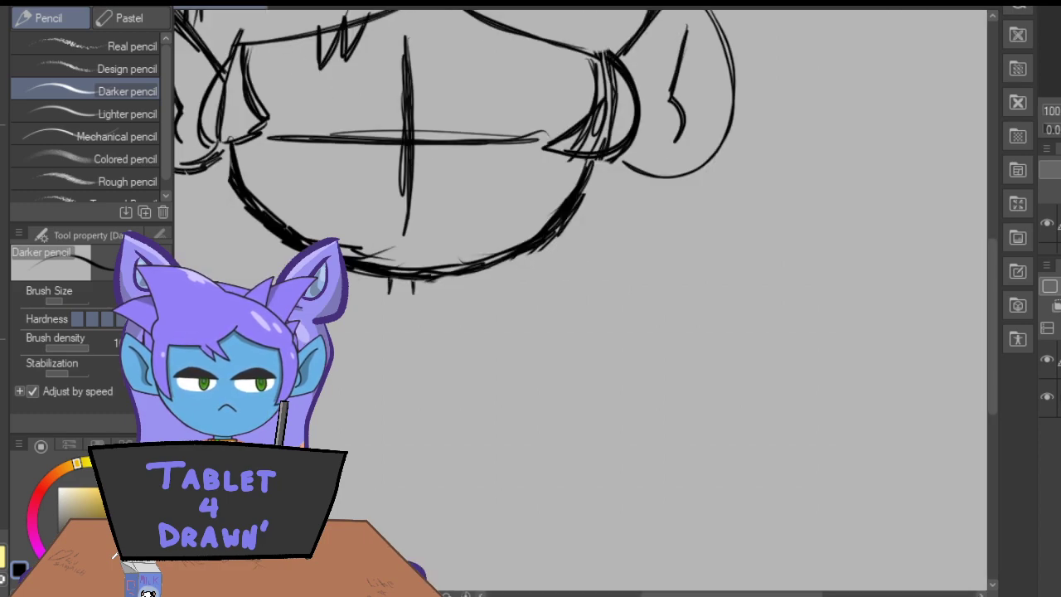
key("ctrl+plus")
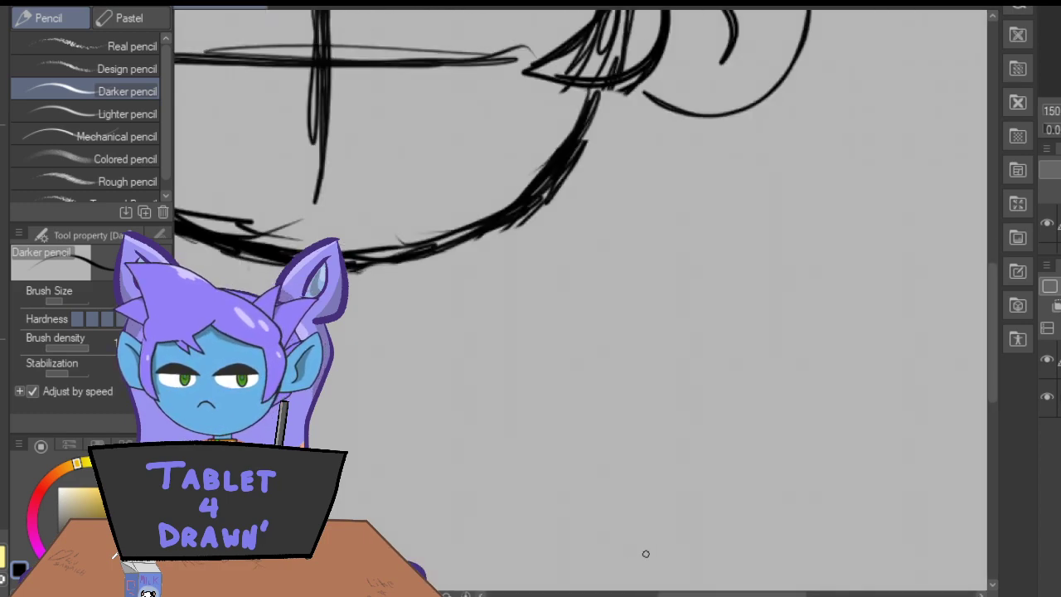
left_click_drag(659, 593, 608, 596)
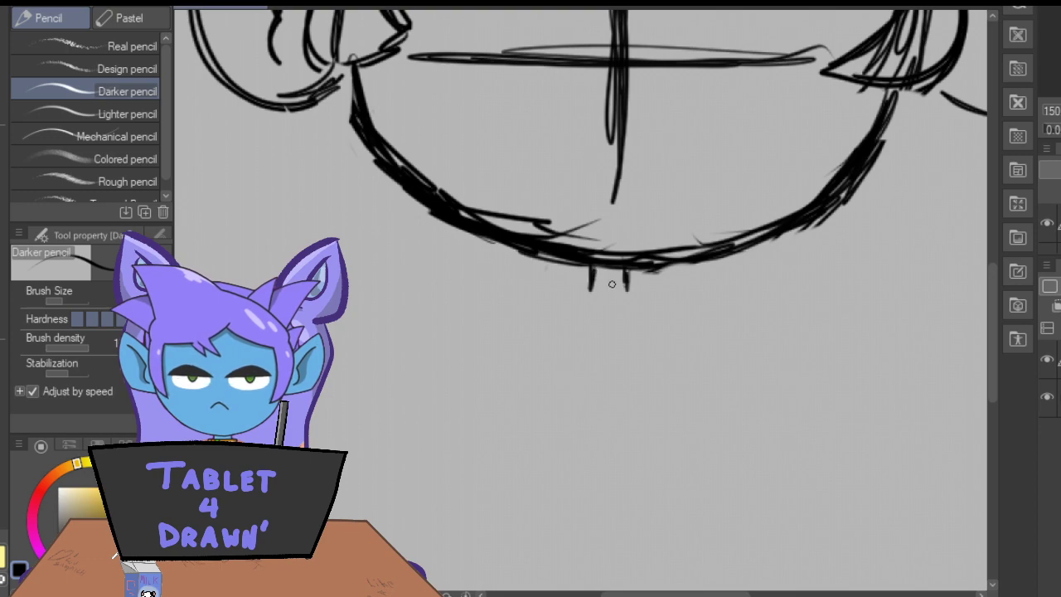
mouse_move(614, 296)
left_mouse_down()
mouse_move(586, 291)
mouse_move(622, 289)
left_mouse_up()
mouse_move(628, 279)
left_mouse_down()
mouse_move(655, 295)
mouse_move(608, 316)
mouse_move(567, 304)
mouse_move(588, 285)
mouse_move(566, 294)
mouse_move(581, 314)
mouse_move(634, 313)
mouse_move(653, 283)
mouse_move(623, 285)
mouse_move(653, 303)
mouse_move(608, 314)
mouse_move(577, 287)
left_mouse_up()
mouse_move(654, 303)
left_mouse_down()
mouse_move(655, 330)
mouse_move(650, 312)
left_mouse_up()
left_click_drag(563, 324, 561, 312)
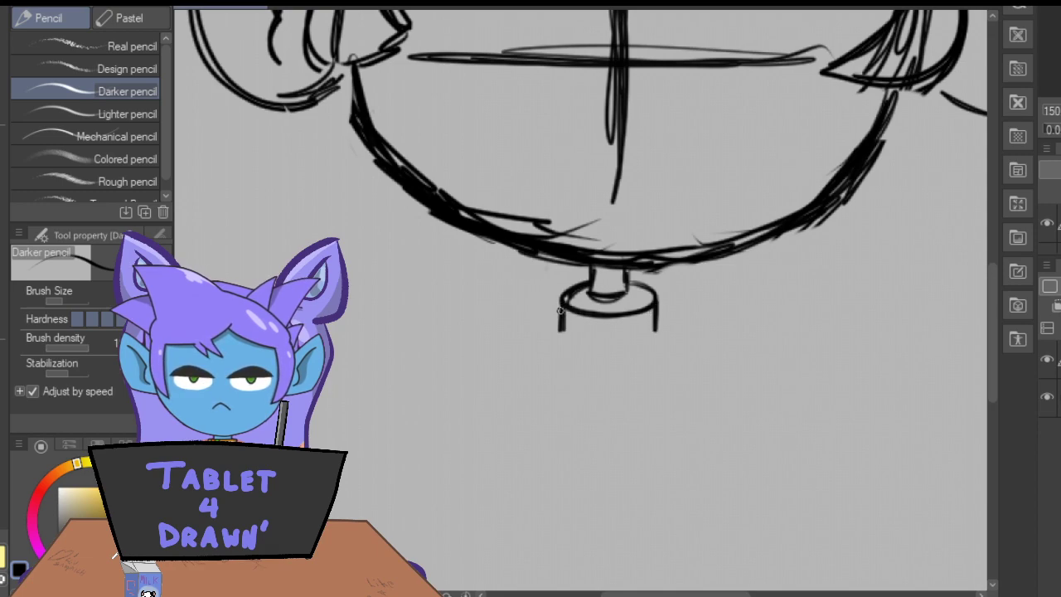
Close the collar's curved lower edge, thicken the neck lines and add small wavy marks on the collar's left side.
mouse_move(653, 334)
left_mouse_down()
mouse_move(628, 346)
mouse_move(569, 344)
left_mouse_up()
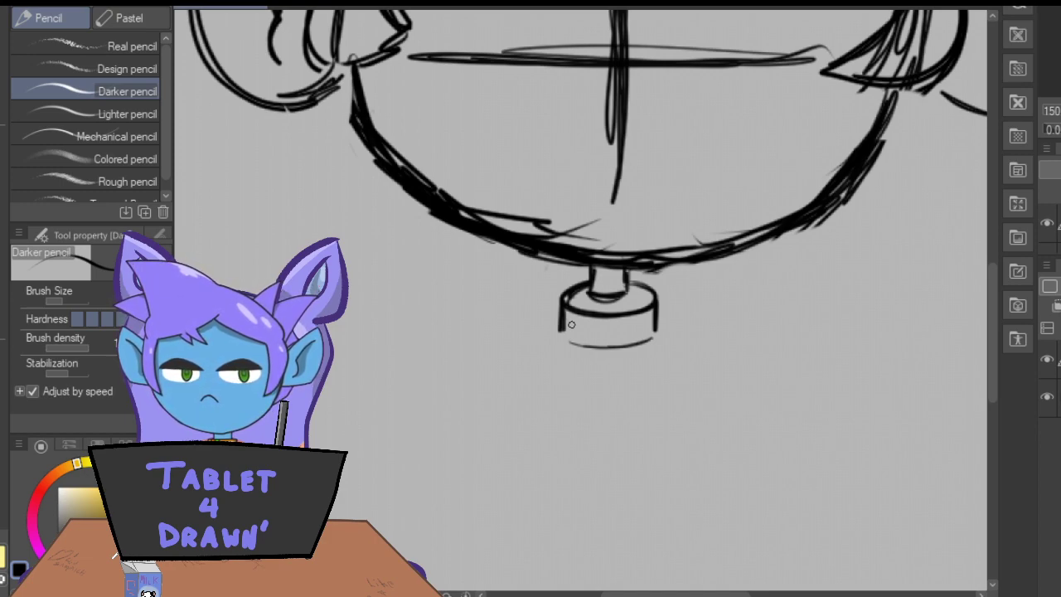
mouse_move(655, 334)
left_mouse_down()
mouse_move(622, 347)
mouse_move(569, 342)
mouse_move(579, 344)
left_mouse_up()
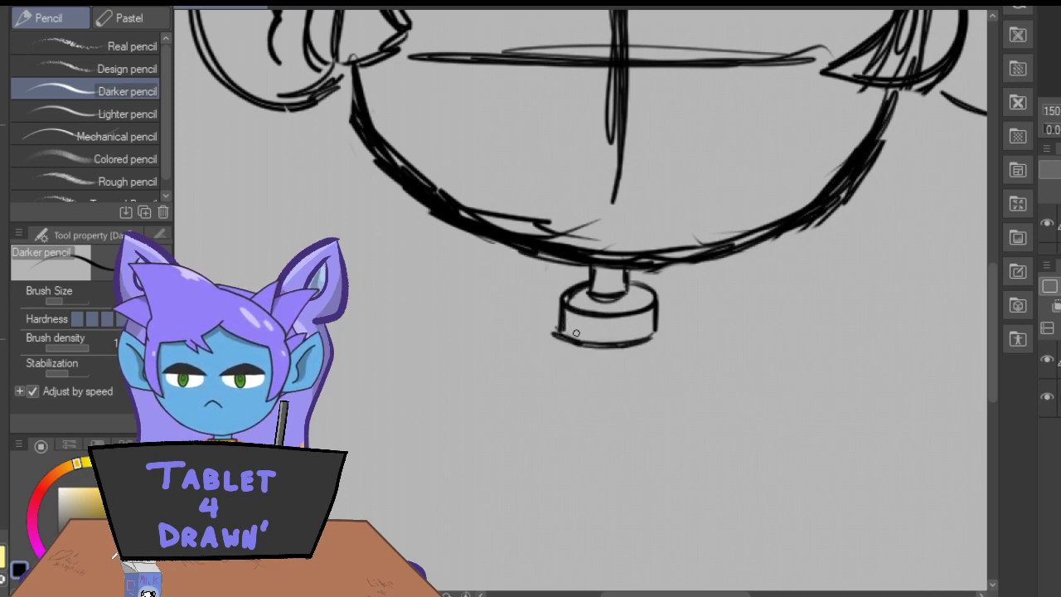
mouse_move(652, 334)
left_mouse_down()
mouse_move(606, 343)
mouse_move(548, 331)
mouse_move(630, 333)
left_mouse_up()
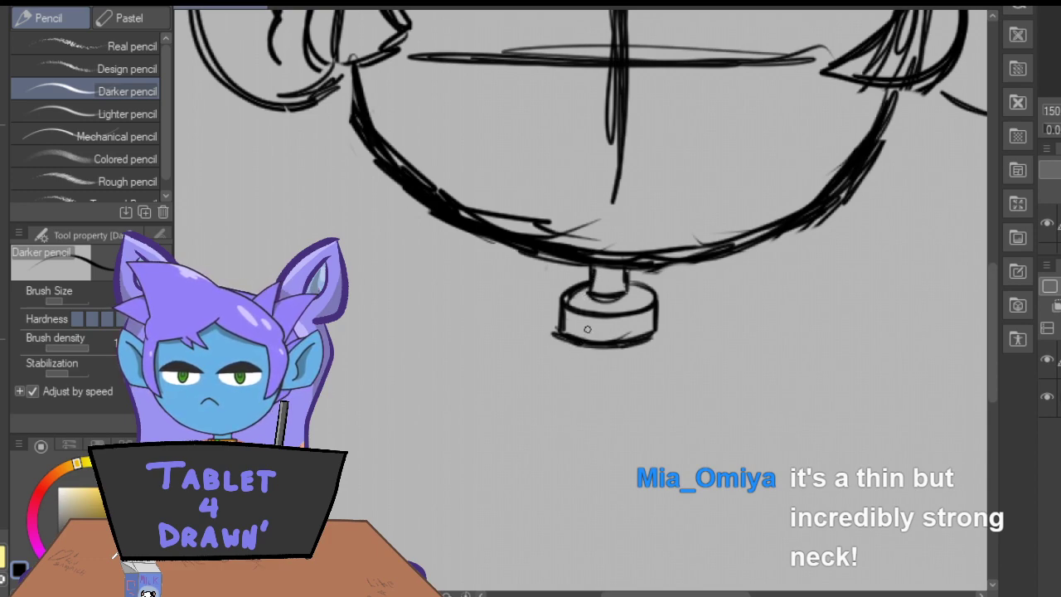
mouse_move(626, 295)
left_mouse_down()
mouse_move(589, 292)
mouse_move(591, 270)
mouse_move(592, 292)
mouse_move(628, 272)
left_mouse_up()
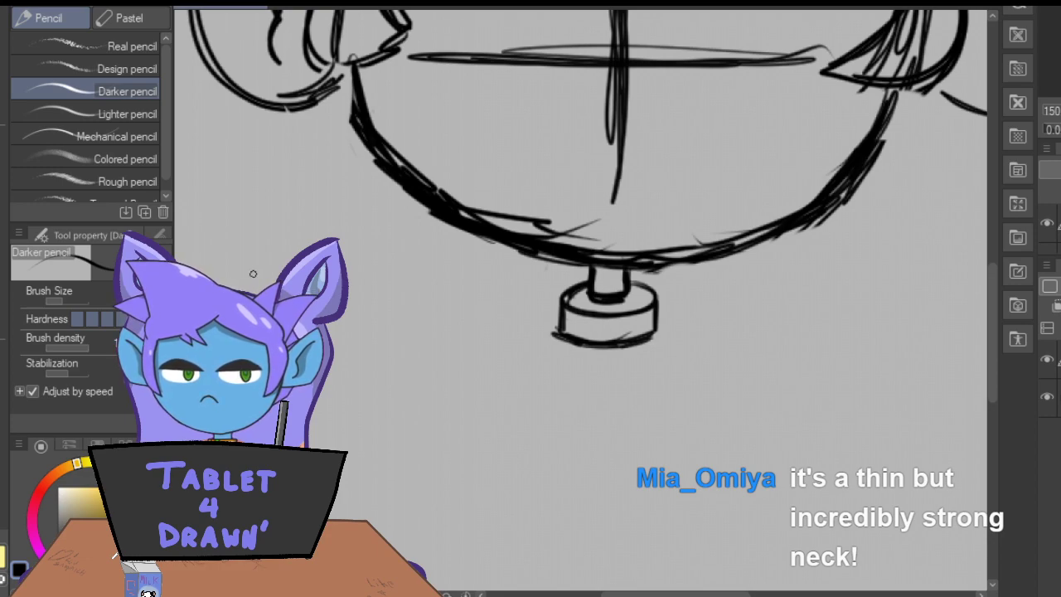
mouse_move(593, 321)
left_mouse_down()
mouse_move(590, 339)
mouse_move(570, 326)
mouse_move(567, 337)
left_mouse_up()
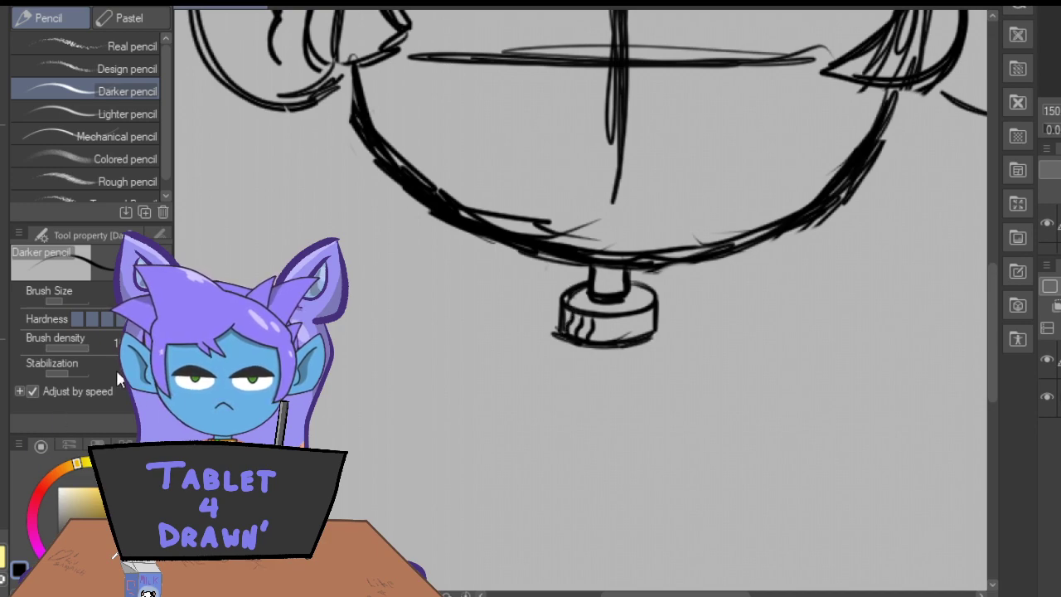
Sketch the two long curved sides of a narrow body from the collar down to the canvas's lower edge.
key("ctrl+minus")
key("ctrl+minus")
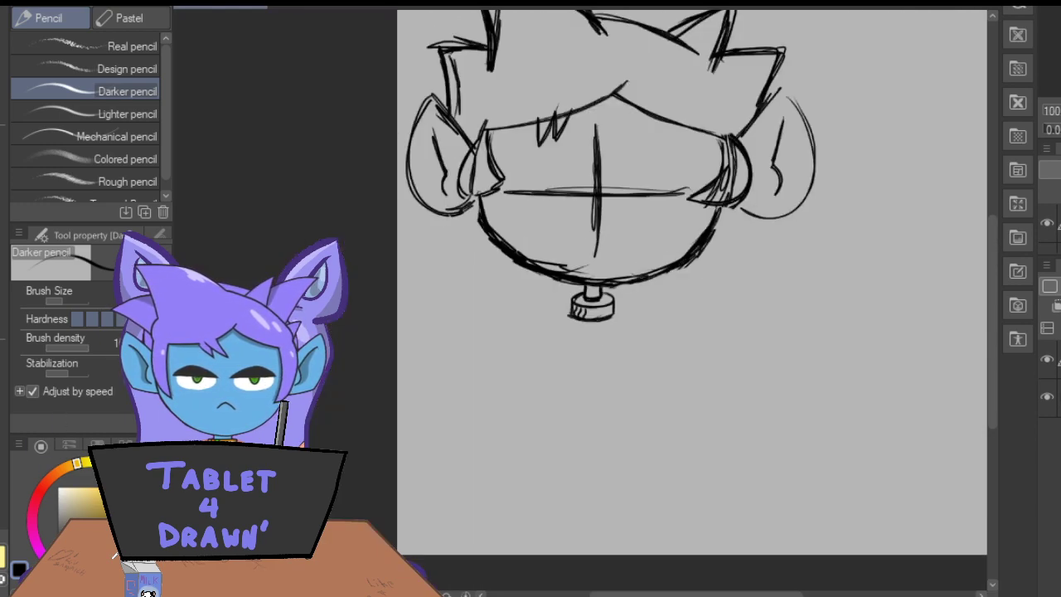
mouse_move(612, 314)
left_mouse_down()
mouse_move(642, 461)
mouse_move(639, 449)
mouse_move(631, 548)
left_mouse_up()
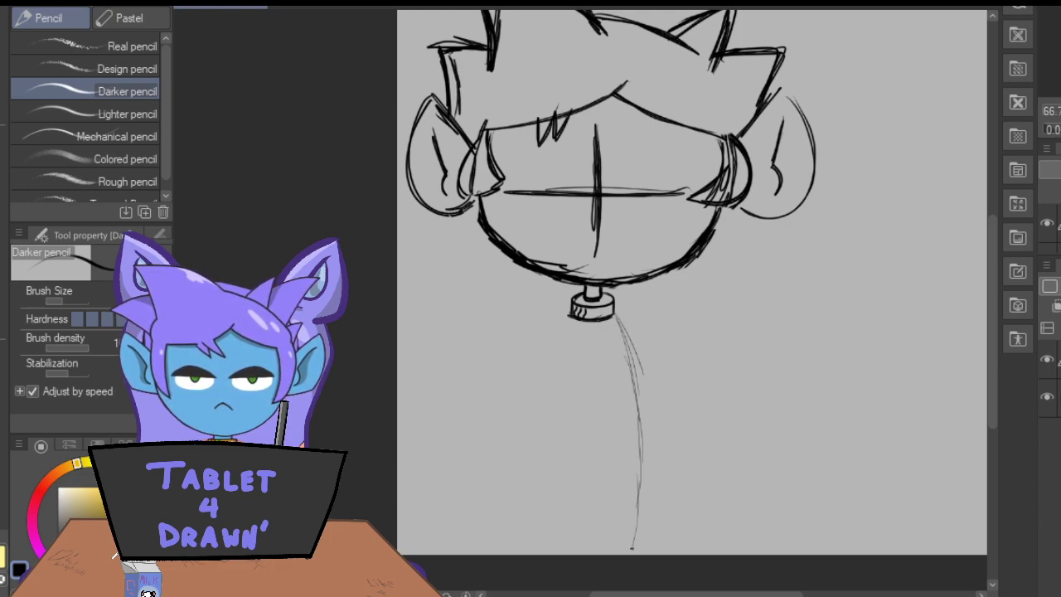
left_click_drag(630, 466, 623, 348)
left_click_drag(559, 338, 547, 445)
mouse_move(546, 390)
left_mouse_down()
mouse_move(539, 466)
mouse_move(546, 559)
left_mouse_up()
left_click_drag(541, 521, 544, 412)
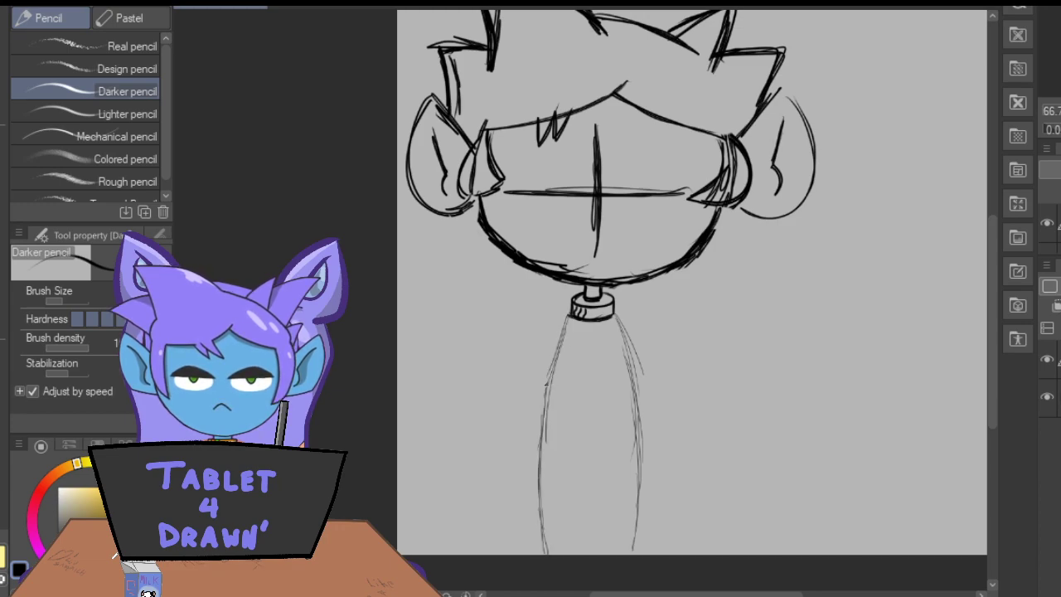
left_click_drag(569, 318, 539, 426)
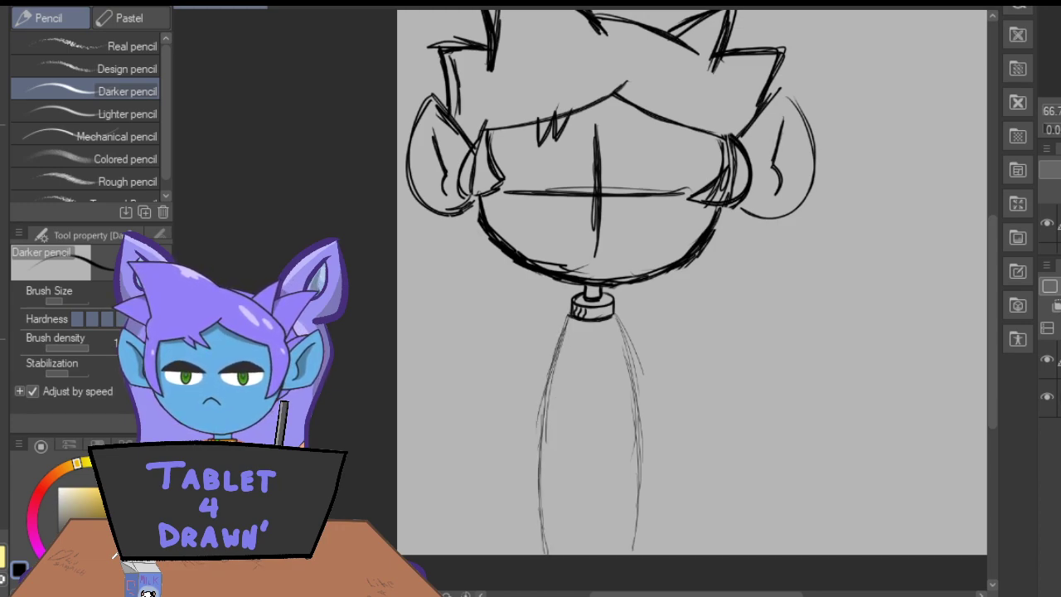
left_click_drag(612, 313, 634, 416)
left_click_drag(627, 370, 638, 488)
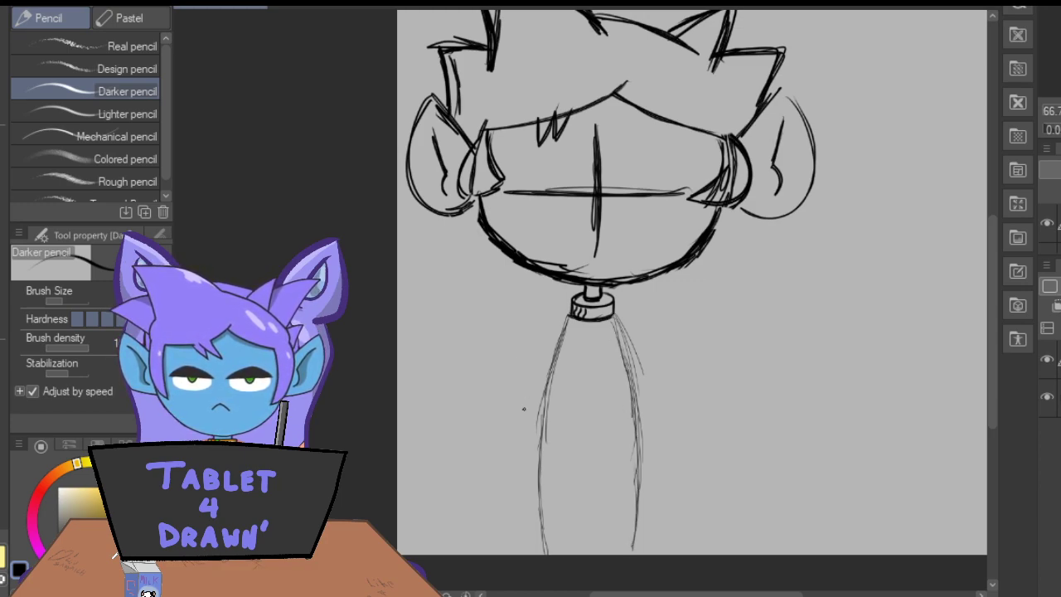
Sketch a horizontal line across the lower body with two pairs of vertical lines running down from it.
mouse_move(592, 453)
left_mouse_down()
mouse_move(549, 456)
mouse_move(570, 450)
left_mouse_up()
left_click_drag(616, 491, 616, 561)
left_click_drag(611, 461, 619, 553)
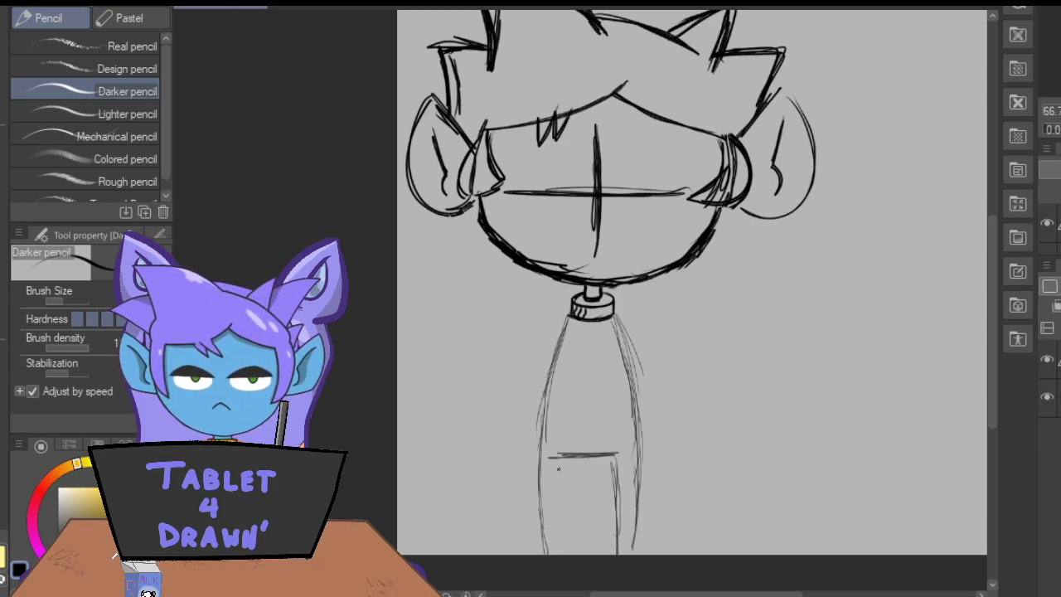
left_click_drag(558, 494, 559, 547)
left_click_drag(561, 457, 557, 545)
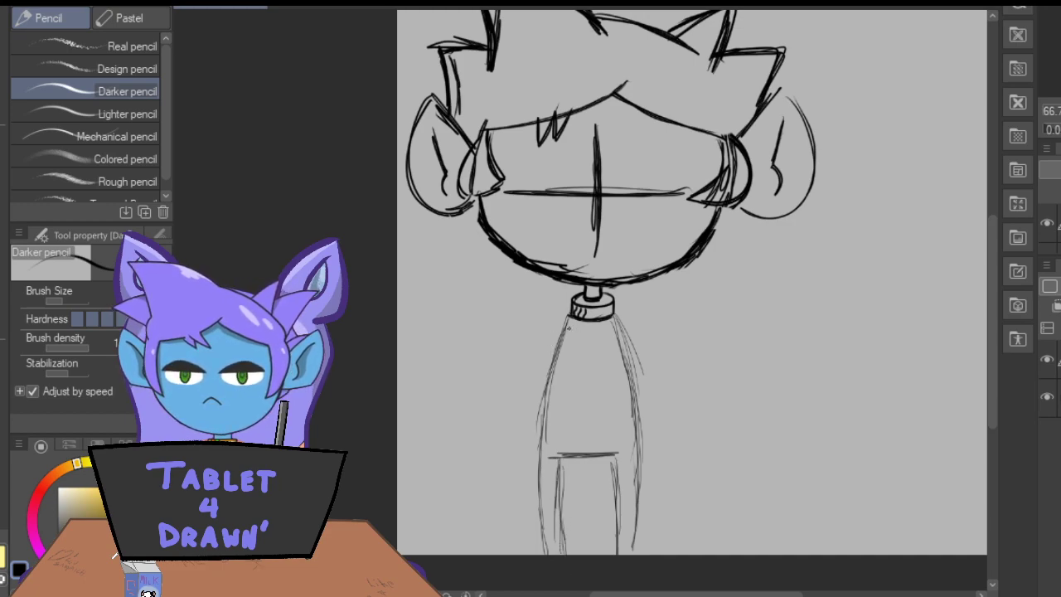
Draw a horizontal belt band across the middle of the body with a bold square buckle on it.
left_click_drag(555, 402, 631, 397)
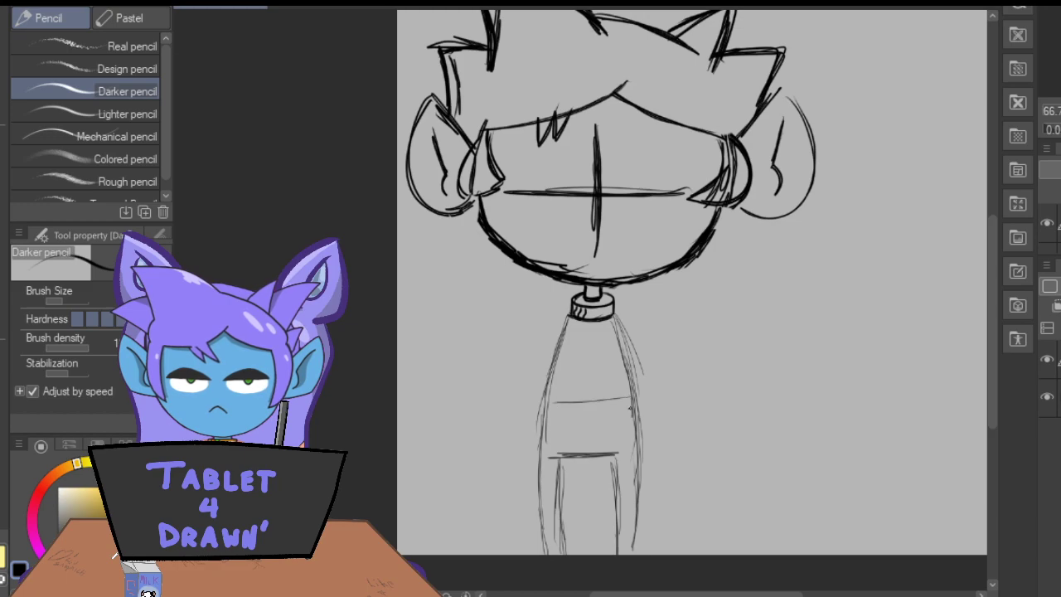
left_click_drag(539, 424, 635, 421)
mouse_move(556, 409)
left_mouse_down()
mouse_move(627, 405)
mouse_move(580, 409)
left_mouse_up()
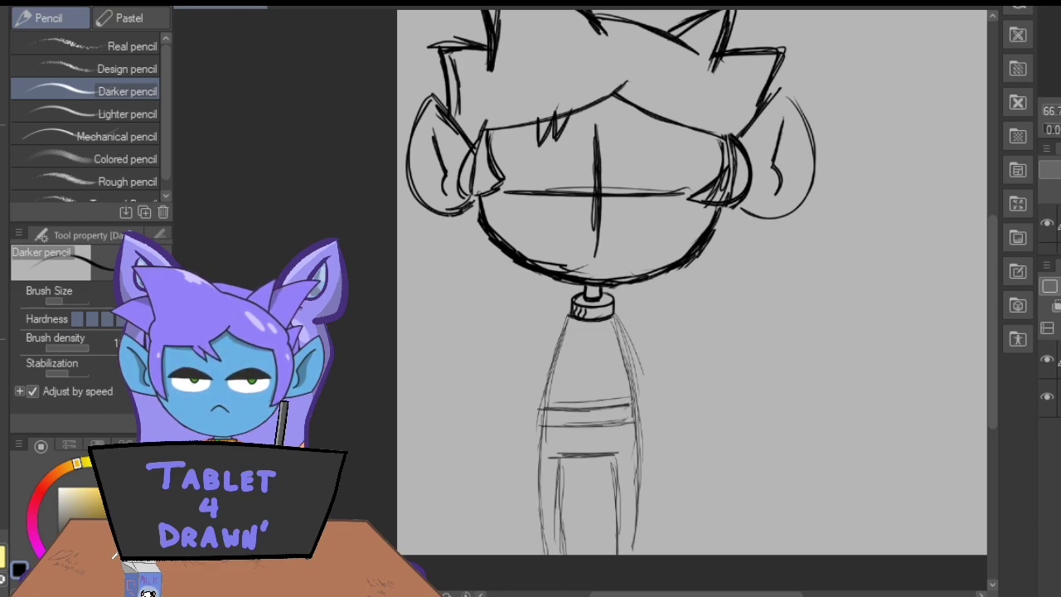
mouse_move(606, 396)
left_mouse_down()
mouse_move(606, 433)
mouse_move(565, 394)
mouse_move(562, 432)
mouse_move(590, 437)
left_mouse_up()
left_click_drag(567, 392, 565, 434)
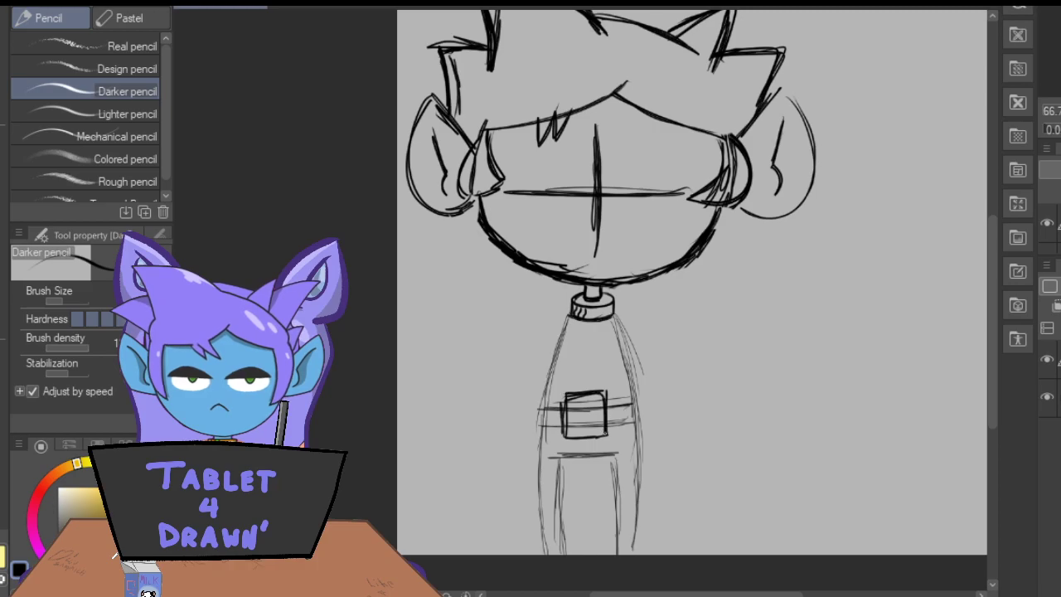
left_click_drag(573, 396, 559, 439)
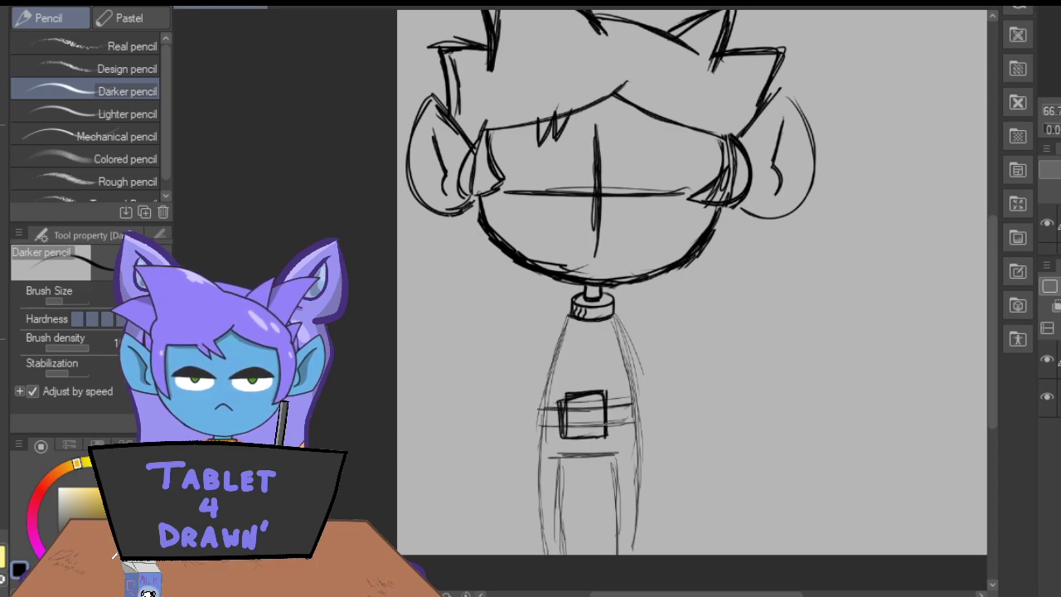
Erase the belt band and square buckle from the body and draw a bold rectangle lower, just above the horizontal line.
scroll(593, 290, "up", 3)
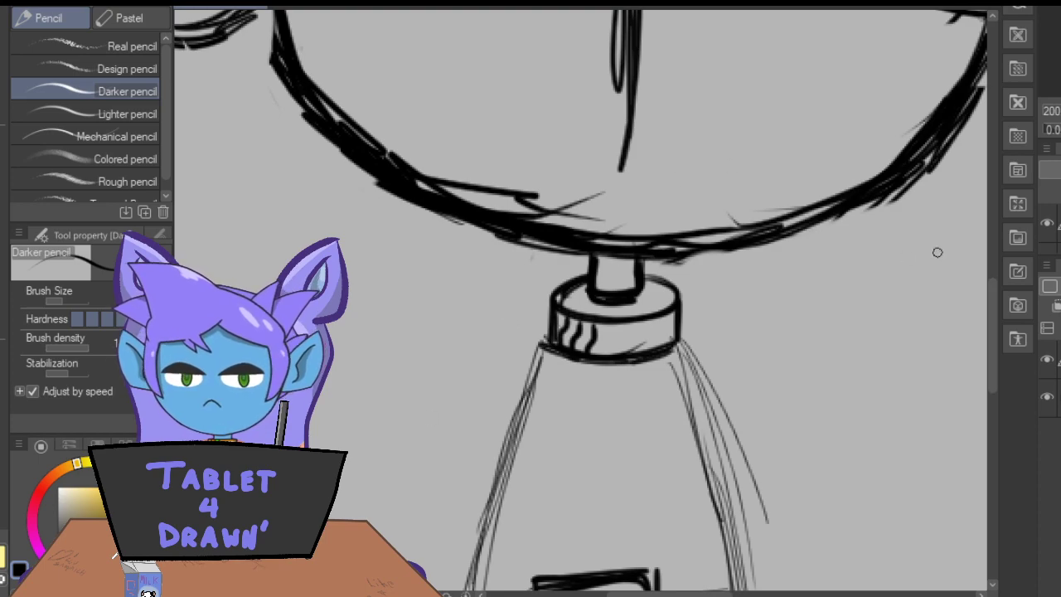
left_click_drag(993, 296, 988, 358)
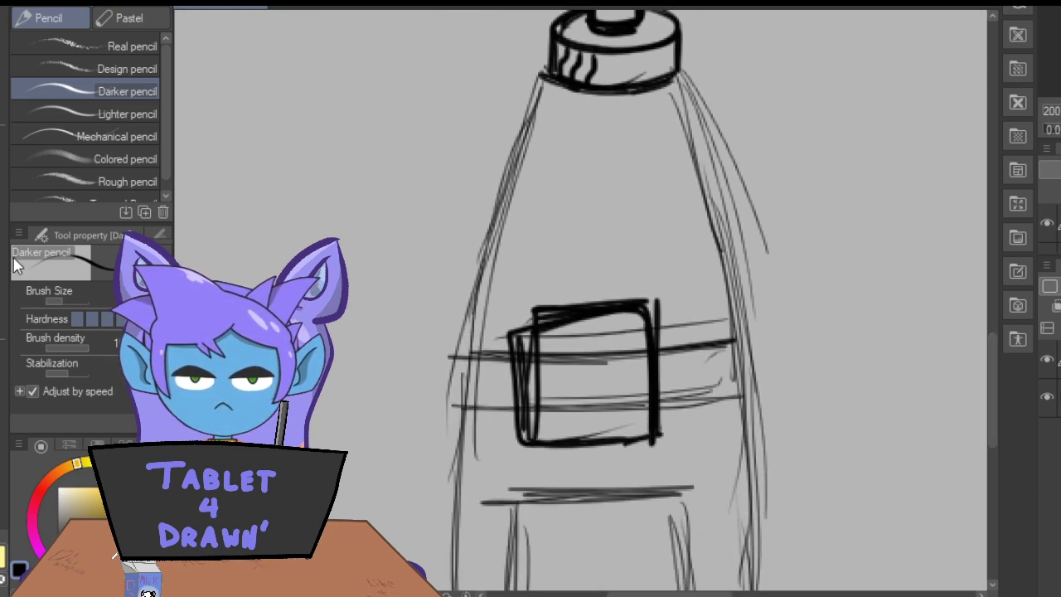
key("e")
mouse_move(516, 317)
left_mouse_down()
mouse_move(529, 442)
mouse_move(621, 429)
mouse_move(638, 407)
mouse_move(616, 324)
mouse_move(583, 295)
mouse_move(551, 300)
mouse_move(546, 352)
mouse_move(684, 346)
mouse_move(689, 415)
mouse_move(691, 379)
left_mouse_up()
left_click_drag(504, 361, 497, 403)
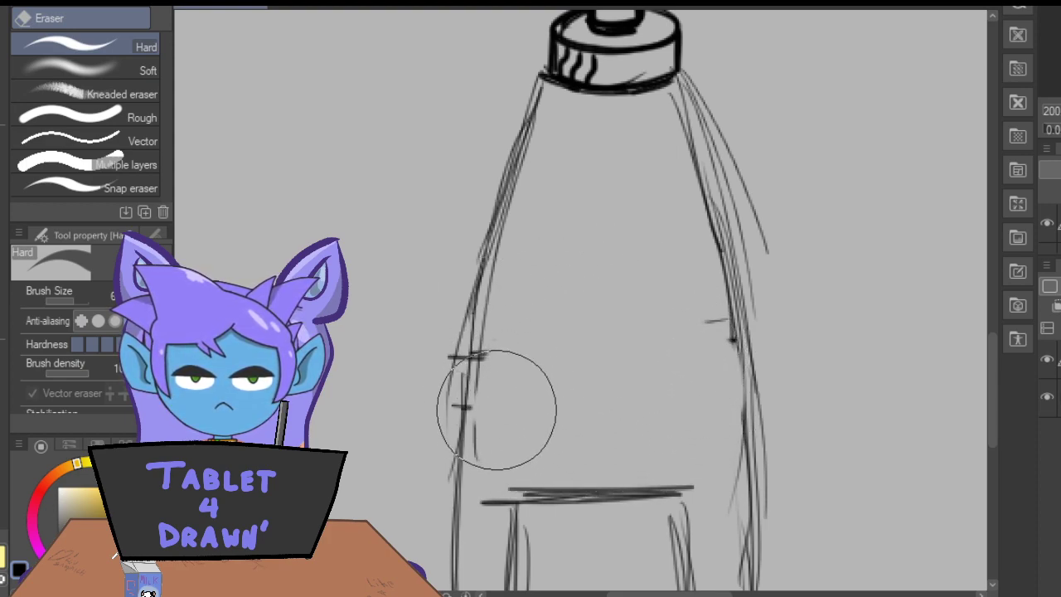
key("p")
mouse_move(651, 360)
left_mouse_down()
mouse_move(560, 364)
mouse_move(630, 359)
mouse_move(611, 363)
mouse_move(665, 431)
mouse_move(655, 464)
mouse_move(534, 473)
mouse_move(531, 380)
left_mouse_up()
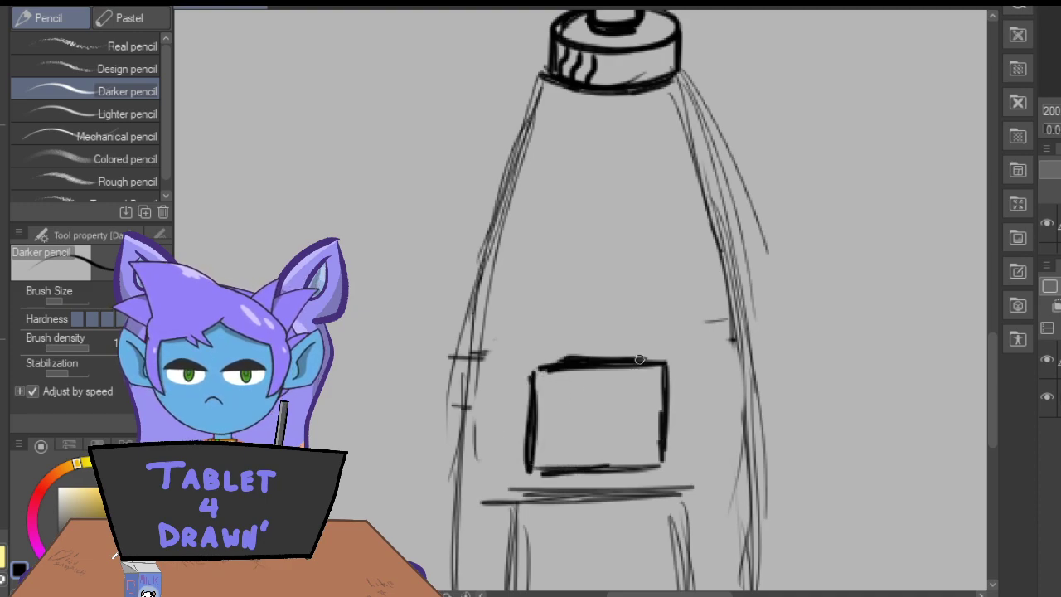
Detail the buckle rectangle with a horizontal line near its upper edge, a vertical divider, a small square and two wavy lines.
mouse_move(663, 387)
left_mouse_down()
mouse_move(553, 390)
mouse_move(670, 388)
mouse_move(658, 455)
mouse_move(658, 434)
left_mouse_up()
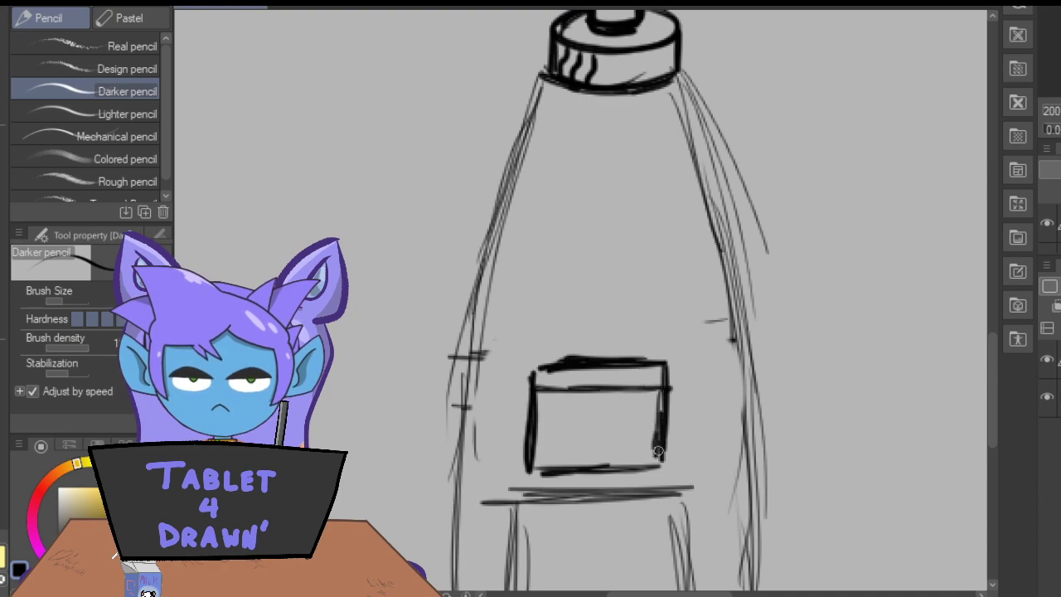
left_click_drag(611, 392, 610, 443)
left_click_drag(991, 383, 999, 292)
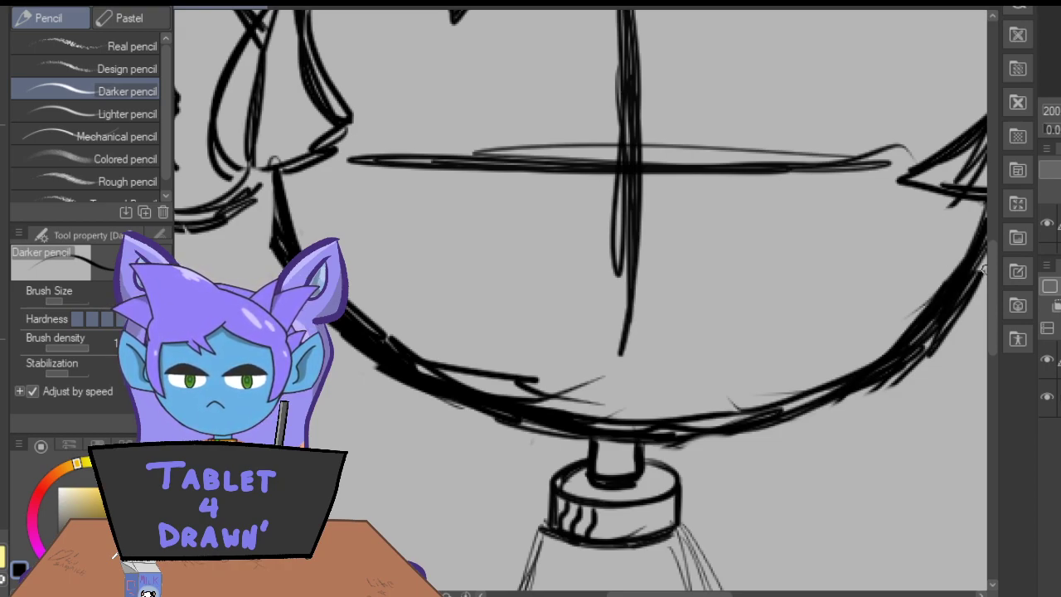
left_click_drag(992, 272, 990, 346)
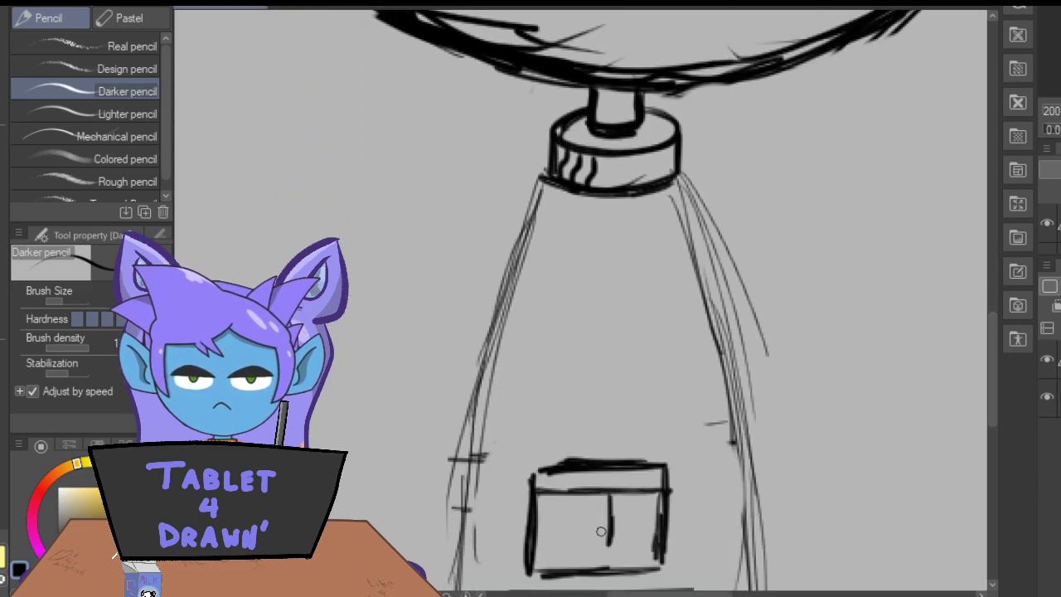
left_click_drag(607, 498, 610, 575)
mouse_move(612, 517)
left_mouse_down()
mouse_move(632, 542)
mouse_move(611, 553)
mouse_move(627, 552)
mouse_move(624, 518)
mouse_move(572, 522)
mouse_move(566, 572)
left_mouse_up()
left_click_drag(580, 501, 570, 531)
left_click_drag(556, 483, 537, 579)
left_click_drag(552, 526, 542, 544)
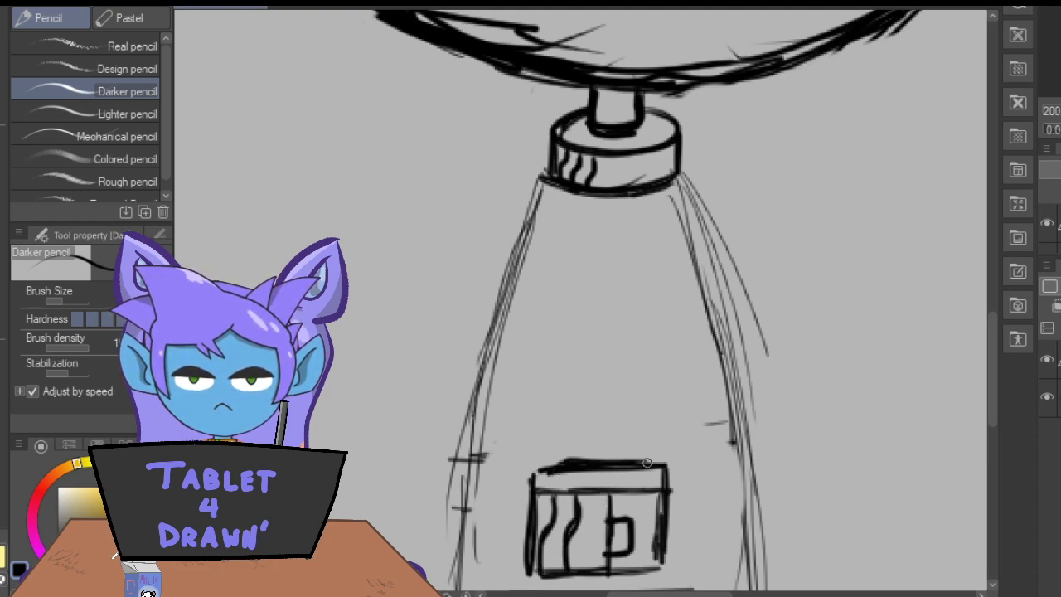
Draw a curved belt strap on each side of the buckle, reaching out to the body's edges.
mouse_move(669, 504)
left_mouse_down()
mouse_move(744, 474)
mouse_move(697, 524)
mouse_move(668, 536)
mouse_move(747, 506)
left_mouse_up()
left_click_drag(668, 537, 746, 512)
left_click_drag(739, 474, 750, 503)
left_click_drag(527, 506, 466, 480)
mouse_move(466, 480)
left_mouse_down()
mouse_move(524, 506)
mouse_move(488, 492)
mouse_move(523, 534)
mouse_move(453, 507)
left_mouse_up()
mouse_move(514, 534)
left_mouse_down()
mouse_move(453, 509)
mouse_move(460, 485)
mouse_move(484, 523)
mouse_move(528, 531)
left_mouse_up()
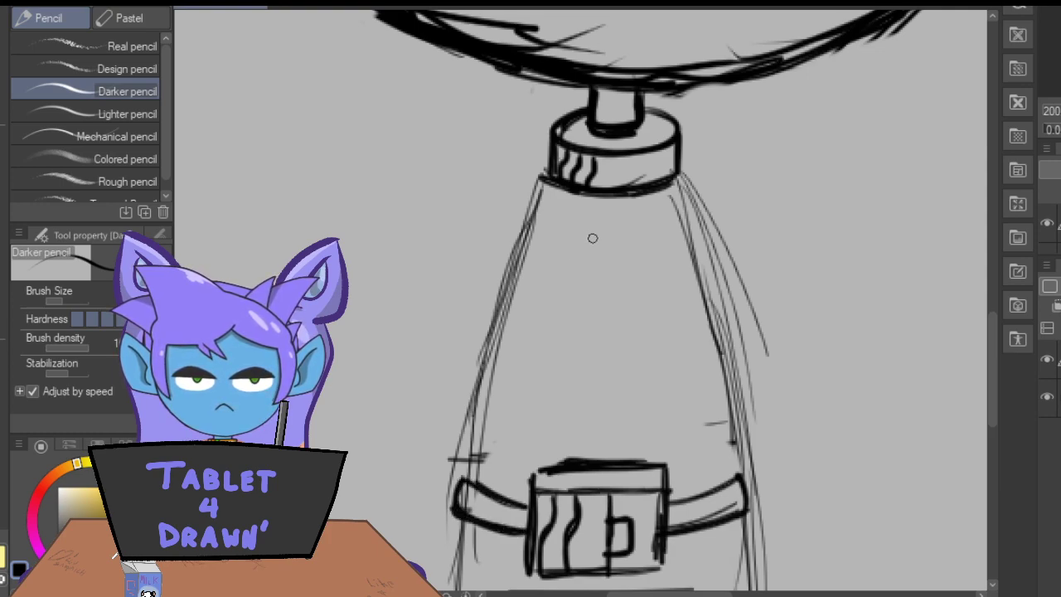
Draw two close vertical lines down the middle of the torso from the collar to the buckle.
left_click_drag(622, 197, 622, 257)
left_click_drag(615, 456, 618, 265)
mouse_move(620, 358)
left_mouse_down()
mouse_move(621, 206)
mouse_move(625, 464)
left_mouse_up()
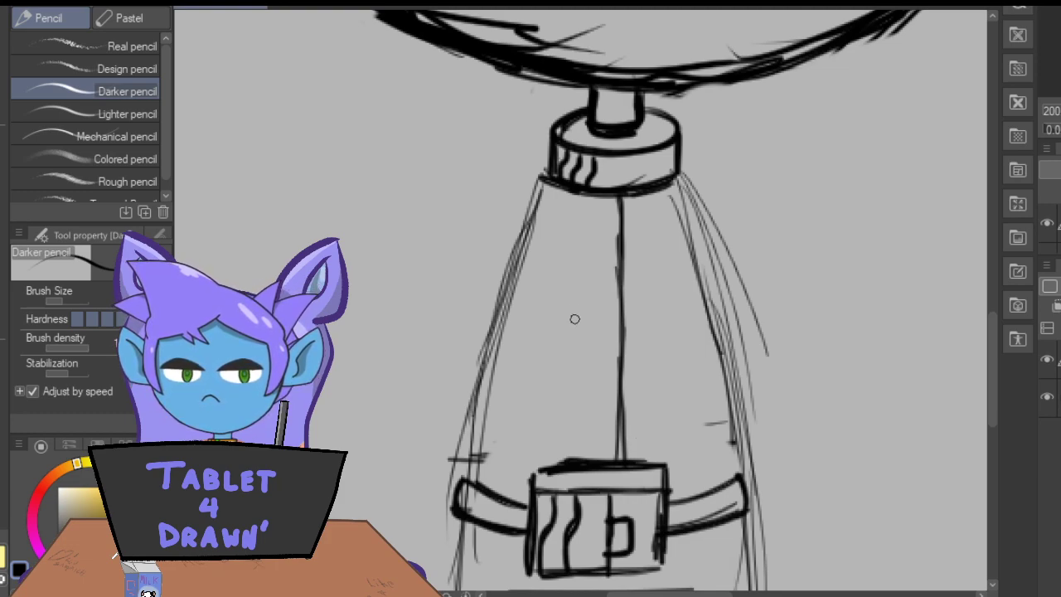
left_click_drag(603, 195, 593, 324)
mouse_move(586, 456)
left_mouse_down()
mouse_move(601, 213)
mouse_move(621, 196)
mouse_move(623, 459)
left_mouse_up()
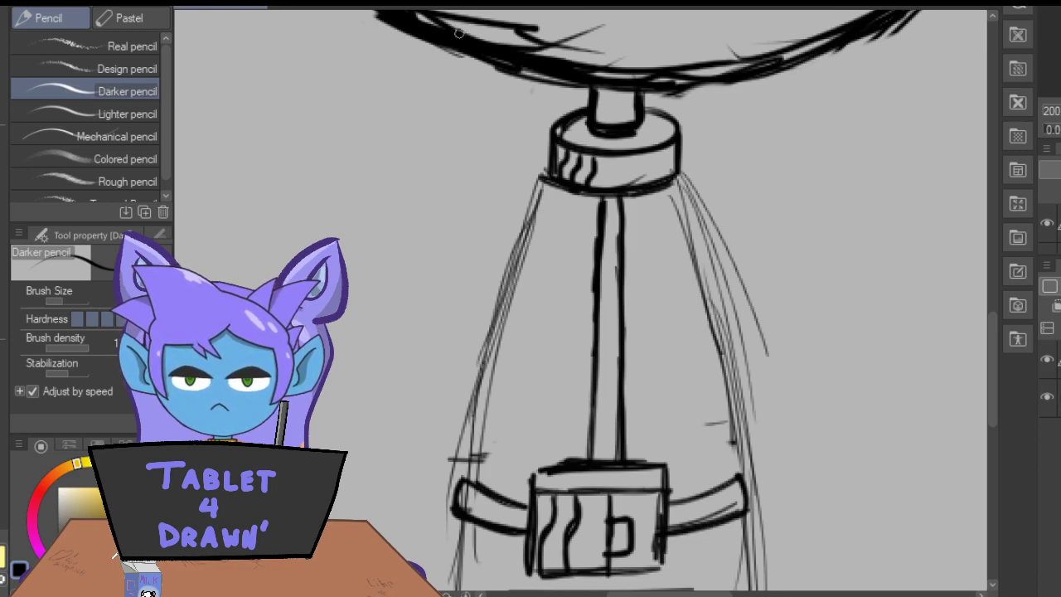
Sketch a thin bent arm on the body's left side, running from the collar out to a pointed elbow and back to the waist.
key("ctrl+minus")
key("ctrl+minus")
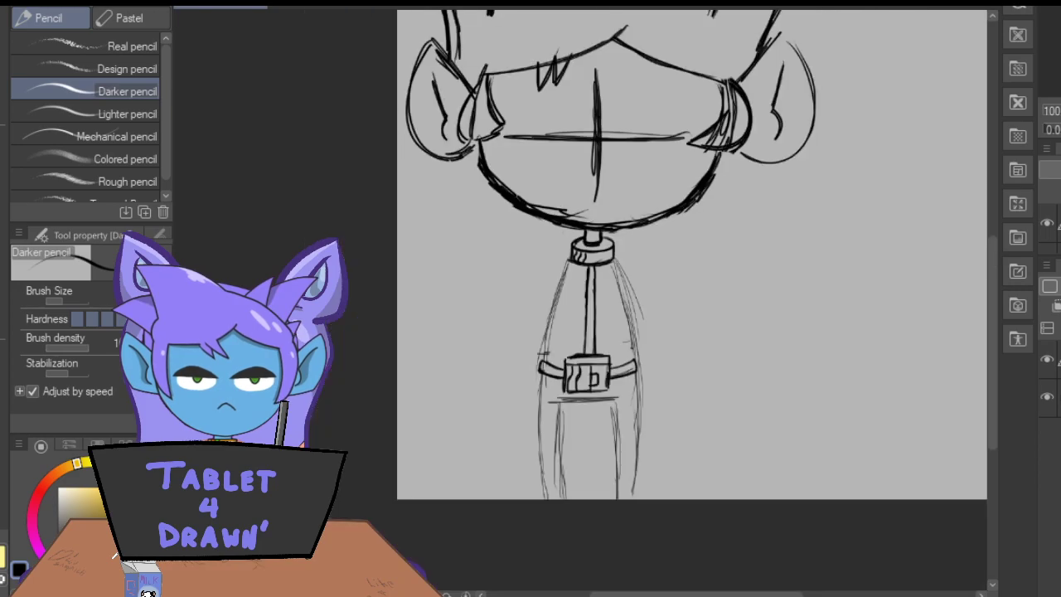
key("ctrl+plus")
key("ctrl+plus")
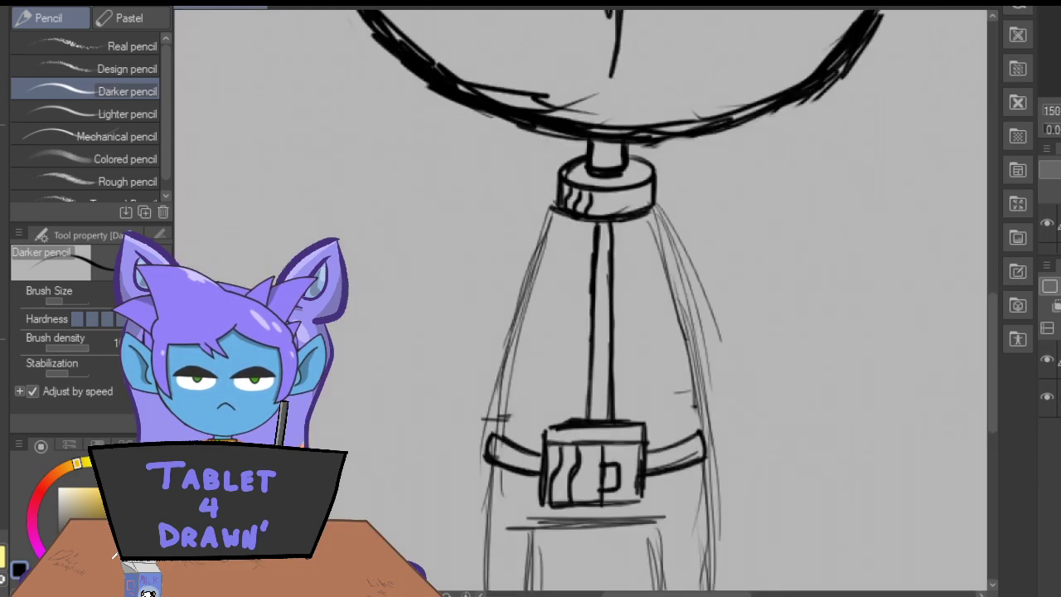
key("ctrl+minus")
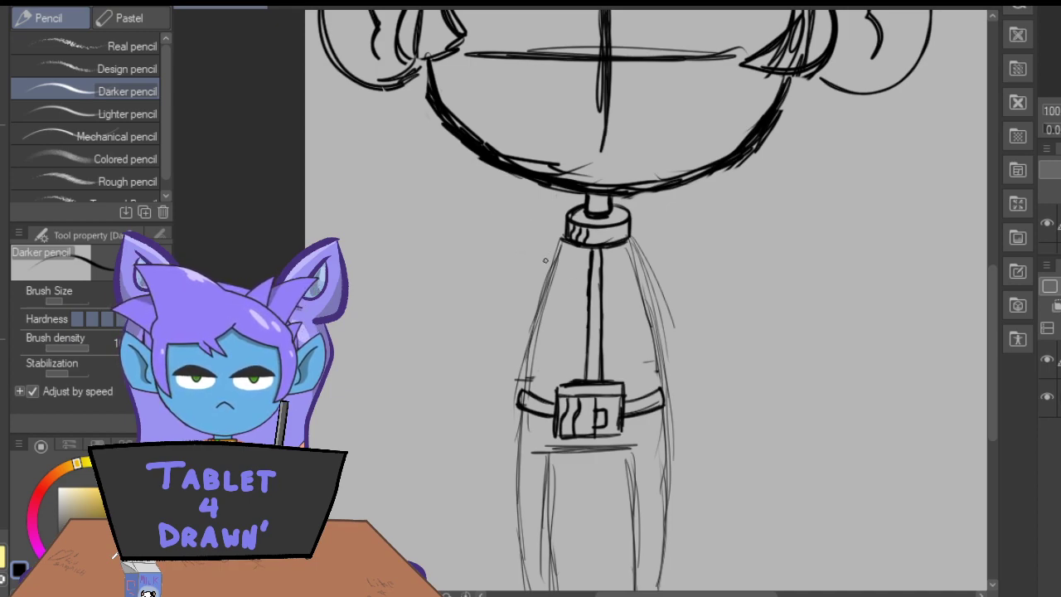
left_click_drag(554, 246, 501, 299)
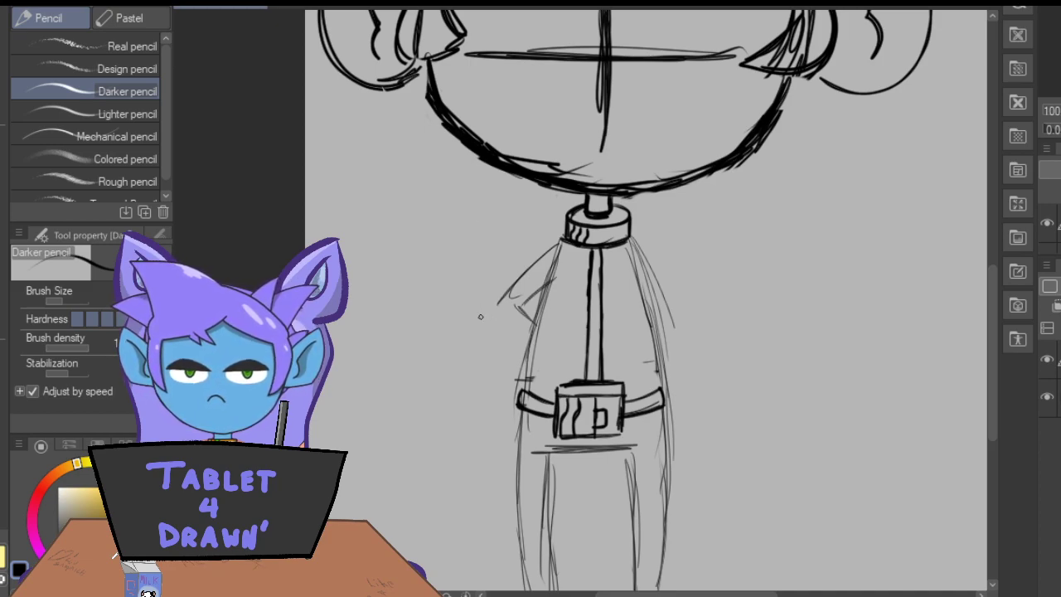
left_click_drag(495, 310, 537, 350)
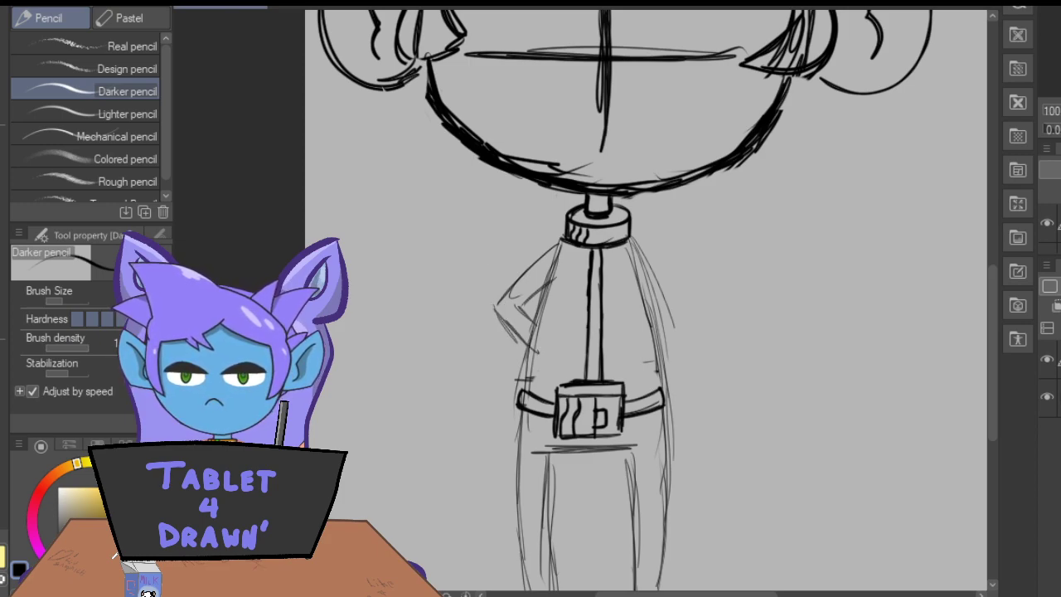
Sketch two overlapping ovals with a circle below them in the empty area beside the body, and darken their outer contours.
left_click_drag(876, 182, 856, 188)
left_click_drag(830, 283, 804, 311)
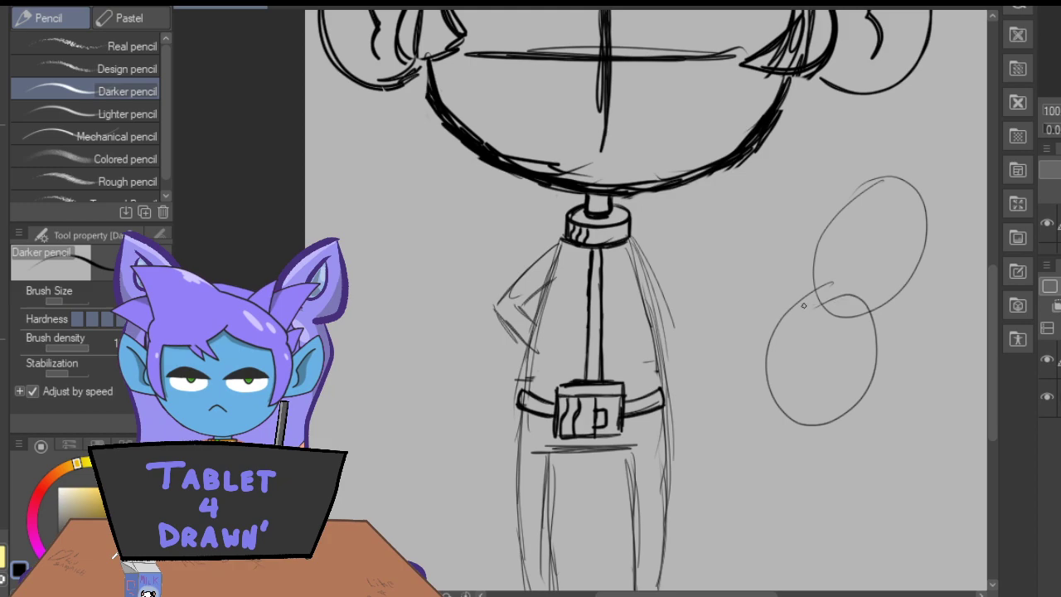
left_click_drag(812, 431, 796, 414)
left_click_drag(925, 189, 873, 320)
mouse_move(876, 173)
left_mouse_down()
mouse_move(819, 300)
mouse_move(783, 311)
mouse_move(771, 425)
left_mouse_up()
left_click_drag(787, 321, 767, 388)
mouse_move(876, 323)
left_mouse_down()
mouse_move(840, 413)
mouse_move(812, 438)
left_mouse_up()
left_click_drag(871, 355, 824, 430)
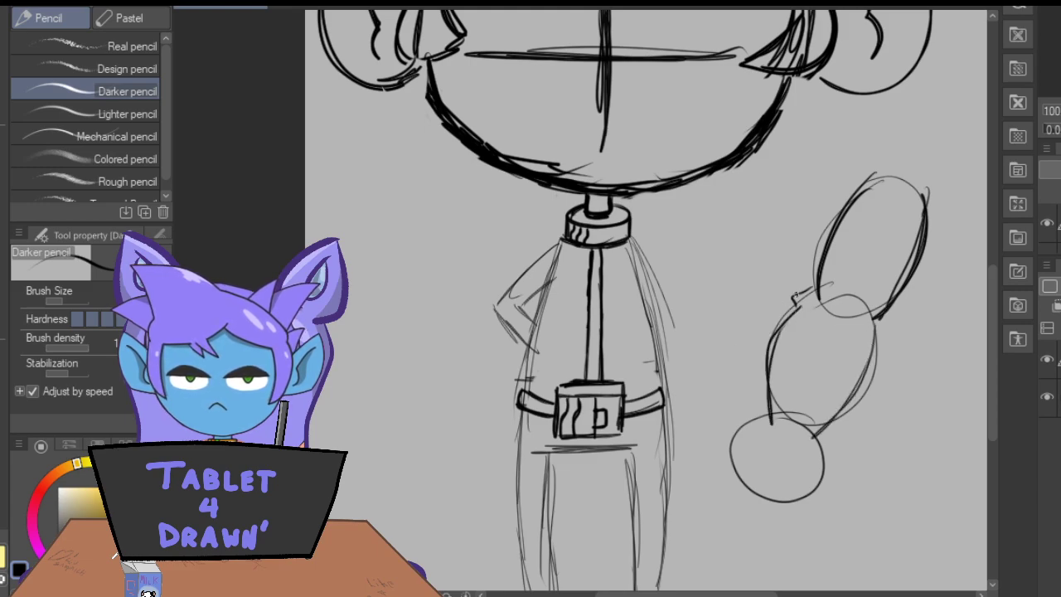
left_click_drag(812, 287, 796, 309)
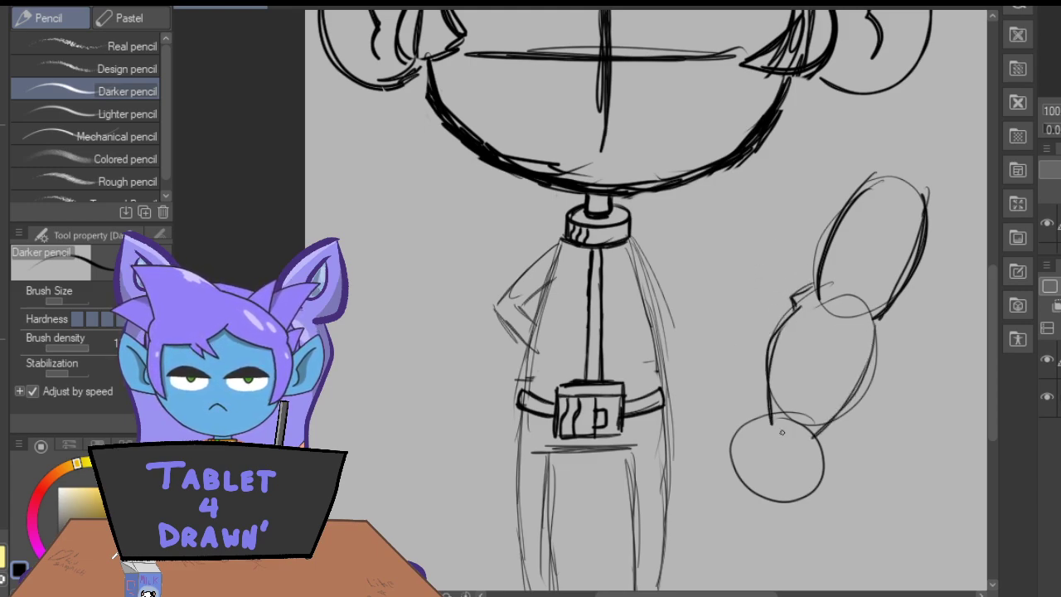
left_click_drag(815, 452, 794, 508)
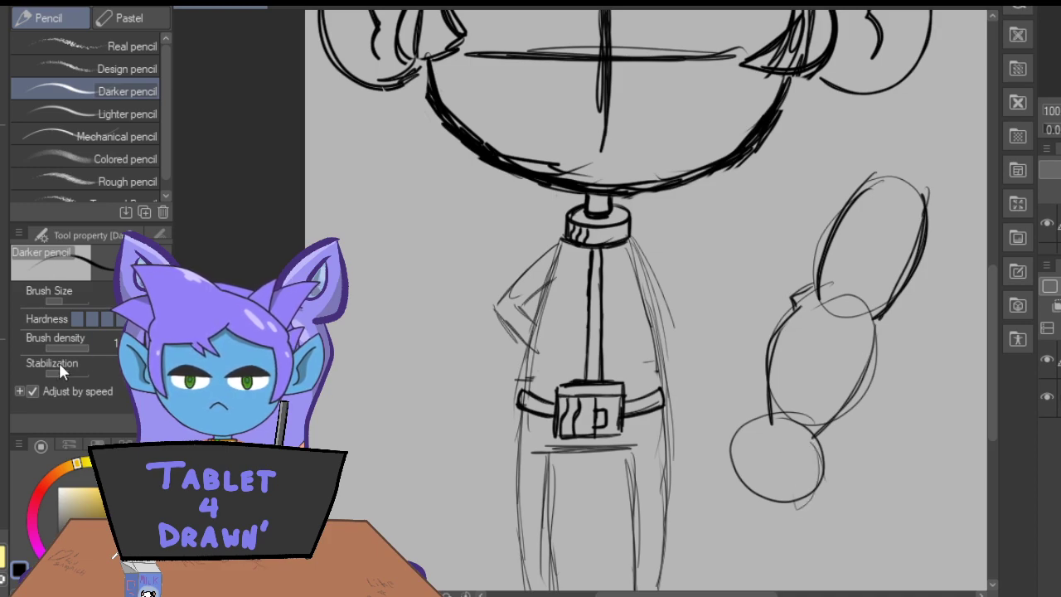
Undo the oval and circle sketch beside the body.
key("ctrl+z")
key("ctrl+z")
key("ctrl+z")
key("ctrl+z")
key("ctrl+z")
key("ctrl+z")
key("ctrl+z")
key("ctrl+z")
key("ctrl+z")
key("ctrl+z")
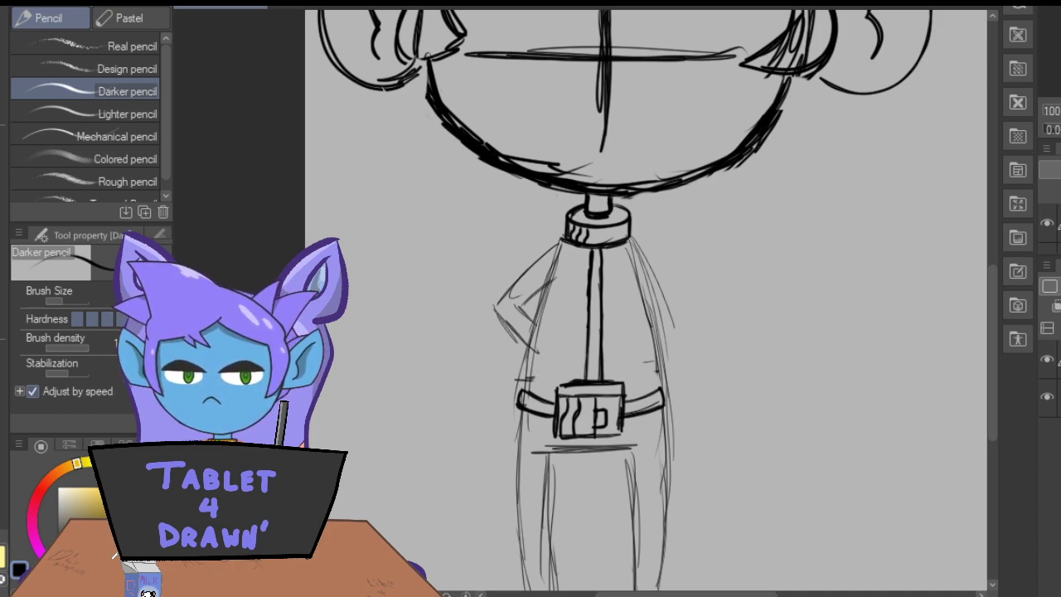
Redraw the left arm with bolder upper-arm lines, a rounded elbow and a forearm reaching in toward the waist.
scroll(991, 308, "down", 1)
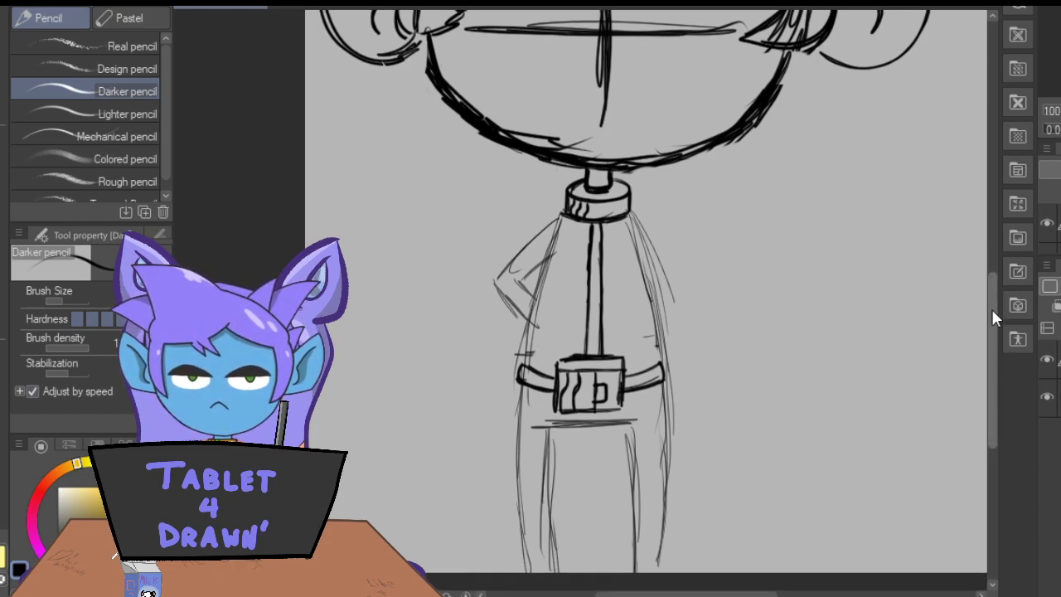
left_click_drag(548, 267, 502, 310)
mouse_move(555, 229)
left_mouse_down()
mouse_move(487, 296)
mouse_move(551, 353)
left_mouse_up()
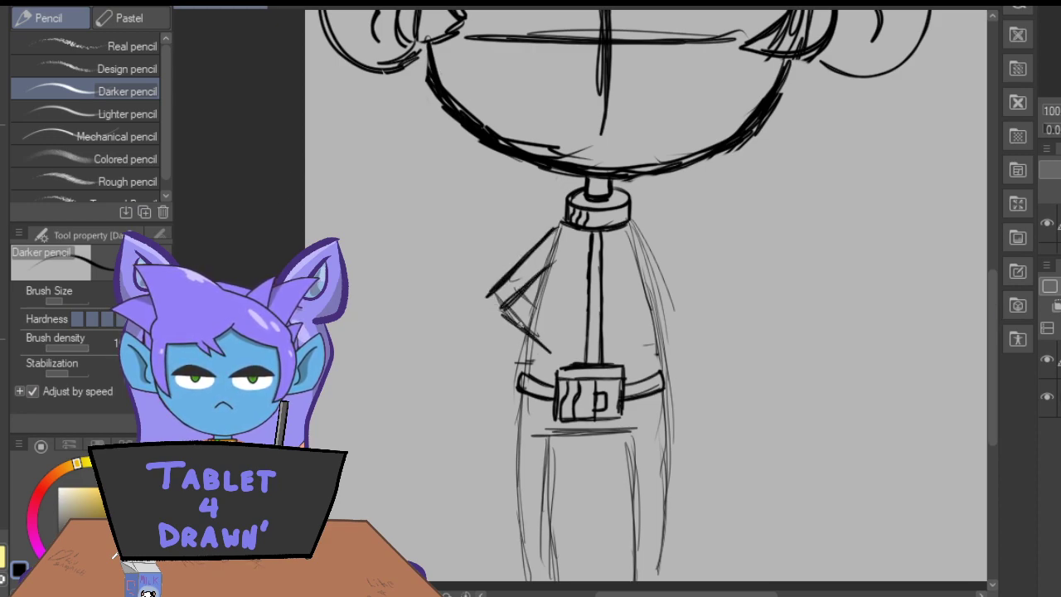
left_click_drag(491, 303, 569, 327)
mouse_move(482, 305)
left_mouse_down()
mouse_move(524, 339)
mouse_move(564, 348)
left_mouse_up()
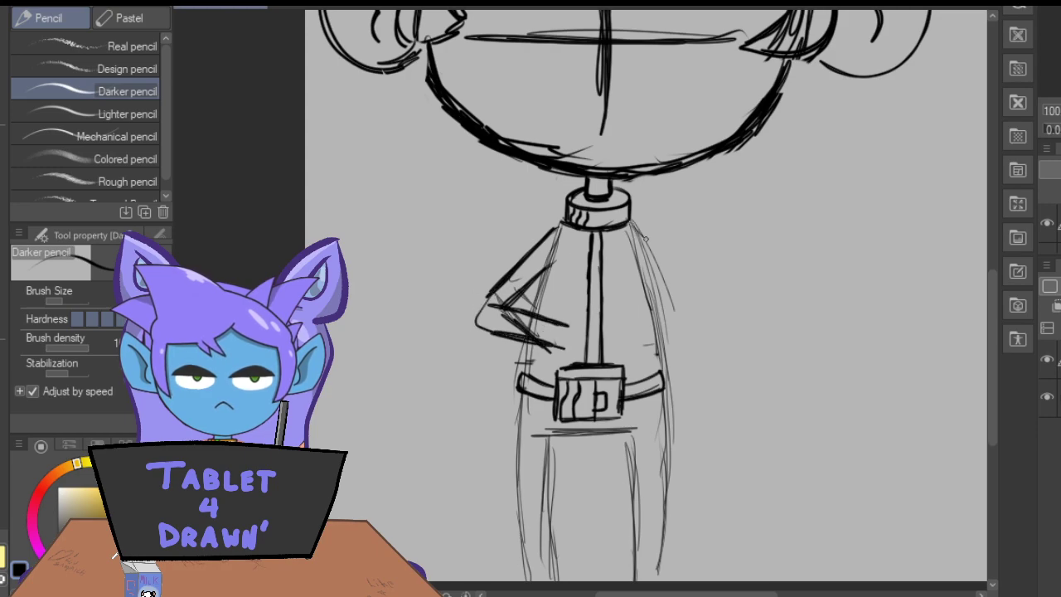
Draw the right shoulder line and a bold upside-down heart over the buckle, with a second contour beneath it for thickness.
left_click_drag(628, 222, 680, 275)
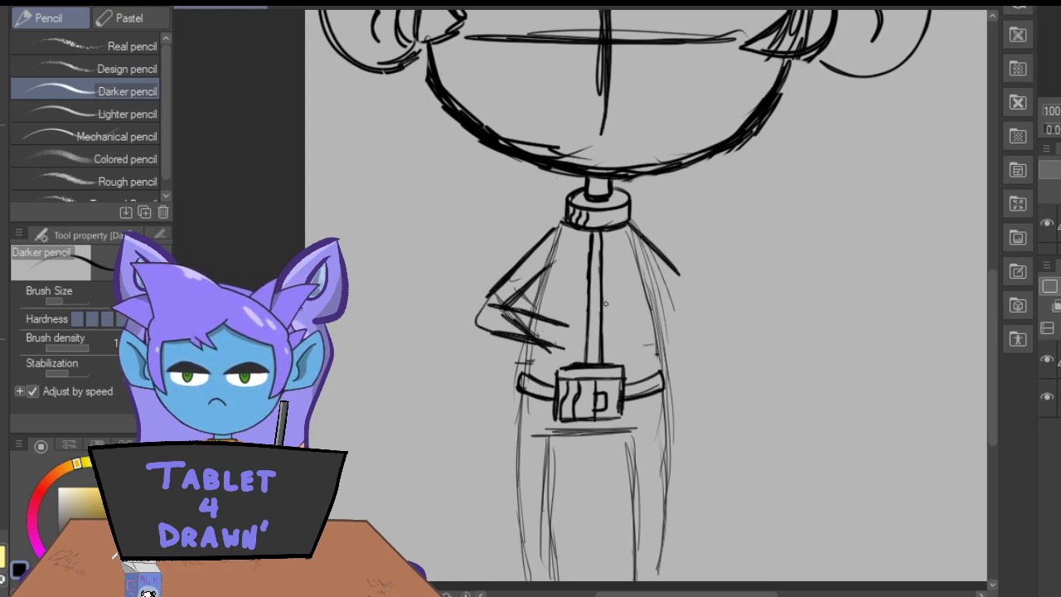
mouse_move(603, 315)
left_mouse_down()
mouse_move(648, 365)
mouse_move(644, 387)
mouse_move(597, 384)
left_mouse_up()
mouse_move(594, 383)
left_mouse_down()
mouse_move(636, 390)
mouse_move(651, 365)
left_mouse_up()
mouse_move(616, 335)
left_mouse_down()
mouse_move(604, 315)
mouse_move(567, 337)
mouse_move(541, 368)
mouse_move(554, 388)
mouse_move(591, 379)
mouse_move(589, 317)
mouse_move(539, 382)
mouse_move(590, 378)
mouse_move(582, 324)
mouse_move(644, 356)
mouse_move(597, 384)
mouse_move(643, 355)
left_mouse_up()
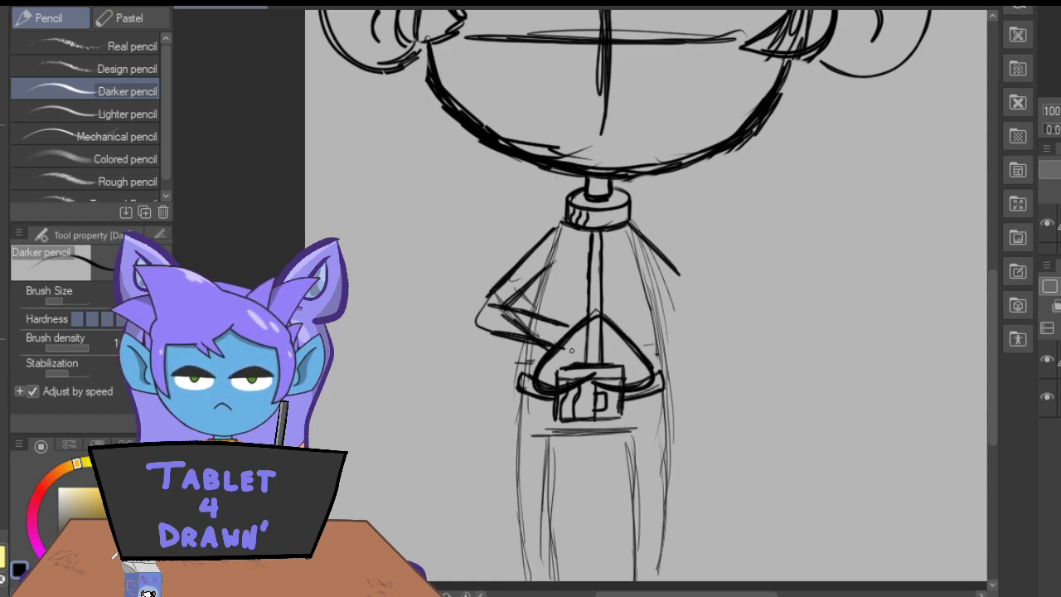
mouse_move(612, 387)
left_mouse_down()
mouse_move(652, 382)
mouse_move(599, 411)
mouse_move(584, 381)
mouse_move(640, 408)
mouse_move(529, 407)
mouse_move(572, 405)
left_mouse_up()
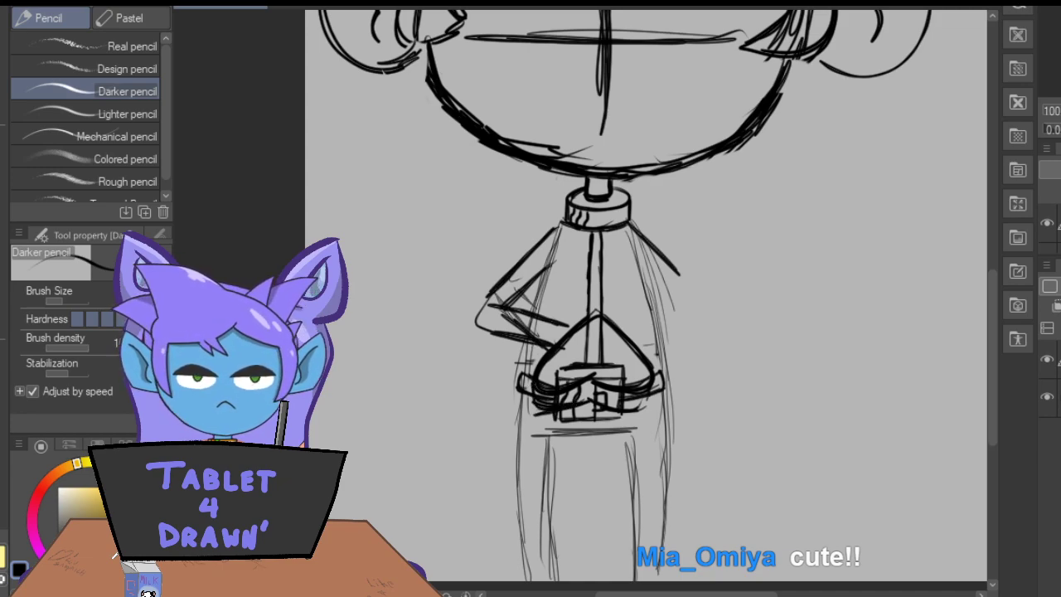
Erase the torso and buckle lines inside the upside-down heart.
key("ctrl+plus")
key("ctrl+plus")
key("ctrl+plus")
key("ctrl+plus")
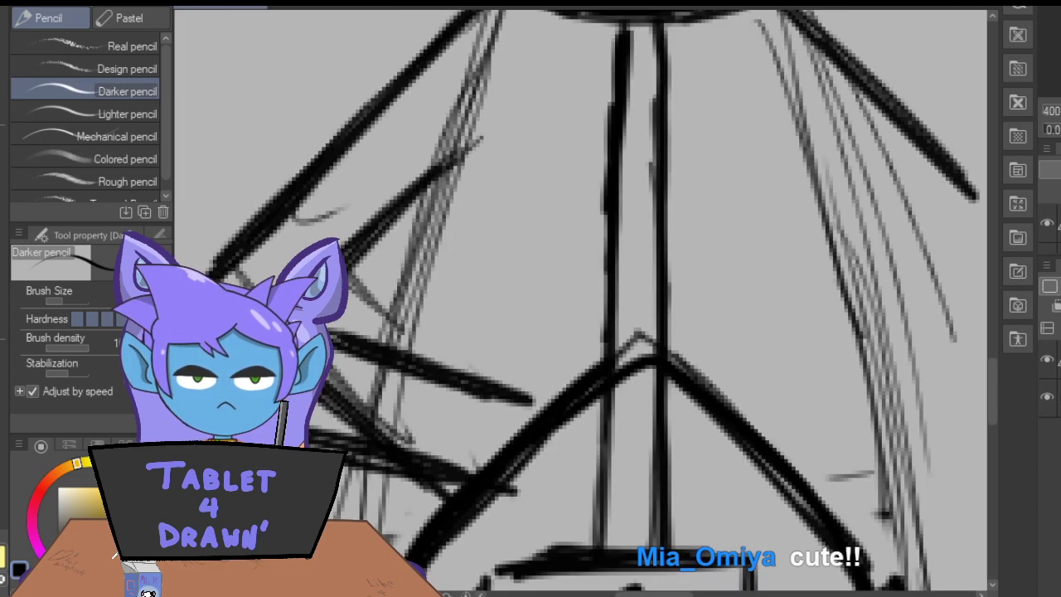
key("ctrl+minus")
key("ctrl+minus")
left_click_drag(990, 334, 990, 348)
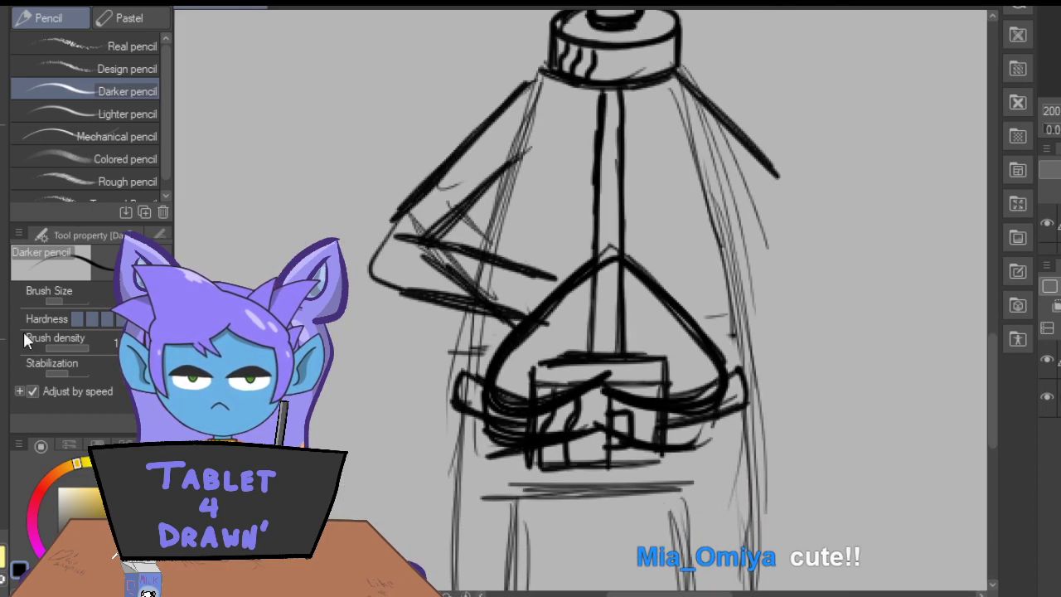
key("e")
mouse_move(592, 295)
left_mouse_down()
mouse_move(589, 327)
mouse_move(644, 316)
mouse_move(613, 308)
mouse_move(642, 346)
mouse_move(616, 355)
mouse_move(628, 355)
mouse_move(569, 331)
mouse_move(614, 303)
mouse_move(577, 328)
mouse_move(555, 360)
mouse_move(618, 288)
left_mouse_up()
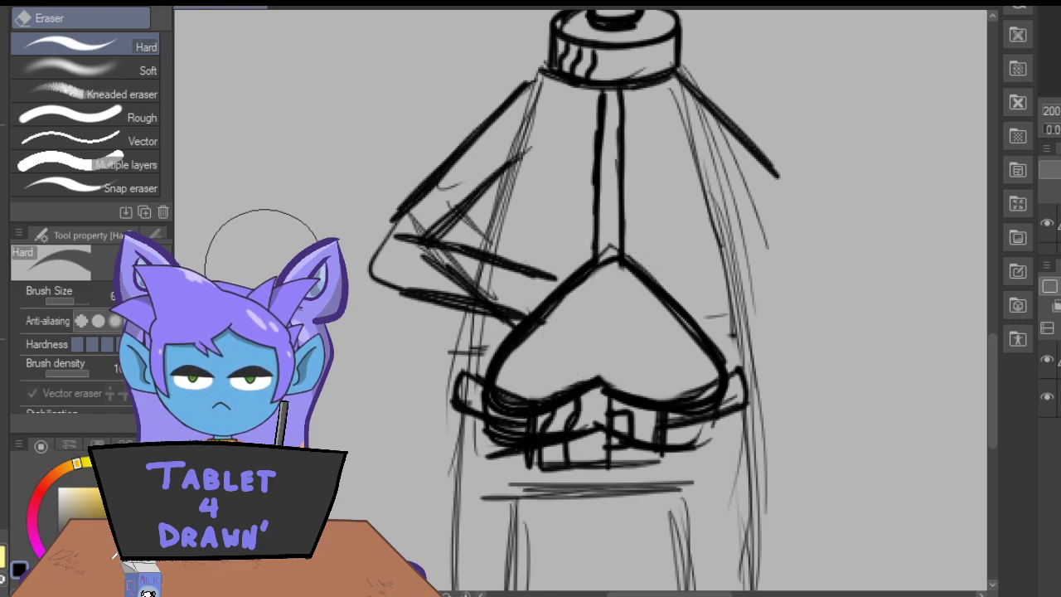
mouse_move(680, 369)
left_mouse_down()
mouse_move(667, 377)
mouse_move(699, 378)
left_mouse_up()
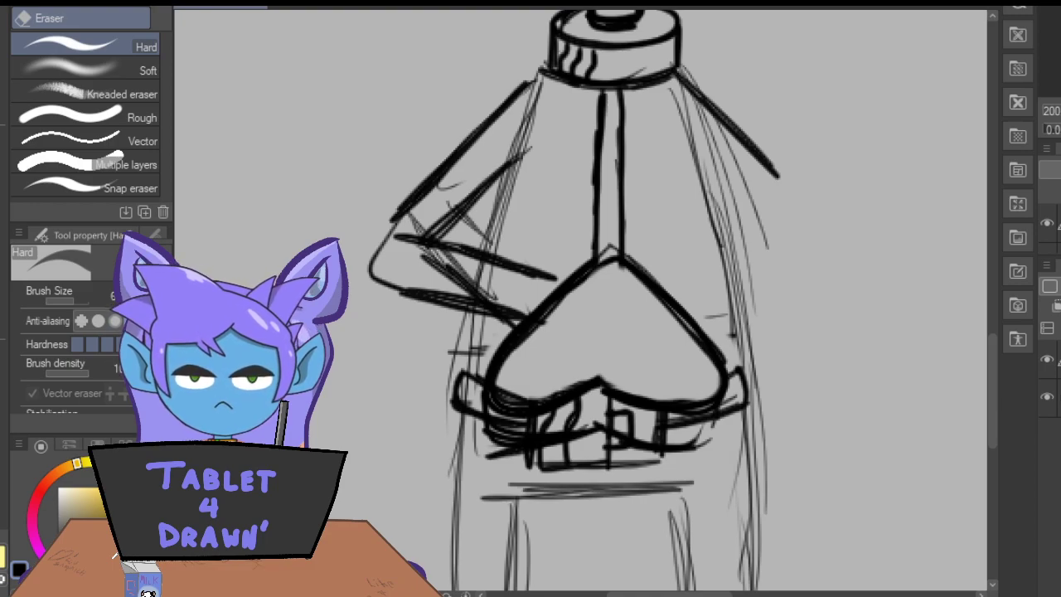
Draw the right side edge of the heart's lower band and darken the contour beneath it.
key("p")
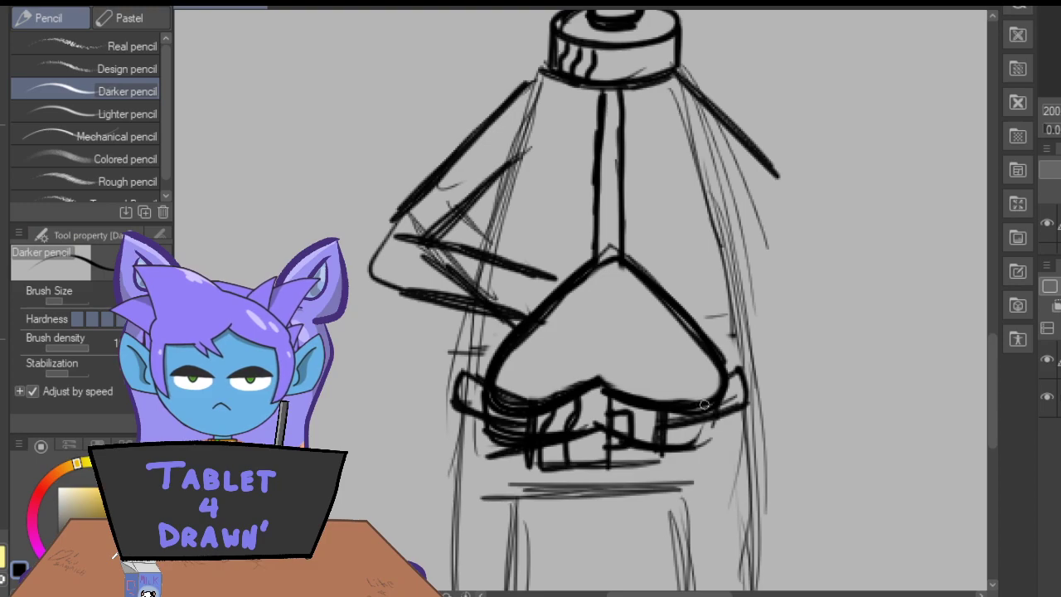
left_click_drag(716, 407, 705, 443)
left_click_drag(592, 430, 666, 447)
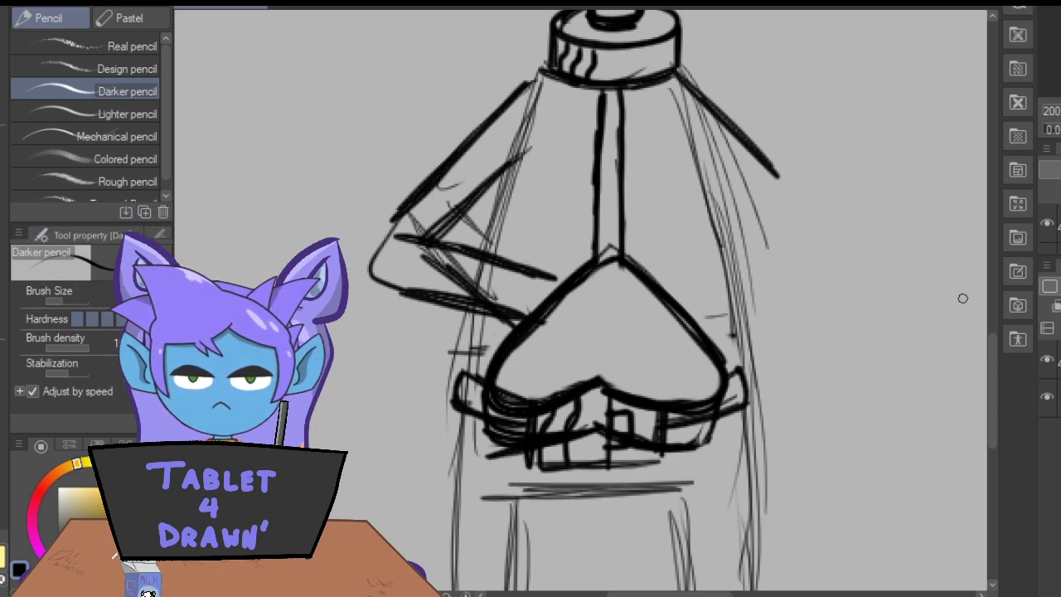
Erase the leftover belt and buckle lines inside the band beneath the heart.
left_click_drag(992, 355, 990, 370)
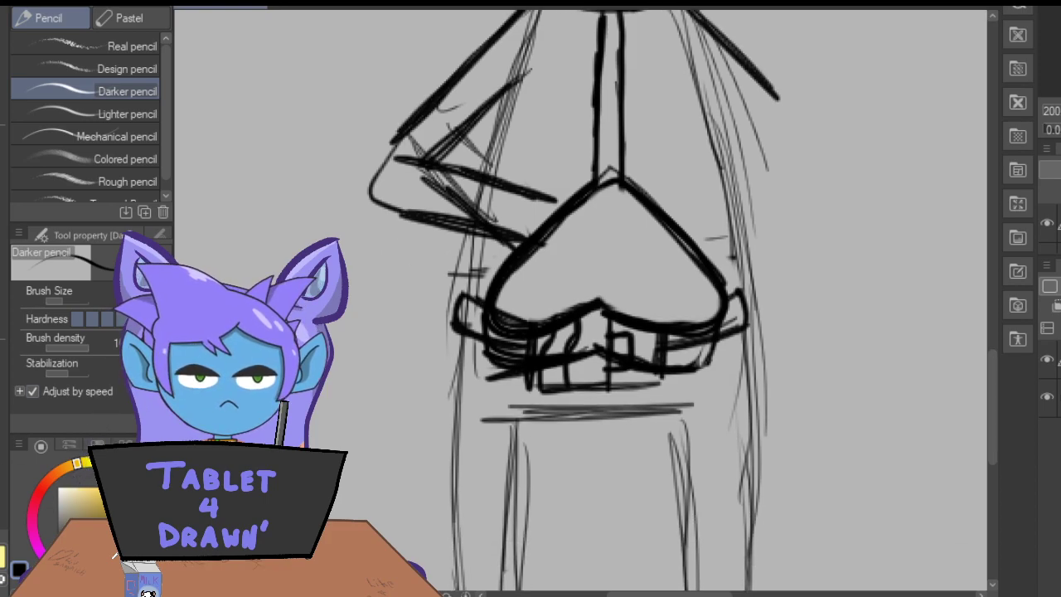
key("e")
mouse_move(594, 328)
left_mouse_down()
mouse_move(687, 349)
mouse_move(524, 304)
mouse_move(581, 329)
mouse_move(544, 343)
mouse_move(559, 341)
mouse_move(500, 335)
mouse_move(519, 344)
mouse_move(484, 317)
mouse_move(524, 323)
mouse_move(590, 308)
mouse_move(505, 320)
mouse_move(509, 293)
mouse_move(680, 330)
mouse_move(721, 307)
mouse_move(486, 354)
left_mouse_up()
key("p")
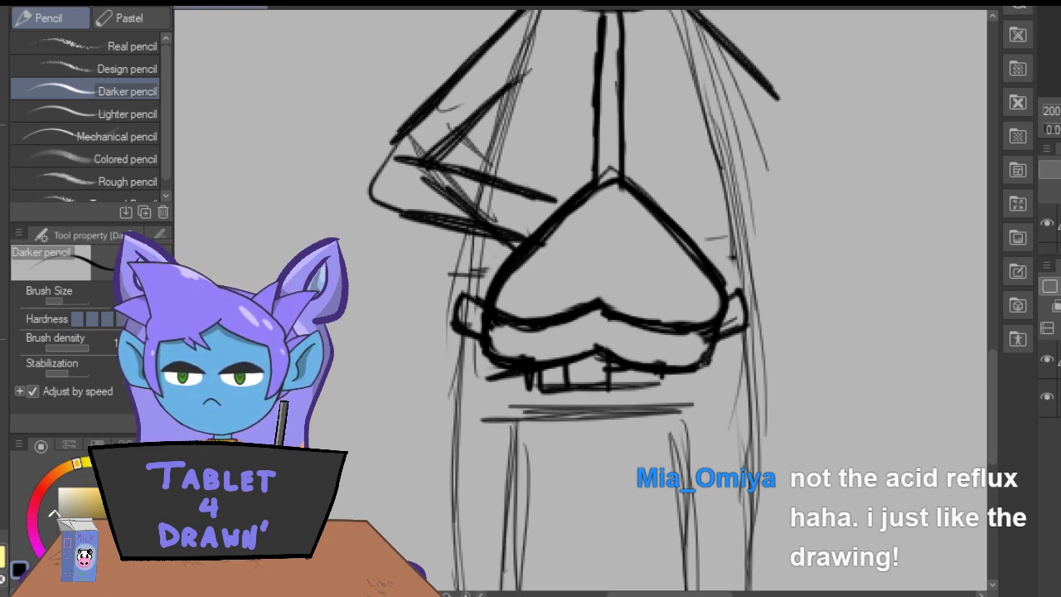
left_click_drag(764, 80, 798, 128)
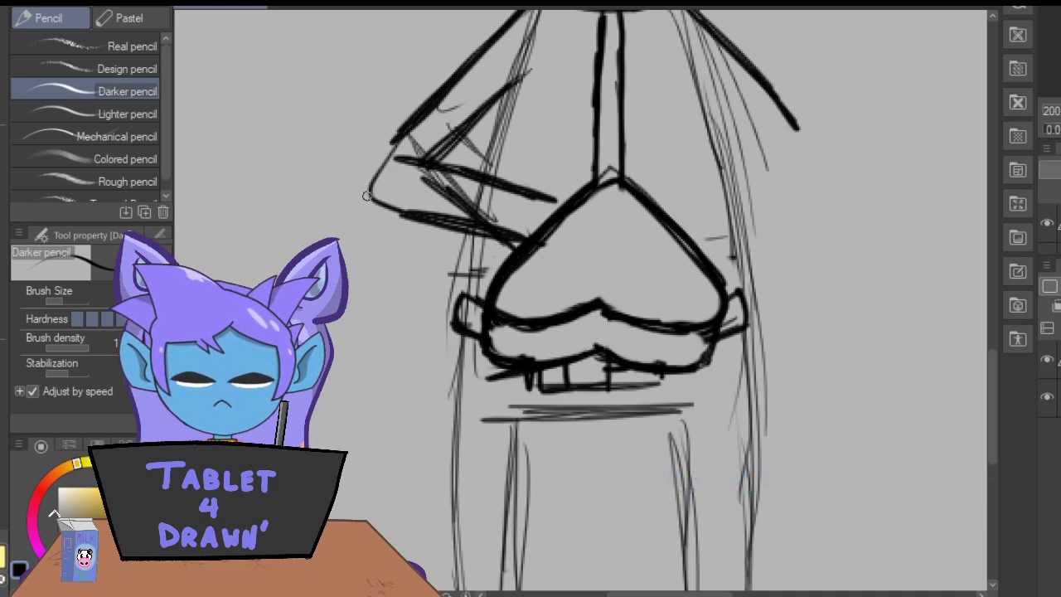
left_click_drag(785, 209, 710, 264)
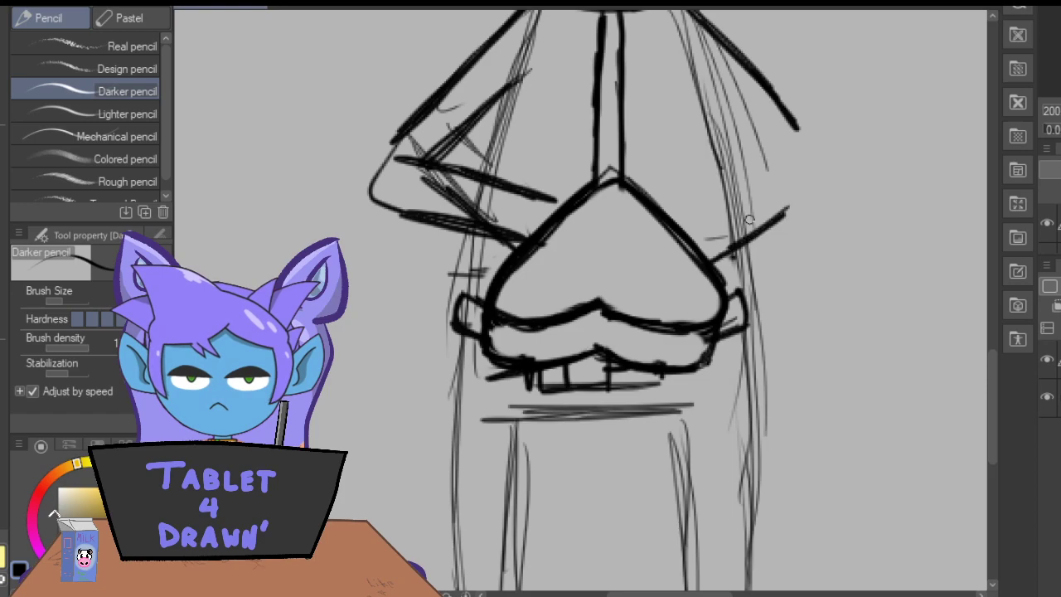
mouse_move(797, 130)
left_mouse_down()
mouse_move(813, 176)
mouse_move(762, 227)
left_mouse_up()
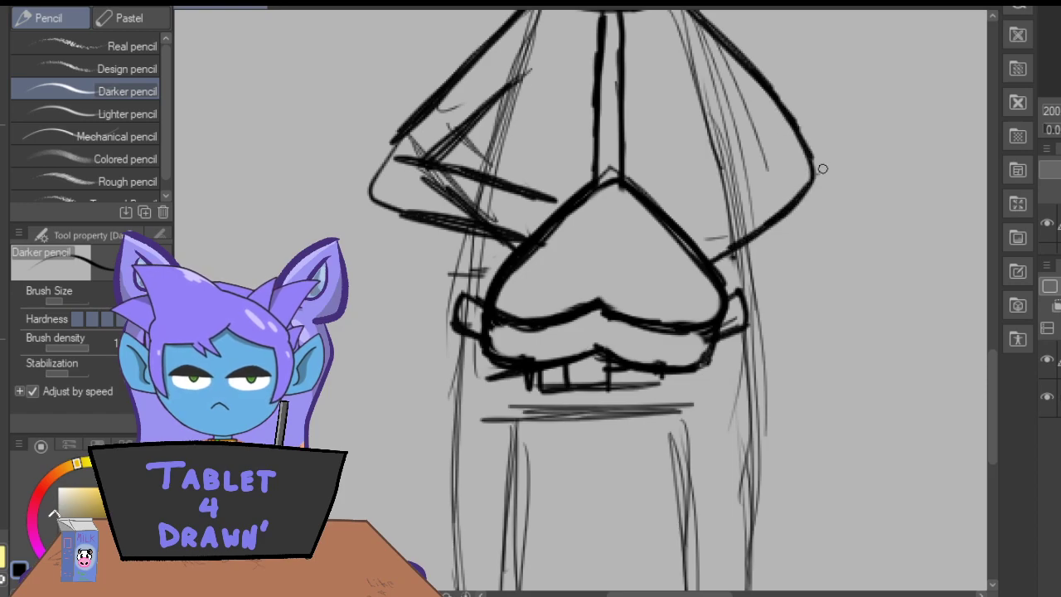
left_click_drag(762, 166, 675, 223)
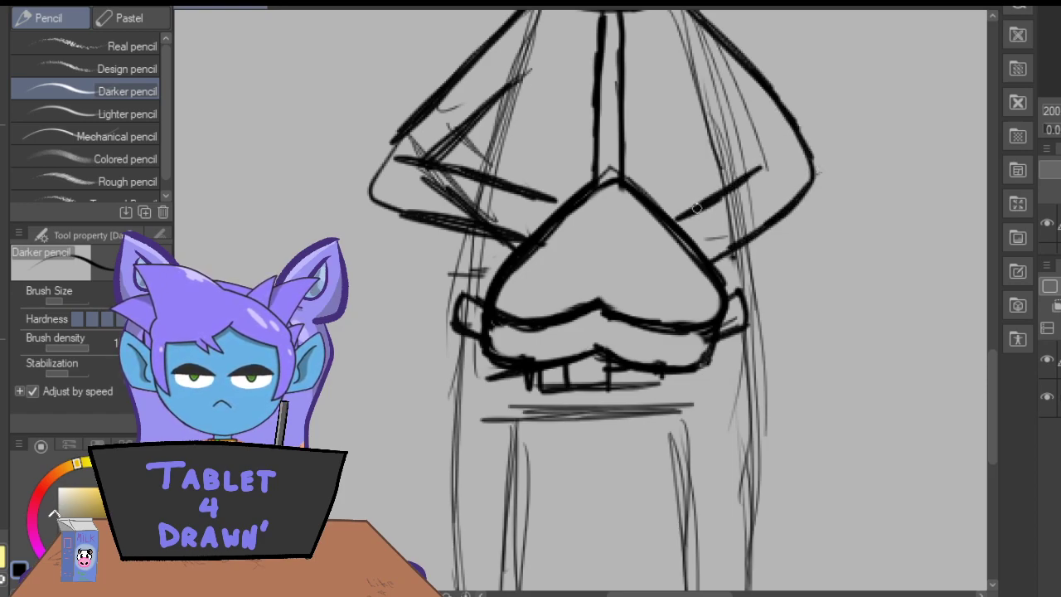
key("ctrl+z")
key("ctrl+z")
key("ctrl+z")
key("ctrl+z")
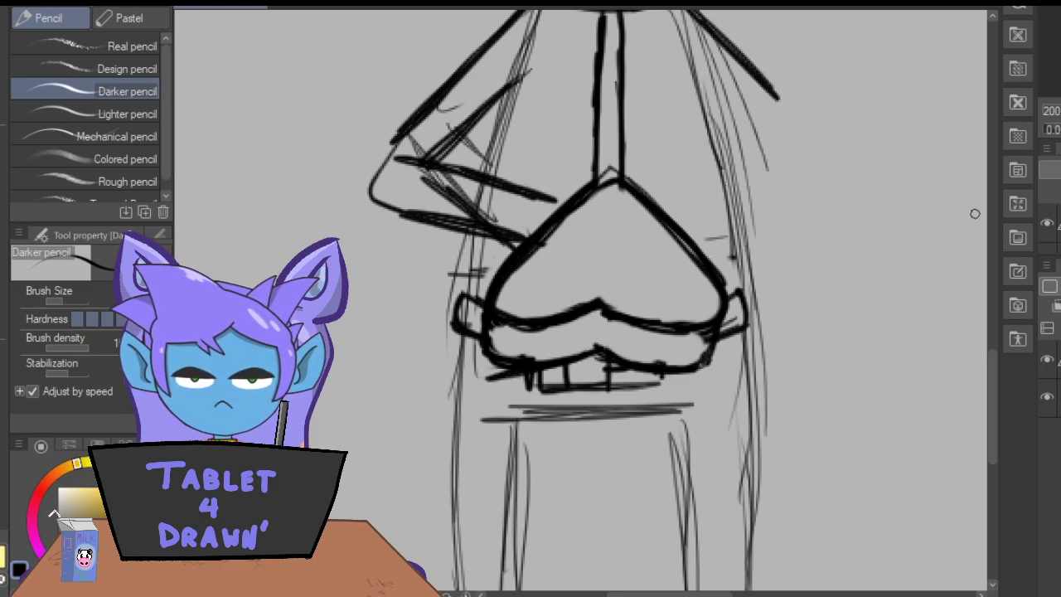
Lasso the finished bent arm, duplicate it, flip the copy horizontally, and place it at the opposite shoulder.
scroll(991, 372, "up", 3)
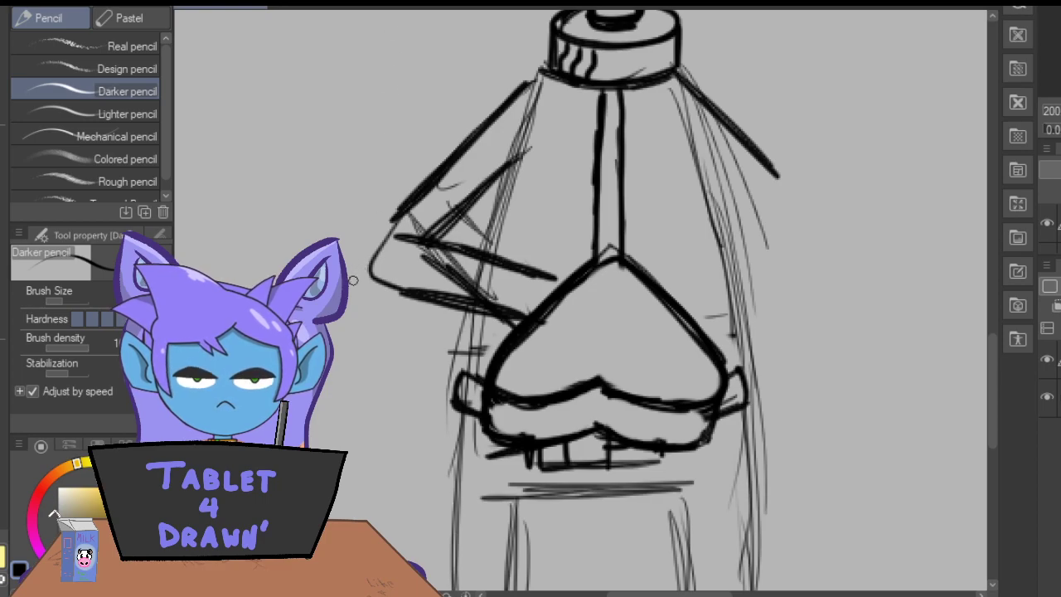
left_click(3, 37)
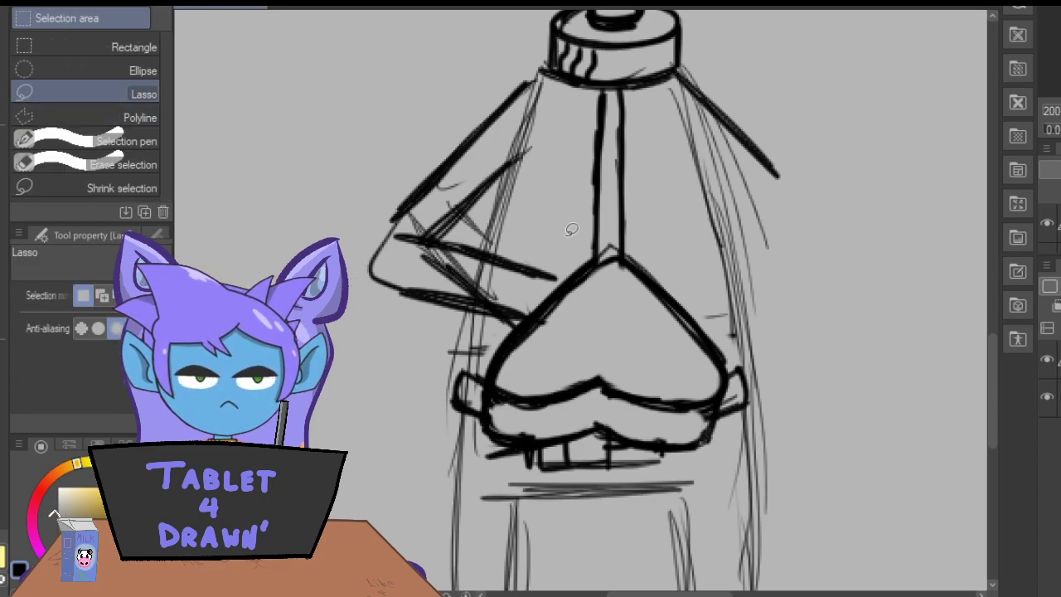
mouse_move(565, 272)
left_mouse_down()
mouse_move(457, 233)
mouse_move(526, 175)
mouse_move(548, 132)
mouse_move(536, 81)
mouse_move(502, 75)
mouse_move(364, 222)
mouse_move(350, 274)
mouse_move(401, 315)
mouse_move(462, 329)
mouse_move(519, 311)
mouse_move(566, 272)
left_mouse_up()
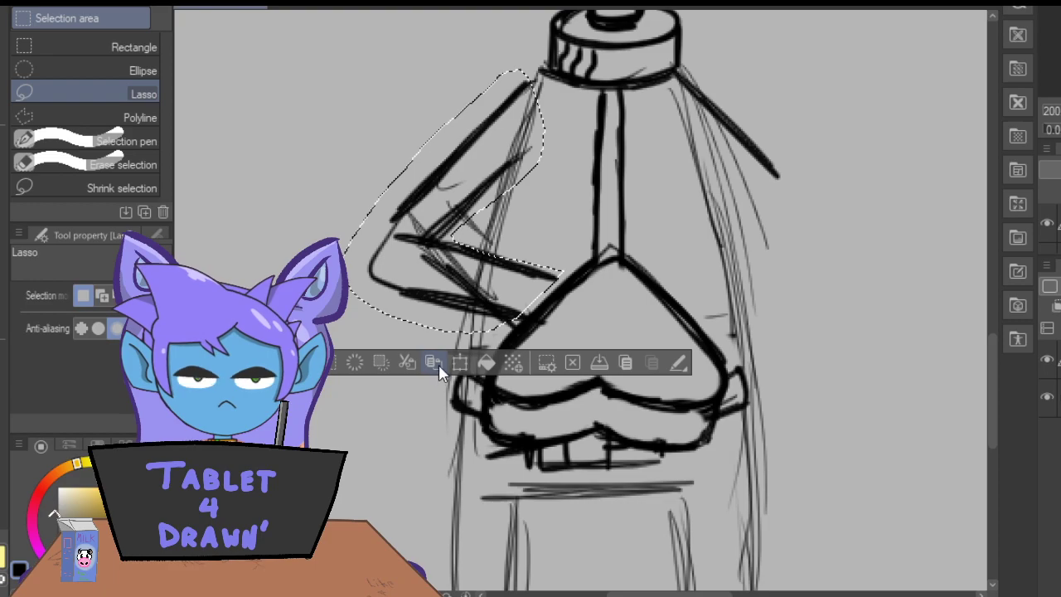
left_click(459, 362)
left_click_drag(340, 202, 769, 203)
mouse_move(613, 239)
left_mouse_down()
mouse_move(722, 224)
mouse_move(701, 222)
left_mouse_up()
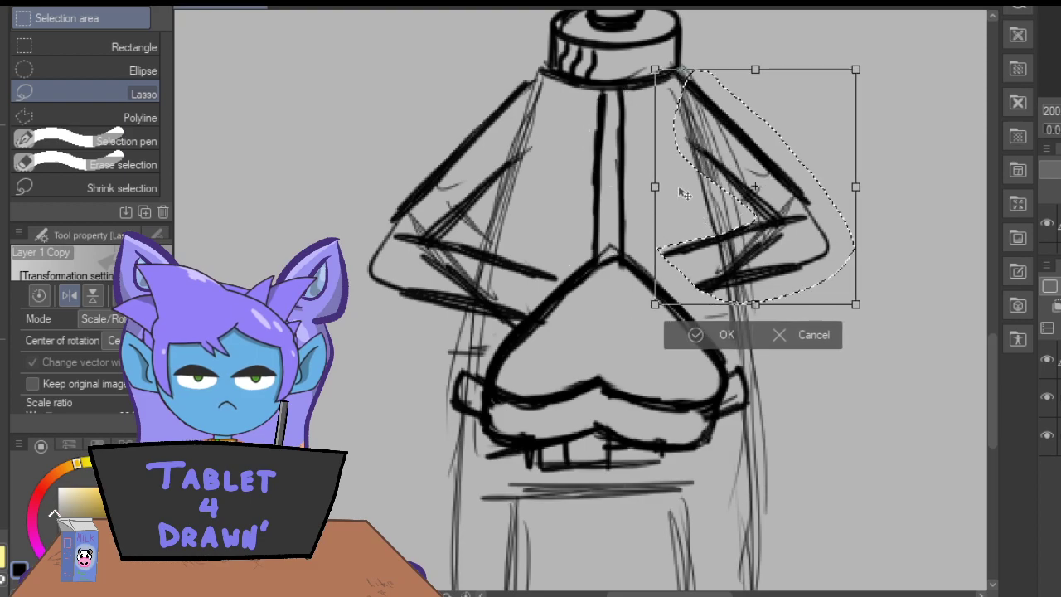
Enlarge the mirrored arm slightly, align it with the shoulder and heart, and merge its layer into the sketch.
left_click_drag(855, 187, 884, 190)
left_click_drag(669, 210, 664, 230)
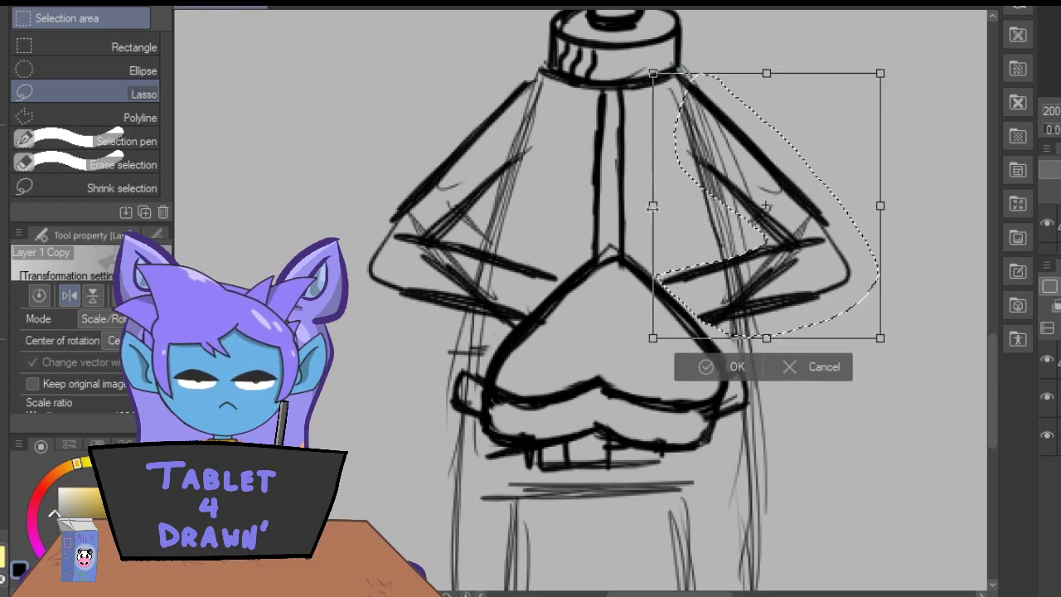
key("Return")
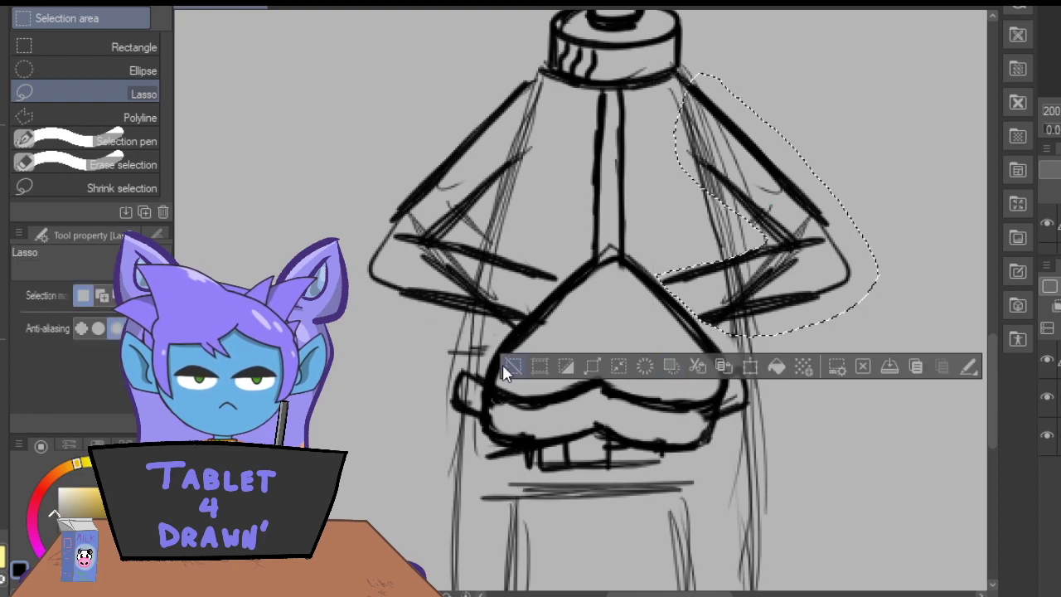
key("ctrl+d")
key("ctrl+e")
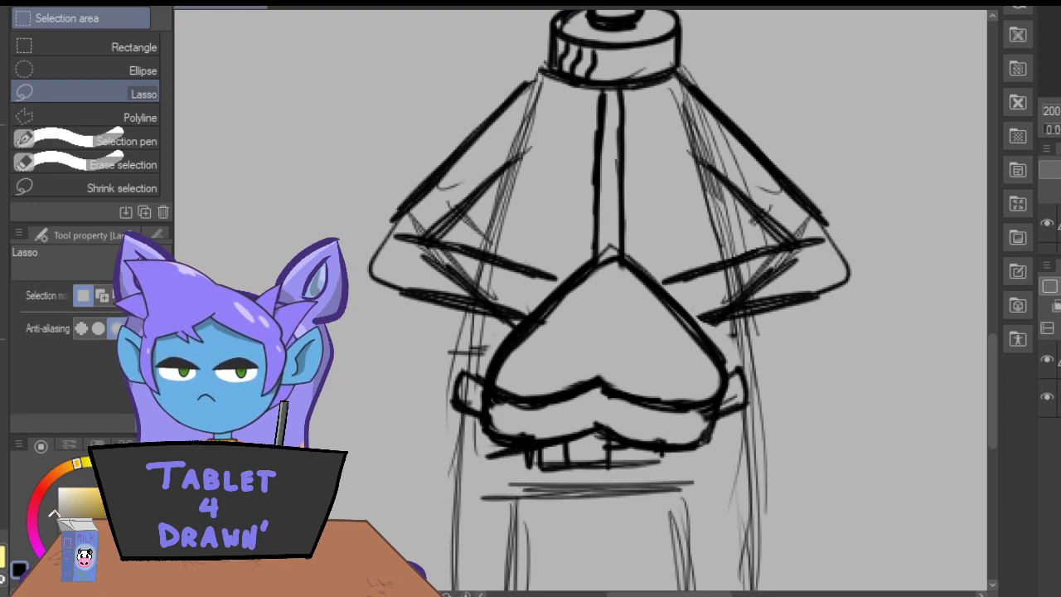
Erase the scribbled lines inside the mirrored forearm and redraw its upper edge, inner crease, and outer elbow contour.
key("e")
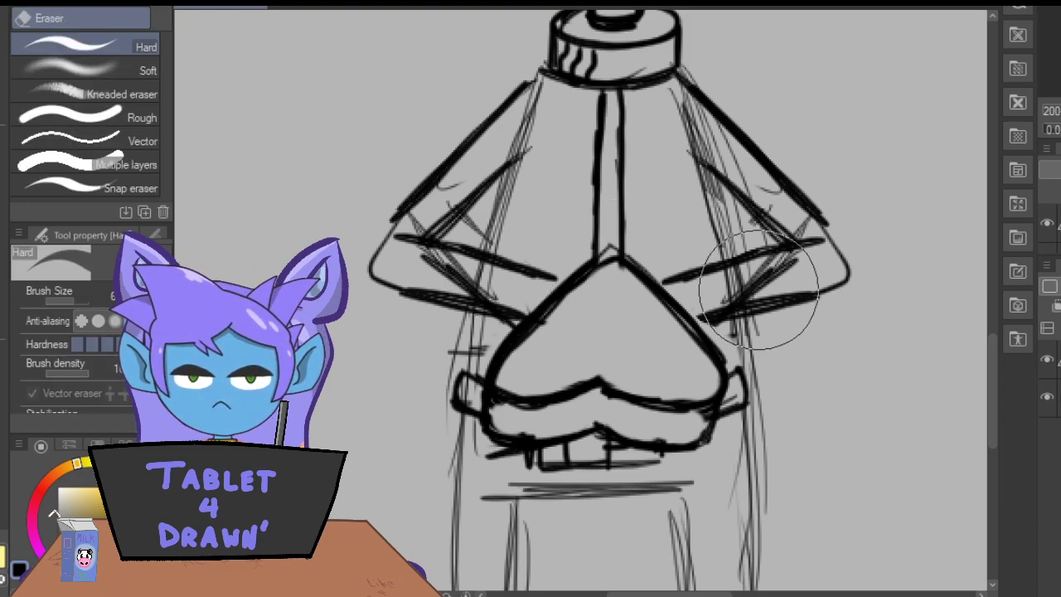
mouse_move(770, 270)
left_mouse_down()
mouse_move(699, 249)
mouse_move(687, 225)
mouse_move(730, 249)
left_mouse_up()
key("p")
left_click_drag(802, 241, 733, 260)
left_click_drag(712, 173, 781, 238)
mouse_move(692, 97)
left_mouse_down()
mouse_move(784, 181)
mouse_move(845, 277)
left_mouse_up()
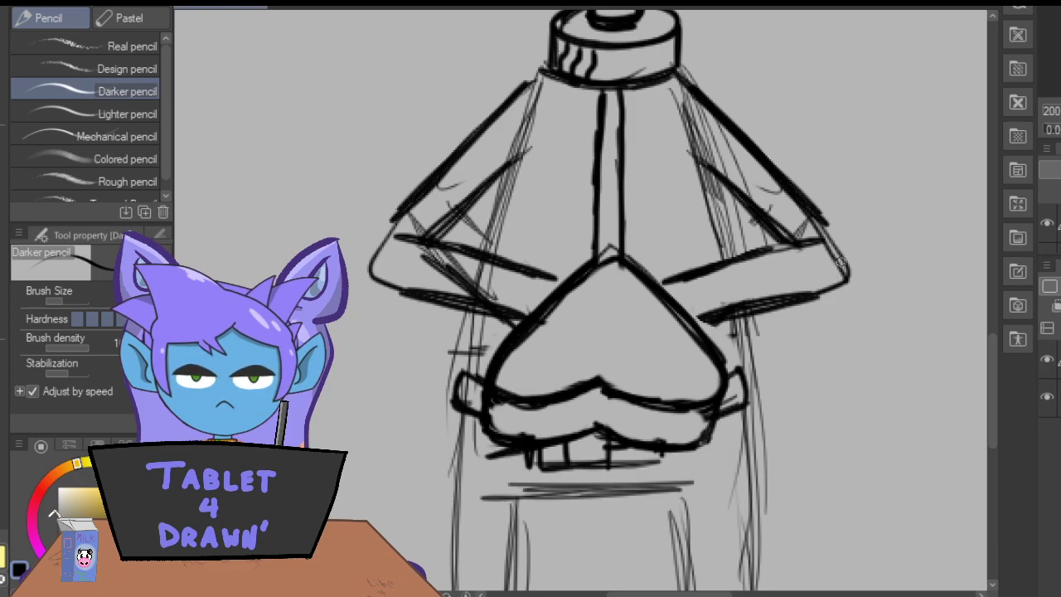
left_click_drag(806, 209, 842, 276)
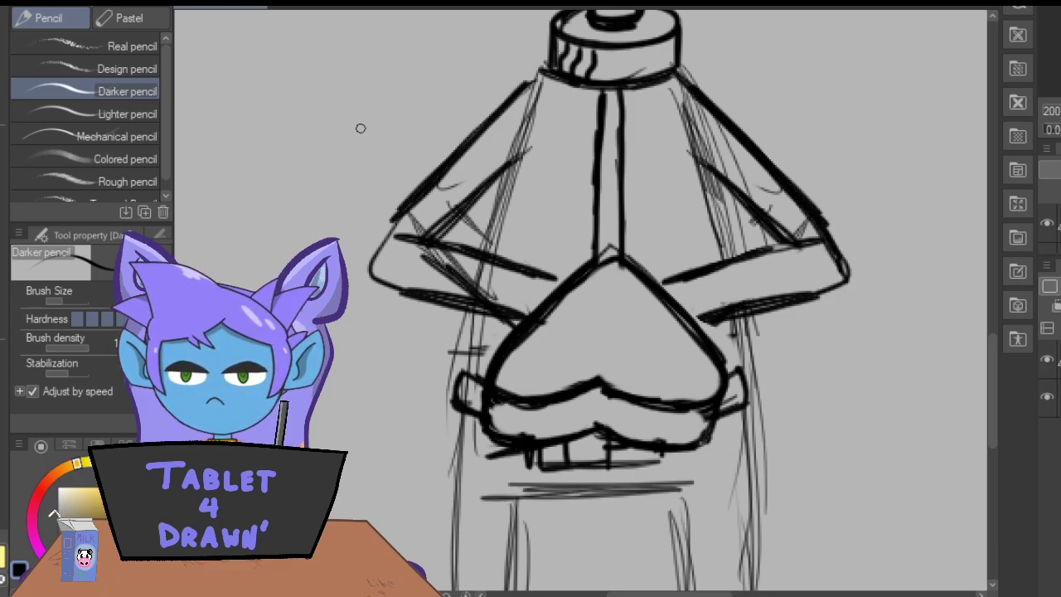
Draw small rounded hand shapes behind both sides of the heart, where the forearms end.
mouse_move(700, 314)
left_mouse_down()
mouse_move(720, 332)
mouse_move(716, 363)
mouse_move(711, 326)
mouse_move(680, 317)
left_mouse_up()
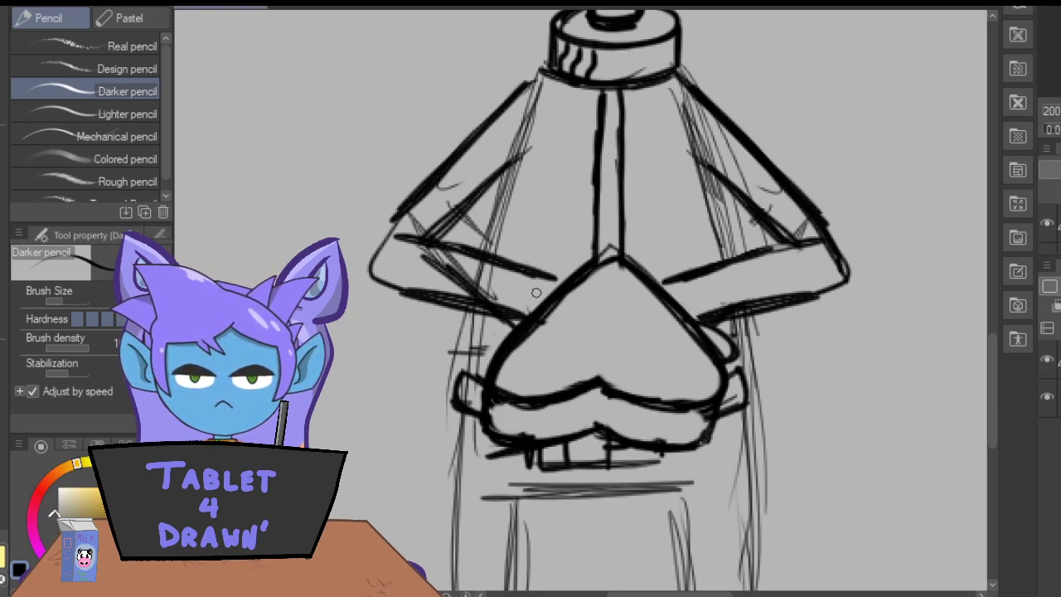
mouse_move(535, 312)
left_mouse_down()
mouse_move(507, 315)
mouse_move(500, 344)
mouse_move(540, 297)
left_mouse_up()
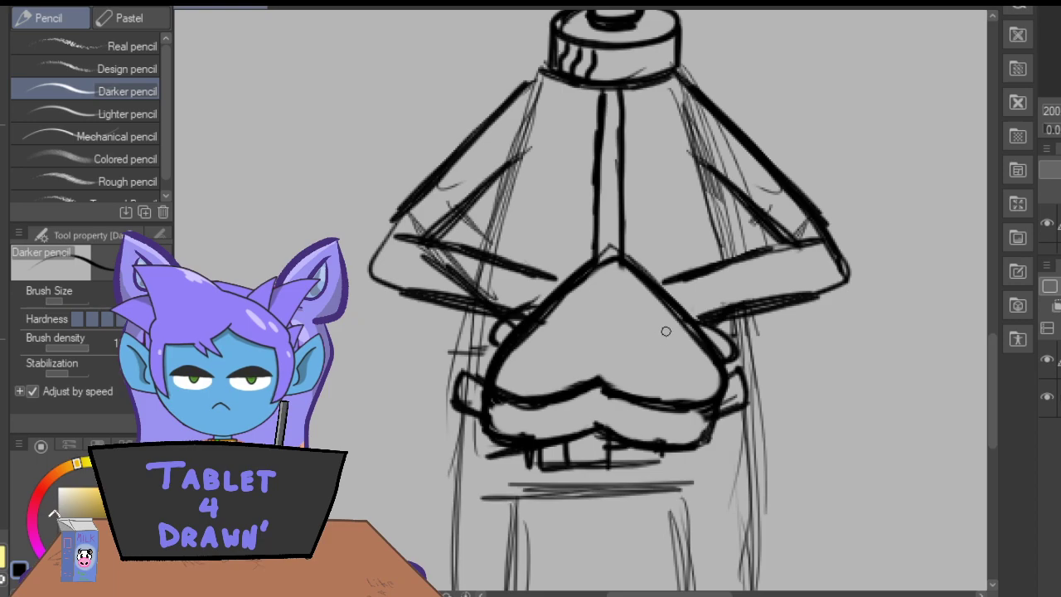
Sketch rough overlapping curves across the heart that widen the left hand, and erase the parts inside the heart.
mouse_move(684, 345)
left_mouse_down()
mouse_move(646, 375)
mouse_move(645, 302)
mouse_move(620, 332)
mouse_move(686, 350)
left_mouse_up()
mouse_move(654, 293)
left_mouse_down()
mouse_move(589, 341)
mouse_move(586, 378)
left_mouse_up()
left_click_drag(638, 393, 689, 365)
mouse_move(640, 286)
left_mouse_down()
mouse_move(592, 340)
mouse_move(691, 365)
mouse_move(688, 351)
mouse_move(702, 359)
mouse_move(731, 354)
left_mouse_up()
mouse_move(580, 284)
left_mouse_down()
mouse_move(613, 379)
mouse_move(522, 368)
left_mouse_up()
mouse_move(579, 284)
left_mouse_down()
mouse_move(651, 326)
mouse_move(562, 366)
mouse_move(542, 321)
mouse_move(534, 349)
mouse_move(641, 359)
mouse_move(558, 278)
mouse_move(539, 362)
mouse_move(520, 352)
mouse_move(527, 358)
mouse_move(490, 372)
mouse_move(503, 326)
mouse_move(481, 354)
mouse_move(520, 359)
mouse_move(493, 372)
mouse_move(499, 326)
mouse_move(481, 357)
mouse_move(521, 359)
mouse_move(481, 353)
left_mouse_up()
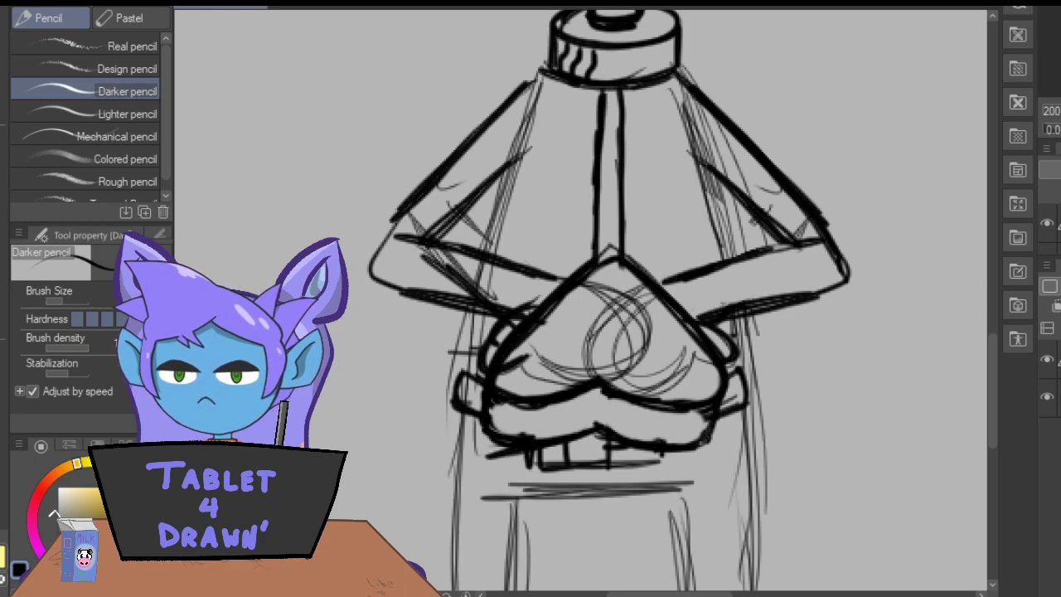
key("e")
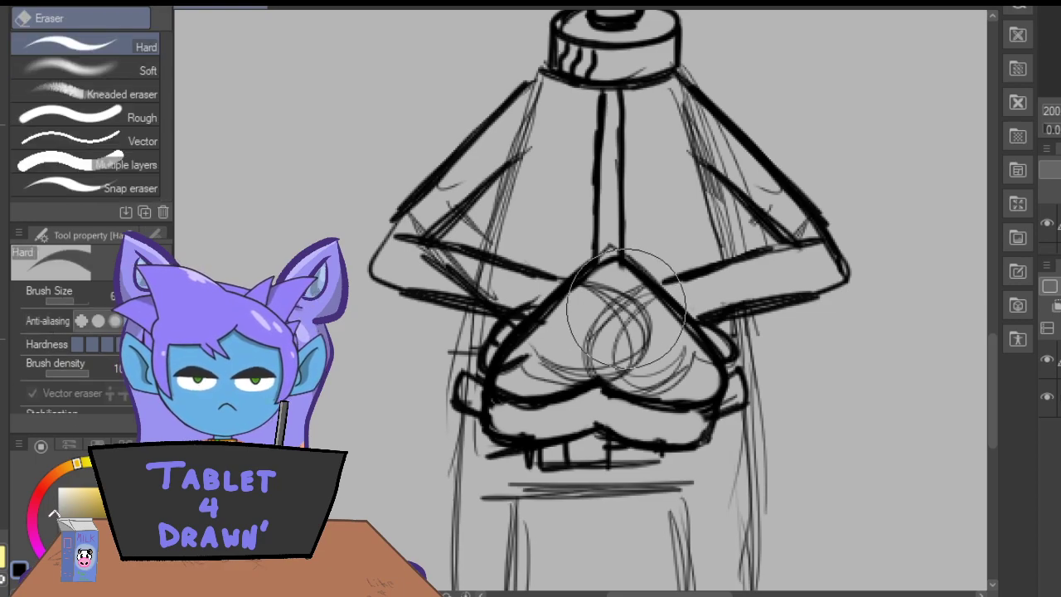
mouse_move(627, 305)
left_mouse_down()
mouse_move(681, 362)
mouse_move(654, 349)
mouse_move(660, 372)
mouse_move(650, 375)
mouse_move(580, 330)
mouse_move(584, 341)
mouse_move(553, 368)
mouse_move(576, 355)
mouse_move(597, 308)
mouse_move(606, 329)
mouse_move(619, 330)
mouse_move(617, 296)
mouse_move(536, 357)
mouse_move(503, 357)
mouse_move(529, 354)
left_mouse_up()
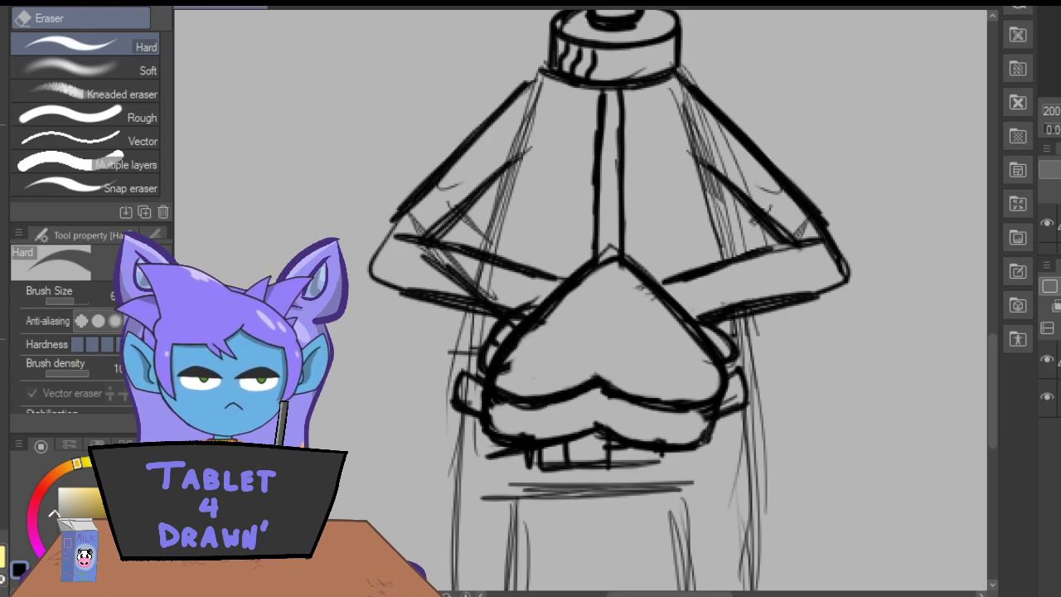
Fill the jacket's center strip with short horizontal rungs and draw three wavy stripes from it to a darkened left torso edge.
left_click(4, 235)
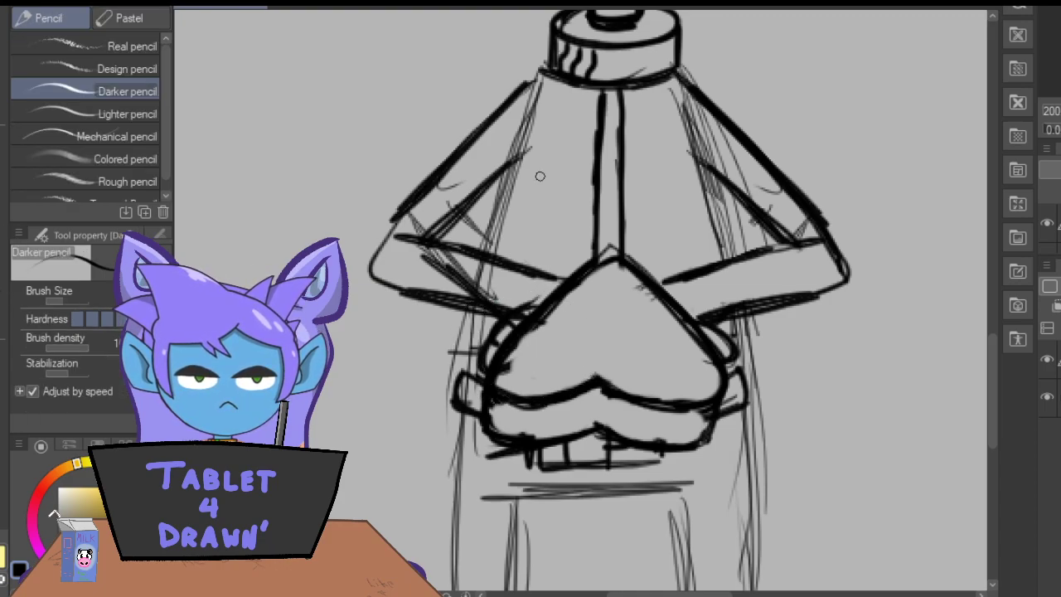
mouse_move(622, 112)
left_mouse_down()
mouse_move(604, 133)
mouse_move(617, 153)
mouse_move(591, 111)
mouse_move(617, 154)
mouse_move(601, 154)
mouse_move(613, 173)
mouse_move(598, 177)
mouse_move(611, 177)
mouse_move(613, 193)
mouse_move(599, 197)
mouse_move(610, 213)
mouse_move(601, 246)
left_mouse_up()
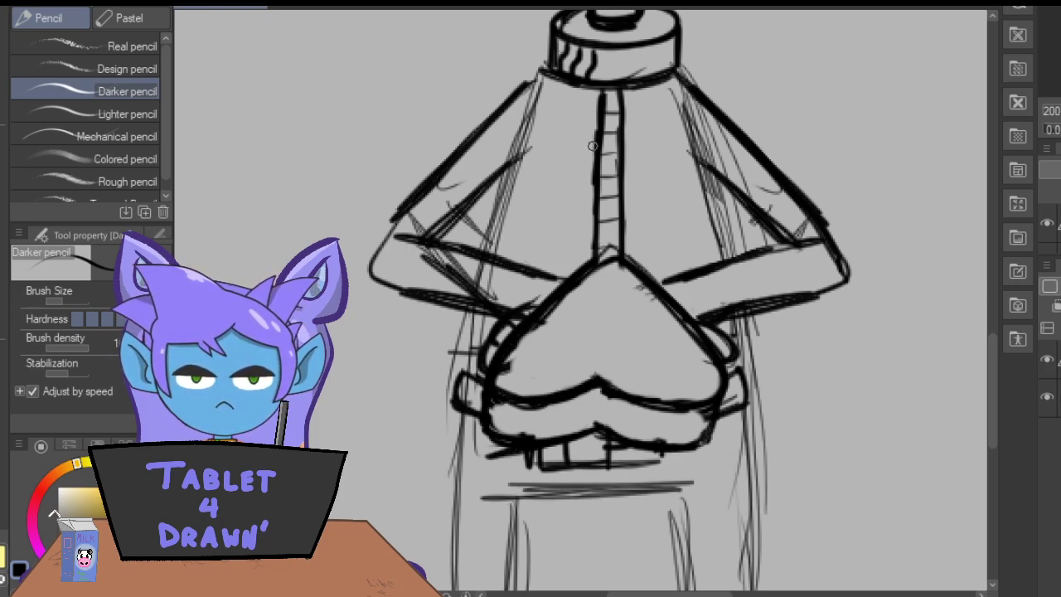
left_click_drag(595, 143, 504, 164)
mouse_move(597, 179)
left_mouse_down()
mouse_move(558, 193)
mouse_move(501, 194)
left_mouse_up()
mouse_move(594, 197)
left_mouse_down()
mouse_move(572, 214)
mouse_move(502, 215)
left_mouse_up()
key("ctrl+z")
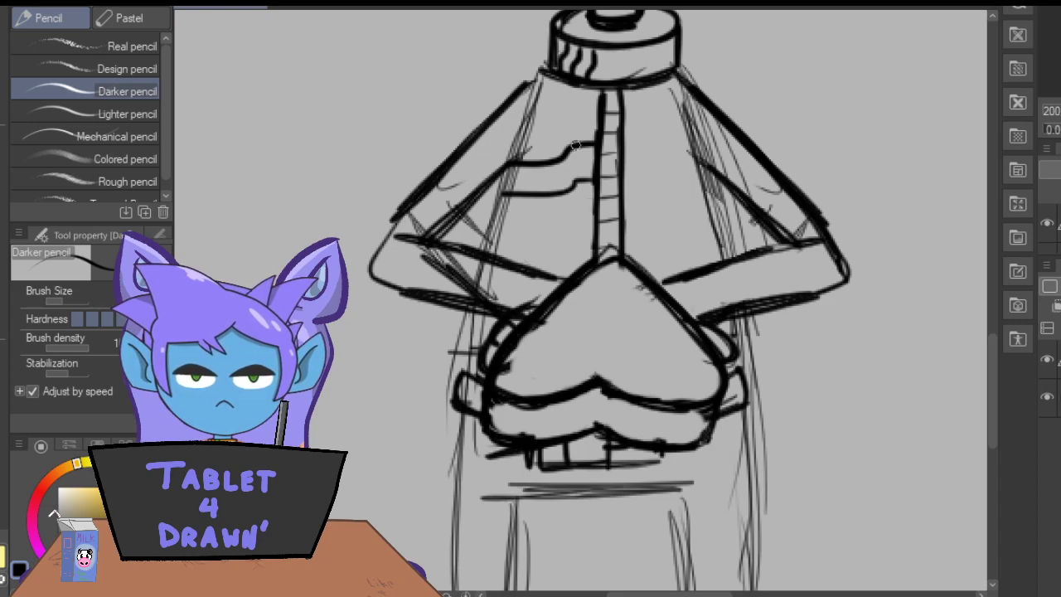
left_click_drag(589, 205, 494, 212)
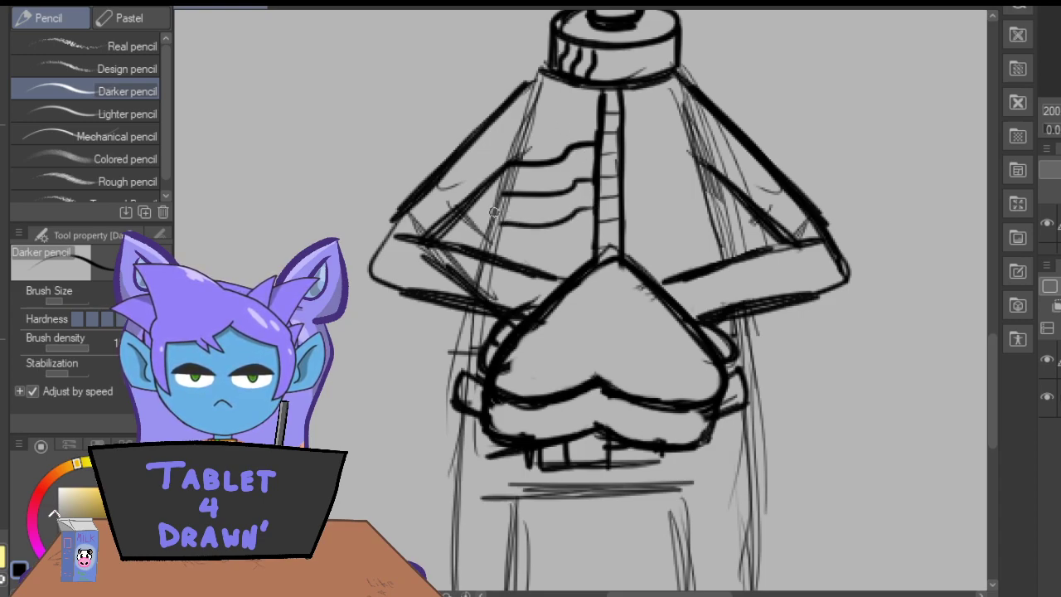
mouse_move(510, 166)
left_mouse_down()
mouse_move(490, 253)
mouse_move(510, 140)
left_mouse_up()
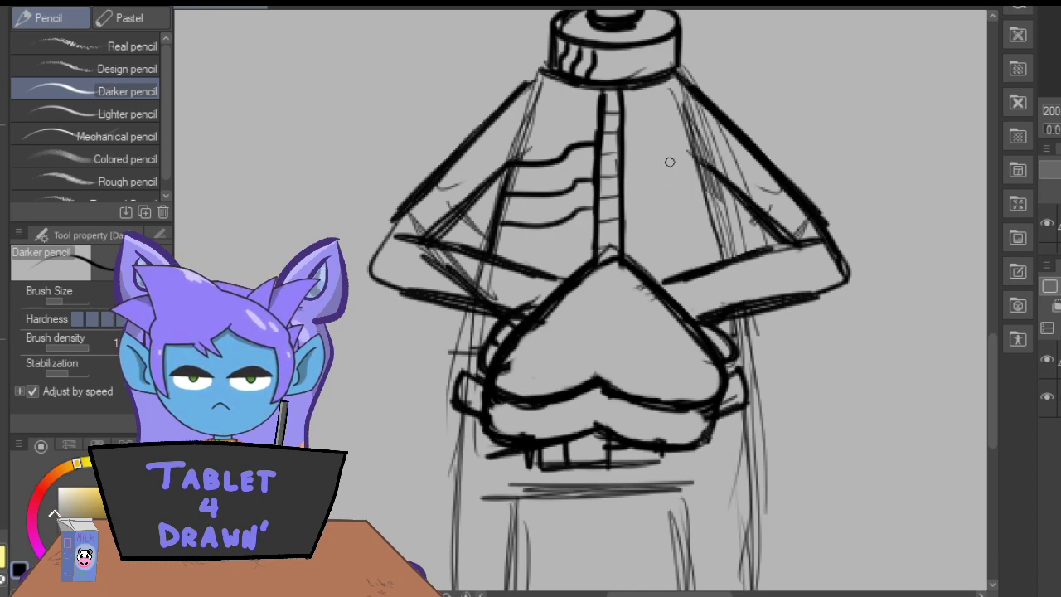
Draw a bold circle containing two upright ovals on the right side of the chest as an emblem.
key("ctrl+plus")
key("ctrl+plus")
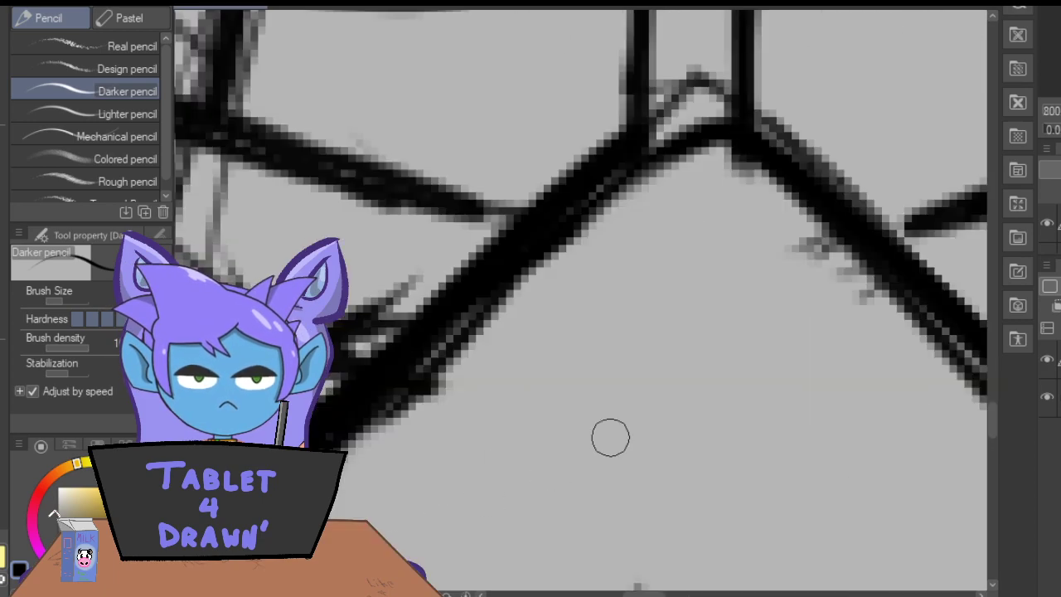
left_click_drag(994, 422, 991, 389)
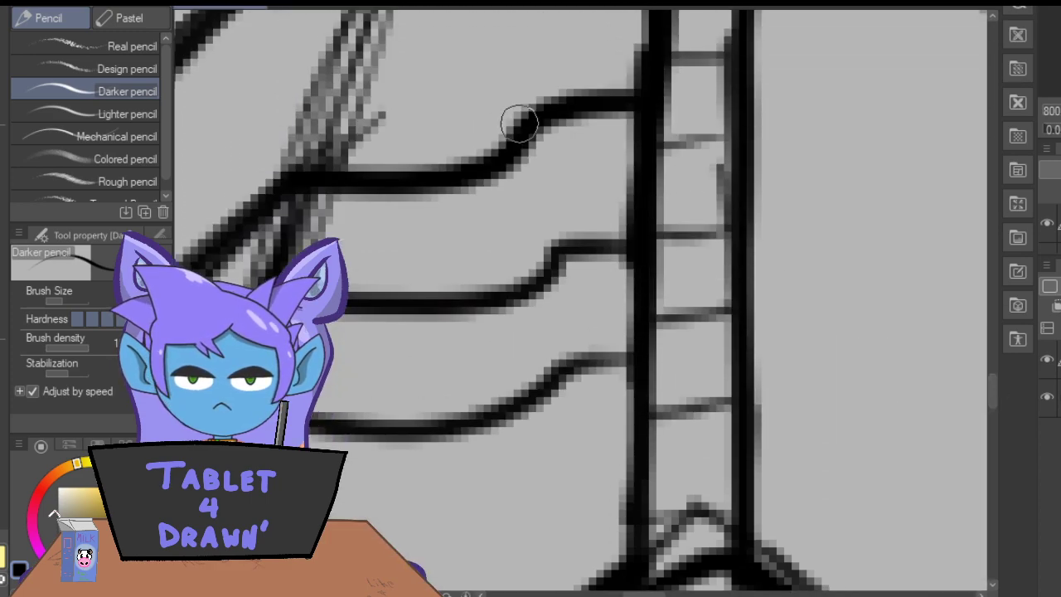
left_click_drag(645, 594, 660, 594)
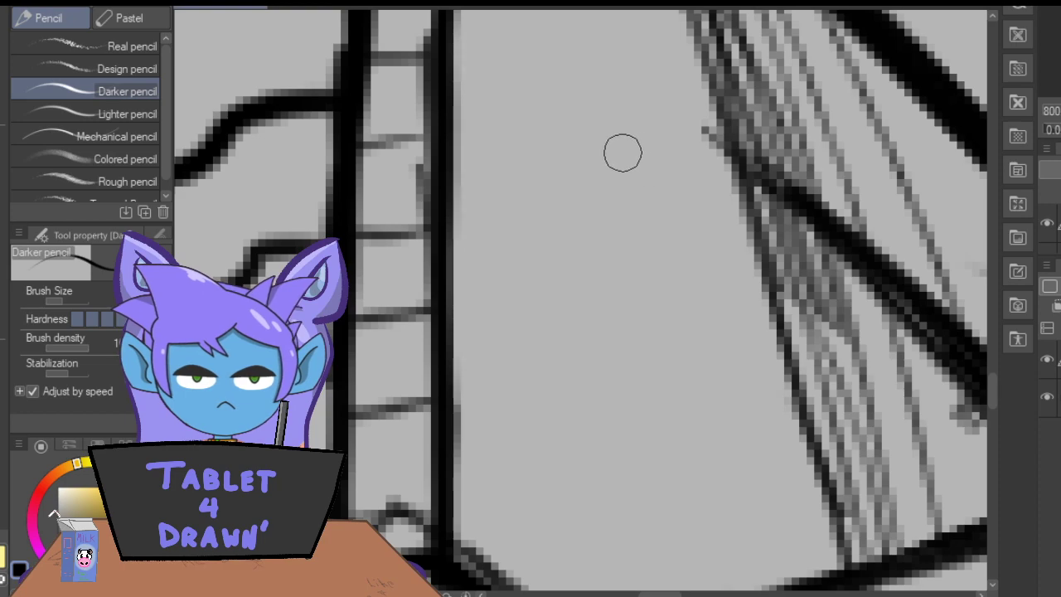
mouse_move(642, 153)
left_mouse_down()
mouse_move(593, 160)
mouse_move(548, 220)
mouse_move(618, 284)
mouse_move(680, 200)
mouse_move(638, 156)
mouse_move(597, 171)
left_mouse_up()
mouse_move(639, 217)
left_mouse_down()
mouse_move(619, 235)
mouse_move(633, 187)
mouse_move(596, 214)
mouse_move(599, 203)
mouse_move(590, 241)
left_mouse_up()
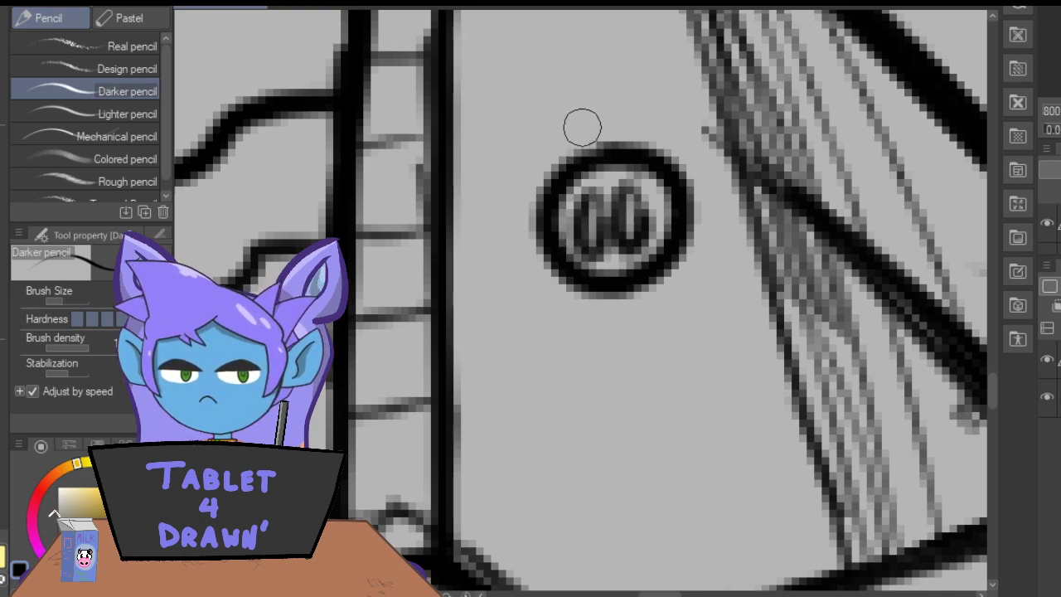
Add a shield outline around the chest emblem and a rectangular nameplate with a horizontal line beneath it.
mouse_move(709, 133)
left_mouse_down()
mouse_move(602, 110)
mouse_move(544, 131)
mouse_move(695, 119)
mouse_move(534, 132)
mouse_move(510, 153)
mouse_move(681, 109)
mouse_move(706, 125)
mouse_move(714, 243)
mouse_move(694, 276)
mouse_move(723, 147)
mouse_move(666, 293)
left_mouse_up()
mouse_move(495, 156)
left_mouse_down()
mouse_move(546, 287)
mouse_move(559, 296)
mouse_move(499, 304)
mouse_move(513, 305)
mouse_move(495, 310)
mouse_move(500, 384)
left_mouse_up()
mouse_move(694, 302)
left_mouse_down()
mouse_move(717, 359)
mouse_move(702, 381)
mouse_move(522, 379)
left_mouse_up()
left_click_drag(687, 339, 502, 328)
left_click_drag(504, 383, 718, 381)
Draw a curved cuff line across the right forearm and a slanted line joining its upper end to the heart's edge.
key("ctrl+minus")
key("ctrl+minus")
key("ctrl+minus")
key("ctrl+minus")
key("ctrl+minus")
key("ctrl+minus")
key("ctrl+minus")
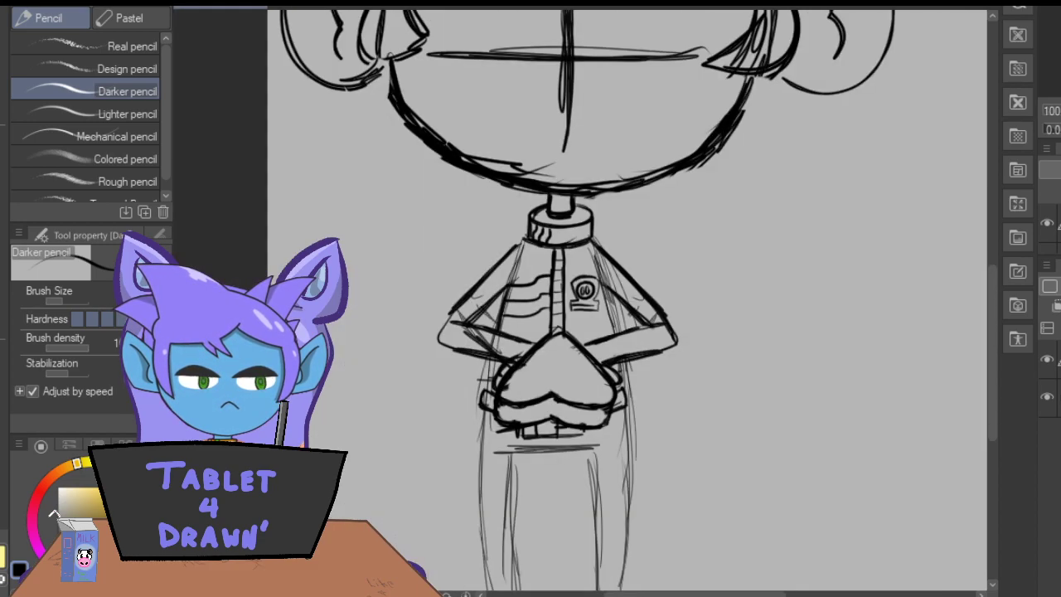
key("ctrl+plus")
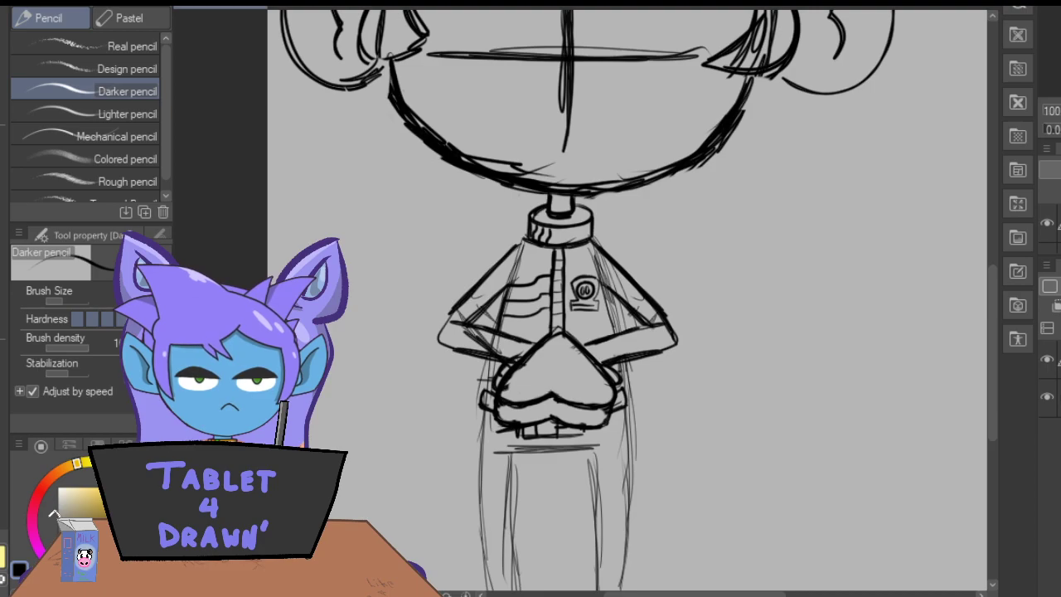
key("ctrl+plus")
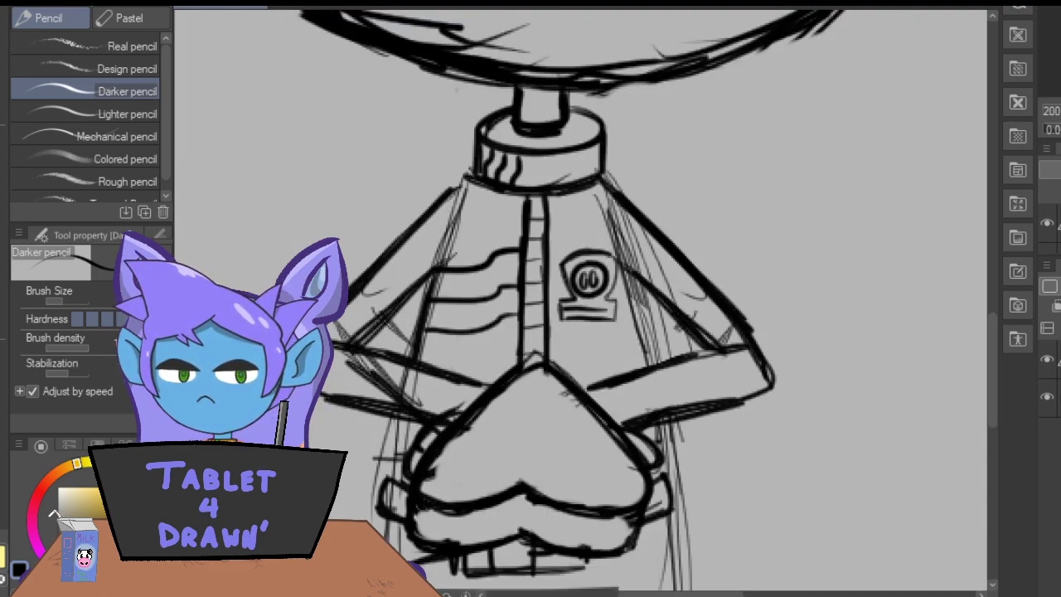
key("ctrl+plus")
left_click_drag(993, 382, 993, 397)
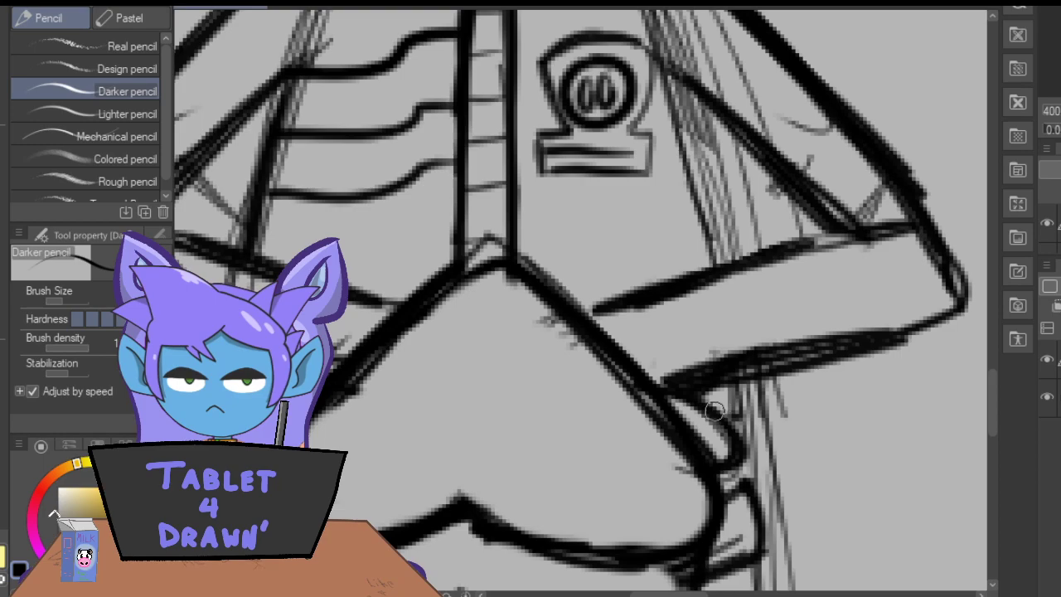
mouse_move(760, 373)
left_mouse_down()
mouse_move(712, 264)
mouse_move(657, 246)
left_mouse_up()
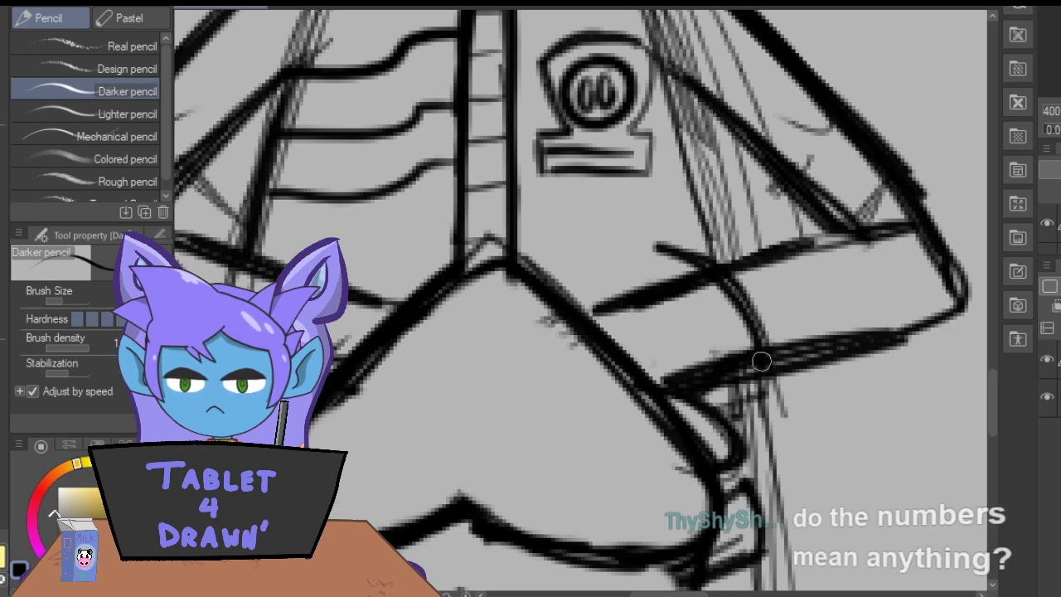
left_click_drag(564, 292, 647, 260)
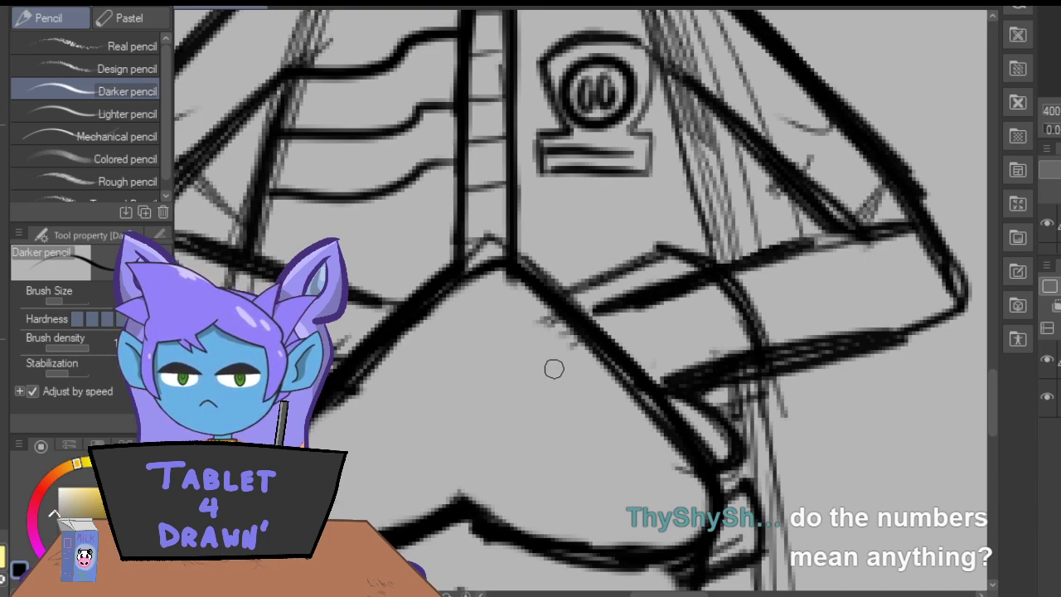
Draw a curved cuff line across the left forearm and a slanted line joining its upper end toward the heart's edge.
mouse_move(566, 300)
left_mouse_down()
mouse_move(631, 264)
mouse_move(679, 261)
mouse_move(745, 329)
mouse_move(756, 403)
mouse_move(695, 413)
left_mouse_up()
left_click_drag(670, 593, 651, 594)
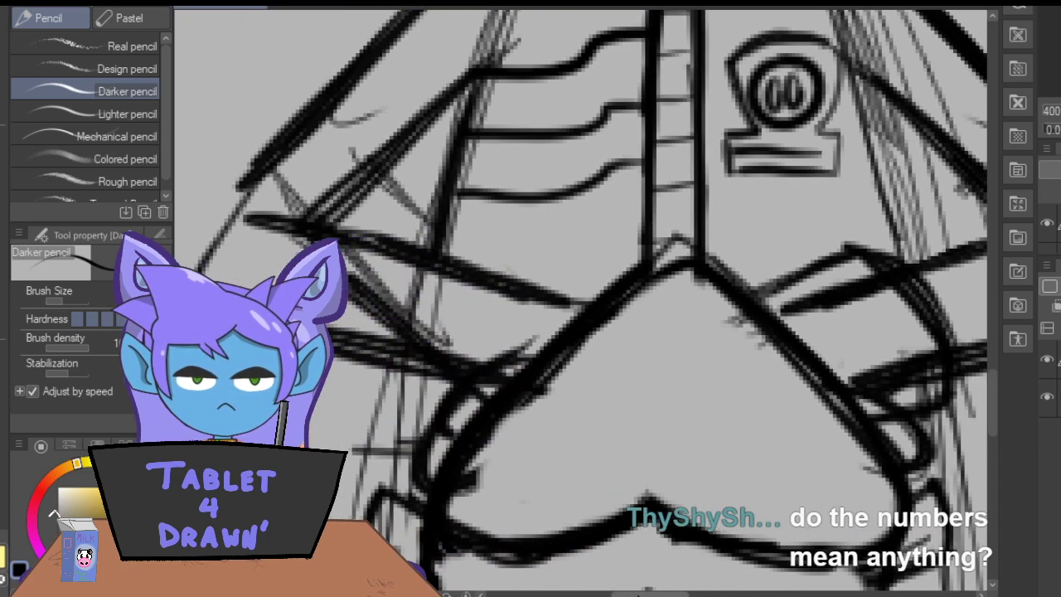
mouse_move(499, 262)
left_mouse_down()
mouse_move(611, 288)
mouse_move(500, 262)
mouse_move(434, 337)
mouse_move(424, 387)
left_mouse_up()
left_click_drag(425, 386, 481, 266)
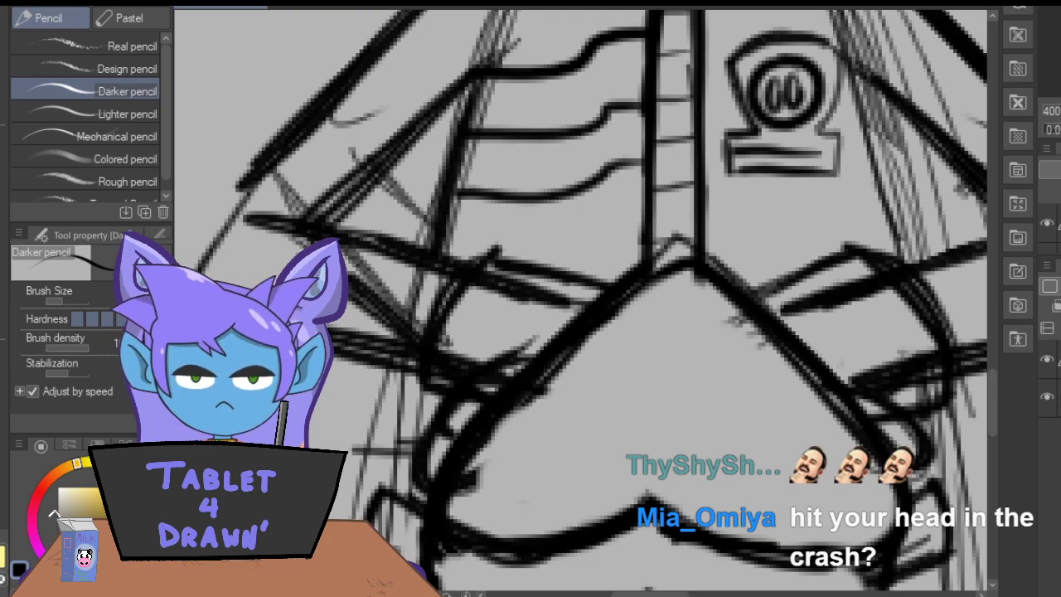
Sketch a flared boxy outline on the outer side and a half-oval on the inner side of each leg's lower end.
key("ctrl+minus")
key("ctrl+minus")
key("ctrl+minus")
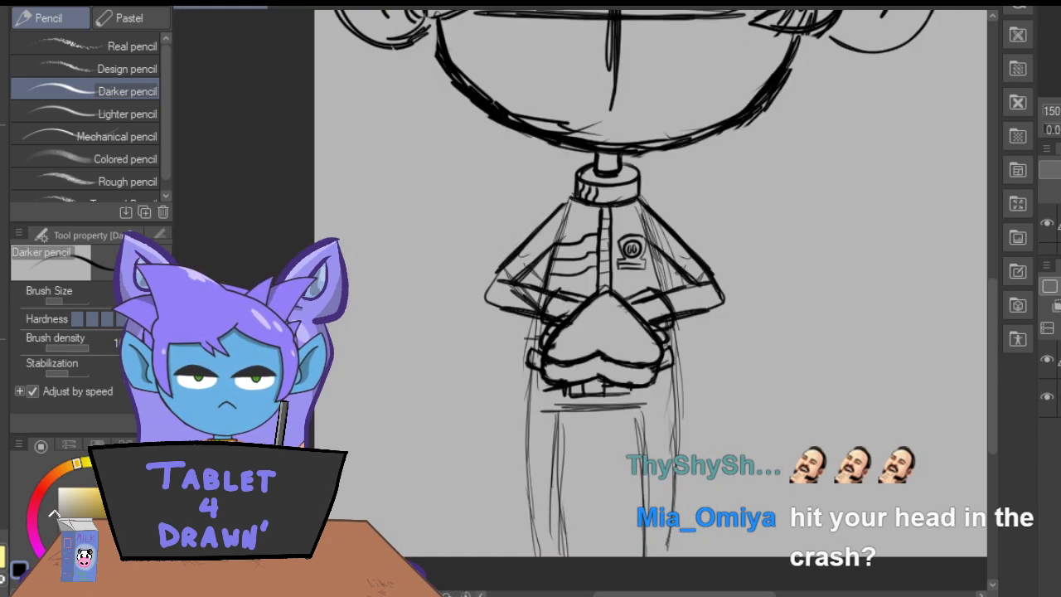
key("ctrl+plus")
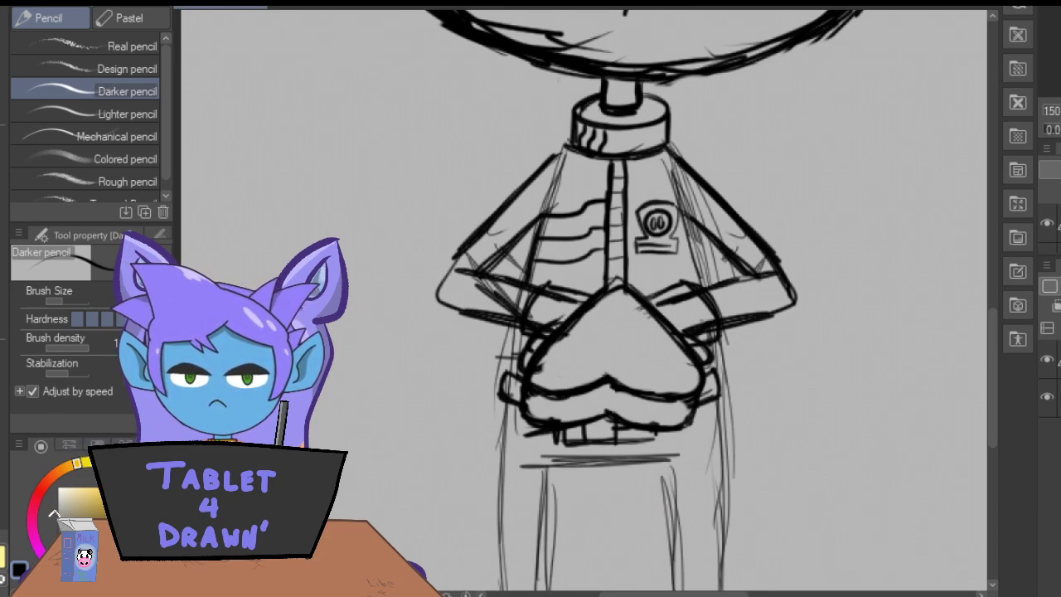
left_click_drag(613, 594, 616, 594)
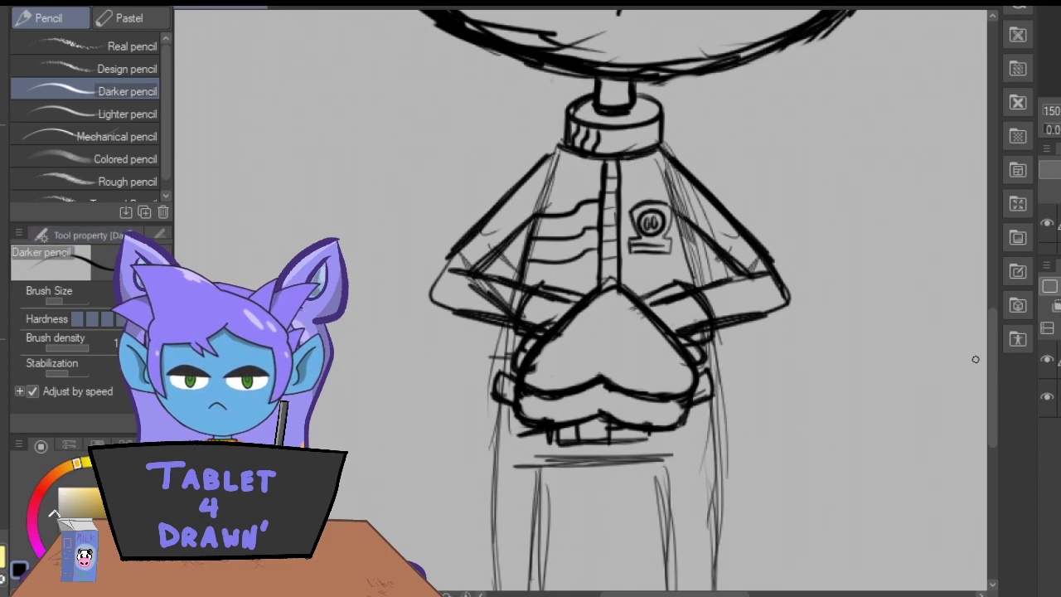
left_click_drag(992, 361, 997, 421)
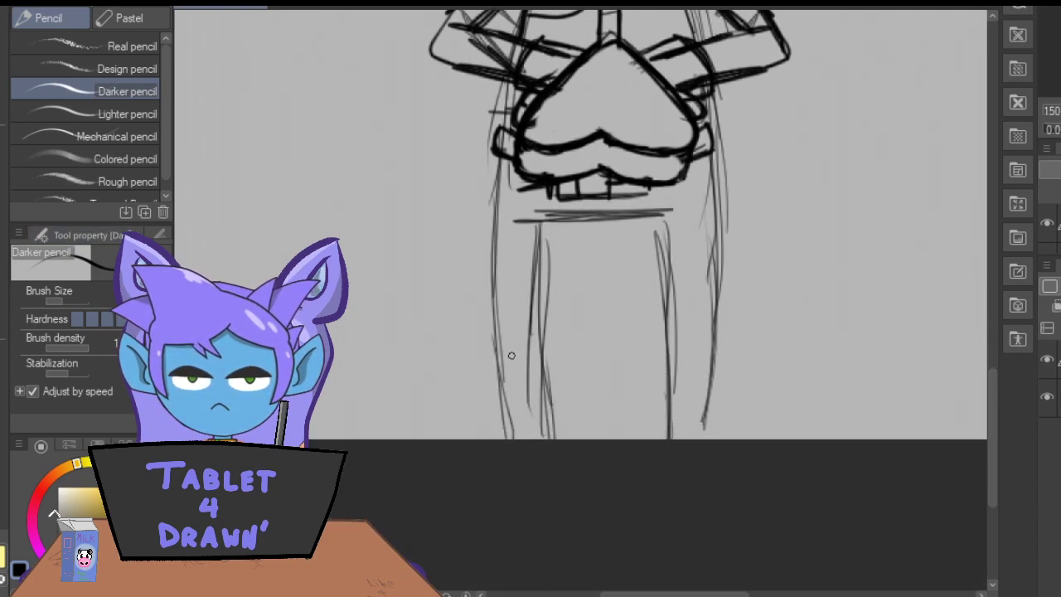
mouse_move(728, 430)
left_mouse_down()
mouse_move(740, 406)
mouse_move(728, 427)
mouse_move(703, 391)
mouse_move(689, 398)
mouse_move(691, 418)
mouse_move(645, 416)
mouse_move(678, 428)
left_mouse_up()
mouse_move(524, 402)
left_mouse_down()
mouse_move(521, 428)
mouse_move(495, 399)
mouse_move(472, 406)
mouse_move(481, 431)
left_mouse_up()
left_click_drag(551, 406, 523, 427)
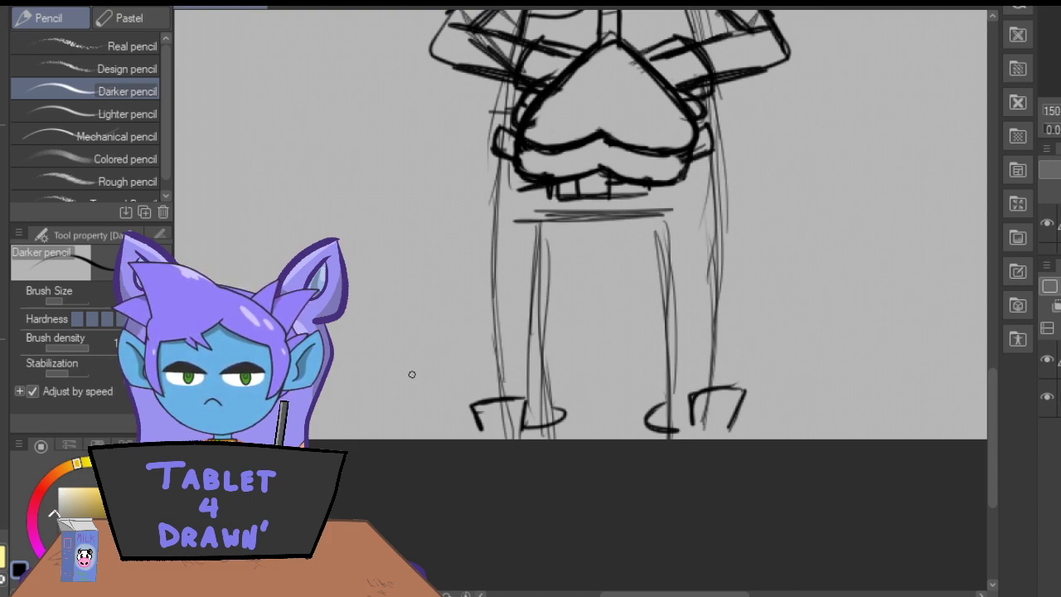
Close the undersides of the shapes at both feet, extend their sides to the canvas edge and round off the left one with bolder lines.
mouse_move(734, 437)
left_mouse_down()
mouse_move(695, 439)
mouse_move(693, 428)
left_mouse_up()
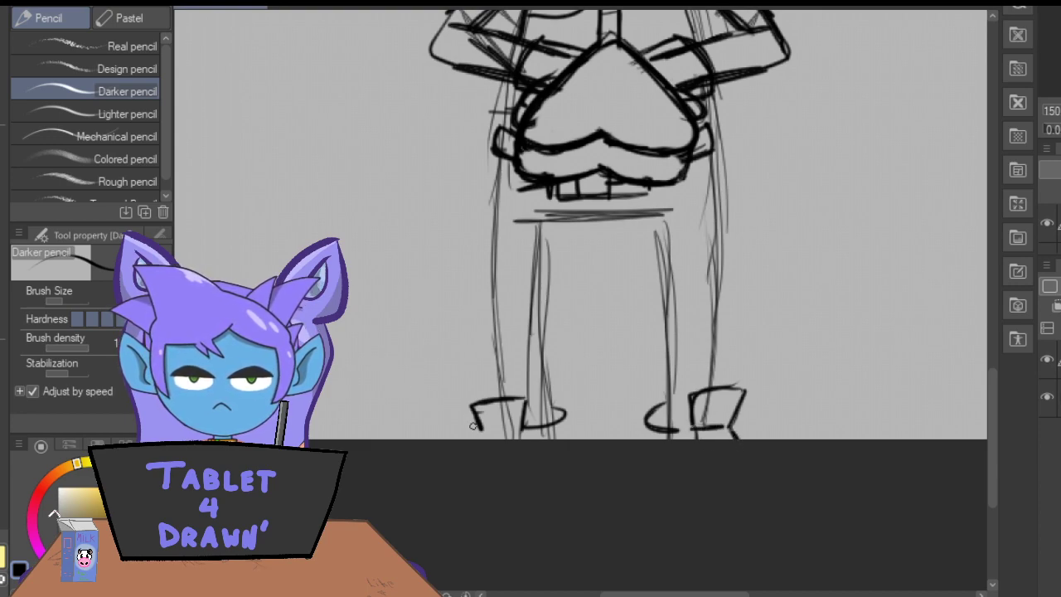
left_click_drag(504, 431, 476, 432)
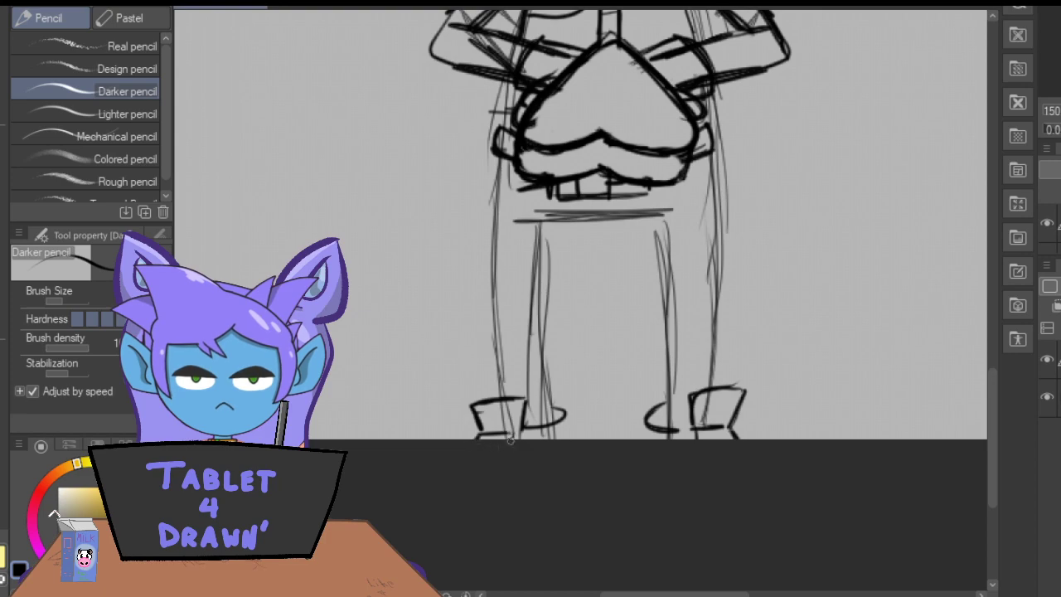
left_click_drag(644, 429, 649, 440)
left_click_drag(559, 423, 564, 439)
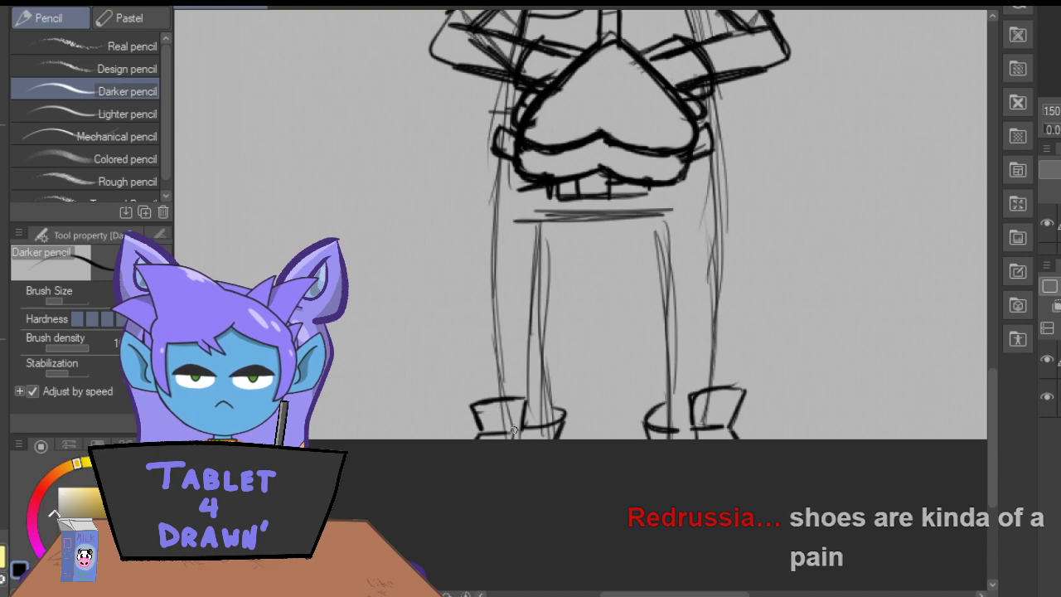
mouse_move(477, 402)
left_mouse_down()
mouse_move(513, 395)
mouse_move(478, 403)
mouse_move(474, 418)
mouse_move(472, 407)
mouse_move(474, 419)
mouse_move(479, 391)
mouse_move(518, 402)
mouse_move(518, 428)
left_mouse_up()
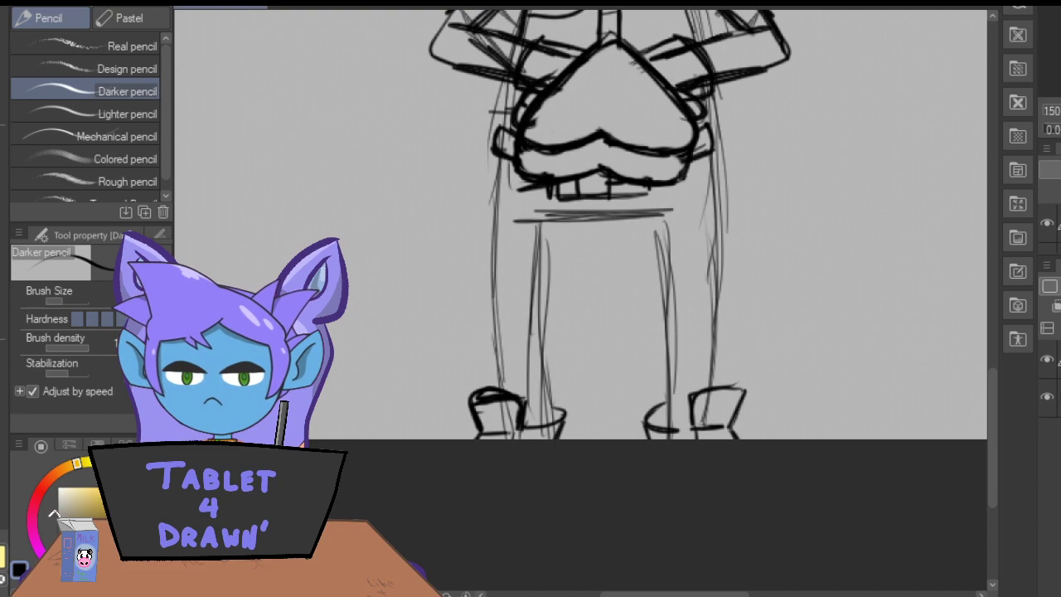
Go over the right leg's outer and inner edges with darker lines down to the shoe.
mouse_move(709, 165)
left_mouse_down()
mouse_move(715, 310)
mouse_move(703, 395)
left_mouse_up()
left_click_drag(718, 279, 707, 358)
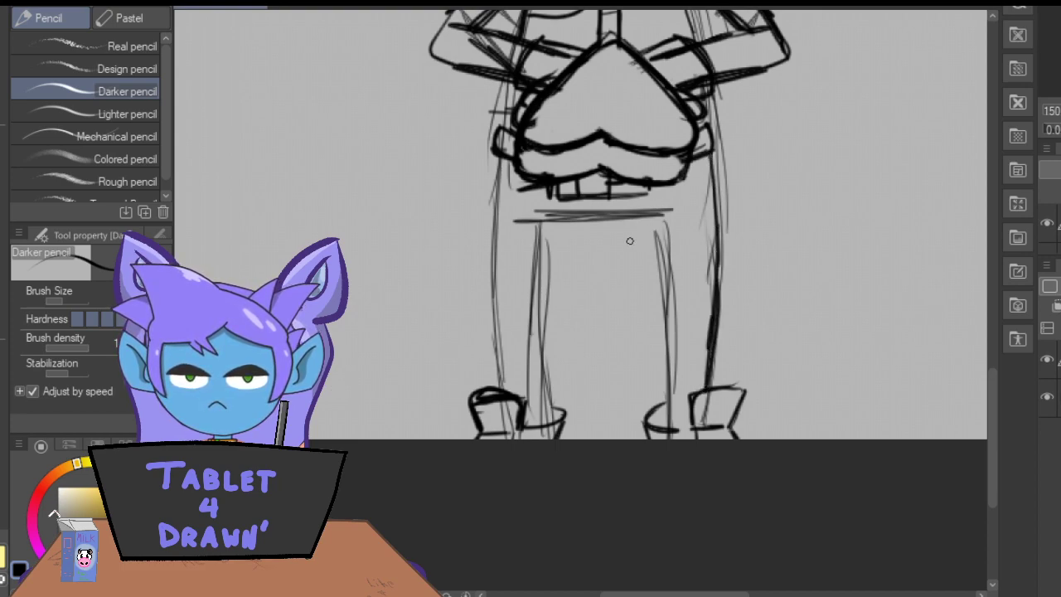
mouse_move(664, 209)
left_mouse_down()
mouse_move(561, 209)
mouse_move(635, 210)
mouse_move(613, 212)
mouse_move(633, 219)
mouse_move(675, 307)
left_mouse_up()
left_click_drag(665, 241, 680, 390)
left_click_drag(673, 325, 679, 429)
left_click_drag(660, 218, 675, 335)
Darken the left leg's edges and the horizontal crotch line, and reinforce the right leg's outline.
left_click_drag(543, 218, 545, 425)
mouse_move(710, 183)
left_mouse_down()
mouse_move(708, 296)
mouse_move(710, 166)
mouse_move(705, 402)
left_mouse_up()
left_click_drag(500, 154, 510, 402)
left_click_drag(511, 401, 504, 181)
mouse_move(543, 413)
left_mouse_down()
mouse_move(552, 211)
mouse_move(551, 360)
left_mouse_up()
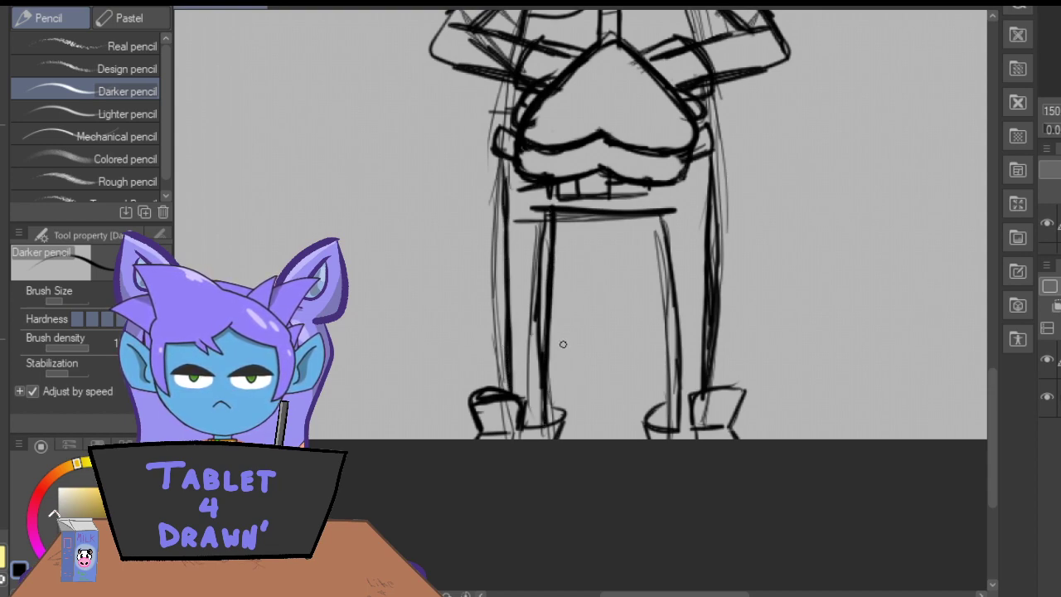
left_click_drag(677, 408, 660, 214)
left_click_drag(538, 427, 544, 212)
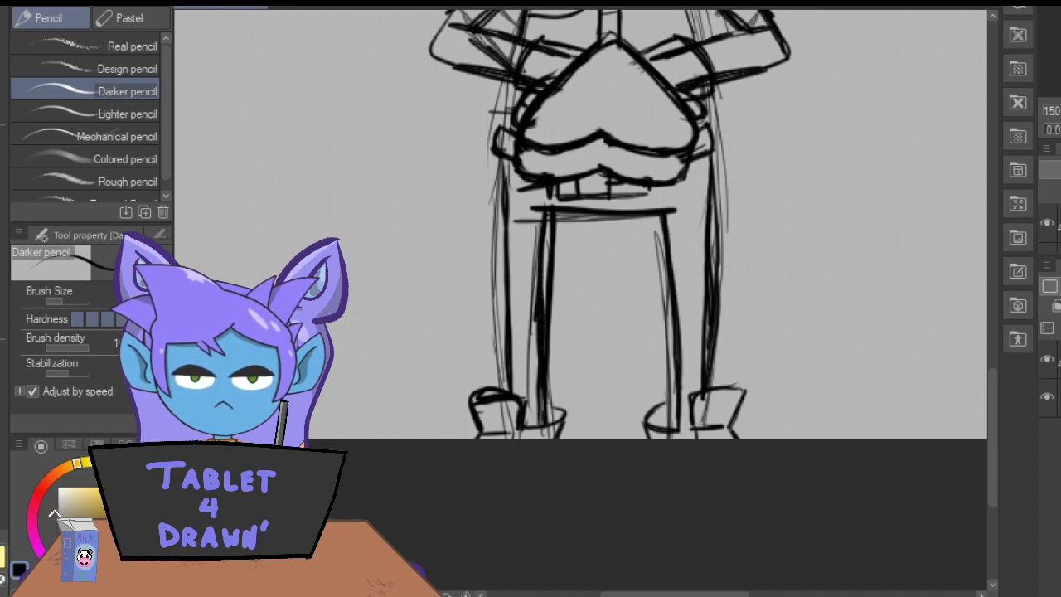
key("ctrl+minus")
key("ctrl+minus")
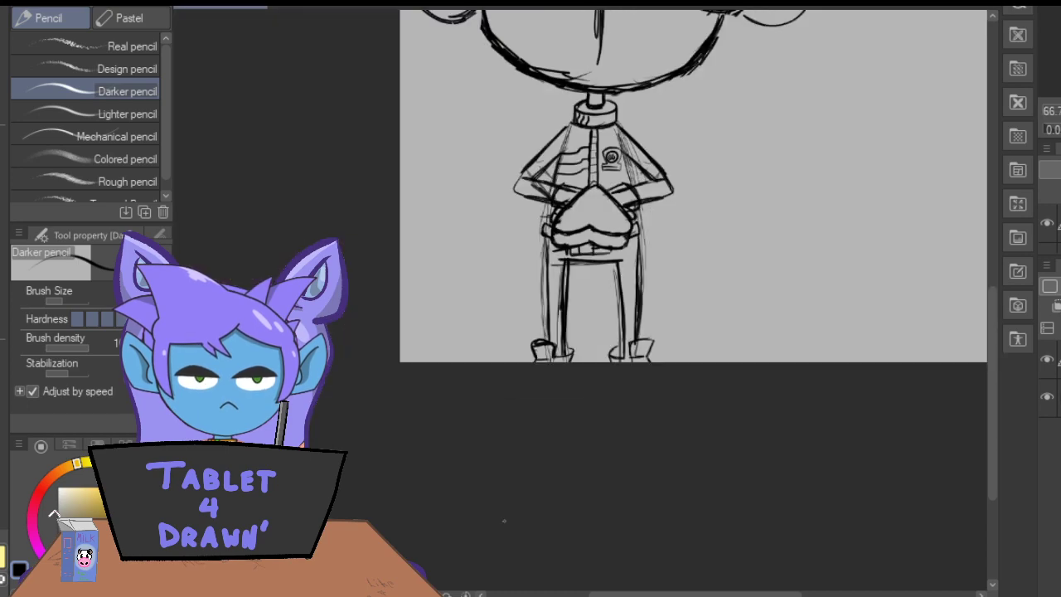
left_click_drag(985, 384, 986, 312)
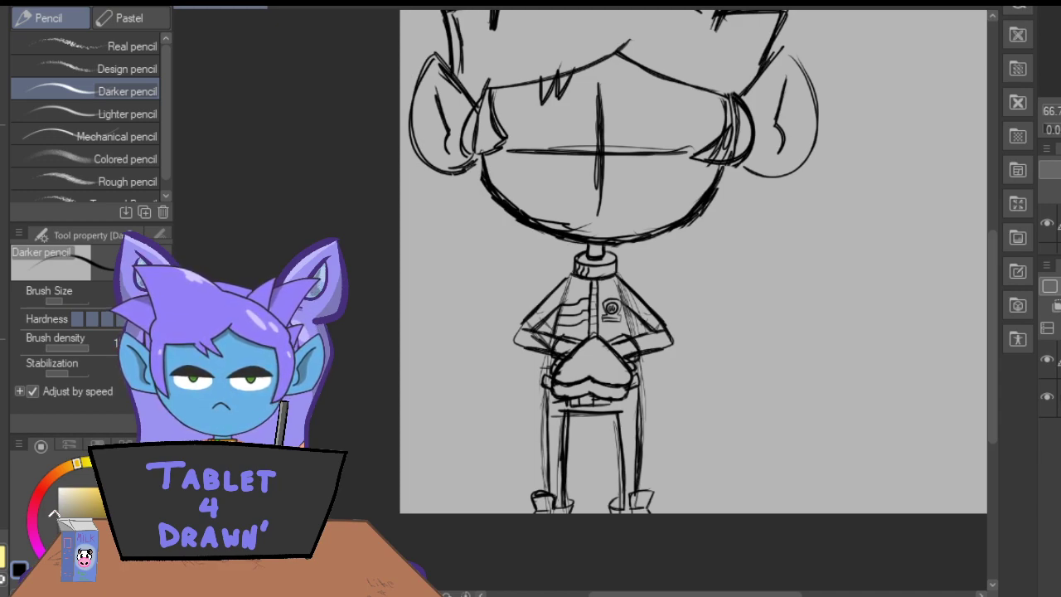
key("ctrl+plus")
key("ctrl+plus")
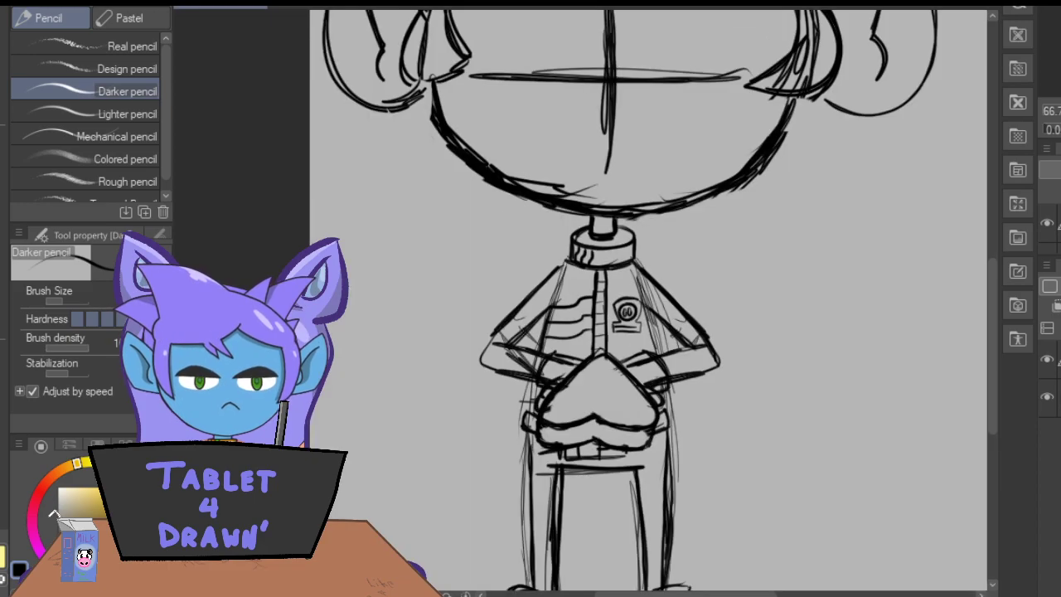
left_click_drag(992, 348, 998, 279)
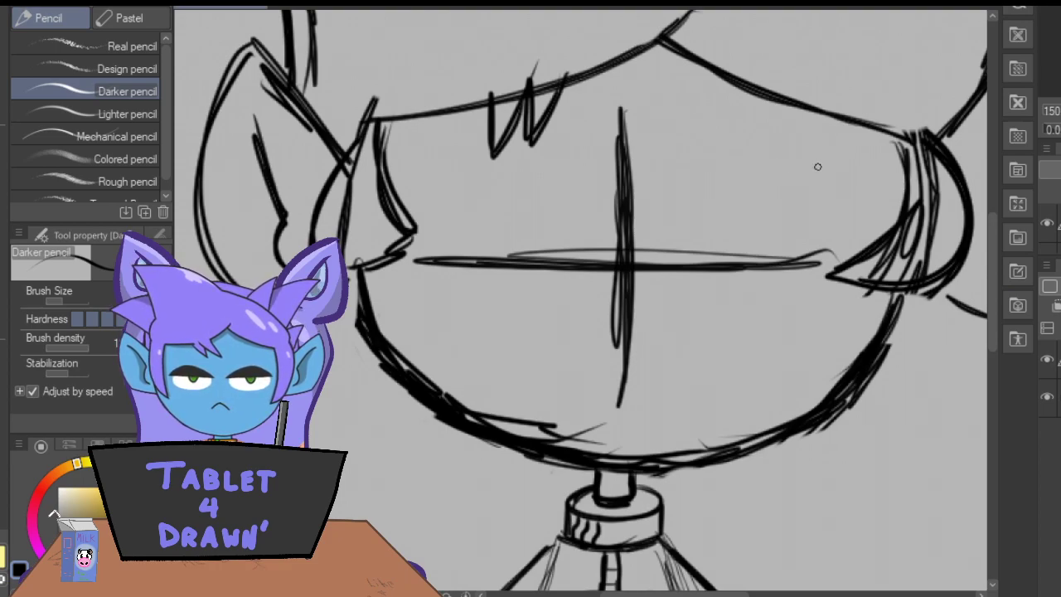
left_click_drag(711, 139, 638, 207)
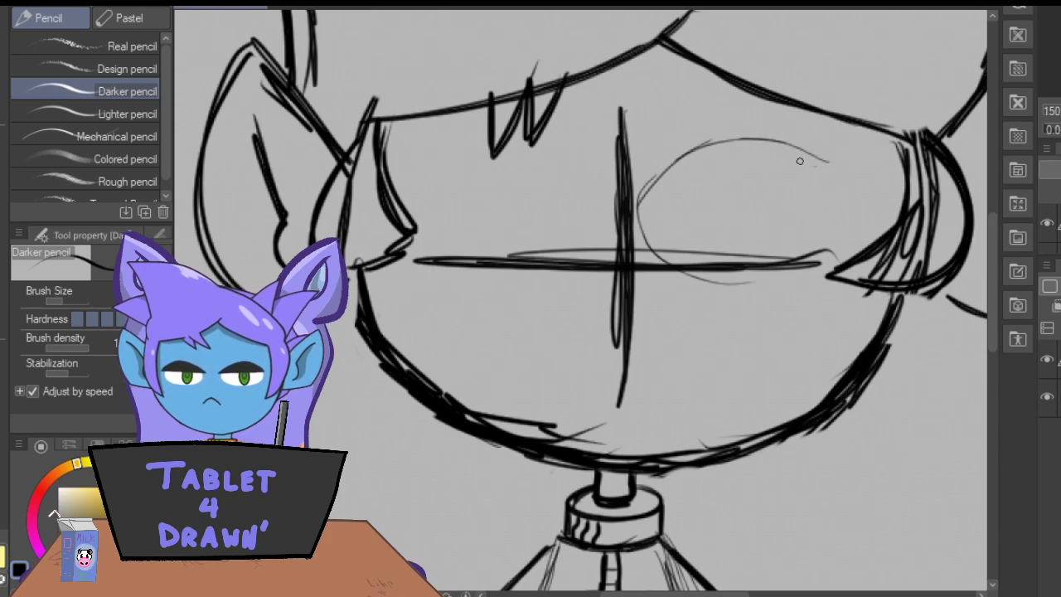
mouse_move(822, 164)
left_mouse_down()
mouse_move(726, 139)
mouse_move(640, 183)
mouse_move(675, 283)
mouse_move(817, 267)
mouse_move(817, 162)
mouse_move(662, 171)
mouse_move(795, 288)
mouse_move(797, 139)
left_mouse_up()
mouse_move(582, 161)
left_mouse_down()
mouse_move(510, 133)
mouse_move(407, 242)
mouse_move(592, 192)
mouse_move(435, 148)
mouse_move(585, 247)
mouse_move(564, 152)
left_mouse_up()
mouse_move(464, 135)
left_mouse_down()
mouse_move(441, 166)
mouse_move(464, 295)
left_mouse_up()
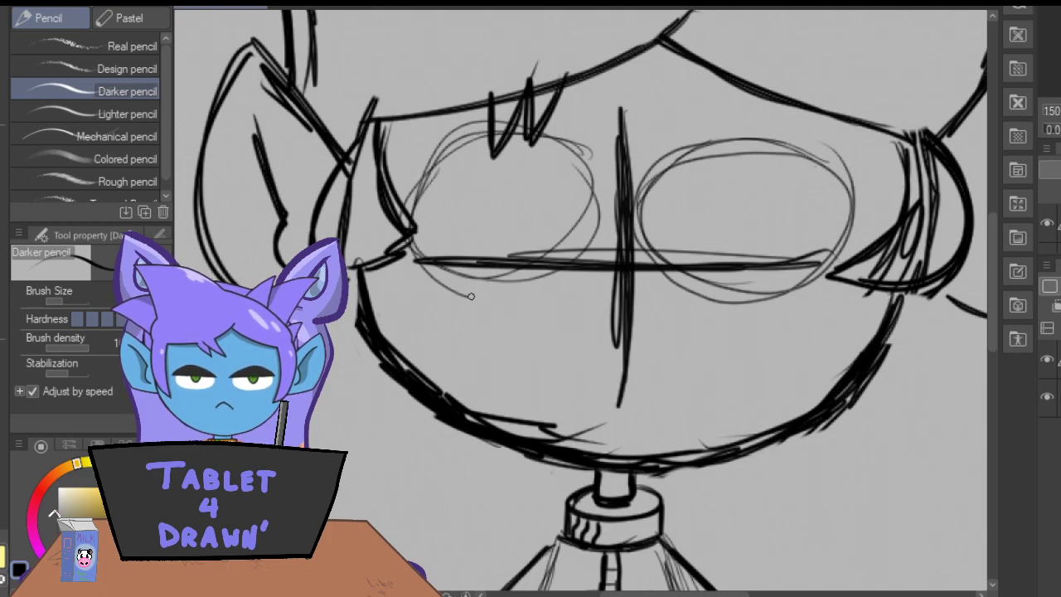
left_click_drag(584, 161, 591, 262)
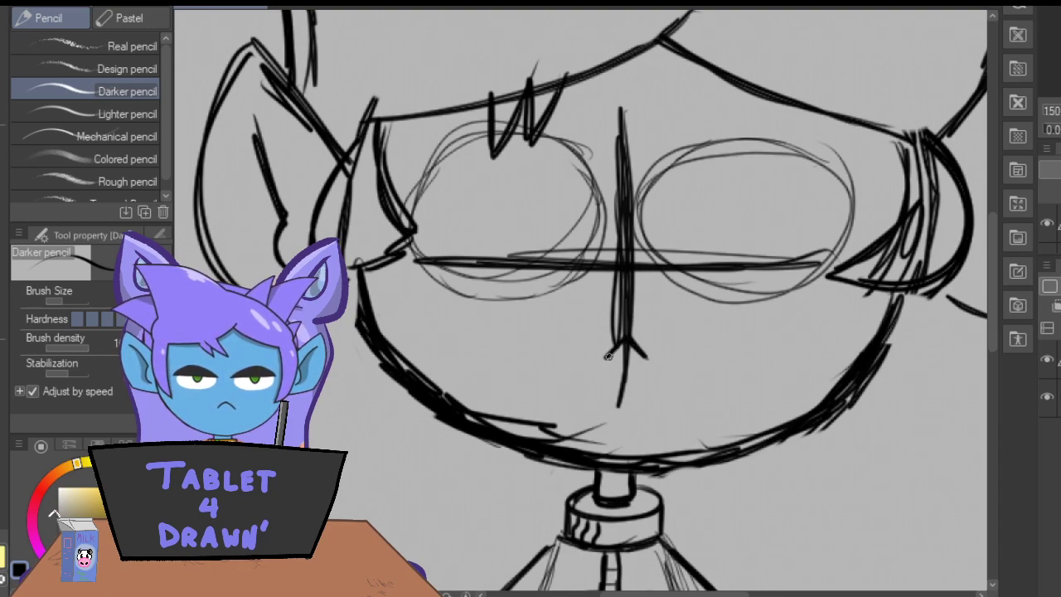
key("ctrl+z")
key("ctrl+z")
key("ctrl+z")
key("ctrl+z")
key("ctrl+z")
key("ctrl+z")
key("ctrl+z")
key("ctrl+z")
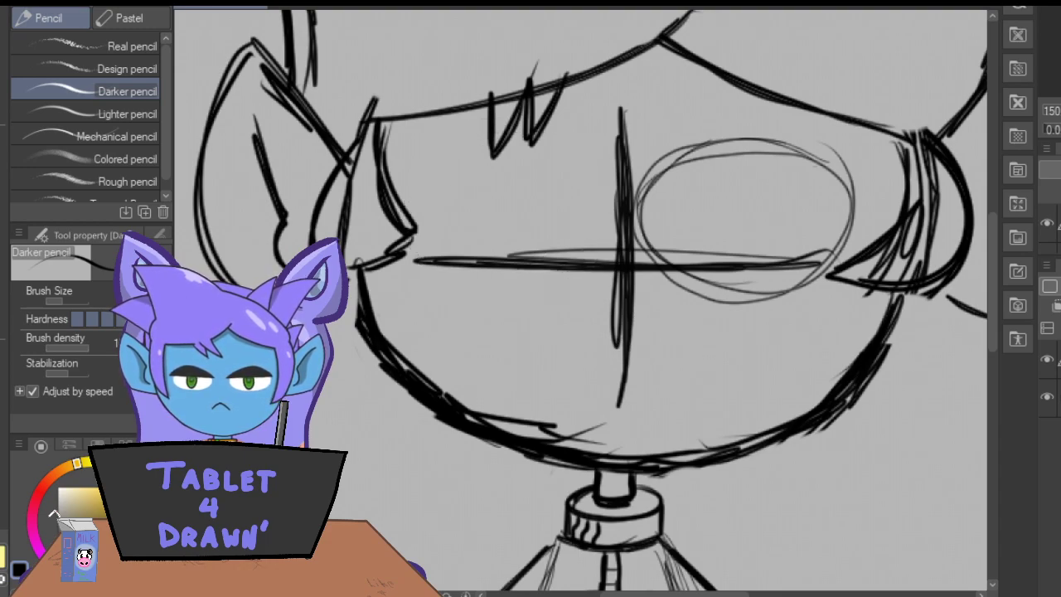
key("ctrl+z")
key("ctrl+z")
key("ctrl+z")
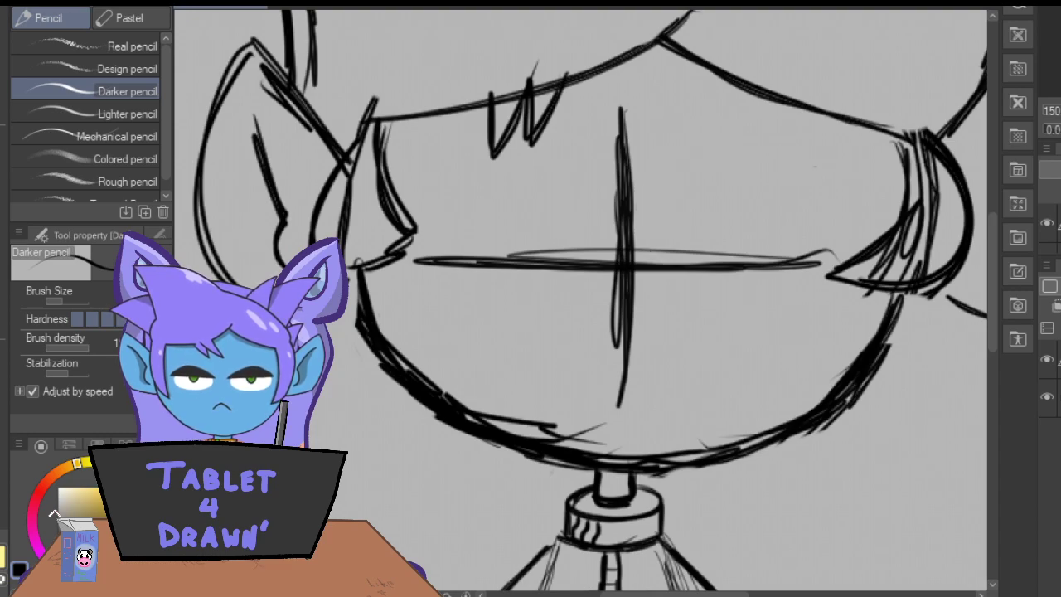
Redraw the face's horizontal guideline as a downward-bowed curve and erase the old straight guideline.
mouse_move(803, 266)
left_mouse_down()
mouse_move(704, 295)
mouse_move(749, 292)
mouse_move(698, 310)
mouse_move(595, 303)
mouse_move(443, 263)
mouse_move(563, 298)
mouse_move(649, 303)
mouse_move(805, 274)
left_mouse_up()
key("e")
mouse_move(486, 237)
left_mouse_down()
mouse_move(539, 244)
mouse_move(592, 269)
mouse_move(576, 237)
mouse_move(787, 252)
mouse_move(800, 241)
left_mouse_up()
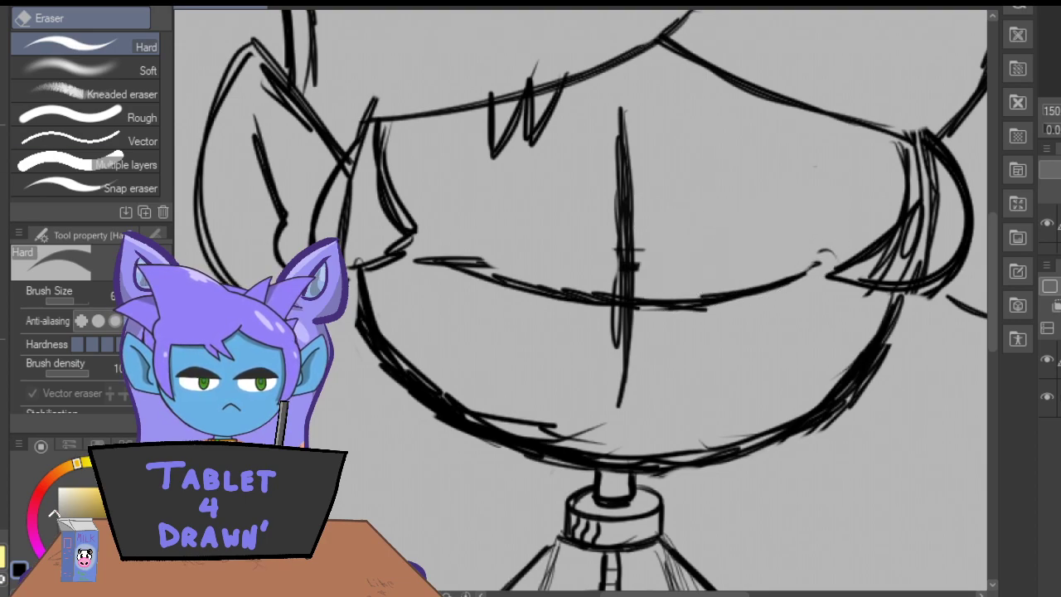
Sketch a lower hairline parallel to the existing fringe and add a jagged tuft hanging from its left half.
key("p")
mouse_move(905, 147)
left_mouse_down()
mouse_move(763, 132)
mouse_move(713, 108)
left_mouse_up()
mouse_move(781, 149)
left_mouse_down()
mouse_move(663, 87)
mouse_move(714, 116)
left_mouse_up()
mouse_move(680, 71)
left_mouse_down()
mouse_move(570, 131)
mouse_move(616, 109)
mouse_move(446, 154)
mouse_move(454, 157)
mouse_move(369, 166)
mouse_move(486, 150)
mouse_move(359, 162)
left_mouse_up()
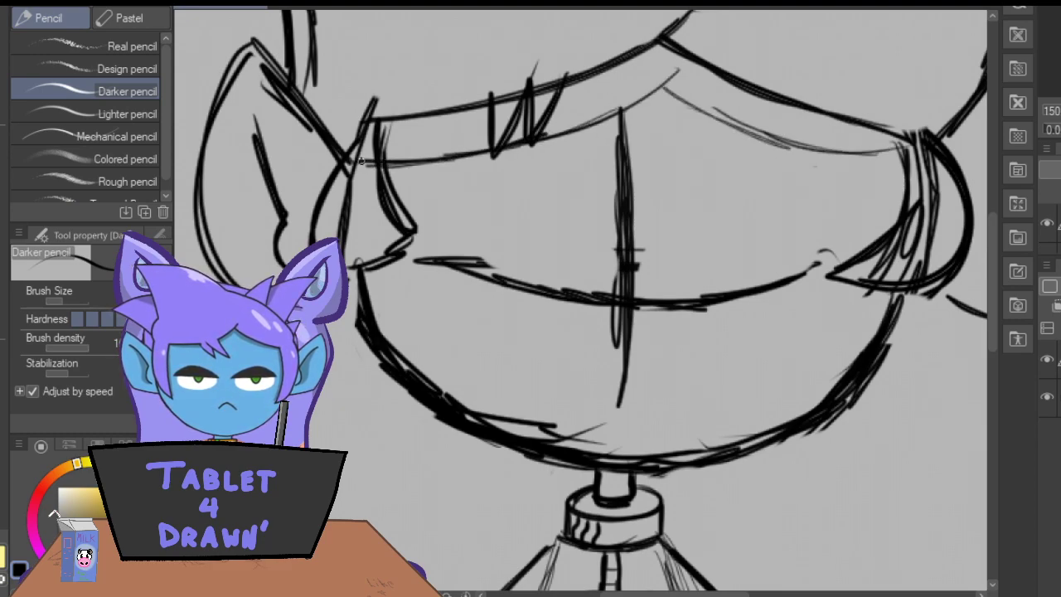
mouse_move(546, 133)
left_mouse_down()
mouse_move(497, 206)
mouse_move(507, 178)
mouse_move(487, 147)
left_mouse_up()
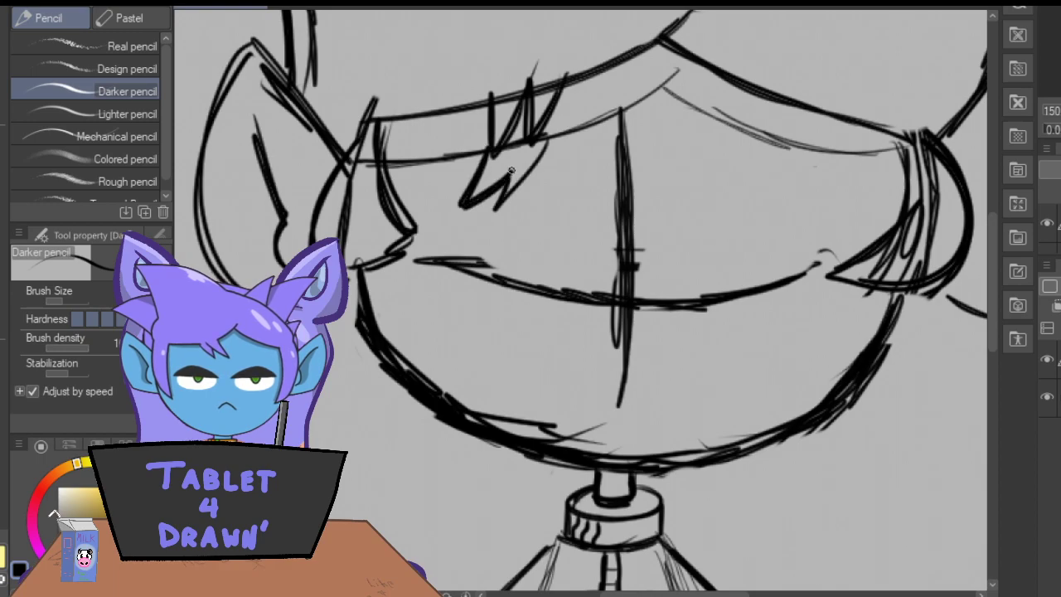
left_click_drag(501, 206, 556, 123)
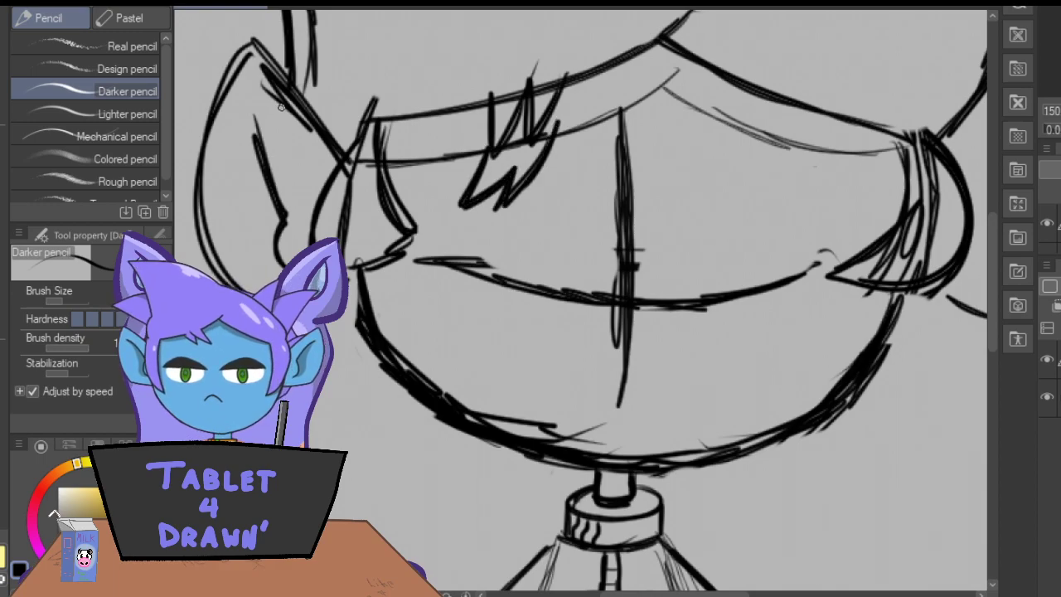
Sketch two large oval eyes over the curved guideline and a small upright oval pupil in each.
left_click_drag(840, 197, 744, 183)
mouse_move(809, 176)
left_mouse_down()
mouse_move(692, 213)
mouse_move(714, 331)
mouse_move(841, 248)
mouse_move(784, 174)
mouse_move(659, 240)
mouse_move(850, 187)
left_mouse_up()
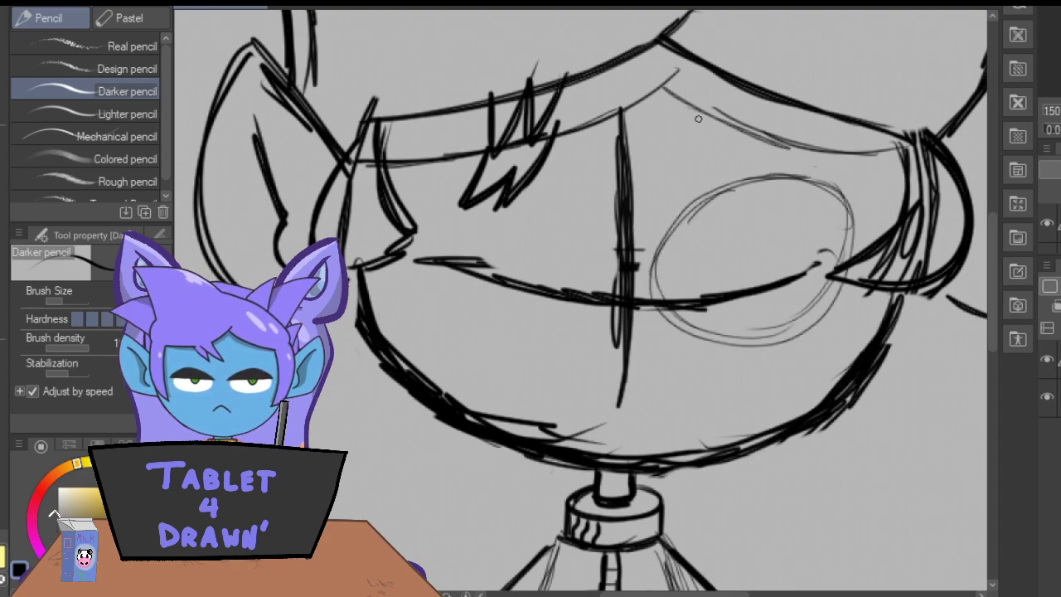
mouse_move(541, 183)
left_mouse_down()
mouse_move(417, 278)
mouse_move(577, 199)
mouse_move(412, 260)
mouse_move(562, 189)
mouse_move(497, 169)
left_mouse_up()
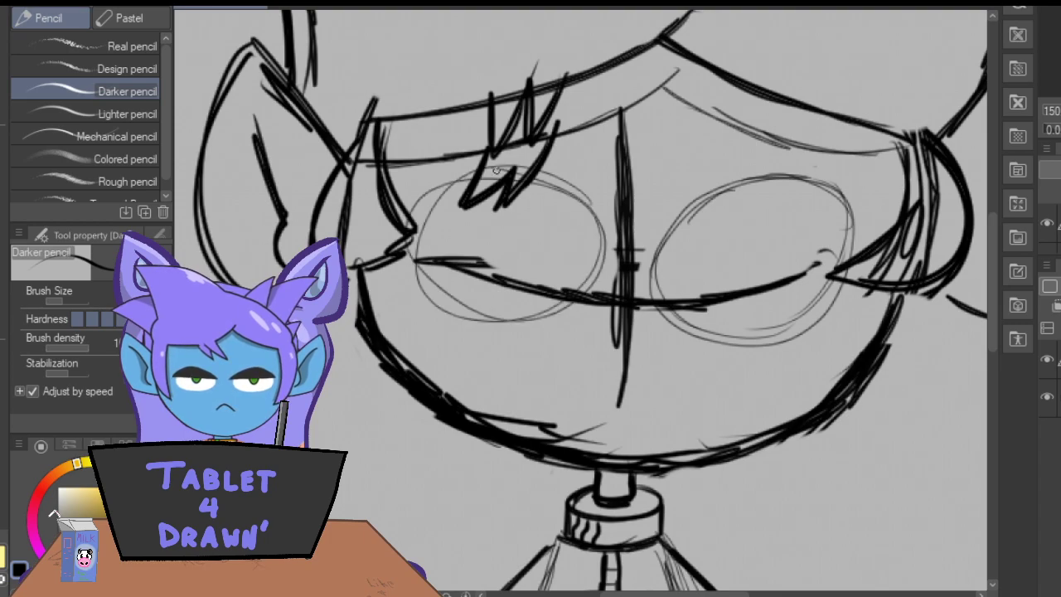
left_click_drag(743, 288, 735, 284)
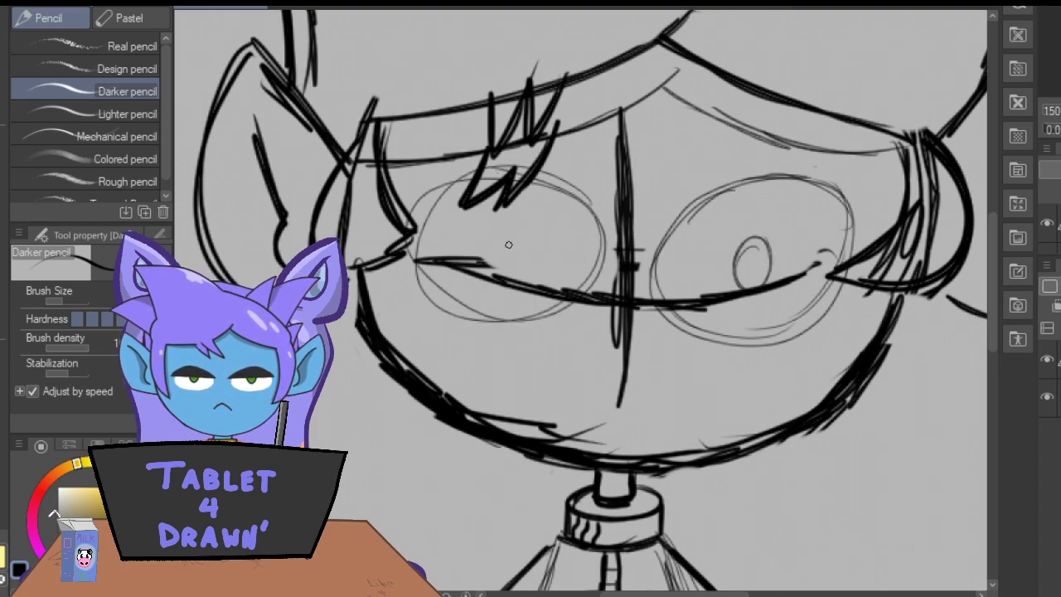
left_click_drag(519, 238, 493, 237)
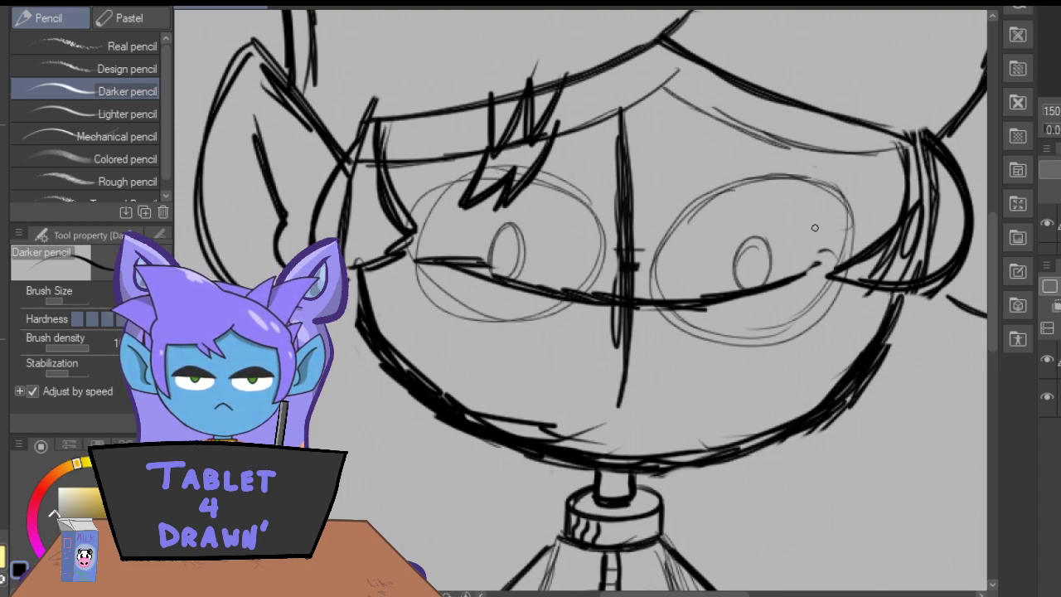
Add lowered eyelid lines and upper arcs to both eyes, and a small inverted-V mouth on the face's center line.
mouse_move(860, 233)
left_mouse_down()
mouse_move(800, 221)
mouse_move(638, 249)
mouse_move(752, 221)
mouse_move(869, 232)
left_mouse_up()
left_click_drag(577, 237, 474, 221)
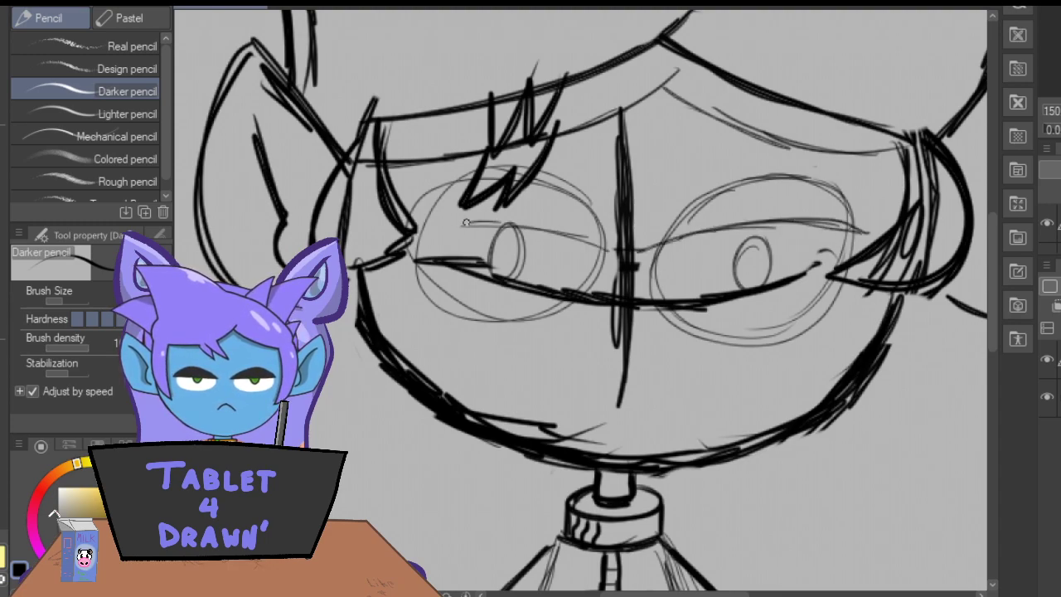
mouse_move(857, 226)
left_mouse_down()
mouse_move(789, 160)
mouse_move(680, 190)
mouse_move(639, 245)
mouse_move(822, 171)
left_mouse_up()
left_click_drag(586, 195, 411, 202)
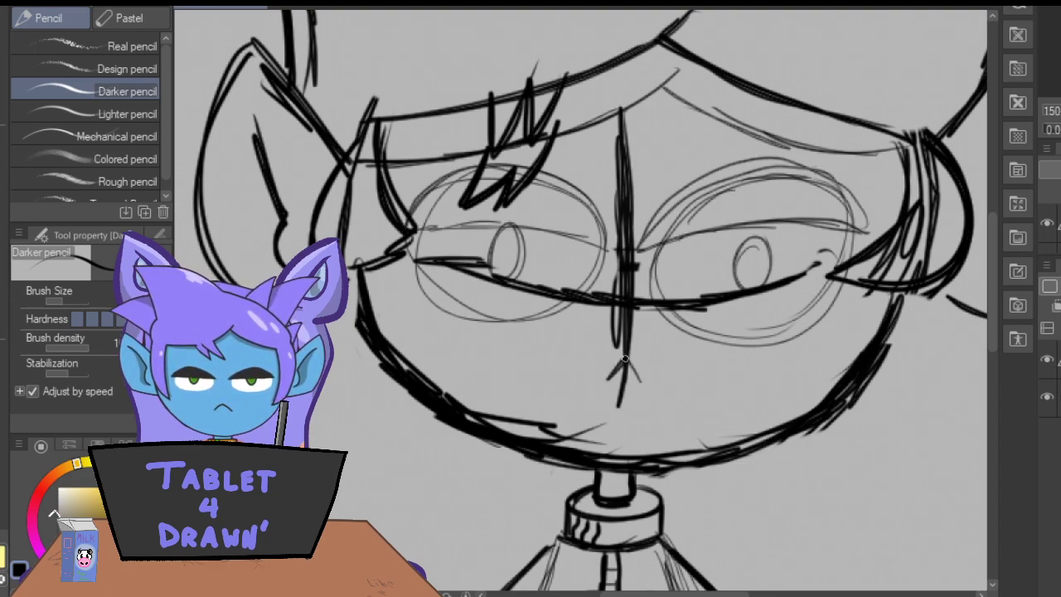
key("ctrl+minus")
key("ctrl+minus")
key("ctrl+minus")
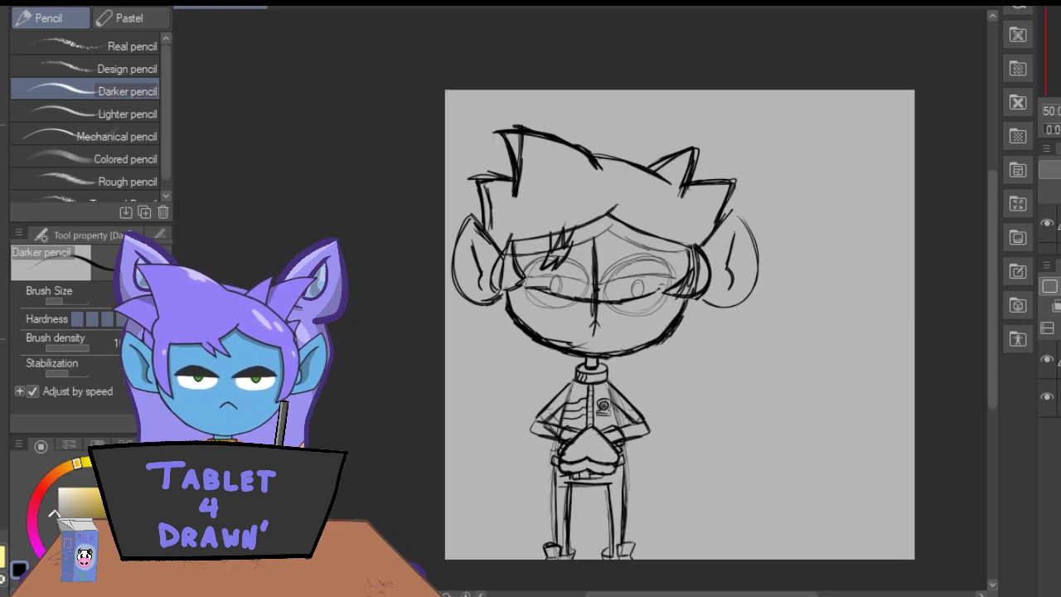
key("ctrl+plus")
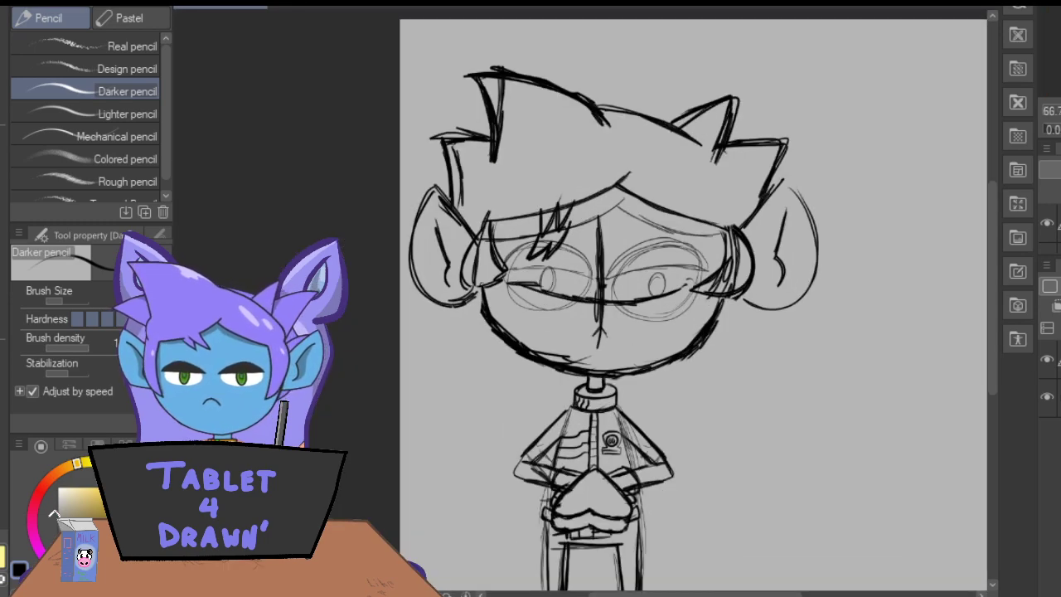
Tint the sketch layer blue and add a new layer for inking with the Real G-Pen.
left_click_drag(991, 249, 992, 258)
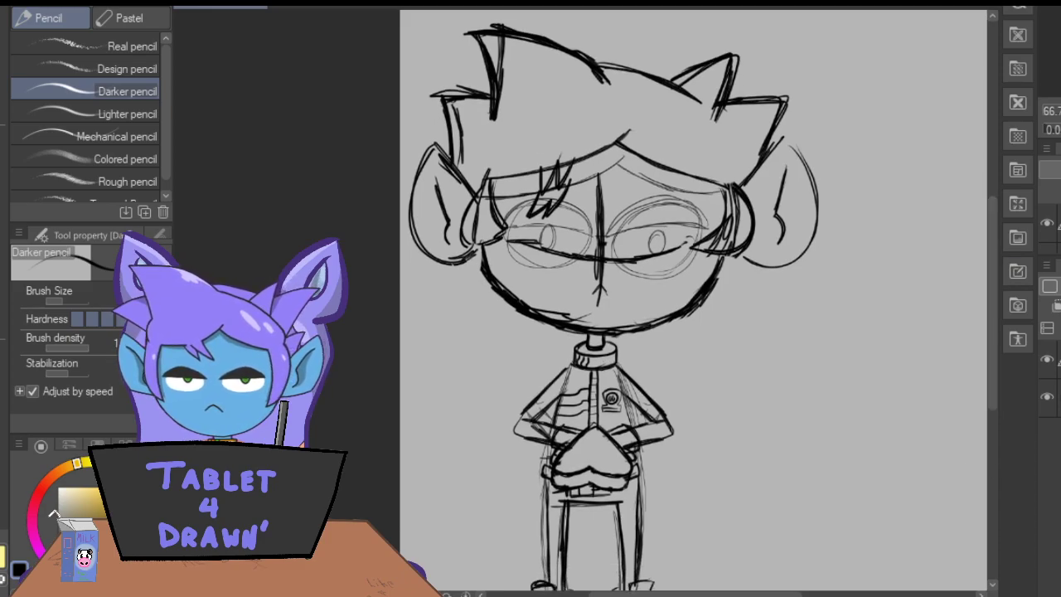
key("ctrl+b")
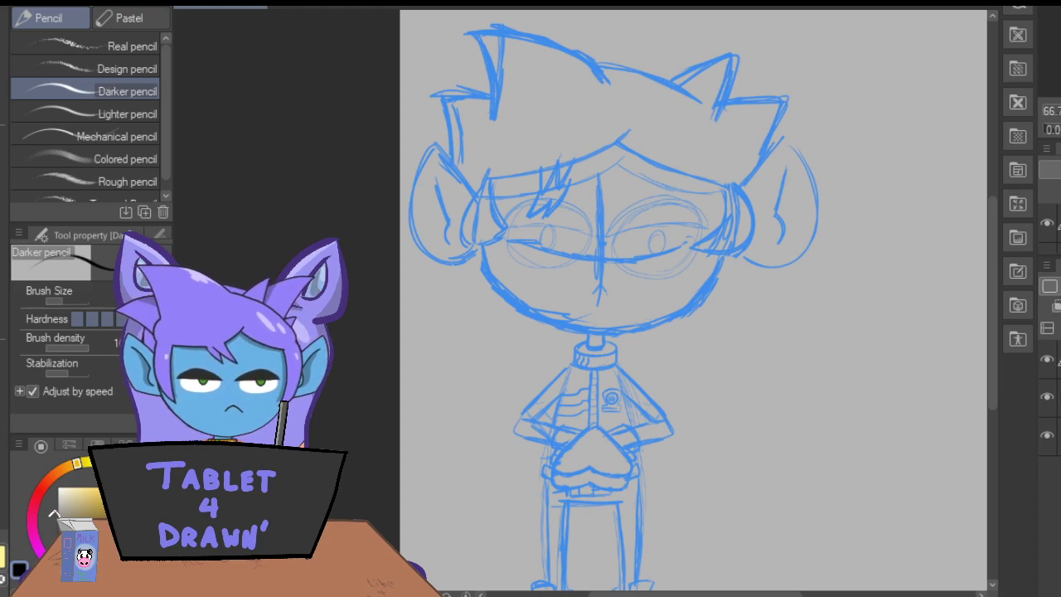
key("p")
left_click(35, 15)
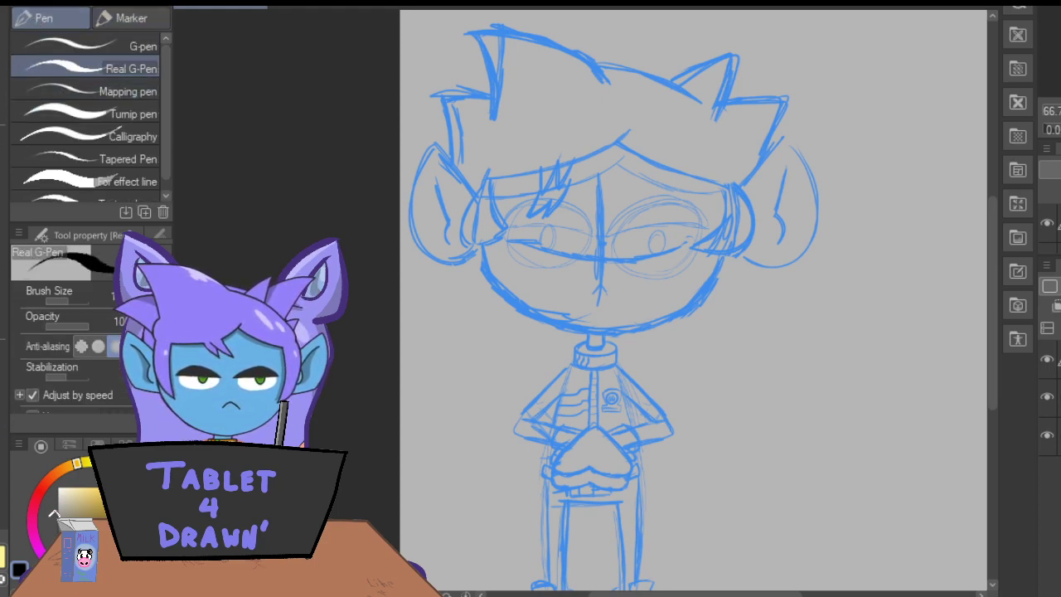
Ink the left part of the lower hairline with its jagged tuft in black and erase the overshooting line ends.
key("ctrl+plus")
key("ctrl+plus")
key("ctrl+plus")
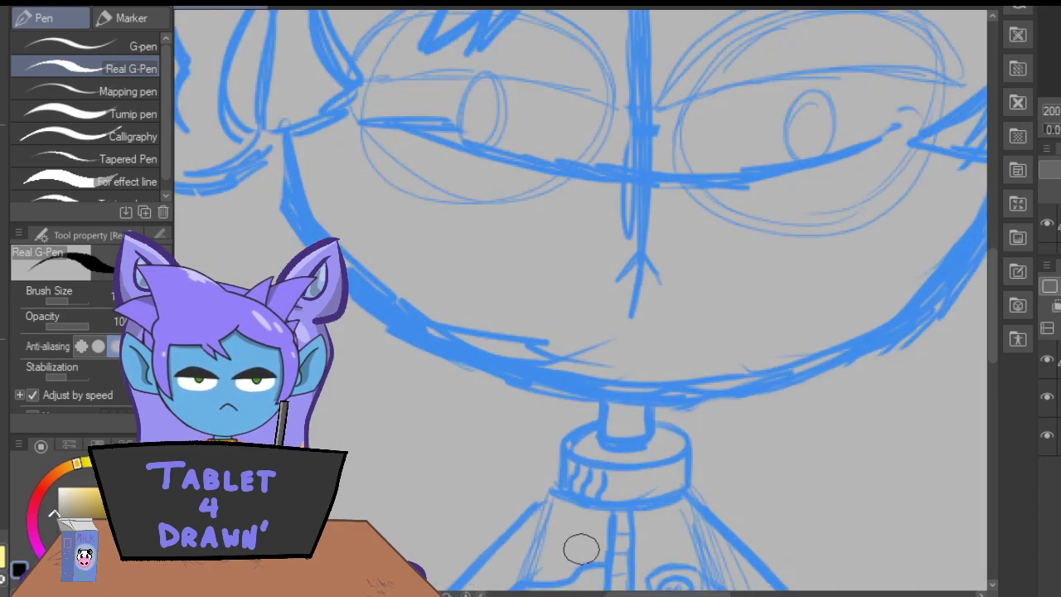
left_click_drag(990, 318, 997, 271)
mouse_move(712, 96)
left_mouse_down()
mouse_move(645, 143)
mouse_move(505, 185)
mouse_move(540, 199)
mouse_move(489, 280)
mouse_move(495, 222)
mouse_move(438, 275)
mouse_move(430, 263)
mouse_move(458, 188)
mouse_move(348, 218)
mouse_move(297, 217)
mouse_move(390, 214)
mouse_move(286, 218)
mouse_move(422, 206)
mouse_move(452, 193)
left_mouse_up()
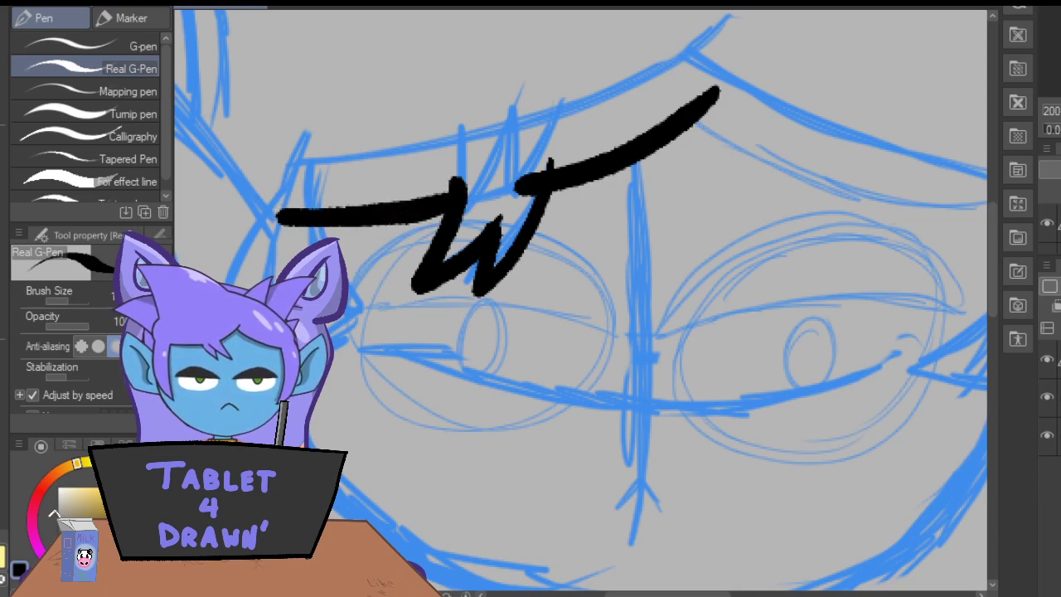
key("e")
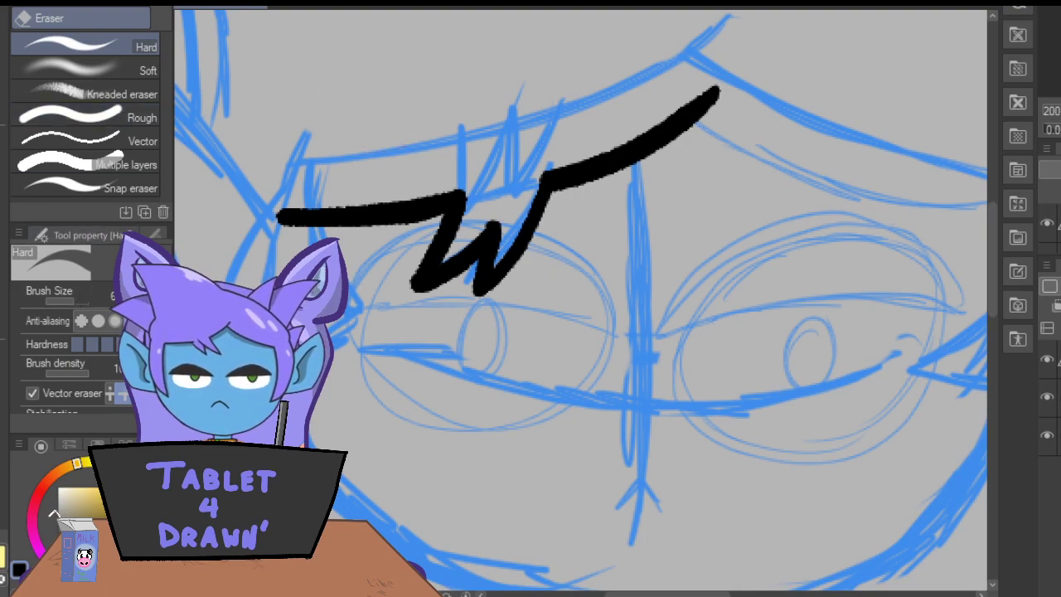
Ink the curved, pointed hair lock hanging from the hairline's left end in front of the ear.
key("p")
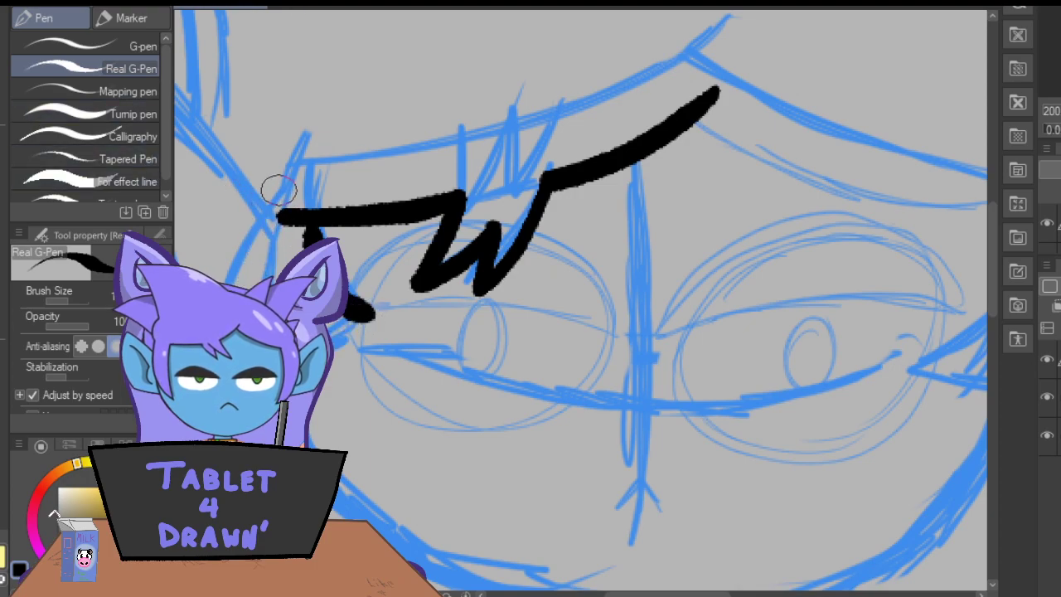
left_click_drag(279, 192, 365, 325)
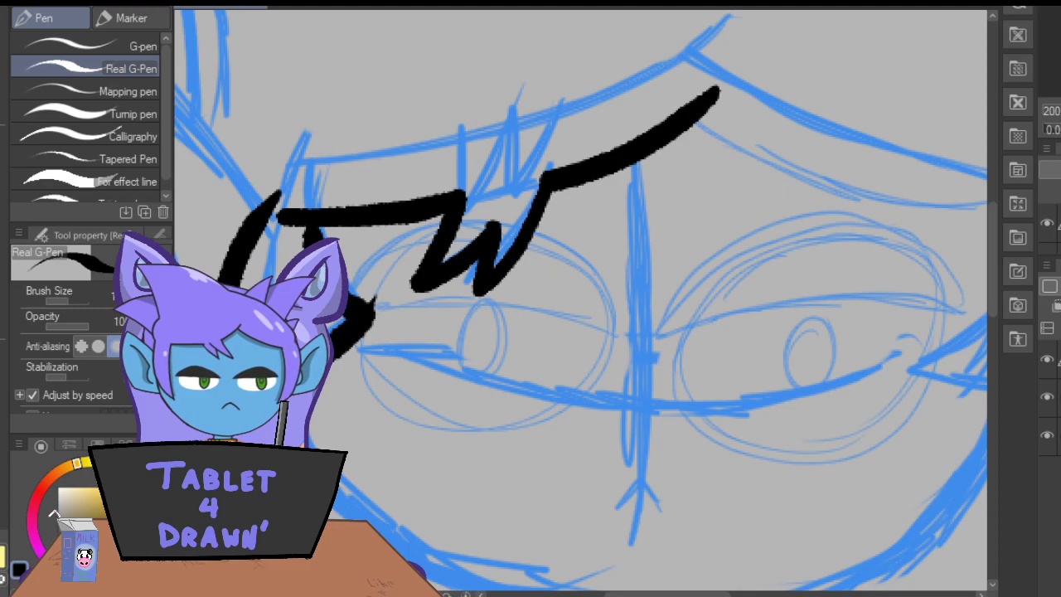
key("e")
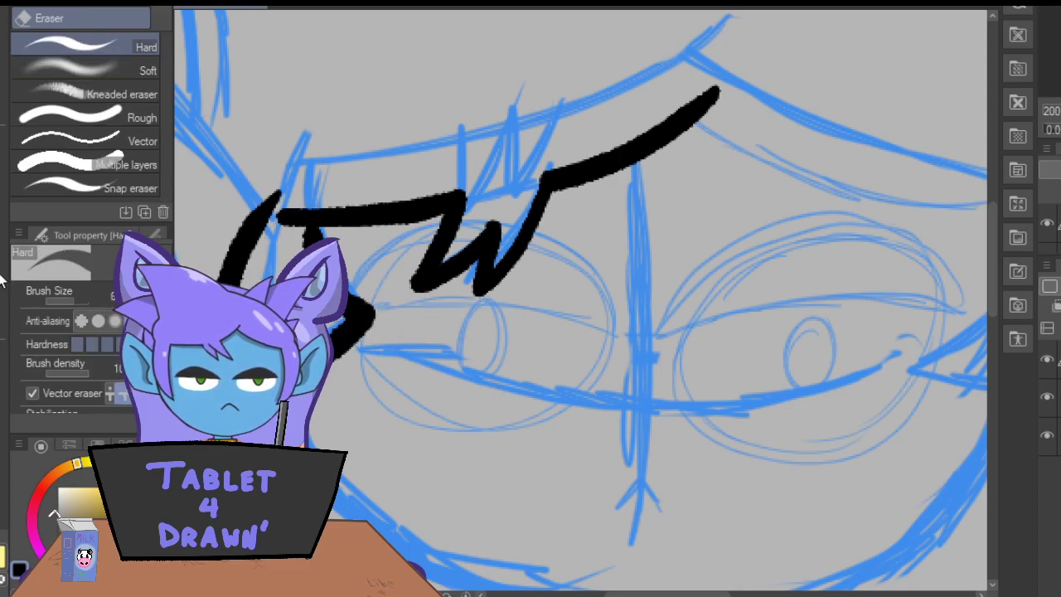
Ink the character's left-side ear with a pointed tip, a thick rounded outer outline and a bent inner fold line.
key("p")
left_click_drag(664, 595, 618, 595)
left_click_drag(568, 232, 418, 40)
key("ctrl+z")
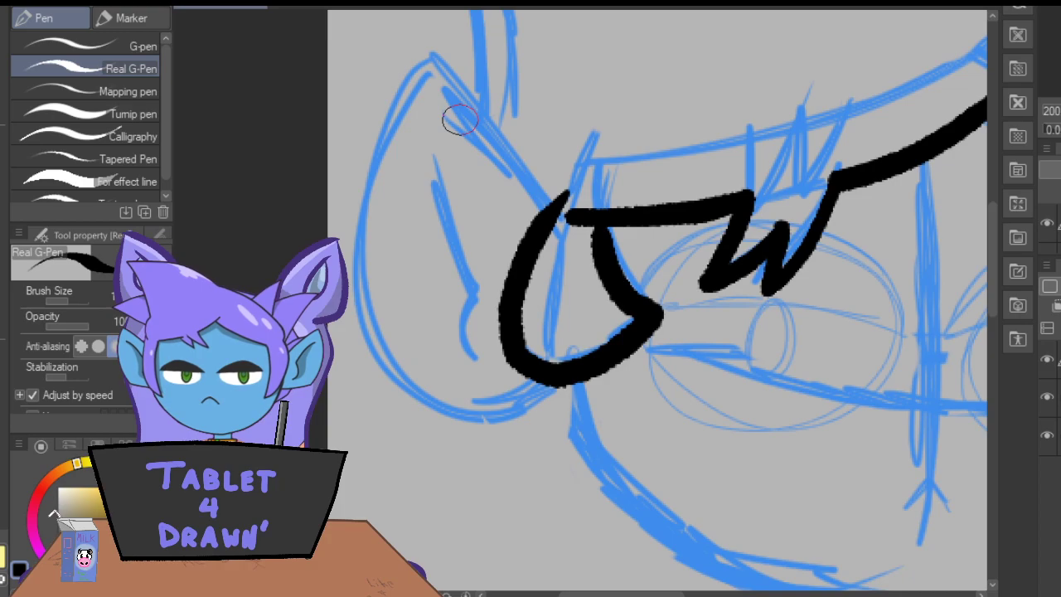
mouse_move(568, 241)
left_mouse_down()
mouse_move(426, 63)
mouse_move(446, 72)
mouse_move(419, 81)
mouse_move(376, 183)
mouse_move(373, 331)
mouse_move(472, 403)
mouse_move(561, 339)
left_mouse_up()
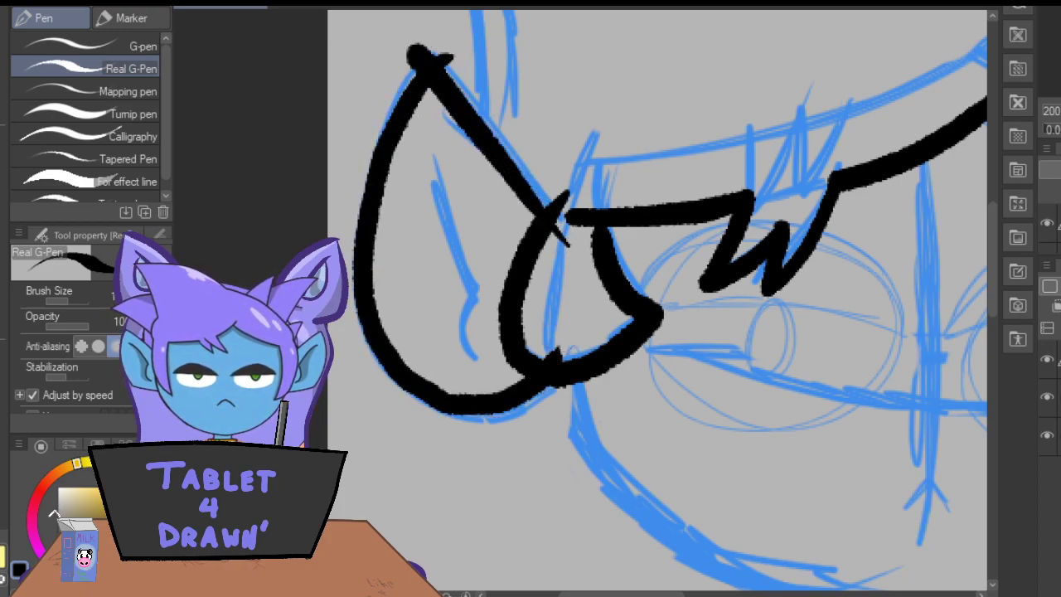
key("ctrl+z")
left_click_drag(414, 50, 455, 52)
mouse_move(455, 52)
left_mouse_down()
mouse_move(386, 133)
mouse_move(361, 289)
mouse_move(465, 404)
mouse_move(568, 342)
left_mouse_up()
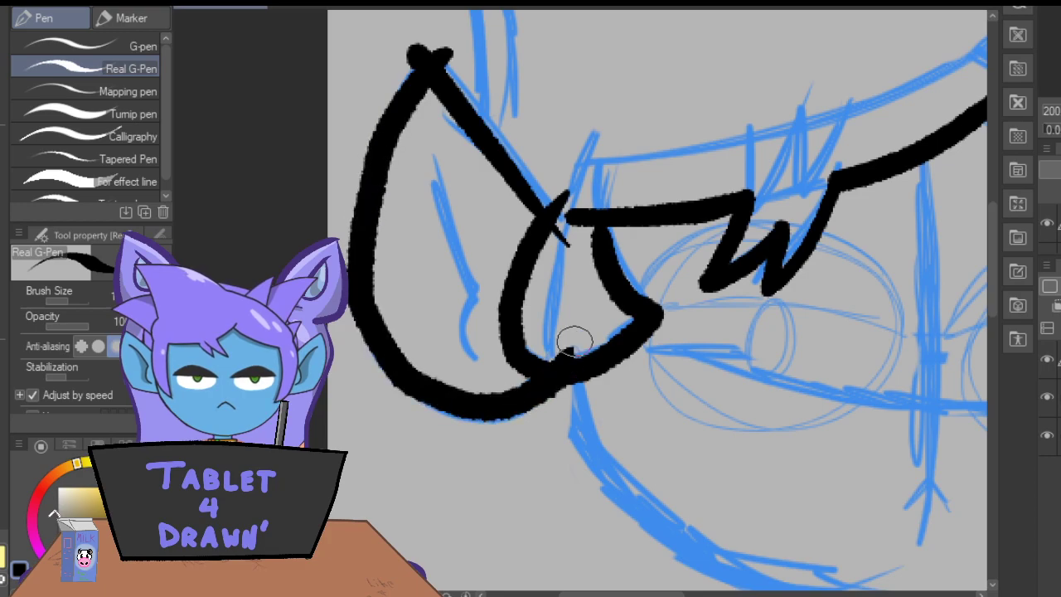
mouse_move(428, 145)
left_mouse_down()
mouse_move(477, 272)
mouse_move(479, 340)
left_mouse_up()
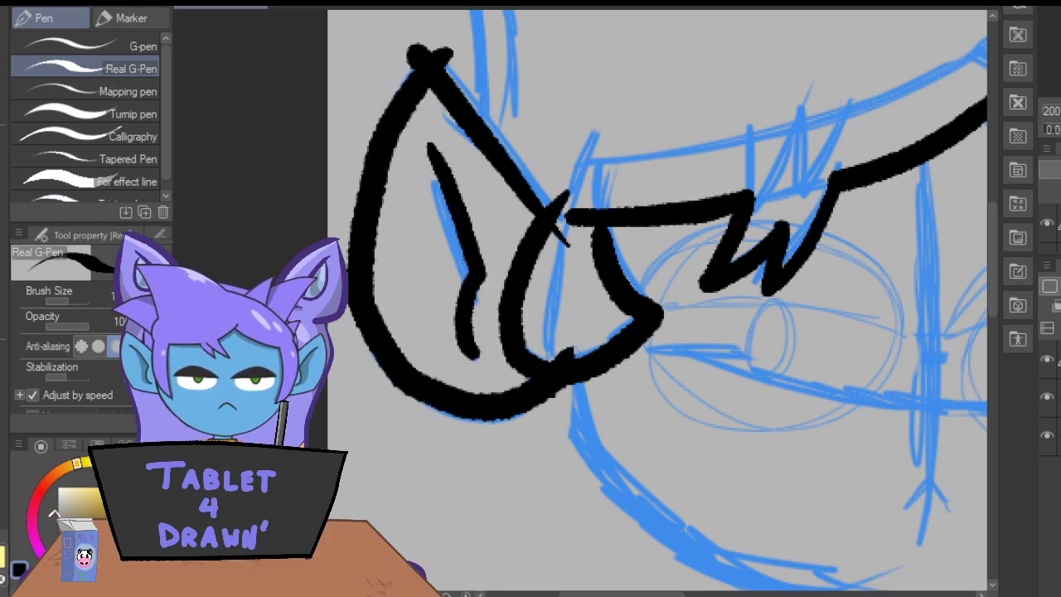
Erase the overshooting line ends at the tip and base of the left-side ear.
key("e")
mouse_move(563, 344)
left_mouse_down()
mouse_move(563, 242)
mouse_move(533, 222)
mouse_move(545, 165)
mouse_move(380, 47)
mouse_move(439, 46)
left_mouse_up()
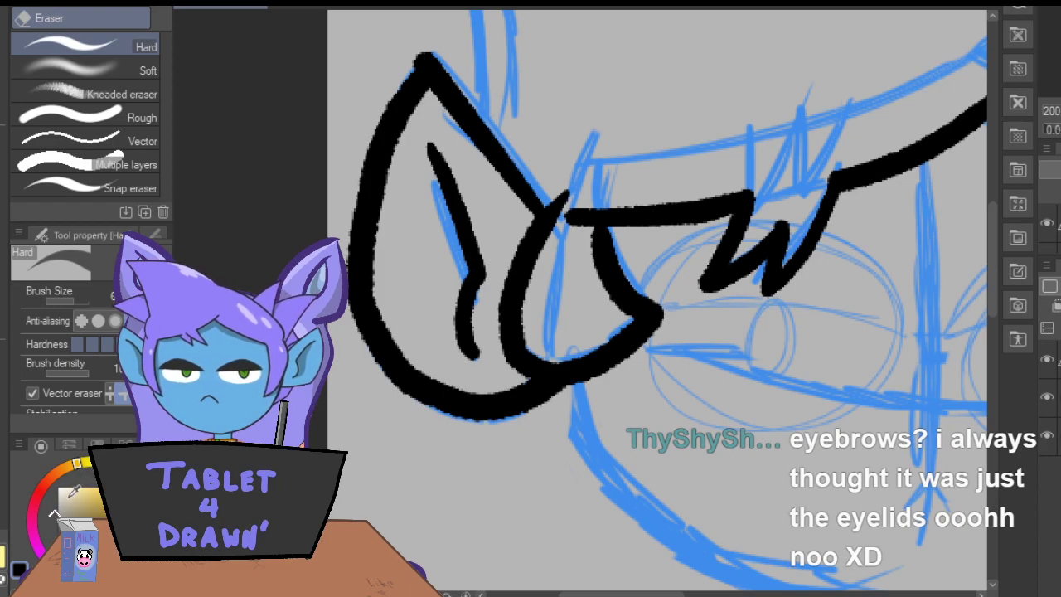
mouse_move(576, 596)
left_mouse_down()
mouse_move(631, 592)
mouse_move(584, 595)
left_mouse_up()
left_click_drag(344, 38, 373, 50)
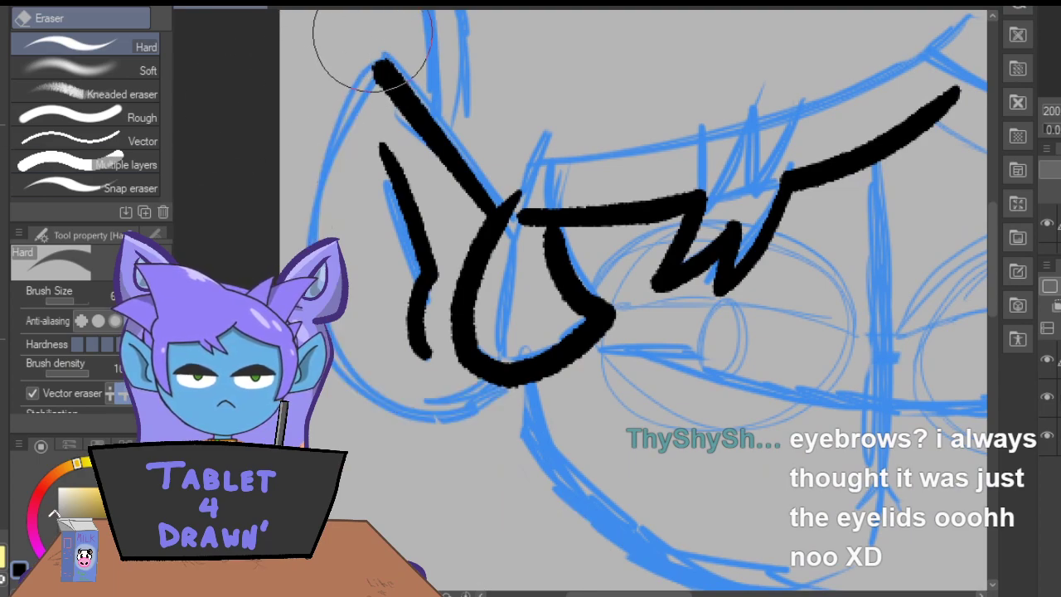
key("ctrl+z")
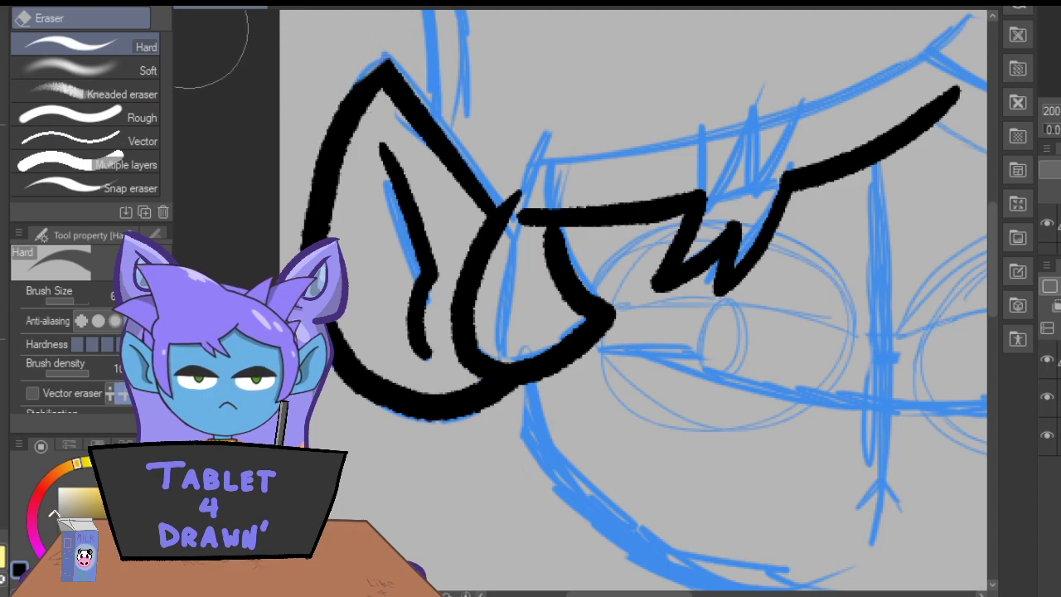
Ink the right part of the lower hairline as one curve from the center peak to the right-side hair lock.
key("p")
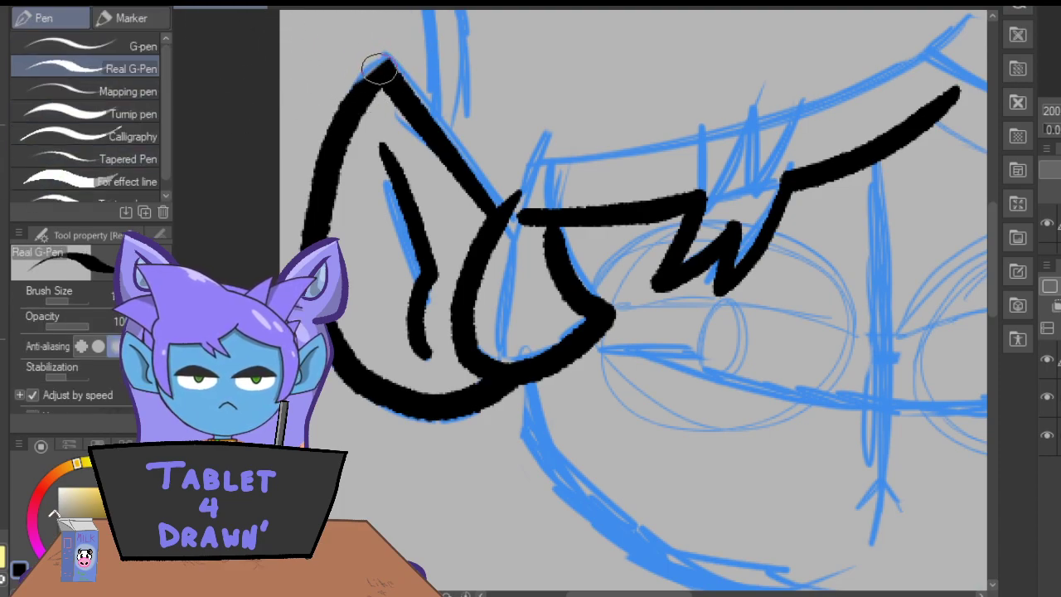
left_click(32, 396)
left_click_drag(591, 594, 683, 594)
mouse_move(348, 93)
left_mouse_down()
mouse_move(398, 125)
mouse_move(654, 199)
mouse_move(730, 198)
mouse_move(424, 145)
mouse_move(312, 66)
left_mouse_up()
key("ctrl+z")
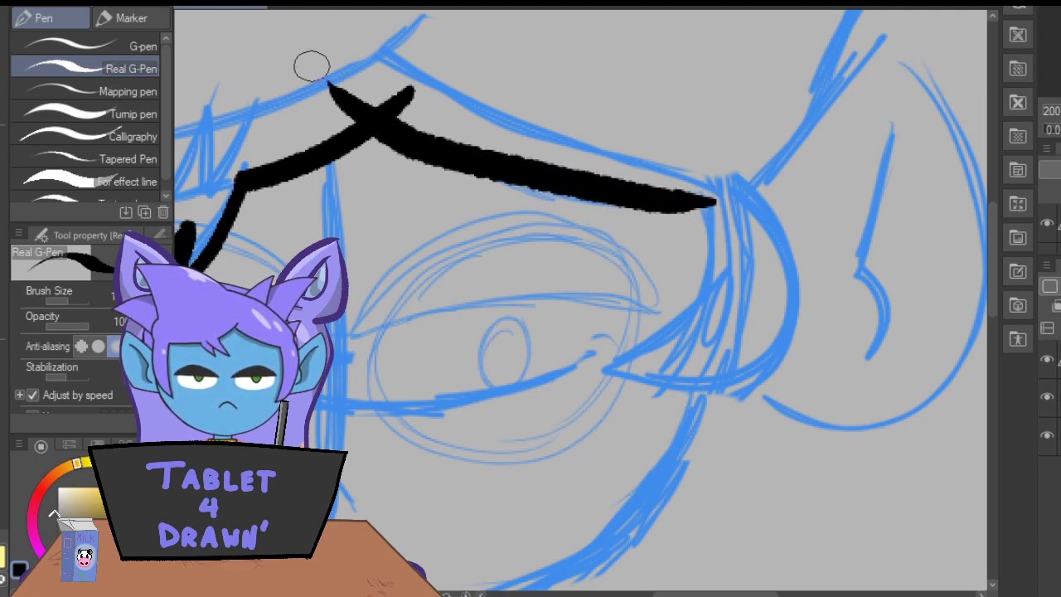
key("ctrl+z")
mouse_move(704, 204)
left_mouse_down()
mouse_move(603, 210)
mouse_move(408, 136)
mouse_move(356, 81)
left_mouse_up()
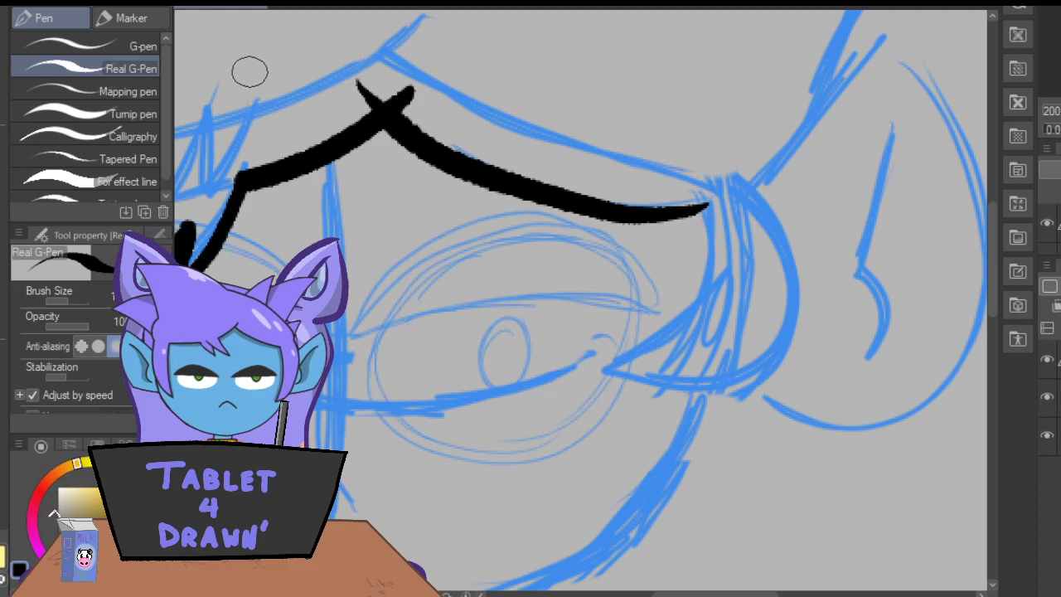
mouse_move(689, 182)
left_mouse_down()
mouse_move(709, 255)
mouse_move(623, 347)
left_mouse_up()
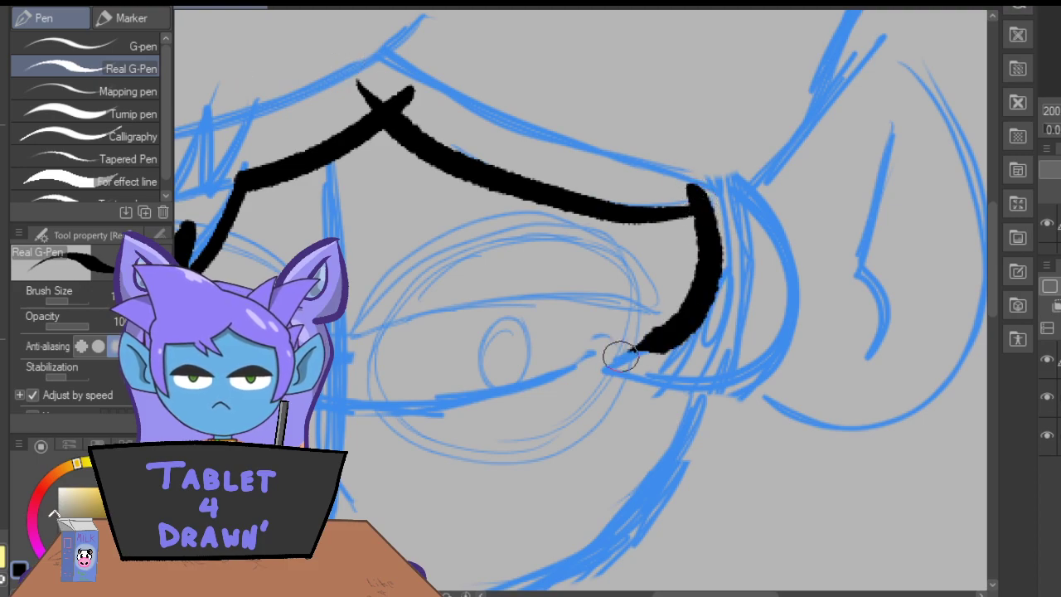
mouse_move(715, 594)
left_mouse_down()
mouse_move(659, 594)
mouse_move(713, 594)
left_mouse_up()
key("ctrl+z")
left_click_drag(716, 205, 666, 289)
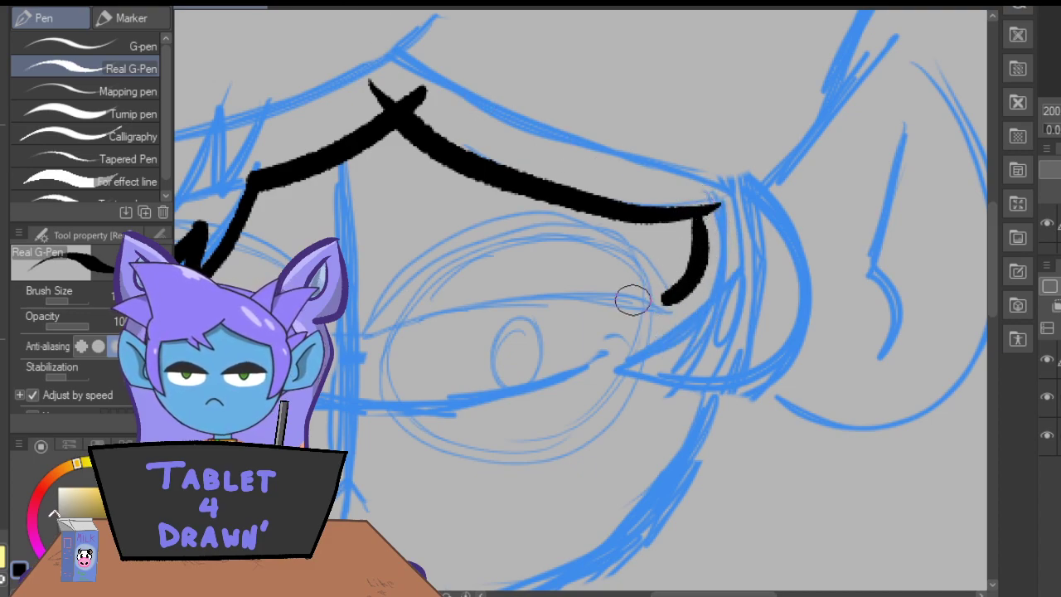
mouse_move(701, 221)
left_mouse_down()
mouse_move(664, 309)
mouse_move(787, 303)
mouse_move(738, 152)
left_mouse_up()
mouse_move(663, 309)
left_mouse_down()
mouse_move(638, 304)
mouse_move(689, 328)
mouse_move(725, 324)
left_mouse_up()
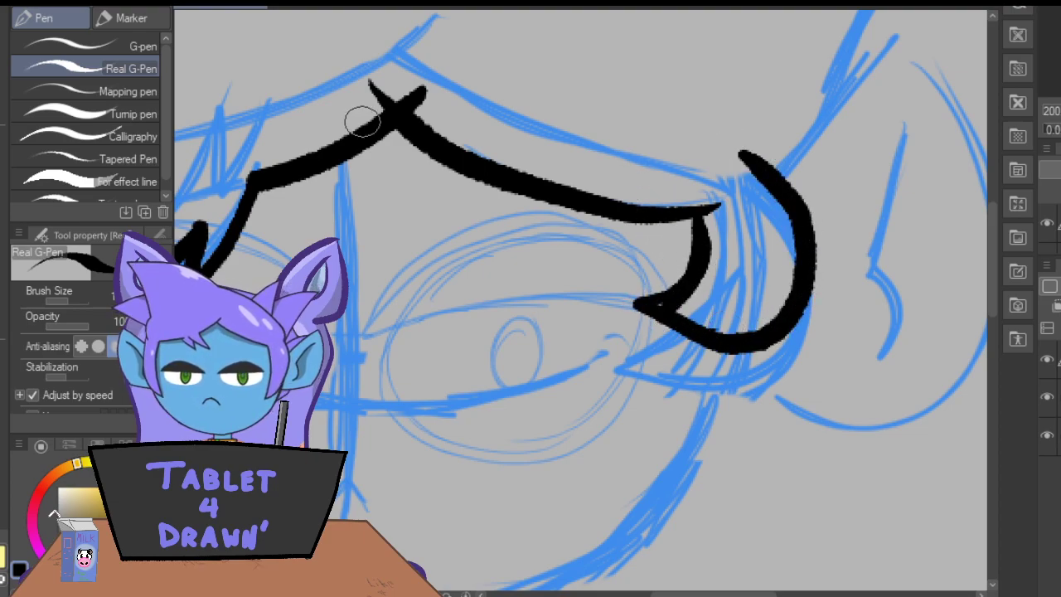
key("ctrl+z")
key("ctrl+z")
key("ctrl+z")
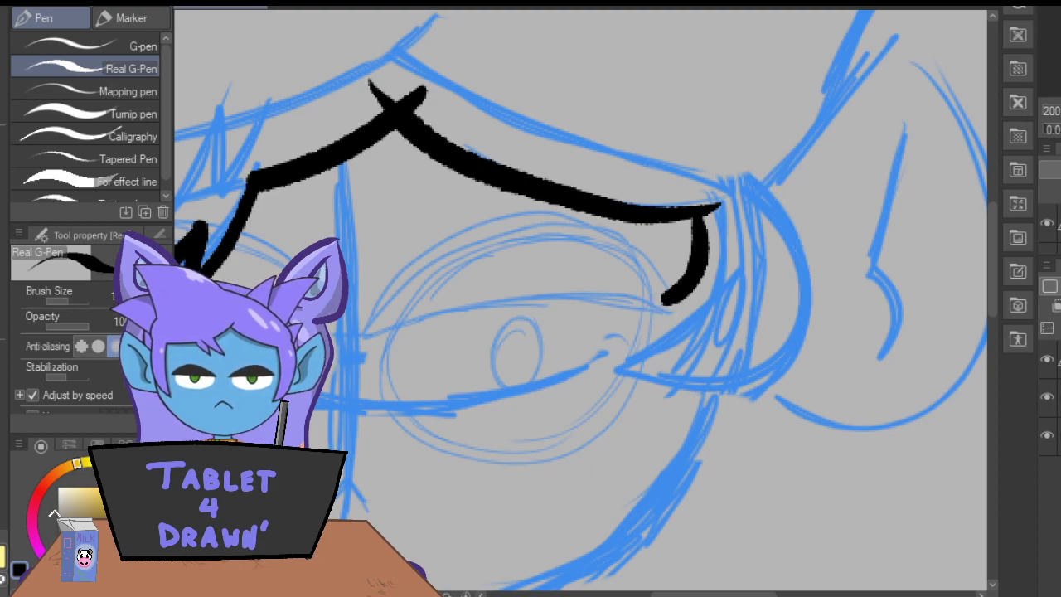
key("ctrl+z")
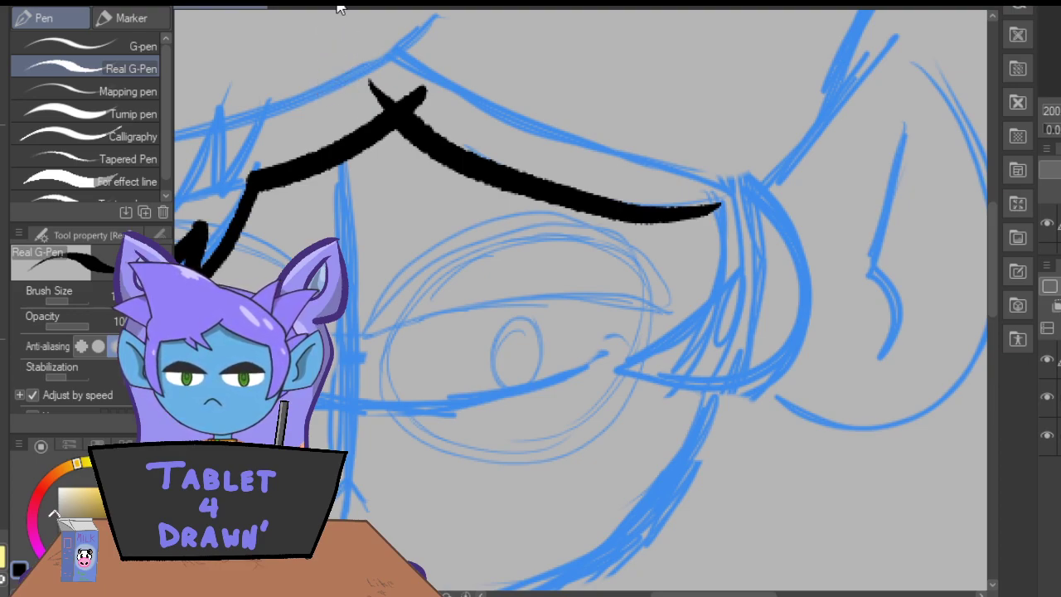
Ink the curved hair lock beside the right-side eye and the pointed ear behind it with its bent inner fold.
mouse_move(715, 213)
left_mouse_down()
mouse_move(701, 300)
mouse_move(661, 337)
mouse_move(697, 364)
mouse_move(817, 302)
mouse_move(756, 176)
mouse_move(726, 163)
left_mouse_up()
left_click_drag(679, 326, 641, 343)
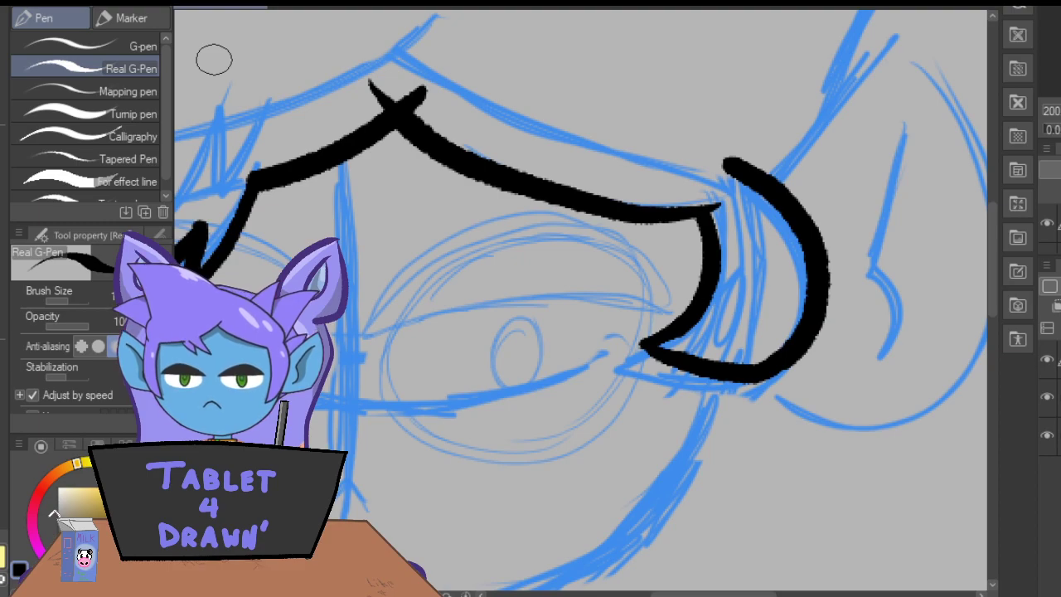
mouse_move(702, 589)
left_mouse_down()
mouse_move(717, 589)
mouse_move(689, 594)
mouse_move(714, 593)
left_mouse_up()
left_click(321, 3)
left_click_drag(734, 29, 585, 226)
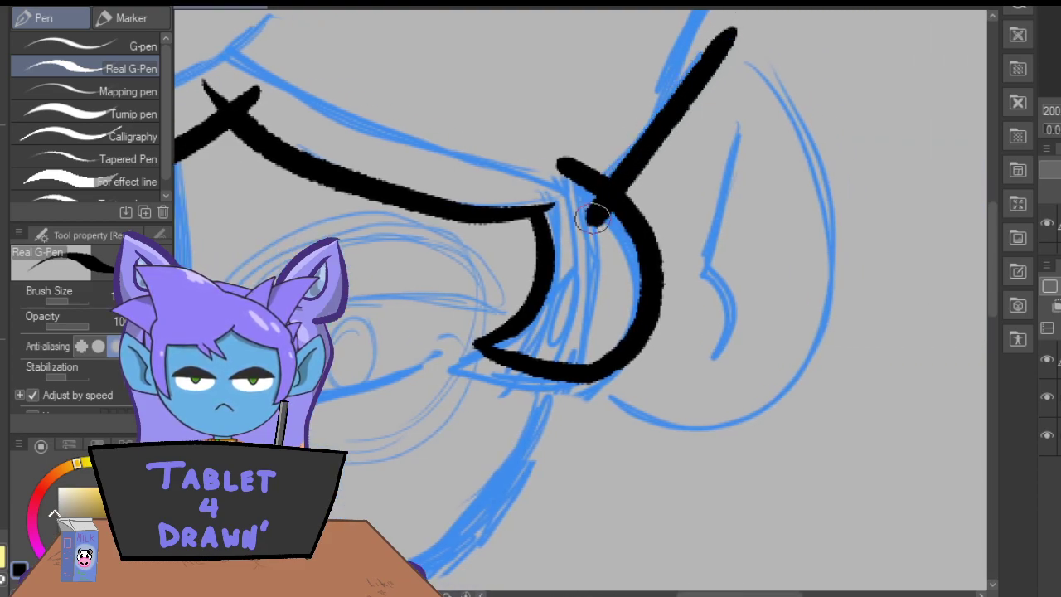
mouse_move(689, 35)
left_mouse_down()
mouse_move(713, 37)
mouse_move(814, 170)
mouse_move(782, 381)
mouse_move(616, 403)
mouse_move(586, 364)
left_mouse_up()
mouse_move(726, 124)
left_mouse_down()
mouse_move(697, 259)
mouse_move(722, 285)
mouse_move(715, 358)
left_mouse_up()
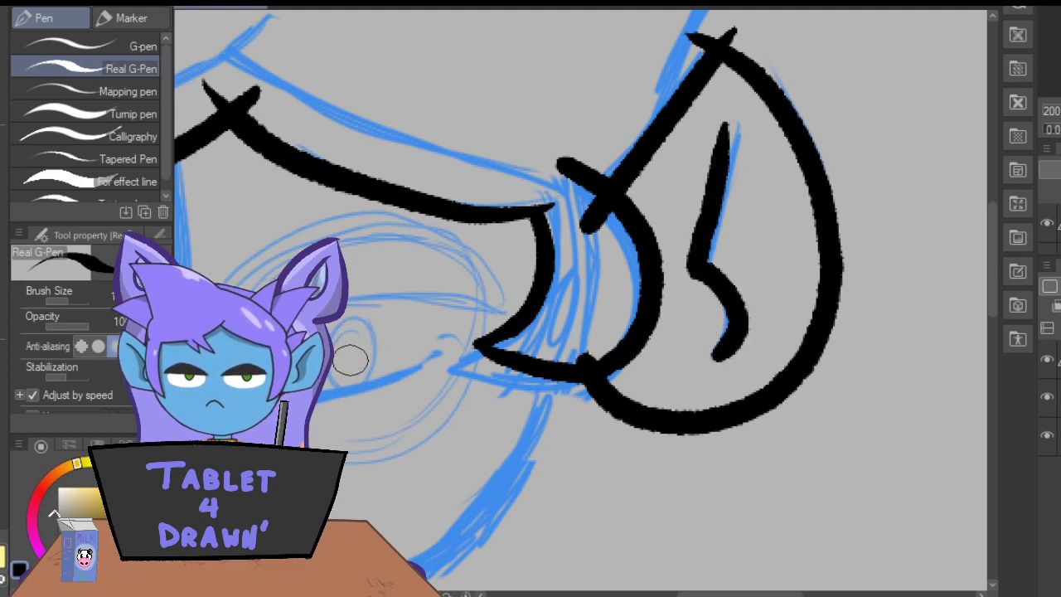
Erase the overshooting line ends at the right-side ear's tip and where the ear meets the hair lock.
key("e")
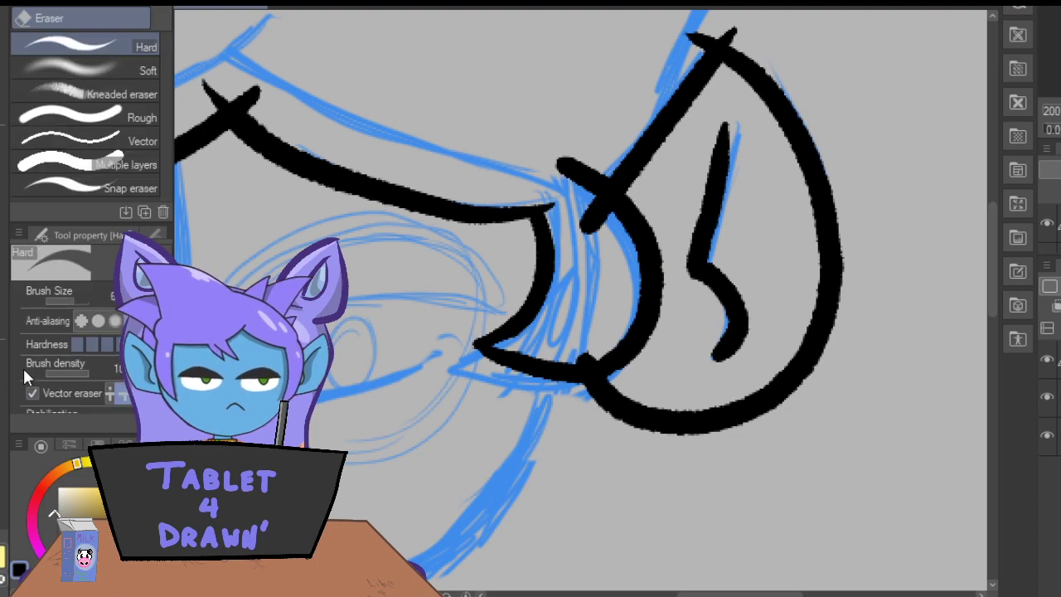
left_click(737, 35)
left_click(689, 43)
left_click(595, 214)
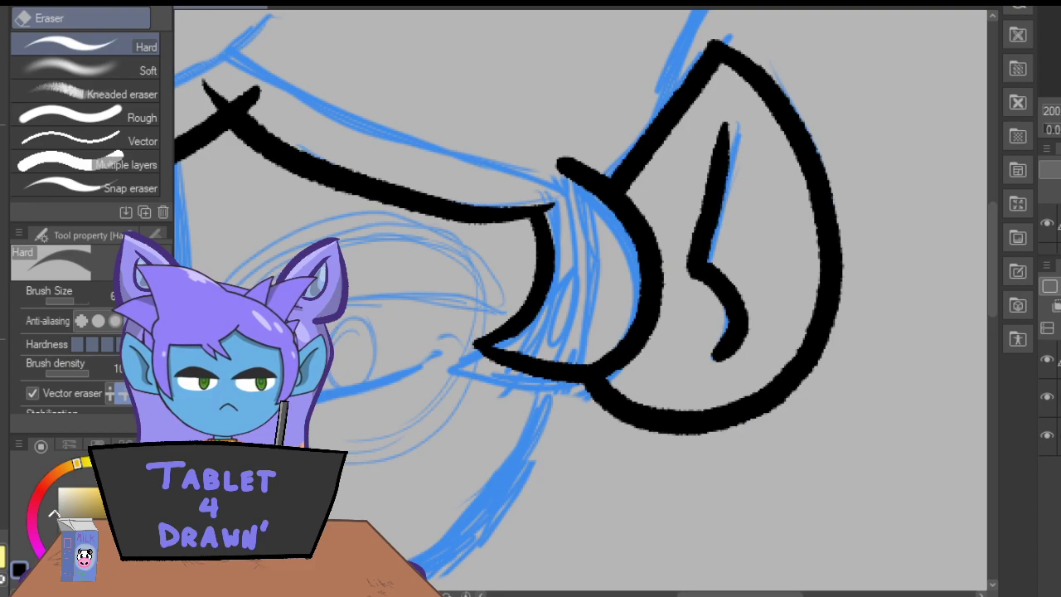
Try to ink the jawline as one long curve under the face between the two ears.
key("ctrl+minus")
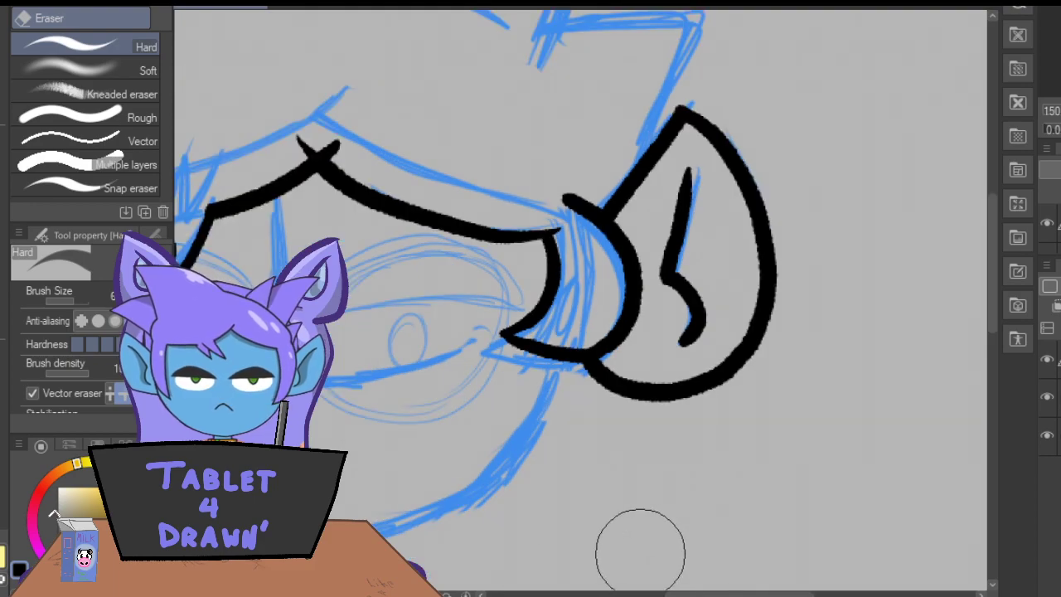
mouse_move(696, 593)
left_mouse_down()
mouse_move(626, 593)
mouse_move(664, 593)
mouse_move(638, 594)
left_mouse_up()
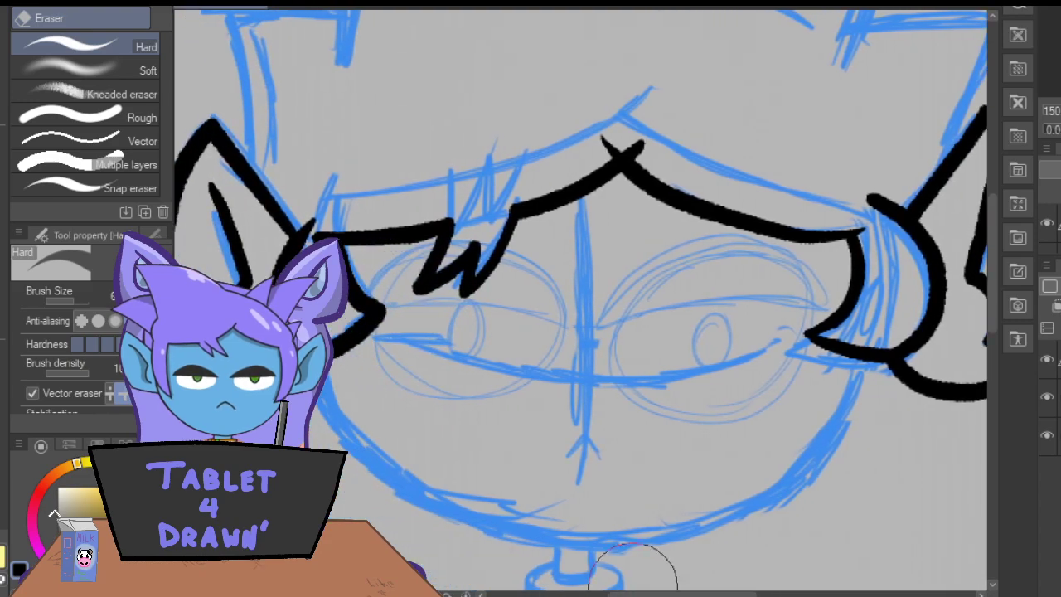
key("p")
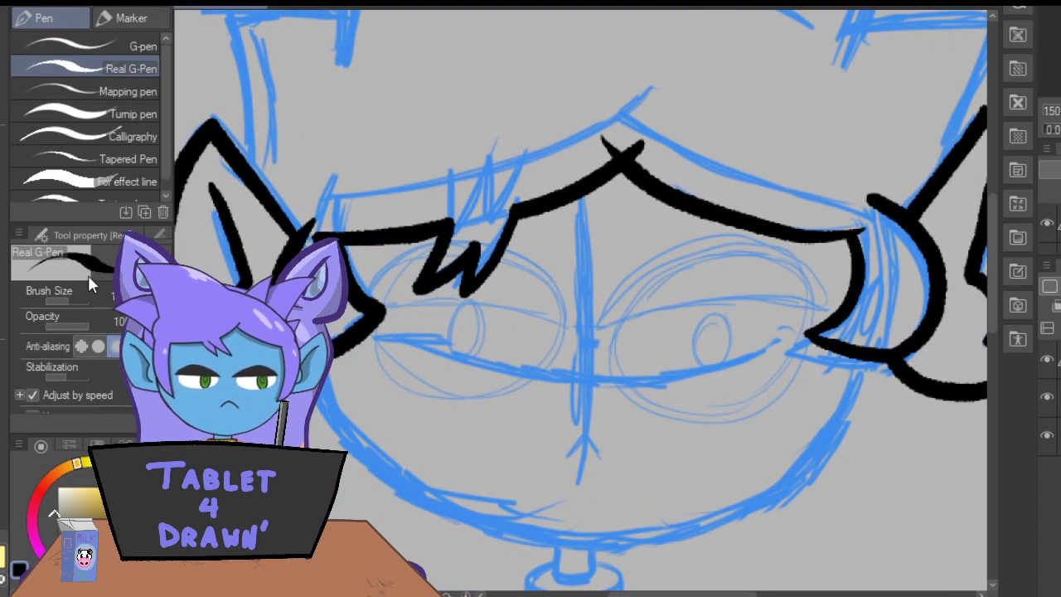
scroll(987, 301, "down", 3)
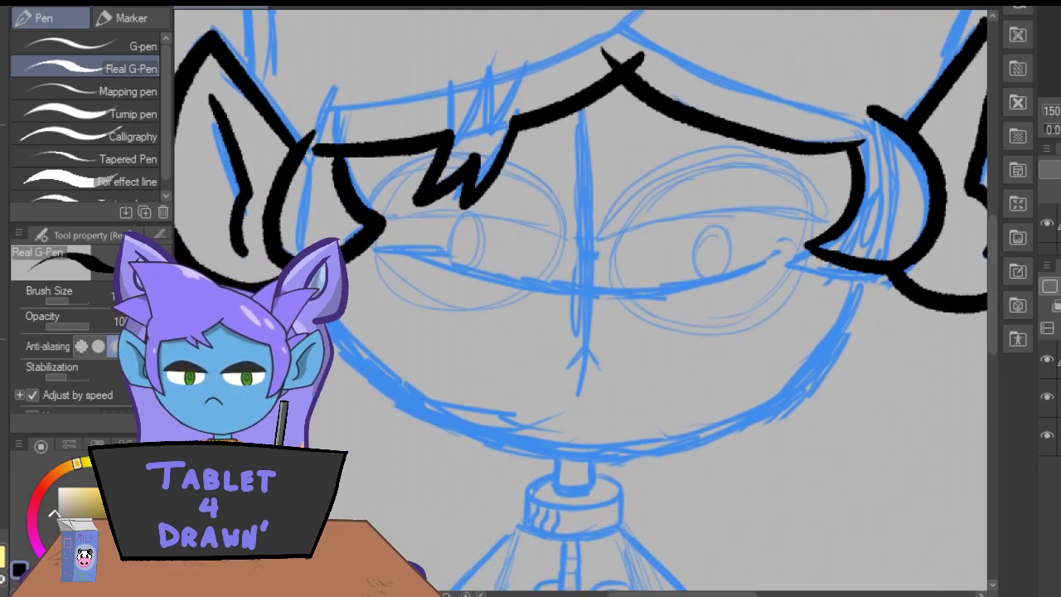
mouse_move(866, 247)
left_mouse_down()
mouse_move(833, 334)
mouse_move(747, 427)
mouse_move(649, 463)
mouse_move(566, 476)
mouse_move(466, 458)
mouse_move(403, 413)
mouse_move(336, 298)
left_mouse_up()
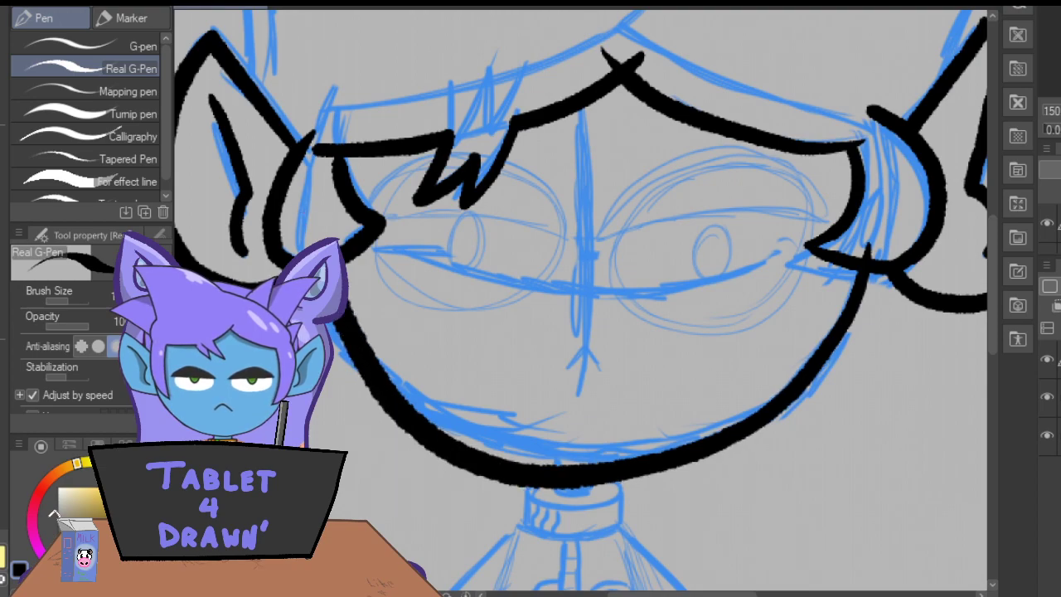
key("ctrl+z")
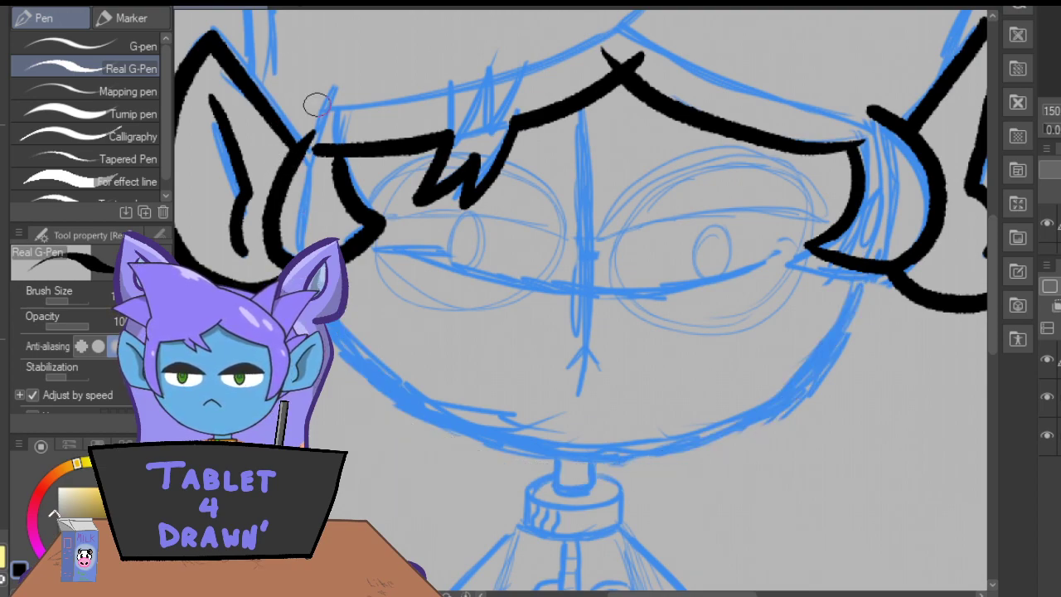
mouse_move(349, 331)
left_mouse_down()
mouse_move(539, 456)
mouse_move(799, 349)
mouse_move(863, 214)
left_mouse_up()
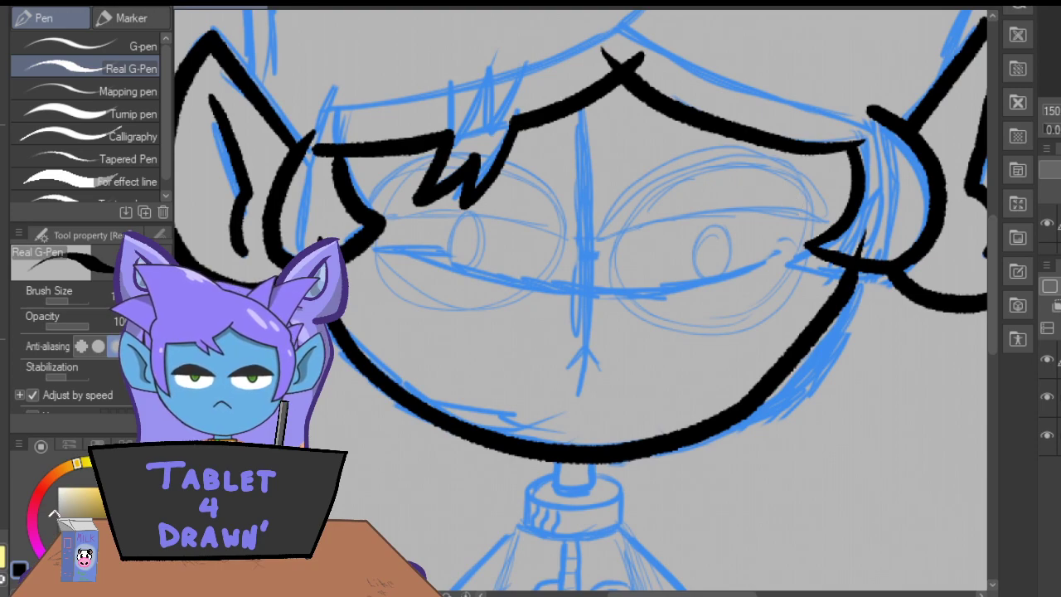
key("ctrl+z")
mouse_move(871, 238)
left_mouse_down()
mouse_move(803, 352)
mouse_move(687, 428)
mouse_move(538, 438)
mouse_move(404, 359)
mouse_move(311, 208)
left_mouse_up()
key("ctrl+z")
mouse_move(871, 238)
left_mouse_down()
mouse_move(851, 322)
mouse_move(805, 381)
mouse_move(740, 422)
mouse_move(628, 453)
mouse_move(490, 437)
mouse_move(409, 376)
mouse_move(342, 253)
left_mouse_up()
key("ctrl+z")
mouse_move(336, 328)
left_mouse_down()
mouse_move(378, 379)
mouse_move(550, 434)
mouse_move(623, 415)
left_mouse_up()
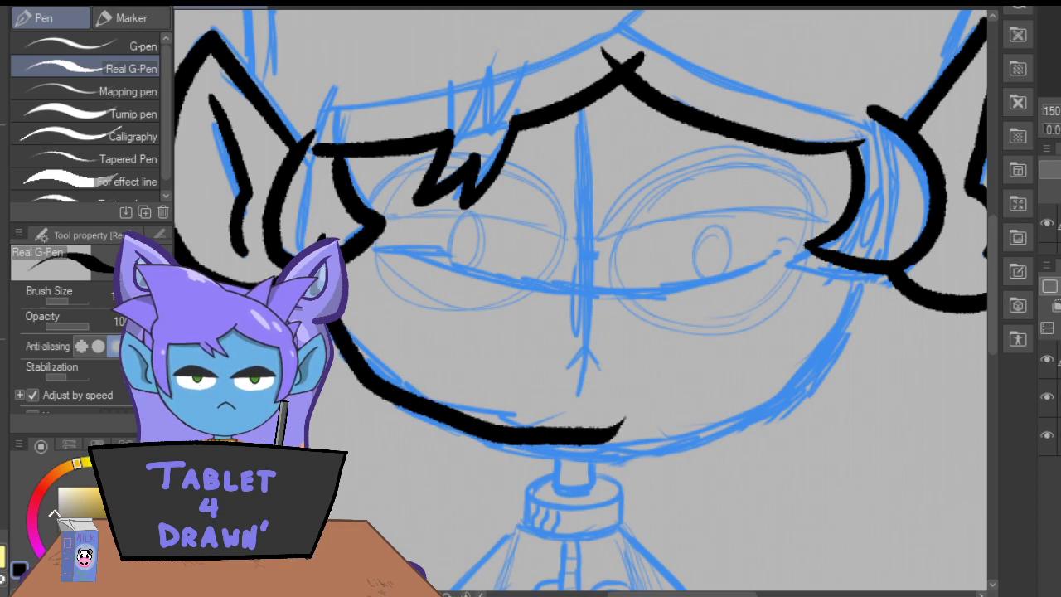
key("ctrl+z")
Ink the rounded jawline as one curve from the right-side ear to the left-side ear and erase its overshooting ends.
mouse_move(869, 237)
left_mouse_down()
mouse_move(837, 318)
mouse_move(777, 384)
mouse_move(661, 433)
mouse_move(510, 432)
mouse_move(386, 374)
mouse_move(300, 162)
left_mouse_up()
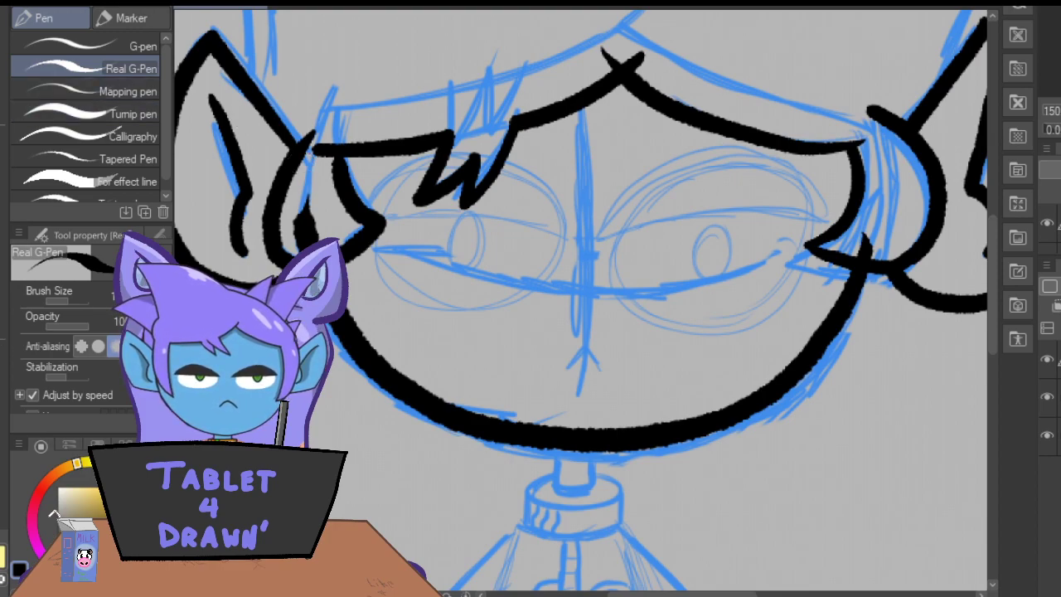
key("e")
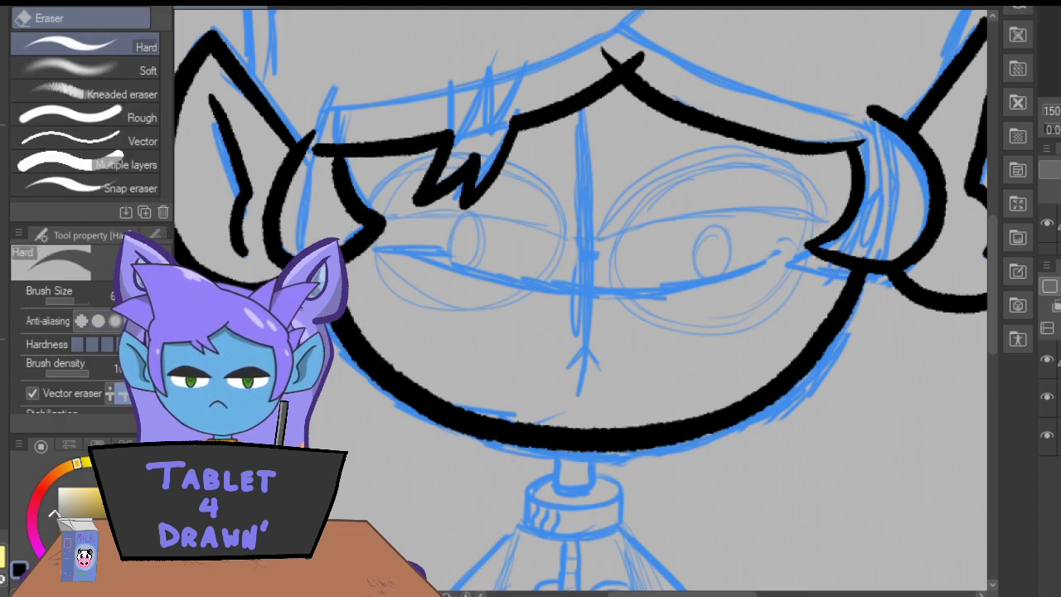
key("ctrl+minus")
key("ctrl+minus")
key("ctrl+minus")
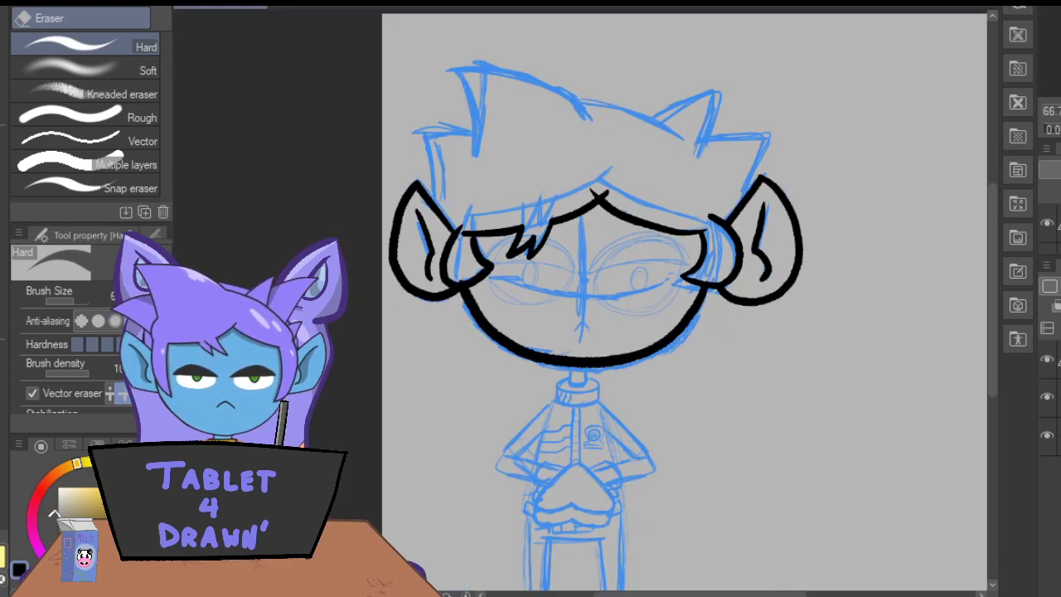
key("ctrl+plus")
key("ctrl+plus")
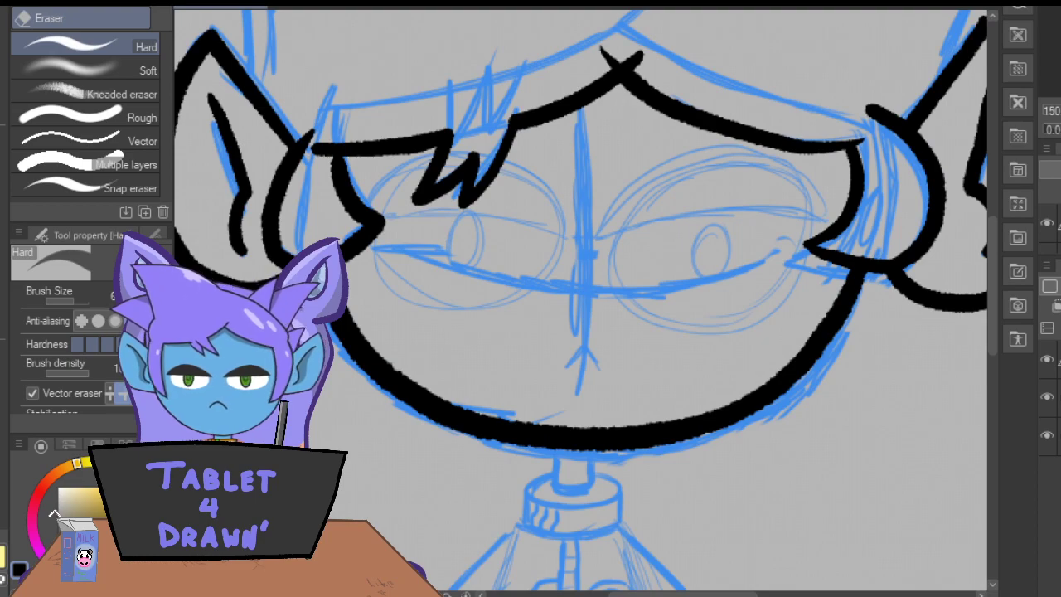
Ink the tall left-side hair spike with its upper edge curving toward the crown's middle, and erase the overshoot at its tip.
key("p")
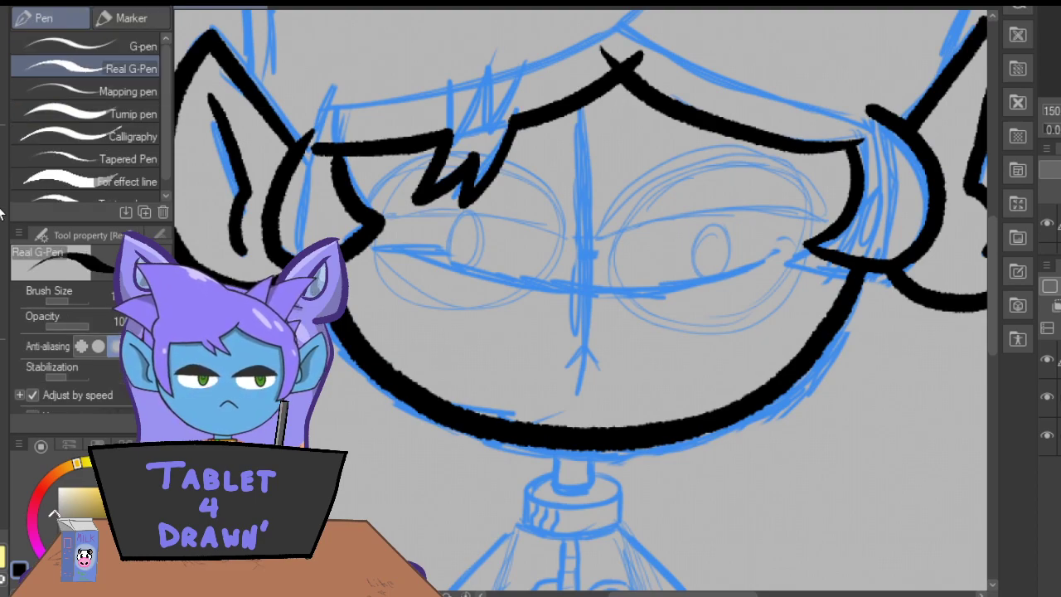
left_click_drag(992, 325, 1011, 228)
mouse_move(344, 266)
left_mouse_down()
mouse_move(269, 90)
mouse_move(391, 100)
mouse_move(624, 226)
left_mouse_up()
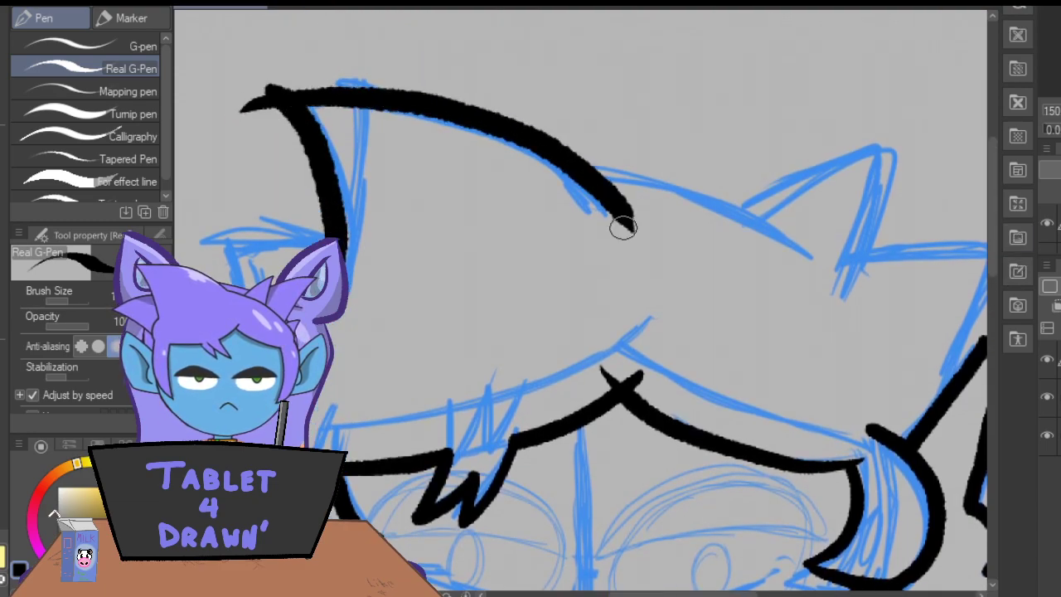
key("e")
mouse_move(240, 108)
left_mouse_down()
mouse_move(246, 100)
mouse_move(211, 73)
left_mouse_up()
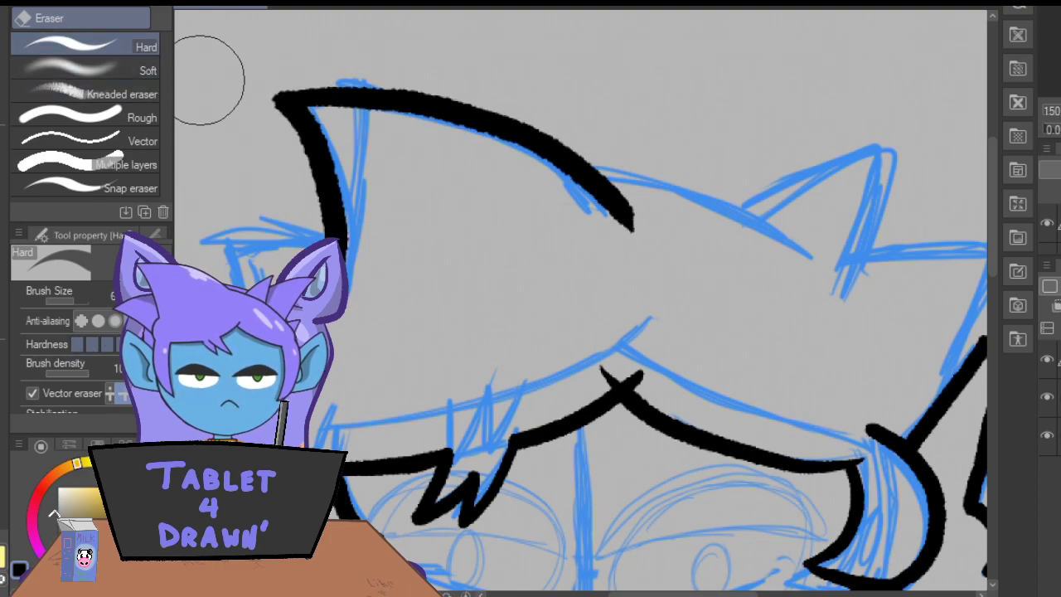
Ink the smaller hair tuft beside the tall left-side spike, erase its overshooting line ends and touch up its corner.
key("p")
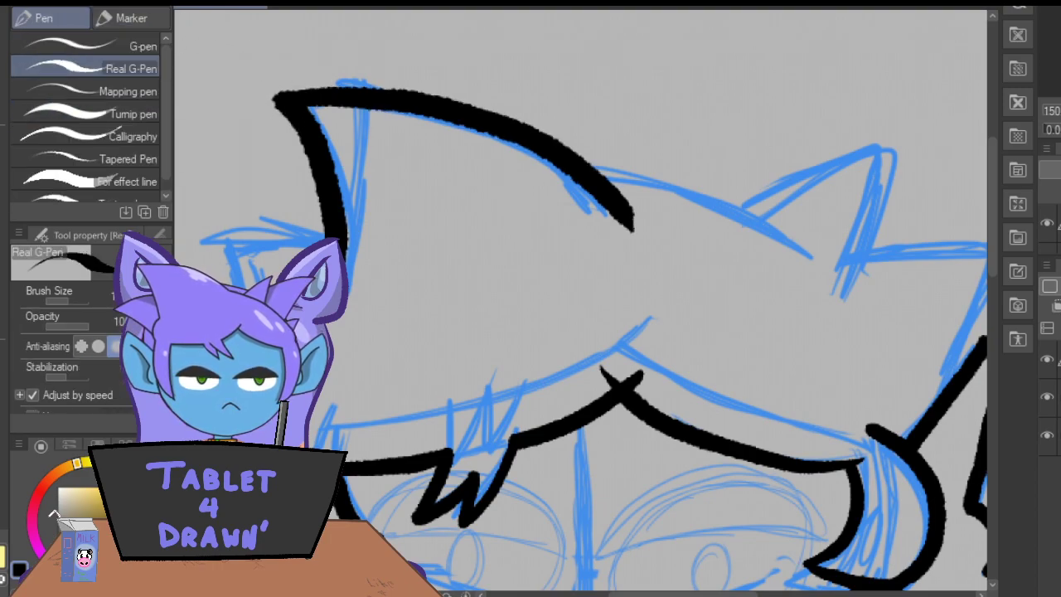
mouse_move(236, 284)
left_mouse_down()
mouse_move(207, 219)
mouse_move(213, 241)
mouse_move(353, 238)
left_mouse_up()
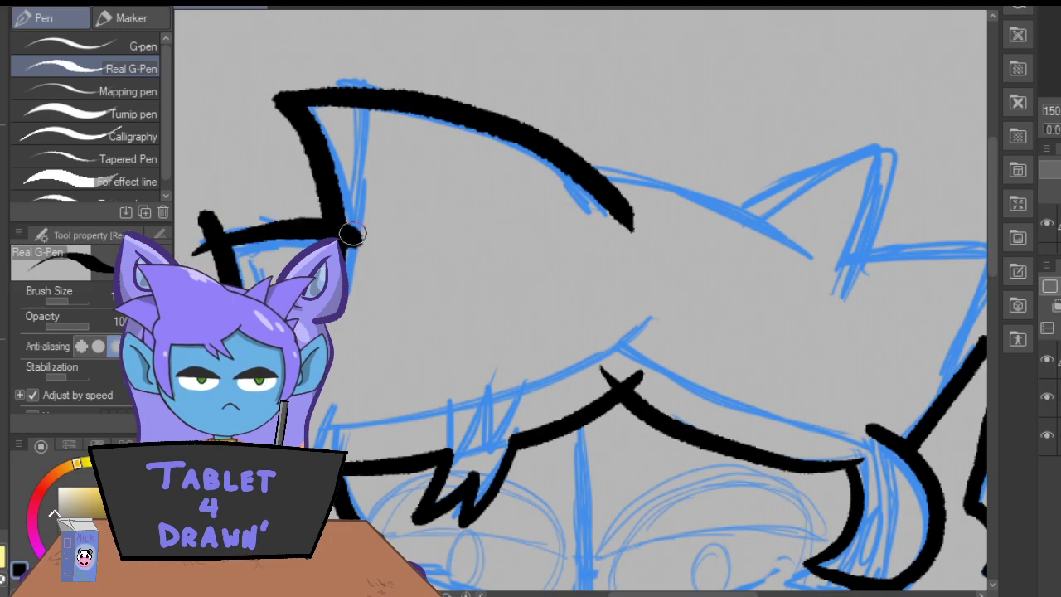
mouse_move(218, 241)
left_mouse_down()
mouse_move(199, 247)
mouse_move(283, 228)
left_mouse_up()
left_click(0, 334)
left_click(192, 242)
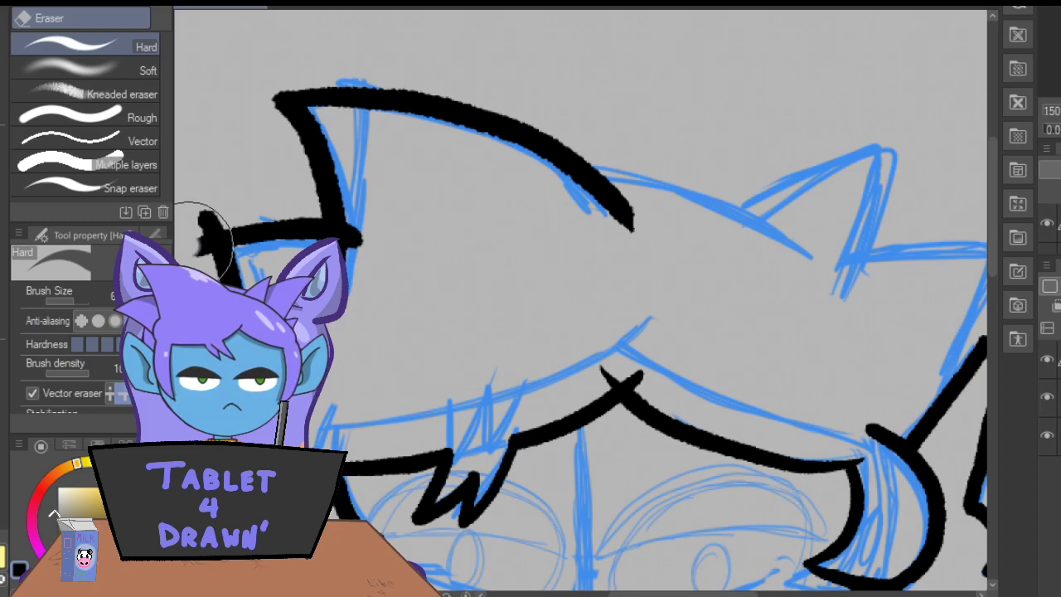
left_click(209, 214)
left_click(361, 240)
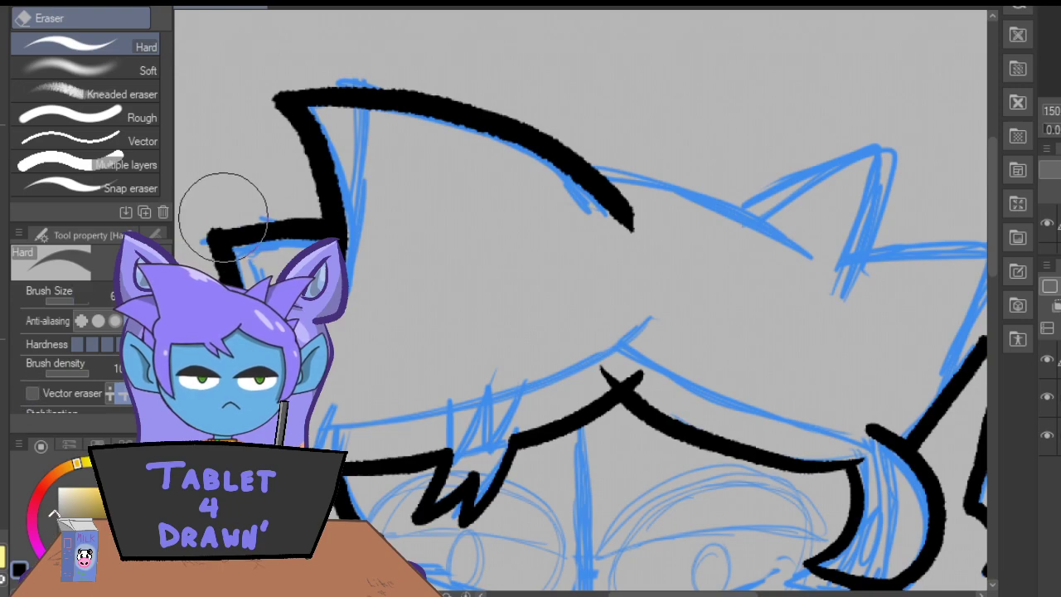
key("p")
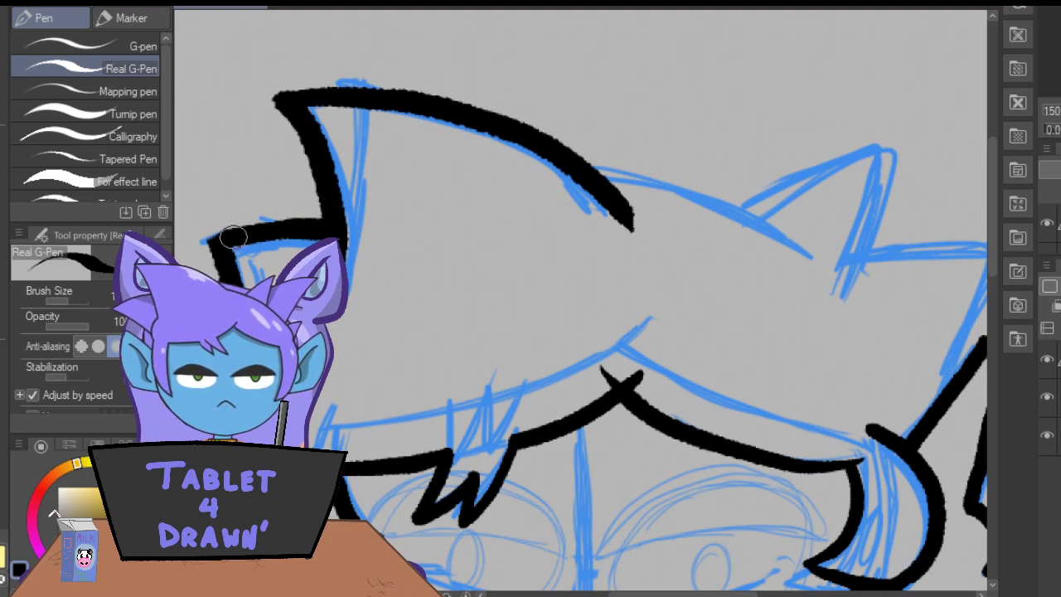
left_click_drag(216, 238, 208, 245)
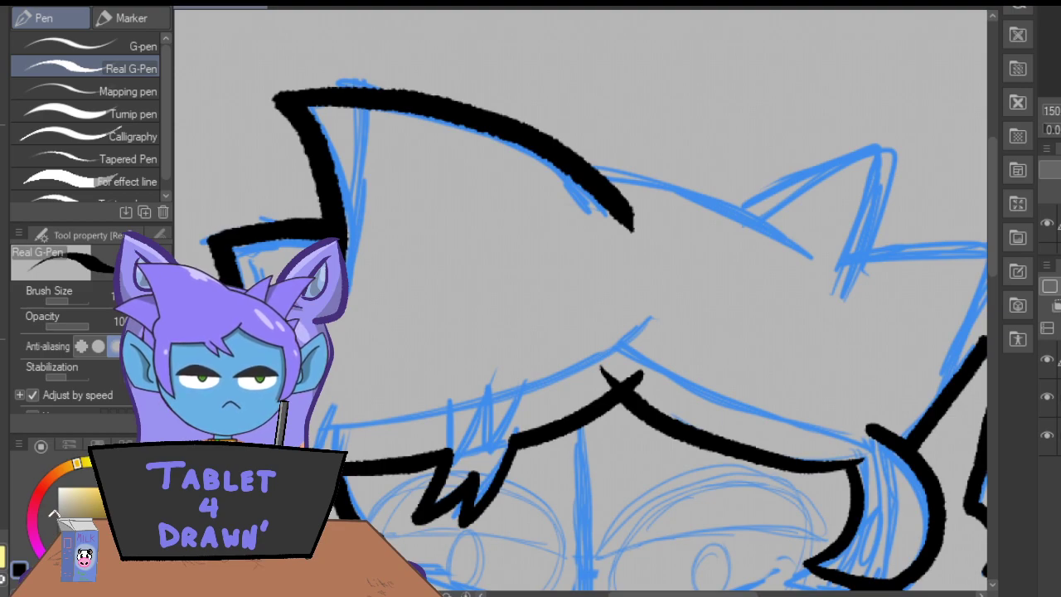
Ink the second crown curve from the tall spike's edge down toward the right-side hair, and erase the part overlapping the spike.
left_click_drag(477, 184, 875, 290)
key("ctrl+z")
mouse_move(455, 177)
left_mouse_down()
mouse_move(587, 173)
mouse_move(831, 306)
left_mouse_up()
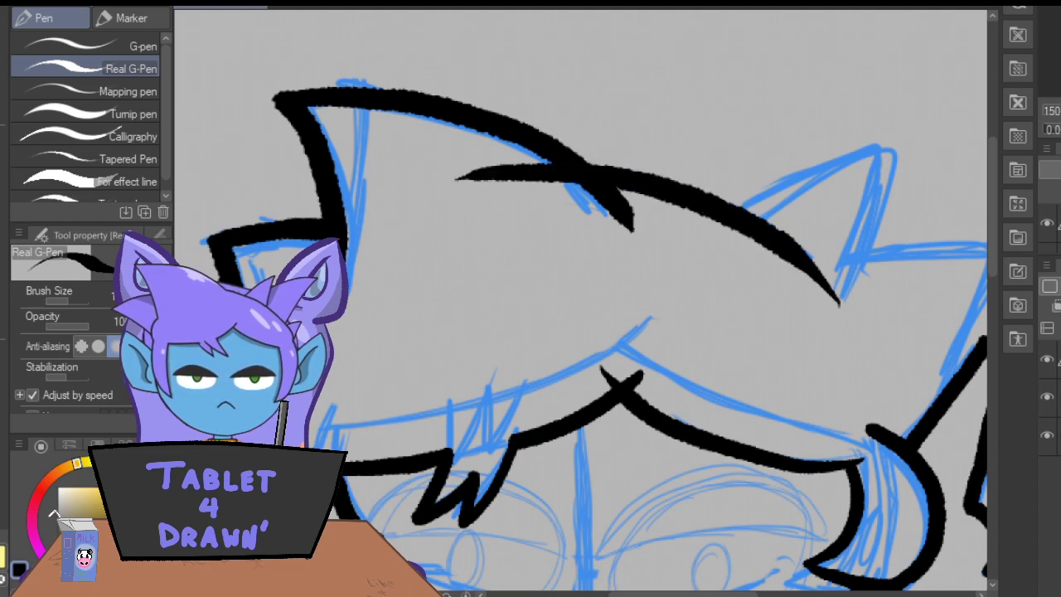
key("e")
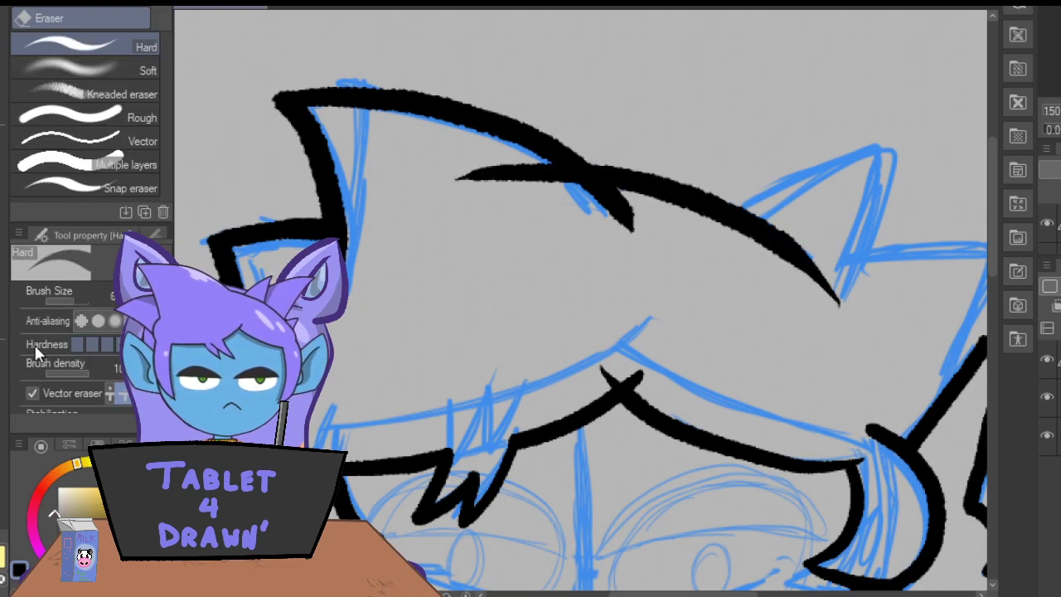
left_click(514, 174)
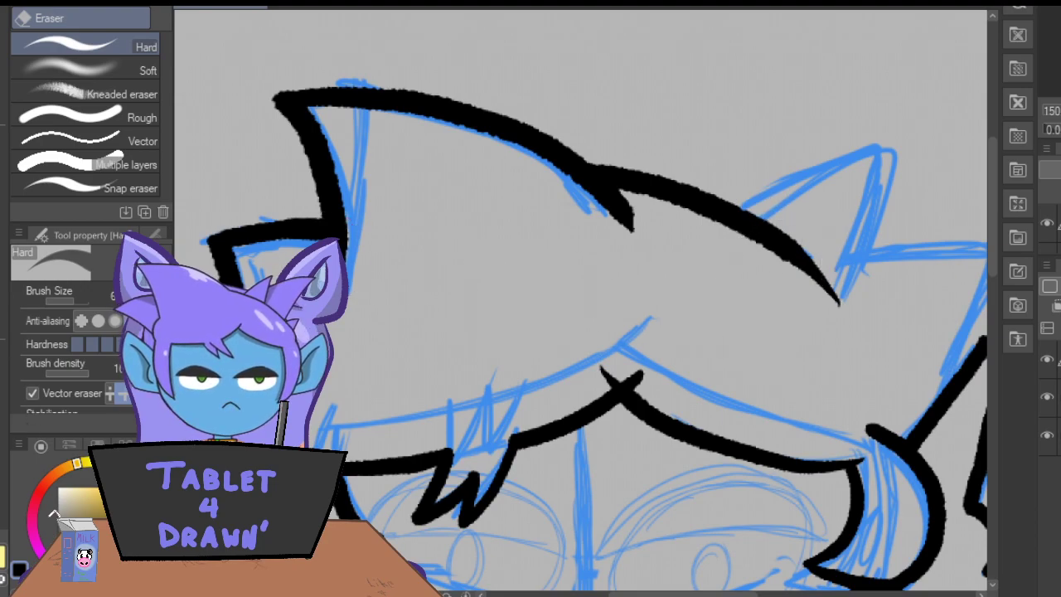
Ink the pointed hair spike rising from the right half of the crown and erase its overshoot below the crown curve.
left_click(3, 144)
left_click_drag(635, 594, 668, 594)
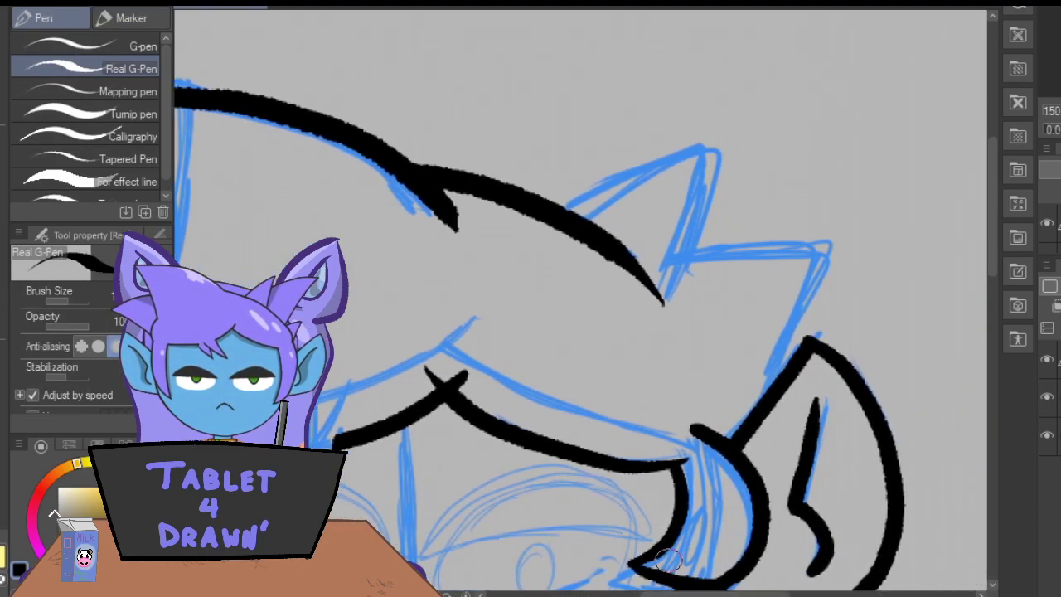
mouse_move(689, 312)
left_mouse_down()
mouse_move(704, 138)
mouse_move(502, 223)
left_mouse_up()
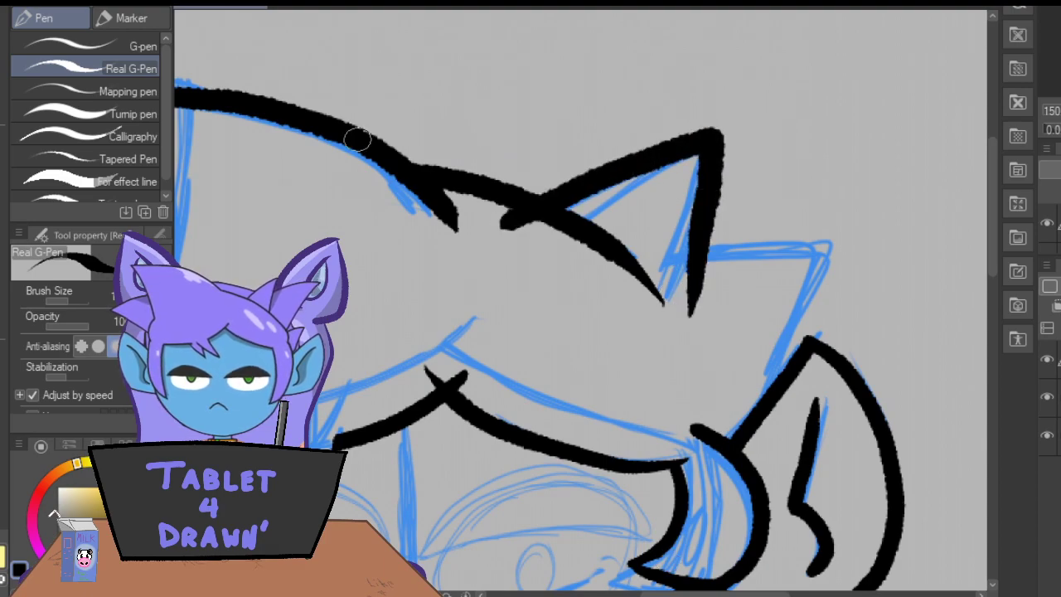
left_click_drag(709, 175, 687, 329)
left_click_drag(698, 248, 687, 330)
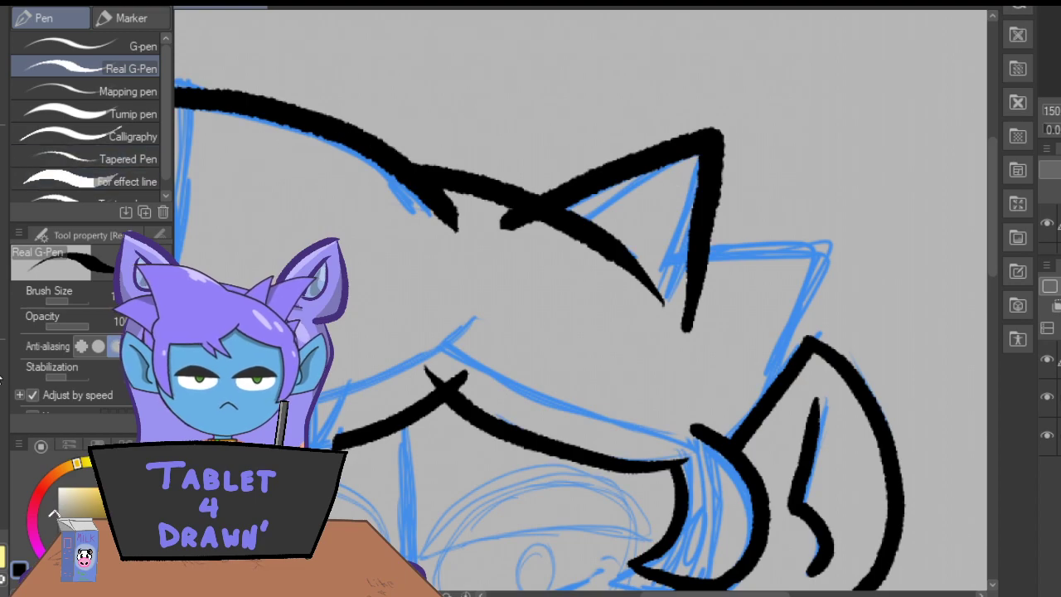
key("e")
left_click(520, 225)
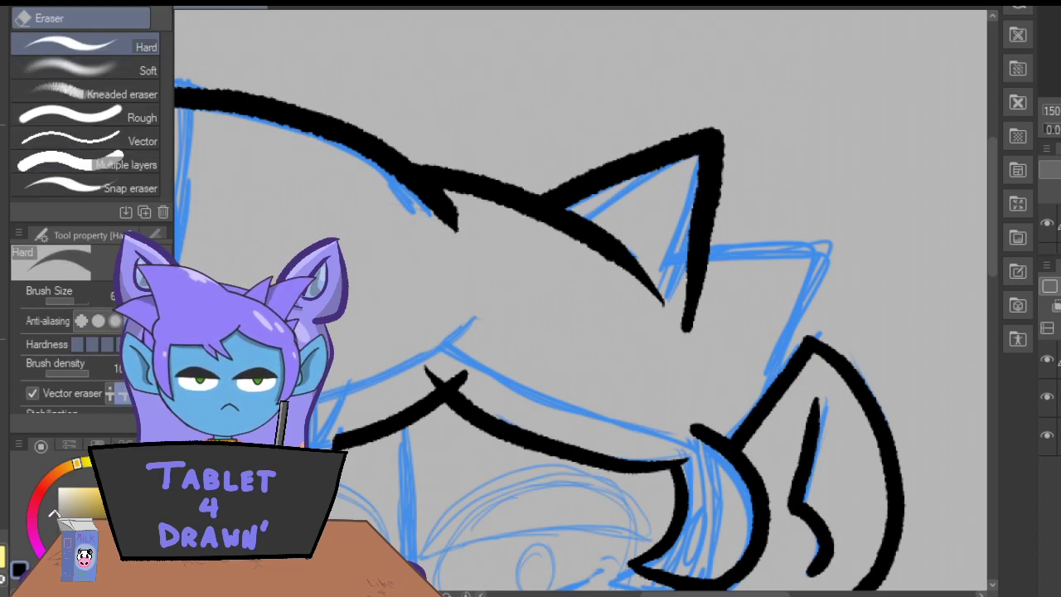
Ink the lower right-side hair tuft down to the ear and erase its overshoots past the spike and into the ear.
key("p")
mouse_move(770, 431)
left_mouse_down()
mouse_move(808, 283)
mouse_move(757, 229)
mouse_move(659, 240)
left_mouse_up()
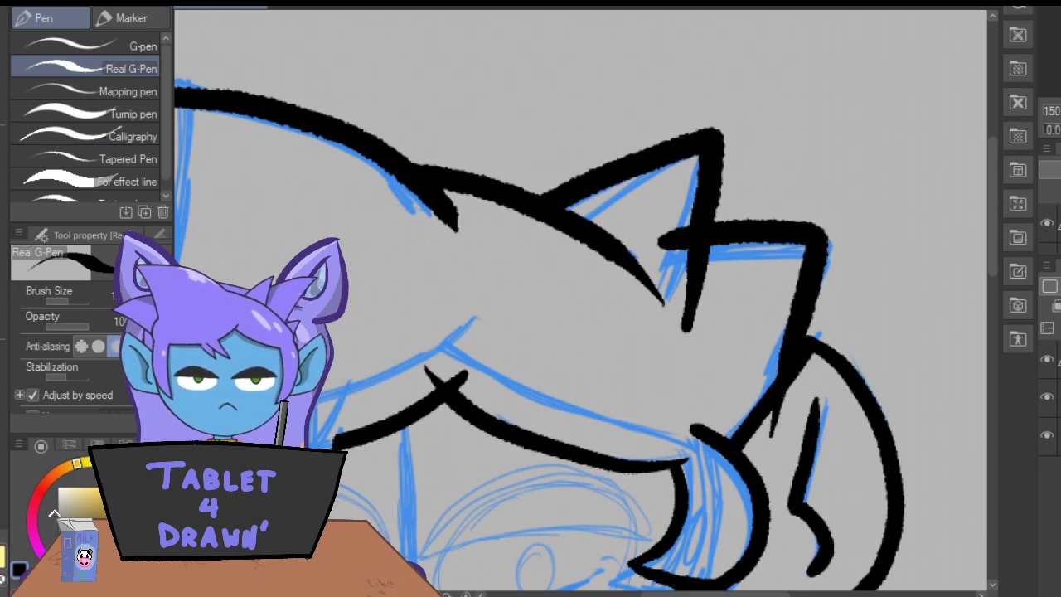
key("e")
left_click_drag(663, 239, 693, 241)
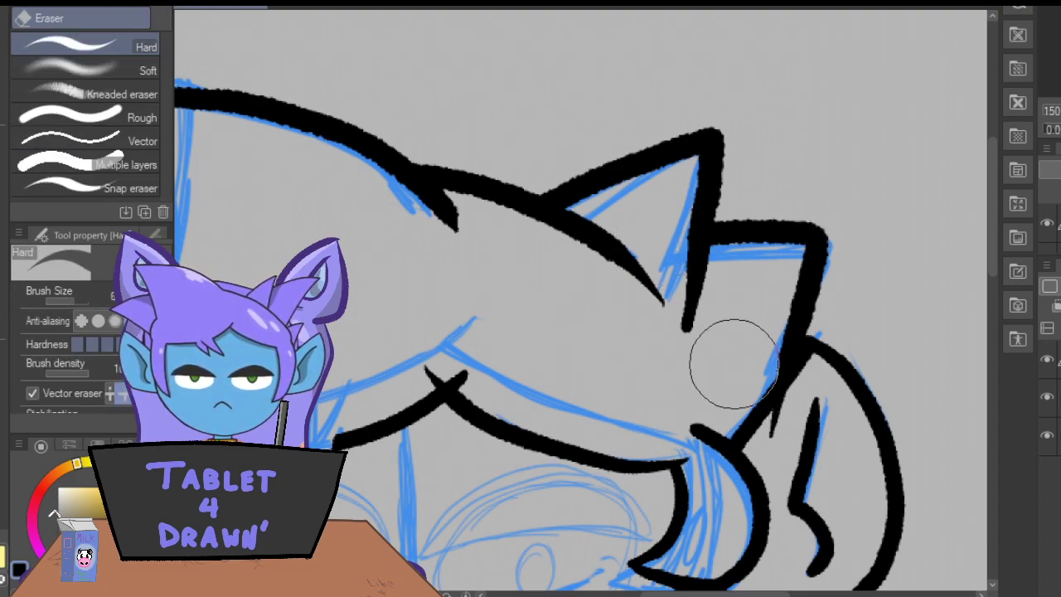
left_click_drag(763, 436, 776, 407)
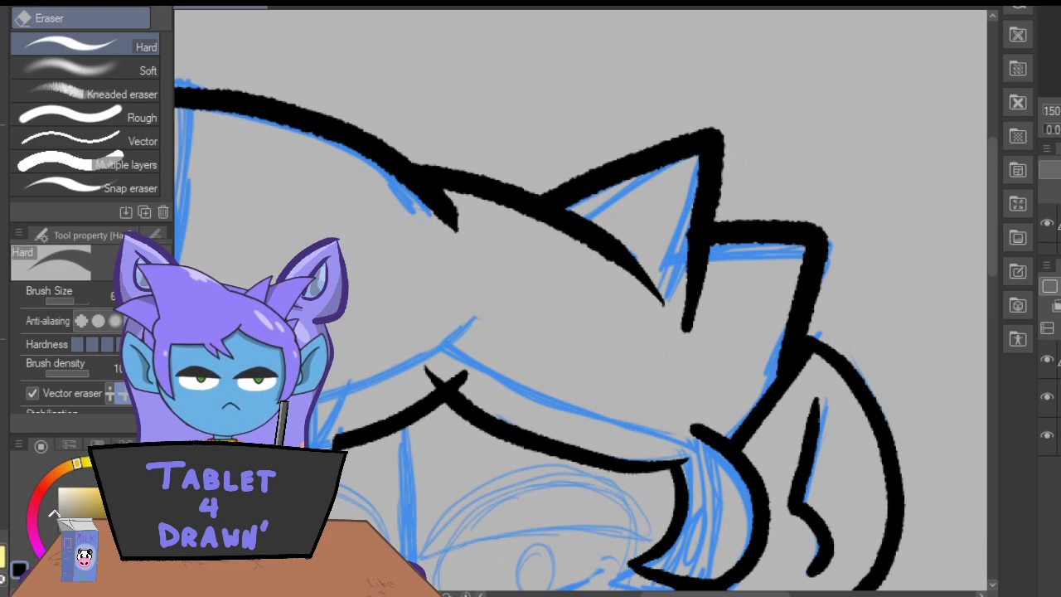
Check the inked hair and head outline as a whole and bring the sketched eyes into close view.
key("ctrl+minus")
key("ctrl+minus")
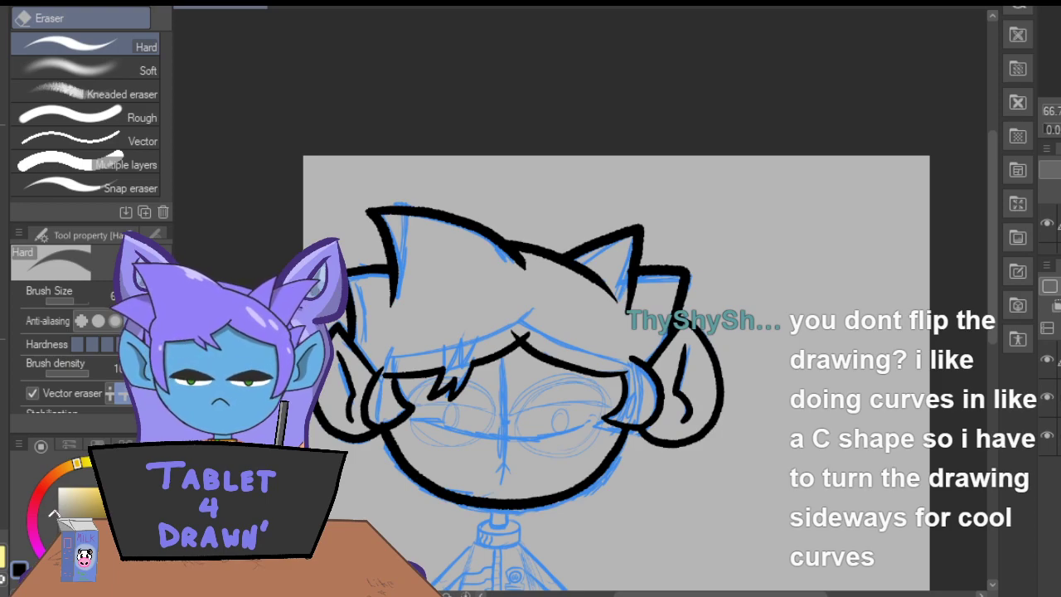
key("ctrl+plus")
key("ctrl+plus")
key("ctrl+plus")
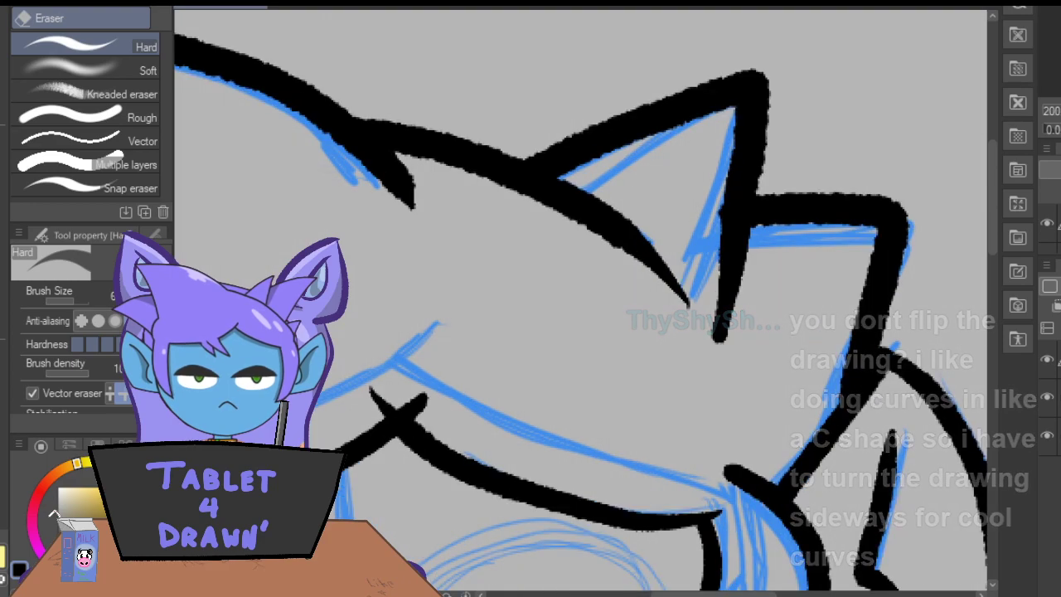
left_click_drag(993, 223, 997, 303)
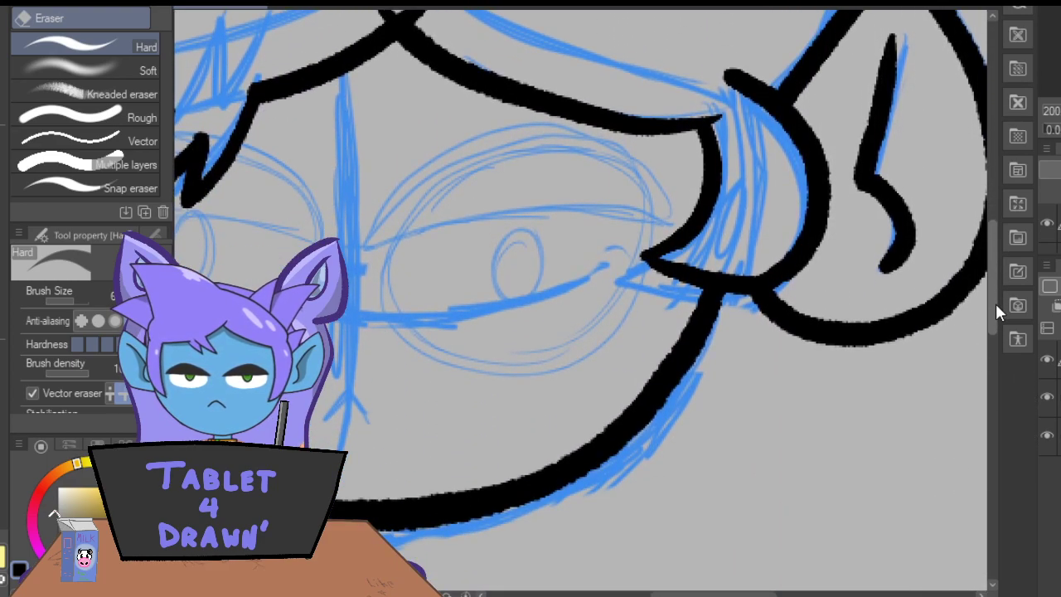
left_click_drag(687, 594, 664, 595)
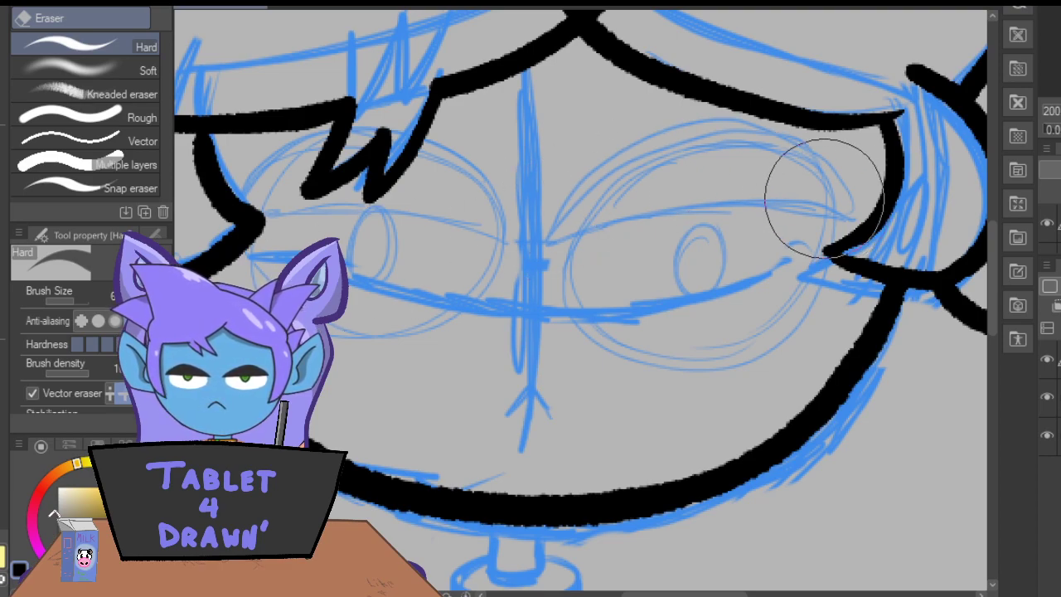
Ink the arched upper lids and lowered lid lines of both eyes over the blue sketch.
key("p")
mouse_move(848, 218)
left_mouse_down()
mouse_move(756, 204)
mouse_move(584, 236)
left_mouse_up()
mouse_move(834, 224)
left_mouse_down()
mouse_move(818, 178)
mouse_move(742, 138)
mouse_move(637, 172)
mouse_move(566, 245)
mouse_move(314, 190)
mouse_move(251, 203)
mouse_move(322, 131)
left_mouse_up()
mouse_move(405, 133)
left_mouse_down()
mouse_move(465, 166)
mouse_move(513, 247)
mouse_move(495, 197)
mouse_move(443, 142)
mouse_move(415, 129)
left_mouse_up()
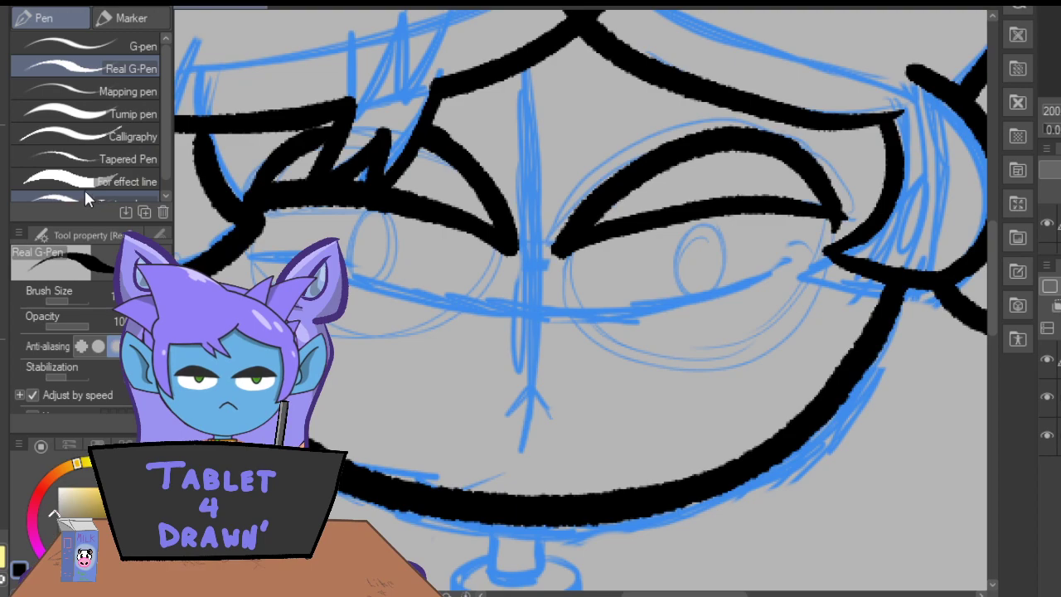
mouse_move(573, 243)
left_mouse_down()
mouse_move(565, 296)
mouse_move(601, 346)
mouse_move(680, 366)
mouse_move(770, 338)
mouse_move(813, 230)
left_mouse_up()
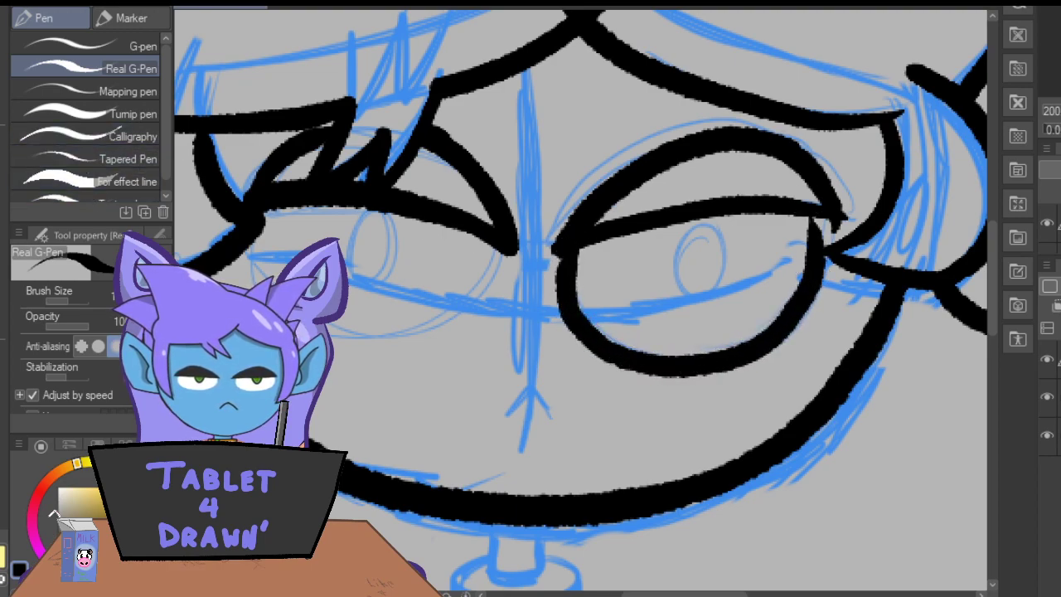
key("ctrl+z")
mouse_move(579, 241)
left_mouse_down()
mouse_move(592, 331)
mouse_move(708, 362)
mouse_move(795, 294)
mouse_move(829, 217)
left_mouse_up()
key("ctrl+z")
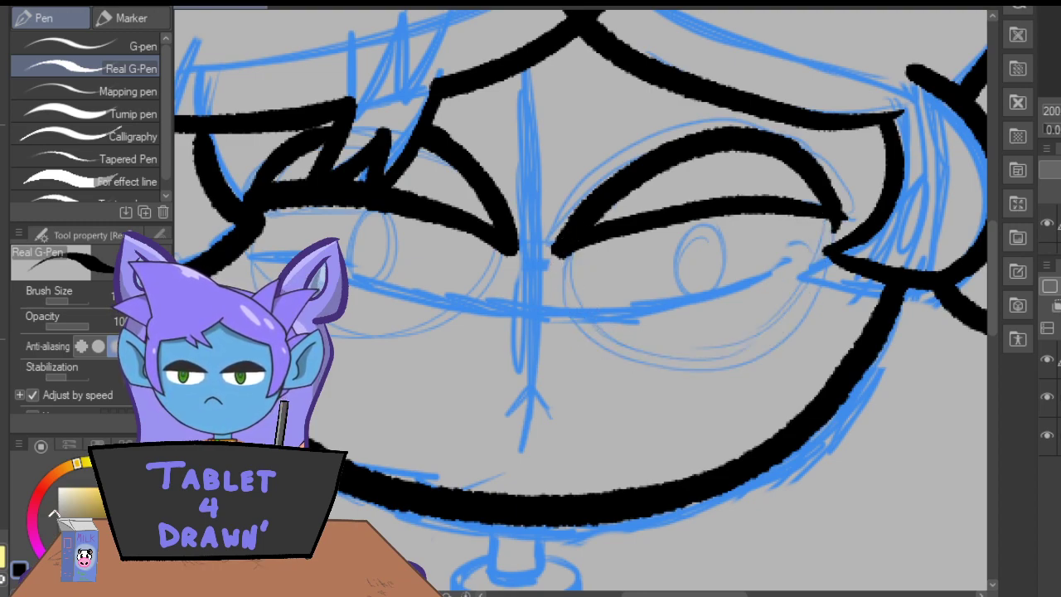
Erase the overshoot at the outer corner of the right-side eyelid.
key("e")
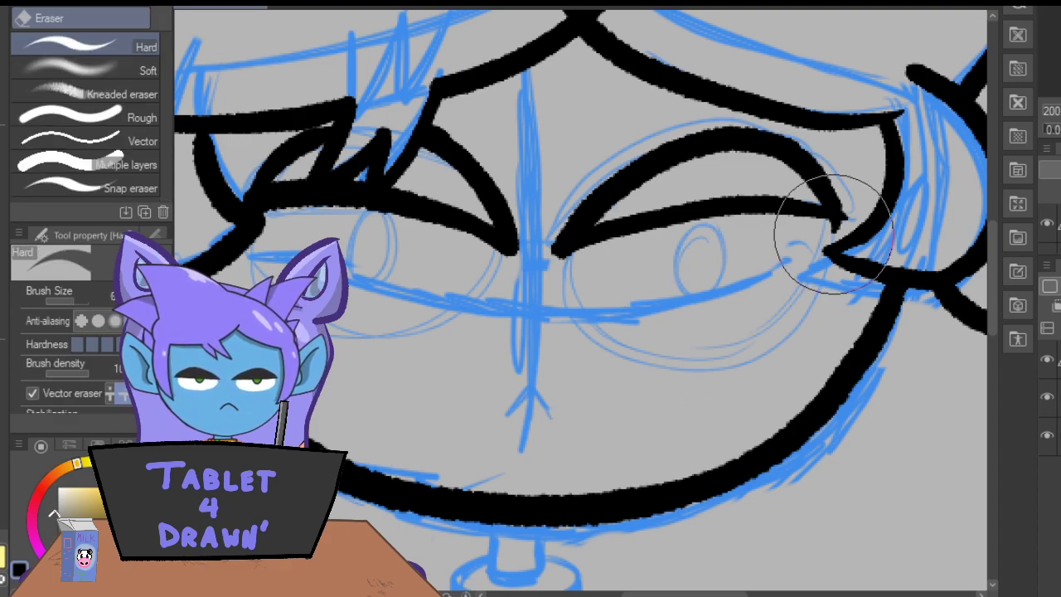
left_click(811, 219)
key("ctrl+z")
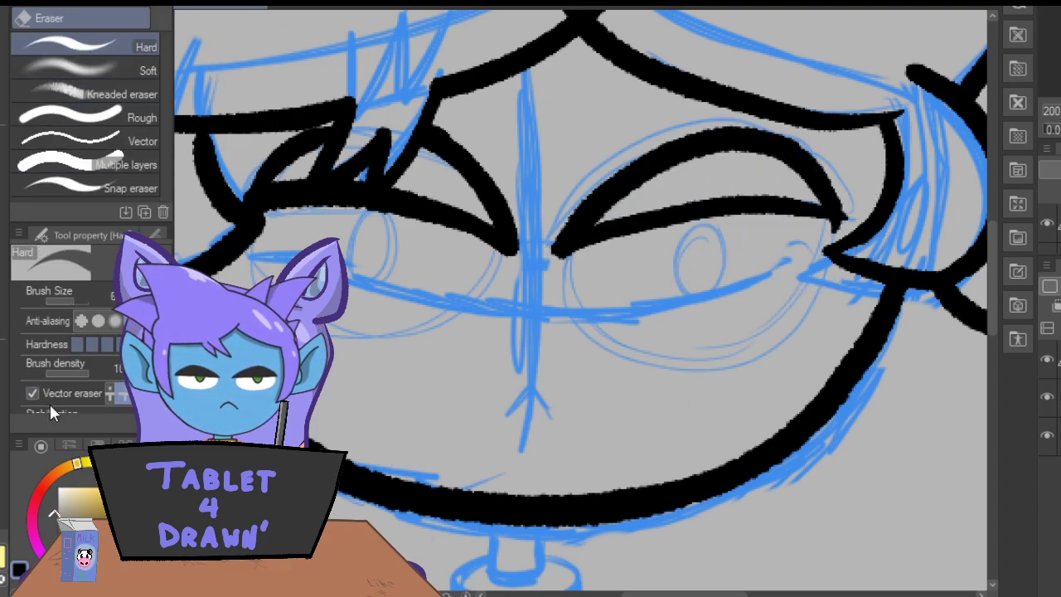
left_click(28, 391)
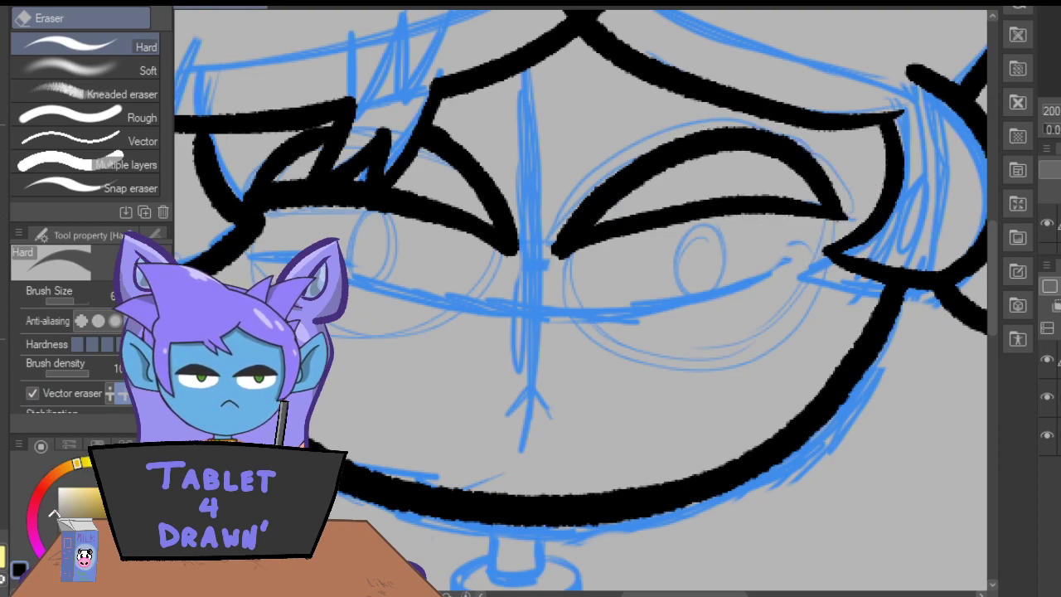
Ink the rounded lower outlines of both eyes, joining them to the lowered lid lines.
key("p")
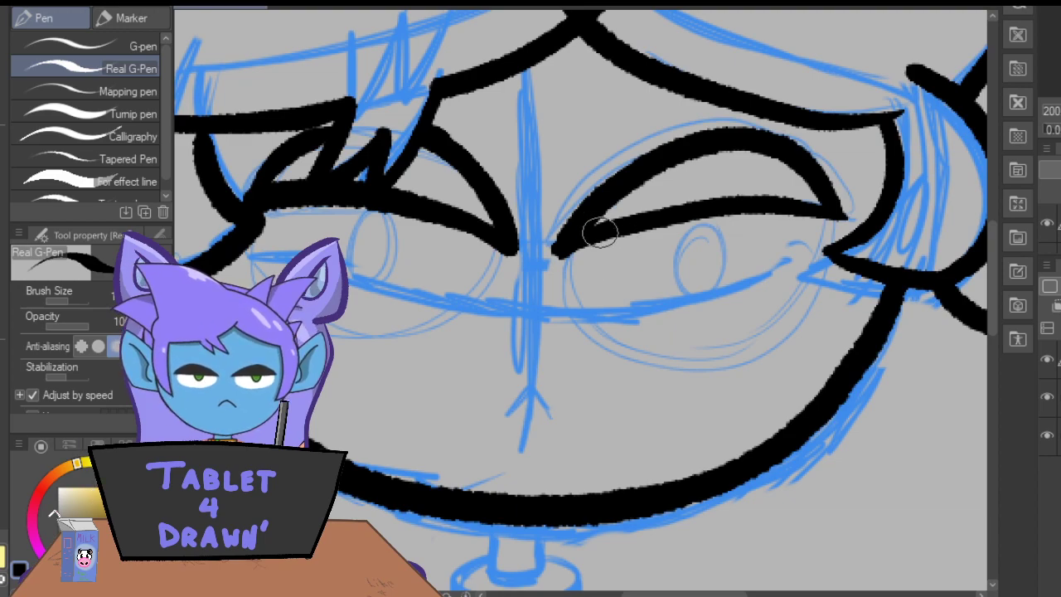
mouse_move(562, 249)
left_mouse_down()
mouse_move(562, 295)
mouse_move(587, 340)
mouse_move(650, 373)
mouse_move(736, 361)
mouse_move(816, 272)
mouse_move(808, 196)
mouse_move(796, 317)
mouse_move(671, 360)
mouse_move(580, 222)
left_mouse_up()
key("ctrl+z")
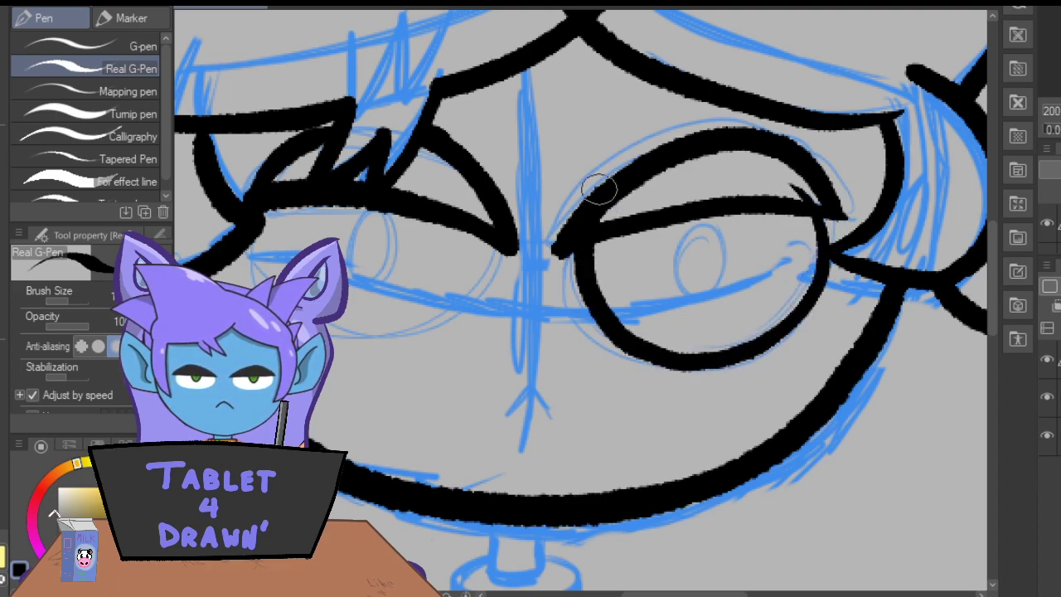
mouse_move(492, 237)
left_mouse_down()
mouse_move(450, 324)
mouse_move(333, 325)
left_mouse_up()
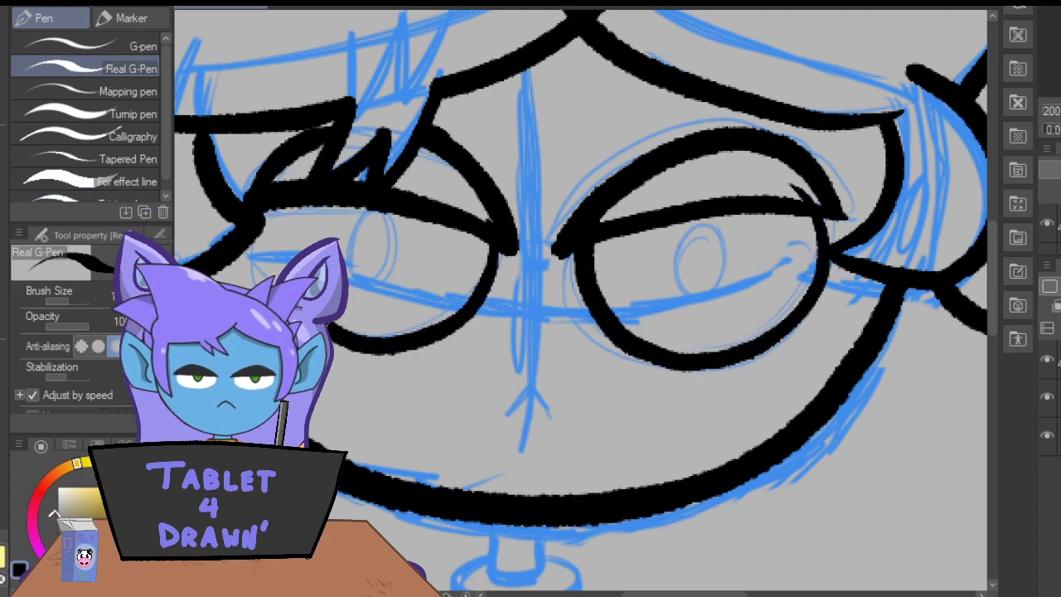
Ink a small oval pupil in each eye and the small inverted-V mark centered below the eyes.
mouse_move(710, 237)
left_mouse_down()
mouse_move(689, 285)
mouse_move(718, 253)
left_mouse_up()
mouse_move(400, 242)
left_mouse_down()
mouse_move(367, 237)
mouse_move(398, 237)
mouse_move(407, 252)
left_mouse_up()
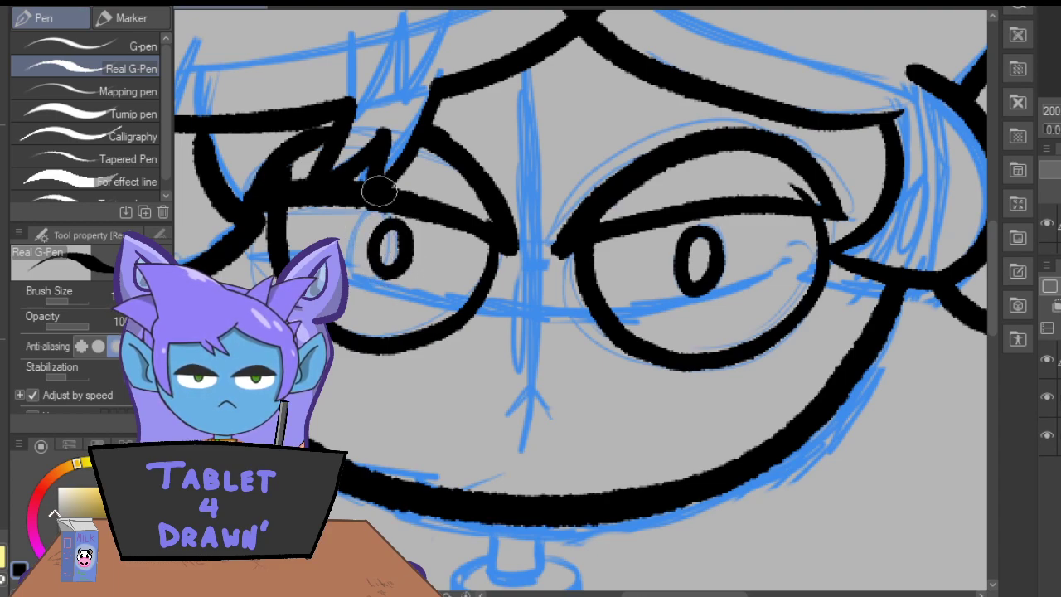
mouse_move(544, 405)
left_mouse_down()
mouse_move(529, 376)
mouse_move(542, 399)
mouse_move(502, 408)
left_mouse_up()
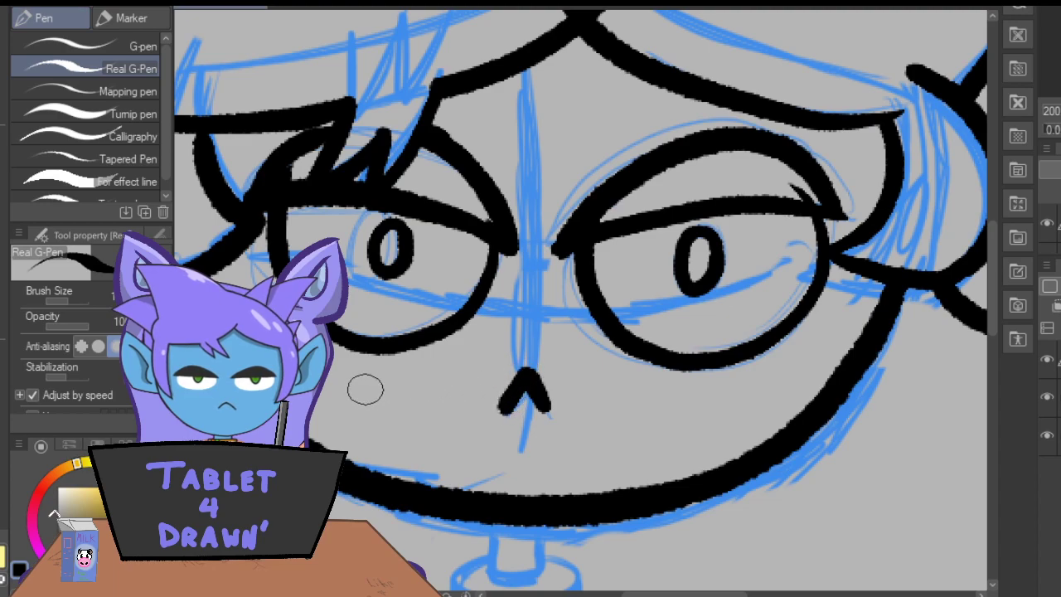
Lasso the whole inked head, nudge it slightly downward with a transform, and clear the selection.
key("ctrl+minus")
key("ctrl+minus")
key("ctrl+minus")
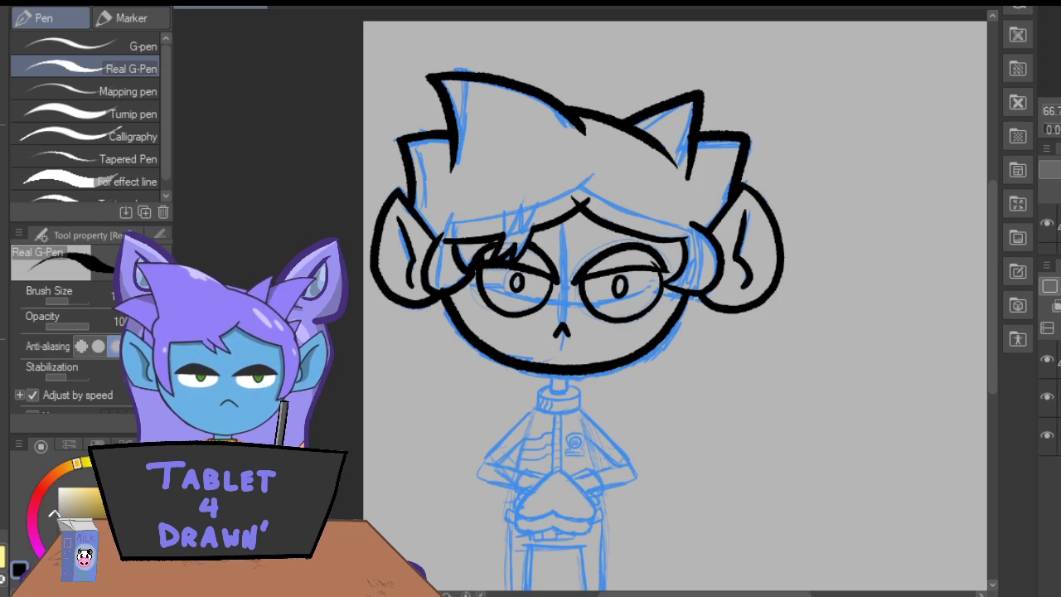
left_click_drag(630, 594, 635, 594)
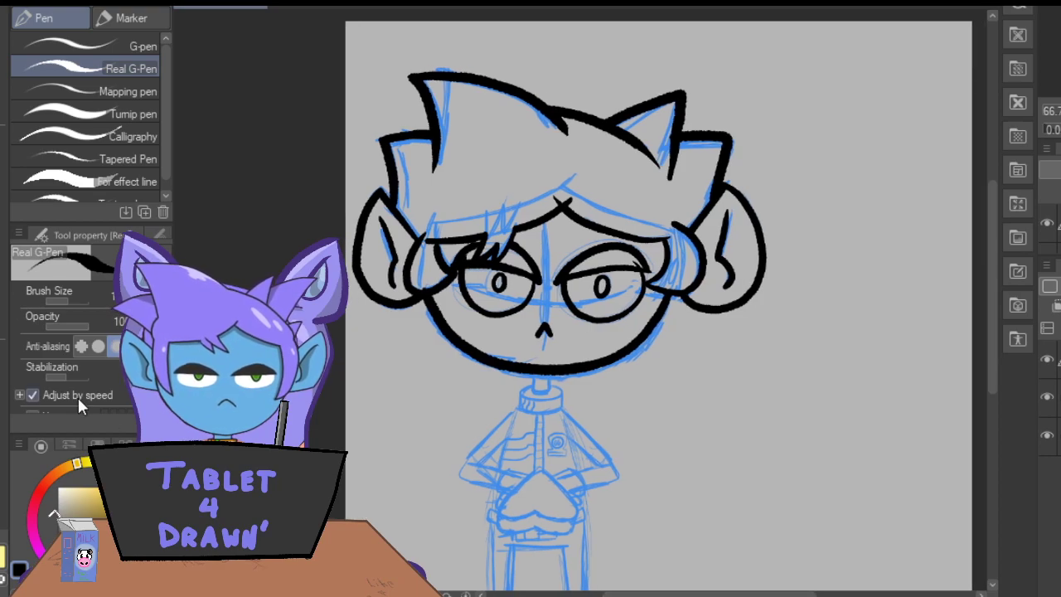
left_click(1, 131)
mouse_move(786, 369)
left_mouse_down()
mouse_move(818, 298)
mouse_move(760, 102)
mouse_move(523, 37)
mouse_move(332, 67)
mouse_move(306, 244)
mouse_move(363, 420)
mouse_move(743, 406)
mouse_move(792, 361)
left_mouse_up()
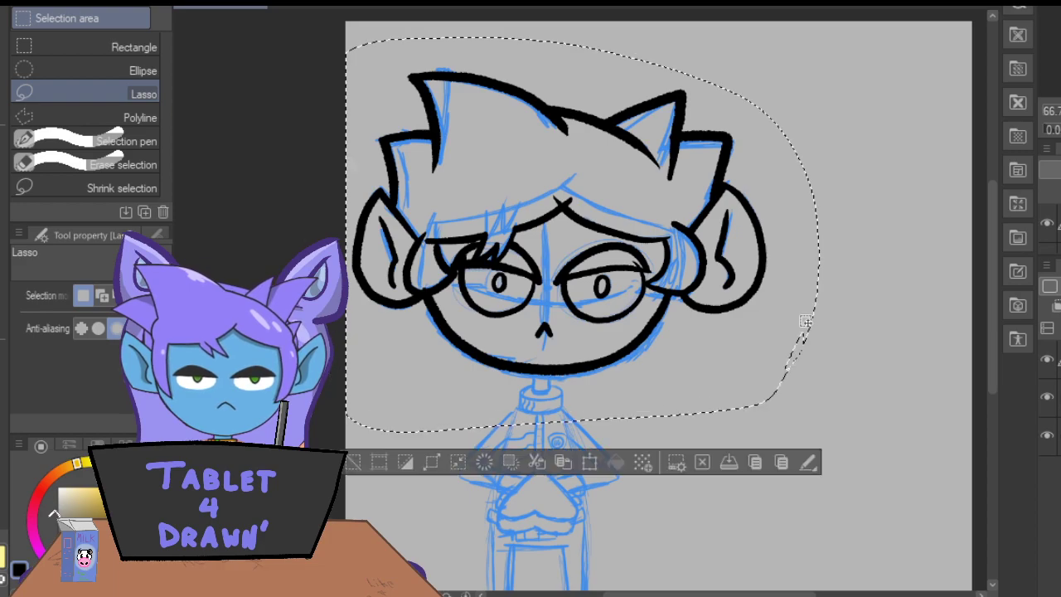
left_click(584, 463)
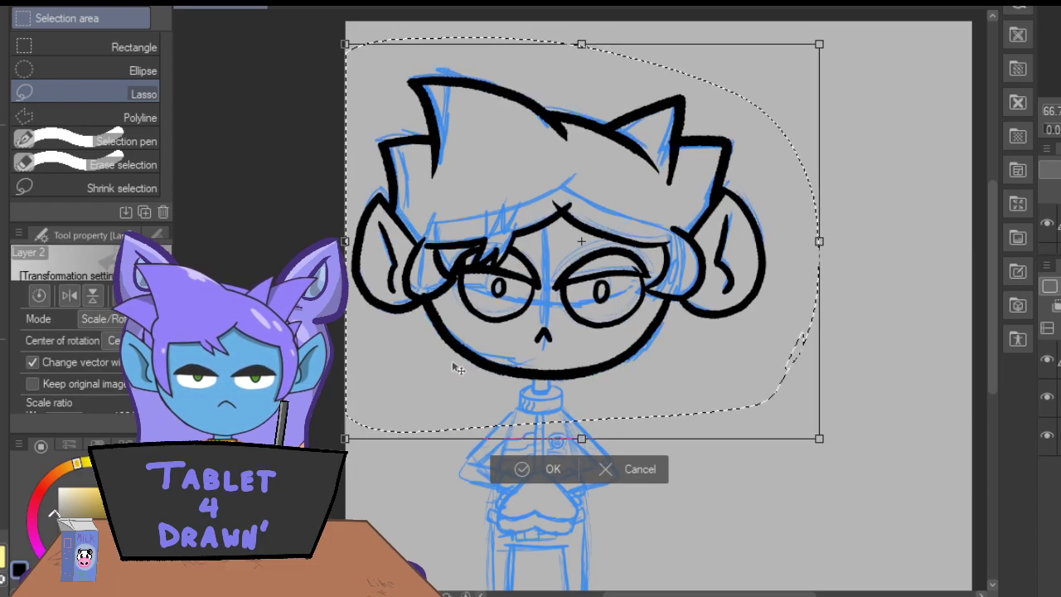
left_click_drag(452, 363, 454, 360)
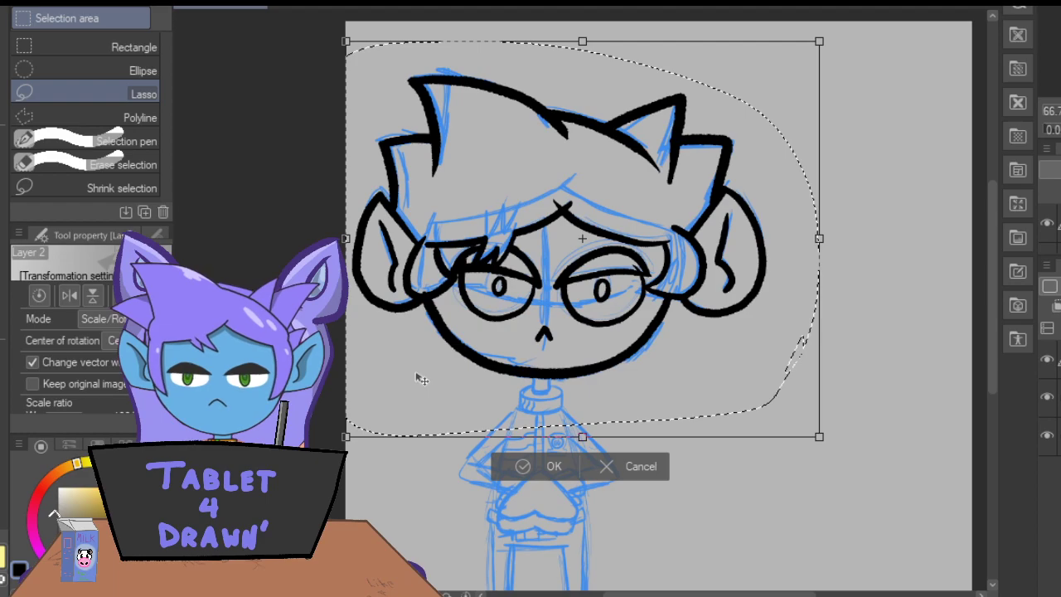
left_click(524, 466)
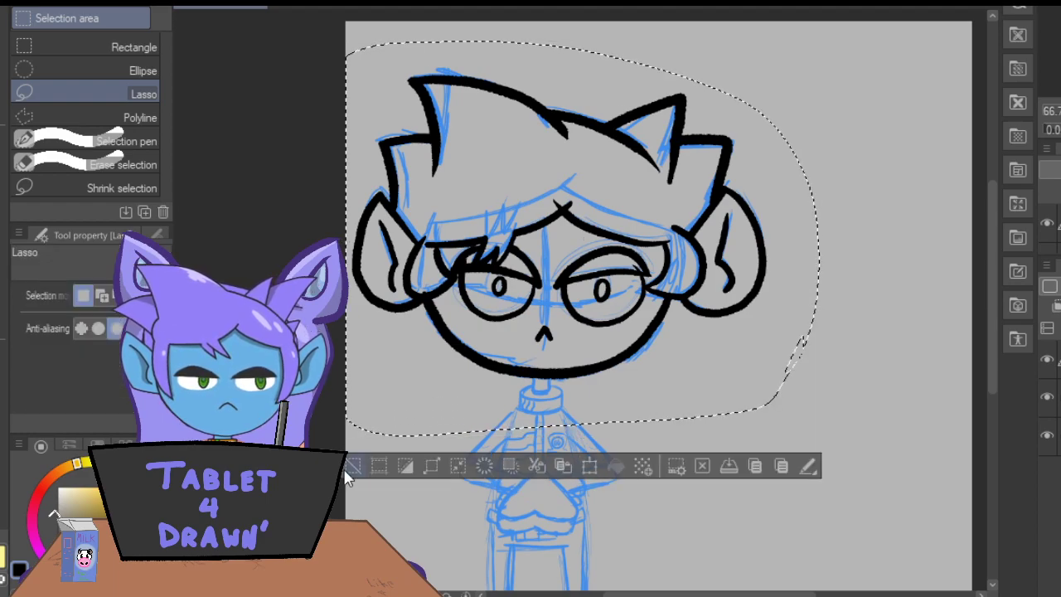
left_click(353, 469)
Ink the short narrow neck below the chin with two side lines and a curved base.
key("p")
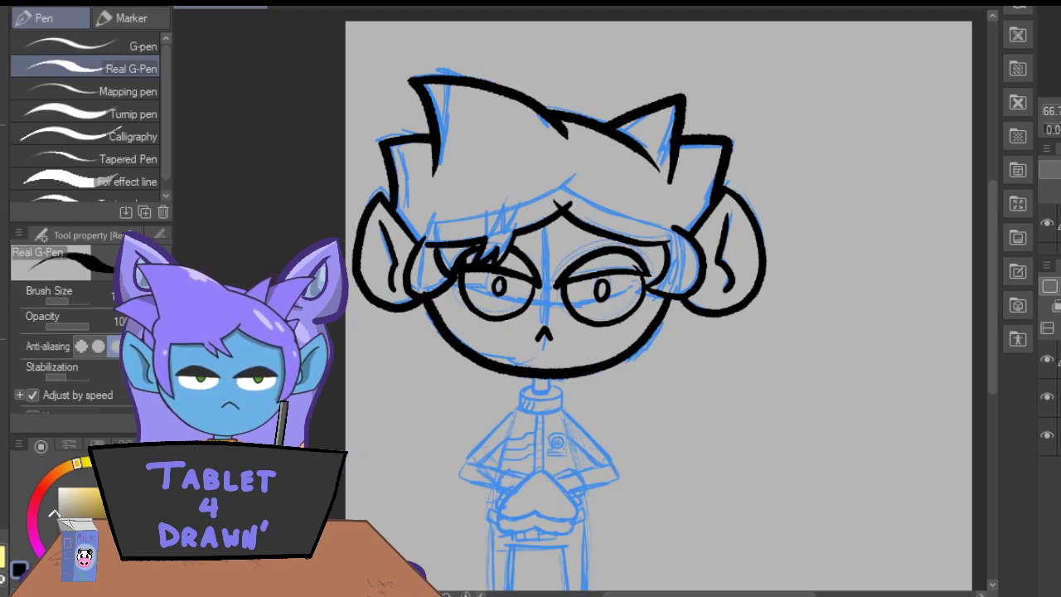
key("ctrl+plus")
key("ctrl+plus")
scroll(989, 299, "down", 3)
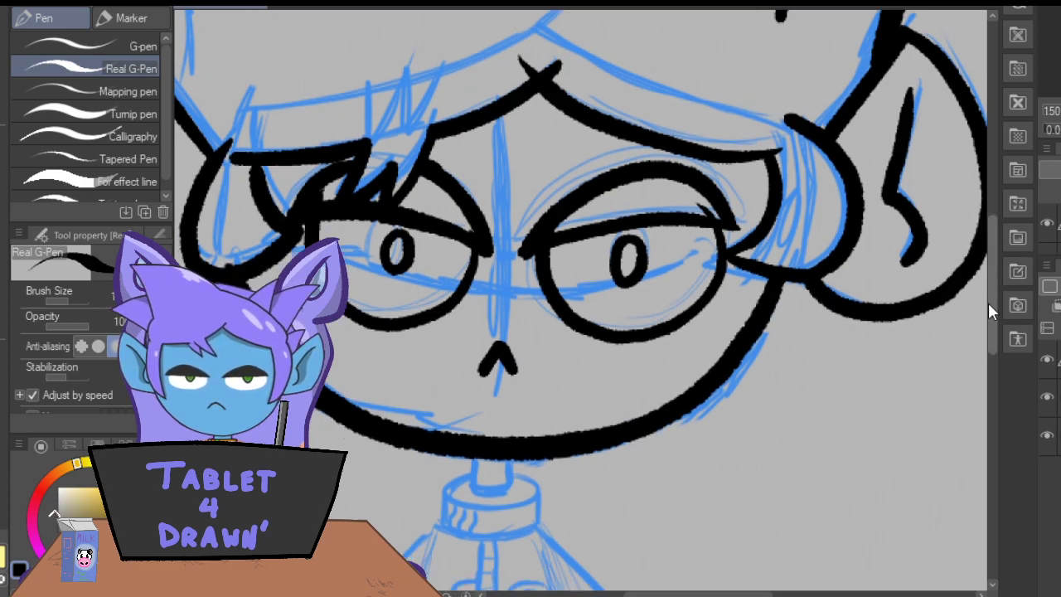
scroll(603, 410, "left", 5)
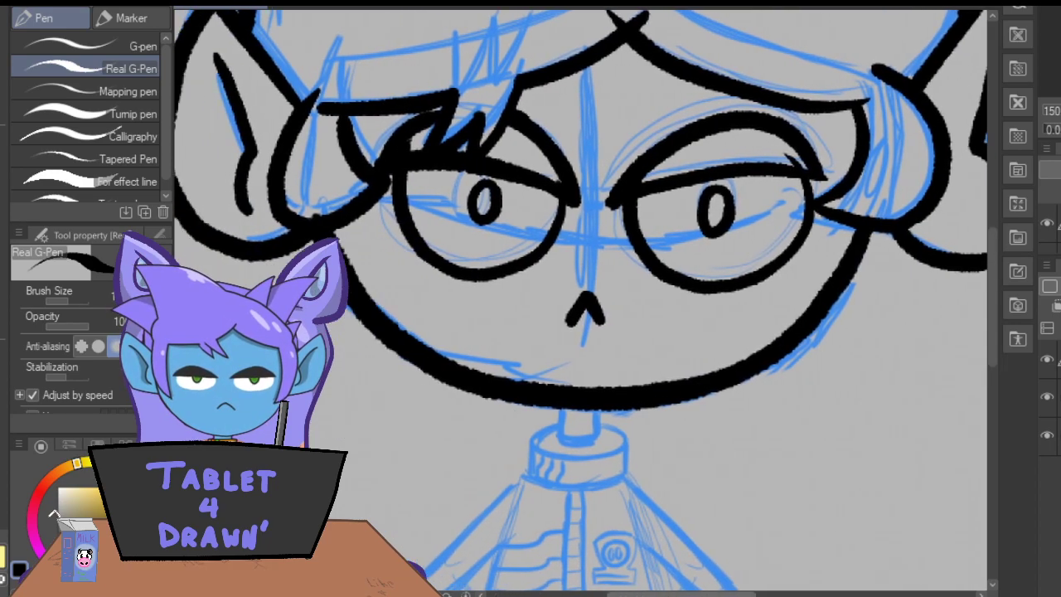
left_click_drag(614, 406, 616, 443)
mouse_move(583, 406)
left_mouse_down()
mouse_move(583, 438)
mouse_move(583, 419)
mouse_move(595, 446)
mouse_move(616, 430)
left_mouse_up()
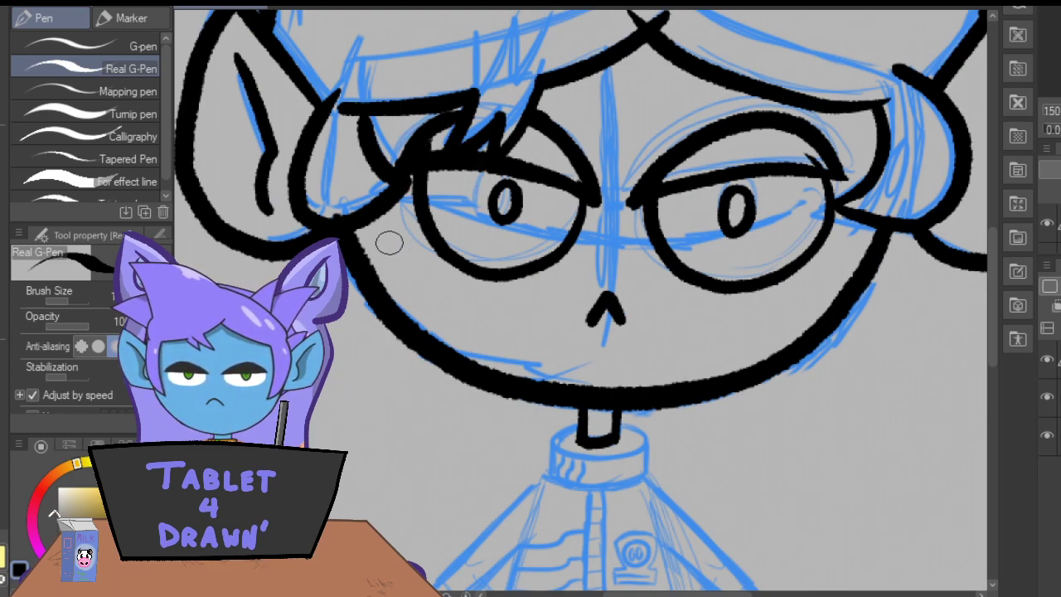
Ink the oval top rim of the collar around the neck and erase the part crossing the neck.
mouse_move(622, 423)
left_mouse_down()
mouse_move(641, 452)
mouse_move(610, 464)
mouse_move(572, 457)
mouse_move(574, 420)
left_mouse_up()
key("ctrl+z")
mouse_move(641, 429)
left_mouse_down()
mouse_move(572, 425)
mouse_move(567, 459)
mouse_move(642, 429)
left_mouse_up()
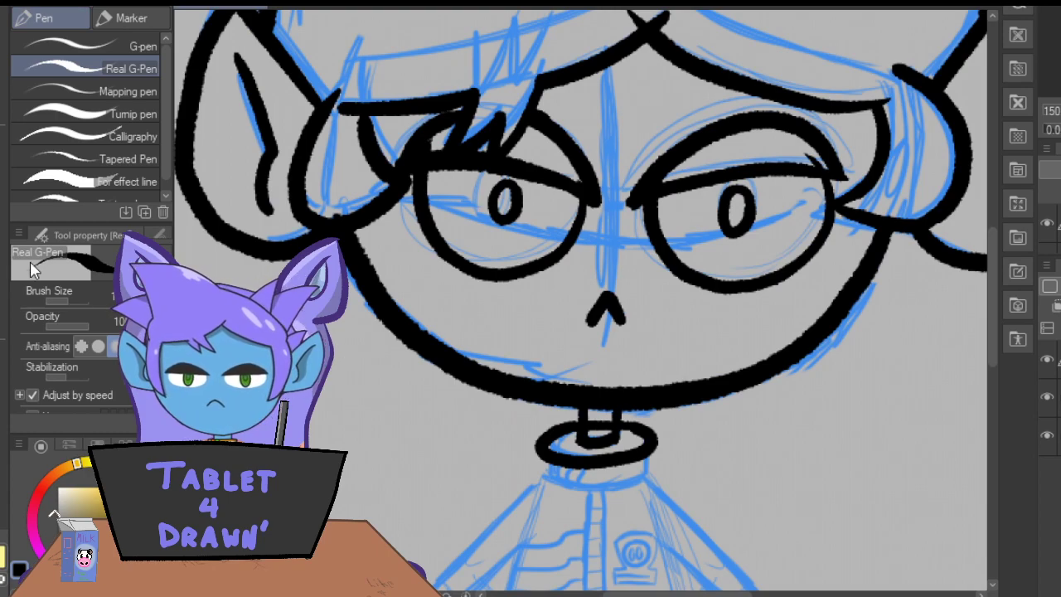
key("e")
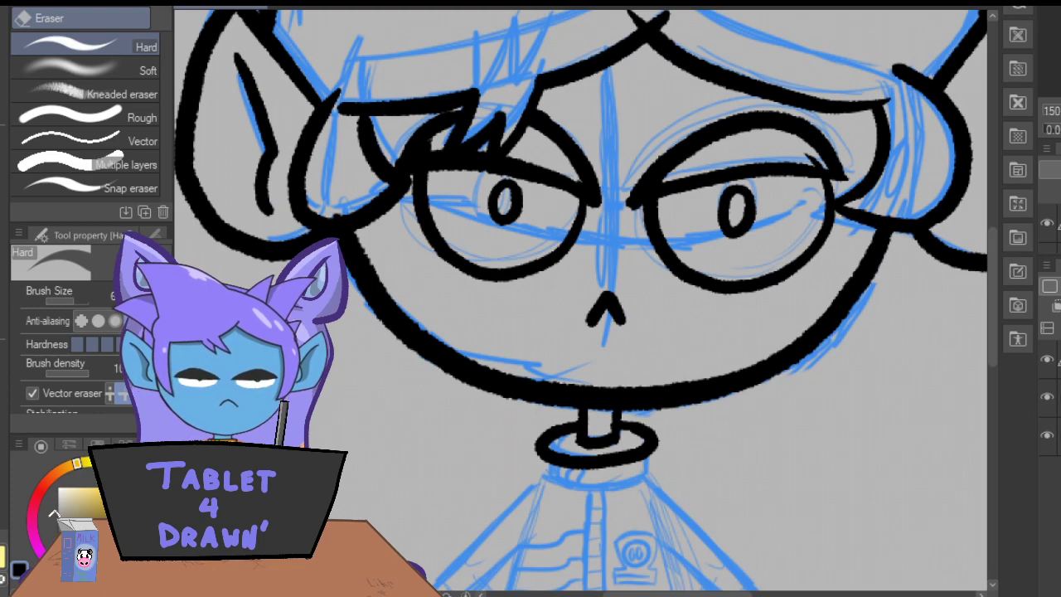
Ink the two short vertical sides of the collar down from its oval rim.
key("p")
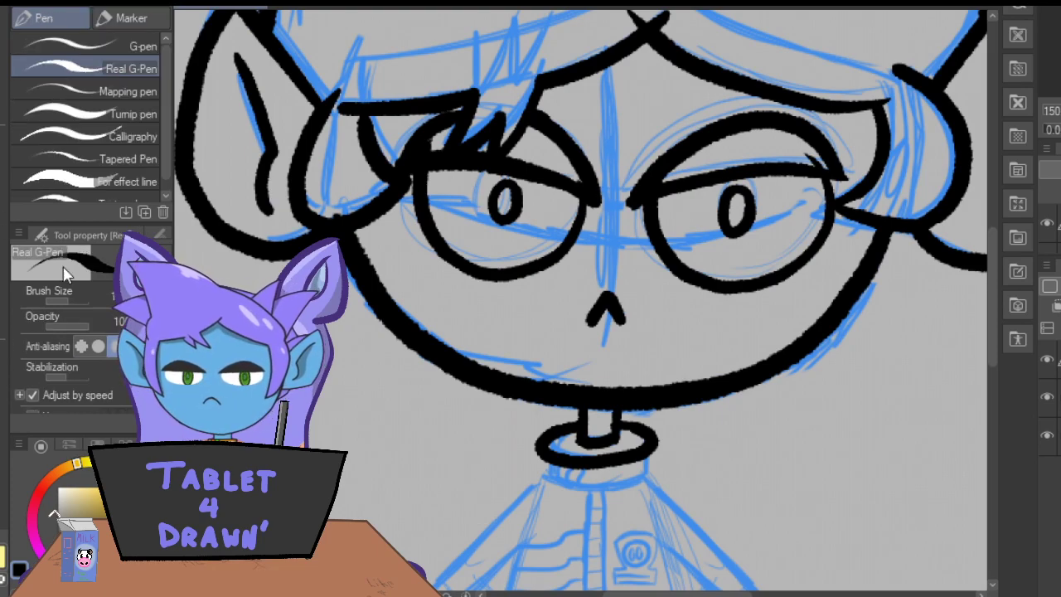
left_click_drag(652, 446, 648, 479)
left_click_drag(539, 450, 536, 479)
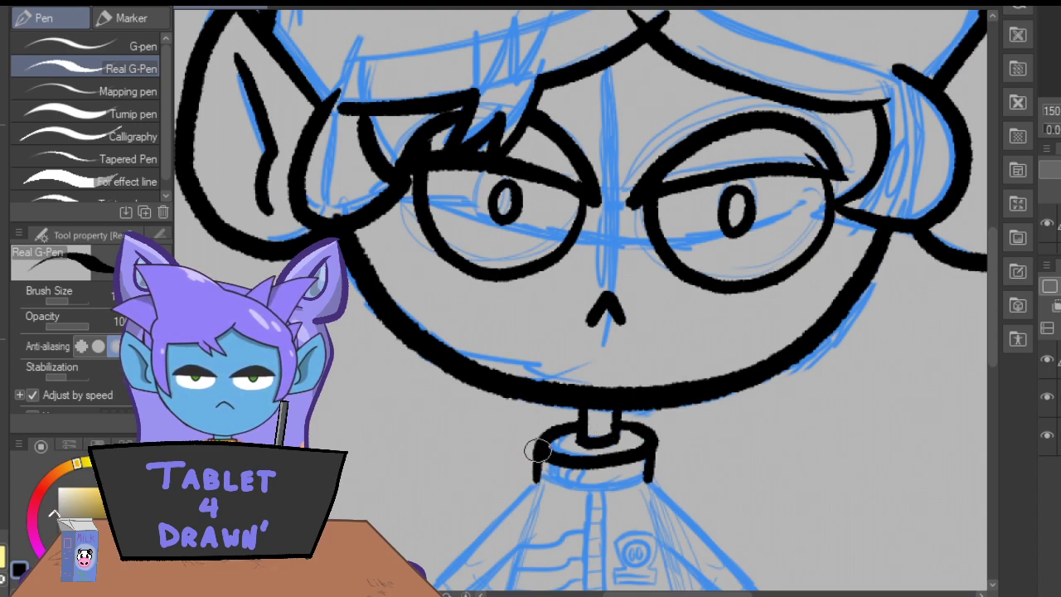
mouse_move(650, 478)
left_mouse_down()
mouse_move(615, 499)
mouse_move(552, 494)
mouse_move(537, 477)
left_mouse_up()
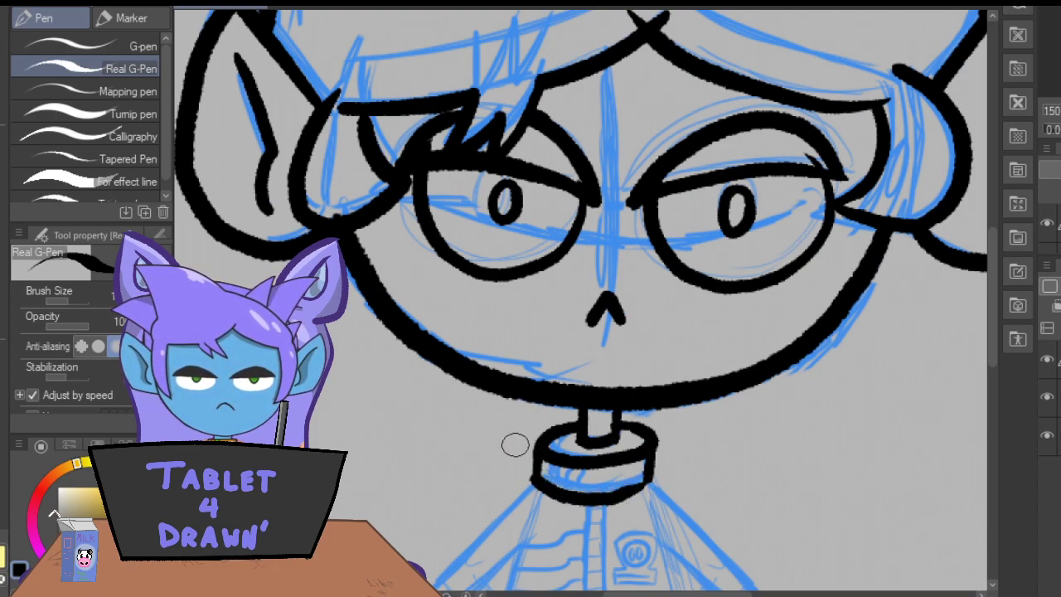
key("ctrl+z")
key("ctrl+plus")
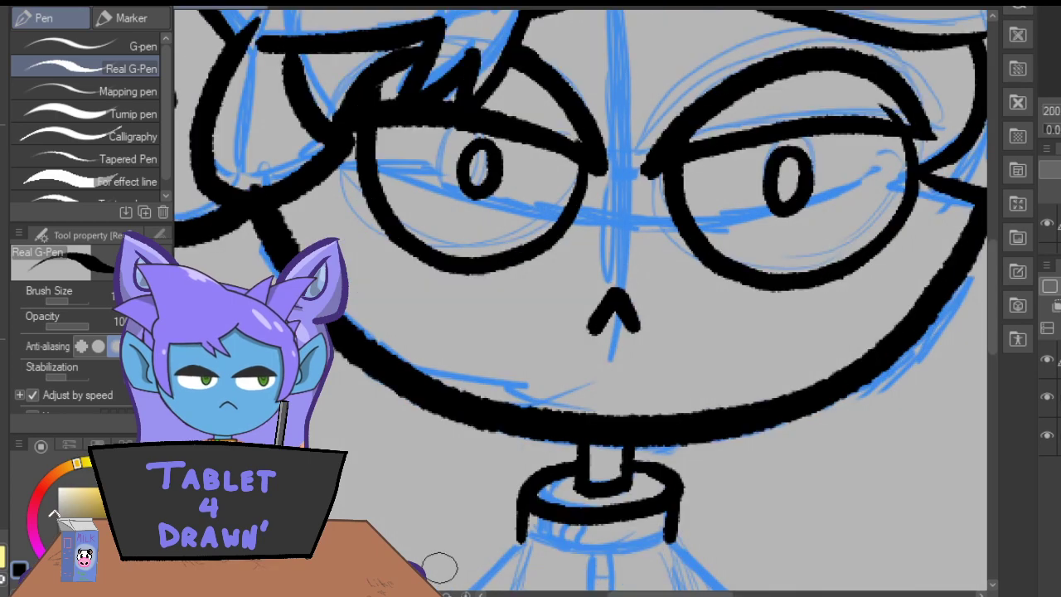
left_click_drag(990, 297, 987, 322)
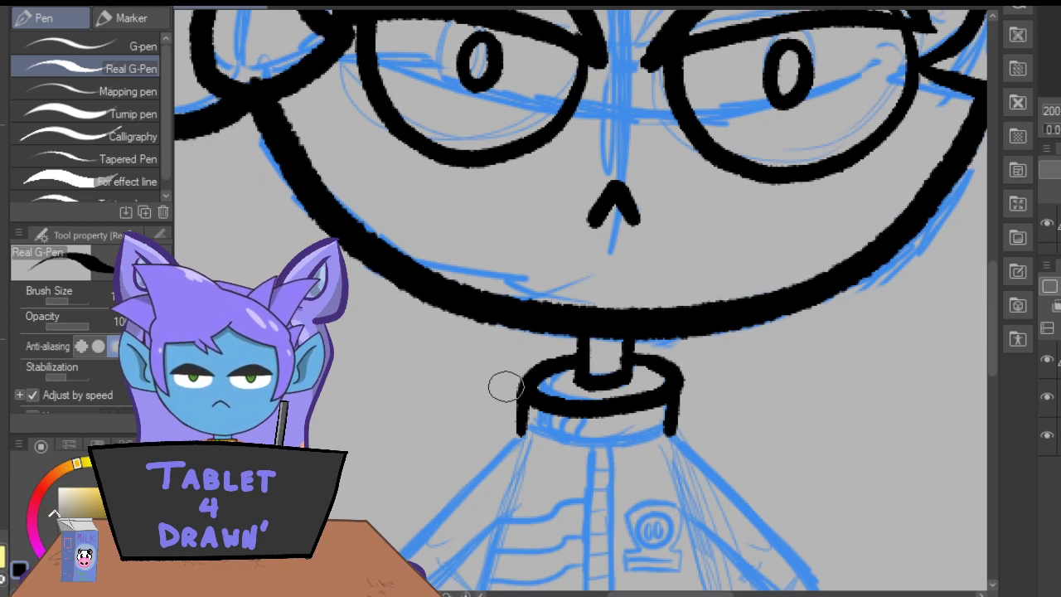
mouse_move(518, 432)
left_mouse_down()
mouse_move(645, 450)
mouse_move(671, 418)
mouse_move(556, 443)
mouse_move(675, 418)
left_mouse_up()
key("ctrl+z")
key("ctrl+z")
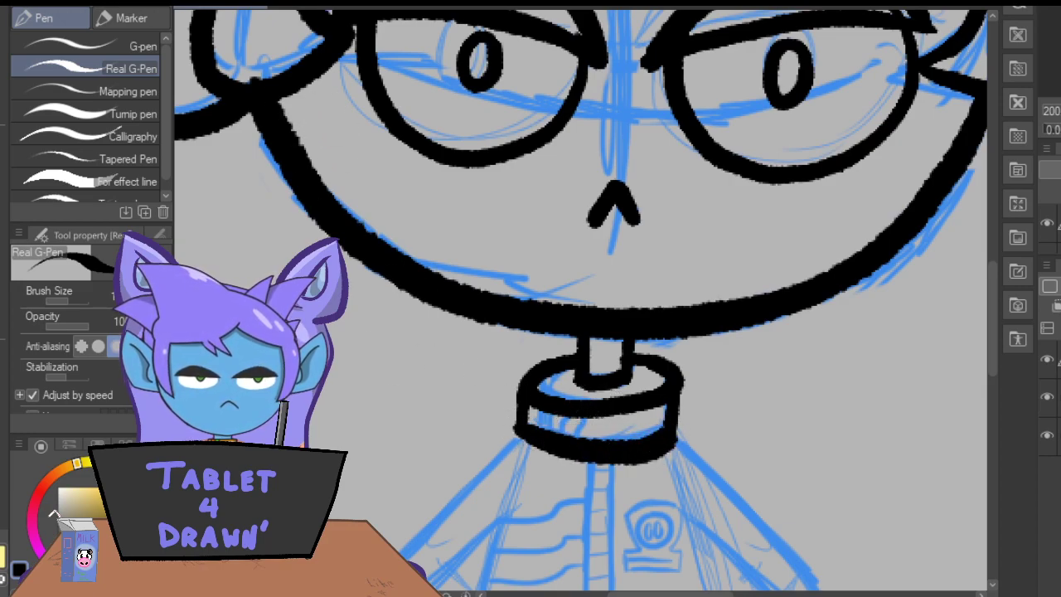
key("ctrl+z")
mouse_move(514, 425)
left_mouse_down()
mouse_move(607, 454)
mouse_move(663, 436)
mouse_move(657, 415)
mouse_move(641, 419)
mouse_move(653, 444)
mouse_move(662, 437)
mouse_move(609, 452)
mouse_move(521, 440)
left_mouse_up()
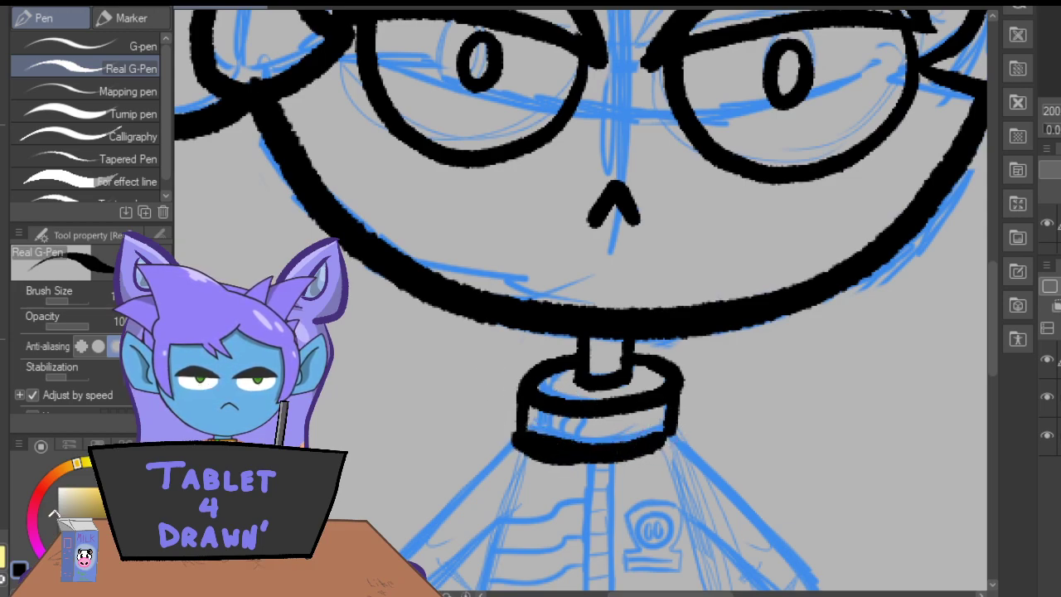
key("ctrl+z")
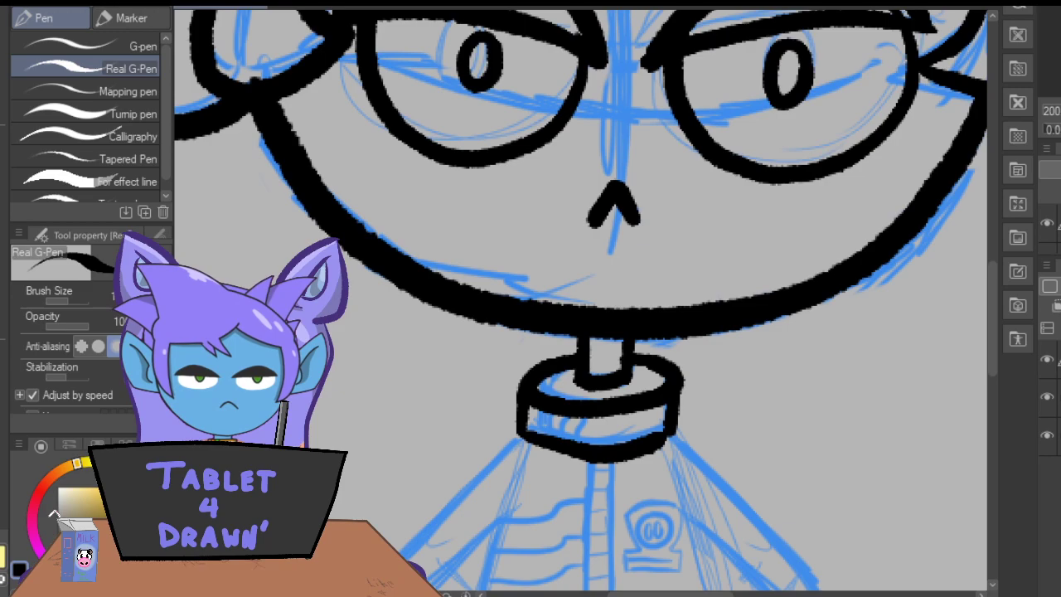
key("ctrl+z")
Ink the collar's curved lower edge and add short slanted ribbing lines on the left part of its band.
mouse_move(516, 428)
left_mouse_down()
mouse_move(611, 447)
mouse_move(676, 433)
left_mouse_up()
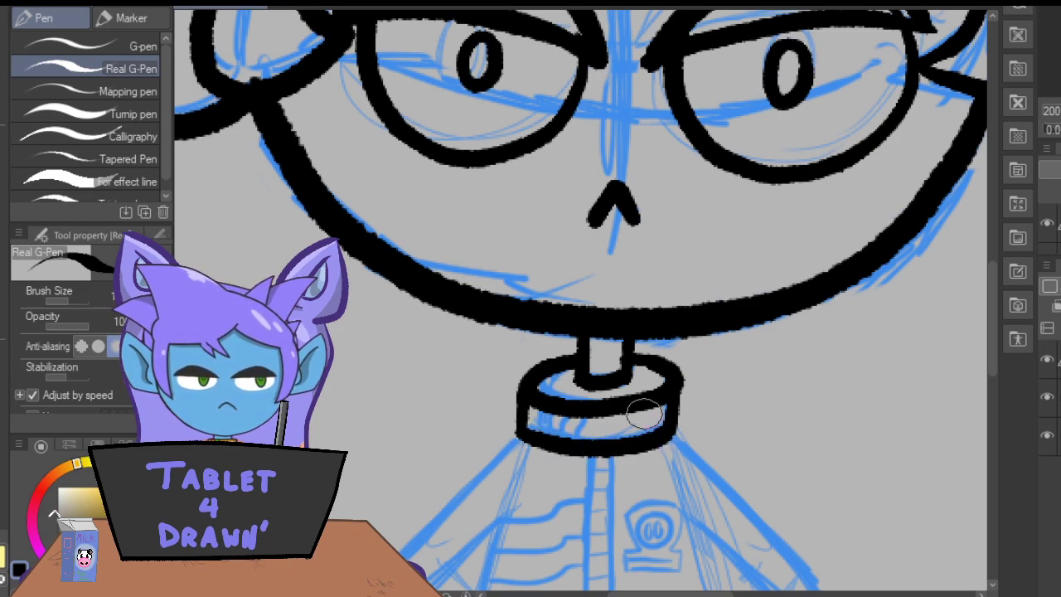
mouse_move(578, 419)
left_mouse_down()
mouse_move(556, 413)
mouse_move(549, 429)
mouse_move(533, 430)
left_mouse_up()
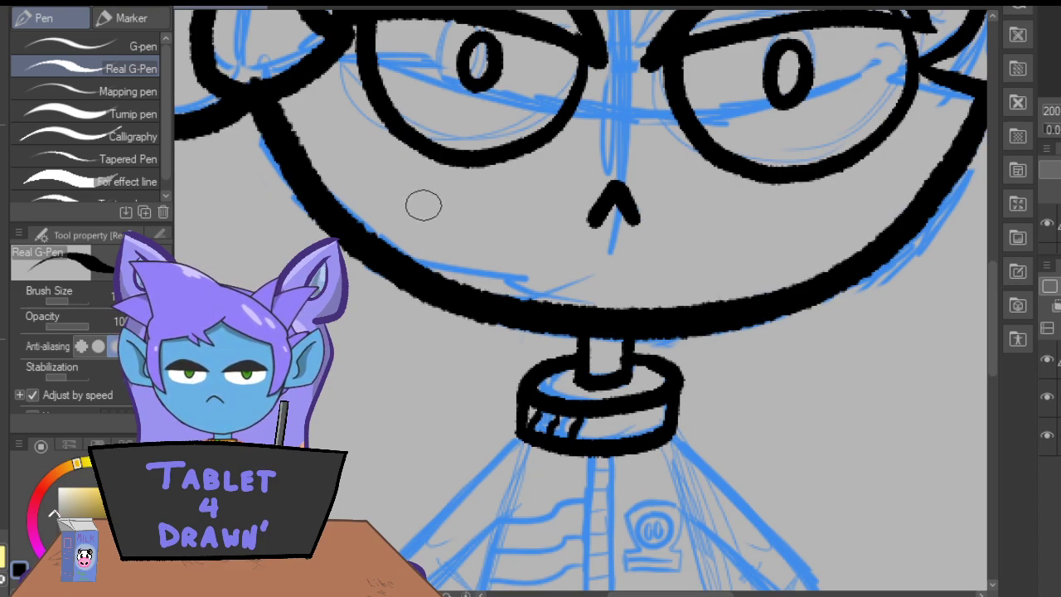
left_click_drag(996, 312, 992, 343)
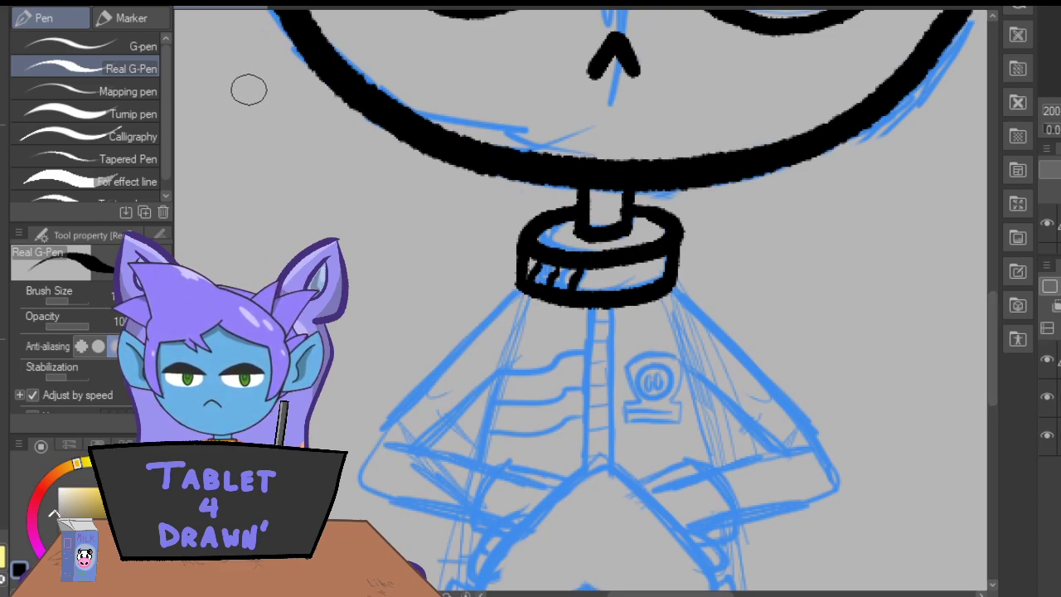
left_click_drag(992, 334, 989, 356)
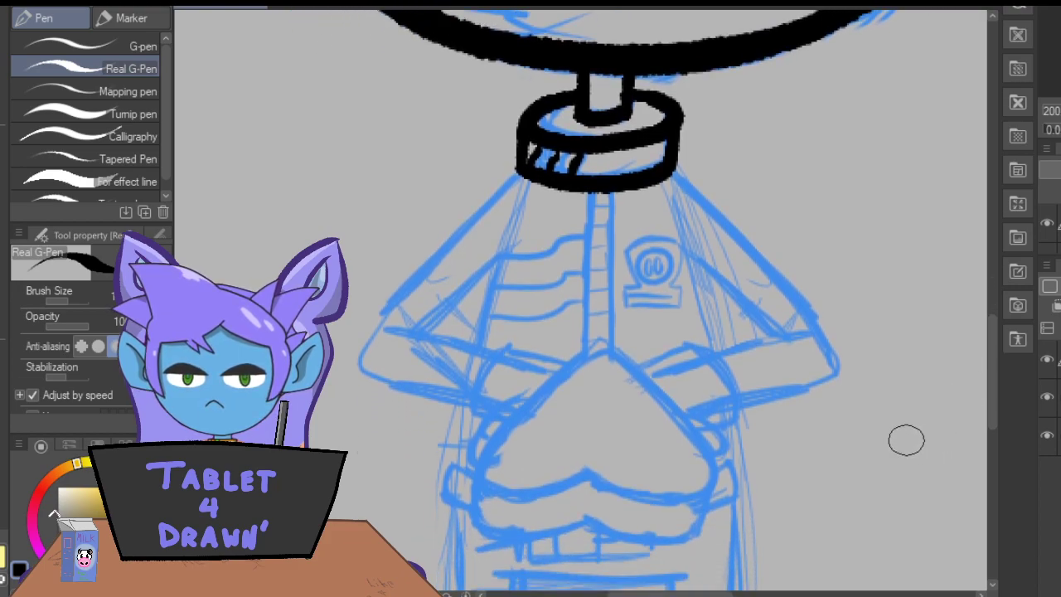
Ink the upside-down heart outline over the sketch in front of the torso, redoing the overly thick first attempt.
mouse_move(606, 350)
left_mouse_down()
mouse_move(702, 446)
mouse_move(713, 489)
mouse_move(661, 507)
mouse_move(589, 475)
mouse_move(519, 506)
mouse_move(473, 497)
mouse_move(479, 452)
mouse_move(604, 331)
left_mouse_up()
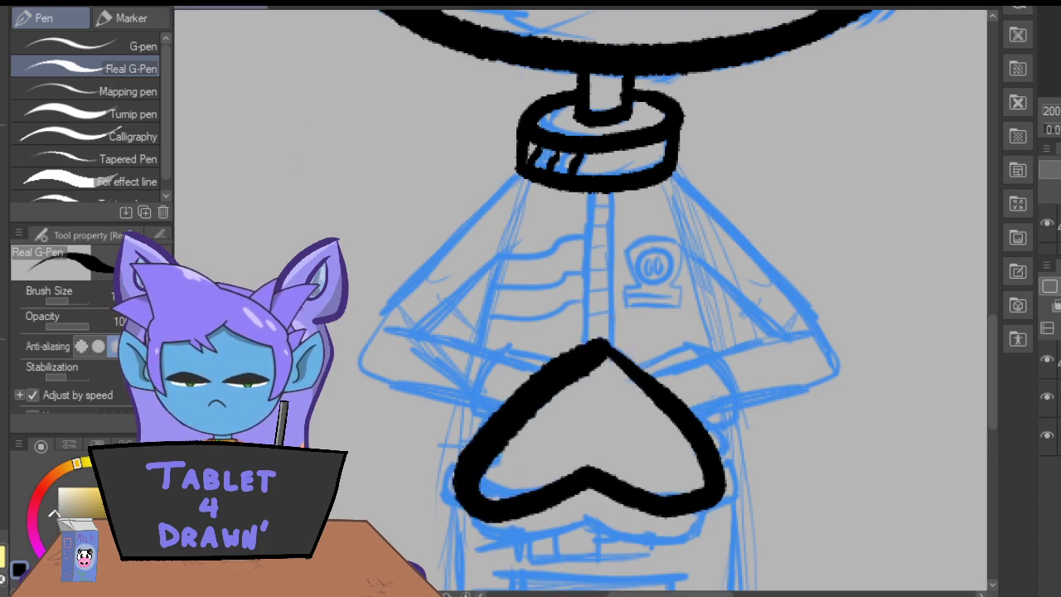
key("ctrl+z")
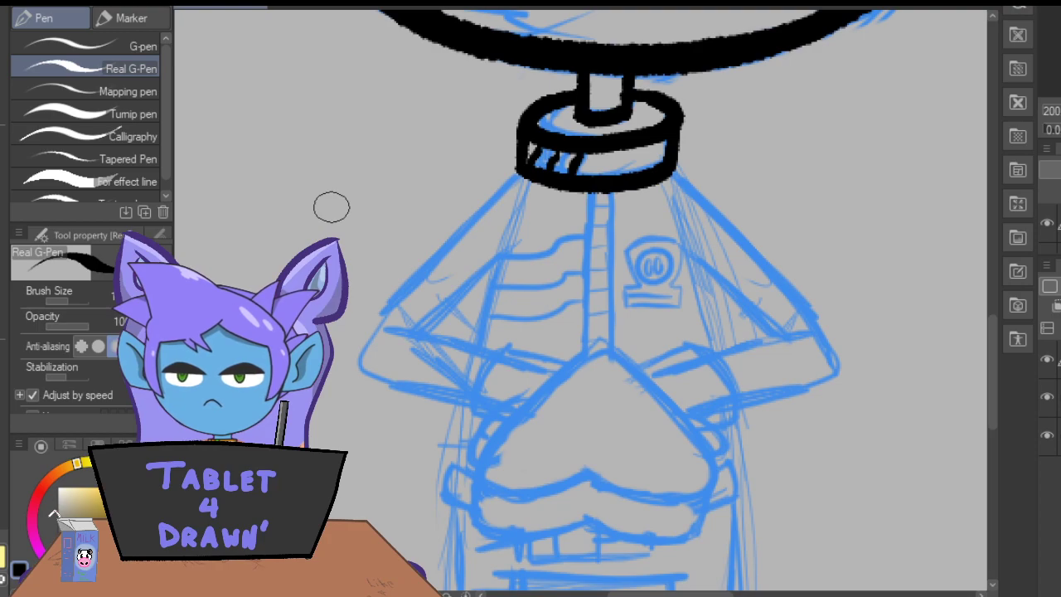
mouse_move(590, 355)
left_mouse_down()
mouse_move(525, 398)
mouse_move(476, 454)
mouse_move(599, 479)
left_mouse_up()
mouse_move(577, 364)
left_mouse_down()
mouse_move(651, 389)
mouse_move(703, 453)
mouse_move(691, 496)
mouse_move(586, 476)
left_mouse_up()
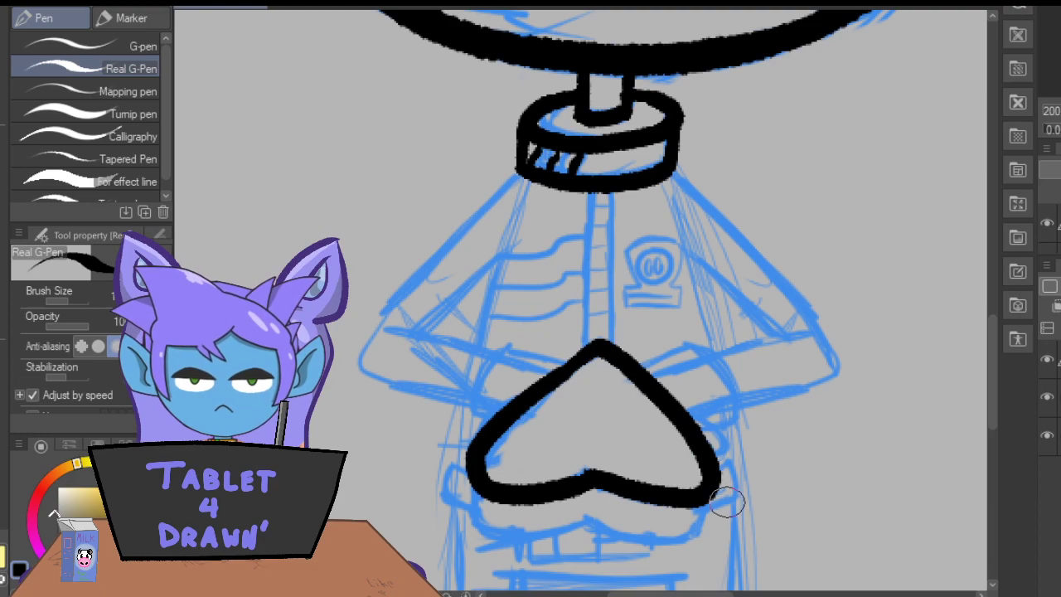
Ink the lower rim beneath the heart to give it thickness, redrawing the left half so it meets the heart's side.
mouse_move(715, 485)
left_mouse_down()
mouse_move(702, 525)
mouse_move(624, 533)
mouse_move(596, 520)
mouse_move(594, 489)
left_mouse_up()
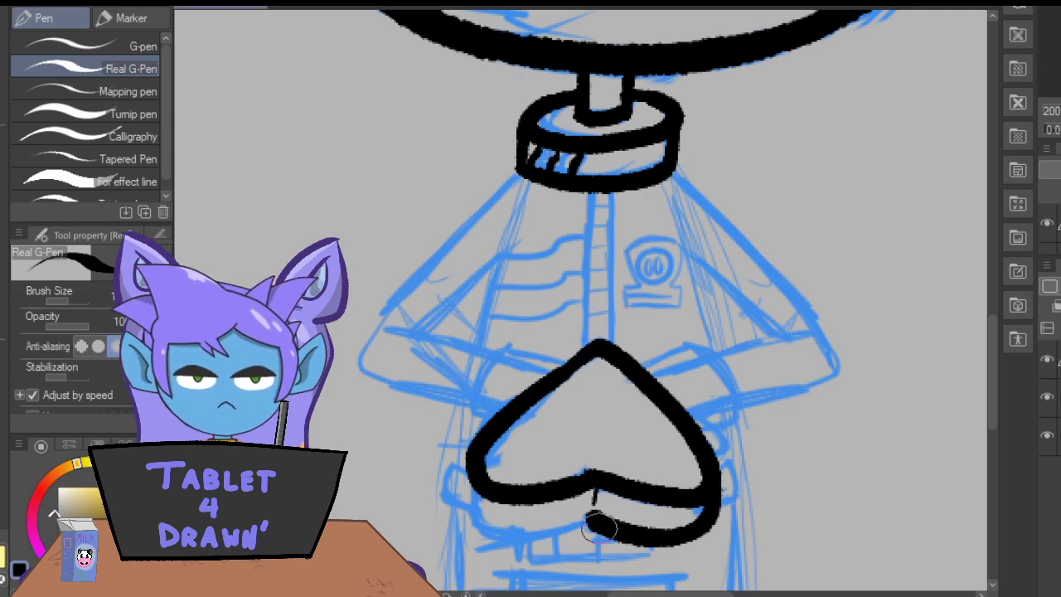
left_click_drag(586, 516, 537, 533)
mouse_move(471, 491)
left_mouse_down()
mouse_move(467, 503)
mouse_move(545, 521)
mouse_move(590, 519)
left_mouse_up()
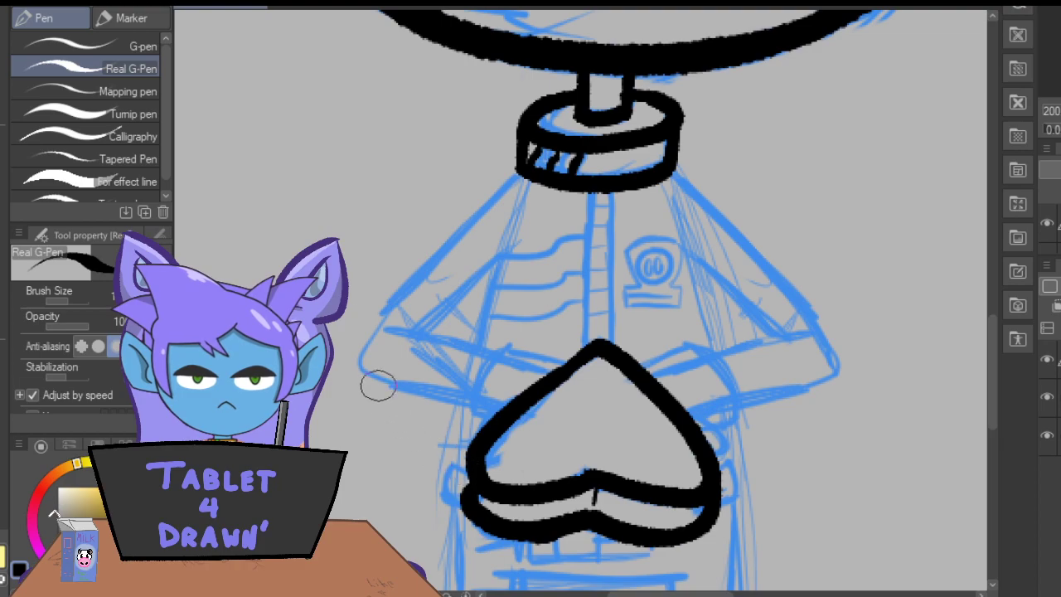
key("ctrl+z")
mouse_move(464, 482)
left_mouse_down()
mouse_move(468, 506)
mouse_move(522, 531)
mouse_move(580, 521)
left_mouse_up()
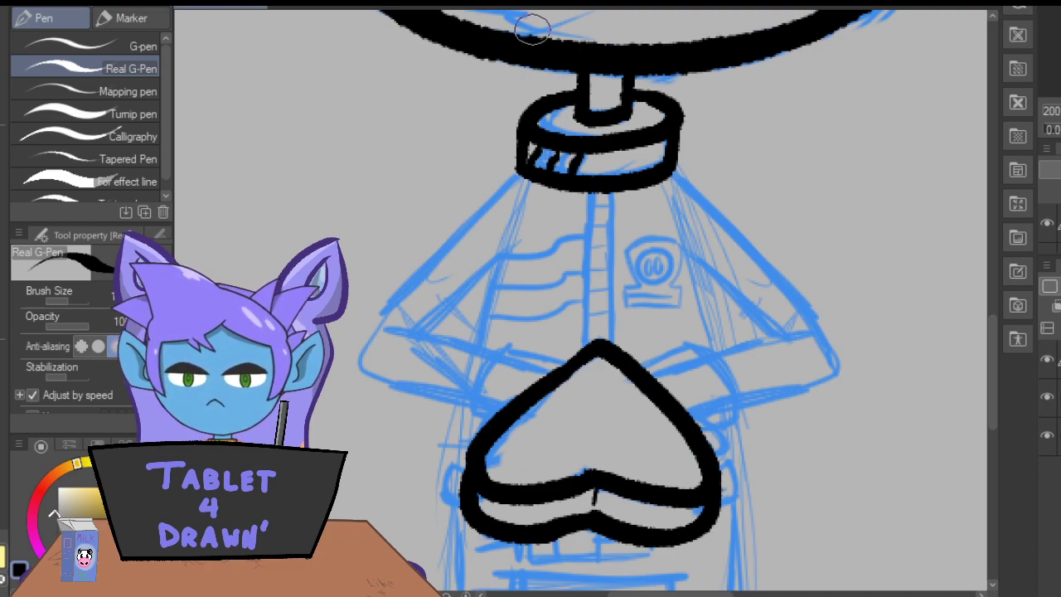
Ink both outer arm lines from the collar to the elbows and the curved cuffs with small hand arcs on either side of the heart.
mouse_move(675, 175)
left_mouse_down()
mouse_move(735, 230)
mouse_move(823, 372)
left_mouse_up()
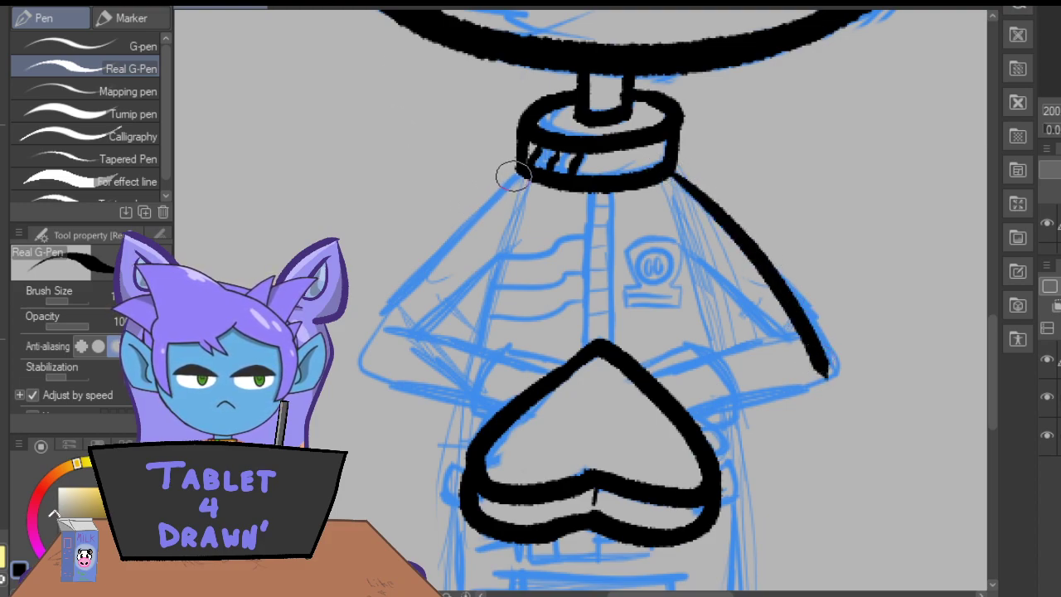
mouse_move(519, 176)
left_mouse_down()
mouse_move(447, 235)
mouse_move(365, 361)
left_mouse_up()
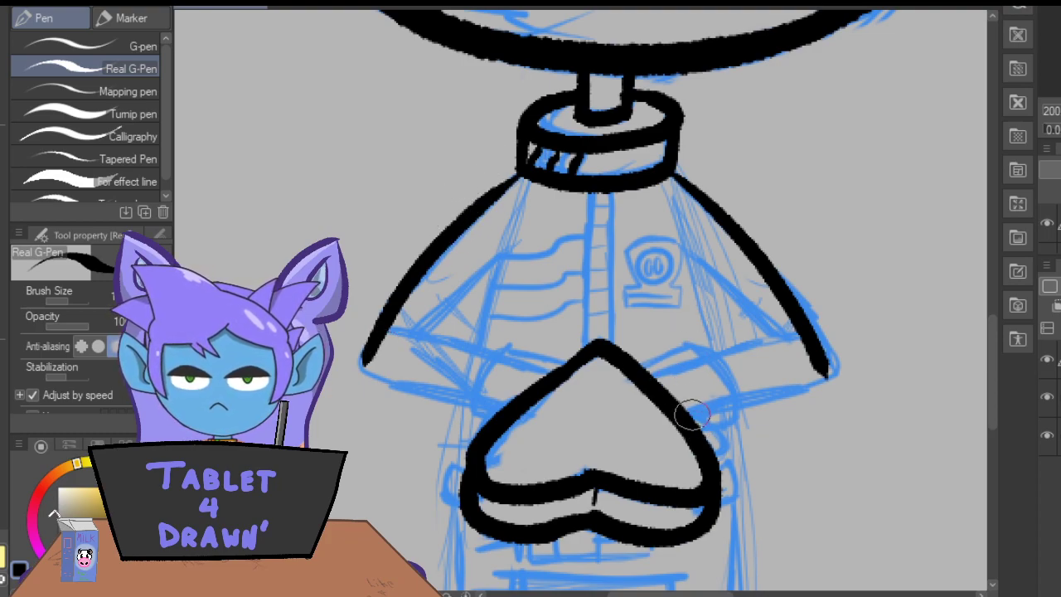
mouse_move(694, 425)
left_mouse_down()
mouse_move(743, 409)
mouse_move(717, 356)
mouse_move(680, 341)
mouse_move(643, 369)
left_mouse_up()
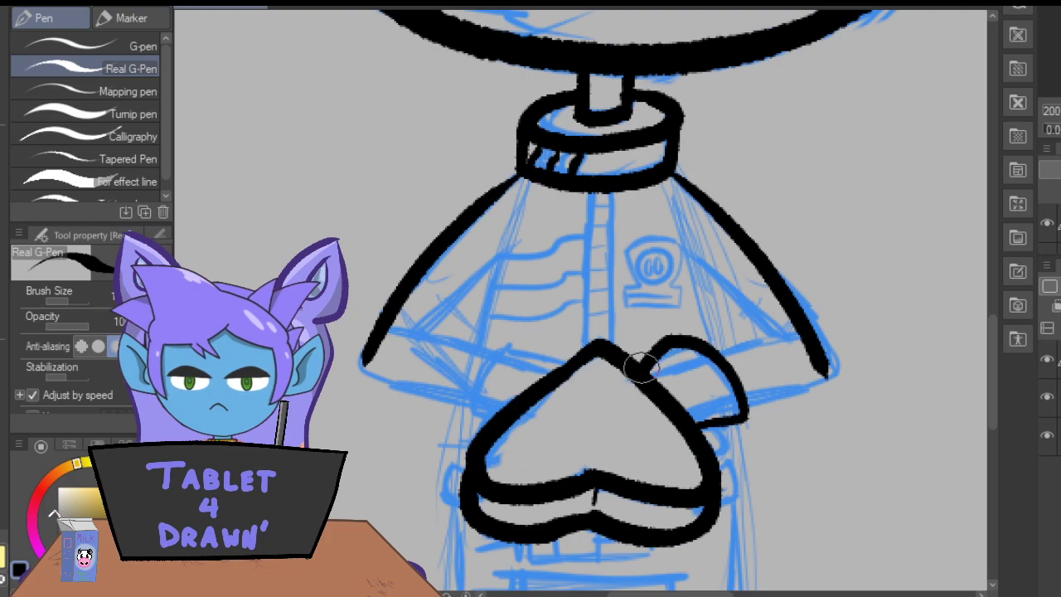
mouse_move(560, 365)
left_mouse_down()
mouse_move(530, 340)
mouse_move(471, 394)
mouse_move(497, 400)
left_mouse_up()
left_click_drag(712, 419, 690, 410)
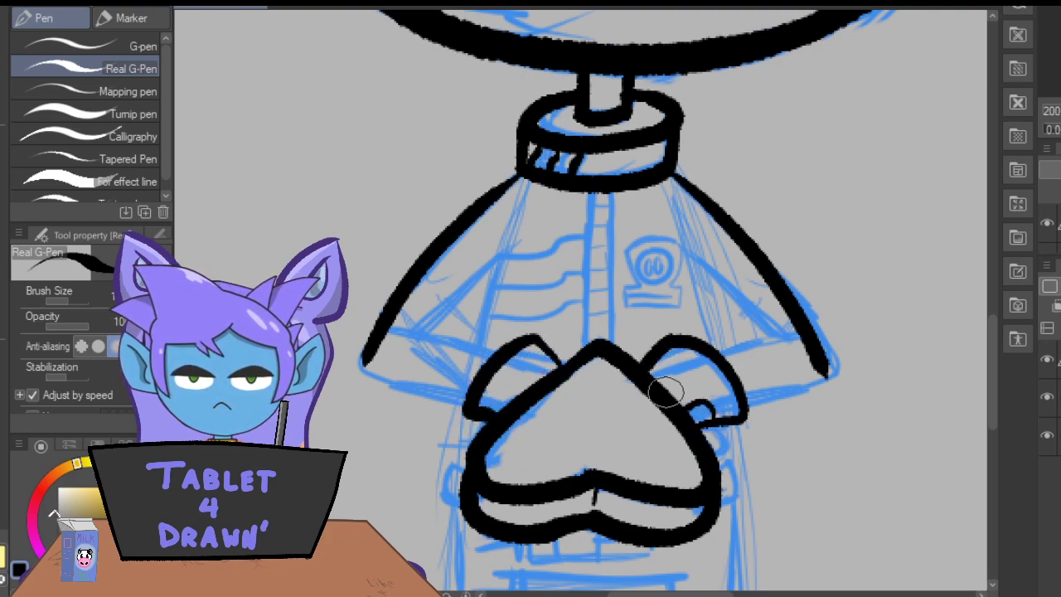
left_click_drag(502, 405, 472, 410)
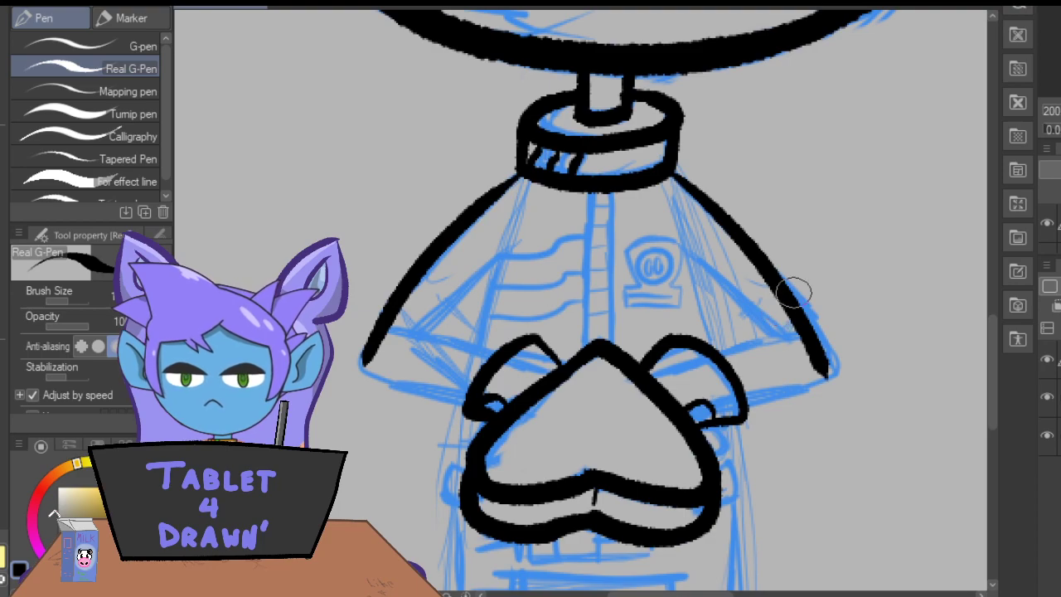
Ink the lower and upper edges of the right forearm and the torso's right side line down to it.
mouse_move(828, 377)
left_mouse_down()
mouse_move(741, 390)
mouse_move(796, 377)
mouse_move(758, 382)
left_mouse_up()
mouse_move(771, 332)
left_mouse_down()
mouse_move(714, 348)
mouse_move(776, 330)
left_mouse_up()
left_click_drag(776, 330, 715, 351)
key("ctrl+z")
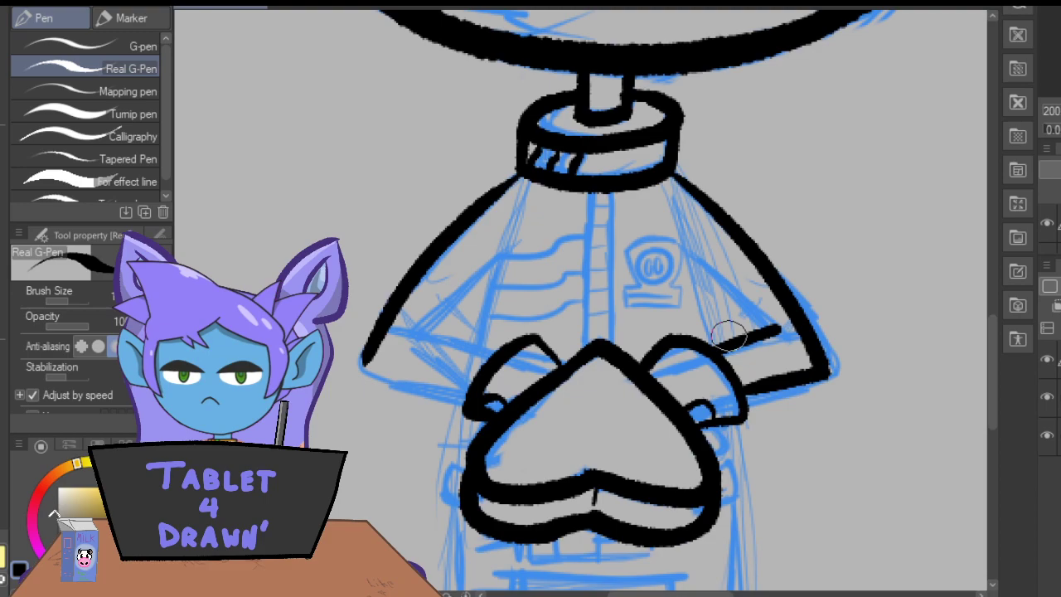
left_click_drag(680, 240, 716, 344)
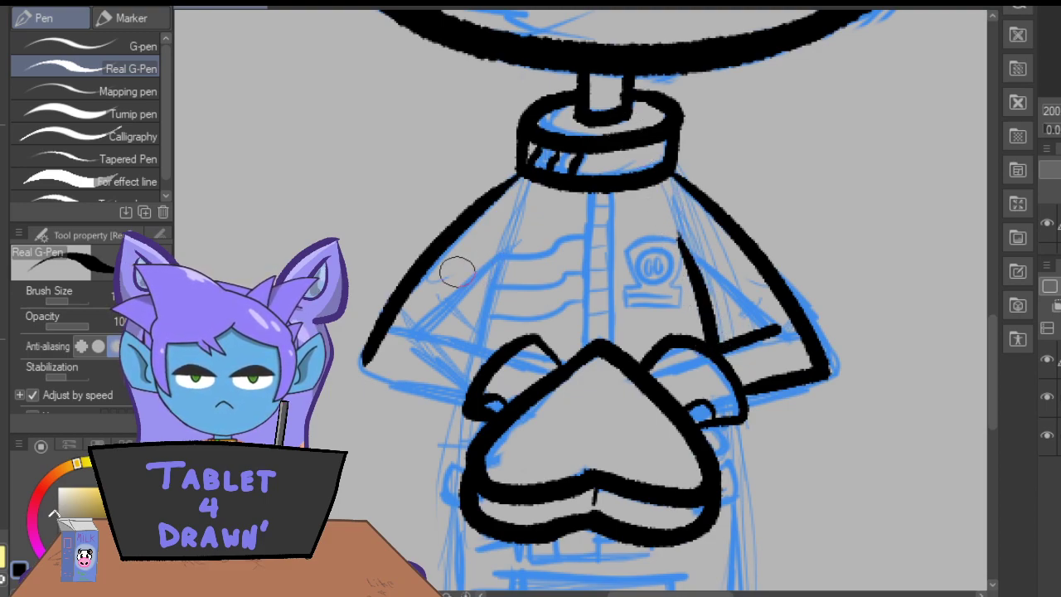
Ink the upper and lower edges of the left forearm and close its pointed elbow corner.
left_click_drag(498, 358, 406, 325)
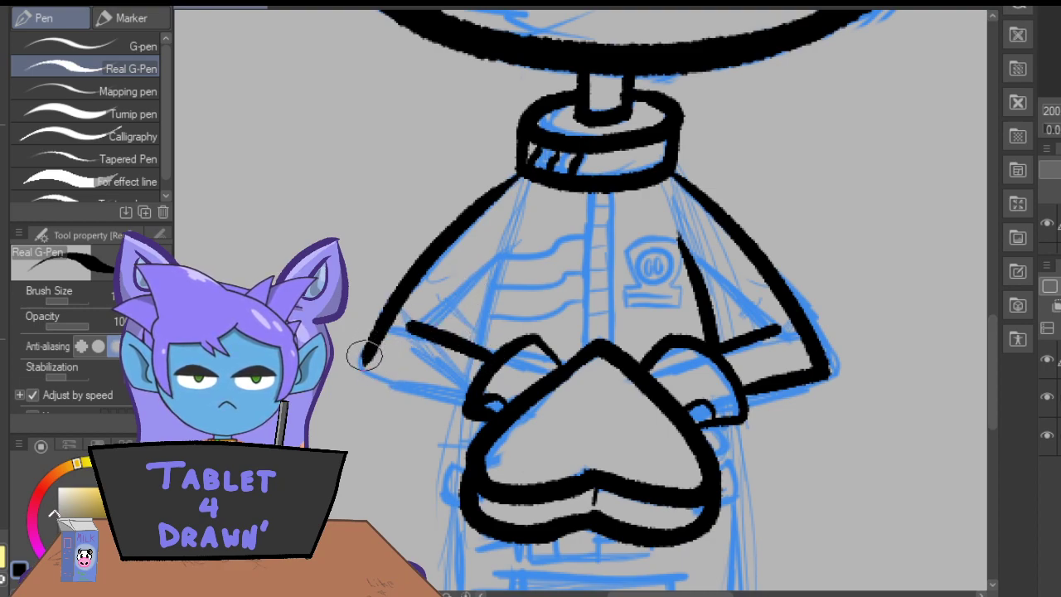
mouse_move(360, 370)
left_mouse_down()
mouse_move(408, 392)
mouse_move(439, 401)
left_mouse_up()
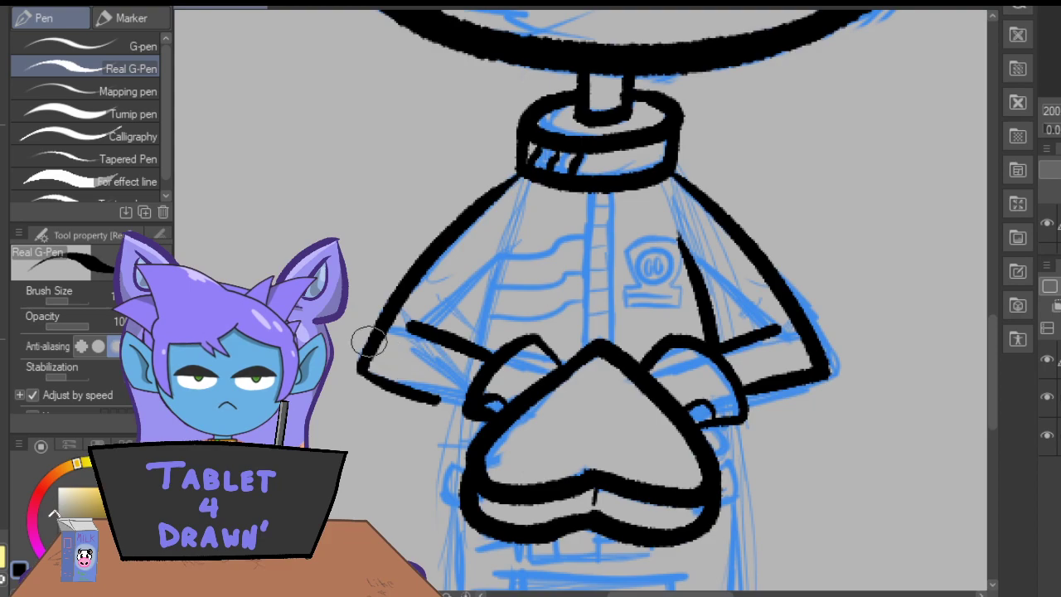
key("ctrl+z")
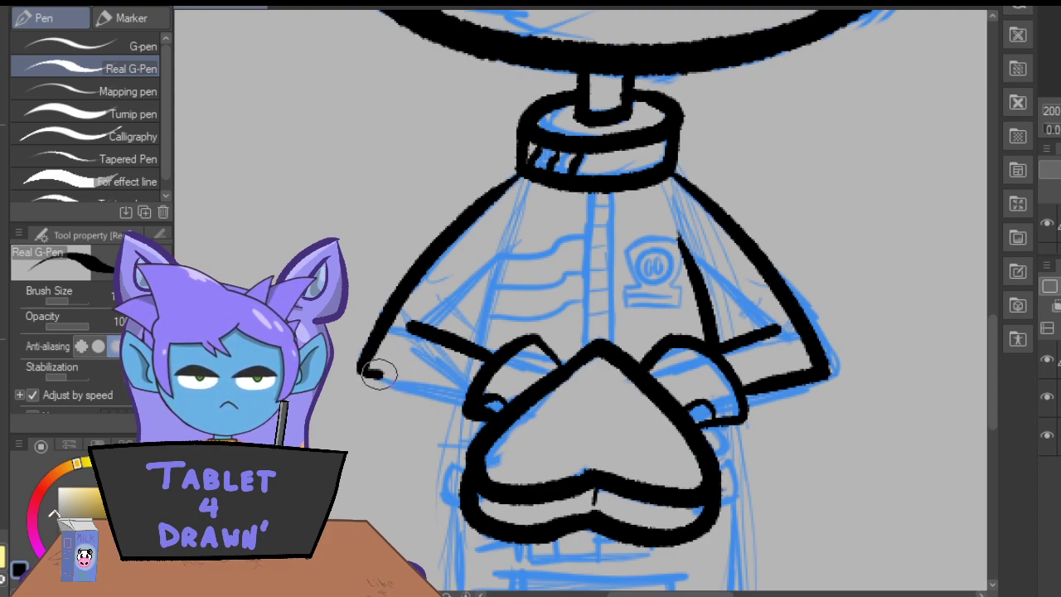
left_click_drag(371, 373, 480, 408)
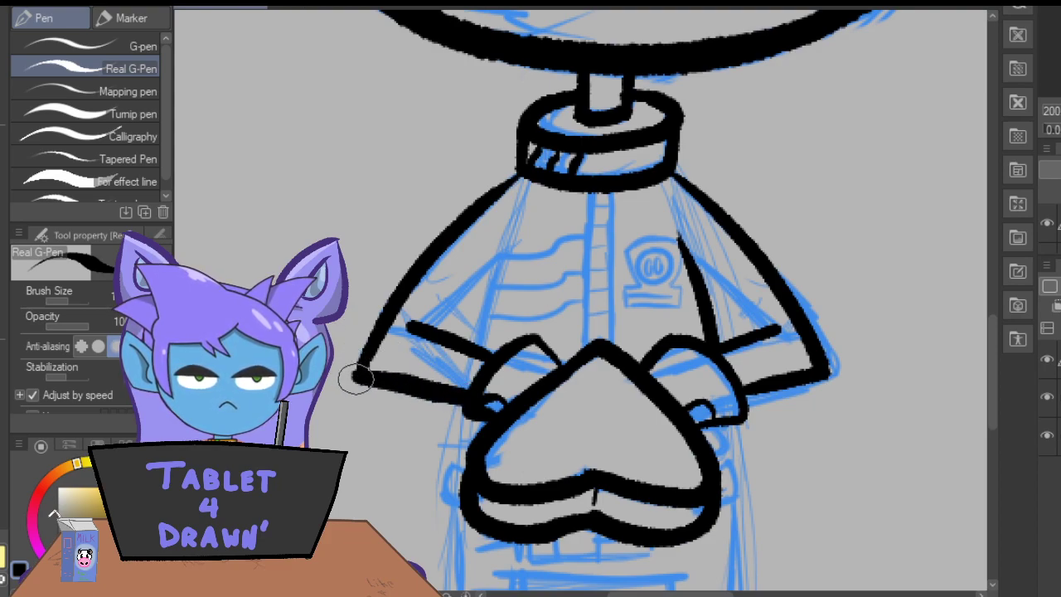
left_click_drag(375, 328, 357, 375)
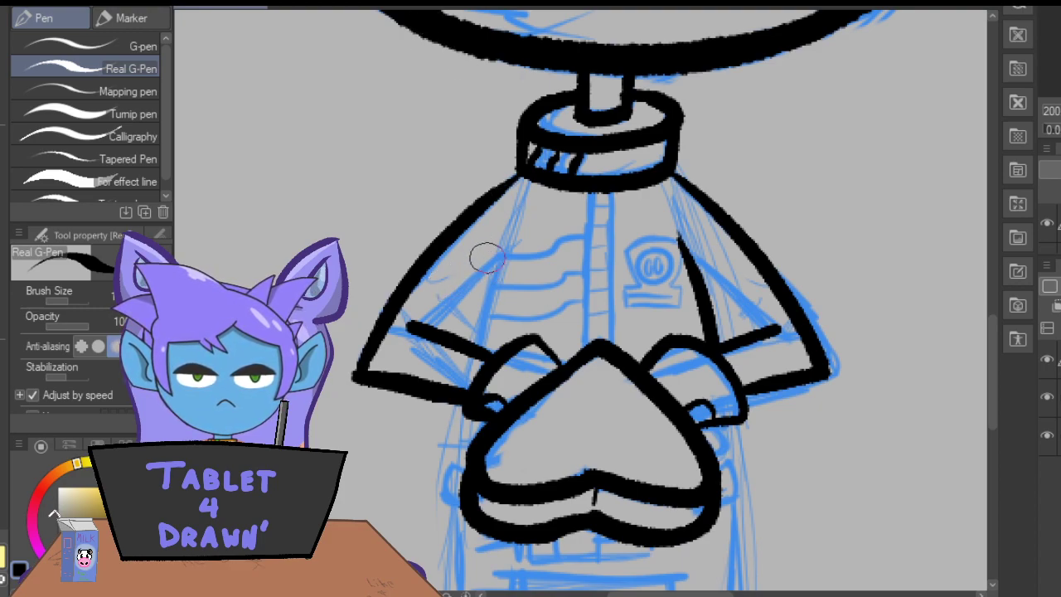
Ink the torso's left side line and the inner upper-arm lines of both arms, thickening them where they meet the forearms.
left_click_drag(507, 244, 478, 331)
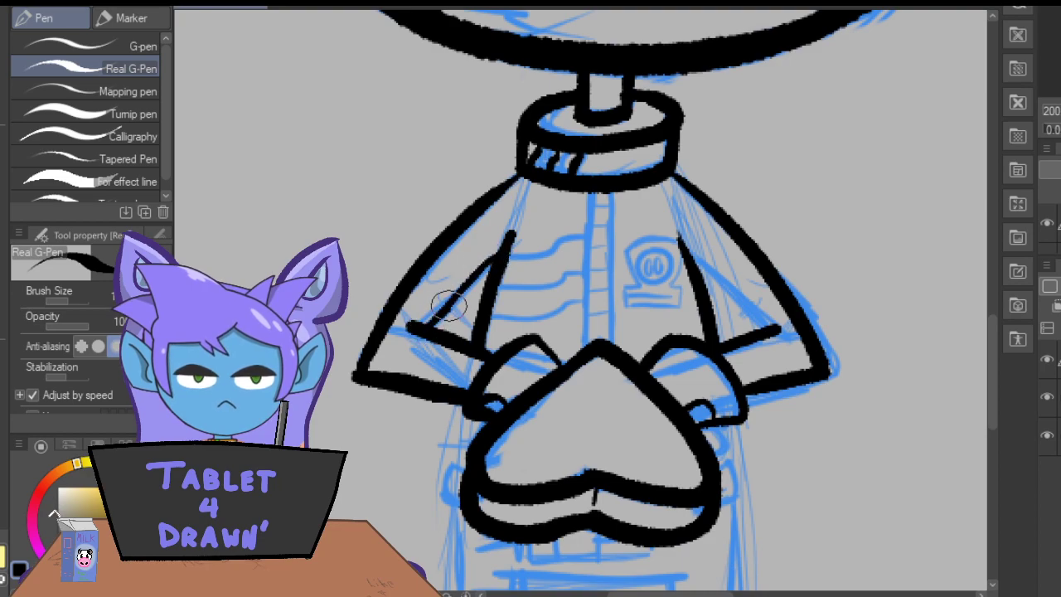
left_click_drag(511, 236, 421, 328)
left_click_drag(691, 249, 777, 333)
left_click_drag(711, 278, 678, 239)
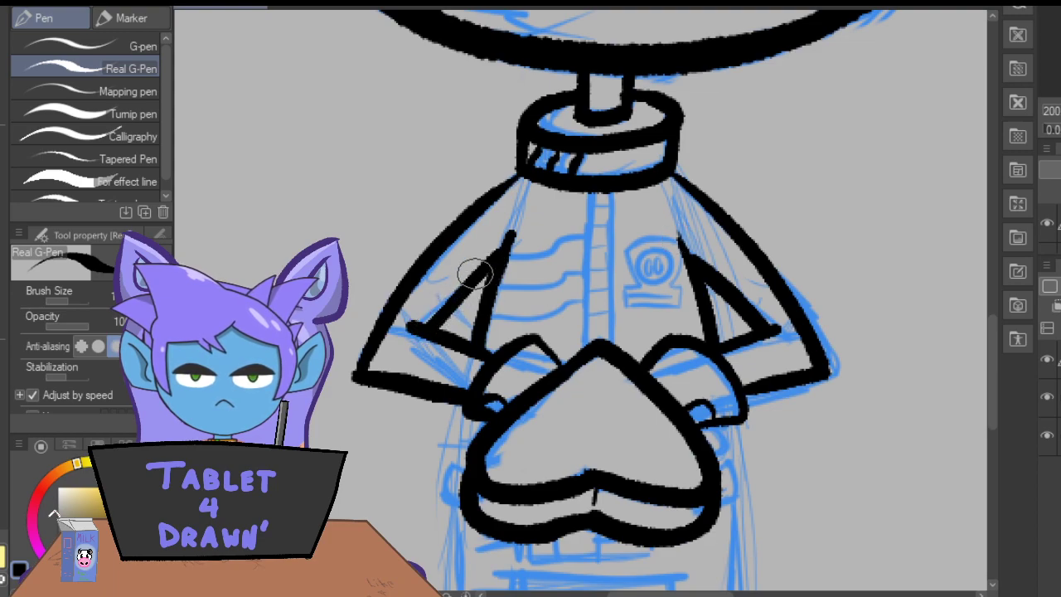
left_click_drag(488, 249, 425, 327)
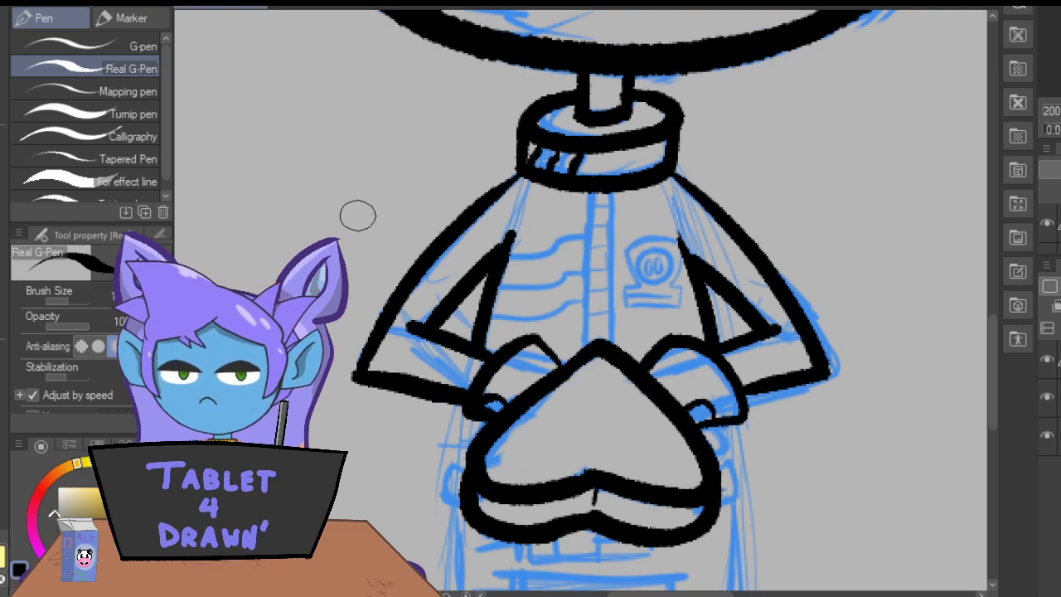
Ink a small rounded finger below each cuff at both sides of the heart.
mouse_move(710, 426)
left_mouse_down()
mouse_move(723, 441)
mouse_move(709, 451)
left_mouse_up()
left_click_drag(477, 418, 470, 441)
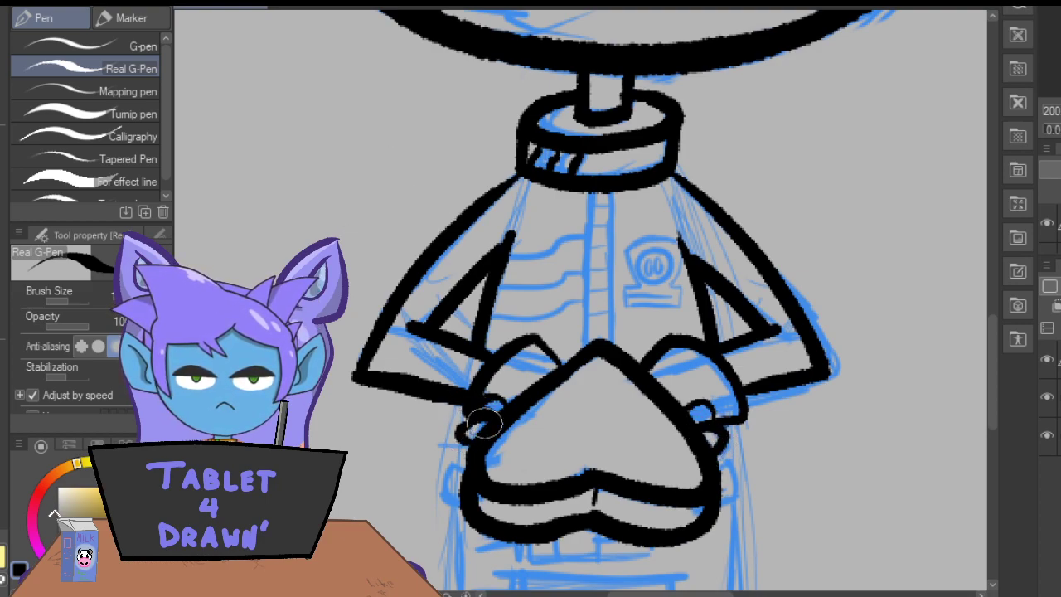
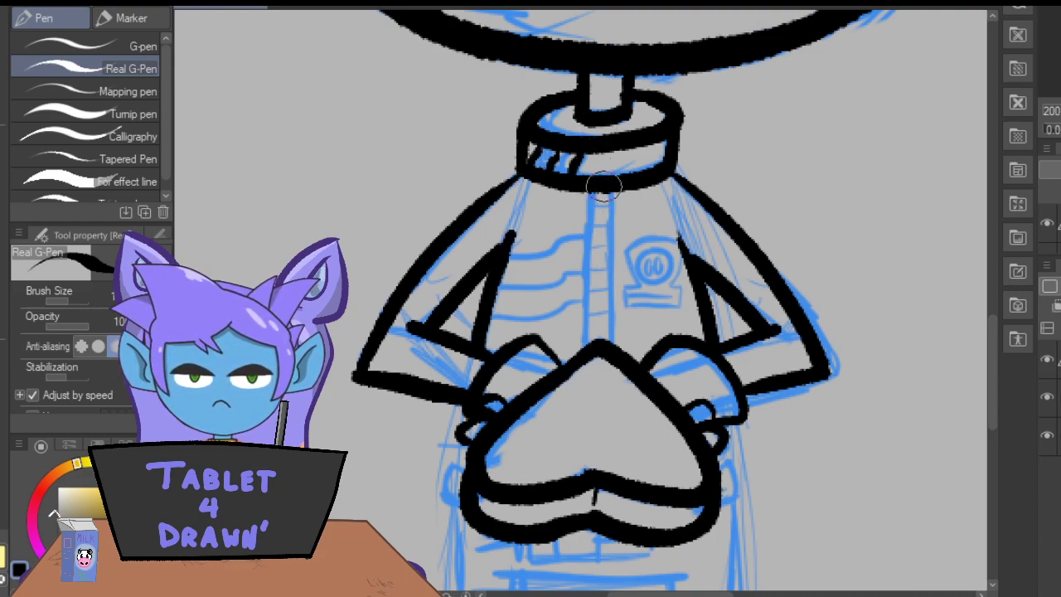
Ink the two vertical edges of the jacket's zipper strip from collar to heart and add short crossbars between them.
mouse_move(611, 197)
left_mouse_down()
mouse_move(612, 353)
mouse_move(588, 213)
mouse_move(584, 340)
left_mouse_up()
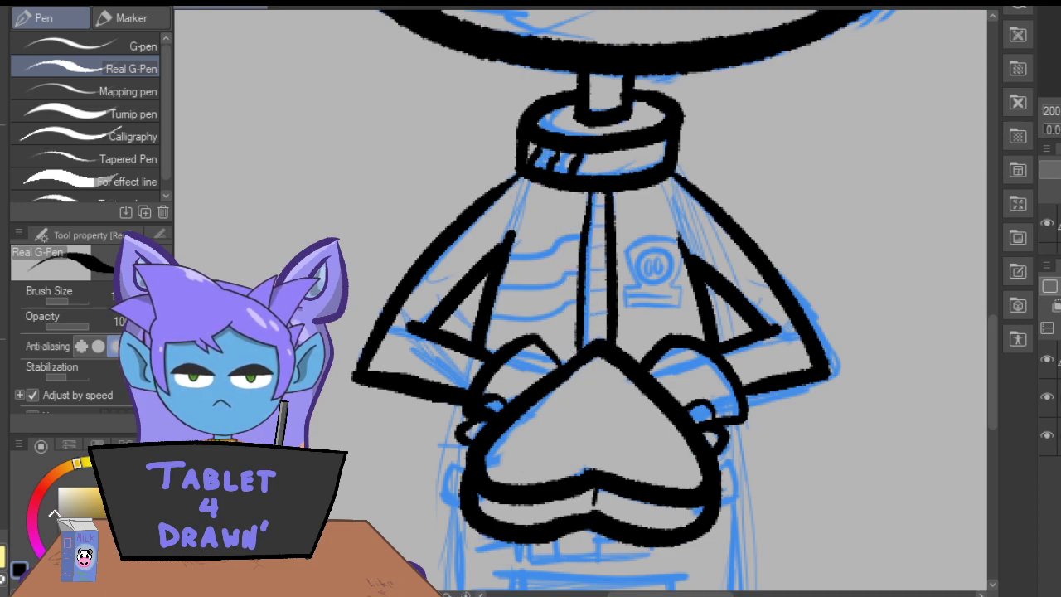
key("ctrl+z")
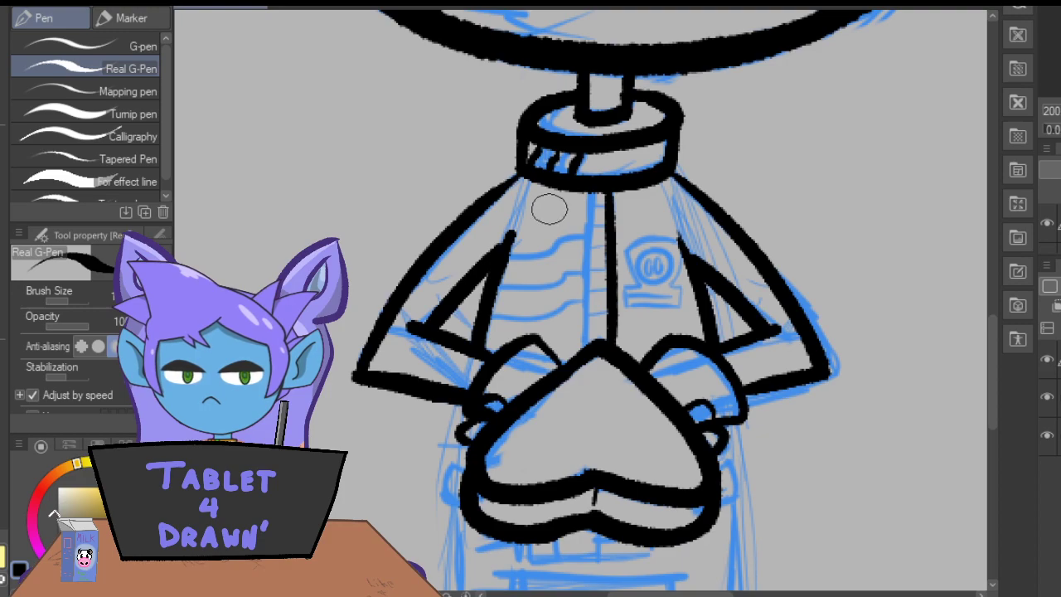
left_click_drag(591, 195, 588, 352)
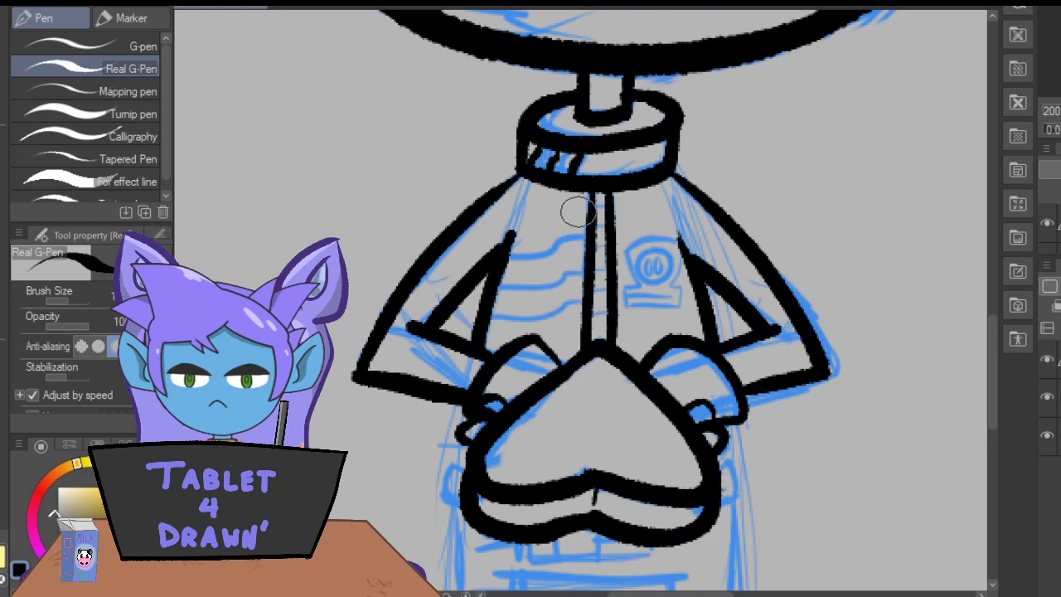
left_click_drag(588, 223, 588, 197)
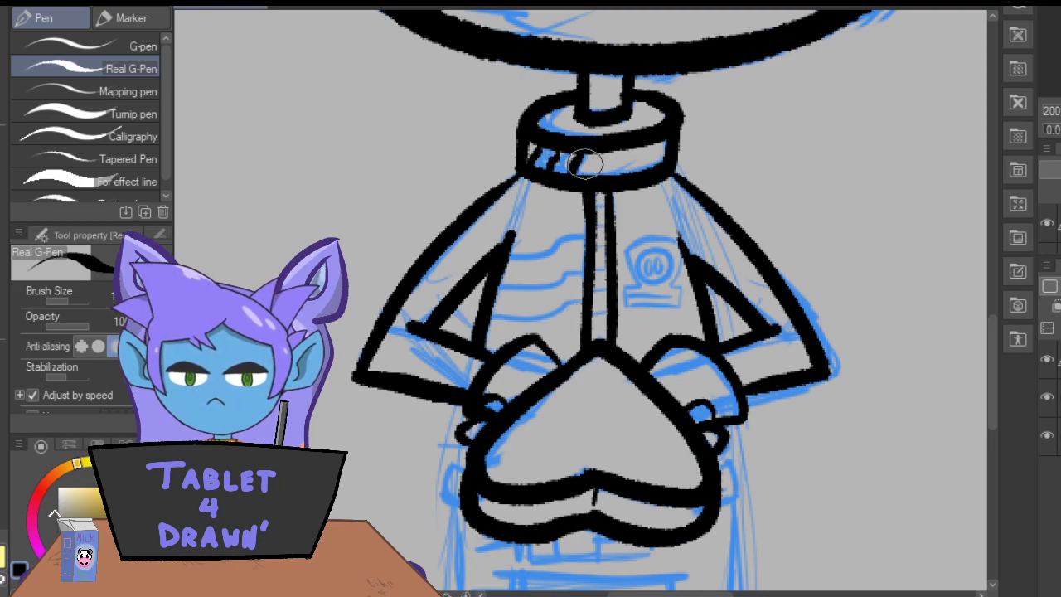
left_click_drag(589, 224, 589, 194)
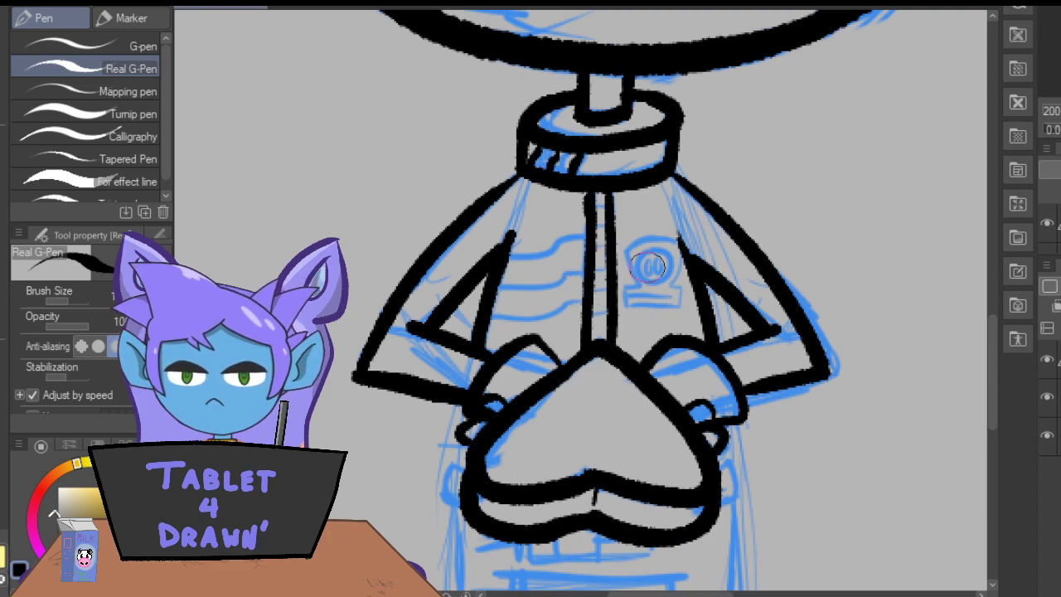
mouse_move(602, 209)
left_mouse_down()
mouse_move(579, 228)
mouse_move(606, 245)
left_mouse_up()
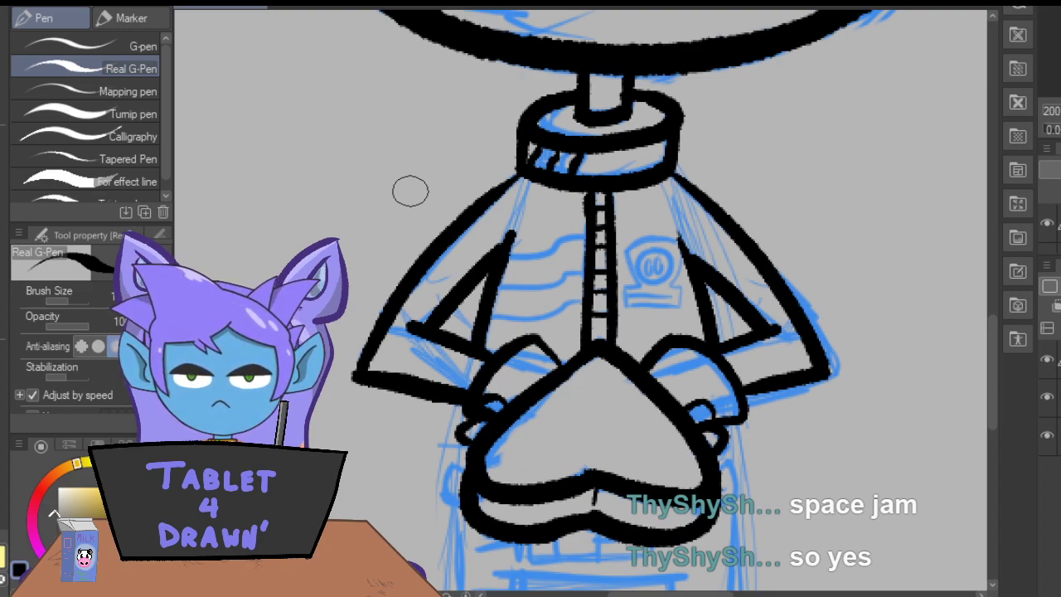
Turn off the vector eraser option and trim the protruding upper ends of the torso's side lines at the armpits.
key("e")
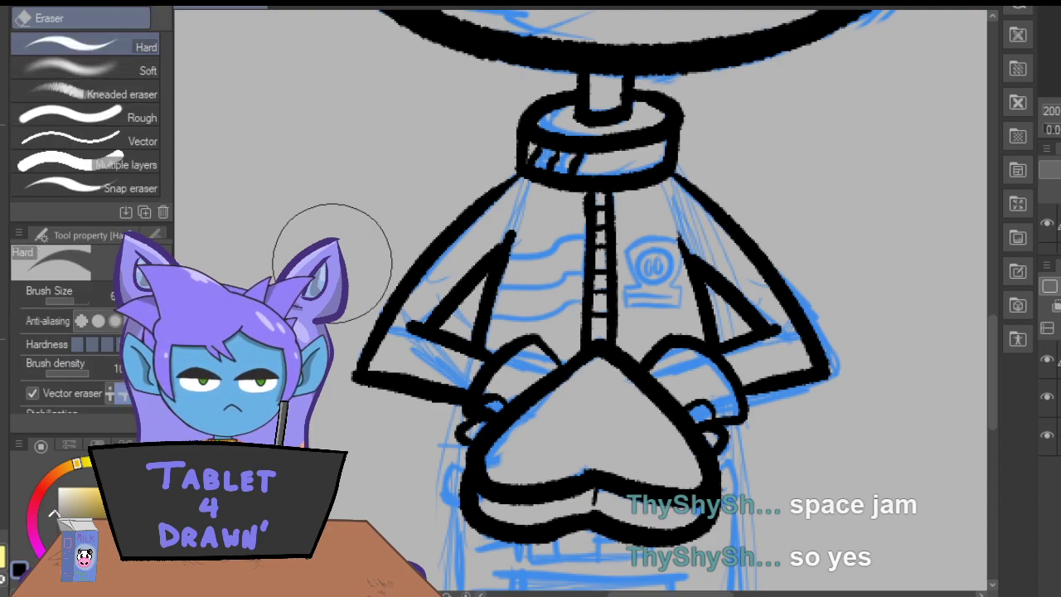
left_click_drag(511, 217, 484, 163)
key("ctrl+z")
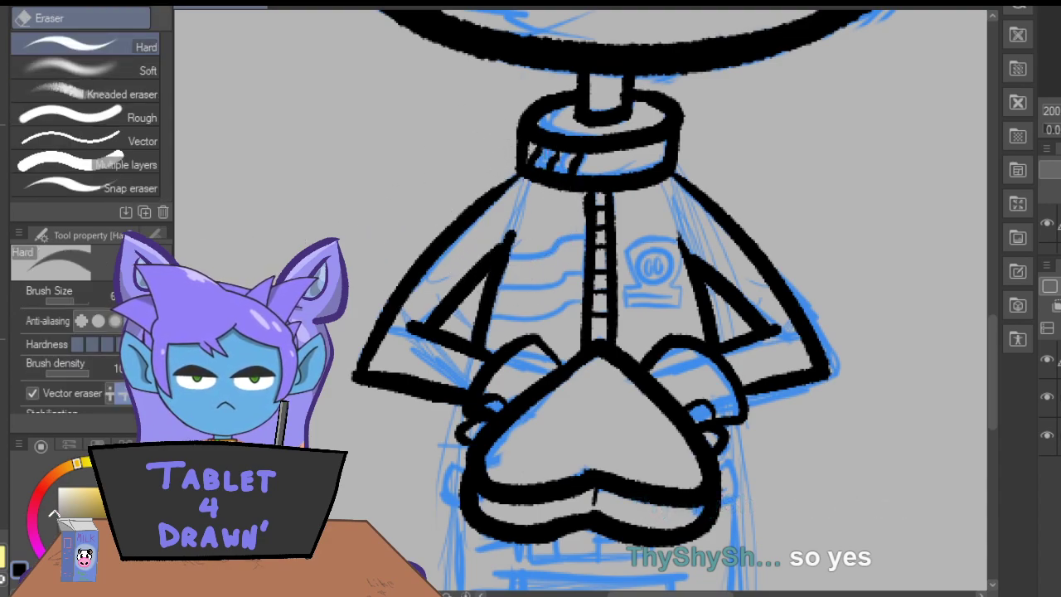
left_click(31, 393)
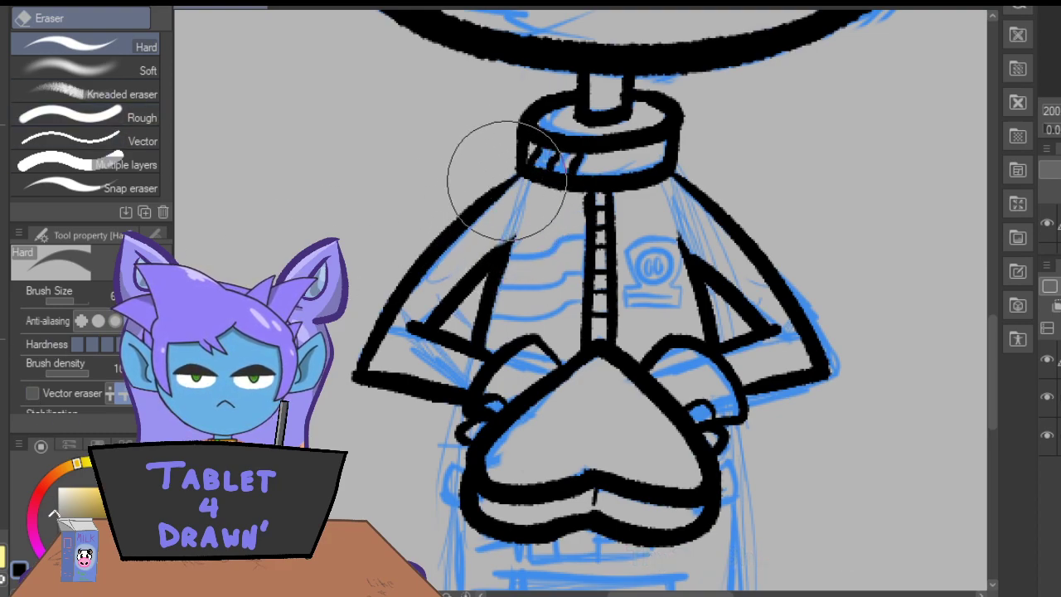
Ink three wavy diagonal stripes across the jacket's left chest, running from the zipper strip to the torso's side line.
key("p")
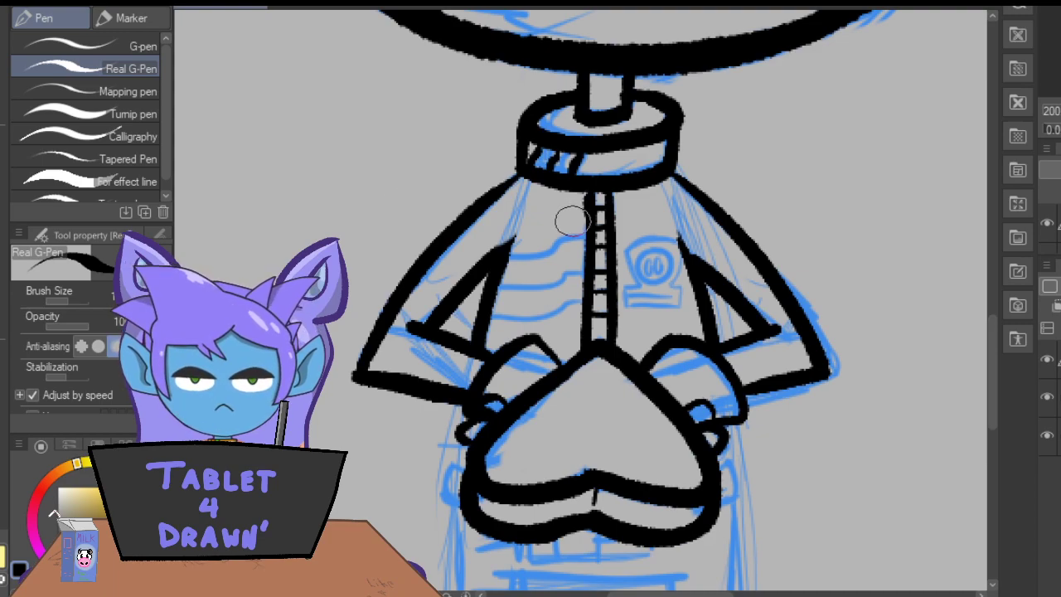
left_click_drag(580, 226, 502, 272)
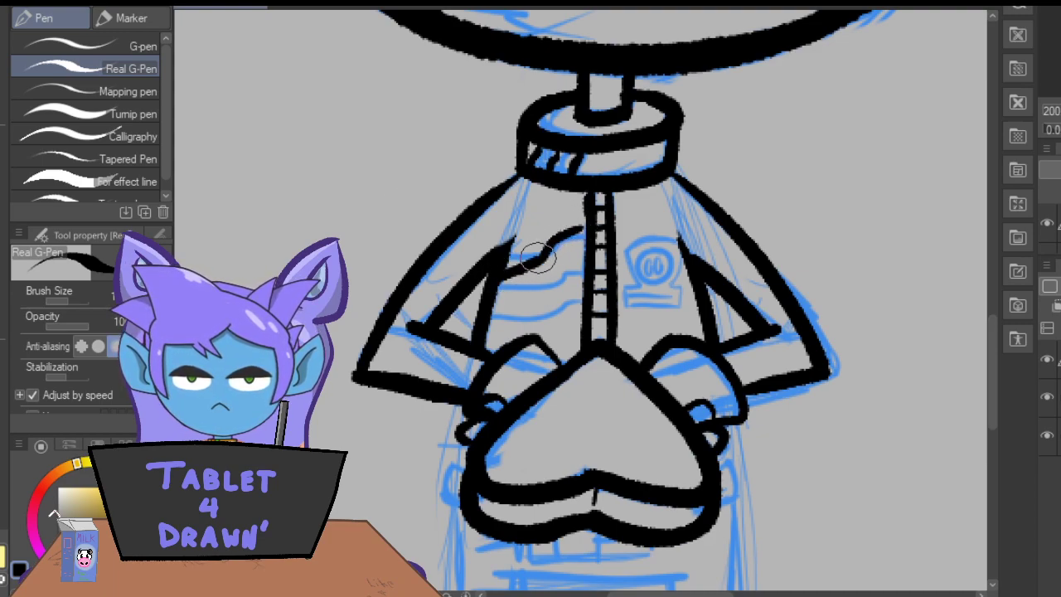
mouse_move(572, 226)
left_mouse_down()
mouse_move(588, 222)
mouse_move(571, 259)
mouse_move(489, 308)
left_mouse_up()
mouse_move(588, 276)
left_mouse_down()
mouse_move(555, 314)
mouse_move(475, 335)
left_mouse_up()
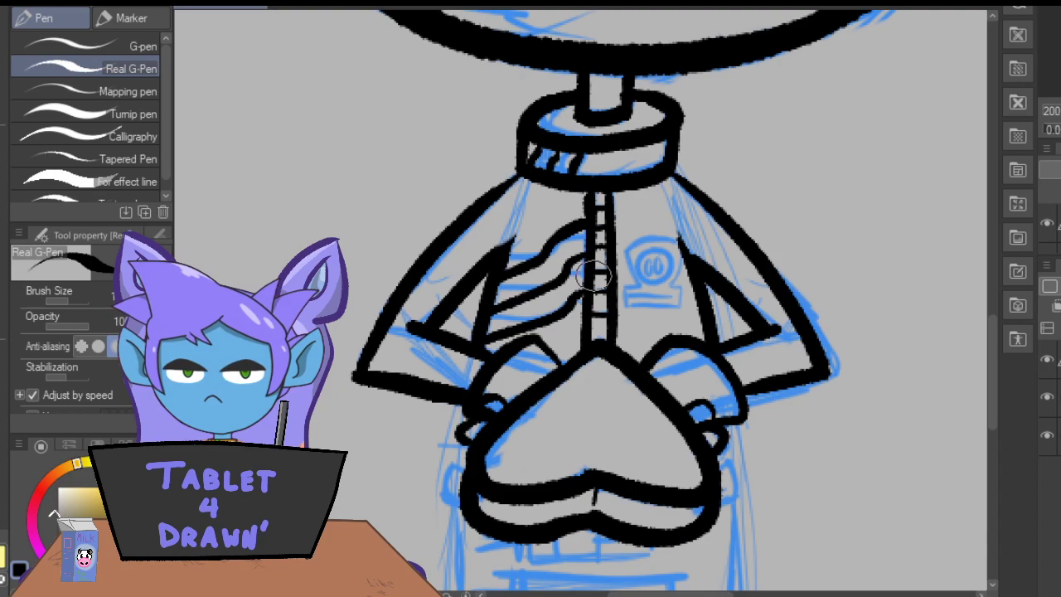
Ink the round emblem on the right chest with two small vertical ovals inside it.
key("ctrl+plus")
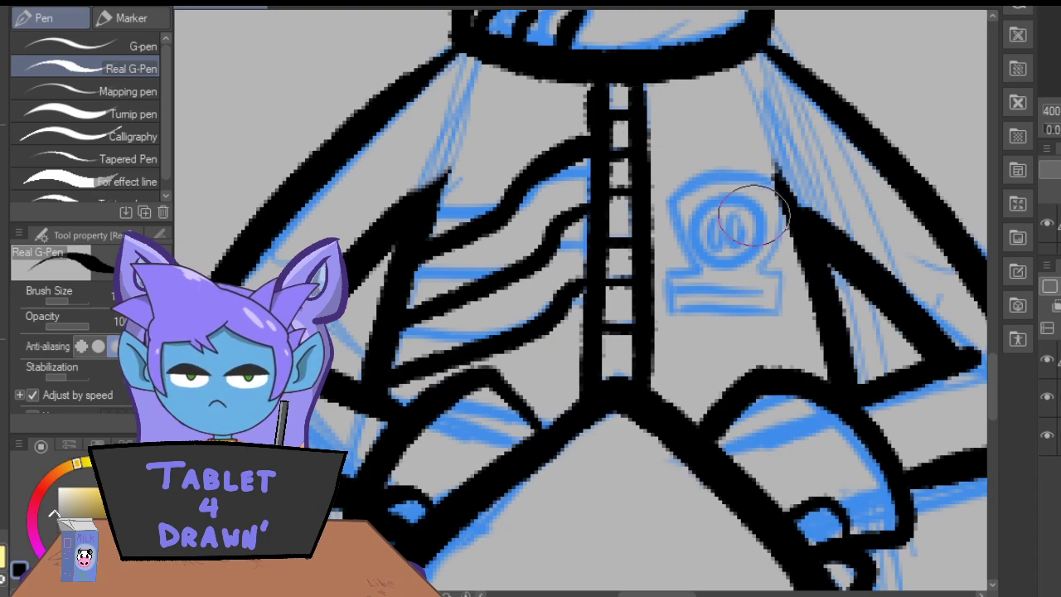
mouse_move(773, 221)
left_mouse_down()
mouse_move(733, 195)
mouse_move(700, 218)
mouse_move(696, 258)
mouse_move(743, 272)
mouse_move(775, 234)
mouse_move(750, 207)
mouse_move(733, 245)
left_mouse_up()
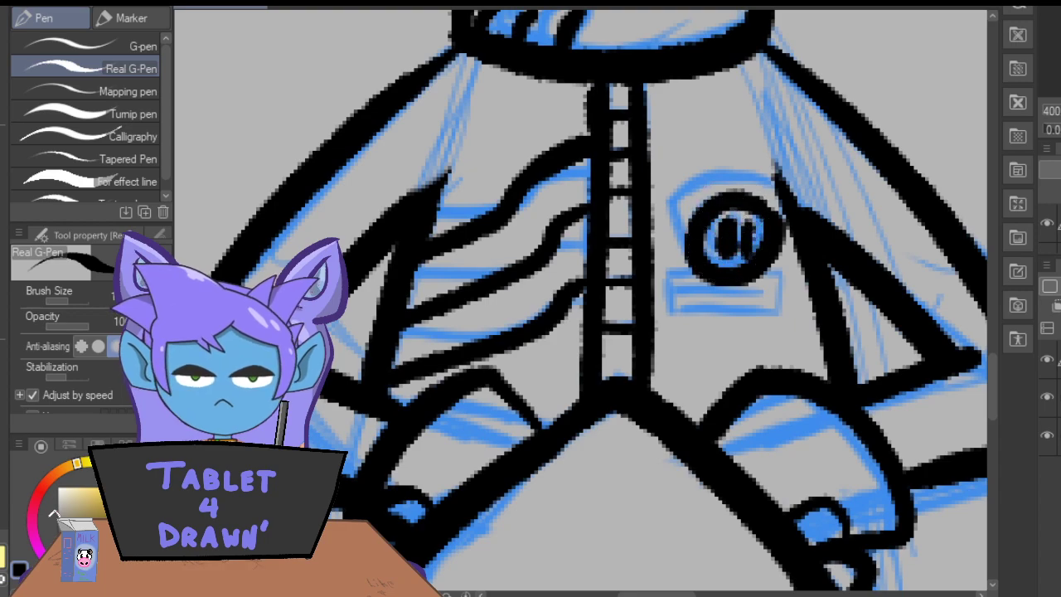
key("ctrl+z")
mouse_move(725, 230)
left_mouse_down()
mouse_move(746, 247)
mouse_move(730, 212)
mouse_move(721, 251)
left_mouse_up()
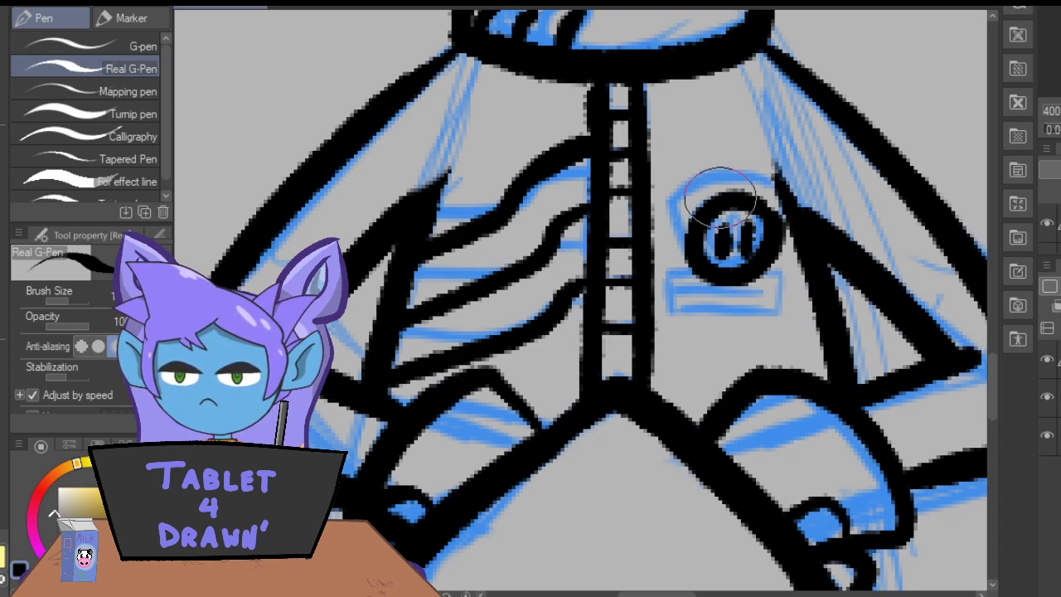
Ink the badge's arched upper edge and both side lines around the round emblem.
mouse_move(769, 175)
left_mouse_down()
mouse_move(672, 191)
mouse_move(716, 172)
mouse_move(774, 179)
left_mouse_up()
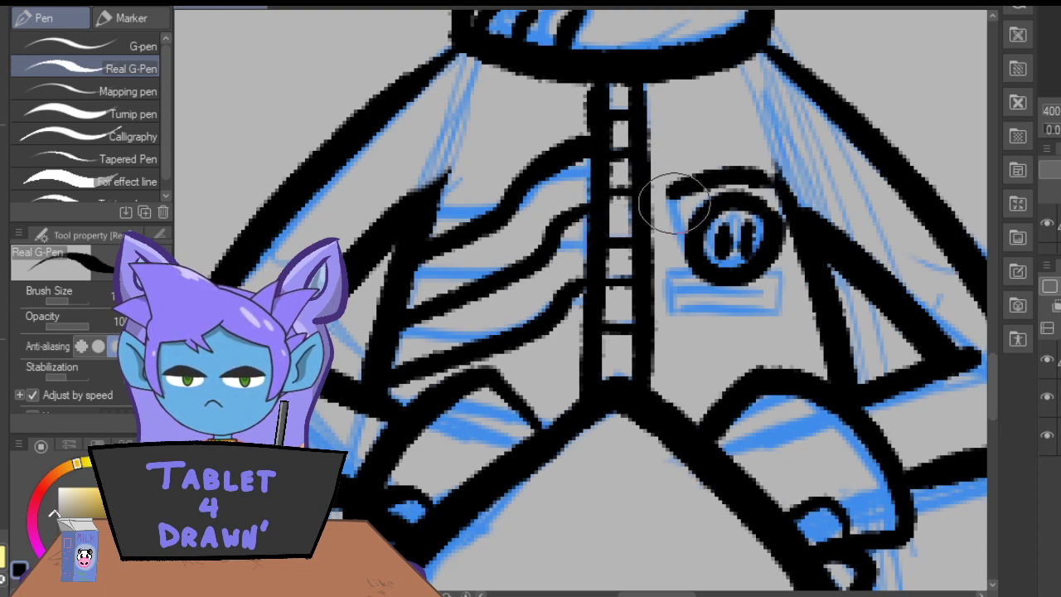
left_click_drag(670, 194, 675, 269)
mouse_move(778, 178)
left_mouse_down()
mouse_move(792, 212)
mouse_move(773, 288)
left_mouse_up()
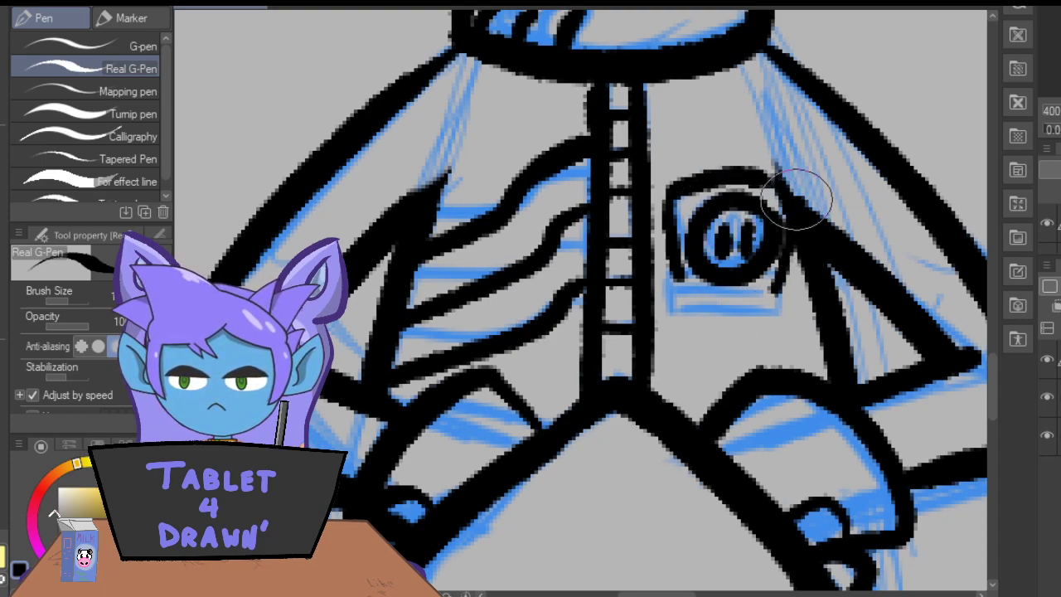
left_click_drag(799, 203, 746, 171)
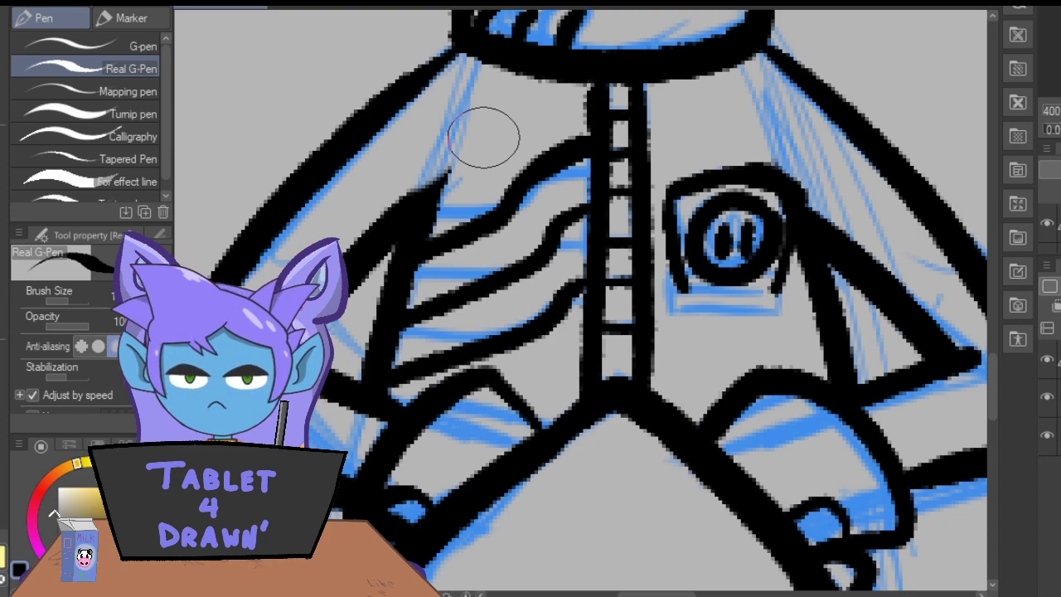
left_click_drag(791, 242, 774, 293)
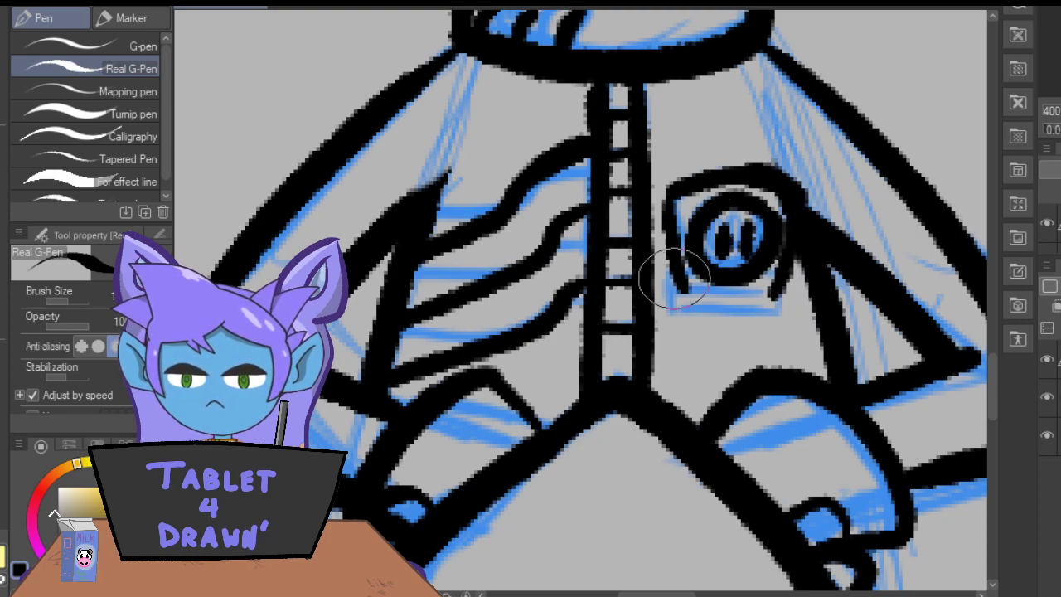
Ink the badge's rectangular base below the emblem, replacing the overly thick strokes with thinner ones and adding a short line inside.
mouse_move(673, 178)
left_mouse_down()
mouse_move(682, 303)
mouse_move(666, 333)
mouse_move(777, 343)
mouse_move(783, 297)
mouse_move(704, 320)
left_mouse_up()
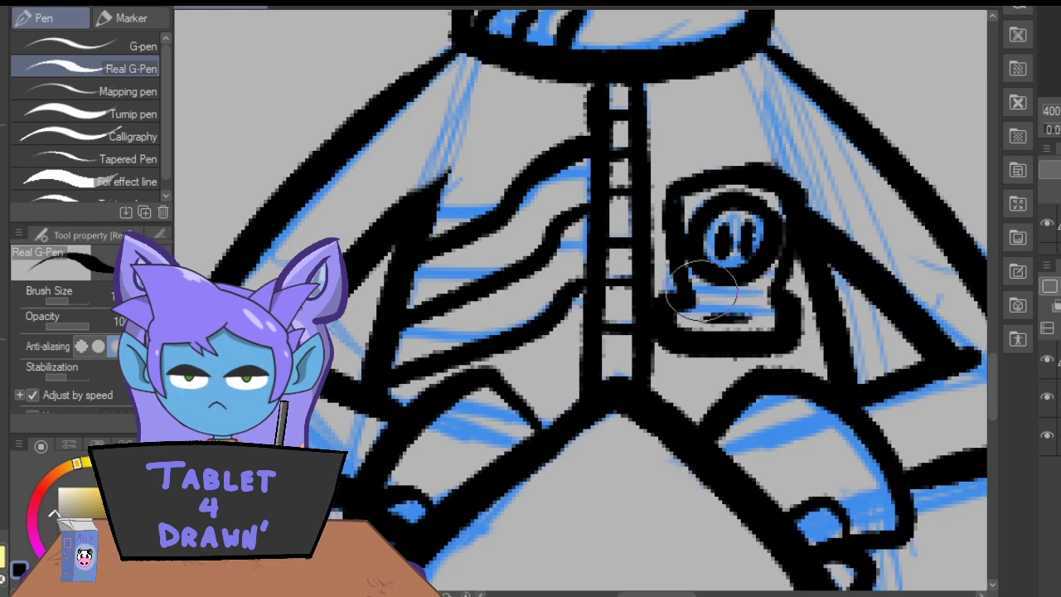
key("ctrl+z")
key("ctrl+z")
key("ctrl+z")
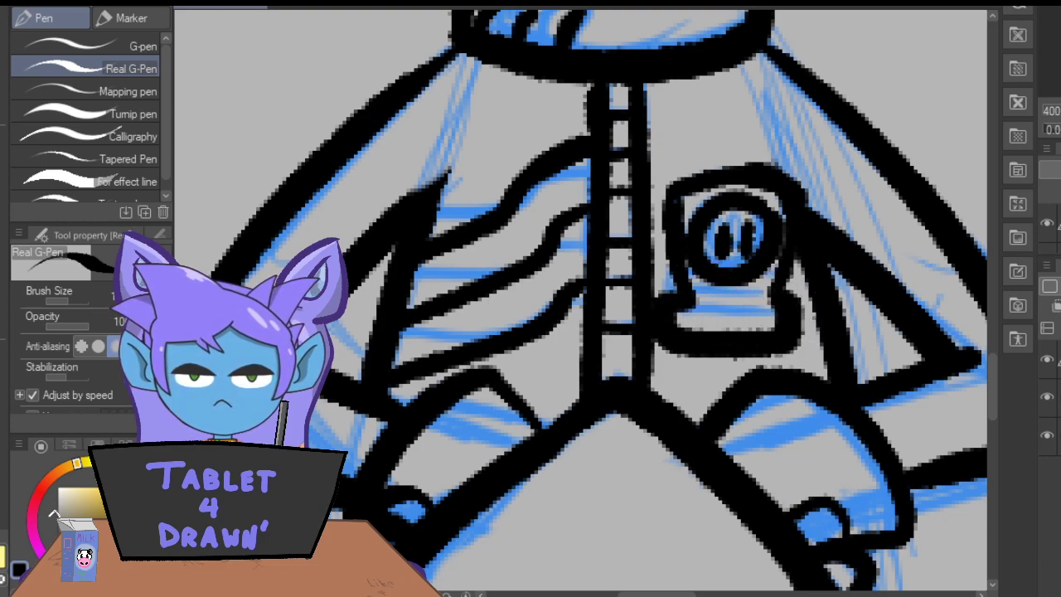
mouse_move(697, 305)
left_mouse_down()
mouse_move(665, 303)
mouse_move(671, 334)
mouse_move(786, 323)
mouse_move(787, 300)
mouse_move(705, 317)
left_mouse_up()
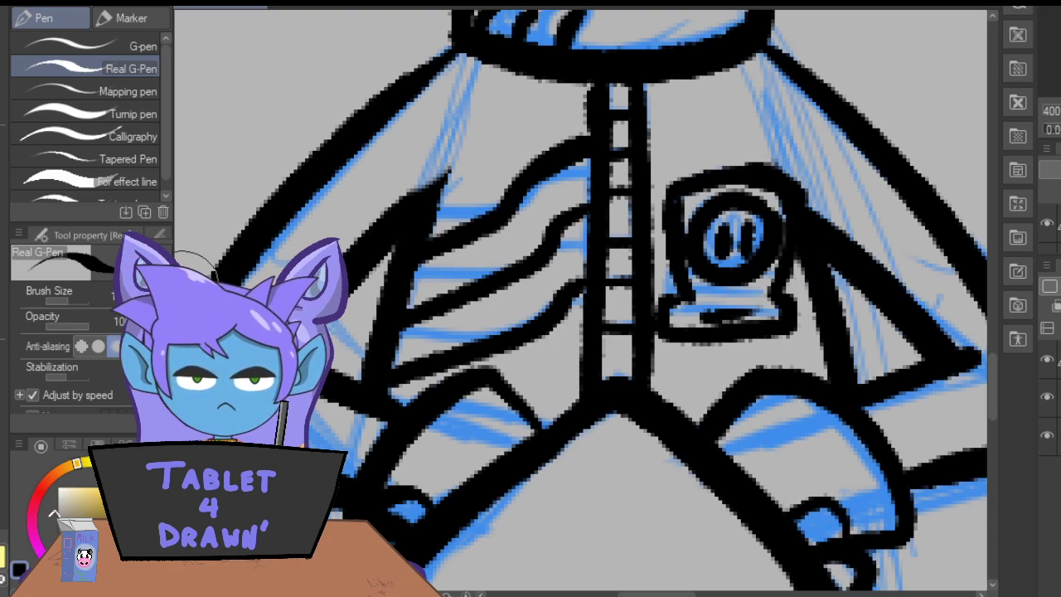
Ink a narrow rectangular band under the heart's lower edge and divide it with three short vertical lines.
mouse_move(995, 380)
left_mouse_down()
mouse_move(997, 355)
mouse_move(1008, 461)
mouse_move(1014, 423)
left_mouse_up()
left_click_drag(724, 208, 726, 229)
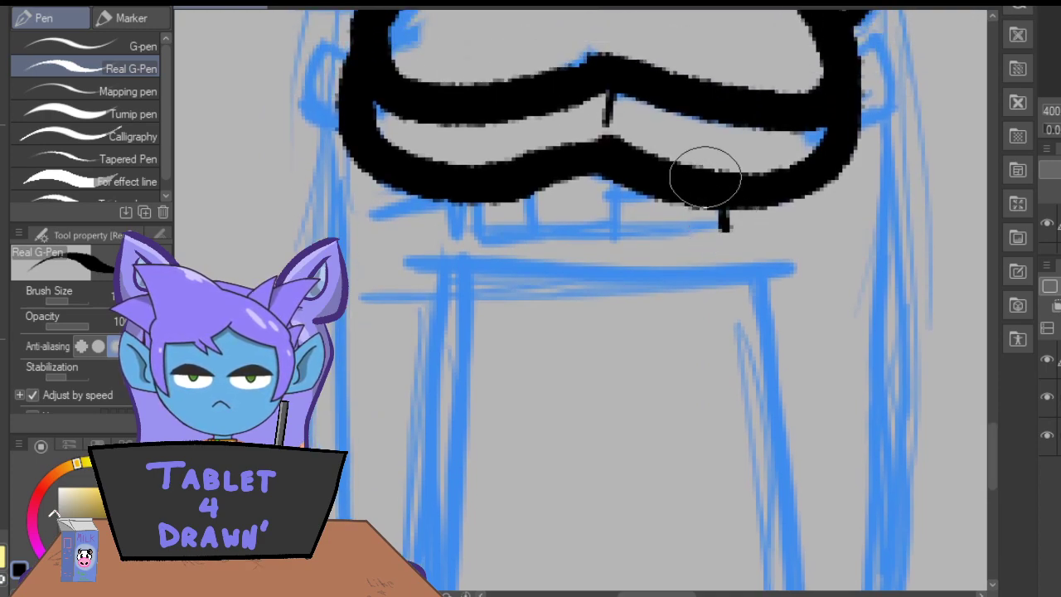
left_click_drag(461, 205, 460, 242)
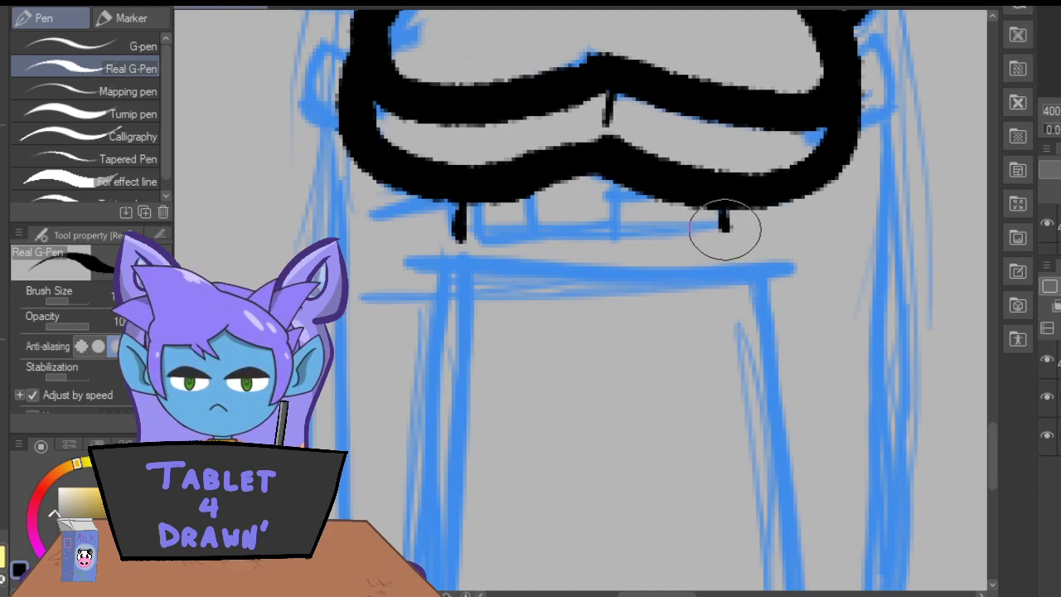
left_click_drag(729, 205, 729, 224)
left_click_drag(452, 209, 455, 232)
mouse_move(722, 226)
left_mouse_down()
mouse_move(466, 236)
mouse_move(711, 224)
mouse_move(614, 238)
mouse_move(466, 229)
left_mouse_up()
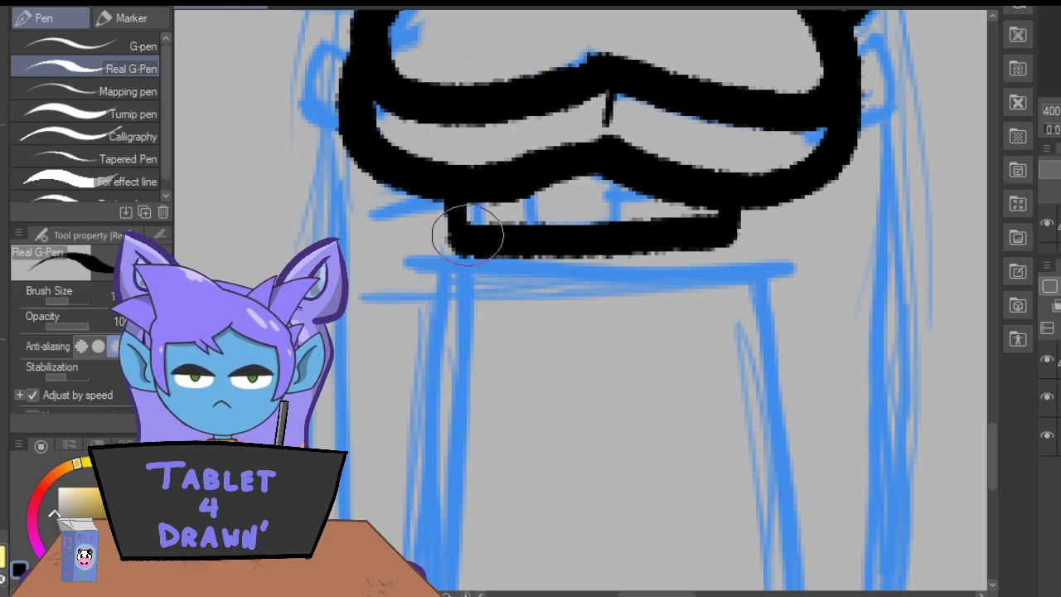
left_click_drag(617, 226, 610, 132)
mouse_move(522, 223)
left_mouse_down()
mouse_move(531, 199)
mouse_move(488, 234)
mouse_move(494, 204)
left_mouse_up()
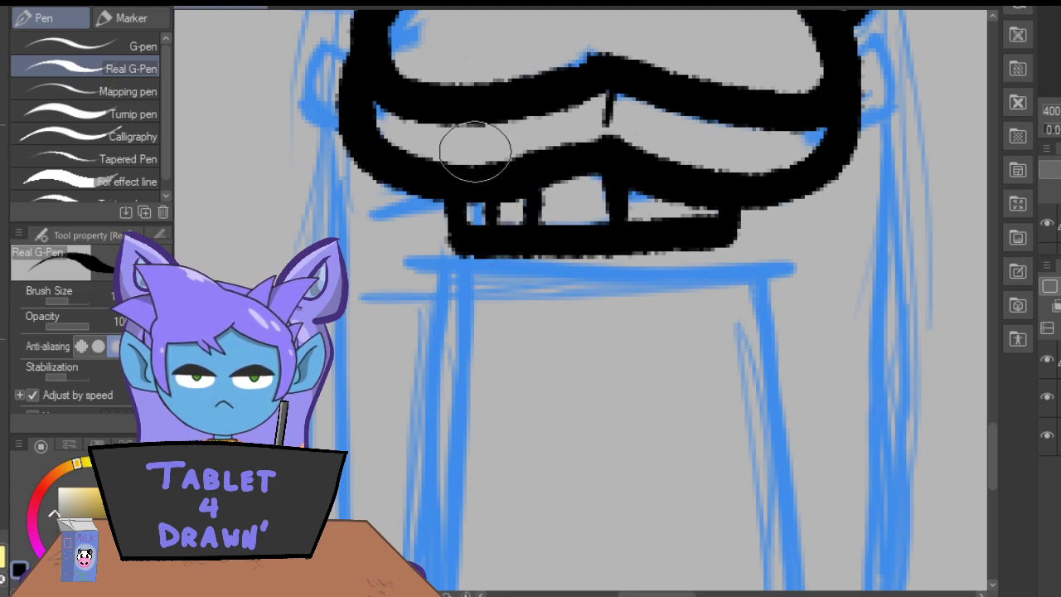
Ink a small rounded tab at each side of the heart and short side lines joining the tabs to the fingers above.
key("ctrl+minus")
key("ctrl+minus")
key("ctrl+minus")
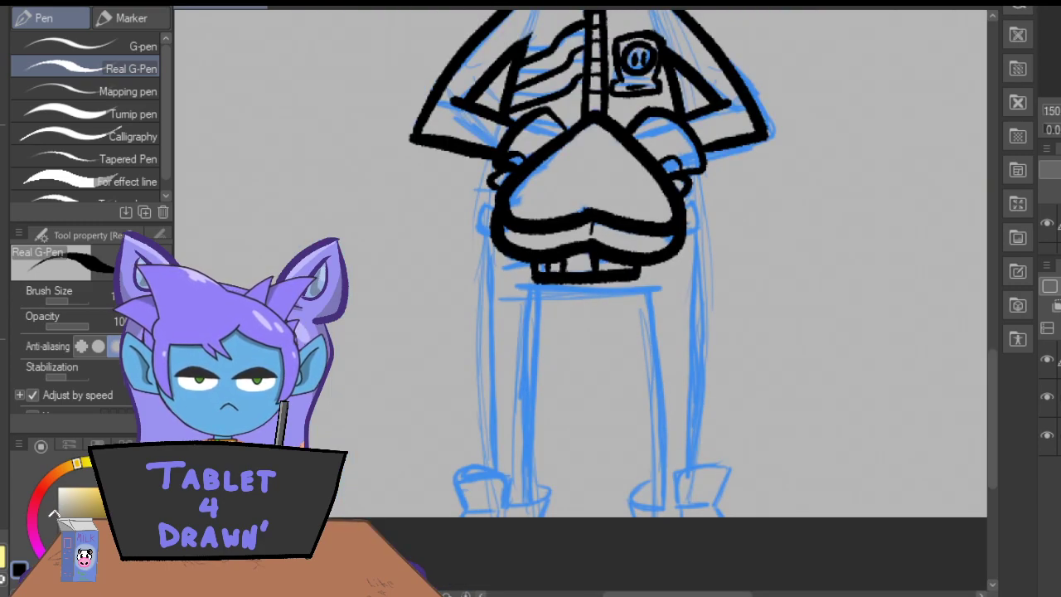
key("ctrl+plus")
key("ctrl+plus")
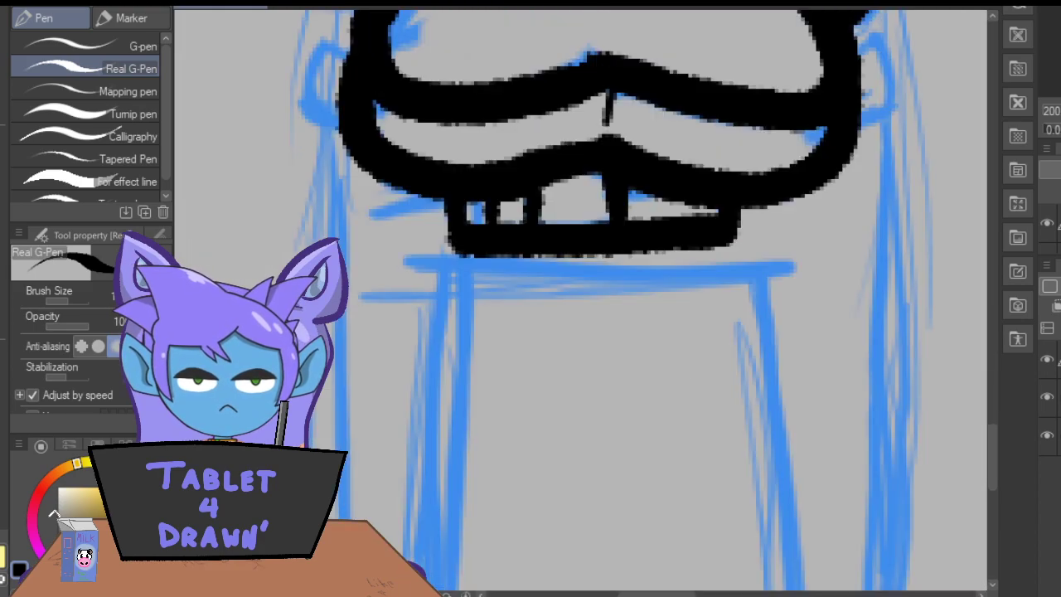
key("ctrl+plus")
left_click_drag(991, 428, 991, 398)
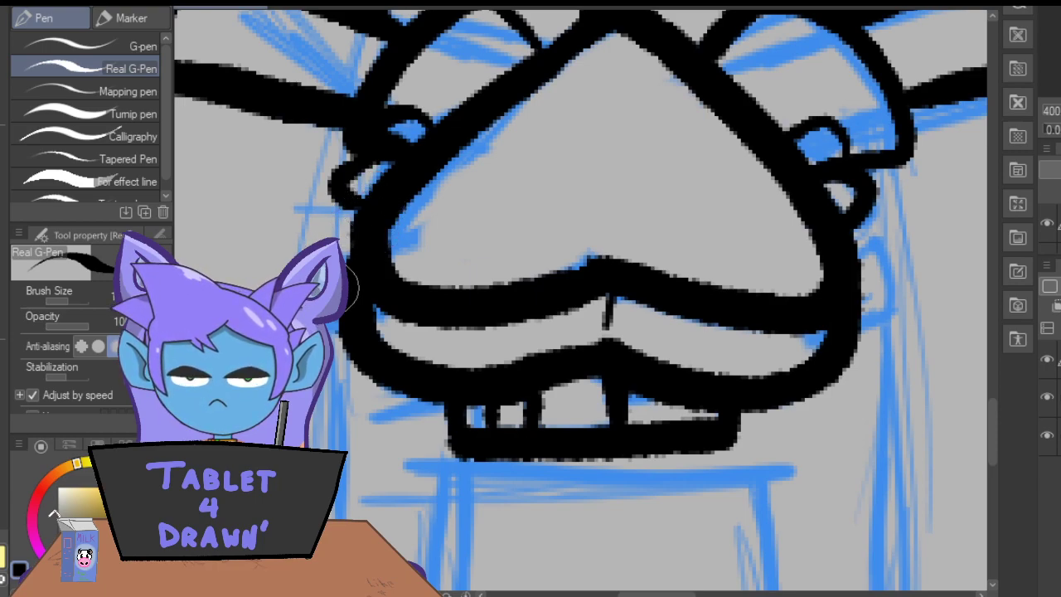
mouse_move(844, 322)
left_mouse_down()
mouse_move(881, 312)
mouse_move(880, 238)
left_mouse_up()
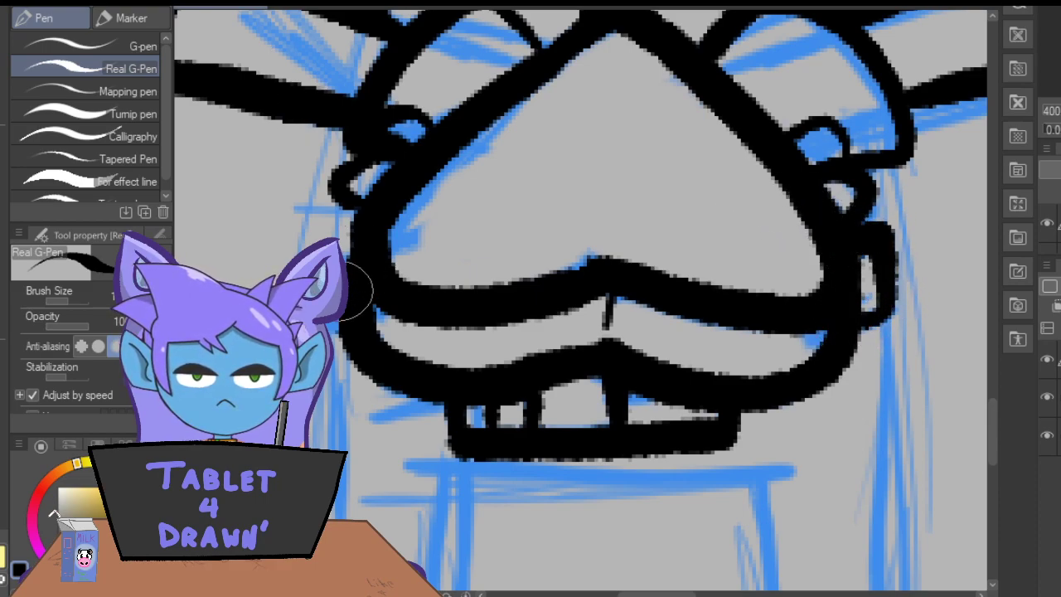
left_click_drag(851, 191, 863, 207)
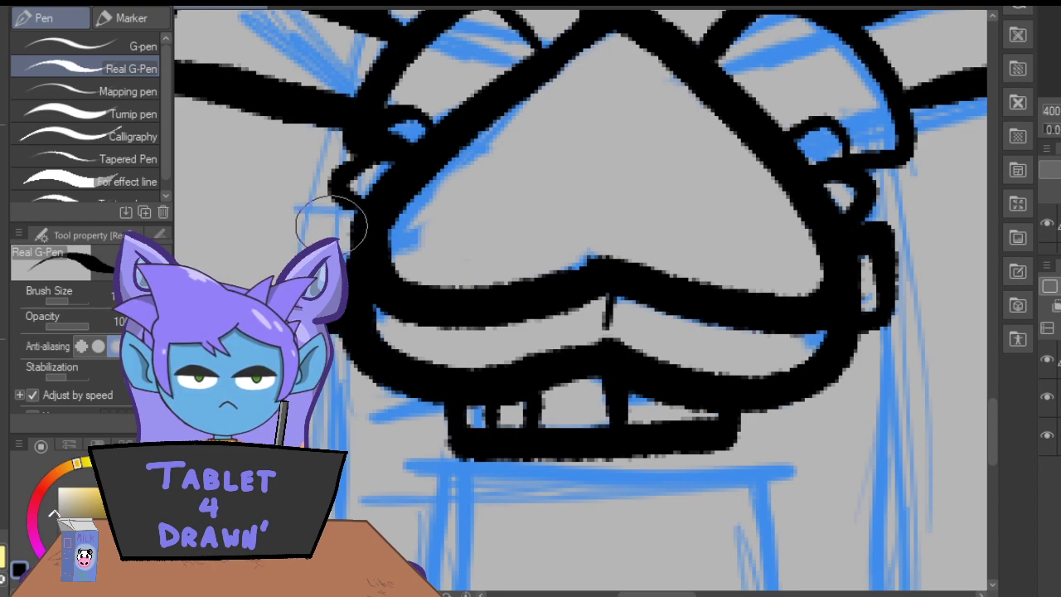
left_click_drag(352, 232, 322, 229)
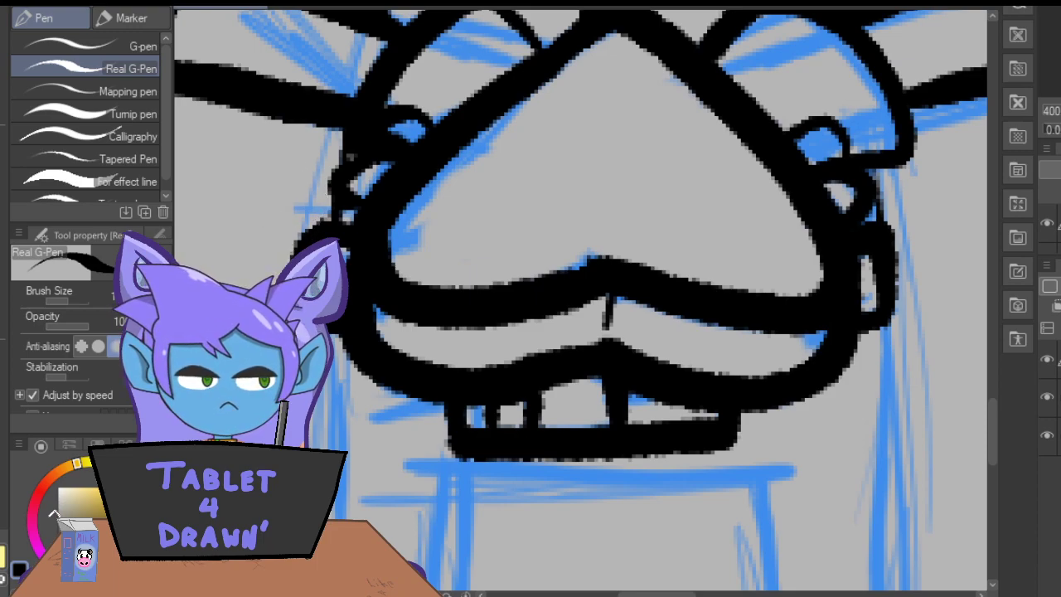
mouse_move(992, 420)
left_mouse_down()
mouse_move(986, 437)
mouse_move(1004, 450)
left_mouse_up()
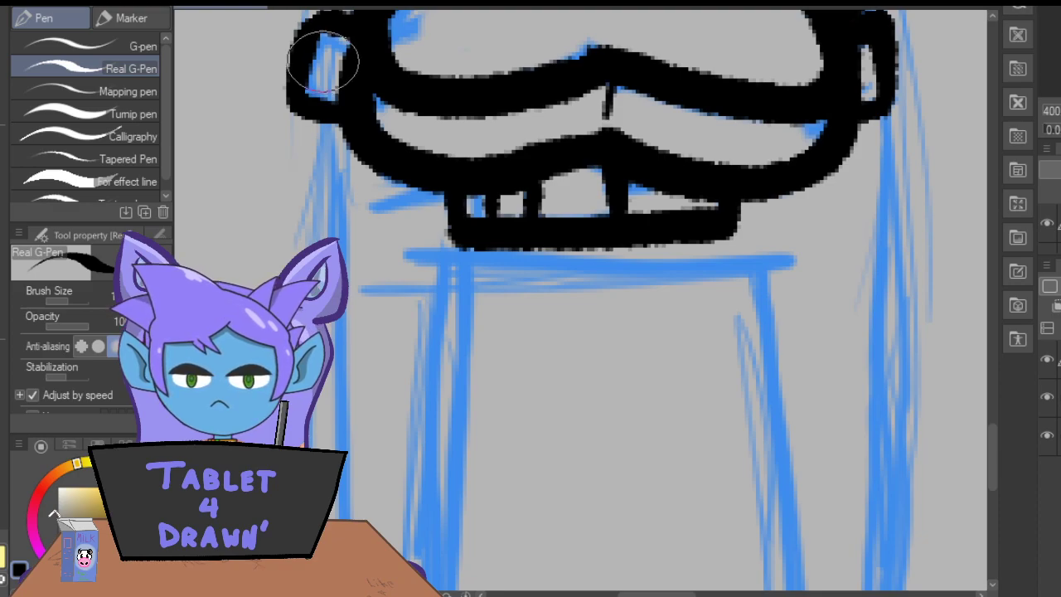
left_click_drag(319, 62, 324, 32)
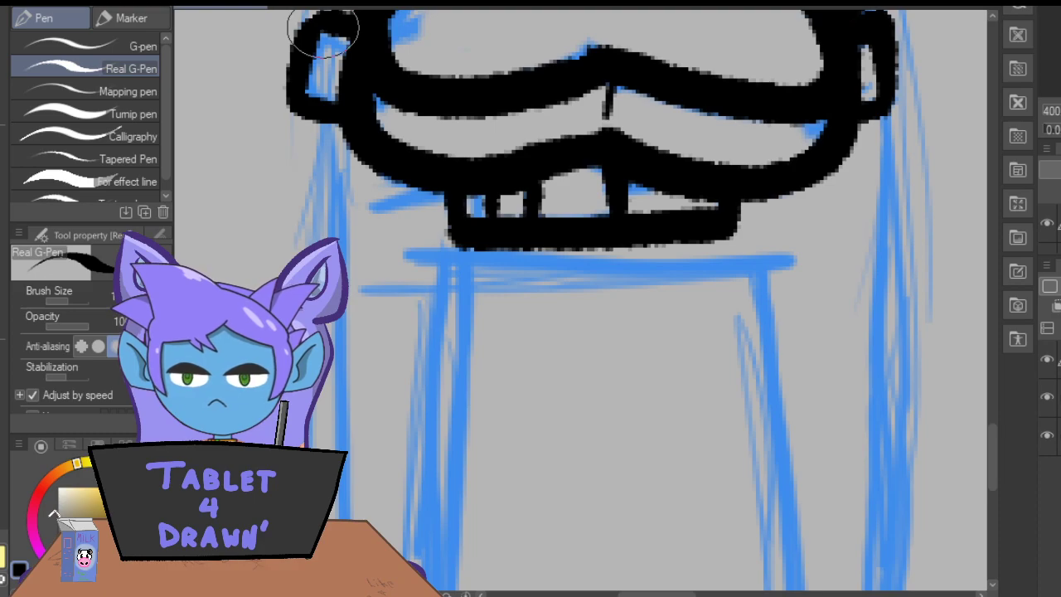
Ink the curved crotch line under the waistband and the long outer edge of the right-hand leg down to the shoe.
mouse_move(777, 277)
left_mouse_down()
mouse_move(618, 265)
mouse_move(427, 284)
left_mouse_up()
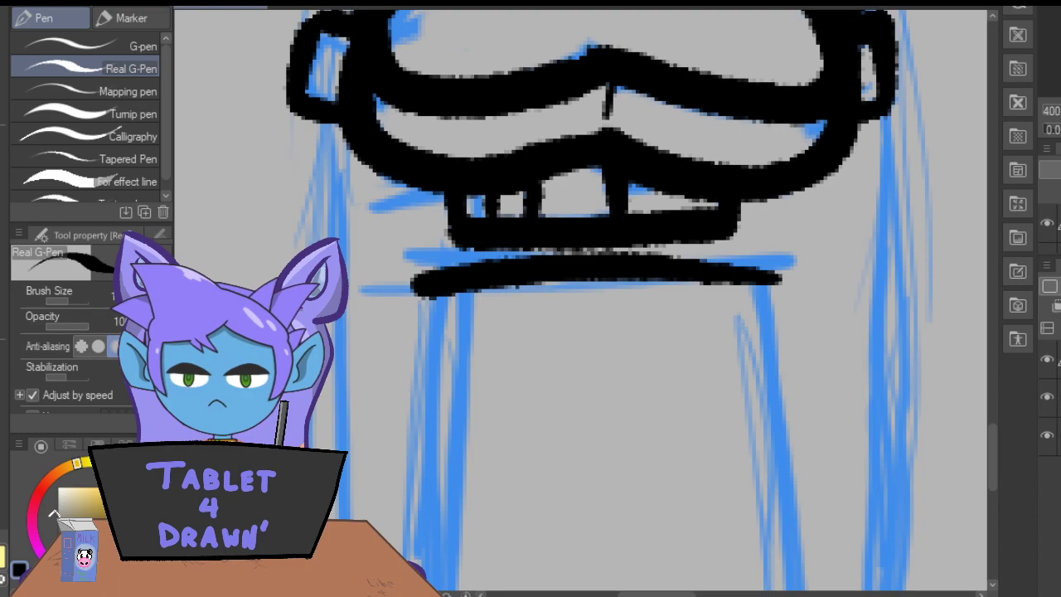
left_click_drag(991, 444, 991, 458)
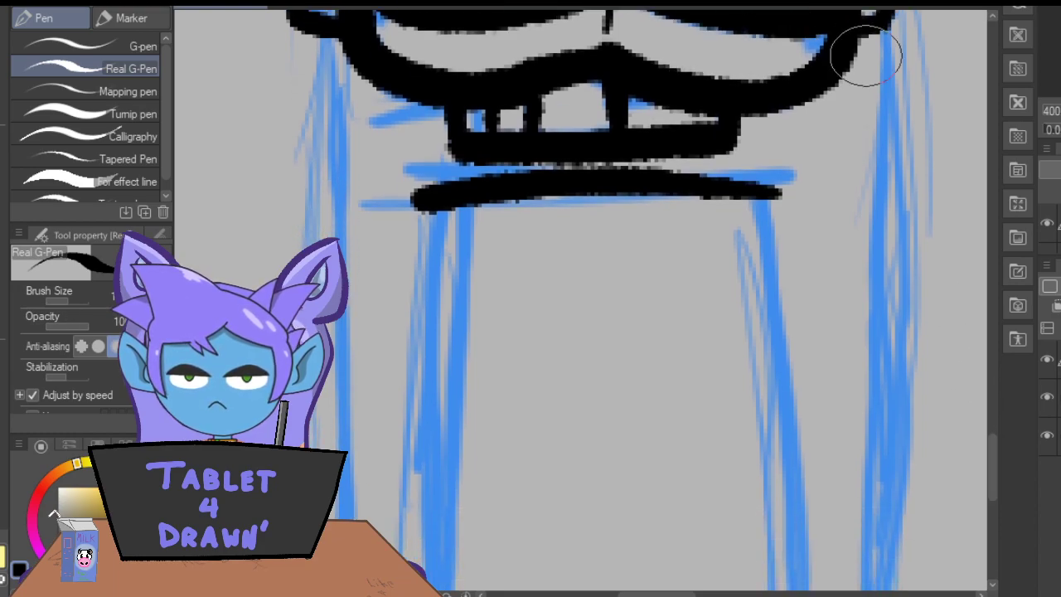
mouse_move(871, 33)
left_mouse_down()
mouse_move(880, 303)
mouse_move(870, 591)
left_mouse_up()
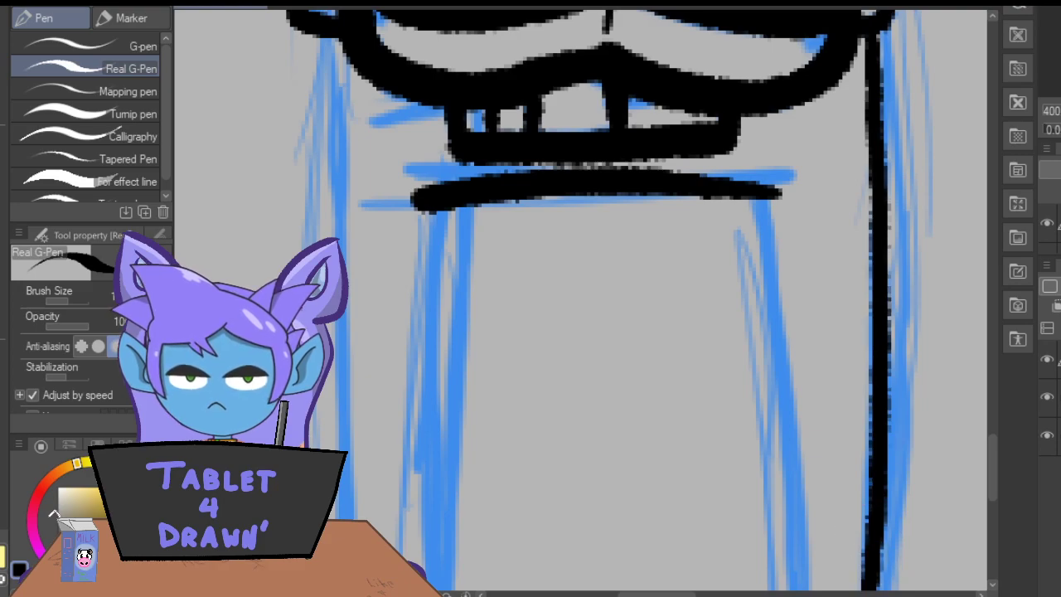
scroll(992, 472, "down", 5)
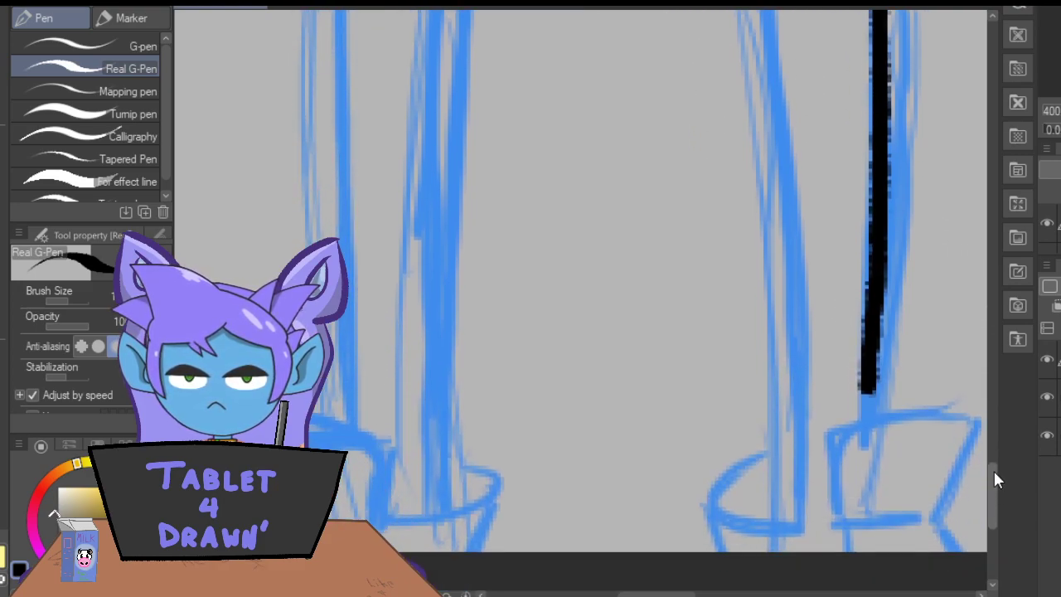
left_click_drag(870, 325, 868, 424)
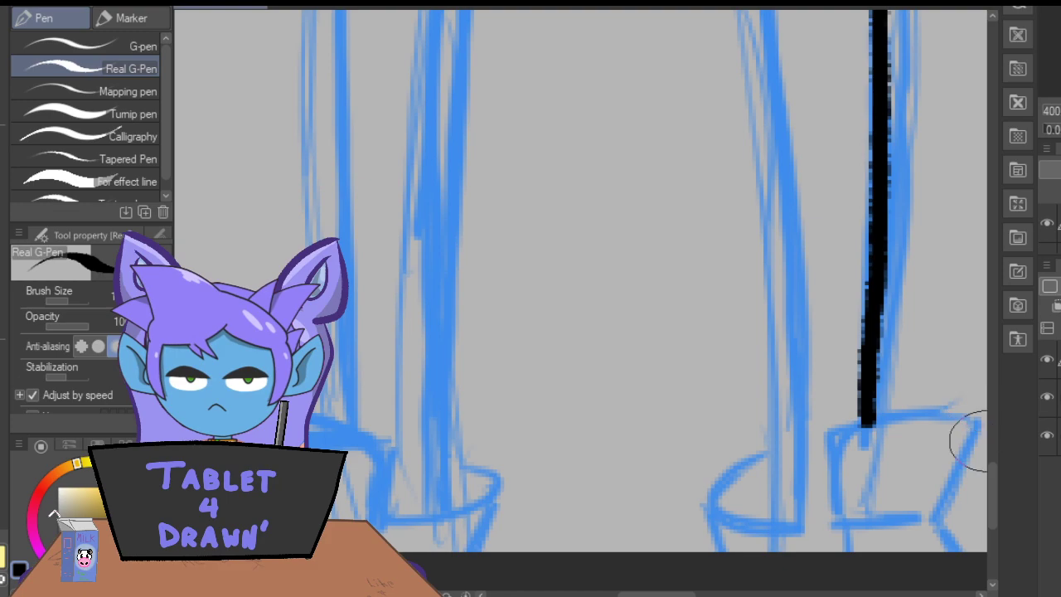
left_click_drag(992, 481, 991, 478)
scroll(990, 478, "up", 3)
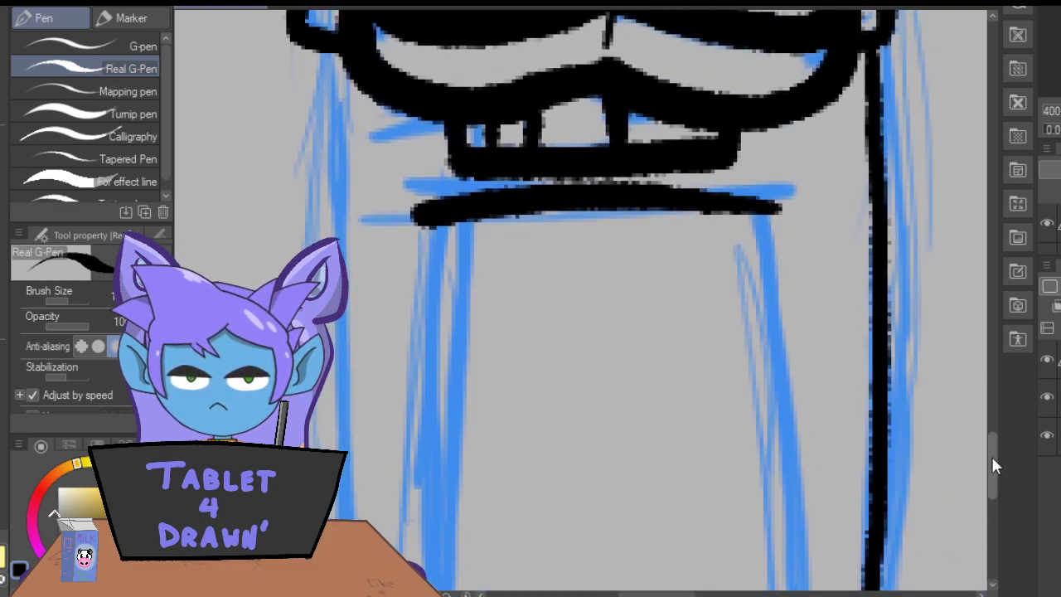
Ink the inner edge of the right-hand leg from the crotch line down to the shoe opening.
scroll(995, 469, "down", 2)
mouse_move(763, 64)
left_mouse_down()
mouse_move(788, 289)
mouse_move(804, 549)
left_mouse_up()
scroll(990, 481, "down", 3)
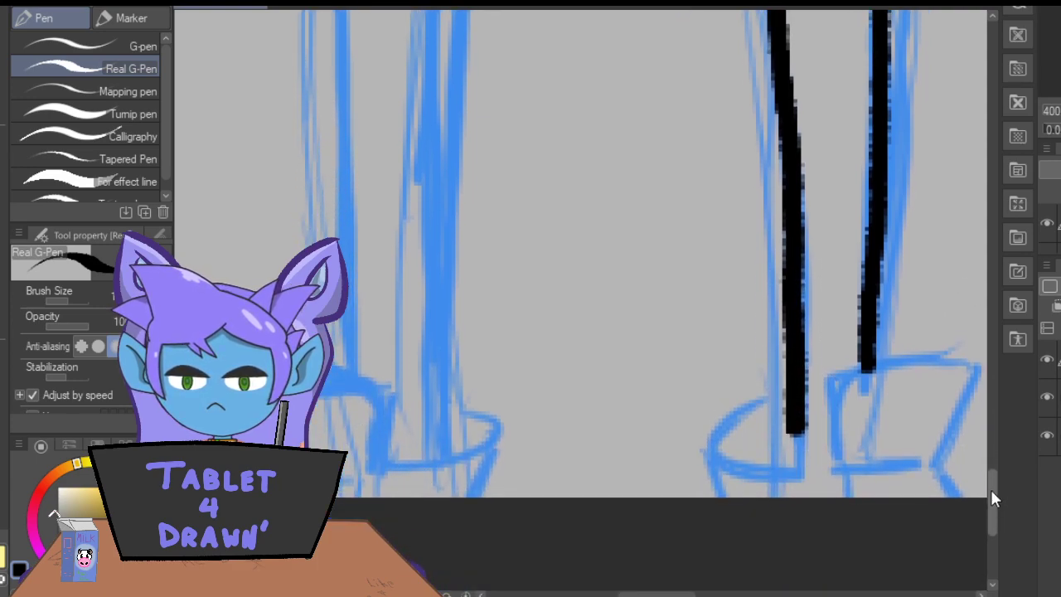
Ink the right-hand shoe's flared tongue, its rounded ankle opening and a short detail line inside the tongue.
mouse_move(834, 470)
left_mouse_down()
mouse_move(821, 381)
mouse_move(883, 362)
mouse_move(957, 368)
mouse_move(963, 394)
mouse_move(938, 460)
mouse_move(955, 503)
left_mouse_up()
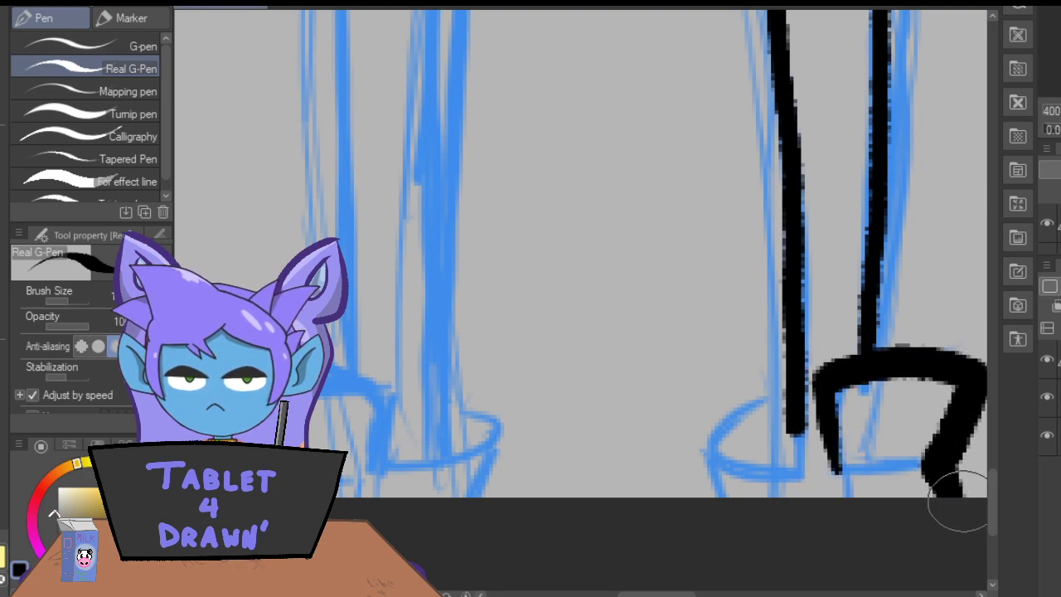
left_click_drag(835, 472, 840, 510)
left_click_drag(867, 465, 910, 460)
mouse_move(812, 468)
left_mouse_down()
mouse_move(766, 468)
mouse_move(710, 444)
mouse_move(747, 411)
mouse_move(787, 399)
mouse_move(744, 417)
mouse_move(771, 406)
mouse_move(796, 431)
mouse_move(800, 491)
left_mouse_up()
left_click_drag(706, 462, 722, 491)
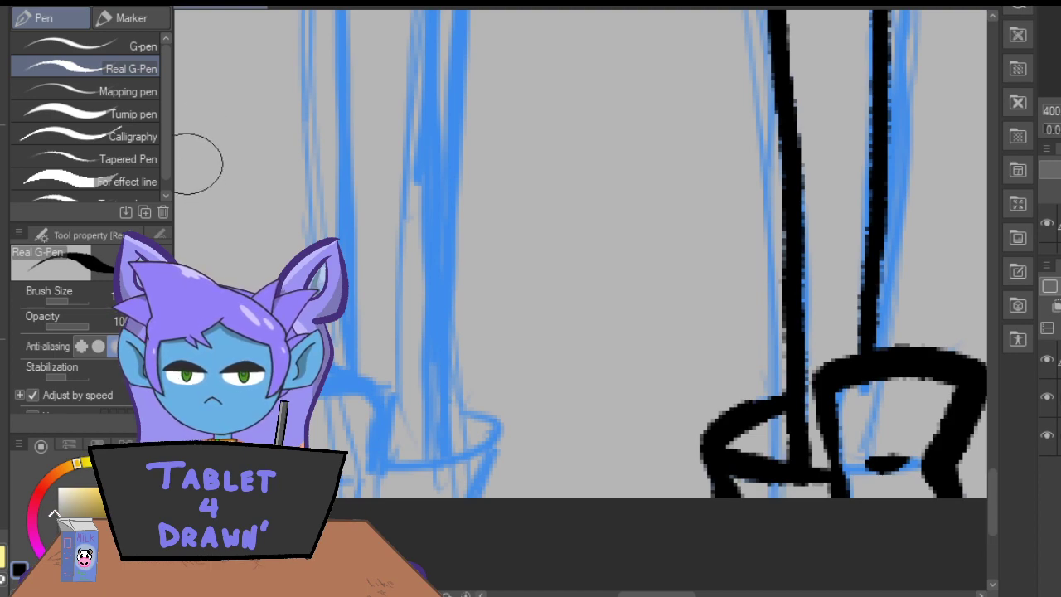
Thicken the inner edge of the right-hand leg, replacing the overly heavy first stroke with a slimmer one.
key("ctrl+minus")
key("ctrl+minus")
key("ctrl+minus")
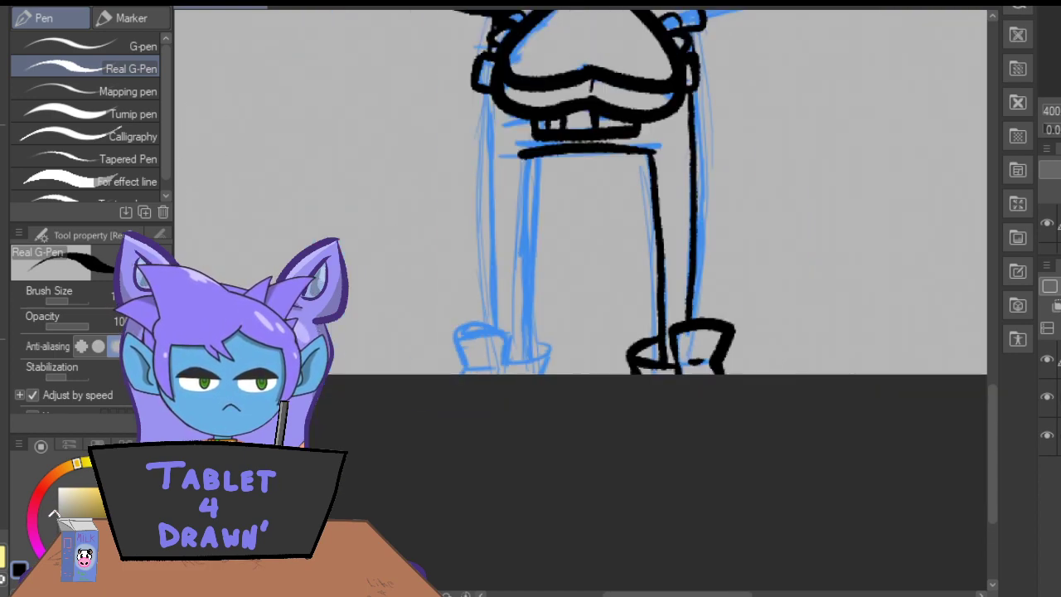
mouse_move(658, 365)
left_mouse_down()
mouse_move(651, 158)
mouse_move(659, 365)
left_mouse_up()
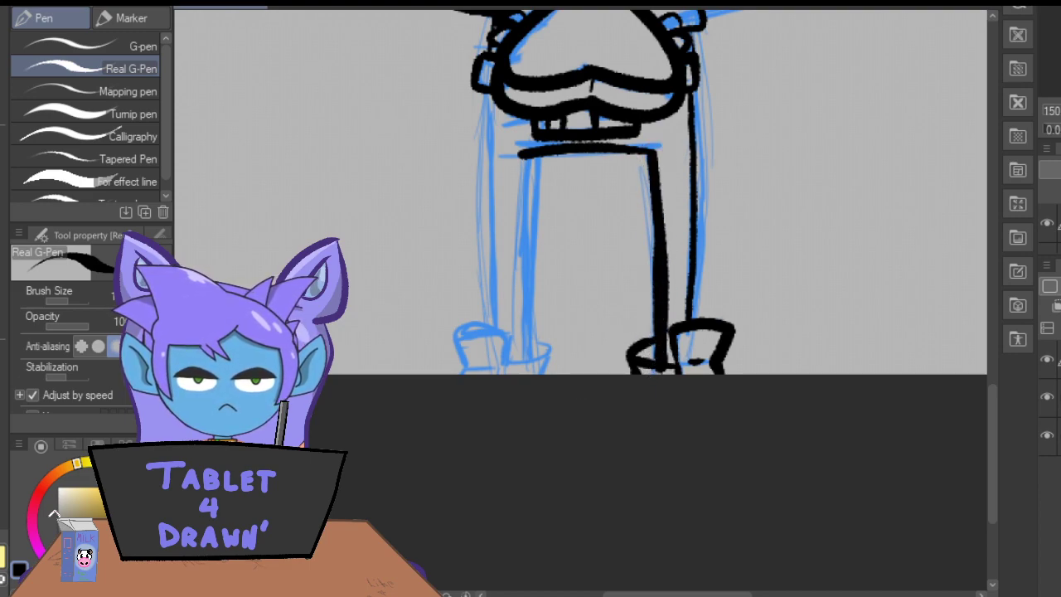
key("ctrl+z")
key("ctrl+z")
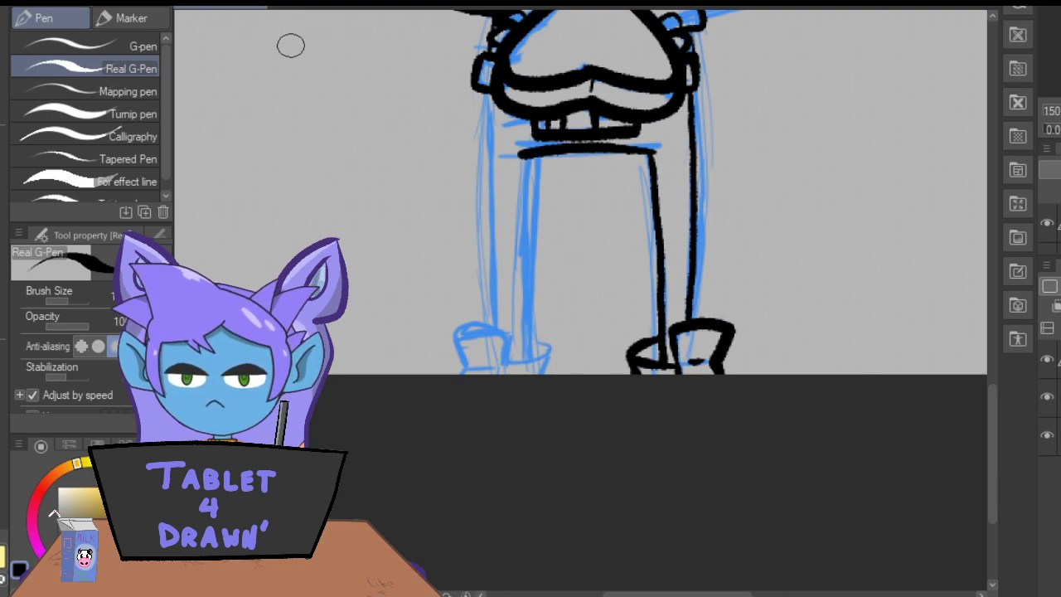
left_click_drag(663, 362, 641, 134)
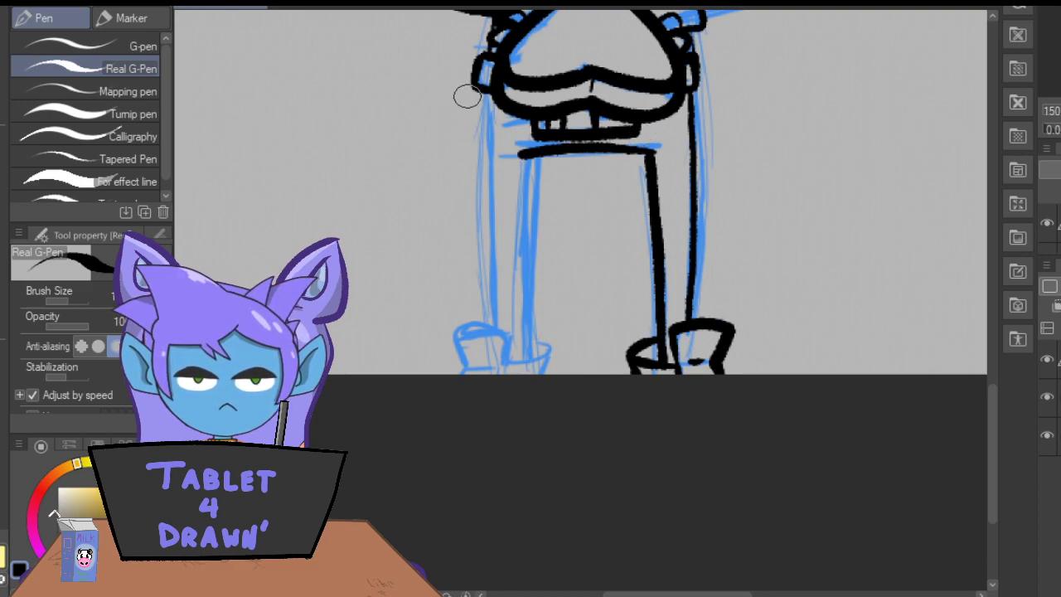
Ink the outer and inner edges of the left-hand leg, redrawing the inner edge until it runs nearly straight to the shoe.
mouse_move(483, 91)
left_mouse_down()
mouse_move(479, 268)
mouse_move(490, 360)
left_mouse_up()
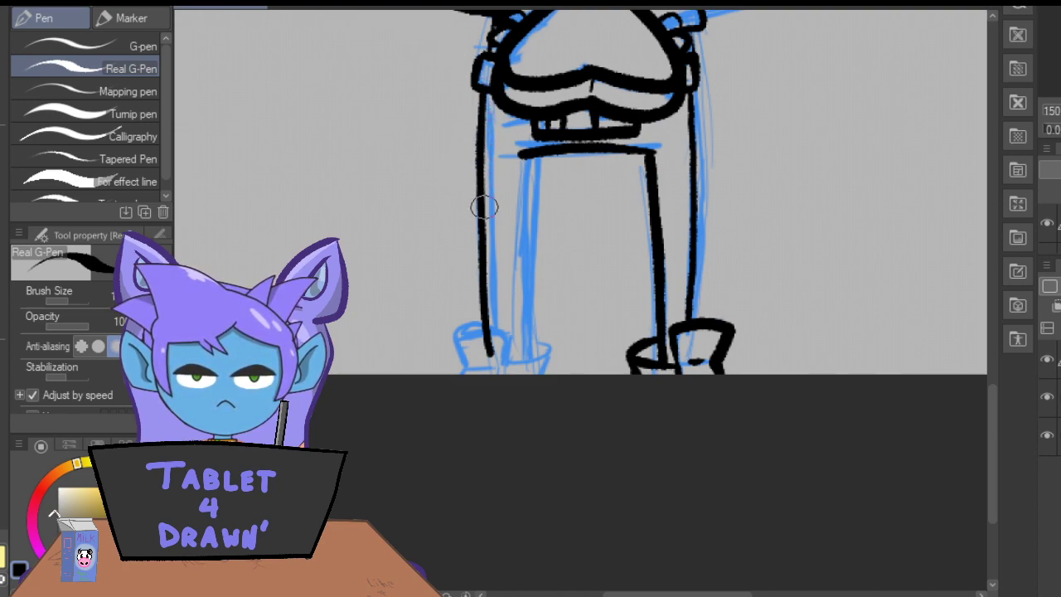
left_click_drag(520, 163, 518, 362)
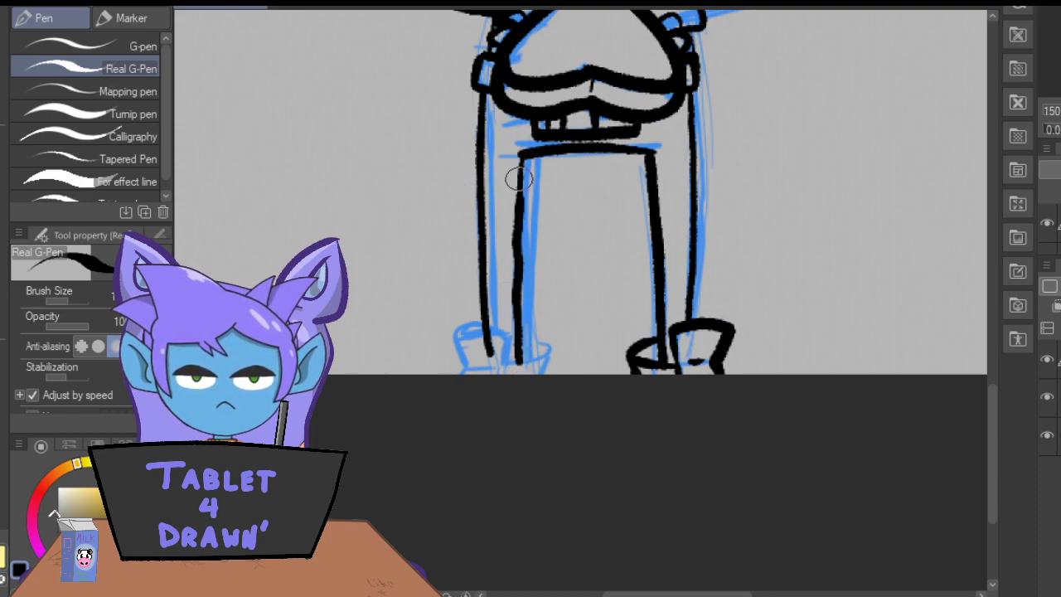
key("ctrl+z")
left_click_drag(525, 157, 518, 357)
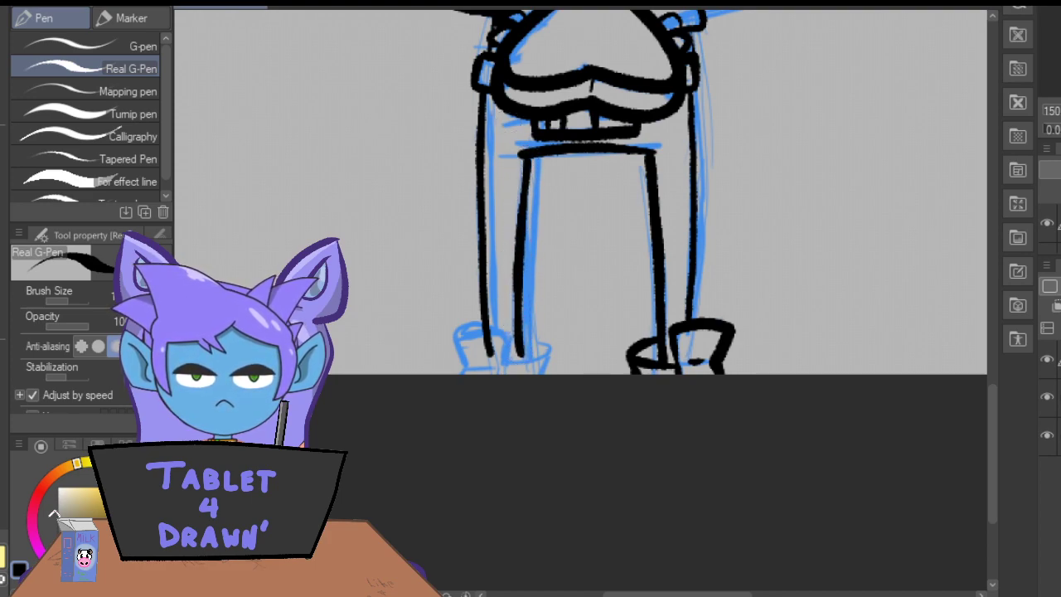
key("ctrl+z")
left_click_drag(514, 155, 519, 358)
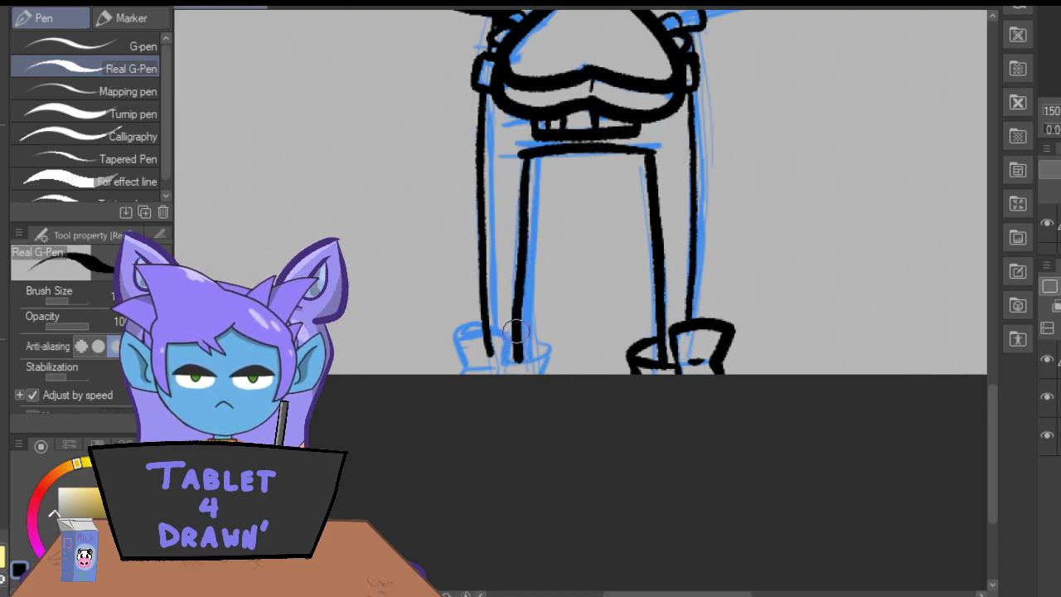
key("ctrl+z")
mouse_move(522, 153)
left_mouse_down()
mouse_move(517, 291)
mouse_move(527, 360)
left_mouse_up()
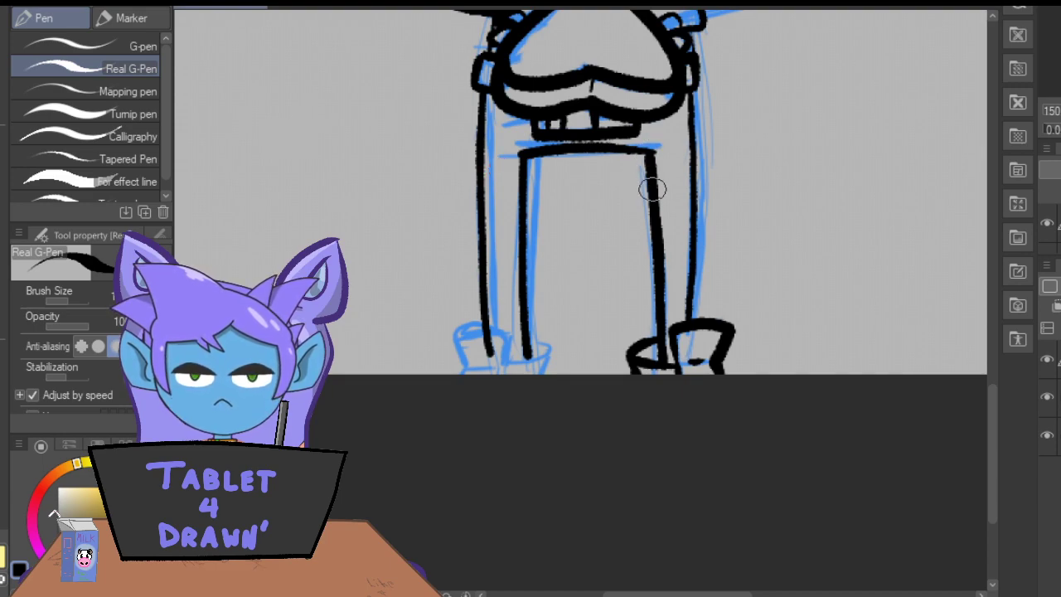
Redraw the lower inner edge of the right-hand leg curving inward and remove the old segment with the vector eraser enabled.
left_click_drag(656, 258, 651, 365)
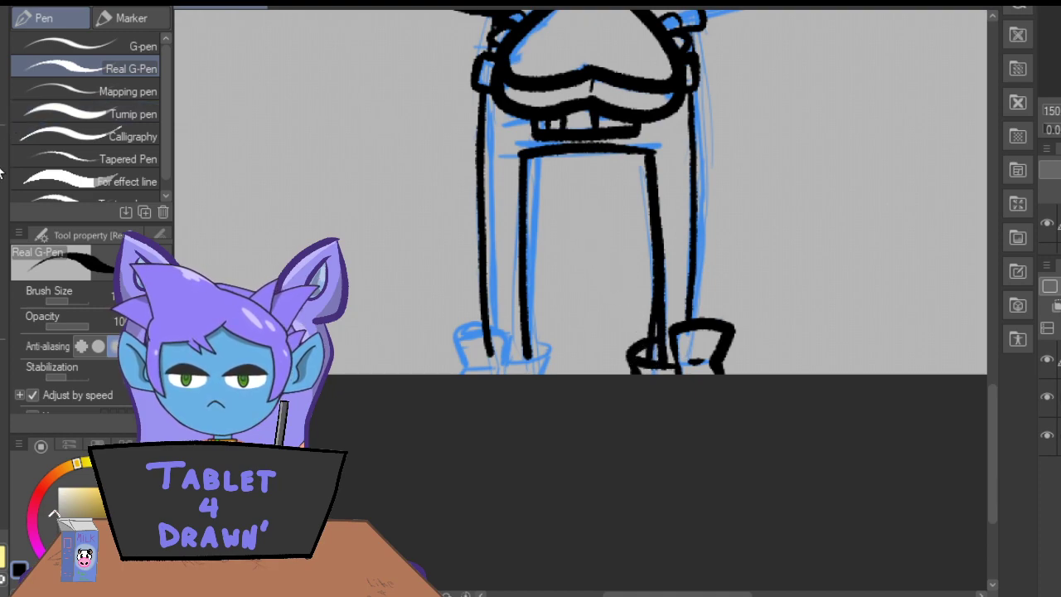
key("e")
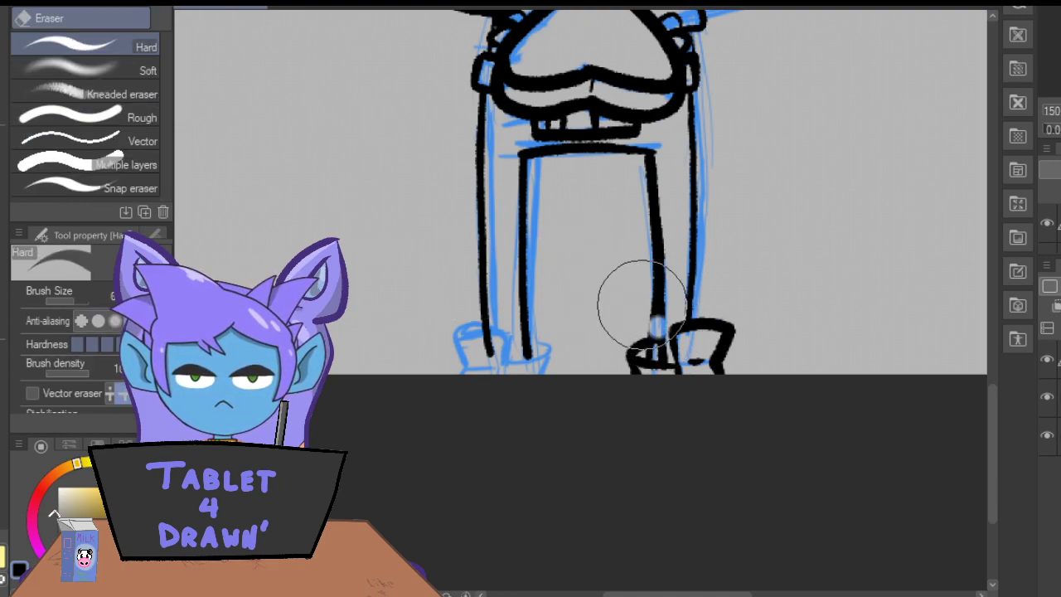
left_click(31, 394)
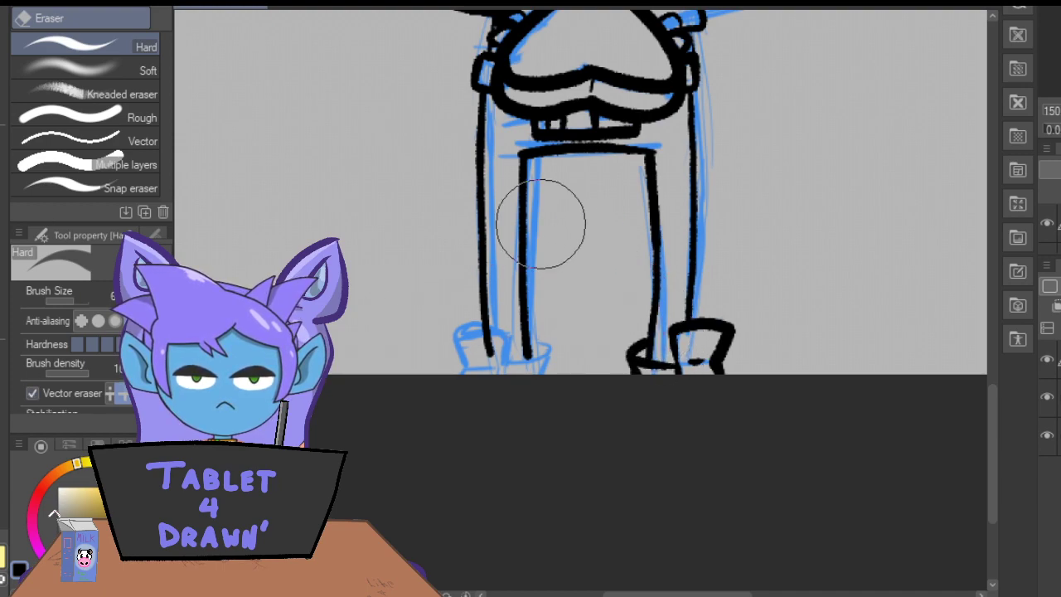
Ink the left-hand shoe's flared tongue and ankle opening, and erase the leg lines overlapping them.
left_click(1, 193)
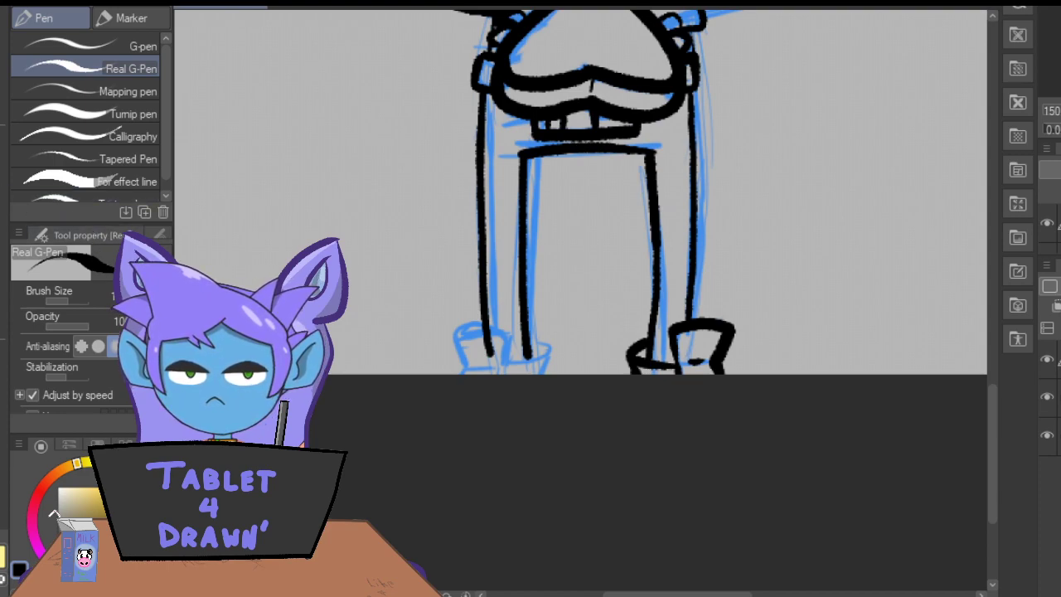
mouse_move(501, 363)
left_mouse_down()
mouse_move(495, 330)
mouse_move(445, 339)
mouse_move(464, 370)
mouse_move(499, 365)
mouse_move(498, 384)
mouse_move(446, 358)
mouse_move(486, 363)
mouse_move(461, 356)
left_mouse_up()
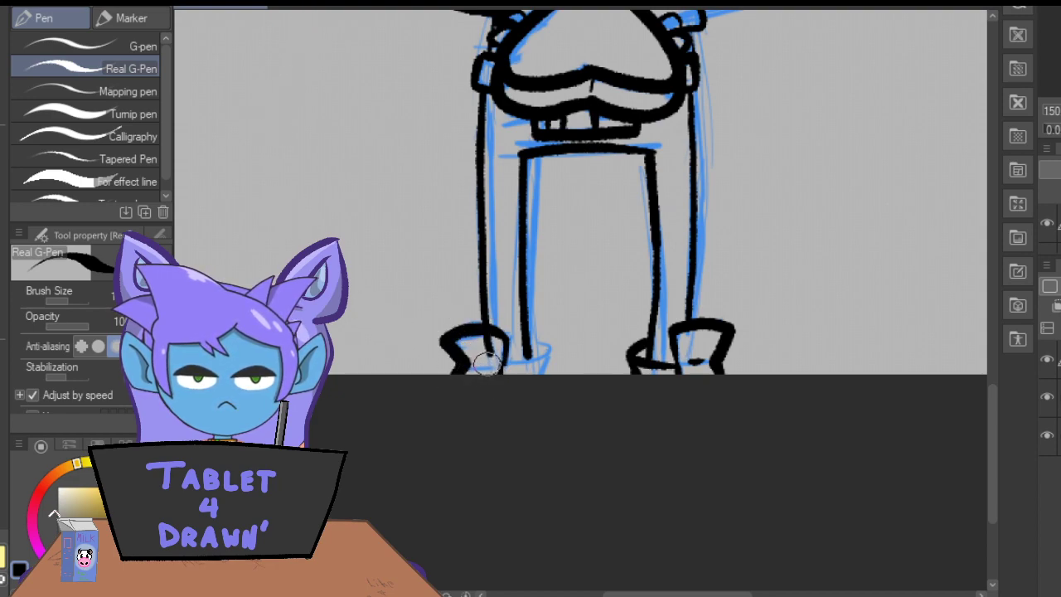
mouse_move(491, 364)
left_mouse_down()
mouse_move(541, 351)
mouse_move(528, 343)
mouse_move(536, 376)
left_mouse_up()
key("e")
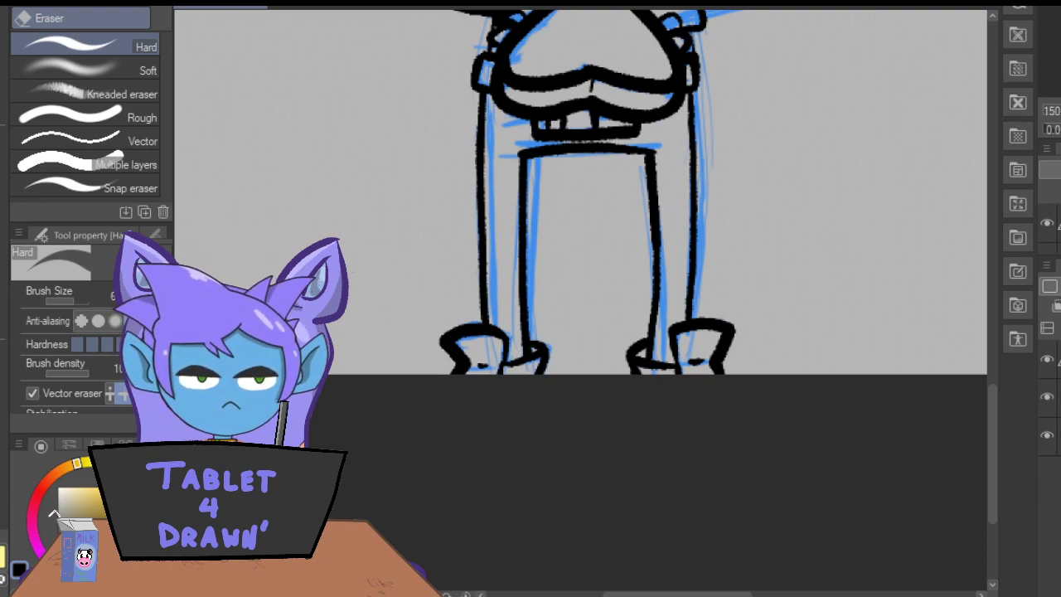
Hide the blue sketch layer and add a new layer beneath the line art for flat colours.
key("ctrl+minus")
left_click_drag(991, 420, 988, 299)
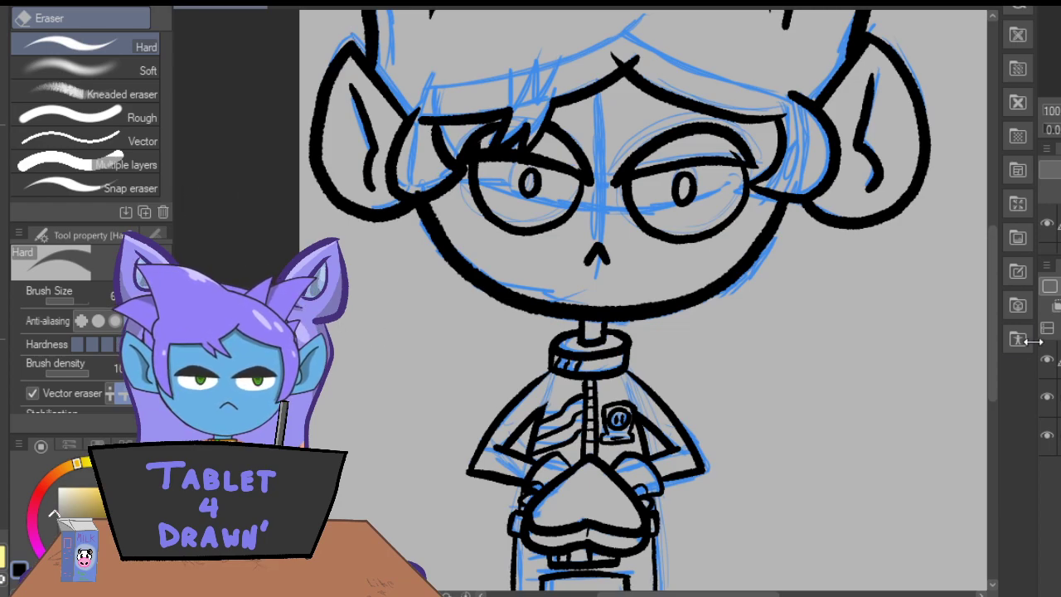
left_click_drag(993, 329, 997, 287)
key("ctrl+minus")
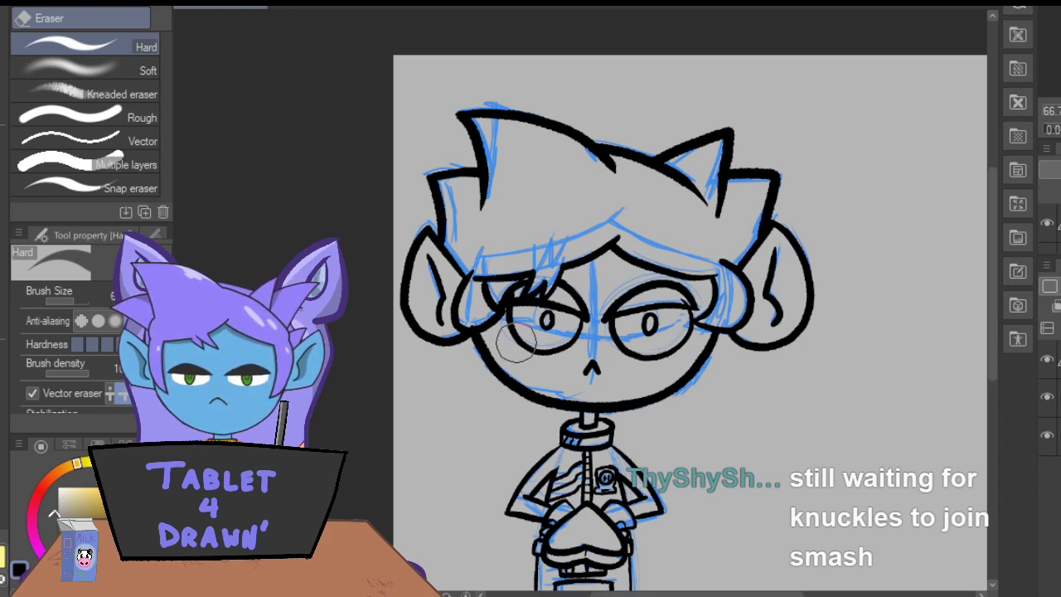
left_click(1048, 396)
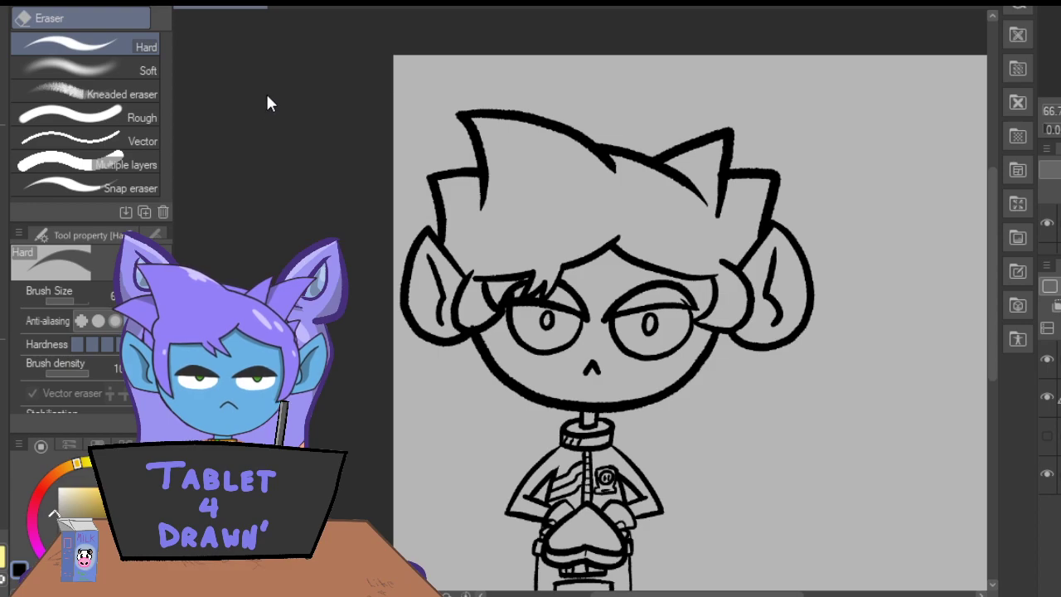
Sample the blue skin colour from the finished character reference and choose the Fill-in-mono pen marker for the line art drawing.
left_click(304, 6)
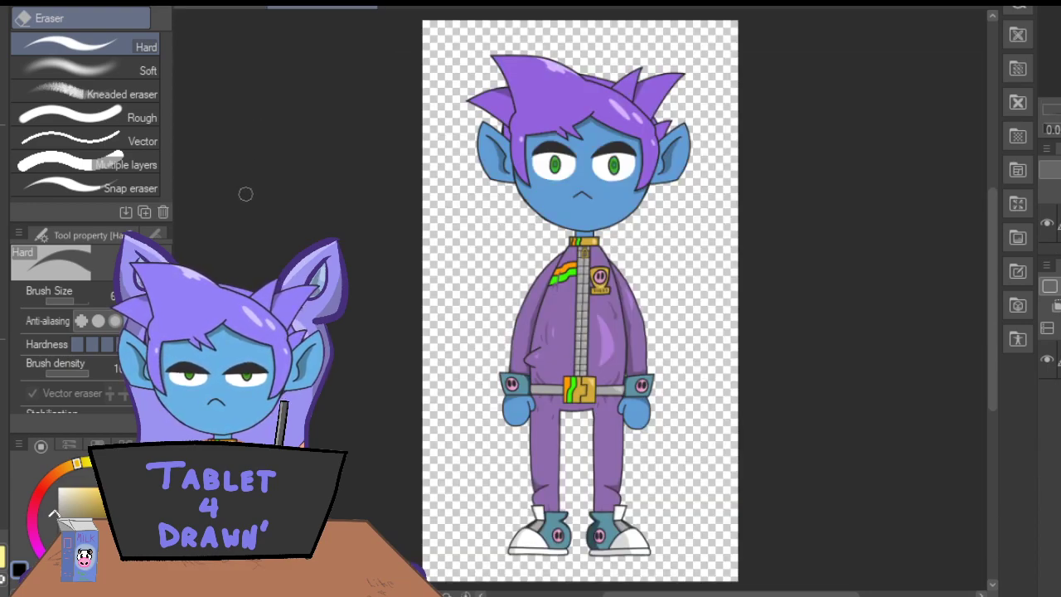
key("i")
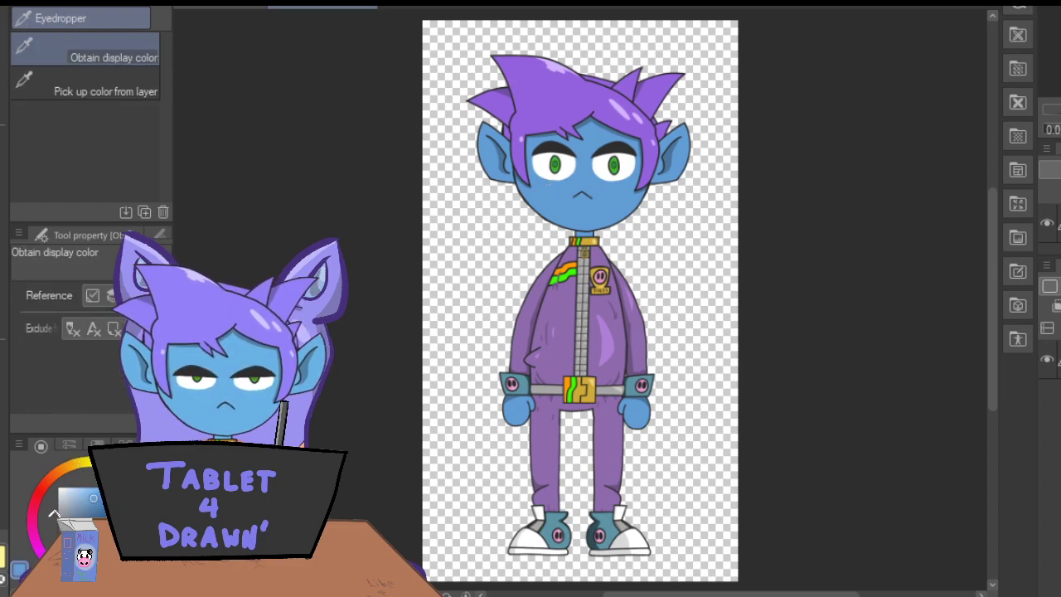
key("p")
left_click(189, 8)
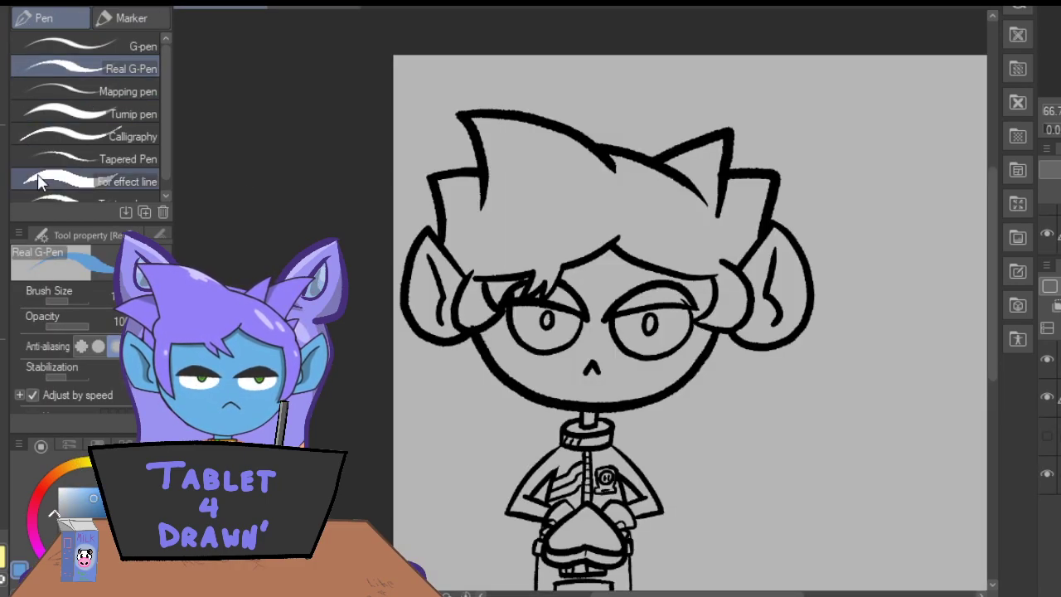
left_click(132, 18)
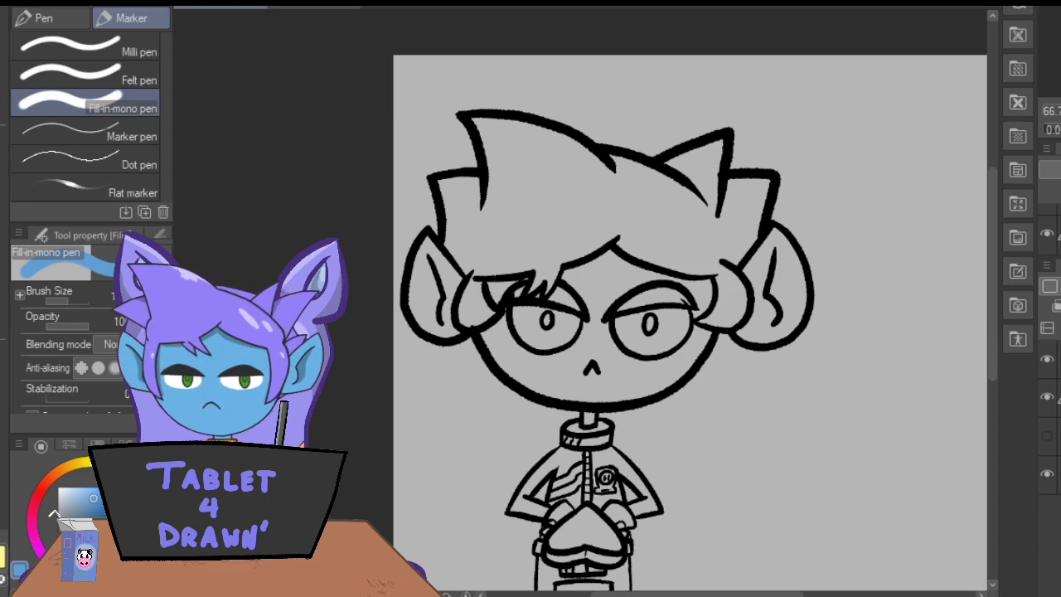
Paint the character's right-hand ear solid skin blue inside its outline.
key("ctrl+plus")
key("ctrl+plus")
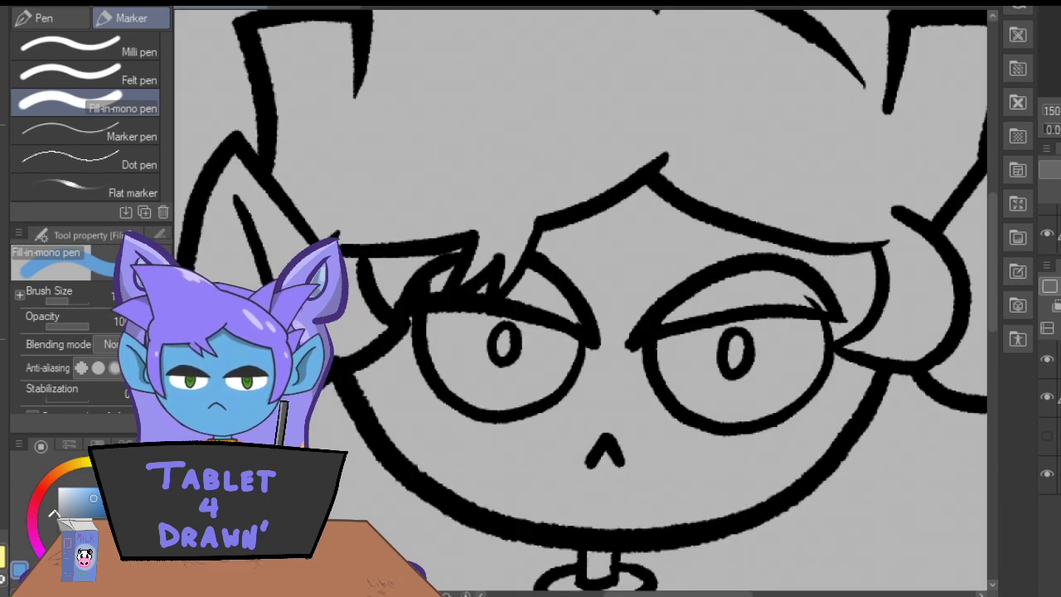
left_click_drag(652, 594, 685, 594)
mouse_move(835, 144)
left_mouse_down()
mouse_move(763, 235)
mouse_move(794, 294)
mouse_move(786, 335)
mouse_move(756, 369)
mouse_move(781, 387)
mouse_move(846, 380)
mouse_move(878, 357)
mouse_move(900, 315)
mouse_move(831, 163)
mouse_move(877, 198)
mouse_move(903, 286)
mouse_move(894, 319)
mouse_move(838, 159)
mouse_move(811, 185)
mouse_move(812, 278)
mouse_move(796, 352)
mouse_move(823, 296)
mouse_move(817, 373)
mouse_move(862, 305)
mouse_move(872, 356)
mouse_move(883, 276)
mouse_move(858, 265)
mouse_move(866, 253)
mouse_move(849, 236)
mouse_move(831, 272)
left_mouse_up()
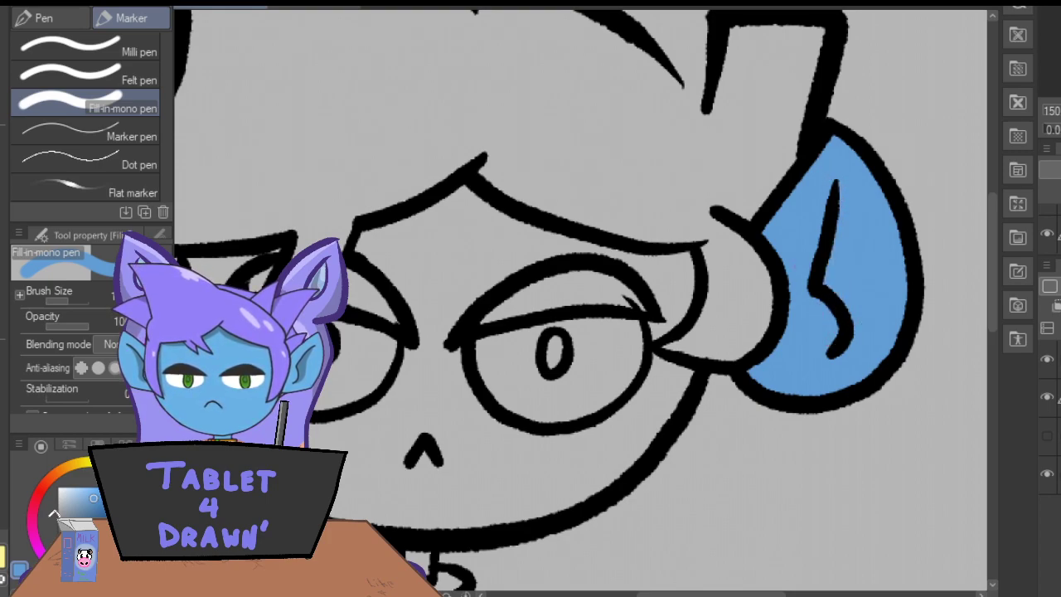
Paint the left-hand ear solid skin blue, tracing inside its outline before filling the middle.
left_click_drag(647, 594, 597, 594)
mouse_move(321, 160)
left_mouse_down()
mouse_move(398, 253)
mouse_move(383, 234)
left_mouse_up()
left_click_drag(322, 160, 286, 253)
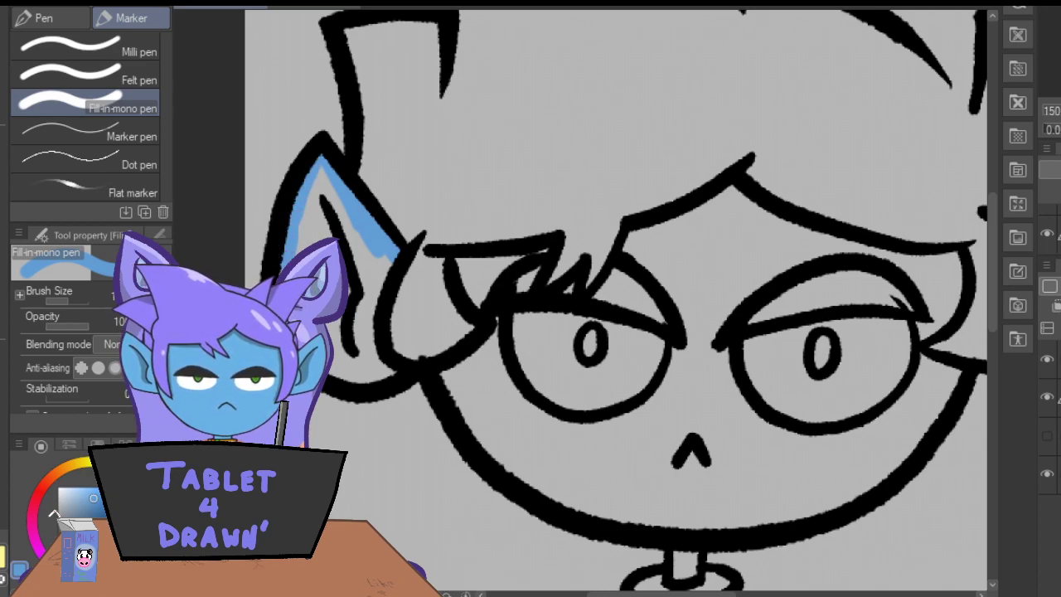
mouse_move(333, 368)
left_mouse_down()
mouse_move(386, 375)
mouse_move(372, 282)
mouse_move(377, 303)
mouse_move(336, 198)
mouse_move(315, 240)
mouse_move(304, 236)
left_mouse_up()
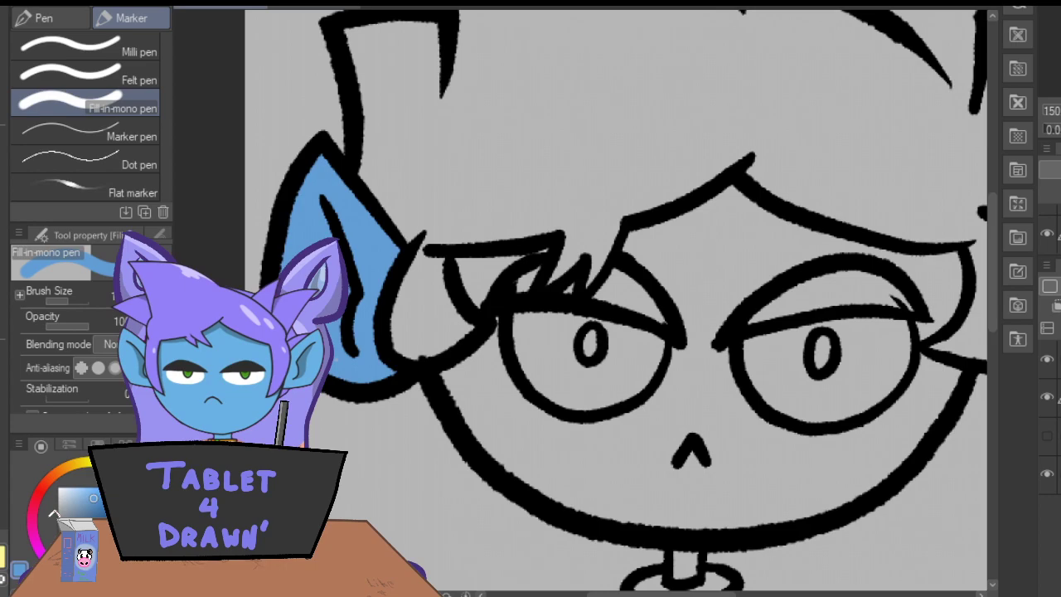
Paint the temple and upper cheek beside the left-hand eye and the neck solid skin blue.
mouse_move(550, 254)
left_mouse_down()
mouse_move(517, 260)
mouse_move(480, 300)
mouse_move(467, 284)
mouse_move(475, 305)
mouse_move(484, 269)
left_mouse_up()
mouse_move(499, 318)
left_mouse_down()
mouse_move(524, 411)
mouse_move(487, 352)
mouse_move(476, 380)
mouse_move(469, 358)
mouse_move(430, 356)
mouse_move(472, 372)
mouse_move(464, 376)
mouse_move(459, 363)
mouse_move(448, 377)
mouse_move(453, 398)
mouse_move(496, 462)
mouse_move(485, 398)
left_mouse_up()
mouse_move(673, 554)
left_mouse_down()
mouse_move(675, 580)
mouse_move(684, 564)
mouse_move(697, 572)
left_mouse_up()
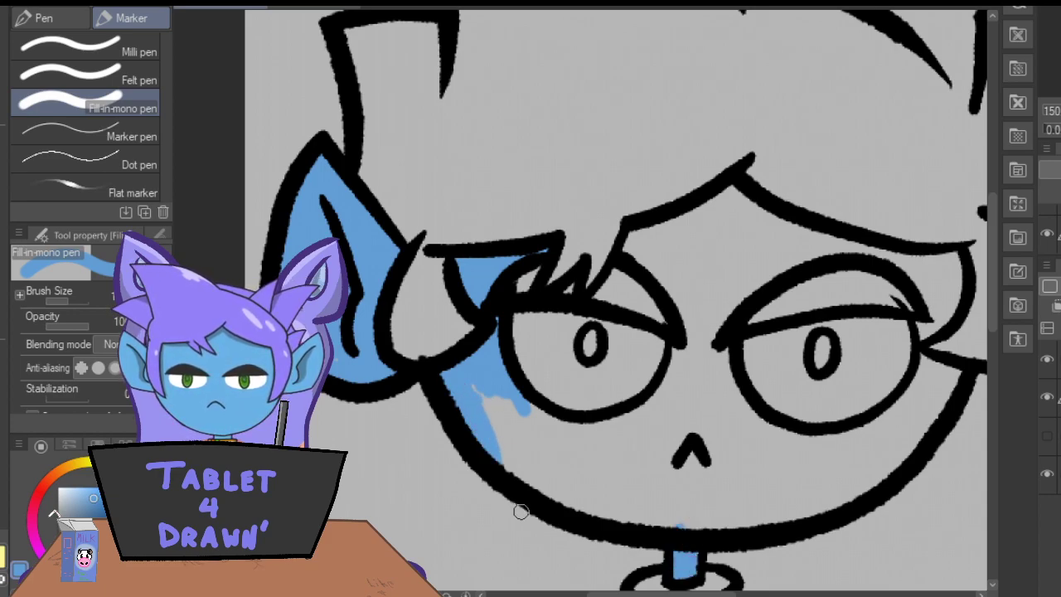
Erase the stray line poking out at the outer end of the right-hand eyelid on the line art layer, using the Hard eraser.
key("e")
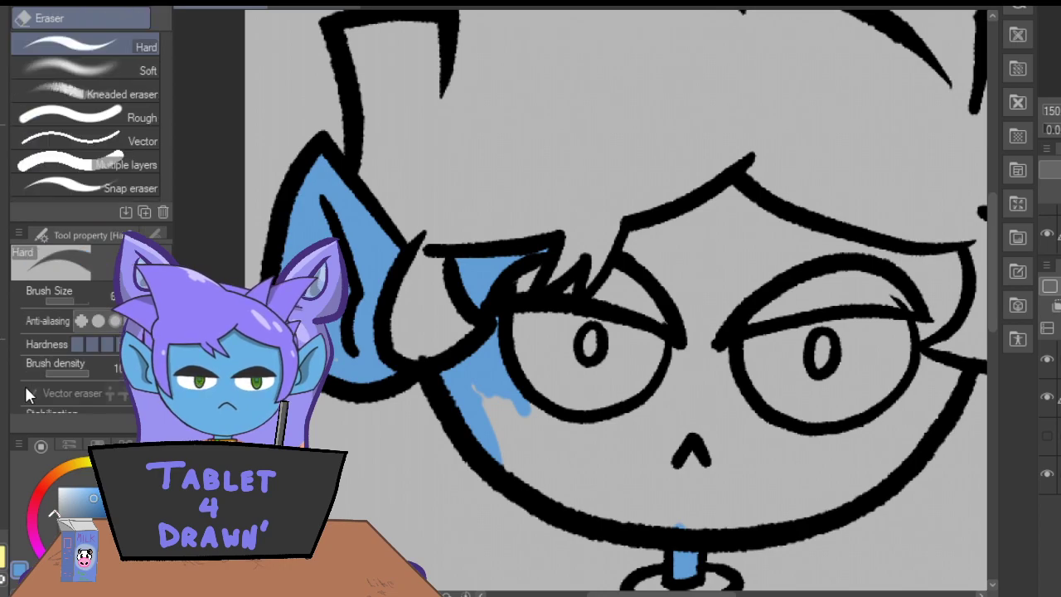
left_click(1058, 360)
left_click(892, 292)
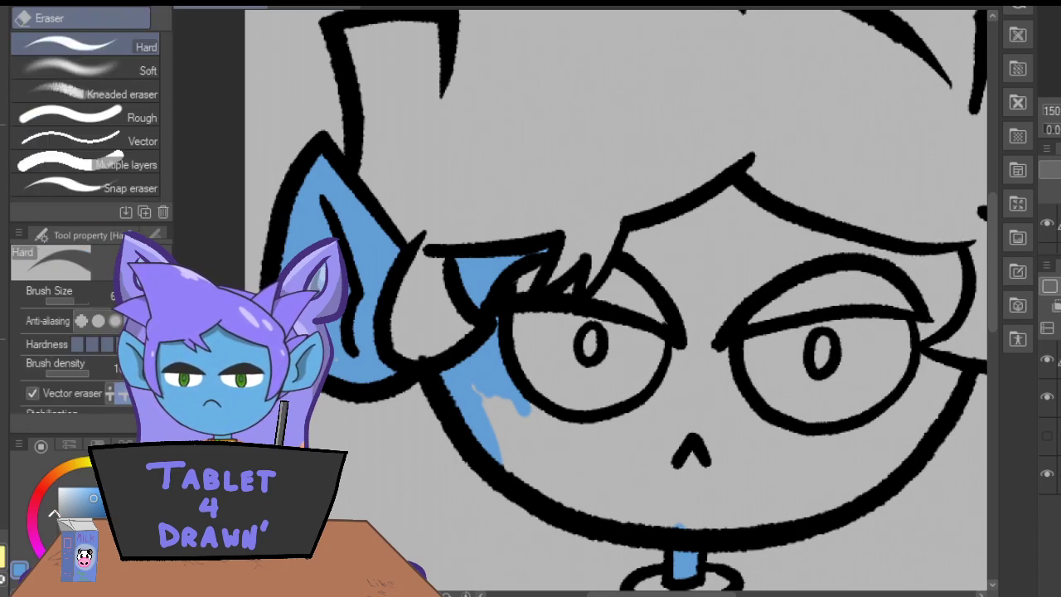
key("p")
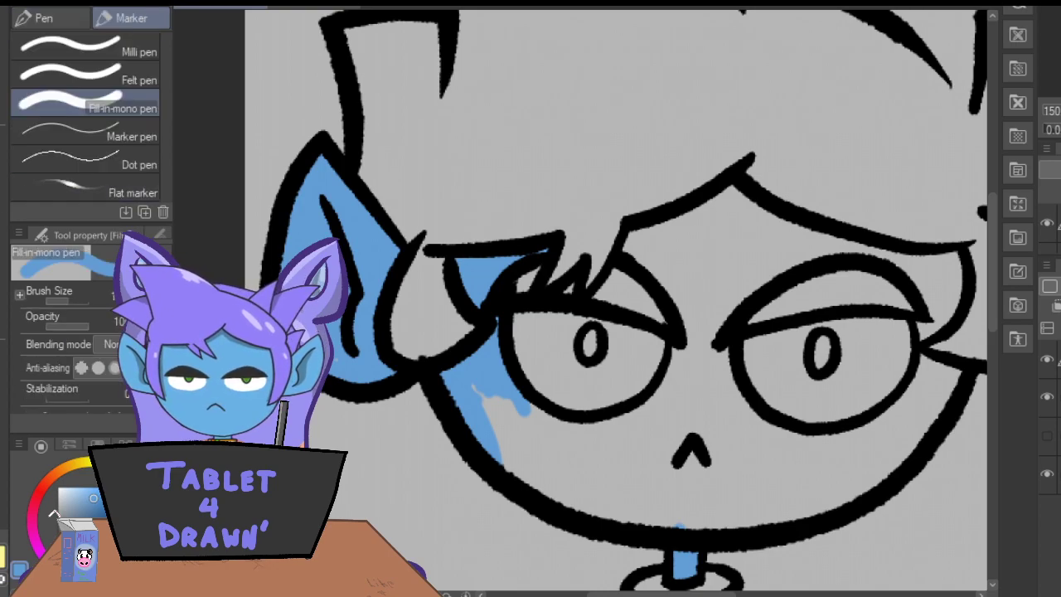
Paint skin blue around both eyes on the flat colour layer and fill the forehead between the fringe and the eyes.
left_click_drag(595, 595, 615, 596)
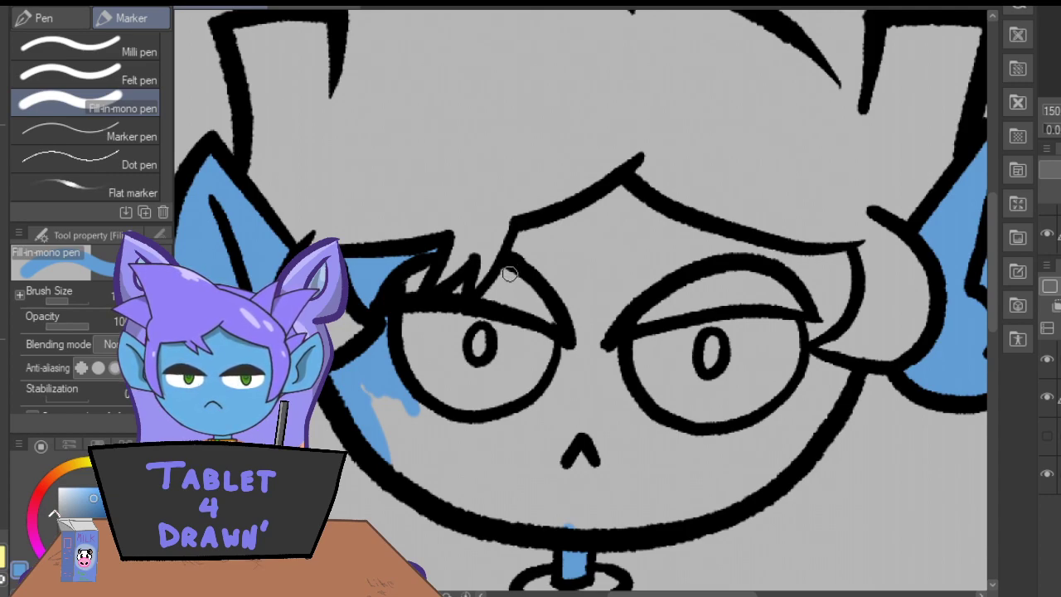
mouse_move(817, 331)
left_mouse_down()
mouse_move(840, 295)
mouse_move(836, 261)
mouse_move(825, 257)
mouse_move(798, 281)
mouse_move(770, 253)
mouse_move(728, 243)
mouse_move(696, 243)
mouse_move(621, 314)
mouse_move(604, 373)
mouse_move(660, 440)
mouse_move(650, 424)
mouse_move(730, 438)
mouse_move(779, 414)
mouse_move(812, 359)
mouse_move(801, 355)
mouse_move(819, 398)
mouse_move(842, 380)
mouse_move(796, 447)
mouse_move(742, 481)
left_mouse_up()
left_click_drag(630, 205, 705, 237)
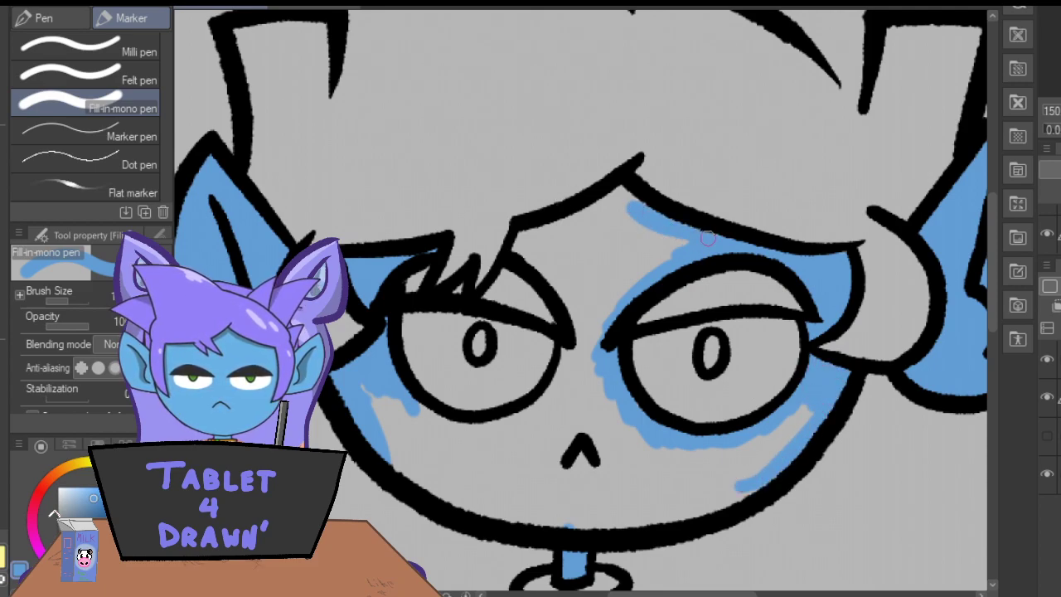
mouse_move(618, 193)
left_mouse_down()
mouse_move(515, 238)
mouse_move(576, 301)
mouse_move(579, 378)
mouse_move(569, 378)
mouse_move(565, 350)
mouse_move(551, 389)
mouse_move(473, 435)
mouse_move(417, 406)
left_mouse_up()
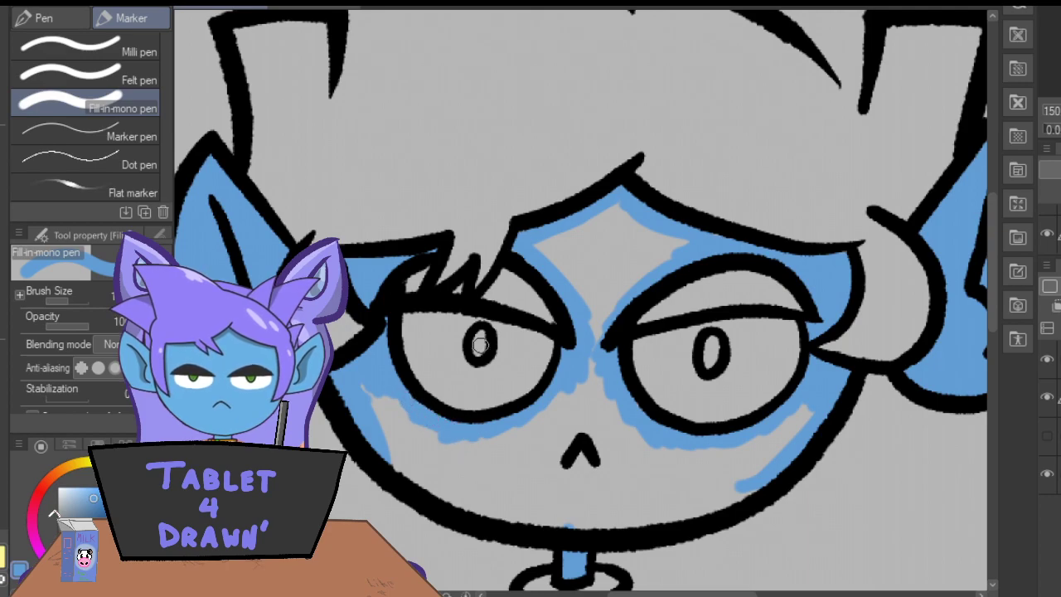
mouse_move(585, 355)
left_mouse_down()
mouse_move(606, 307)
mouse_move(604, 316)
mouse_move(678, 242)
mouse_move(666, 260)
left_mouse_up()
mouse_move(620, 214)
left_mouse_down()
mouse_move(590, 322)
mouse_move(579, 316)
mouse_move(574, 218)
mouse_move(547, 250)
left_mouse_up()
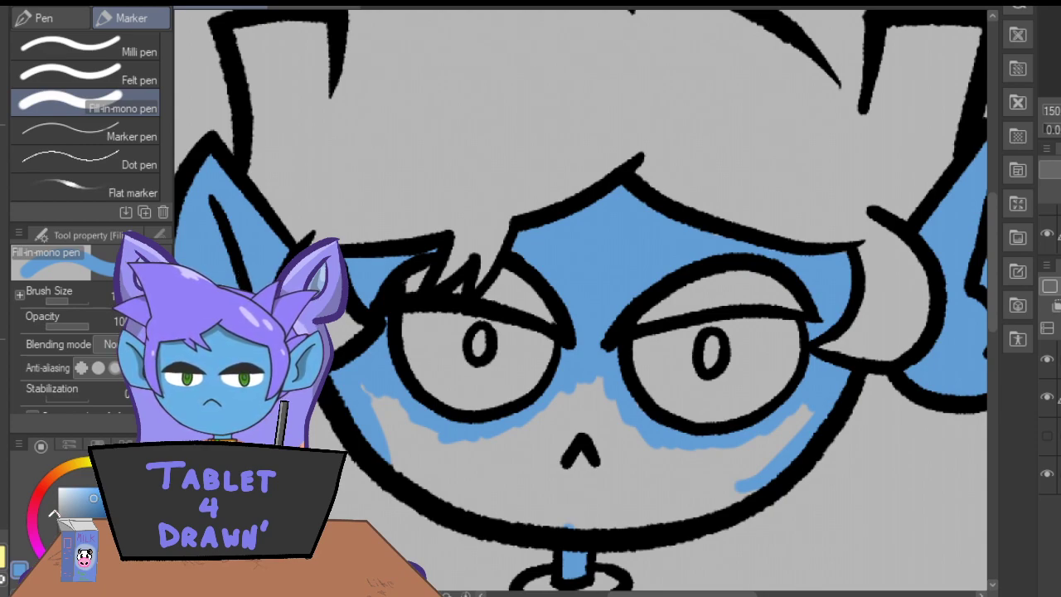
Fill the lower face skin blue, tracing along the jawline before covering the cheeks, mouth area and chin.
mouse_move(366, 423)
left_mouse_down()
mouse_move(422, 490)
mouse_move(498, 517)
mouse_move(521, 506)
mouse_move(572, 523)
left_mouse_up()
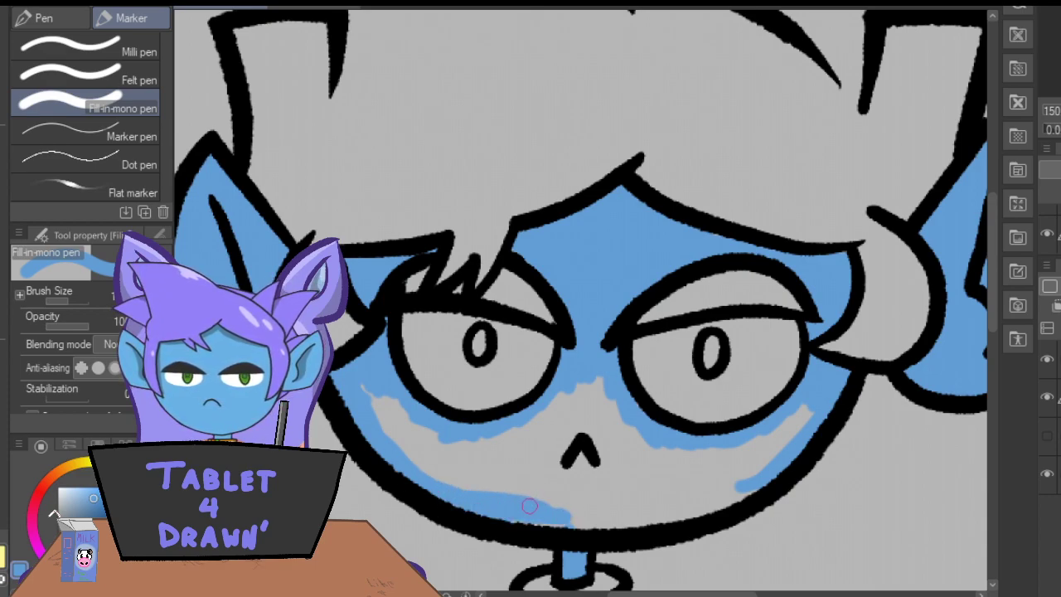
mouse_move(752, 486)
left_mouse_down()
mouse_move(715, 510)
mouse_move(645, 523)
mouse_move(529, 513)
left_mouse_up()
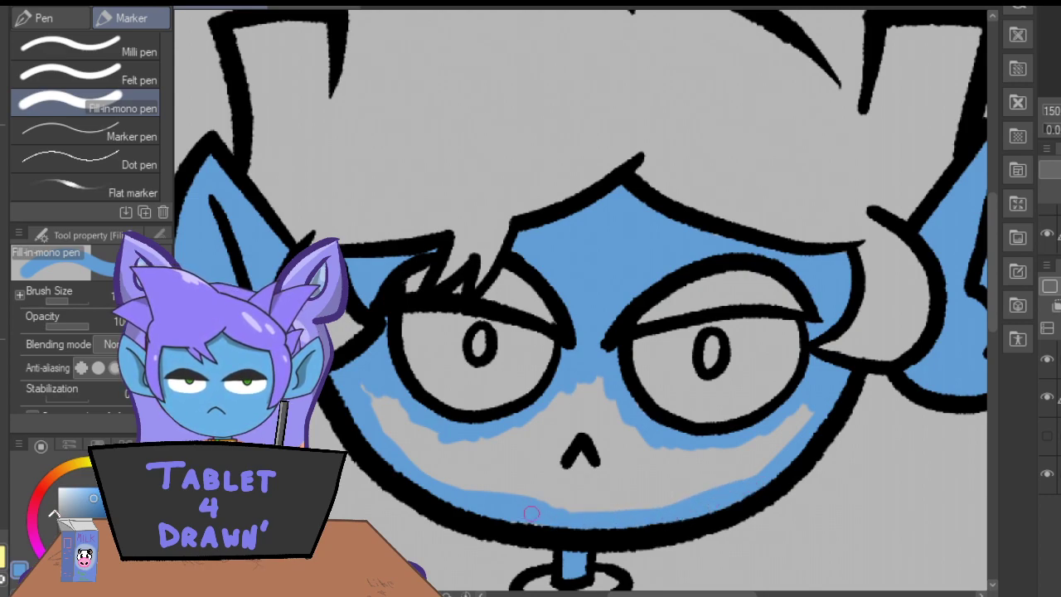
mouse_move(354, 393)
left_mouse_down()
mouse_move(427, 481)
mouse_move(477, 486)
left_mouse_up()
mouse_move(798, 423)
left_mouse_down()
mouse_move(786, 454)
mouse_move(803, 420)
mouse_move(707, 490)
mouse_move(639, 514)
mouse_move(631, 509)
mouse_move(650, 480)
mouse_move(570, 544)
left_mouse_up()
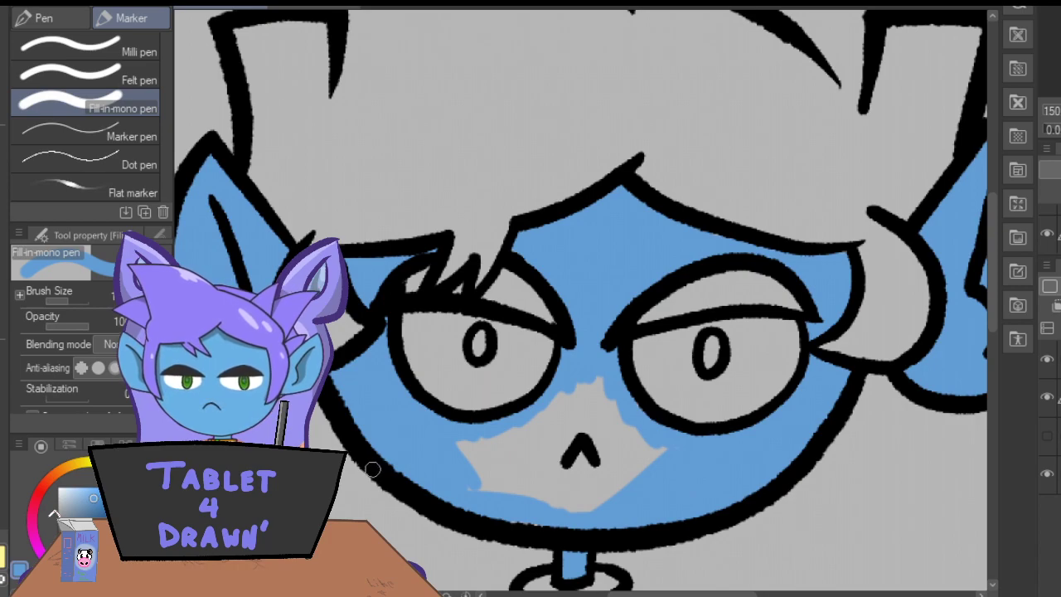
mouse_move(589, 381)
left_mouse_down()
mouse_move(583, 428)
mouse_move(595, 438)
mouse_move(633, 422)
mouse_move(641, 431)
mouse_move(614, 499)
left_mouse_up()
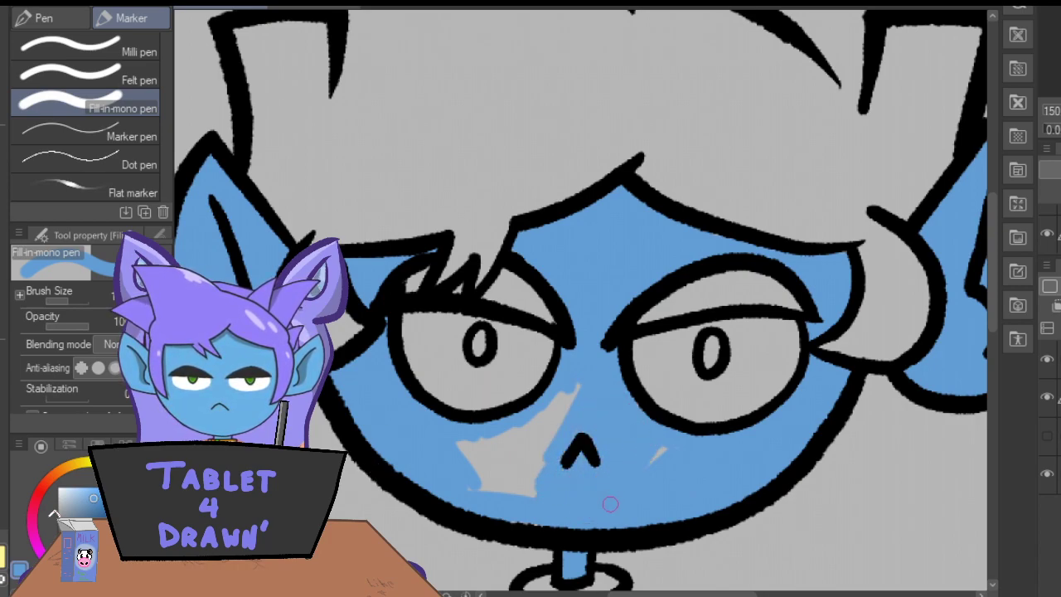
mouse_move(550, 485)
left_mouse_down()
mouse_move(580, 415)
mouse_move(512, 479)
mouse_move(477, 486)
mouse_move(501, 437)
mouse_move(456, 451)
left_mouse_up()
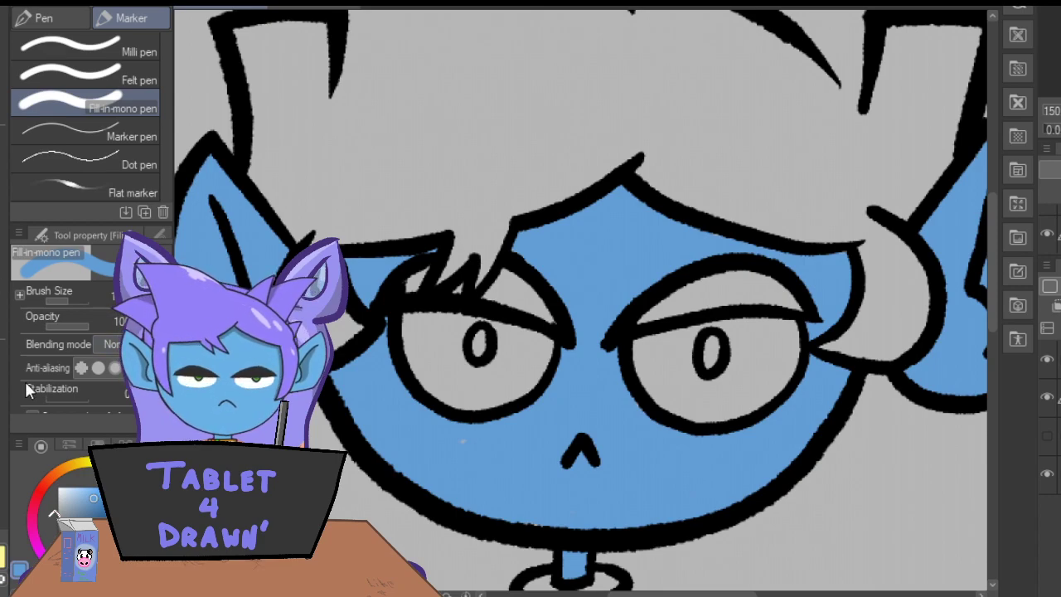
Sample the purple hair colour from the finished character reference and return to the line art drawing with the Fill-in-mono pen.
left_click(297, 5)
left_click(2, 123)
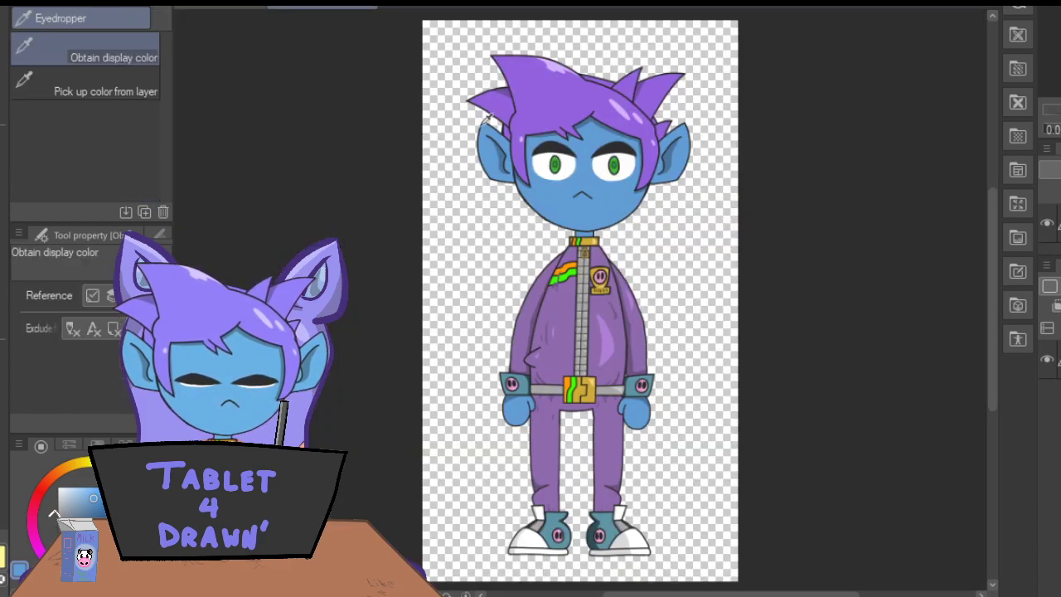
left_click(533, 83)
left_click(3, 141)
left_click(202, 9)
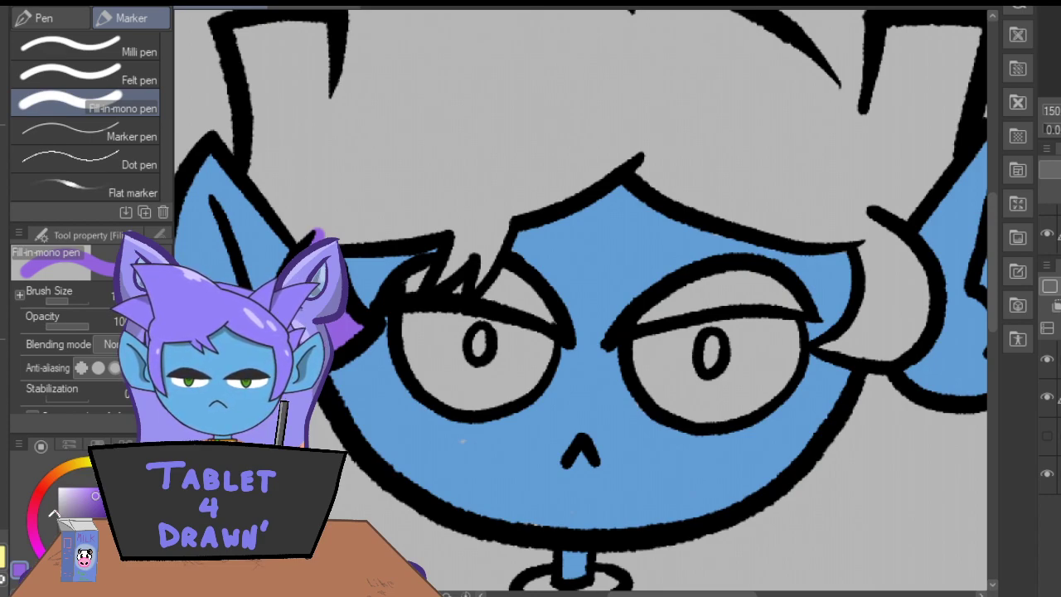
Paint the fringe tips, the right-hand side lock and the left-hand hair tuft solid purple inside their outlines.
mouse_move(477, 276)
left_mouse_down()
mouse_move(502, 220)
mouse_move(462, 250)
left_mouse_up()
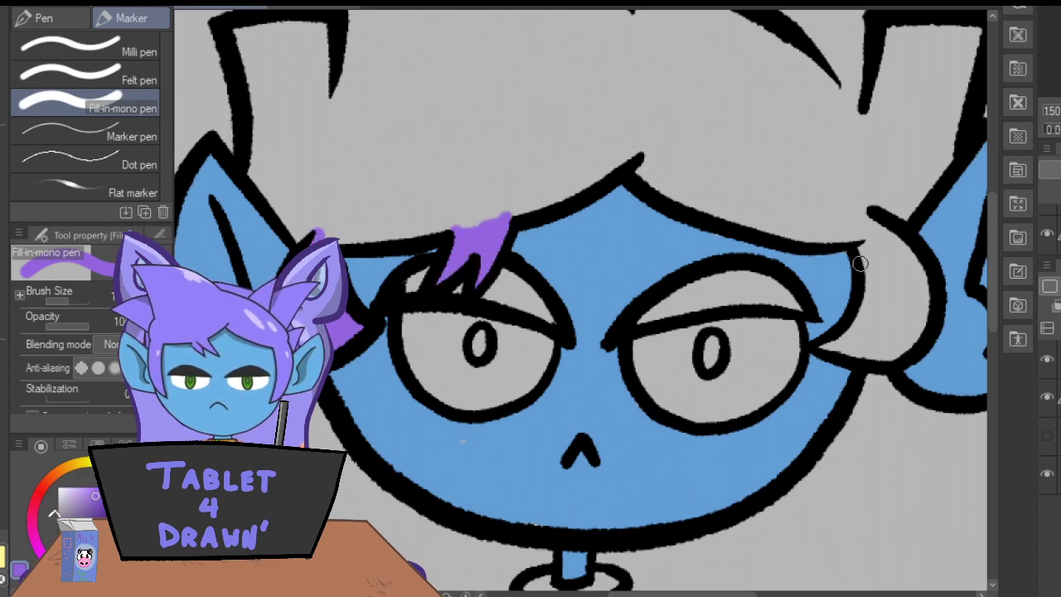
mouse_move(858, 234)
left_mouse_down()
mouse_move(871, 295)
mouse_move(830, 341)
mouse_move(893, 357)
mouse_move(898, 344)
mouse_move(909, 348)
mouse_move(915, 298)
mouse_move(898, 236)
mouse_move(873, 214)
mouse_move(879, 296)
mouse_move(861, 329)
mouse_move(886, 286)
mouse_move(895, 339)
mouse_move(911, 326)
mouse_move(891, 248)
left_mouse_up()
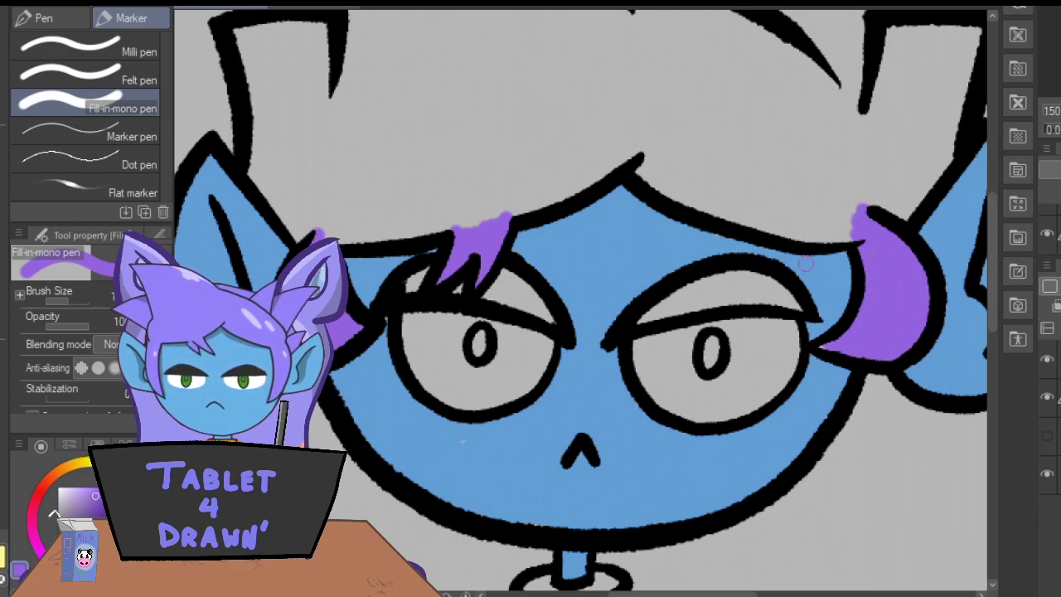
left_click_drag(992, 286, 990, 239)
mouse_move(318, 176)
left_mouse_down()
mouse_move(332, 227)
mouse_move(357, 243)
mouse_move(367, 315)
mouse_move(401, 359)
mouse_move(356, 233)
mouse_move(398, 218)
mouse_move(401, 267)
mouse_move(389, 226)
mouse_move(373, 260)
mouse_move(399, 332)
left_mouse_up()
key("ctrl+minus")
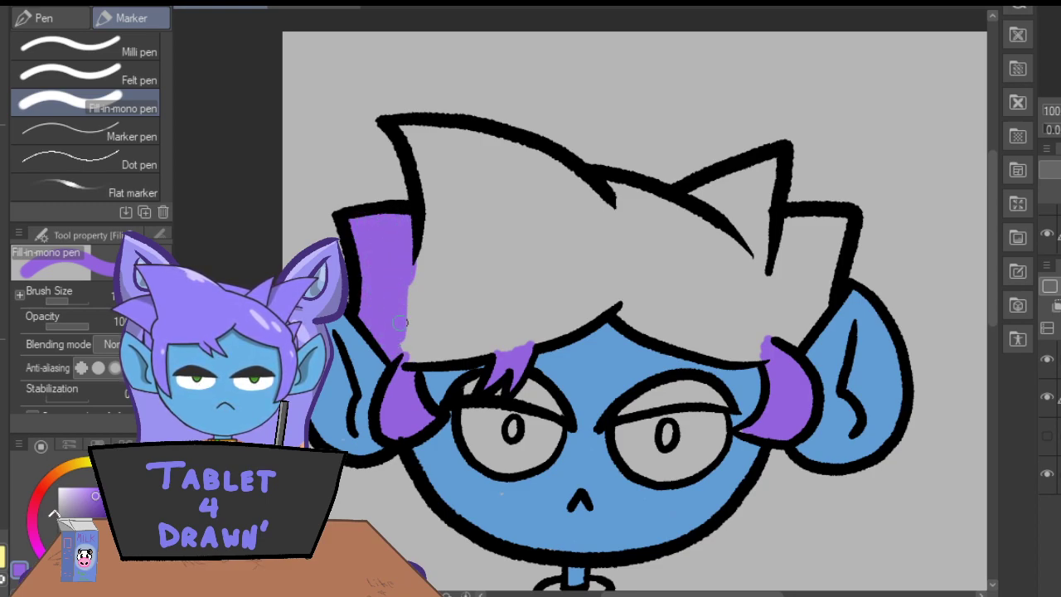
Trace purple along the inner edges of the main hair shape and fill the right-hand spike and side tuft.
mouse_move(618, 298)
left_mouse_down()
mouse_move(554, 337)
mouse_move(406, 362)
left_mouse_up()
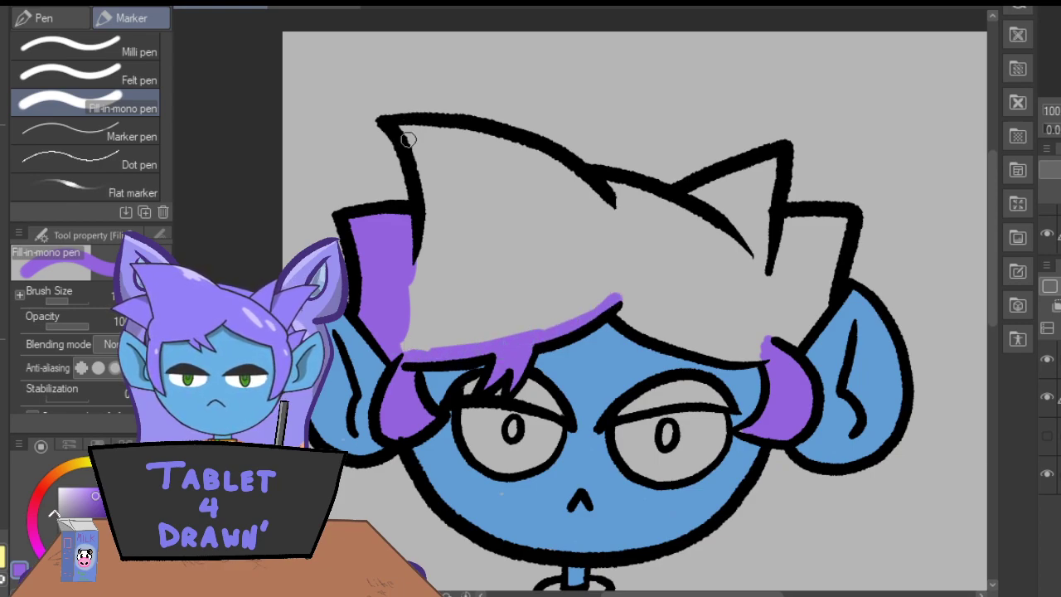
mouse_move(403, 127)
left_mouse_down()
mouse_move(434, 204)
mouse_move(414, 288)
left_mouse_up()
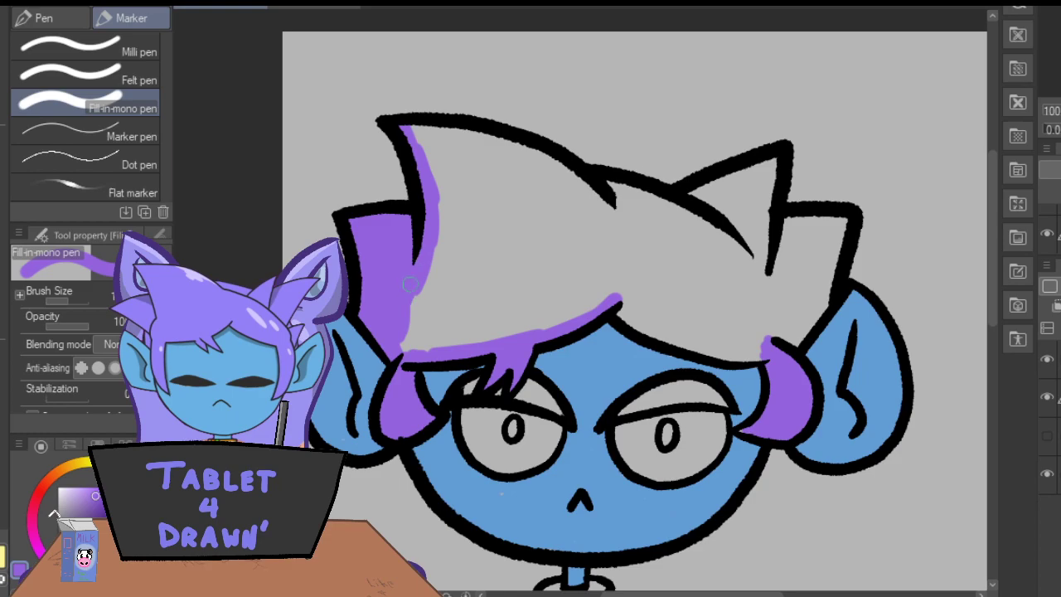
mouse_move(412, 131)
left_mouse_down()
mouse_move(469, 137)
mouse_move(429, 126)
mouse_move(460, 130)
mouse_move(561, 164)
mouse_move(584, 192)
mouse_move(674, 206)
mouse_move(760, 261)
mouse_move(753, 272)
mouse_move(775, 162)
mouse_move(677, 206)
mouse_move(703, 218)
mouse_move(724, 209)
mouse_move(709, 196)
mouse_move(734, 190)
mouse_move(750, 248)
left_mouse_up()
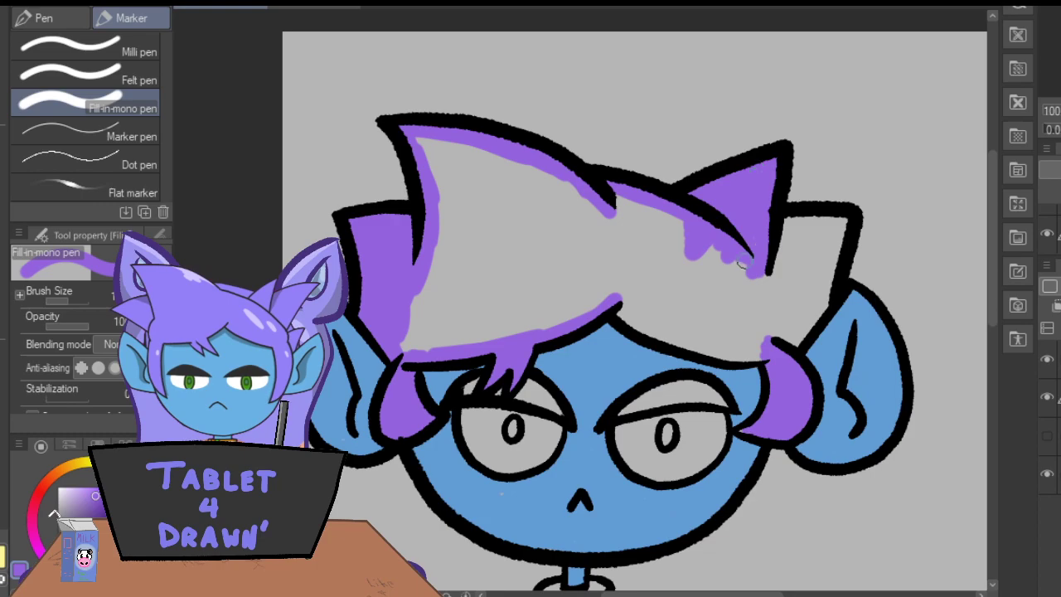
mouse_move(793, 332)
left_mouse_down()
mouse_move(819, 311)
mouse_move(846, 217)
left_mouse_up()
mouse_move(839, 259)
left_mouse_down()
mouse_move(772, 220)
mouse_move(769, 301)
mouse_move(796, 248)
mouse_move(789, 344)
left_mouse_up()
mouse_move(614, 298)
left_mouse_down()
mouse_move(639, 325)
mouse_move(673, 338)
mouse_move(664, 330)
mouse_move(751, 349)
mouse_move(716, 274)
mouse_move(705, 282)
mouse_move(697, 337)
left_mouse_up()
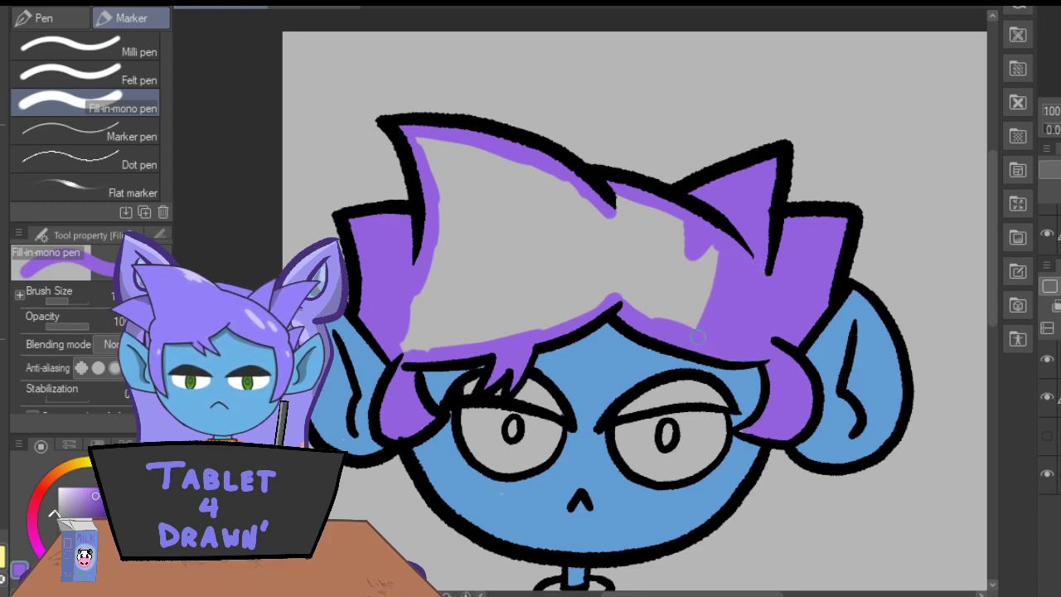
Fill the remaining middle of the hair above the fringe with solid purple.
mouse_move(608, 196)
left_mouse_down()
mouse_move(637, 303)
mouse_move(624, 217)
mouse_move(644, 259)
left_mouse_up()
mouse_move(653, 310)
left_mouse_down()
mouse_move(659, 240)
mouse_move(642, 208)
mouse_move(676, 315)
mouse_move(690, 317)
mouse_move(700, 266)
mouse_move(680, 220)
left_mouse_up()
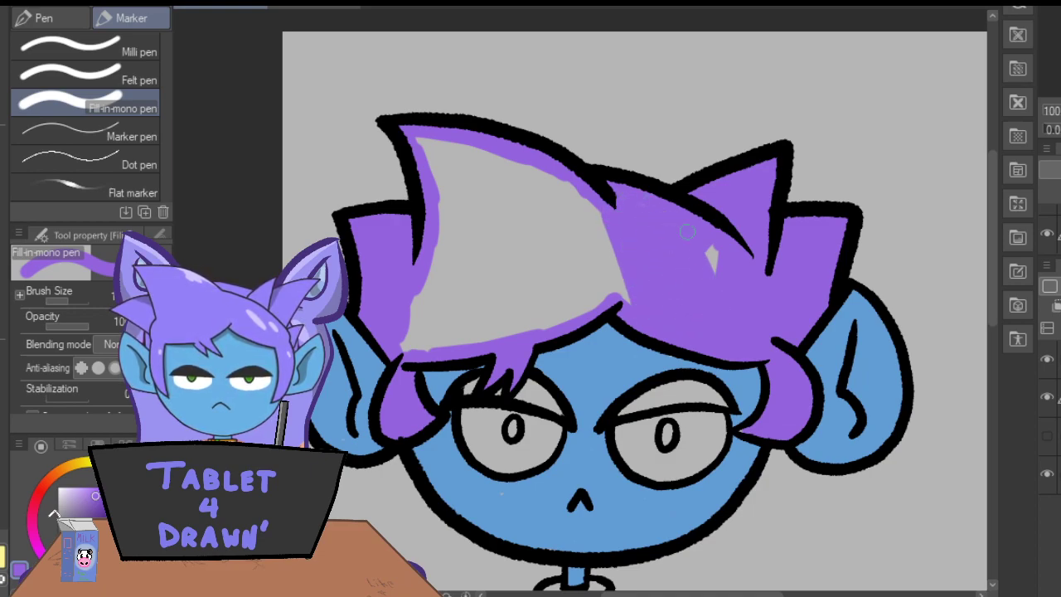
mouse_move(623, 308)
left_mouse_down()
mouse_move(597, 257)
mouse_move(585, 299)
mouse_move(590, 253)
mouse_move(637, 233)
left_mouse_up()
mouse_move(437, 174)
left_mouse_down()
mouse_move(442, 234)
mouse_move(455, 237)
mouse_move(452, 204)
mouse_move(414, 127)
mouse_move(503, 218)
mouse_move(523, 219)
mouse_move(512, 157)
mouse_move(578, 226)
mouse_move(582, 196)
left_mouse_up()
left_click_drag(399, 257, 454, 229)
mouse_move(429, 268)
left_mouse_down()
mouse_move(419, 327)
mouse_move(457, 327)
mouse_move(477, 295)
left_mouse_up()
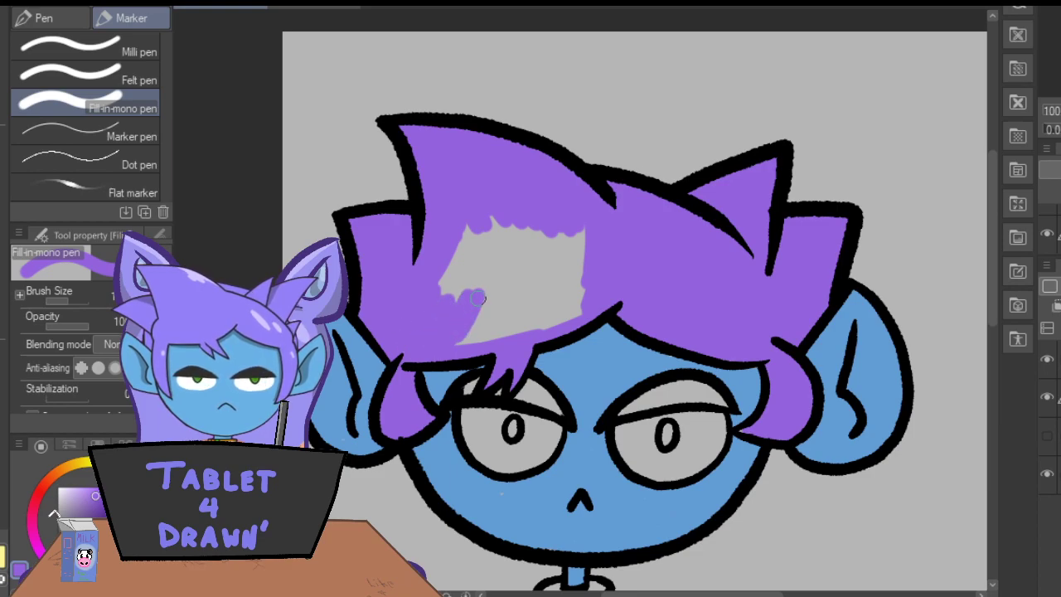
mouse_move(580, 291)
left_mouse_down()
mouse_move(572, 320)
mouse_move(584, 307)
mouse_move(578, 289)
mouse_move(496, 335)
mouse_move(488, 297)
mouse_move(435, 352)
mouse_move(494, 205)
mouse_move(477, 224)
mouse_move(471, 218)
mouse_move(453, 239)
mouse_move(483, 231)
mouse_move(488, 253)
mouse_move(506, 253)
mouse_move(527, 212)
mouse_move(562, 253)
mouse_move(581, 284)
left_mouse_up()
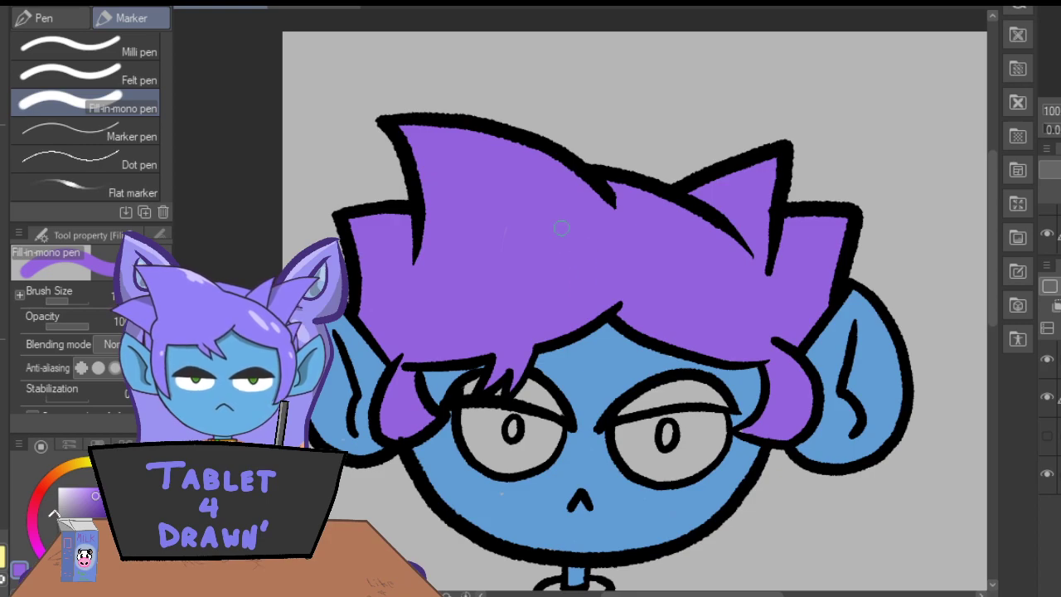
Sample the dark grey eyelid colour and paint both of the character's upper eyelids with it.
left_click_drag(992, 288, 994, 338)
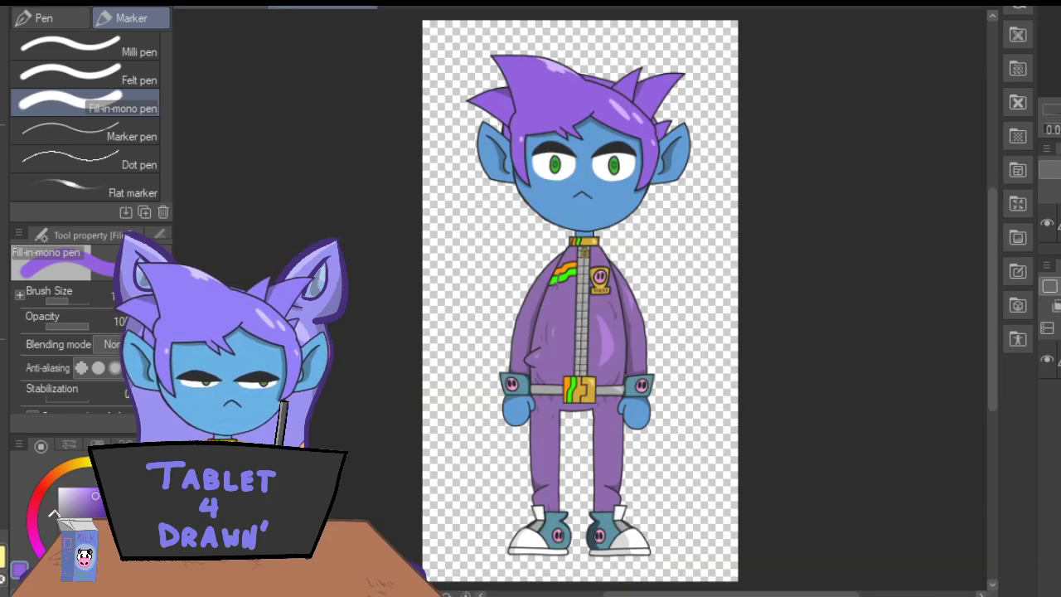
key("i")
left_click(523, 130)
key("p")
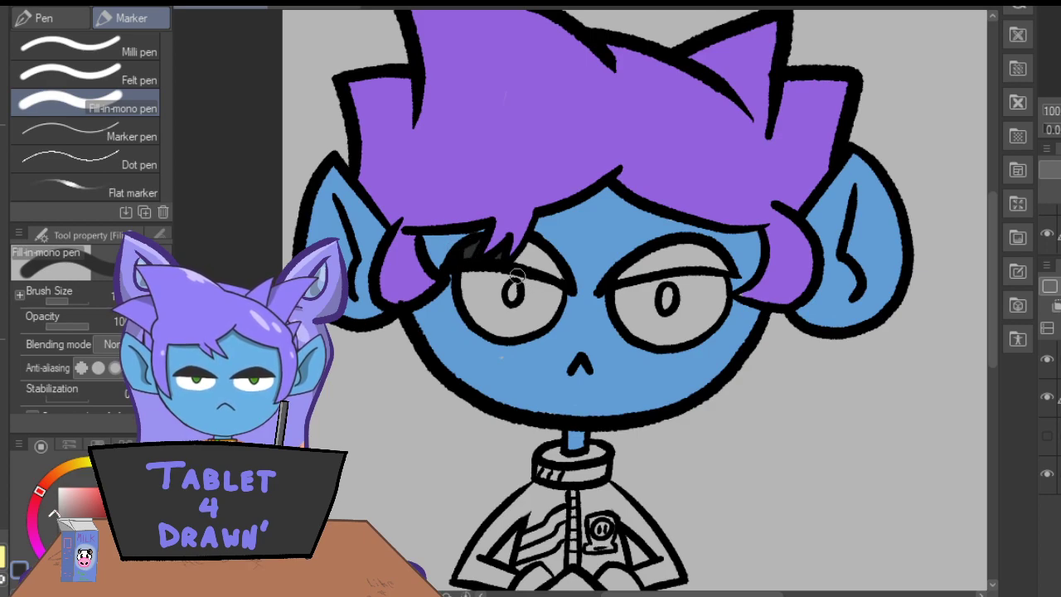
mouse_move(519, 259)
left_mouse_down()
mouse_move(557, 272)
mouse_move(528, 249)
left_mouse_up()
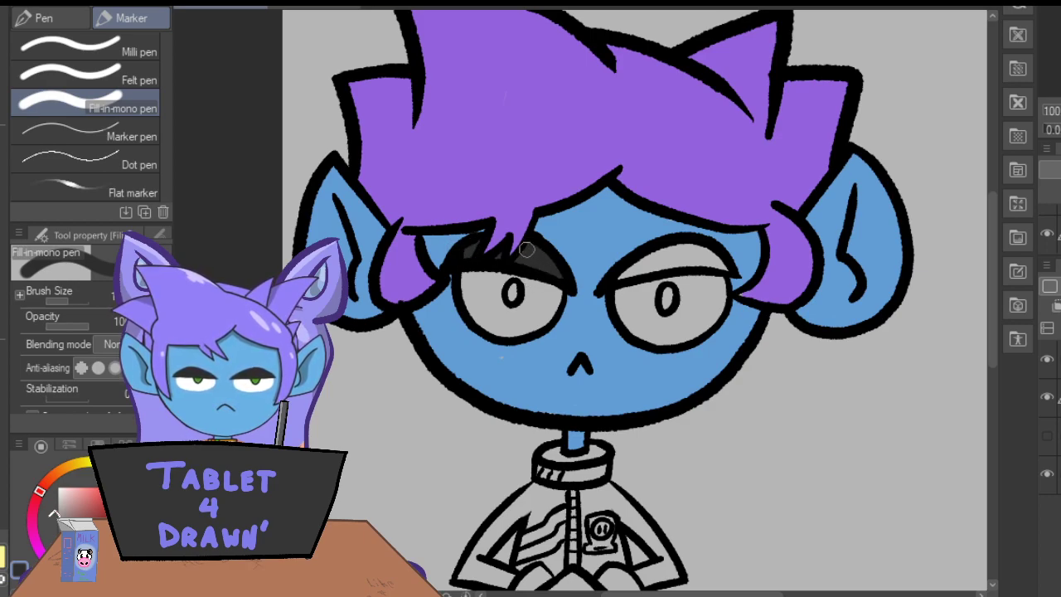
mouse_move(652, 259)
left_mouse_down()
mouse_move(620, 277)
mouse_move(682, 258)
mouse_move(654, 260)
mouse_move(678, 252)
mouse_move(668, 249)
mouse_move(728, 264)
mouse_move(665, 260)
left_mouse_up()
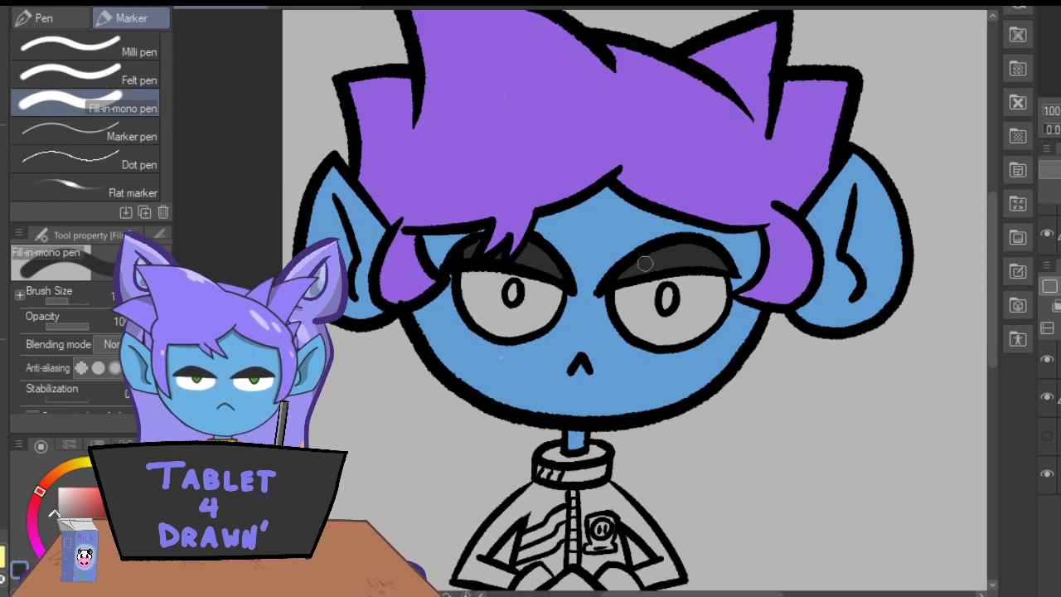
Sample the skin blue to cover the missed speck on the left-hand cheek, and pick up the hair purple again.
key("i")
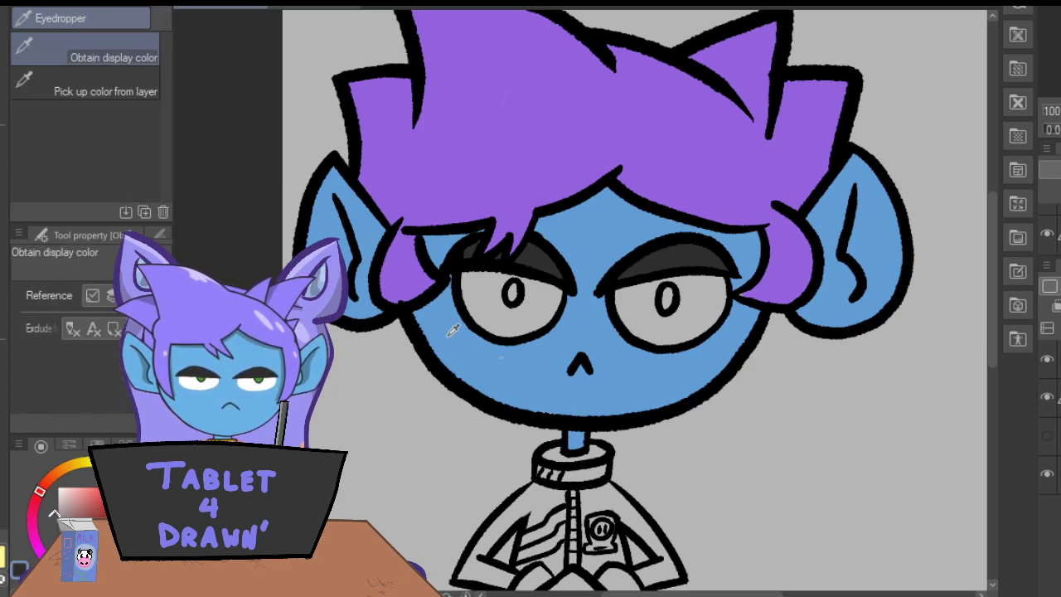
key("p")
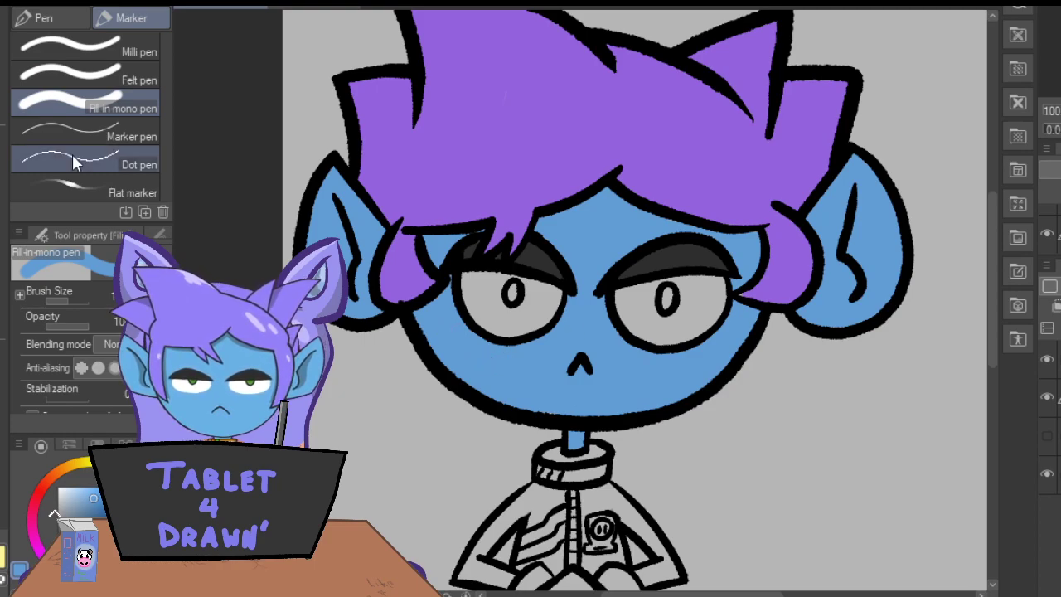
key("i")
left_click(422, 149)
key("p")
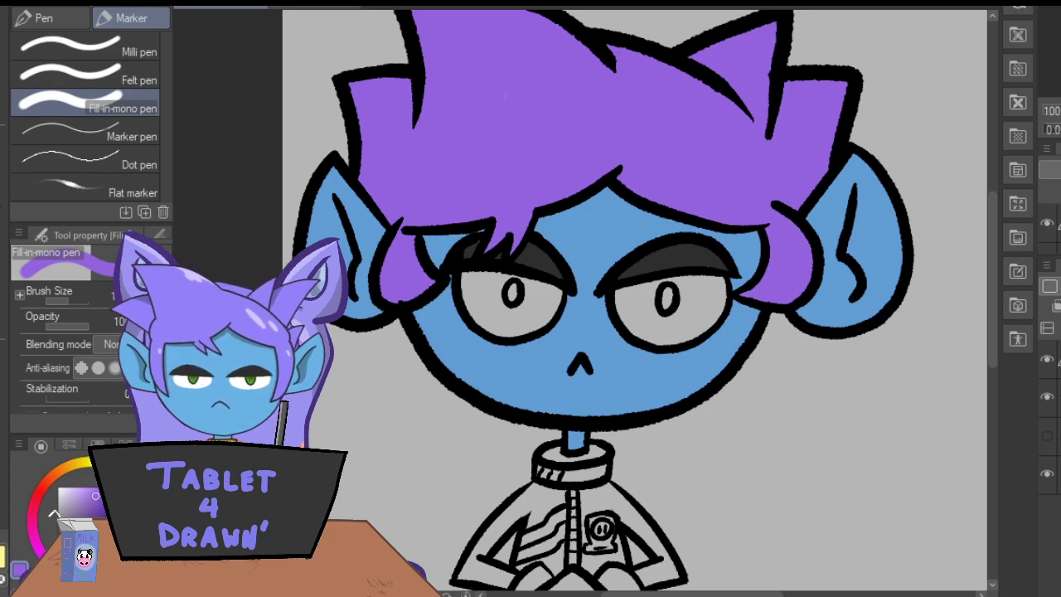
Sample the line art black and thicken the jacket's shoulder lines beside the collar with the Real G-Pen.
key("i")
left_click(524, 413)
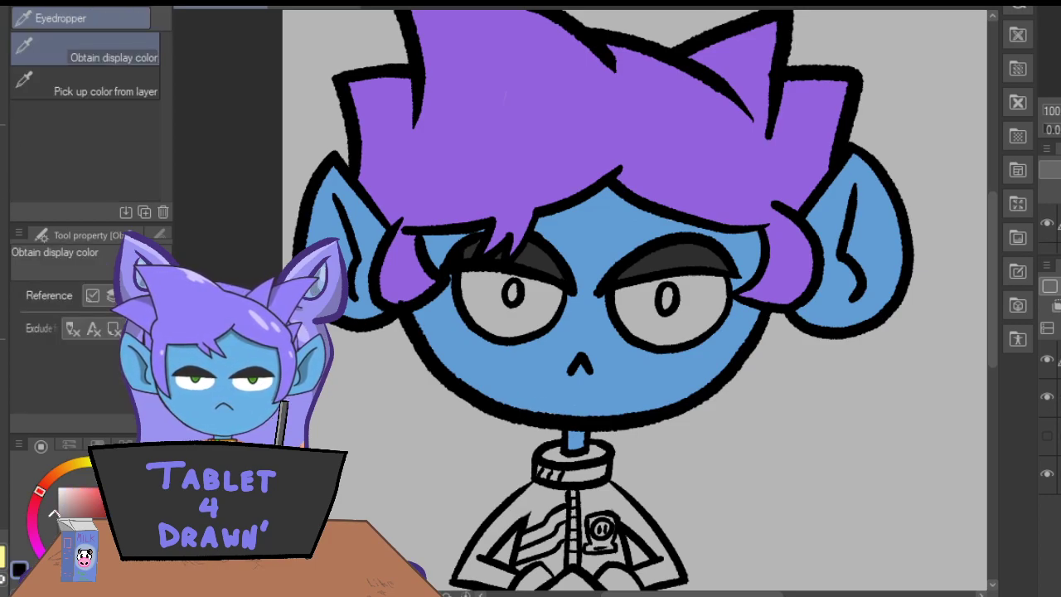
key("p")
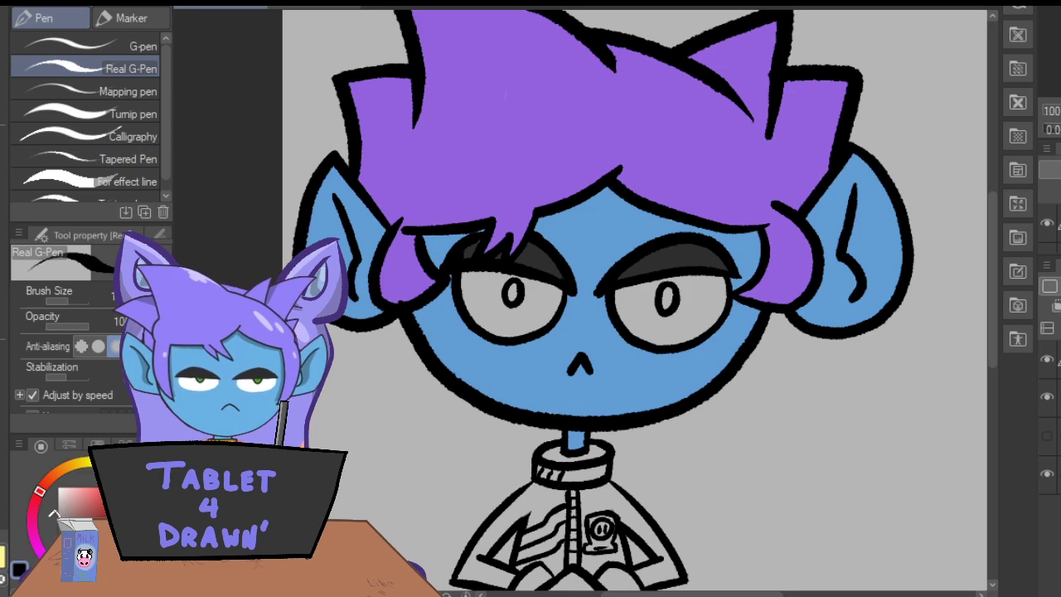
key("ctrl+plus")
key("ctrl+plus")
left_click_drag(994, 278, 1000, 350)
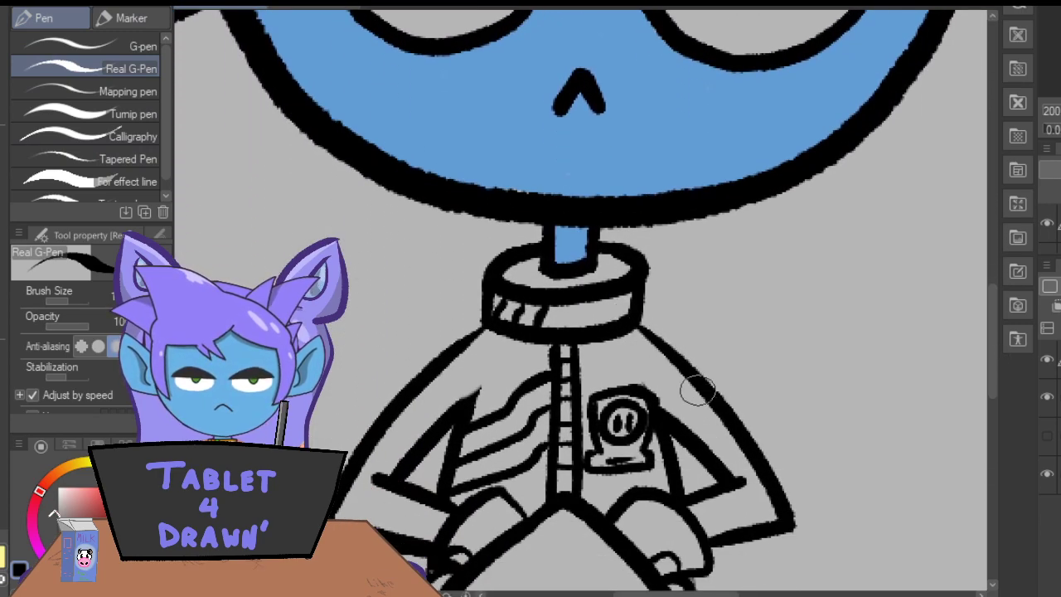
left_click_drag(710, 403, 640, 309)
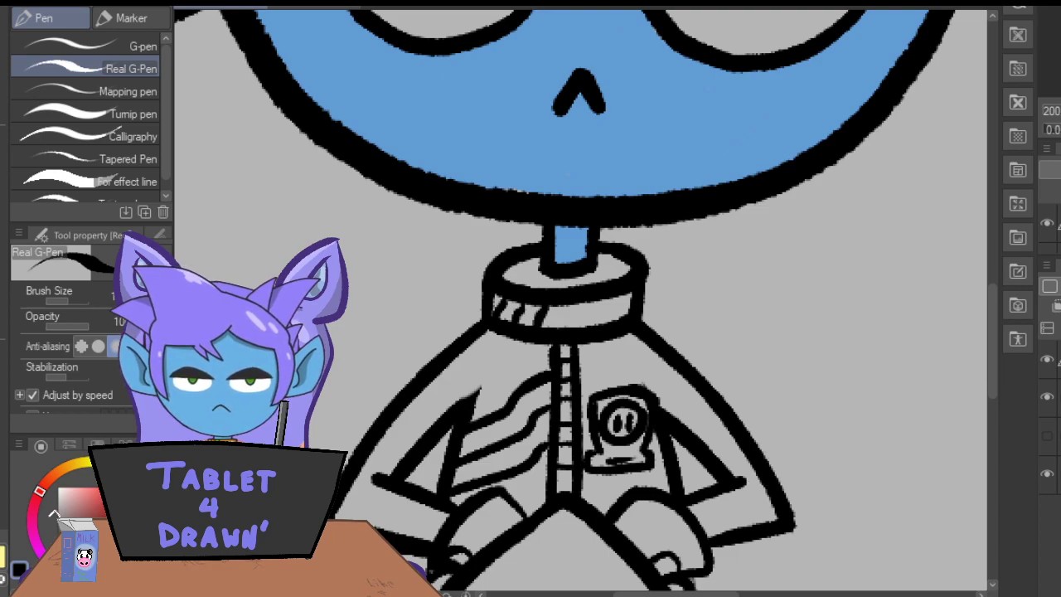
Sample the skin blue and cover the missed specks along the chin line with the Fill-in-mono pen.
left_click(396, 86, "alt")
left_click(1, 203)
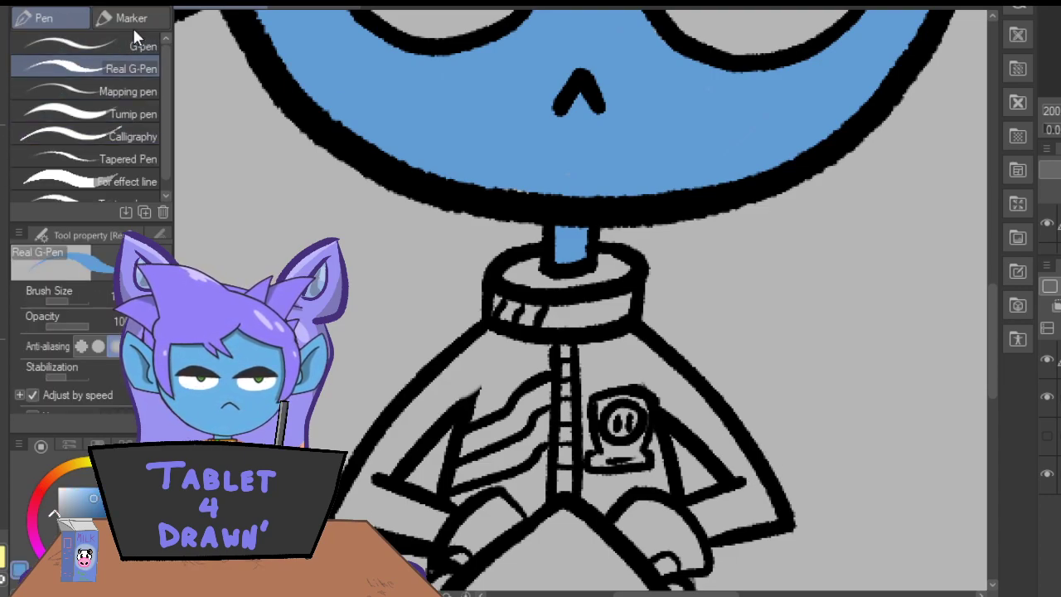
left_click(130, 18)
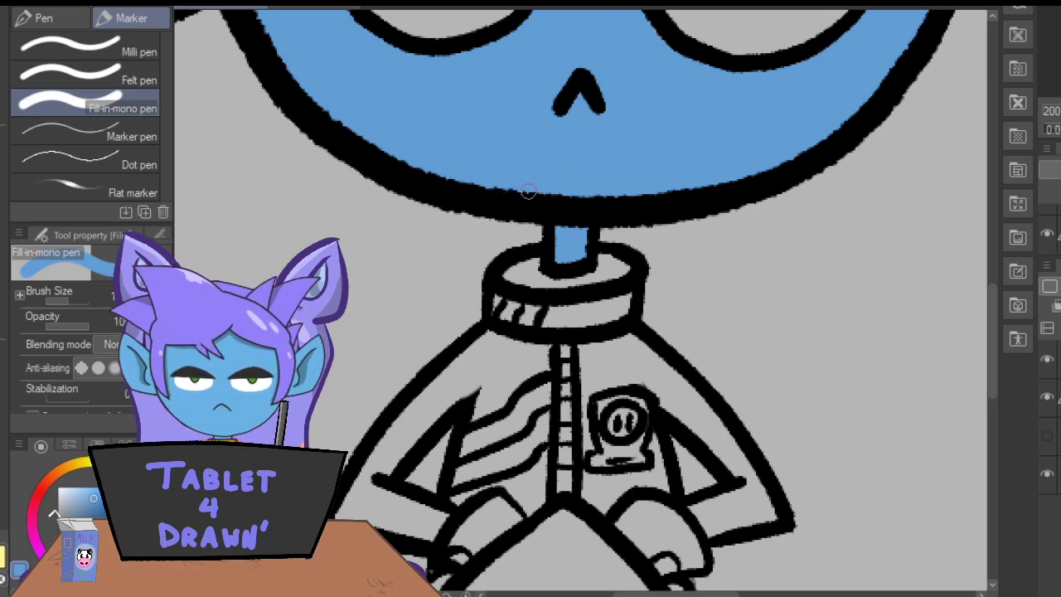
Set the colour to white and fill the white of the left-hand eye around the pupil outline.
left_click_drag(992, 344, 992, 272)
left_click(59, 491)
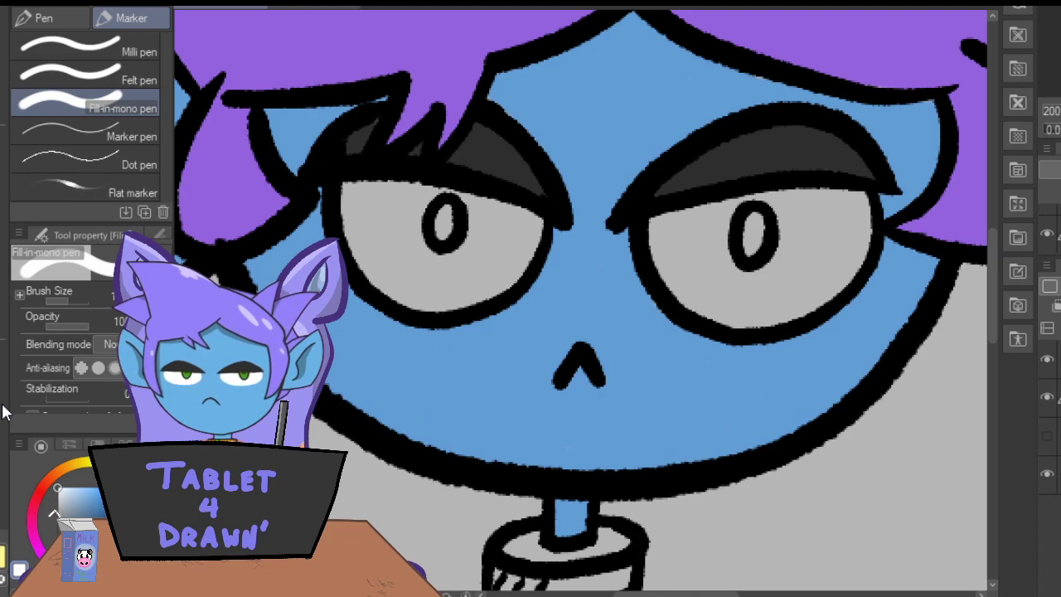
mouse_move(344, 187)
left_mouse_down()
mouse_move(354, 240)
mouse_move(390, 297)
mouse_move(447, 306)
mouse_move(479, 283)
left_mouse_up()
mouse_move(537, 219)
left_mouse_down()
mouse_move(506, 282)
mouse_move(462, 303)
left_mouse_up()
left_click_drag(451, 195, 537, 221)
mouse_move(450, 191)
left_mouse_down()
mouse_move(347, 184)
mouse_move(363, 204)
mouse_move(370, 261)
mouse_move(416, 200)
mouse_move(410, 248)
mouse_move(428, 260)
mouse_move(428, 251)
mouse_move(442, 262)
mouse_move(462, 253)
mouse_move(485, 206)
mouse_move(475, 261)
mouse_move(520, 218)
mouse_move(499, 280)
mouse_move(514, 264)
mouse_move(502, 270)
mouse_move(516, 226)
left_mouse_up()
mouse_move(369, 255)
left_mouse_down()
mouse_move(425, 290)
mouse_move(435, 288)
mouse_move(423, 263)
mouse_move(456, 287)
mouse_move(458, 264)
mouse_move(482, 278)
mouse_move(493, 253)
mouse_move(404, 267)
mouse_move(465, 284)
mouse_move(402, 278)
left_mouse_up()
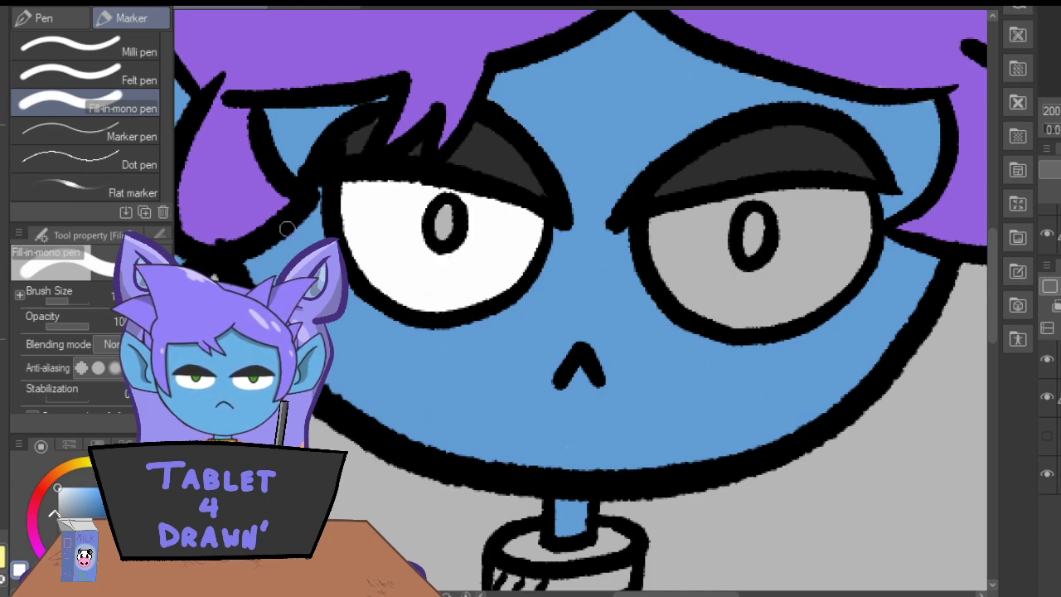
Fill the white of the right-hand eye around its pupil outline with the same white.
mouse_move(649, 217)
left_mouse_down()
mouse_move(652, 259)
mouse_move(672, 295)
mouse_move(682, 285)
mouse_move(723, 321)
mouse_move(767, 323)
mouse_move(822, 289)
left_mouse_up()
mouse_move(858, 193)
left_mouse_down()
mouse_move(854, 265)
mouse_move(771, 323)
mouse_move(810, 304)
mouse_move(858, 242)
mouse_move(800, 233)
mouse_move(849, 197)
mouse_move(782, 189)
mouse_move(806, 193)
mouse_move(692, 211)
left_mouse_up()
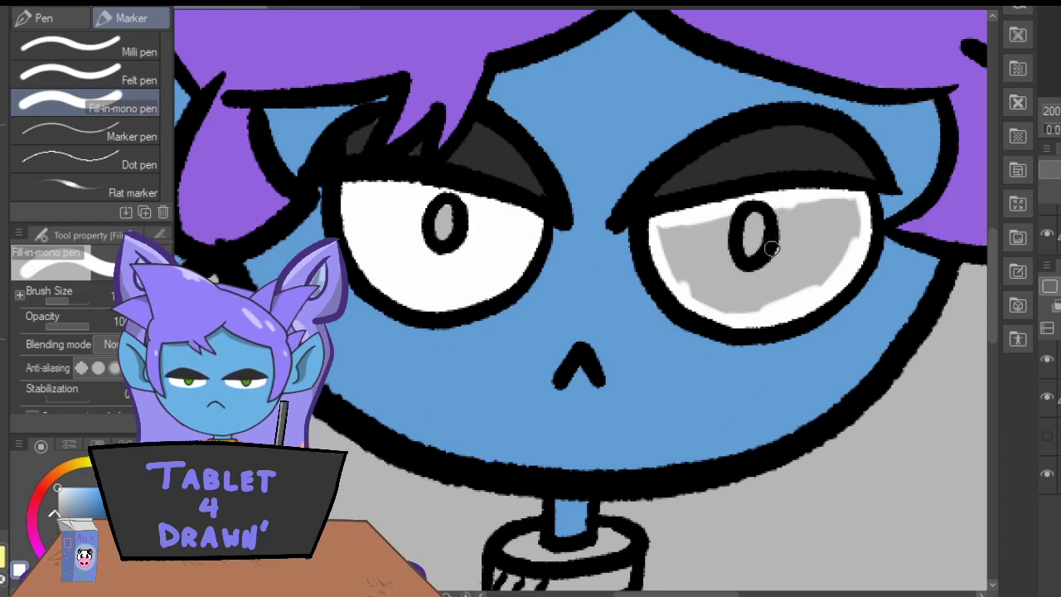
mouse_move(778, 203)
left_mouse_down()
mouse_move(778, 253)
mouse_move(757, 276)
mouse_move(729, 258)
mouse_move(728, 213)
mouse_move(694, 293)
mouse_move(683, 271)
mouse_move(698, 218)
mouse_move(656, 237)
left_mouse_up()
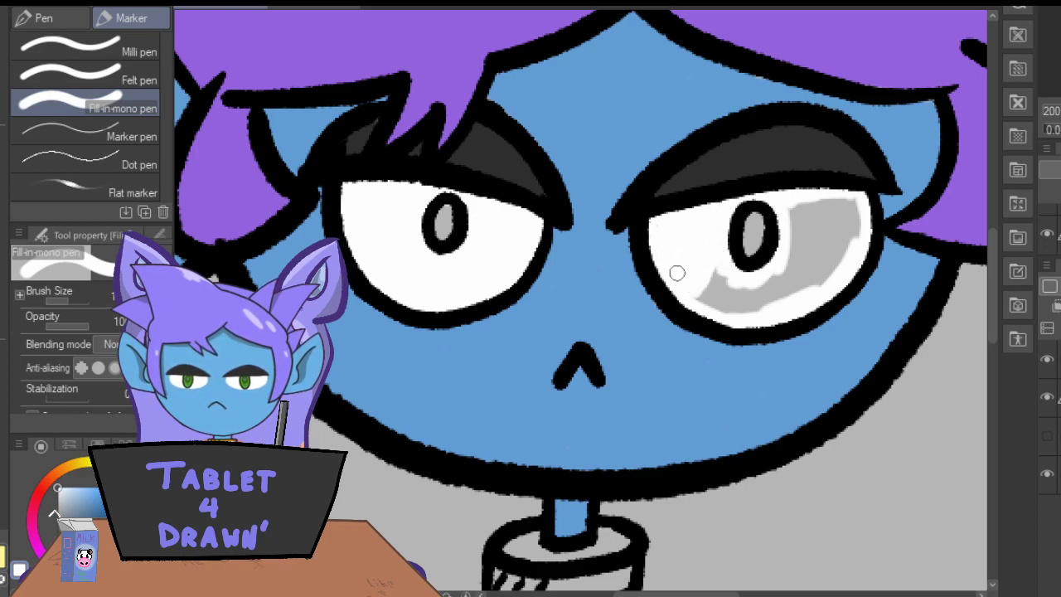
mouse_move(782, 273)
left_mouse_down()
mouse_move(790, 267)
mouse_move(796, 292)
mouse_move(847, 243)
mouse_move(846, 230)
mouse_move(822, 230)
mouse_move(817, 209)
mouse_move(801, 208)
mouse_move(796, 223)
left_mouse_up()
mouse_move(714, 279)
left_mouse_down()
mouse_move(725, 309)
mouse_move(773, 275)
left_mouse_up()
Sample the darker iris green from the reference character and try it inside the left-hand eye's oval.
left_click(320, 6)
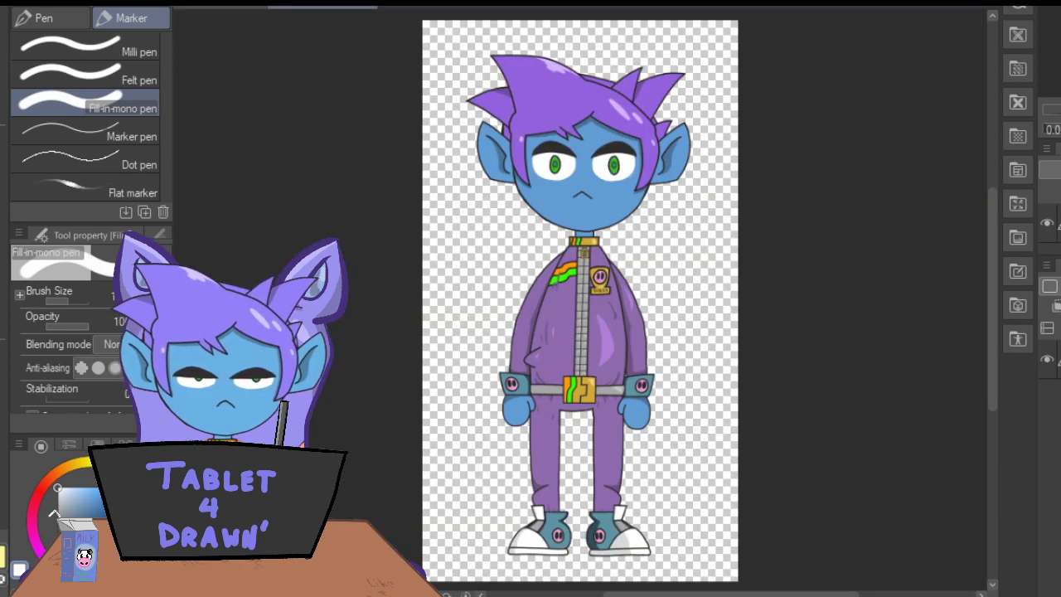
left_click(4, 106)
key("ctrl+plus")
key("ctrl+plus")
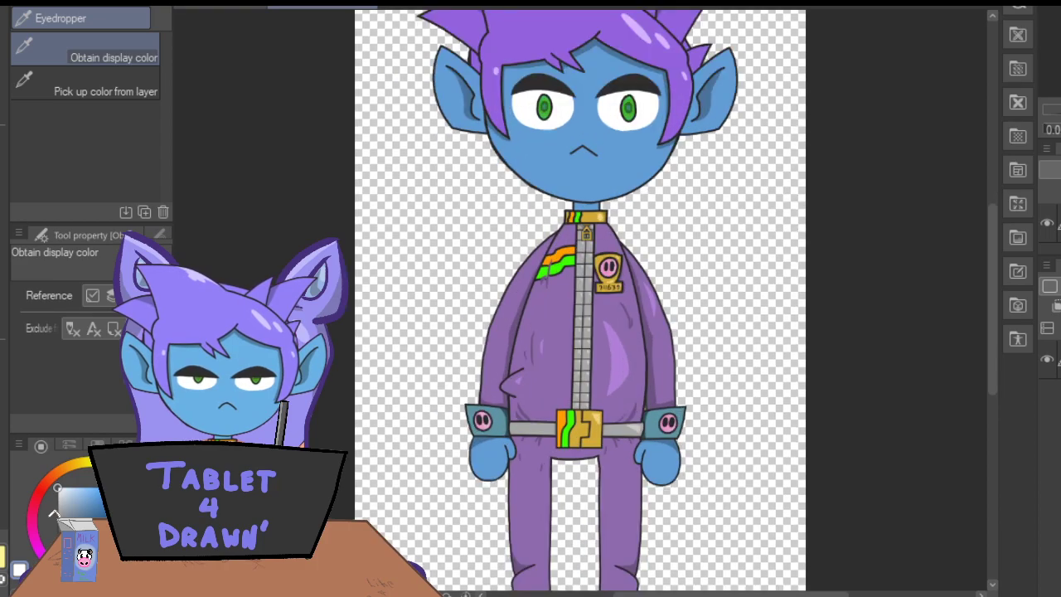
left_click(627, 112)
left_click(4, 139)
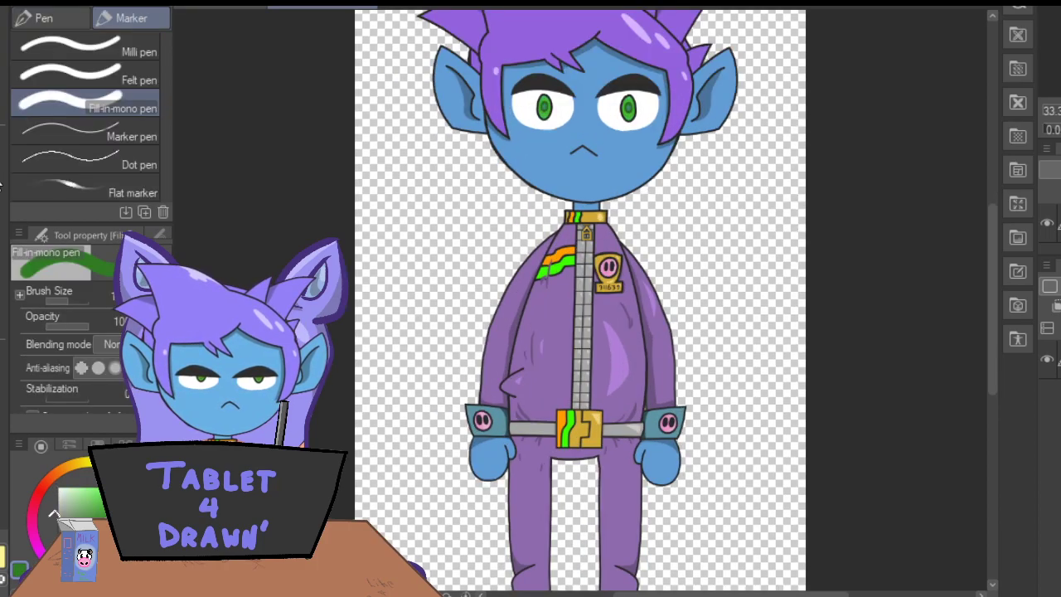
left_click(205, 8)
mouse_move(440, 207)
left_mouse_down()
mouse_move(448, 222)
mouse_move(446, 210)
left_mouse_up()
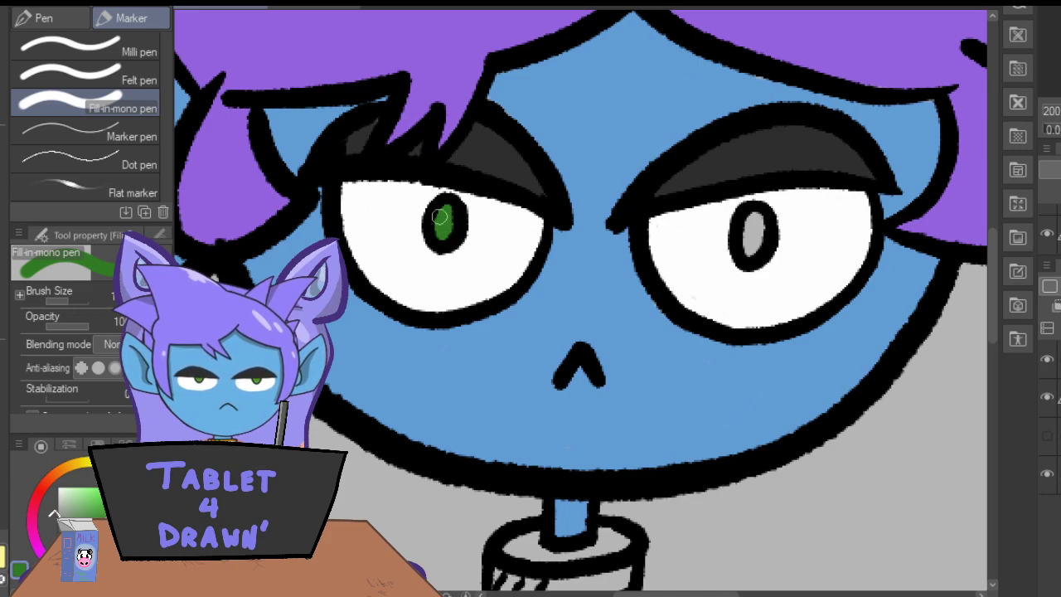
Sample the brighter iris green from the reference and fill the ovals of both eyes with it.
left_click(319, 6)
left_click(4, 114)
left_click(543, 113)
left_click(4, 192)
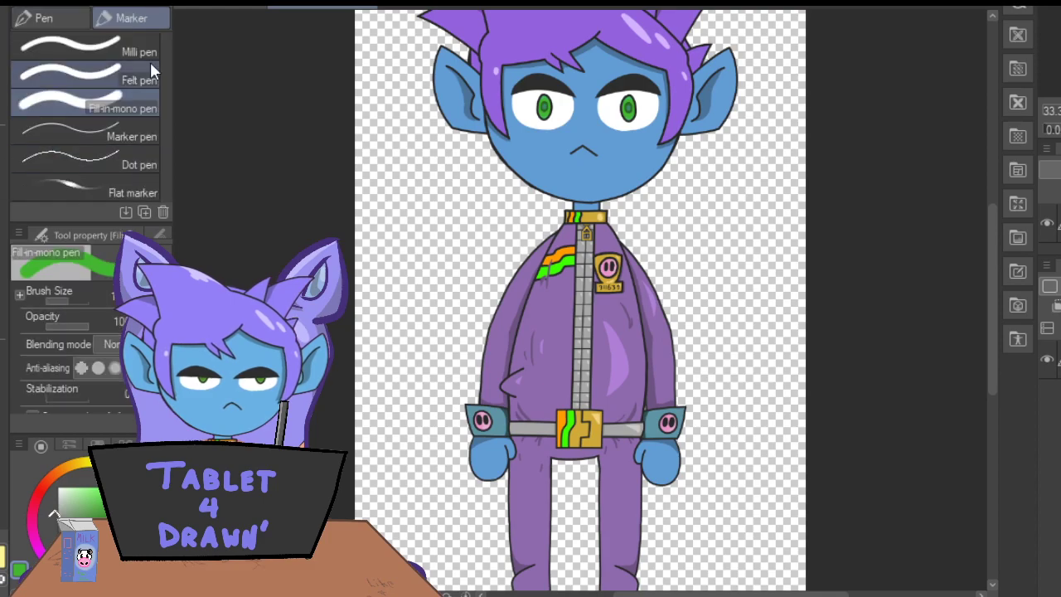
left_click(202, 7)
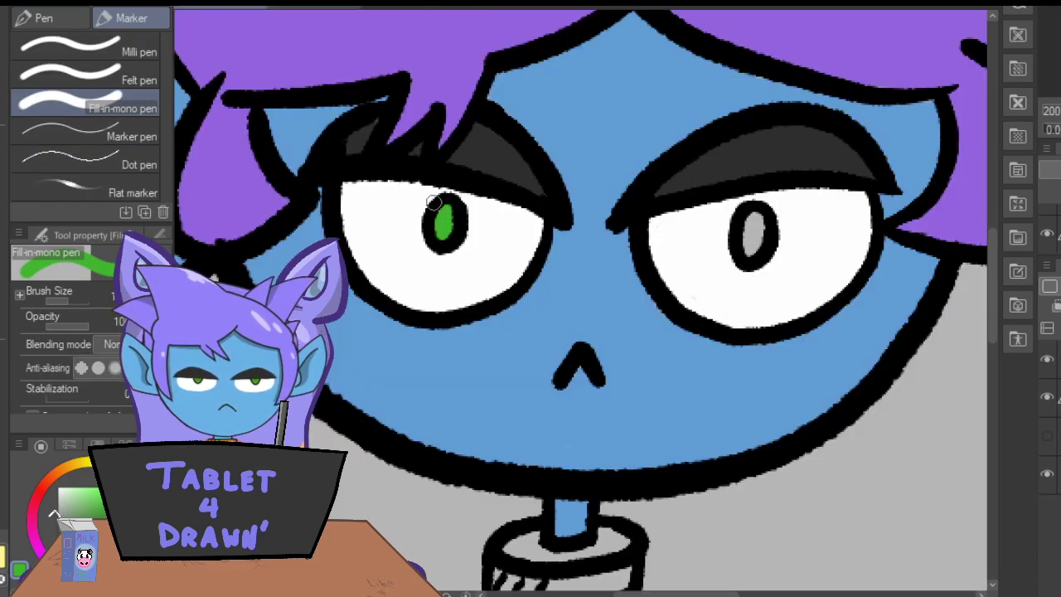
left_click_drag(752, 209, 753, 226)
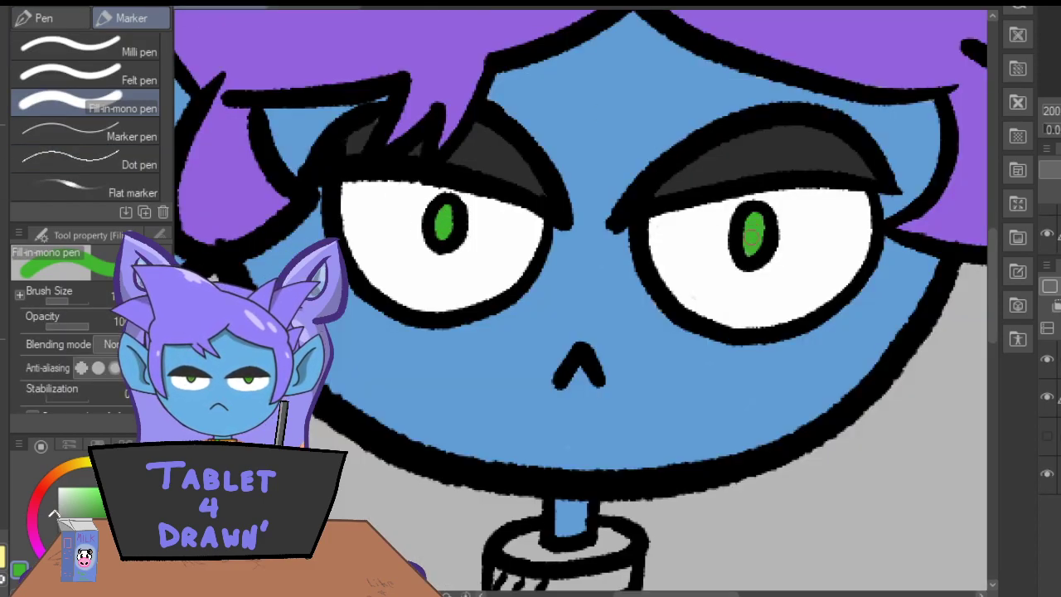
Sample the collar gold from the reference and paint the jacket collar inside and out, leaving its stripes unpainted.
left_click_drag(990, 261, 997, 340)
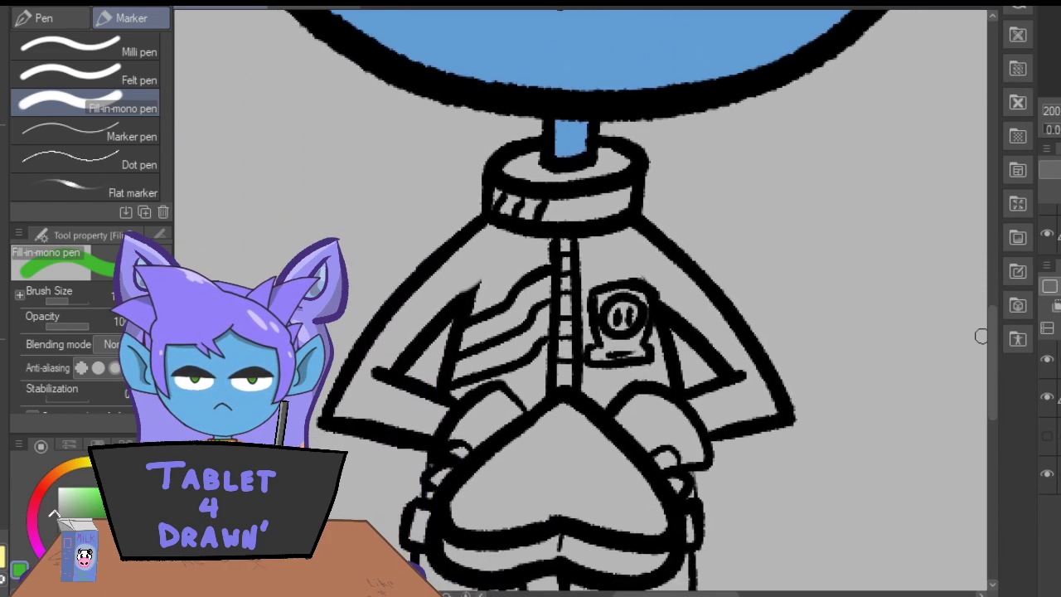
left_click(287, 7)
key("i")
left_click(592, 213)
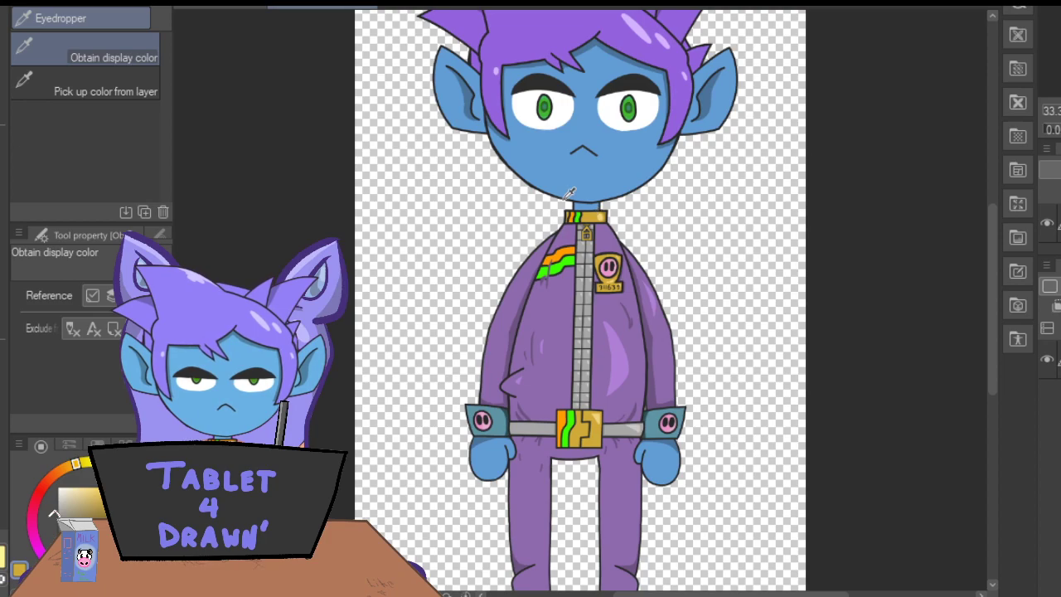
key("p")
left_click(197, 7)
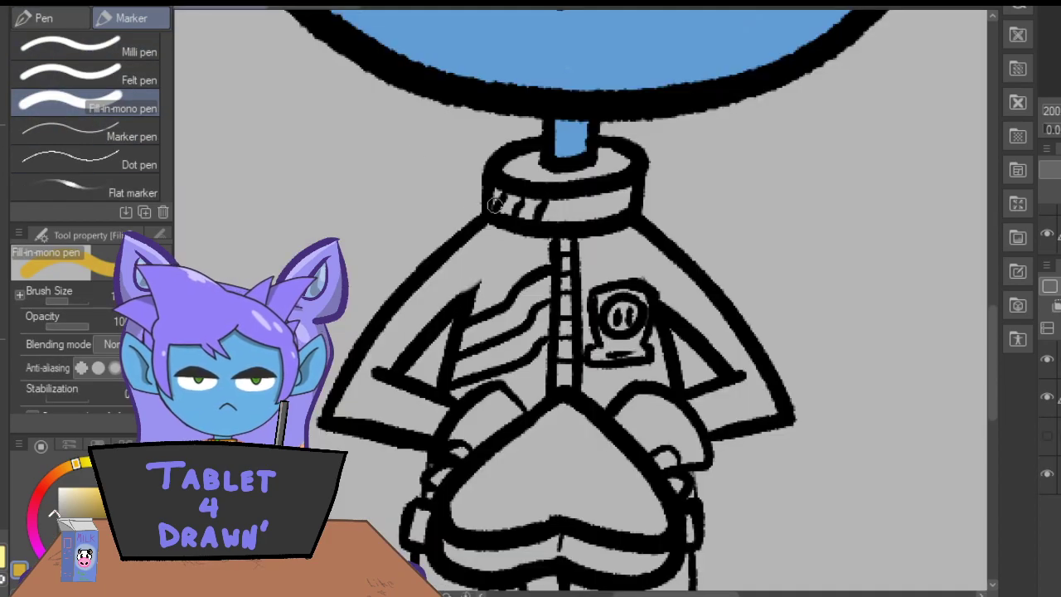
left_click_drag(490, 190, 493, 199)
mouse_move(550, 155)
left_mouse_down()
mouse_move(509, 167)
mouse_move(546, 176)
mouse_move(518, 162)
mouse_move(531, 155)
mouse_move(562, 173)
mouse_move(529, 154)
mouse_move(547, 180)
mouse_move(586, 175)
mouse_move(605, 152)
mouse_move(628, 160)
mouse_move(593, 169)
mouse_move(606, 159)
mouse_move(624, 211)
mouse_move(617, 220)
mouse_move(604, 188)
mouse_move(574, 222)
mouse_move(562, 199)
mouse_move(548, 222)
mouse_move(556, 193)
mouse_move(549, 220)
left_mouse_up()
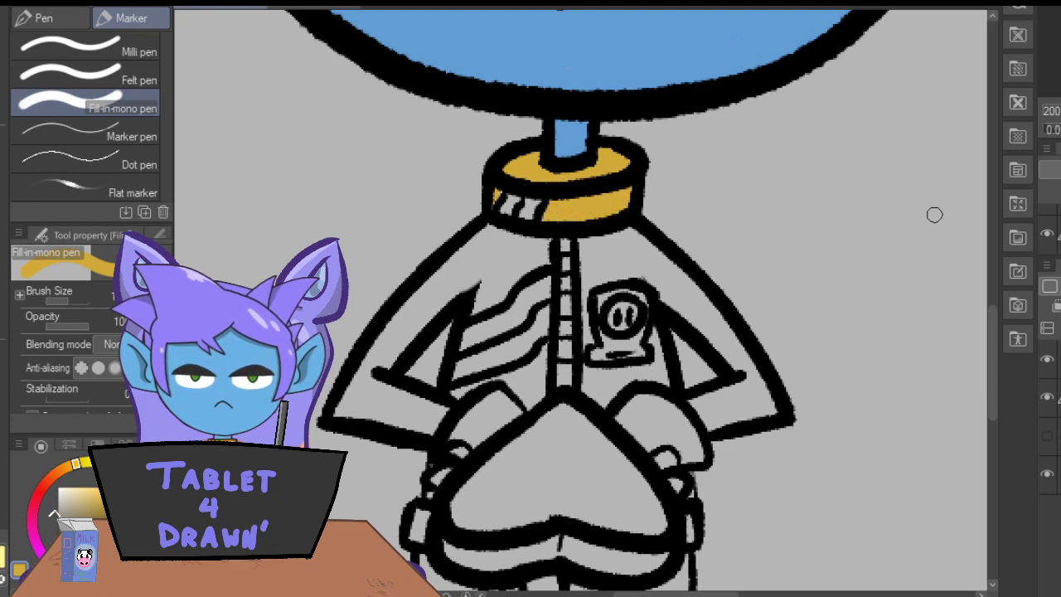
left_click_drag(489, 182, 492, 198)
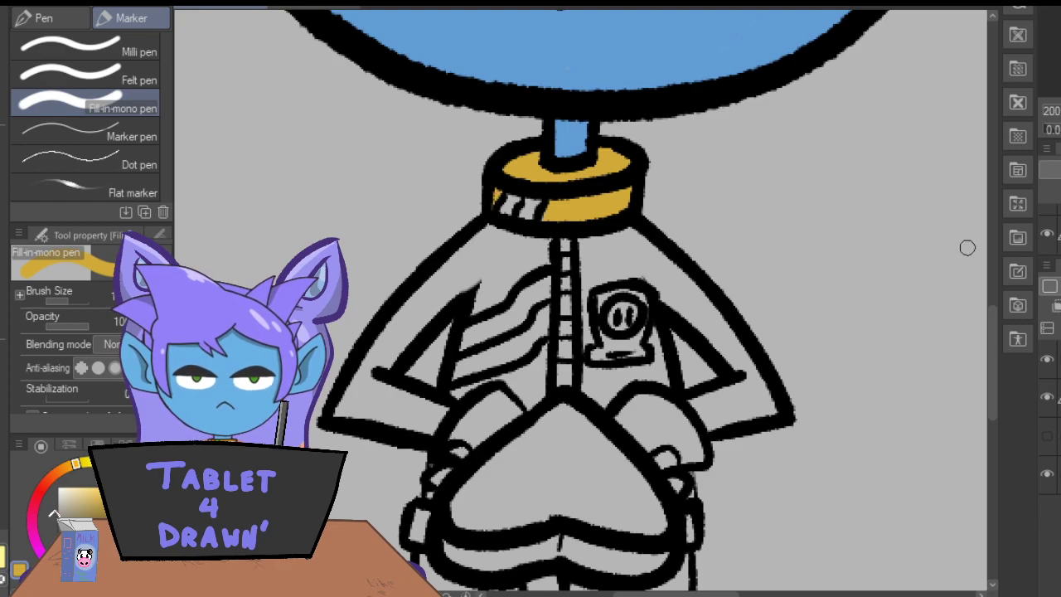
Paint the belt buckle's plain sections and the chest badge around its round emblem with the same gold.
left_click_drag(990, 336, 987, 408)
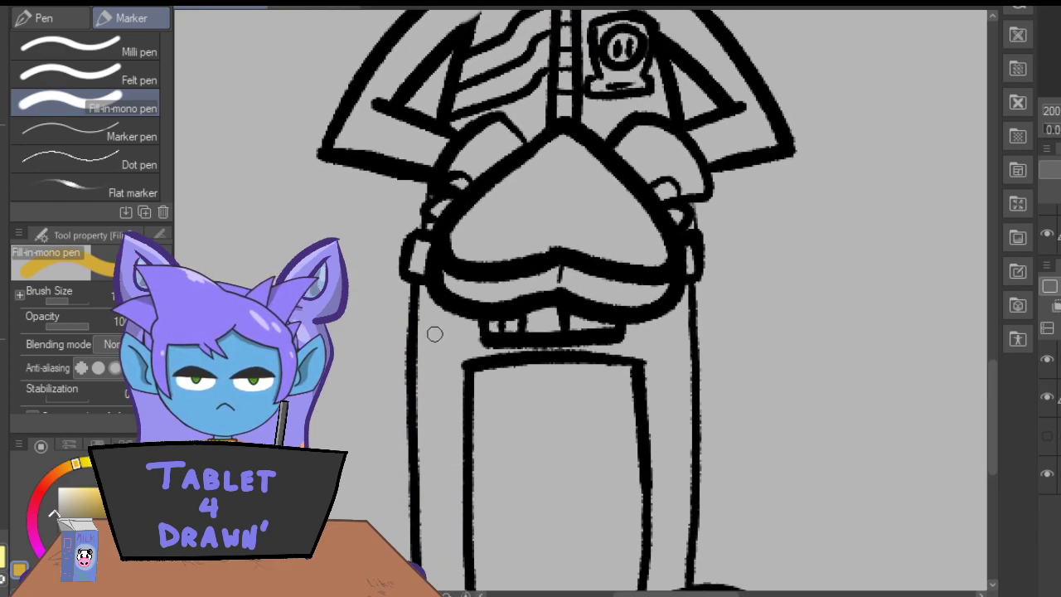
mouse_move(523, 319)
left_mouse_down()
mouse_move(559, 309)
mouse_move(588, 325)
left_mouse_up()
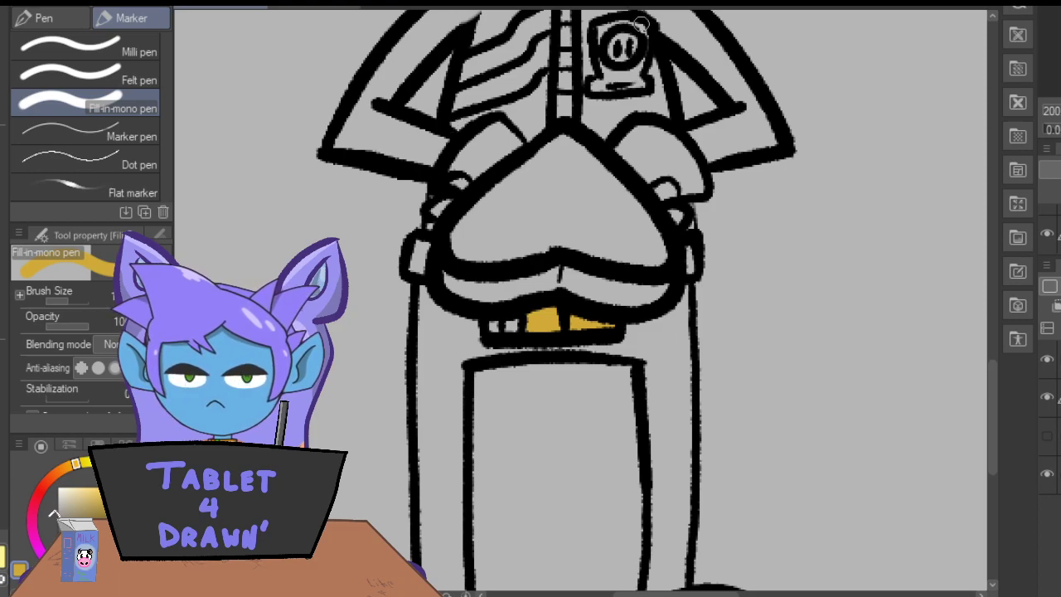
mouse_move(643, 30)
left_mouse_down()
mouse_move(599, 27)
mouse_move(599, 39)
mouse_move(598, 17)
mouse_move(596, 72)
mouse_move(601, 65)
mouse_move(609, 77)
mouse_move(595, 85)
mouse_move(629, 76)
left_mouse_up()
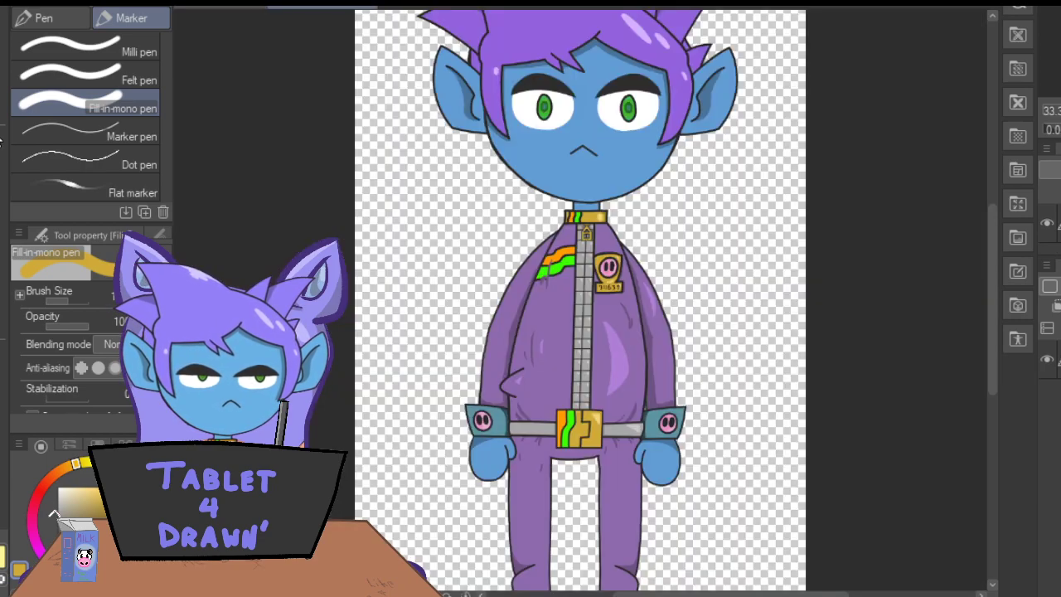
Sample the jacket purple from the reference and fill the left-hand sleeve and jacket half around the chest stripes.
key("i")
left_click(539, 315)
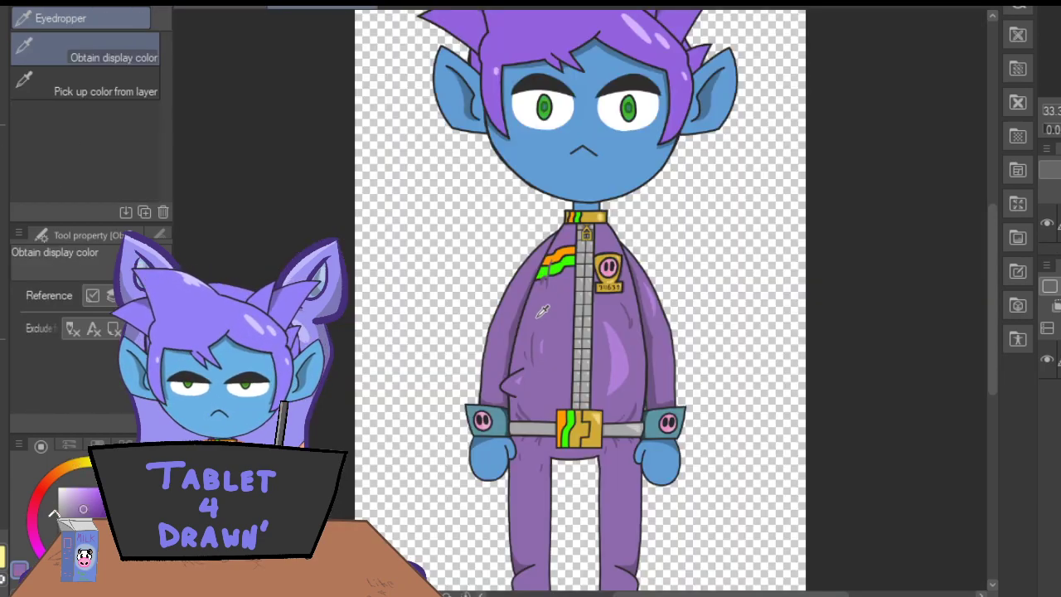
key("p")
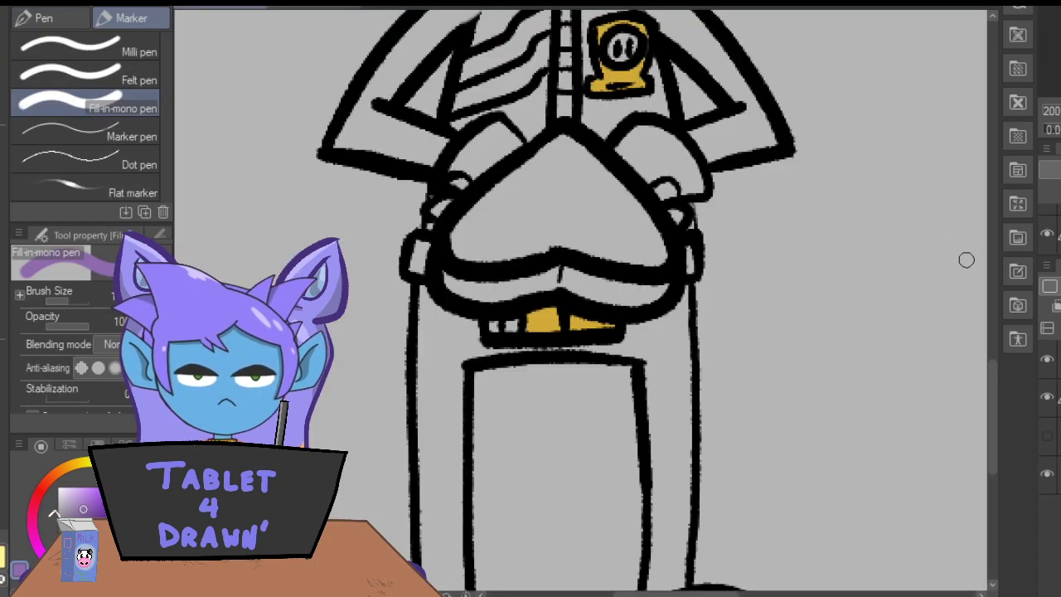
left_click_drag(983, 395, 992, 327)
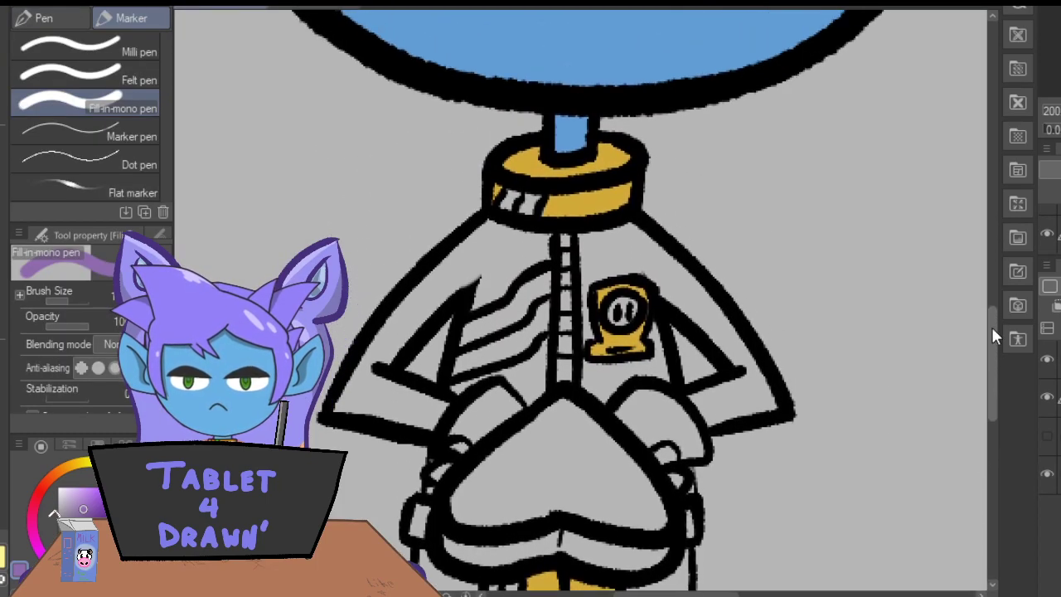
mouse_move(539, 256)
left_mouse_down()
mouse_move(477, 306)
mouse_move(499, 269)
mouse_move(490, 268)
mouse_move(548, 240)
mouse_move(491, 234)
mouse_move(488, 221)
mouse_move(419, 286)
mouse_move(380, 344)
mouse_move(394, 309)
mouse_move(336, 405)
mouse_move(436, 413)
mouse_move(402, 387)
mouse_move(419, 390)
mouse_move(363, 375)
mouse_move(352, 399)
mouse_move(384, 389)
mouse_move(425, 419)
left_mouse_up()
mouse_move(371, 376)
left_mouse_down()
mouse_move(418, 312)
mouse_move(425, 318)
mouse_move(467, 269)
mouse_move(493, 266)
mouse_move(462, 288)
mouse_move(462, 273)
mouse_move(445, 280)
mouse_move(483, 242)
mouse_move(496, 246)
mouse_move(485, 271)
mouse_move(512, 248)
left_mouse_up()
mouse_move(543, 342)
left_mouse_down()
mouse_move(535, 398)
mouse_move(510, 383)
mouse_move(464, 386)
mouse_move(524, 375)
left_mouse_up()
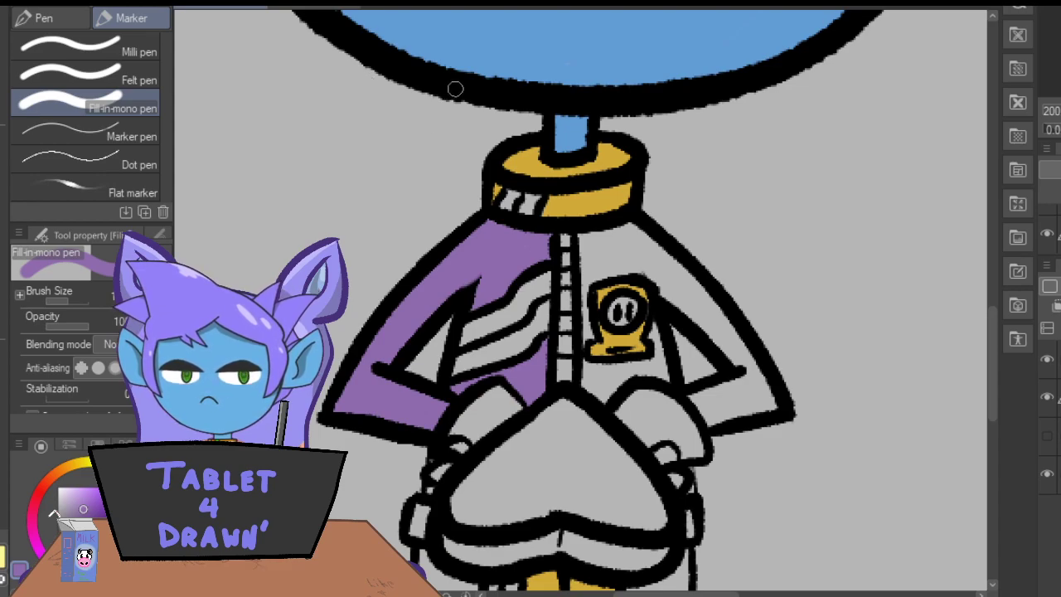
Fill the right-hand sleeve and jacket half around the gold badge with the jacket purple.
mouse_move(586, 343)
left_mouse_down()
mouse_move(580, 215)
mouse_move(590, 234)
mouse_move(608, 231)
mouse_move(594, 235)
mouse_move(631, 224)
mouse_move(743, 347)
mouse_move(772, 398)
mouse_move(737, 380)
mouse_move(686, 390)
mouse_move(730, 403)
mouse_move(720, 415)
mouse_move(746, 400)
mouse_move(765, 406)
mouse_move(722, 422)
mouse_move(726, 397)
left_mouse_up()
mouse_move(657, 286)
left_mouse_down()
mouse_move(723, 353)
mouse_move(695, 300)
mouse_move(626, 229)
left_mouse_up()
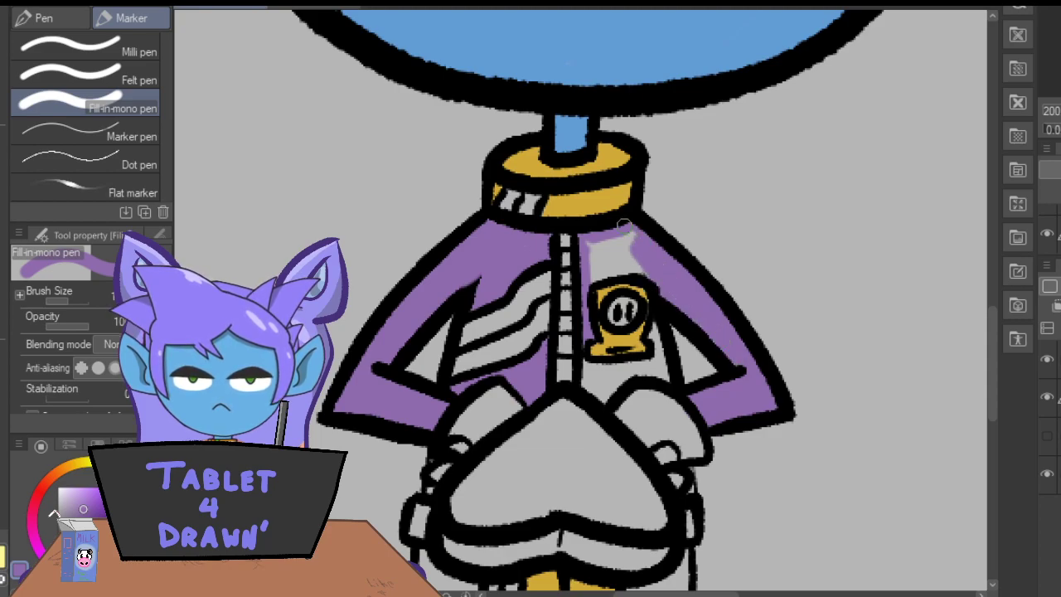
mouse_move(643, 269)
left_mouse_down()
mouse_move(619, 274)
mouse_move(639, 254)
mouse_move(625, 240)
mouse_move(592, 252)
left_mouse_up()
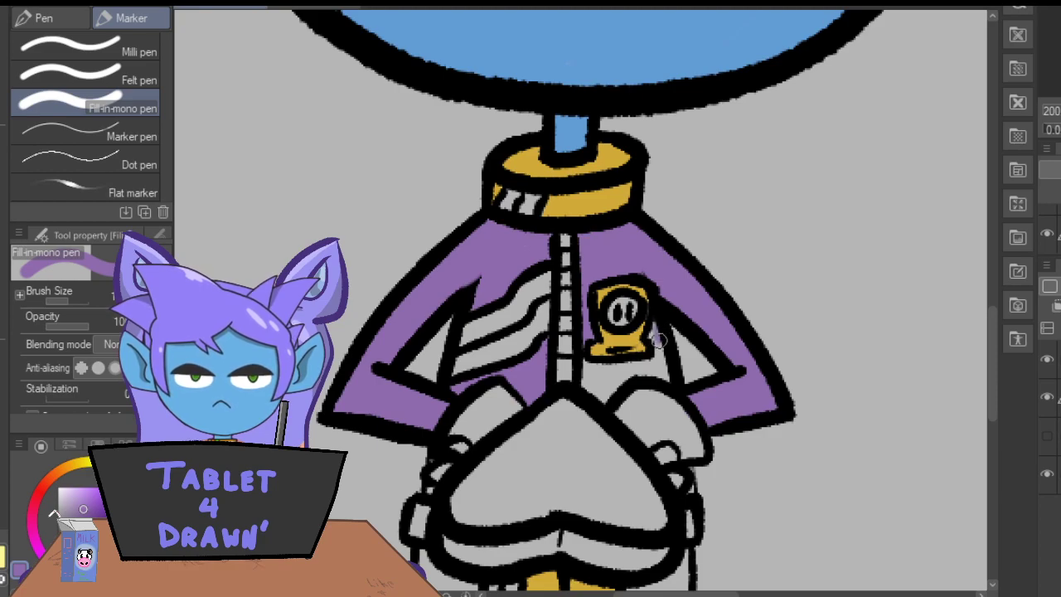
mouse_move(654, 373)
left_mouse_down()
mouse_move(619, 378)
mouse_move(611, 395)
mouse_move(574, 376)
mouse_move(600, 398)
mouse_move(587, 363)
mouse_move(622, 371)
mouse_move(597, 380)
left_mouse_up()
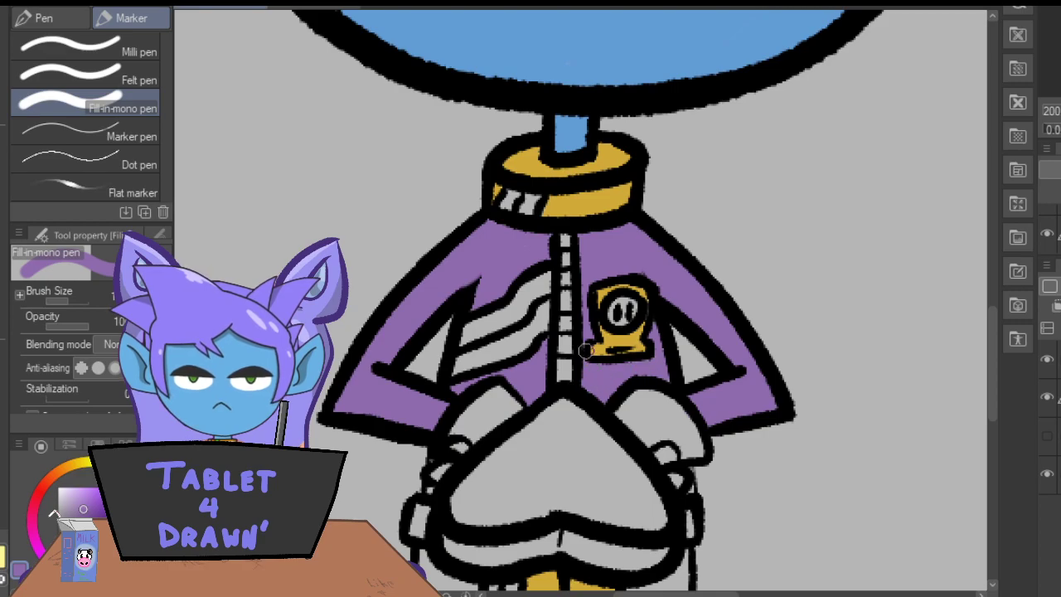
Paint the left-hand trouser leg and the strip beneath the belt buckle with the jacket purple.
left_click_drag(993, 335, 1001, 423)
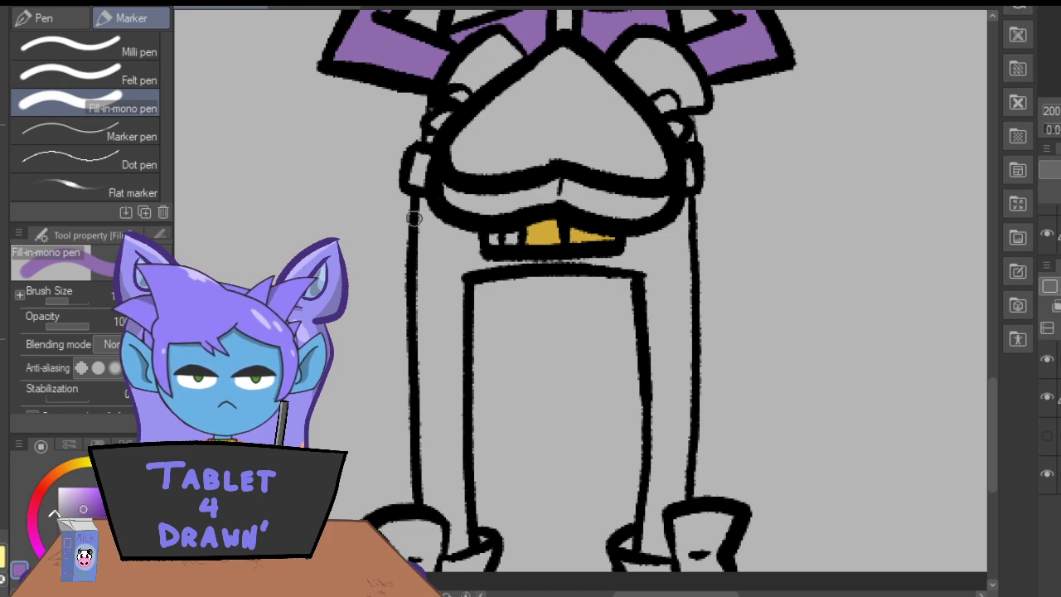
left_click_drag(423, 204, 424, 264)
mouse_move(448, 519)
left_mouse_down()
mouse_move(448, 550)
mouse_move(447, 535)
mouse_move(455, 552)
mouse_move(459, 535)
mouse_move(461, 553)
mouse_move(454, 423)
left_mouse_up()
mouse_move(615, 260)
left_mouse_down()
mouse_move(494, 271)
mouse_move(461, 263)
mouse_move(471, 240)
mouse_move(453, 237)
left_mouse_up()
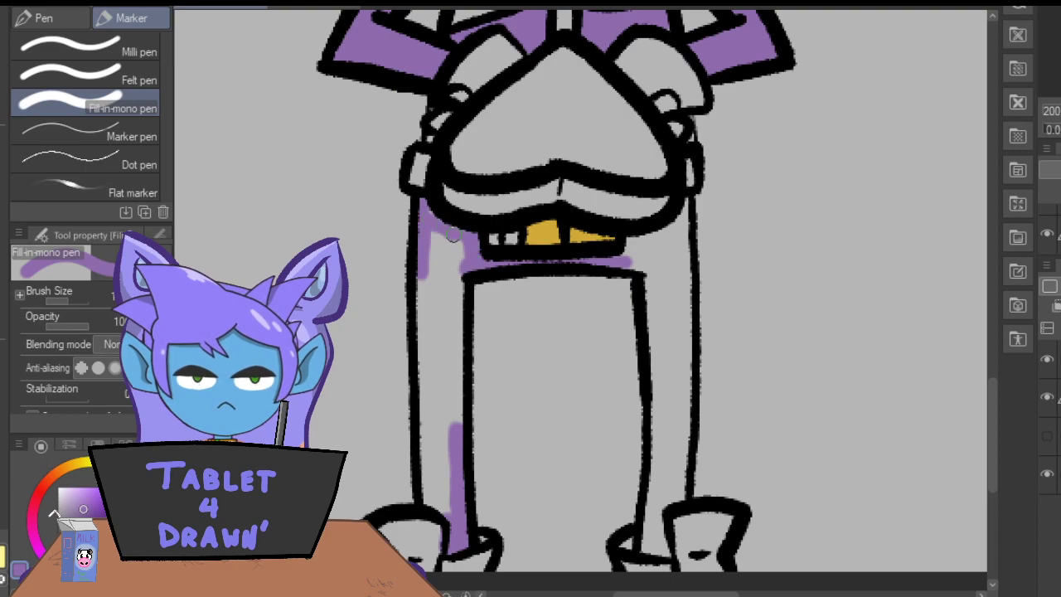
mouse_move(426, 506)
left_mouse_down()
mouse_move(415, 259)
mouse_move(458, 304)
mouse_move(446, 444)
left_mouse_up()
mouse_move(452, 297)
left_mouse_down()
mouse_move(461, 240)
mouse_move(432, 291)
mouse_move(428, 247)
mouse_move(427, 332)
mouse_move(439, 381)
mouse_move(448, 377)
mouse_move(435, 461)
mouse_move(444, 514)
left_mouse_up()
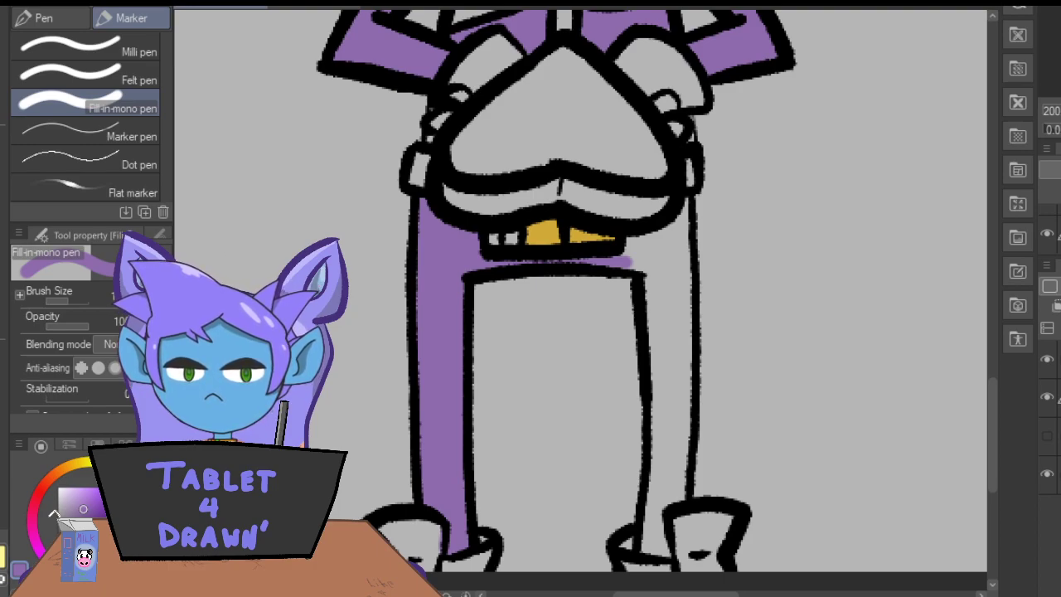
Fill the right-hand trouser leg, from beside the belt buckle down to the boot, with the jacket purple.
mouse_move(622, 242)
left_mouse_down()
mouse_move(637, 259)
mouse_move(655, 249)
mouse_move(670, 263)
mouse_move(685, 242)
mouse_move(692, 253)
mouse_move(684, 205)
mouse_move(685, 482)
mouse_move(695, 491)
left_mouse_up()
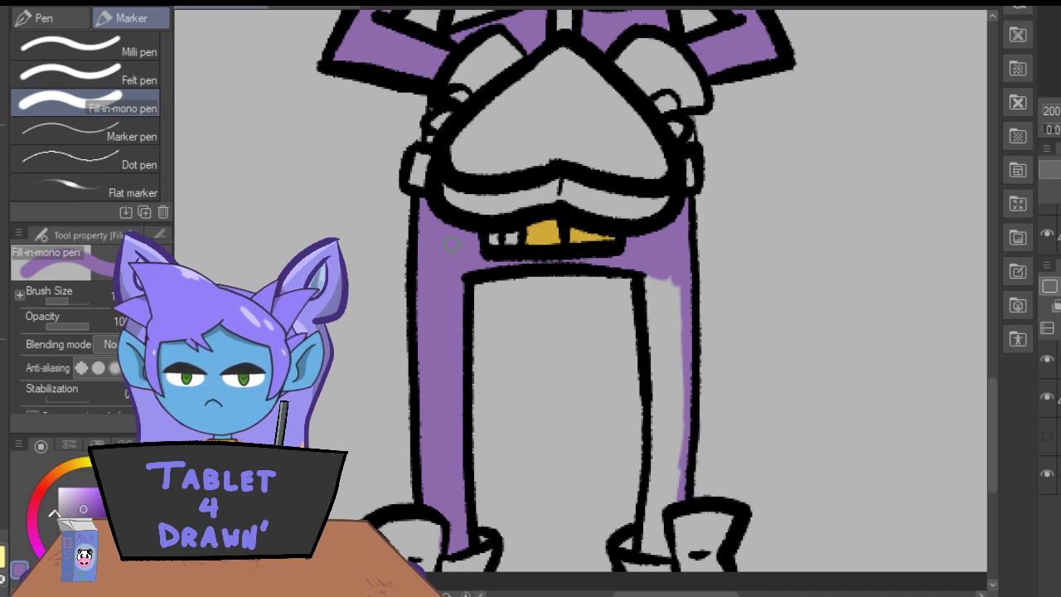
scroll(991, 409, "down", 3)
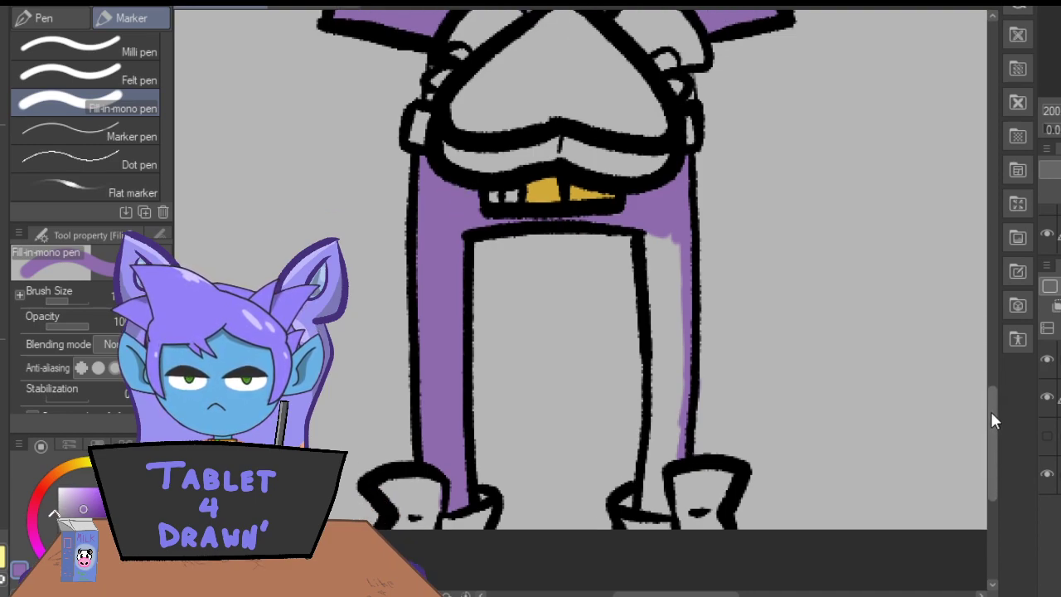
mouse_move(650, 194)
left_mouse_down()
mouse_move(657, 322)
mouse_move(642, 463)
mouse_move(678, 458)
left_mouse_up()
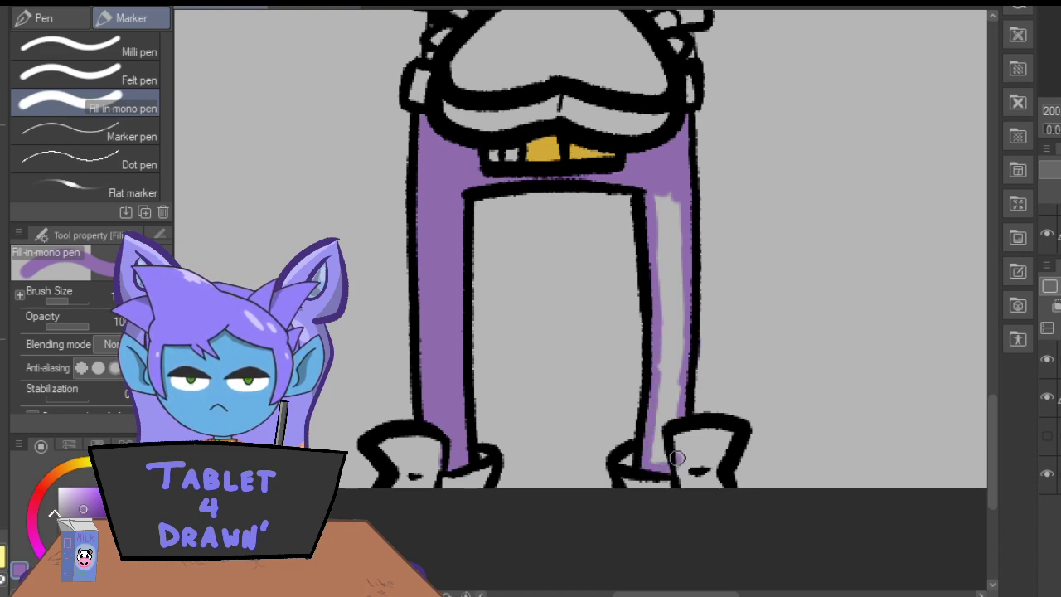
key("e")
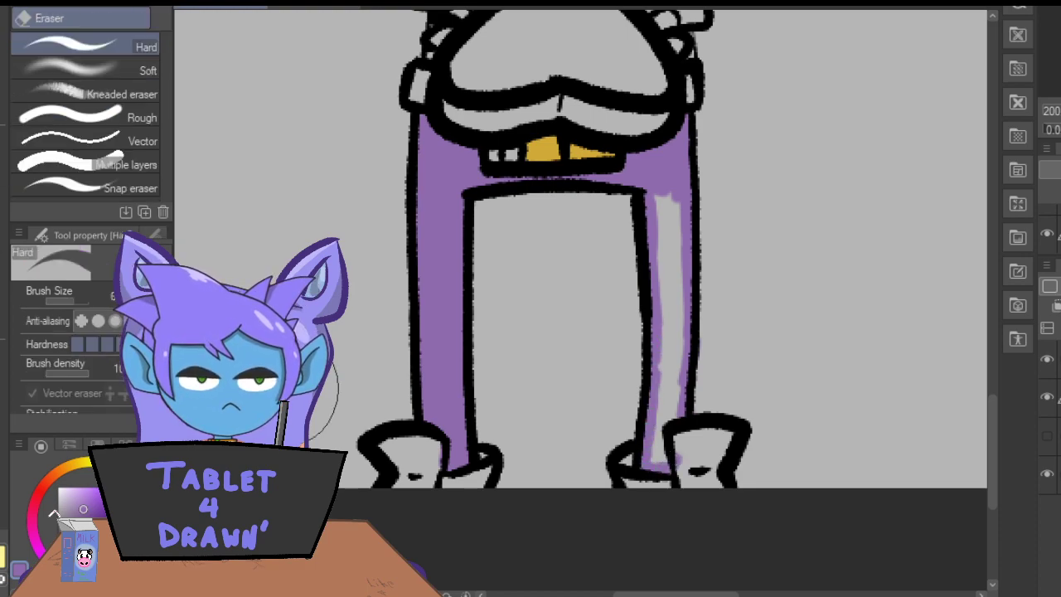
key("p")
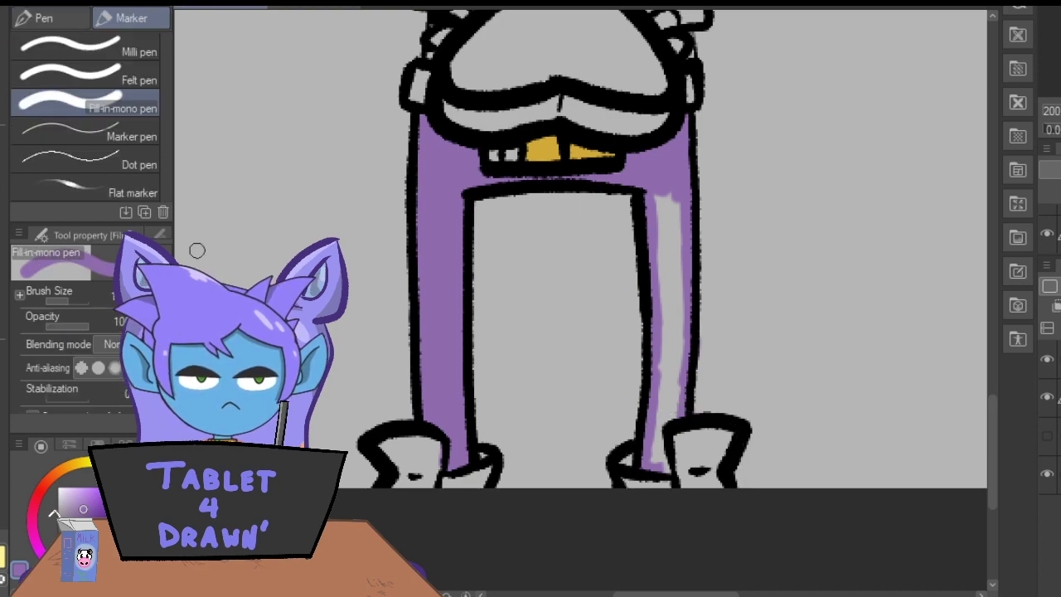
left_click_drag(655, 438, 666, 467)
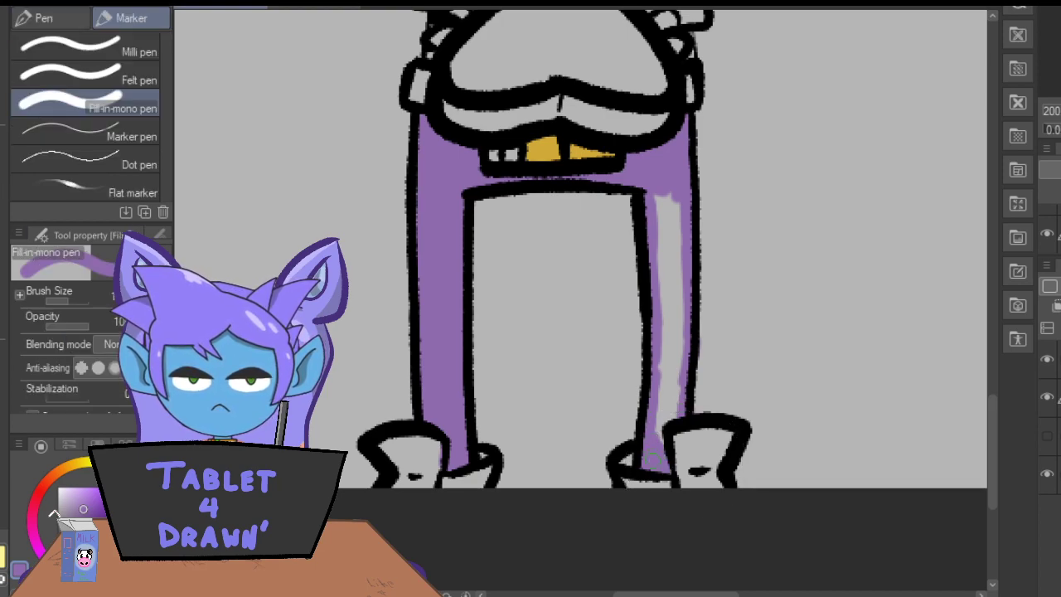
mouse_move(657, 428)
left_mouse_down()
mouse_move(663, 377)
mouse_move(667, 410)
left_mouse_up()
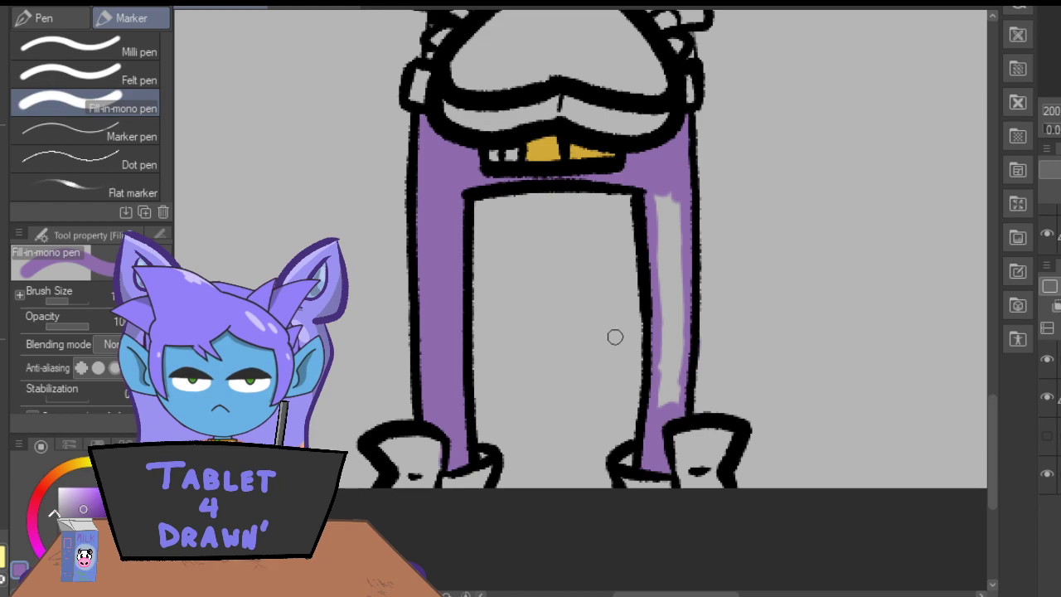
mouse_move(658, 188)
left_mouse_down()
mouse_move(652, 234)
mouse_move(659, 253)
mouse_move(672, 184)
mouse_move(680, 274)
mouse_move(673, 404)
mouse_move(661, 262)
left_mouse_up()
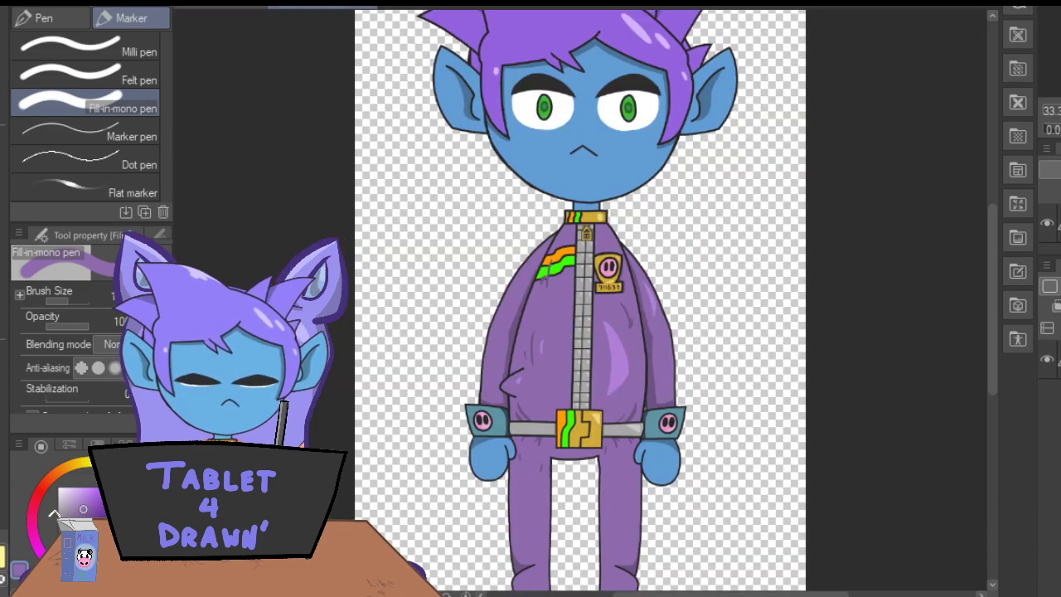
Sample the cuff teal from the reference and paint both sleeve cuffs above the heart-shaped object with it.
key("i")
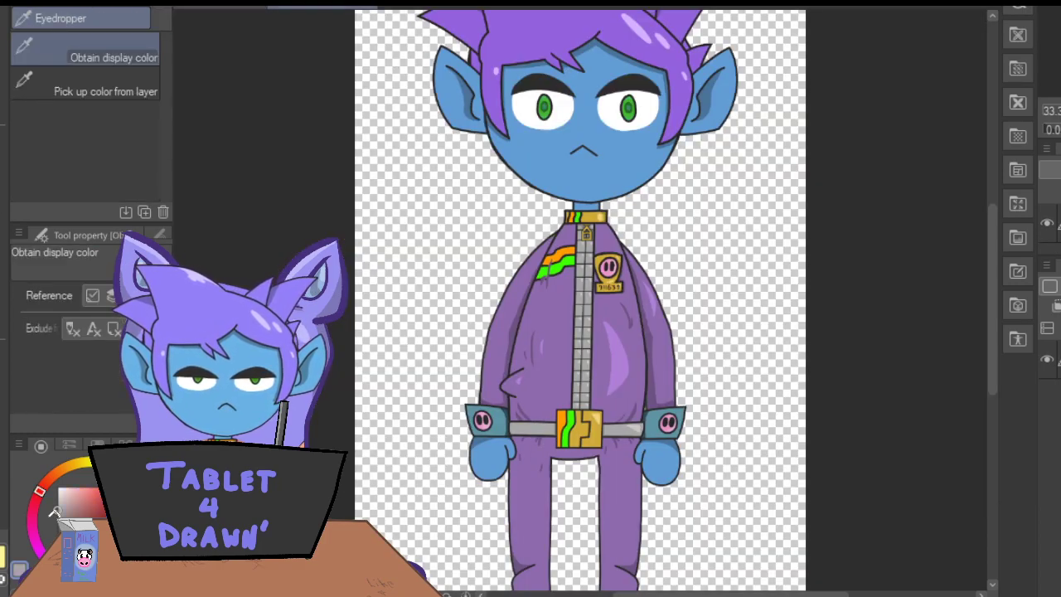
key("p")
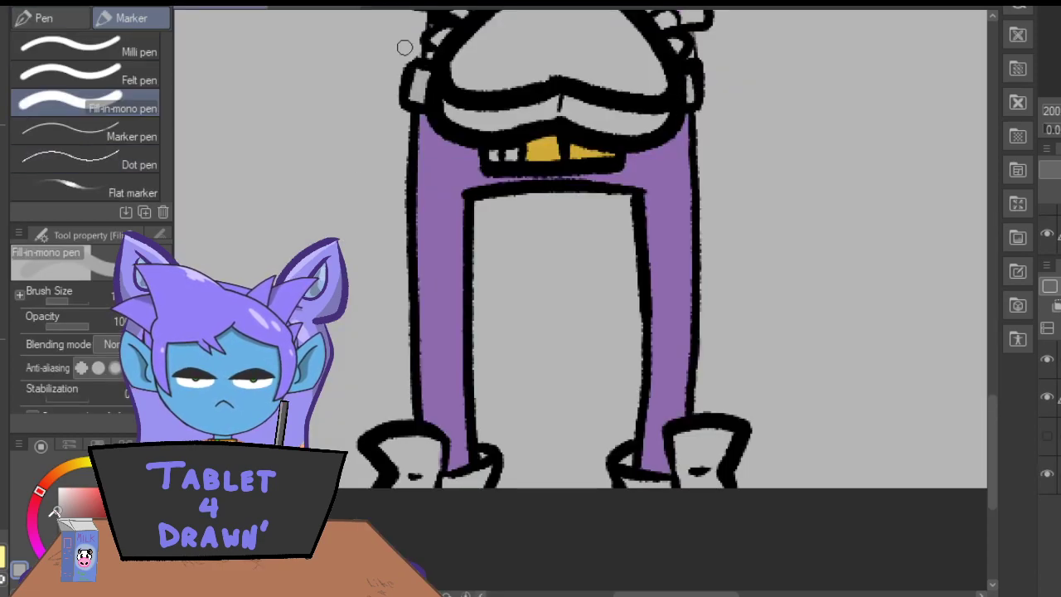
left_click_drag(992, 418, 998, 337)
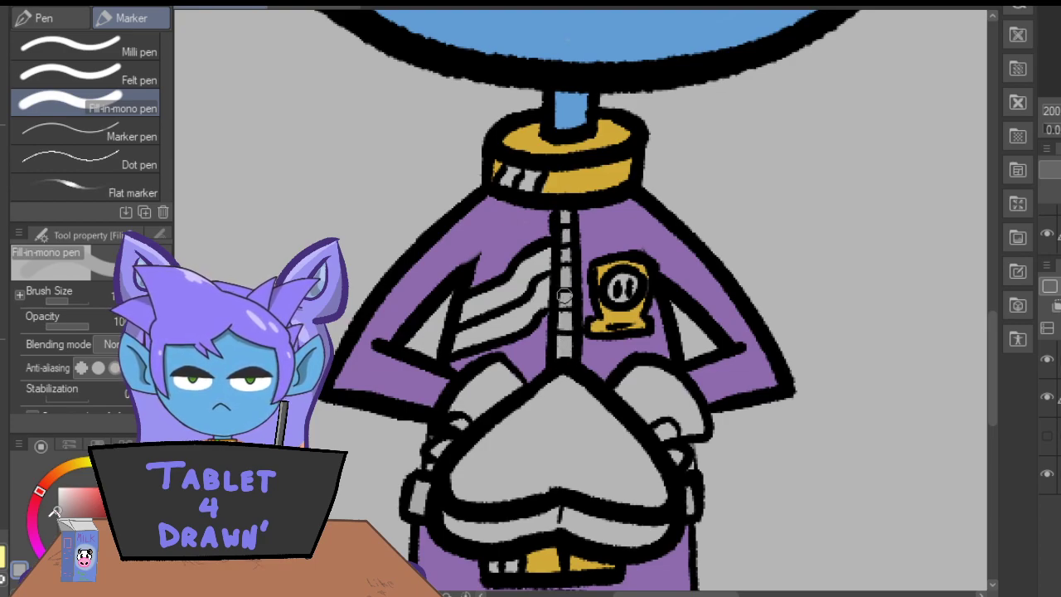
left_click(325, 8)
left_click(2, 122)
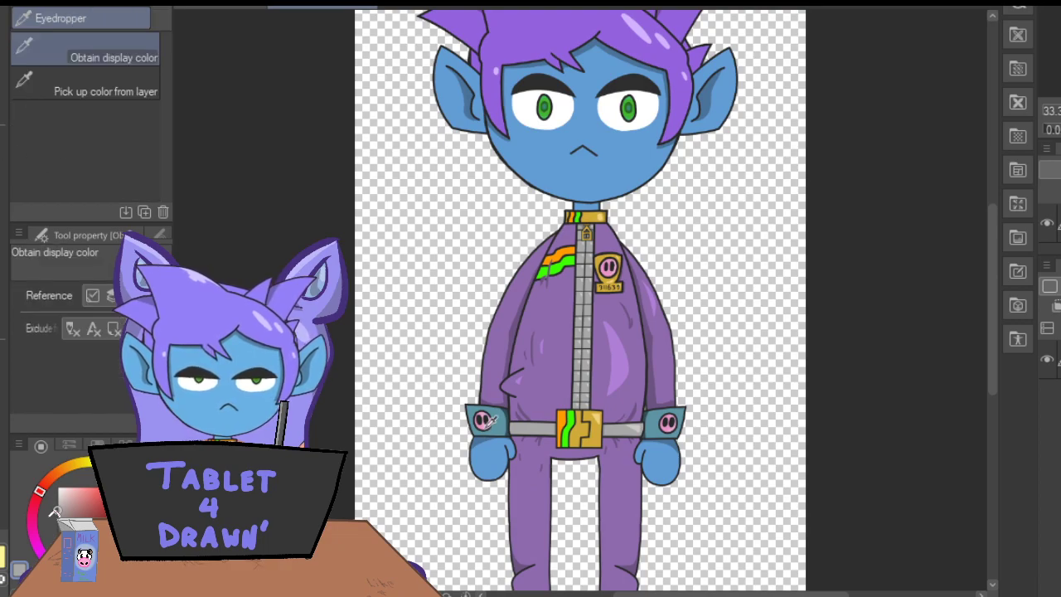
left_click(486, 415)
key("p")
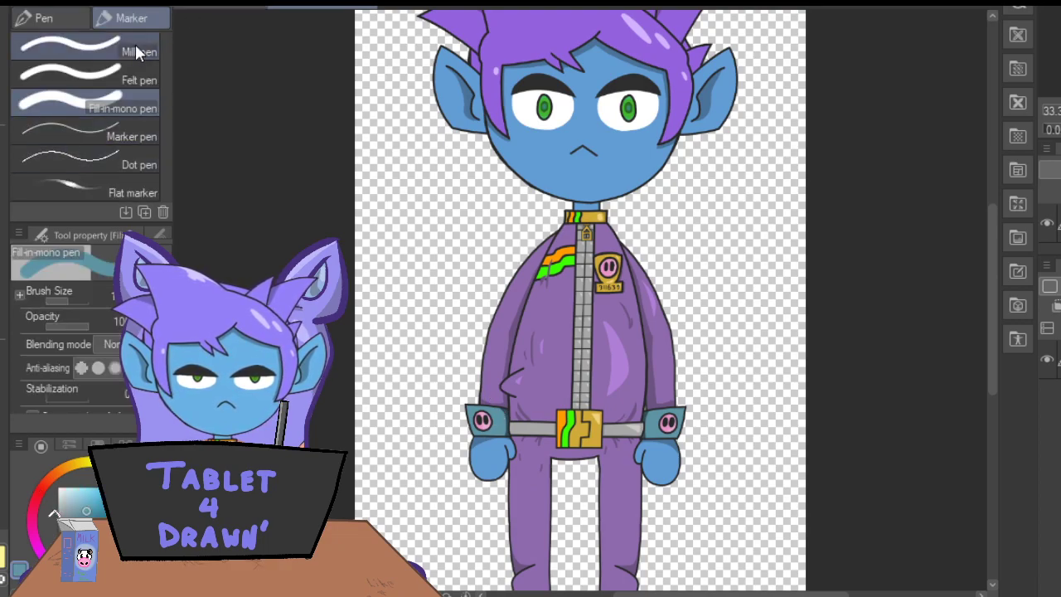
left_click(199, 8)
mouse_move(465, 389)
left_mouse_down()
mouse_move(516, 382)
mouse_move(495, 367)
mouse_move(472, 384)
mouse_move(489, 367)
mouse_move(483, 400)
left_mouse_up()
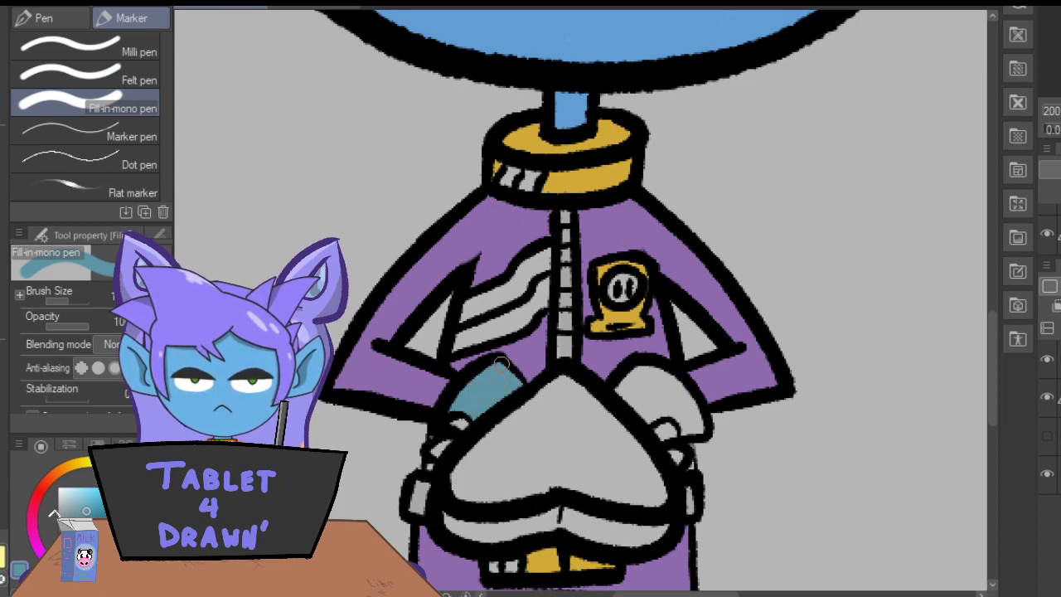
mouse_move(621, 377)
left_mouse_down()
mouse_move(646, 418)
mouse_move(668, 411)
mouse_move(699, 427)
mouse_move(653, 372)
mouse_move(624, 384)
mouse_move(632, 398)
mouse_move(662, 386)
mouse_move(684, 420)
left_mouse_up()
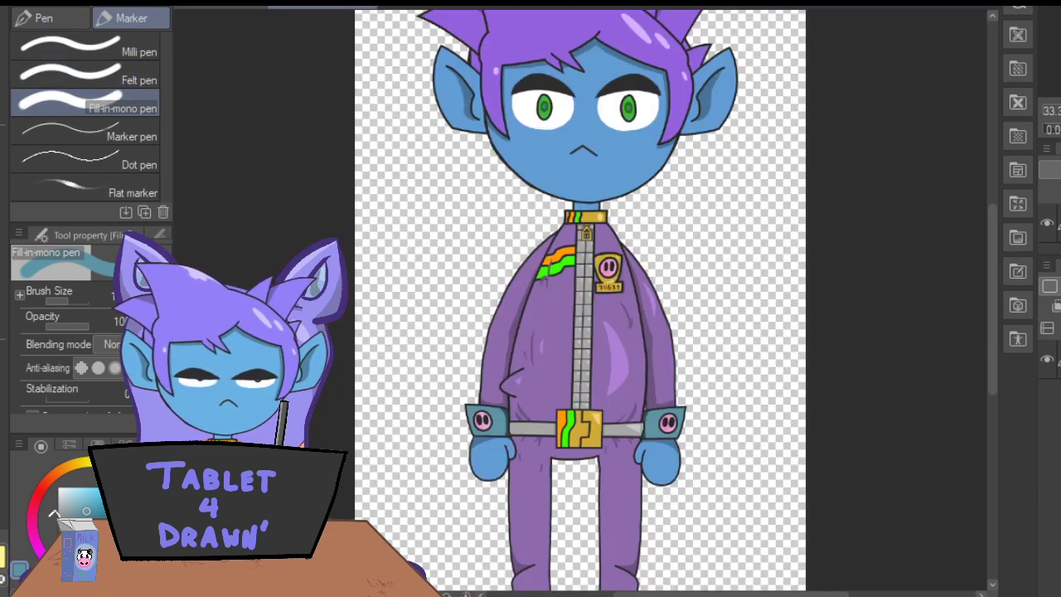
Sample the emblem pink from the reference and paint both cuff emblems and the chest badge's round emblem.
key("i")
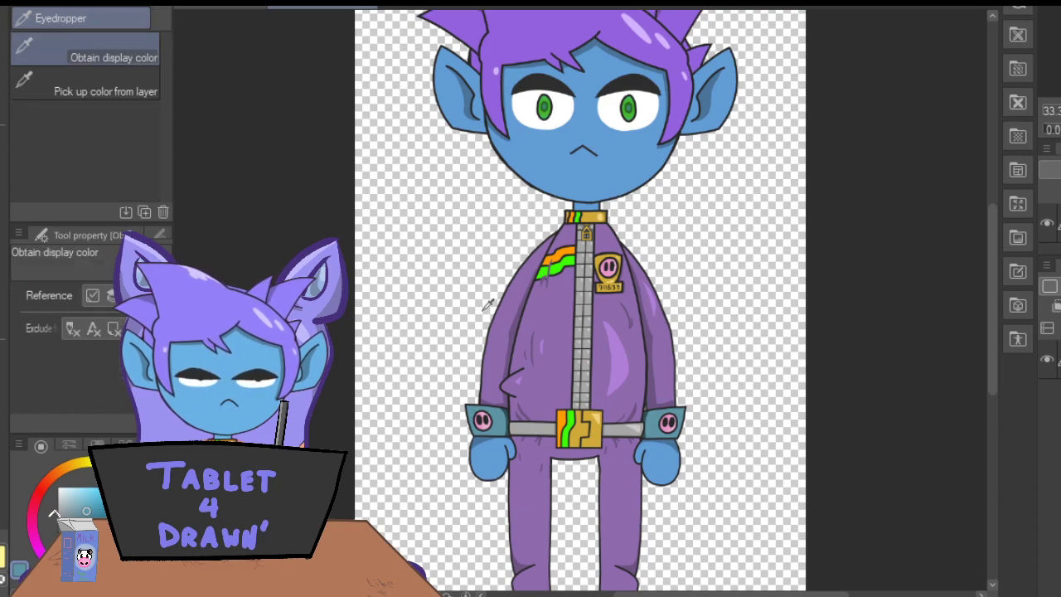
left_click(609, 263)
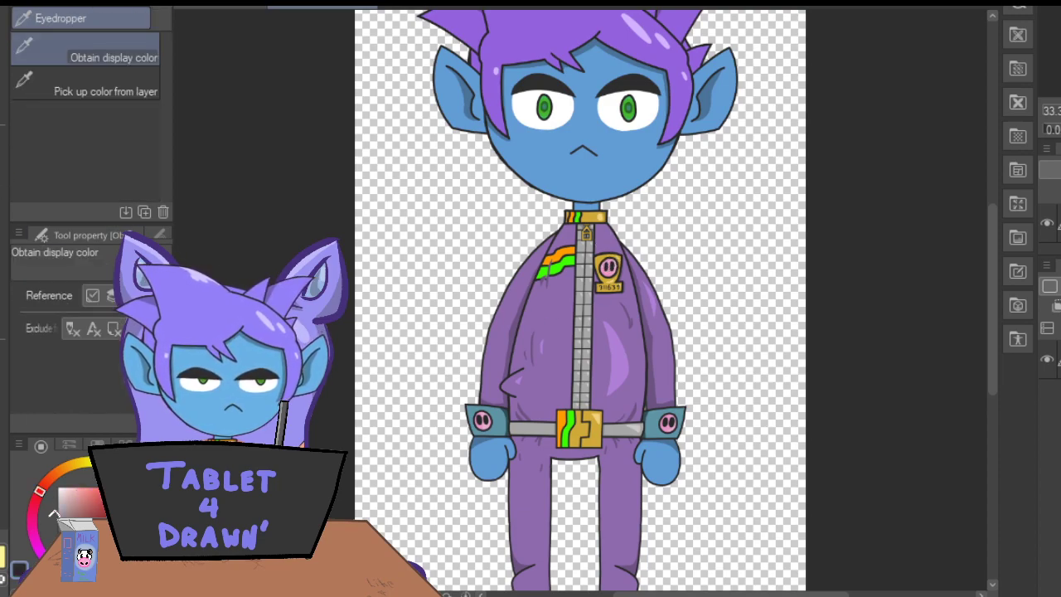
left_click(483, 421)
key("p")
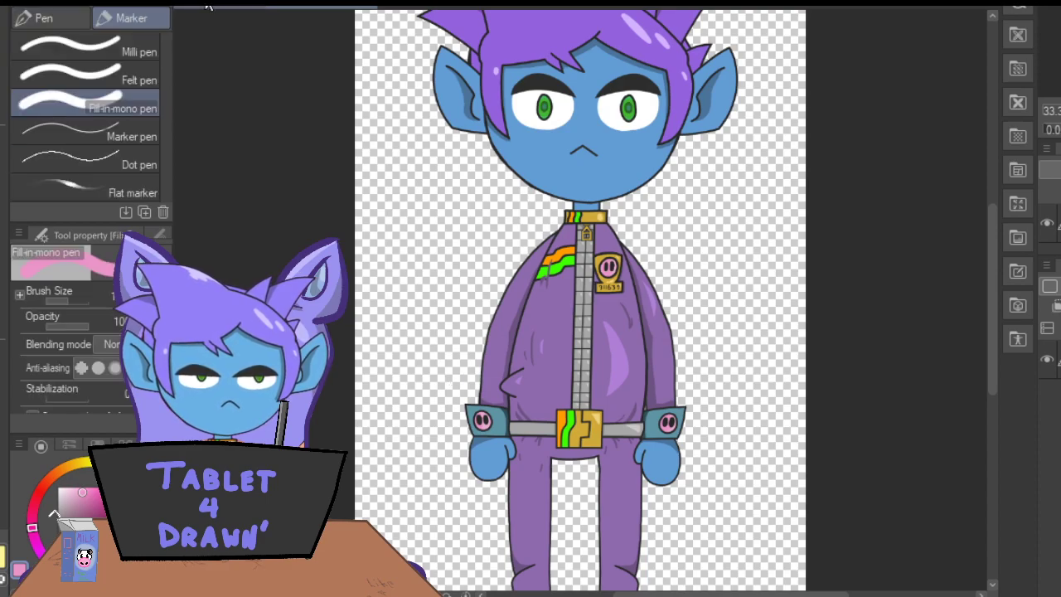
left_click(210, 8)
mouse_move(460, 427)
left_mouse_down()
mouse_move(456, 415)
mouse_move(463, 421)
left_mouse_up()
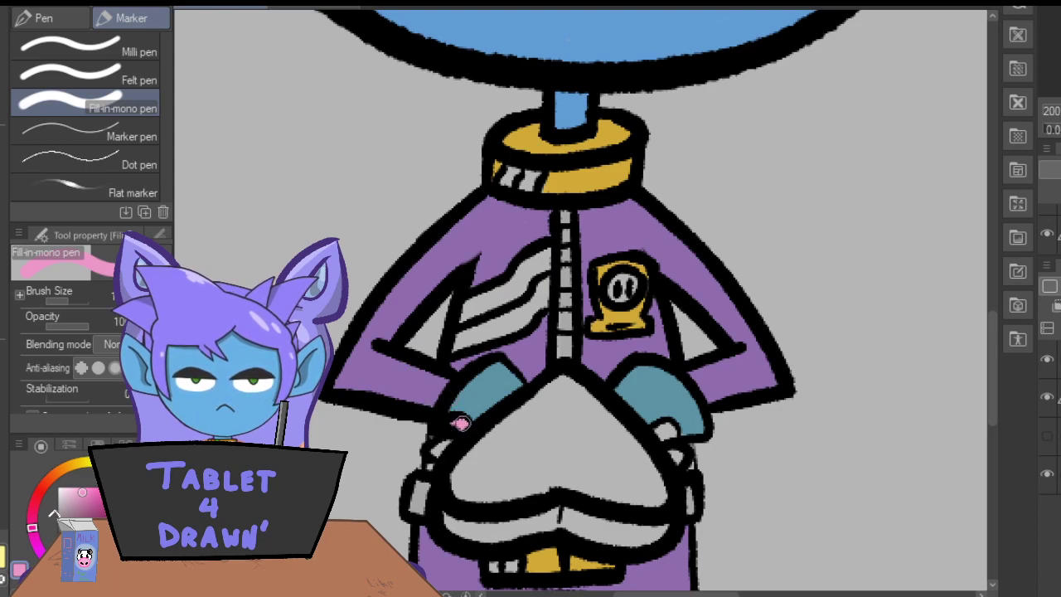
left_click_drag(660, 425, 666, 432)
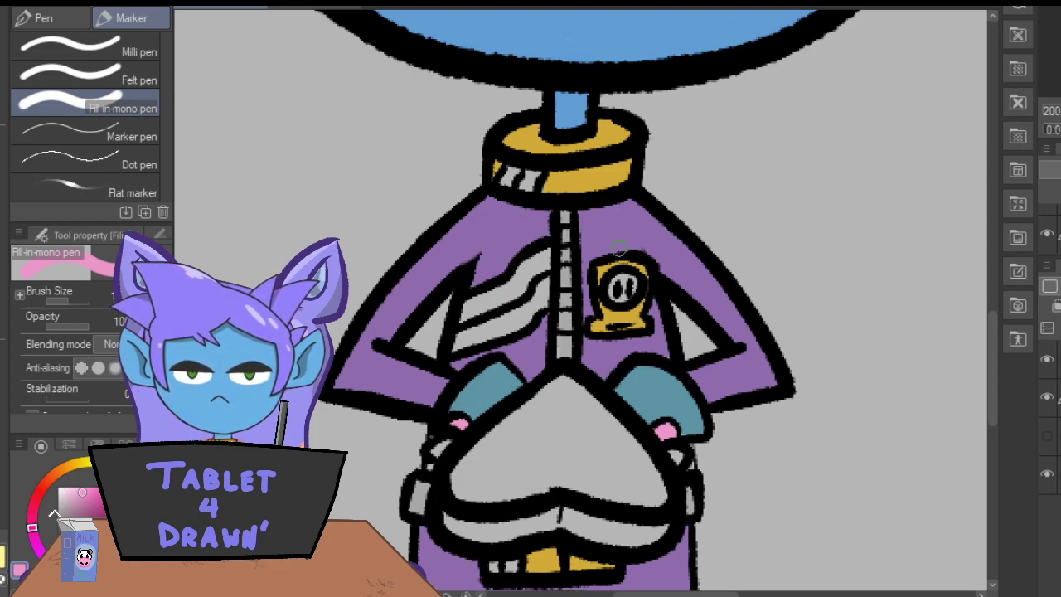
mouse_move(617, 275)
left_mouse_down()
mouse_move(635, 282)
mouse_move(605, 284)
left_mouse_up()
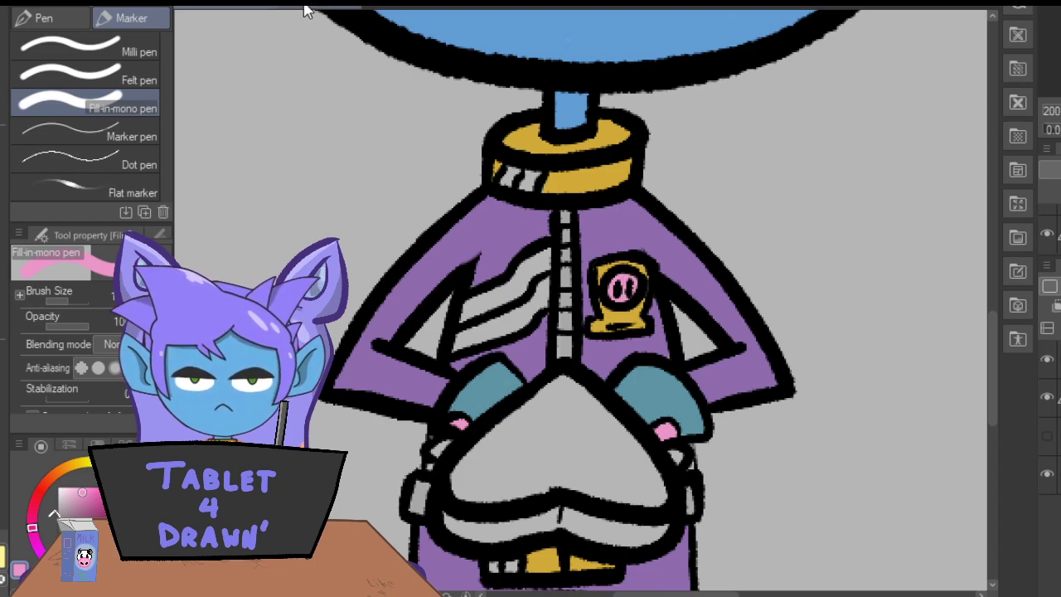
Sample the stripe orange from the reference and paint the collar's first stripe and the upper chest stripe.
left_click(311, 8)
left_click(4, 108)
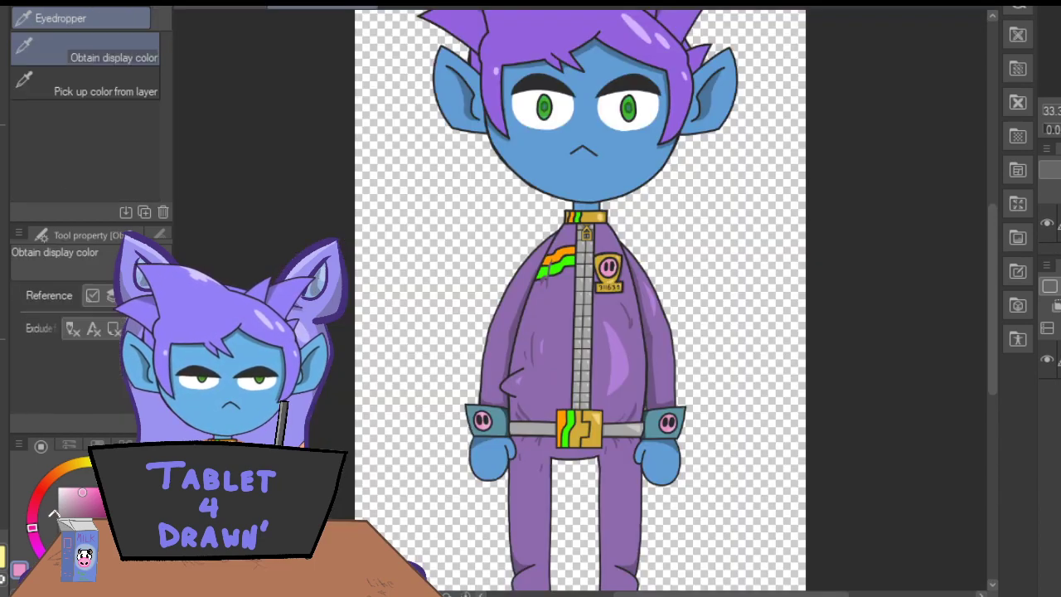
left_click(184, 6)
left_click(312, 8)
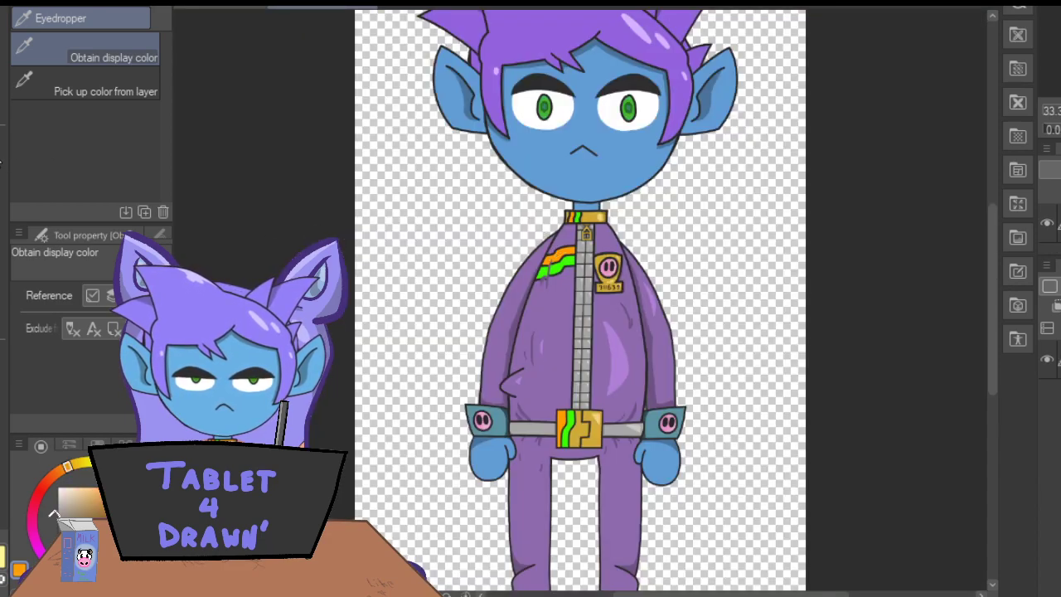
left_click(6, 181)
left_click(187, 8)
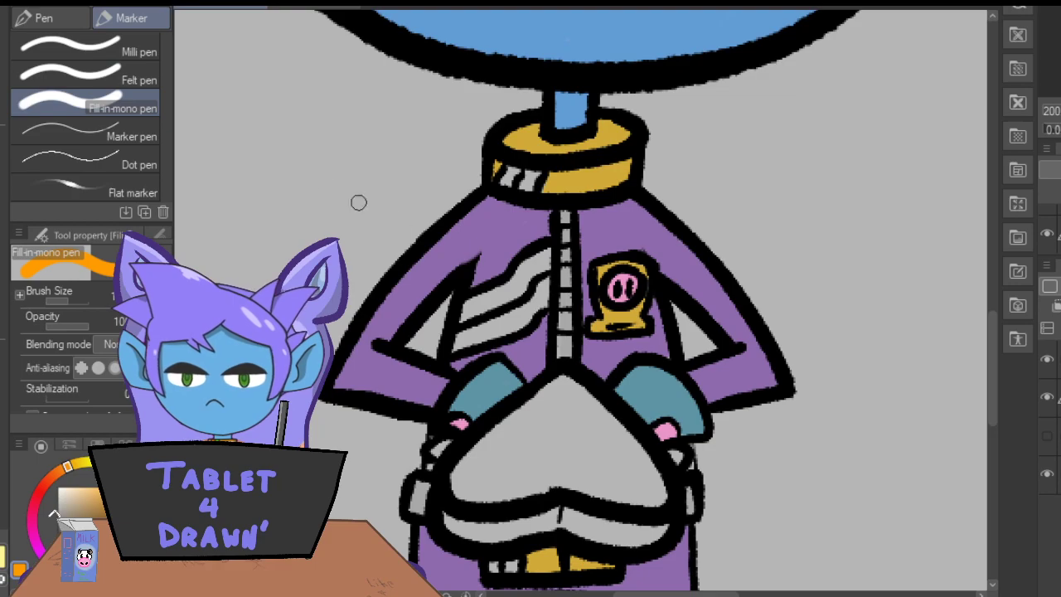
left_click_drag(505, 181, 512, 176)
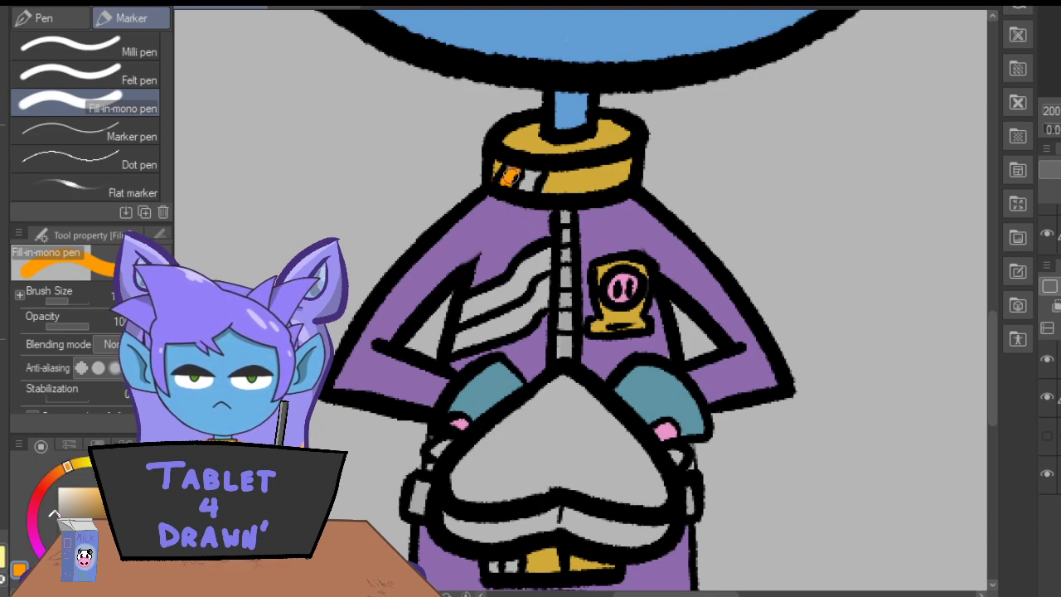
mouse_move(548, 265)
left_mouse_down()
mouse_move(461, 316)
mouse_move(544, 251)
left_mouse_up()
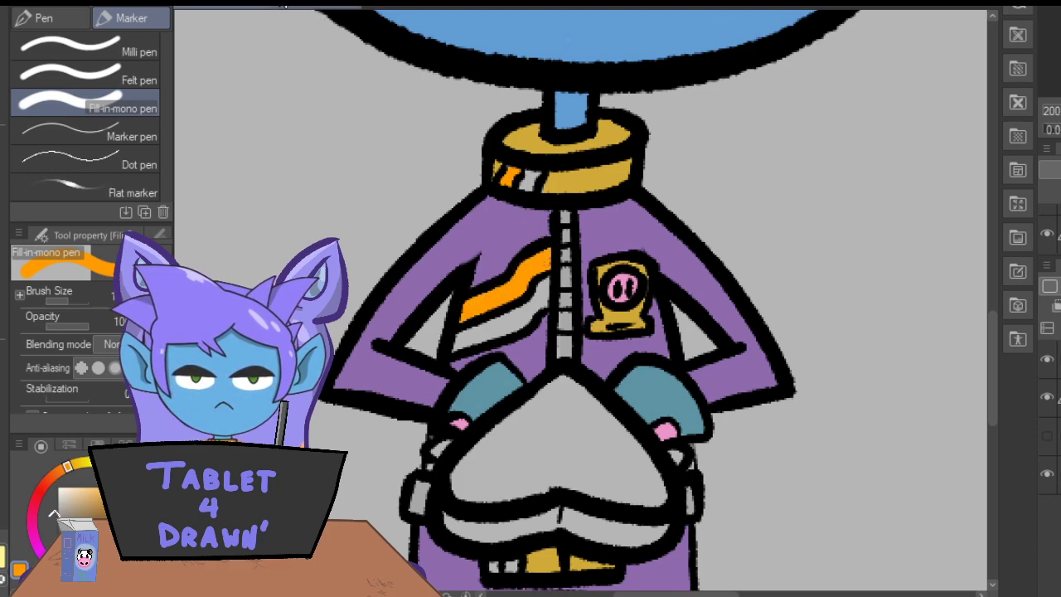
Sample the stripe green from the reference and paint the lower chest stripe, the collar's second stripe and the belt buckle's second stripe.
left_click(311, 11)
left_click(1, 109)
left_click(562, 261)
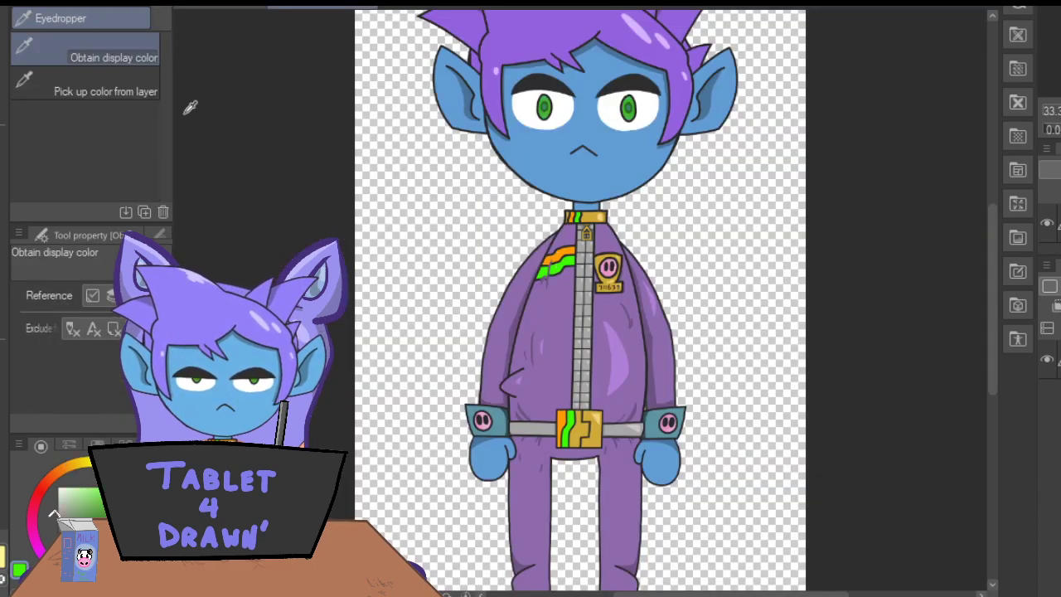
left_click(2, 140)
left_click(211, 10)
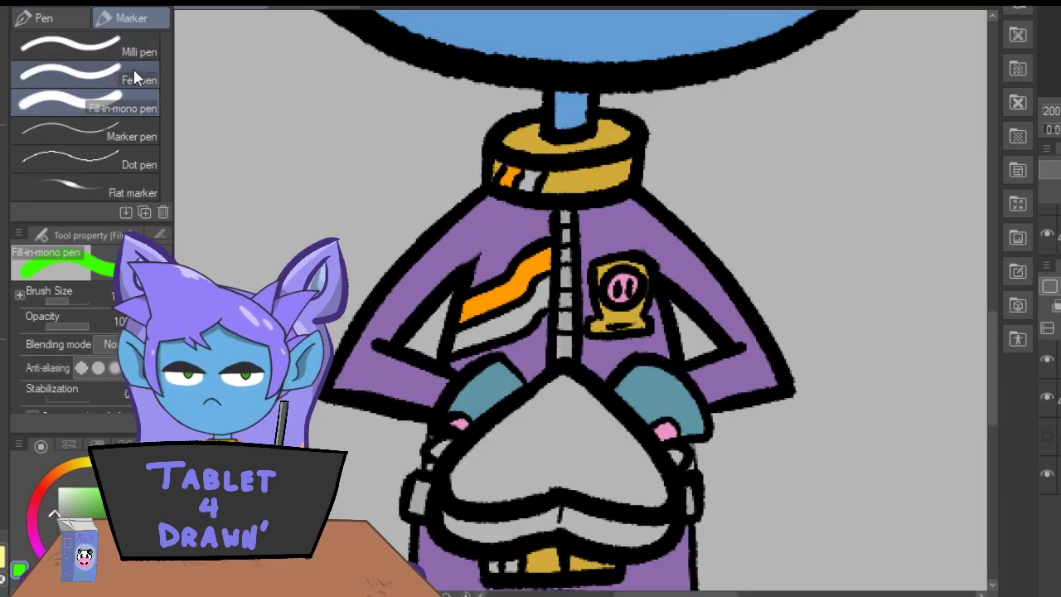
mouse_move(548, 282)
left_mouse_down()
mouse_move(456, 349)
mouse_move(525, 322)
mouse_move(546, 296)
left_mouse_up()
left_click_drag(525, 183, 531, 161)
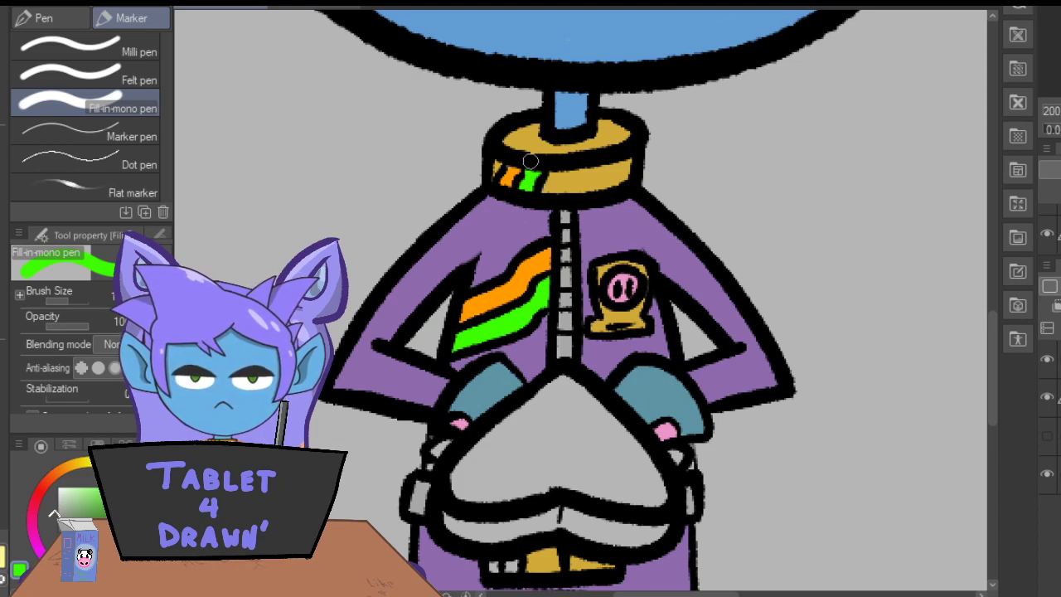
left_click_drag(505, 561, 512, 564)
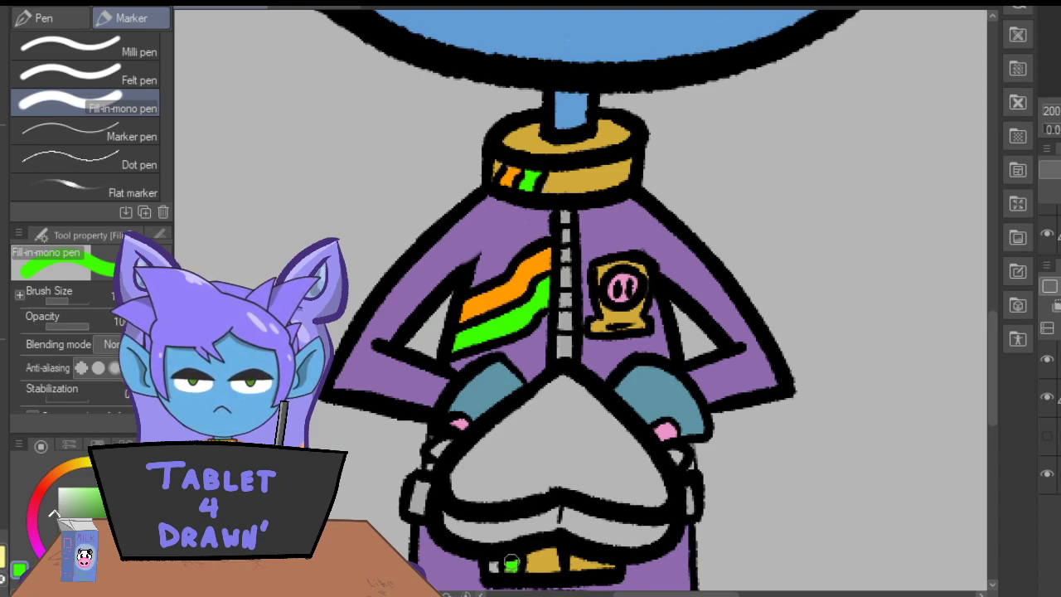
Resample the orange from the upper chest stripe and paint the belt buckle's first stripe with it.
key("i")
left_click(487, 296)
key("p")
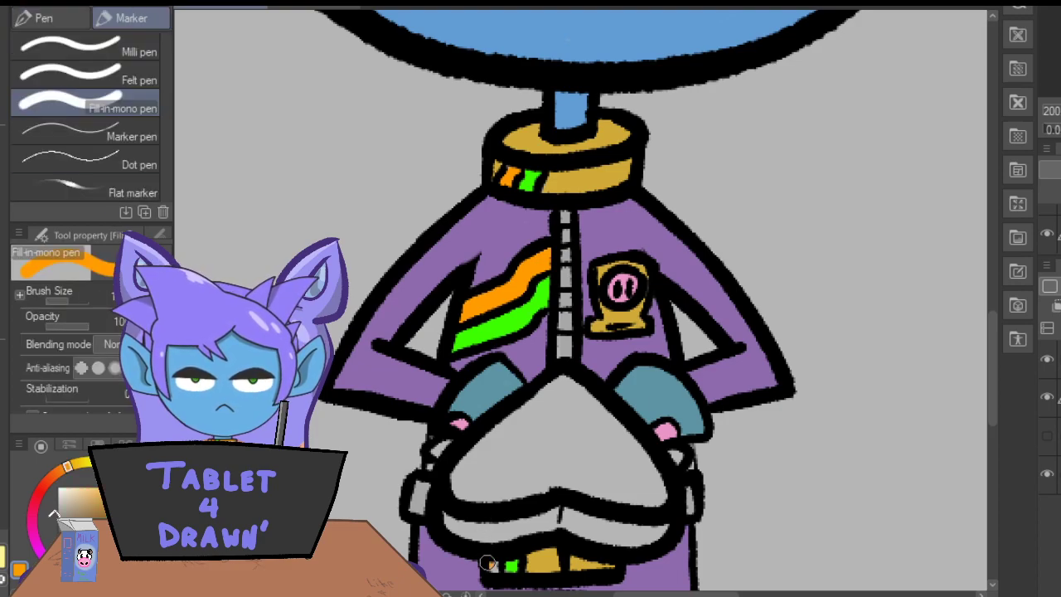
left_click_drag(489, 571, 494, 572)
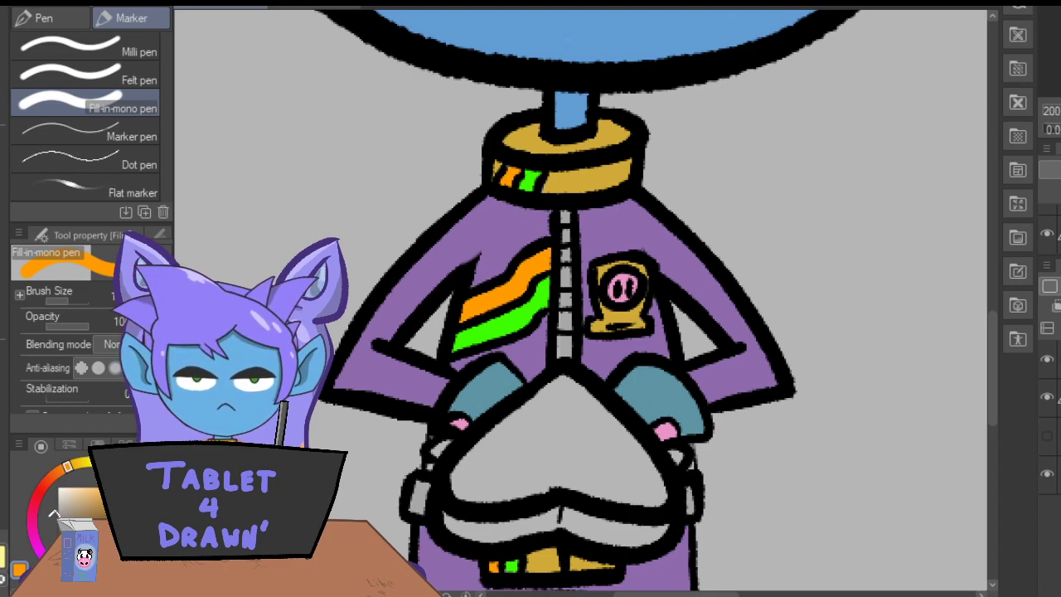
key("ctrl+minus")
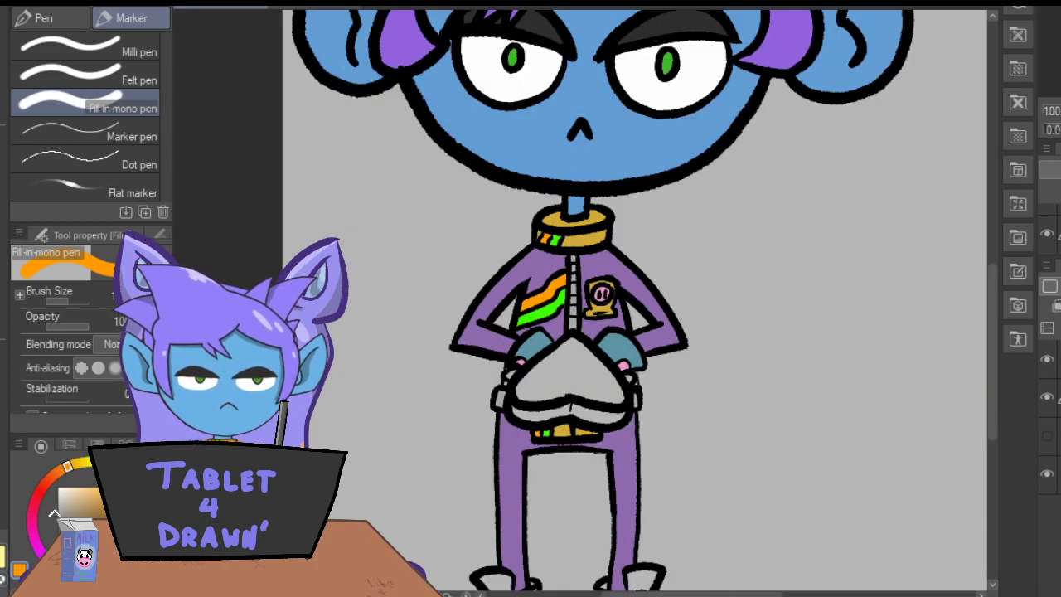
mouse_move(990, 356)
left_mouse_down()
mouse_move(995, 327)
mouse_move(997, 353)
left_mouse_up()
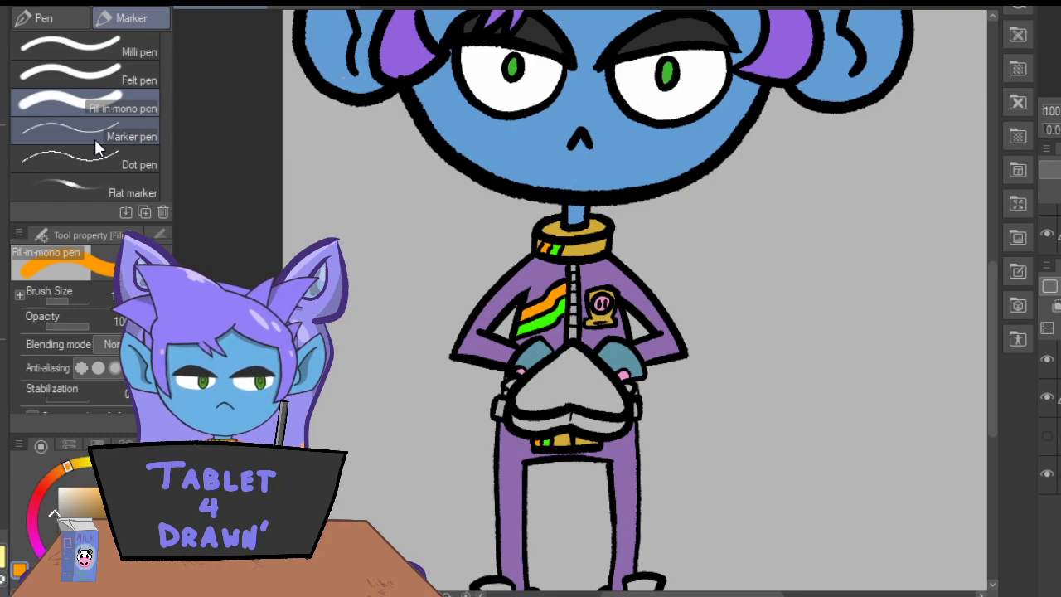
left_click_drag(990, 356, 999, 420)
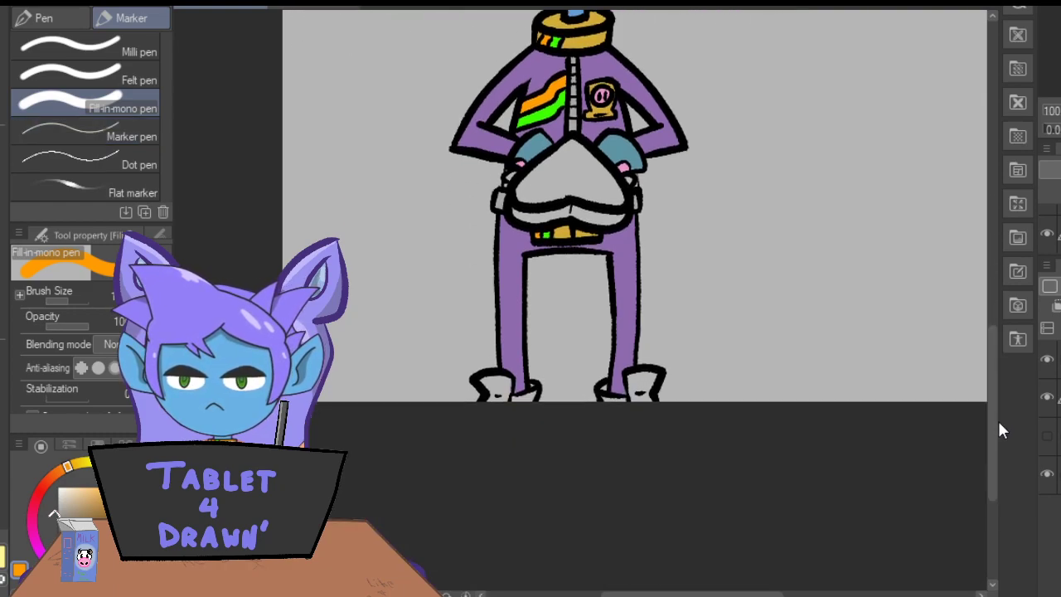
Sample the white from the reference's shoes and paint the raised tongues of both shoes.
left_click(315, 7)
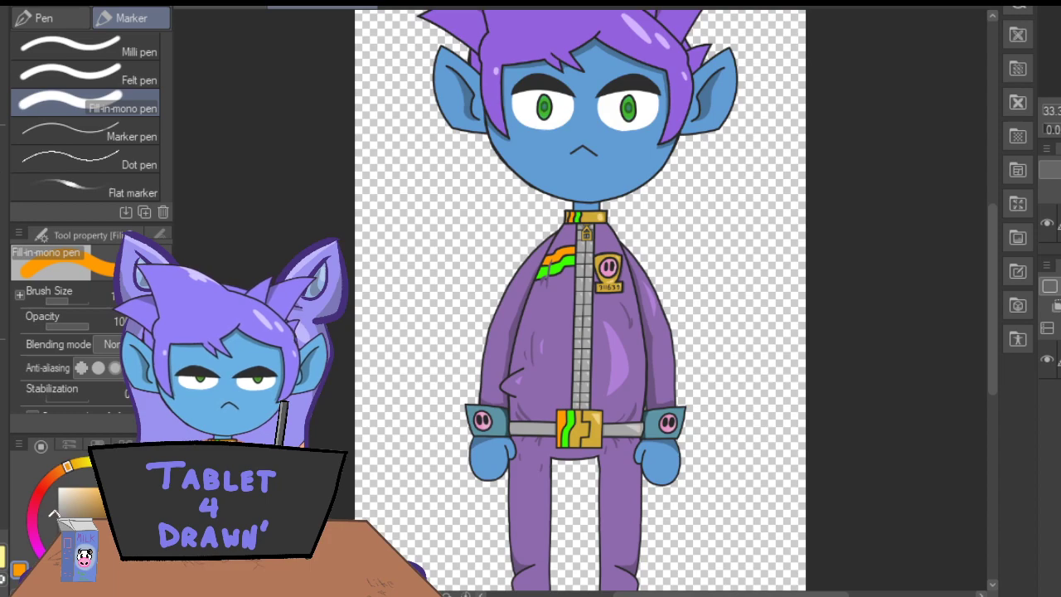
key("i")
left_click_drag(997, 302, 996, 408)
left_click(518, 251)
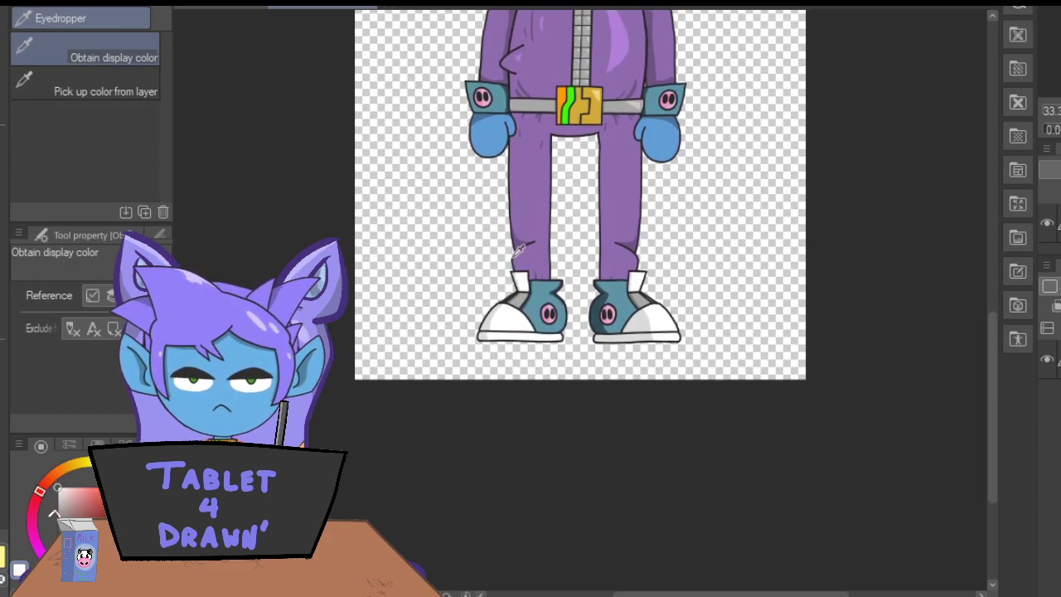
key("p")
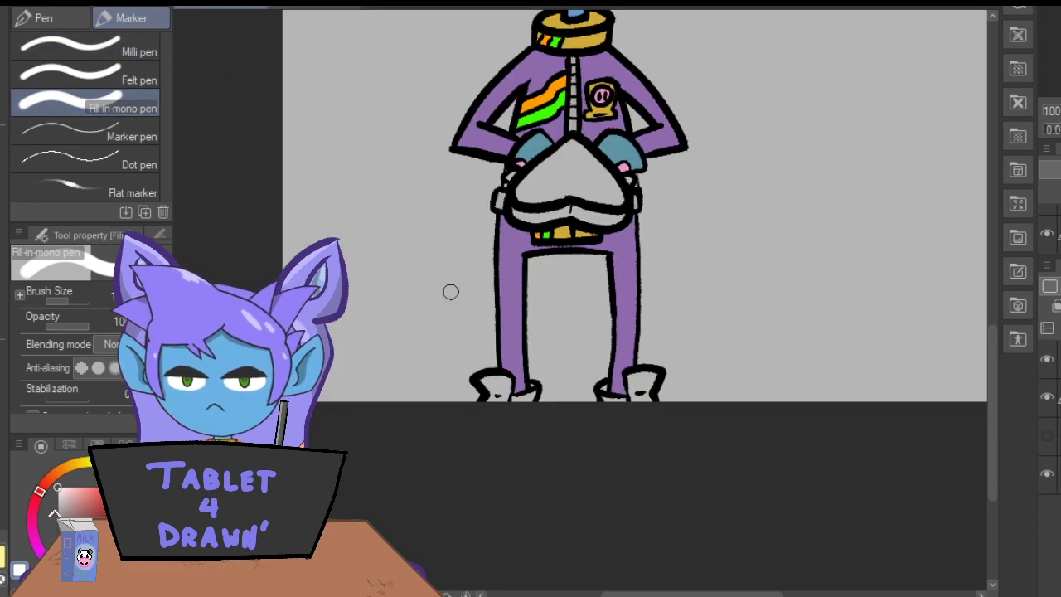
key("ctrl+plus")
key("ctrl+plus")
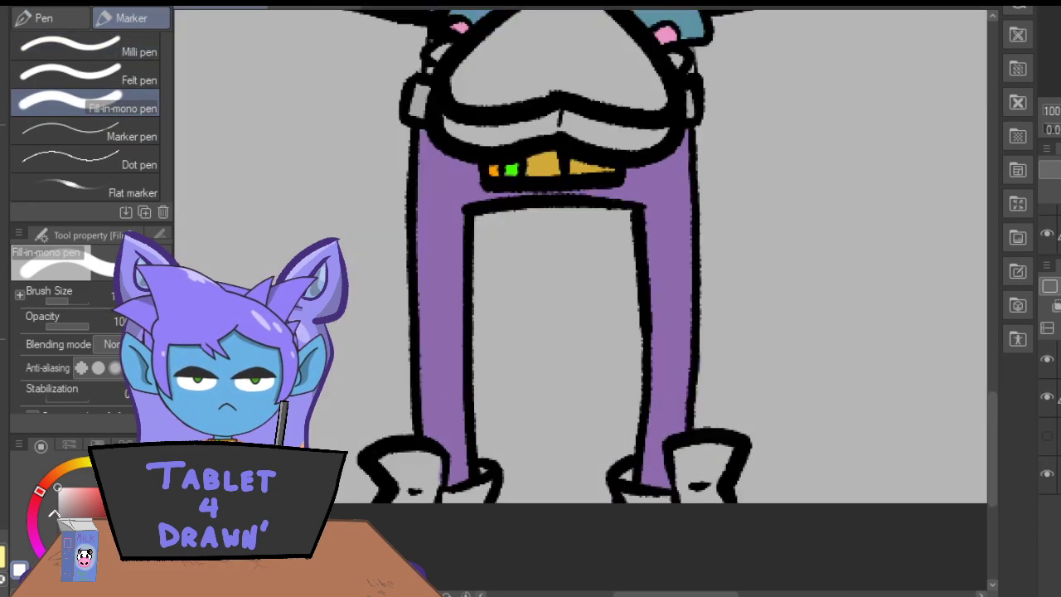
mouse_move(398, 456)
left_mouse_down()
mouse_move(388, 472)
mouse_move(398, 480)
mouse_move(427, 479)
mouse_move(436, 464)
mouse_move(400, 452)
mouse_move(427, 469)
mouse_move(397, 479)
mouse_move(430, 484)
mouse_move(407, 485)
mouse_move(442, 468)
left_mouse_up()
mouse_move(720, 485)
left_mouse_down()
mouse_move(691, 486)
mouse_move(739, 453)
left_mouse_up()
mouse_move(676, 476)
left_mouse_down()
mouse_move(676, 449)
mouse_move(692, 472)
mouse_move(703, 451)
mouse_move(724, 466)
left_mouse_up()
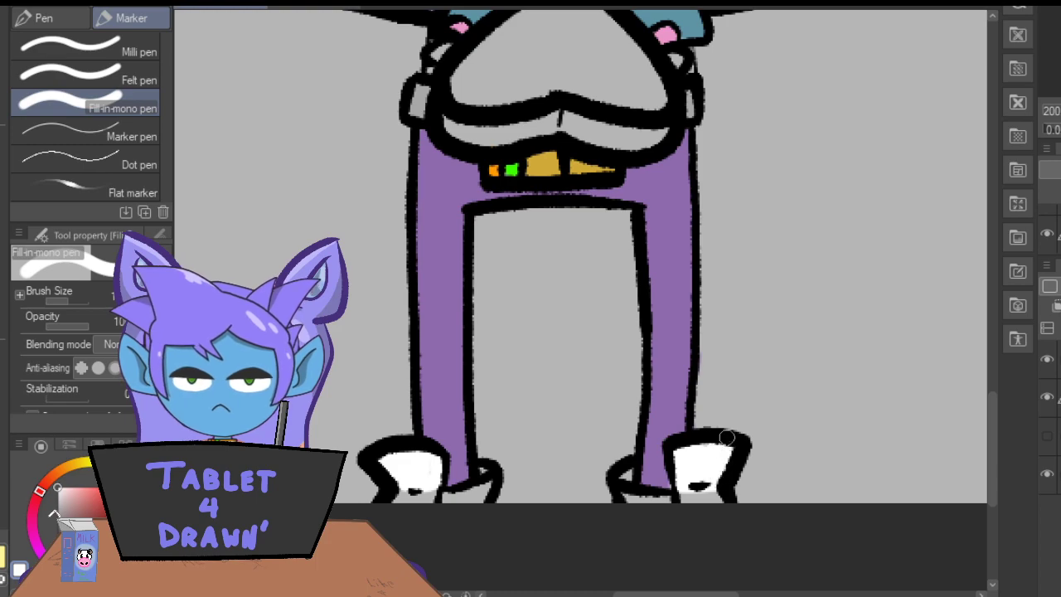
Sample the light grey from the reference's shoes and paint the small areas below the white tongues on both shoes.
left_click(311, 7)
key("i")
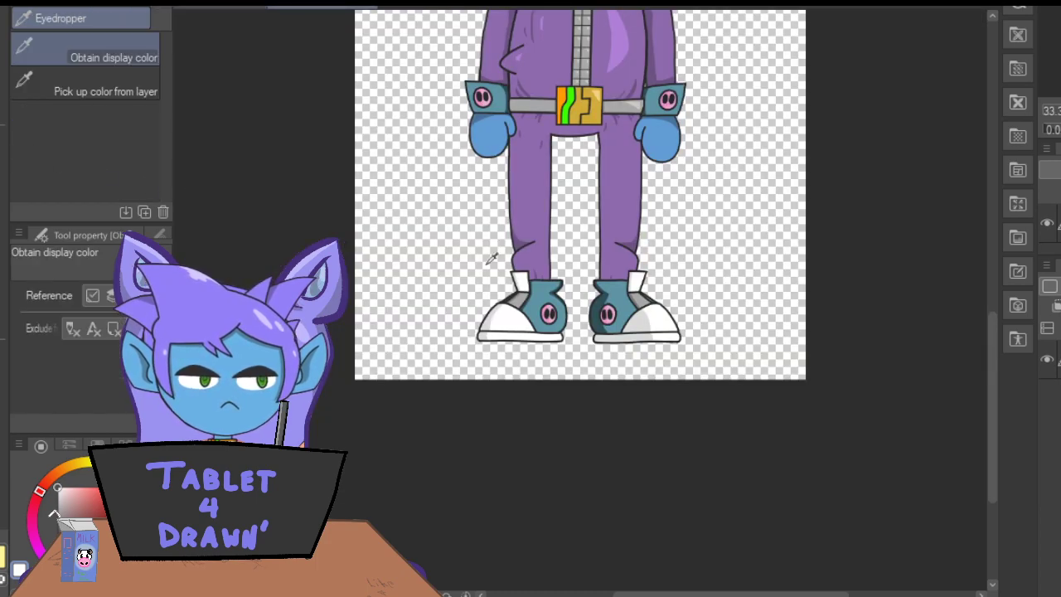
left_click(645, 290)
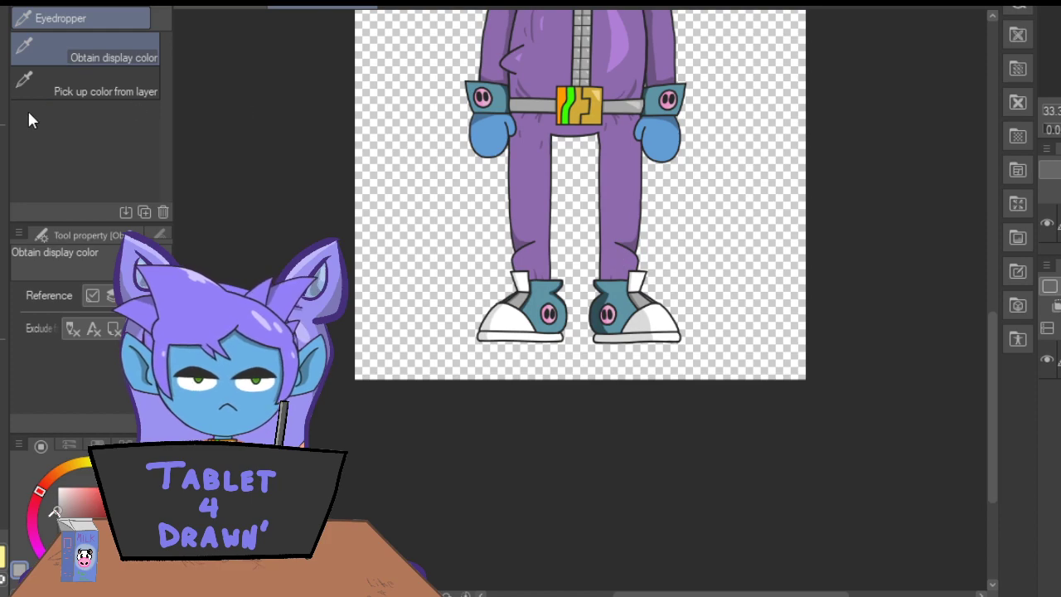
left_click(212, 4)
key("p")
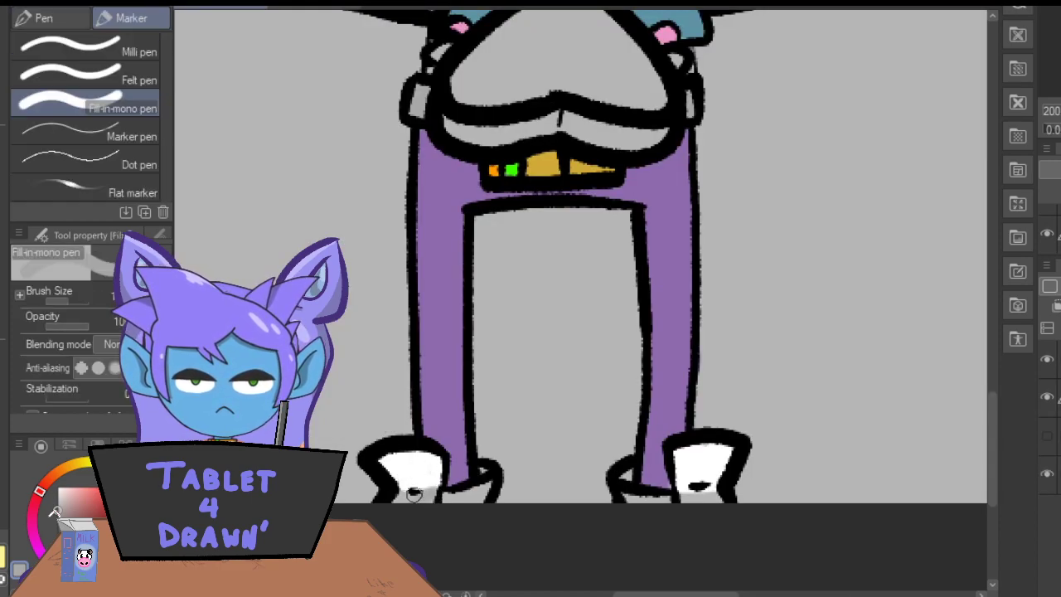
left_click_drag(718, 494, 686, 496)
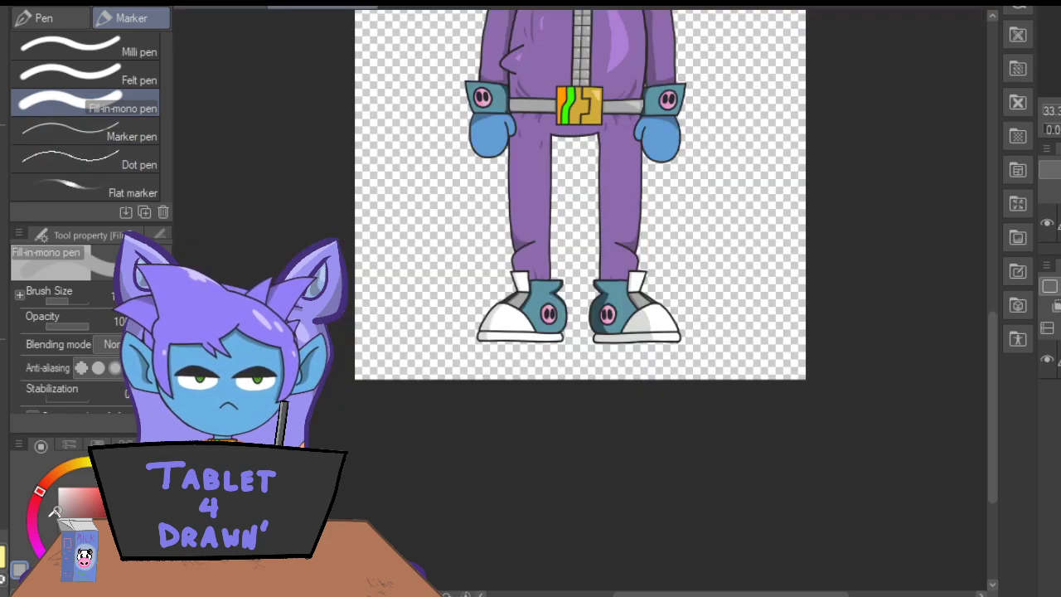
Sample the teal from the reference's shoes and paint the ankle sections of both shoes.
key("i")
left_click(537, 296)
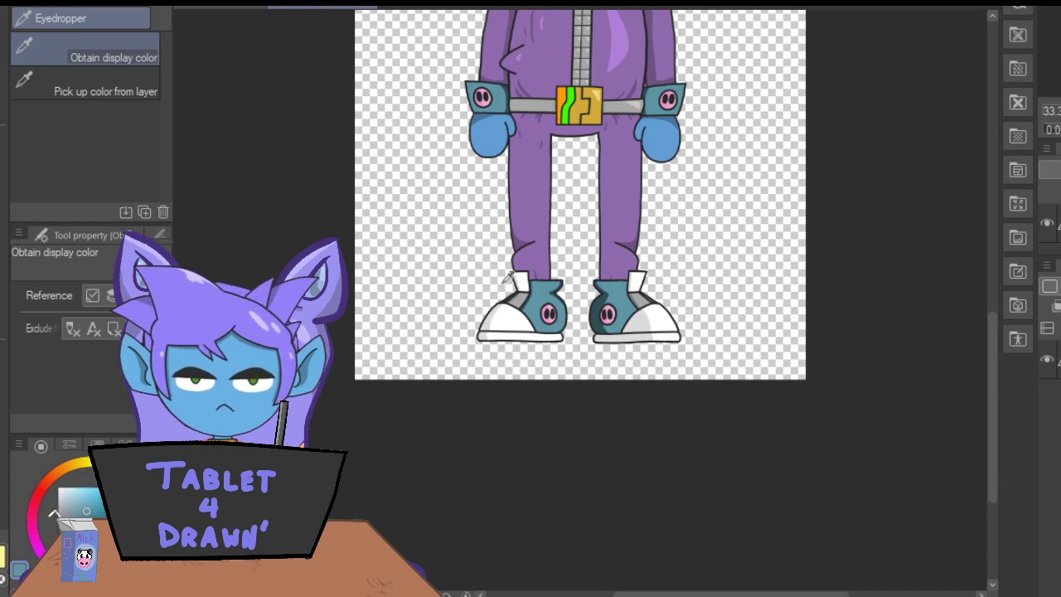
key("p")
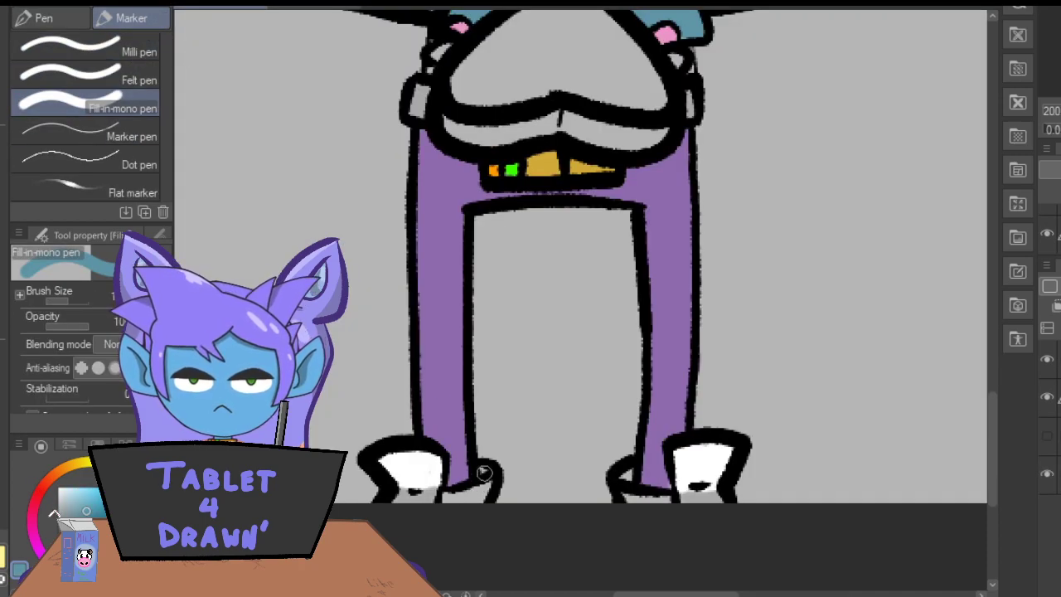
mouse_move(484, 472)
left_mouse_down()
mouse_move(482, 502)
mouse_move(450, 505)
left_mouse_up()
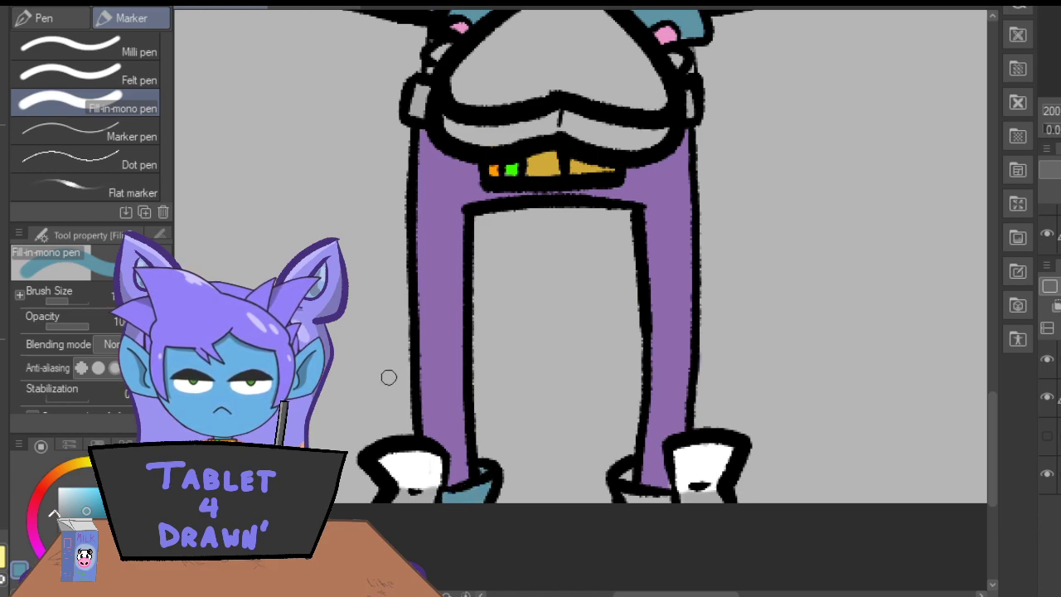
mouse_move(624, 473)
left_mouse_down()
mouse_move(636, 503)
mouse_move(665, 498)
left_mouse_up()
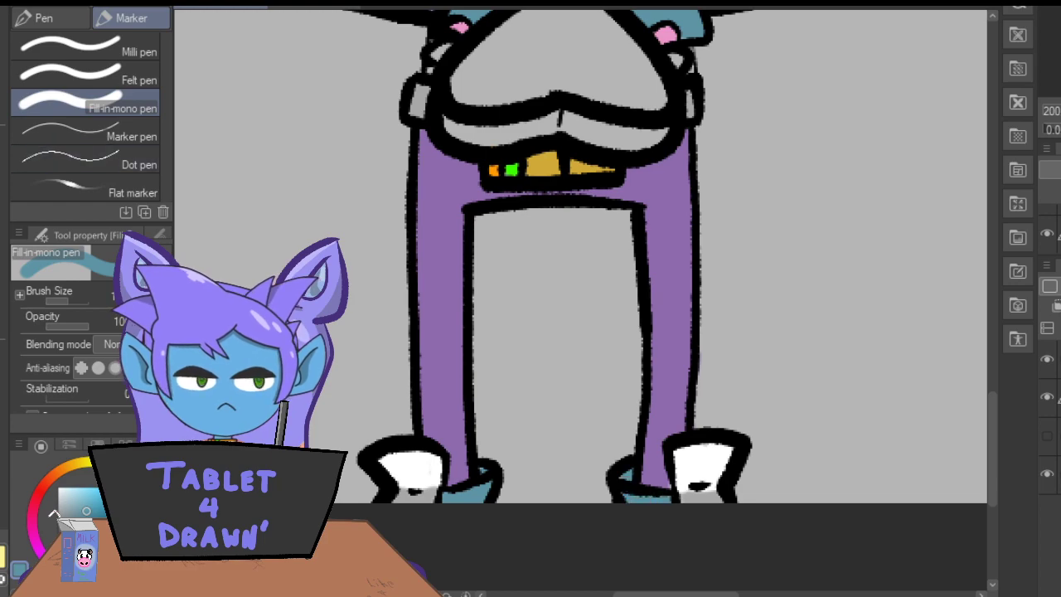
Choose a deep pink and paint the top and side of the heart-shaped box held by the character.
key("i")
left_click(438, 257)
key("p")
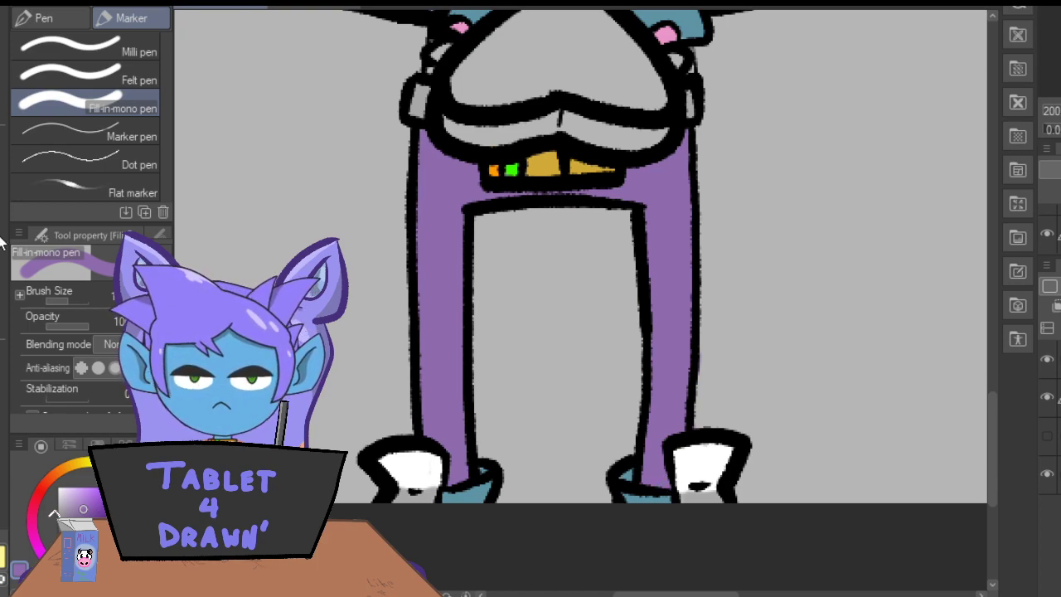
mouse_move(37, 528)
left_mouse_down()
mouse_move(31, 520)
mouse_move(90, 497)
mouse_move(93, 485)
mouse_move(97, 498)
left_mouse_up()
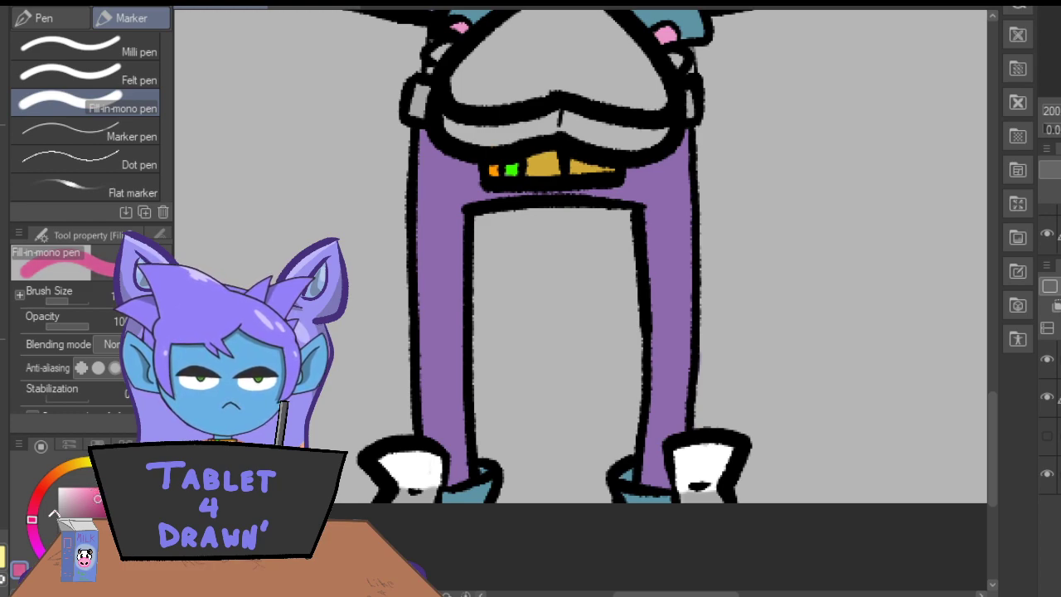
left_click_drag(987, 422, 999, 388)
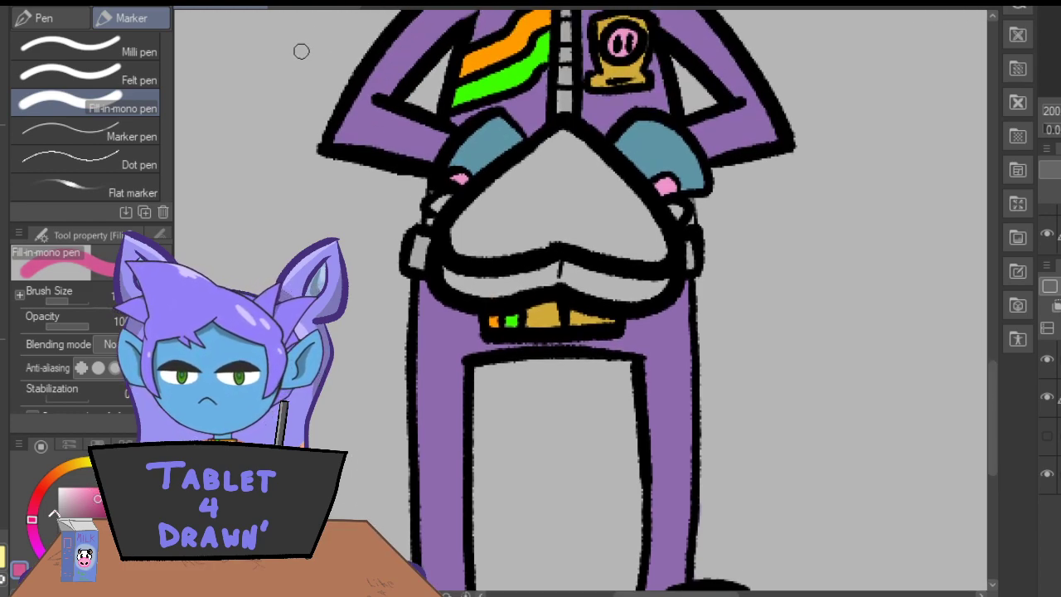
mouse_move(564, 133)
left_mouse_down()
mouse_move(469, 210)
mouse_move(457, 249)
mouse_move(446, 248)
mouse_move(462, 288)
mouse_move(479, 289)
mouse_move(504, 252)
mouse_move(546, 229)
mouse_move(579, 291)
mouse_move(606, 225)
mouse_move(616, 225)
mouse_move(656, 296)
mouse_move(660, 242)
mouse_move(667, 274)
mouse_move(623, 184)
mouse_move(570, 141)
mouse_move(530, 164)
mouse_move(561, 140)
mouse_move(600, 162)
mouse_move(623, 201)
mouse_move(578, 155)
mouse_move(571, 163)
mouse_move(586, 241)
mouse_move(559, 161)
mouse_move(544, 162)
mouse_move(533, 192)
mouse_move(532, 242)
mouse_move(525, 172)
mouse_move(476, 229)
left_mouse_up()
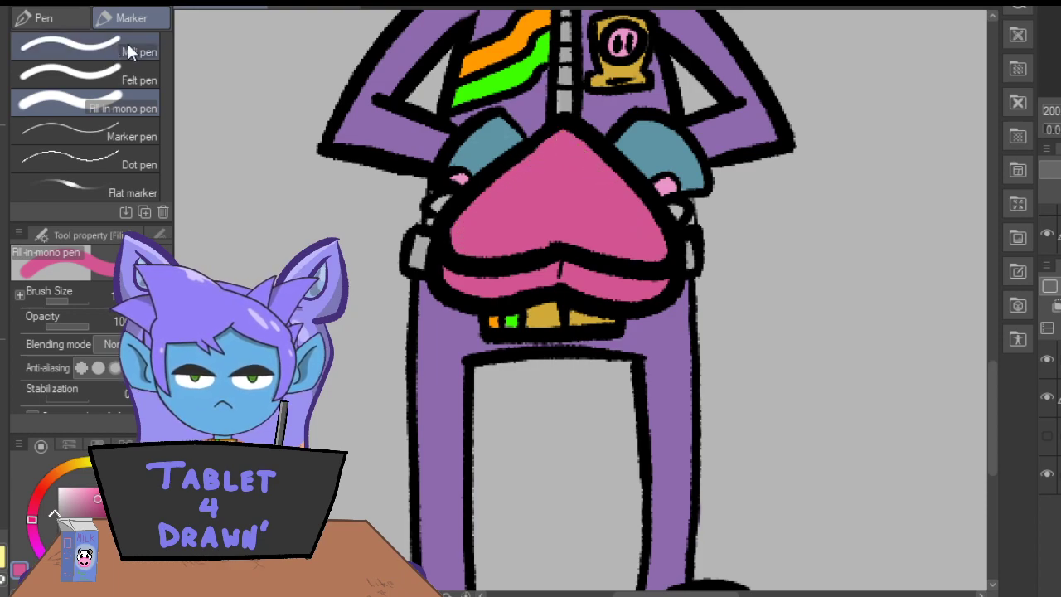
Sample the skin blue from the drawing and paint the visible parts of both hands beside the heart-shaped box.
key("i")
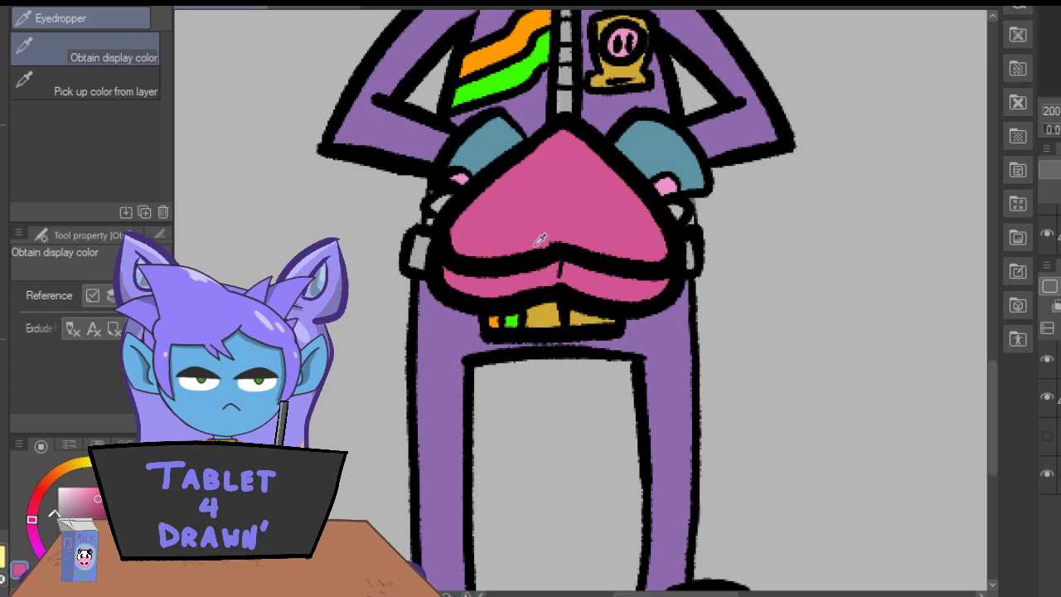
left_click_drag(995, 403, 992, 348)
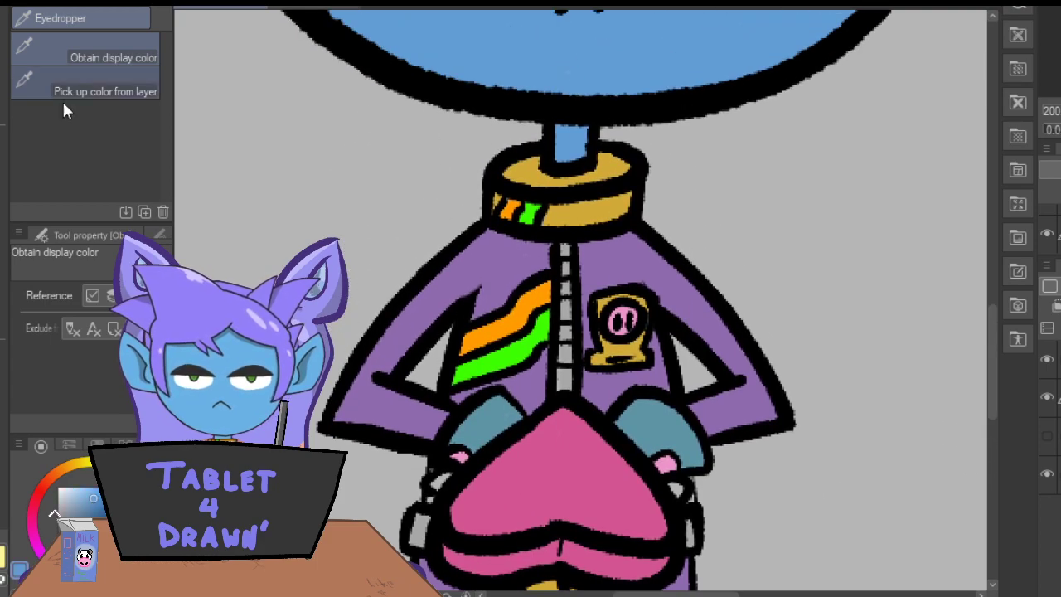
key("p")
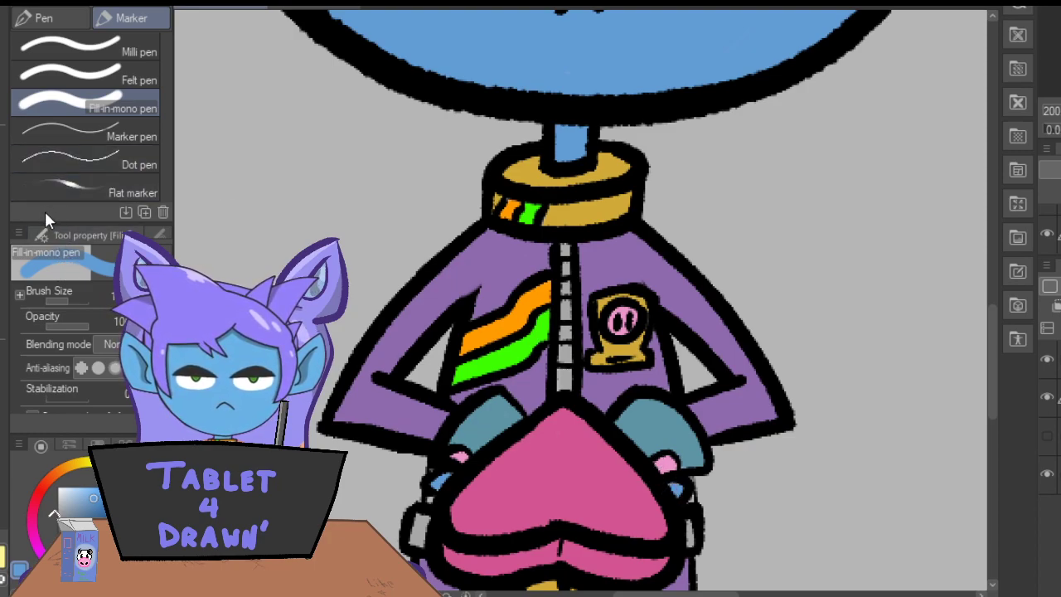
Sample the jacket purple and paint the small gaps between the hands and the belt on both sides.
key("i")
left_click(462, 268)
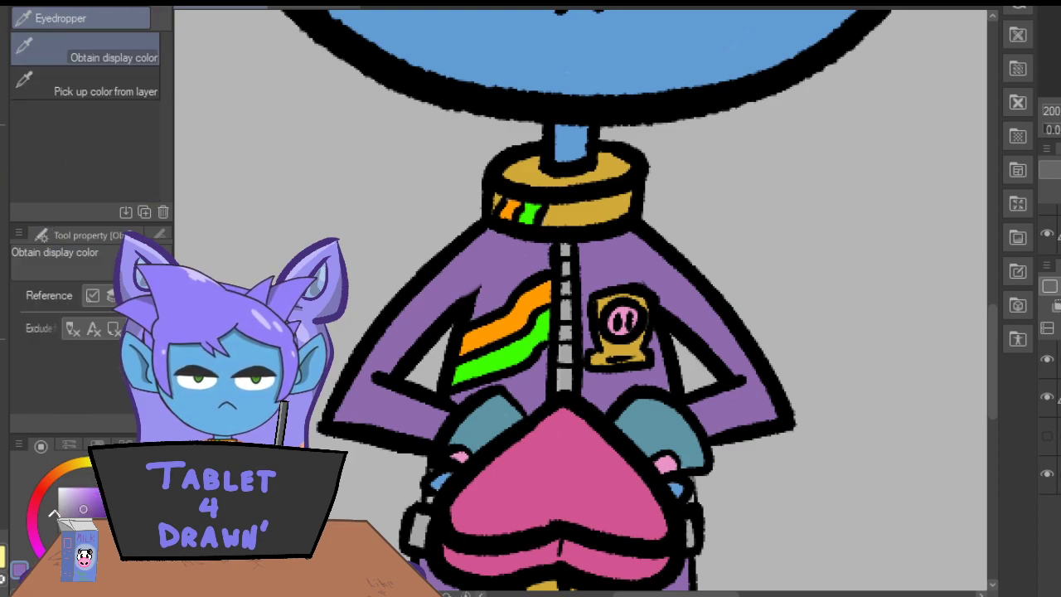
key("p")
scroll(581, 312, "up", 5)
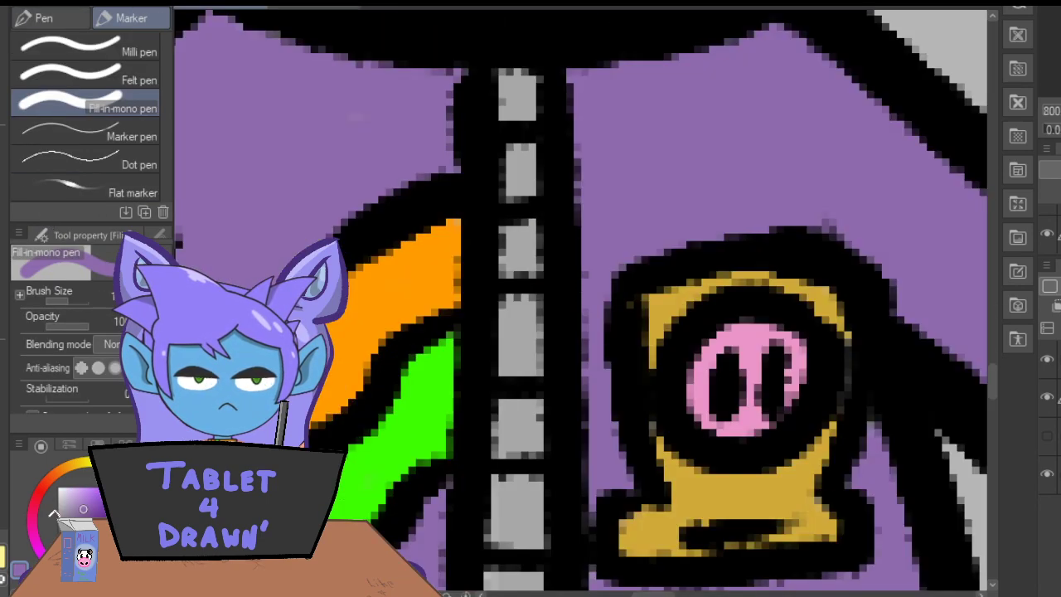
left_click_drag(993, 372, 993, 441)
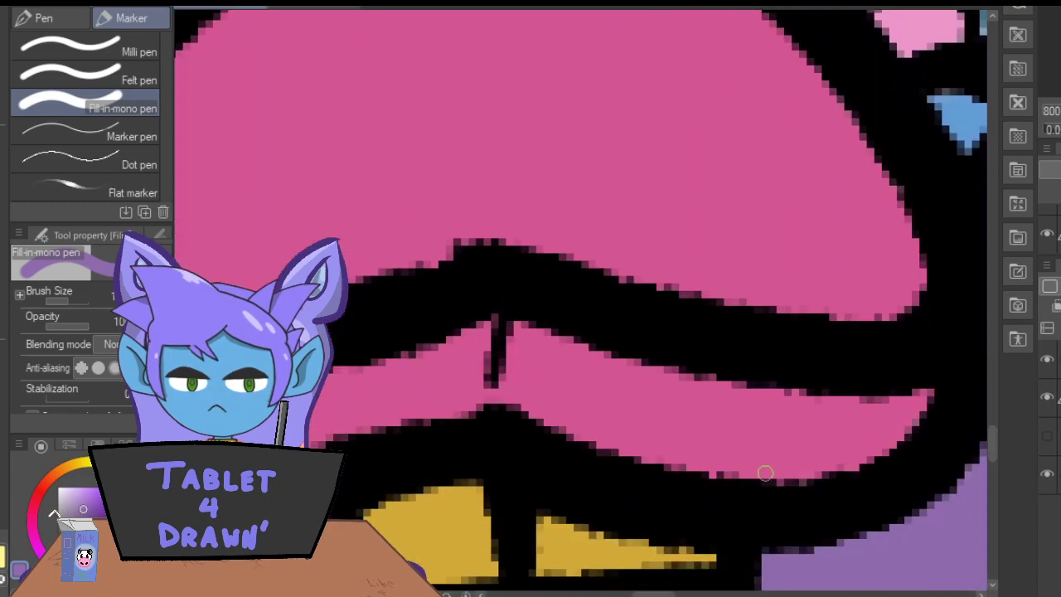
left_click_drag(654, 594, 674, 594)
left_click_drag(657, 140, 635, 177)
left_click_drag(674, 593, 626, 594)
mouse_move(447, 149)
left_mouse_down()
mouse_move(455, 173)
mouse_move(473, 152)
left_mouse_up()
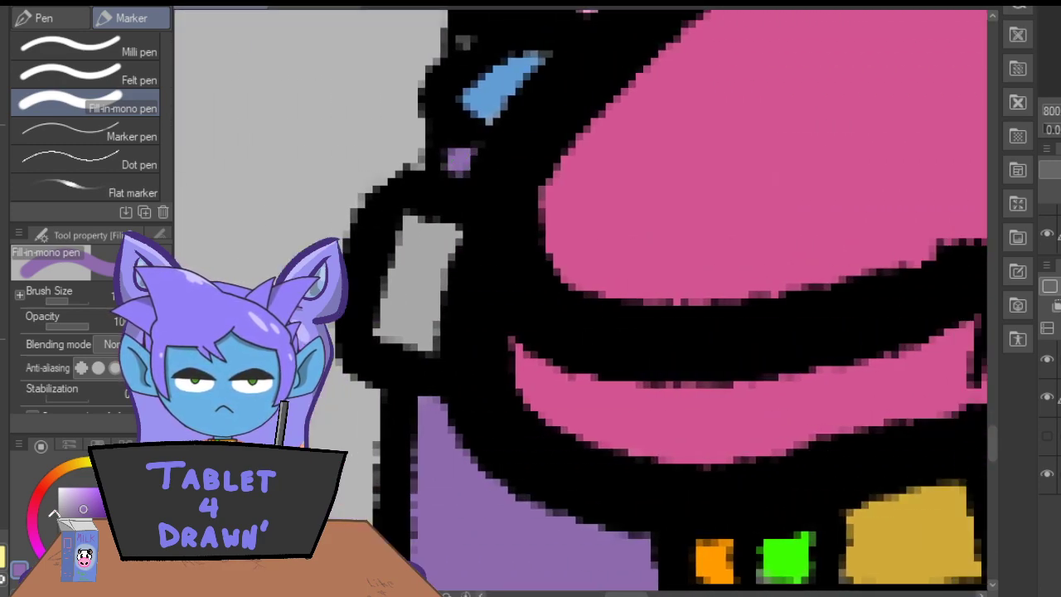
Add a new layer and shade the inside of the left-hand ear with a darker version of the skin blue.
key("ctrl+minus")
key("ctrl+minus")
key("ctrl+minus")
key("ctrl+minus")
key("ctrl+minus")
key("ctrl+minus")
key("ctrl+minus")
key("ctrl+minus")
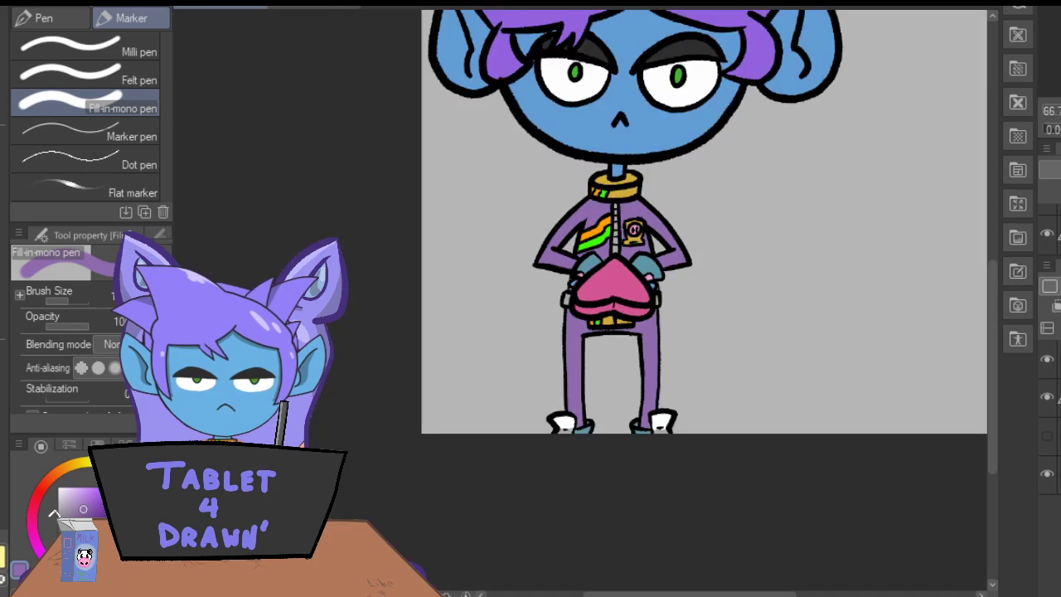
left_click_drag(990, 383, 990, 322)
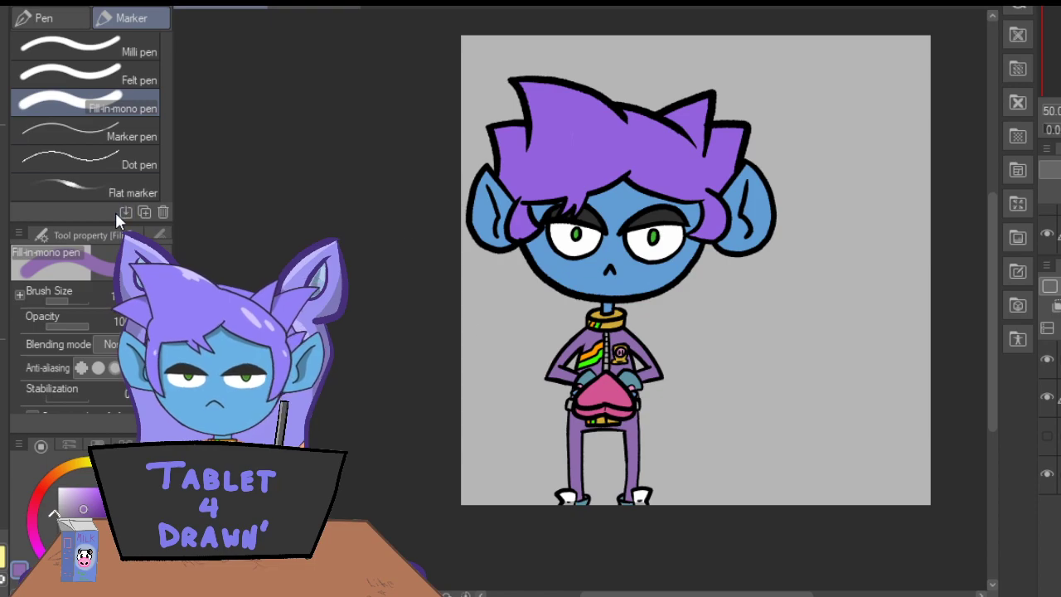
key("ctrl+plus")
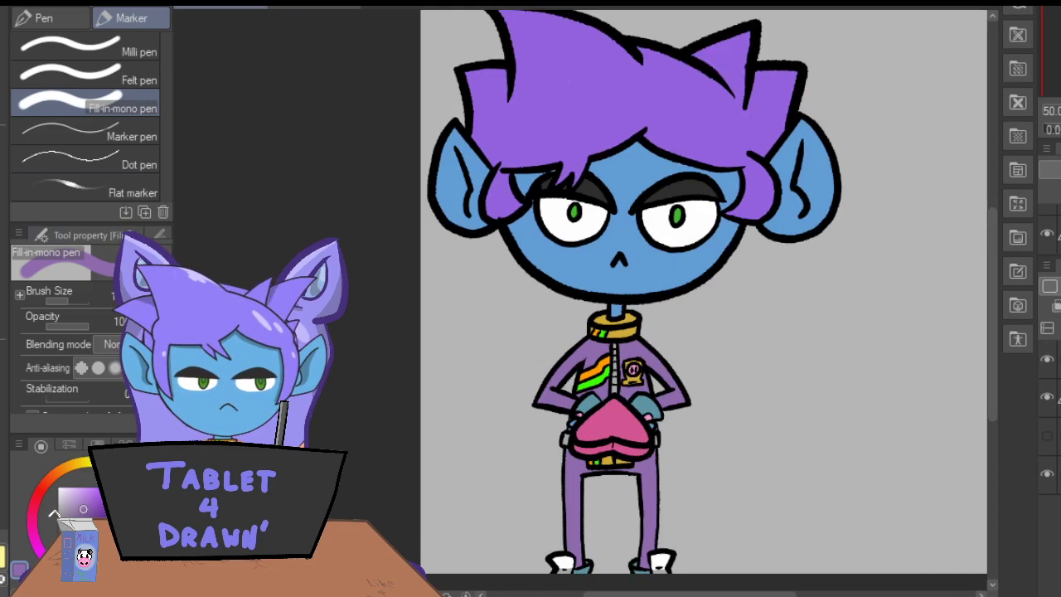
key("ctrl+plus")
left_click_drag(679, 594, 704, 595)
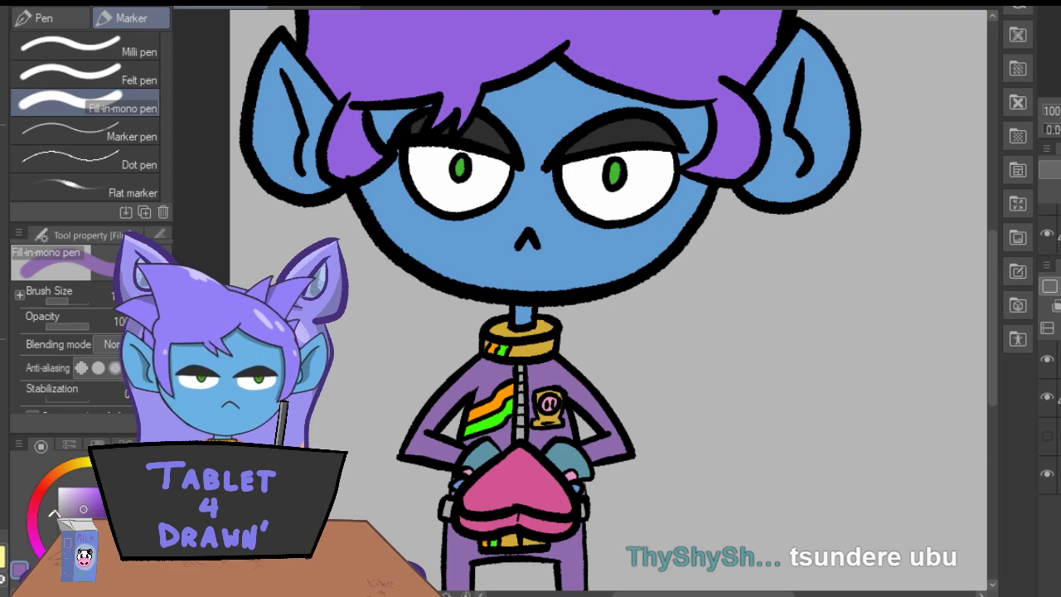
key("i")
left_click(90, 510)
left_click(2, 213)
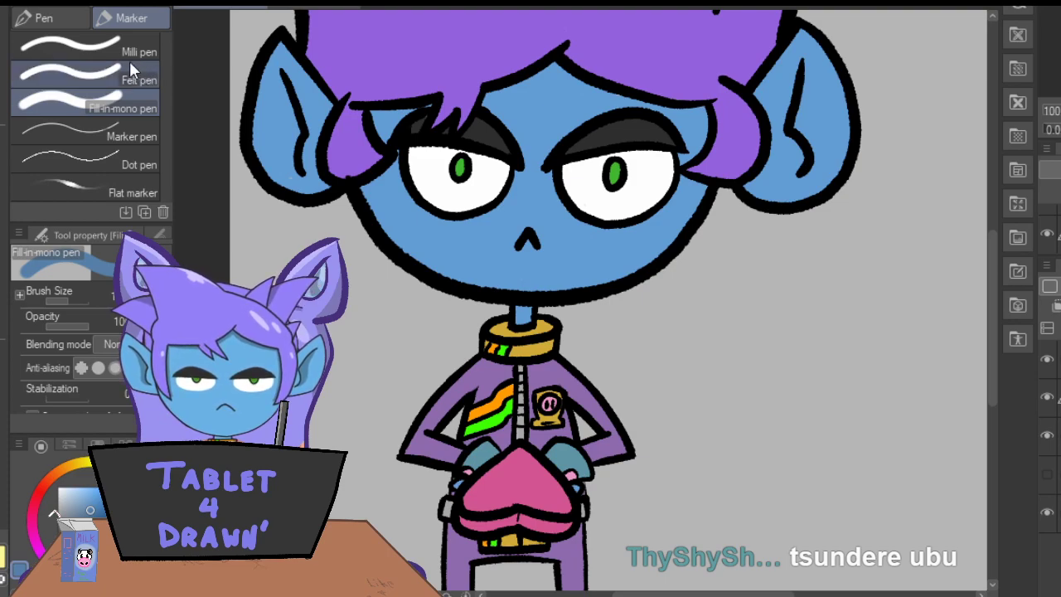
mouse_move(283, 73)
left_mouse_down()
mouse_move(272, 148)
mouse_move(296, 171)
mouse_move(273, 151)
mouse_move(290, 161)
mouse_move(284, 101)
mouse_move(279, 152)
left_mouse_up()
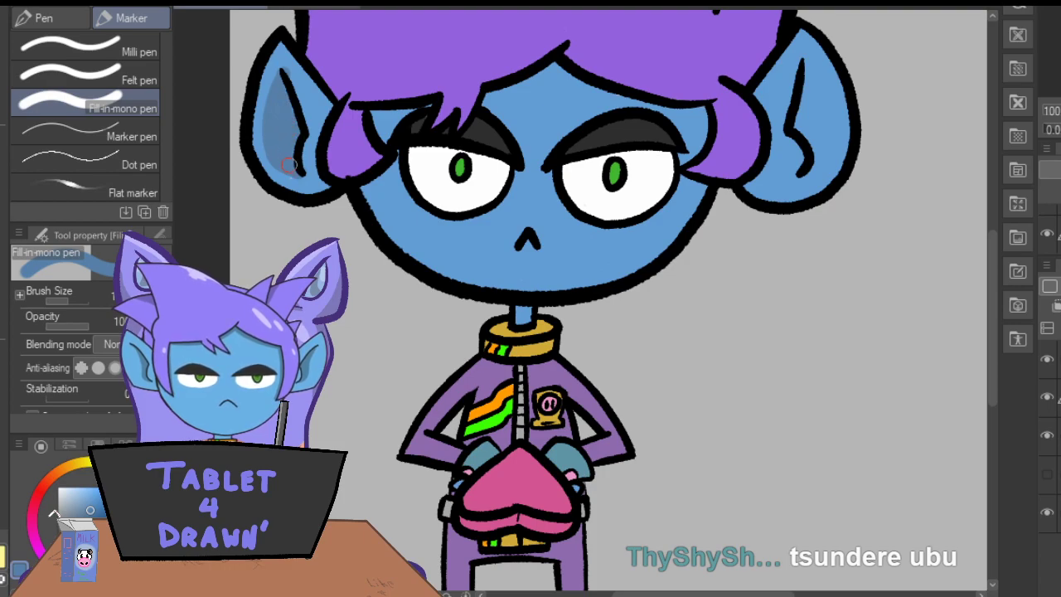
key("e")
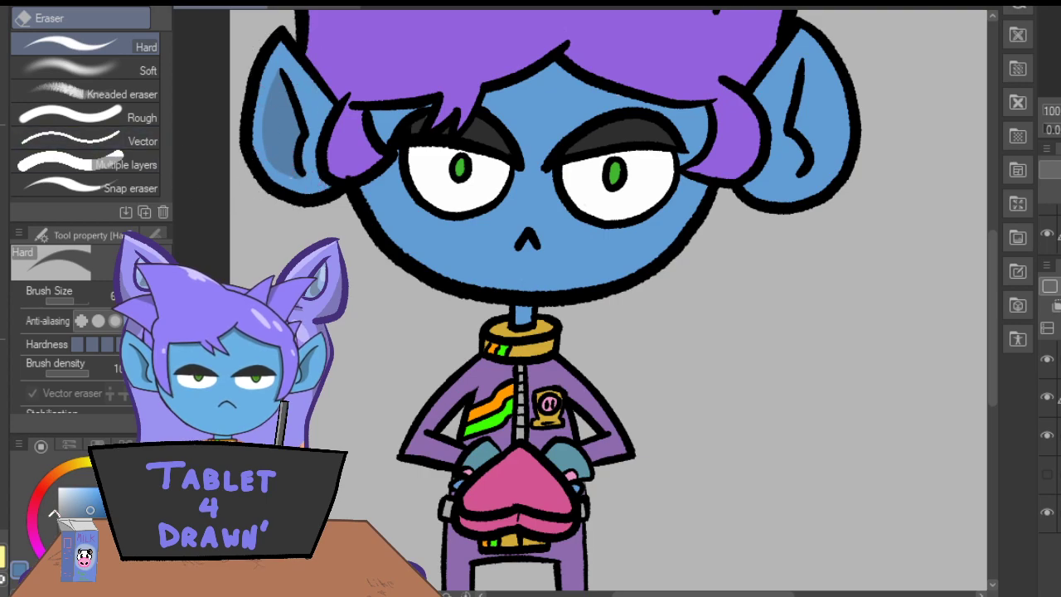
key("p")
mouse_move(801, 64)
left_mouse_down()
mouse_move(828, 126)
mouse_move(802, 176)
left_mouse_up()
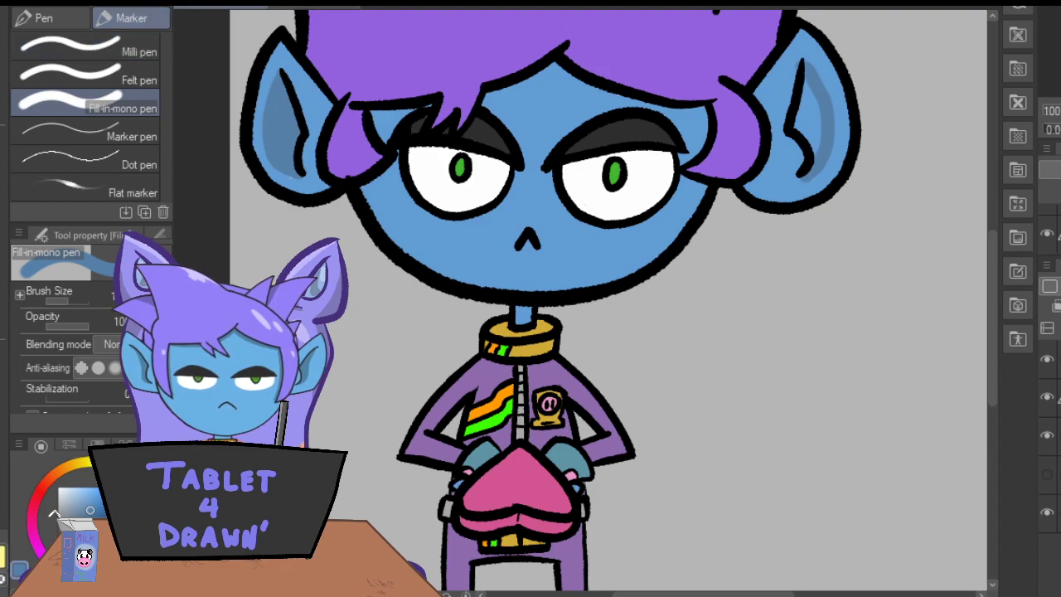
key("ctrl+z")
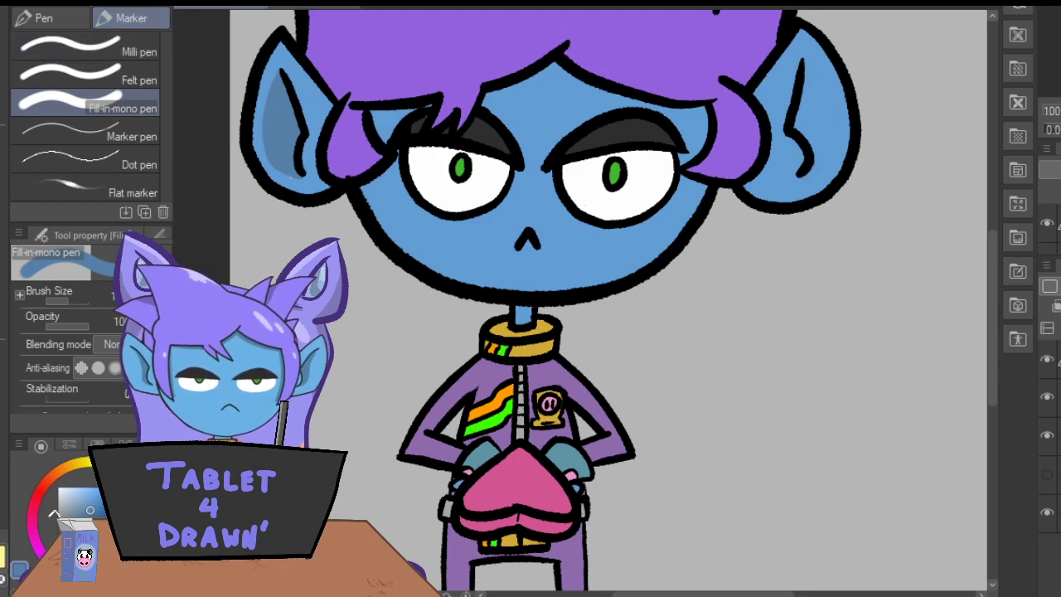
Erase the inner fold line from the right-hand ear and switch to the Real G-Pen.
key("e")
mouse_move(804, 58)
left_mouse_down()
mouse_move(791, 126)
mouse_move(799, 156)
left_mouse_up()
key("p")
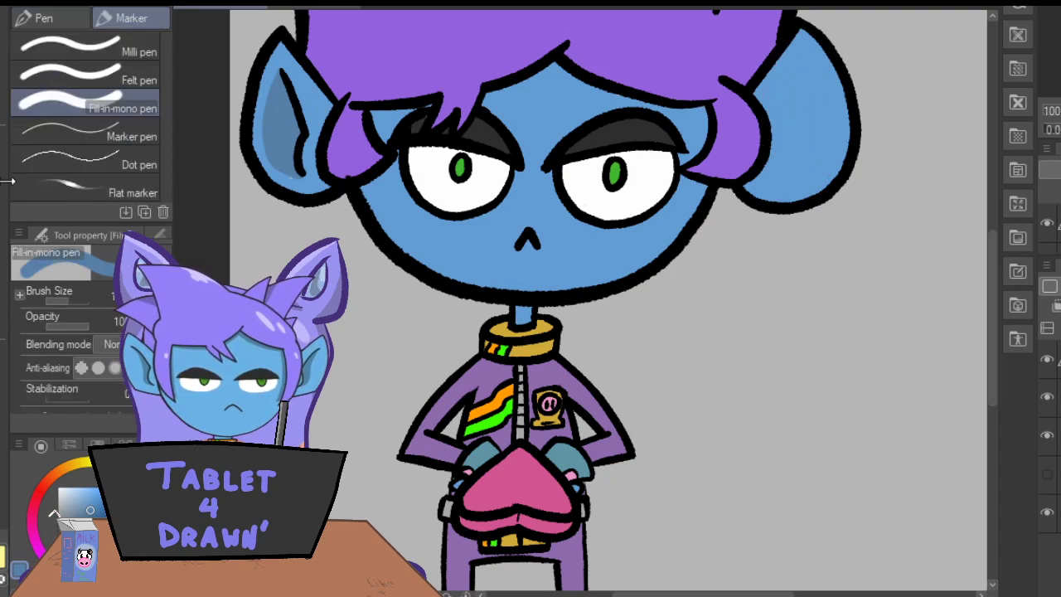
key("p")
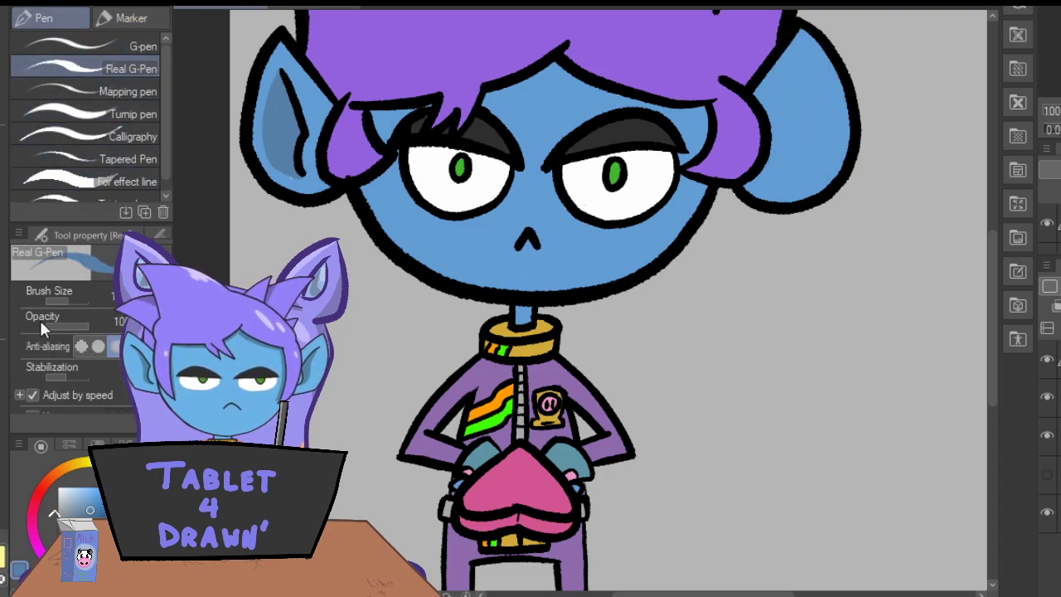
Redraw the upper outline of the right-hand ear in black and erase the old outline above it.
key("x")
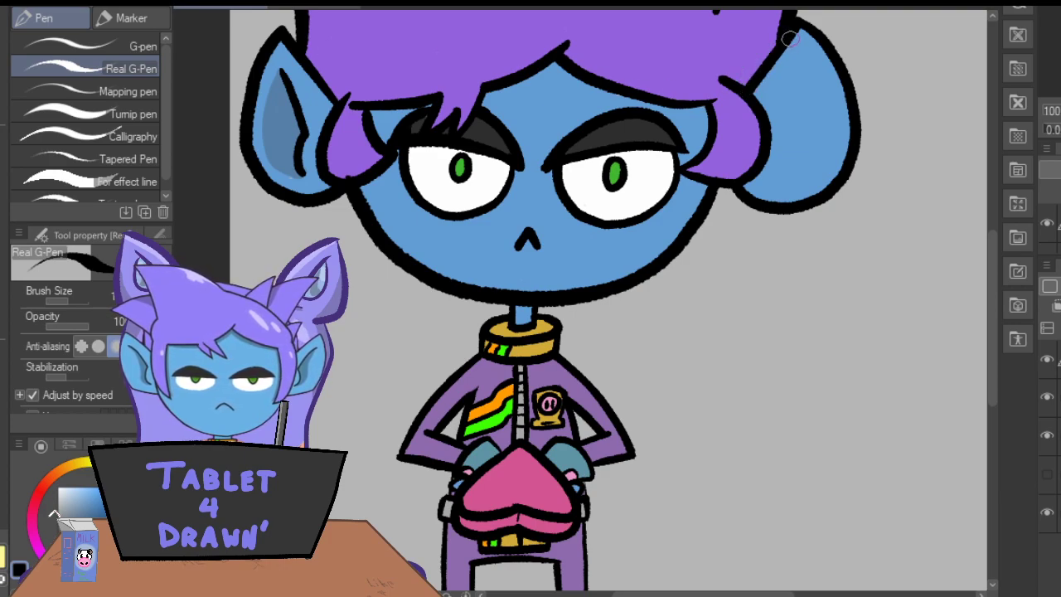
mouse_move(790, 33)
left_mouse_down()
mouse_move(835, 77)
mouse_move(854, 122)
mouse_move(849, 160)
left_mouse_up()
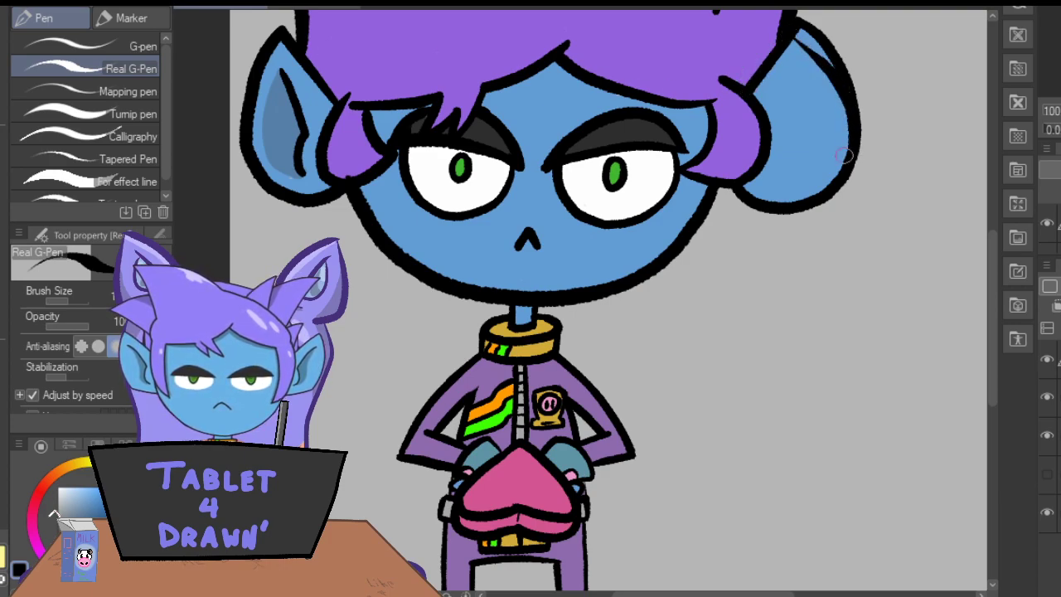
left_click_drag(789, 36, 831, 77)
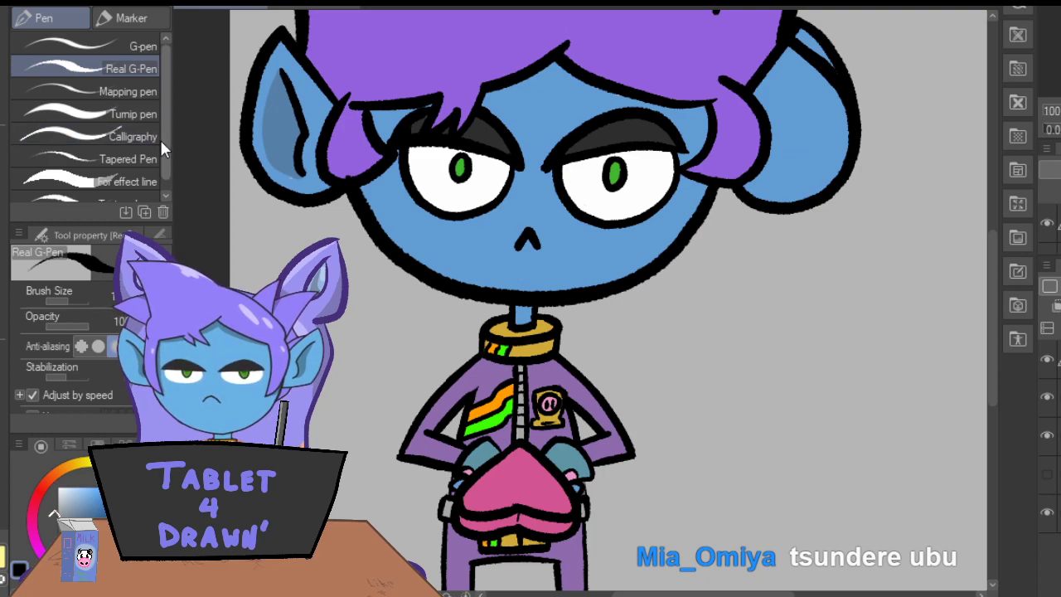
key("e")
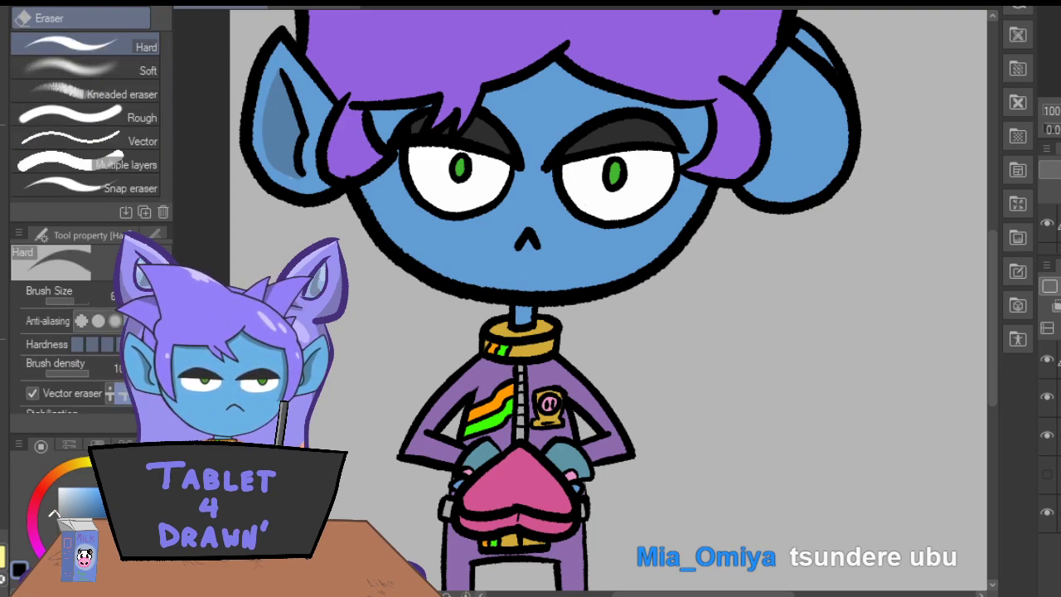
left_click_drag(833, 58, 778, 9)
left_click(801, 34)
left_click(801, 24)
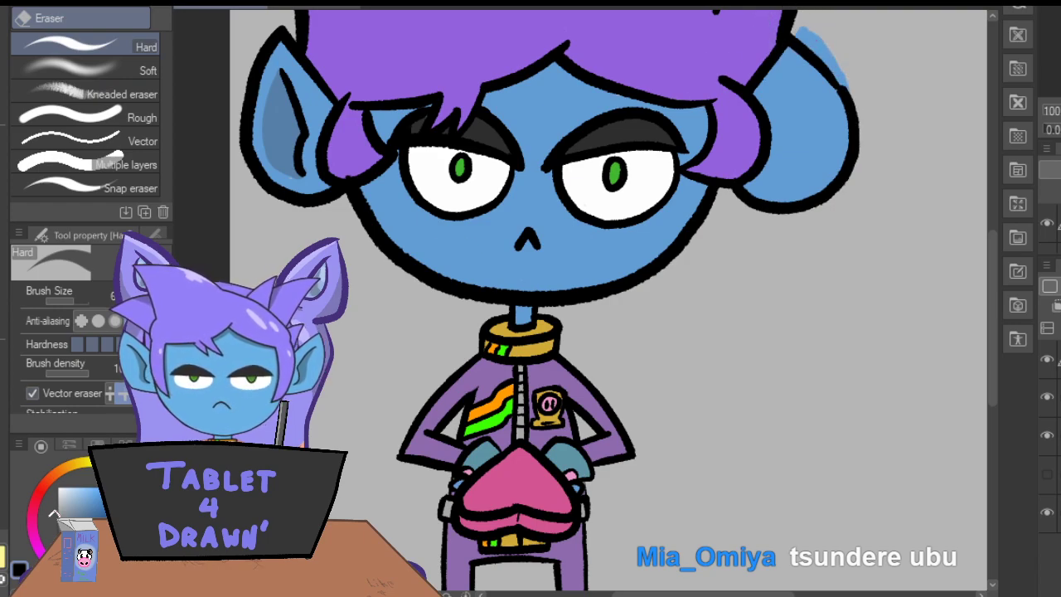
Redraw the outer curve of the right-hand ear further inward in black and erase the old outer line.
key("p")
mouse_move(783, 37)
left_mouse_down()
mouse_move(847, 109)
mouse_move(790, 43)
left_mouse_up()
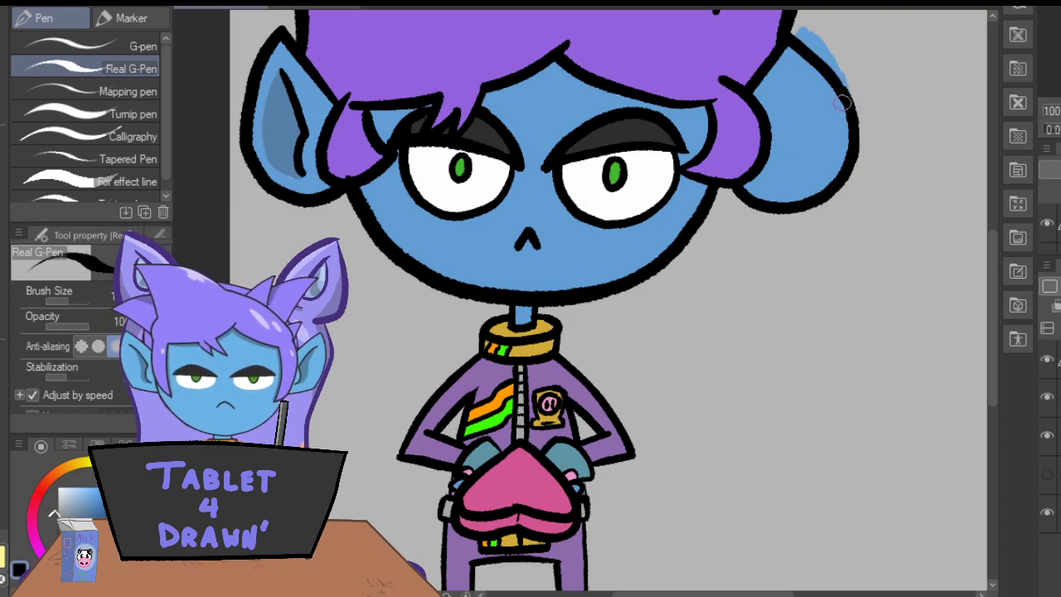
mouse_move(828, 77)
left_mouse_down()
mouse_move(841, 124)
mouse_move(808, 193)
mouse_move(779, 211)
mouse_move(806, 188)
mouse_move(827, 114)
mouse_move(796, 52)
mouse_move(834, 88)
mouse_move(845, 157)
mouse_move(793, 206)
mouse_move(770, 194)
left_mouse_up()
key("ctrl+z")
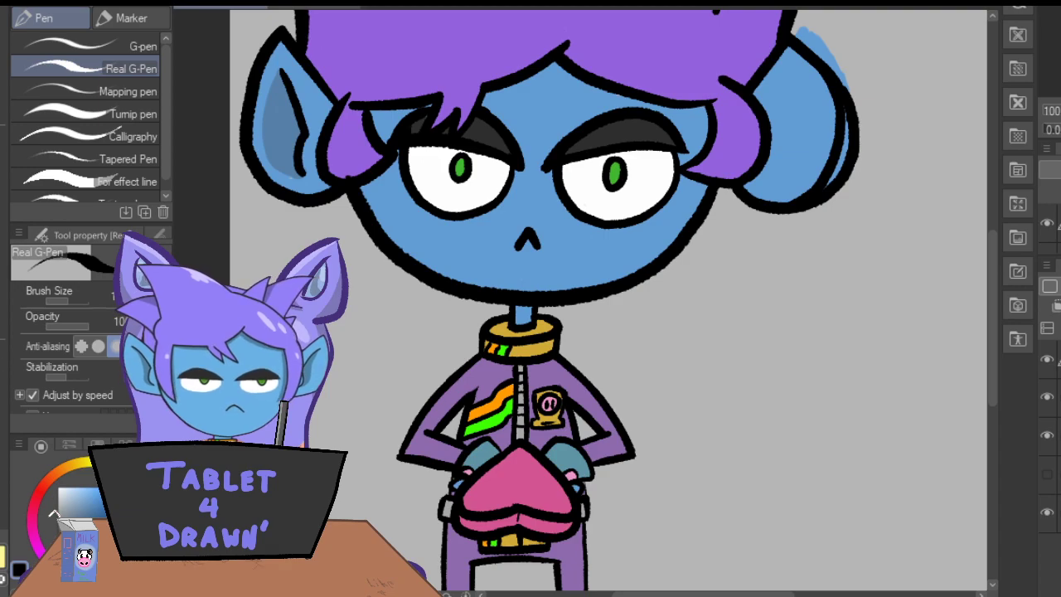
key("e")
left_click_drag(841, 185, 833, 123)
mouse_move(856, 160)
left_mouse_down()
mouse_move(859, 131)
mouse_move(843, 79)
mouse_move(853, 122)
mouse_move(851, 91)
left_mouse_up()
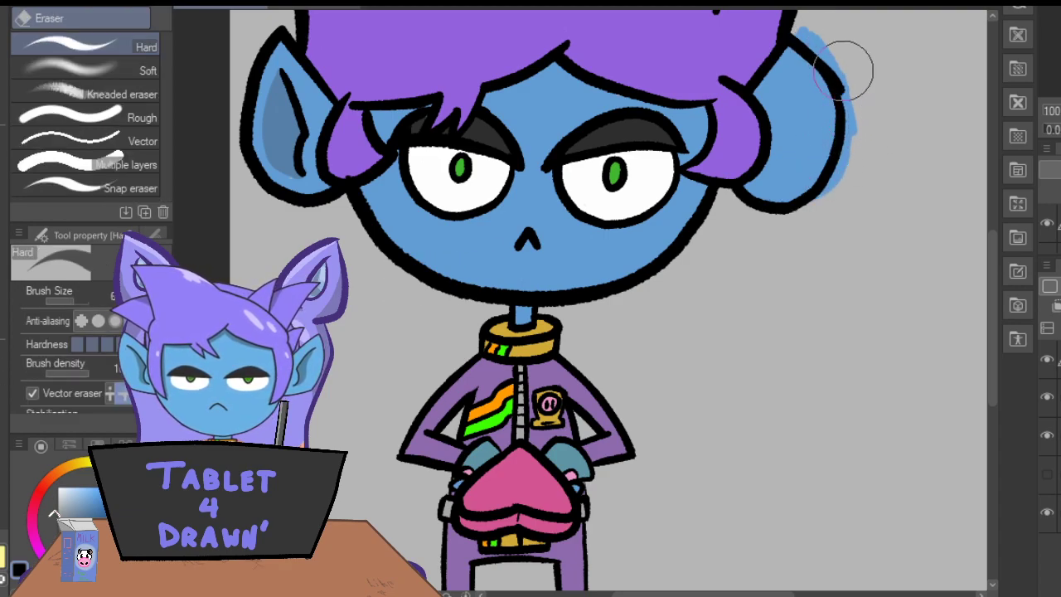
Smooth the outer edge of the right-hand ear's outline and join its lower end to the head in black.
key("p")
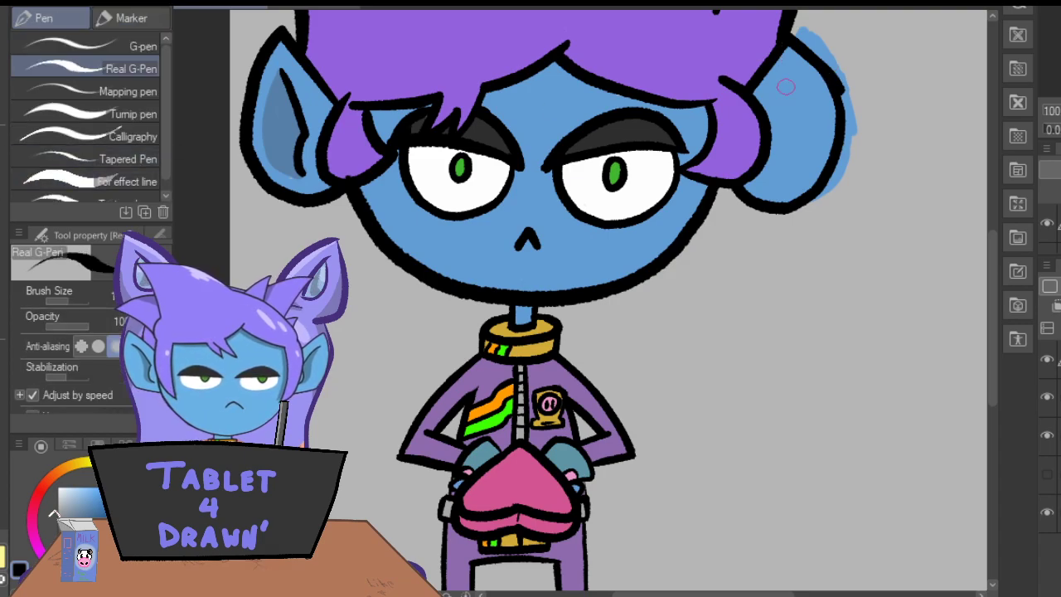
left_click_drag(842, 127, 817, 195)
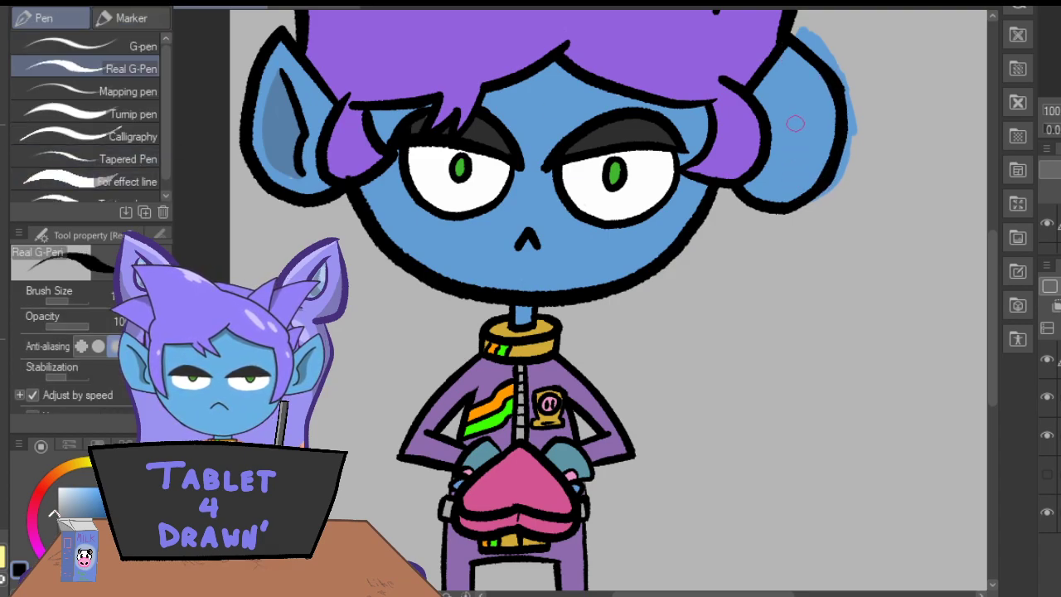
key("ctrl+z")
key("e")
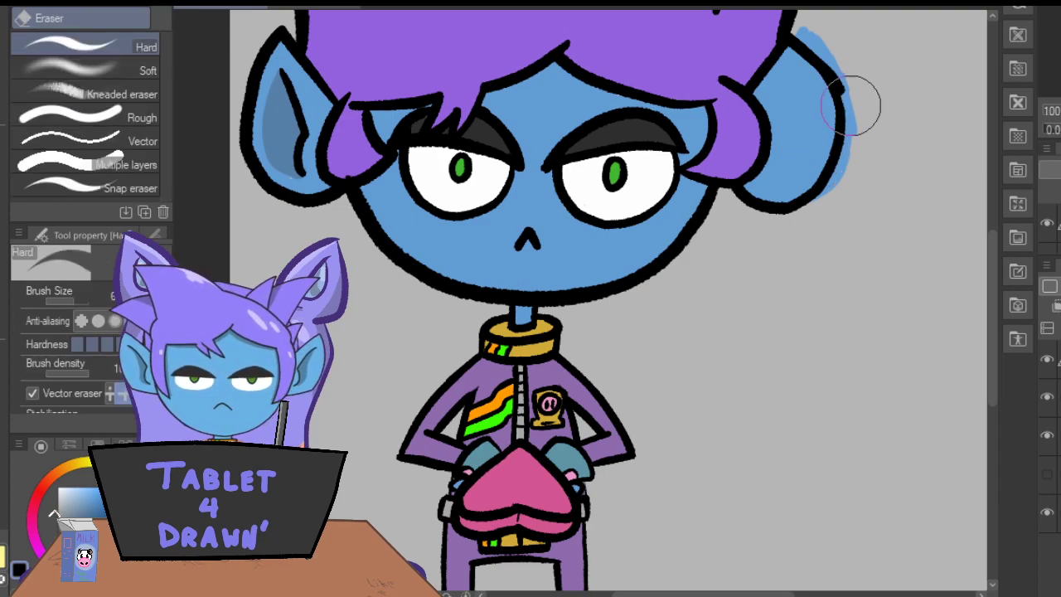
left_click(793, 21)
key("ctrl+z")
key("p")
mouse_move(781, 43)
left_mouse_down()
mouse_move(821, 71)
mouse_move(837, 113)
mouse_move(825, 181)
mouse_move(792, 207)
mouse_move(736, 190)
left_mouse_up()
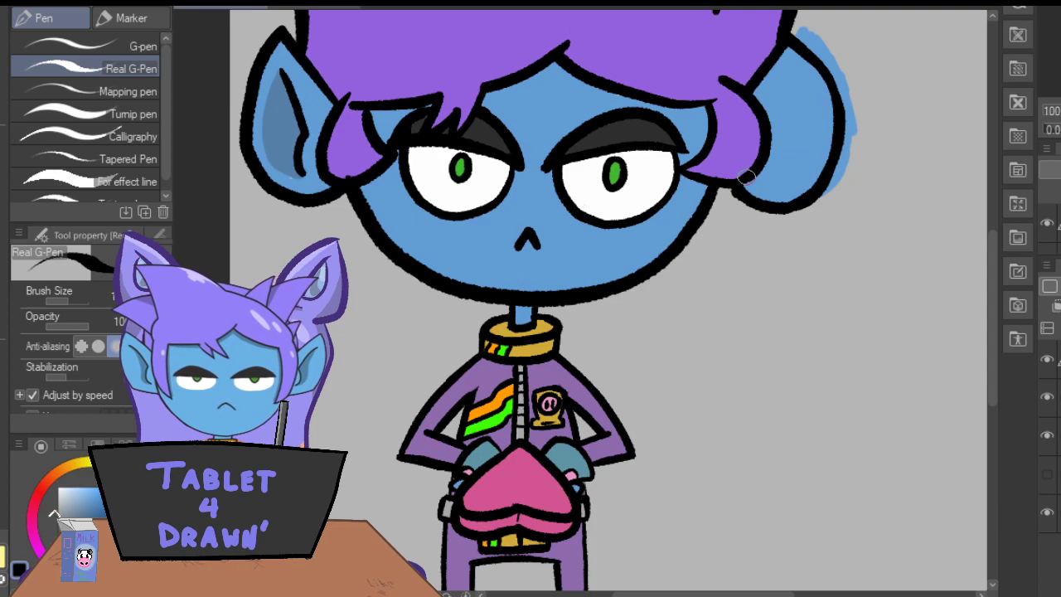
key("ctrl+z")
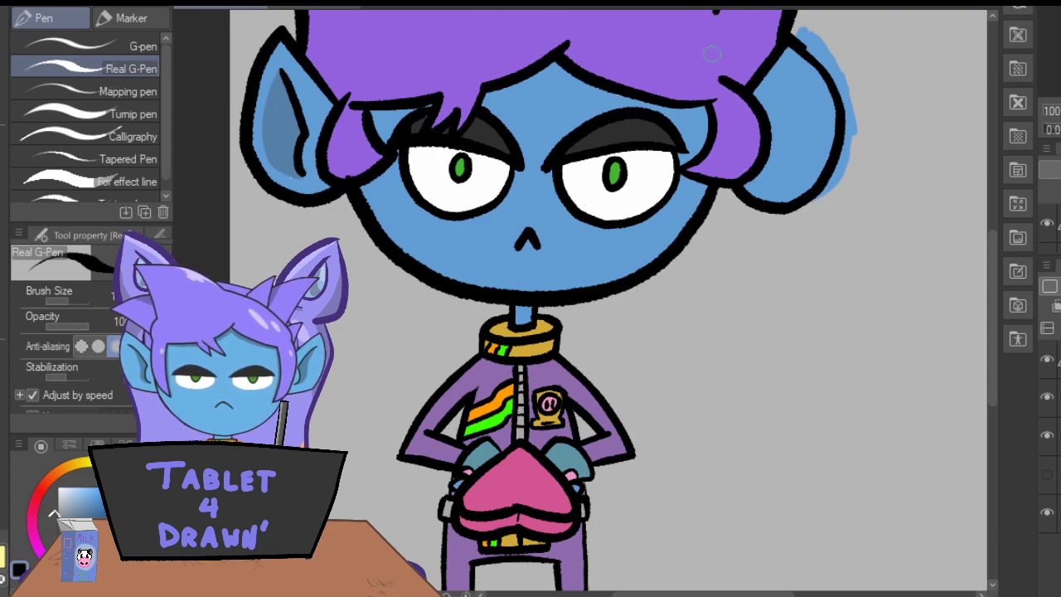
mouse_move(787, 37)
left_mouse_down()
mouse_move(840, 109)
mouse_move(822, 181)
mouse_move(780, 205)
mouse_move(732, 189)
mouse_move(735, 176)
left_mouse_up()
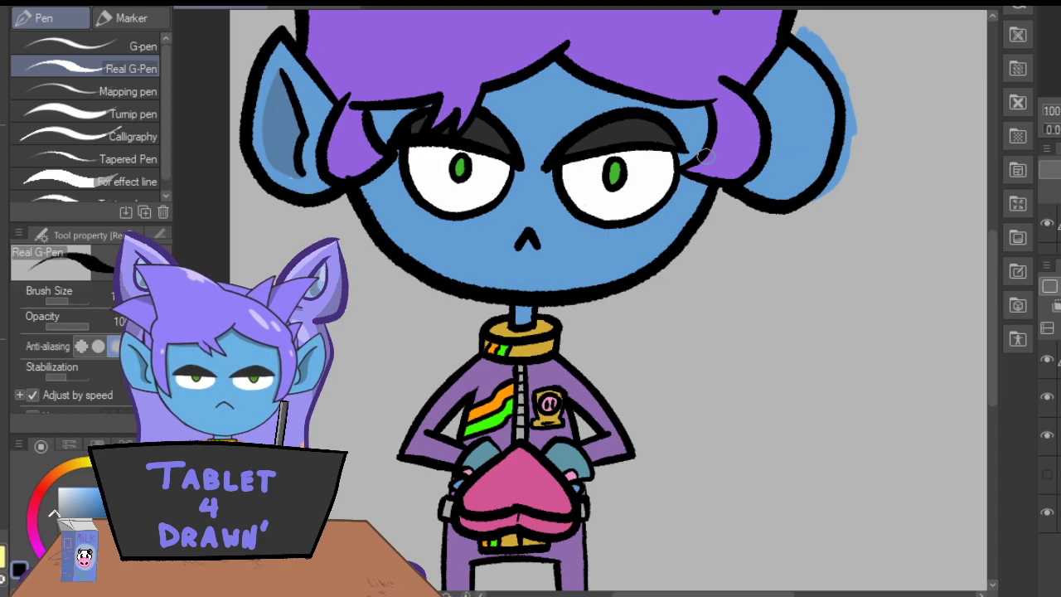
Draw a curved black inner fold line inside the right-hand ear, retrying the stroke until it fits.
mouse_move(787, 67)
left_mouse_down()
mouse_move(799, 154)
mouse_move(788, 176)
left_mouse_up()
key("ctrl+z")
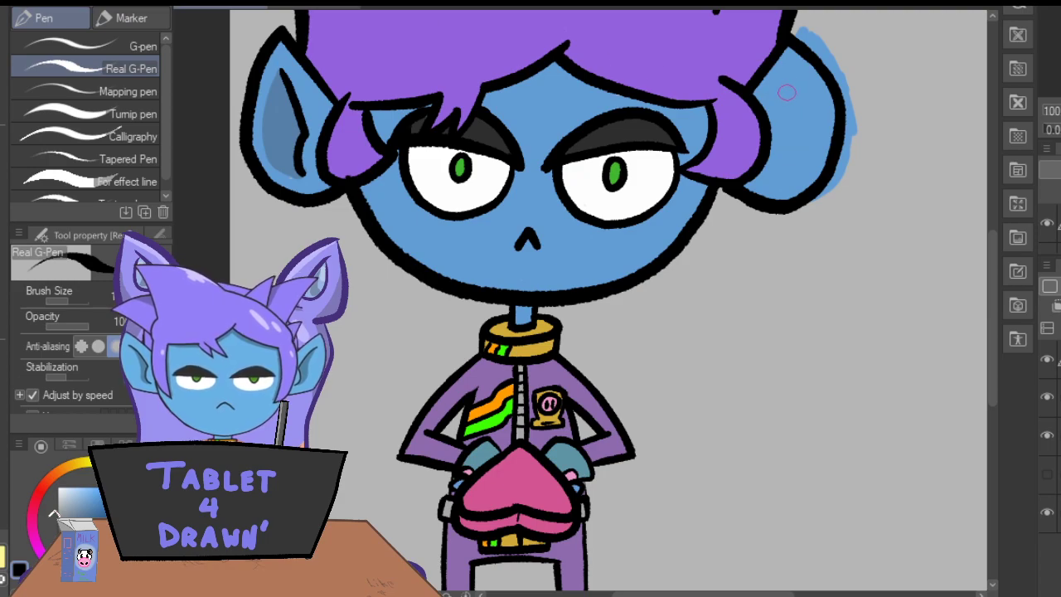
left_click_drag(791, 70, 784, 180)
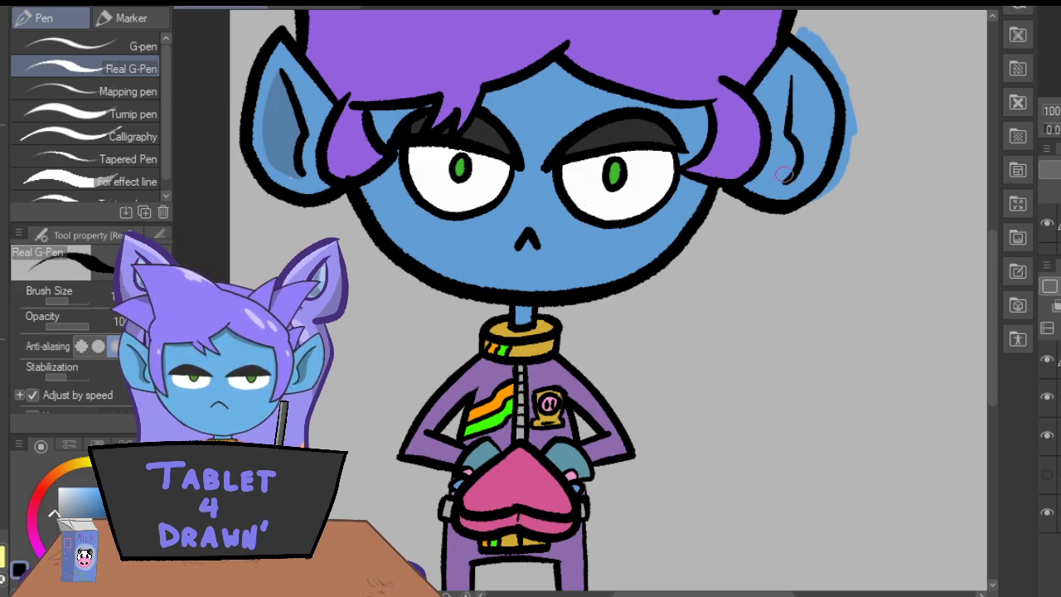
key("ctrl+z")
left_click_drag(792, 71, 779, 189)
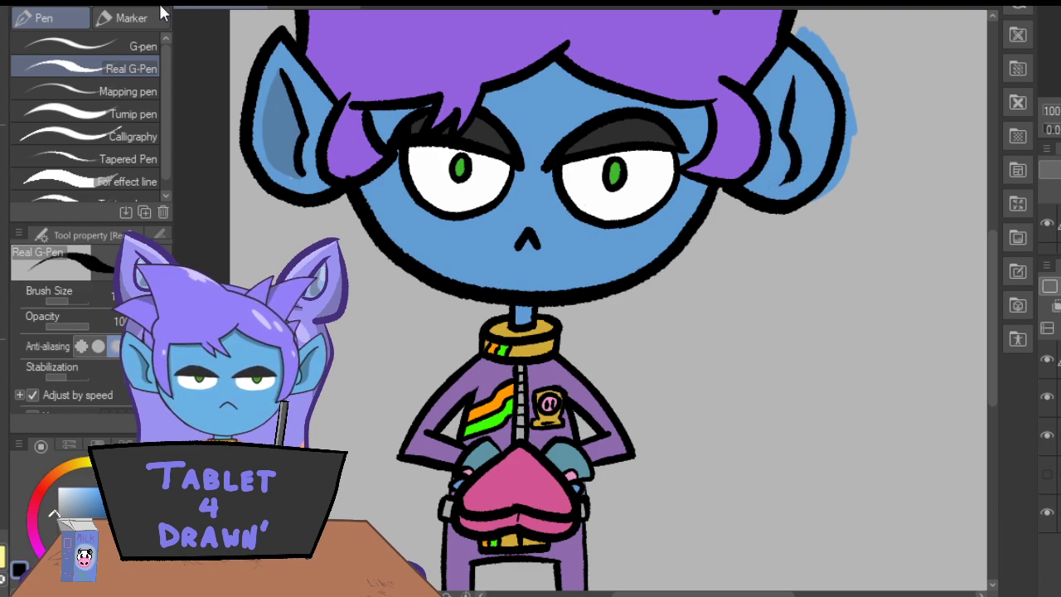
key("ctrl+z")
mouse_move(793, 70)
left_mouse_down()
mouse_move(796, 130)
mouse_move(777, 168)
left_mouse_up()
left_click_drag(792, 81, 782, 174)
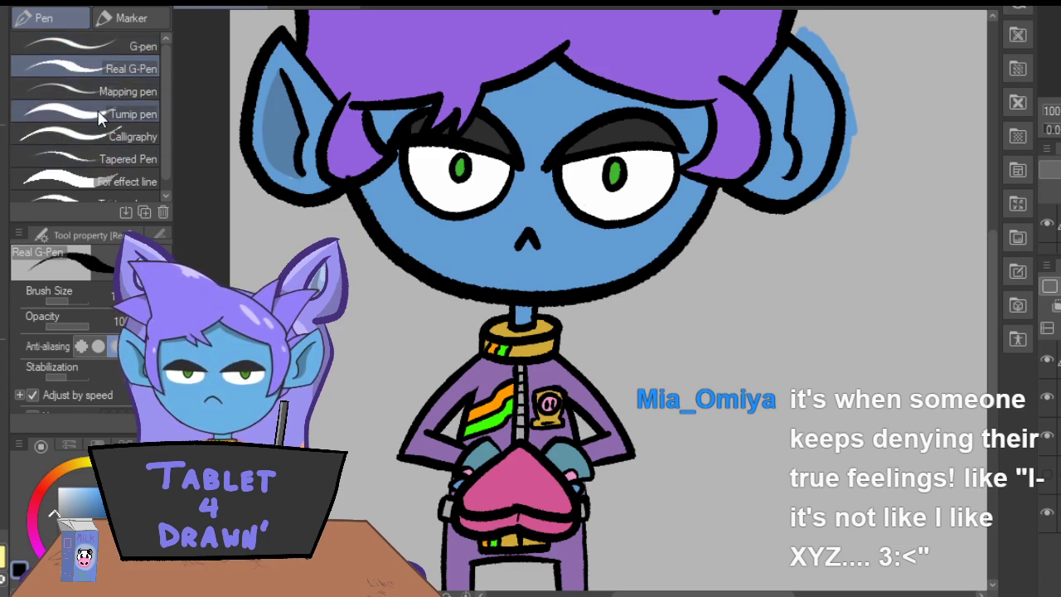
Sample the dark blue from the left-hand ear and shade inside the right-hand ear with the Fill-in-mono pen.
key("i")
left_click(277, 118)
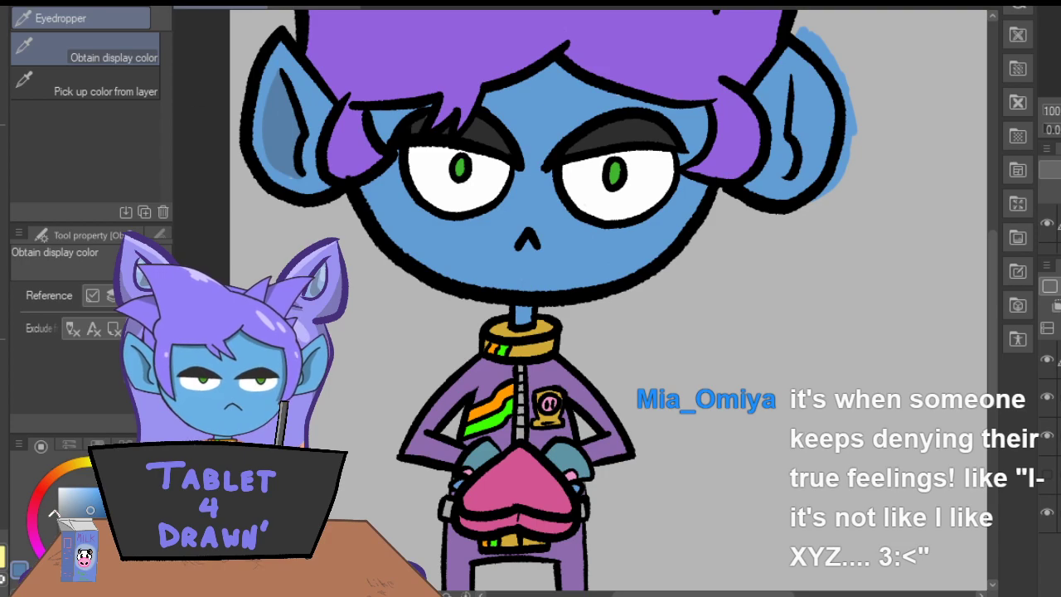
key("p")
left_click(109, 20)
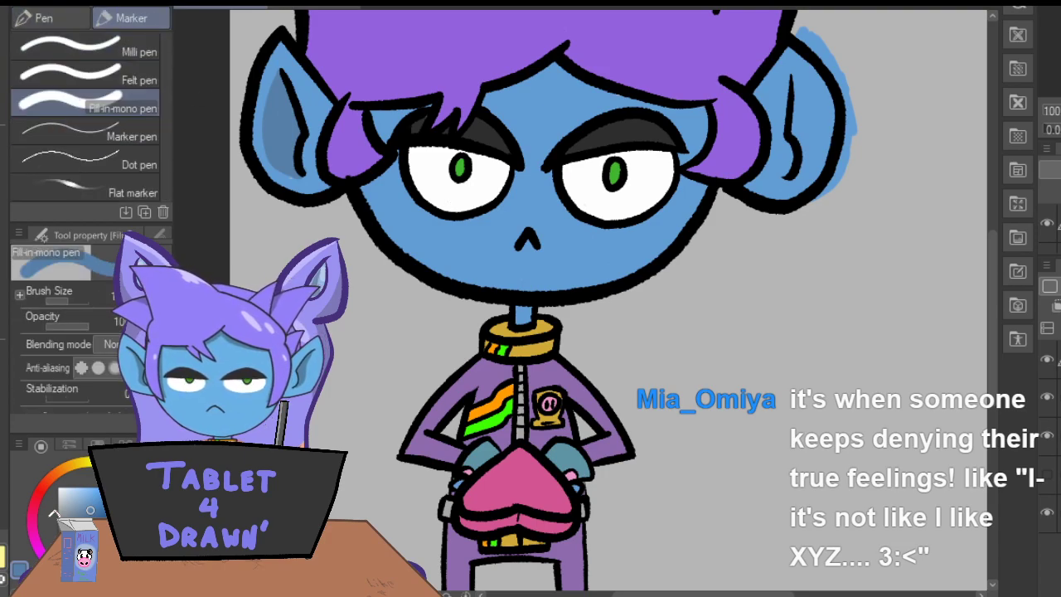
mouse_move(791, 76)
left_mouse_down()
mouse_move(813, 104)
mouse_move(795, 172)
mouse_move(801, 142)
left_mouse_up()
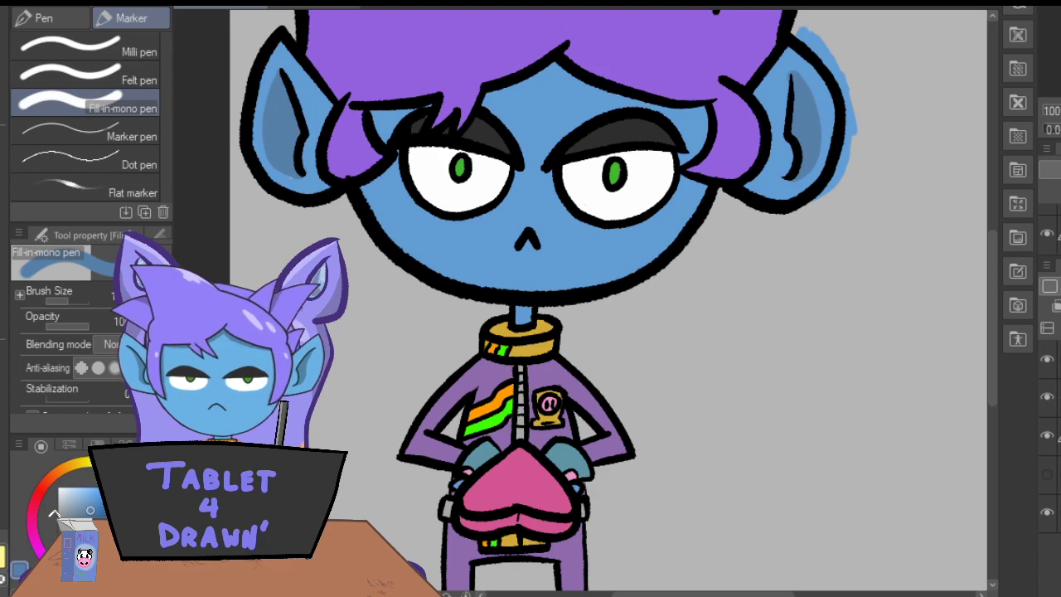
Erase the skin blue spilling outside the right-hand ear's new outline and return to the Fill-in-mono pen.
key("e")
mouse_move(801, 38)
left_mouse_down()
mouse_move(850, 79)
mouse_move(860, 124)
mouse_move(833, 196)
left_mouse_up()
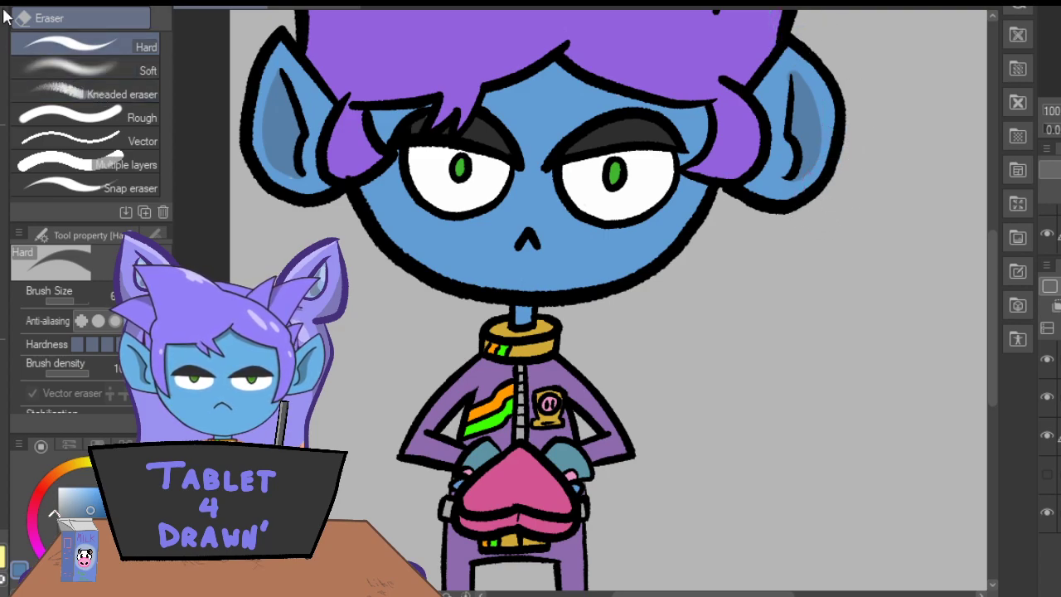
key("p")
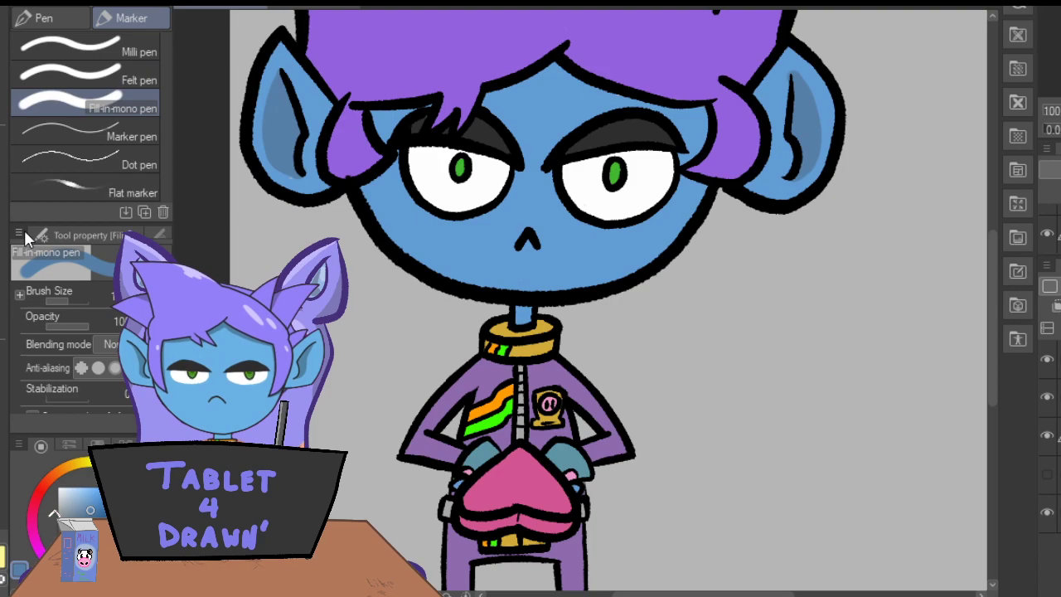
Try shading the right-hand half of the face in dark blue from forehead to chin.
left_click_drag(991, 335, 995, 275)
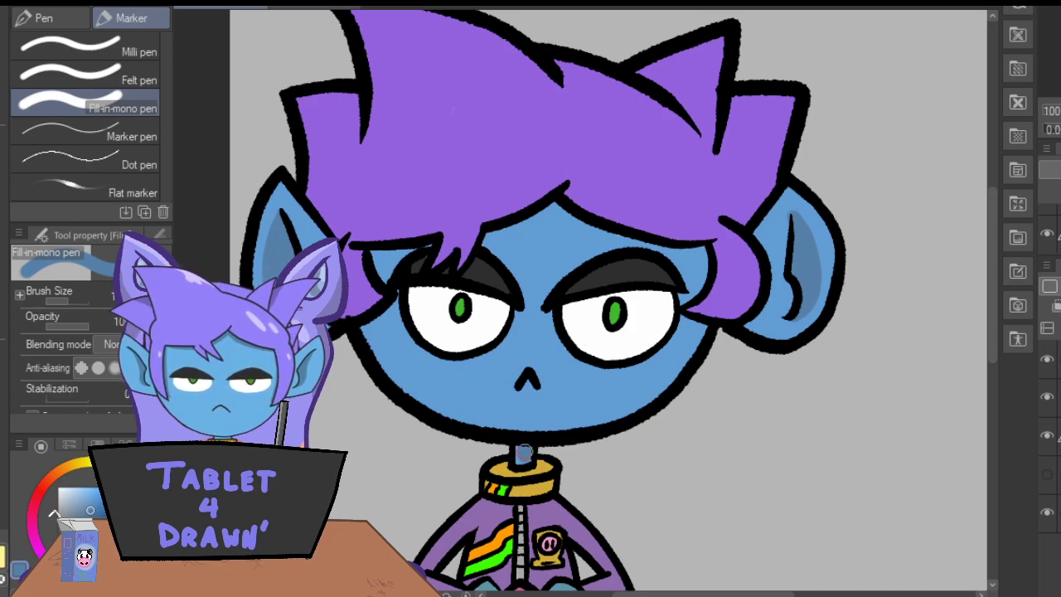
mouse_move(520, 433)
left_mouse_down()
mouse_move(567, 355)
mouse_move(535, 423)
mouse_move(568, 345)
mouse_move(563, 361)
mouse_move(575, 222)
mouse_move(622, 244)
mouse_move(619, 220)
mouse_move(591, 246)
mouse_move(608, 226)
mouse_move(605, 241)
mouse_move(665, 254)
mouse_move(693, 289)
mouse_move(681, 294)
mouse_move(699, 283)
mouse_move(699, 249)
mouse_move(667, 247)
mouse_move(690, 262)
left_mouse_up()
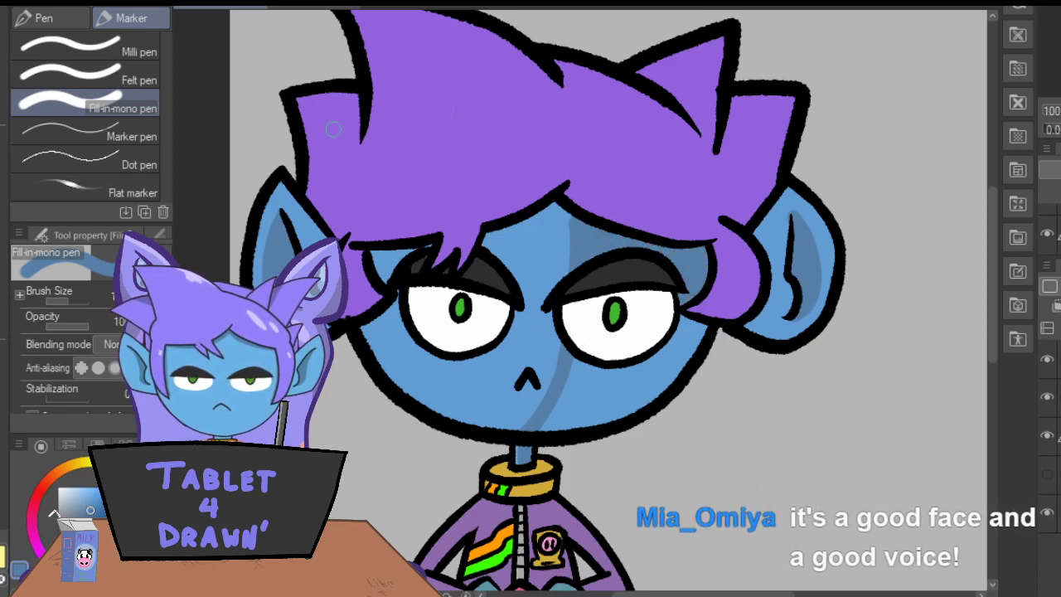
mouse_move(693, 330)
left_mouse_down()
mouse_move(675, 381)
mouse_move(639, 404)
mouse_move(544, 428)
left_mouse_up()
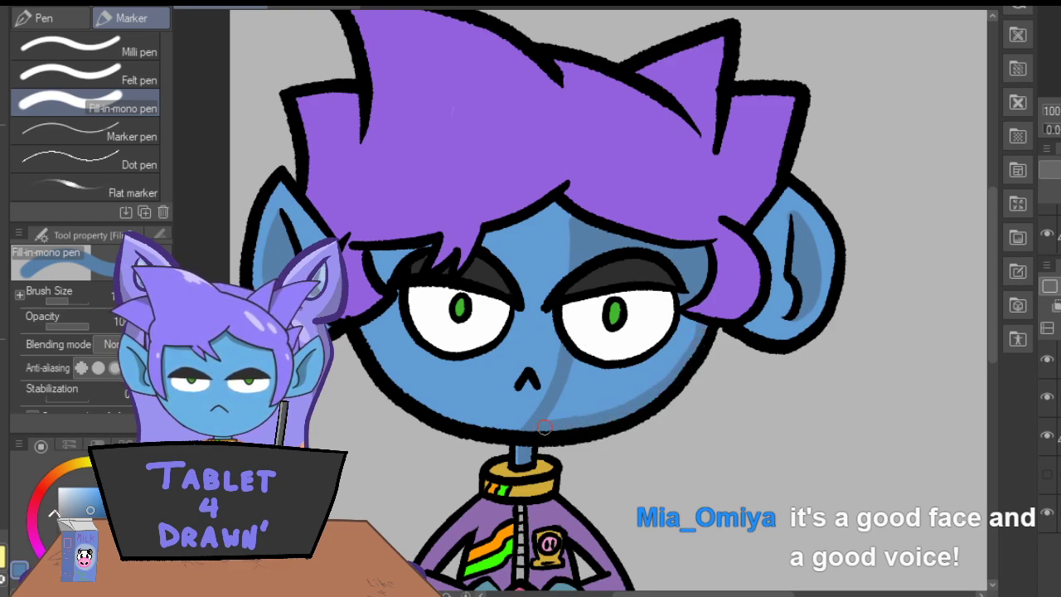
mouse_move(573, 370)
left_mouse_down()
mouse_move(622, 373)
mouse_move(653, 362)
mouse_move(688, 320)
mouse_move(700, 323)
mouse_move(657, 377)
mouse_move(611, 402)
mouse_move(587, 409)
mouse_move(599, 397)
mouse_move(576, 373)
left_mouse_up()
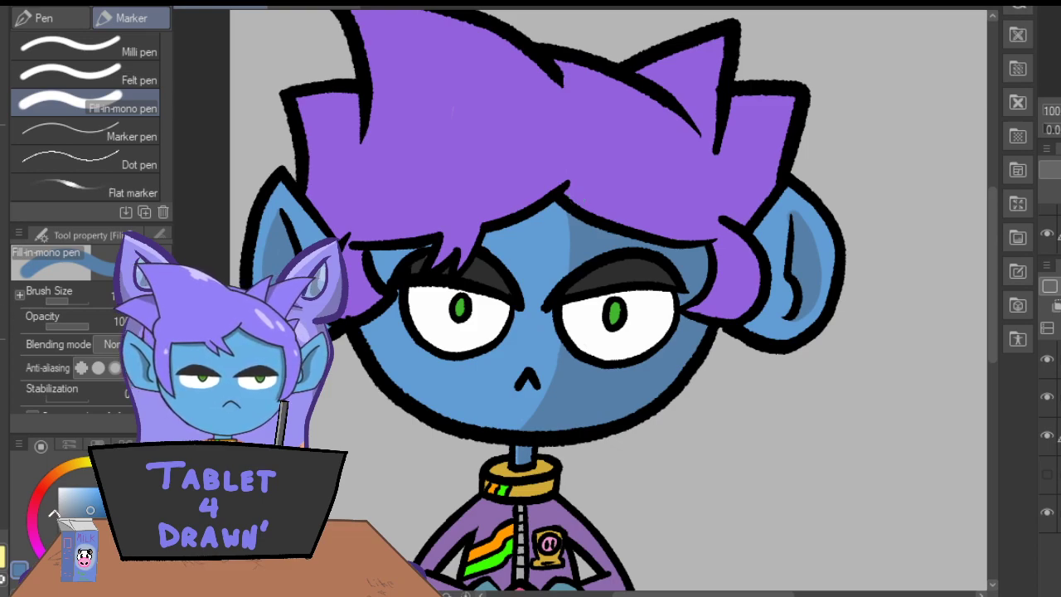
Erase the dark blue shading from the right-hand half of the face.
key("e")
left_click_drag(778, 228, 784, 201)
left_click_drag(697, 323, 545, 427)
left_click_drag(705, 247, 640, 302)
left_click_drag(610, 244, 579, 265)
left_click_drag(570, 351, 522, 427)
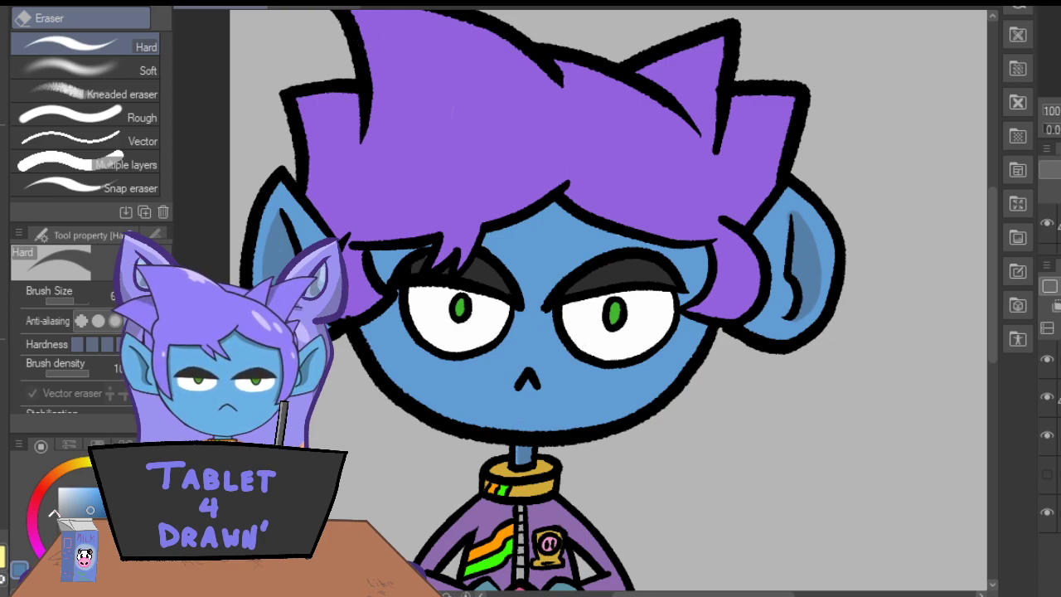
Outline and fill the shadow on the right-hand half of the face in dark blue, around the eye and down to the chin.
key("p")
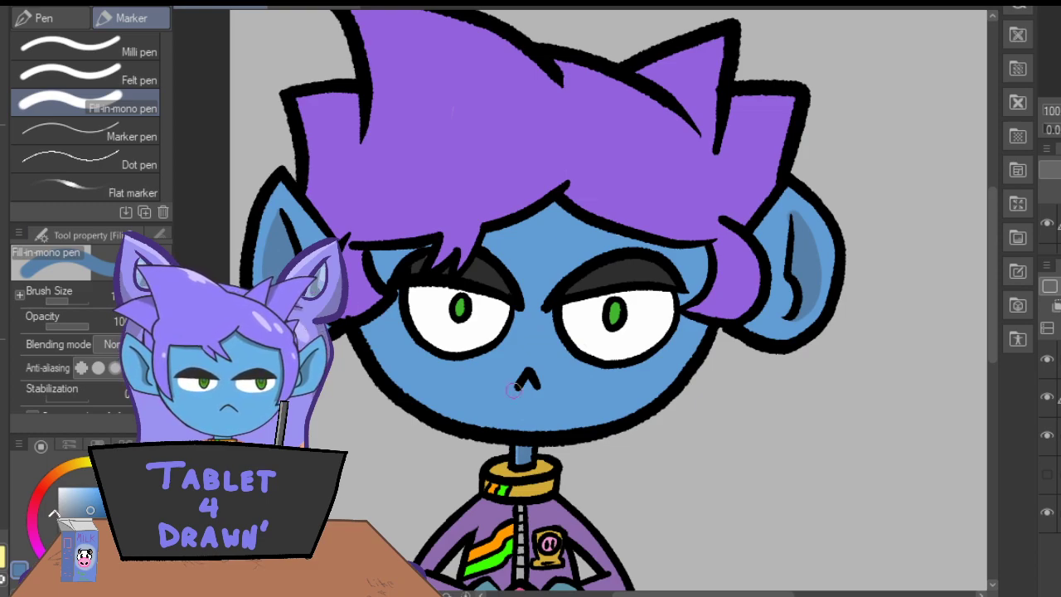
mouse_move(533, 419)
left_mouse_down()
mouse_move(561, 344)
mouse_move(521, 427)
left_mouse_up()
left_click_drag(554, 343, 560, 348)
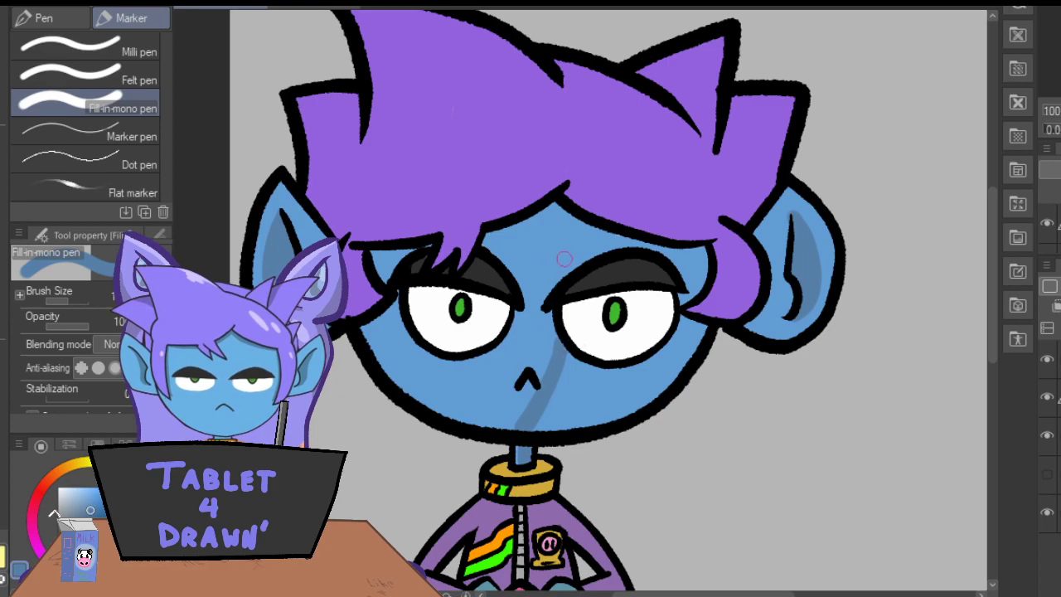
mouse_move(575, 279)
left_mouse_down()
mouse_move(579, 214)
mouse_move(579, 257)
mouse_move(613, 238)
mouse_move(690, 274)
left_mouse_up()
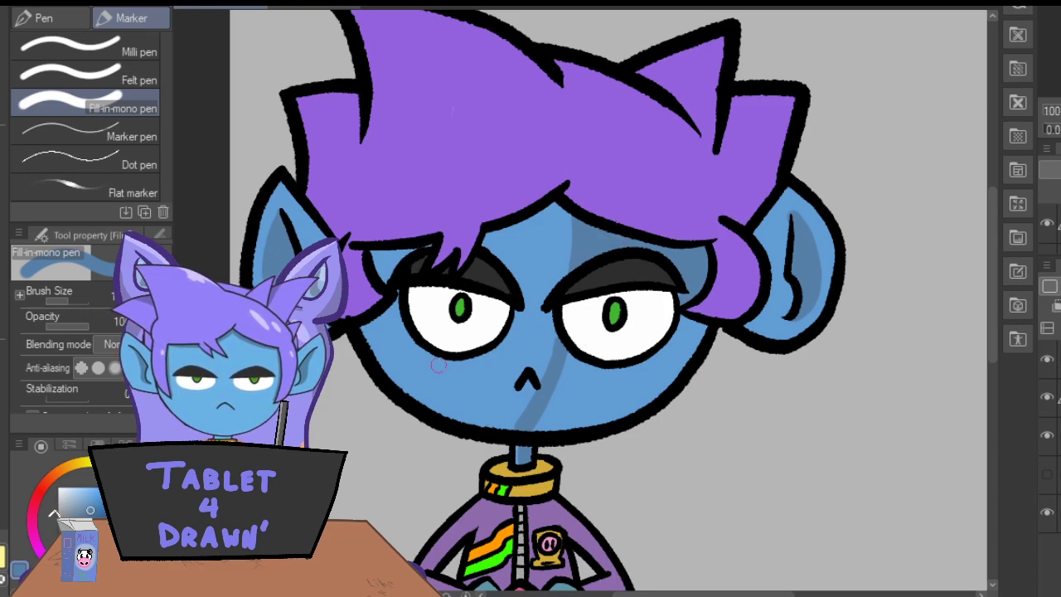
key("e")
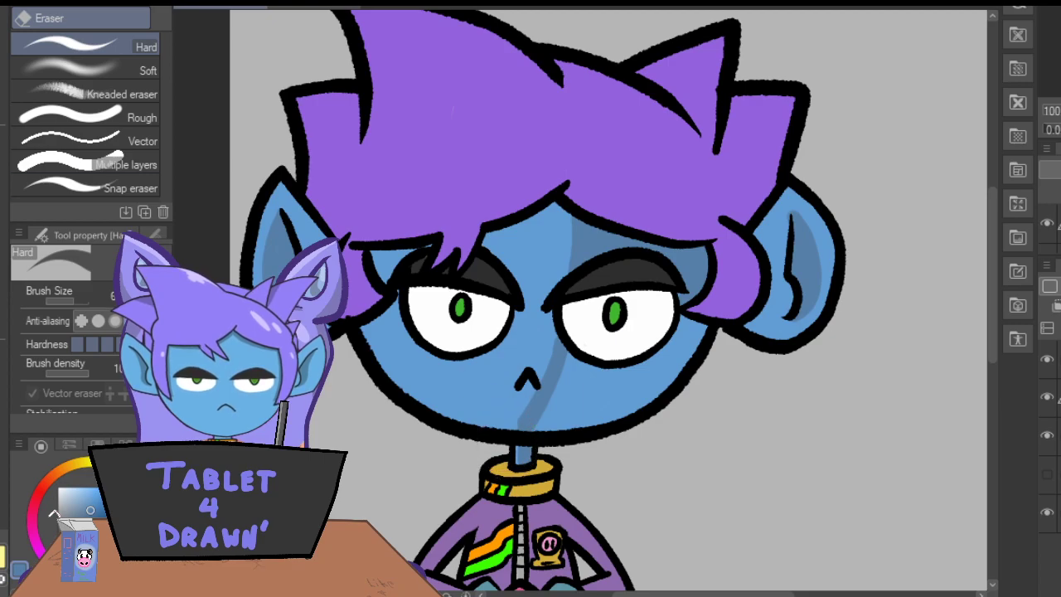
left_click(3, 140)
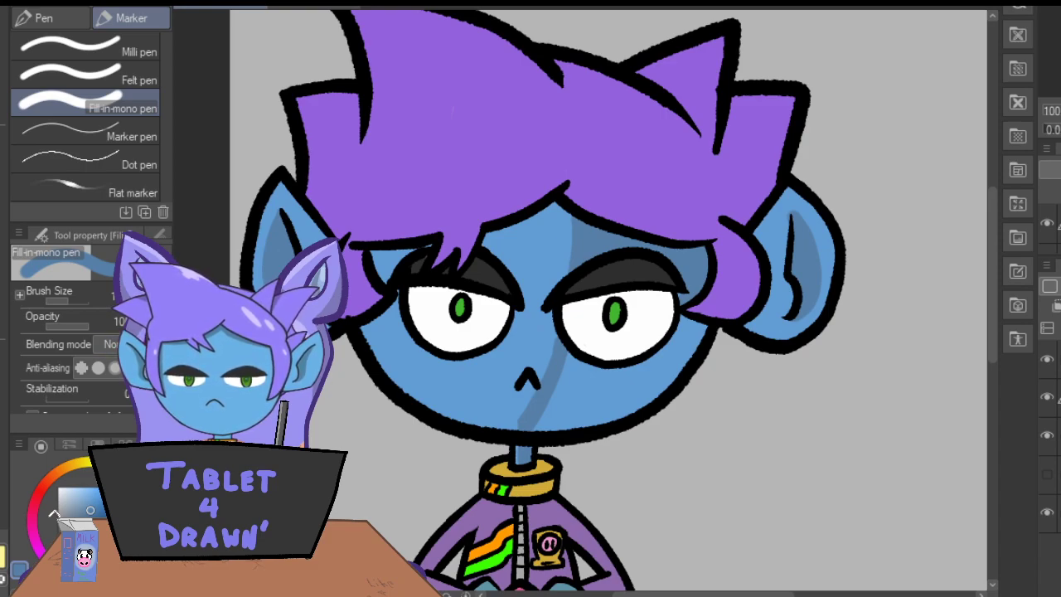
mouse_move(701, 333)
left_mouse_down()
mouse_move(618, 416)
mouse_move(680, 343)
mouse_move(642, 381)
left_mouse_up()
mouse_move(594, 348)
left_mouse_down()
mouse_move(572, 366)
mouse_move(615, 380)
mouse_move(651, 360)
mouse_move(543, 412)
mouse_move(589, 422)
mouse_move(623, 403)
mouse_move(612, 387)
mouse_move(560, 416)
left_mouse_up()
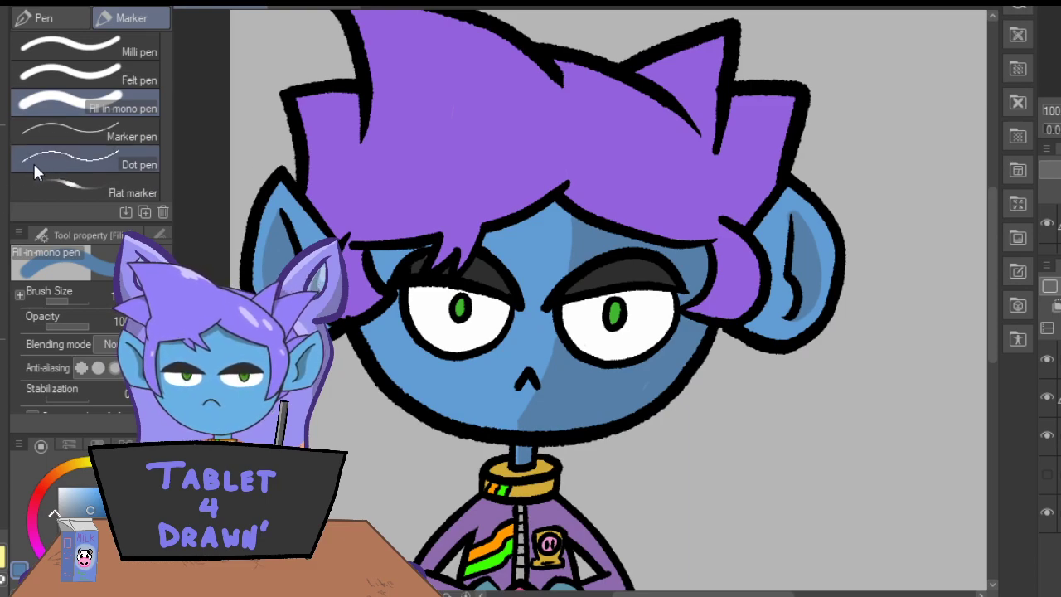
Sample the eye white, darken it to light grey and shade the right-hand eye with the Fill-in-mono pen.
left_click(0, 148)
left_click(589, 314)
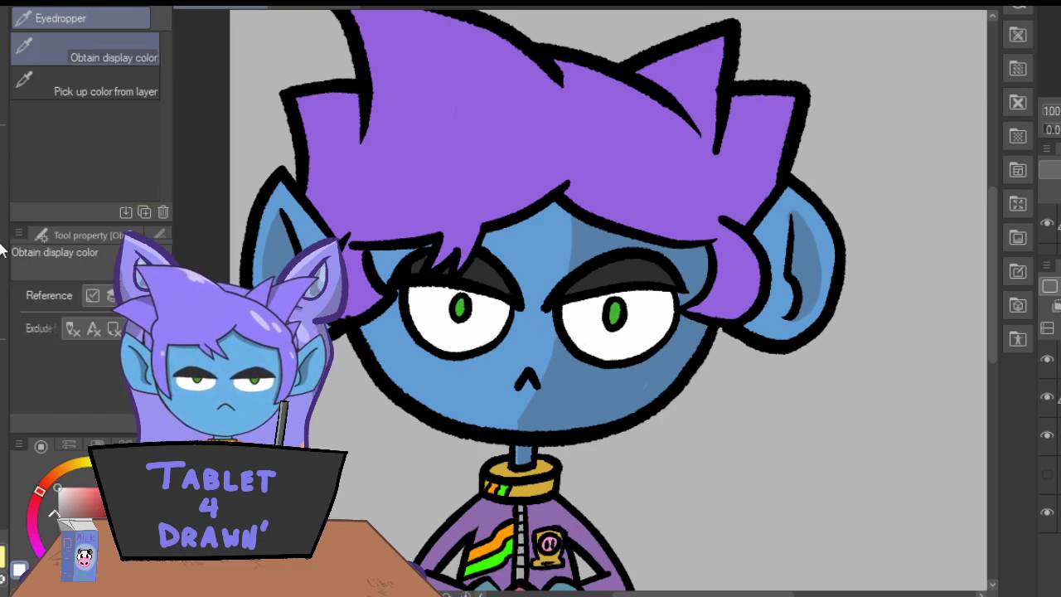
left_click(1, 177)
left_click(58, 499)
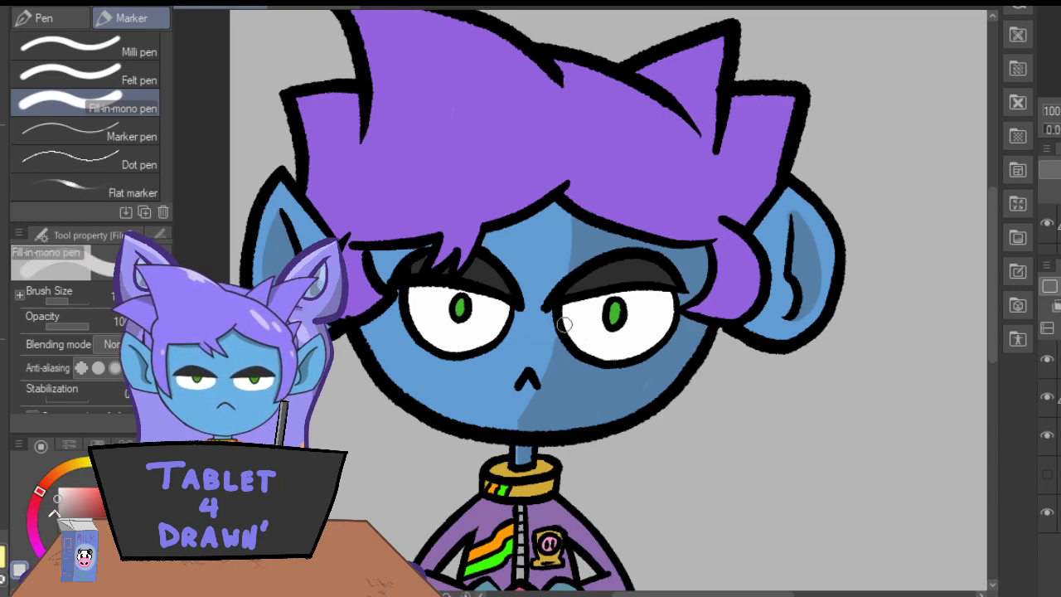
mouse_move(568, 329)
left_mouse_down()
mouse_move(572, 307)
mouse_move(572, 336)
mouse_move(608, 355)
mouse_move(650, 336)
mouse_move(667, 298)
left_mouse_up()
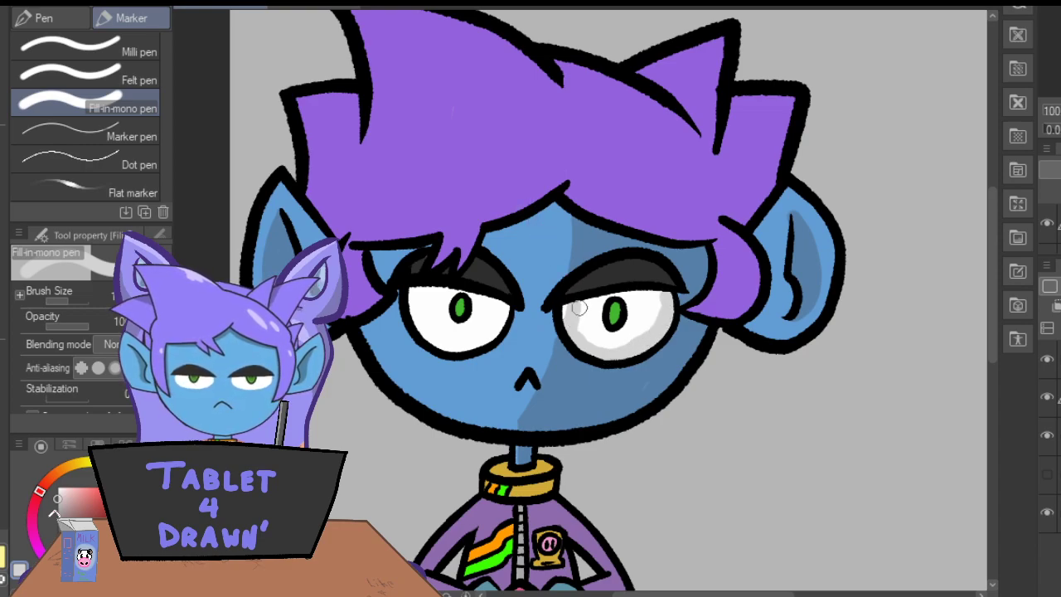
mouse_move(610, 335)
left_mouse_down()
mouse_move(634, 299)
mouse_move(632, 320)
mouse_move(635, 297)
mouse_move(607, 278)
mouse_move(617, 301)
mouse_move(607, 298)
mouse_move(627, 300)
mouse_move(618, 286)
mouse_move(654, 306)
mouse_move(587, 329)
left_mouse_up()
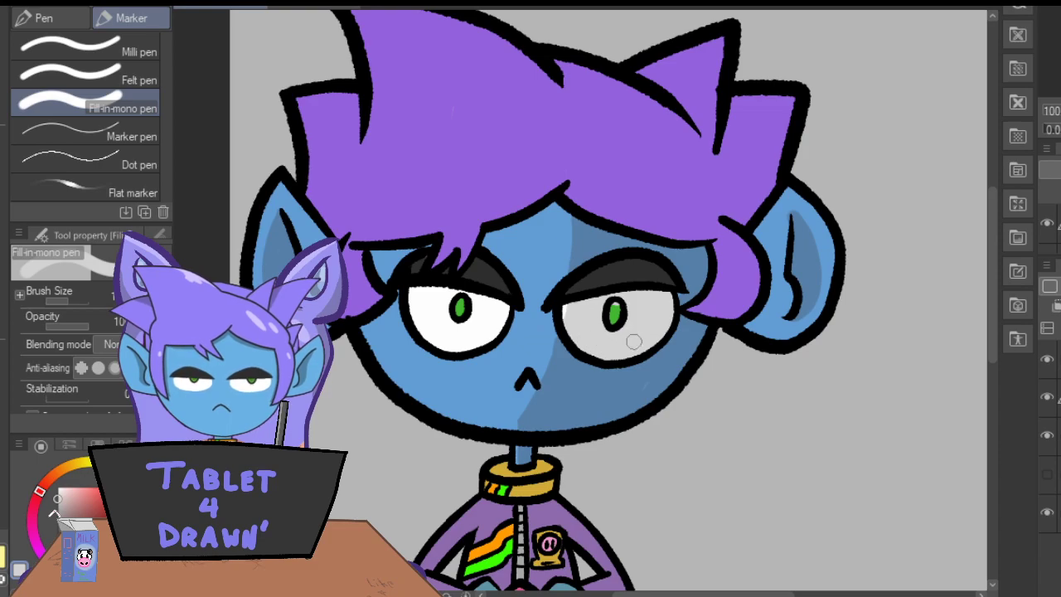
Erase the light grey that spills onto the green pupil of the right-hand eye.
key("ctrl+plus")
key("ctrl+plus")
key("ctrl+plus")
key("ctrl+plus")
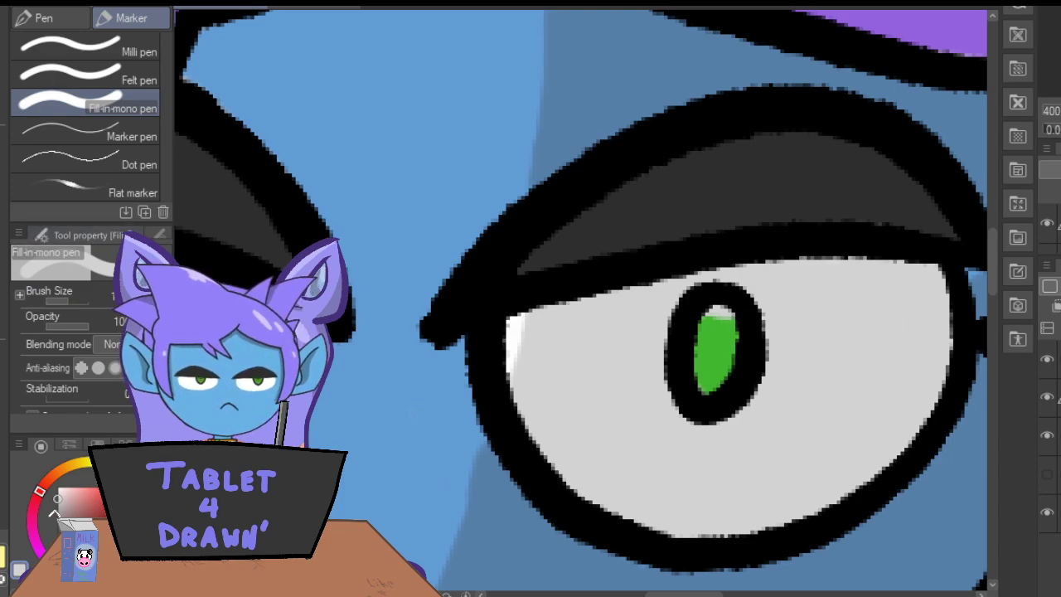
key("e")
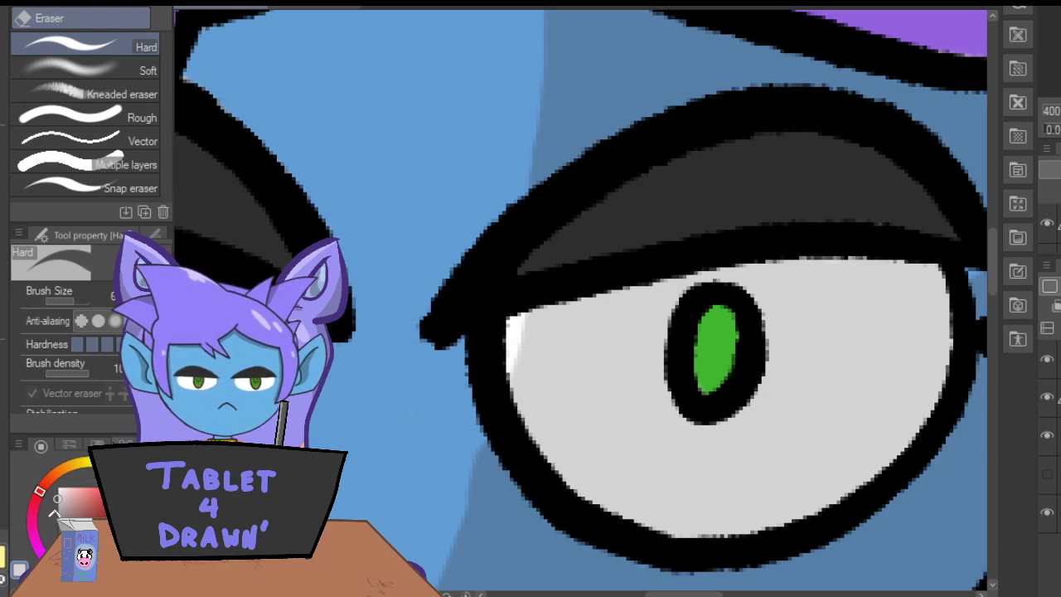
Sample the eyelid's dark grey and return to the Fill-in-mono pen for shading the eyelid.
key("ctrl+minus")
key("ctrl+minus")
key("ctrl+minus")
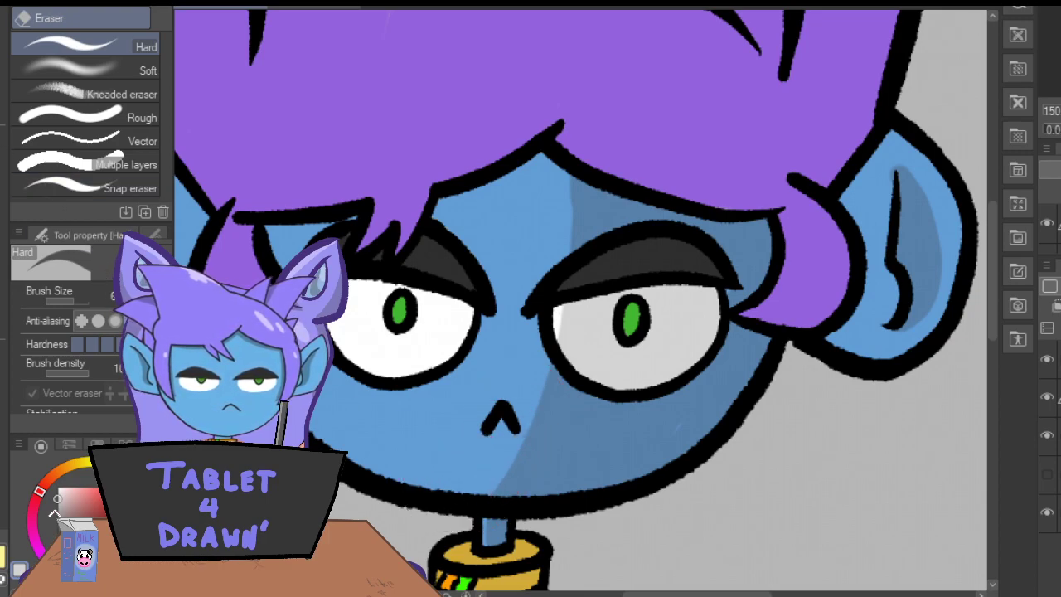
key("i")
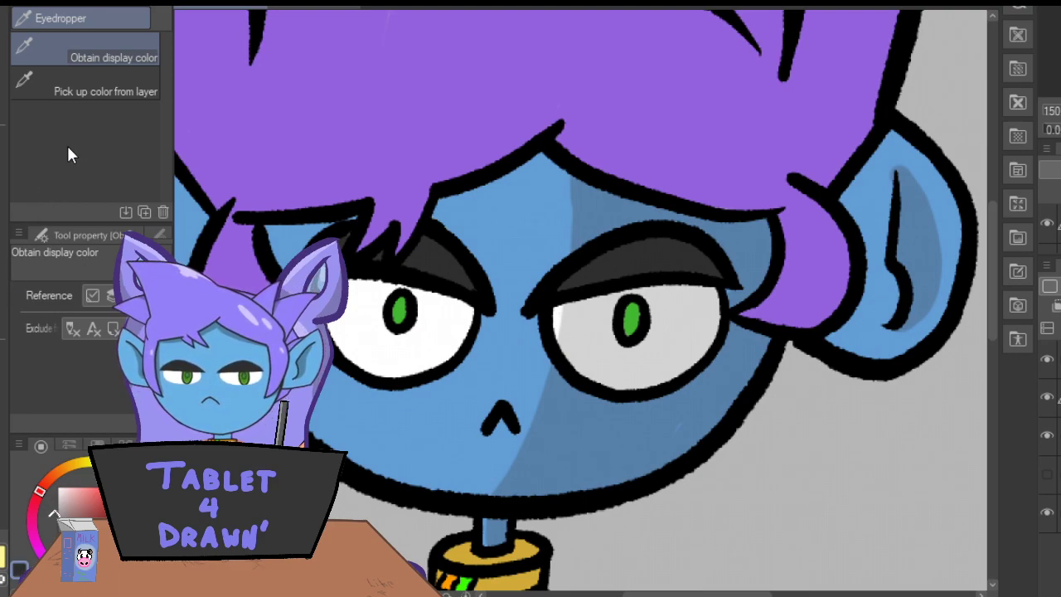
key("p")
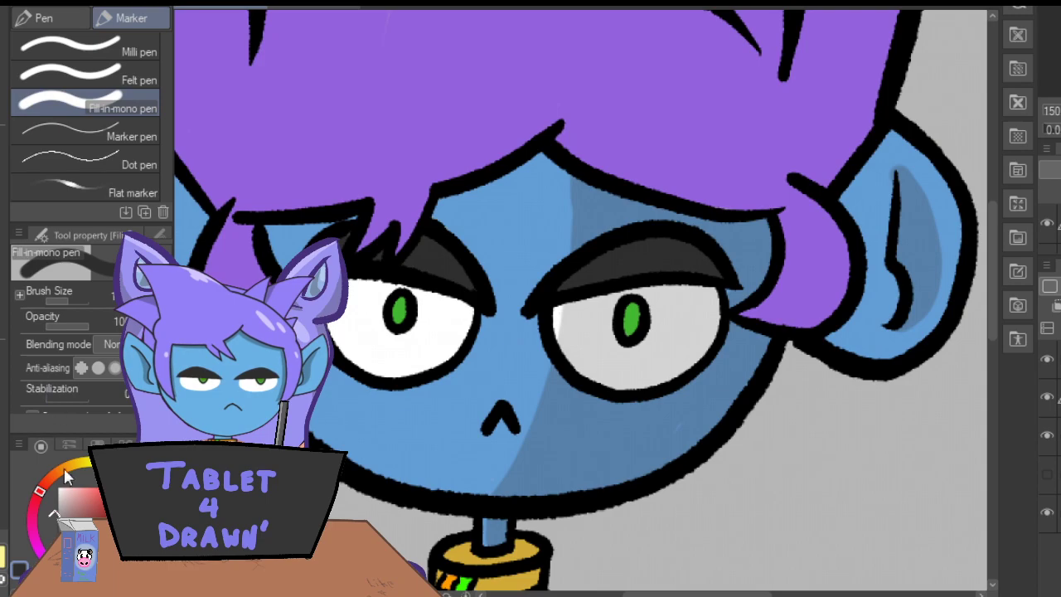
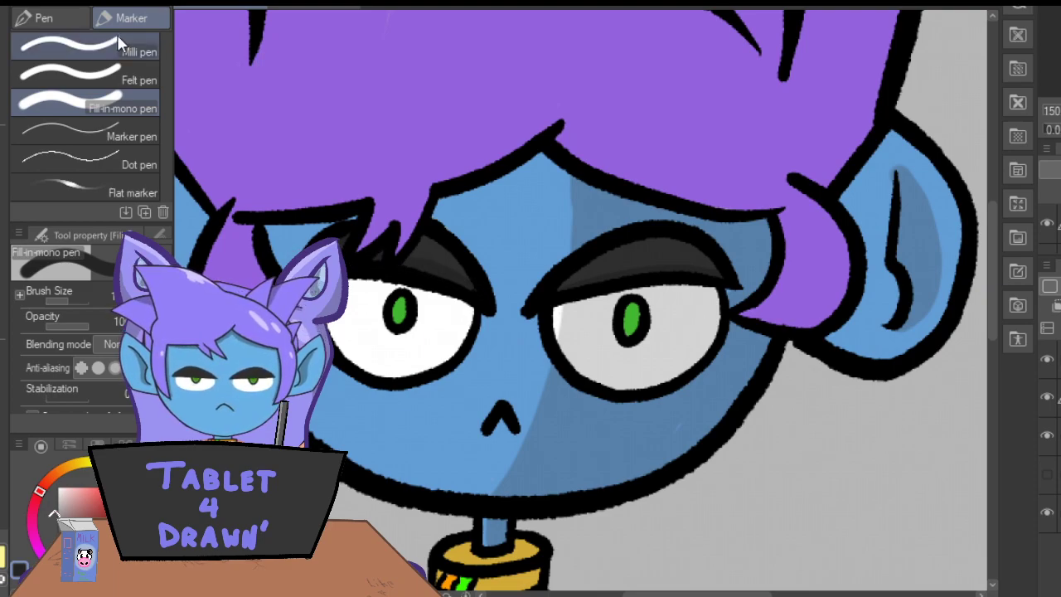
Sample the dark blue skin shadow, tidy the right-hand ear's inner shadow and shade the ear's outer rim with the Fill-in-mono pen.
key("i")
left_click(249, 238)
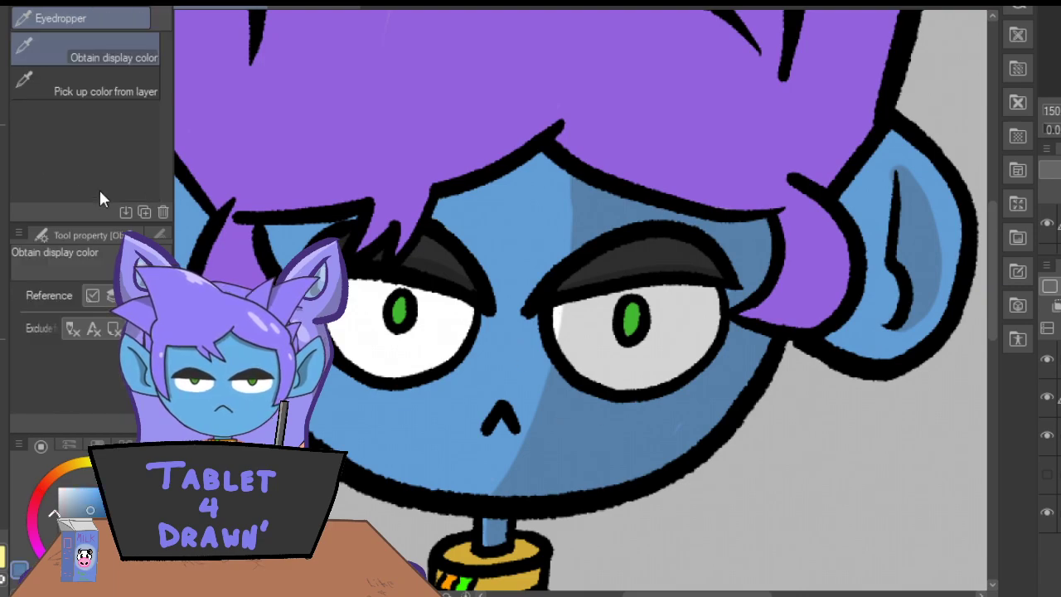
key("p")
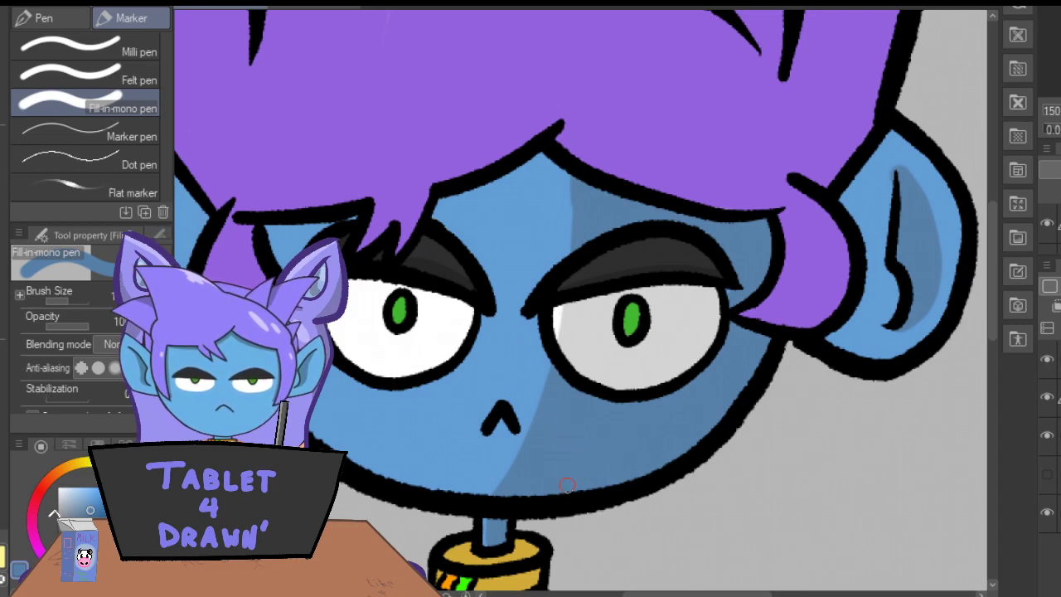
key("e")
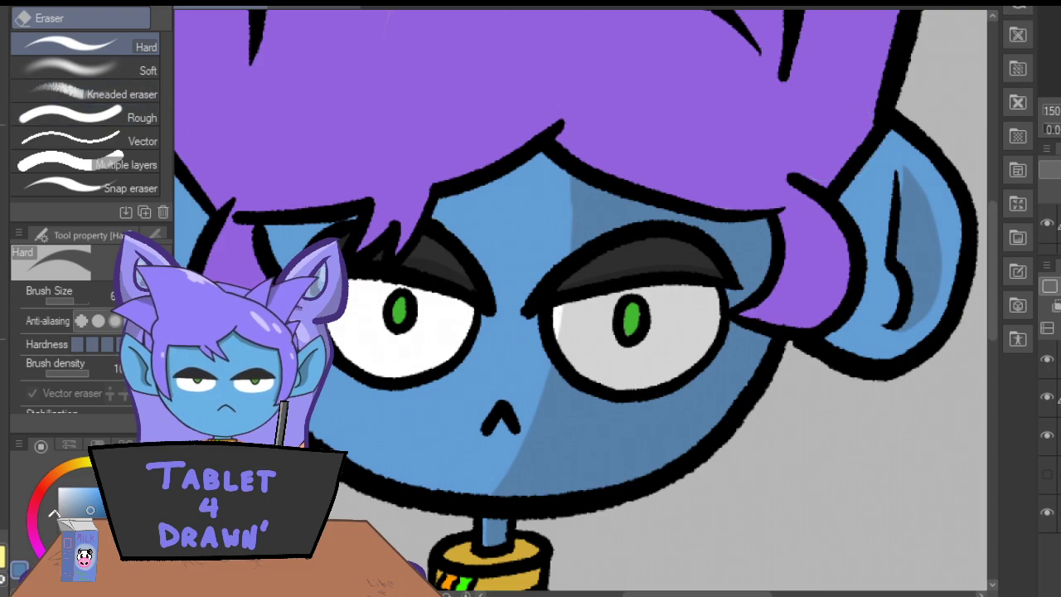
key("p")
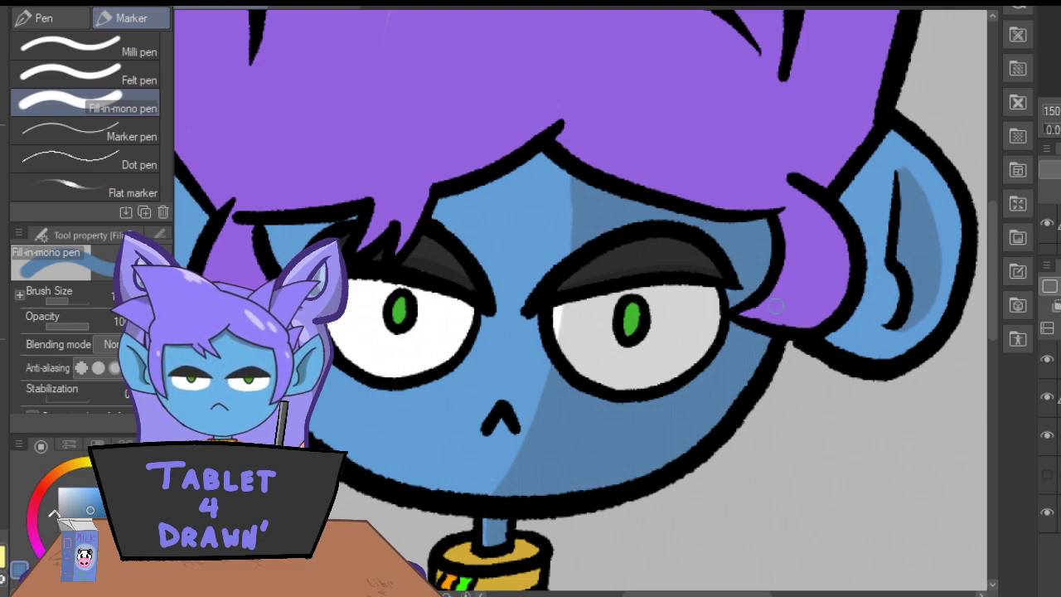
mouse_move(885, 367)
left_mouse_down()
mouse_move(944, 318)
mouse_move(957, 250)
mouse_move(927, 165)
mouse_move(893, 124)
left_mouse_up()
mouse_move(959, 256)
left_mouse_down()
mouse_move(934, 328)
mouse_move(867, 381)
left_mouse_up()
Shade the left-hand ear in dark blue along the hair and down behind the side lock, and sample the ear's base blue.
left_click_drag(644, 594, 596, 594)
mouse_move(389, 123)
left_mouse_down()
mouse_move(451, 250)
mouse_move(408, 153)
mouse_move(454, 239)
mouse_move(438, 189)
left_mouse_up()
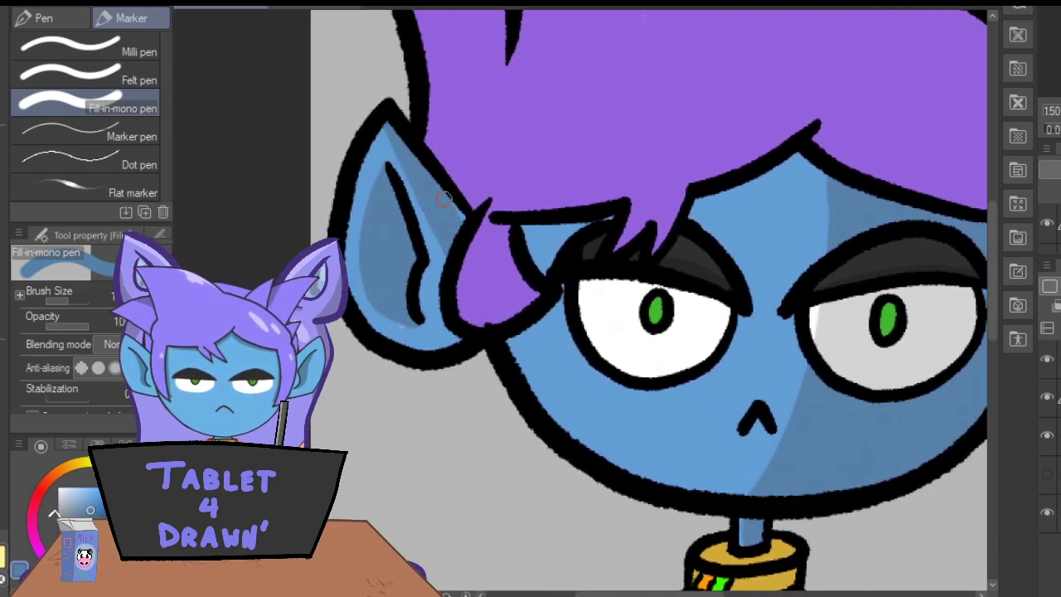
mouse_move(447, 257)
left_mouse_down()
mouse_move(437, 309)
mouse_move(462, 324)
left_mouse_up()
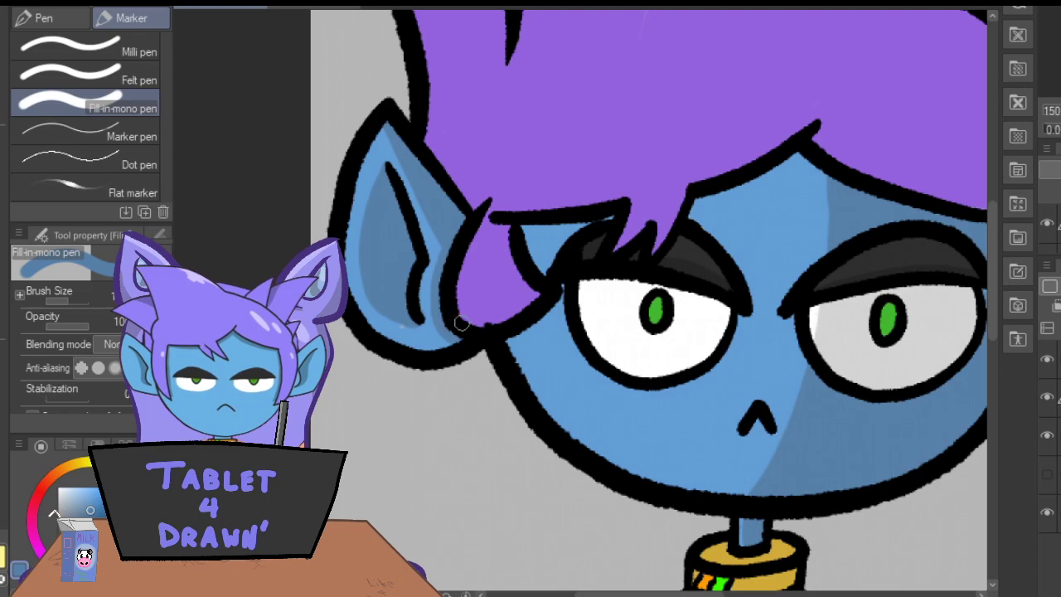
key("i")
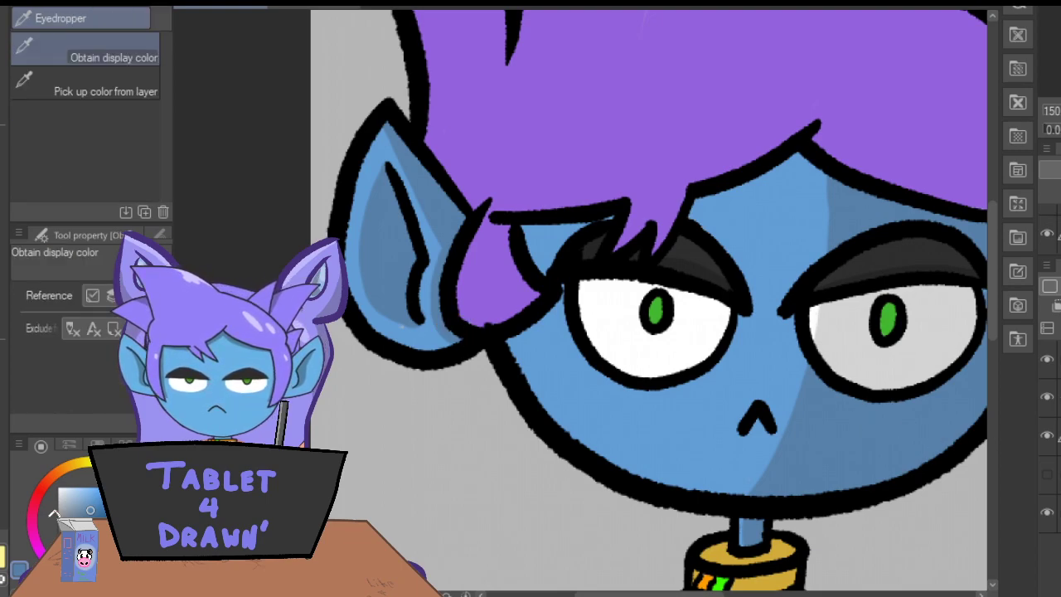
left_click(363, 211)
key("p")
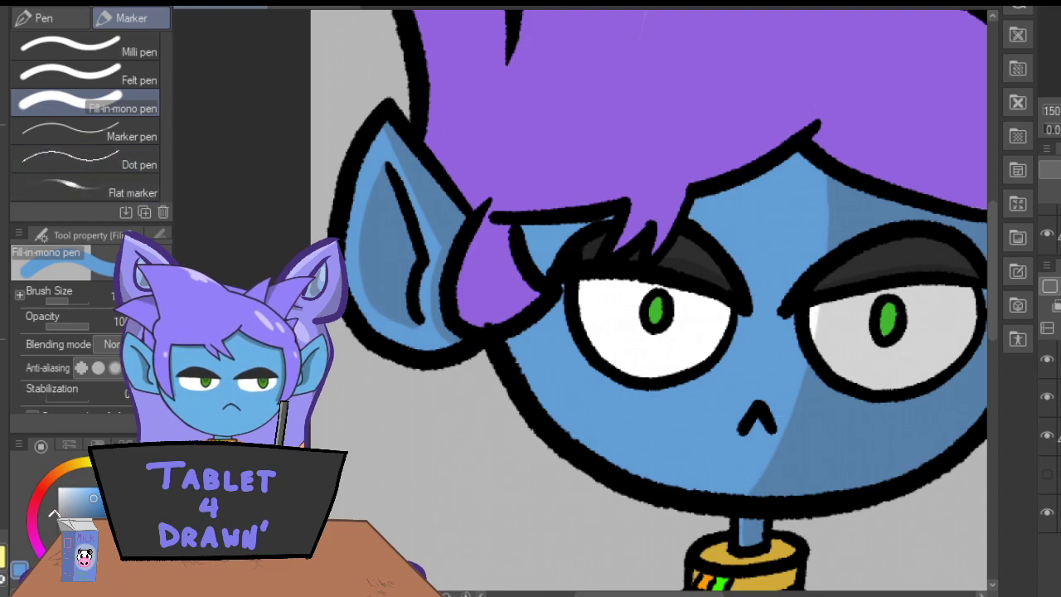
Sample the right-hand eye's light grey, shade the left-hand eye white beneath its eyelid and clean up the shadow with the eraser.
key("i")
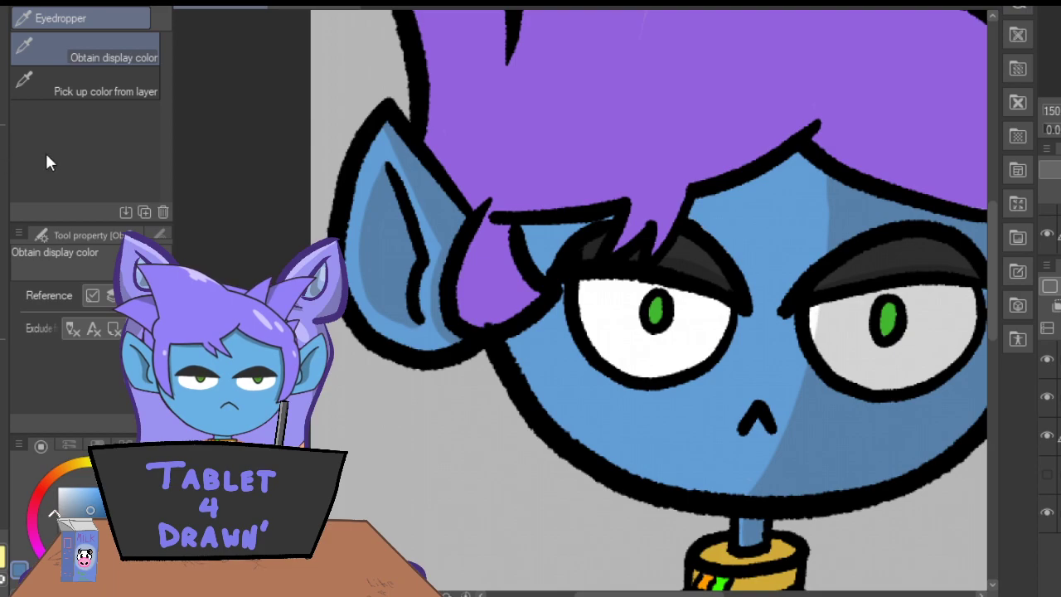
left_click(859, 356)
left_click(1058, 398)
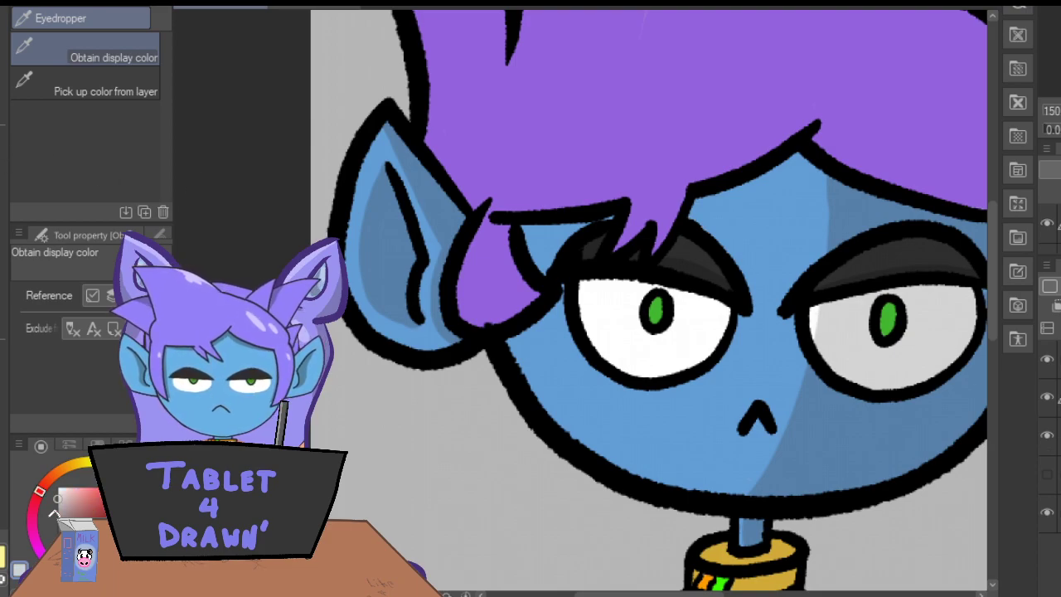
key("p")
left_click_drag(609, 594, 632, 594)
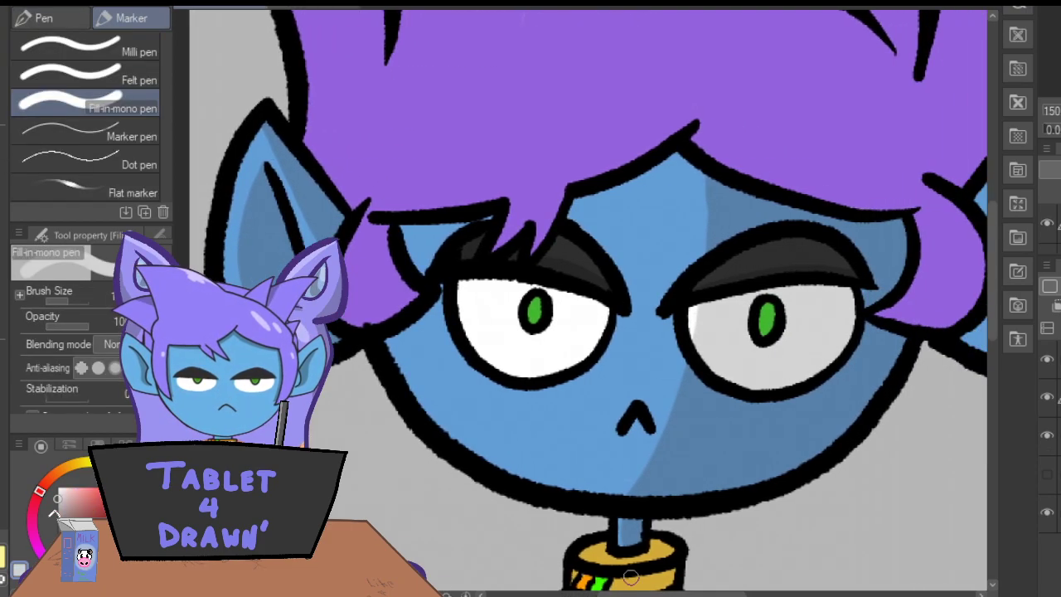
mouse_move(592, 311)
left_mouse_down()
mouse_move(545, 290)
mouse_move(607, 316)
mouse_move(510, 282)
mouse_move(519, 283)
mouse_move(462, 284)
left_mouse_up()
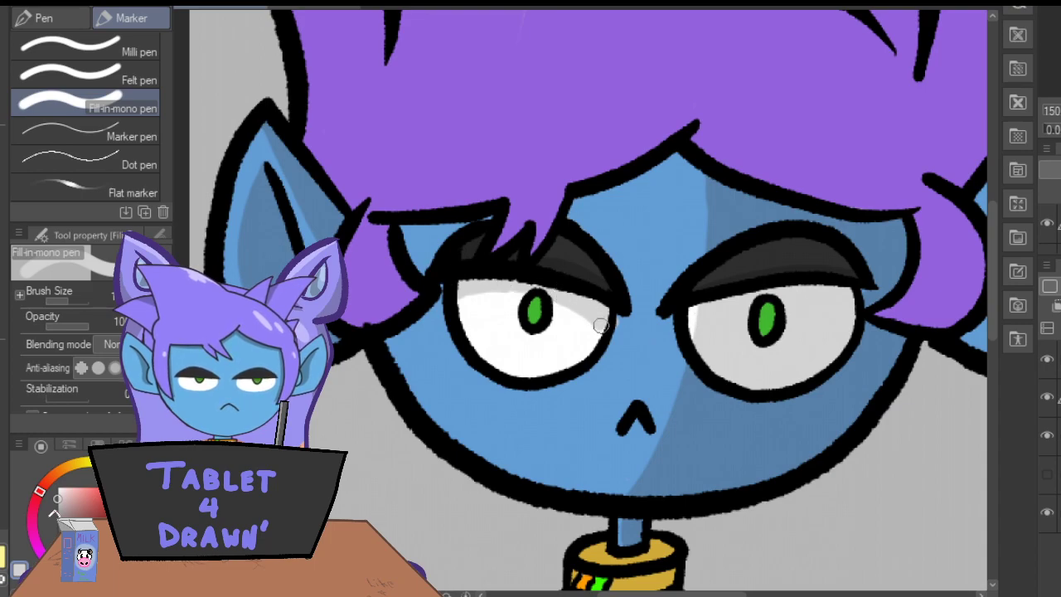
key("e")
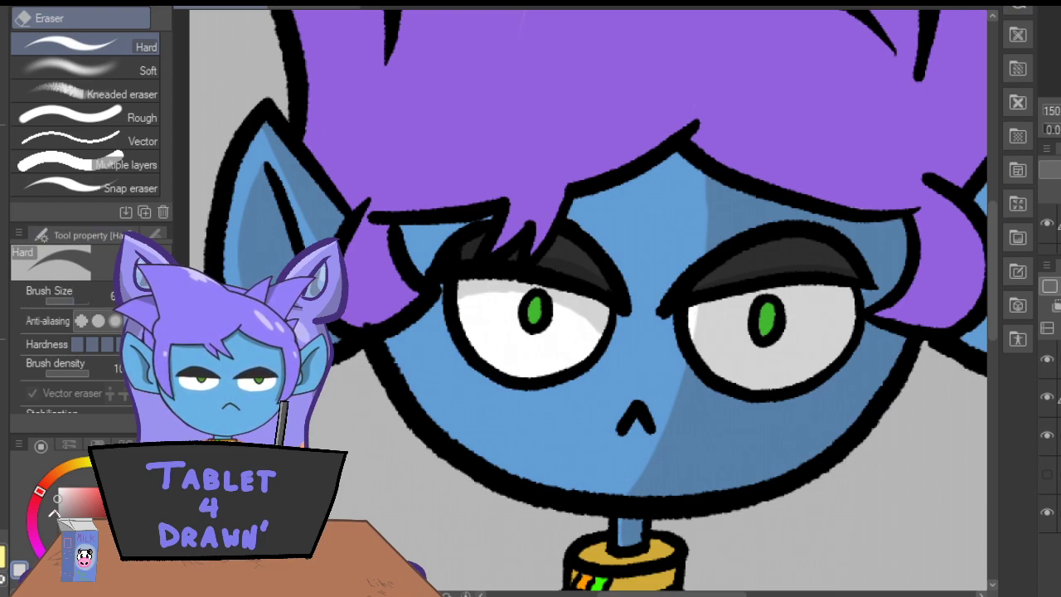
key("p")
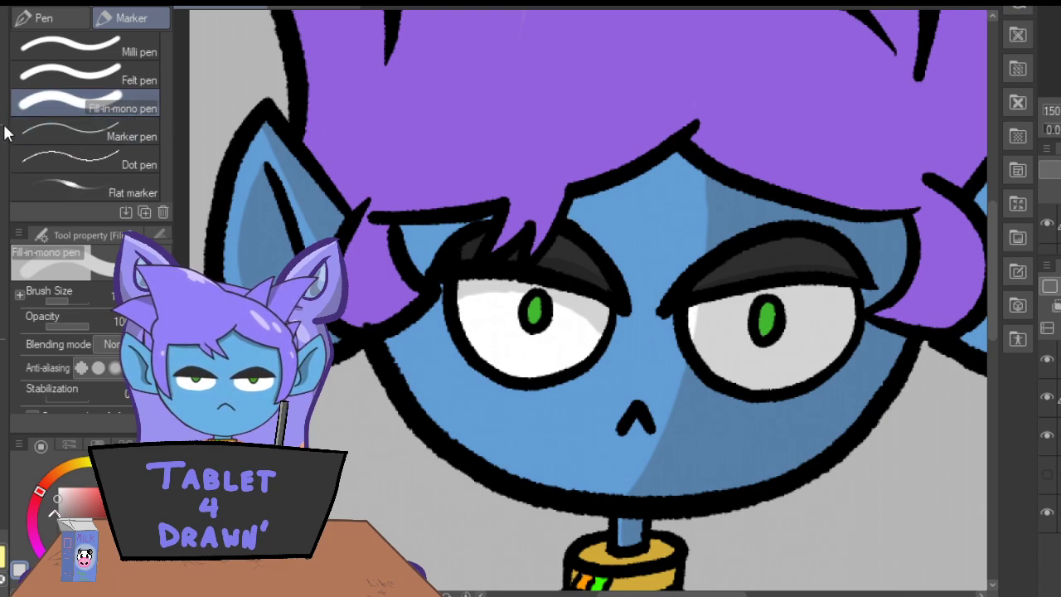
Sample the dark blue face shadow and shade the skin along the inner side of the left-hand eye, from above the eyelid to underneath.
key("i")
left_click(682, 204)
key("p")
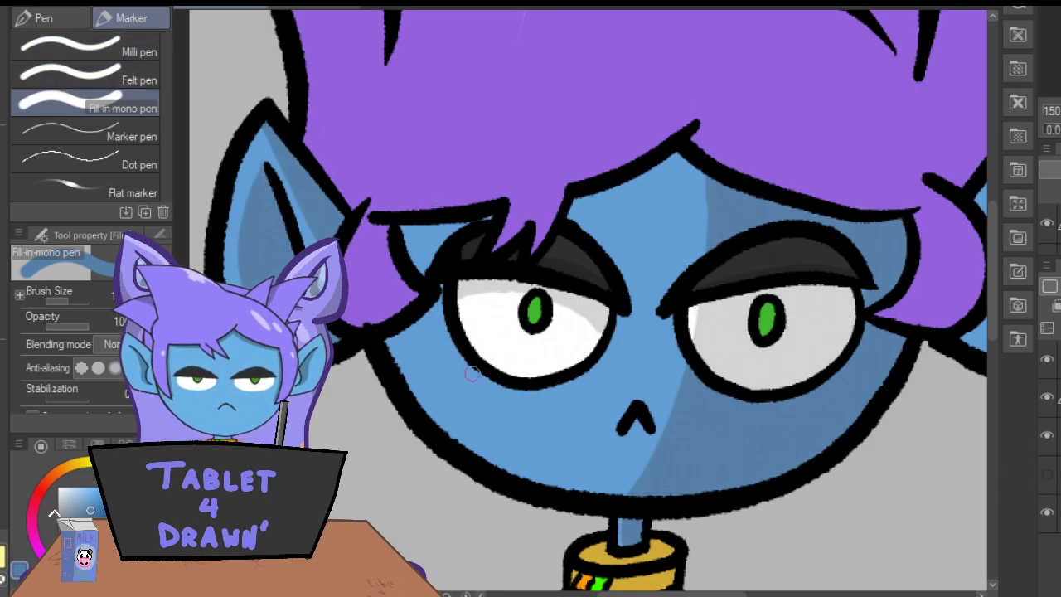
mouse_move(615, 317)
left_mouse_down()
mouse_move(611, 351)
mouse_move(579, 378)
mouse_move(509, 380)
mouse_move(513, 362)
mouse_move(544, 391)
mouse_move(592, 375)
mouse_move(621, 336)
mouse_move(603, 276)
mouse_move(627, 310)
mouse_move(623, 256)
mouse_move(571, 191)
mouse_move(570, 229)
mouse_move(567, 220)
mouse_move(594, 230)
mouse_move(633, 302)
mouse_move(606, 241)
left_mouse_up()
key("ctrl+z")
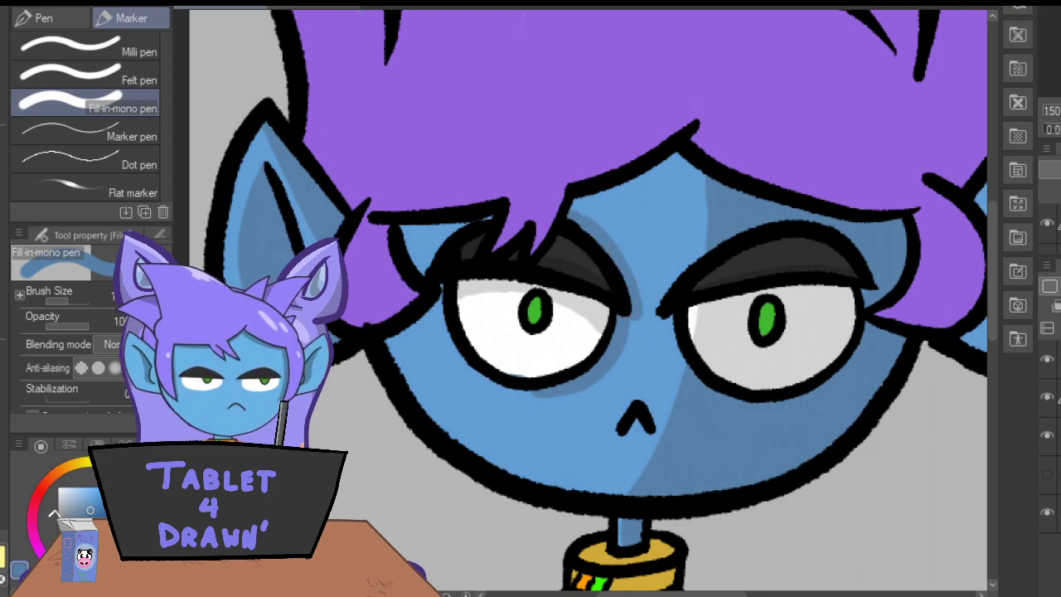
Fill the skin between the fringe and left-hand eyelid with dark blue and extend the shadow around the eye's lower and outer edge.
key("e")
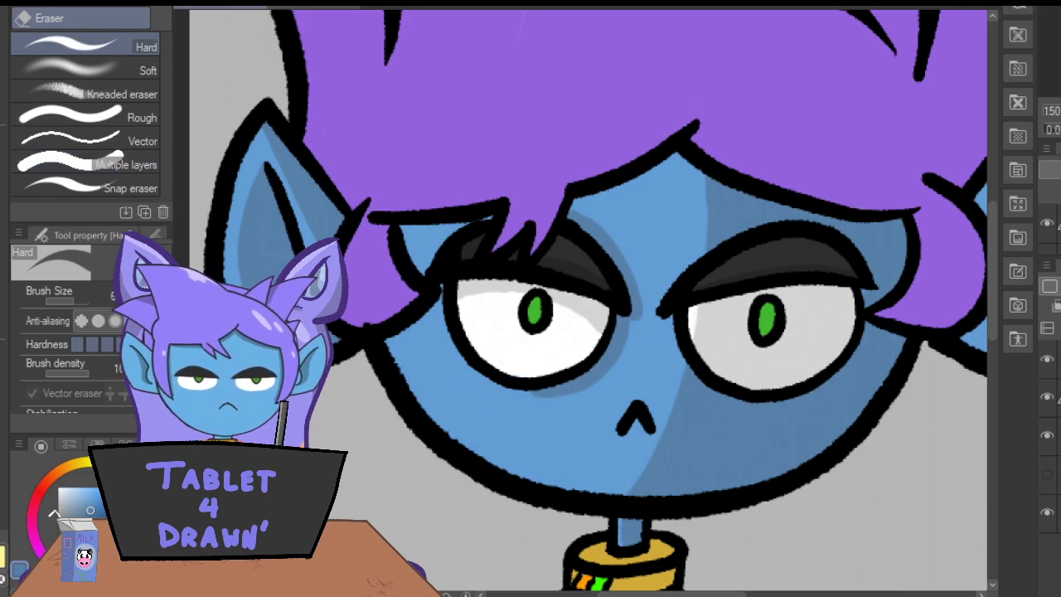
key("p")
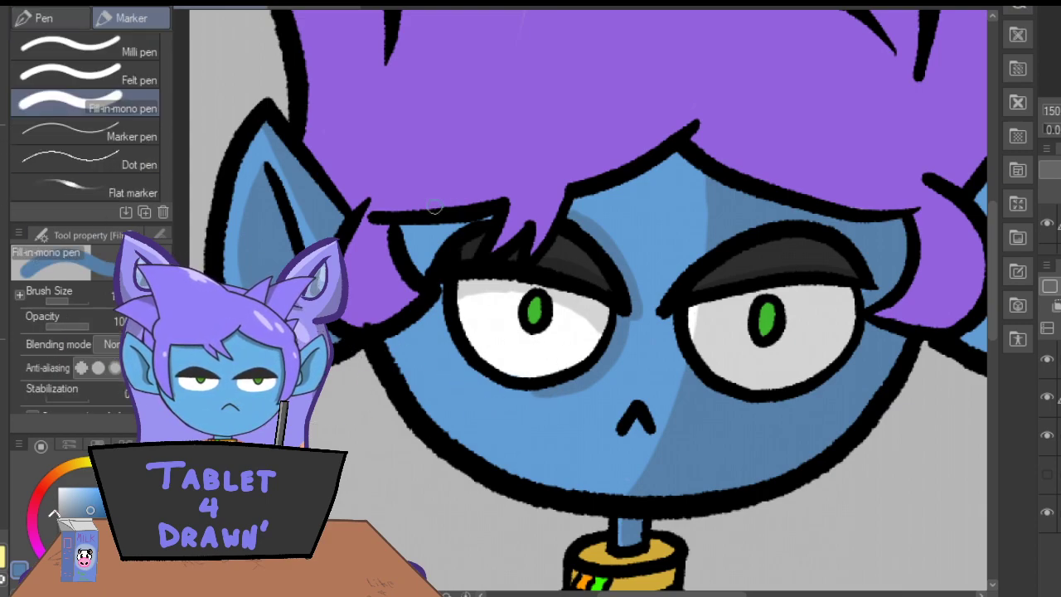
mouse_move(487, 217)
left_mouse_down()
mouse_move(427, 259)
mouse_move(408, 244)
left_mouse_up()
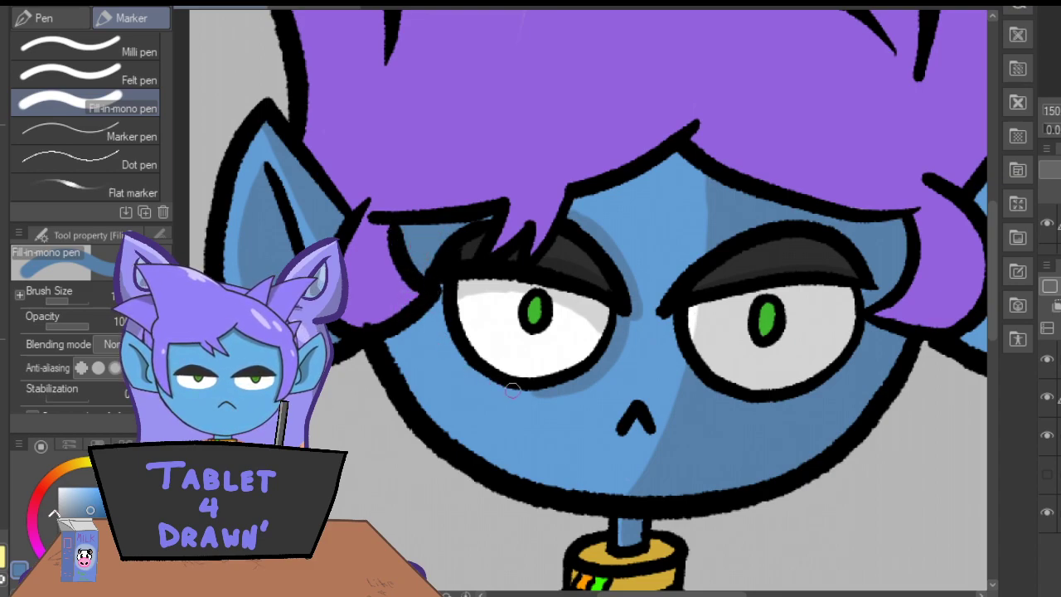
mouse_move(525, 394)
left_mouse_down()
mouse_move(461, 358)
mouse_move(436, 297)
mouse_move(440, 274)
left_mouse_up()
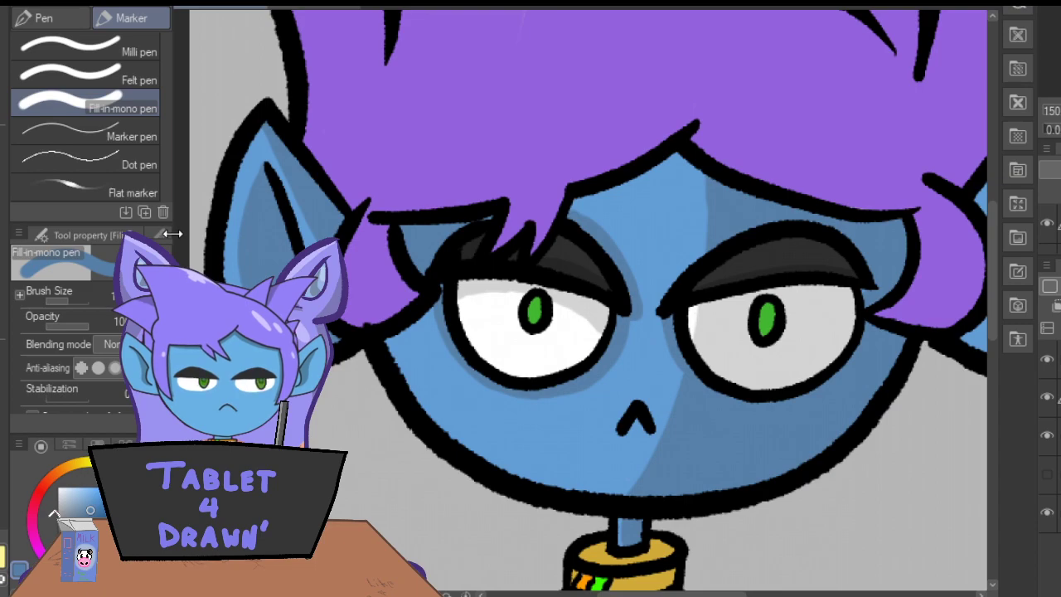
Sample the hair purple, darken it and shade the fringe's pointed strands and the edge leading to the parting, trimming the excess with the eraser.
key("i")
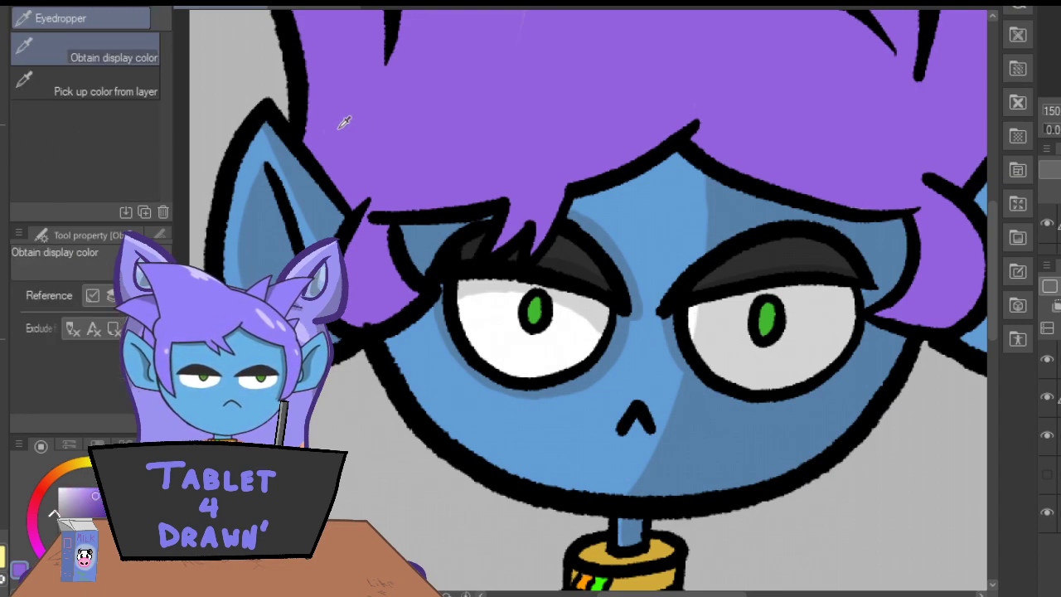
key("p")
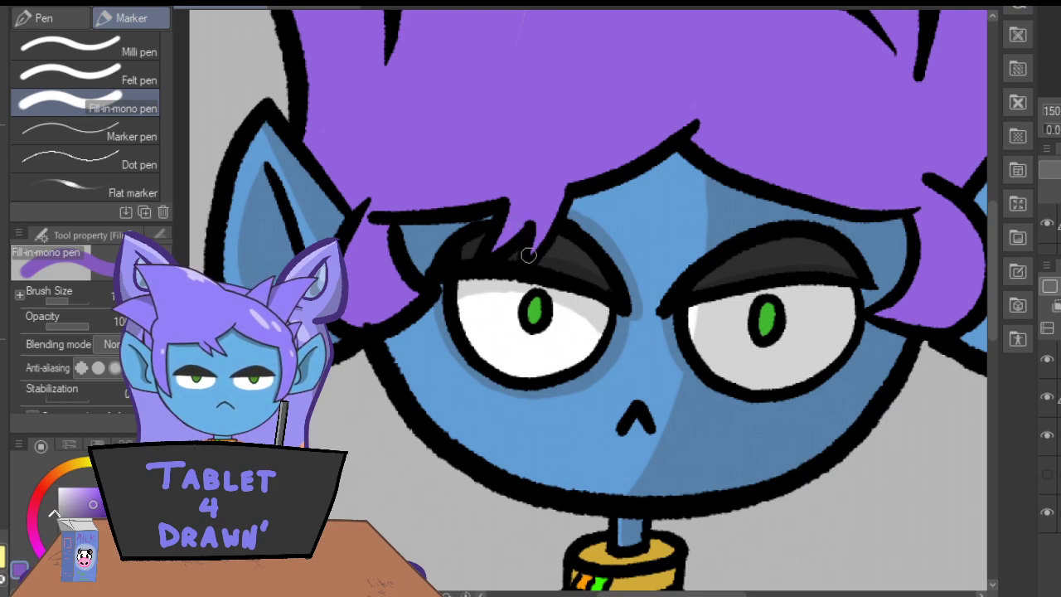
mouse_move(535, 251)
left_mouse_down()
mouse_move(562, 191)
mouse_move(536, 247)
mouse_move(536, 199)
mouse_move(495, 252)
left_mouse_up()
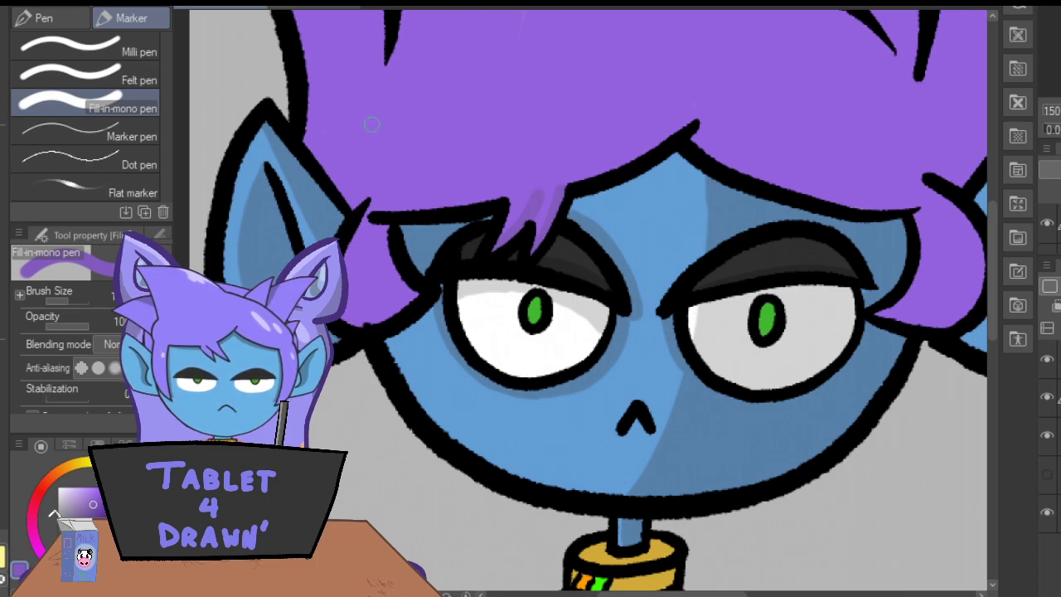
mouse_move(571, 187)
left_mouse_down()
mouse_move(615, 100)
mouse_move(694, 124)
mouse_move(620, 87)
mouse_move(591, 151)
mouse_move(618, 116)
mouse_move(609, 161)
mouse_move(663, 133)
mouse_move(655, 147)
left_mouse_up()
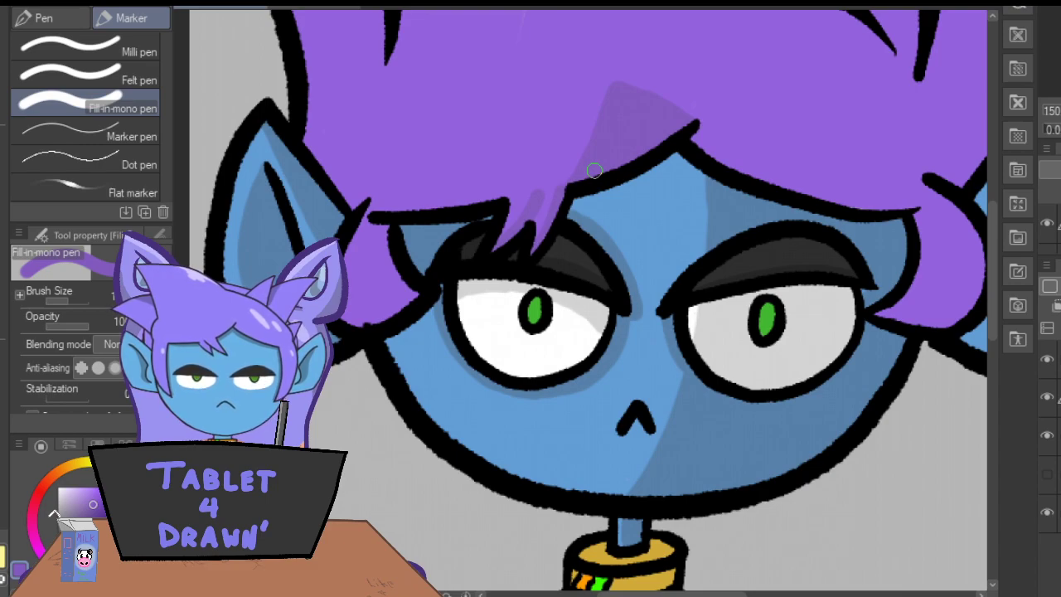
key("e")
mouse_move(617, 149)
left_mouse_down()
mouse_move(592, 123)
mouse_move(559, 142)
mouse_move(621, 119)
mouse_move(638, 94)
mouse_move(621, 78)
mouse_move(606, 107)
mouse_move(535, 159)
mouse_move(611, 107)
mouse_move(655, 112)
left_mouse_up()
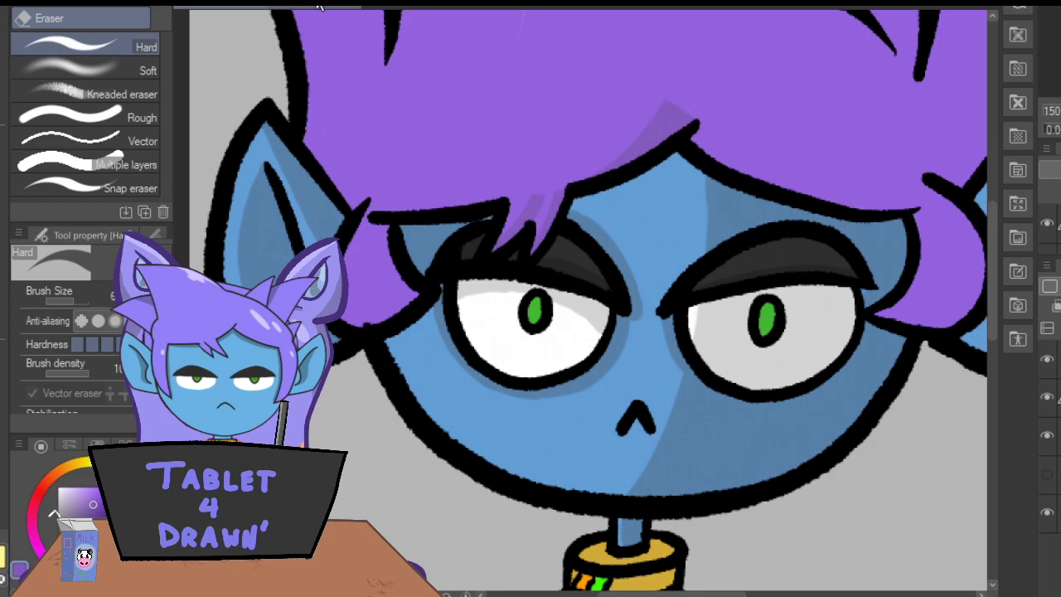
Shade the left-hand side lock of hair in darker purple and erase the excess along the neighbouring ear.
key("p")
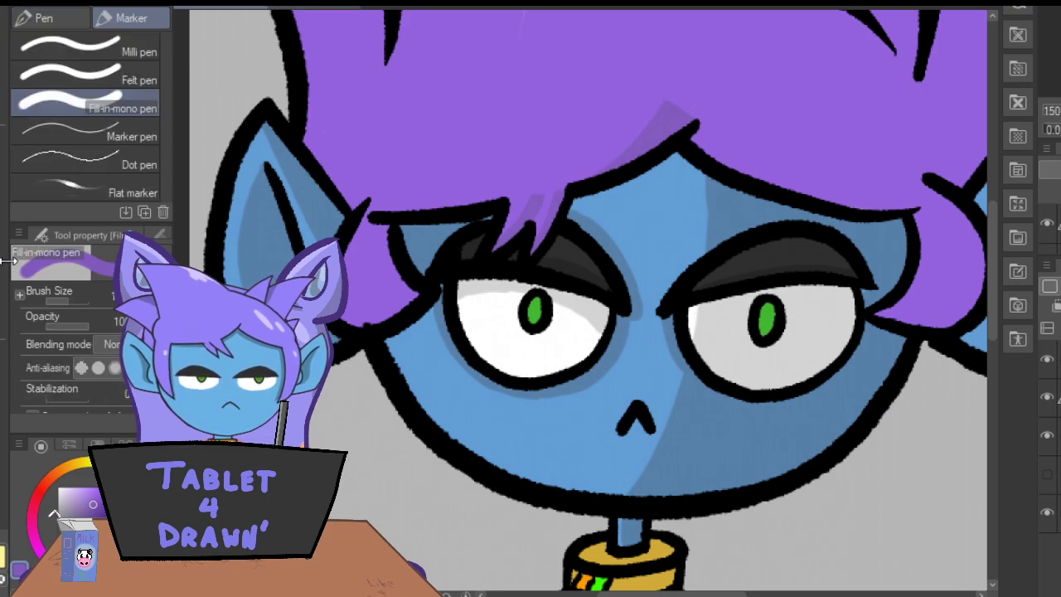
mouse_move(412, 301)
left_mouse_down()
mouse_move(373, 280)
mouse_move(375, 226)
mouse_move(402, 289)
left_mouse_up()
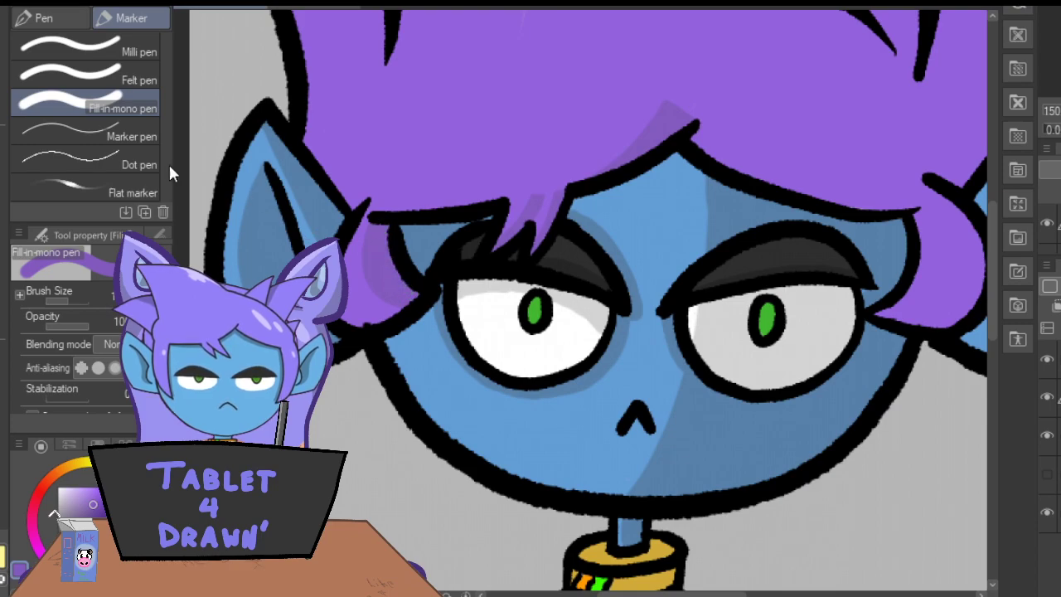
key("e")
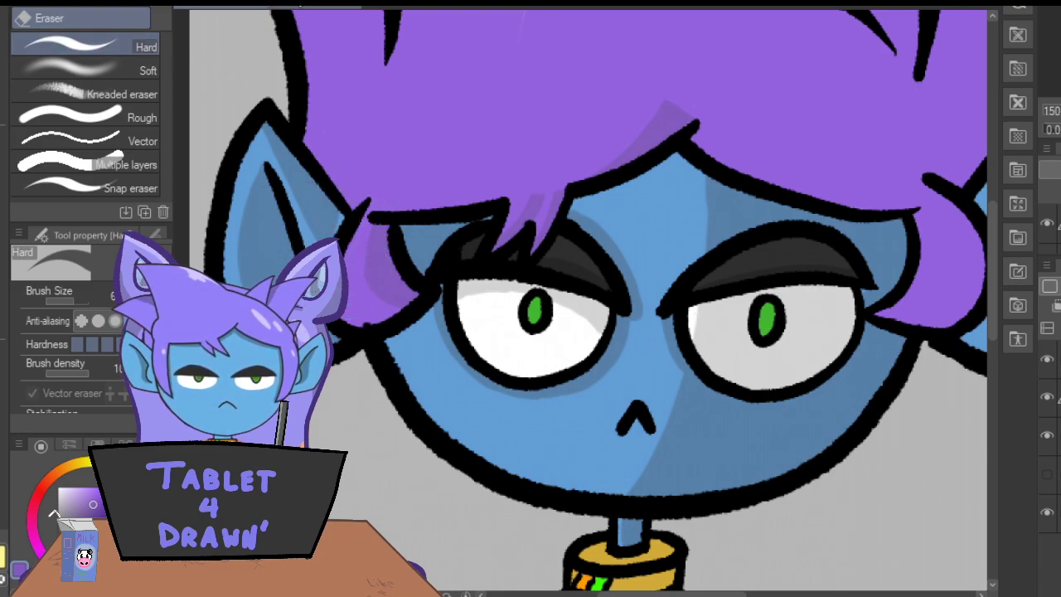
left_click_drag(324, 257, 342, 326)
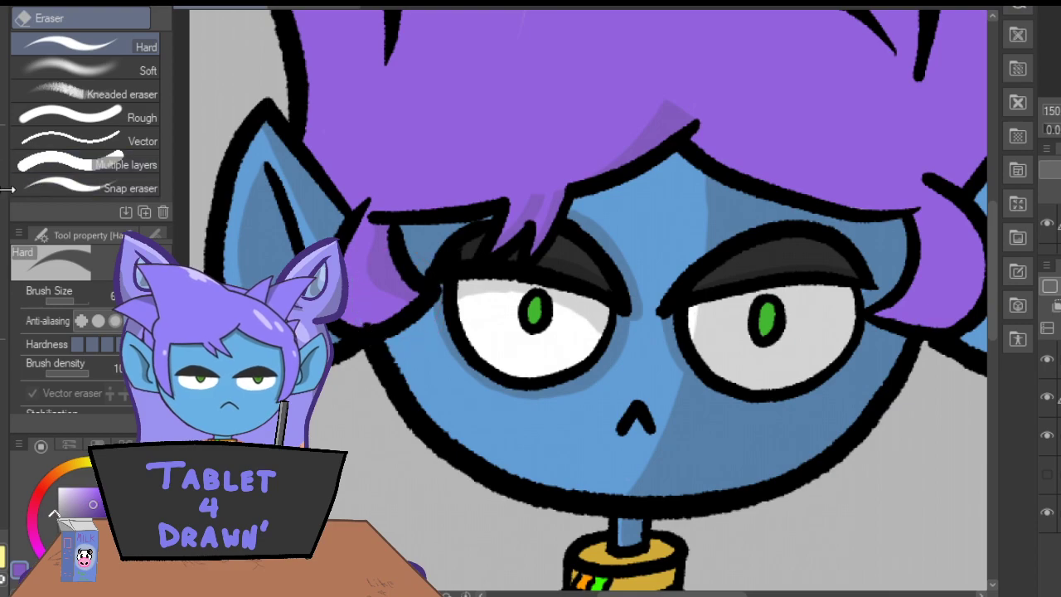
left_click(3, 125)
left_click_drag(647, 593, 685, 592)
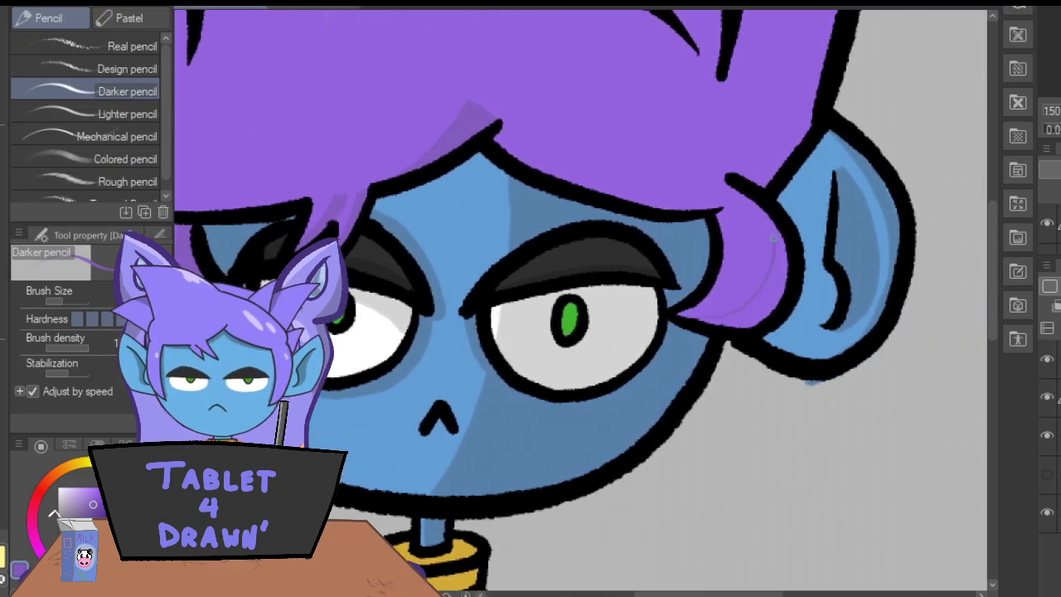
key("ctrl+z")
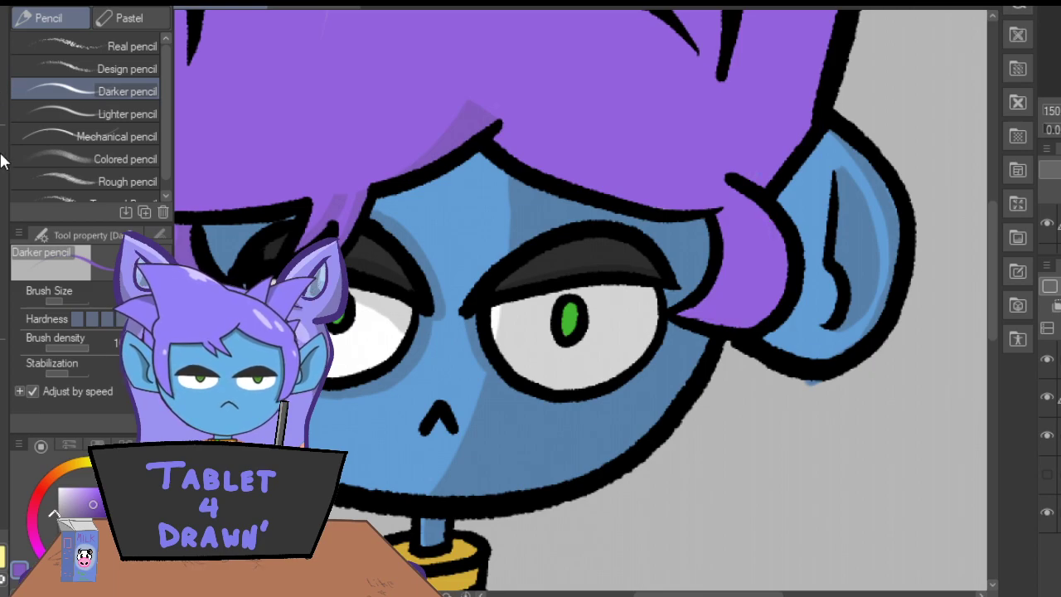
left_click(2, 152)
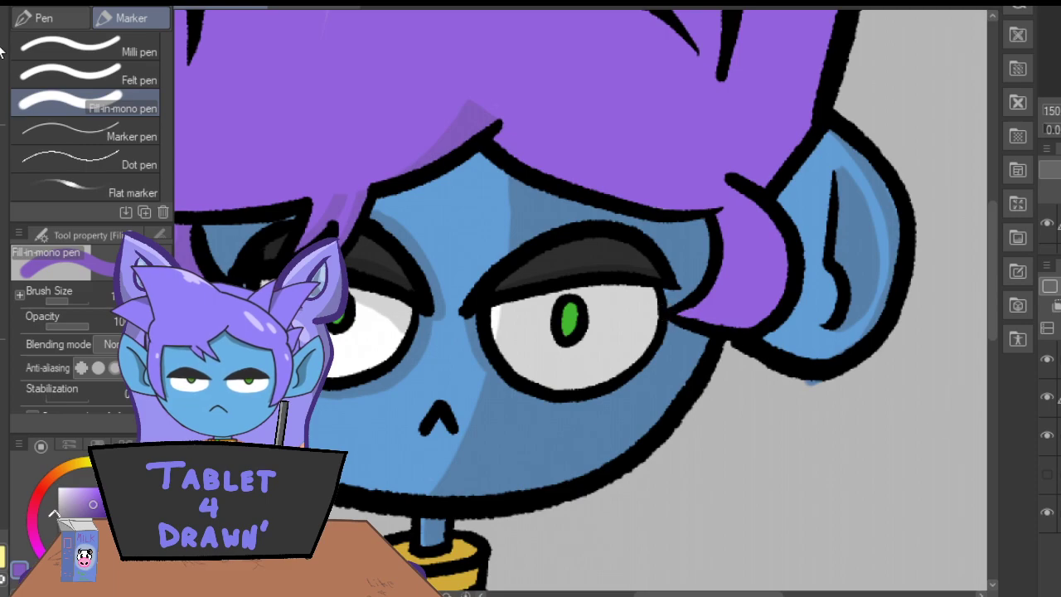
Erase the blue spill below the right-hand ear and shade the outer curve of the right-hand side lock in darker purple.
key("e")
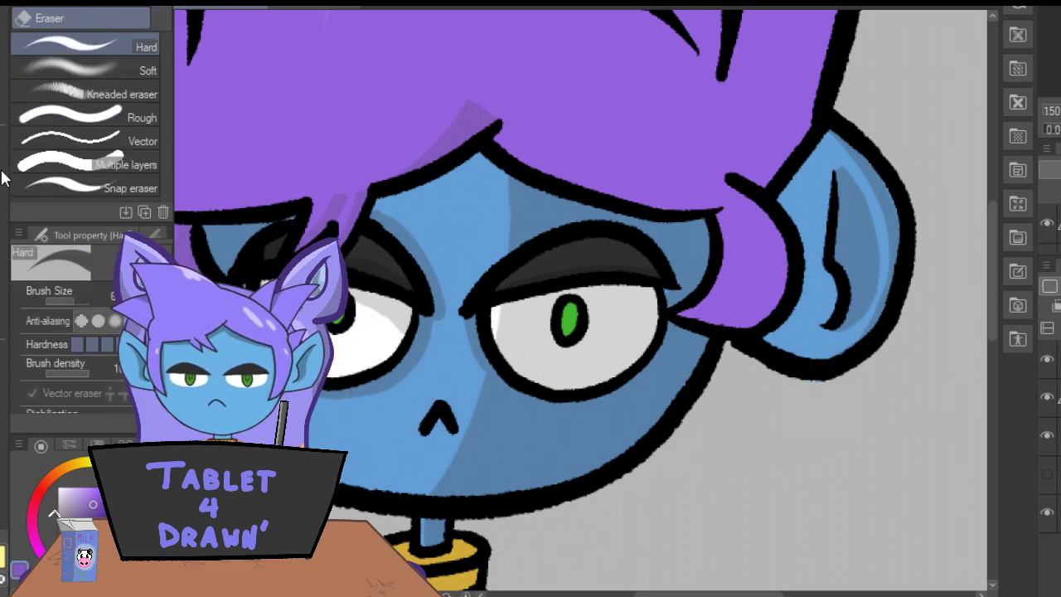
key("p")
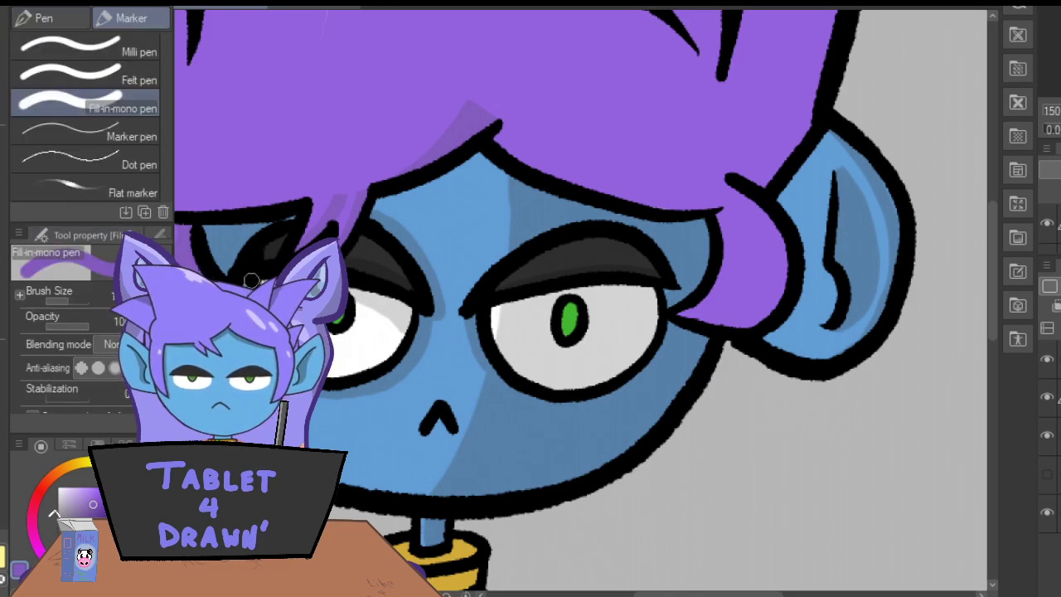
mouse_move(680, 320)
left_mouse_down()
mouse_move(745, 291)
mouse_move(766, 243)
mouse_move(753, 199)
mouse_move(783, 251)
mouse_move(778, 236)
mouse_move(776, 293)
mouse_move(752, 318)
mouse_move(710, 319)
mouse_move(753, 303)
mouse_move(717, 321)
mouse_move(775, 238)
mouse_move(688, 319)
mouse_move(733, 299)
mouse_move(756, 259)
mouse_move(762, 216)
left_mouse_up()
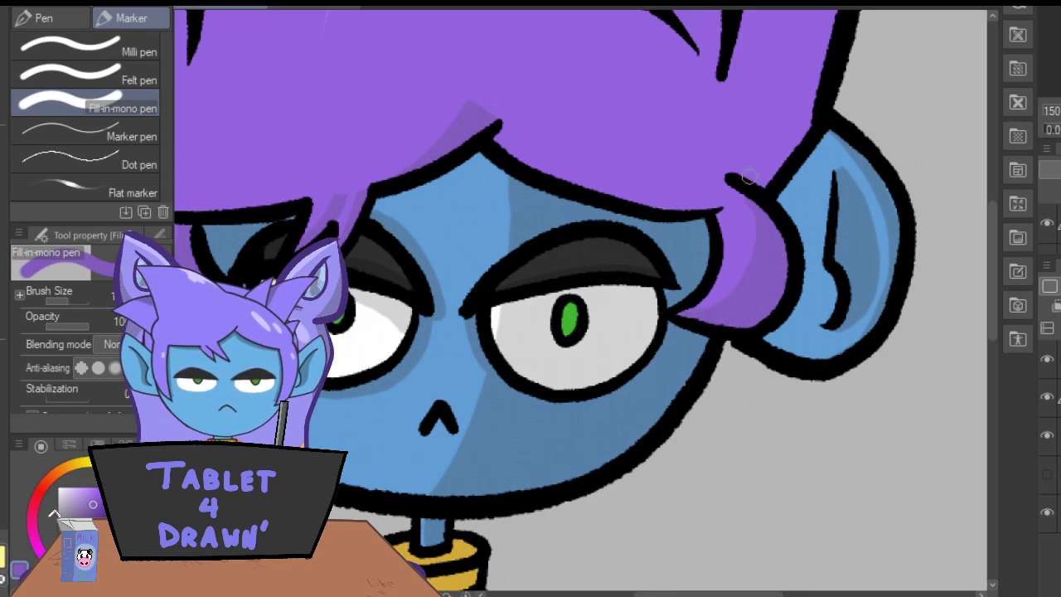
Shade the outer sides of the two right-hand hair spikes in darker purple, widening the shadow on the lower spike.
left_click_drag(991, 311, 993, 274)
left_click_drag(832, 131, 728, 260)
mouse_move(821, 136)
left_mouse_down()
mouse_move(718, 277)
mouse_move(720, 296)
mouse_move(726, 306)
mouse_move(754, 259)
mouse_move(762, 318)
mouse_move(809, 254)
mouse_move(805, 268)
mouse_move(836, 144)
mouse_move(756, 249)
mouse_move(765, 258)
mouse_move(764, 306)
left_mouse_up()
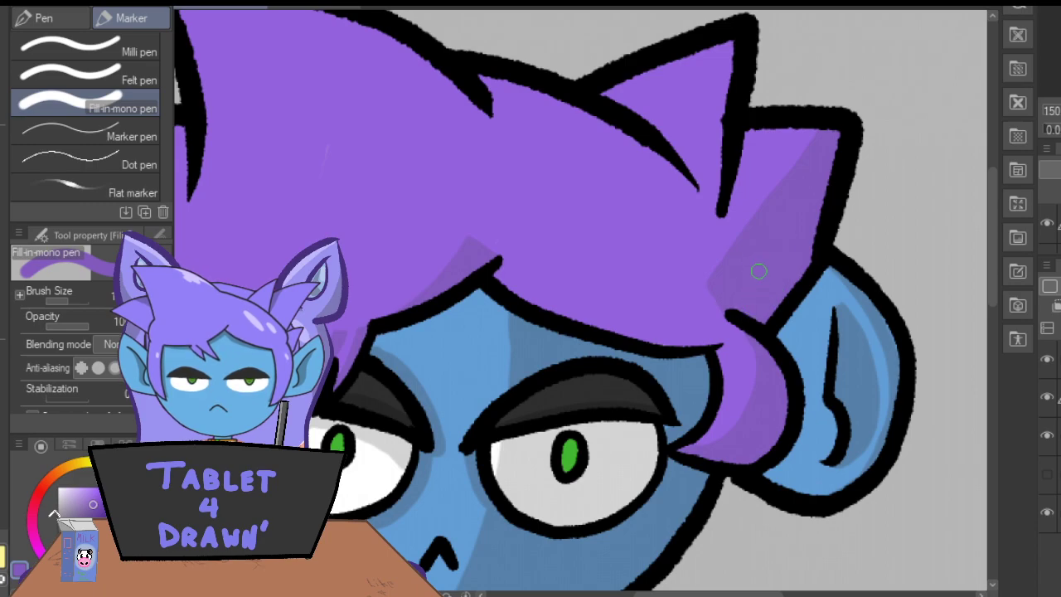
mouse_move(736, 37)
left_mouse_down()
mouse_move(667, 157)
mouse_move(669, 146)
mouse_move(711, 199)
mouse_move(723, 117)
mouse_move(699, 169)
mouse_move(699, 110)
mouse_move(678, 141)
left_mouse_up()
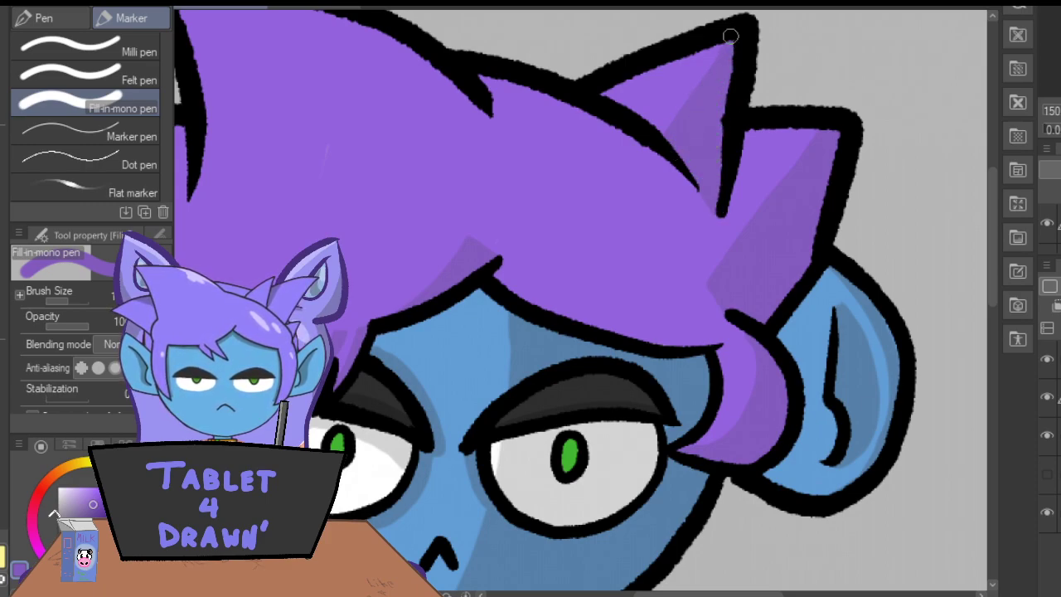
left_click_drag(650, 594, 647, 592)
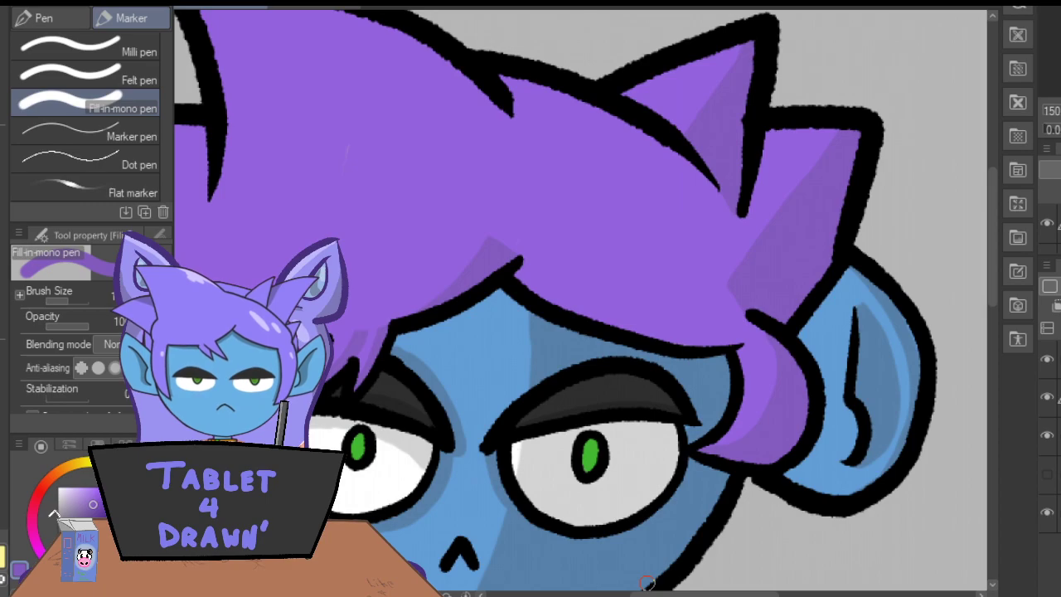
left_click_drag(845, 136, 734, 259)
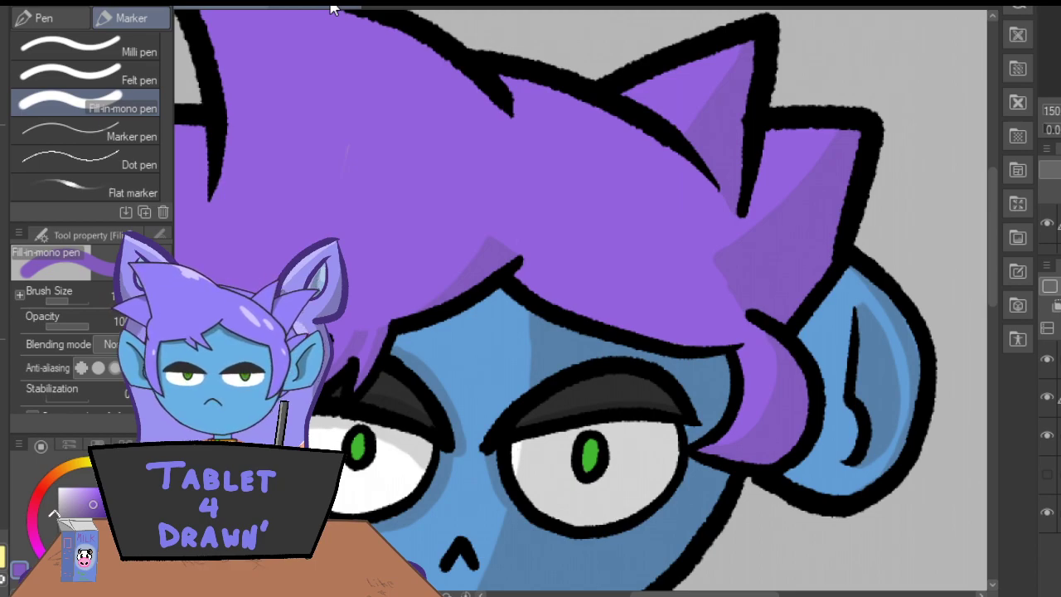
Outline a curved shadow from the tip of the large upper-left hair tuft to the notch in the crown and fill it with darker purple.
left_click_drag(992, 274, 989, 234)
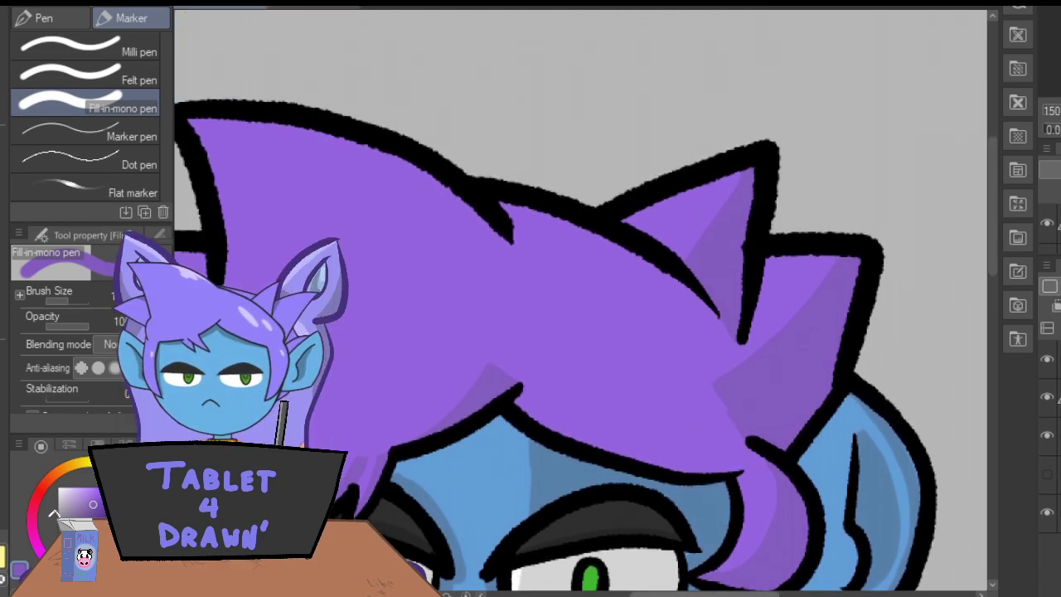
left_click_drag(653, 593, 639, 593)
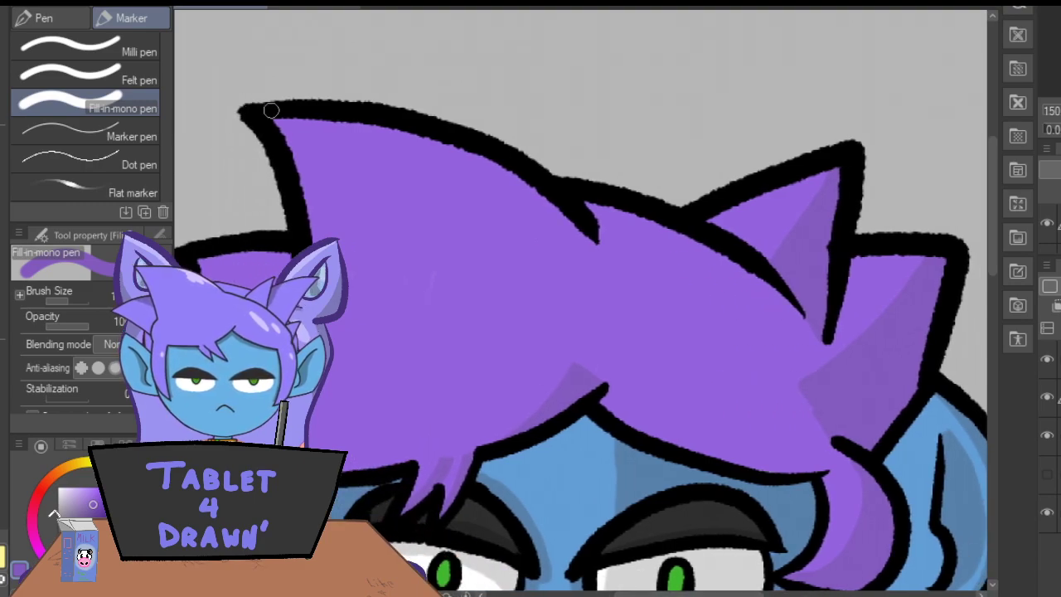
mouse_move(274, 117)
left_mouse_down()
mouse_move(356, 172)
mouse_move(440, 286)
left_mouse_up()
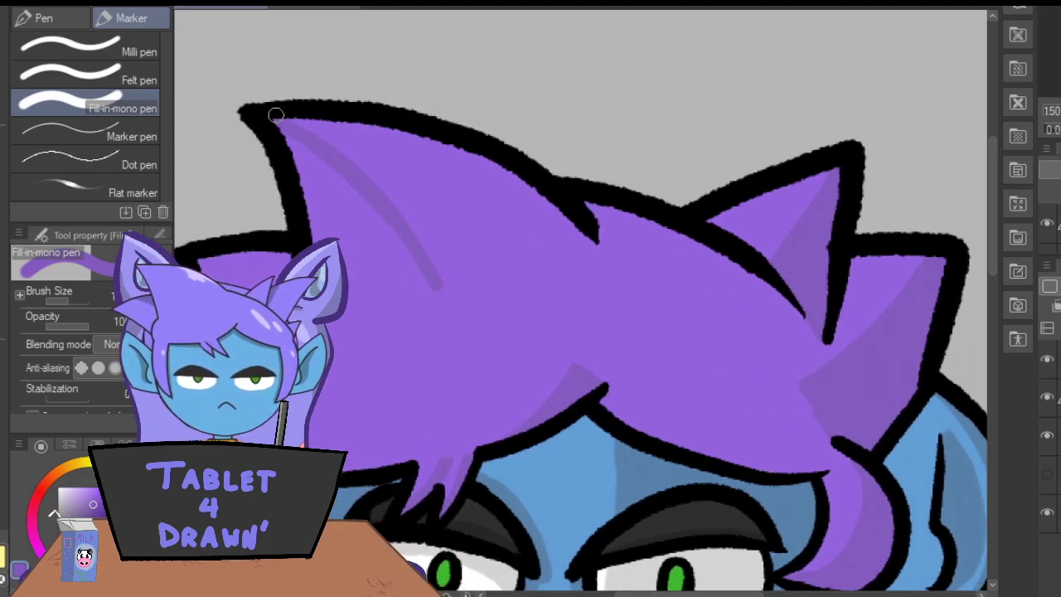
mouse_move(593, 241)
left_mouse_down()
mouse_move(534, 274)
mouse_move(437, 288)
left_mouse_up()
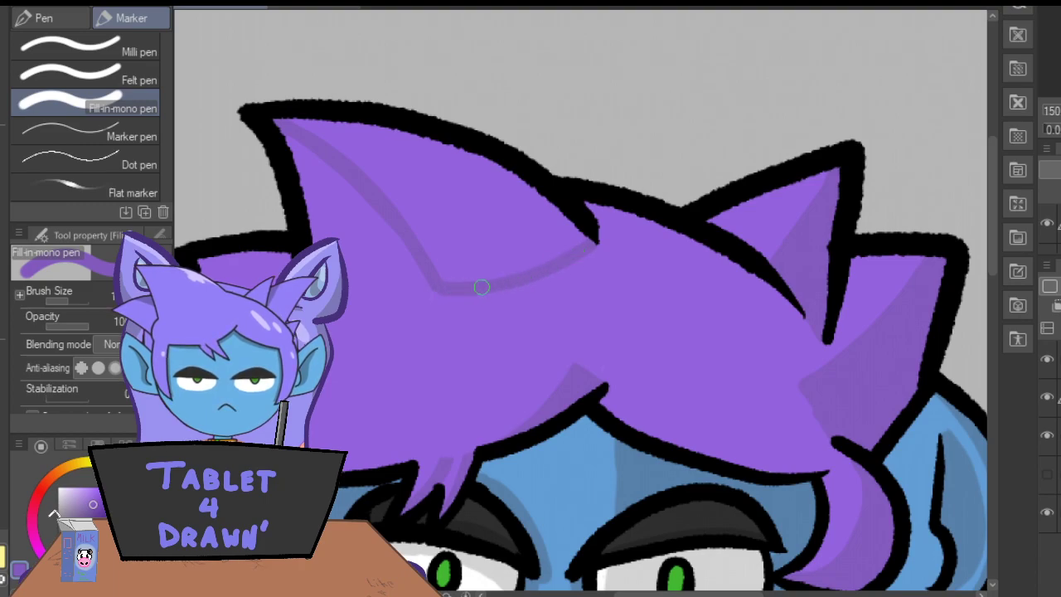
mouse_move(290, 120)
left_mouse_down()
mouse_move(482, 163)
mouse_move(517, 188)
mouse_move(525, 181)
mouse_move(580, 237)
mouse_move(536, 207)
mouse_move(553, 249)
mouse_move(507, 224)
left_mouse_up()
mouse_move(360, 164)
left_mouse_down()
mouse_move(387, 192)
mouse_move(367, 164)
mouse_move(449, 275)
mouse_move(431, 223)
mouse_move(443, 228)
mouse_move(406, 193)
left_mouse_up()
key("e")
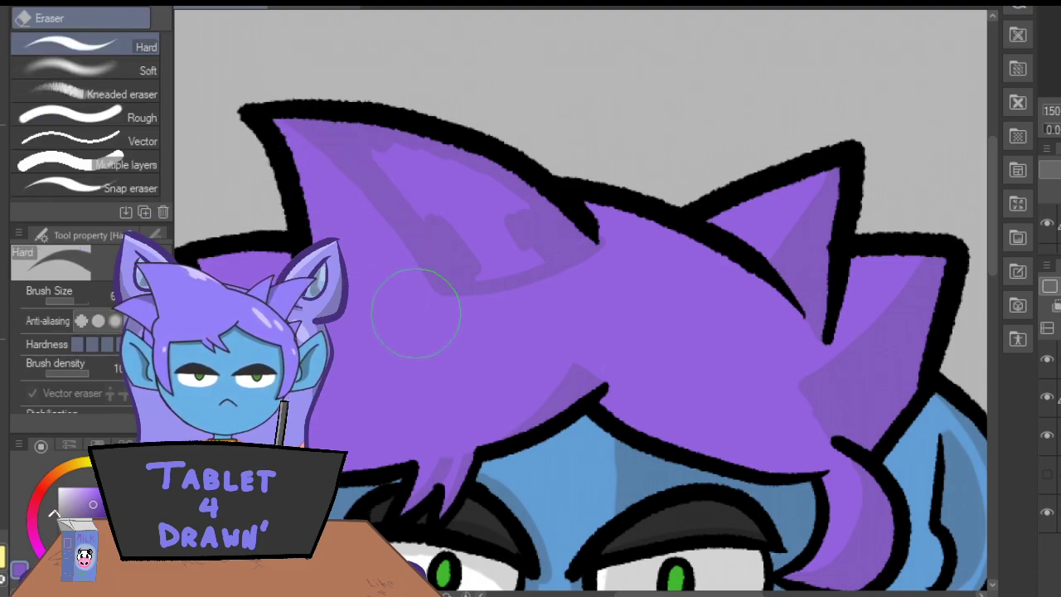
key("p")
mouse_move(413, 216)
left_mouse_down()
mouse_move(409, 179)
mouse_move(376, 137)
mouse_move(477, 214)
mouse_move(502, 220)
mouse_move(461, 170)
mouse_move(489, 175)
mouse_move(536, 217)
mouse_move(524, 225)
mouse_move(533, 261)
mouse_move(494, 222)
mouse_move(506, 261)
mouse_move(469, 235)
mouse_move(472, 273)
left_mouse_up()
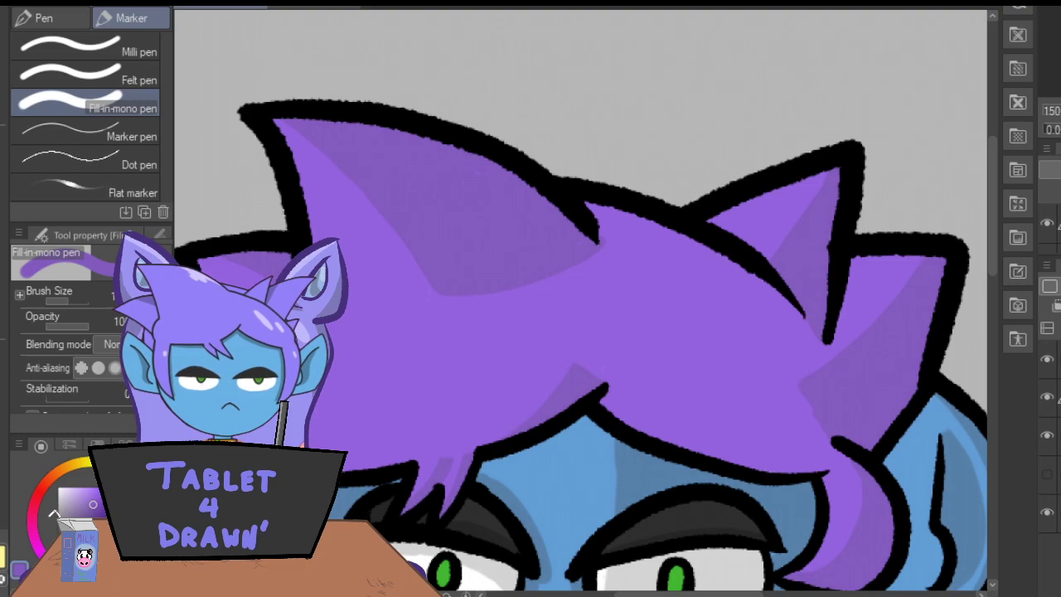
Sample the collar's gold, darken it and shade the collar's inner surface and the right-hand part of its front band.
key("ctrl+minus")
key("ctrl+minus")
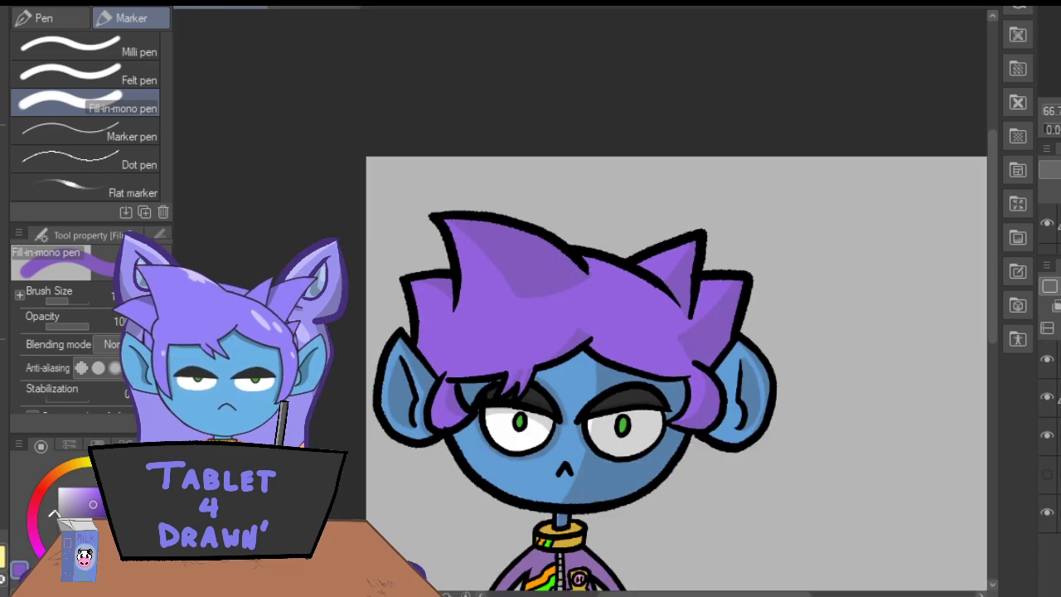
scroll(976, 288, "down", 2)
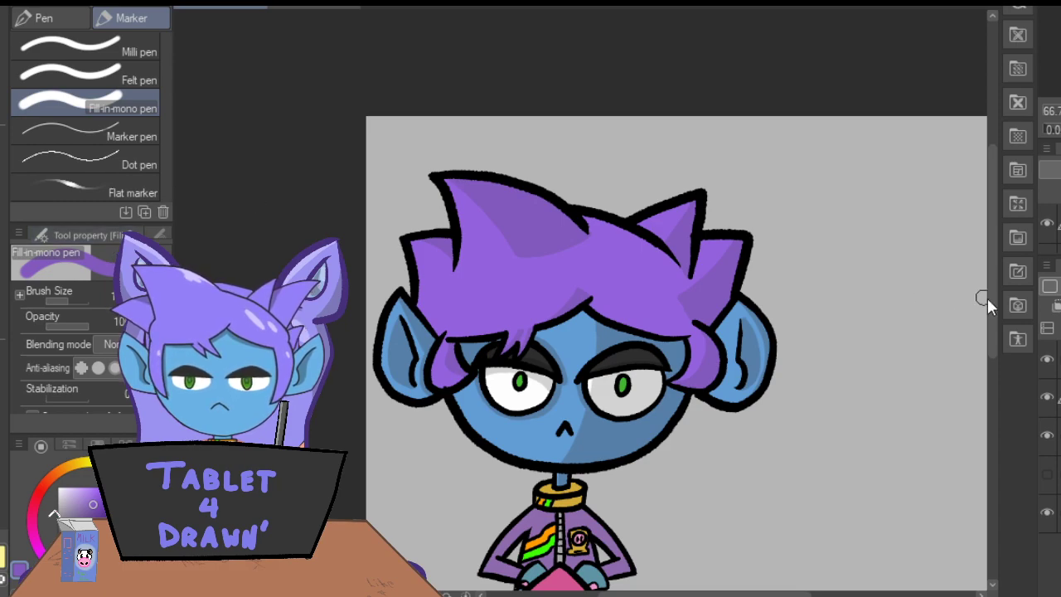
scroll(984, 332, "down", 3)
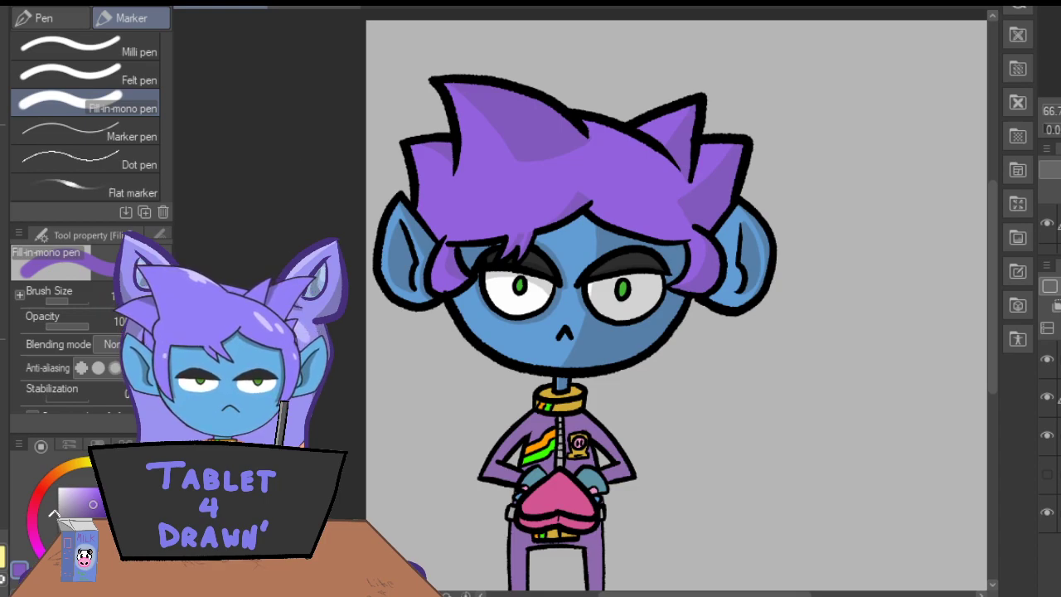
key("ctrl+plus")
key("ctrl+plus")
key("i")
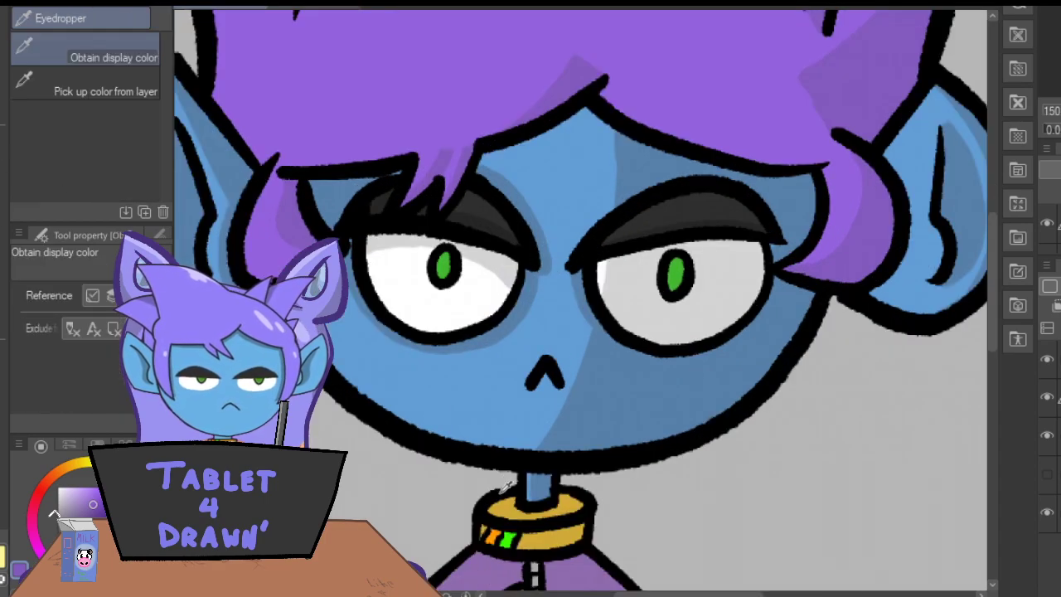
left_click(499, 506)
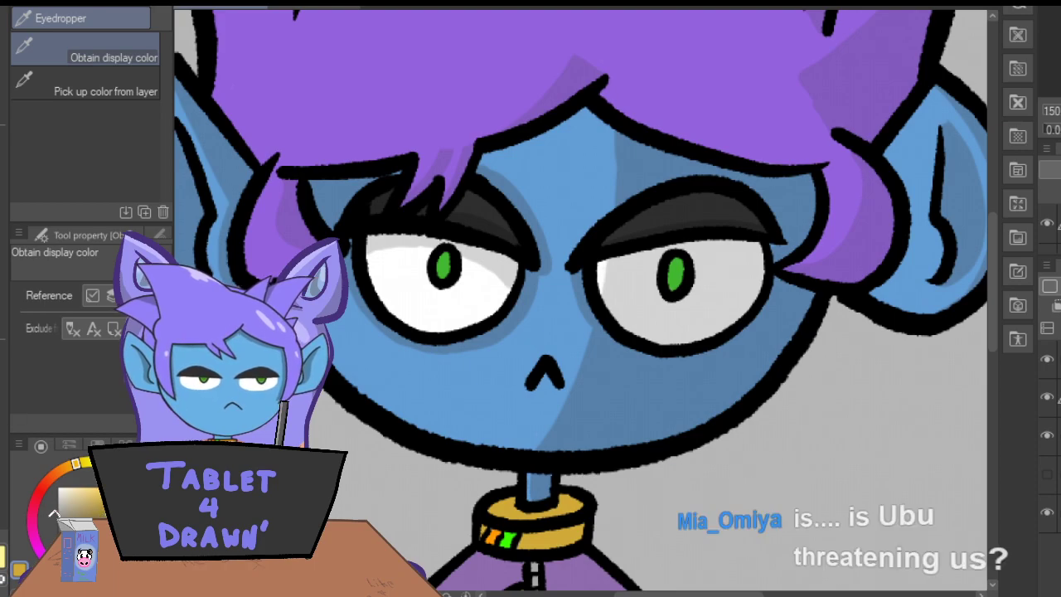
key("p")
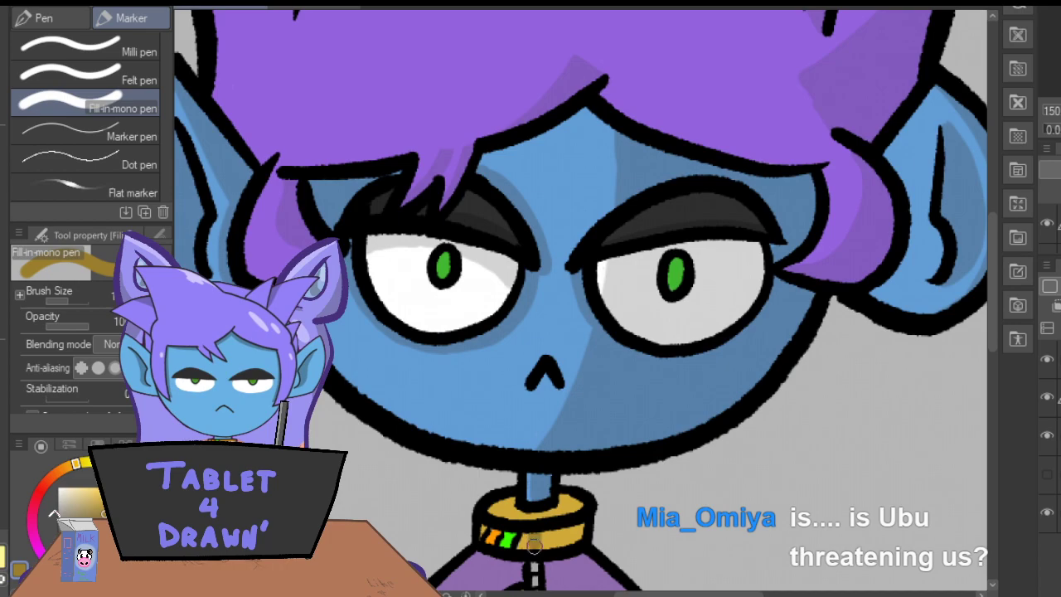
mouse_move(568, 508)
left_mouse_down()
mouse_move(576, 539)
mouse_move(537, 544)
left_mouse_up()
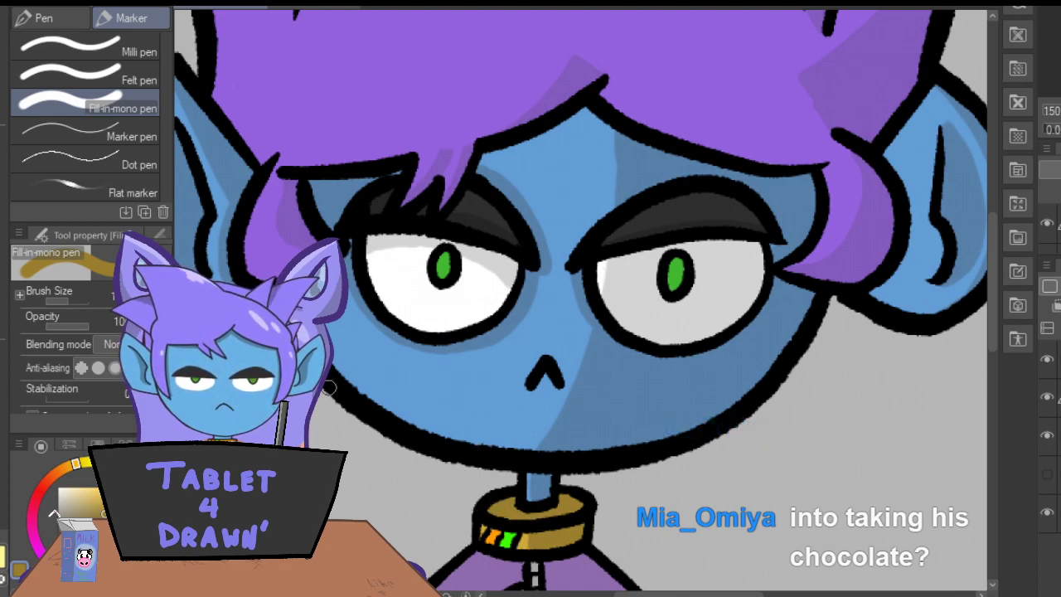
Shade the lower and right-hand parts of the gold badge on the jacket in darker gold.
left_click_drag(992, 327, 991, 374)
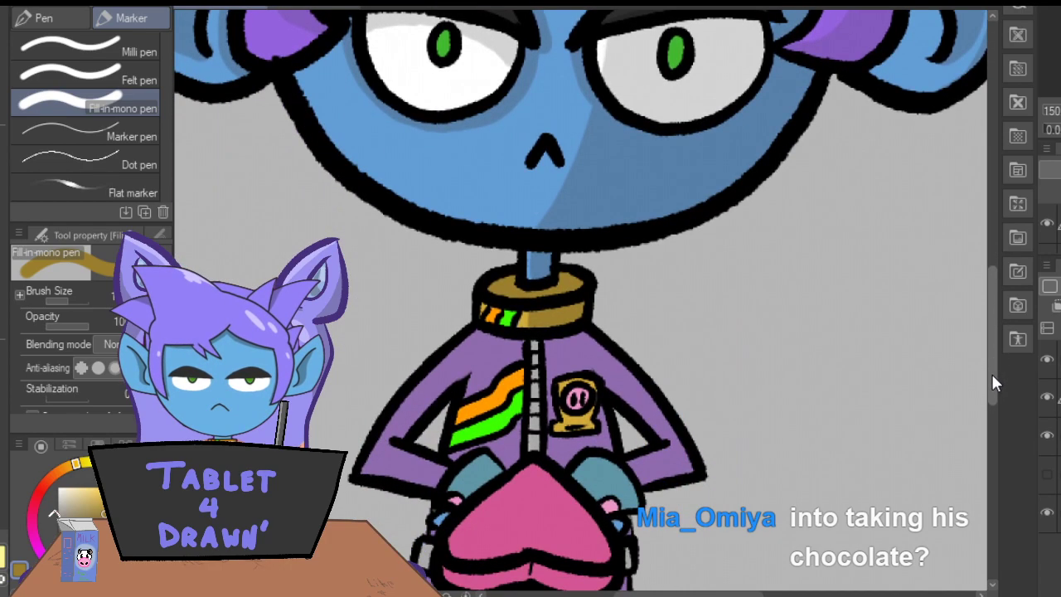
key("ctrl+plus")
key("ctrl+plus")
key("ctrl+plus")
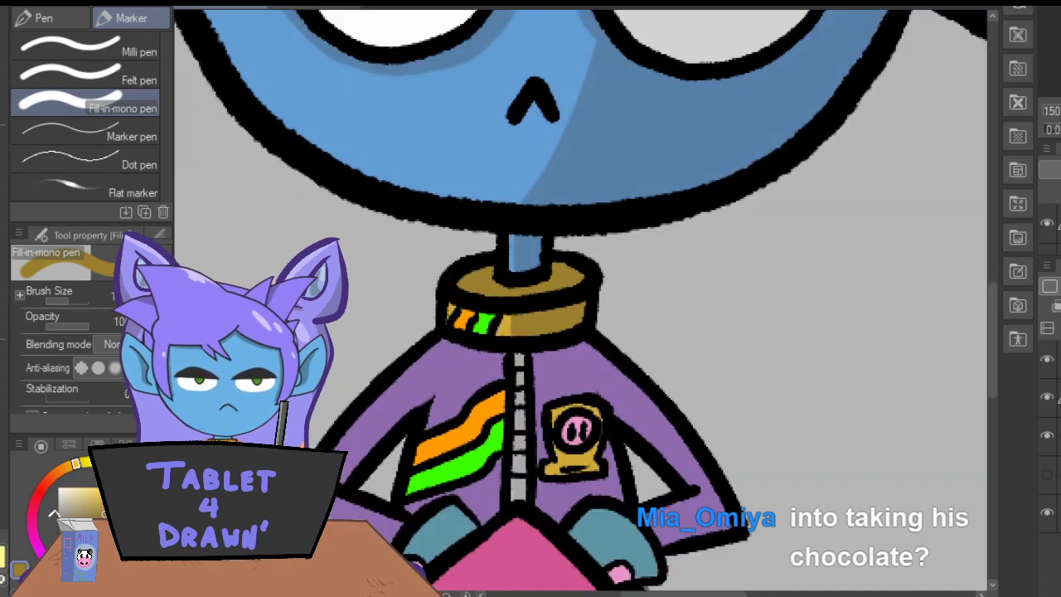
scroll(963, 246, "down", 5)
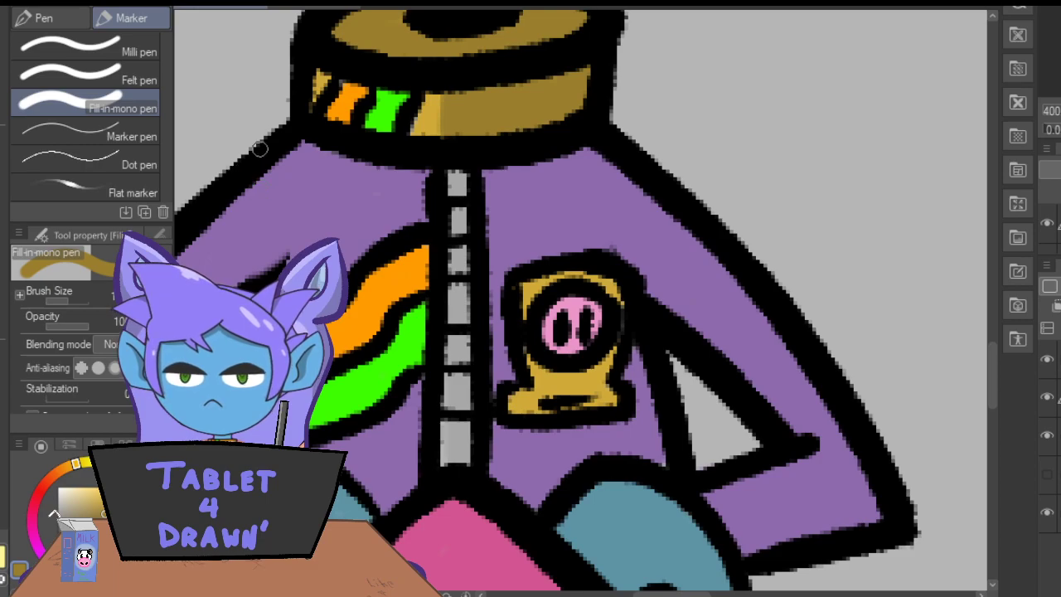
mouse_move(607, 399)
left_mouse_down()
mouse_move(604, 361)
mouse_move(550, 415)
mouse_move(564, 393)
left_mouse_up()
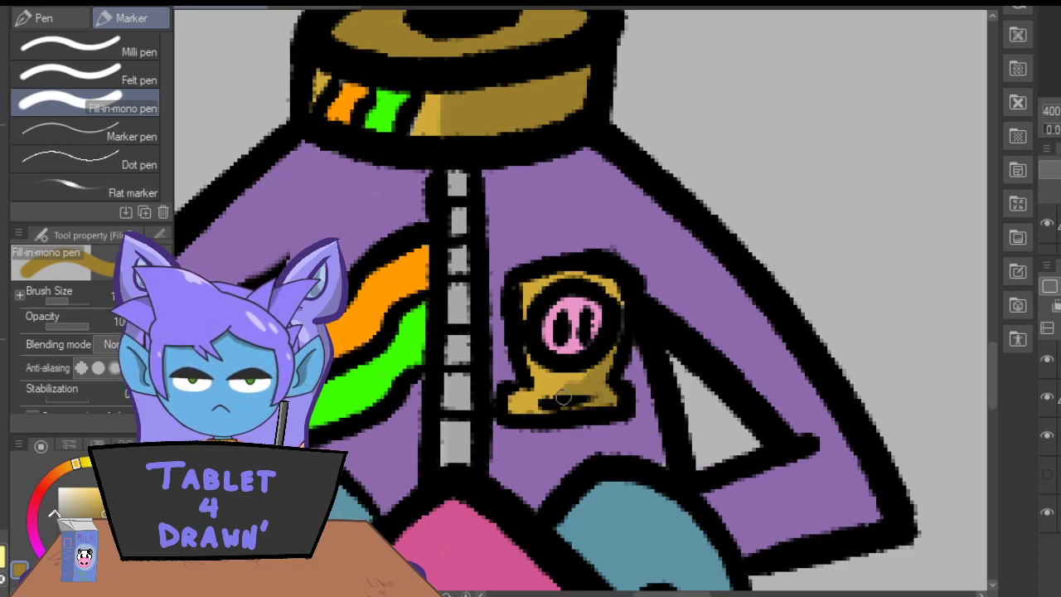
left_click_drag(582, 276, 616, 297)
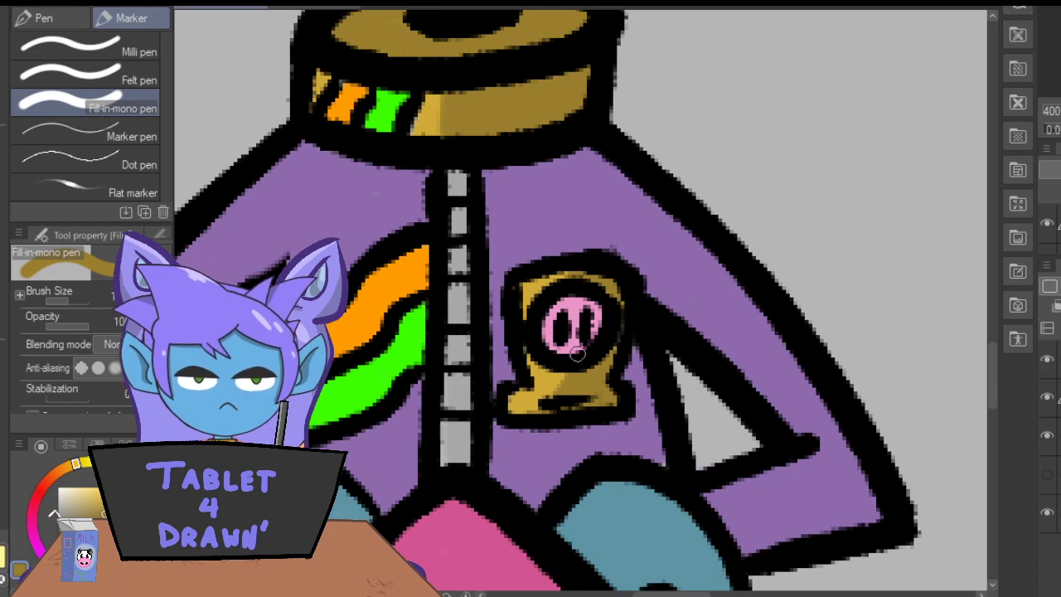
Shade the gold belt sections beneath the pink heart in darker gold, filling the middle section with an even darker tone.
left_click_drag(991, 355, 990, 399)
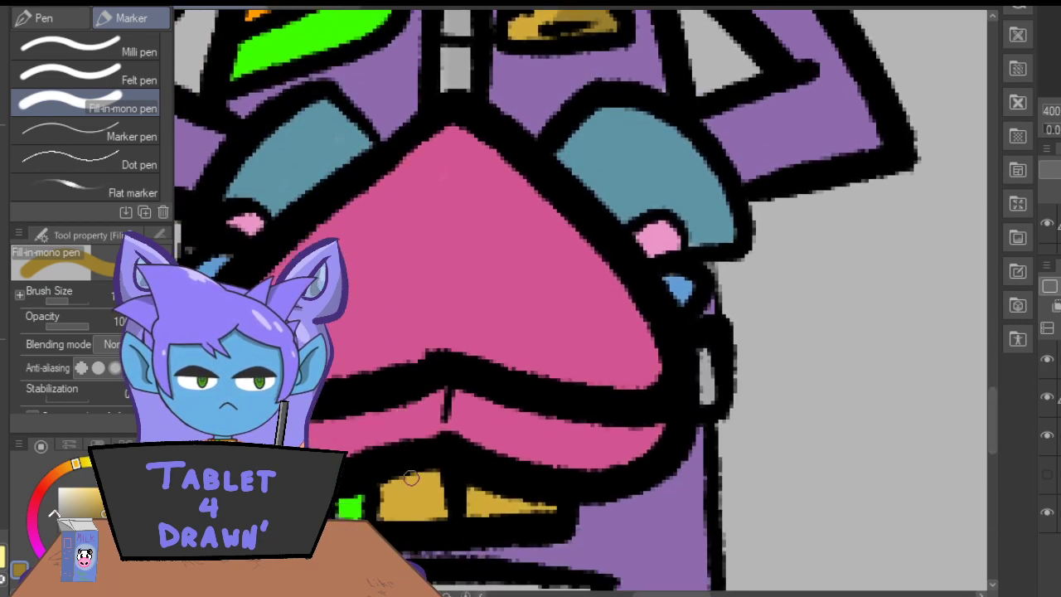
left_click_drag(386, 483, 384, 522)
mouse_move(471, 493)
left_mouse_down()
mouse_move(472, 510)
mouse_move(554, 508)
left_mouse_up()
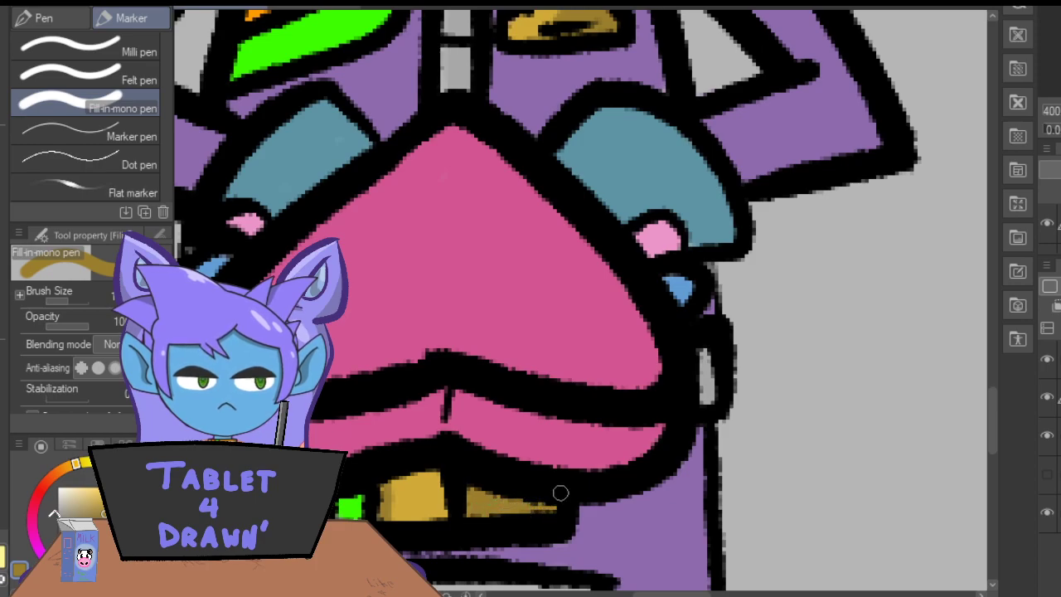
mouse_move(393, 499)
left_mouse_down()
mouse_move(423, 468)
mouse_move(440, 514)
left_mouse_up()
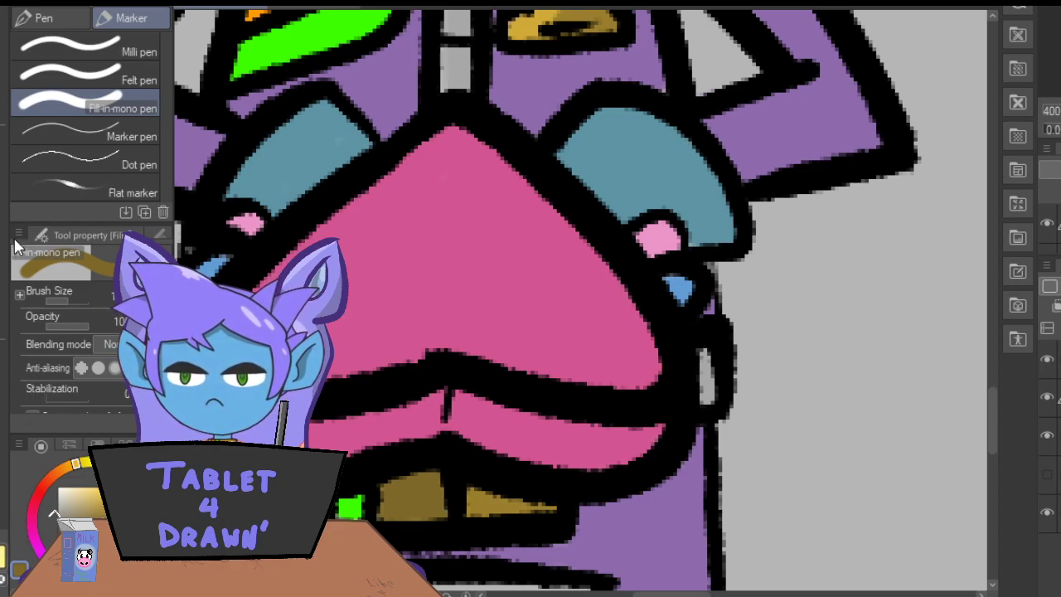
Sample the zip's light grey, darken it and shade the right-hand side of the zip along its full length.
key("ctrl+minus")
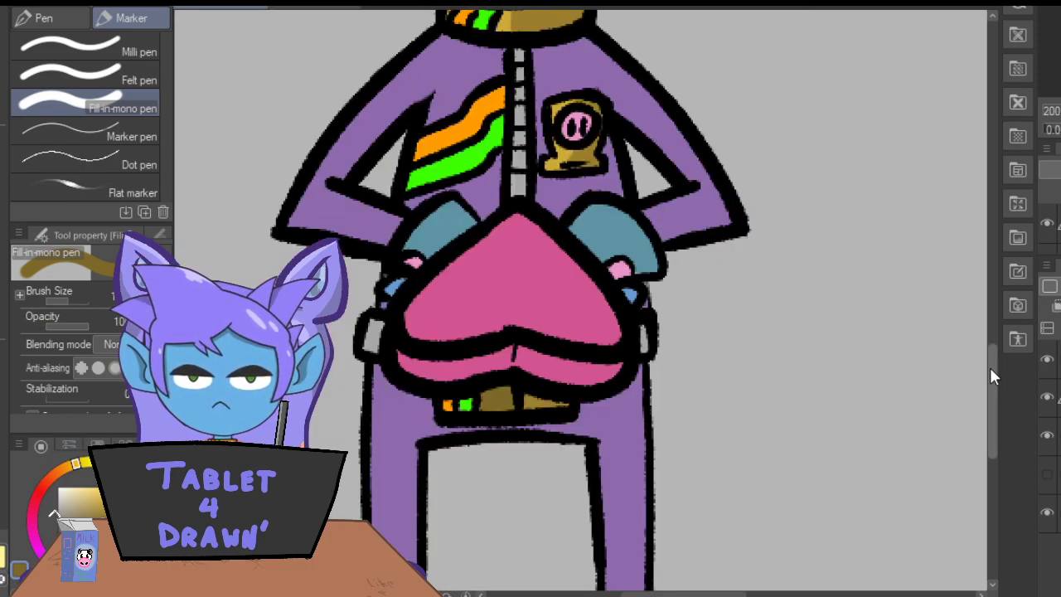
left_click_drag(992, 369, 991, 341)
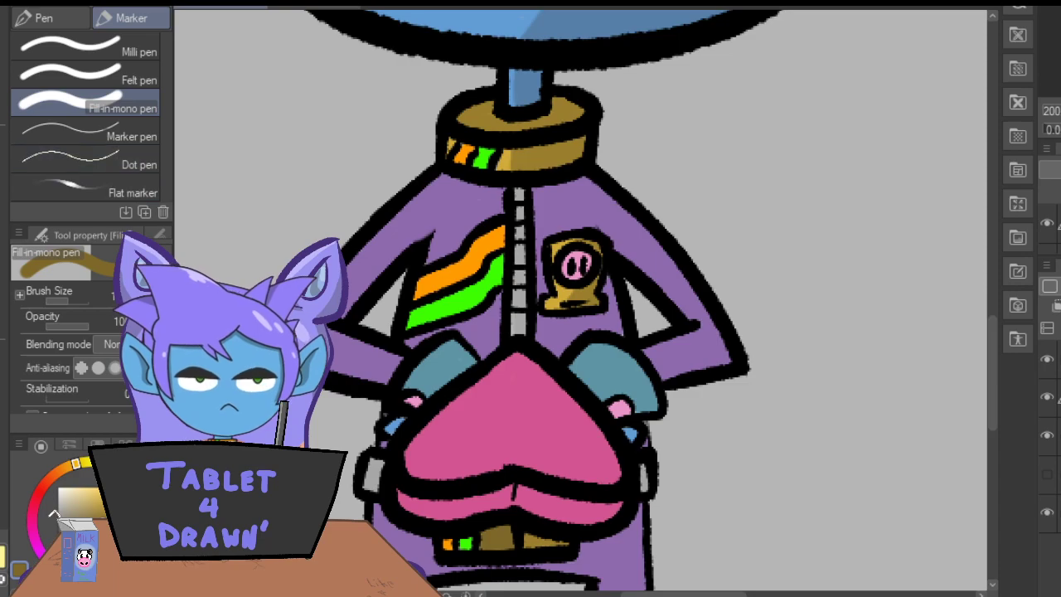
key("i")
left_click(52, 519)
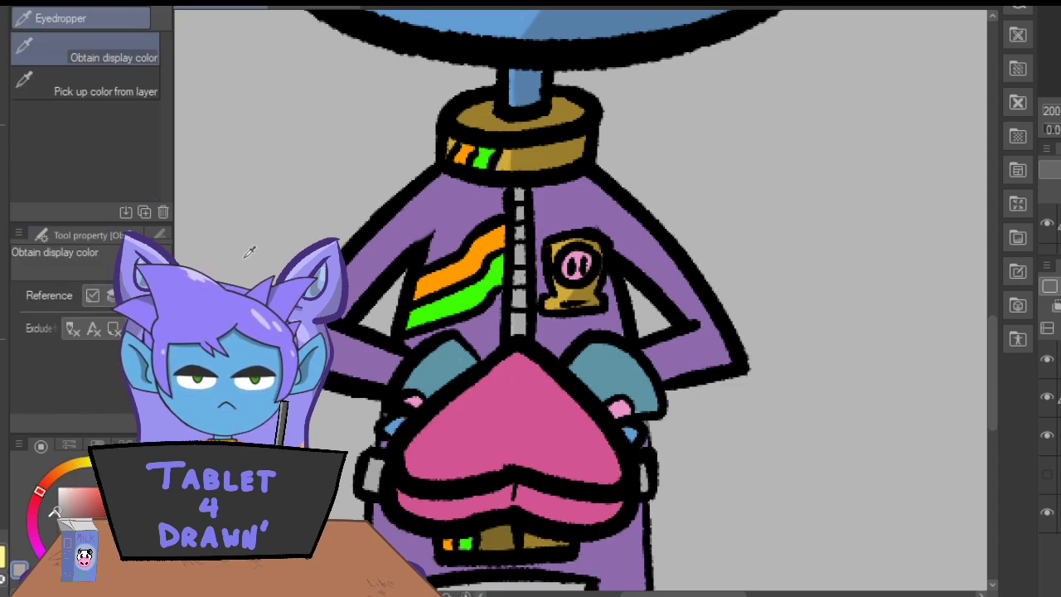
key("p")
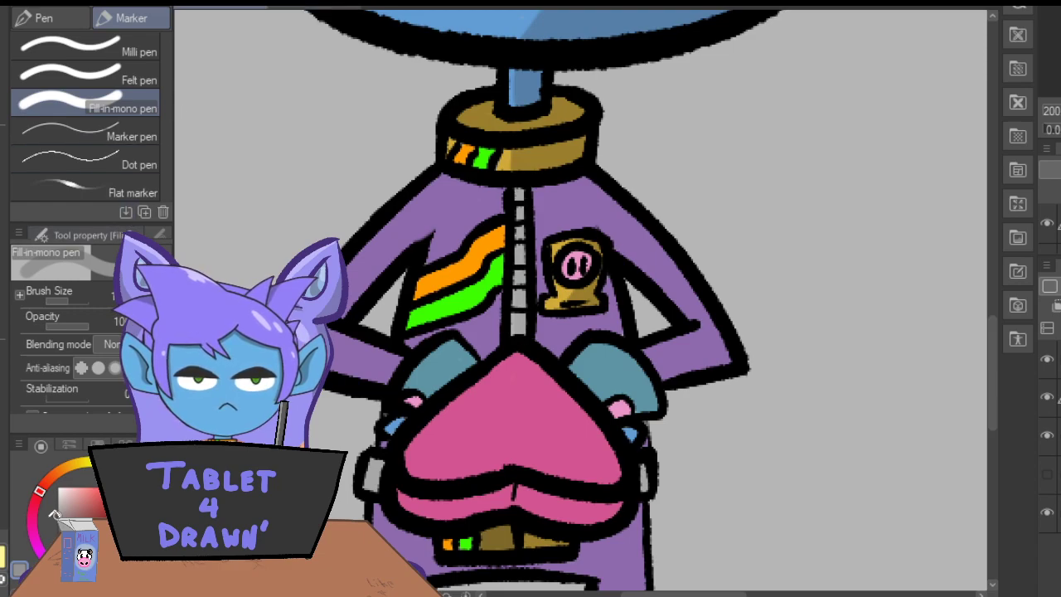
key("ctrl+plus")
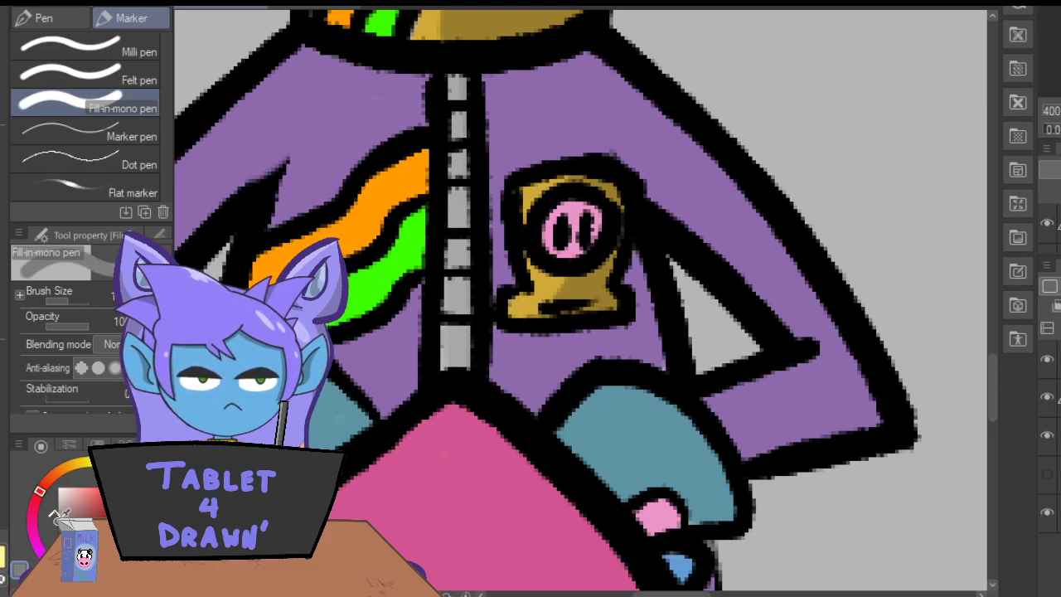
left_click_drag(466, 75, 471, 373)
Shade the small grey pieces at both hips beside the pink heart in darker grey.
left_click_drag(989, 375, 981, 427)
mouse_move(707, 186)
left_mouse_down()
mouse_move(709, 241)
mouse_move(714, 232)
left_mouse_up()
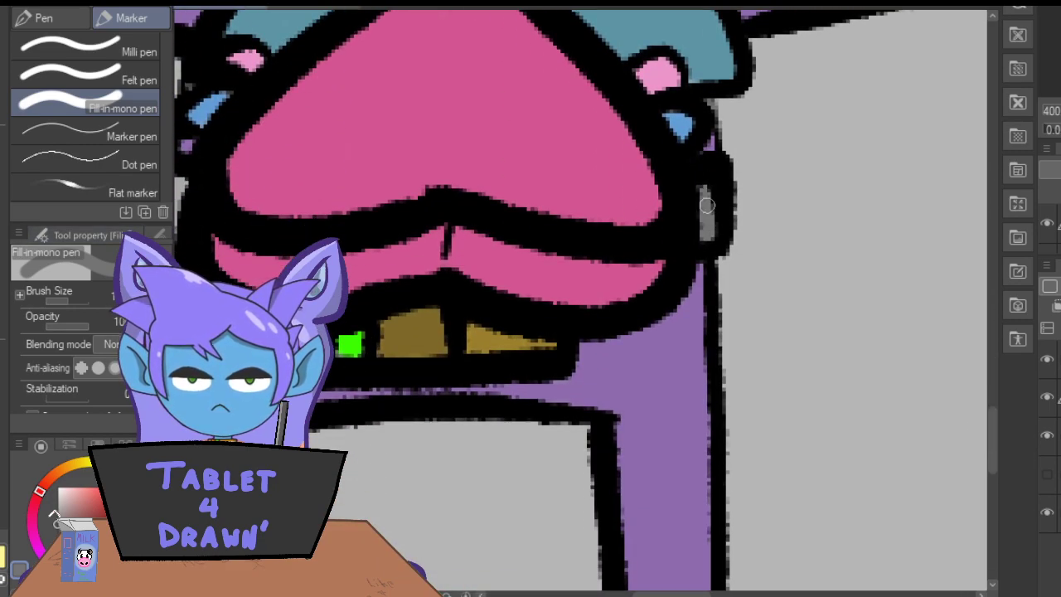
left_click_drag(641, 595, 600, 594)
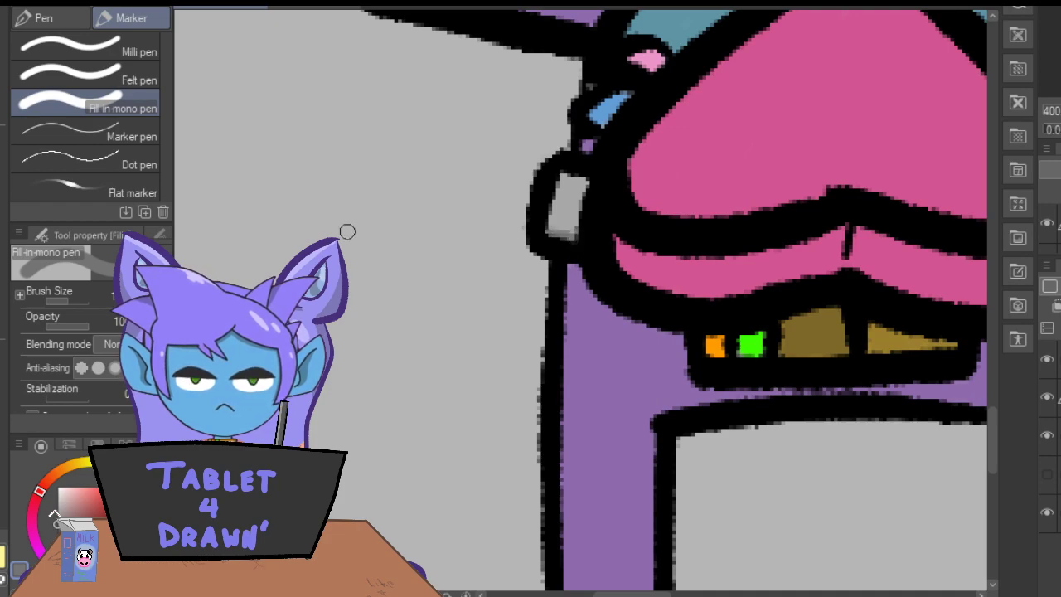
Sample the bright green from the jacket's stripe, darken it and shade the green section of the belt beneath the heart.
key("ctrl+minus")
key("ctrl+minus")
key("ctrl+minus")
key("ctrl+minus")
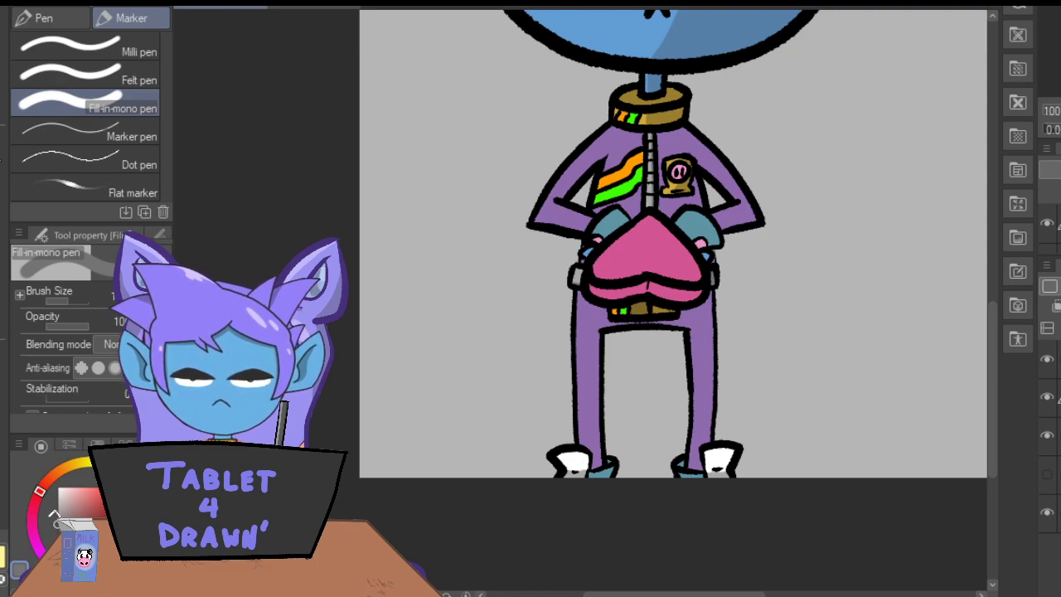
key("i")
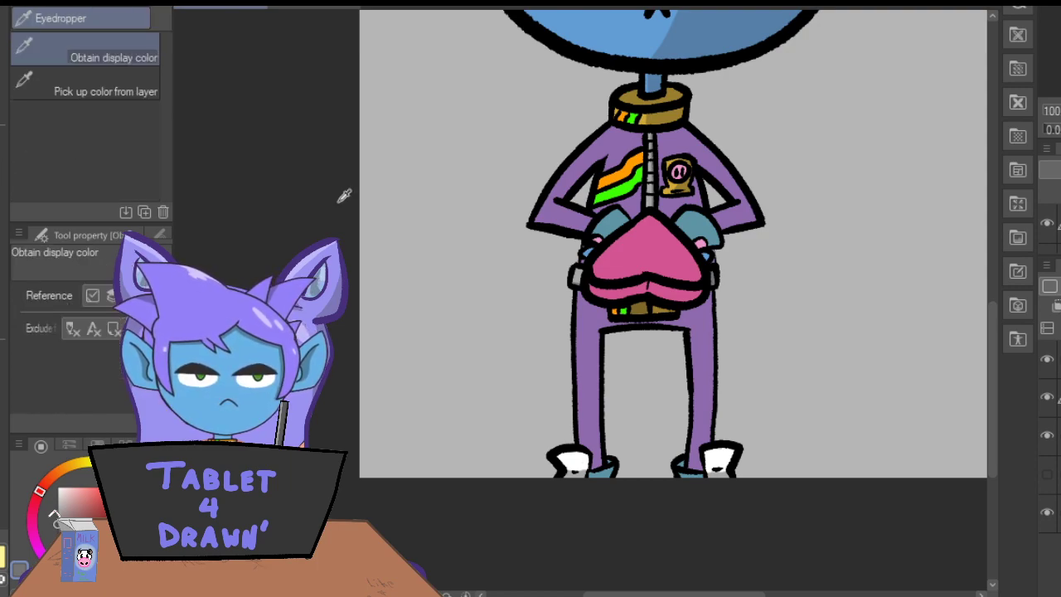
left_click(621, 183)
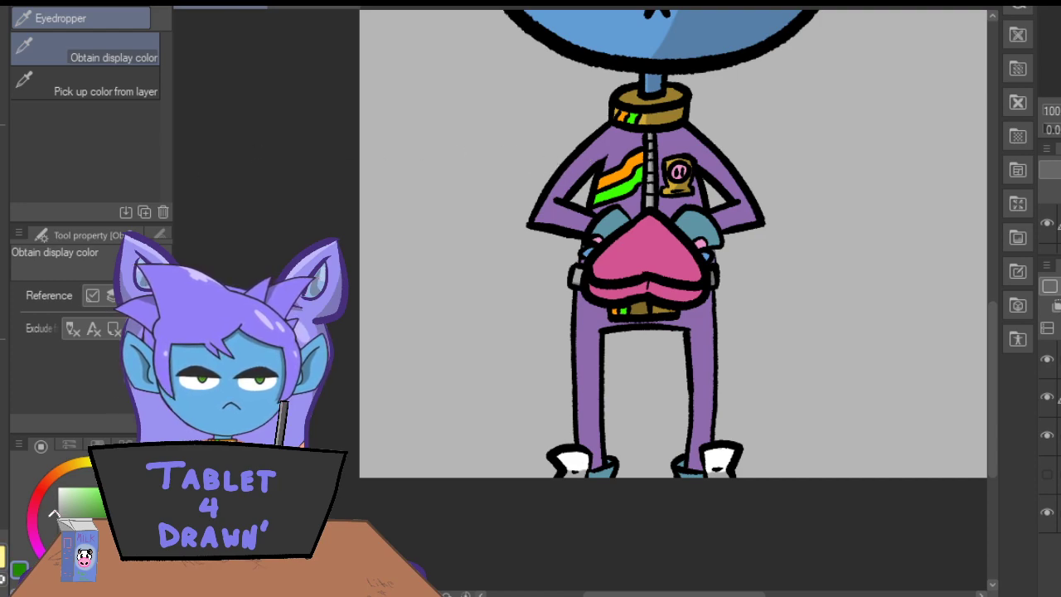
key("ctrl+plus")
key("ctrl+plus")
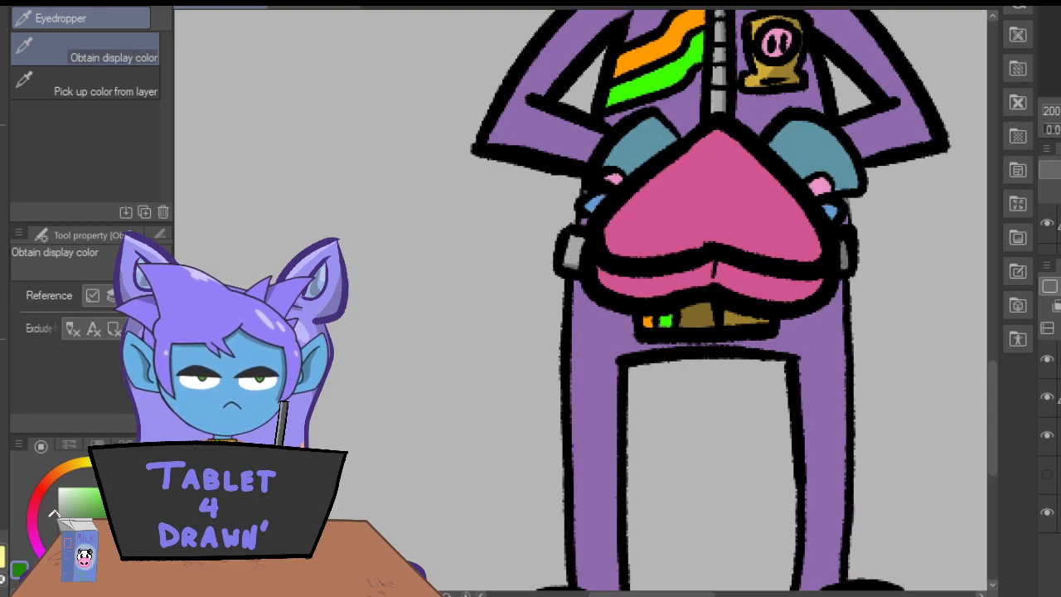
key("p")
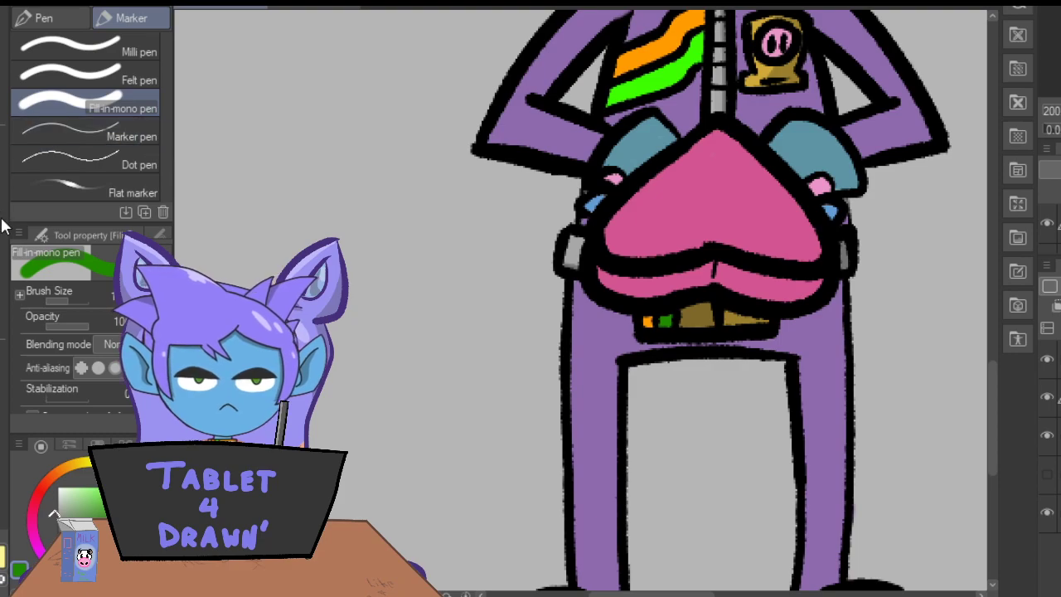
Sample the orange of the belt's small orange section, darken it and shade that section.
key("i")
left_click(650, 321)
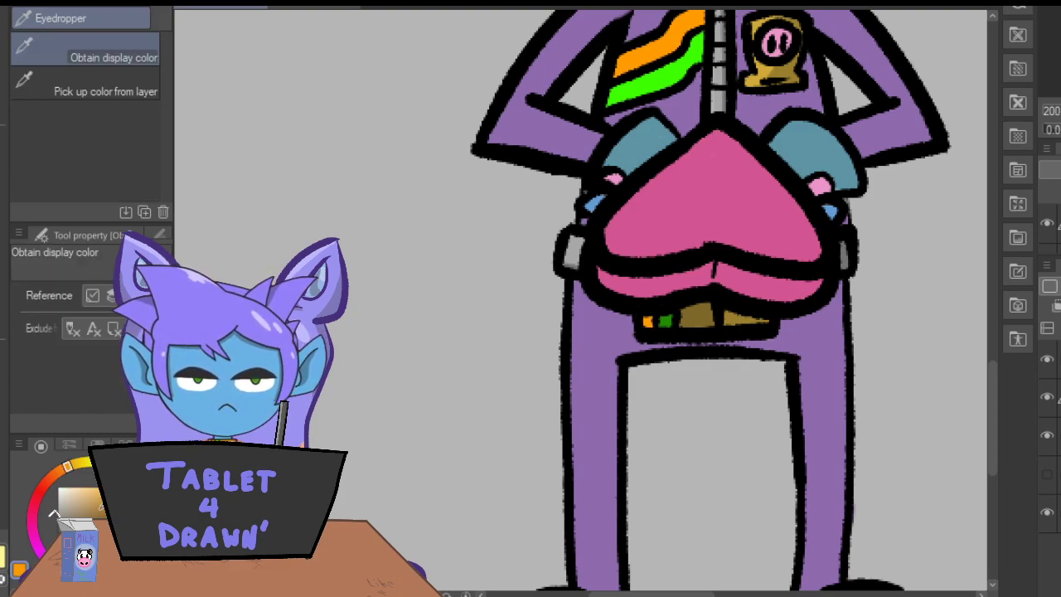
key("p")
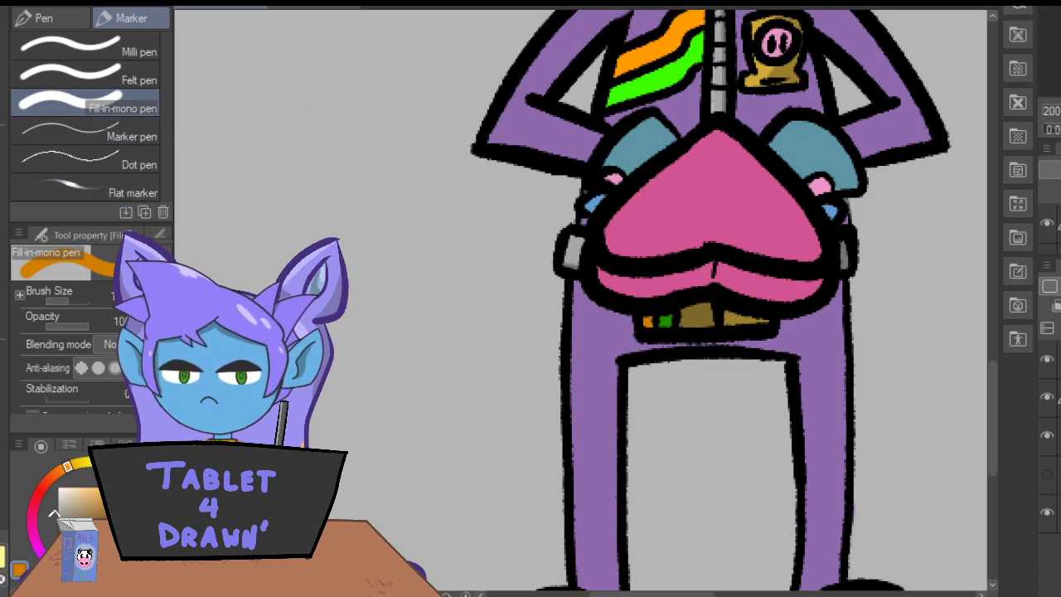
Shade the end of the jacket's orange chest stripe next to the zip in darker orange.
left_click_drag(992, 399, 1017, 340)
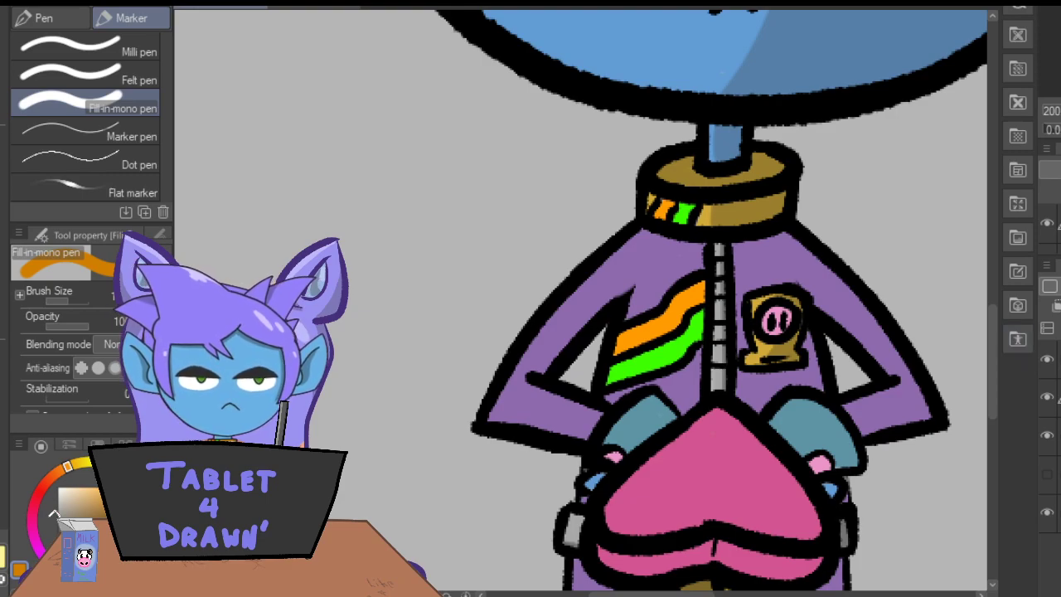
key("e")
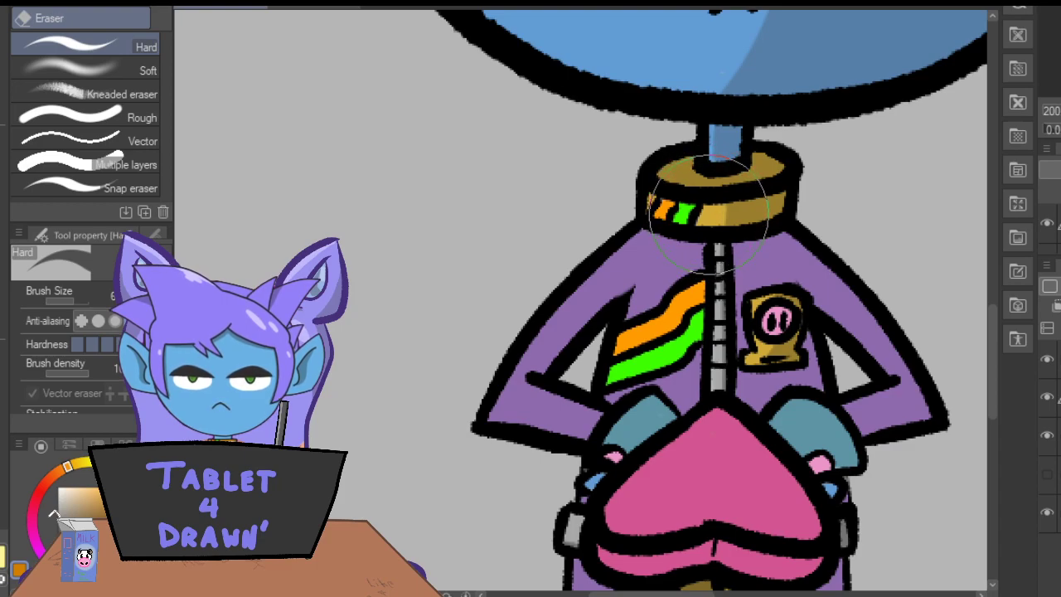
key("p")
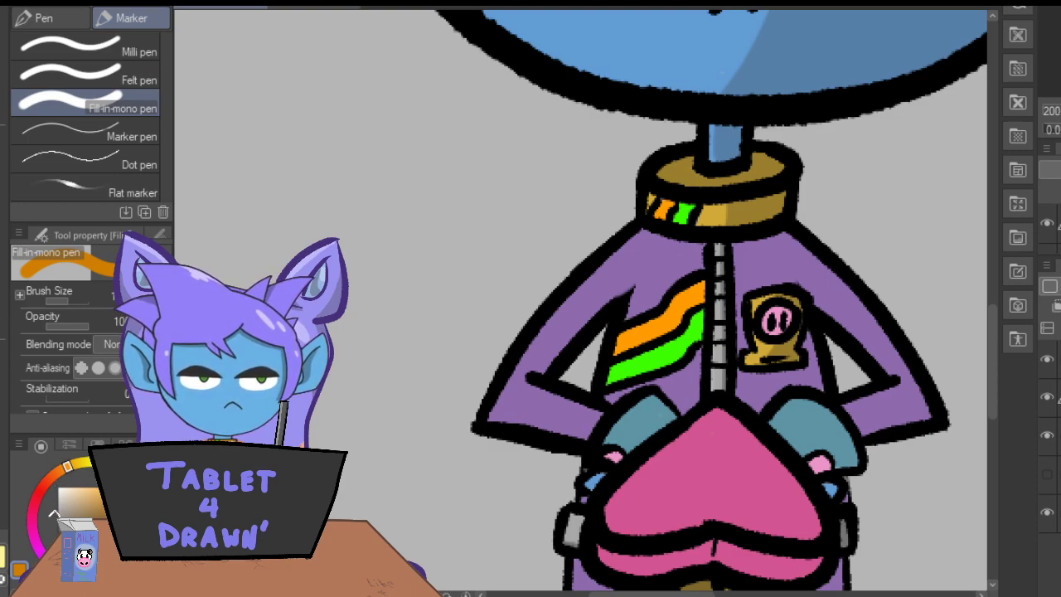
key("i")
scroll(993, 343, "down", 2)
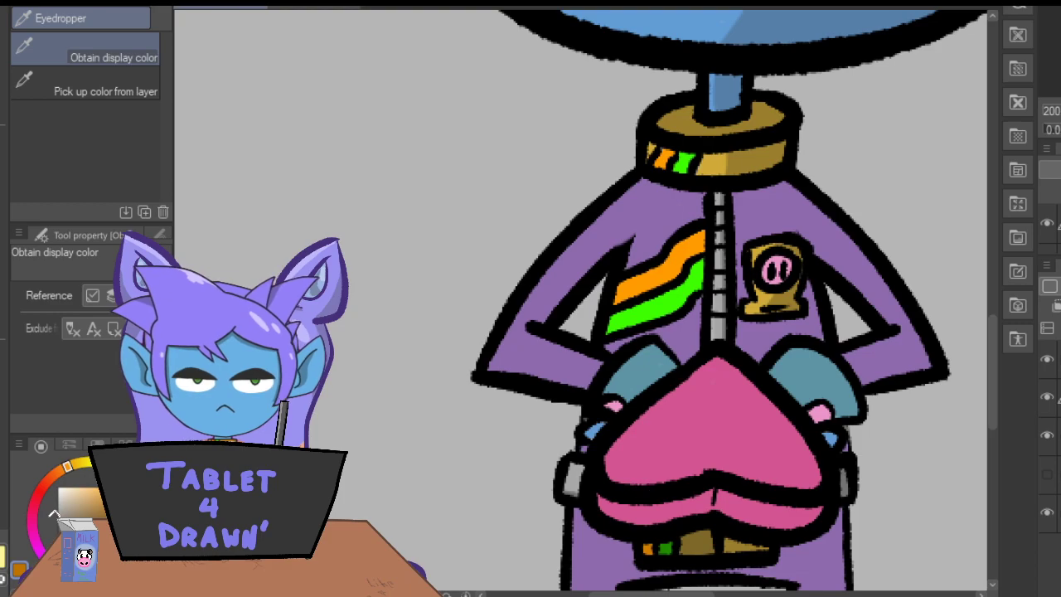
key("p")
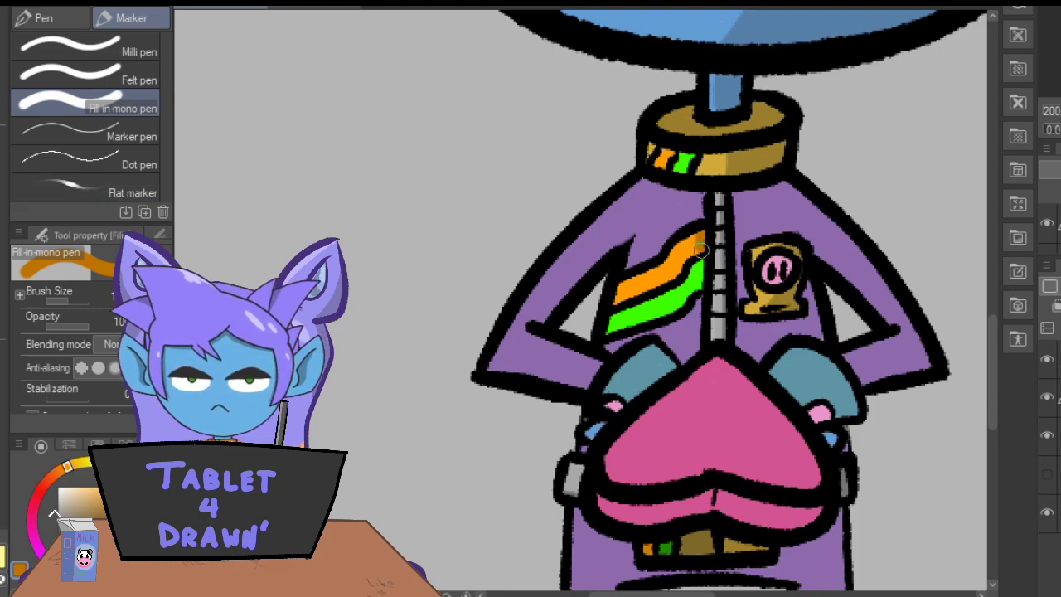
Sample the dark green from the belt and shade the end of the green chest stripe next to the zip.
key("i")
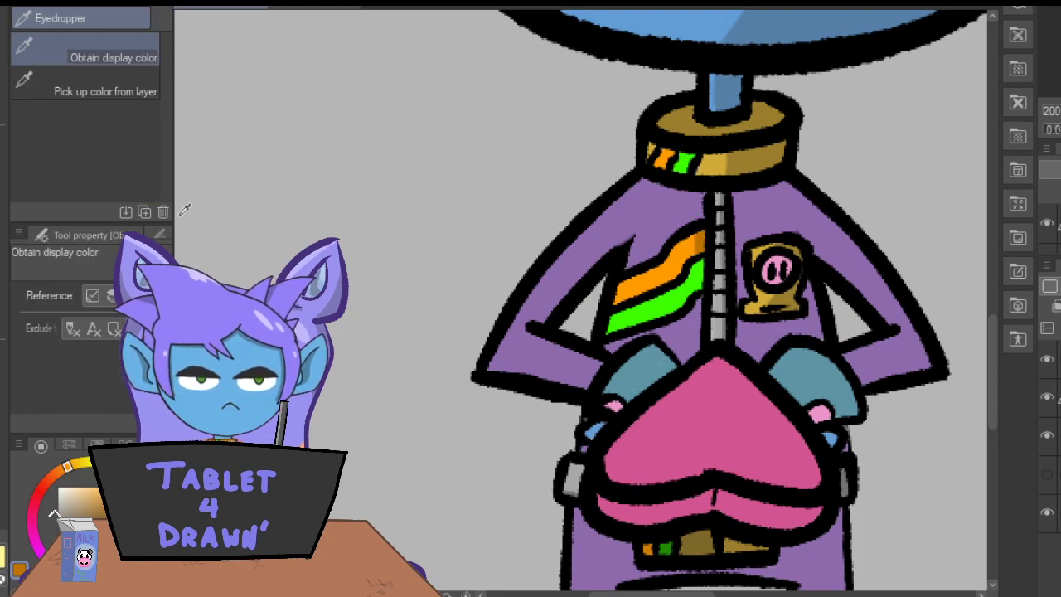
left_click(667, 546)
key("p")
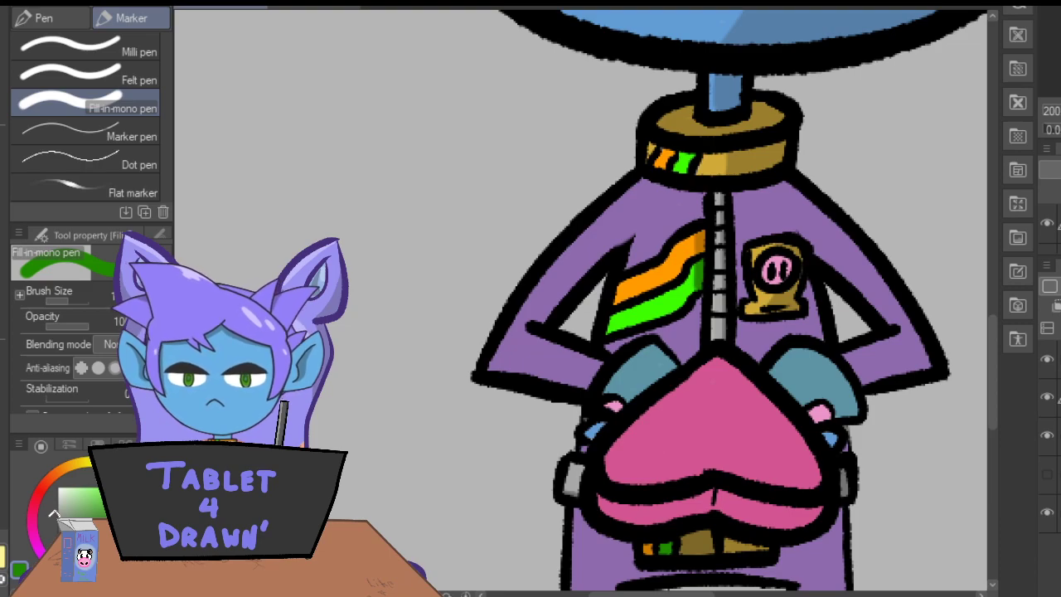
Sample the jacket's purple, darken it and shade the right-hand side of the torso and the outer edge of the right-hand sleeve.
left_click_drag(612, 593, 641, 581)
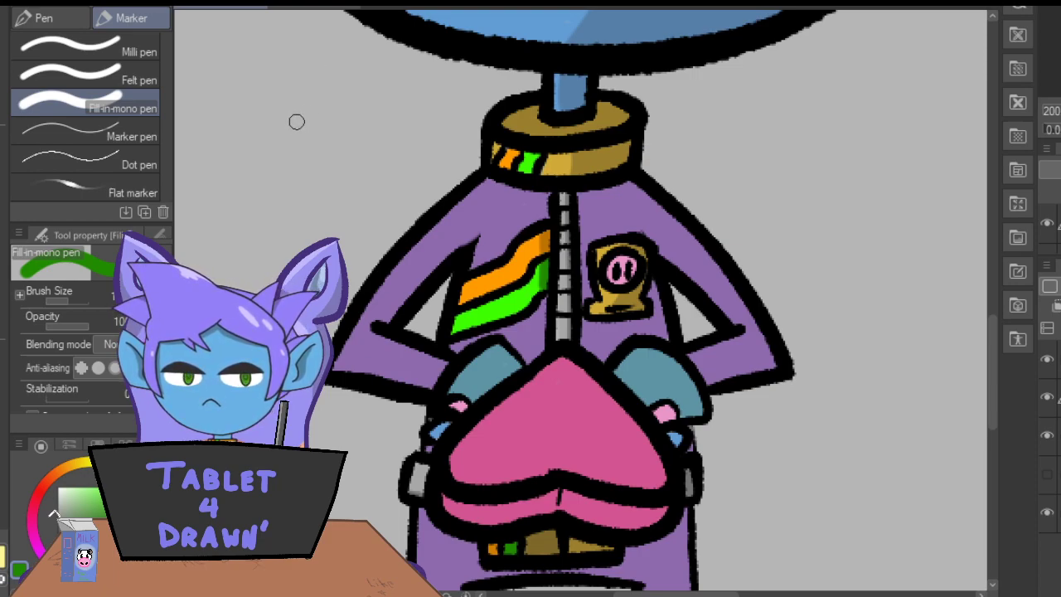
left_click(0, 106)
left_click(450, 213)
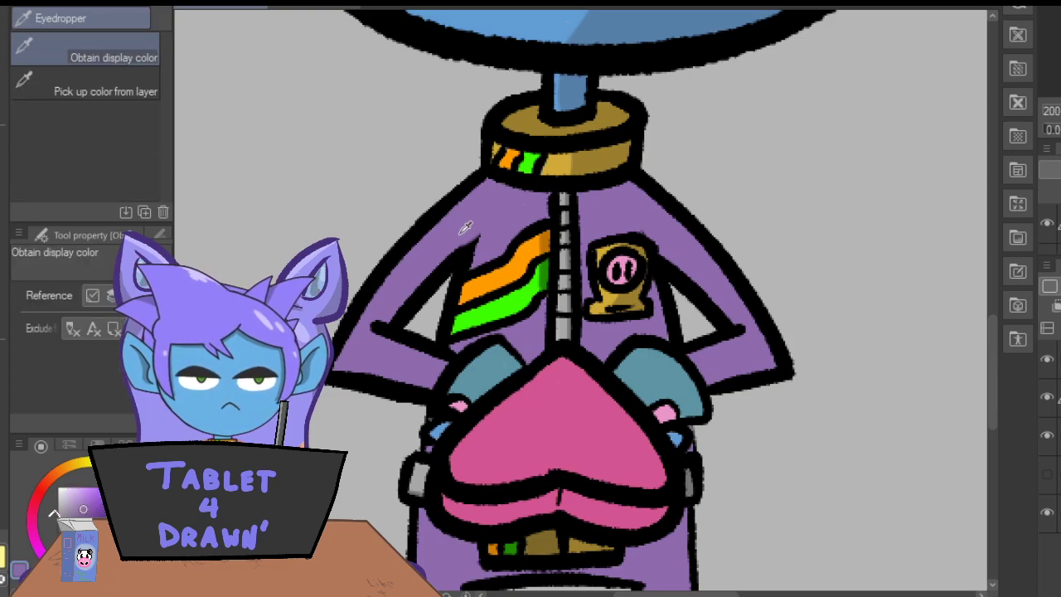
left_click(1, 141)
left_click(85, 517)
mouse_move(624, 181)
left_mouse_down()
mouse_move(731, 298)
mouse_move(771, 374)
left_mouse_up()
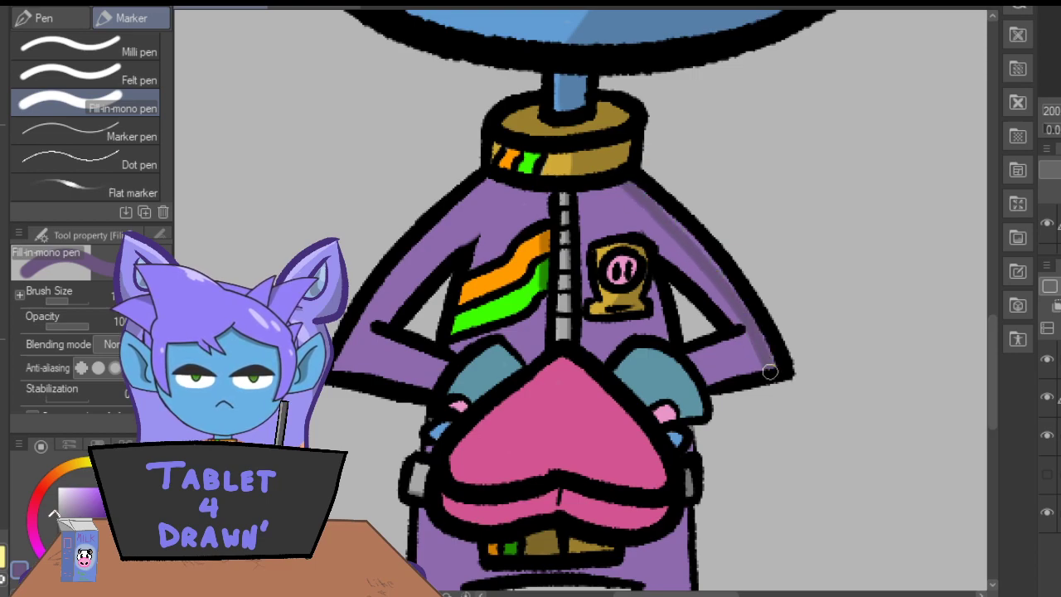
left_click_drag(656, 205, 721, 279)
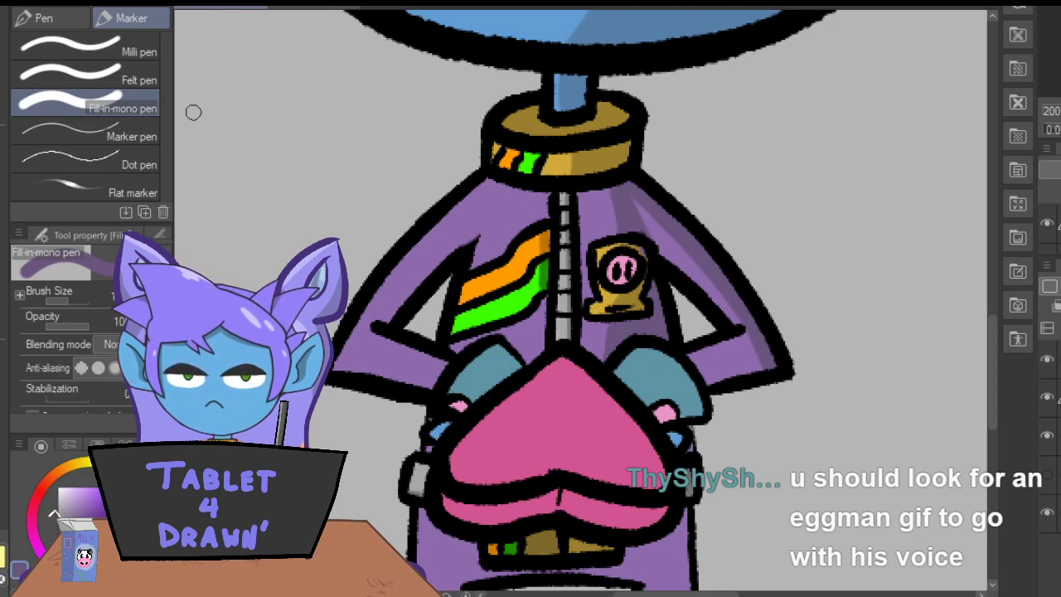
Extend the dark purple shading across the lower end of the right-hand sleeve below the elbow.
left_click_drag(990, 330, 994, 371)
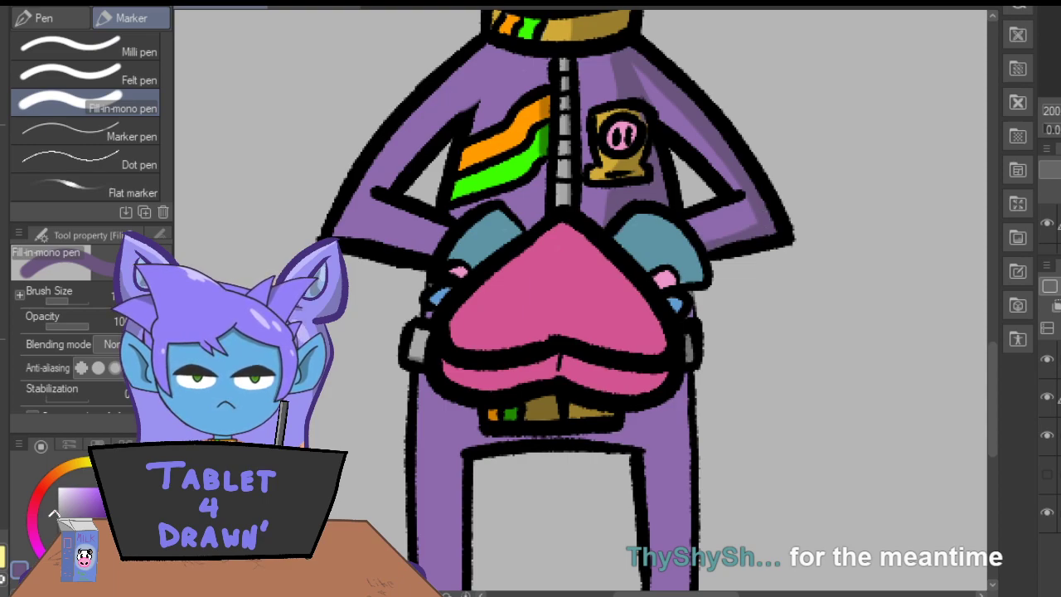
left_click_drag(755, 231, 711, 244)
left_click_drag(750, 209, 710, 246)
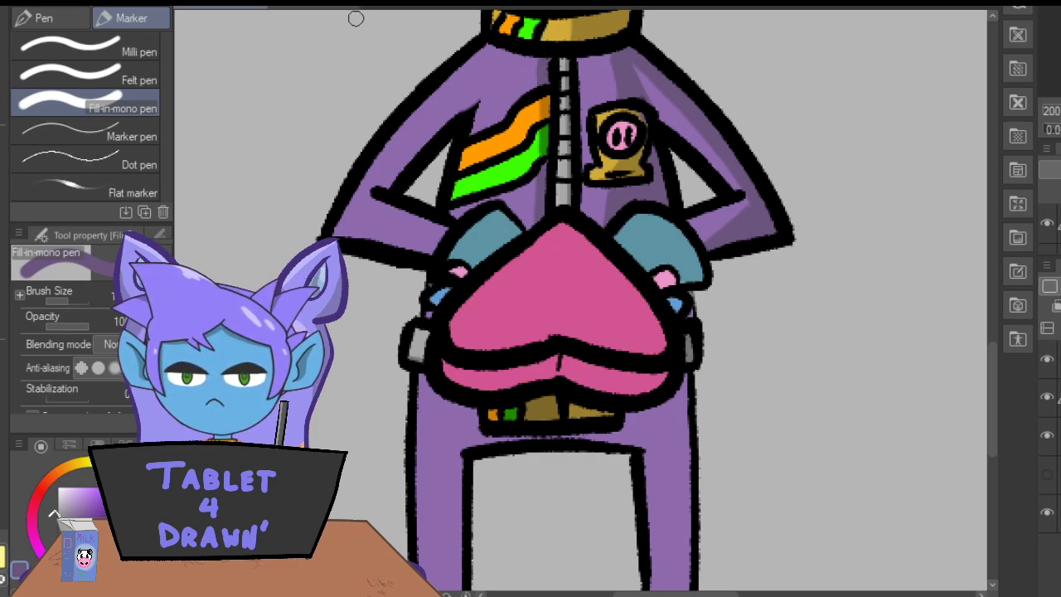
Undo the last stroke and shade the left-hand sleeve in dark purple along its inner edge and beneath the elbow gap.
key("ctrl+z")
mouse_move(473, 108)
left_mouse_down()
mouse_move(476, 79)
mouse_move(381, 191)
left_mouse_up()
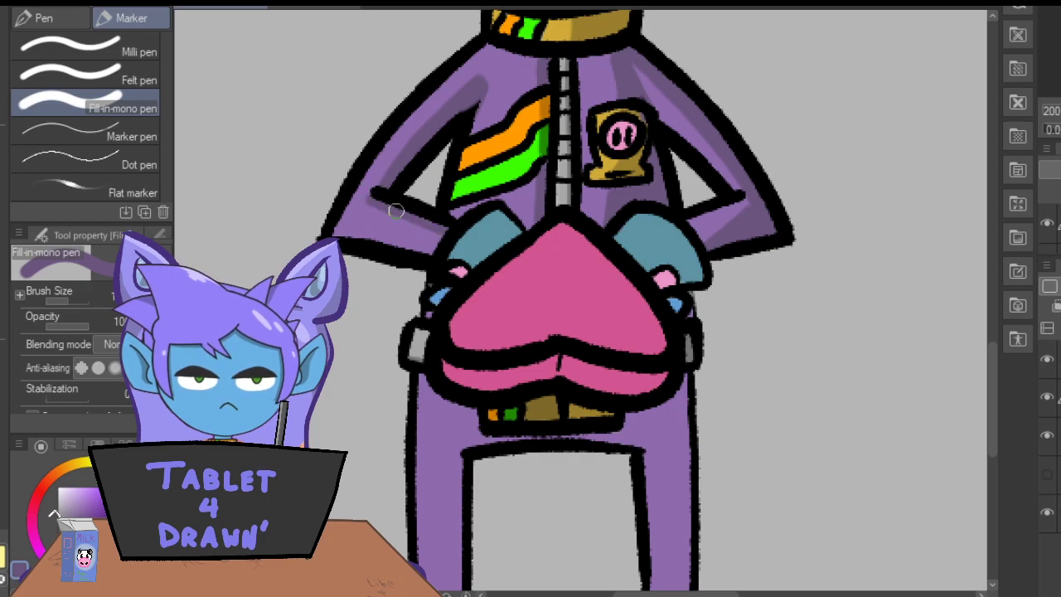
key("e")
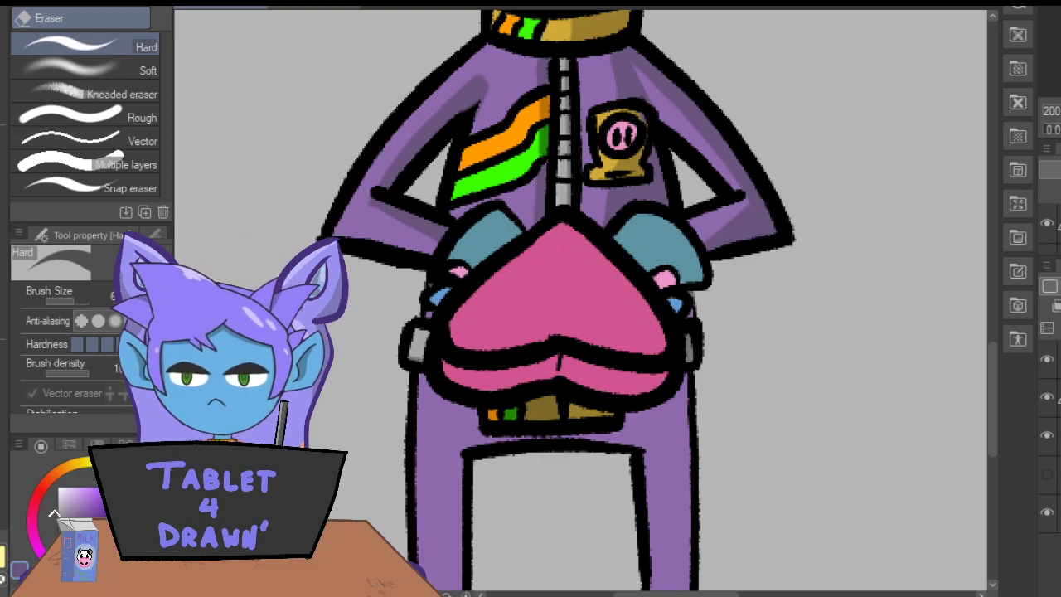
key("p")
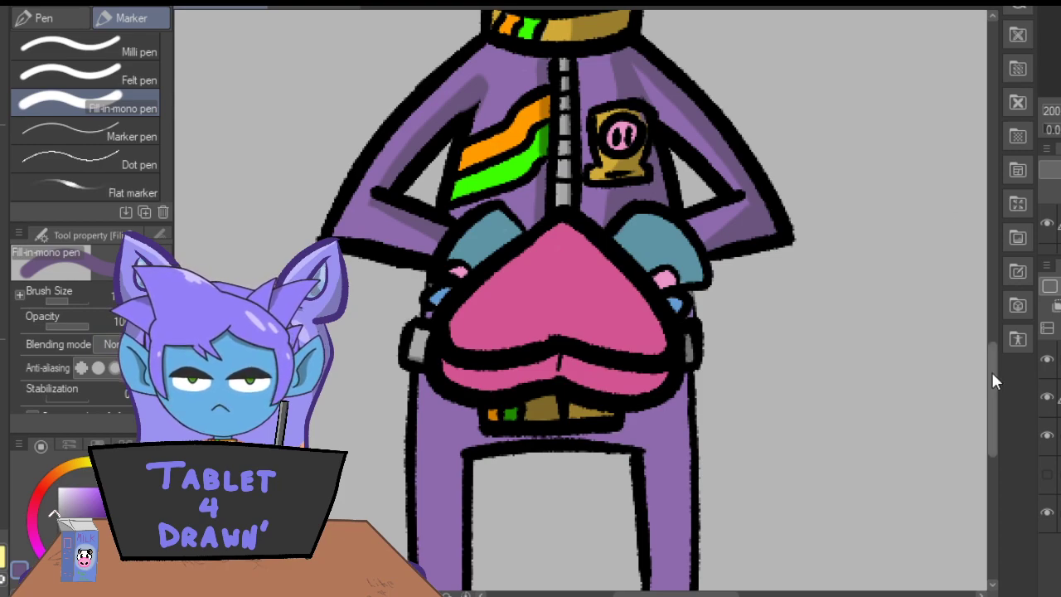
Shade the trousers in dark purple beneath the belt and along the outer side of the right-hand leg.
left_click_drag(992, 371, 991, 403)
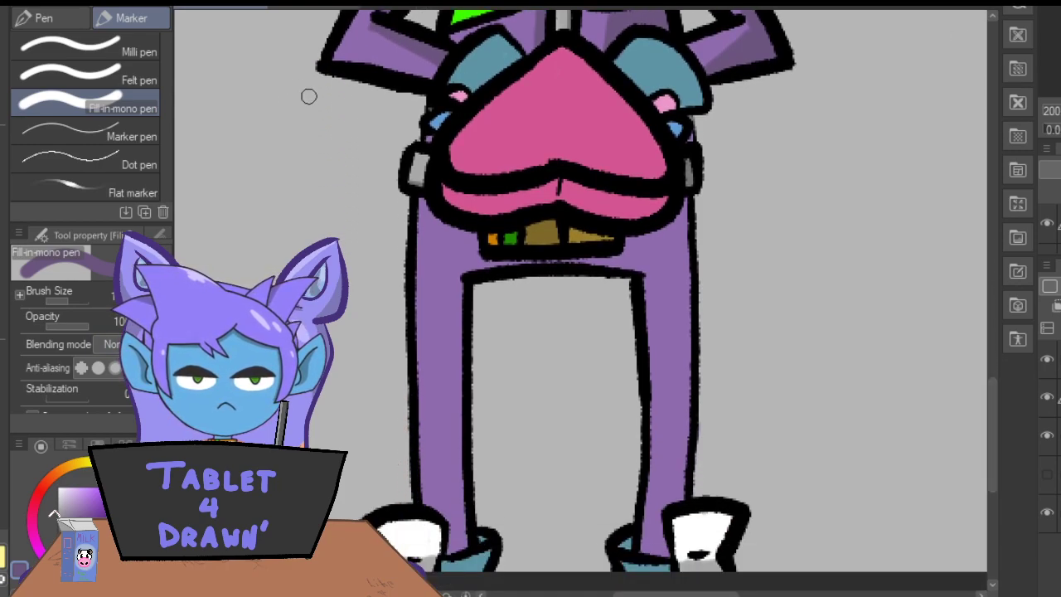
left_click_drag(632, 264, 475, 266)
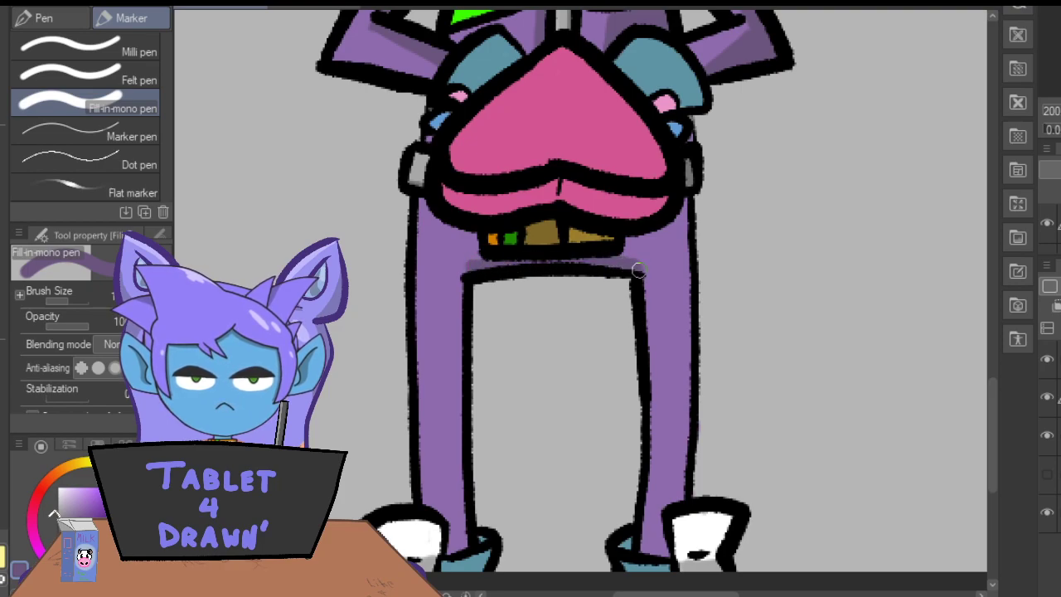
left_click_drag(680, 494, 686, 371)
left_click_drag(685, 418, 687, 321)
mouse_move(679, 446)
left_mouse_down()
mouse_move(681, 207)
mouse_move(689, 295)
left_mouse_up()
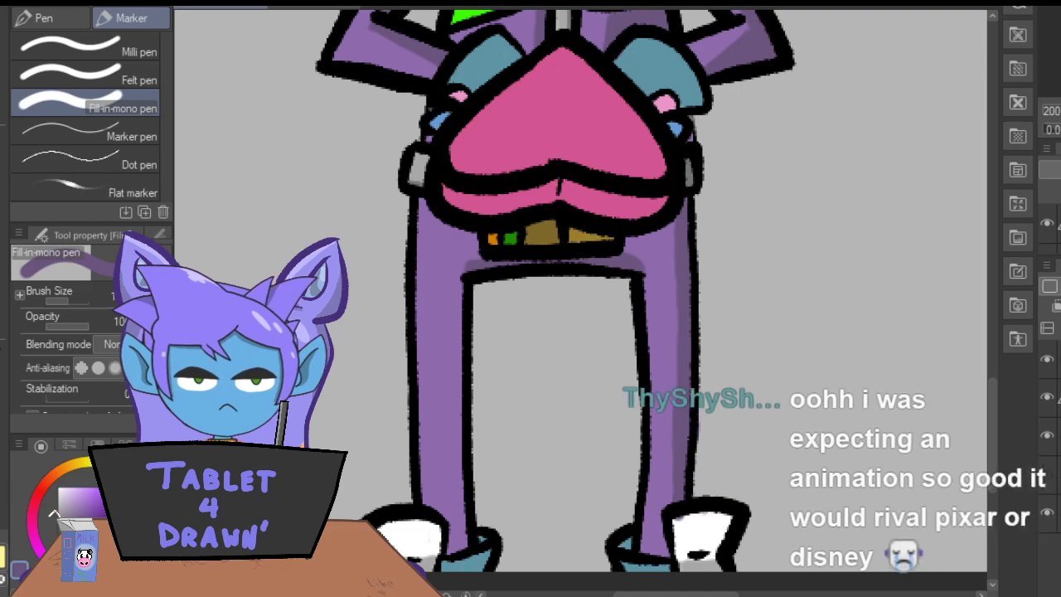
key("e")
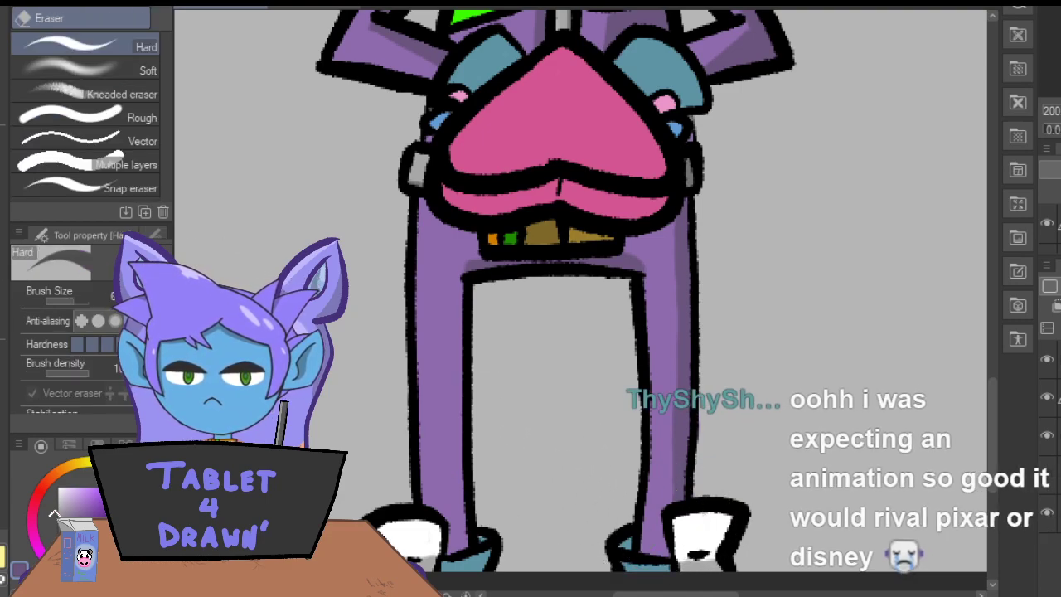
key("p")
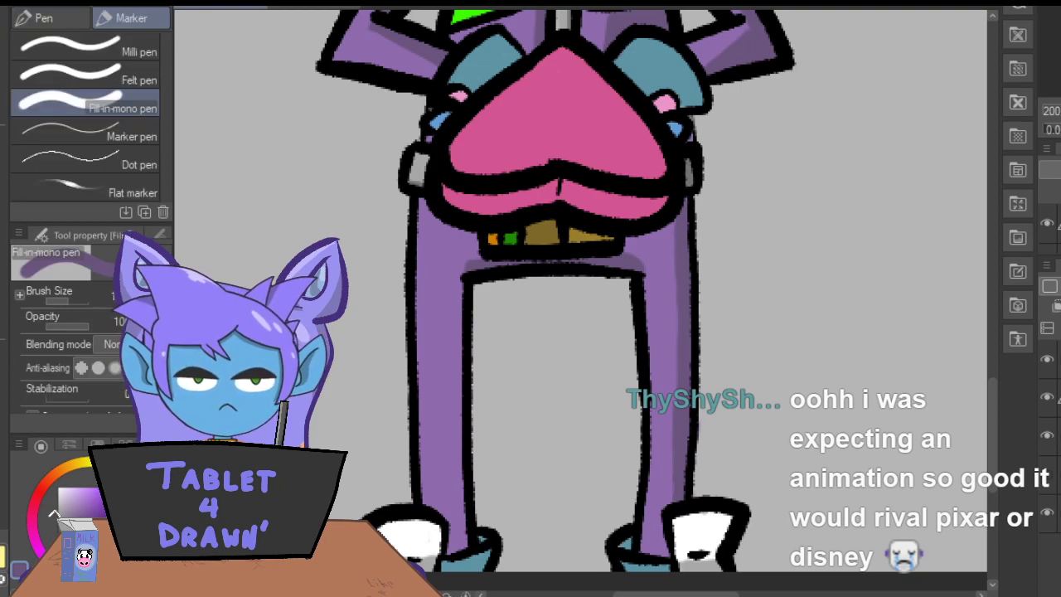
left_click_drag(679, 274, 672, 488)
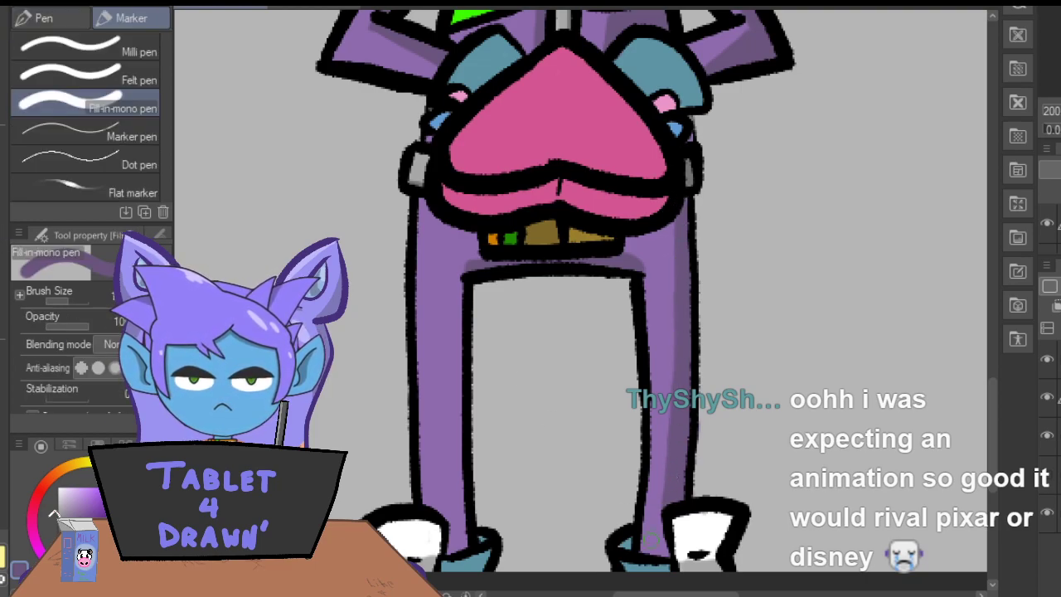
Shade the ankles of both trouser legs and the inner edge of the left-hand leg in dark purple.
mouse_move(657, 531)
left_mouse_down()
mouse_move(636, 535)
mouse_move(658, 554)
left_mouse_up()
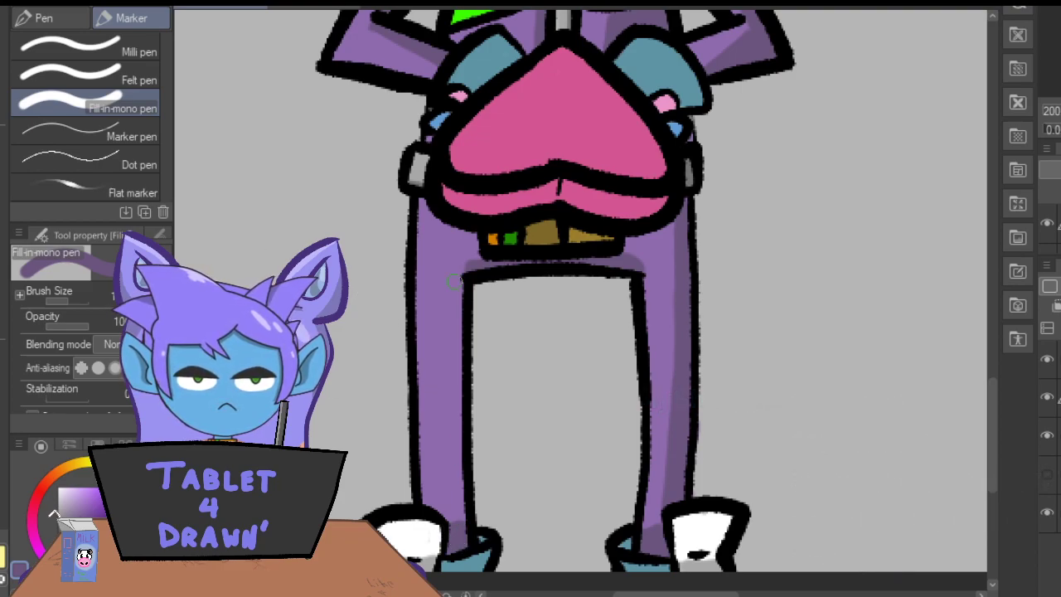
left_click_drag(468, 267, 462, 499)
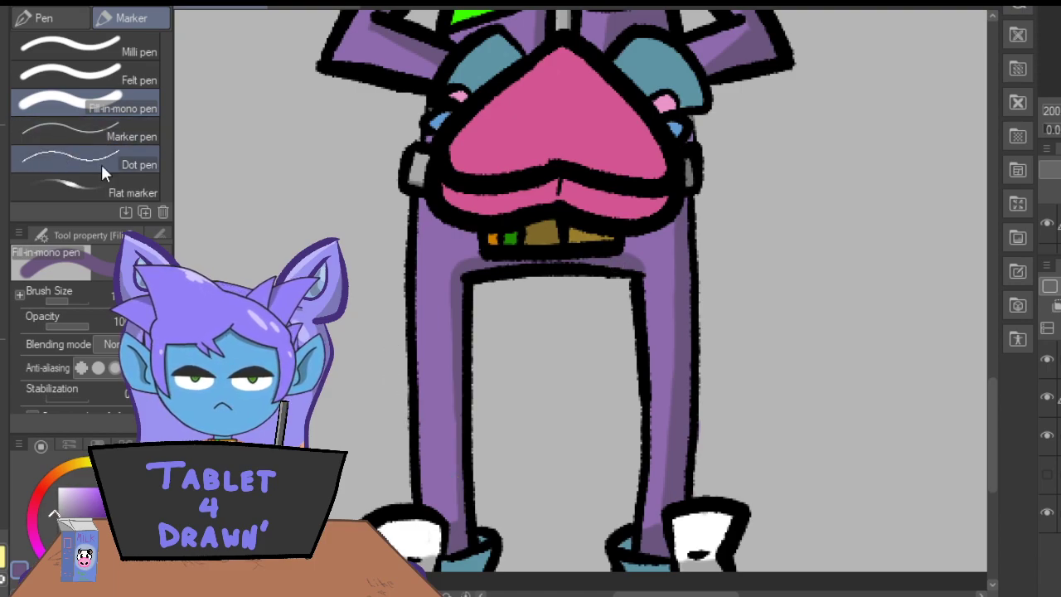
Pick a light grey and shade the white cuffs at the tops of both shoes.
key("ctrl+minus")
key("ctrl+minus")
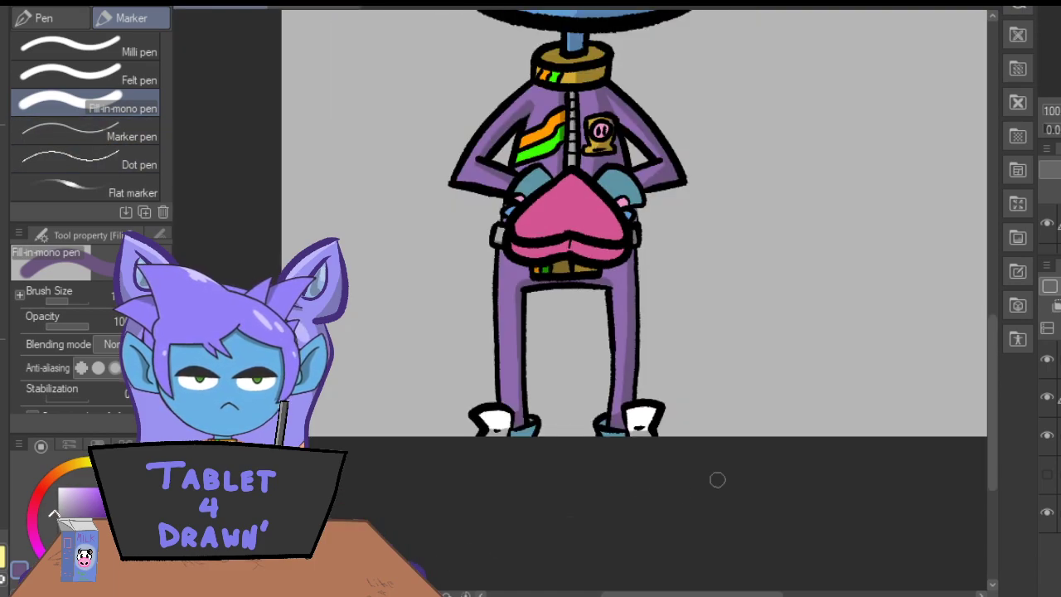
left_click_drag(991, 374, 996, 317)
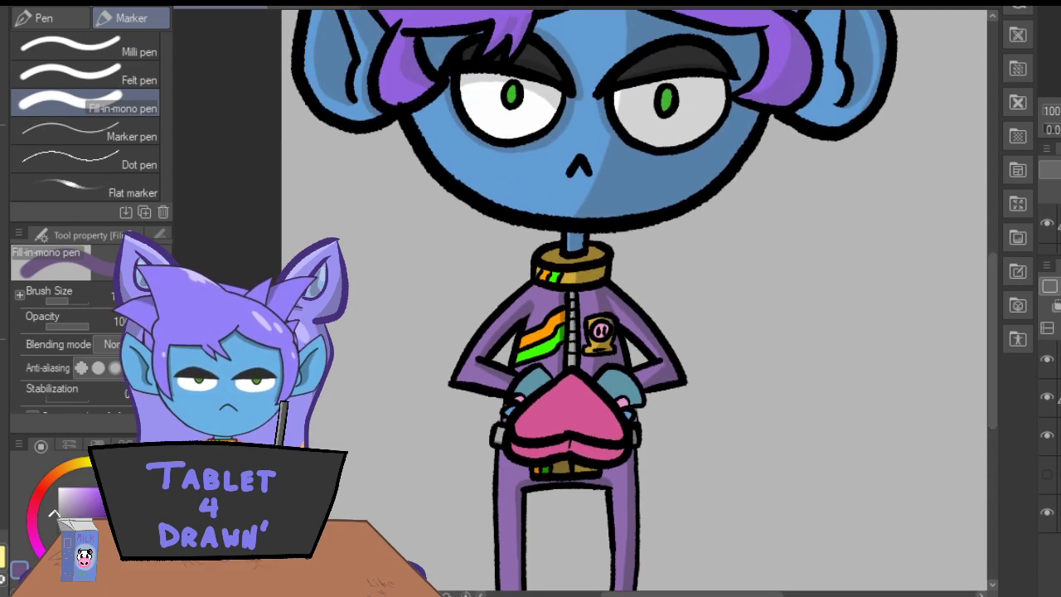
key("ctrl+minus")
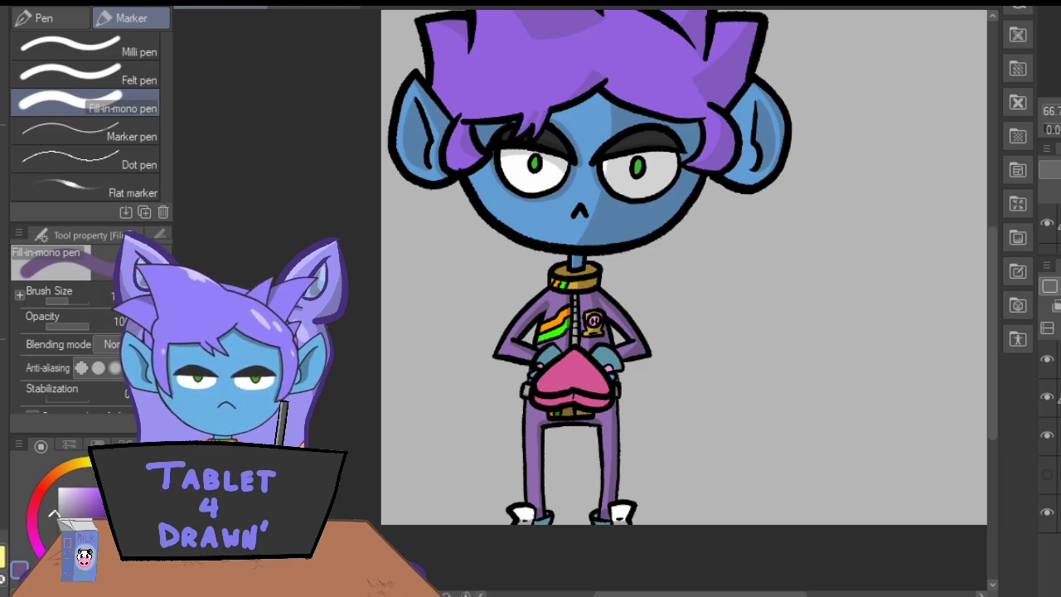
key("i")
left_click(501, 467)
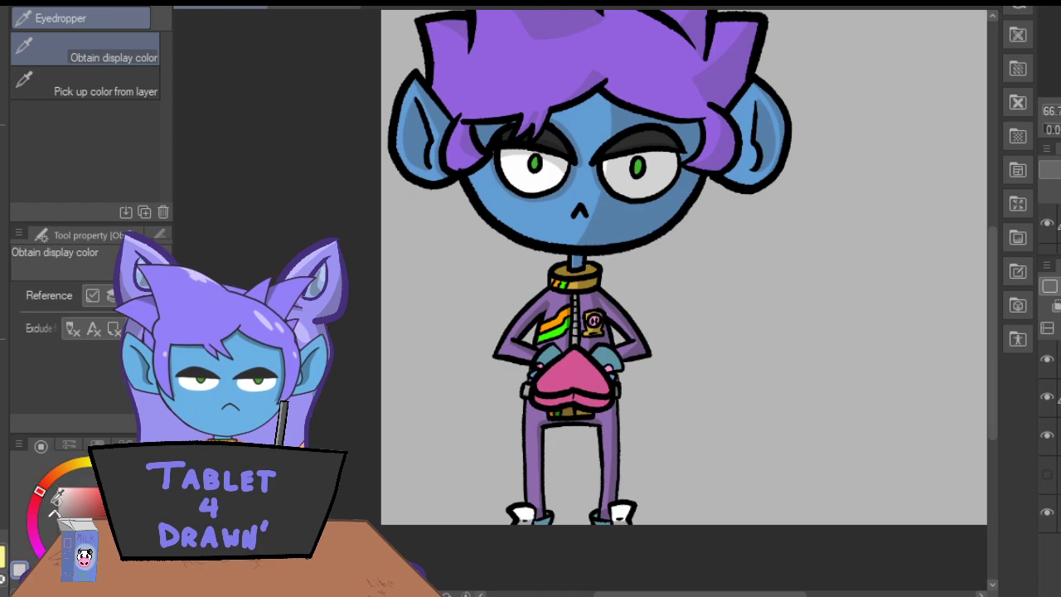
key("p")
key("ctrl+plus")
key("ctrl+plus")
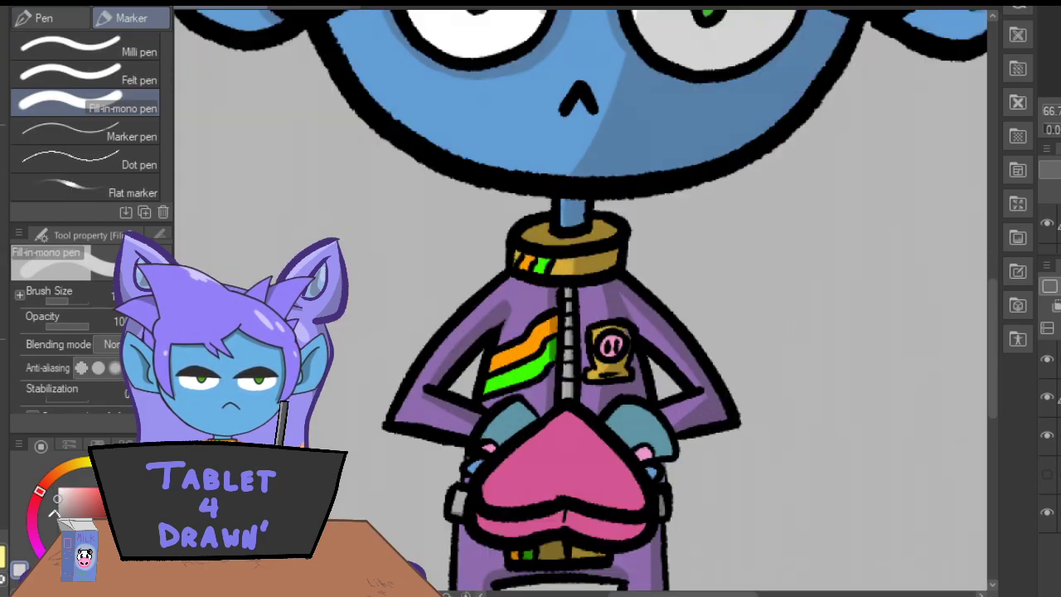
key("ctrl+plus")
left_click_drag(995, 345, 991, 461)
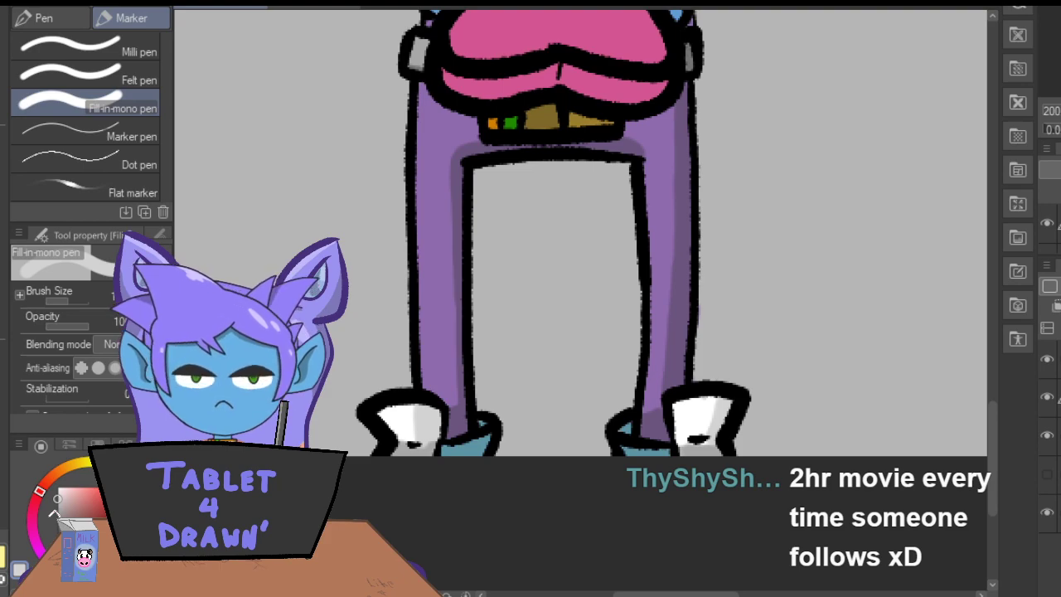
Switch to a darker grey and shade the lower parts of the white shoe pieces beneath the cuffs.
key("i")
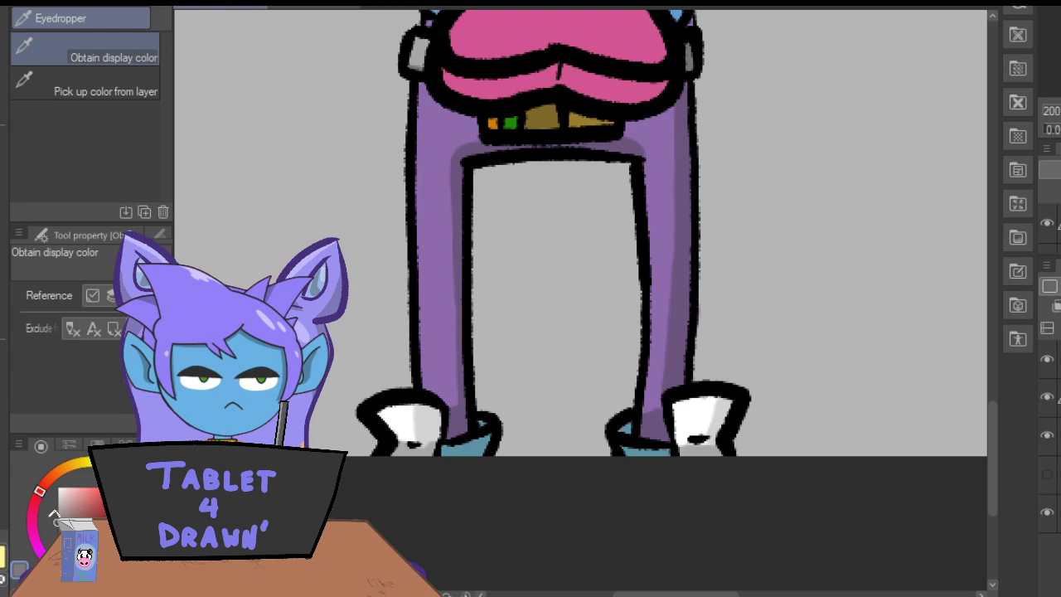
key("p")
mouse_move(426, 448)
left_mouse_down()
mouse_move(417, 458)
mouse_move(433, 452)
left_mouse_up()
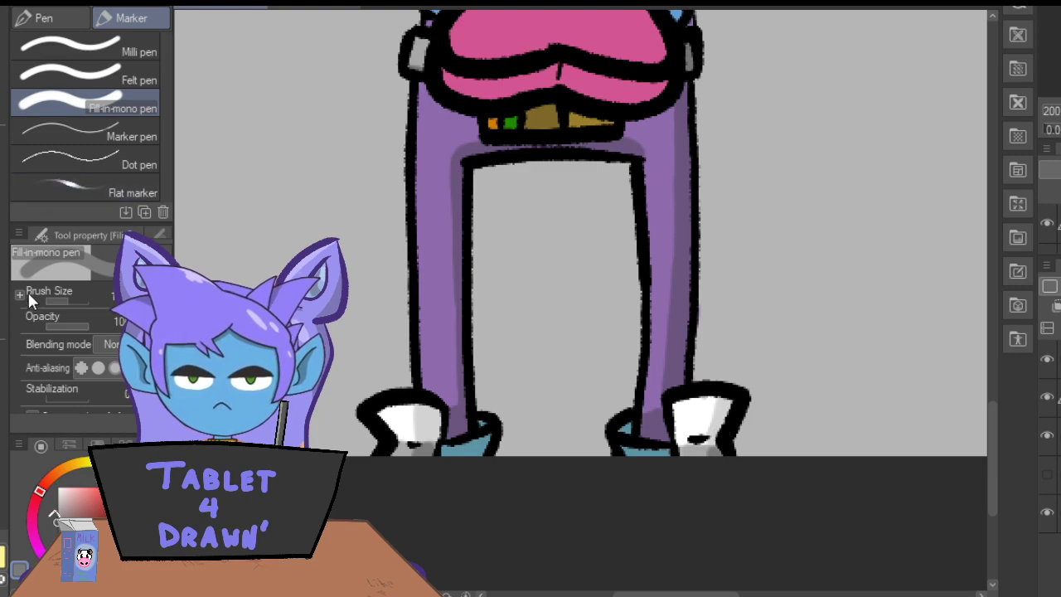
Sample the shoes' teal, darken it and shade the teal areas around the trouser ankles.
key("i")
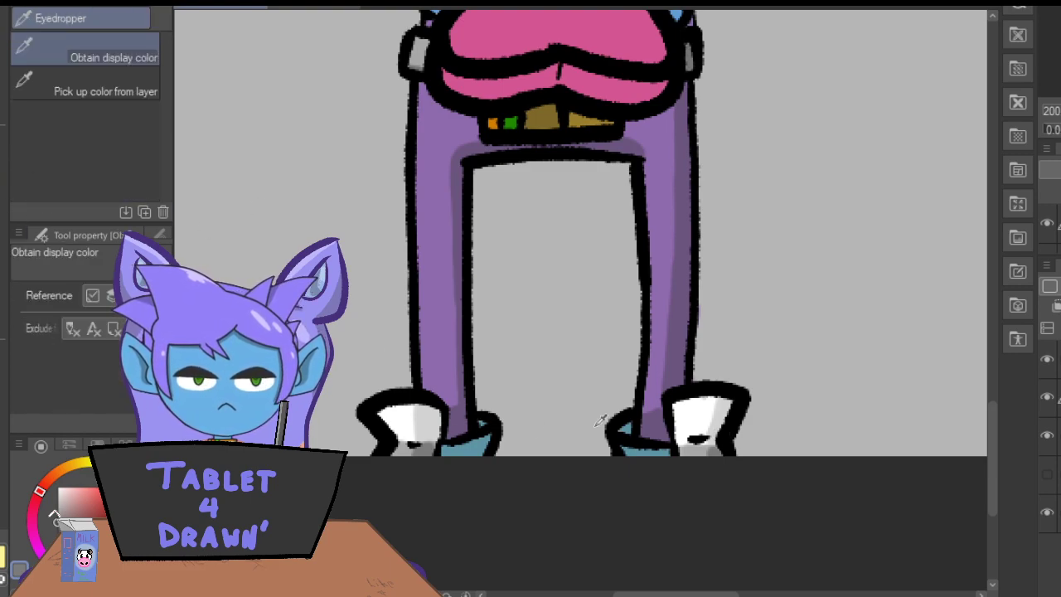
left_click(630, 426)
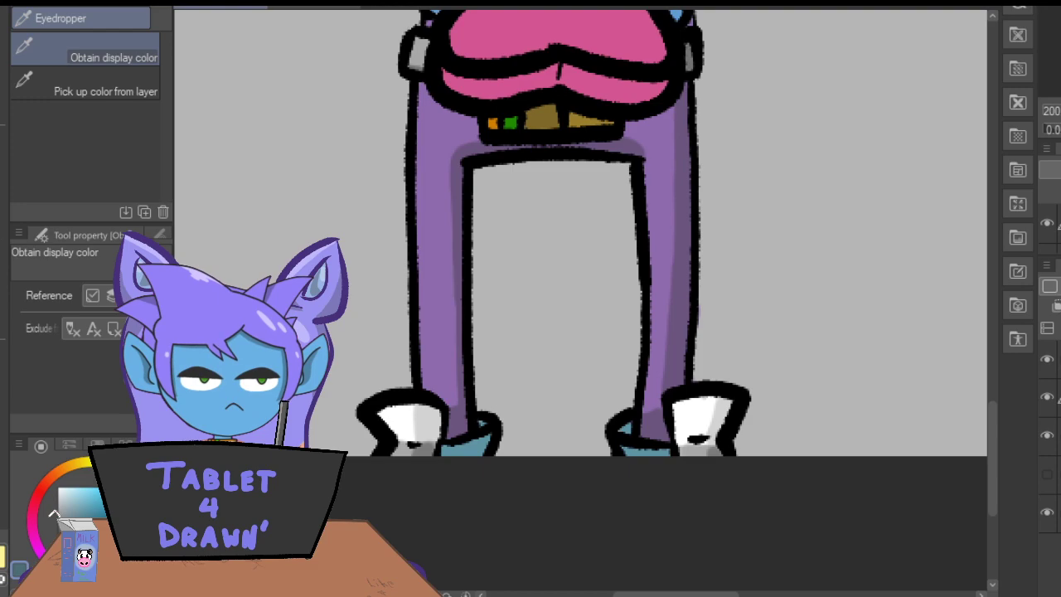
key("p")
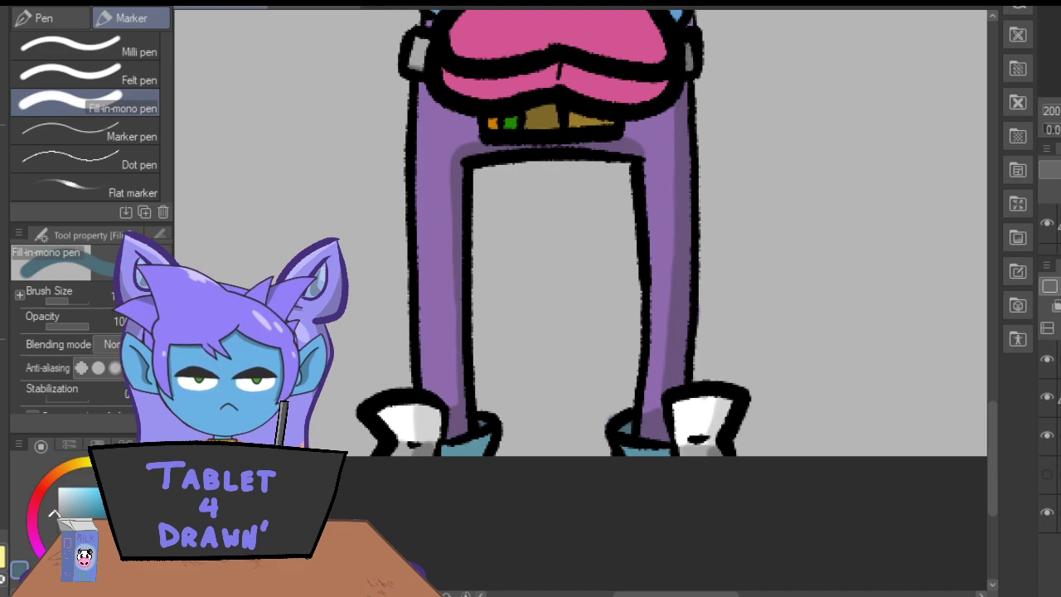
key("ctrl+minus")
key("ctrl+minus")
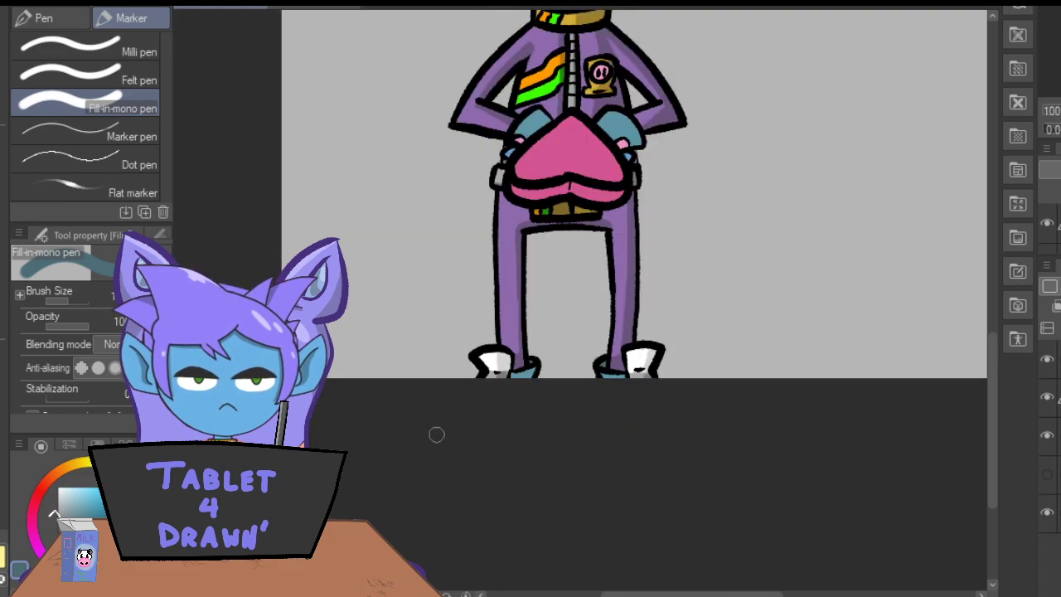
left_click_drag(993, 411, 988, 317)
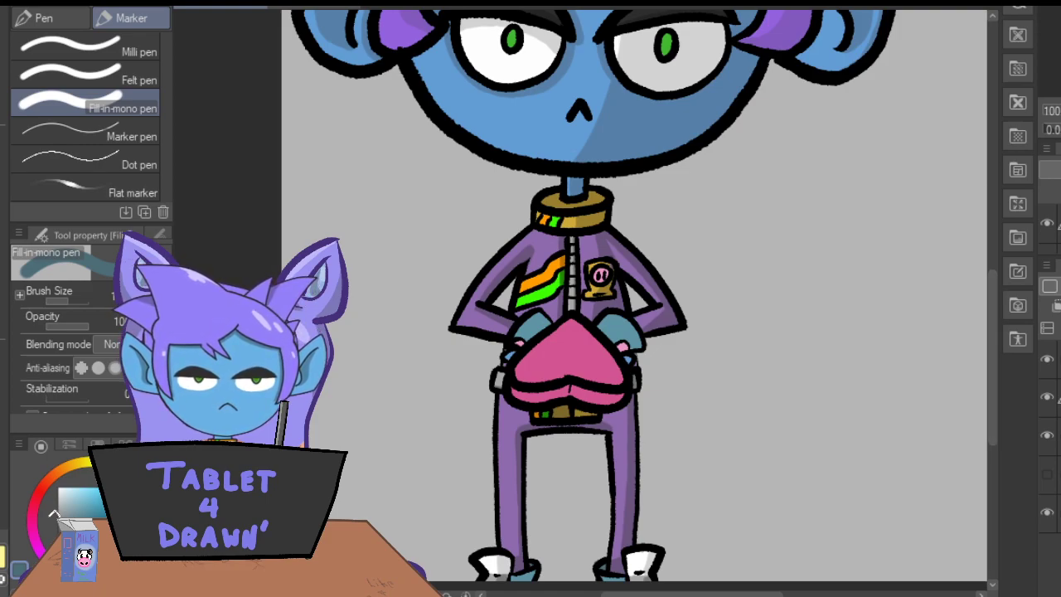
Sample the heart's pink, darken it and shade the right-hand end of the heart's lower band.
key("i")
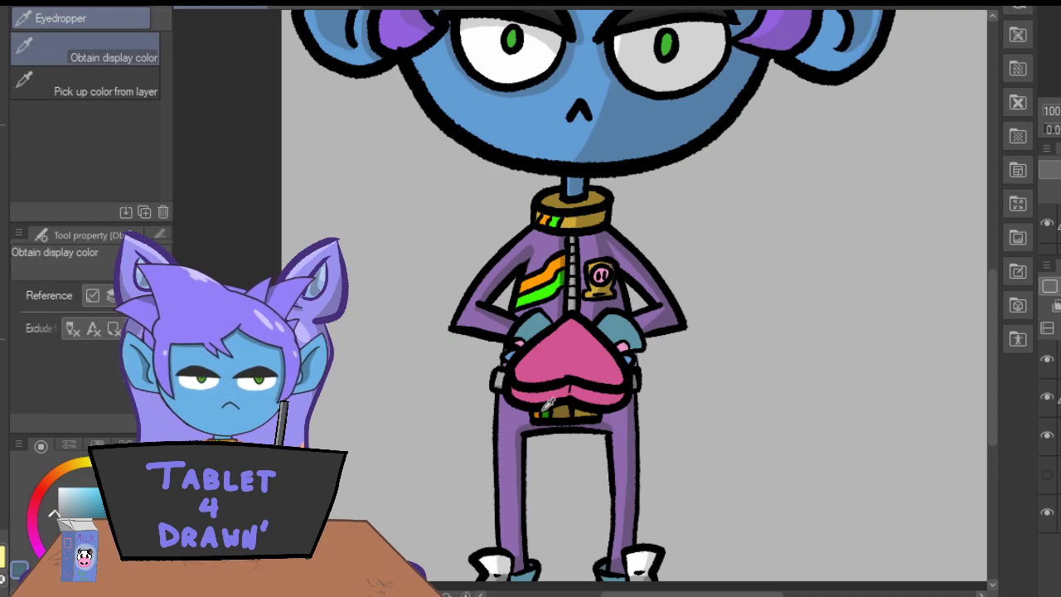
left_click(549, 394)
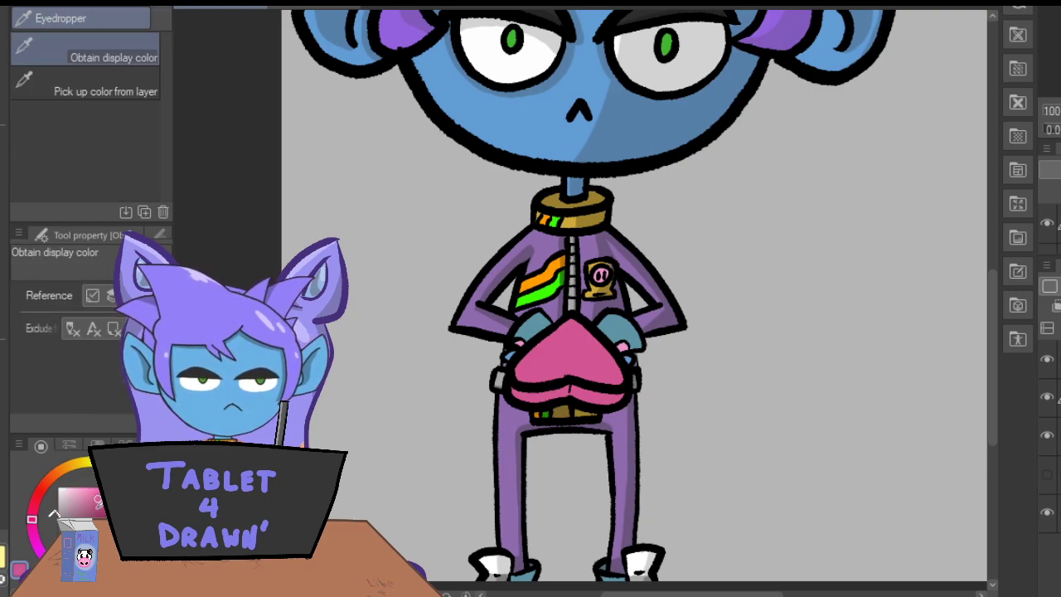
left_click(98, 515)
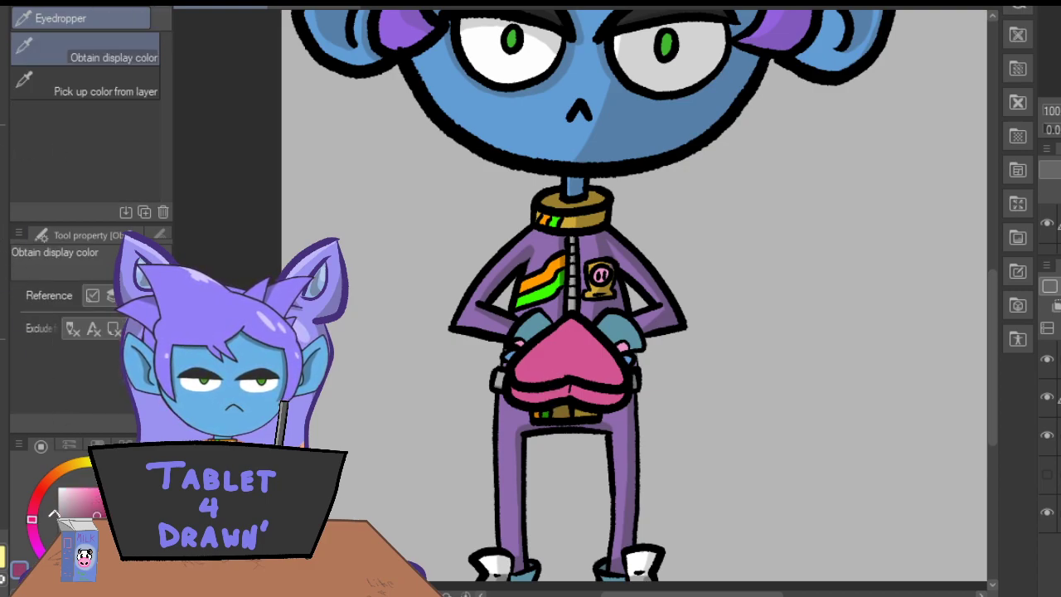
key("p")
key("ctrl+plus")
key("ctrl+plus")
mouse_move(445, 484)
left_mouse_down()
mouse_move(453, 494)
mouse_move(473, 483)
mouse_move(490, 496)
mouse_move(518, 479)
left_mouse_up()
key("ctrl+z")
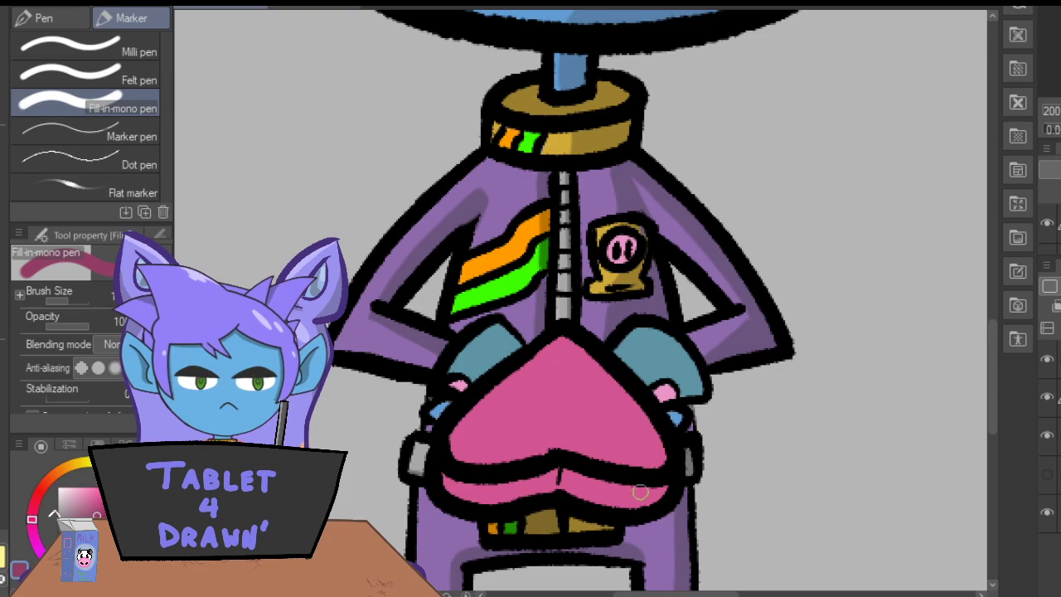
mouse_move(653, 490)
left_mouse_down()
mouse_move(667, 489)
mouse_move(645, 506)
left_mouse_up()
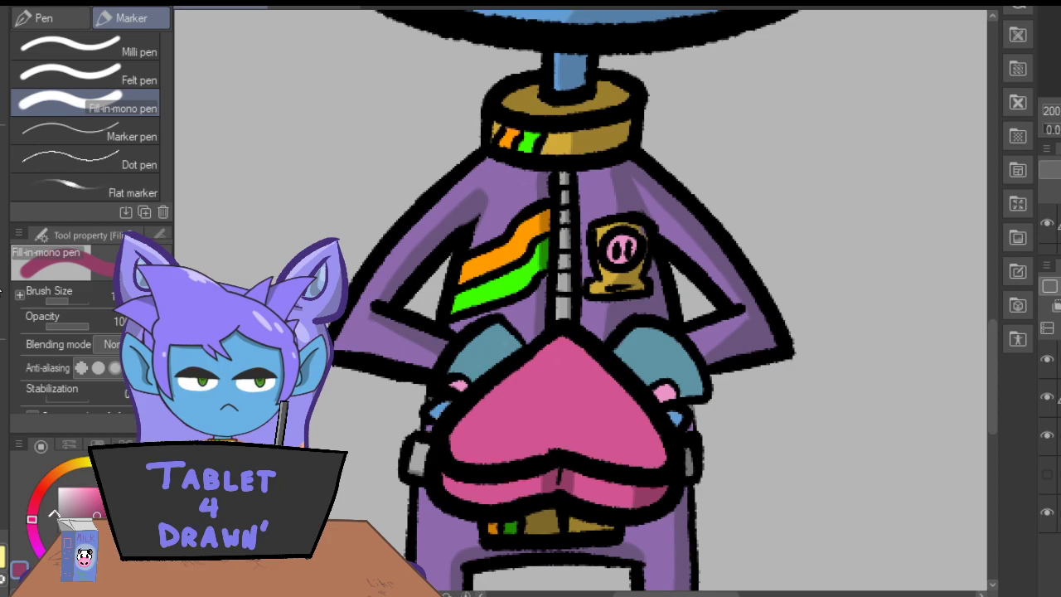
Shade the middle of the heart's lower band and its upper right-hand edge in dark pink, cleaning up with the Eraser.
mouse_move(525, 488)
left_mouse_down()
mouse_move(537, 482)
mouse_move(541, 445)
left_mouse_up()
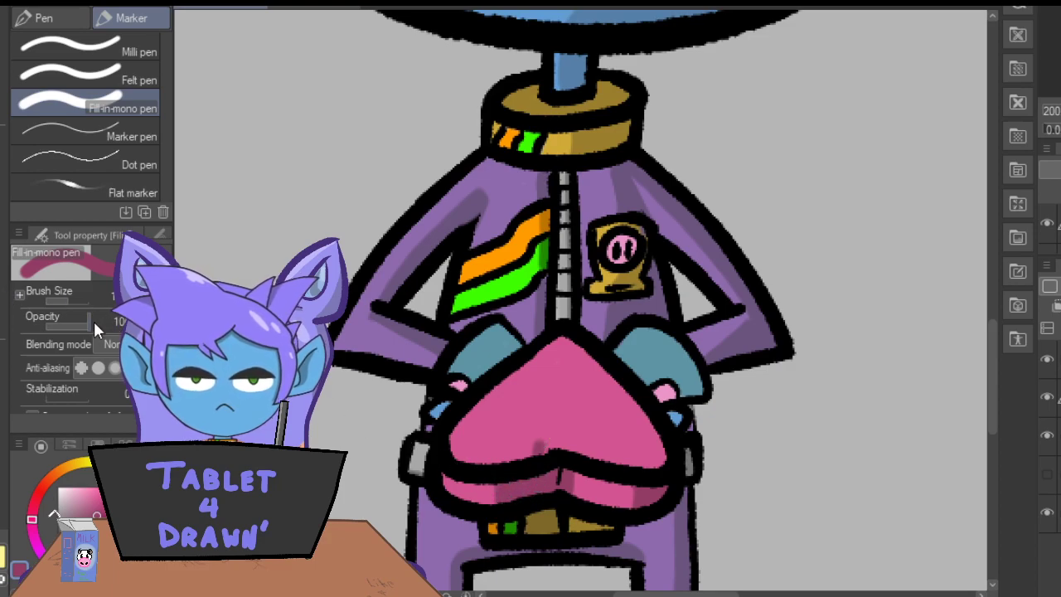
key("e")
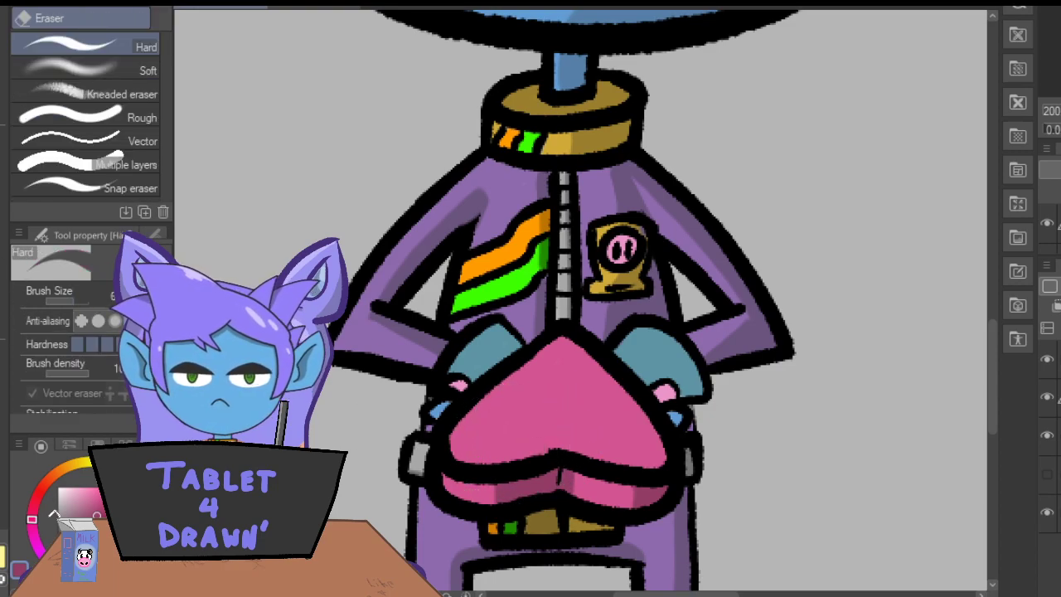
key("p")
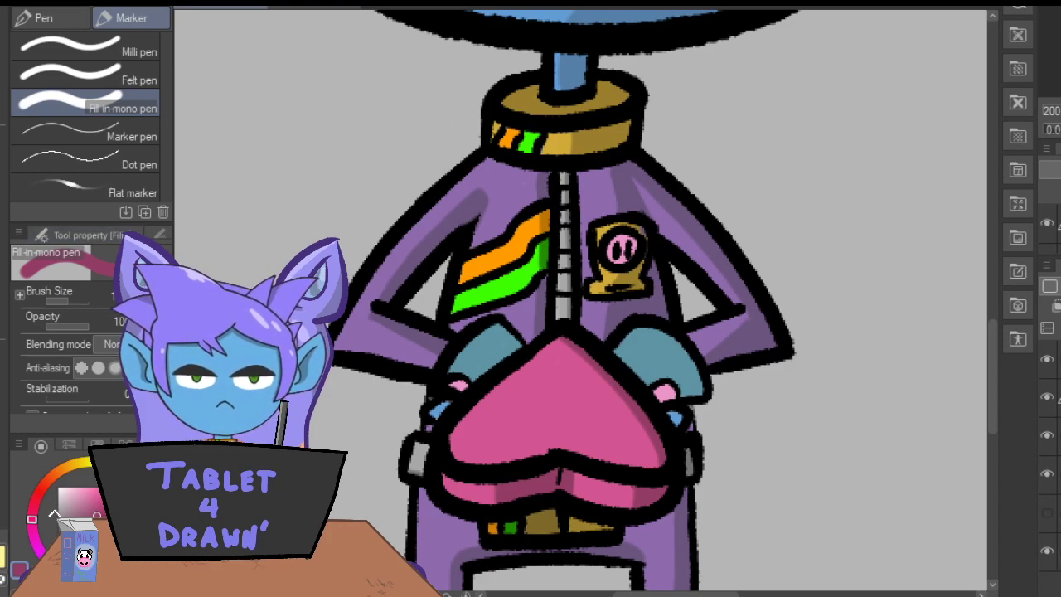
Sample the hair's purple, lighten it and paint an oval highlight on the left-hand side of the hair.
left_click(0, 149)
left_click_drag(992, 367, 990, 207)
key("ctrl+minus")
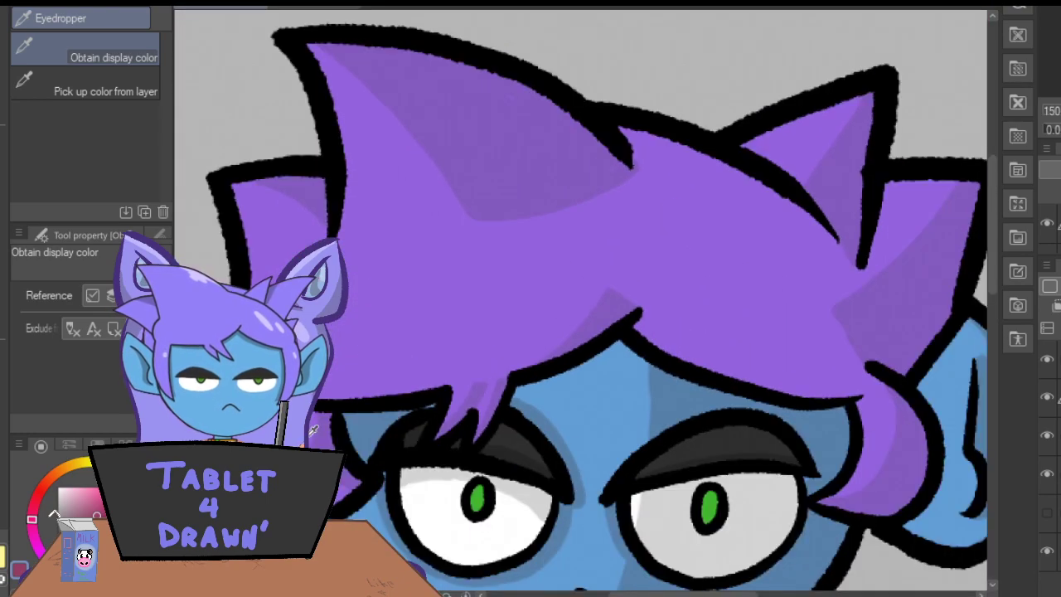
left_click(408, 287)
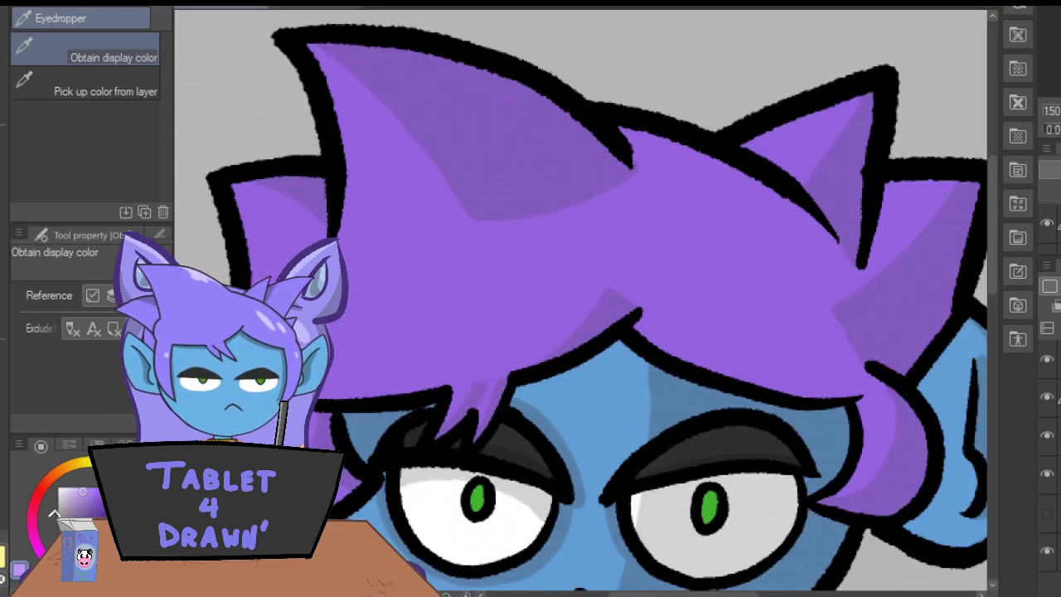
key("p")
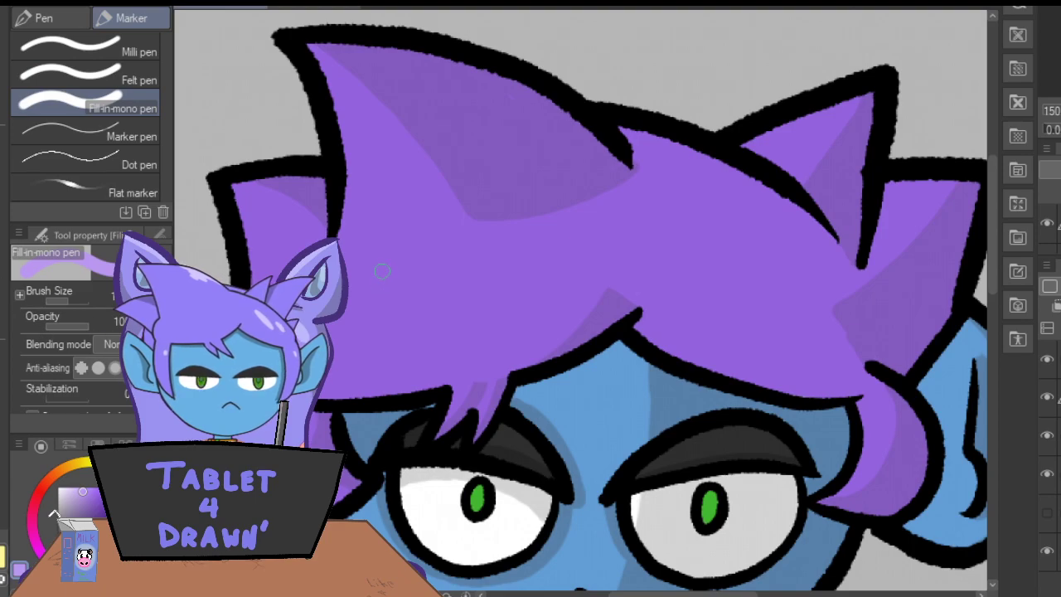
mouse_move(386, 269)
left_mouse_down()
mouse_move(336, 333)
mouse_move(389, 299)
mouse_move(394, 265)
mouse_move(352, 297)
mouse_move(339, 337)
mouse_move(395, 278)
mouse_move(382, 276)
mouse_move(349, 319)
left_mouse_up()
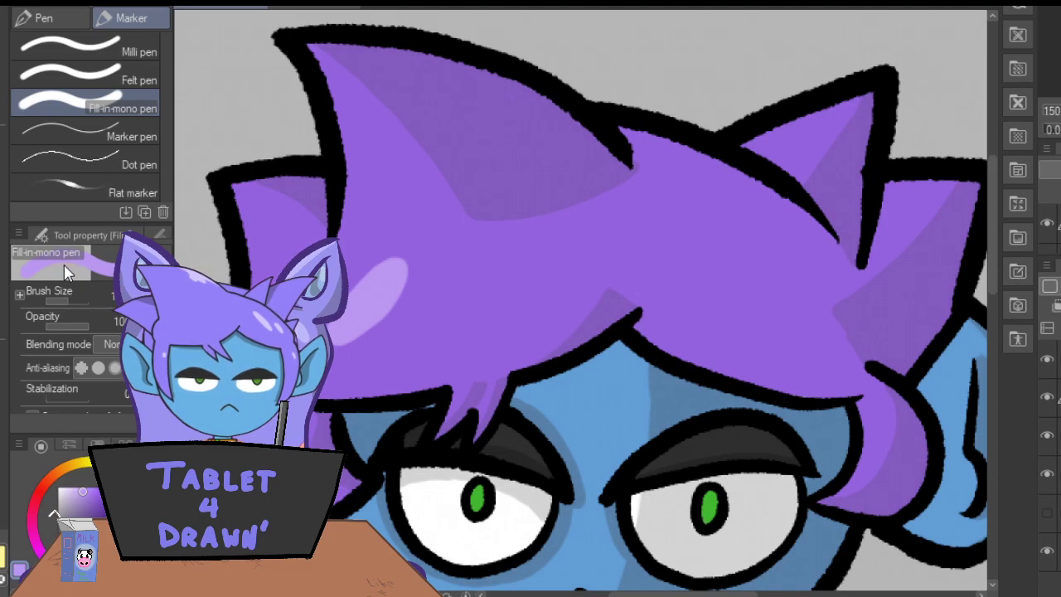
Paint thin light purple highlights along the edges of the hair spikes and the inner edge of the right-hand side lock.
mouse_move(309, 50)
left_mouse_down()
mouse_move(345, 141)
mouse_move(344, 230)
left_mouse_up()
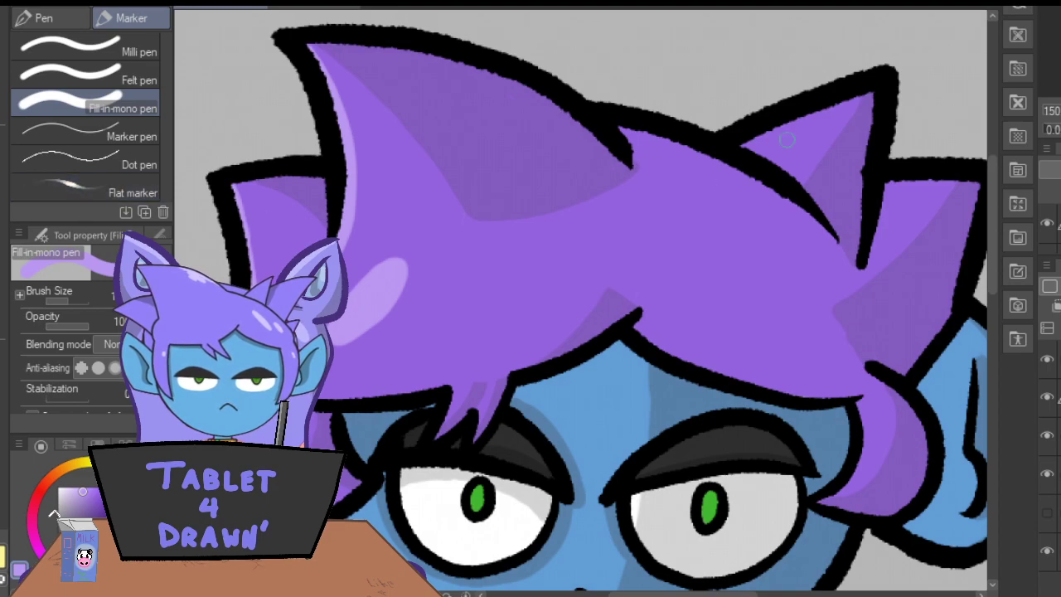
left_click_drag(851, 98, 735, 153)
left_click_drag(949, 175, 882, 194)
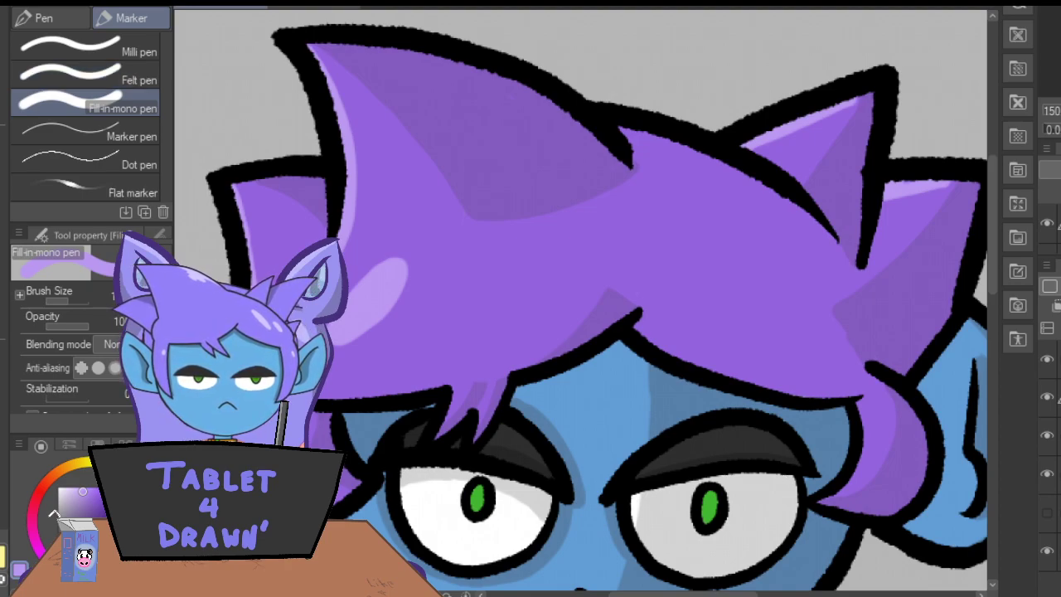
mouse_move(857, 398)
left_mouse_down()
mouse_move(869, 415)
mouse_move(859, 477)
mouse_move(822, 494)
left_mouse_up()
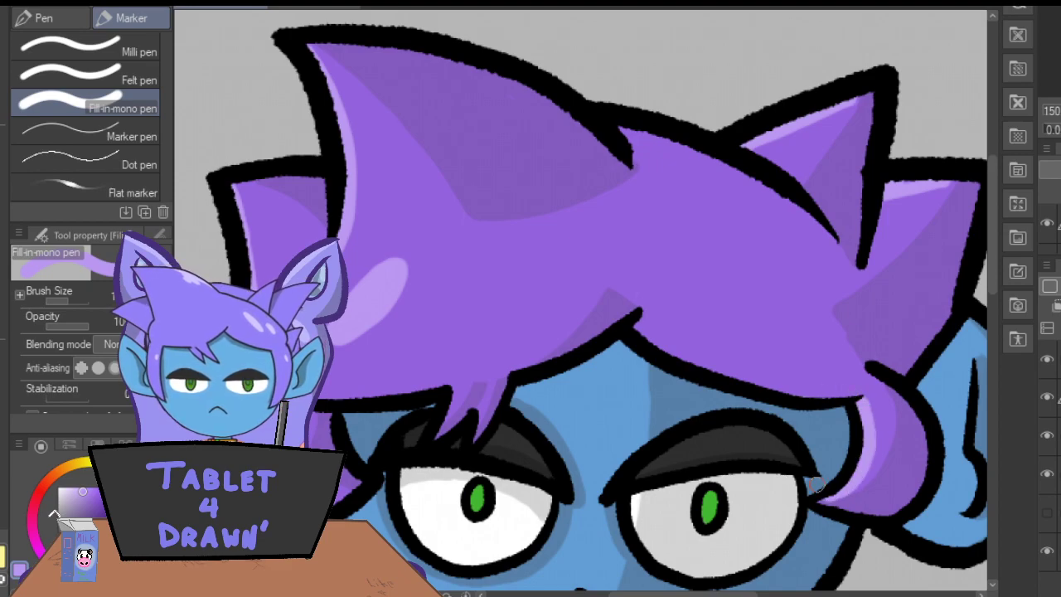
key("ctrl+minus")
key("ctrl+minus")
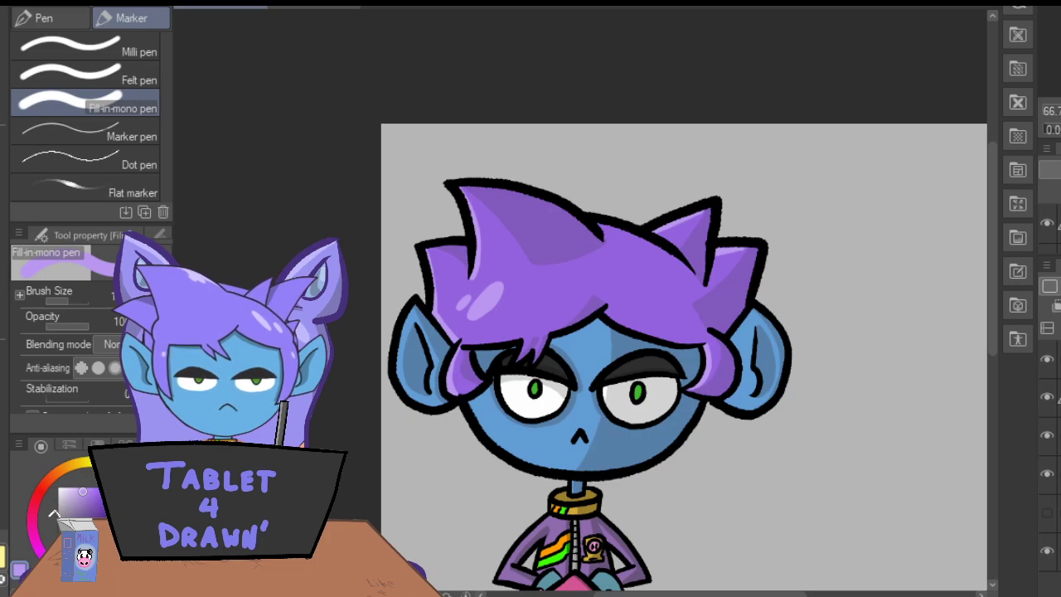
Add a light purple highlight at the crown beside the large front hair spike.
key("ctrl+plus")
key("ctrl+plus")
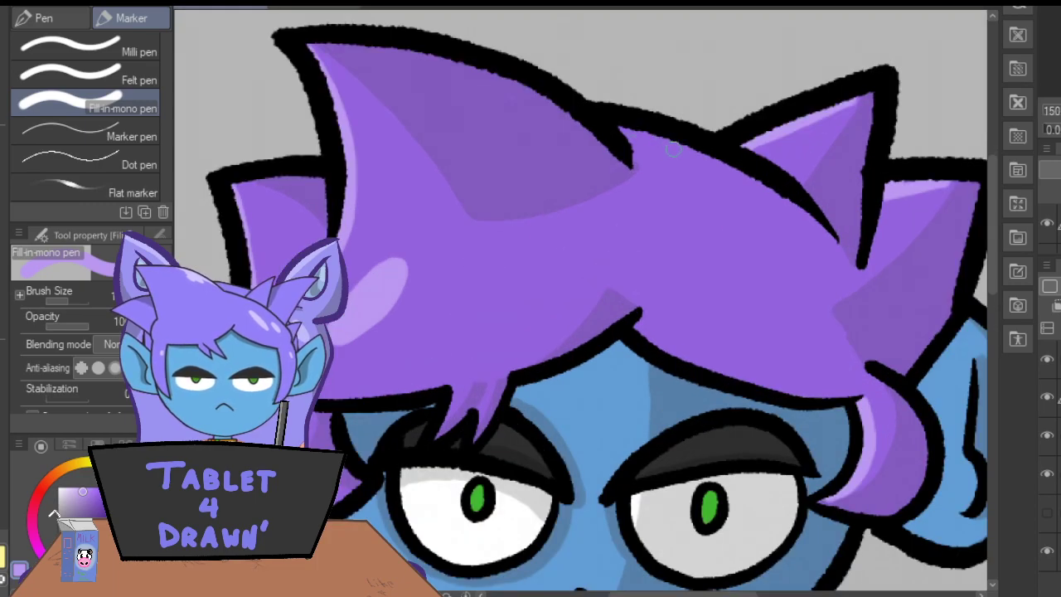
left_click_drag(673, 144, 620, 133)
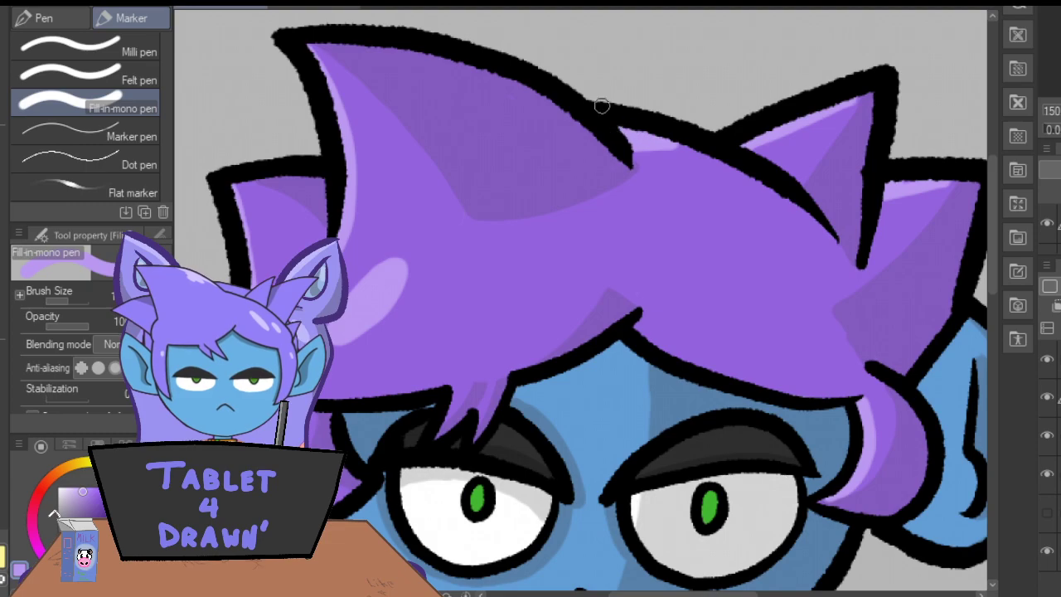
mouse_move(692, 143)
left_mouse_down()
mouse_move(637, 146)
mouse_move(626, 135)
left_mouse_up()
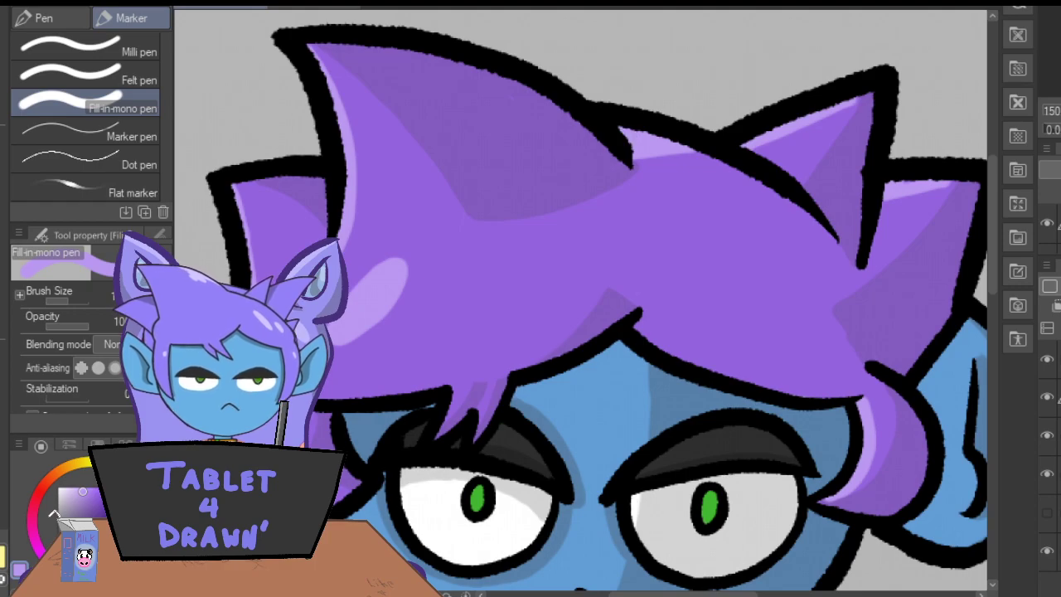
key("ctrl+minus")
key("ctrl+minus")
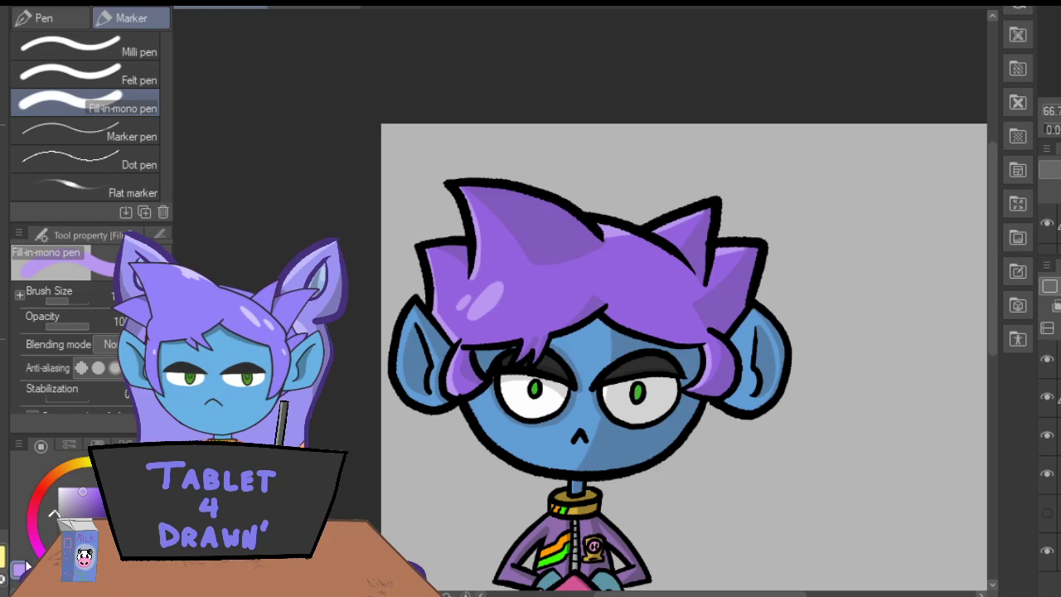
Sample the face's blue, lighten it and paint a thin highlight along the outer edge of the left-hand ear.
key("i")
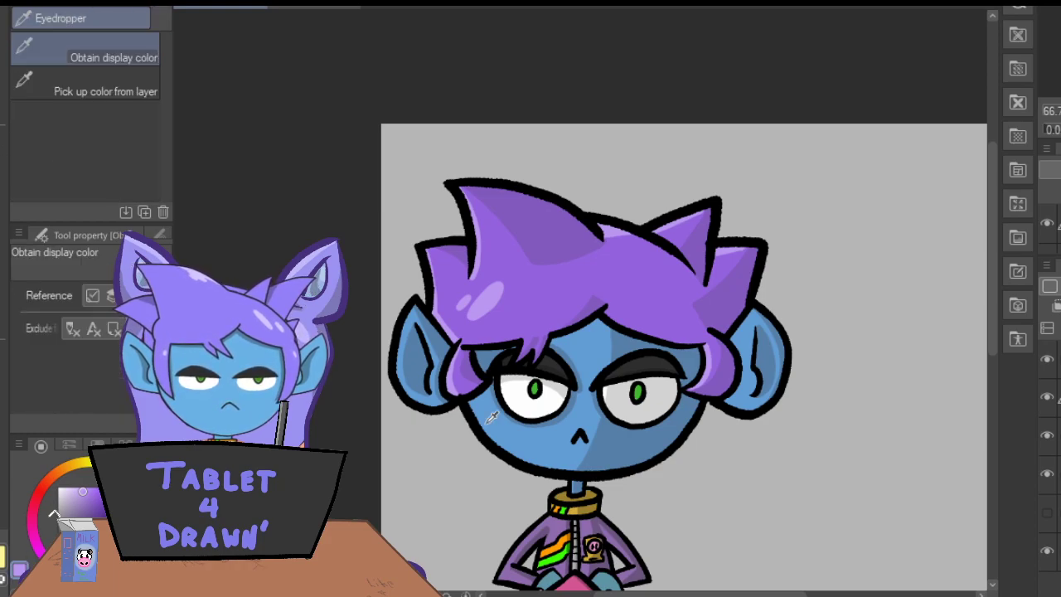
left_click(500, 426)
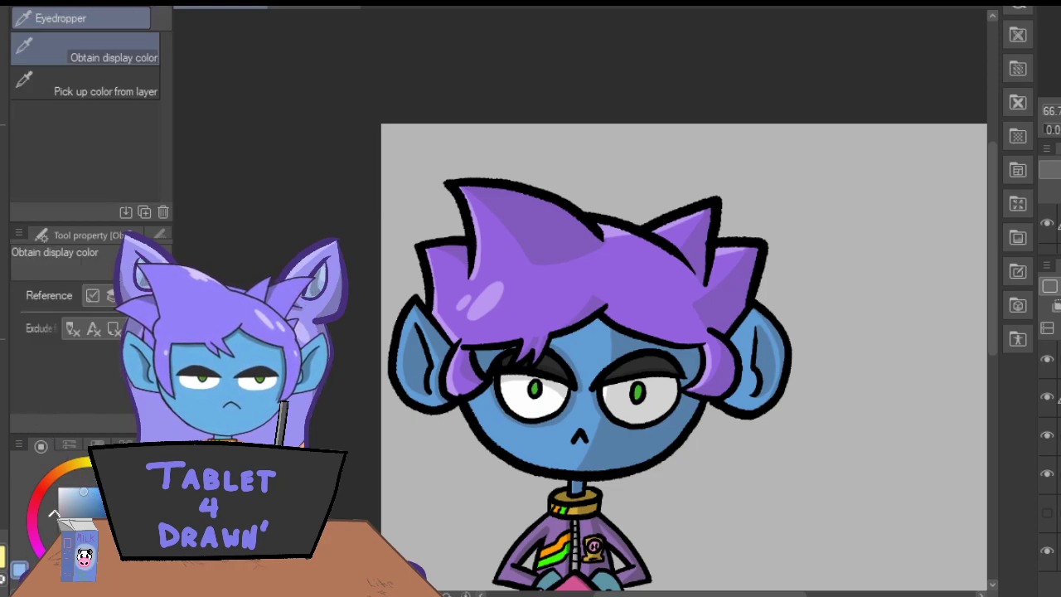
key("p")
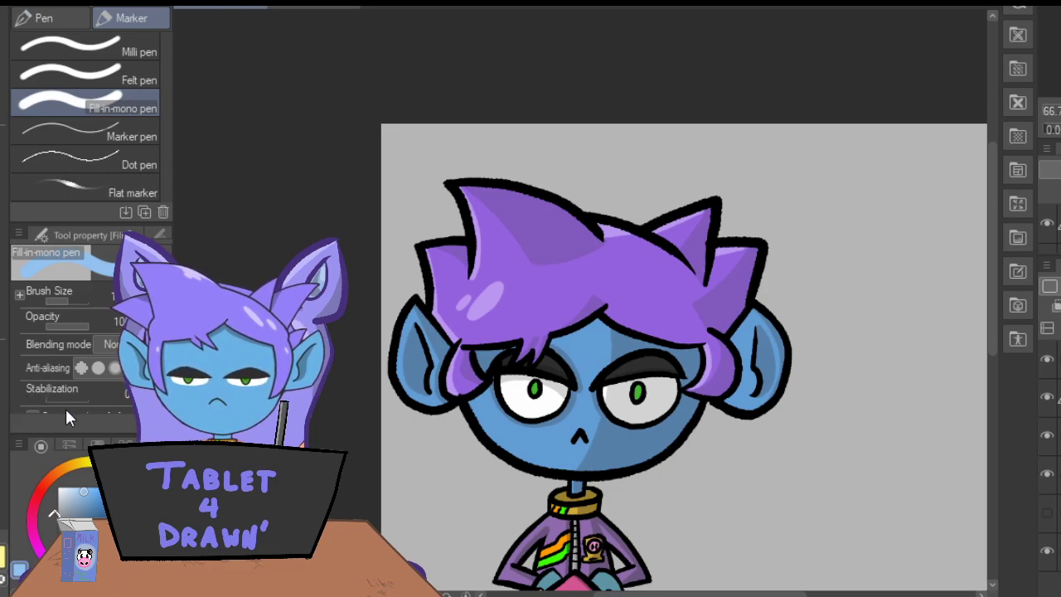
key("ctrl+plus")
key("ctrl+plus")
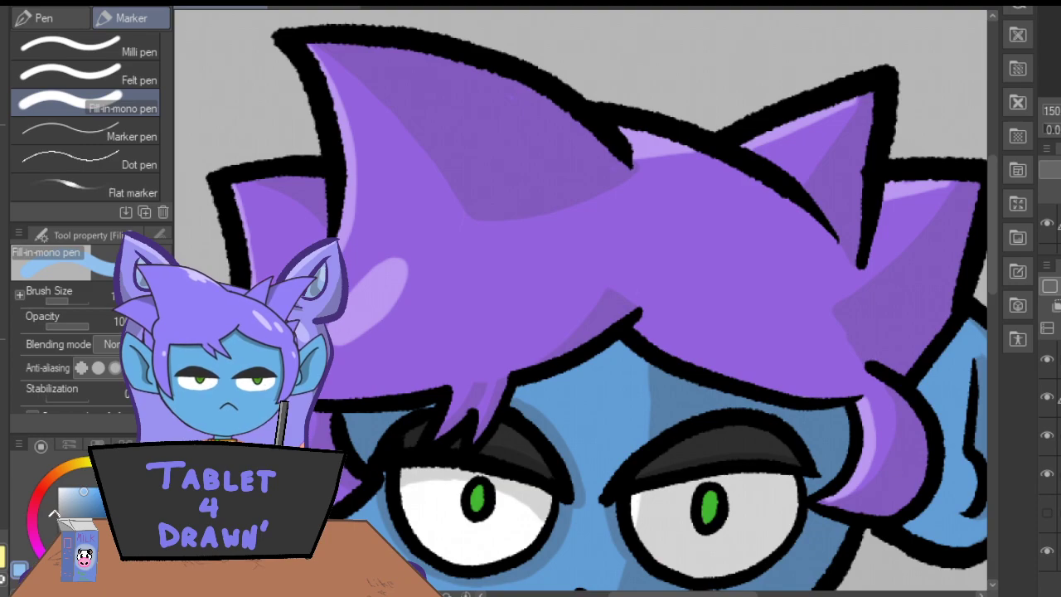
left_click_drag(643, 594, 603, 594)
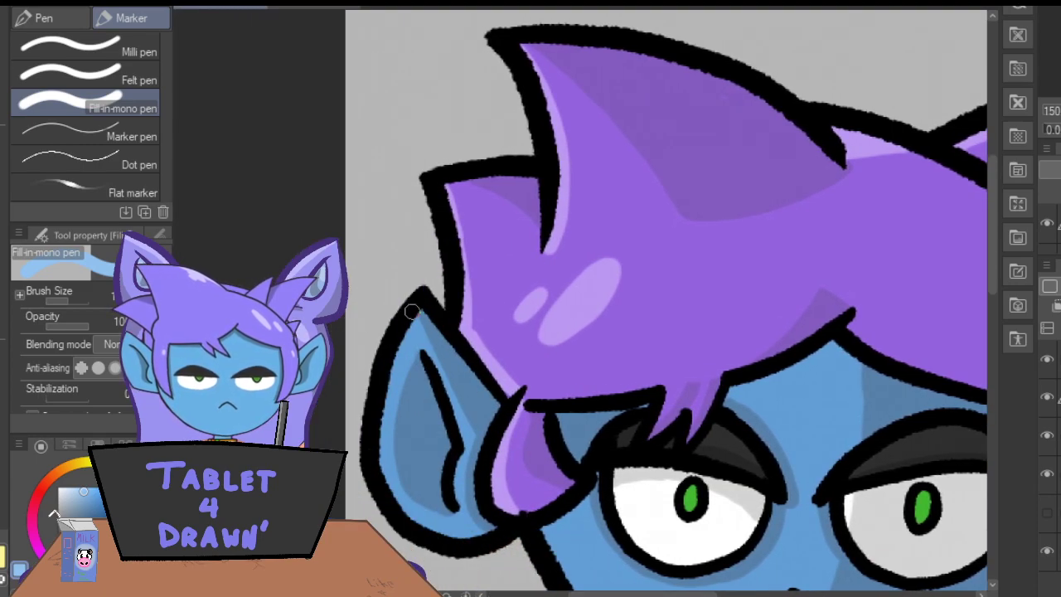
mouse_move(406, 330)
left_mouse_down()
mouse_move(382, 388)
mouse_move(378, 462)
mouse_move(395, 514)
mouse_move(413, 527)
left_mouse_up()
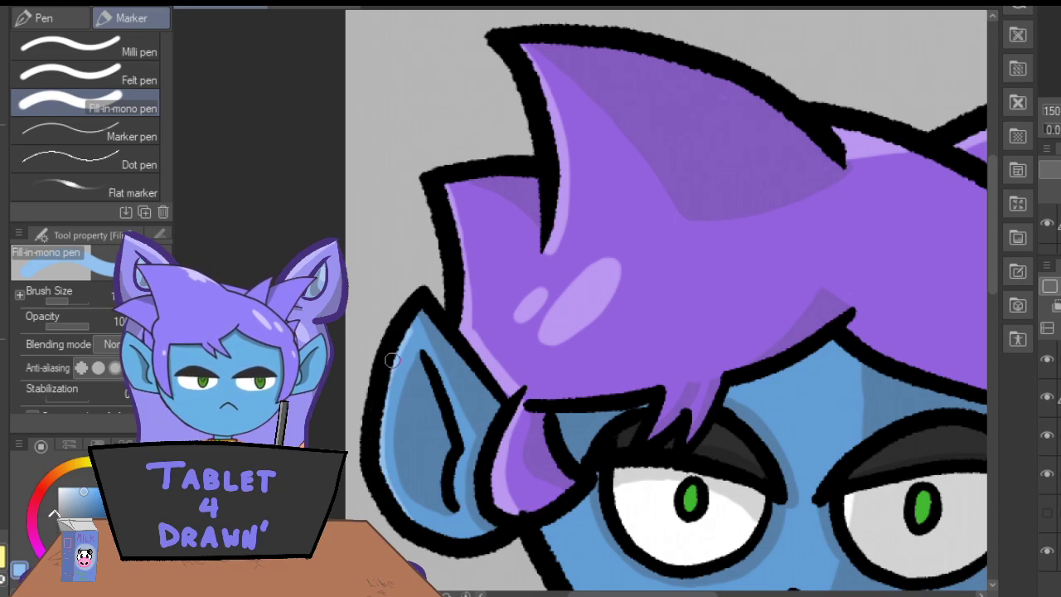
Add light blue highlights along the inner edge of the right-hand ear and the left-hand cheek.
left_click_drag(595, 594, 670, 594)
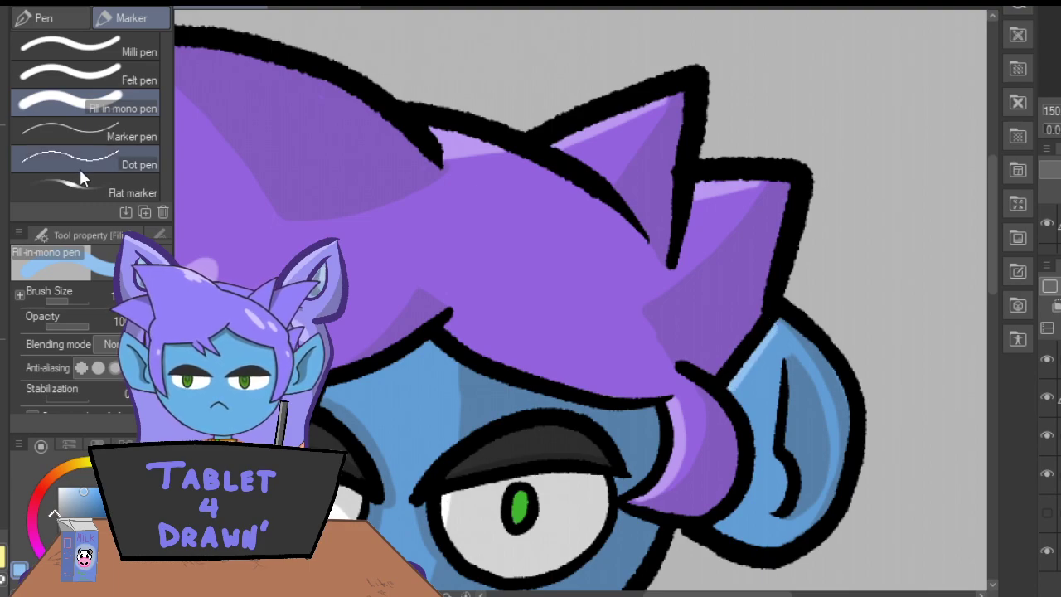
left_click_drag(992, 255, 990, 305)
left_click_drag(718, 595, 680, 594)
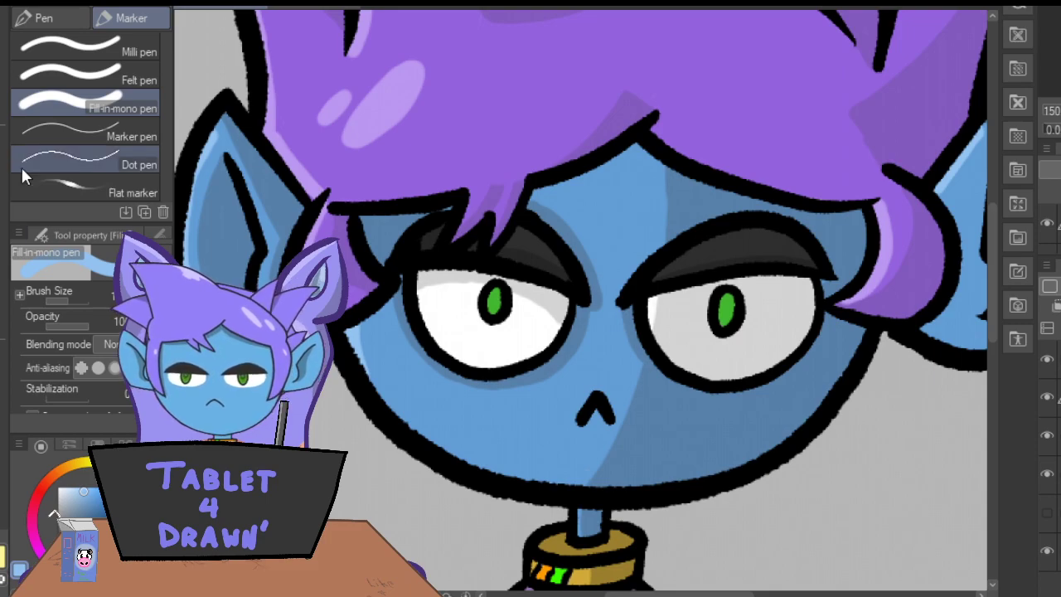
Sample the iris green, lighten it and paint a highlight along the left-hand edge of both irises.
key("i")
left_click(500, 302)
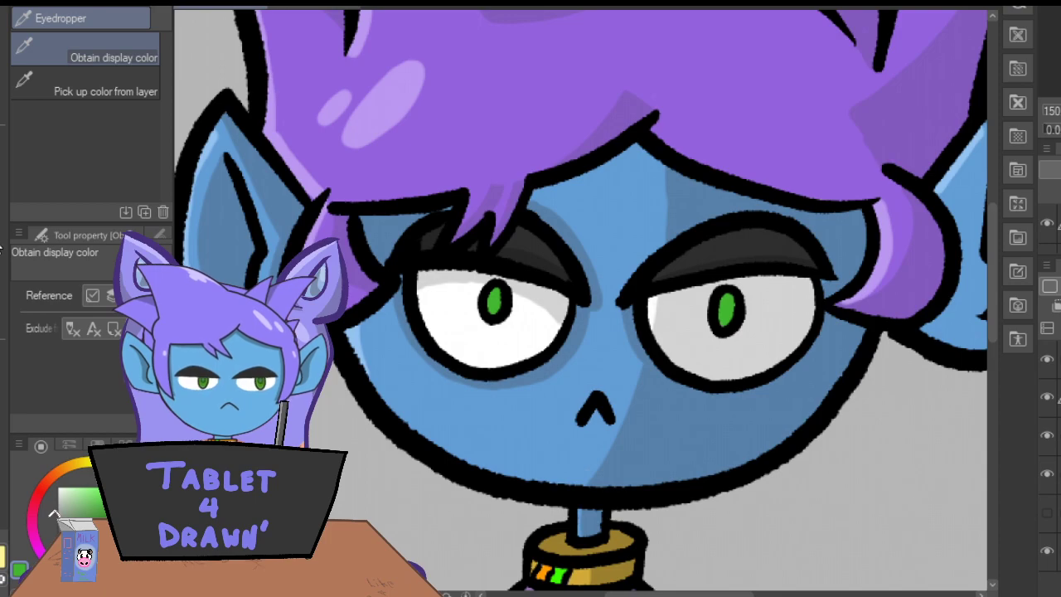
key("p")
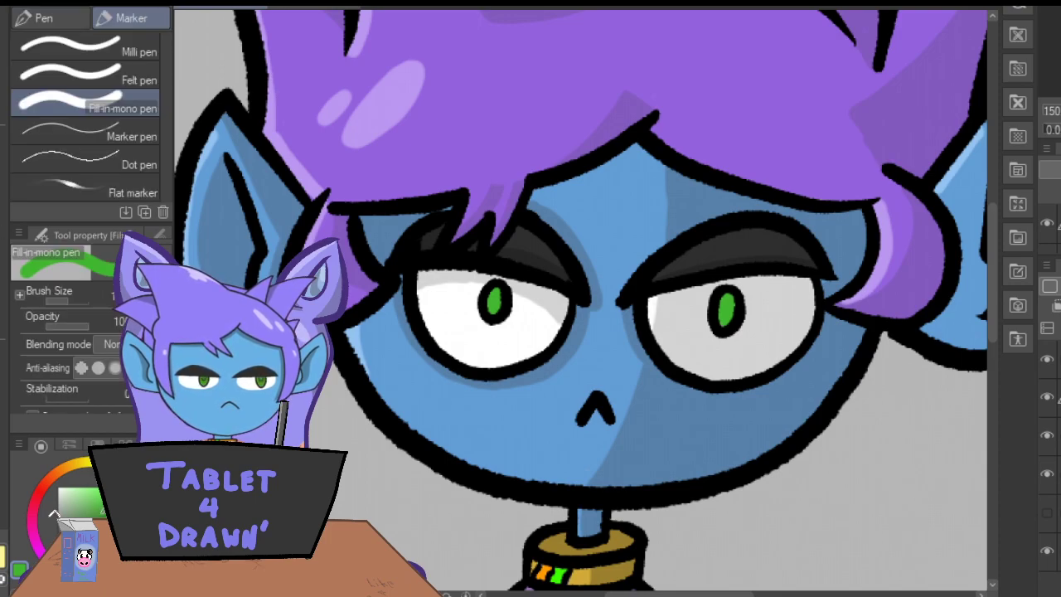
left_click(83, 499)
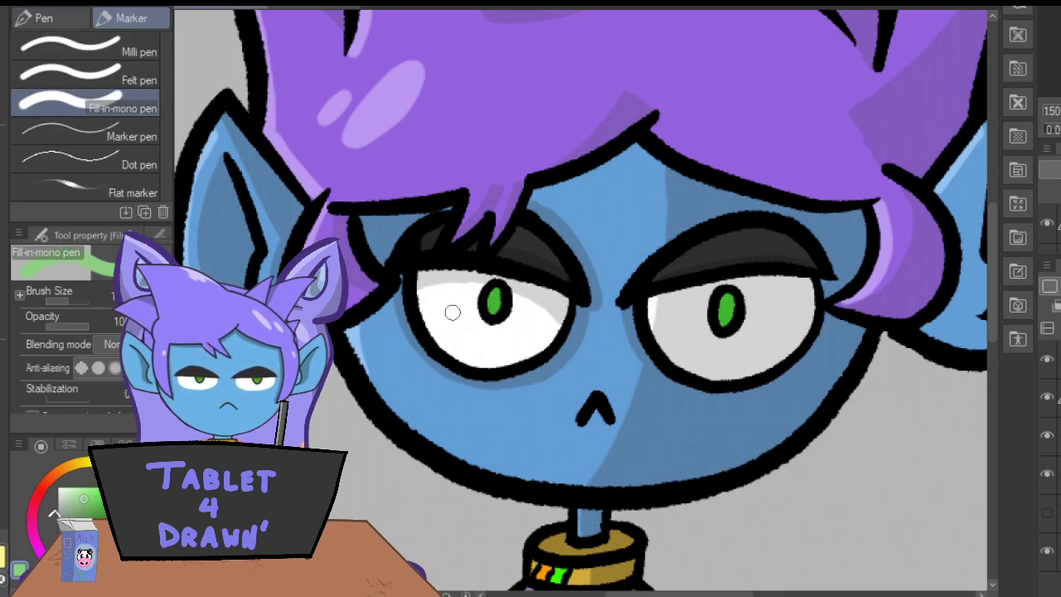
key("ctrl+plus")
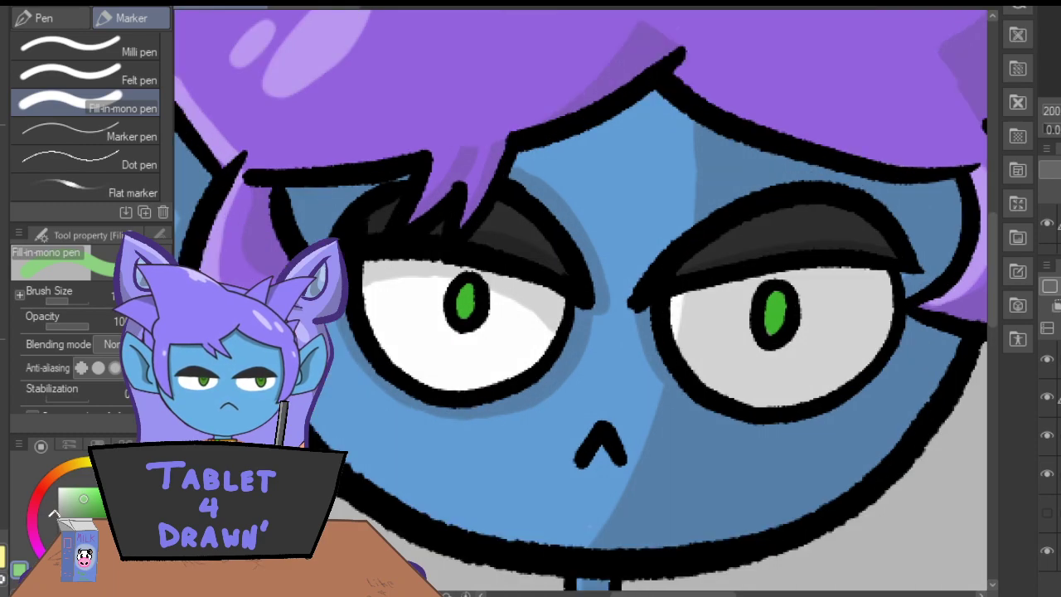
key("ctrl+plus")
key("ctrl+plus")
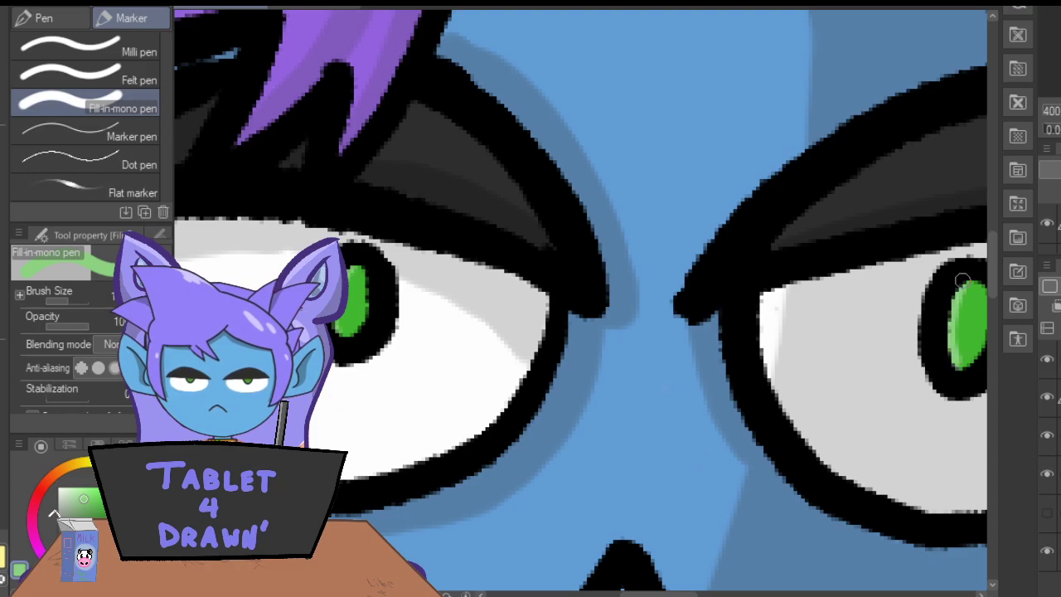
Sample the collar's gold, lighten it and paint a highlight at the left-hand end of the collar band.
key("ctrl+minus")
key("ctrl+minus")
key("ctrl+minus")
key("ctrl+minus")
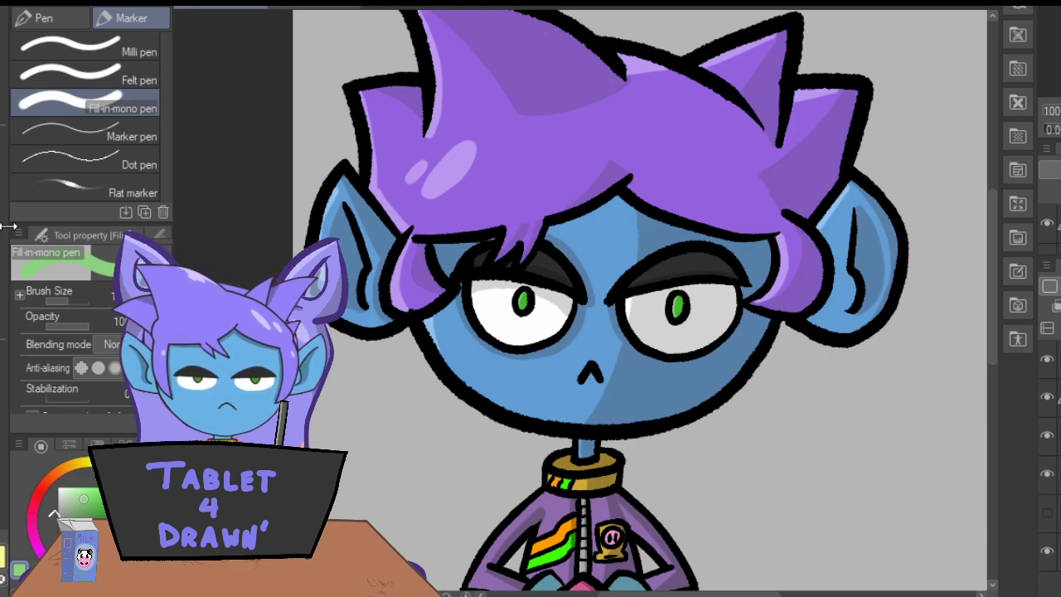
key("i")
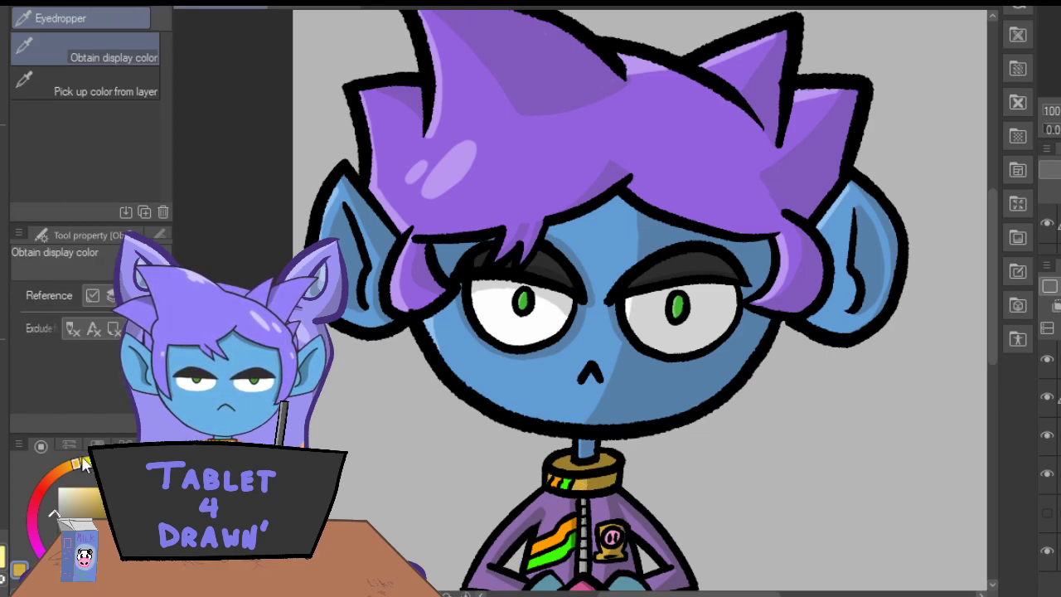
key("p")
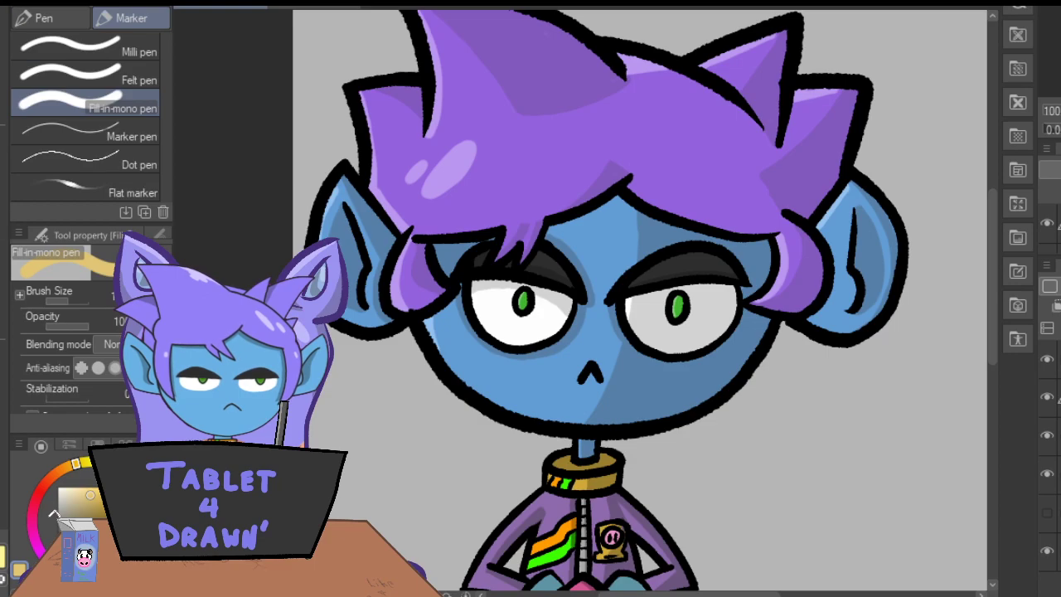
key("ctrl+plus")
key("ctrl+plus")
key("ctrl+plus")
key("ctrl+plus")
left_click_drag(992, 250, 992, 342)
left_click_drag(458, 264, 446, 284)
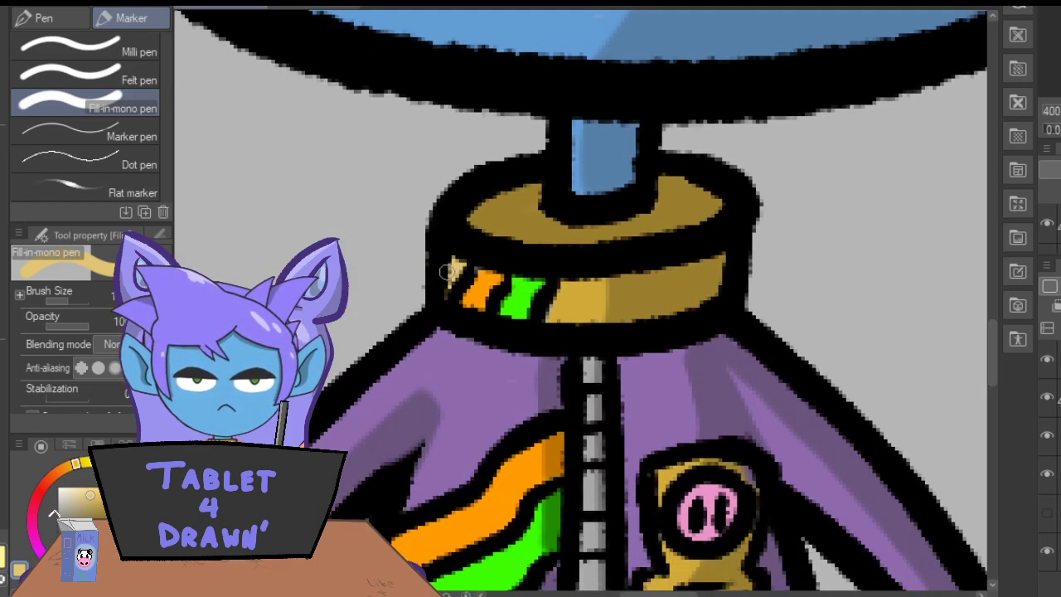
left_click_drag(992, 341, 991, 397)
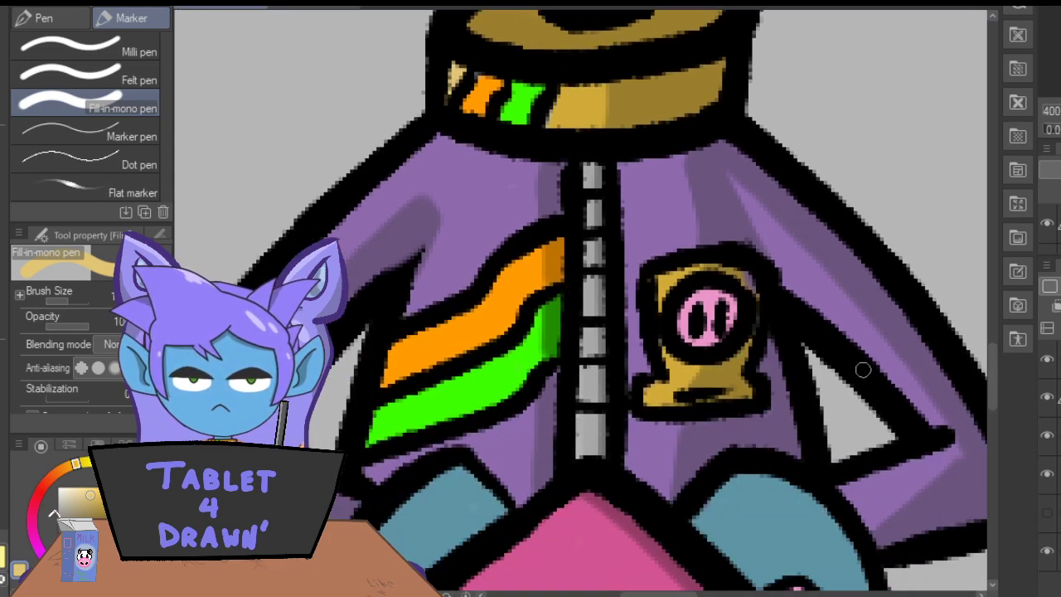
key("e")
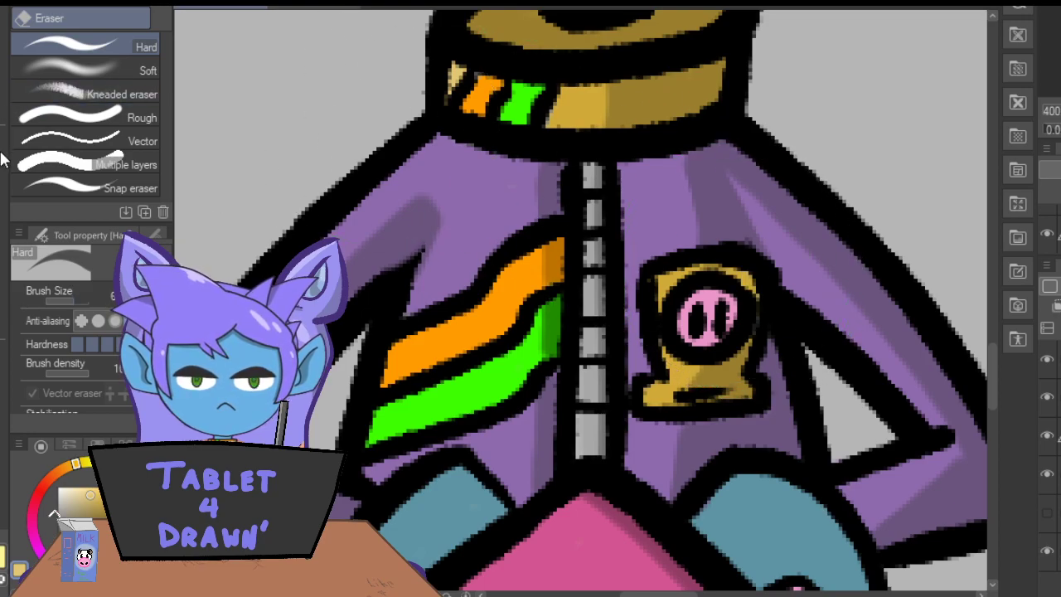
key("i")
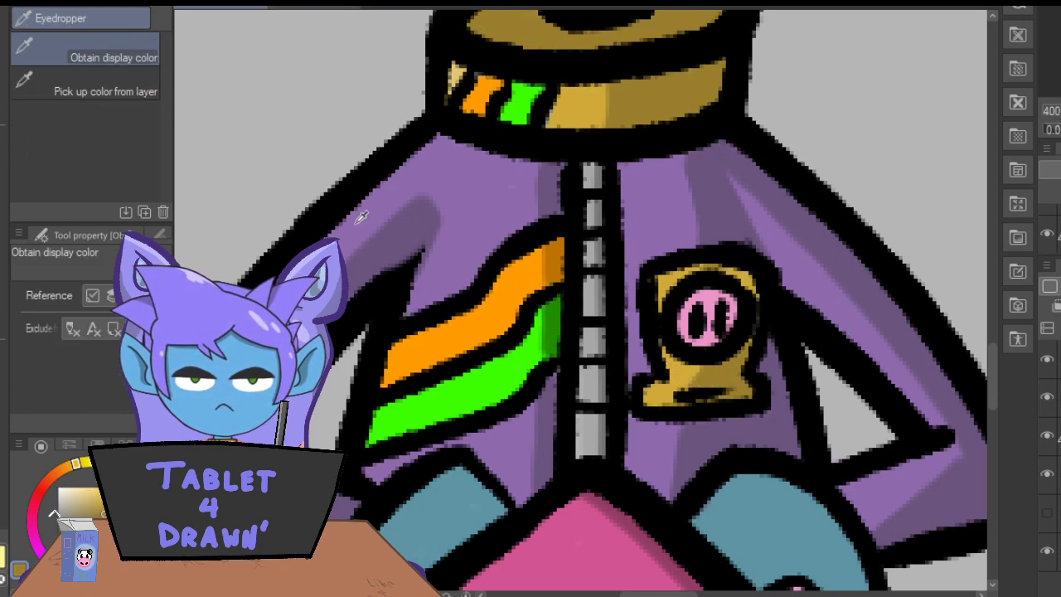
key("p")
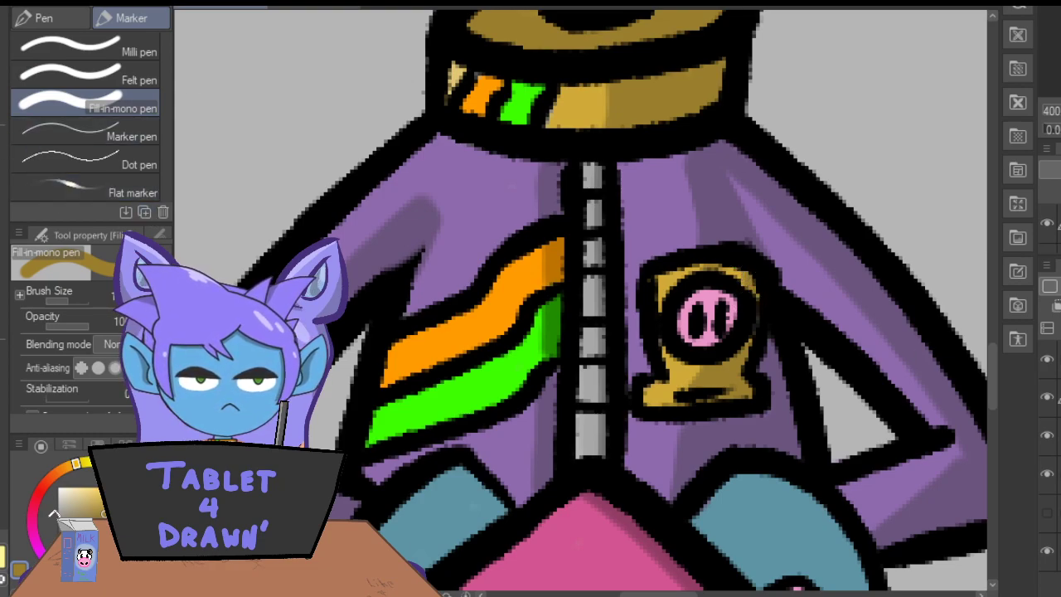
Resample the collar's gold, lighten it and paint highlights down the left-hand side and base of the jacket's badge.
key("i")
left_click(555, 98)
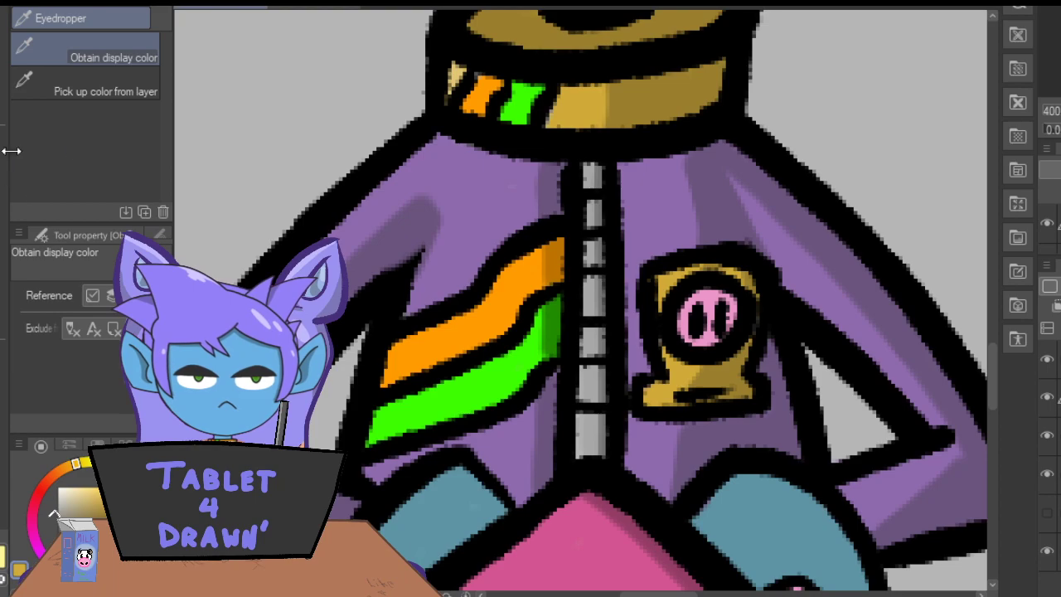
left_click(461, 73)
key("p")
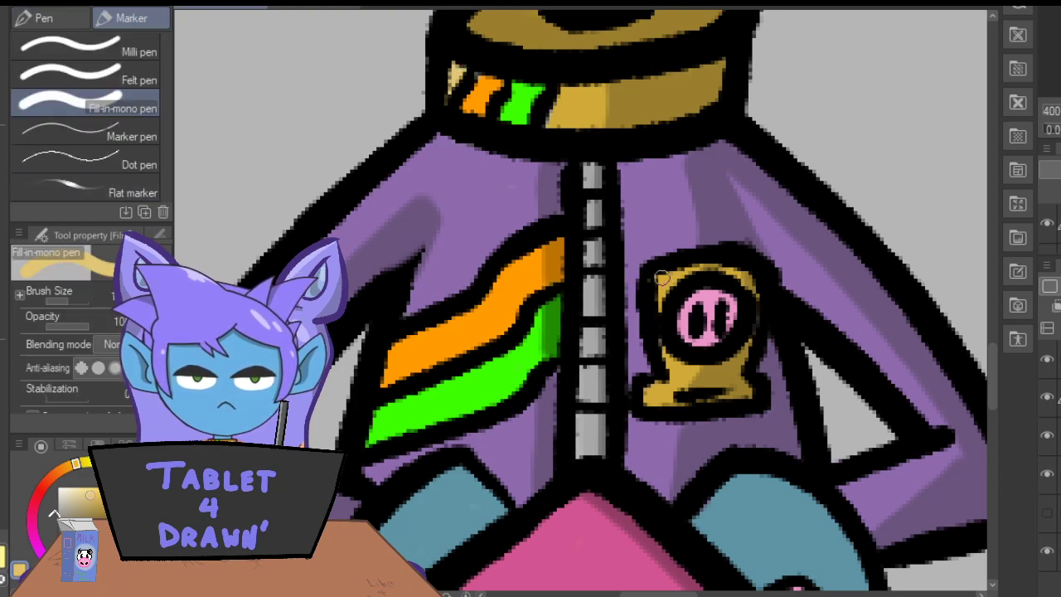
left_click_drag(661, 284, 670, 371)
mouse_move(662, 285)
left_mouse_down()
mouse_move(673, 378)
mouse_move(663, 396)
mouse_move(649, 394)
mouse_move(667, 402)
left_mouse_up()
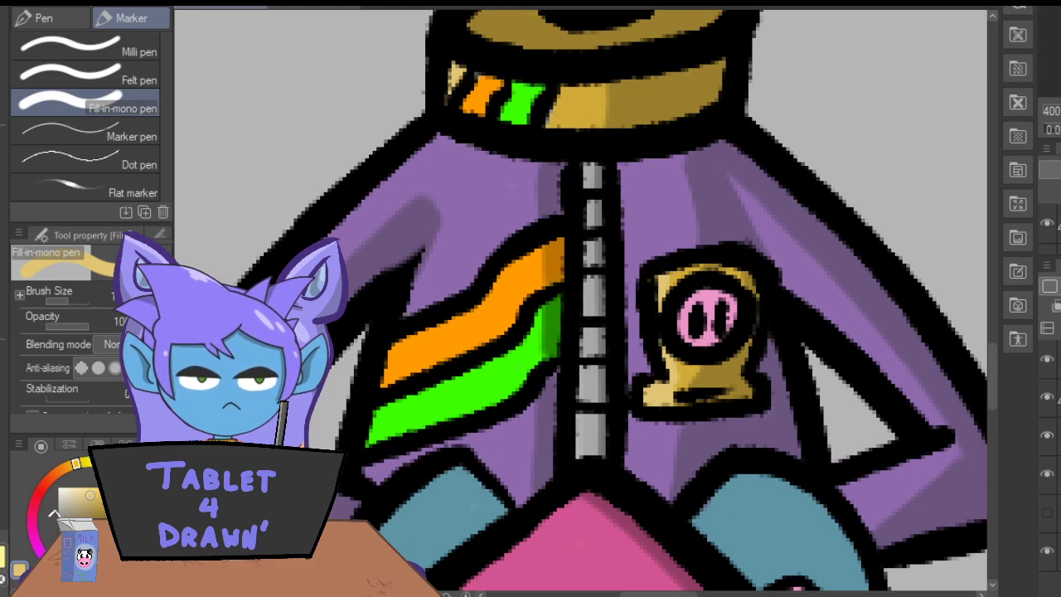
Paint near-white highlights down the zipper's left-hand side and a light pink highlight on the badge's snout.
left_click(593, 290, "alt")
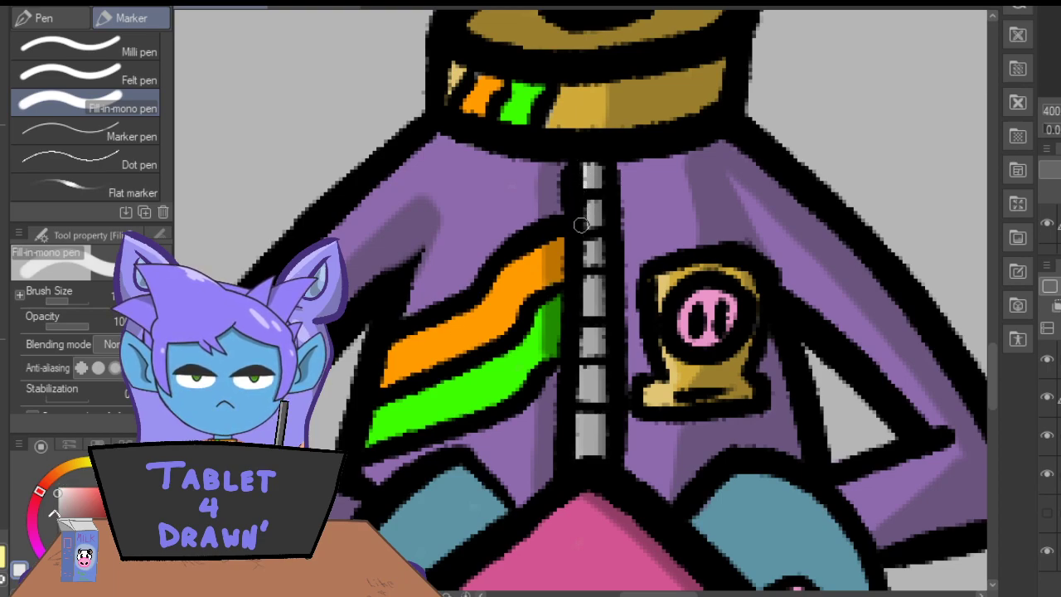
left_click_drag(578, 364, 582, 459)
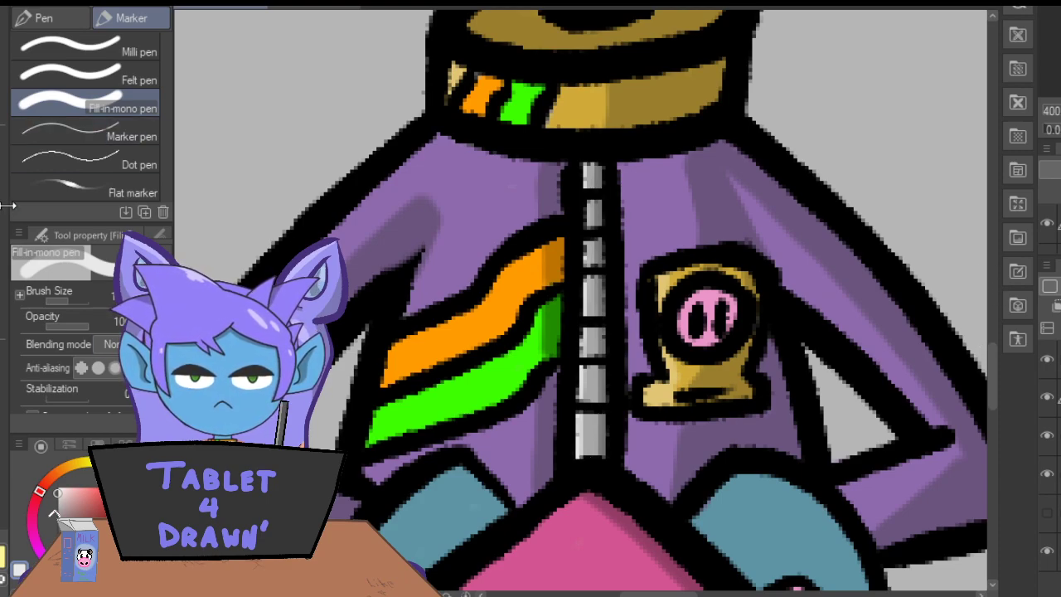
key("i")
left_click(715, 292)
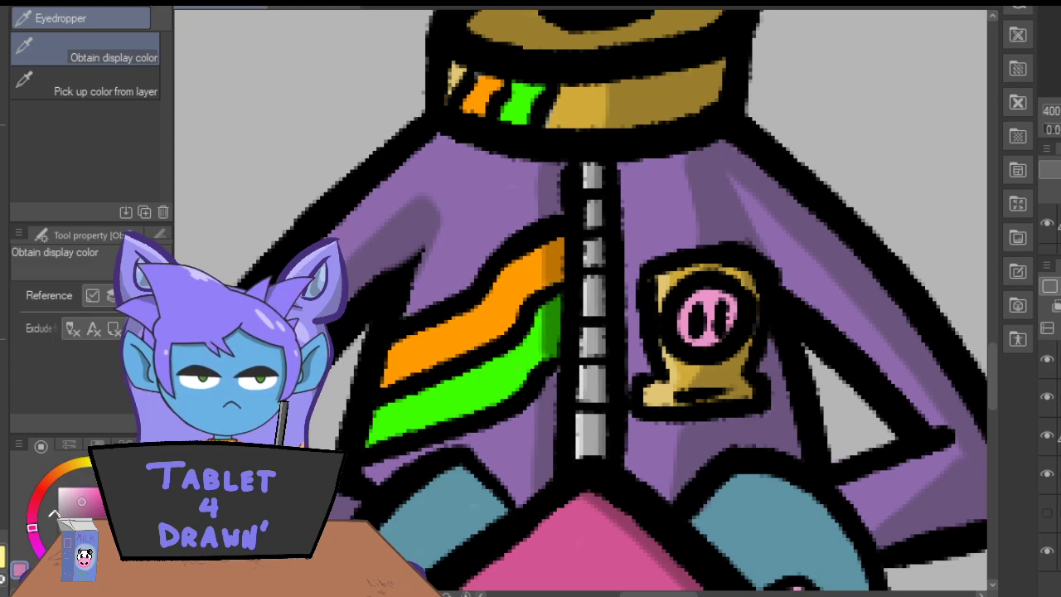
key("p")
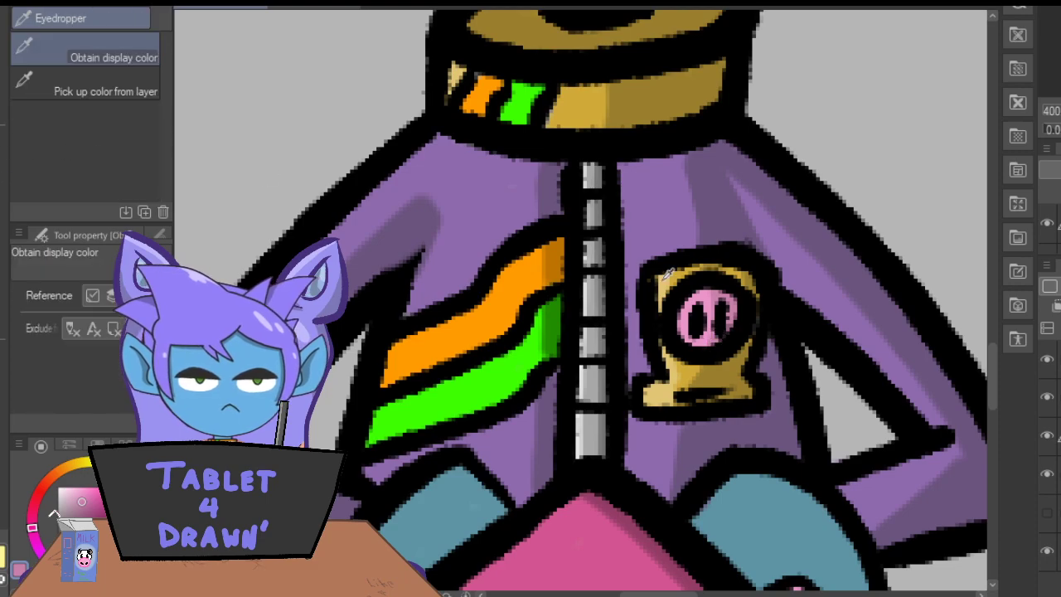
left_click(705, 295, "alt")
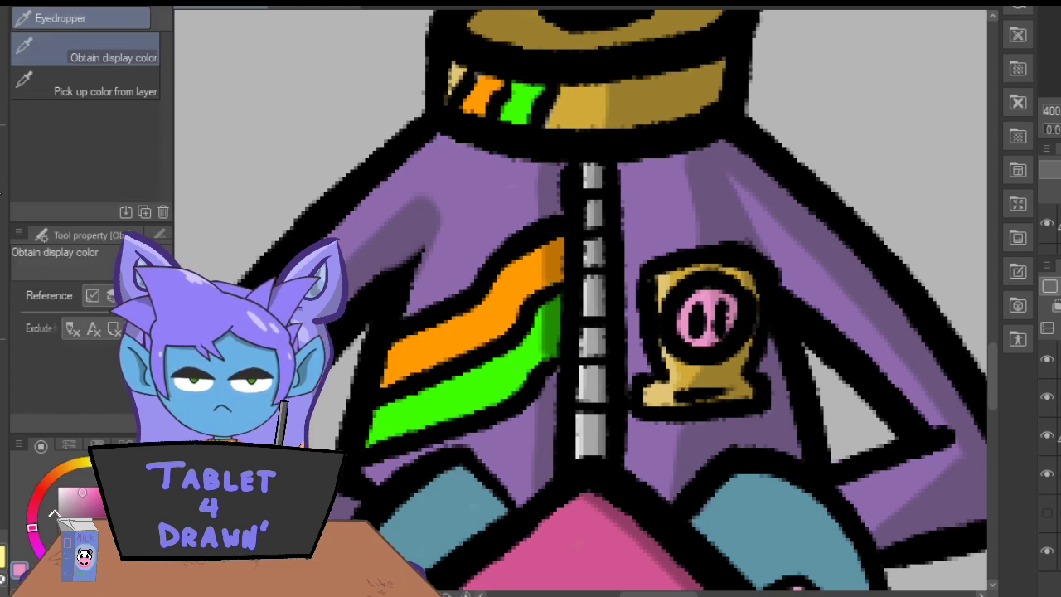
left_click(72, 492)
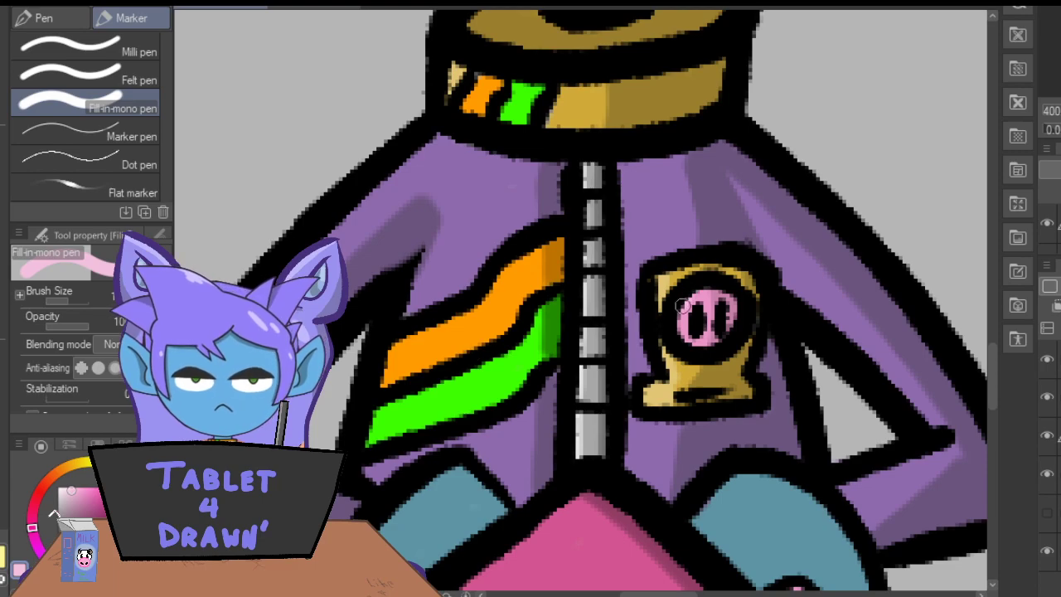
Sample the shaded teal inside the boot and paint shadows on the right-hand side of both teal gloves.
scroll(995, 373, "down", 5)
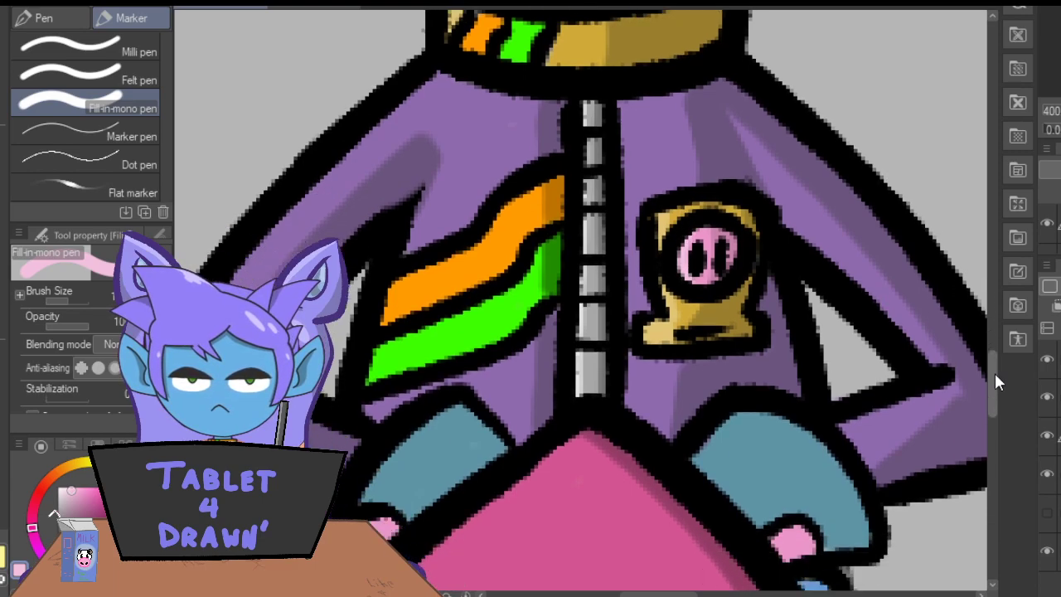
key("i")
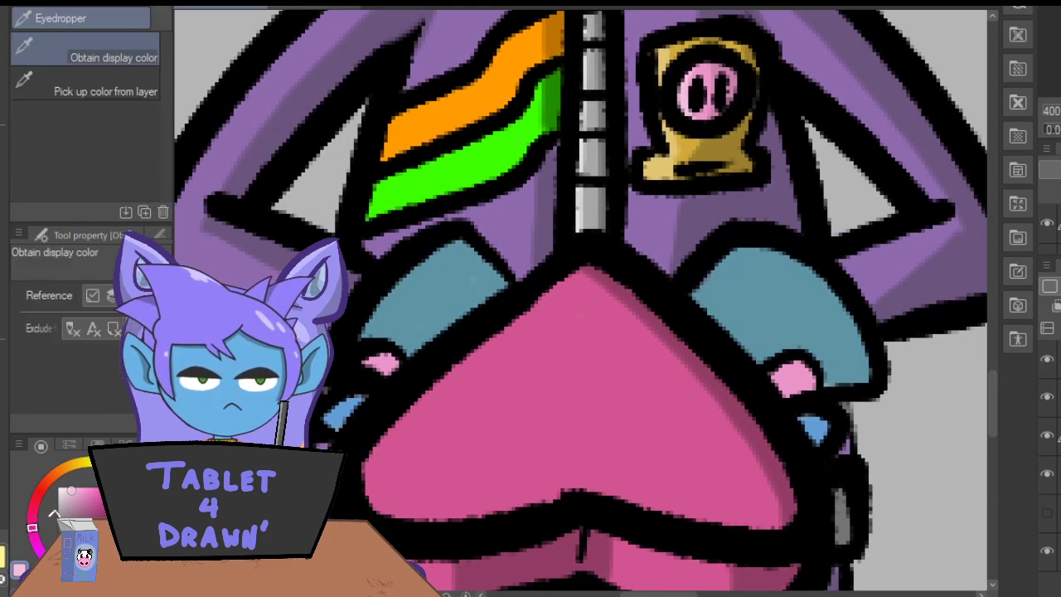
left_click_drag(995, 391, 990, 515)
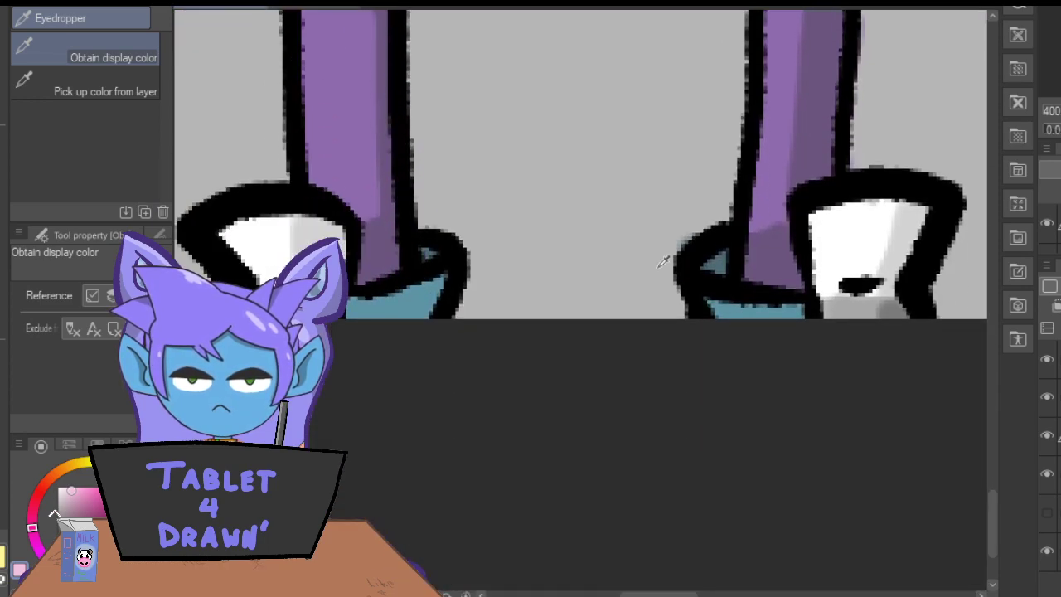
left_click(713, 262)
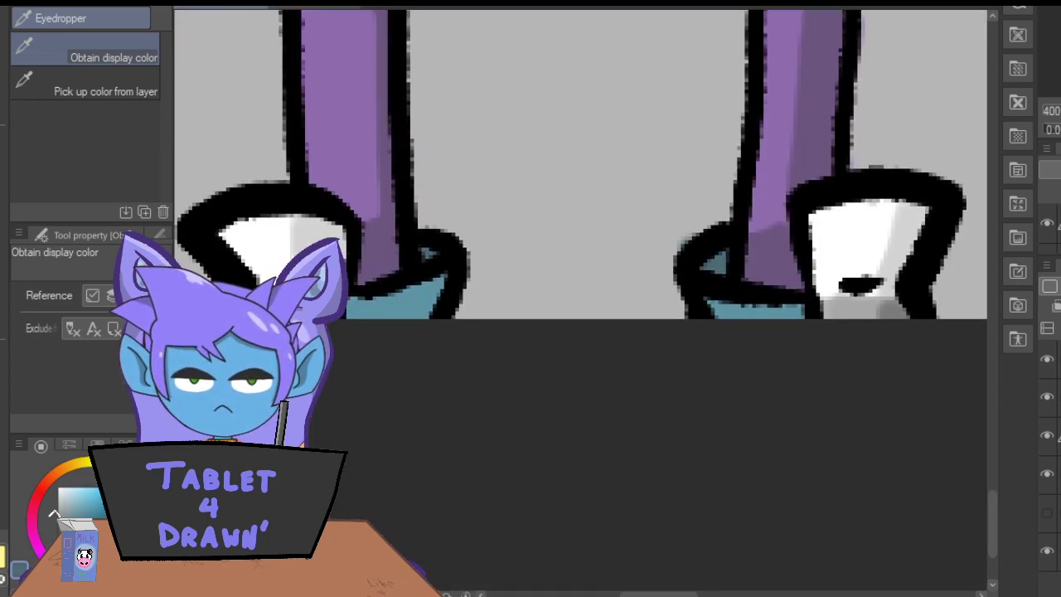
left_click_drag(991, 509, 990, 396)
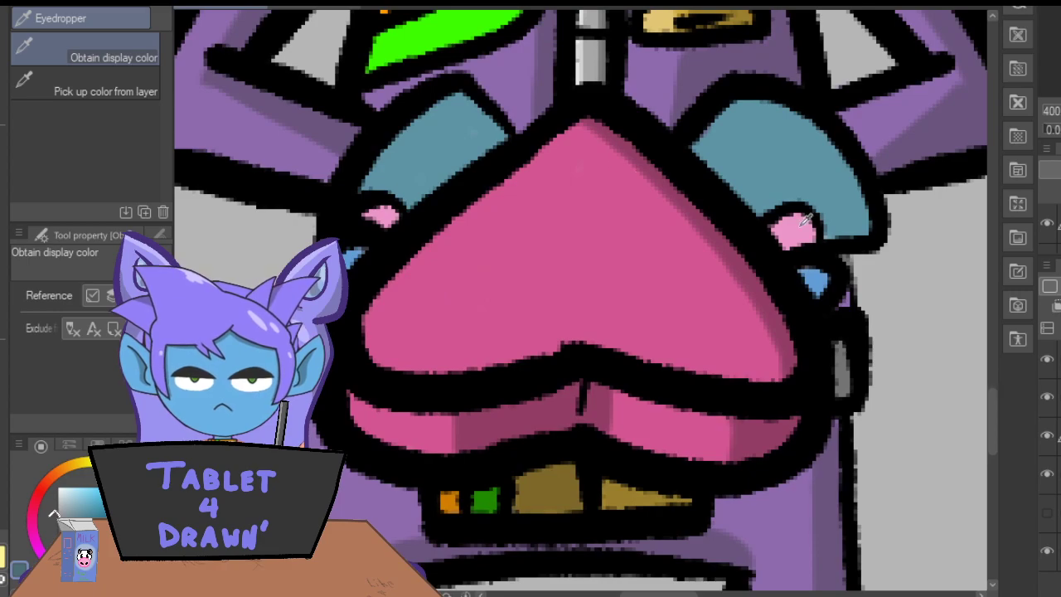
key("p")
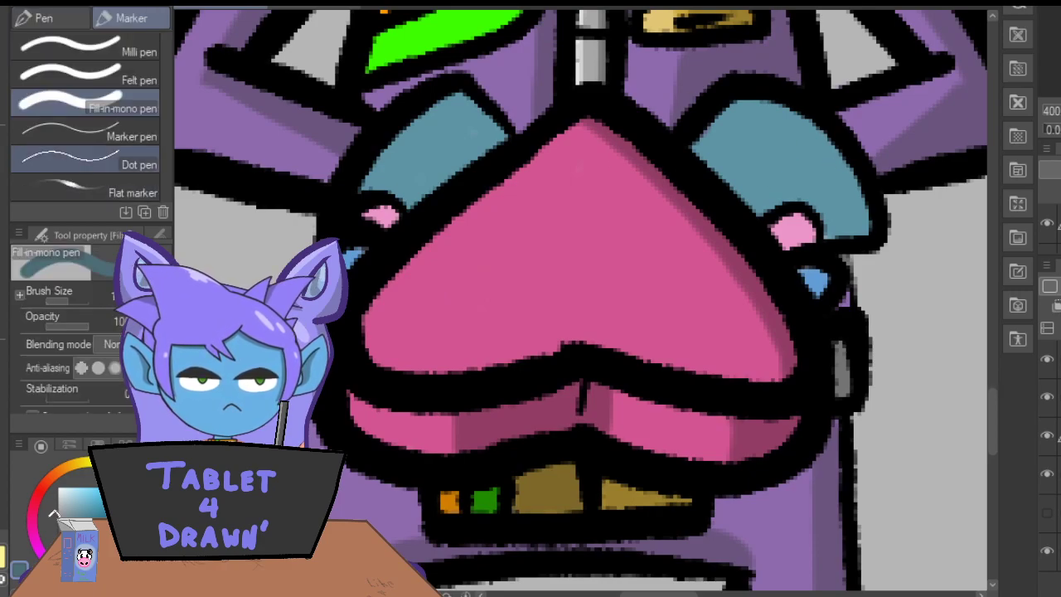
mouse_move(862, 183)
left_mouse_down()
mouse_move(830, 207)
mouse_move(862, 209)
mouse_move(846, 225)
mouse_move(859, 233)
left_mouse_up()
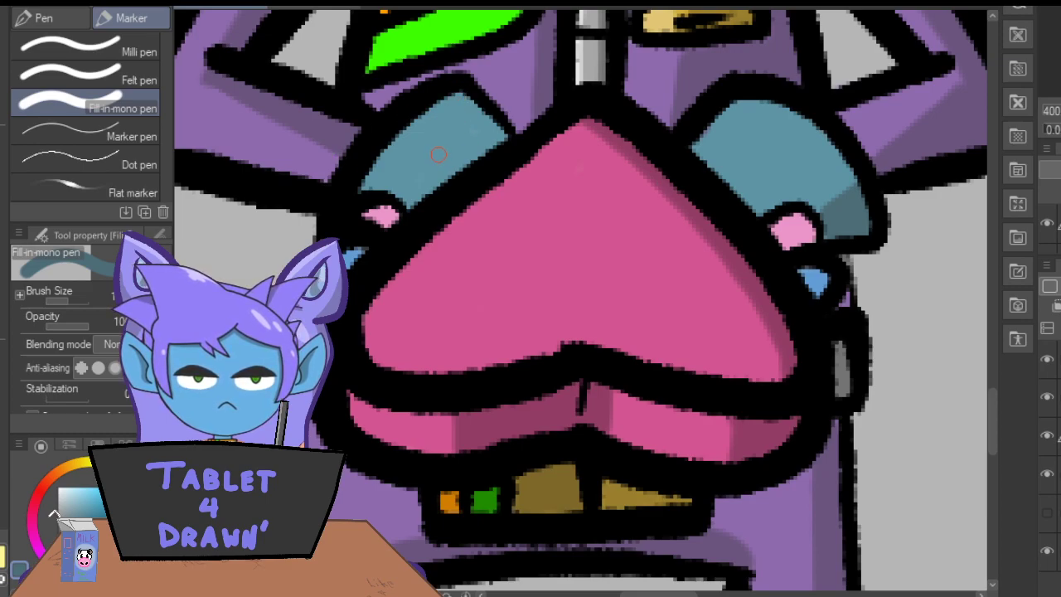
mouse_move(467, 101)
left_mouse_down()
mouse_move(466, 138)
mouse_move(470, 110)
left_mouse_up()
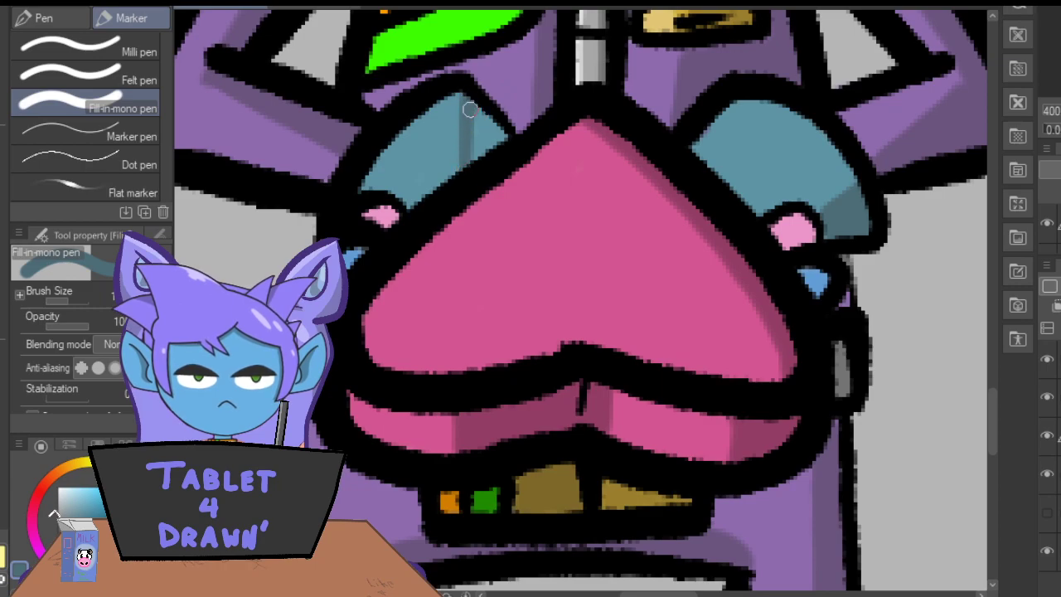
key("ctrl+z")
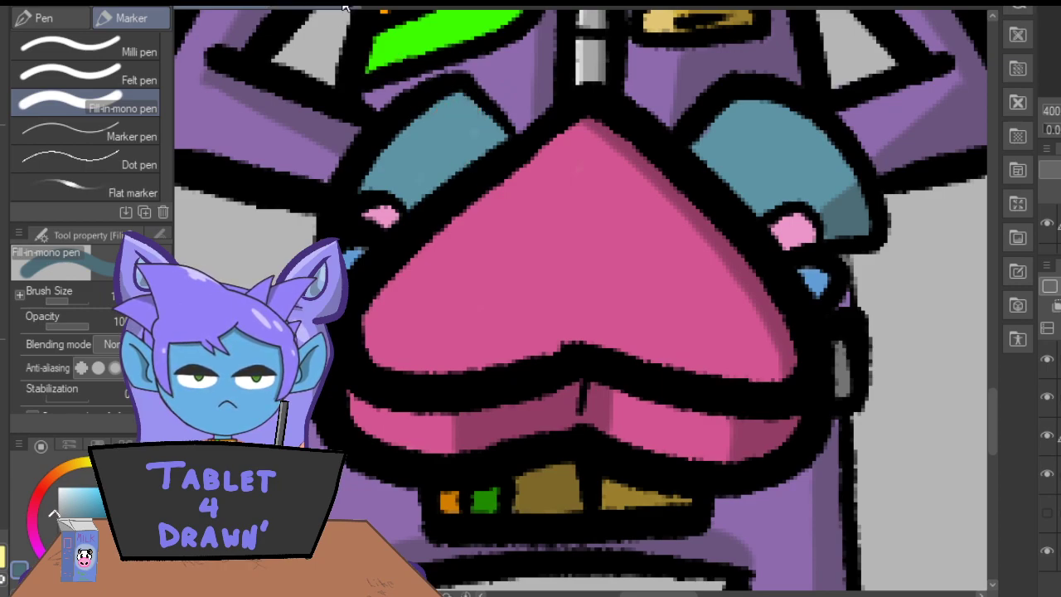
mouse_move(469, 94)
left_mouse_down()
mouse_move(452, 149)
mouse_move(453, 179)
mouse_move(469, 102)
mouse_move(468, 141)
mouse_move(491, 122)
mouse_move(498, 145)
mouse_move(506, 139)
mouse_move(462, 84)
left_mouse_up()
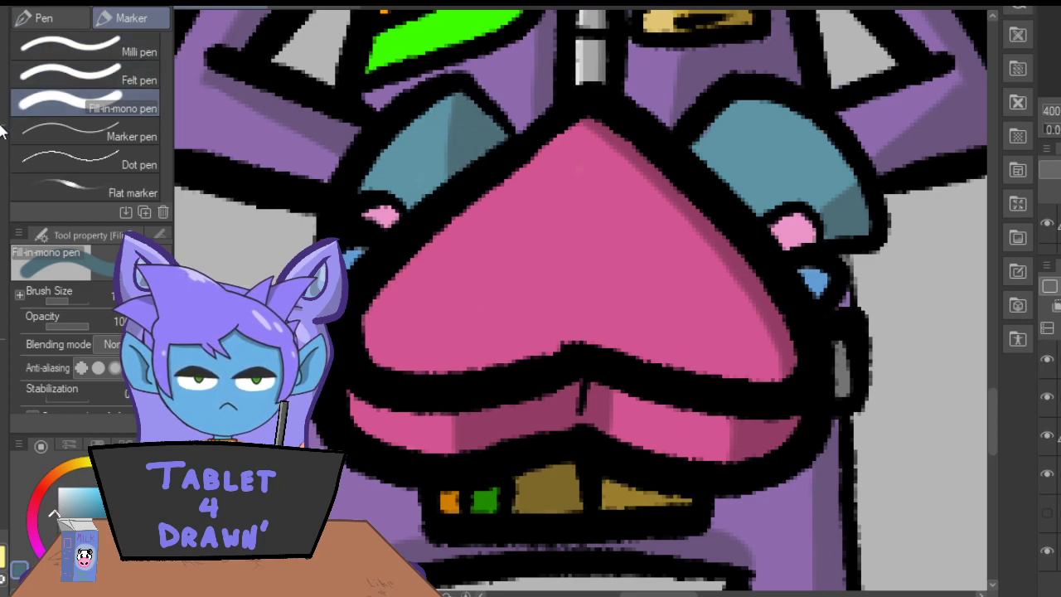
Sample the shaded pink of the badge's snout and paint shadows on the pink patches of both gloves.
key("i")
scroll(991, 412, "up", 5)
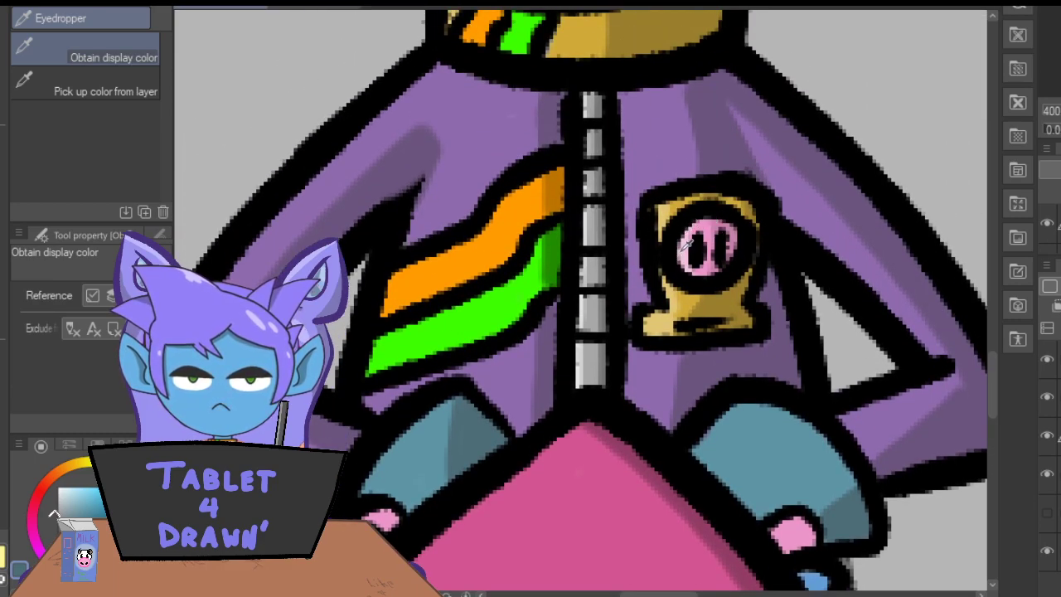
left_click(733, 235)
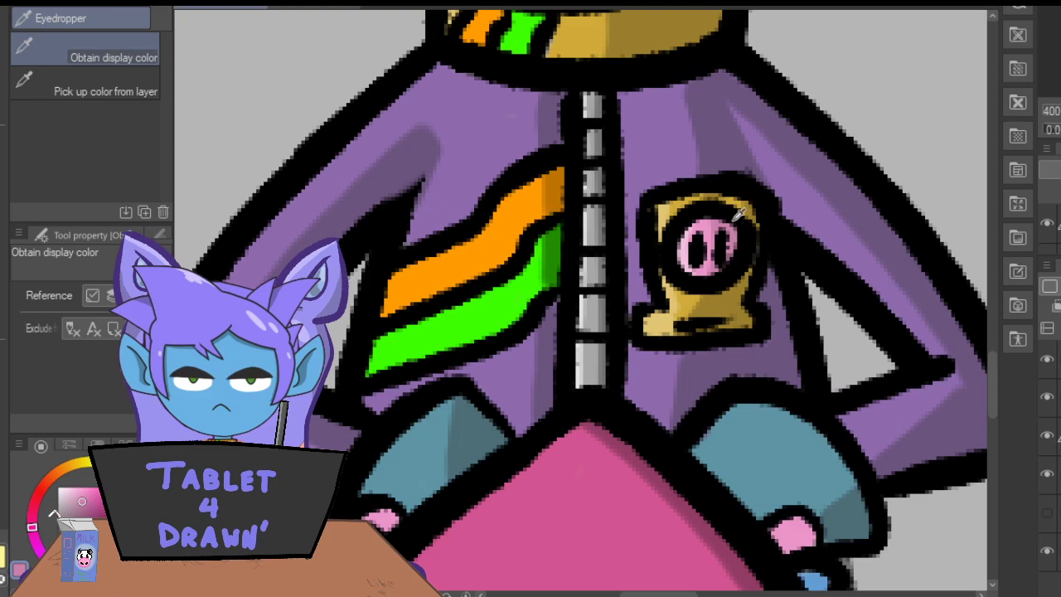
key("p")
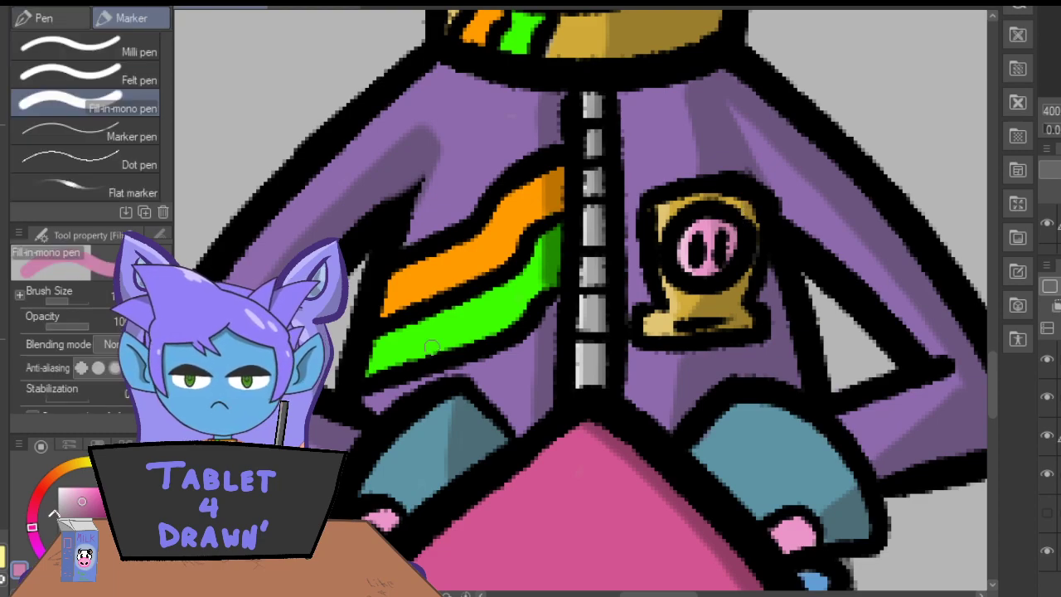
scroll(993, 374, "down", 5)
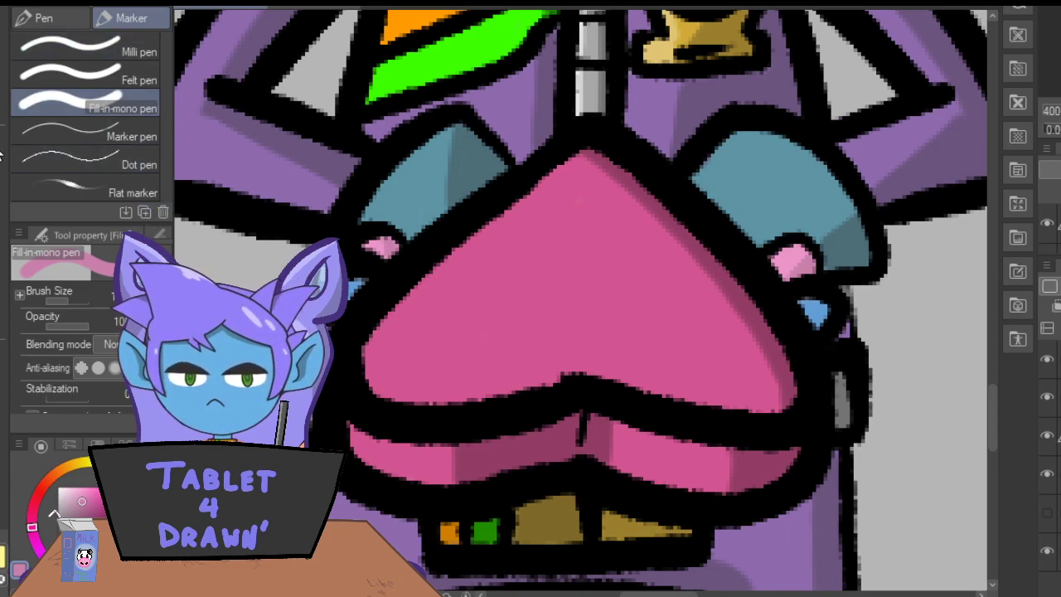
Sample the jacket's purple, lighten it and paint highlights along the right-hand sleeve's inner edge and the top of its forearm.
key("ctrl+minus")
key("ctrl+minus")
key("ctrl+minus")
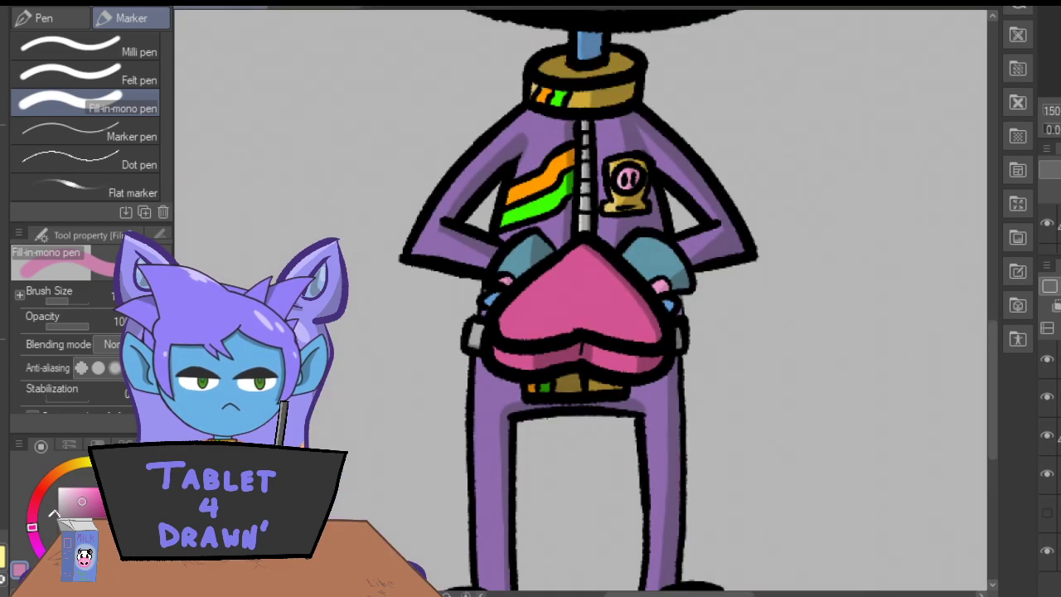
key("i")
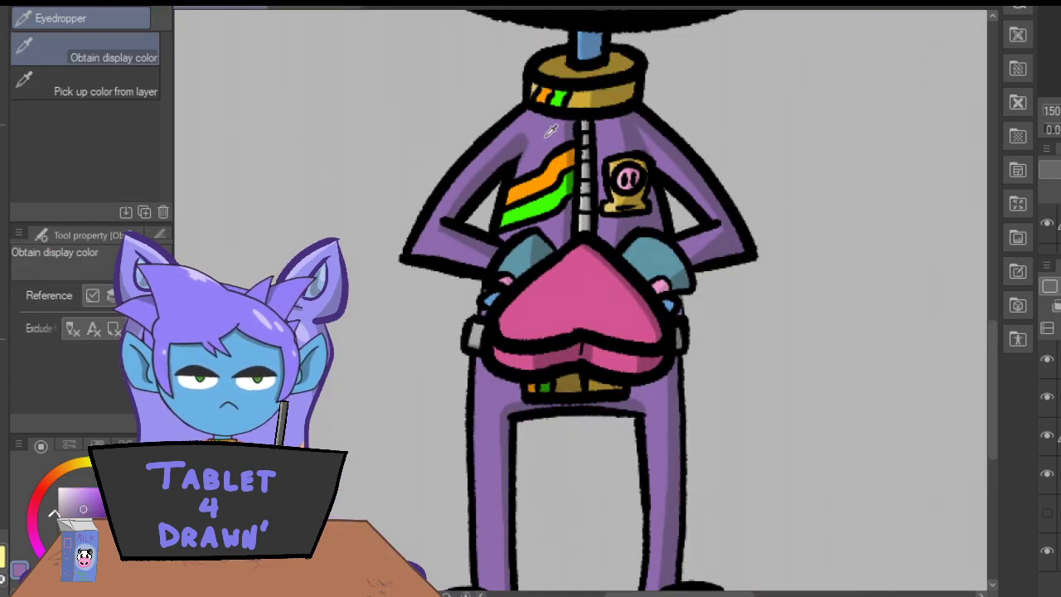
left_click(76, 498)
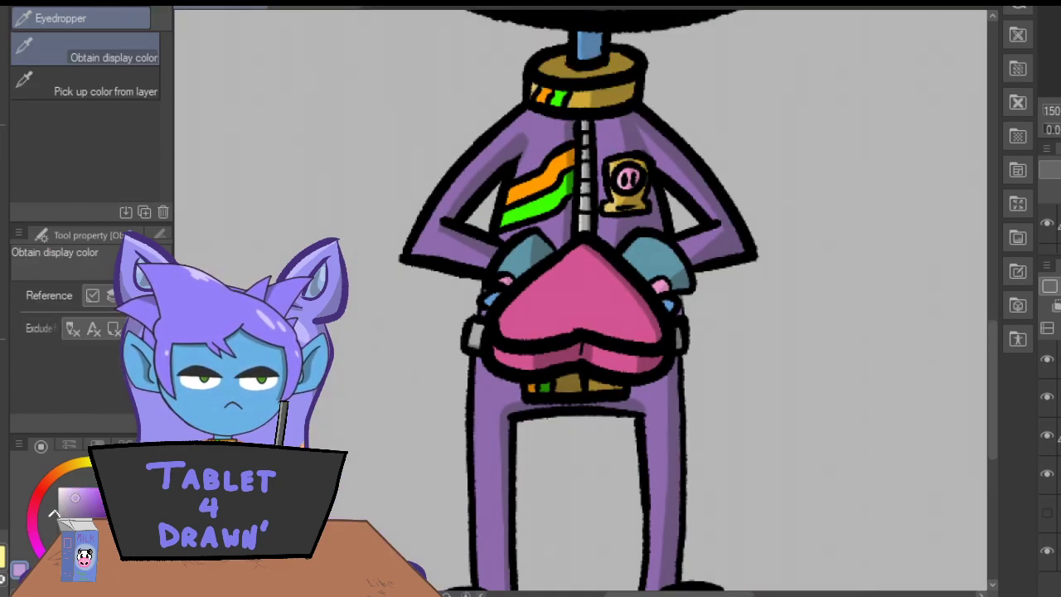
key("p")
key("ctrl+plus")
key("ctrl+plus")
key("ctrl+plus")
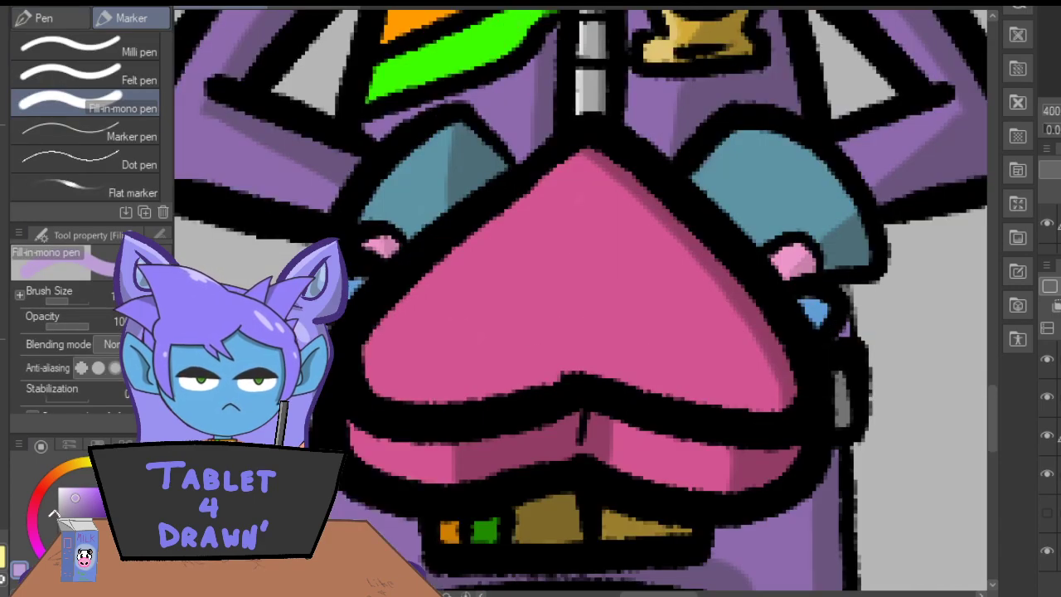
left_click_drag(992, 425, 987, 356)
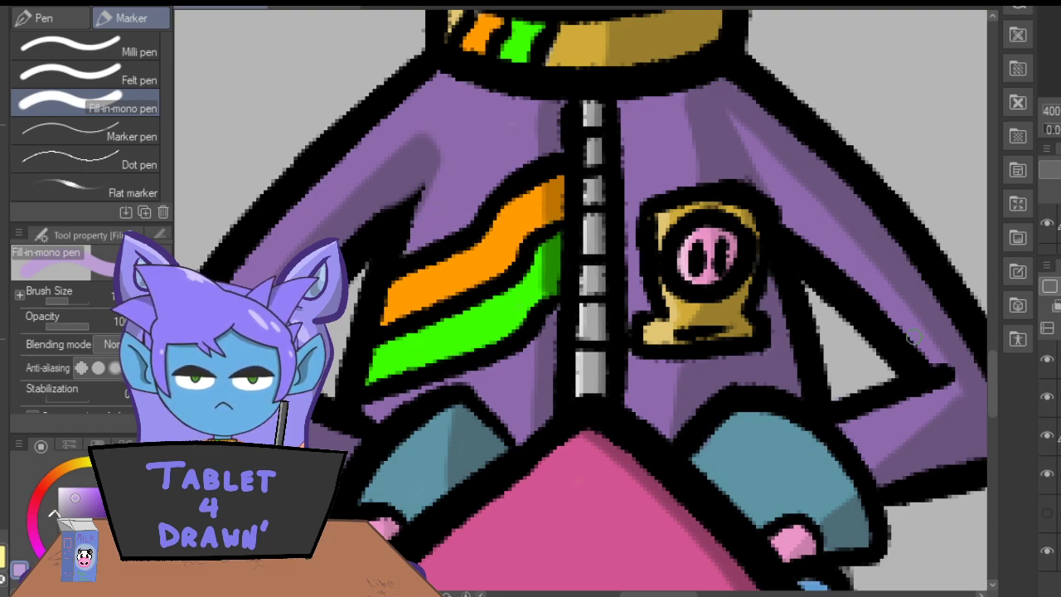
left_click_drag(933, 367, 784, 210)
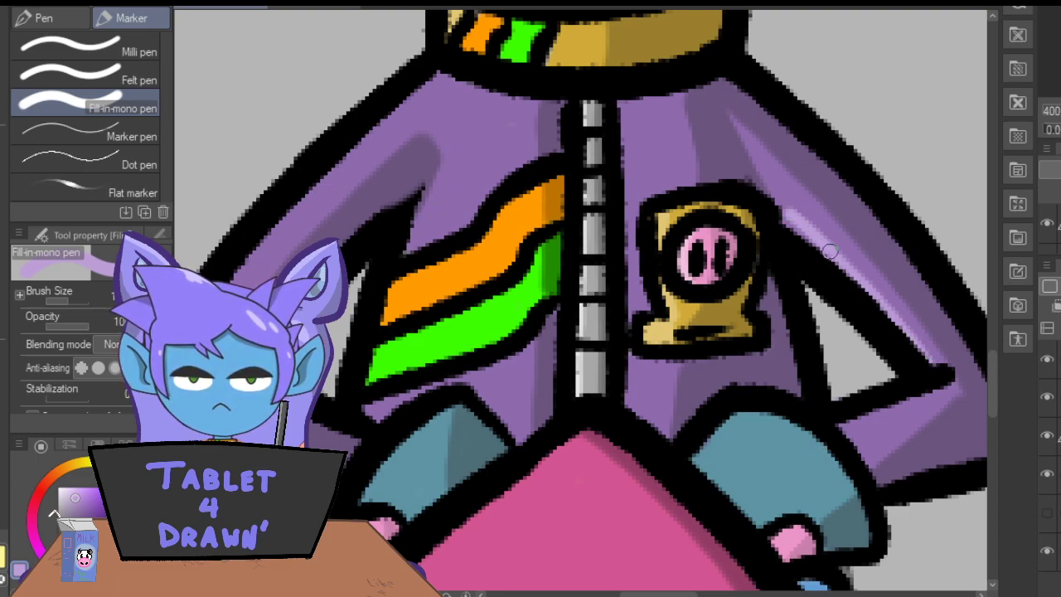
mouse_move(752, 151)
left_mouse_down()
mouse_move(783, 223)
mouse_move(729, 119)
mouse_move(805, 227)
left_mouse_up()
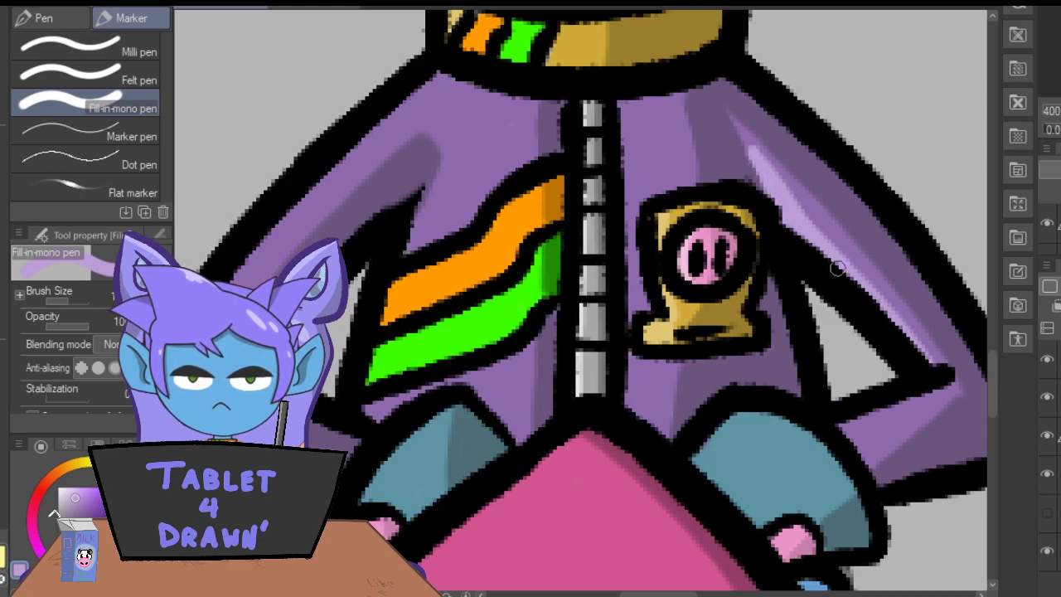
left_click_drag(754, 158, 908, 349)
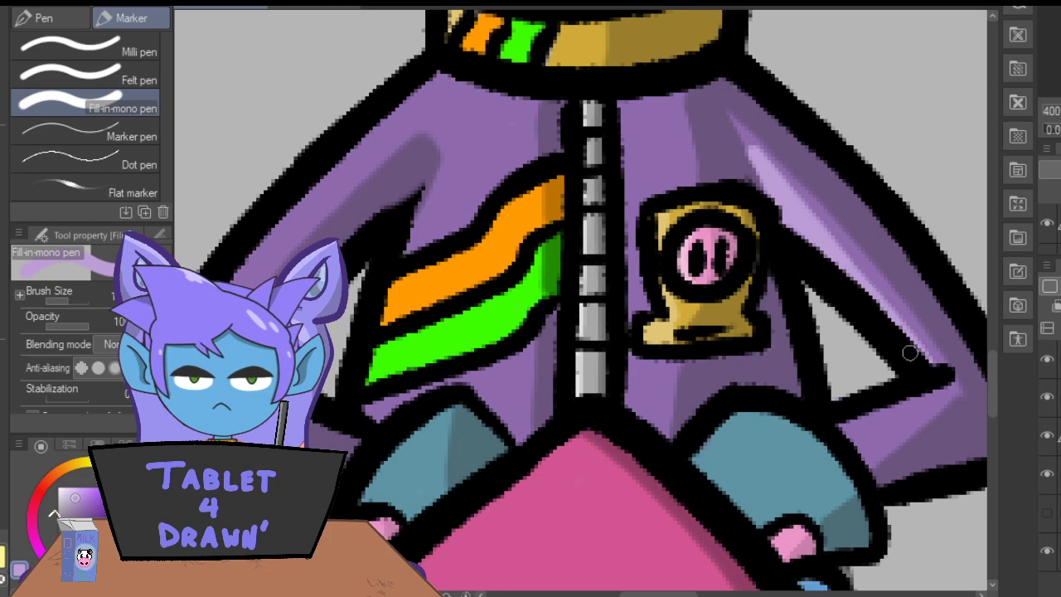
mouse_move(941, 382)
left_mouse_down()
mouse_move(843, 432)
mouse_move(857, 418)
mouse_move(827, 415)
left_mouse_up()
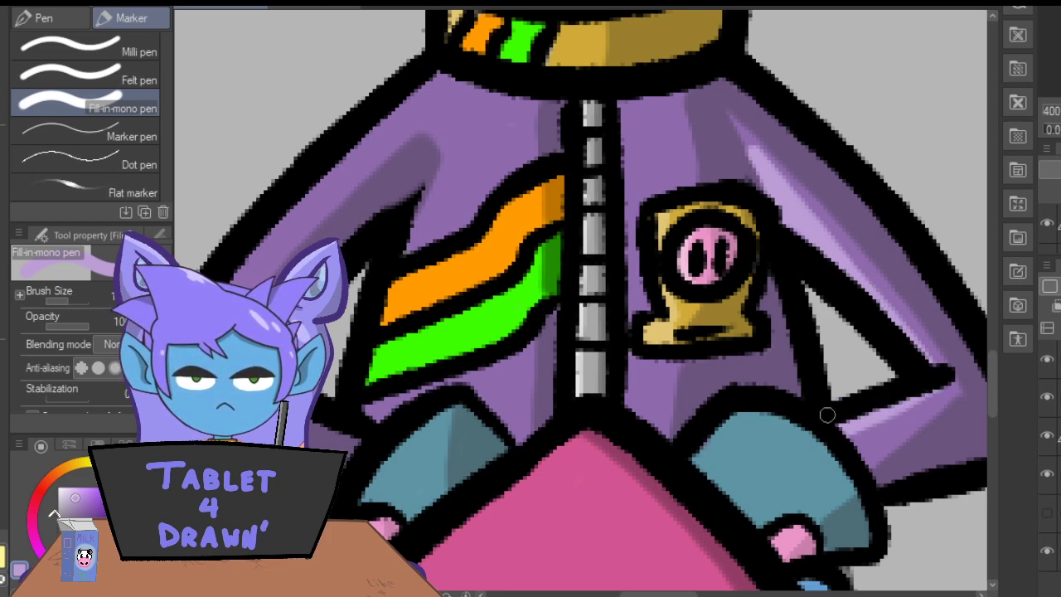
Paint light purple highlights on the jacket beside the left-hand armpit and below the green stripe.
left_click_drag(452, 150, 414, 249)
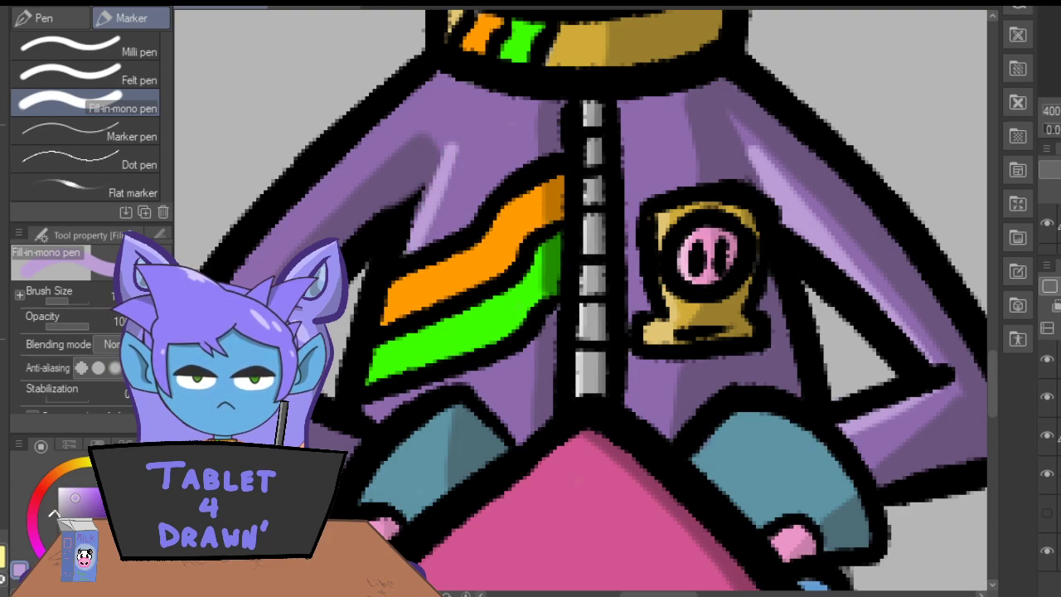
key("ctrl+z")
key("ctrl+z")
left_click_drag(451, 151, 432, 245)
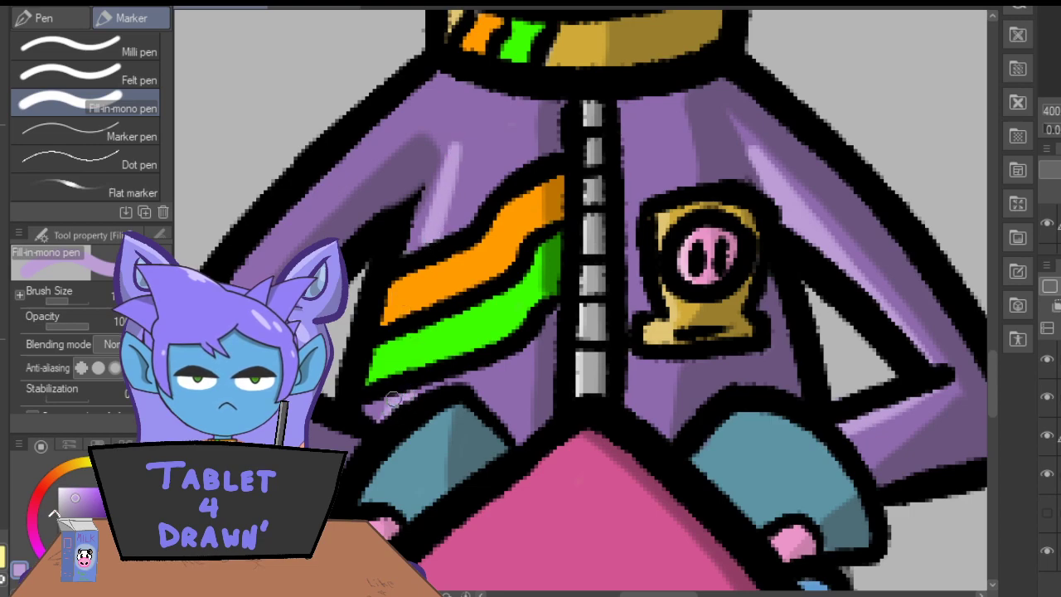
left_click_drag(377, 409, 370, 408)
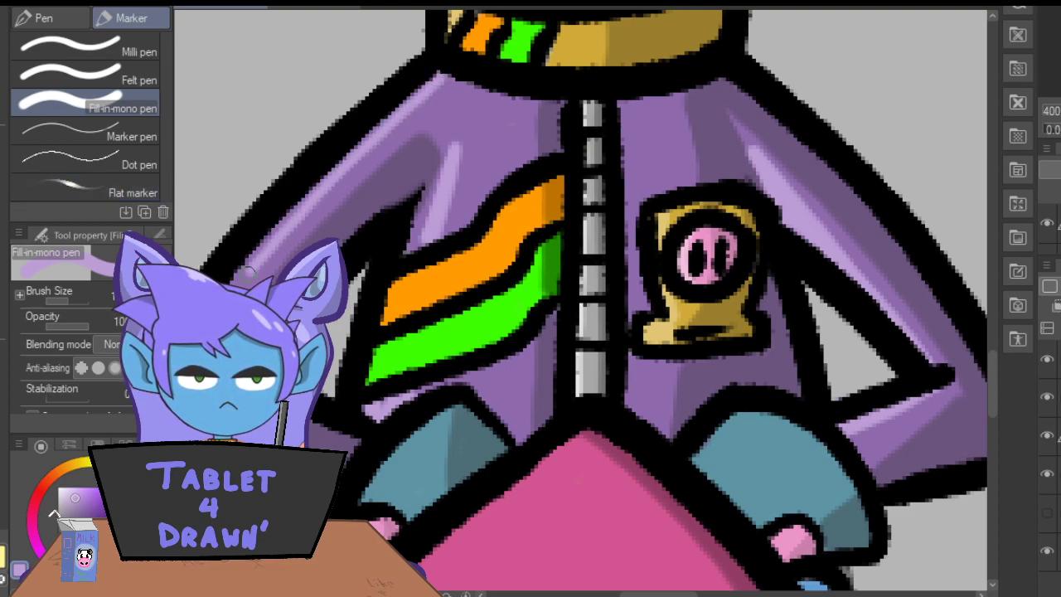
Repaint the light purple highlight along the left-hand sleeve's outer edge, from the shoulder down to the elbow.
left_click_drag(664, 595, 635, 594)
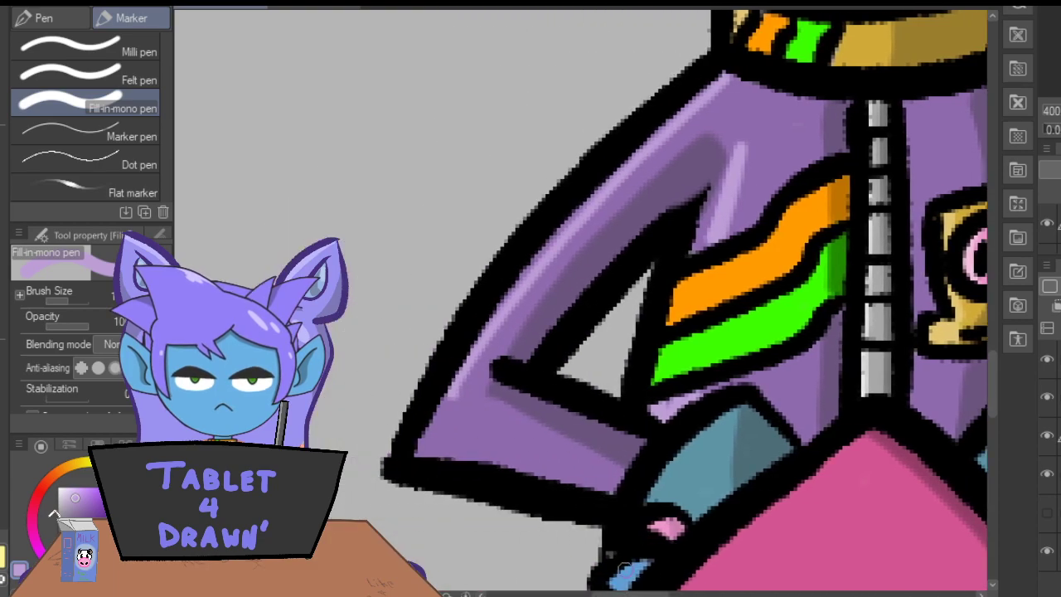
key("ctrl+z")
mouse_move(720, 79)
left_mouse_down()
mouse_move(559, 234)
mouse_move(495, 317)
mouse_move(428, 439)
left_mouse_up()
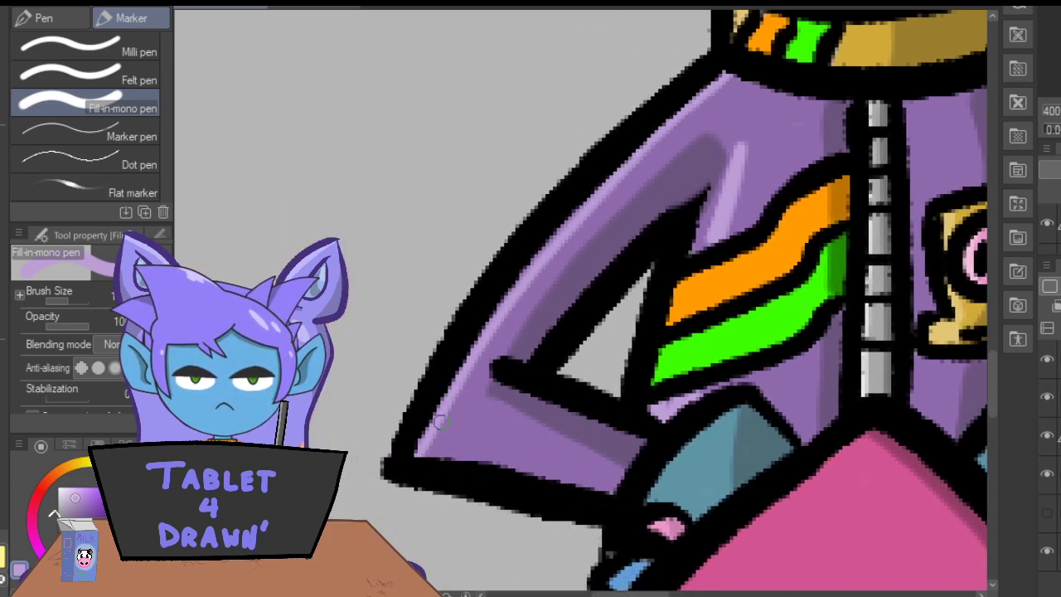
mouse_move(632, 156)
left_mouse_down()
mouse_move(490, 317)
mouse_move(420, 456)
left_mouse_up()
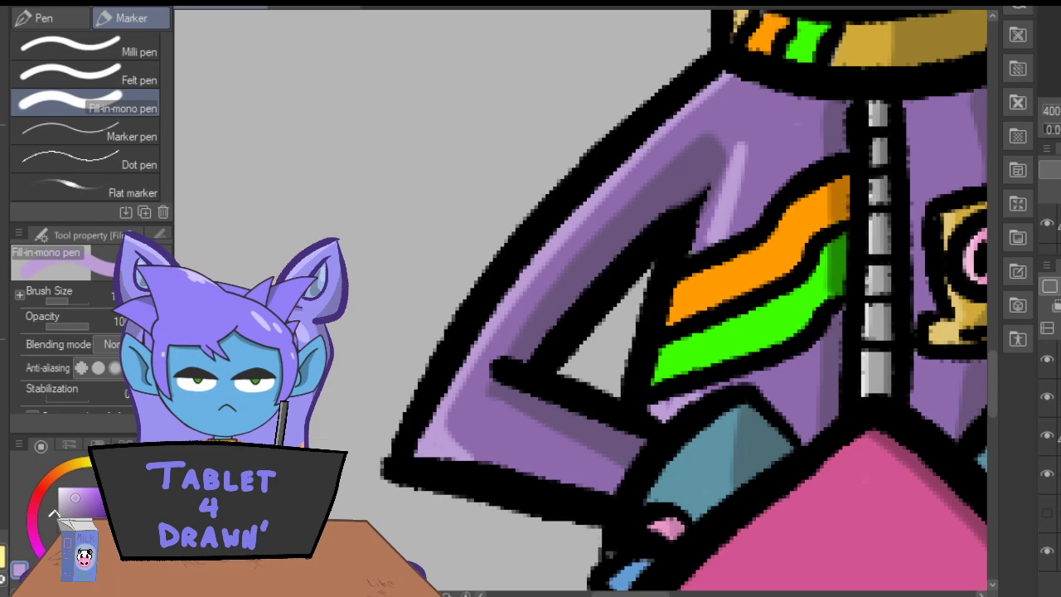
Paint light purple highlights down the left-hand edge of both trouser legs.
key("ctrl+minus")
key("ctrl+minus")
key("ctrl+minus")
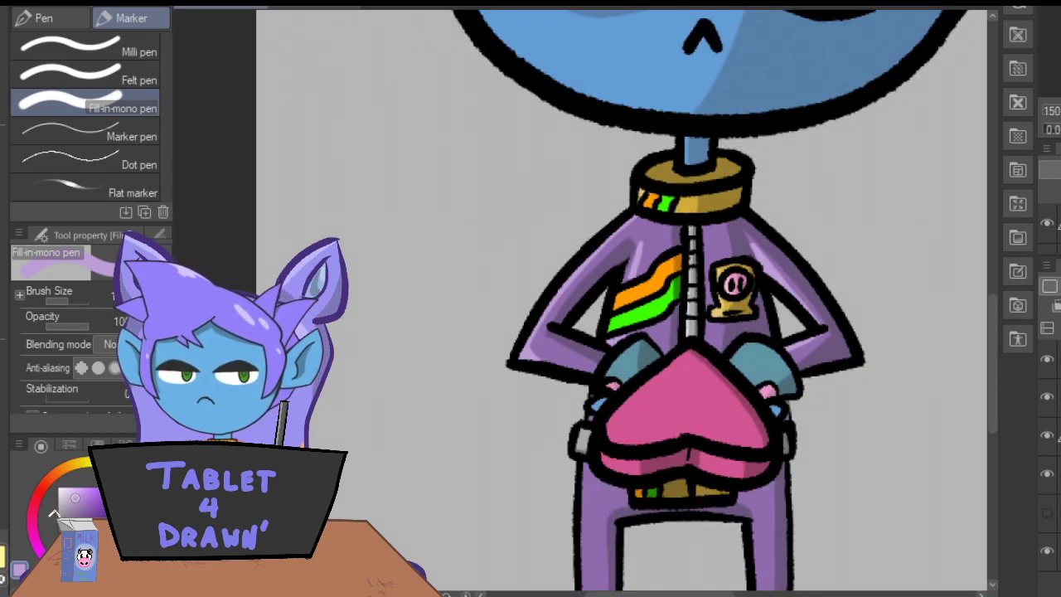
left_click_drag(994, 310, 1002, 383)
key("ctrl+plus")
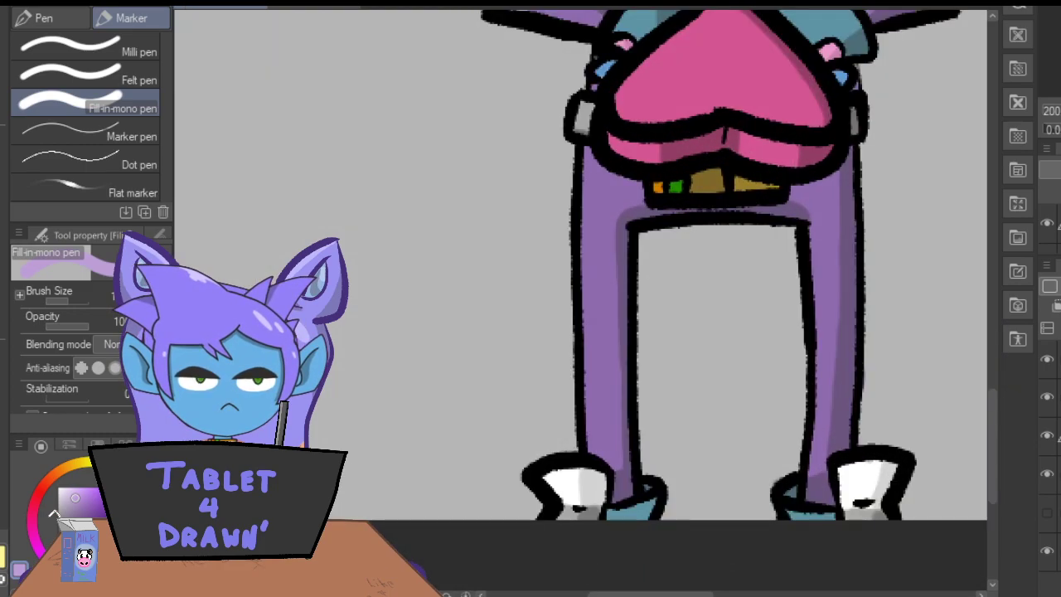
left_click_drag(587, 149, 588, 457)
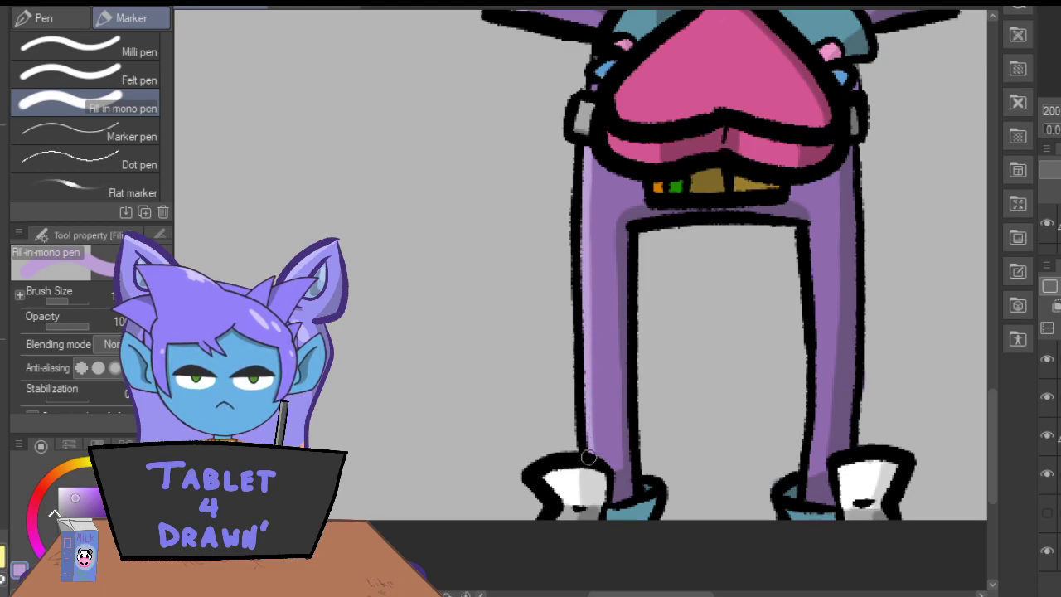
left_click_drag(808, 231, 813, 443)
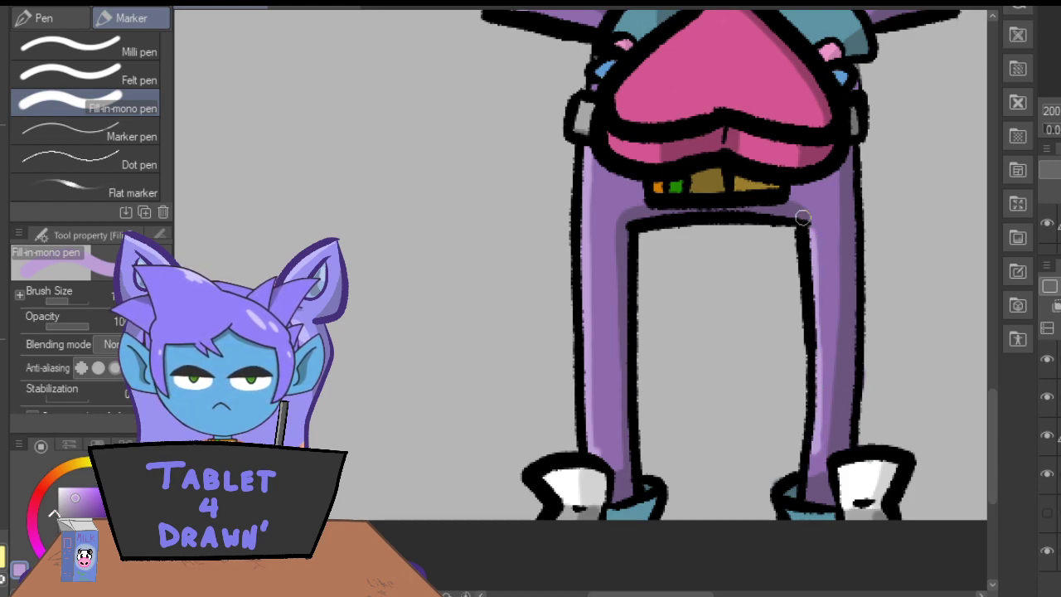
Switch to the hard eraser and reduce its brush size for detail work on the lower part of the right-hand trouser leg.
key("e")
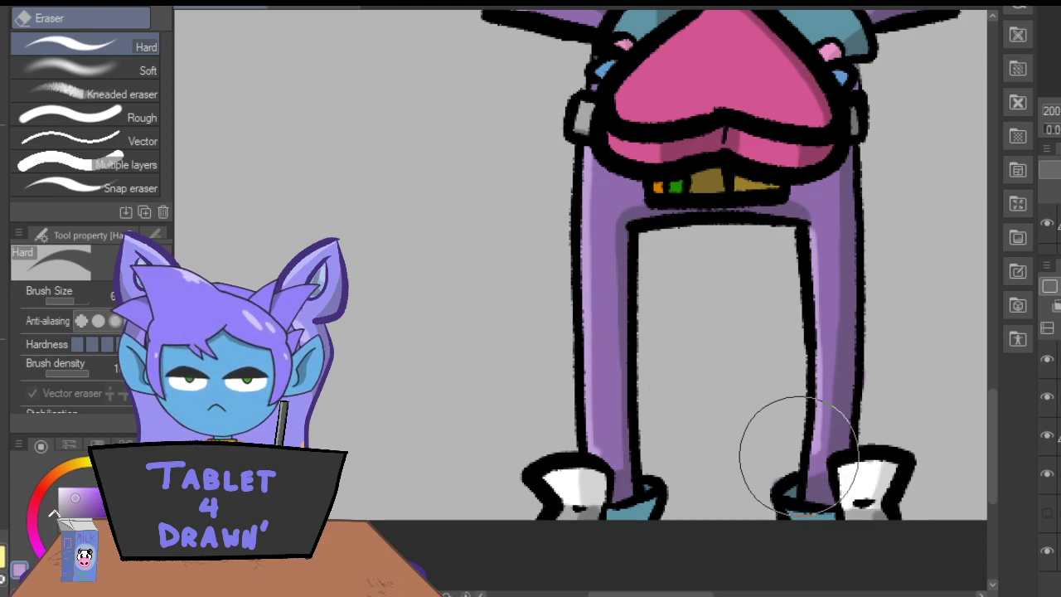
key("ctrl+plus")
left_click_drag(629, 594, 697, 594)
left_click_drag(992, 458, 992, 479)
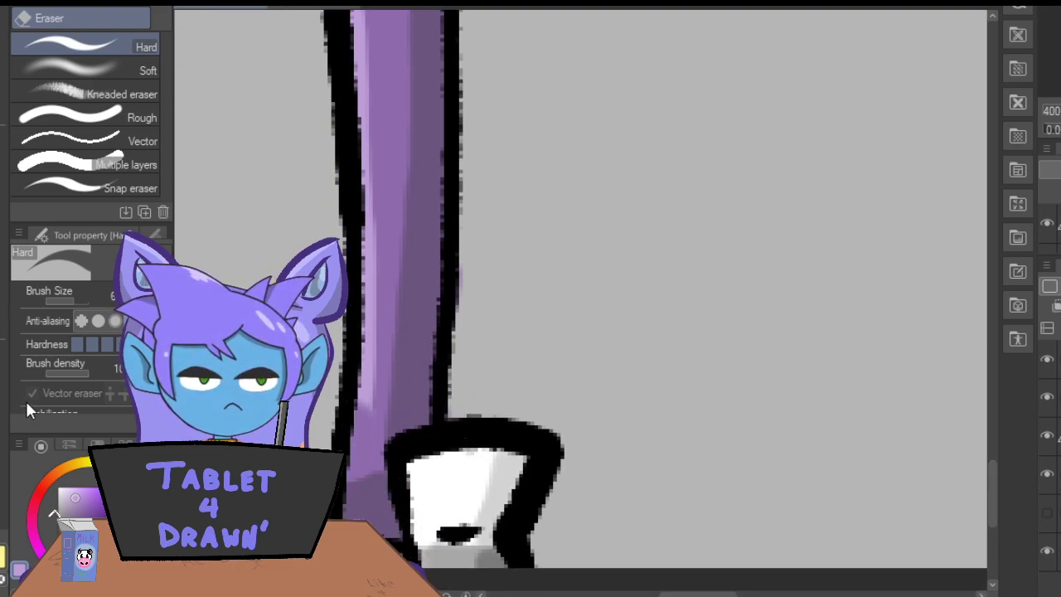
left_click(55, 300)
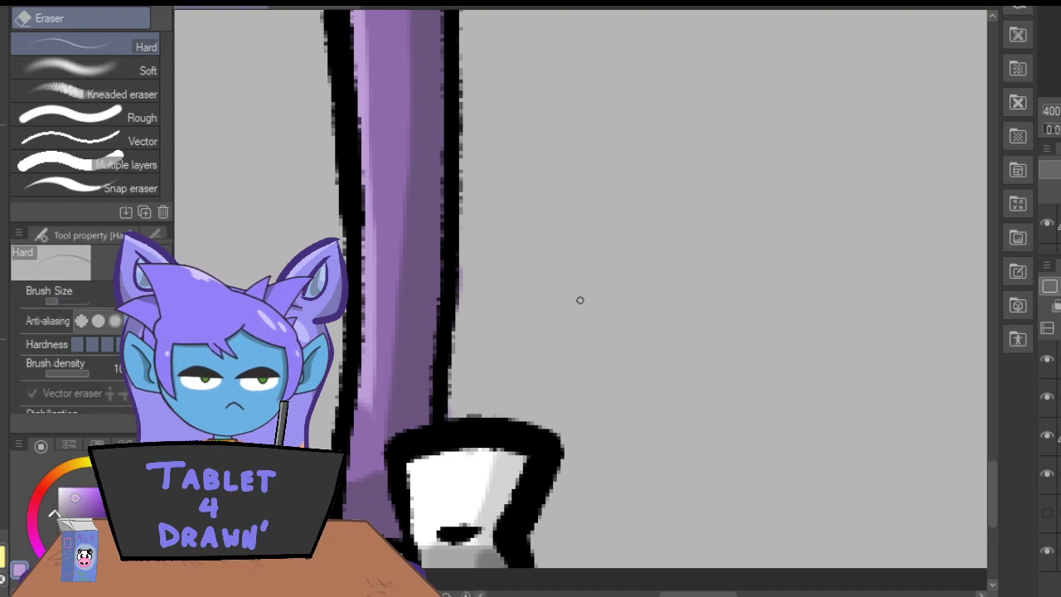
key("bracketright")
key("bracketright")
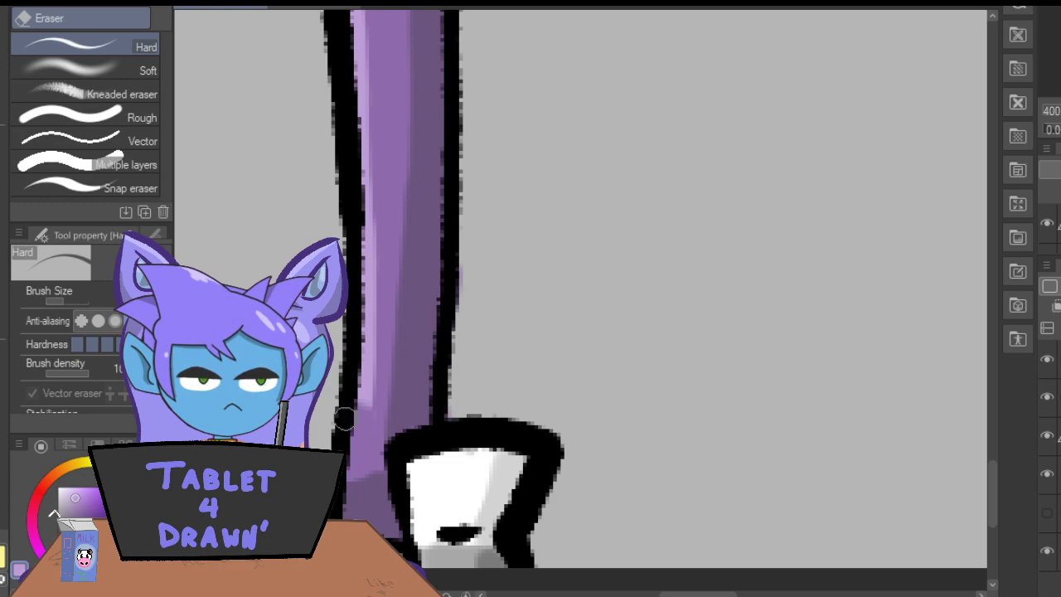
Sample the heart-shaped box's pink, lighten it and paint a highlight on the right half of the box's front side.
key("ctrl+minus")
key("ctrl+minus")
key("ctrl+minus")
key("ctrl+minus")
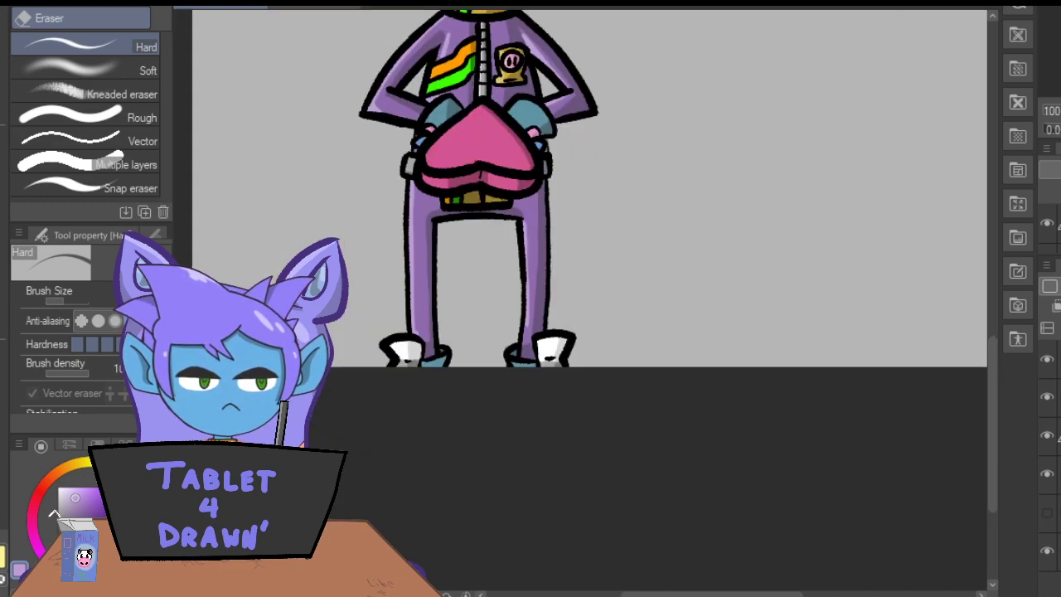
left_click_drag(991, 426, 992, 383)
key("i")
left_click(458, 305)
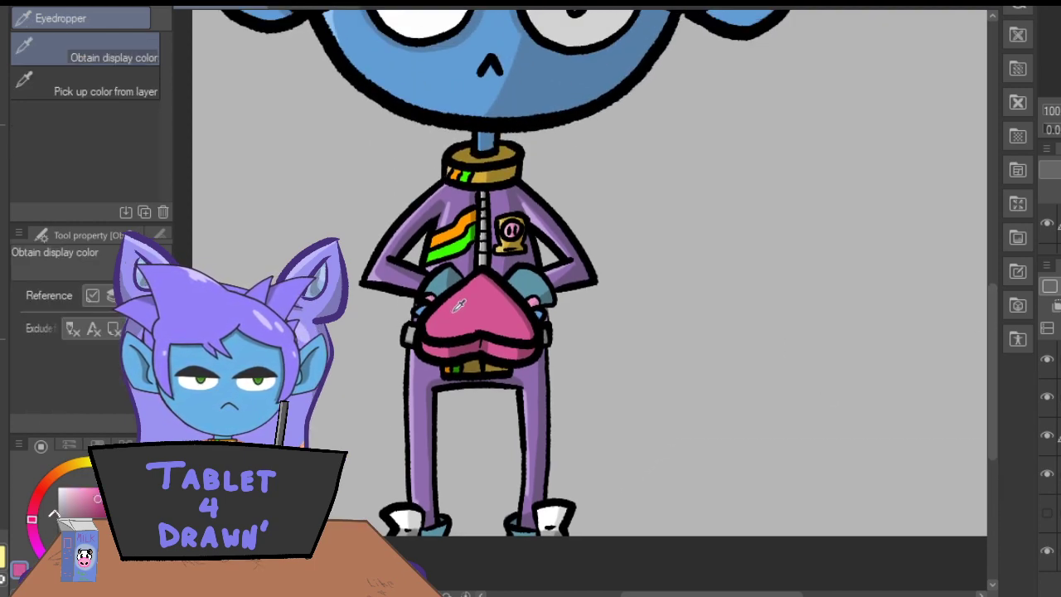
left_click(86, 494)
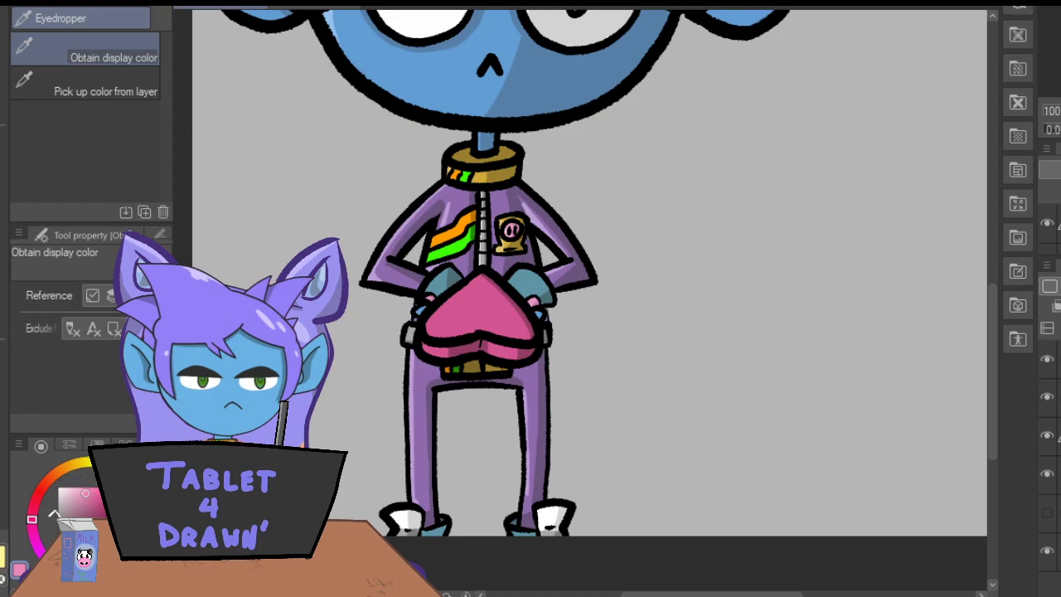
key("p")
key("ctrl+plus")
key("ctrl+plus")
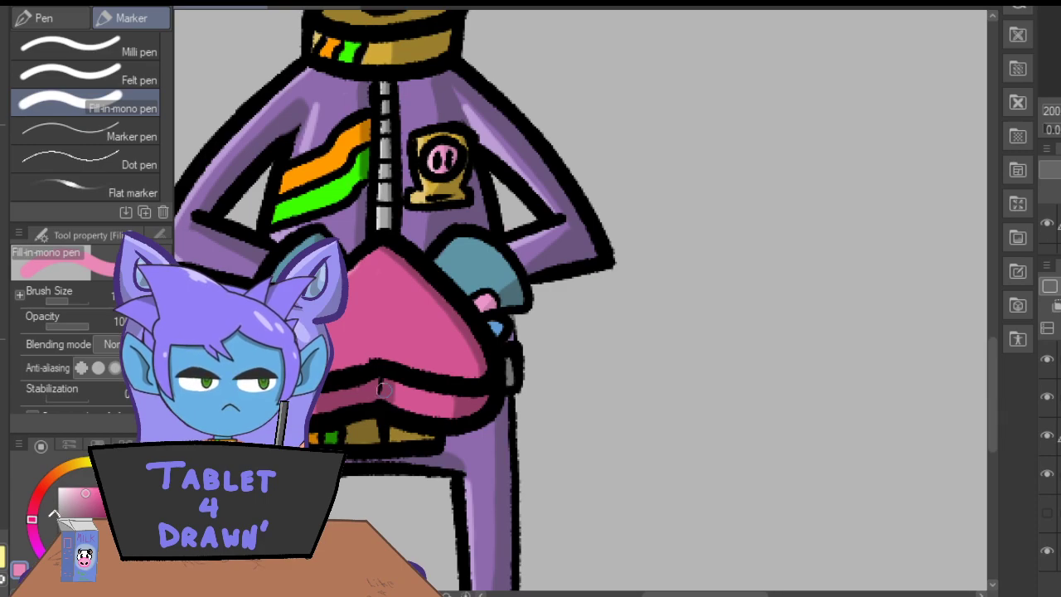
left_click_drag(414, 393, 405, 388)
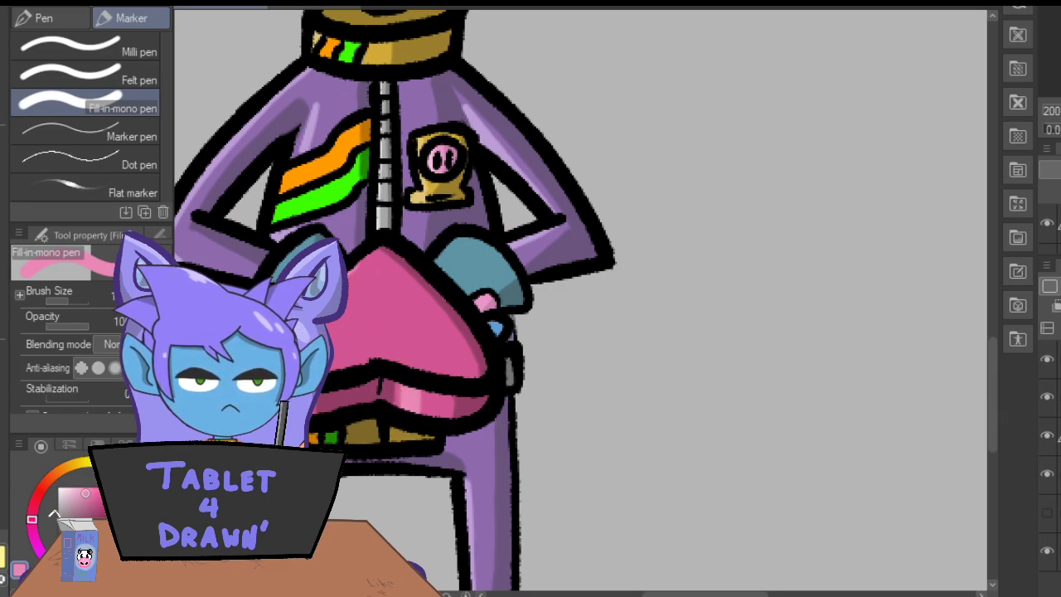
Choose a more saturated, brighter pink and cover the whole background behind the character with it.
key("ctrl+minus")
key("ctrl+minus")
key("ctrl+minus")
key("ctrl+minus")
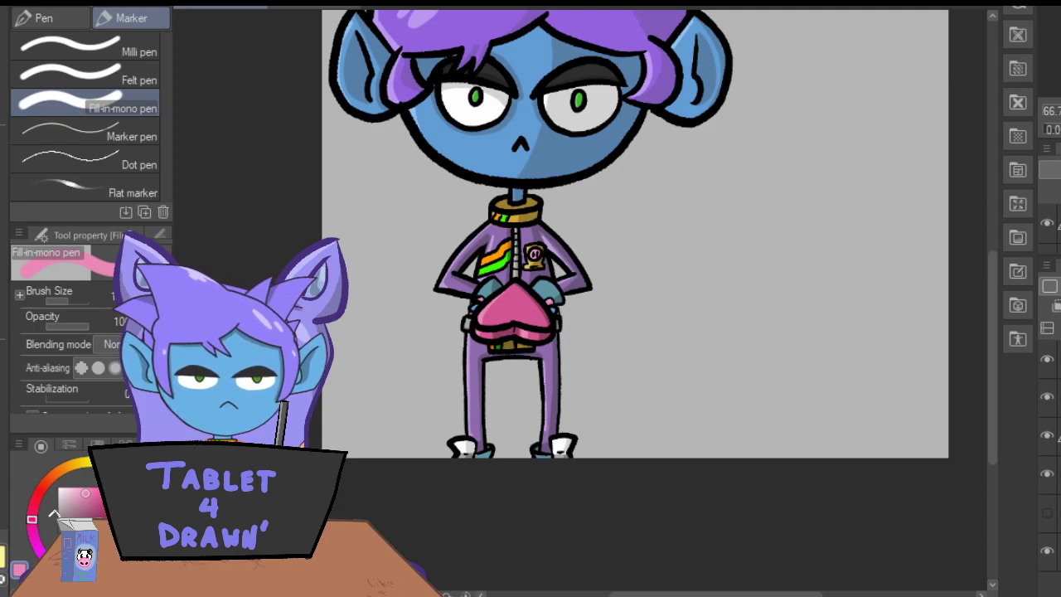
left_click_drag(995, 379, 995, 336)
key("ctrl+minus")
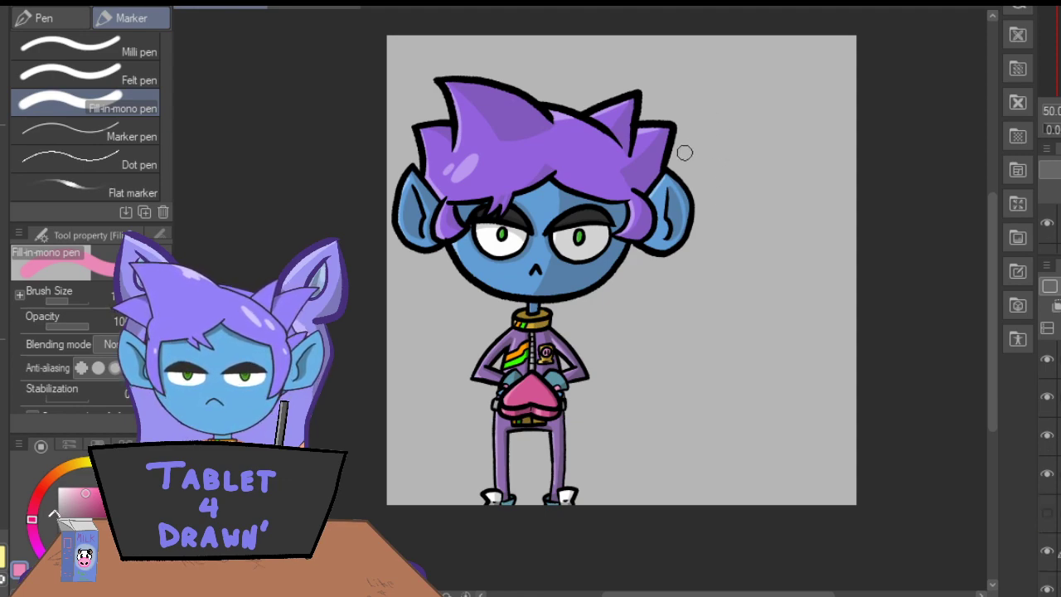
left_click(84, 500)
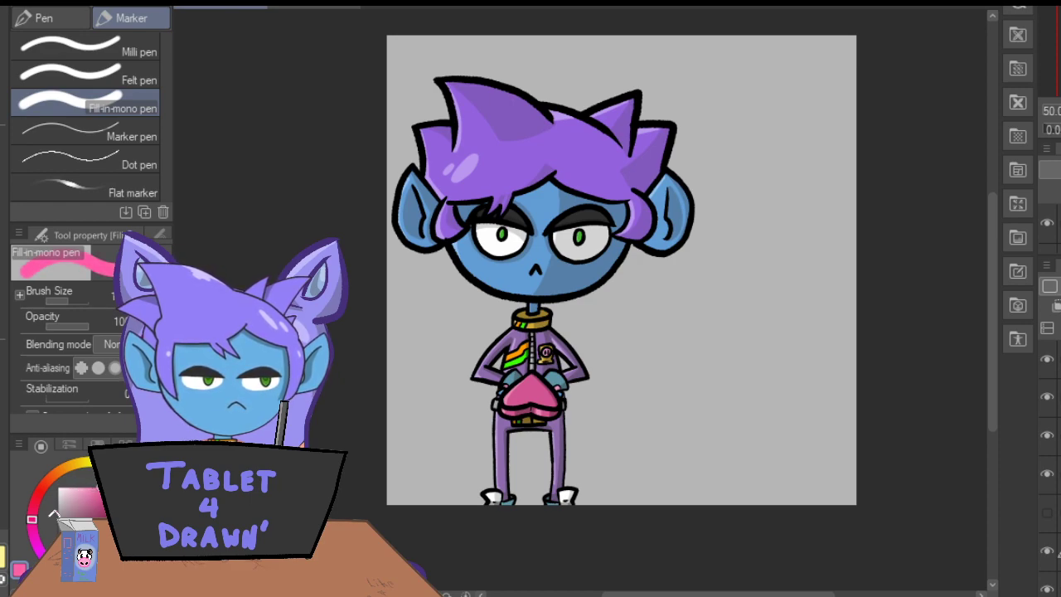
left_click_drag(98, 487, 95, 488)
left_click_drag(96, 495, 97, 494)
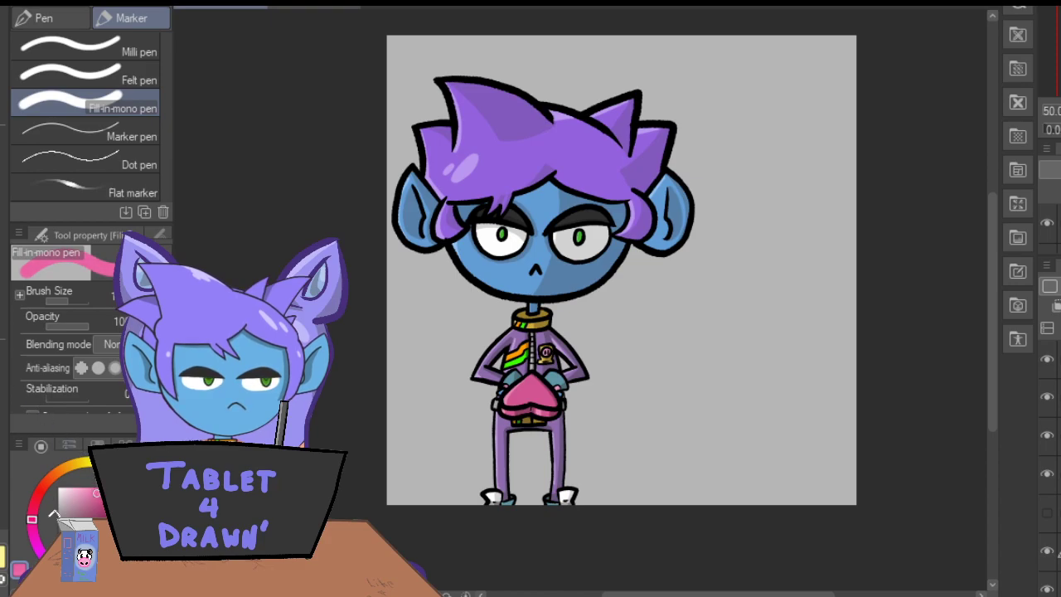
key("ctrl+minus")
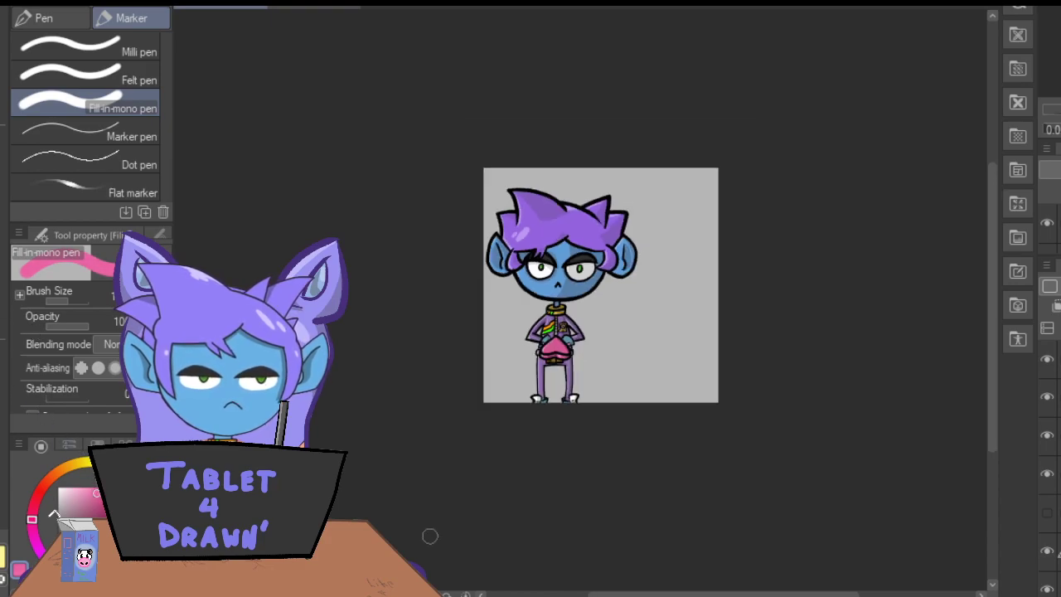
mouse_move(730, 403)
left_mouse_down()
mouse_move(679, 426)
mouse_move(676, 408)
mouse_move(729, 323)
mouse_move(727, 308)
mouse_move(639, 405)
left_mouse_up()
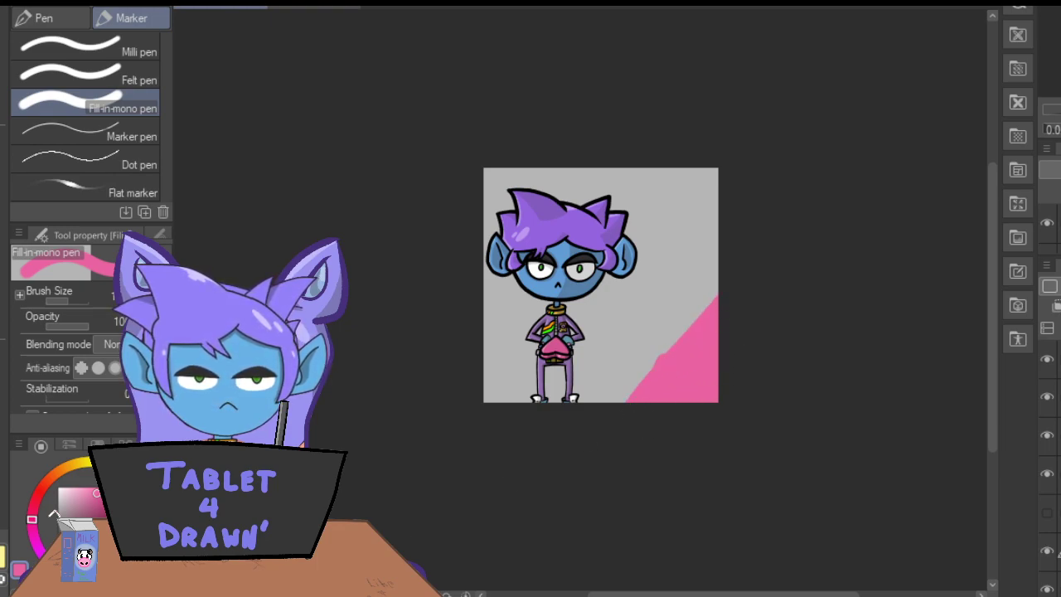
key("ctrl+minus")
key("ctrl+minus")
mouse_move(570, 253)
left_mouse_down()
mouse_move(555, 292)
mouse_move(558, 354)
mouse_move(608, 327)
mouse_move(621, 270)
left_mouse_up()
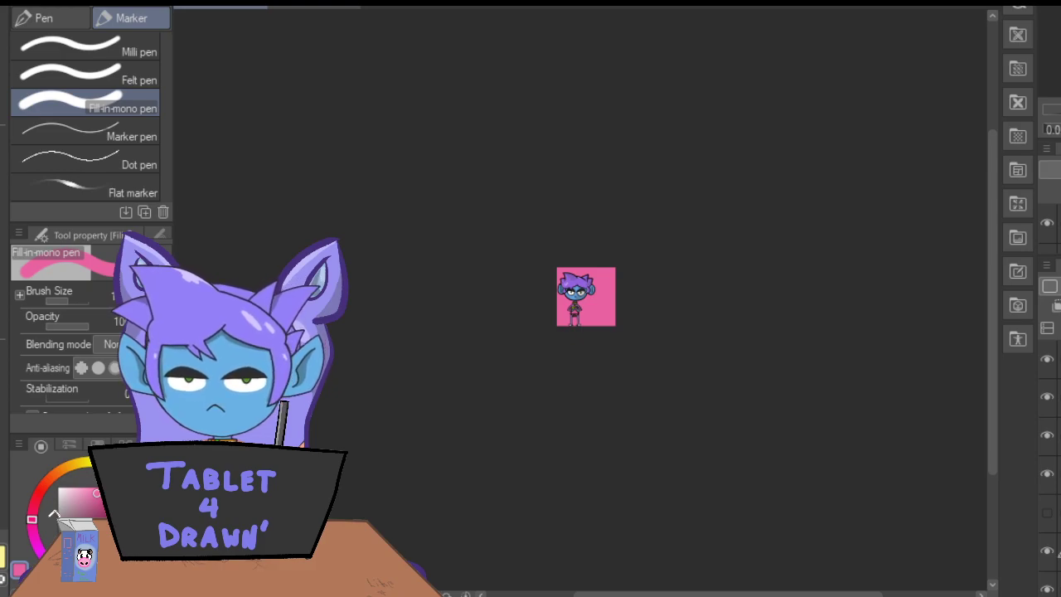
Choose a pale pink and paint the outline of one large heart on the background behind the character.
left_click(73, 489)
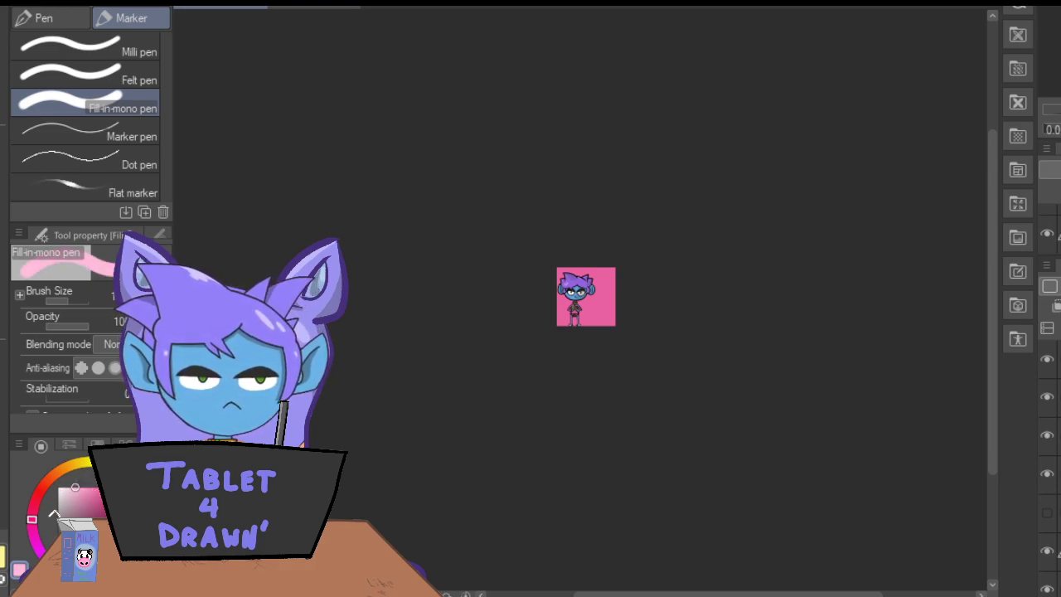
scroll(581, 301, "up", 5)
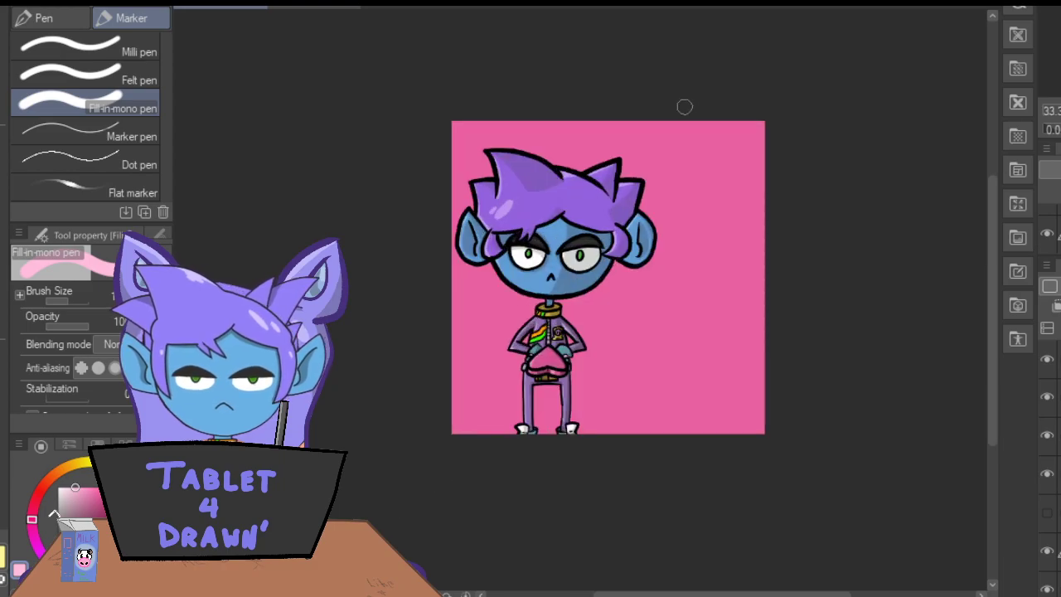
mouse_move(545, 401)
left_mouse_down()
mouse_move(713, 331)
mouse_move(718, 198)
mouse_move(644, 199)
mouse_move(722, 225)
mouse_move(730, 301)
mouse_move(651, 360)
mouse_move(566, 395)
left_mouse_up()
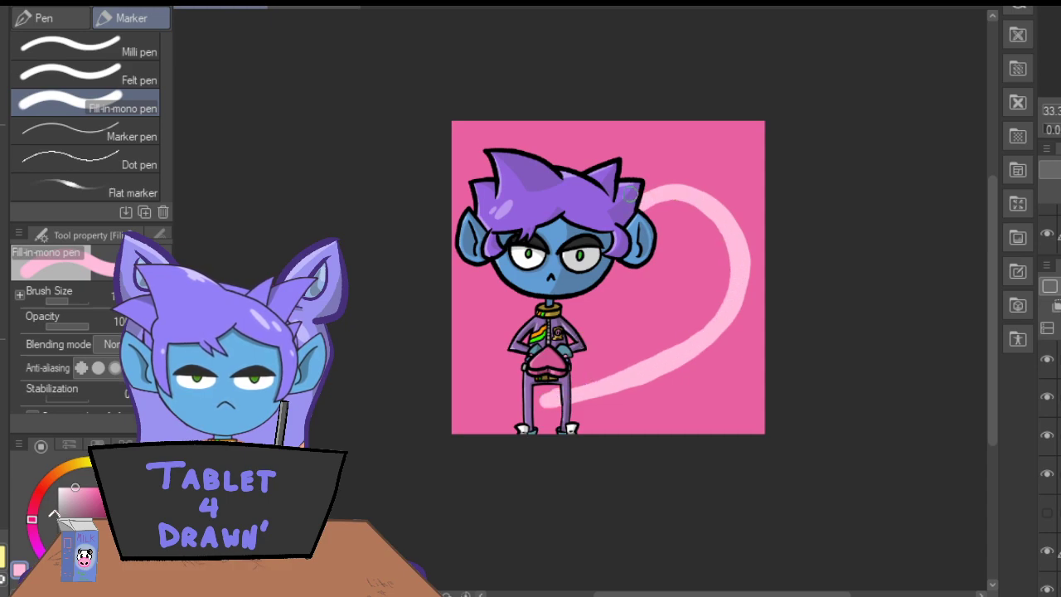
mouse_move(630, 202)
left_mouse_down()
mouse_move(607, 160)
mouse_move(561, 153)
mouse_move(521, 193)
mouse_move(507, 253)
mouse_move(510, 326)
mouse_move(540, 406)
left_mouse_up()
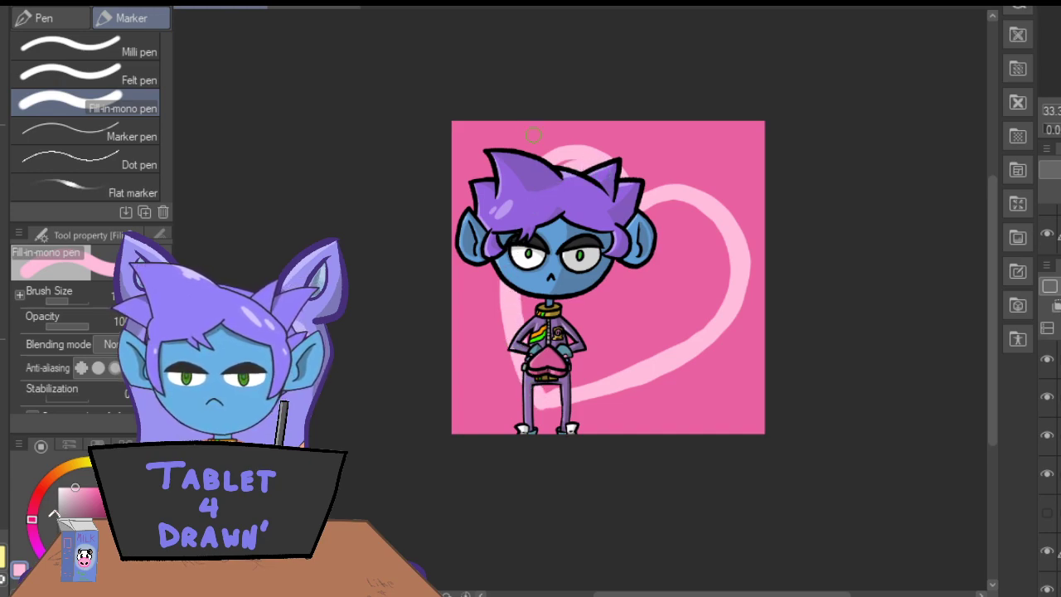
Paint small pale pink hearts in the artwork's upper-right and lower-left corners and two more near its lower-right corner.
mouse_move(728, 156)
left_mouse_down()
mouse_move(730, 141)
mouse_move(711, 145)
mouse_move(723, 148)
mouse_move(720, 140)
left_mouse_up()
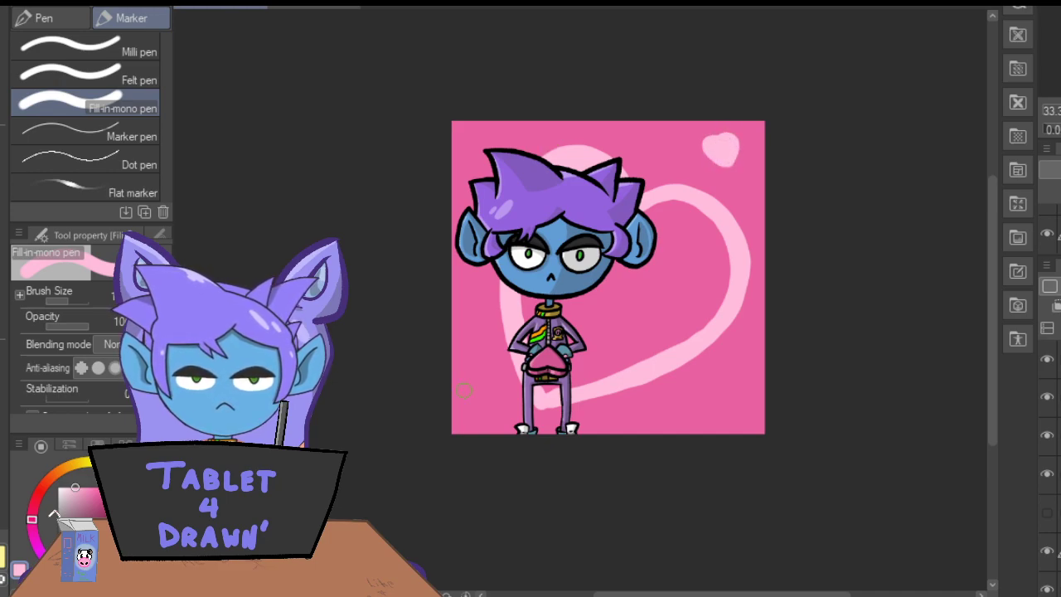
mouse_move(486, 401)
left_mouse_down()
mouse_move(489, 387)
mouse_move(467, 383)
mouse_move(481, 406)
mouse_move(482, 392)
mouse_move(468, 390)
mouse_move(474, 407)
left_mouse_up()
key("ctrl+z")
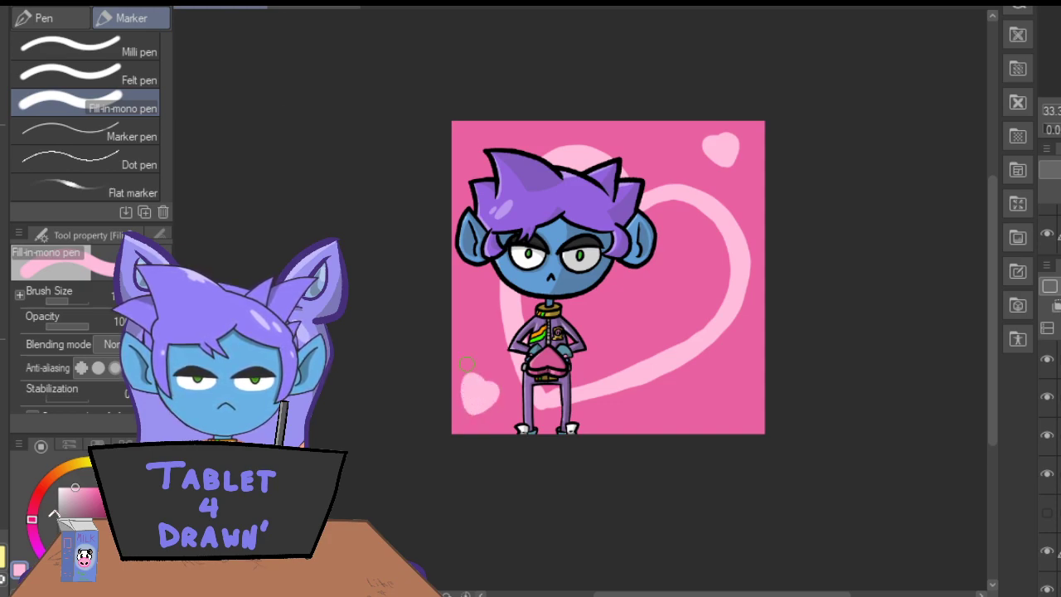
mouse_move(723, 402)
left_mouse_down()
mouse_move(715, 396)
mouse_move(718, 406)
mouse_move(722, 385)
left_mouse_up()
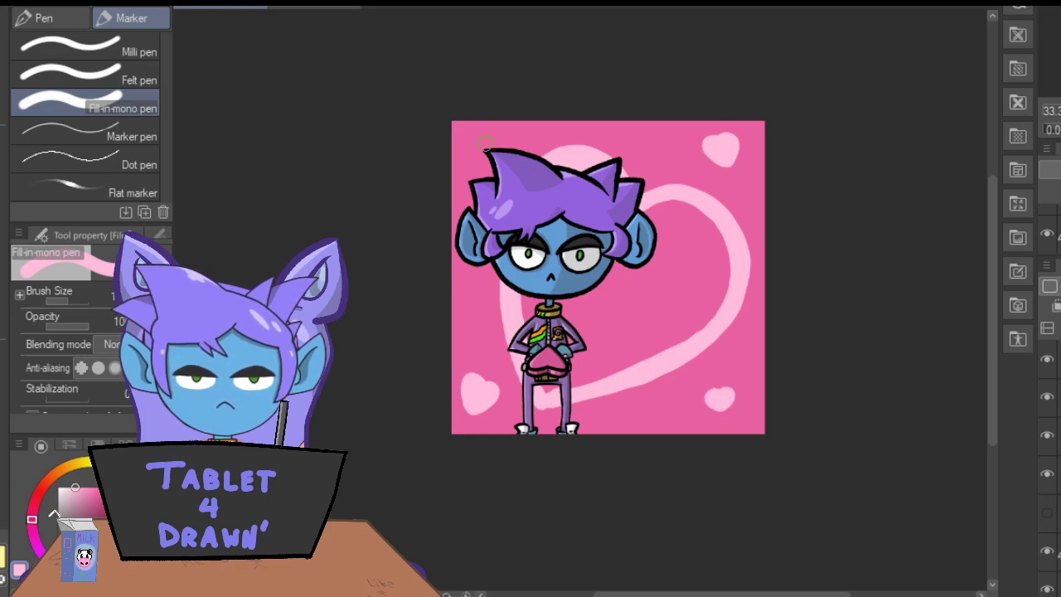
mouse_move(655, 423)
left_mouse_down()
mouse_move(676, 407)
mouse_move(657, 402)
mouse_move(659, 427)
mouse_move(669, 412)
left_mouse_up()
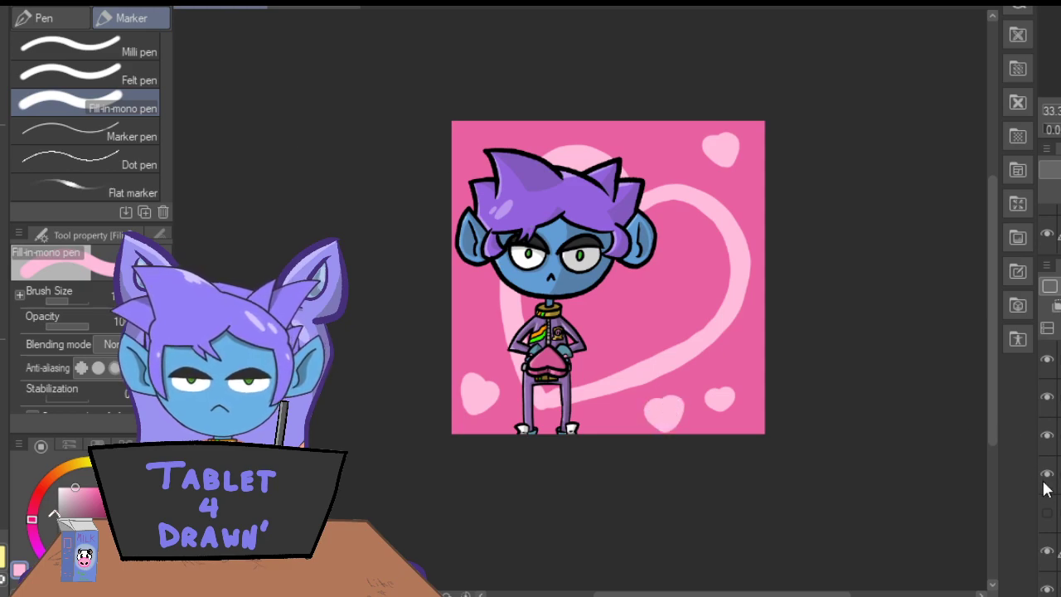
Hide the character's flat-colour layer and fill the inside of the large background heart with pale pink.
left_click(1056, 513)
mouse_move(566, 176)
left_mouse_down()
mouse_move(548, 193)
mouse_move(537, 181)
mouse_move(523, 306)
mouse_move(570, 326)
mouse_move(571, 375)
mouse_move(579, 348)
left_mouse_up()
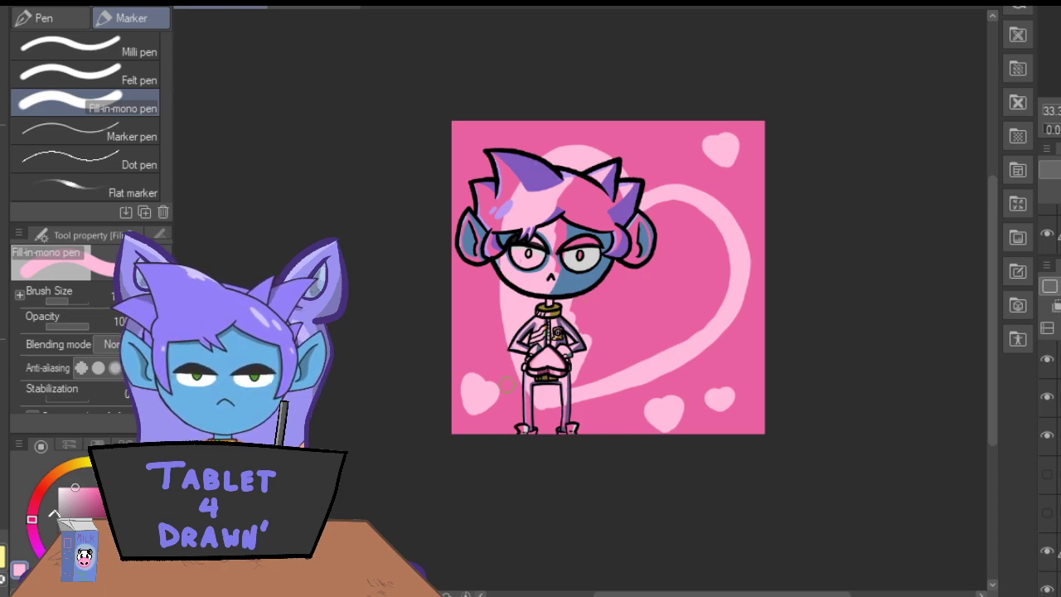
mouse_move(576, 350)
left_mouse_down()
mouse_move(586, 361)
mouse_move(661, 334)
mouse_move(674, 342)
mouse_move(711, 303)
mouse_move(726, 248)
mouse_move(718, 285)
mouse_move(707, 249)
mouse_move(678, 332)
mouse_move(668, 216)
mouse_move(680, 255)
mouse_move(687, 207)
mouse_move(659, 266)
mouse_move(638, 249)
mouse_move(609, 249)
left_mouse_up()
mouse_move(557, 196)
left_mouse_down()
mouse_move(543, 249)
mouse_move(551, 259)
mouse_move(593, 228)
mouse_move(609, 186)
mouse_move(625, 228)
mouse_move(549, 286)
mouse_move(555, 263)
mouse_move(593, 243)
mouse_move(639, 240)
mouse_move(625, 344)
left_mouse_up()
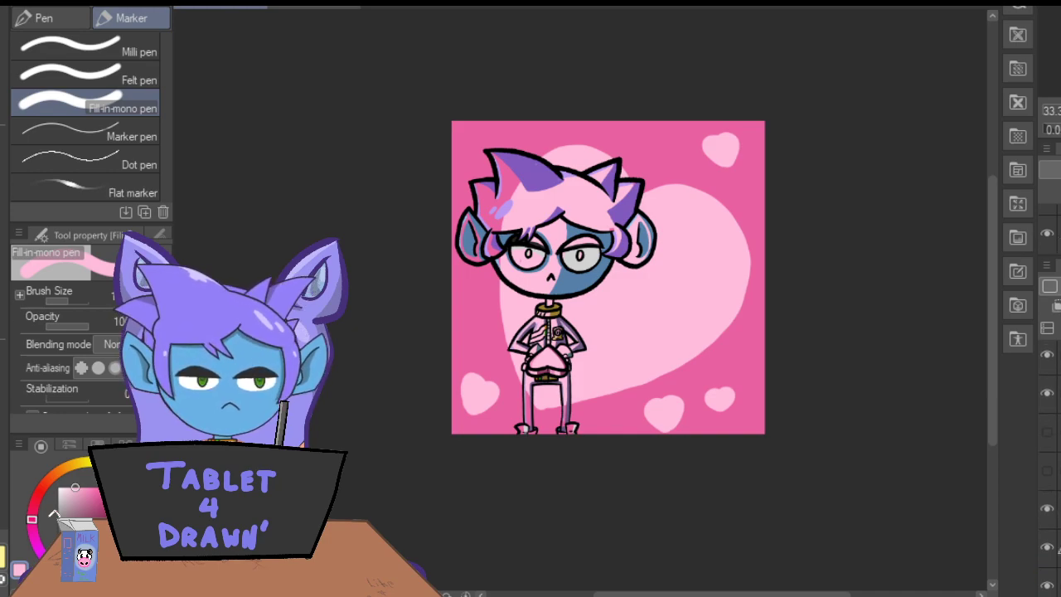
Choose a darker, muted pink and paint a thick border around the large background heart.
left_click(78, 490)
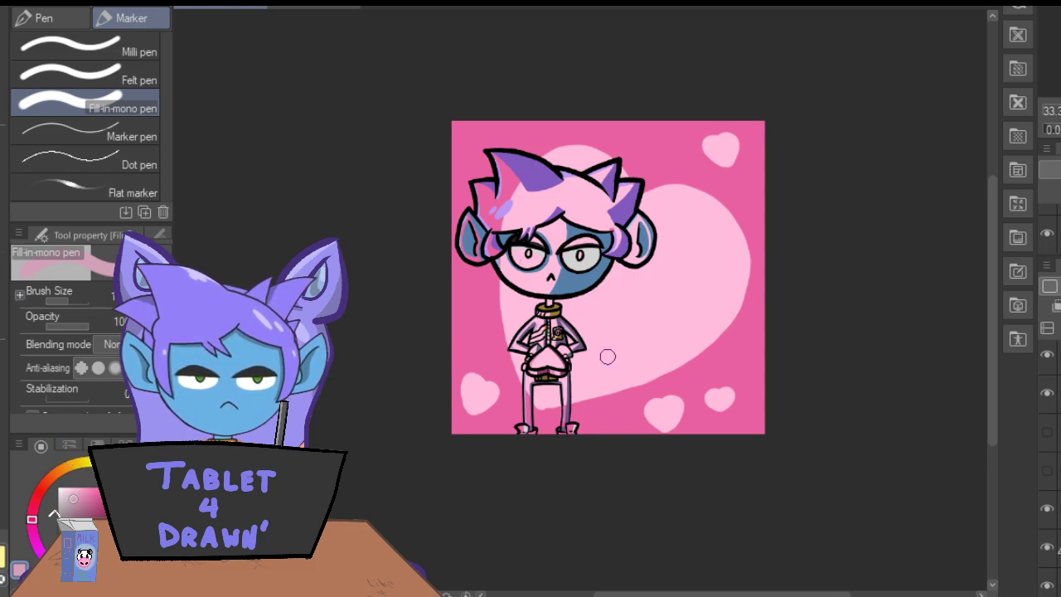
mouse_move(535, 415)
left_mouse_down()
mouse_move(650, 387)
mouse_move(713, 353)
mouse_move(740, 320)
mouse_move(753, 272)
mouse_move(747, 224)
mouse_move(719, 189)
mouse_move(676, 169)
mouse_move(635, 180)
mouse_move(607, 146)
mouse_move(574, 136)
mouse_move(543, 149)
mouse_move(520, 182)
mouse_move(499, 307)
left_mouse_up()
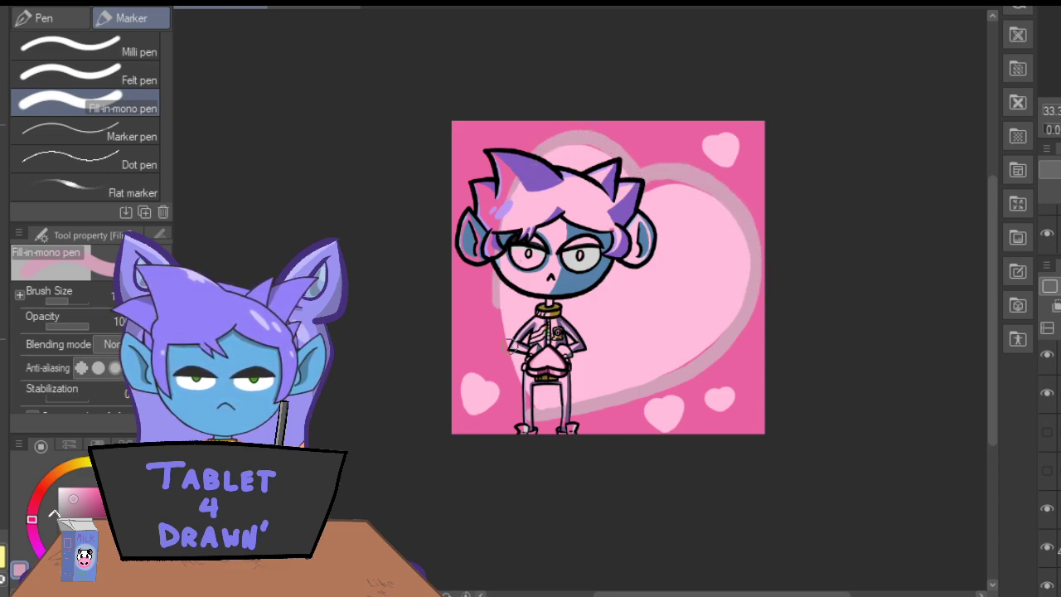
mouse_move(531, 413)
left_mouse_down()
mouse_move(499, 377)
mouse_move(477, 321)
mouse_move(471, 262)
mouse_move(485, 199)
mouse_move(512, 155)
mouse_move(545, 134)
mouse_move(619, 157)
left_mouse_up()
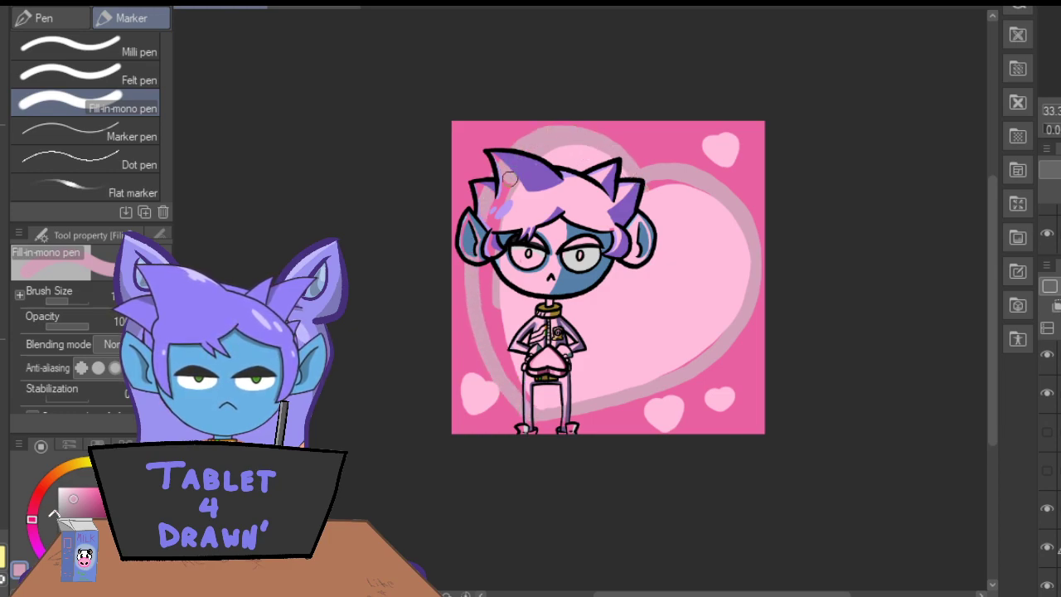
mouse_move(485, 267)
left_mouse_down()
mouse_move(508, 378)
mouse_move(530, 401)
left_mouse_up()
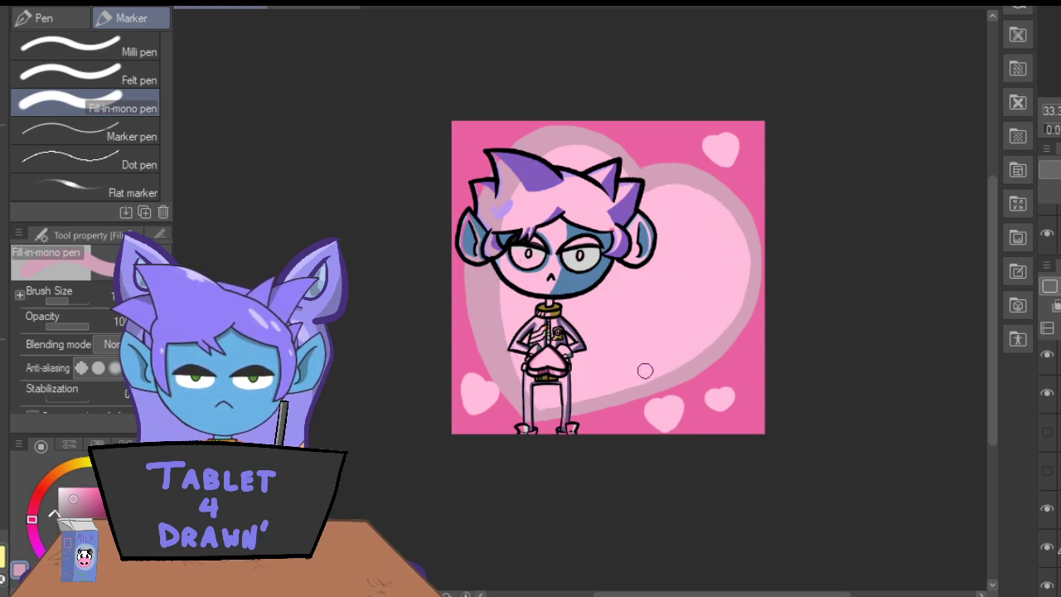
Paint muted pink borders around the four small background hearts.
mouse_move(666, 426)
left_mouse_down()
mouse_move(682, 400)
mouse_move(669, 395)
mouse_move(643, 396)
mouse_move(652, 432)
left_mouse_up()
mouse_move(473, 395)
left_mouse_down()
mouse_move(474, 414)
mouse_move(483, 378)
mouse_move(458, 369)
mouse_move(461, 414)
mouse_move(469, 393)
left_mouse_up()
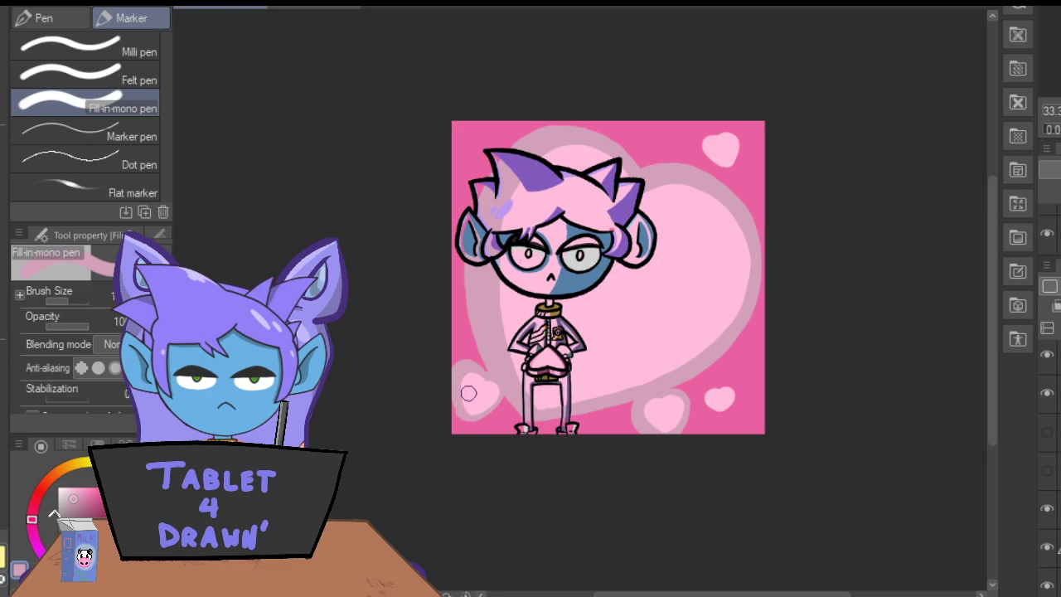
mouse_move(714, 409)
left_mouse_down()
mouse_move(732, 389)
mouse_move(709, 389)
mouse_move(713, 410)
mouse_move(730, 400)
left_mouse_up()
mouse_move(726, 164)
left_mouse_down()
mouse_move(730, 131)
mouse_move(699, 141)
mouse_move(699, 161)
mouse_move(728, 164)
left_mouse_up()
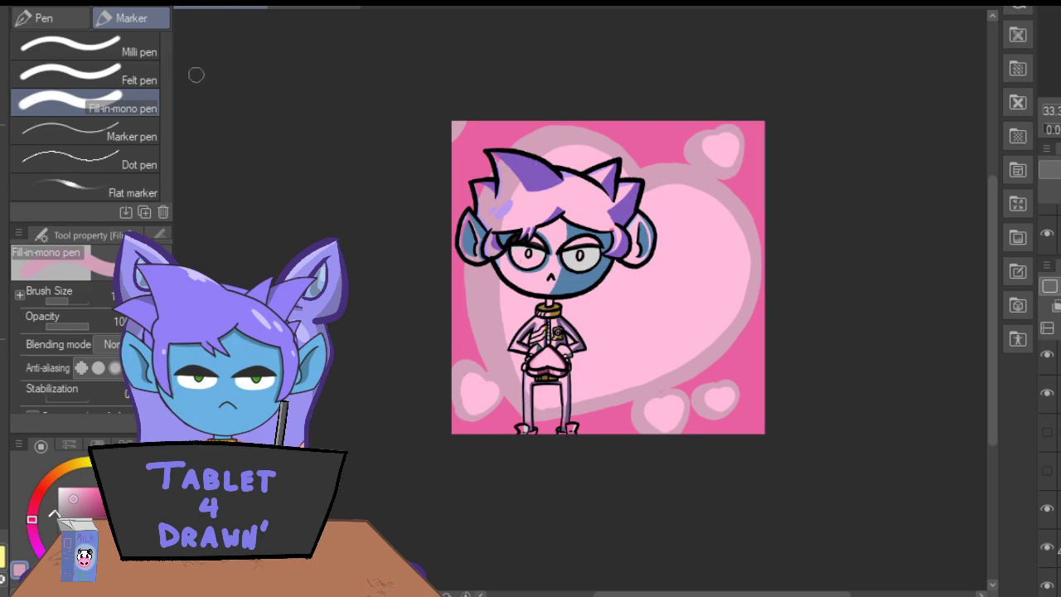
Show the character's flat-colour layer again in front of the heart background.
left_click(1048, 433)
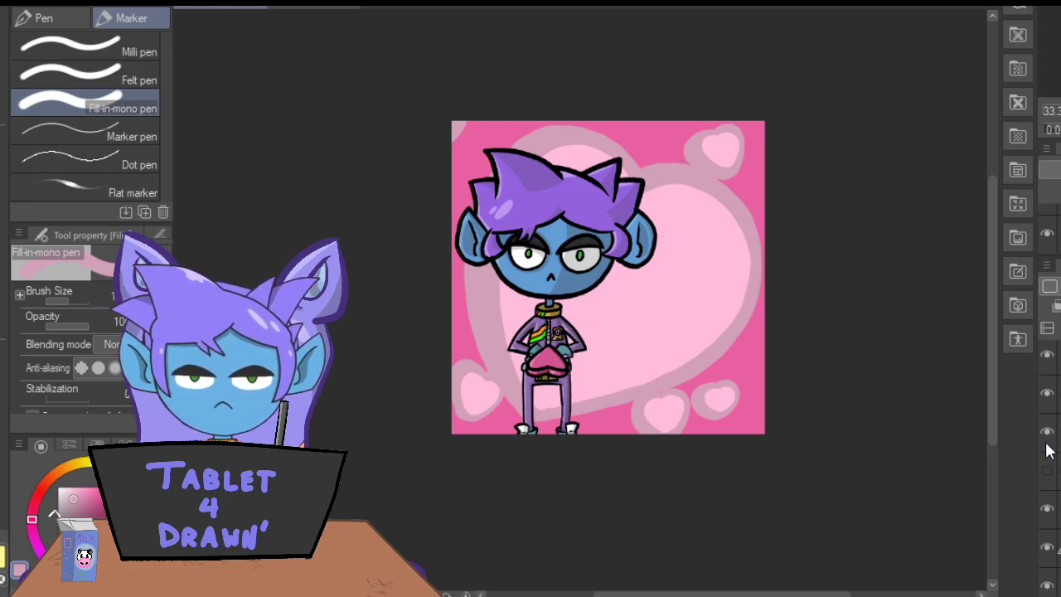
scroll(1050, 465, "up", 2)
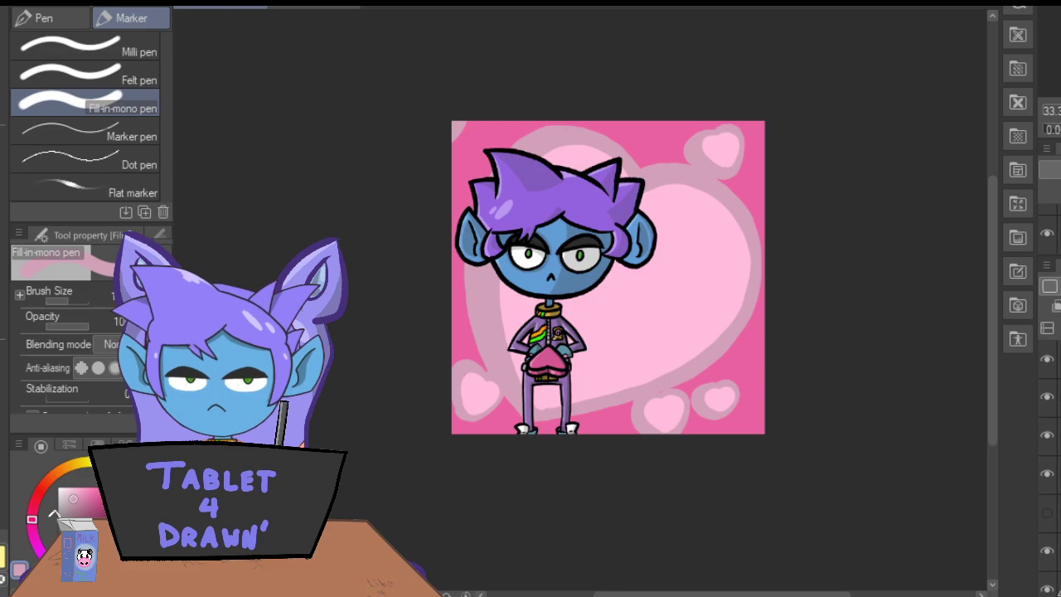
scroll(1050, 464, "up", 1)
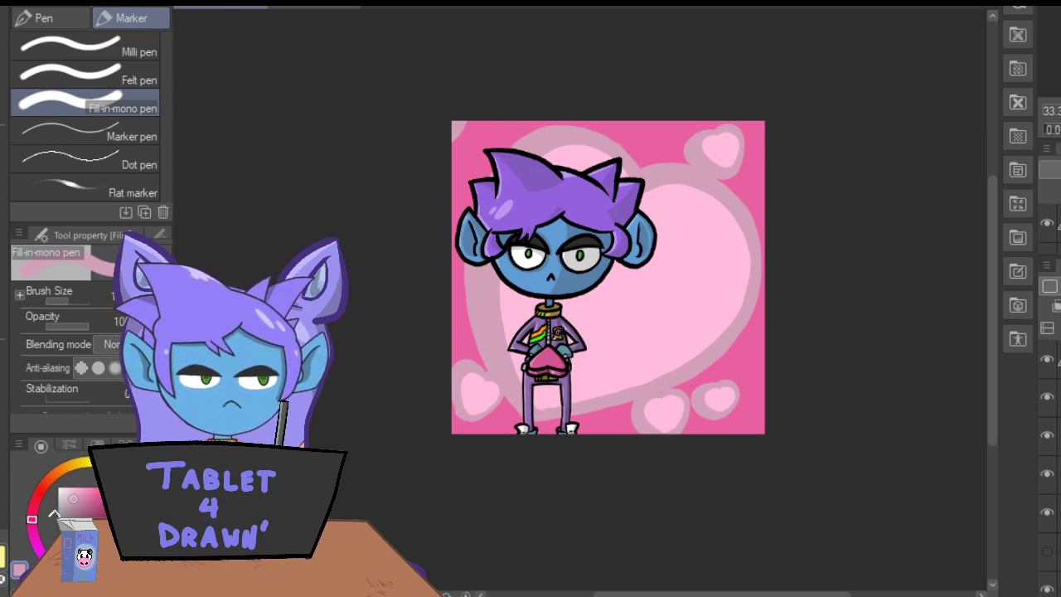
Choose a vivid purple and try a round Real G-Pen stroke on the pale pink heart beside the character's ear.
left_click_drag(89, 513, 101, 505)
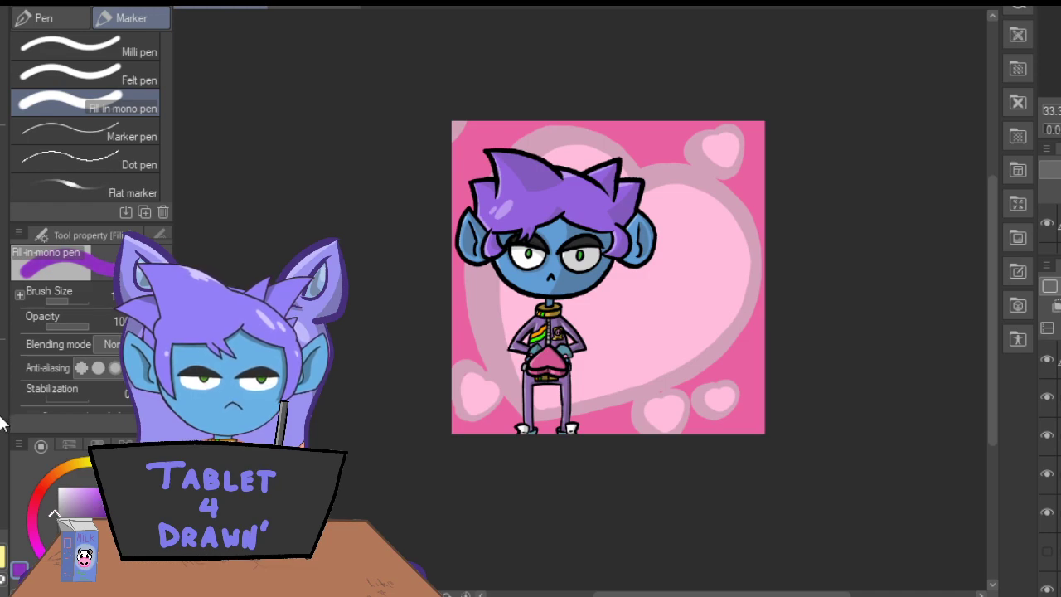
key("p")
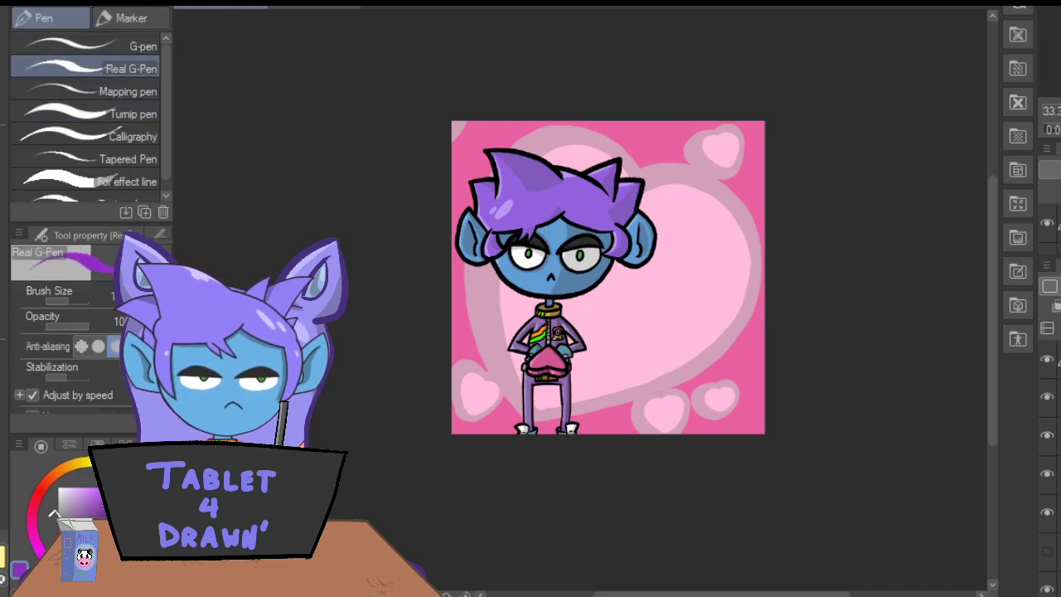
key("ctrl+plus")
key("ctrl+plus")
key("ctrl+plus")
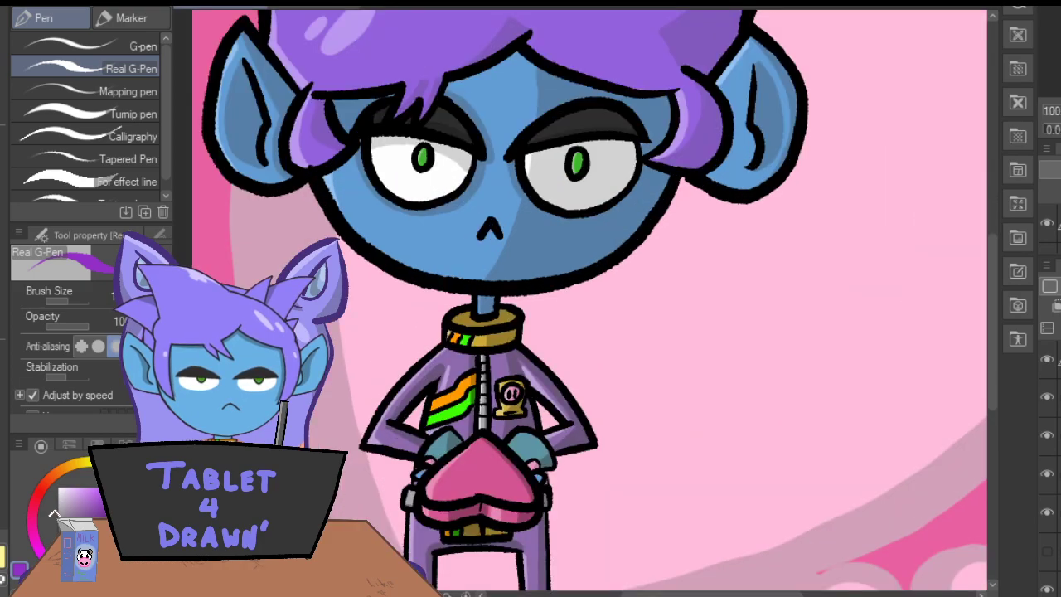
key("ctrl+minus")
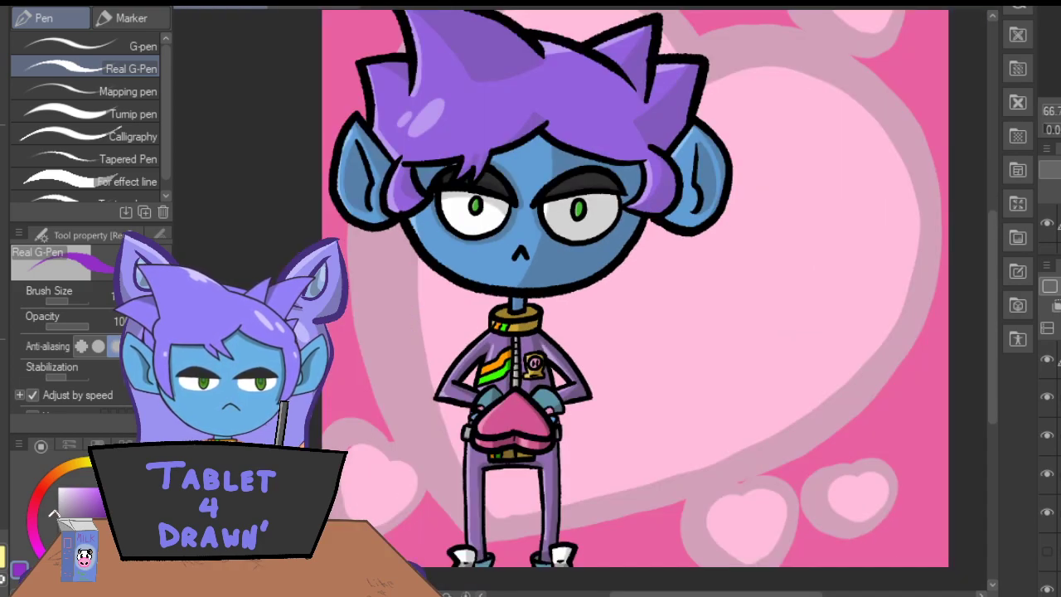
left_click_drag(627, 594, 652, 593)
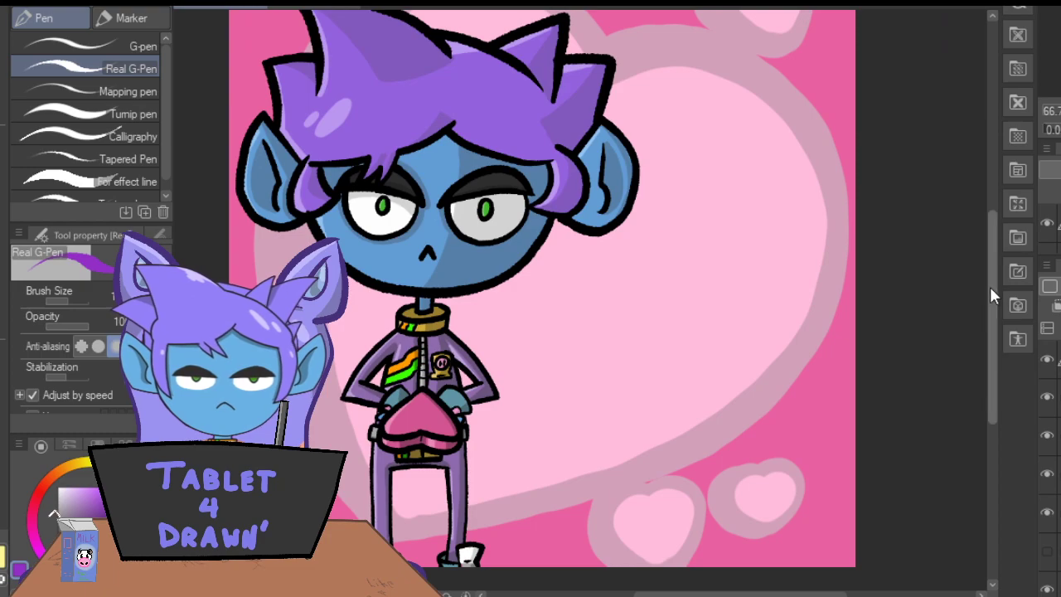
left_click_drag(992, 294, 995, 277)
key("t")
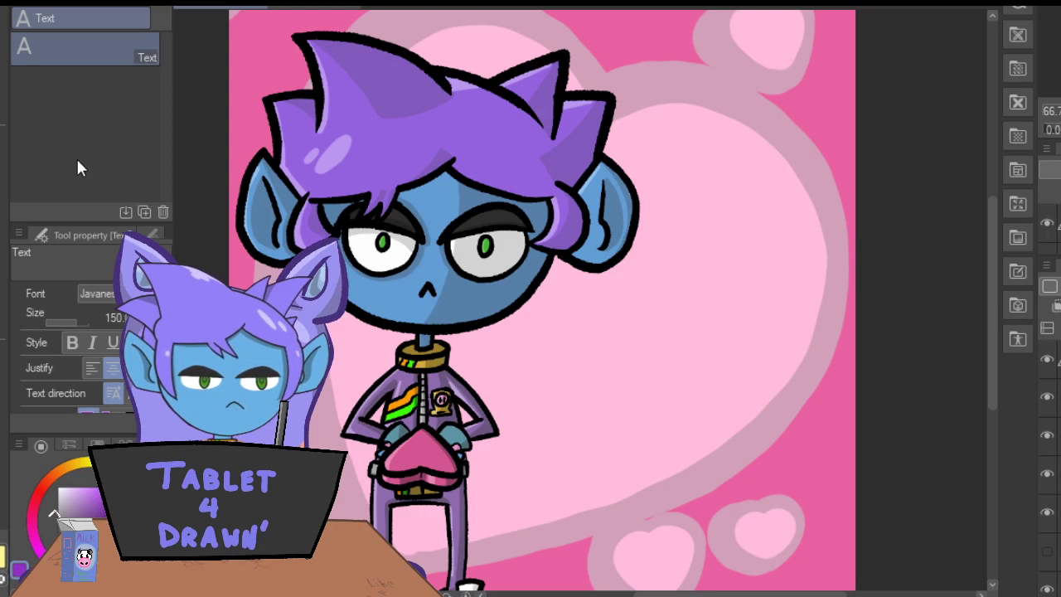
key("p")
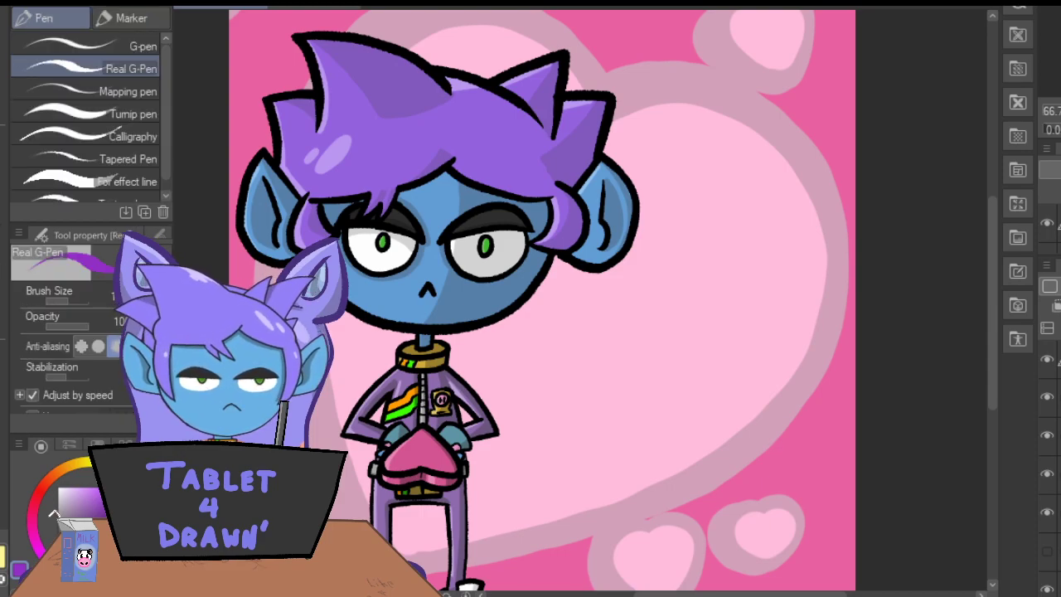
key("ctrl+plus")
left_click_drag(705, 594, 727, 594)
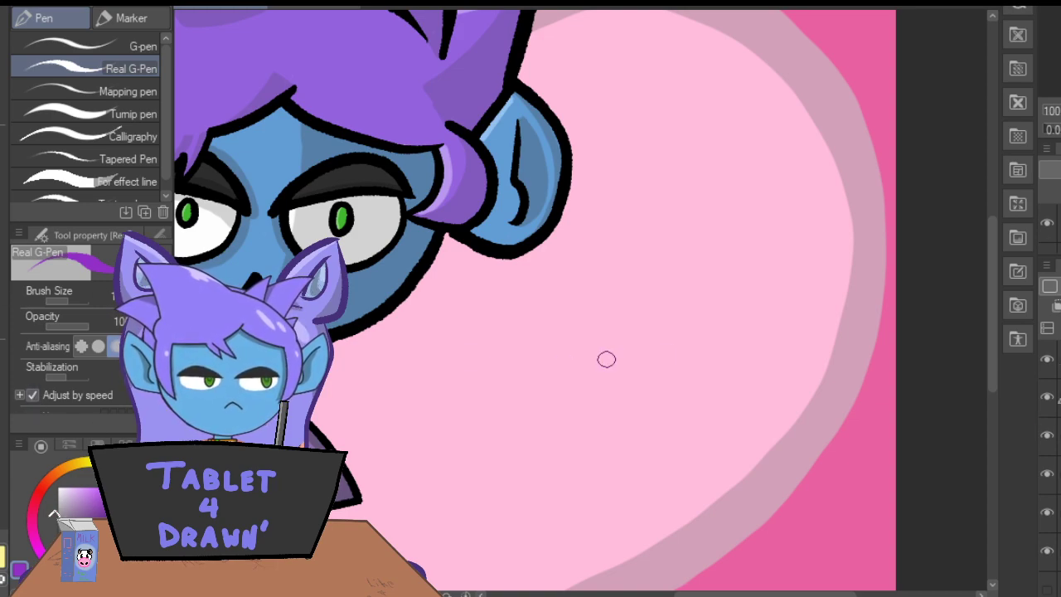
left_click_drag(686, 101, 688, 93)
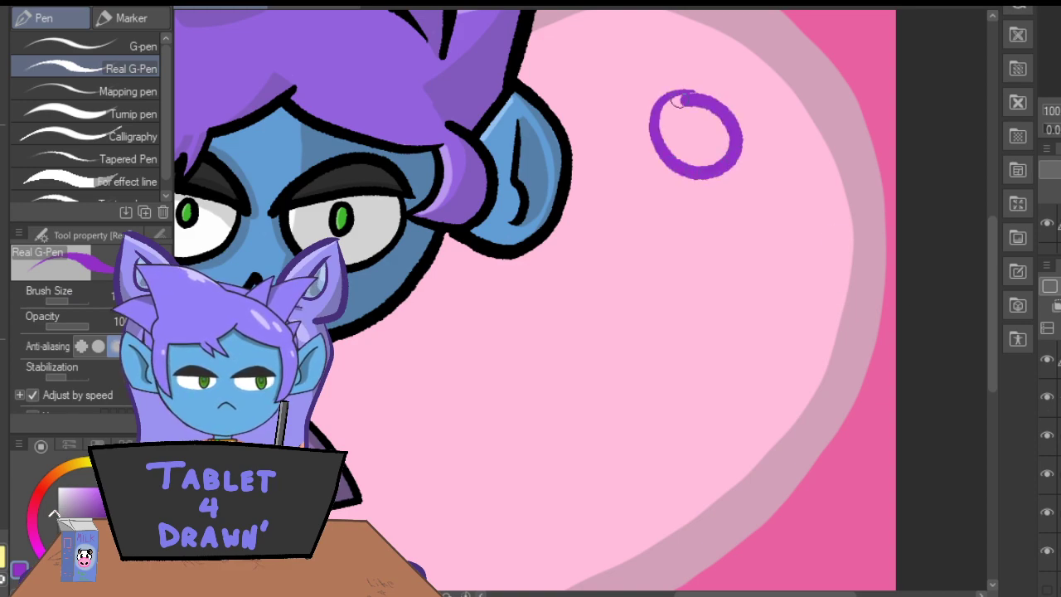
key("ctrl+z")
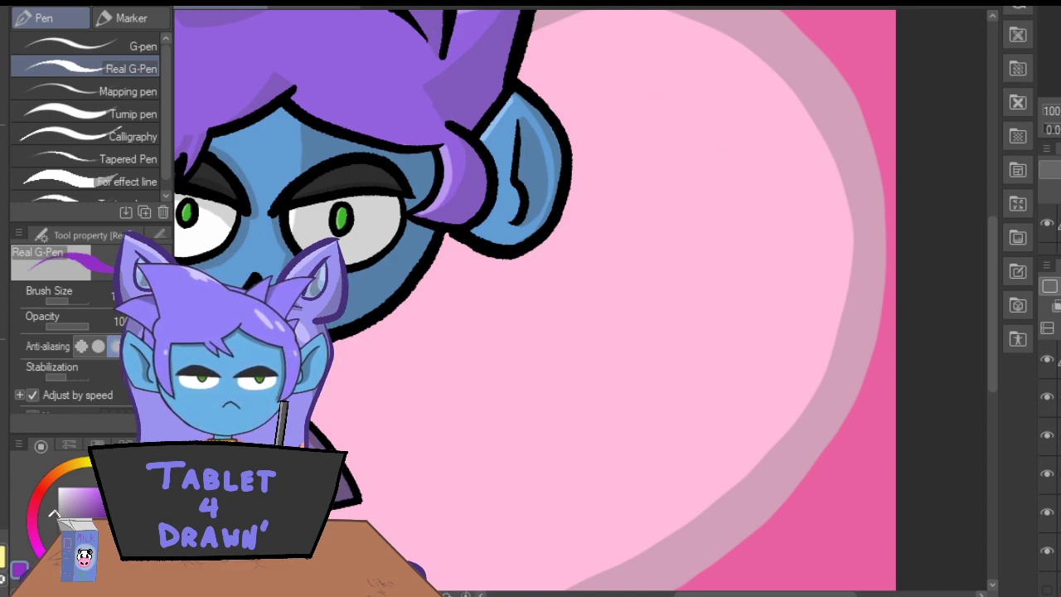
Dab a round purple spot on the upper border of the large heart with the Fill-in-mono pen.
left_click(147, 17)
left_click_drag(823, 49, 830, 51)
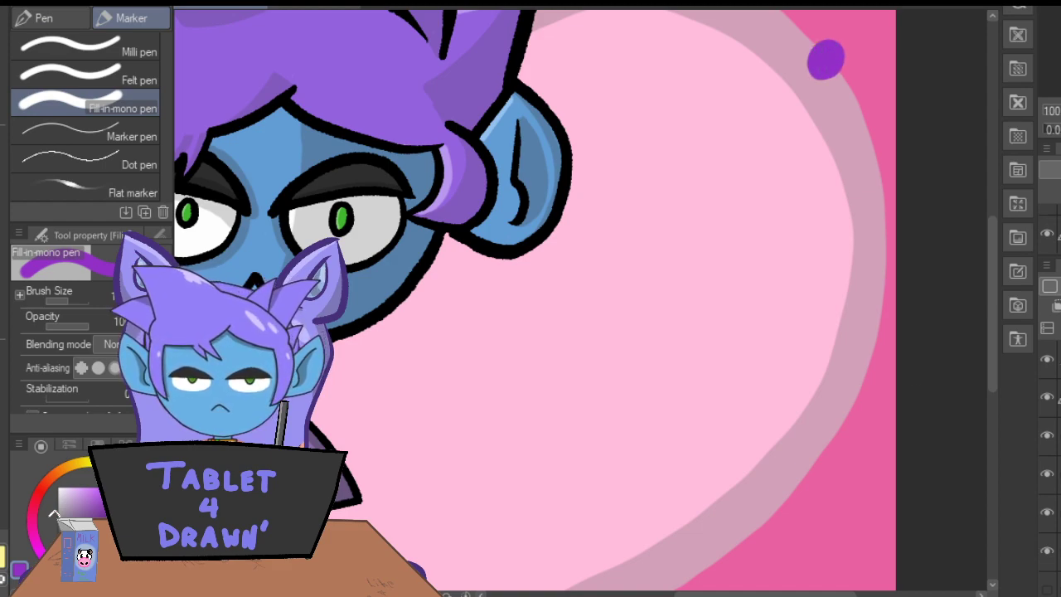
Hand-letter the word THESE in black with the Darker pencil across the upper part of the large heart.
left_click(70, 549)
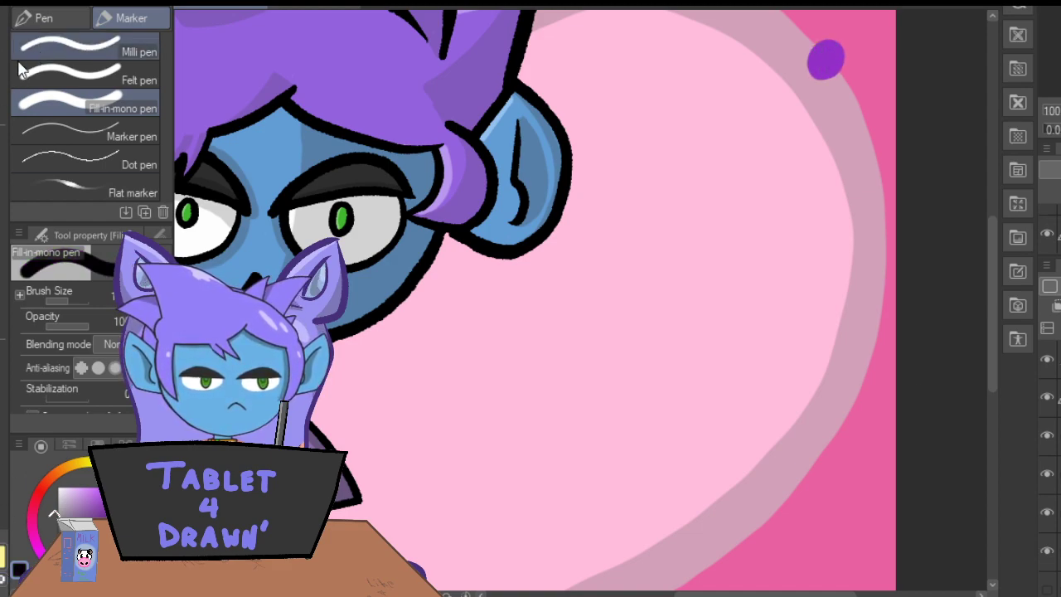
left_click(3, 208)
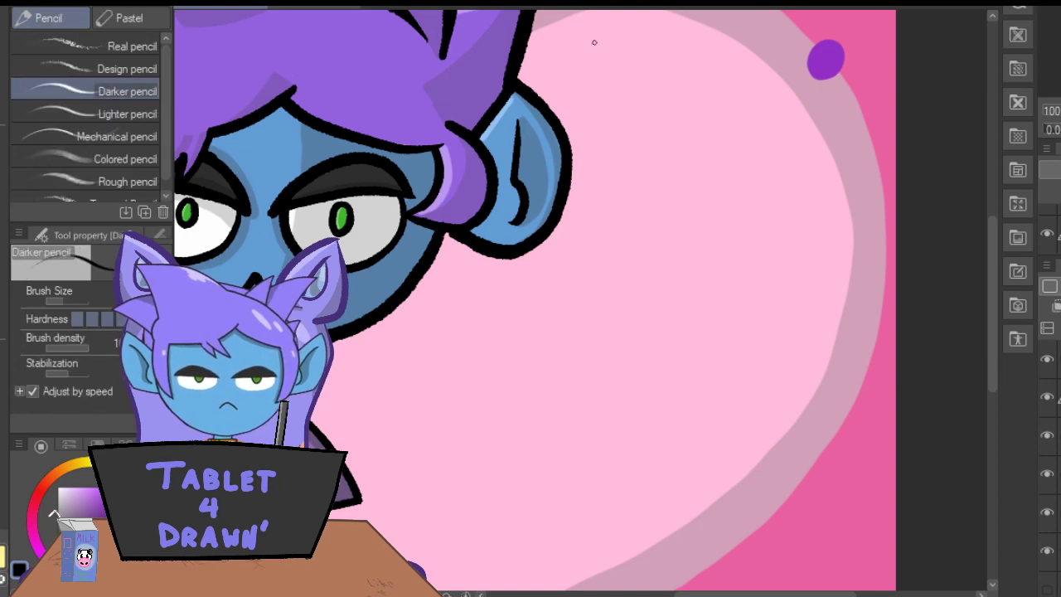
mouse_move(645, 98)
left_mouse_down()
mouse_move(647, 160)
mouse_move(663, 94)
mouse_move(607, 97)
left_mouse_up()
left_click_drag(688, 91, 689, 169)
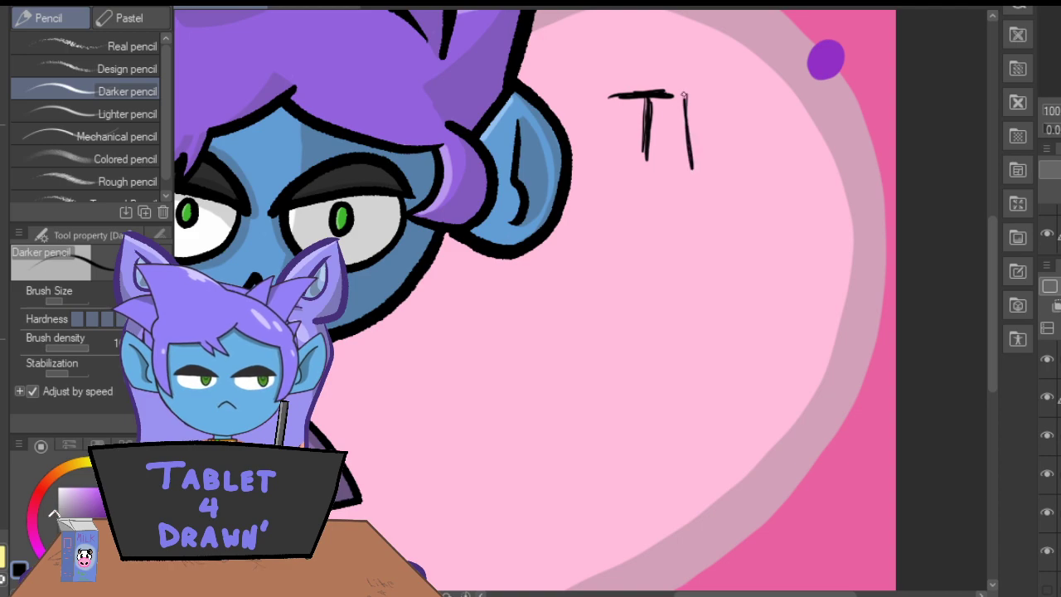
left_click_drag(690, 127, 717, 125)
left_click_drag(724, 90, 720, 171)
mouse_move(781, 87)
left_mouse_down()
mouse_move(756, 87)
mouse_move(780, 157)
mouse_move(750, 86)
mouse_move(773, 85)
left_mouse_up()
left_click_drag(744, 126, 763, 121)
mouse_move(811, 92)
left_mouse_down()
mouse_move(795, 155)
mouse_move(811, 106)
mouse_move(801, 93)
left_mouse_up()
mouse_move(866, 88)
left_mouse_down()
mouse_move(833, 124)
mouse_move(870, 153)
left_mouse_up()
mouse_move(838, 156)
left_mouse_down()
mouse_move(846, 83)
mouse_move(867, 84)
left_mouse_up()
left_click_drag(843, 118, 863, 117)
left_click_drag(837, 117, 861, 116)
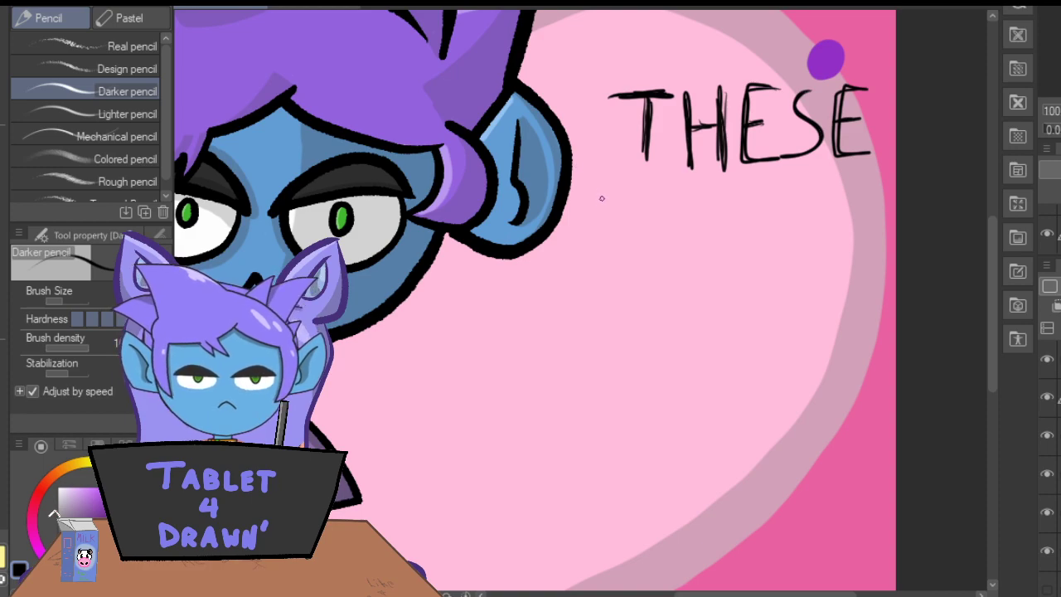
Hand-letter the word CANDIES in black beneath THESE.
mouse_move(612, 206)
left_mouse_down()
mouse_move(615, 267)
mouse_move(619, 205)
mouse_move(581, 247)
mouse_move(636, 208)
mouse_move(653, 269)
mouse_move(617, 264)
mouse_move(644, 245)
mouse_move(660, 211)
left_mouse_up()
mouse_move(660, 211)
left_mouse_down()
mouse_move(680, 269)
mouse_move(684, 211)
mouse_move(682, 269)
left_mouse_up()
mouse_move(664, 214)
left_mouse_down()
mouse_move(655, 262)
mouse_move(696, 208)
left_mouse_up()
mouse_move(699, 209)
left_mouse_down()
mouse_move(724, 246)
mouse_move(695, 269)
left_mouse_up()
mouse_move(702, 210)
left_mouse_down()
mouse_move(693, 267)
mouse_move(707, 228)
mouse_move(743, 265)
left_mouse_up()
left_click_drag(746, 209, 744, 264)
mouse_move(786, 208)
left_mouse_down()
mouse_move(762, 264)
mouse_move(784, 263)
left_mouse_up()
mouse_move(762, 240)
left_mouse_down()
mouse_move(783, 262)
mouse_move(766, 202)
left_mouse_up()
left_click_drag(766, 202, 784, 200)
left_click_drag(771, 232, 777, 231)
mouse_move(830, 205)
left_mouse_down()
mouse_move(805, 222)
mouse_move(803, 262)
left_mouse_up()
left_click_drag(839, 225, 798, 262)
left_click_drag(836, 201, 808, 224)
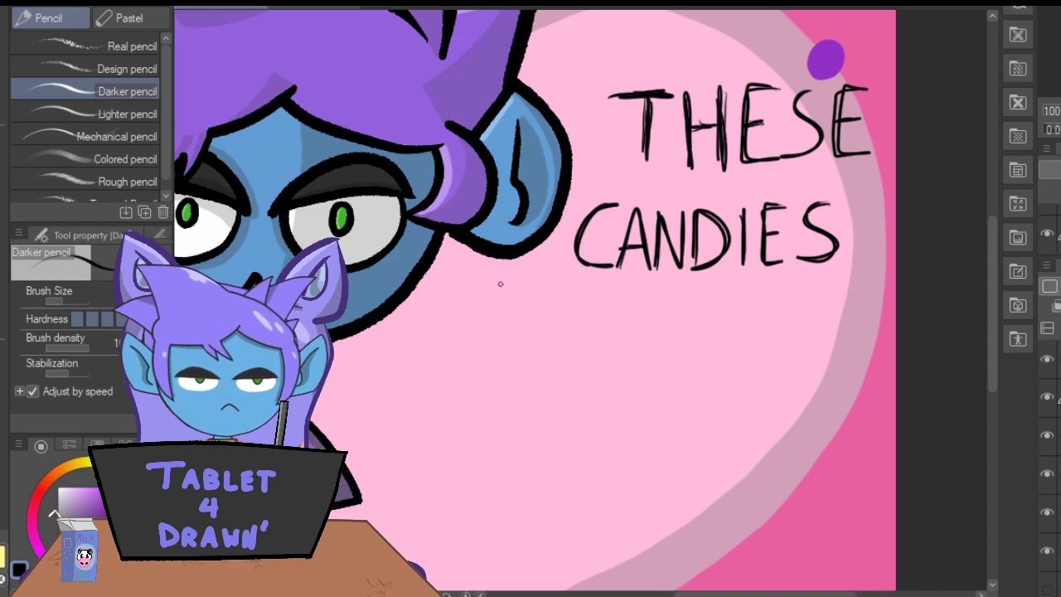
Hand-letter the words WERE ON in black on a third line beneath CANDIES.
mouse_move(509, 303)
left_mouse_down()
mouse_move(534, 325)
mouse_move(558, 291)
mouse_move(528, 325)
mouse_move(515, 296)
left_mouse_up()
mouse_move(590, 294)
left_mouse_down()
mouse_move(567, 313)
mouse_move(593, 349)
left_mouse_up()
mouse_move(564, 350)
left_mouse_down()
mouse_move(564, 297)
mouse_move(590, 295)
left_mouse_up()
mouse_move(571, 325)
left_mouse_down()
mouse_move(605, 293)
mouse_move(609, 329)
mouse_move(630, 353)
mouse_move(626, 292)
mouse_move(603, 349)
left_mouse_up()
mouse_move(665, 295)
left_mouse_down()
mouse_move(637, 299)
mouse_move(639, 339)
mouse_move(661, 347)
mouse_move(655, 303)
left_mouse_up()
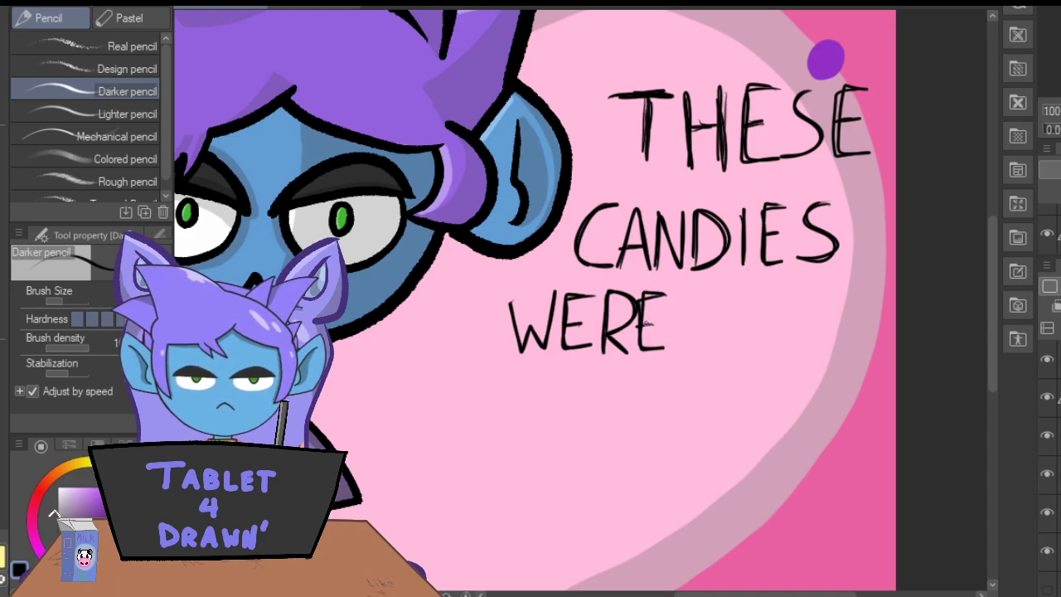
mouse_move(723, 296)
left_mouse_down()
mouse_move(696, 333)
mouse_move(727, 294)
mouse_move(717, 346)
mouse_move(704, 300)
mouse_move(739, 336)
mouse_move(751, 302)
mouse_move(771, 341)
mouse_move(777, 296)
mouse_move(777, 335)
mouse_move(747, 347)
left_mouse_up()
left_click_drag(751, 307, 756, 328)
Lasso the words WERE ON, move them right to line up under CANDIES and enlarge them slightly.
key("m")
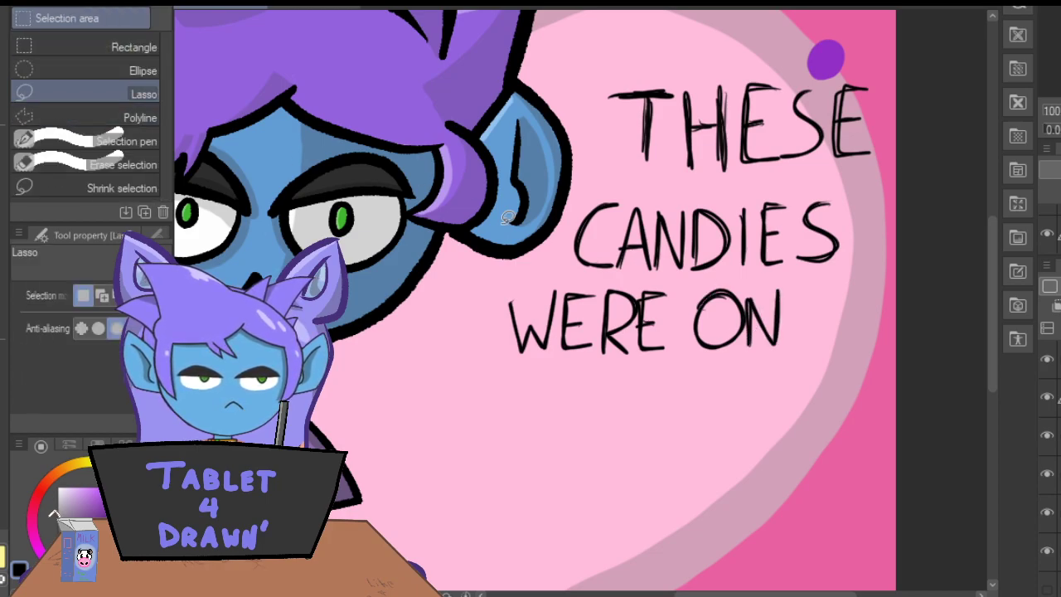
mouse_move(805, 281)
left_mouse_down()
mouse_move(735, 269)
mouse_move(522, 285)
mouse_move(489, 324)
mouse_move(587, 395)
mouse_move(802, 383)
mouse_move(801, 283)
left_mouse_up()
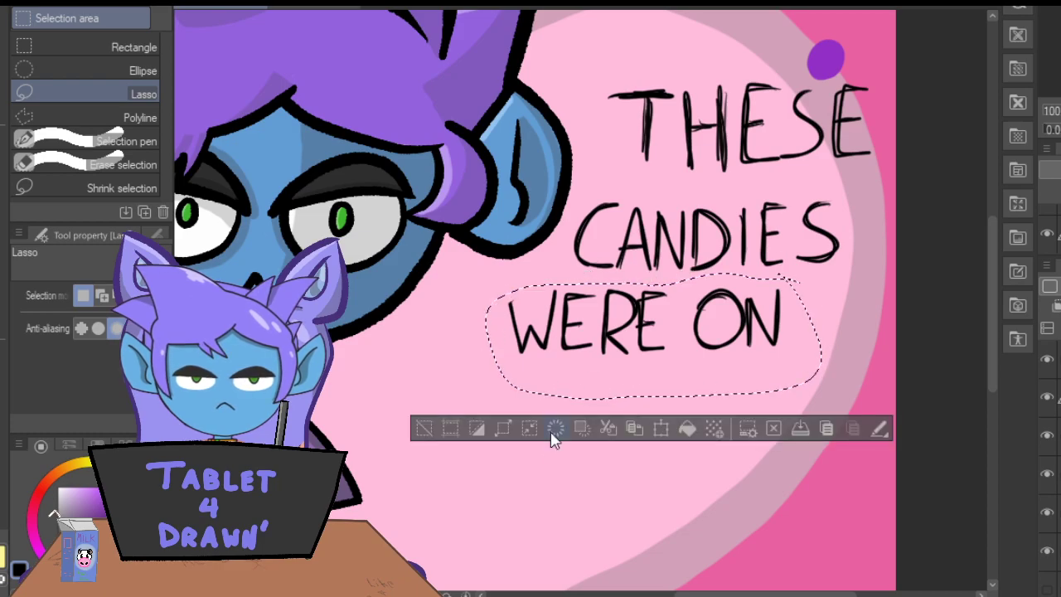
left_click(656, 435)
left_click_drag(513, 370, 575, 374)
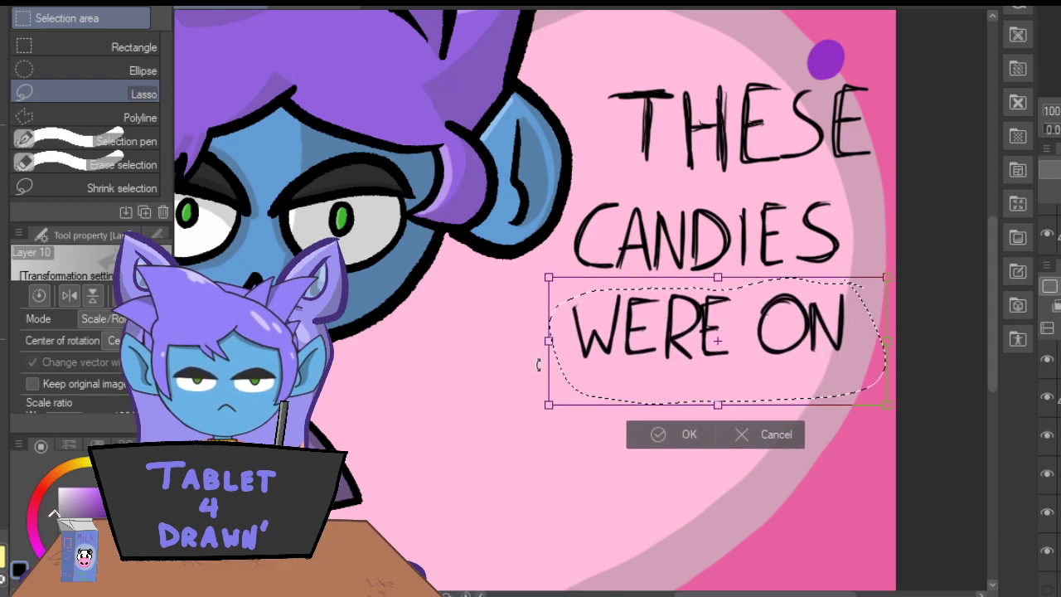
left_click_drag(548, 276, 540, 273)
left_click_drag(584, 326, 593, 335)
left_click(673, 438)
left_click(490, 435)
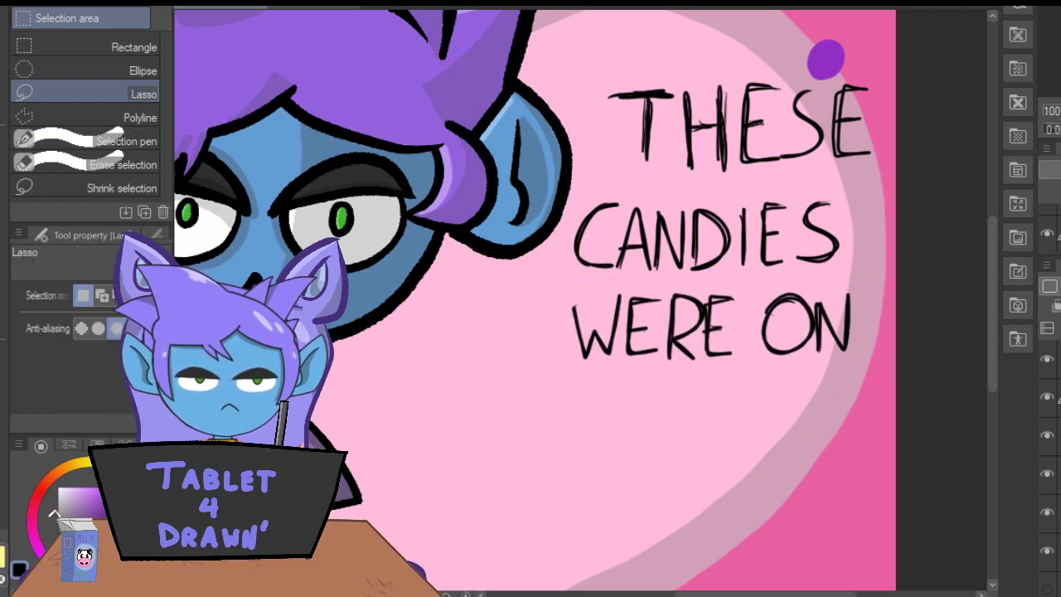
Hand-letter CLEARA in black on a fourth line beneath WERE ON.
key("p")
left_click_drag(992, 291, 983, 347)
mouse_move(567, 227)
left_mouse_down()
mouse_move(530, 281)
mouse_move(574, 284)
left_mouse_up()
mouse_move(585, 227)
left_mouse_down()
mouse_move(585, 256)
mouse_move(607, 287)
mouse_move(617, 285)
left_mouse_up()
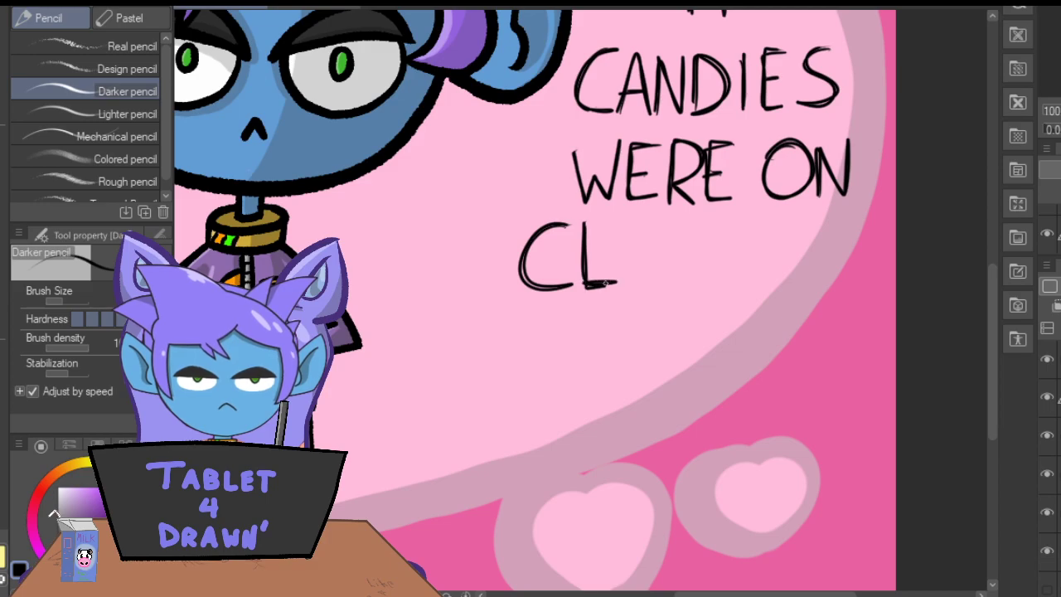
mouse_move(653, 224)
left_mouse_down()
mouse_move(627, 228)
mouse_move(626, 276)
mouse_move(652, 285)
left_mouse_up()
left_click_drag(625, 245, 635, 246)
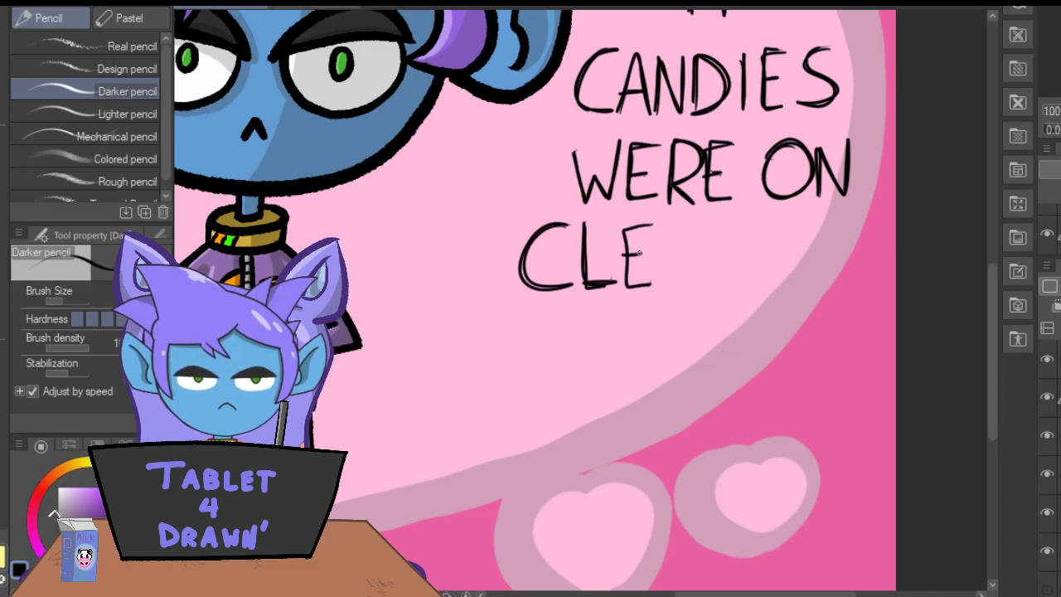
mouse_move(660, 287)
left_mouse_down()
mouse_move(672, 229)
mouse_move(693, 291)
left_mouse_up()
mouse_move(685, 262)
left_mouse_down()
mouse_move(668, 266)
mouse_move(733, 236)
mouse_move(738, 290)
mouse_move(736, 249)
mouse_move(700, 265)
mouse_move(704, 293)
mouse_move(768, 240)
mouse_move(788, 300)
mouse_move(774, 227)
mouse_move(751, 297)
mouse_move(784, 269)
left_mouse_up()
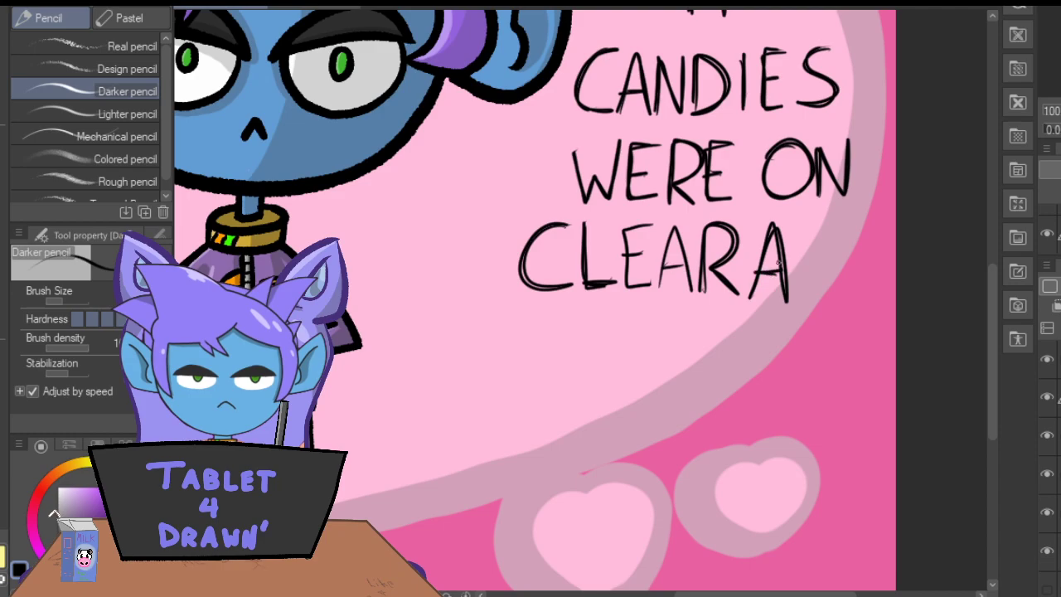
Shift the CLEARA lettering to the left with a lasso selection and add the letters NC after it.
key("m")
mouse_move(792, 217)
left_mouse_down()
mouse_move(527, 209)
mouse_move(764, 334)
mouse_move(779, 214)
left_mouse_up()
left_click(671, 375)
left_click_drag(508, 278, 473, 289)
left_click(573, 381)
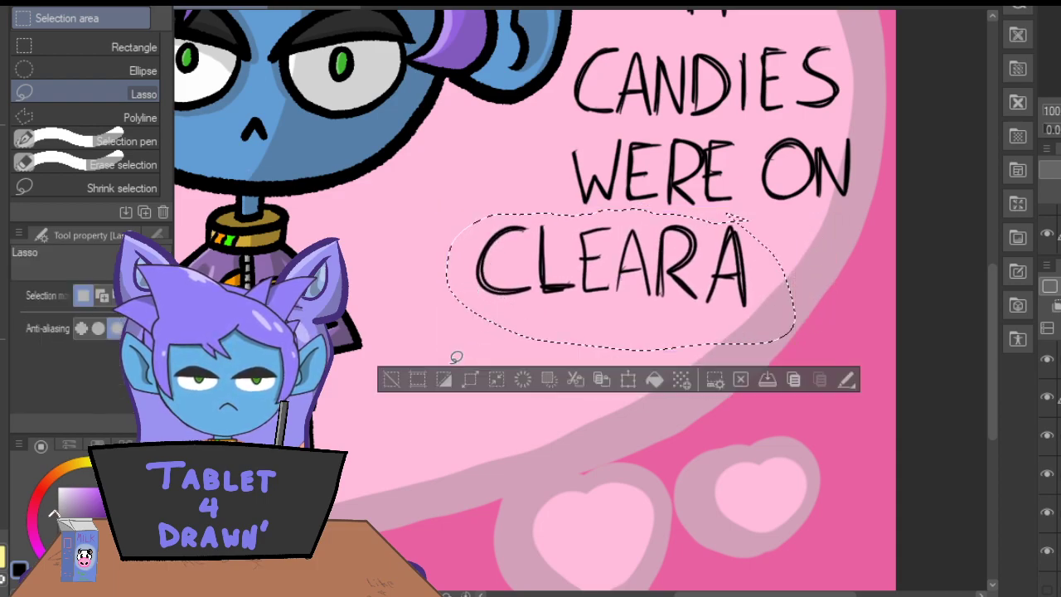
left_click(386, 380)
key("p")
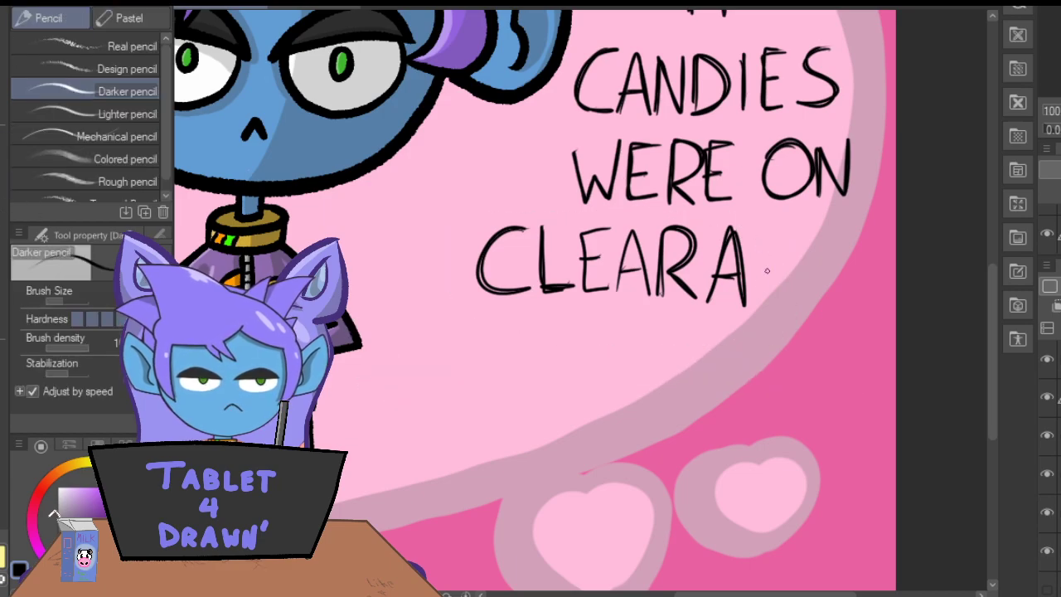
mouse_move(760, 292)
left_mouse_down()
mouse_move(780, 279)
mouse_move(795, 234)
mouse_move(767, 249)
mouse_move(846, 296)
mouse_move(819, 242)
mouse_move(840, 228)
mouse_move(809, 250)
left_mouse_up()
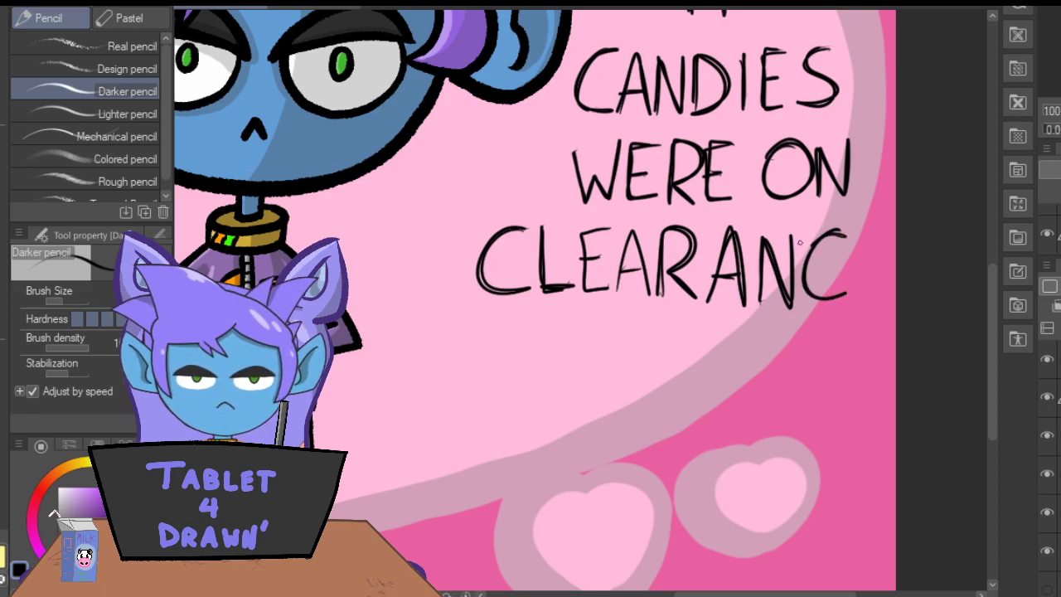
Shift the CLEARANC lettering further left and add the final E to complete CLEARANCE.
key("m")
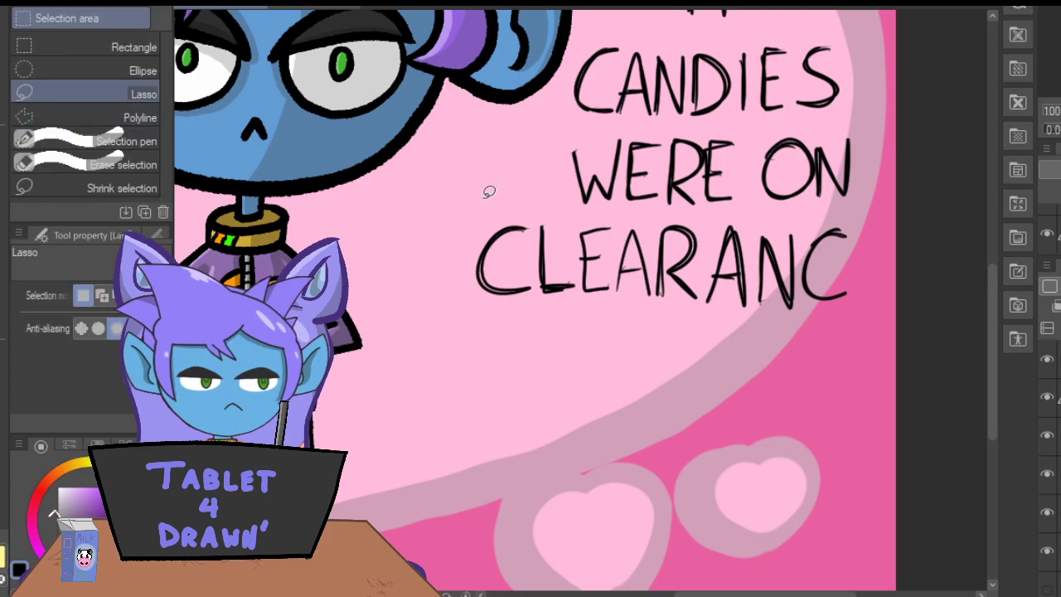
mouse_move(859, 218)
left_mouse_down()
mouse_move(531, 213)
mouse_move(450, 282)
mouse_move(807, 325)
mouse_move(859, 220)
left_mouse_up()
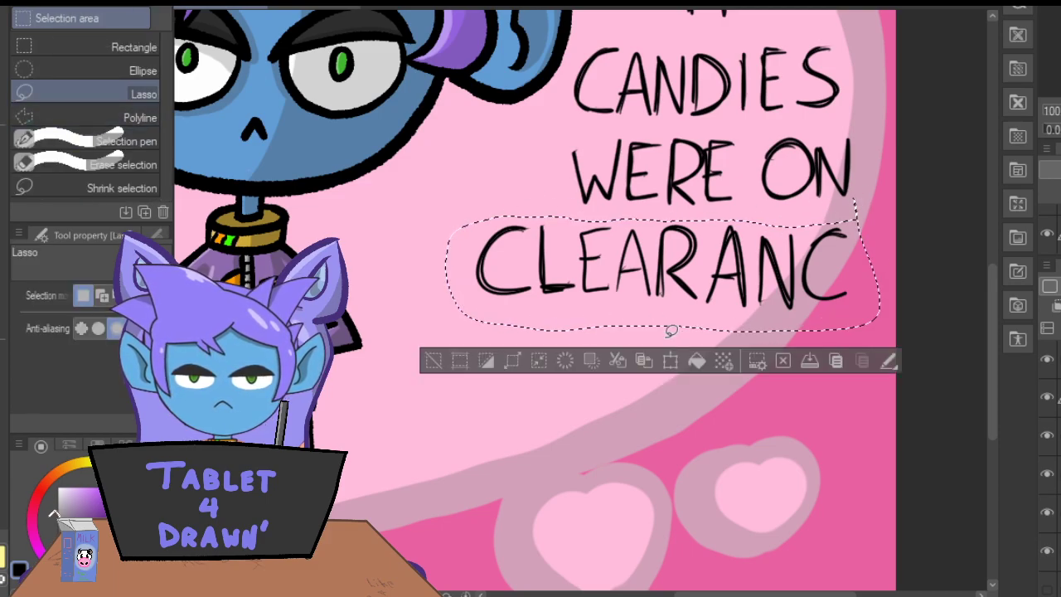
left_click(670, 360)
left_click_drag(496, 287, 471, 288)
left_click(563, 367)
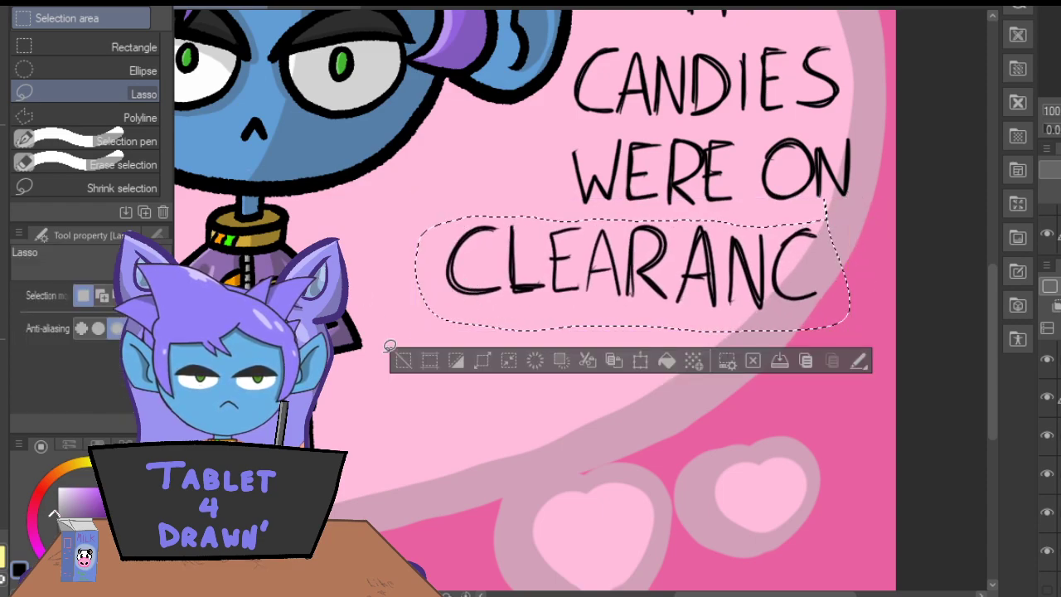
left_click(404, 365)
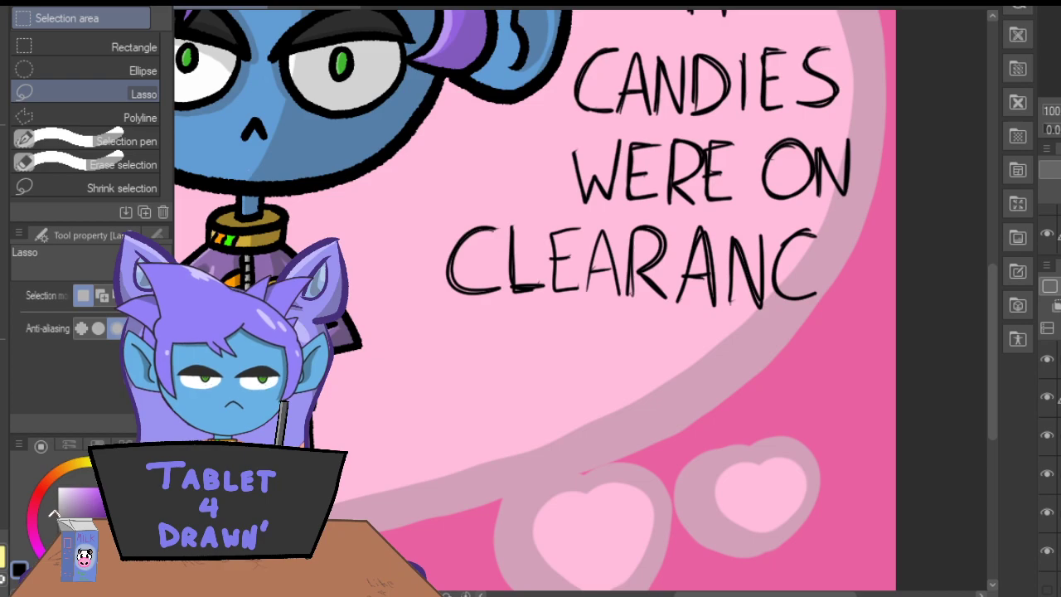
key("p")
mouse_move(869, 230)
left_mouse_down()
mouse_move(832, 247)
mouse_move(867, 295)
mouse_move(831, 243)
mouse_move(871, 229)
left_mouse_up()
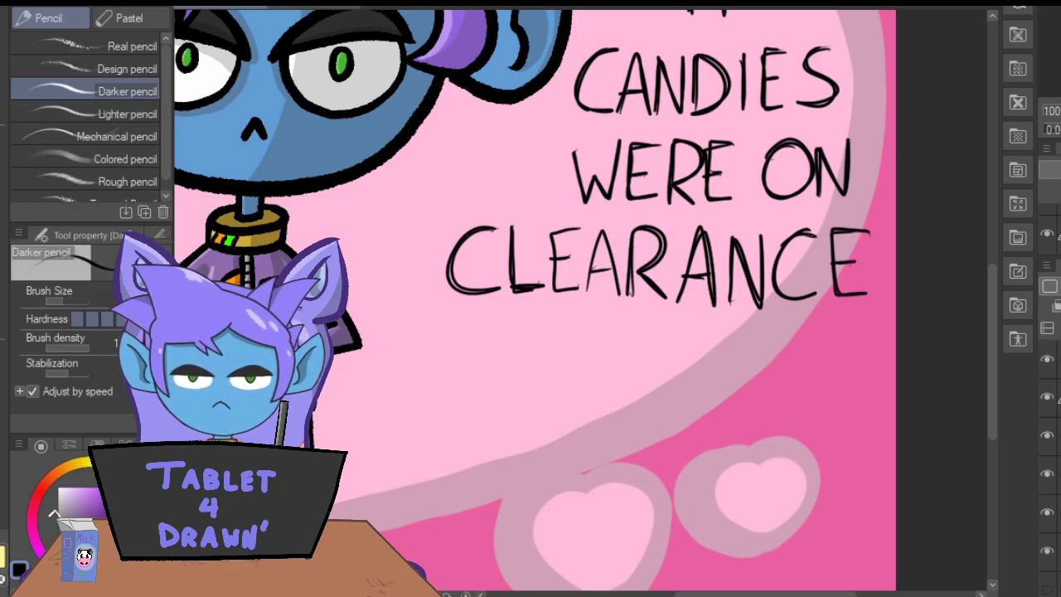
Draw two large black U shapes beneath CLEARANCE with a small heart containing two ovals between them.
key("ctrl+minus")
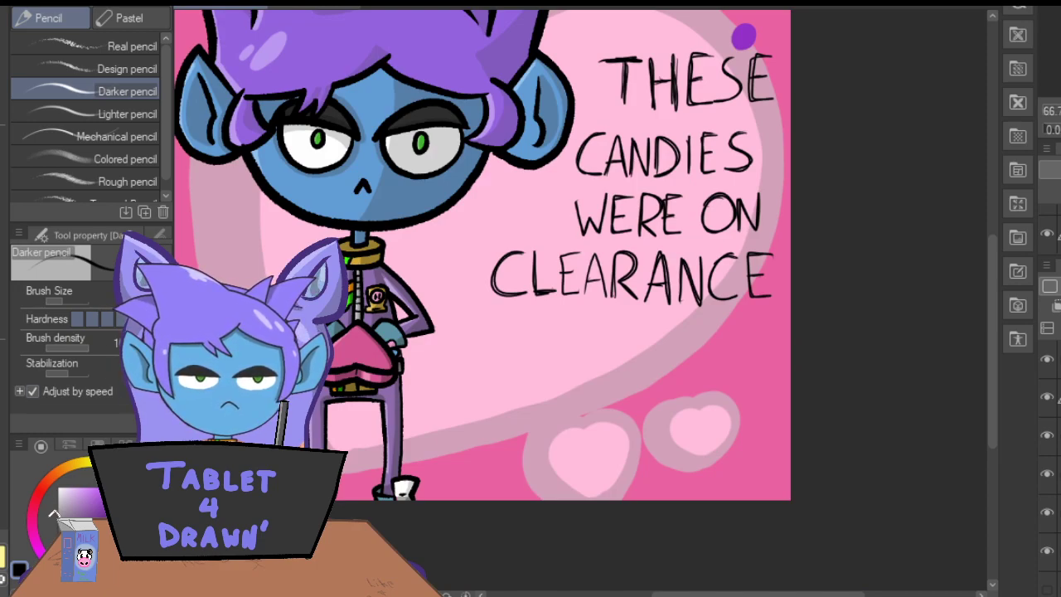
left_click_drag(992, 324, 991, 304)
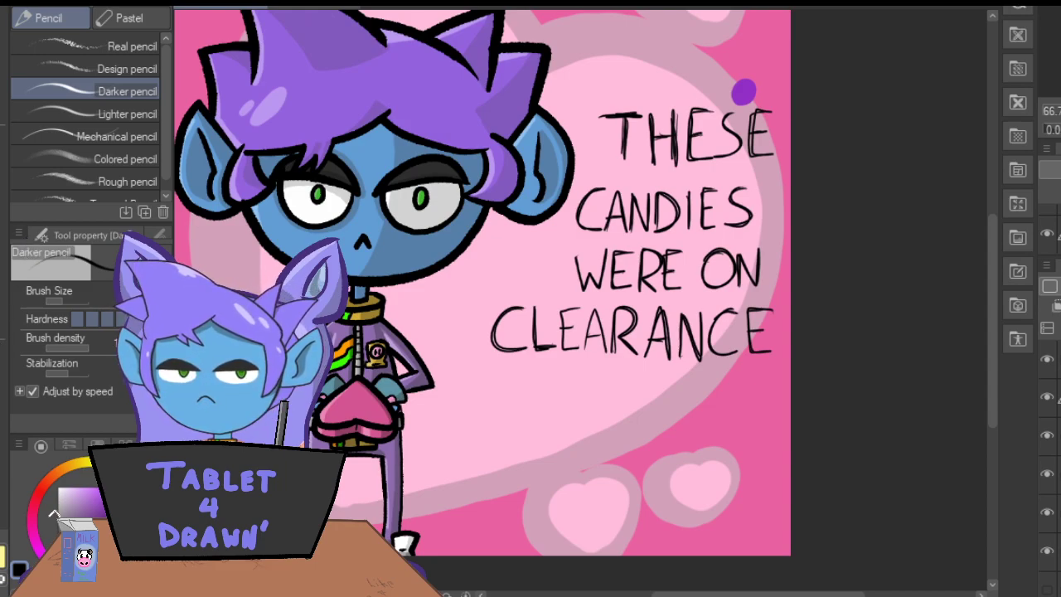
left_click_drag(994, 308, 993, 342)
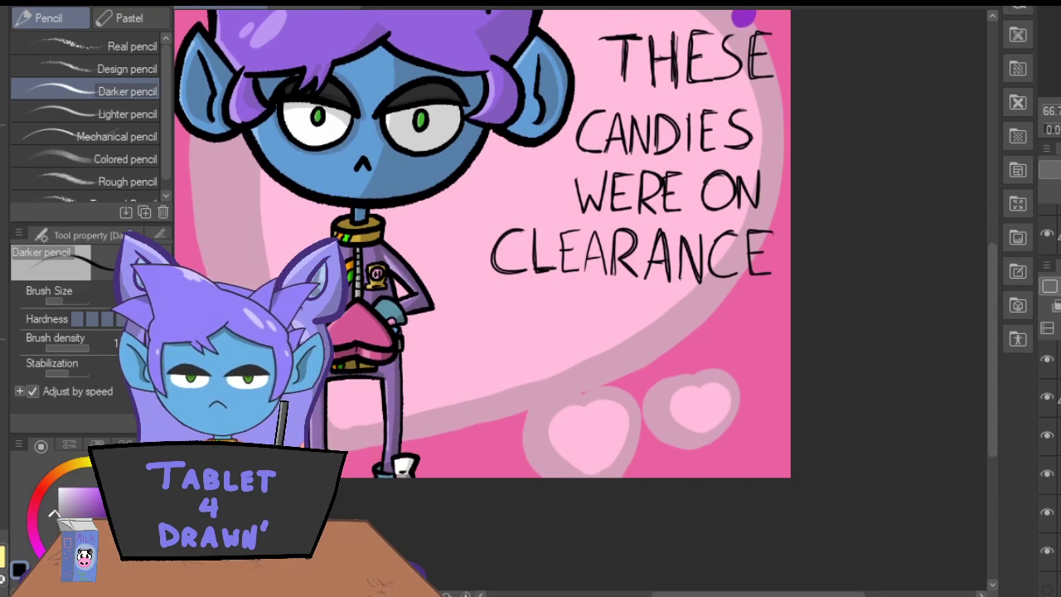
key("ctrl+plus")
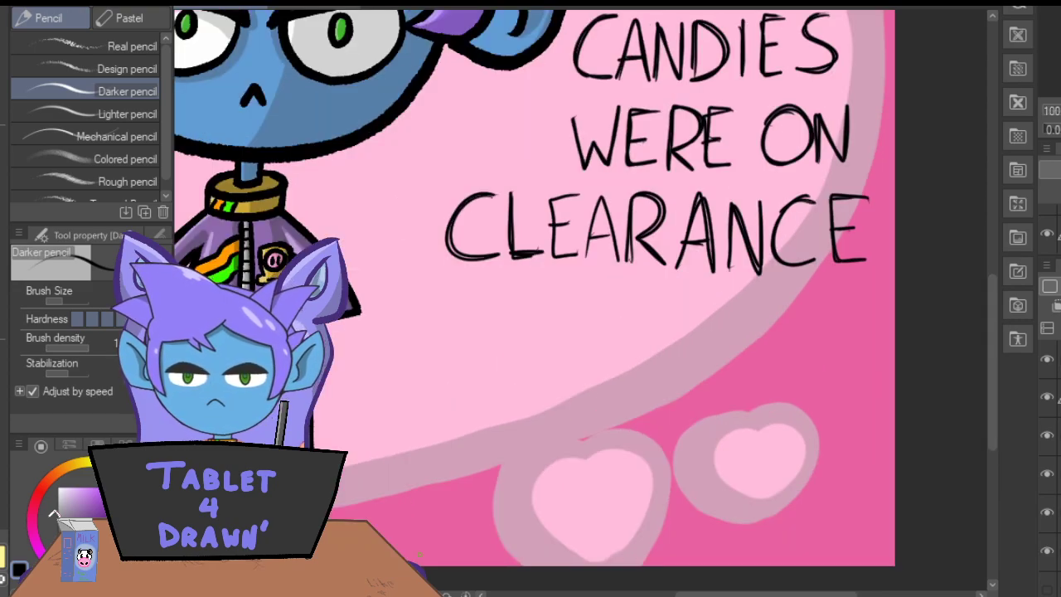
left_click_drag(990, 322, 990, 336)
mouse_move(525, 245)
left_mouse_down()
mouse_move(559, 358)
mouse_move(567, 223)
mouse_move(620, 339)
mouse_move(645, 280)
mouse_move(665, 317)
mouse_move(627, 346)
mouse_move(627, 319)
mouse_move(645, 315)
left_mouse_up()
mouse_move(668, 228)
left_mouse_down()
mouse_move(709, 327)
mouse_move(706, 212)
left_mouse_up()
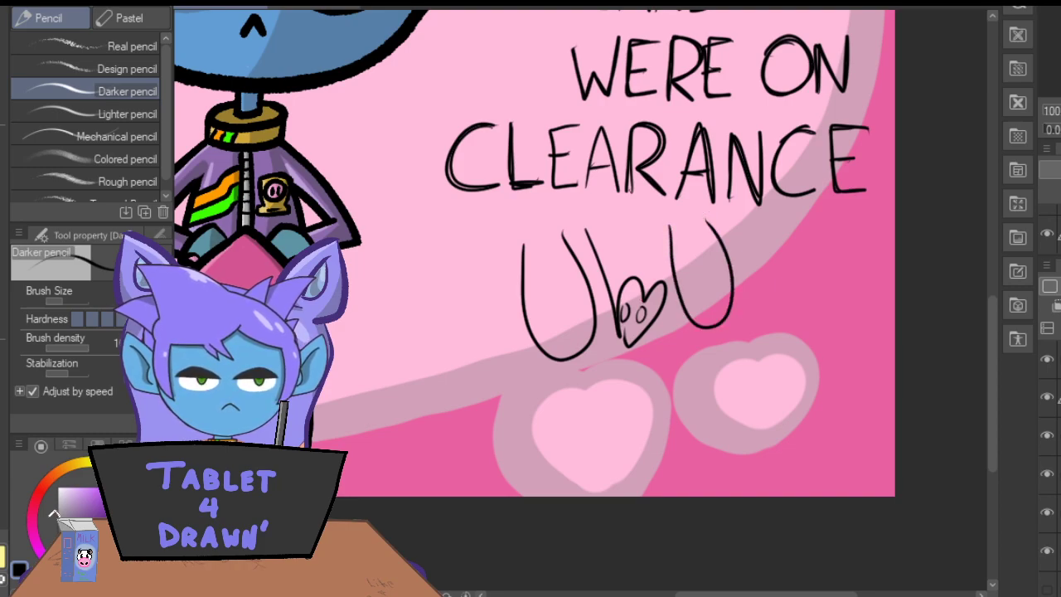
key("ctrl+minus")
key("ctrl+minus")
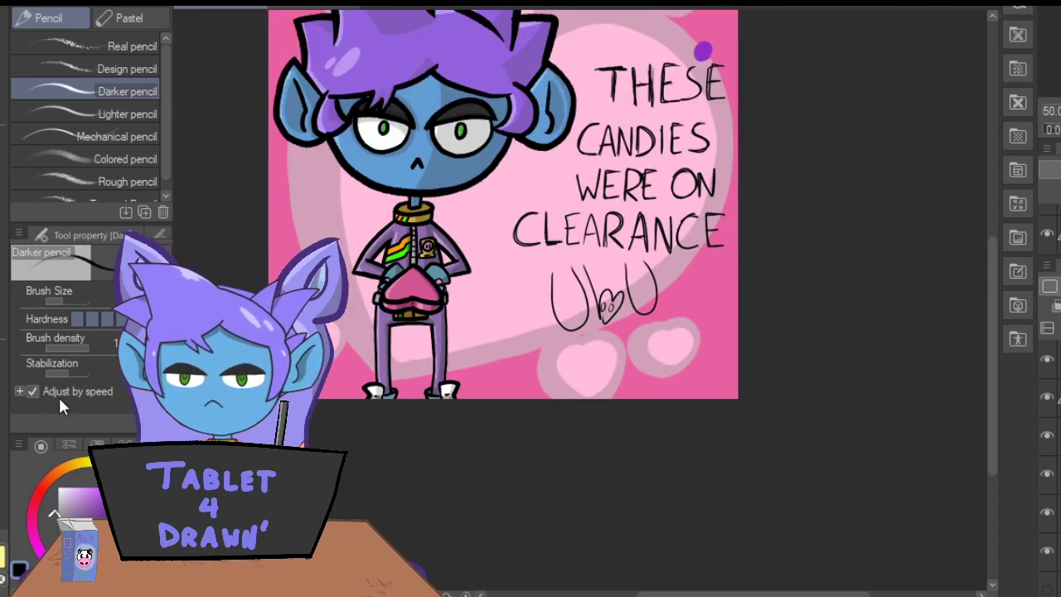
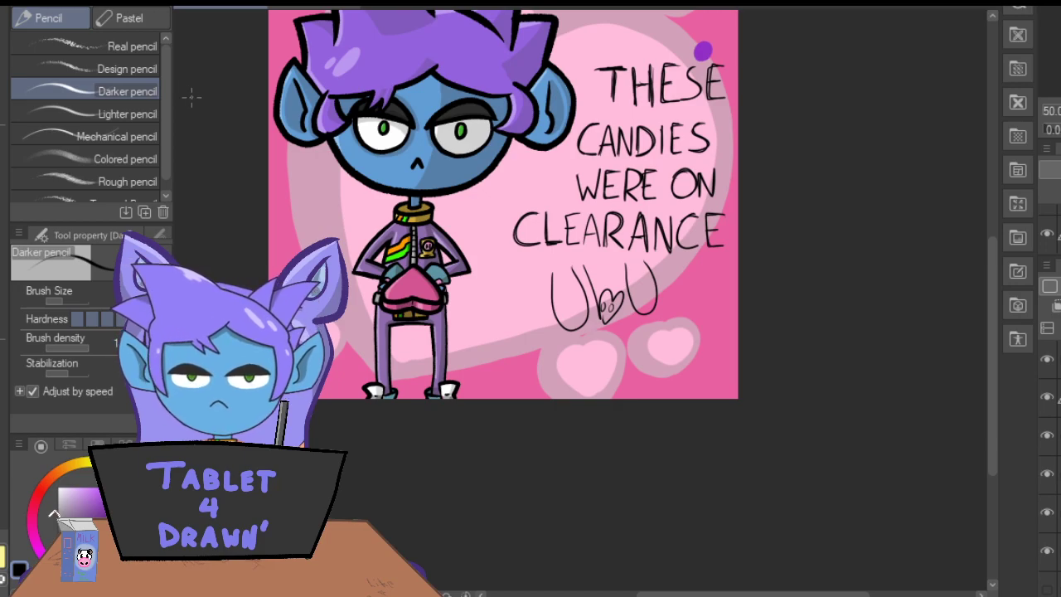
Sample the purple dot's color and tint the handwritten lettering sketch layer blue.
key("i")
left_click(697, 48)
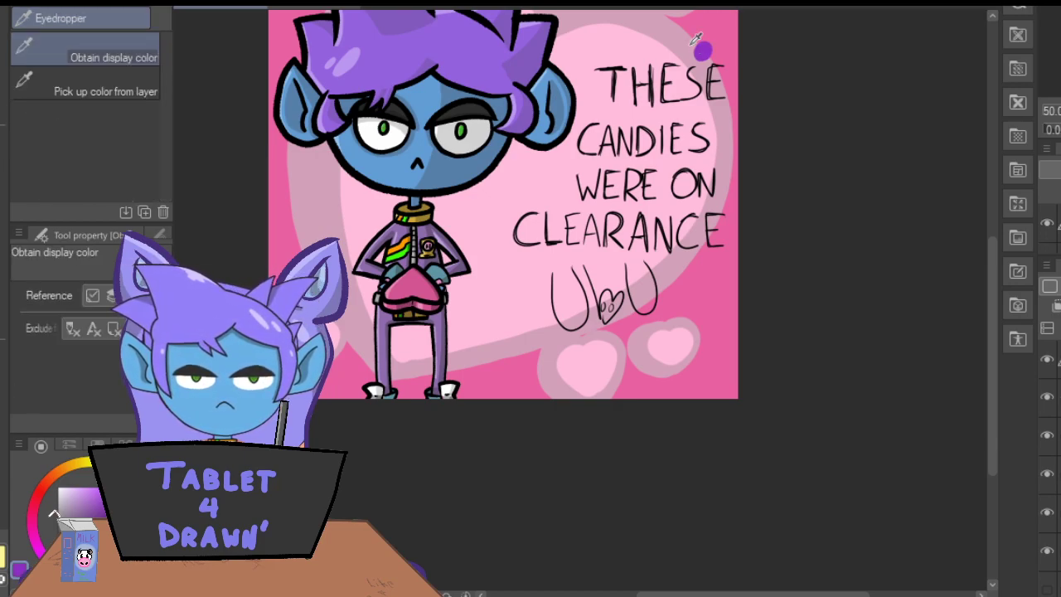
key("ctrl+b")
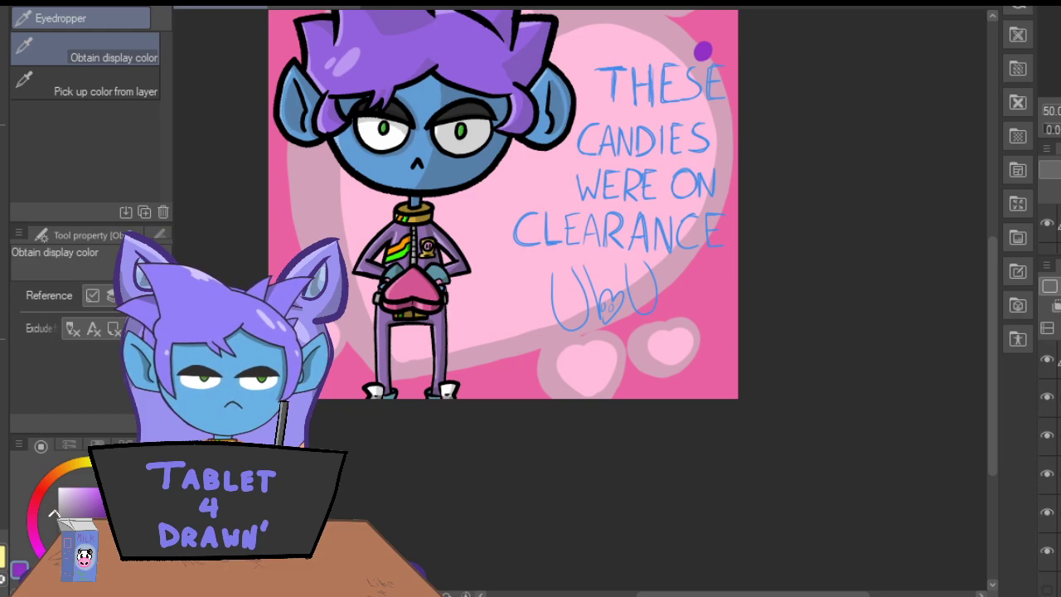
Trace the letters T, H, E and S of "THESE" in purple over the blue sketch with the Darker pencil.
key("p")
key("ctrl+plus")
key("ctrl+plus")
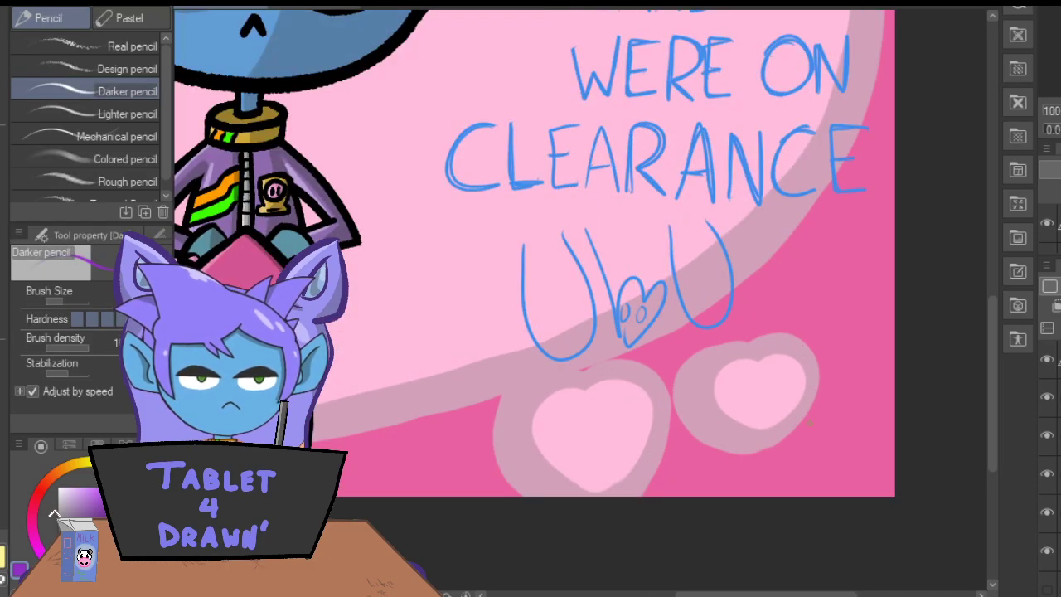
left_click_drag(992, 392, 979, 292)
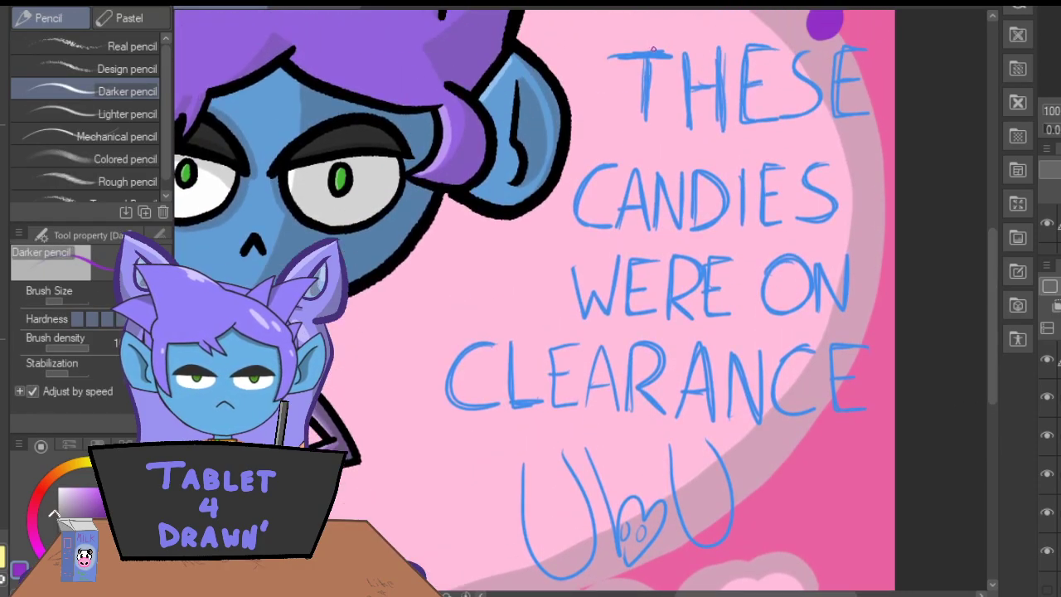
mouse_move(668, 52)
left_mouse_down()
mouse_move(609, 54)
mouse_move(672, 53)
mouse_move(646, 118)
left_mouse_up()
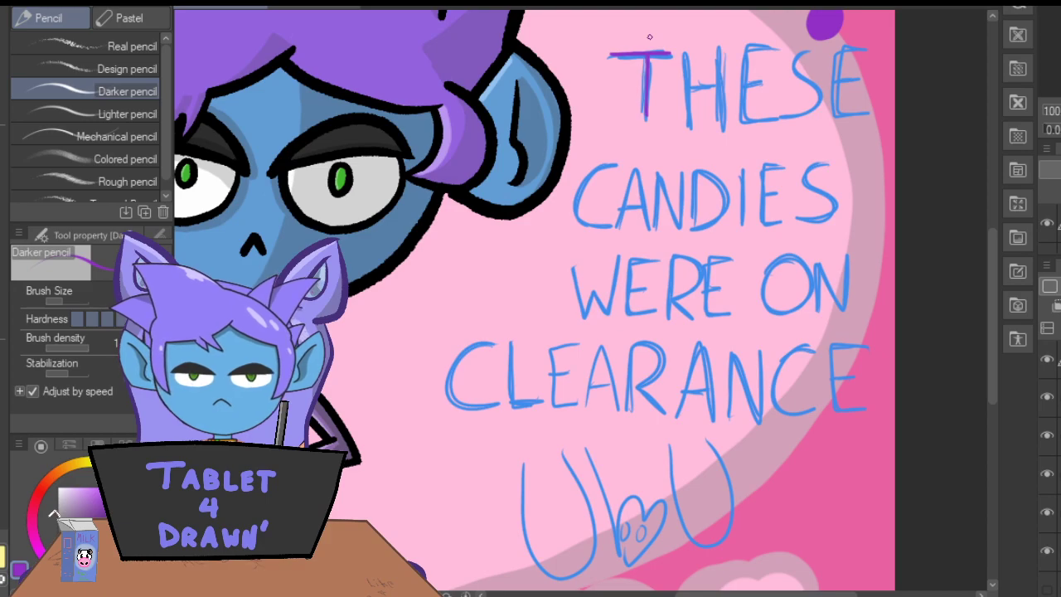
mouse_move(685, 50)
left_mouse_down()
mouse_move(688, 128)
mouse_move(688, 52)
mouse_move(694, 97)
left_mouse_up()
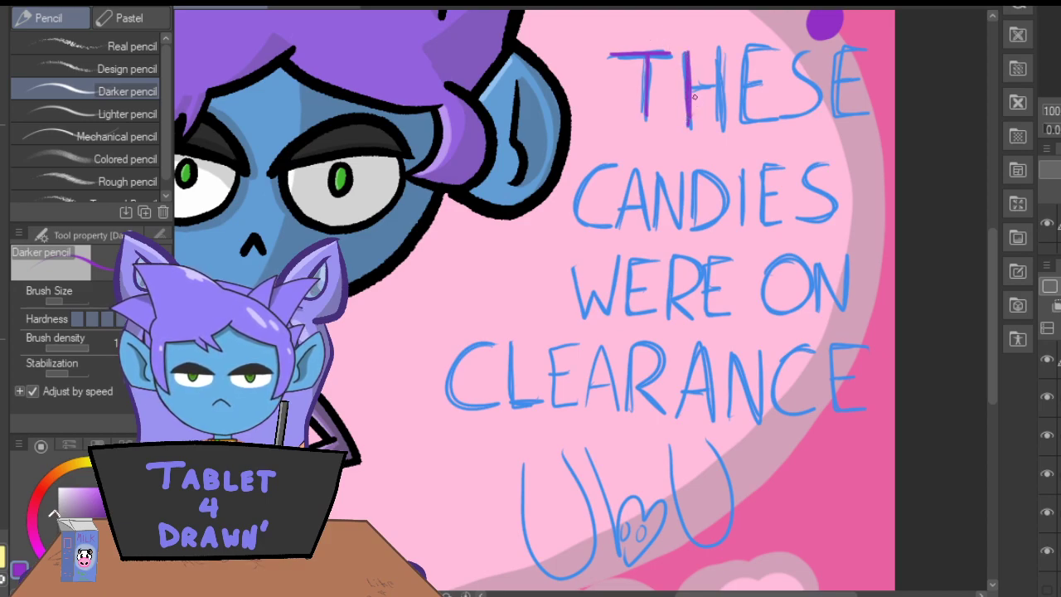
mouse_move(718, 49)
left_mouse_down()
mouse_move(721, 120)
mouse_move(721, 52)
left_mouse_up()
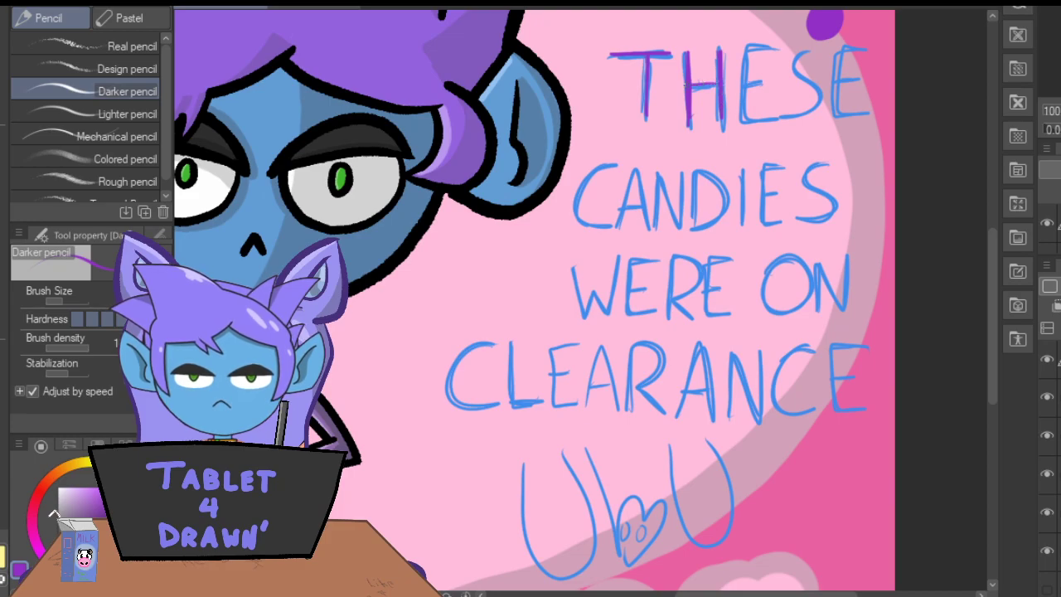
mouse_move(767, 44)
left_mouse_down()
mouse_move(738, 50)
mouse_move(736, 70)
mouse_move(741, 123)
mouse_move(771, 120)
mouse_move(738, 66)
left_mouse_up()
key("ctrl+z")
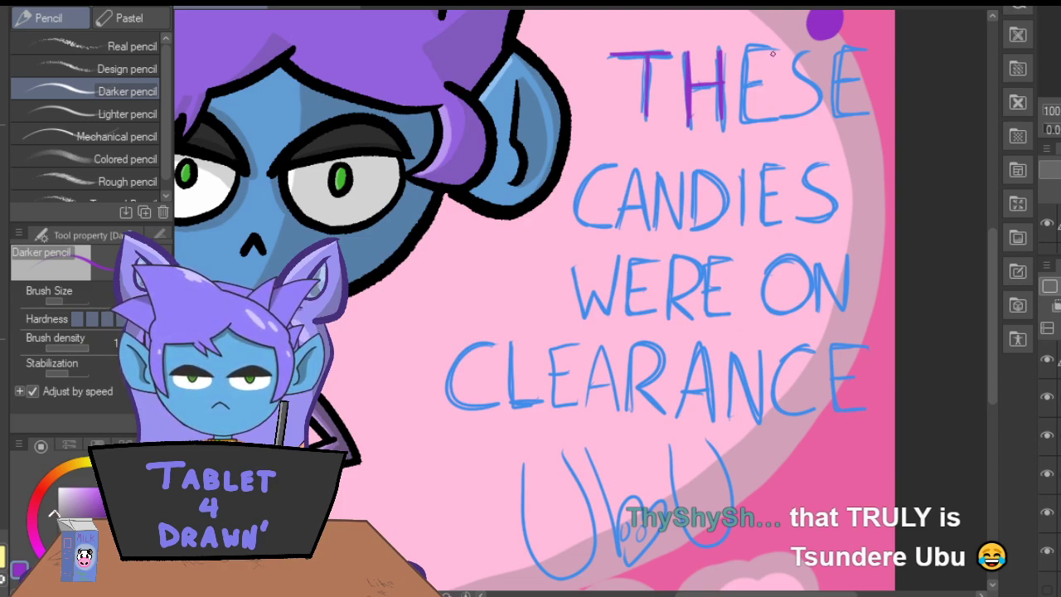
left_click_drag(735, 65, 741, 119)
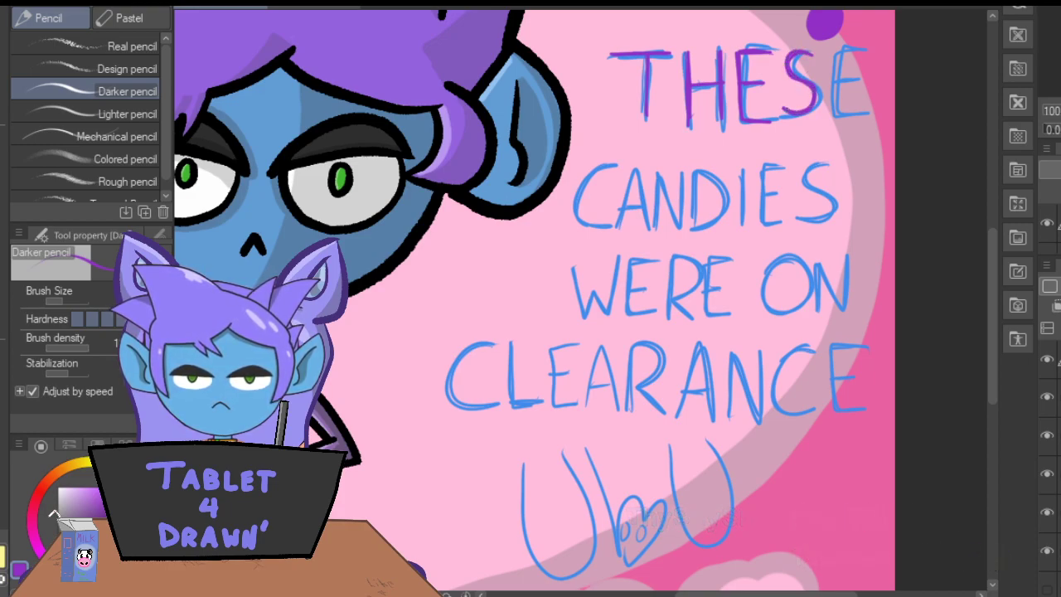
Lasso the purple S of "THESE" and enlarge it slightly.
key("m")
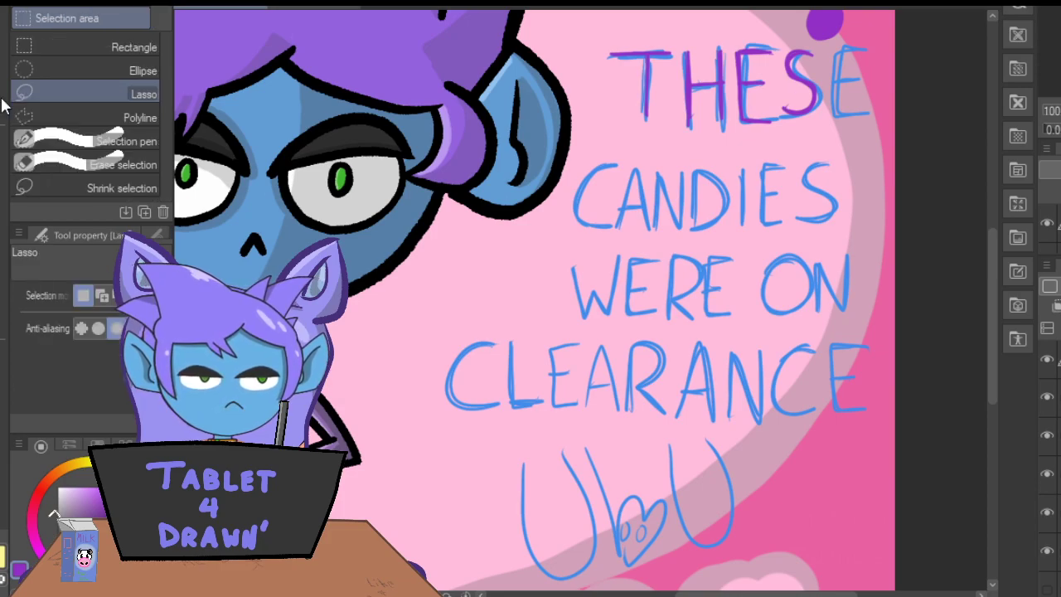
mouse_move(823, 49)
left_mouse_down()
mouse_move(794, 39)
mouse_move(783, 58)
mouse_move(779, 108)
mouse_move(801, 125)
mouse_move(828, 83)
mouse_move(821, 35)
left_mouse_up()
left_click(753, 169)
left_click_drag(827, 130, 832, 139)
left_click(749, 171)
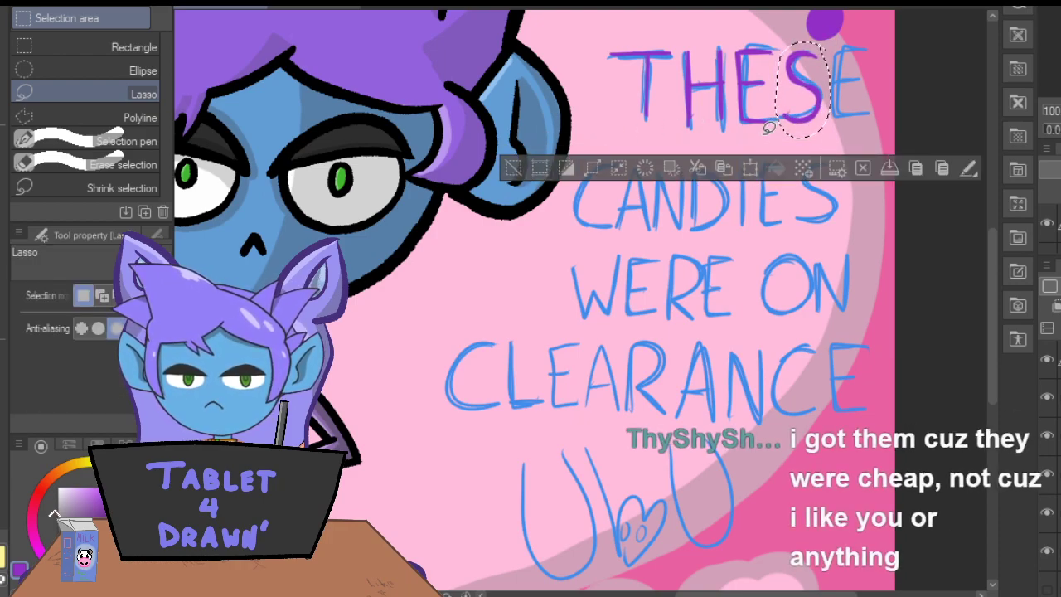
Lasso the purple T of "THESE", enlarge it slightly and deselect it.
left_click_drag(643, 37, 635, 116)
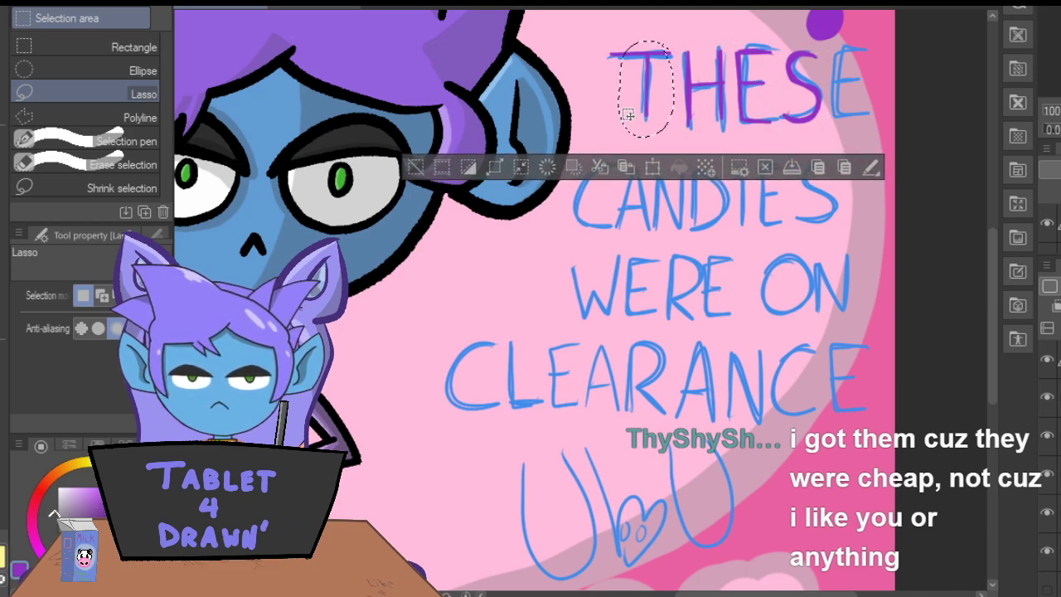
left_click(420, 159)
mouse_move(663, 33)
left_mouse_down()
mouse_move(614, 32)
mouse_move(603, 87)
mouse_move(633, 134)
mouse_move(677, 62)
mouse_move(666, 32)
left_mouse_up()
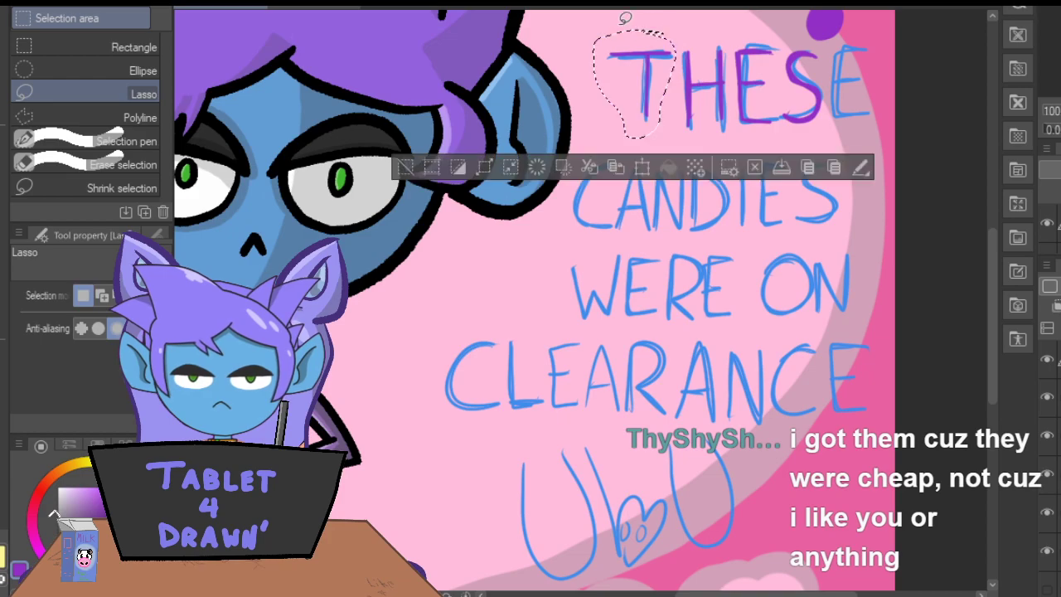
left_click(645, 171)
left_click_drag(593, 139, 613, 124)
left_click(577, 186)
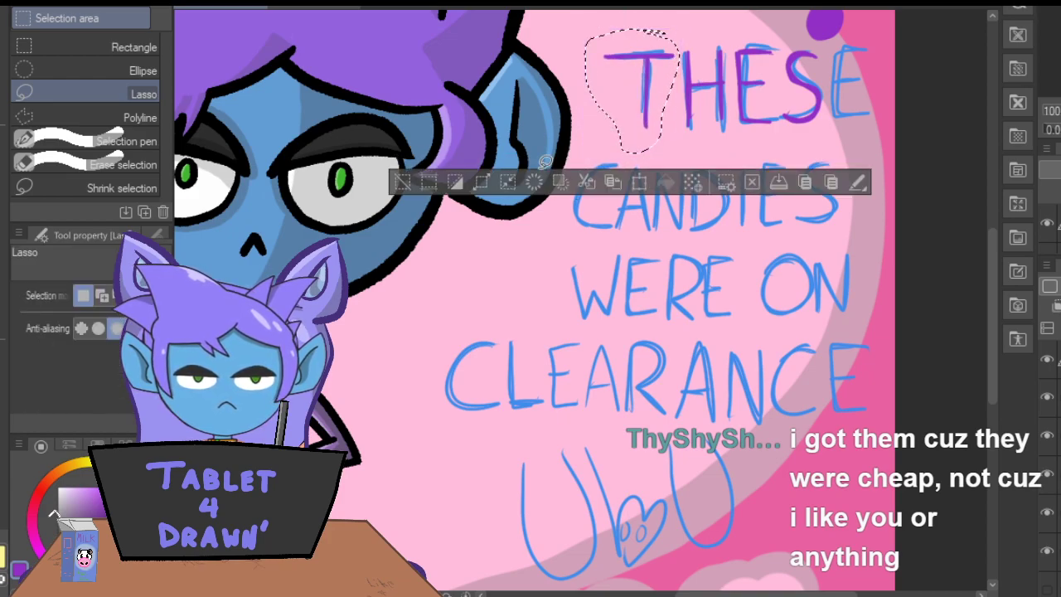
left_click(391, 163)
Copy the purple E of "THESE" and place the duplicate over the sketched final E.
key("p")
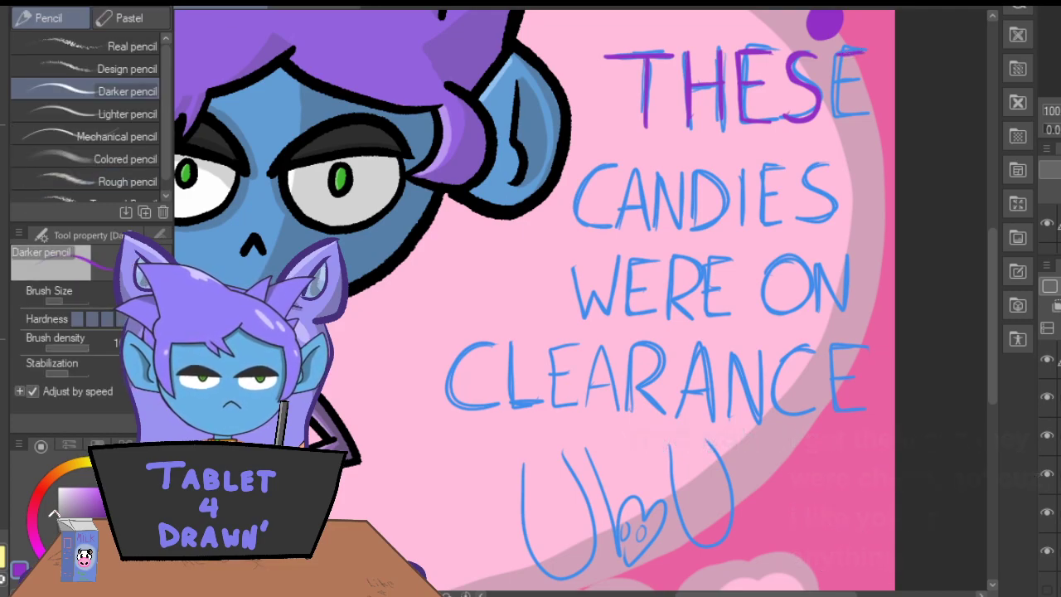
key("m")
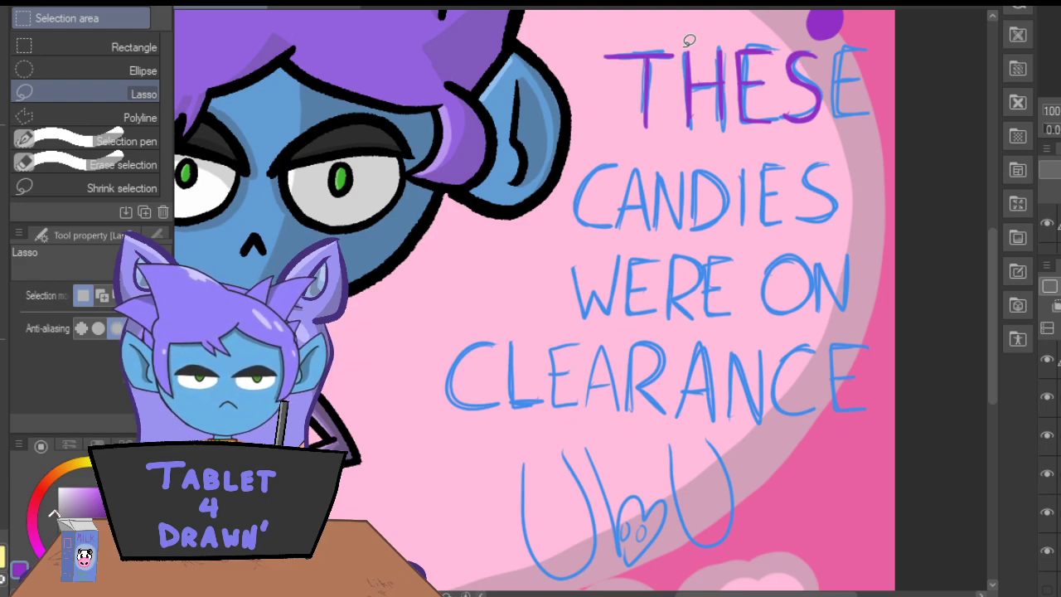
mouse_move(776, 42)
left_mouse_down()
mouse_move(753, 32)
mouse_move(733, 43)
mouse_move(738, 108)
mouse_move(755, 142)
mouse_move(779, 125)
mouse_move(772, 28)
left_mouse_up()
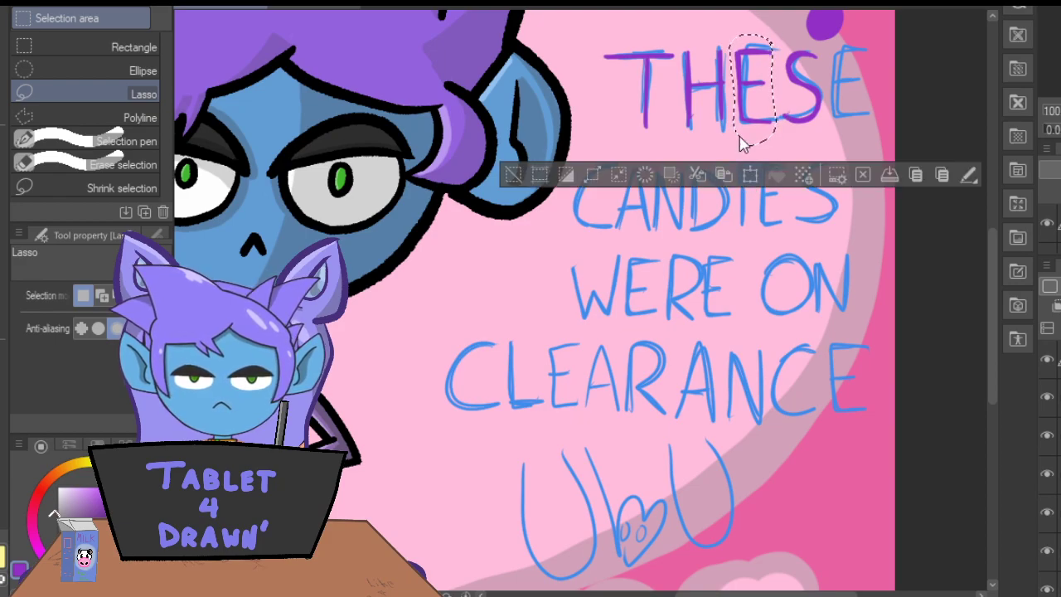
left_click(751, 174)
left_click_drag(764, 123, 838, 122)
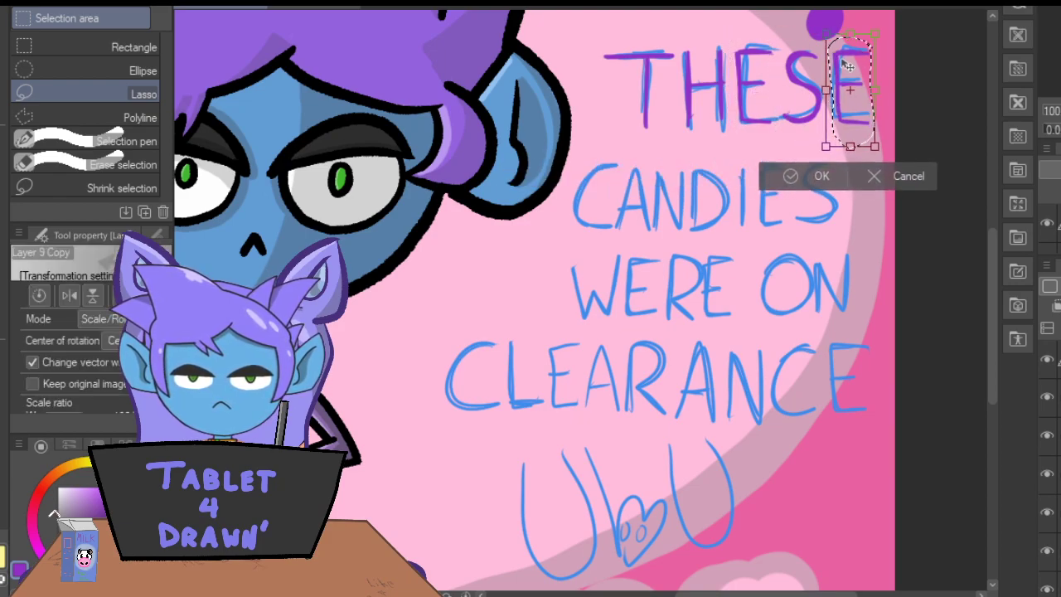
left_click(792, 176)
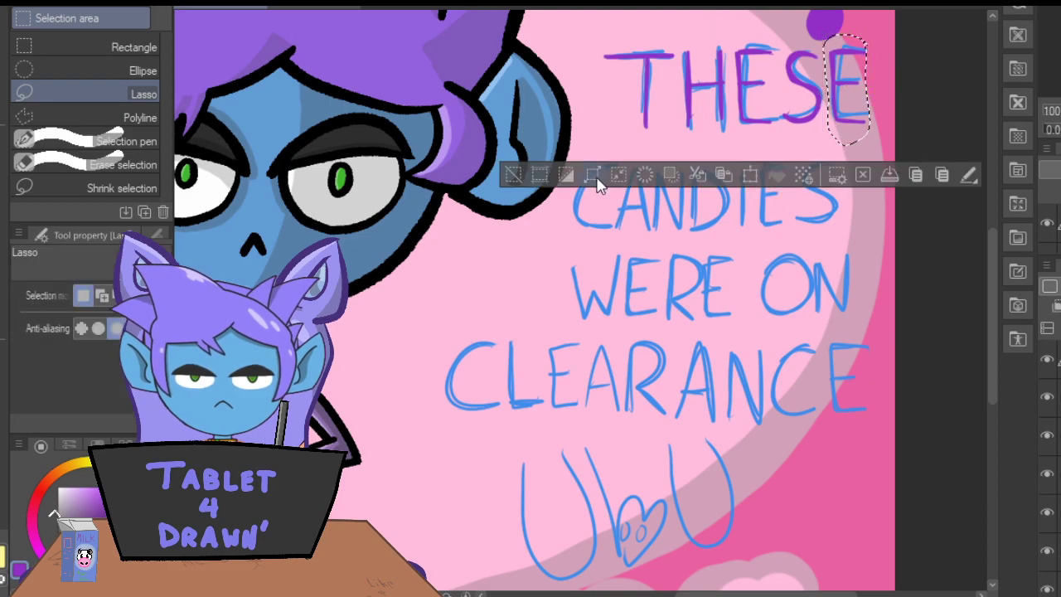
left_click(512, 176)
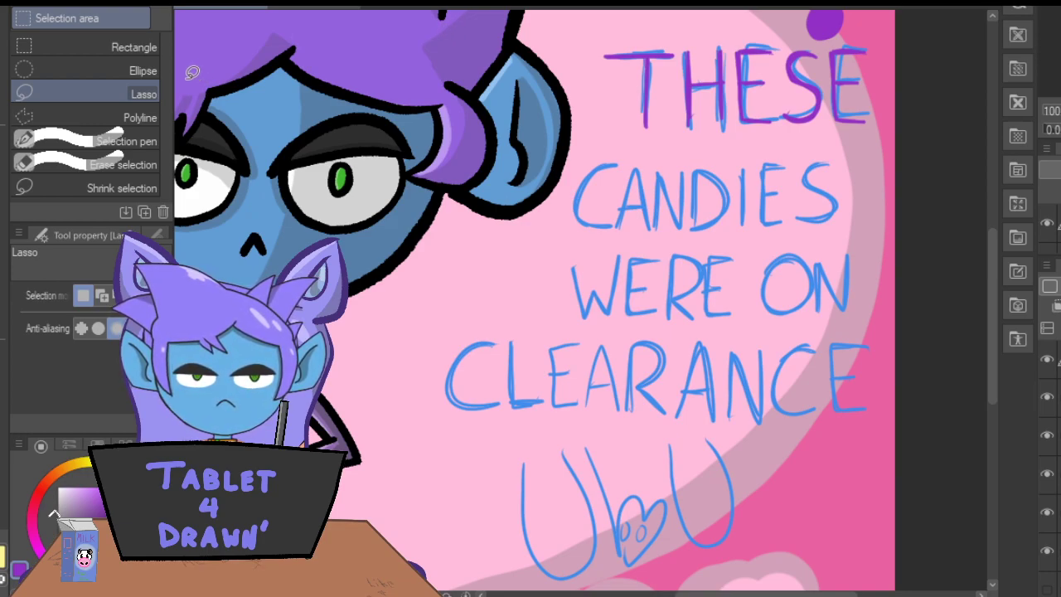
Clean up the lower end of the purple H's left stem in "THESE" with the Hard eraser.
key("ctrl+plus")
key("ctrl+plus")
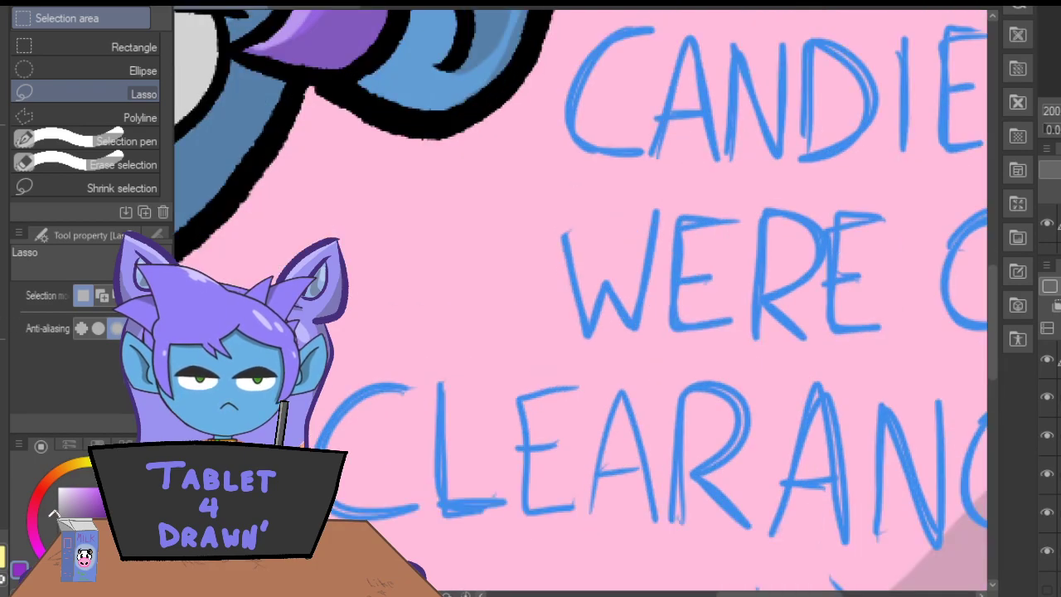
key("e")
left_click_drag(746, 594, 770, 594)
left_click_drag(991, 337, 989, 275)
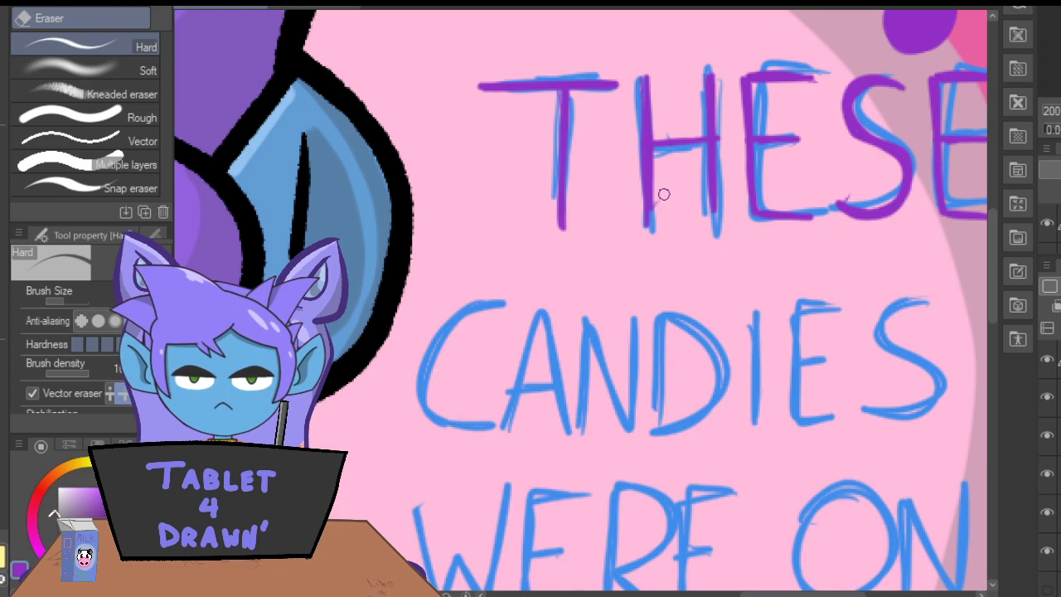
left_click_drag(655, 224, 658, 241)
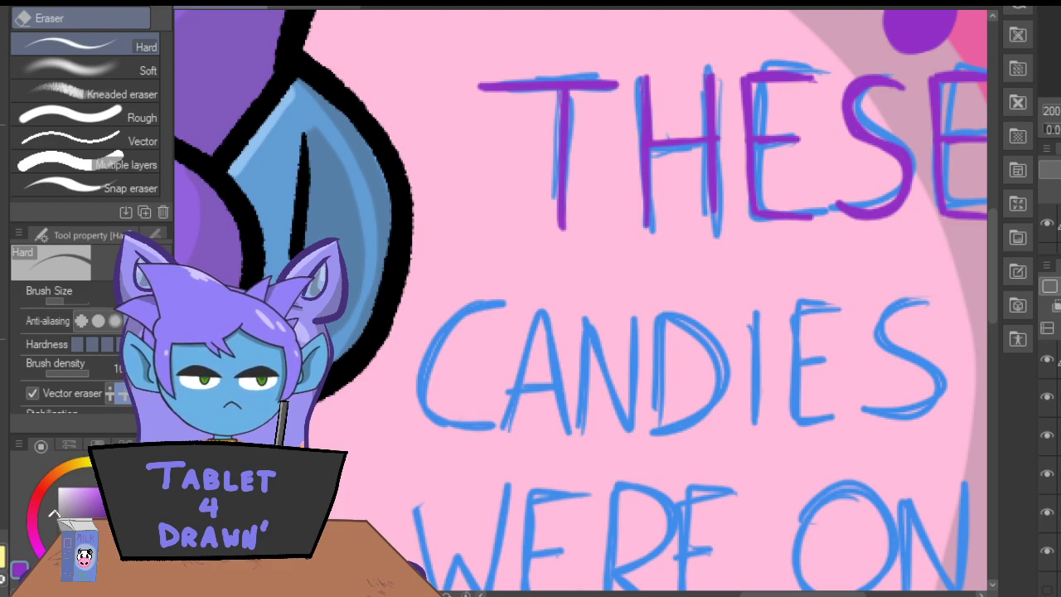
Trace the letters C, A, N, D and I of "CANDIES" in purple with the Darker pencil.
key("p")
mouse_move(504, 301)
left_mouse_down()
mouse_move(445, 316)
mouse_move(410, 374)
mouse_move(429, 424)
mouse_move(506, 425)
mouse_move(539, 310)
mouse_move(569, 435)
left_mouse_up()
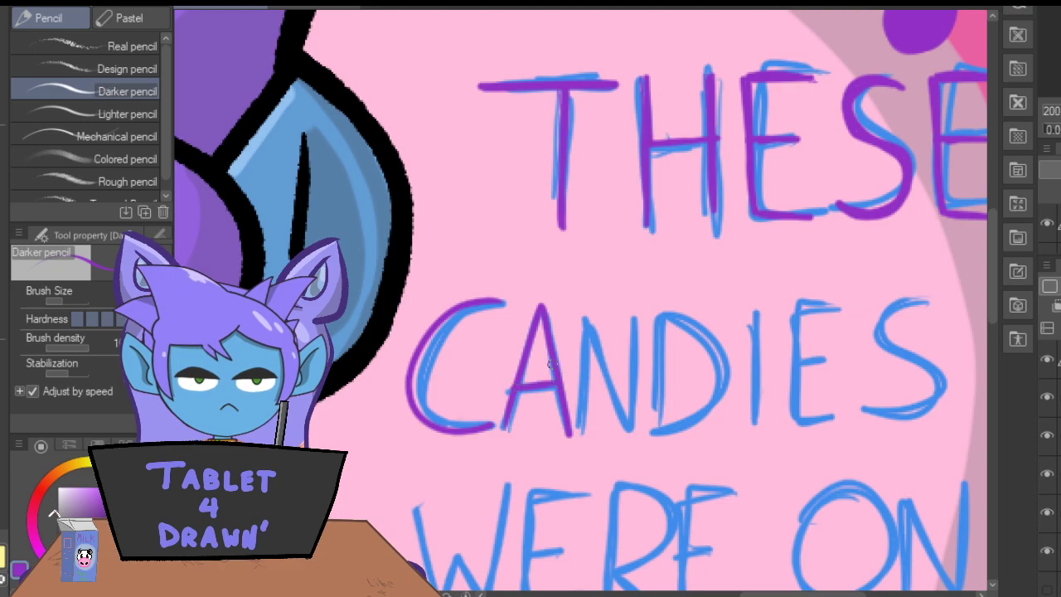
mouse_move(584, 429)
left_mouse_down()
mouse_move(581, 314)
mouse_move(622, 421)
mouse_move(623, 303)
left_mouse_up()
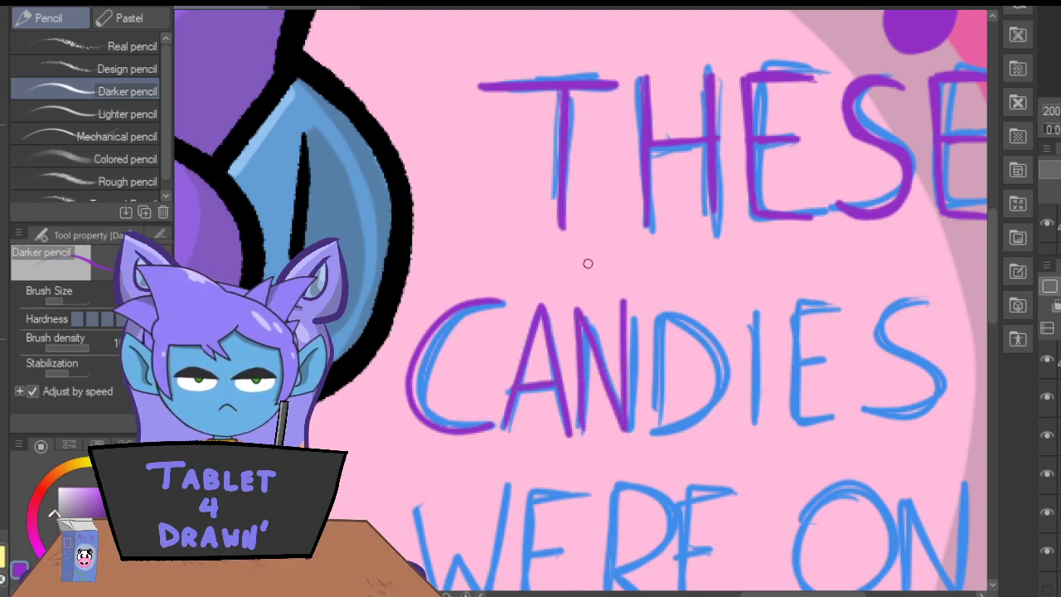
mouse_move(651, 418)
left_mouse_down()
mouse_move(656, 303)
mouse_move(700, 319)
mouse_move(727, 371)
mouse_move(705, 416)
mouse_move(654, 430)
left_mouse_up()
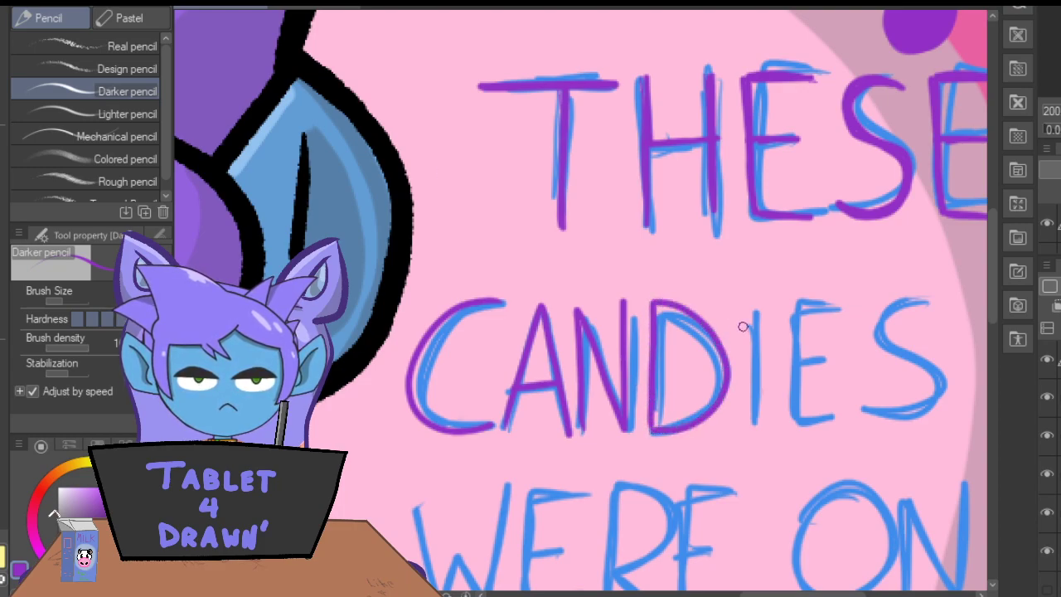
mouse_move(752, 315)
left_mouse_down()
mouse_move(755, 421)
mouse_move(750, 361)
left_mouse_up()
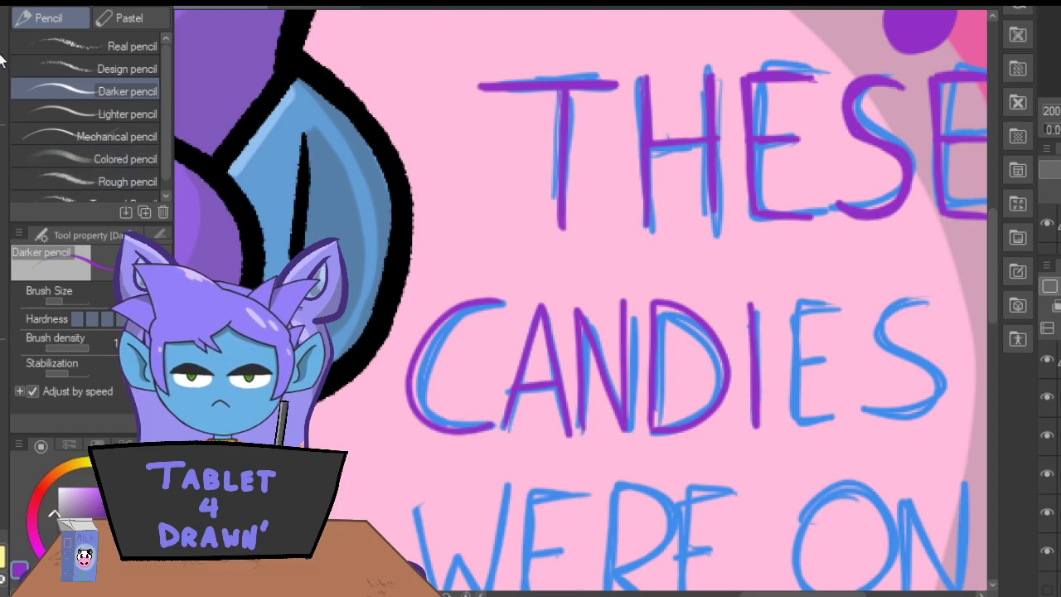
Lasso the purple I of "CANDIES" and shift it slightly toward the D.
key("m")
mouse_move(775, 309)
left_mouse_down()
mouse_move(741, 302)
mouse_move(758, 441)
mouse_move(777, 344)
mouse_move(775, 308)
left_mouse_up()
left_click(741, 481)
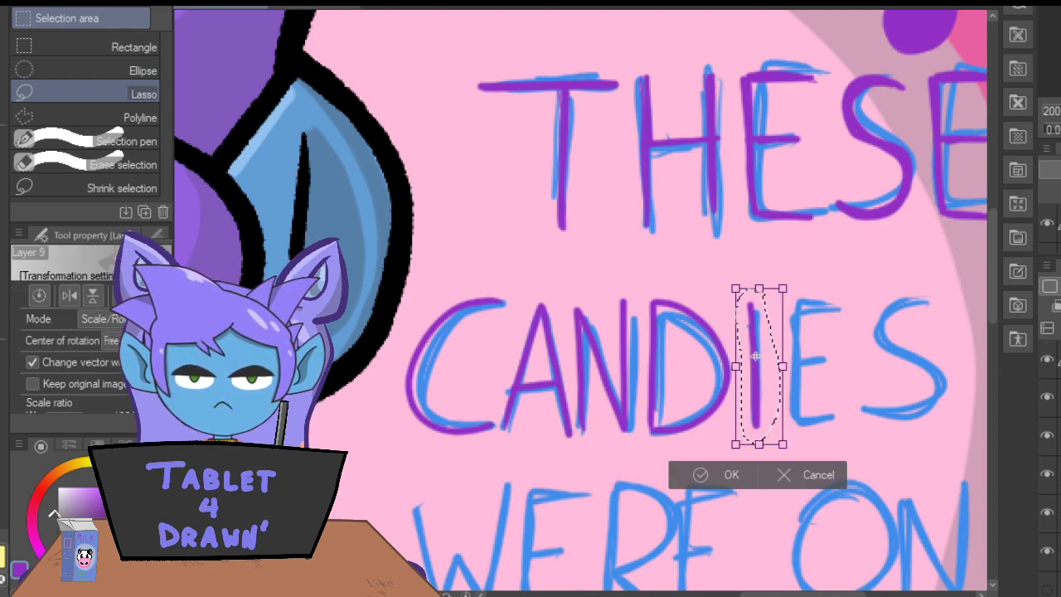
left_click_drag(756, 356, 750, 359)
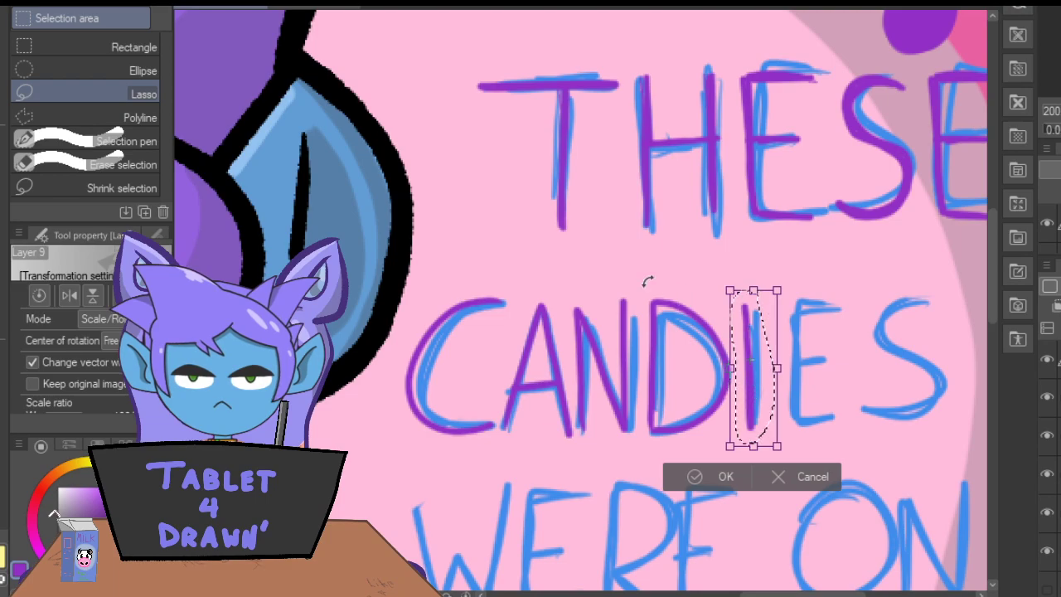
left_click(701, 476)
left_click(512, 478)
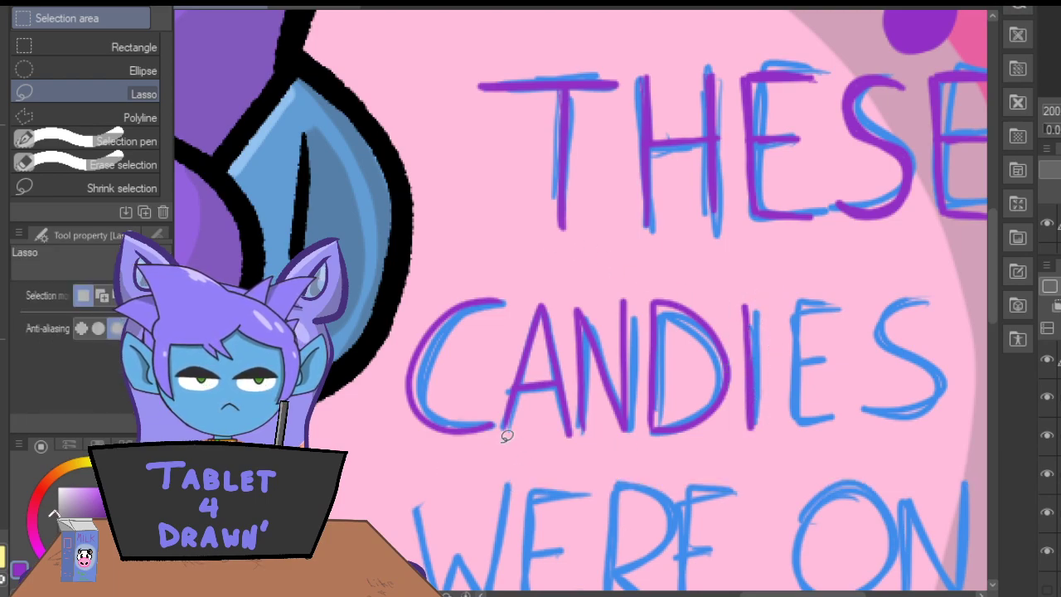
Copy the first purple E of "THESE", place the duplicate after the I of "CANDIES" and scale it down to fit.
mouse_move(831, 97)
left_mouse_down()
mouse_move(758, 37)
mouse_move(733, 132)
mouse_move(808, 241)
mouse_move(826, 89)
left_mouse_up()
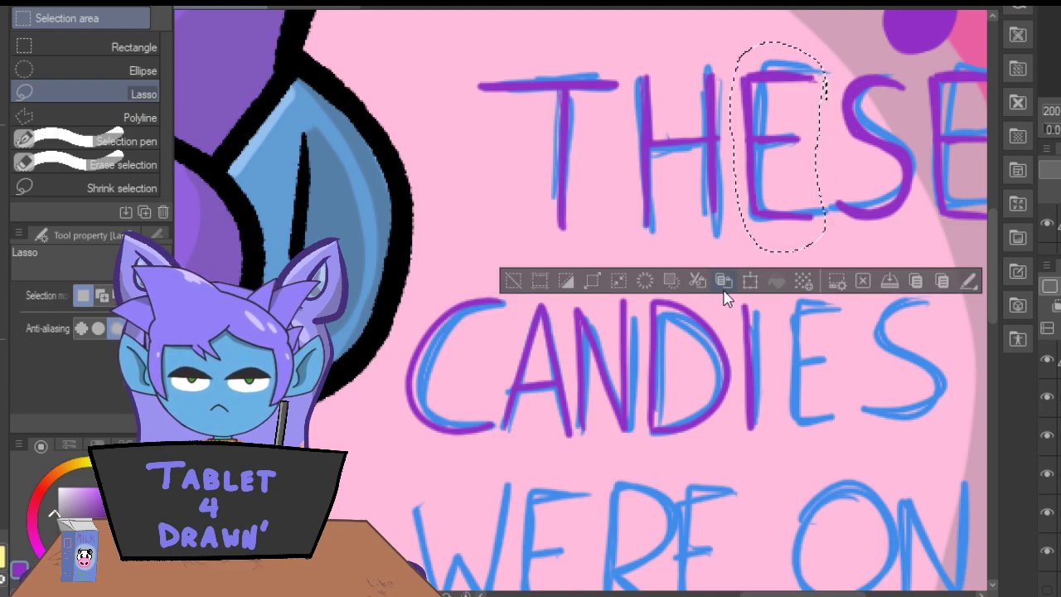
left_click(750, 280)
left_click_drag(780, 172, 815, 379)
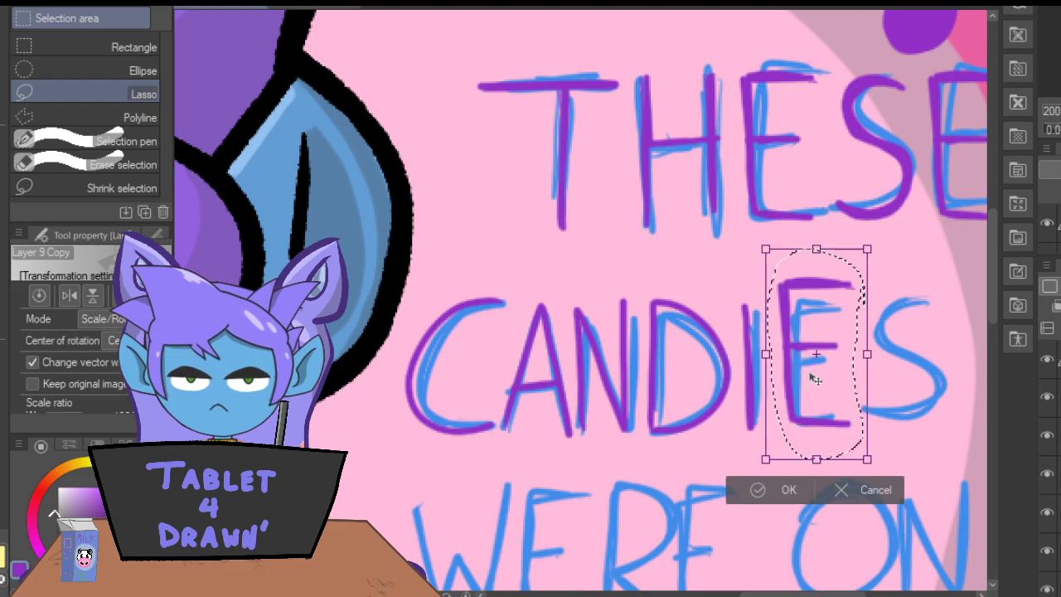
left_click_drag(866, 249, 816, 310)
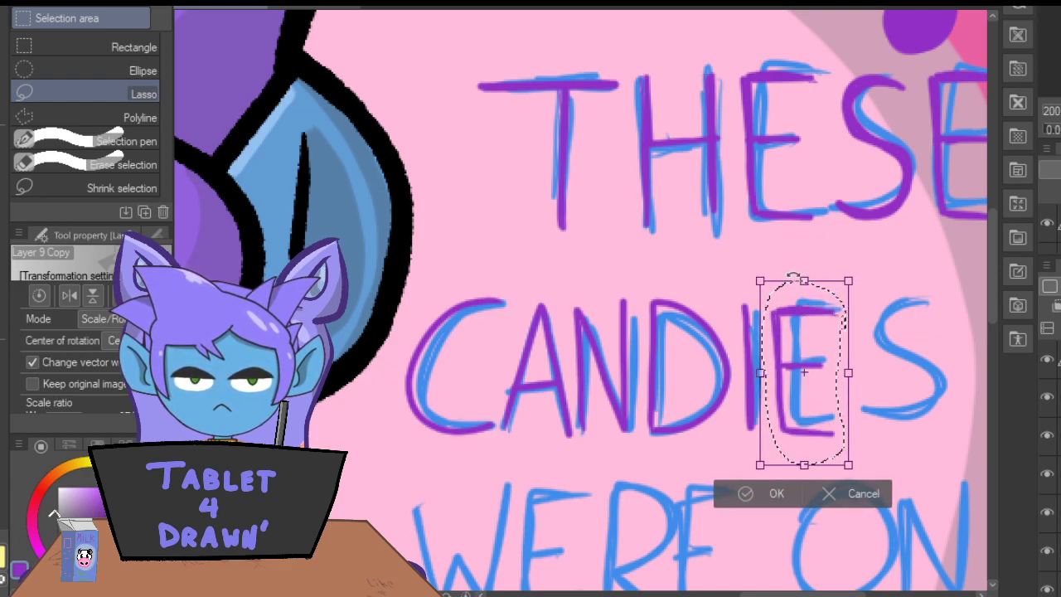
left_click(764, 493)
left_click(510, 494)
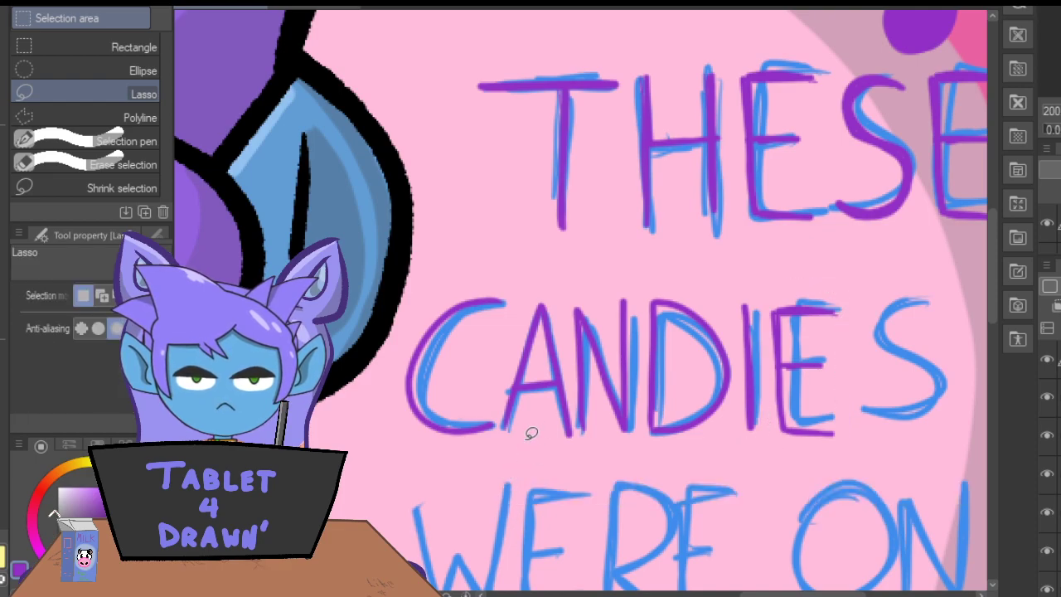
Copy the purple S of "THESE", place the duplicate at the end of "CANDIES" and scale it down slightly to fit.
mouse_move(911, 66)
left_mouse_down()
mouse_move(859, 51)
mouse_move(827, 80)
mouse_move(829, 214)
mouse_move(888, 238)
mouse_move(930, 188)
mouse_move(912, 63)
left_mouse_up()
left_click(723, 271)
left_click(750, 271)
left_click_drag(843, 171, 871, 391)
left_click_drag(955, 266, 866, 340)
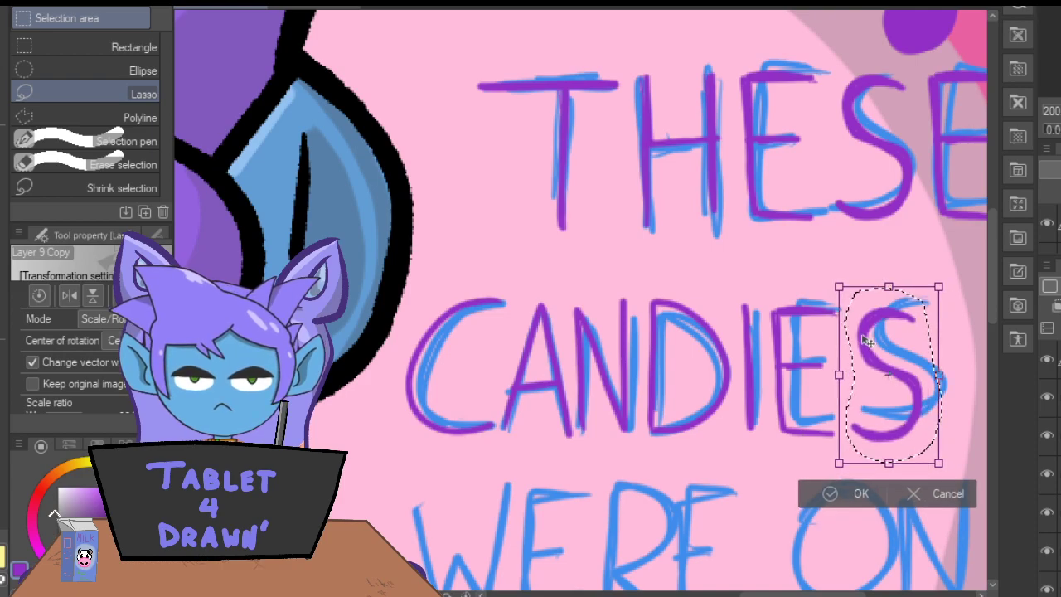
left_click(830, 495)
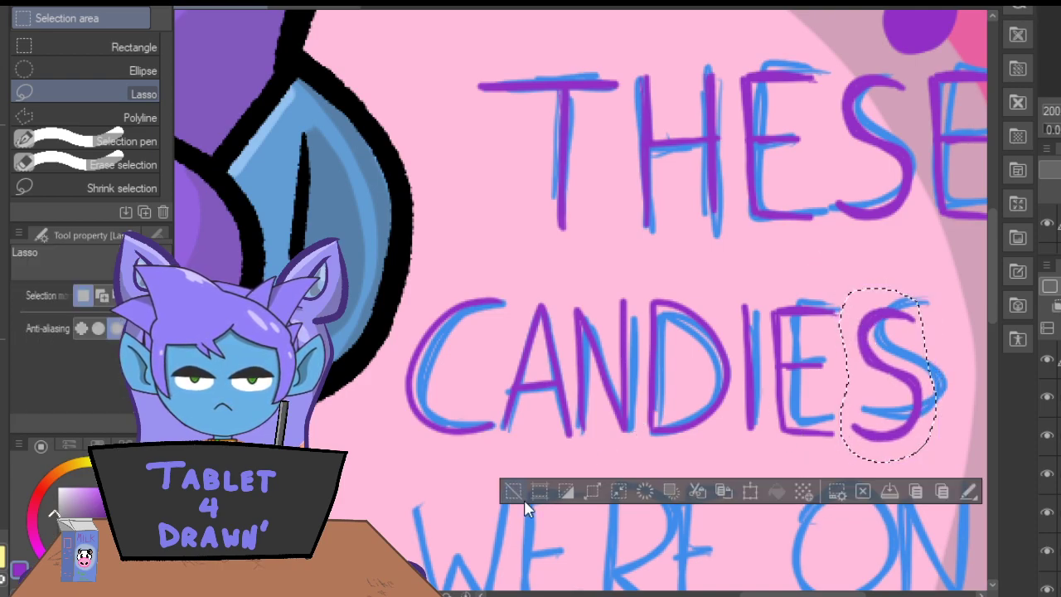
left_click(510, 490)
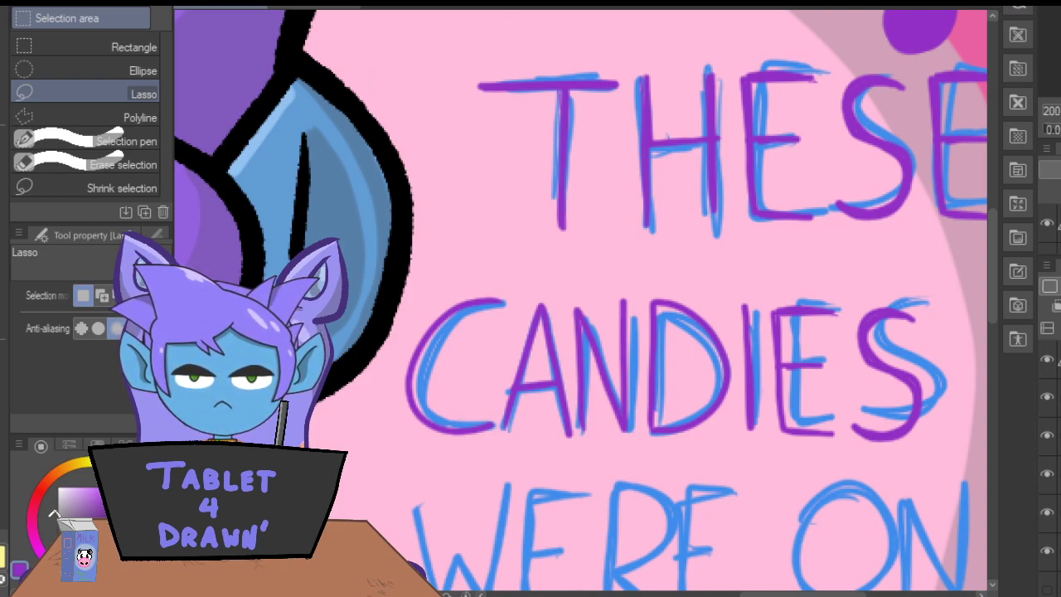
Copy the purple E of "CANDIES" and place the duplicate over the first sketched E of "WERE".
left_click_drag(992, 262, 992, 308)
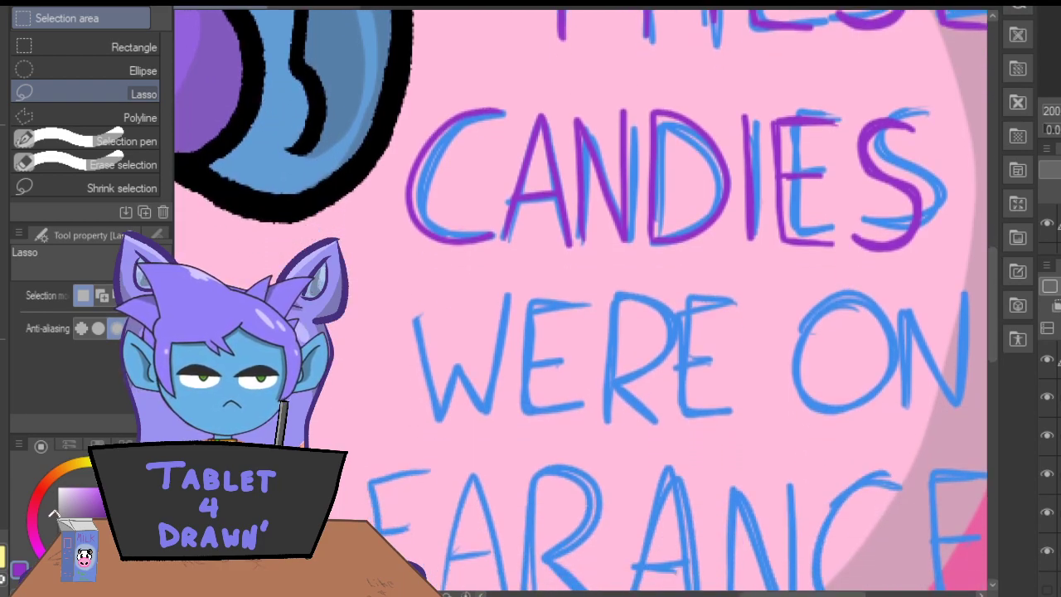
mouse_move(842, 99)
left_mouse_down()
mouse_move(784, 94)
mouse_move(766, 113)
mouse_move(776, 234)
mouse_move(806, 258)
mouse_move(846, 244)
mouse_move(842, 93)
left_mouse_up()
left_click(750, 289)
mouse_move(789, 214)
left_mouse_down()
mouse_move(627, 274)
mouse_move(537, 386)
left_mouse_up()
Duplicate the first purple E of "WERE", align the copy over the word's final sketched E and clear the selection.
left_click_drag(539, 263, 538, 269)
left_click(505, 472)
left_click(530, 468)
left_click_drag(533, 367, 695, 365)
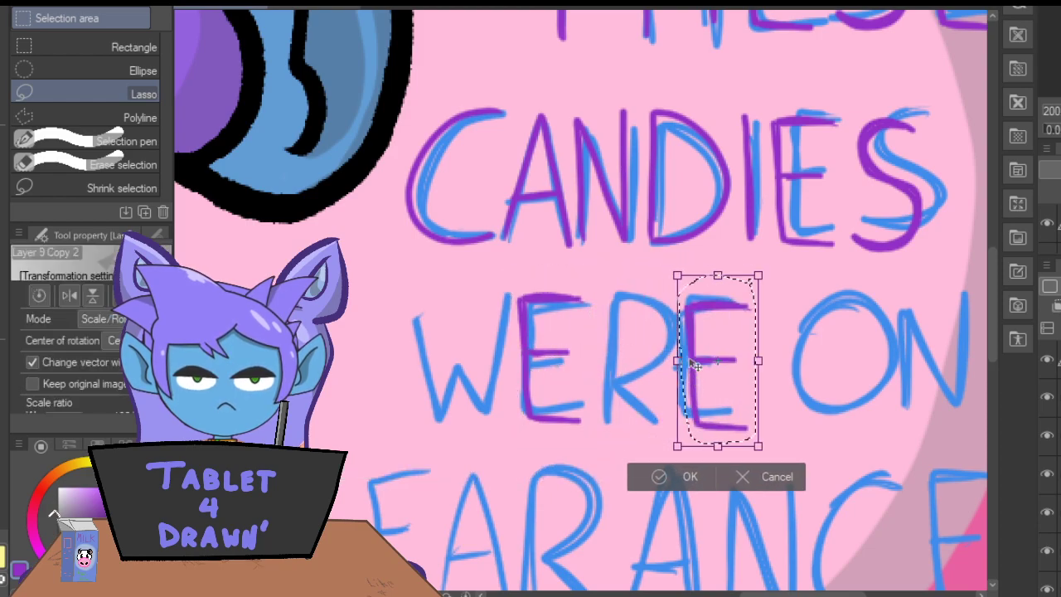
left_click_drag(711, 303, 702, 313)
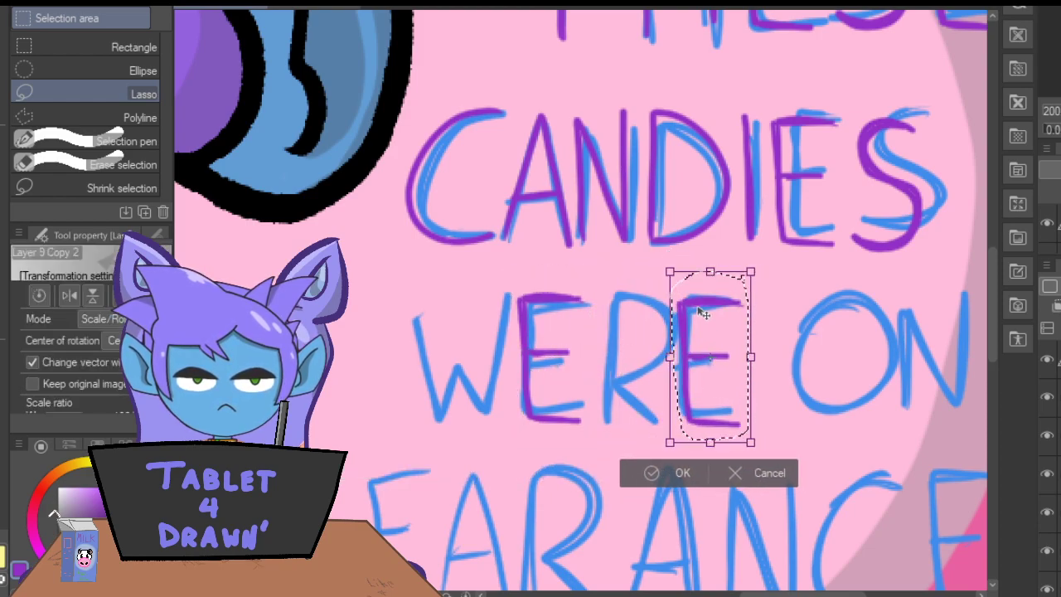
left_click(663, 472)
left_click(478, 480)
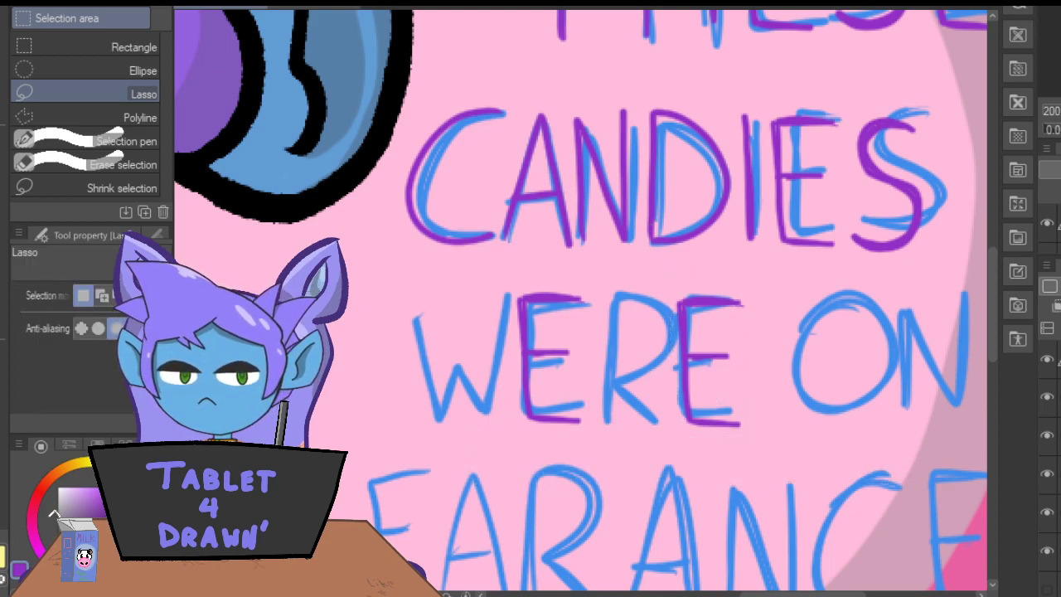
Trace the letters W and R of "WERE" in purple with the Darker pencil.
key("p")
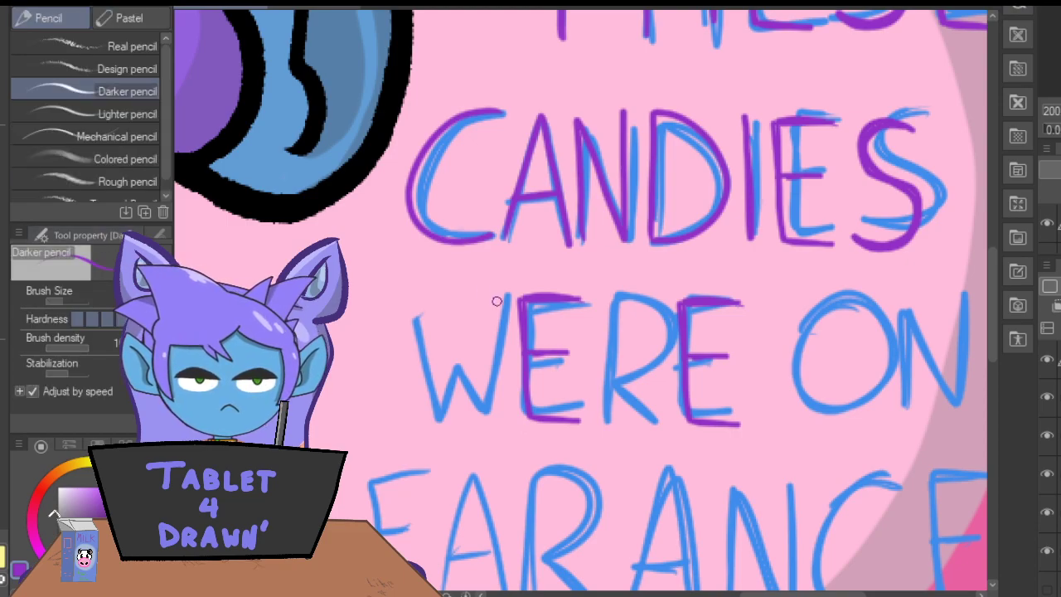
mouse_move(506, 307)
left_mouse_down()
mouse_move(487, 402)
mouse_move(452, 350)
mouse_move(437, 412)
mouse_move(405, 305)
left_mouse_up()
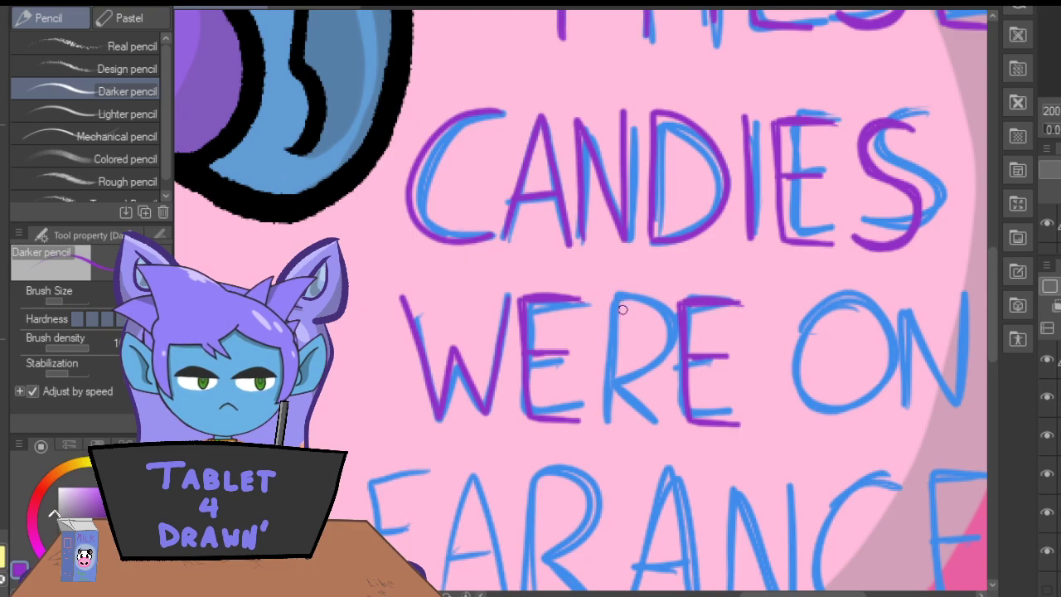
mouse_move(600, 417)
left_mouse_down()
mouse_move(592, 295)
mouse_move(645, 307)
mouse_move(655, 356)
mouse_move(606, 364)
mouse_move(647, 419)
left_mouse_up()
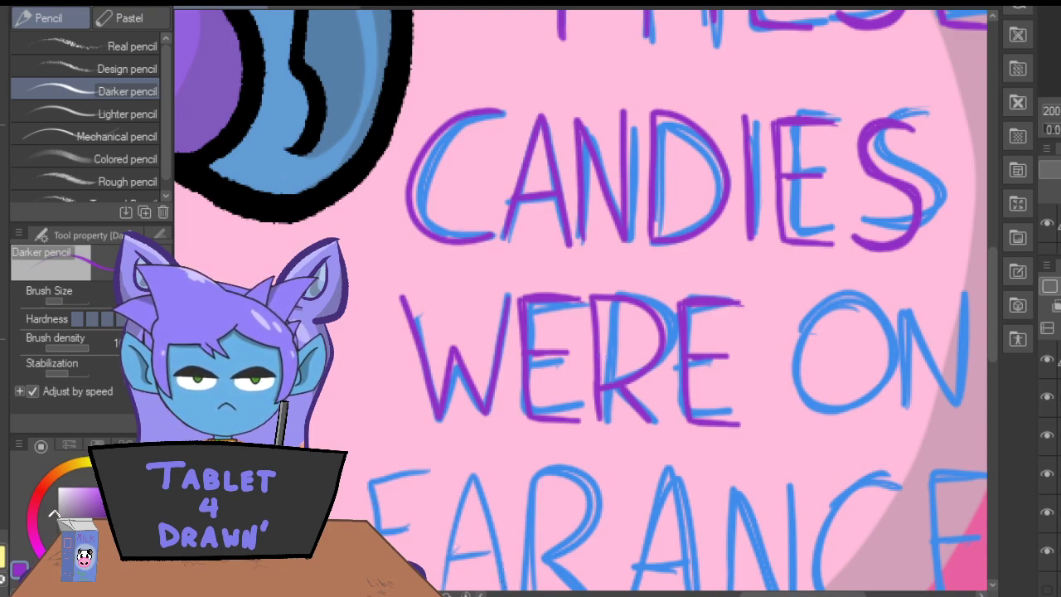
Trace the O of "ON" in purple, then lasso it and shift it slightly down and toward "WERE".
left_click_drag(762, 594, 784, 594)
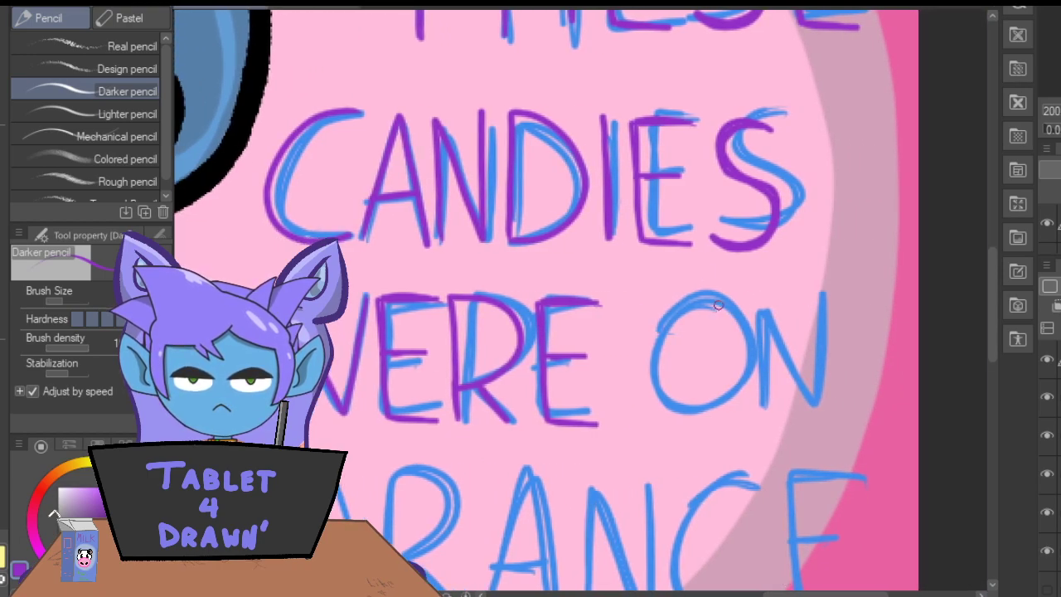
mouse_move(693, 301)
left_mouse_down()
mouse_move(650, 375)
mouse_move(701, 409)
mouse_move(744, 366)
mouse_move(730, 312)
mouse_move(707, 296)
left_mouse_up()
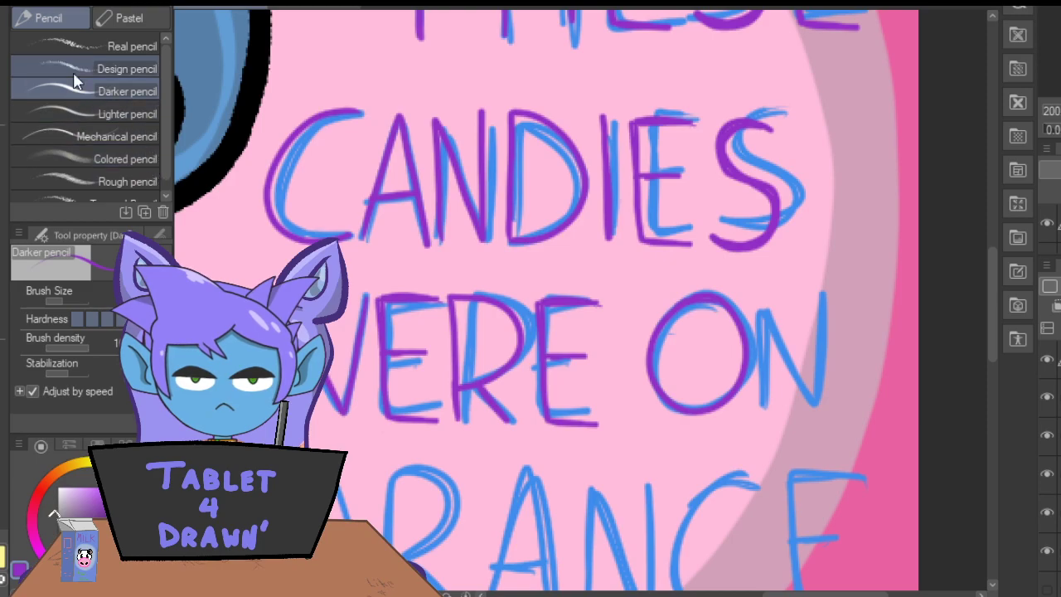
key("m")
mouse_move(722, 275)
left_mouse_down()
mouse_move(636, 316)
mouse_move(647, 419)
mouse_move(773, 377)
mouse_move(705, 267)
left_mouse_up()
left_click(661, 471)
left_click_drag(617, 443, 607, 452)
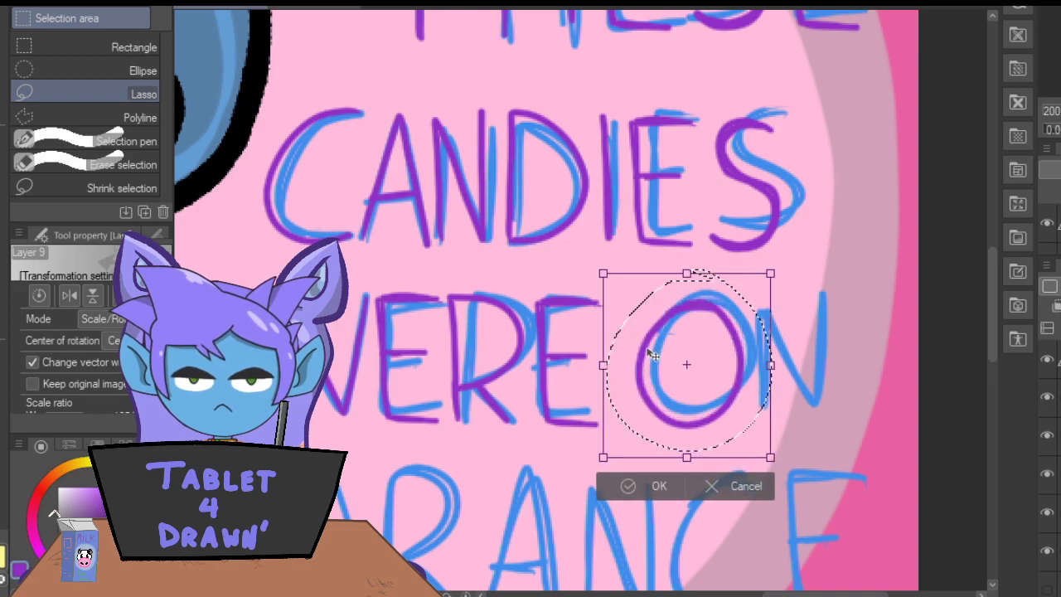
left_click(661, 481)
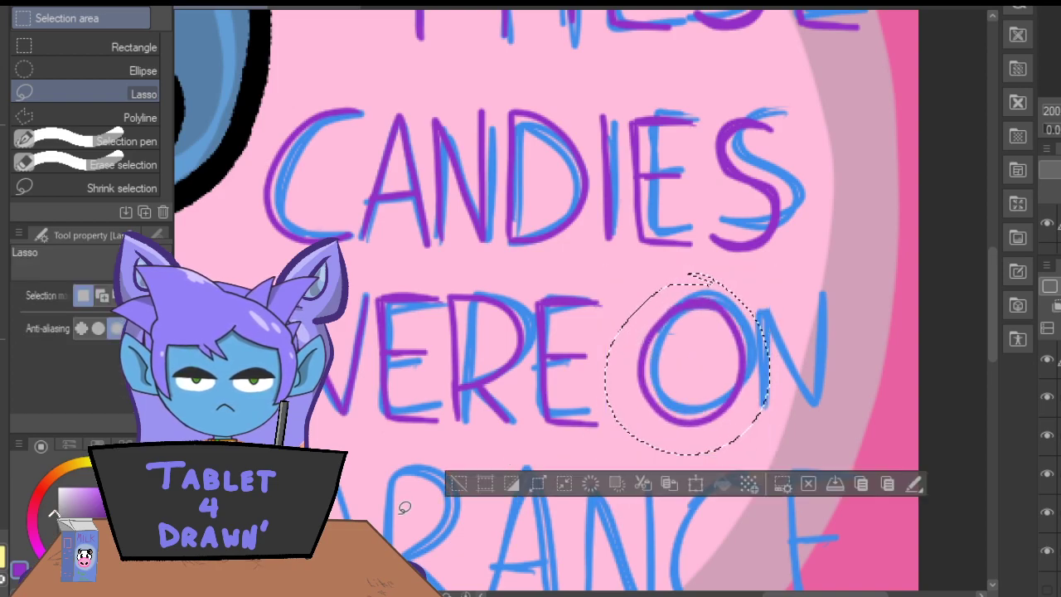
left_click(458, 484)
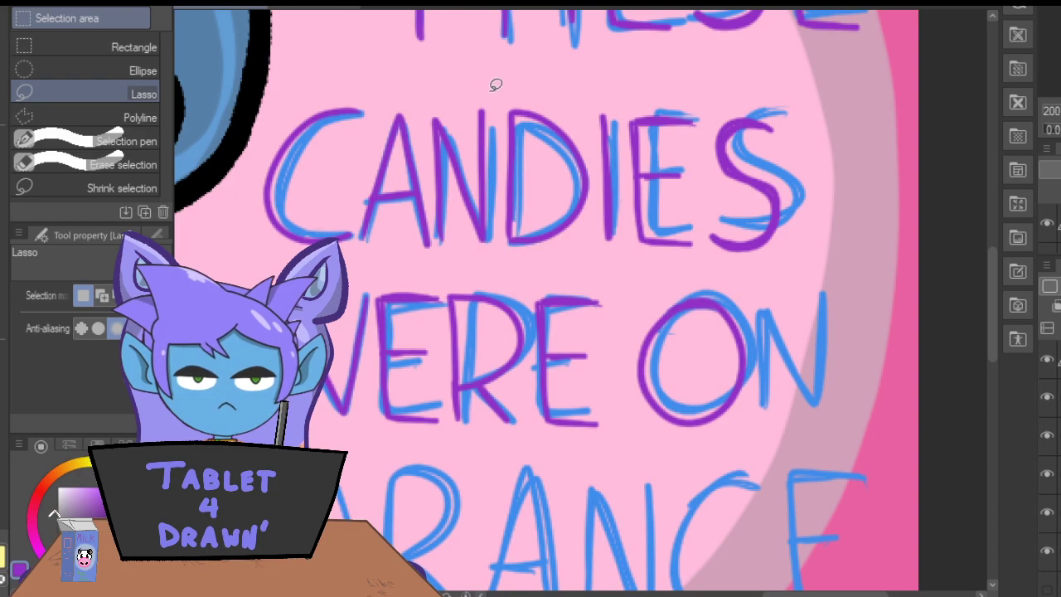
Copy the purple N of "CANDIES" and place the duplicate after the O to complete "ON".
mouse_move(444, 95)
left_mouse_down()
mouse_move(422, 114)
mouse_move(437, 230)
left_mouse_up()
mouse_move(460, 268)
left_mouse_down()
mouse_move(499, 251)
mouse_move(494, 97)
left_mouse_up()
left_click(442, 305)
left_click_drag(440, 224, 760, 393)
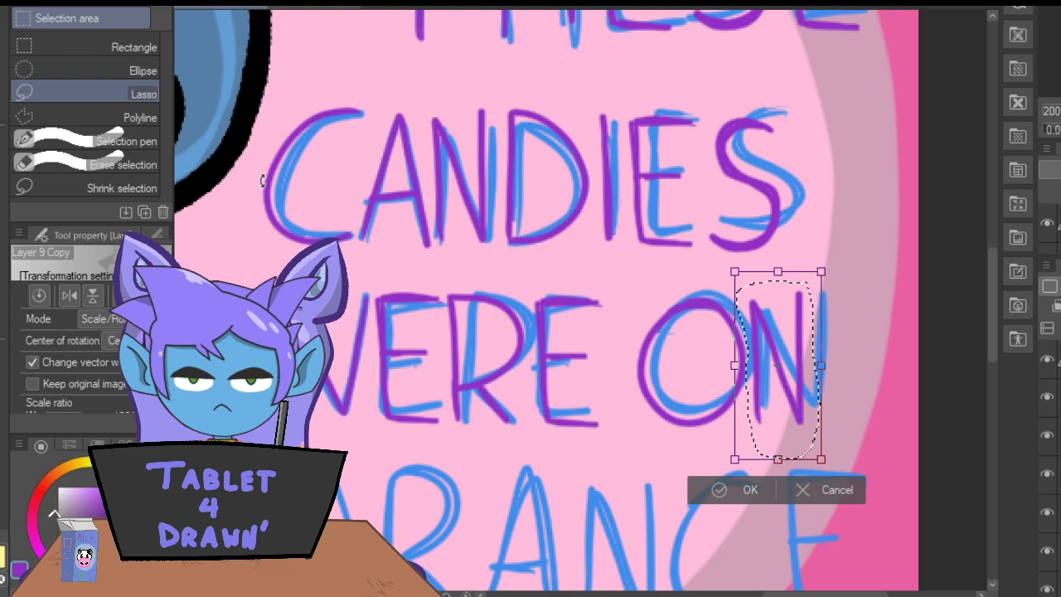
left_click(726, 489)
left_click(510, 490)
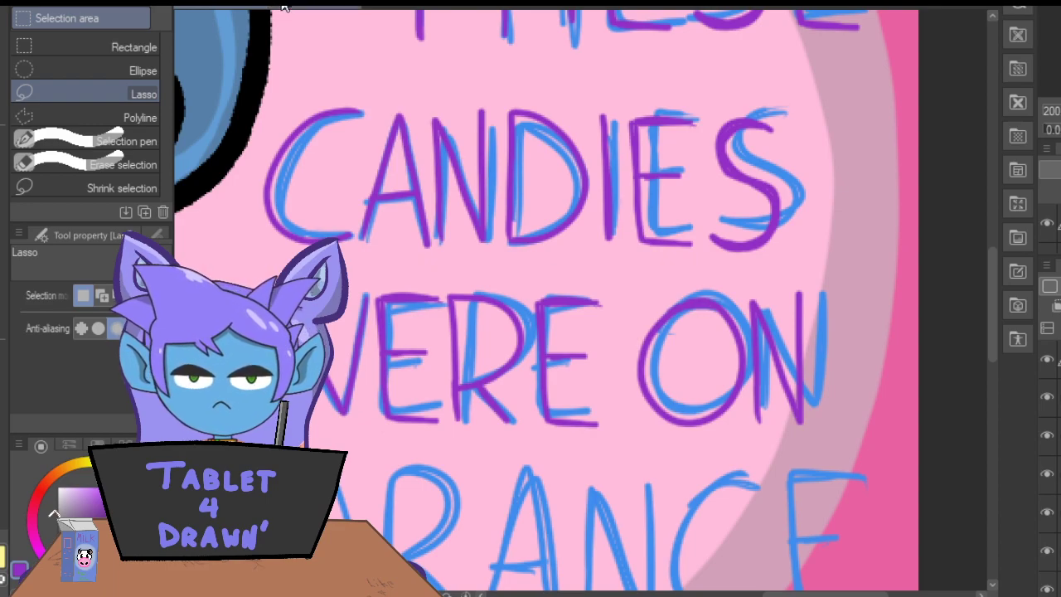
Copy the purple C of "CANDIES" and place the duplicate over the first sketched C of "CLEARANCE".
mouse_move(355, 82)
left_mouse_down()
mouse_move(294, 109)
mouse_move(260, 170)
mouse_move(270, 238)
left_mouse_up()
mouse_move(354, 235)
left_mouse_down()
mouse_move(372, 102)
mouse_move(342, 83)
left_mouse_up()
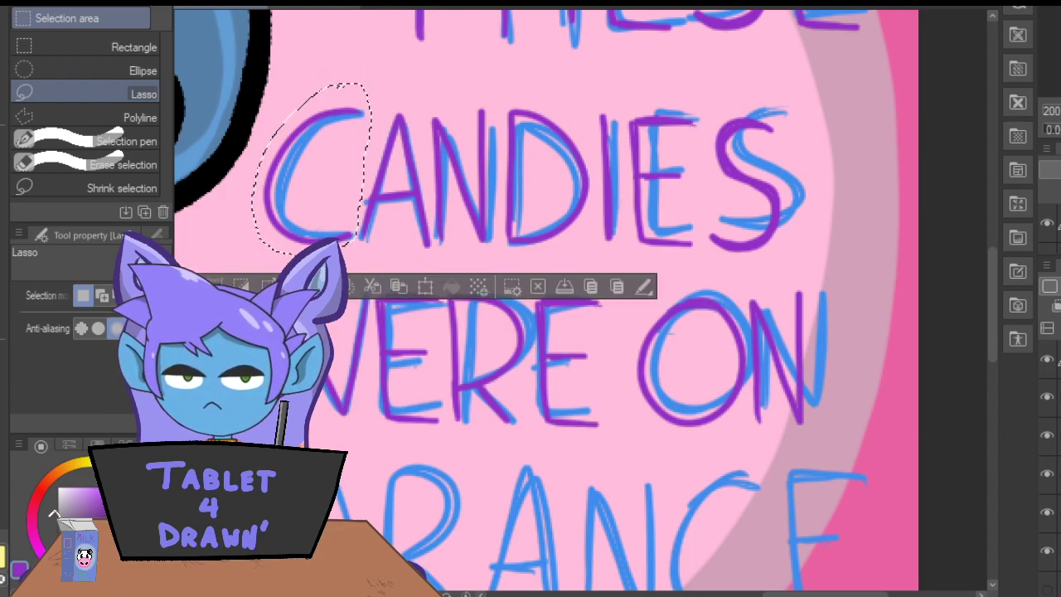
left_click(398, 288)
left_click(425, 287)
left_click_drag(323, 176, 232, 530)
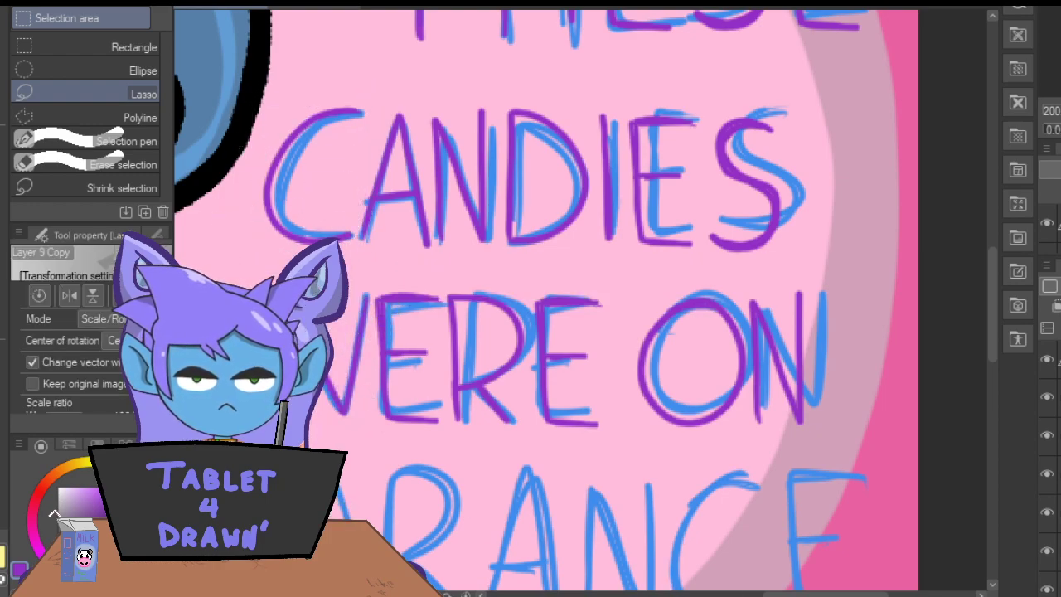
left_click_drag(825, 595, 775, 595)
left_click_drag(992, 275, 991, 330)
left_click_drag(535, 373, 362, 398)
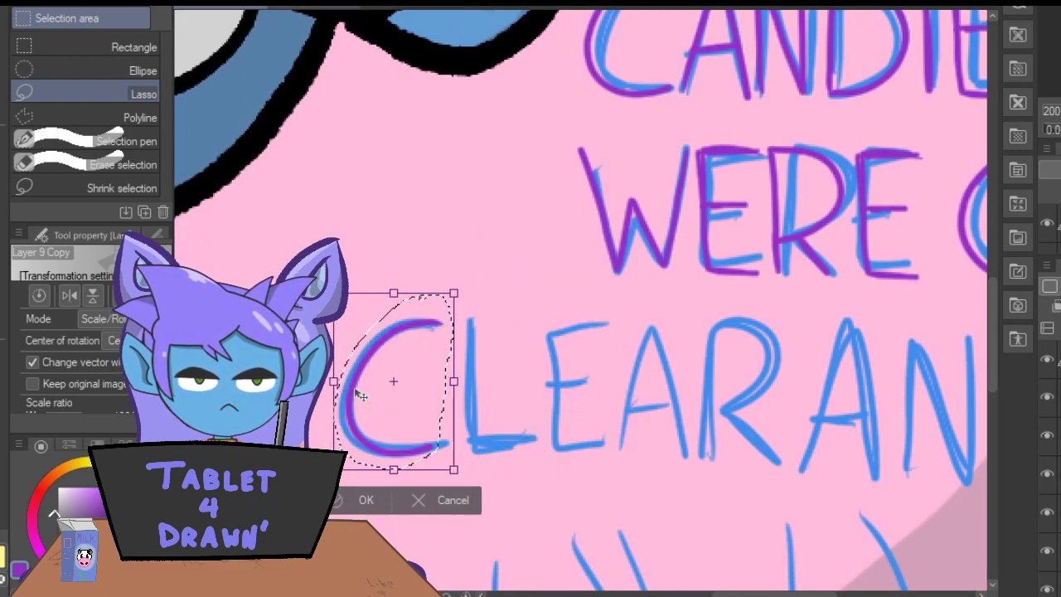
left_click(355, 501)
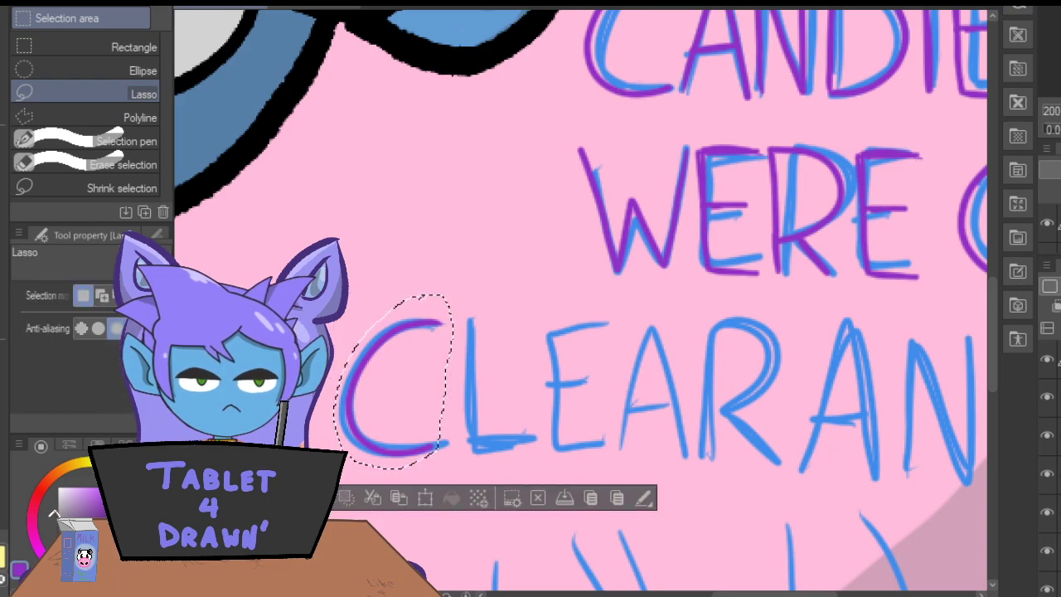
key("ctrl+d")
Trace the L of "CLEARANCE" in purple with the Darker pencil, redoing its vertical stem closer to the sketch.
key("p")
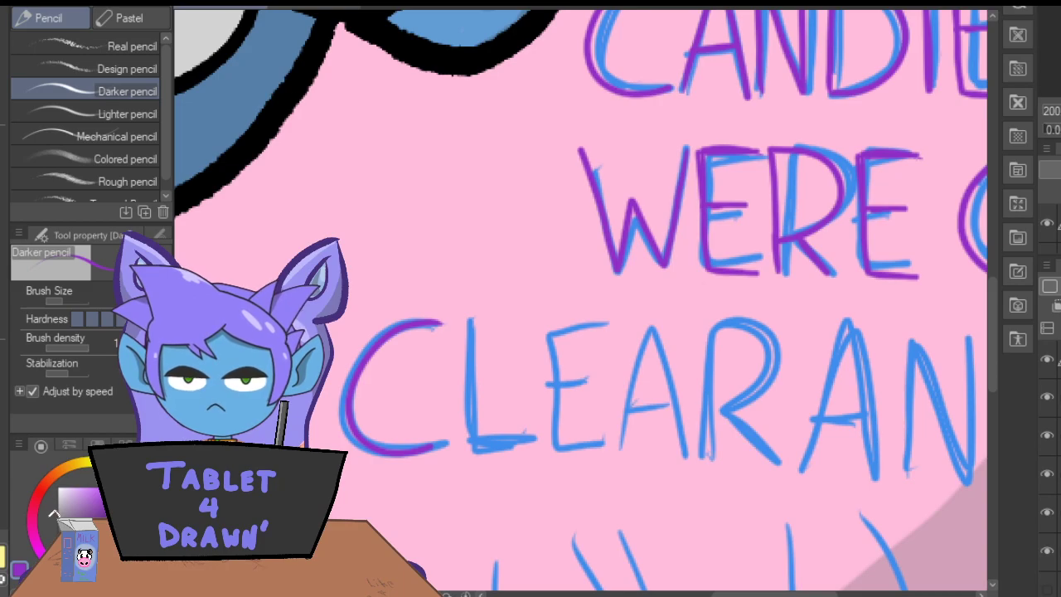
mouse_move(468, 320)
left_mouse_down()
mouse_move(461, 446)
mouse_move(463, 319)
left_mouse_up()
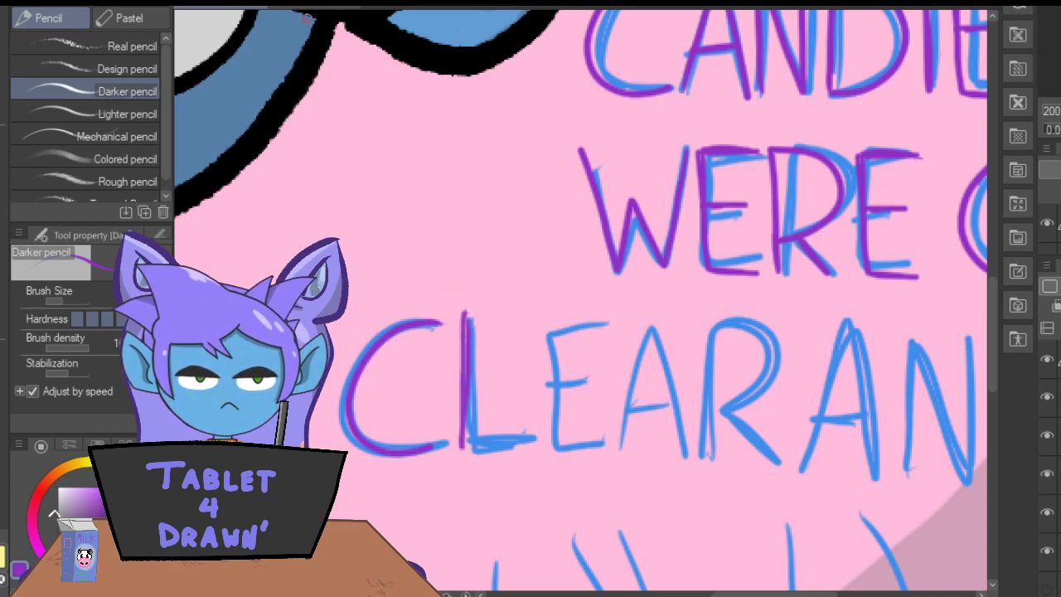
key("ctrl+z")
mouse_move(468, 397)
left_mouse_down()
mouse_move(470, 445)
mouse_move(467, 365)
left_mouse_up()
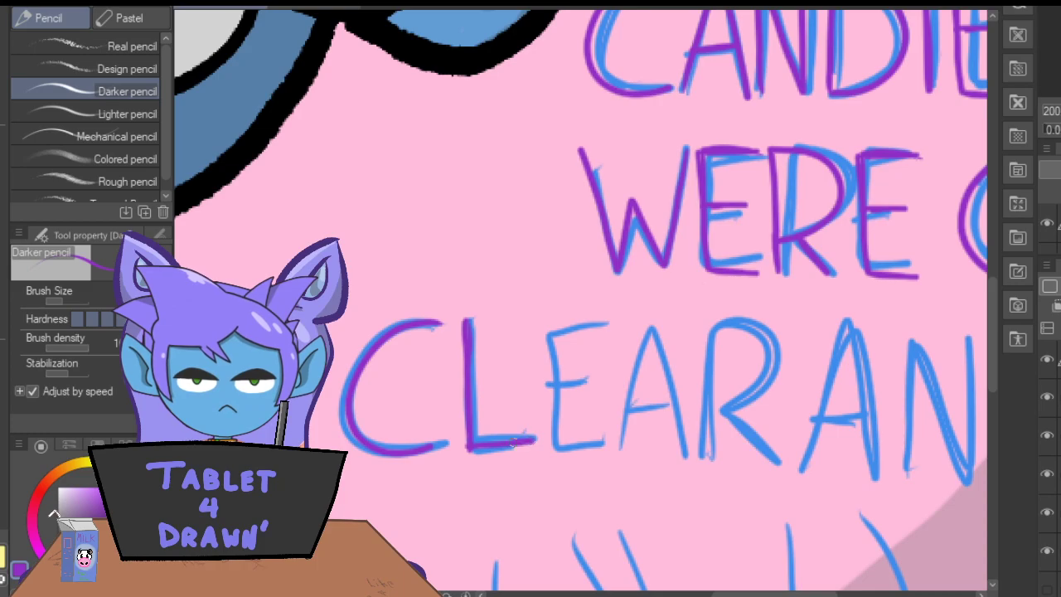
key("e")
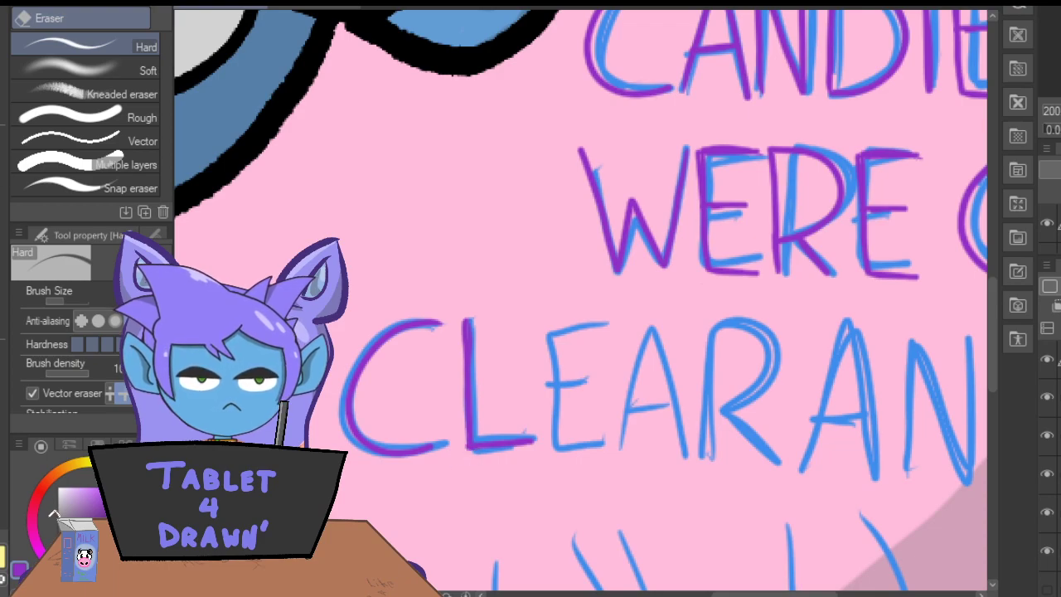
Copy the first purple E of "WERE" and place the duplicate after the L of "CLEARANCE".
key("m")
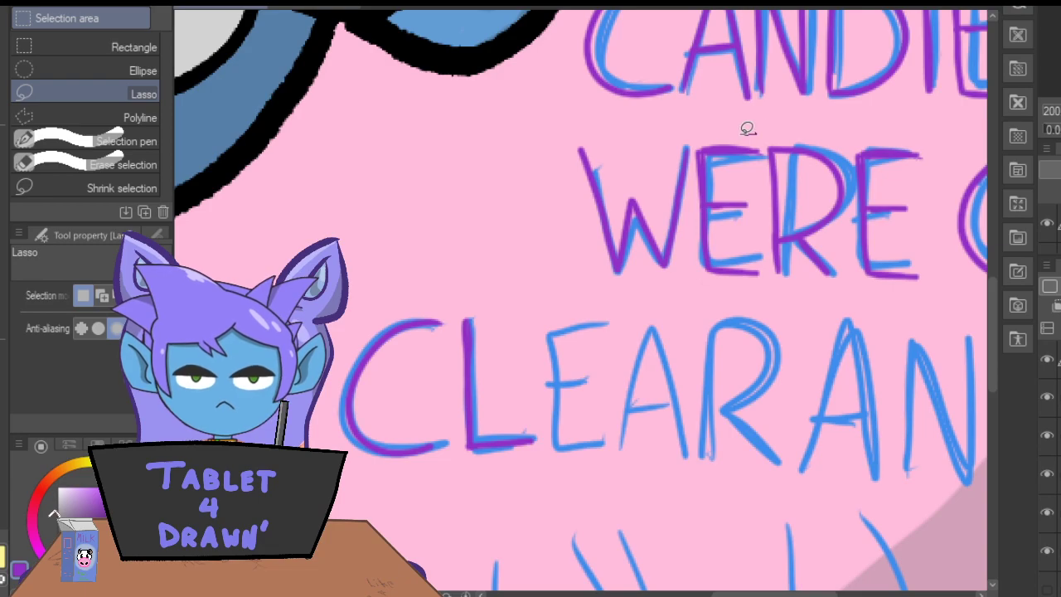
mouse_move(703, 134)
left_mouse_down()
mouse_move(697, 265)
mouse_move(727, 286)
mouse_move(763, 285)
mouse_move(773, 269)
mouse_move(752, 133)
left_mouse_up()
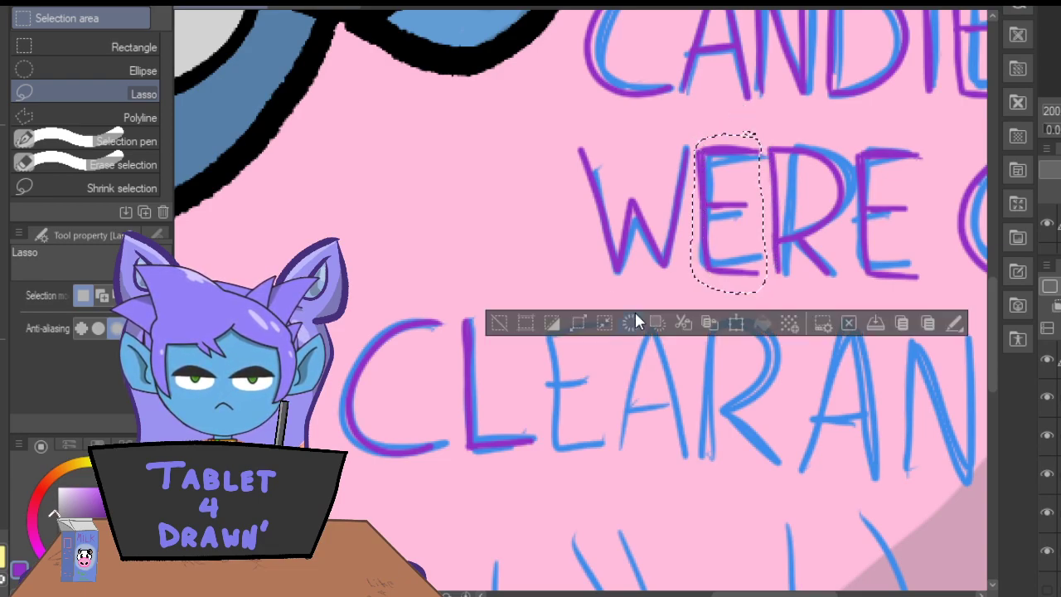
left_click(706, 322)
mouse_move(730, 211)
left_mouse_down()
mouse_move(568, 415)
mouse_move(580, 375)
left_mouse_up()
left_click_drag(577, 311, 570, 322)
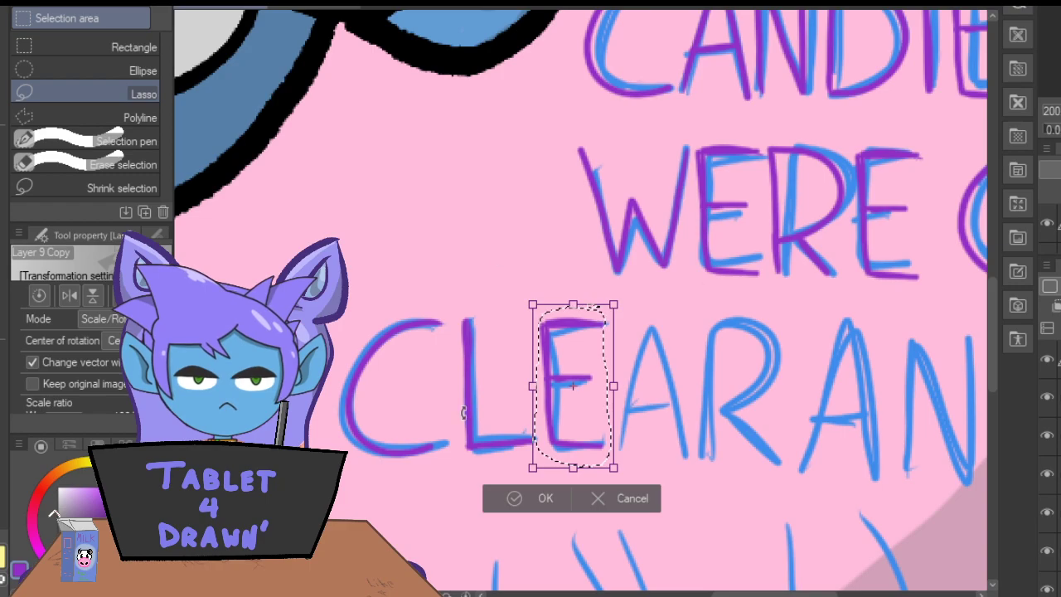
left_click(520, 501)
left_click(666, 436)
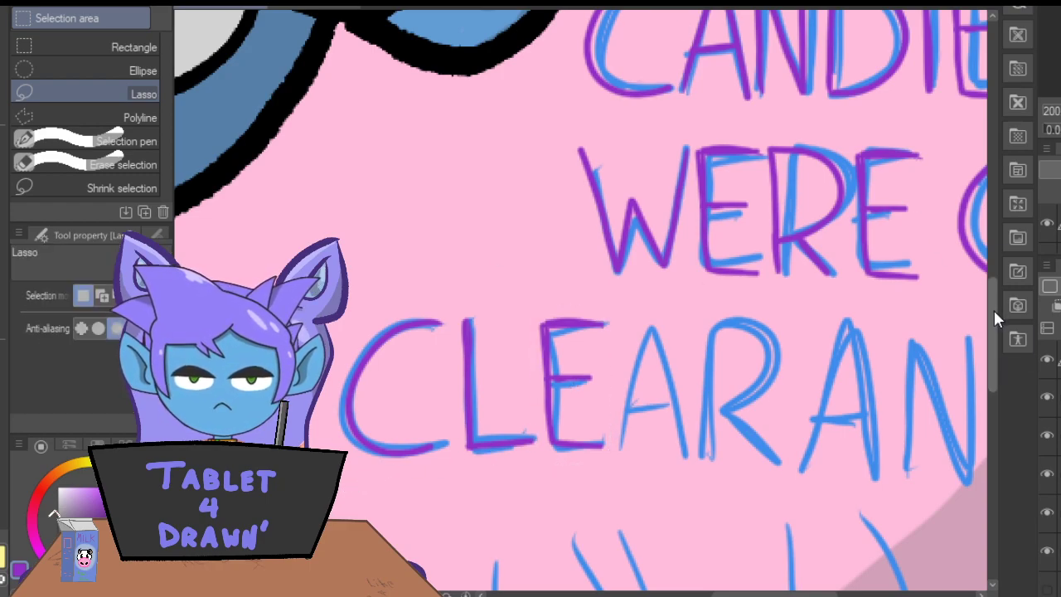
Copy the purple A of "CANDIES" and place the duplicate over the first sketched A of "CLEARANCE".
left_click_drag(994, 309, 989, 262)
left_click_drag(748, 170, 760, 256)
left_click_drag(688, 209, 707, 130)
left_click_drag(735, 97, 730, 104)
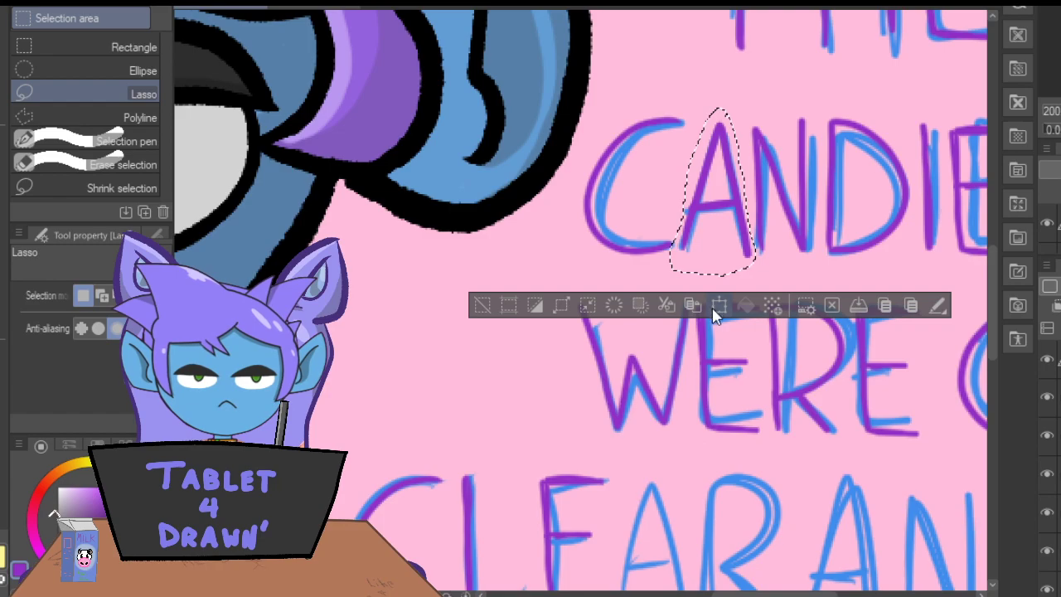
left_click(709, 304)
left_click_drag(706, 256, 676, 507)
scroll(992, 300, "down", 5)
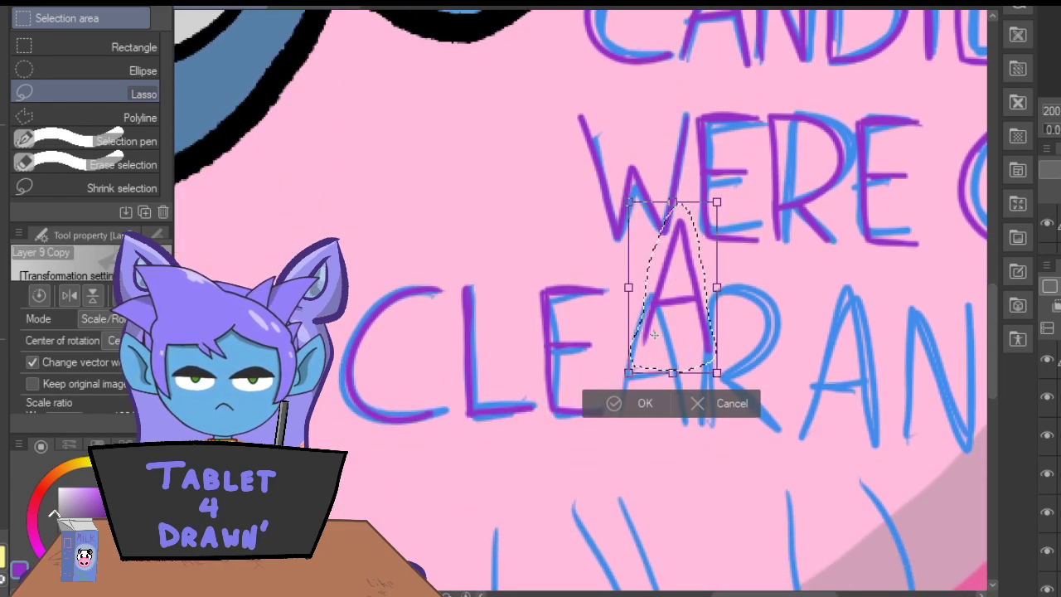
left_click_drag(658, 307, 636, 381)
left_click(594, 477)
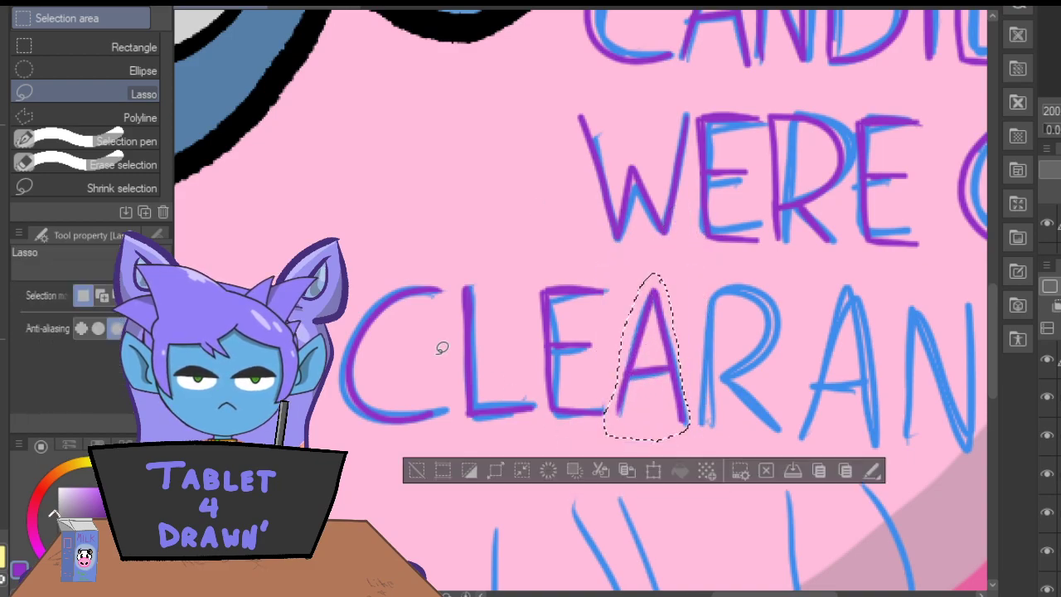
left_click(416, 473)
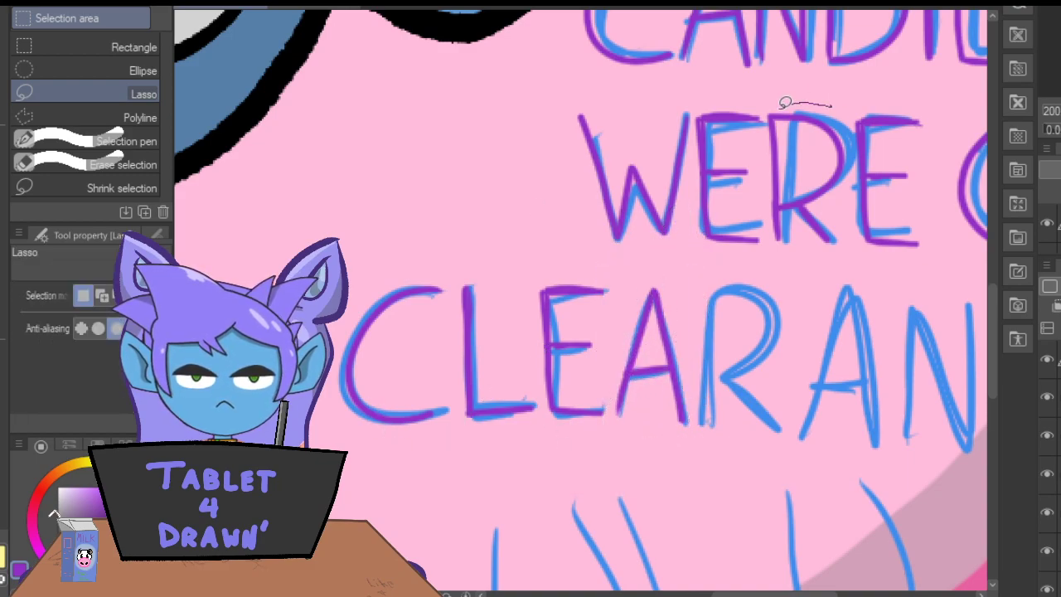
Copy the purple R of "WERE" and place the duplicate over the sketched R of "CLEARANCE".
mouse_move(769, 118)
left_mouse_down()
mouse_move(770, 236)
mouse_move(791, 259)
mouse_move(836, 253)
mouse_move(852, 167)
mouse_move(819, 93)
left_mouse_up()
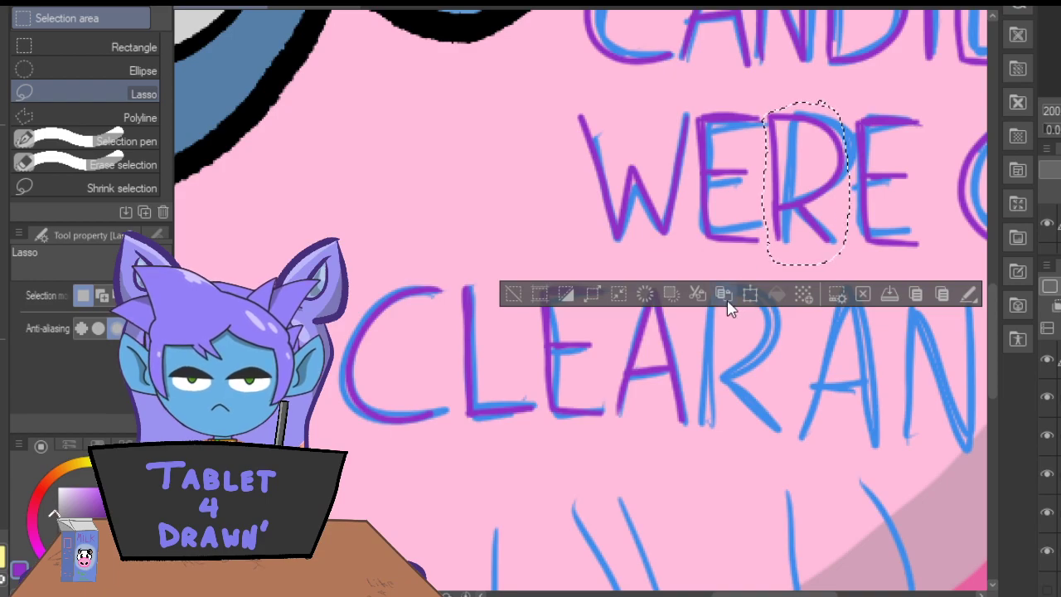
left_click(750, 295)
left_click_drag(798, 178, 735, 360)
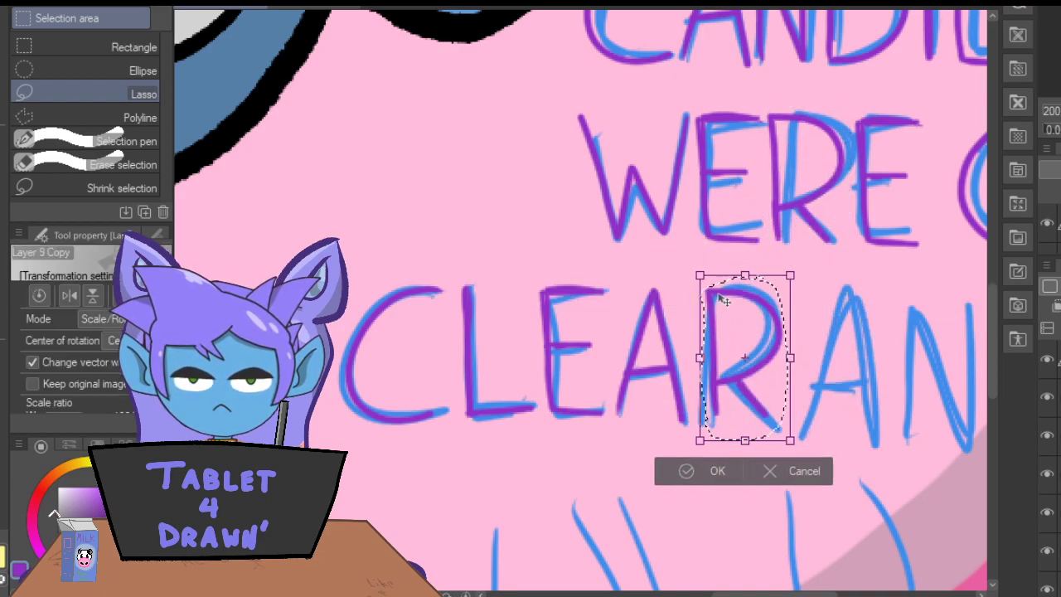
left_click_drag(717, 309, 715, 301)
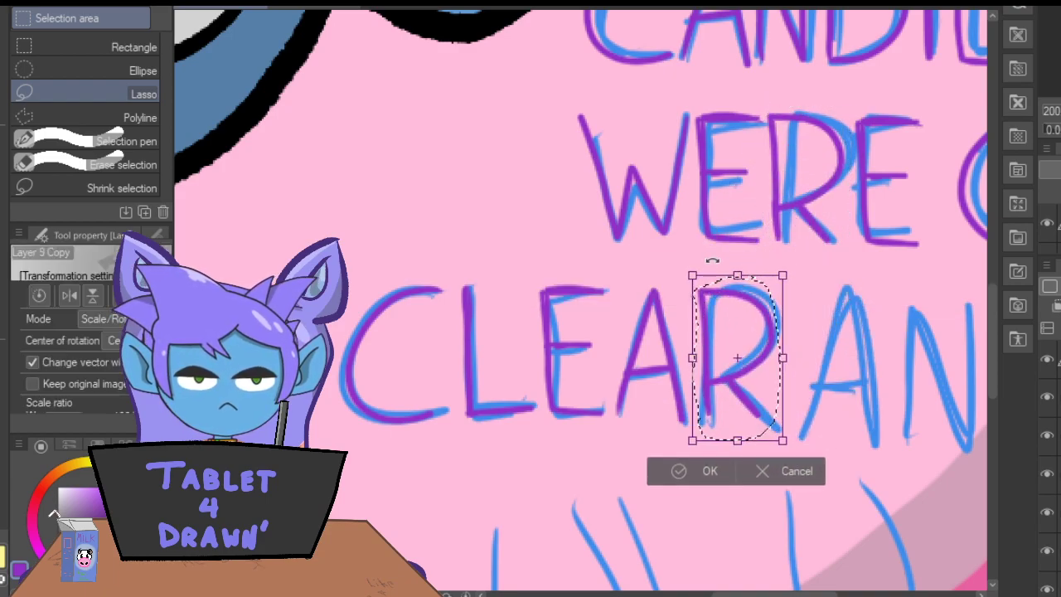
left_click(682, 471)
left_click(503, 471)
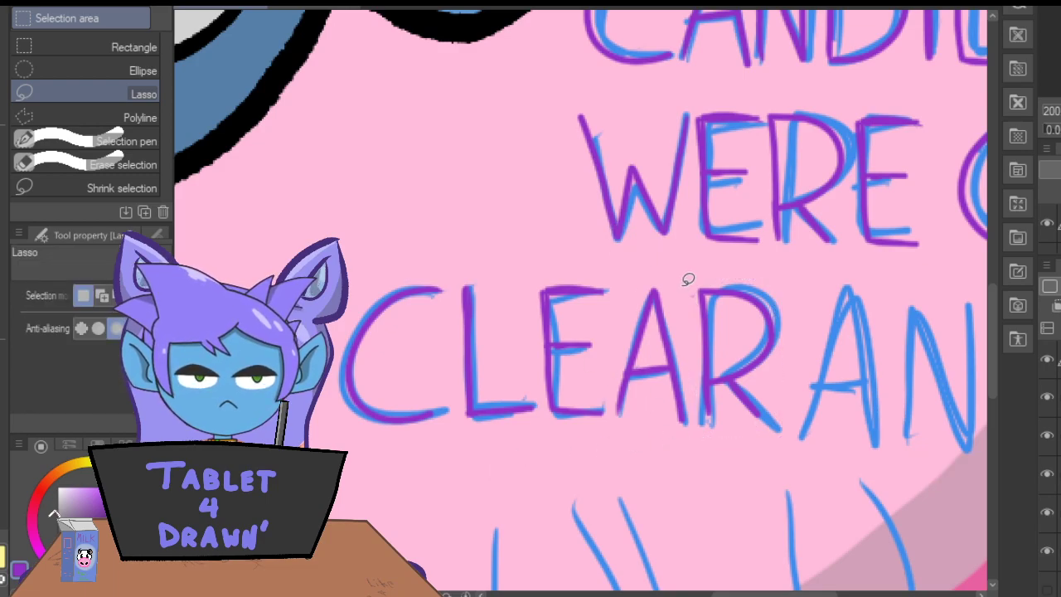
Copy the first purple A of "CLEARANCE" and place the duplicate after the R as the word's second A.
mouse_move(617, 369)
left_mouse_down()
mouse_move(646, 440)
mouse_move(693, 426)
mouse_move(681, 266)
left_mouse_up()
left_click(630, 474)
left_click(656, 472)
left_click_drag(664, 398, 795, 375)
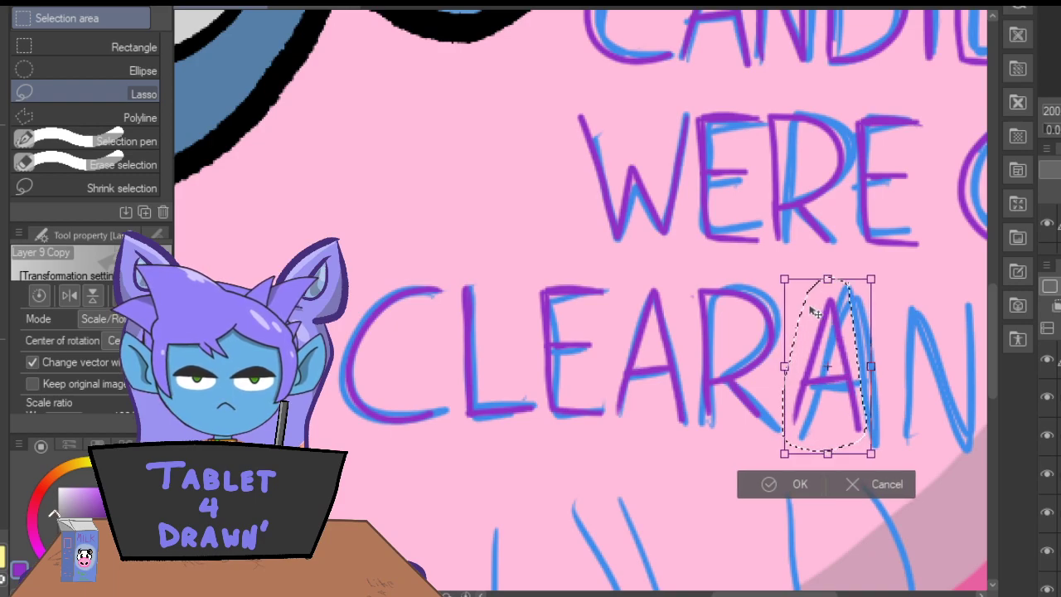
left_click(776, 485)
left_click(509, 485)
left_click_drag(737, 594, 784, 593)
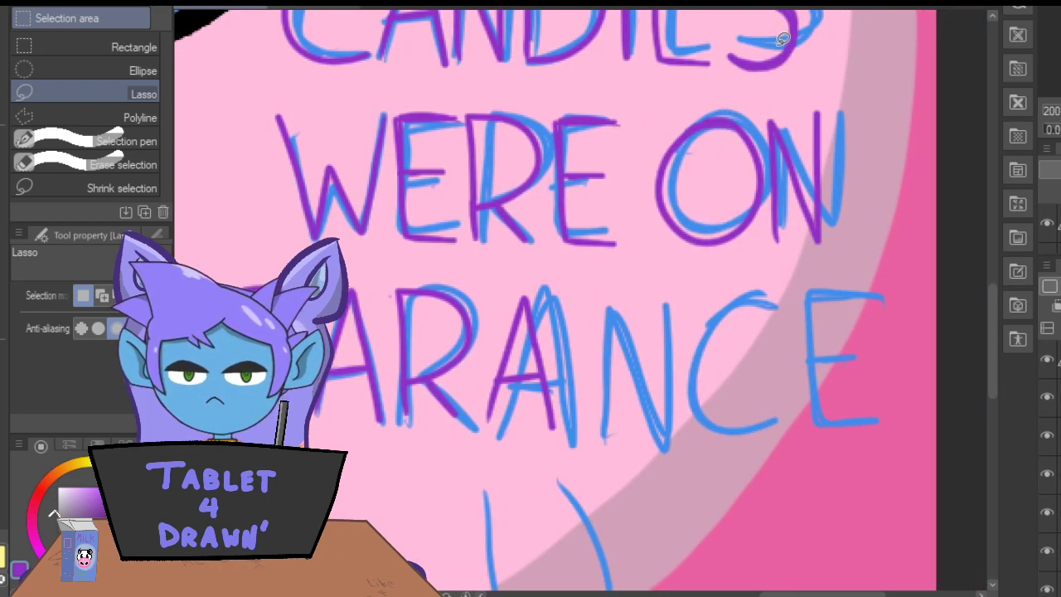
left_click_drag(845, 116, 790, 80)
left_click_drag(760, 112, 759, 113)
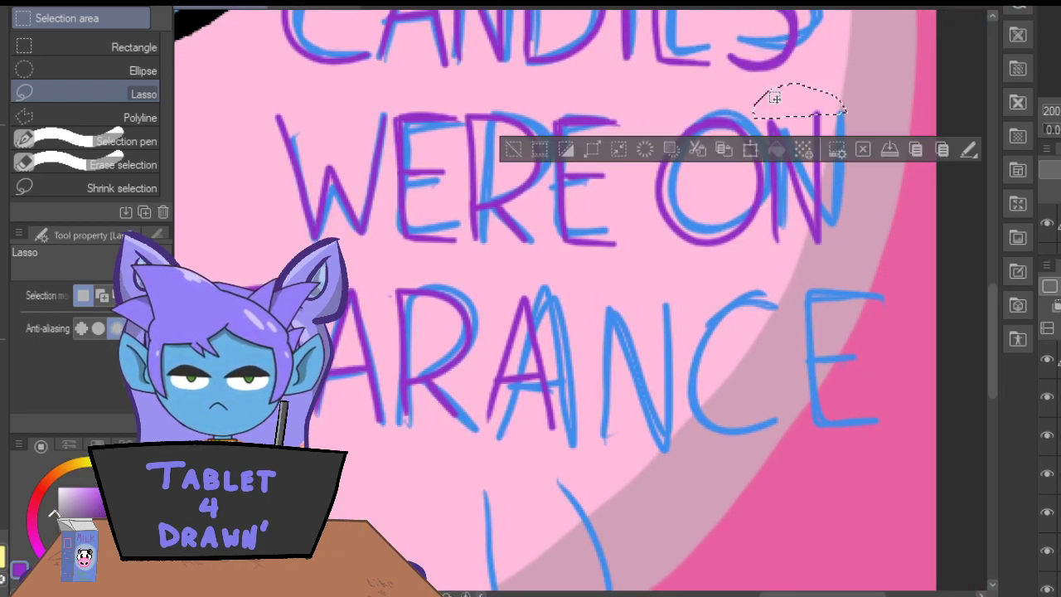
left_click(518, 154)
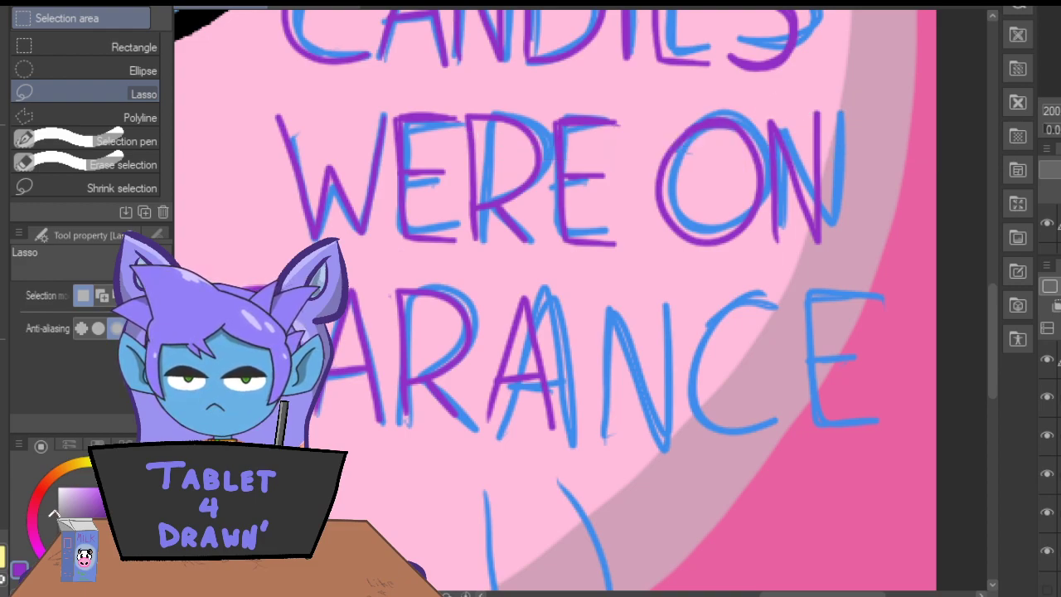
Copy the purple N of "ON" and place the duplicate right after the second A of "CLEARANCE".
mouse_move(765, 107)
left_mouse_down()
mouse_move(770, 239)
mouse_move(818, 248)
mouse_move(846, 166)
mouse_move(823, 68)
left_mouse_up()
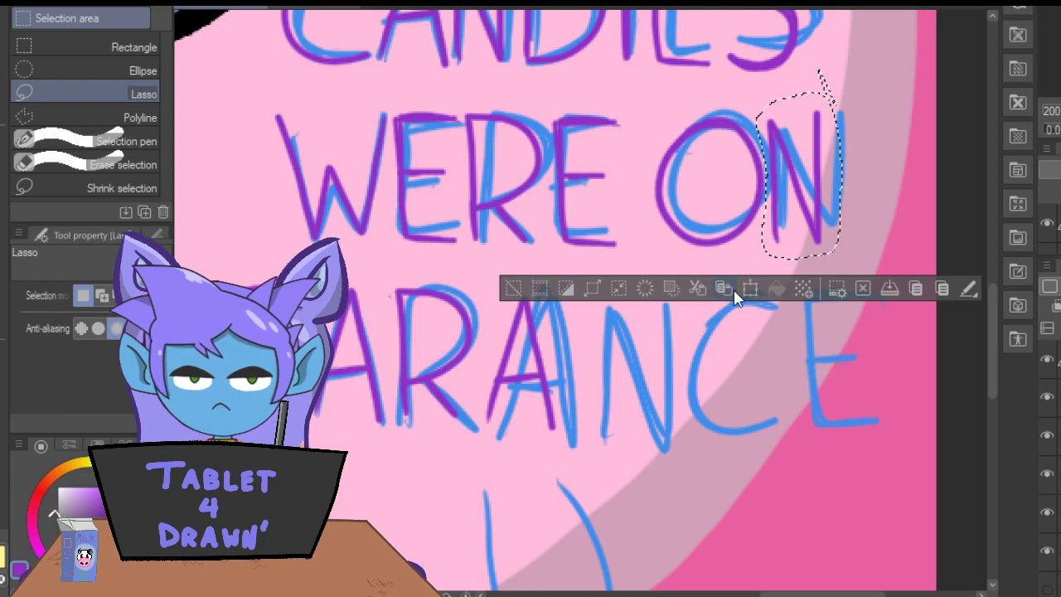
left_click(728, 298)
mouse_move(782, 191)
left_mouse_down()
mouse_move(654, 369)
mouse_move(598, 322)
left_mouse_up()
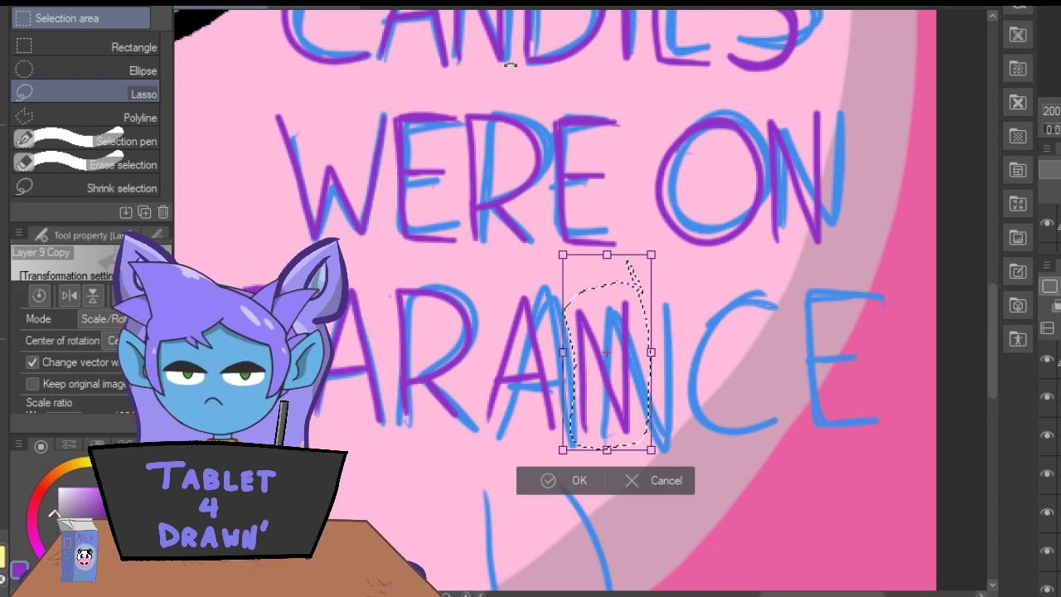
left_click_drag(616, 285, 600, 286)
left_click(558, 480)
left_click(385, 478)
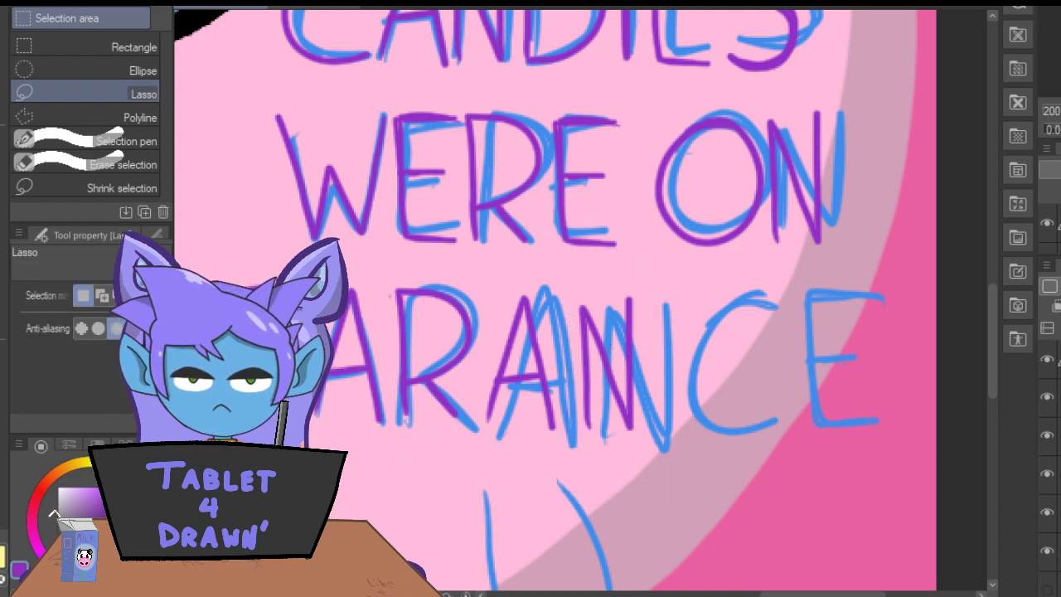
Copy the first purple C of "CLEARANCE" and place the duplicate after the N as the word's second C.
scroll(734, 557, "down", 4)
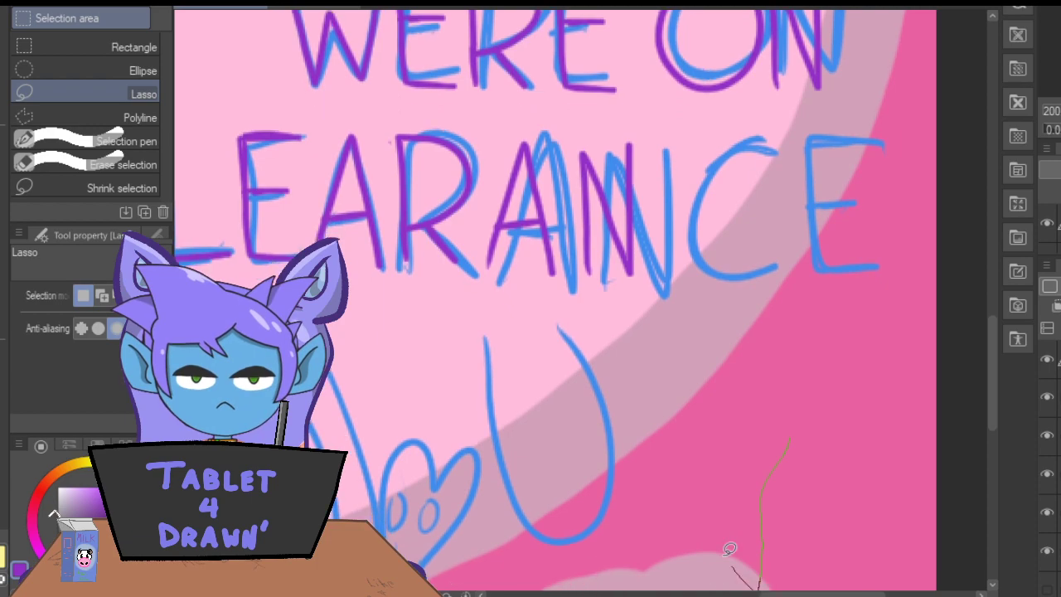
left_click_drag(735, 558, 679, 428)
left_click(500, 576)
left_click_drag(801, 594, 736, 594)
mouse_move(545, 110)
left_mouse_down()
mouse_move(555, 249)
mouse_move(474, 299)
mouse_move(435, 153)
mouse_move(547, 106)
left_mouse_up()
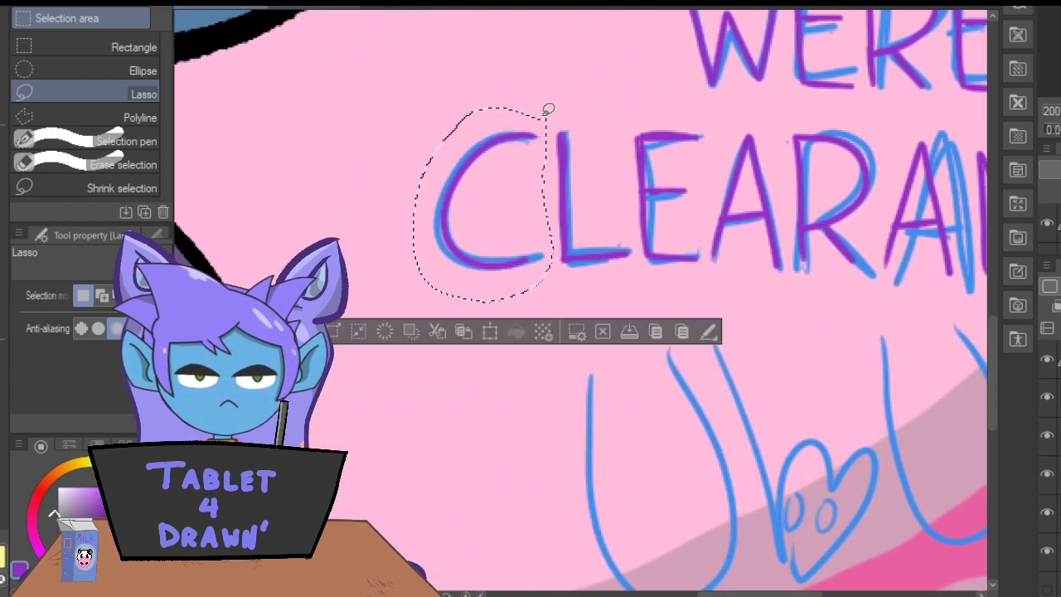
left_click(487, 337)
mouse_move(472, 247)
left_mouse_down()
mouse_move(600, 274)
mouse_move(766, 280)
left_mouse_up()
left_click_drag(734, 594, 793, 594)
left_click_drag(393, 293, 739, 274)
left_click_drag(749, 188, 704, 212)
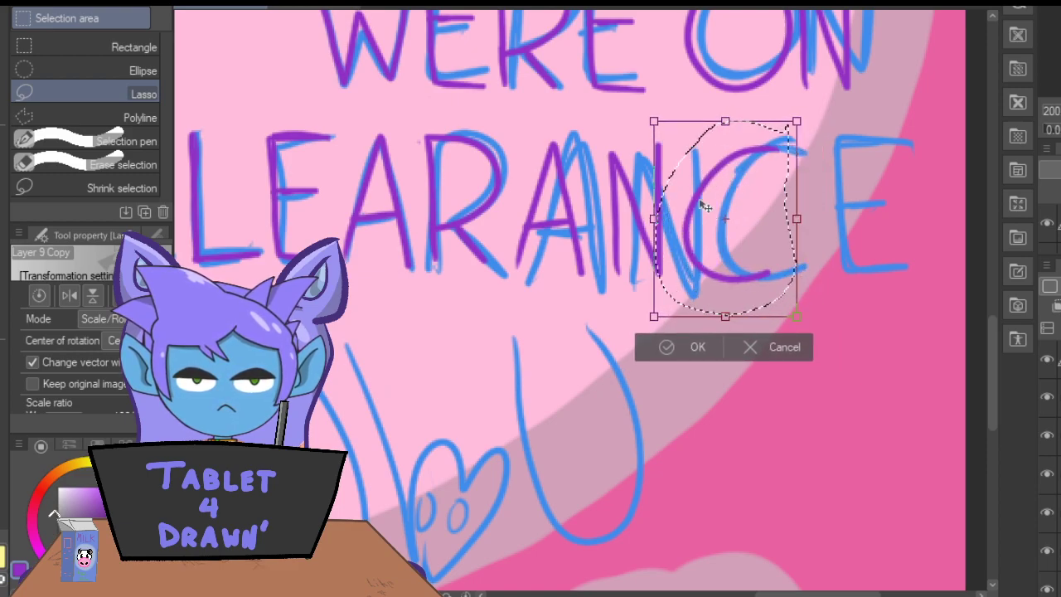
left_click(673, 355)
left_click(500, 345)
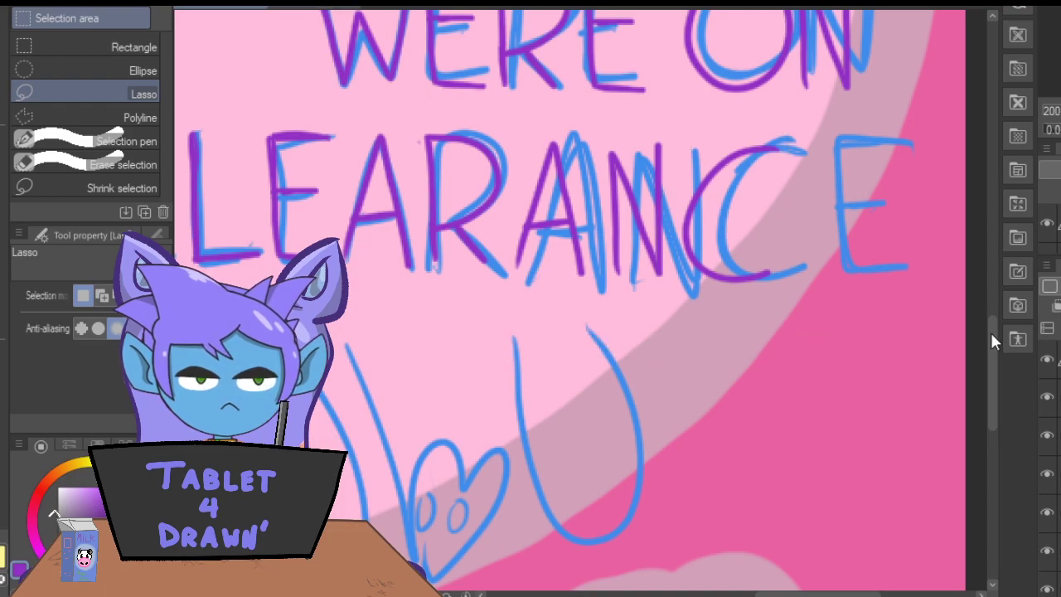
Copy the first purple E of "CLEARANCE" and place the duplicate after the second C to complete the word.
mouse_move(334, 110)
left_mouse_down()
mouse_move(269, 119)
mouse_move(257, 180)
left_mouse_up()
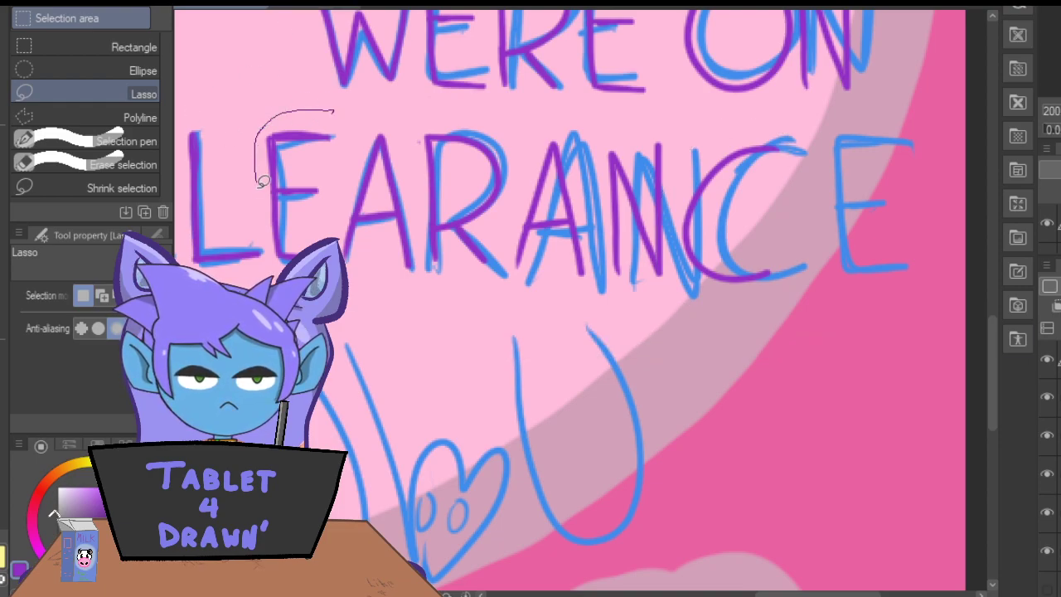
left_click_drag(344, 206, 333, 111)
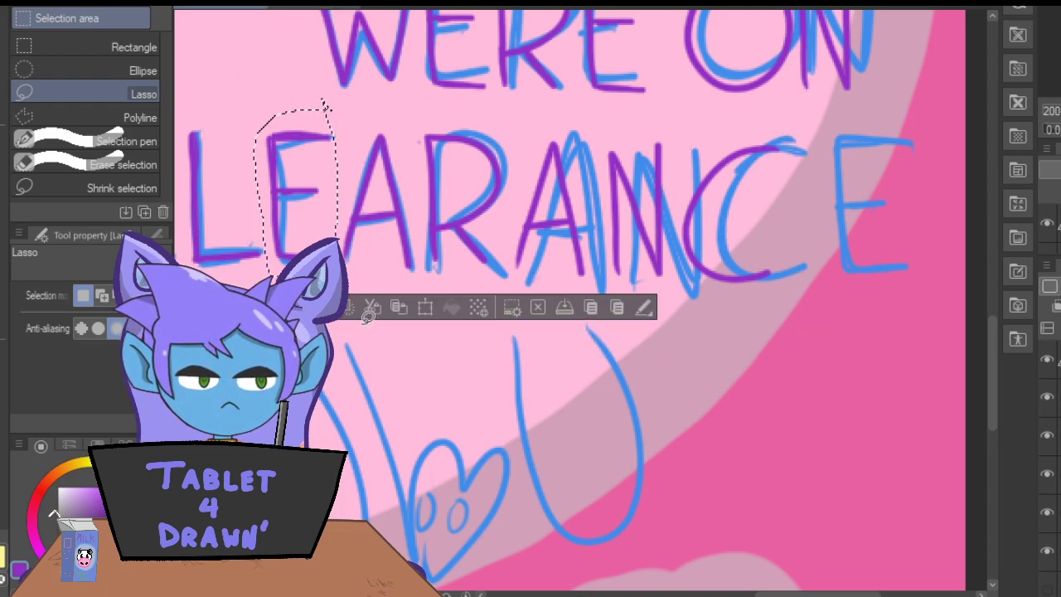
left_click(399, 307)
left_click_drag(291, 223, 822, 237)
left_click_drag(833, 151, 811, 151)
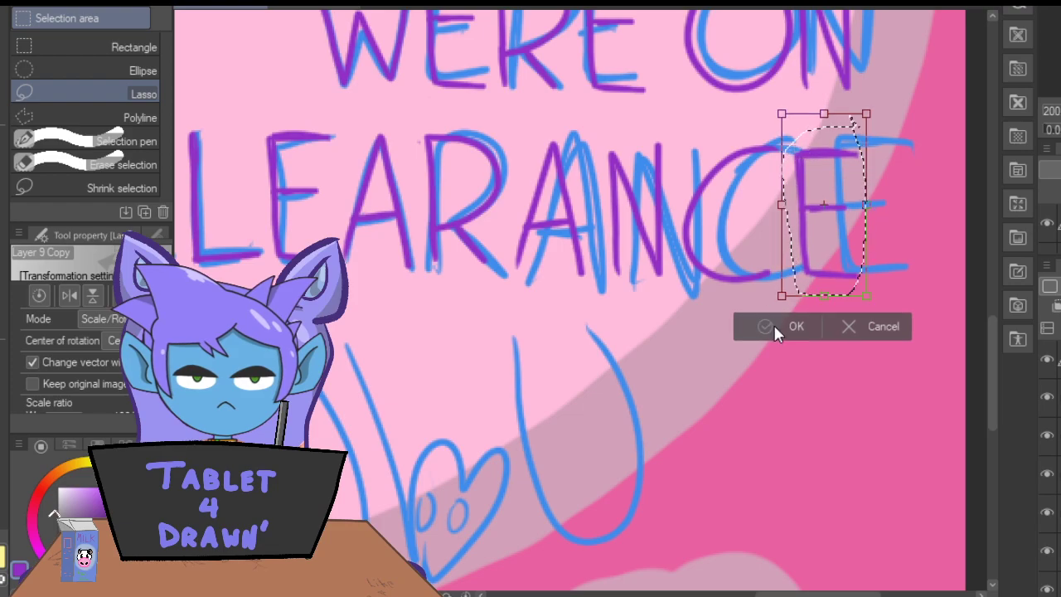
left_click(773, 326)
left_click(506, 329)
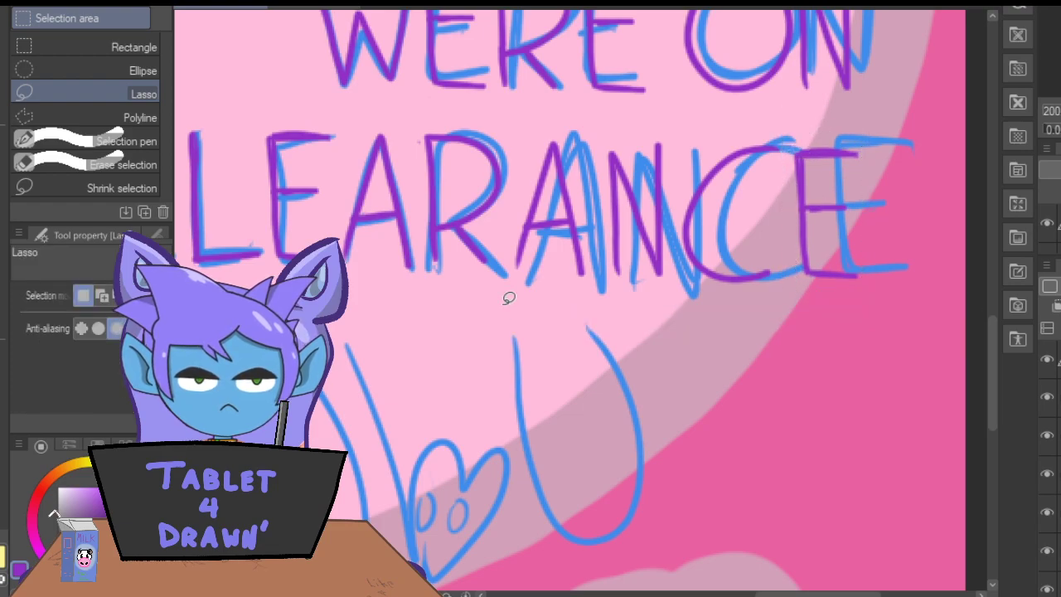
Hide the blue sketch layer and erase the stray purple dot above "THESE" with the Hard eraser.
key("ctrl+minus")
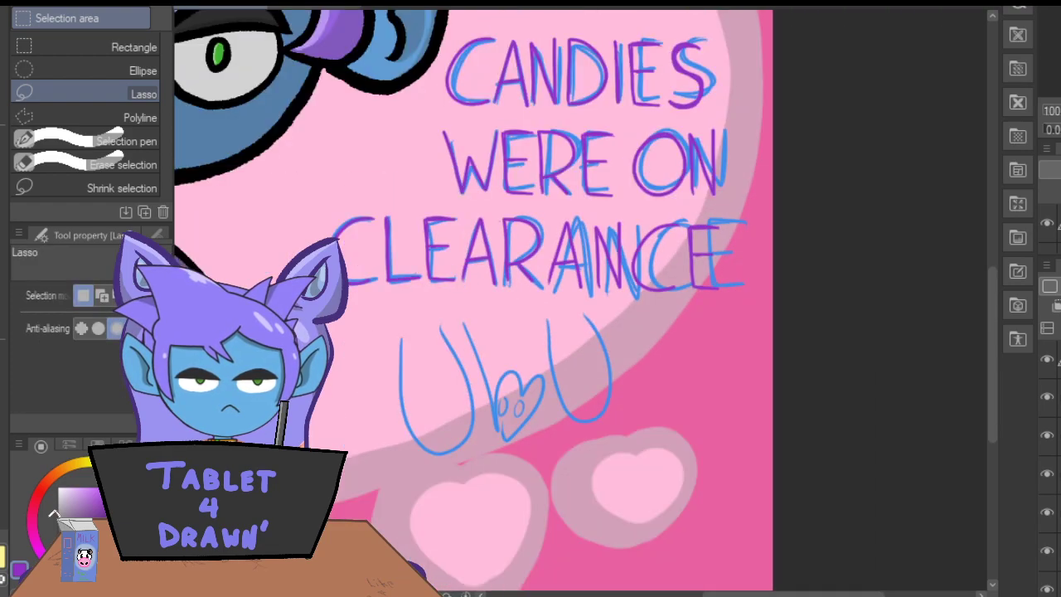
left_click(1047, 437)
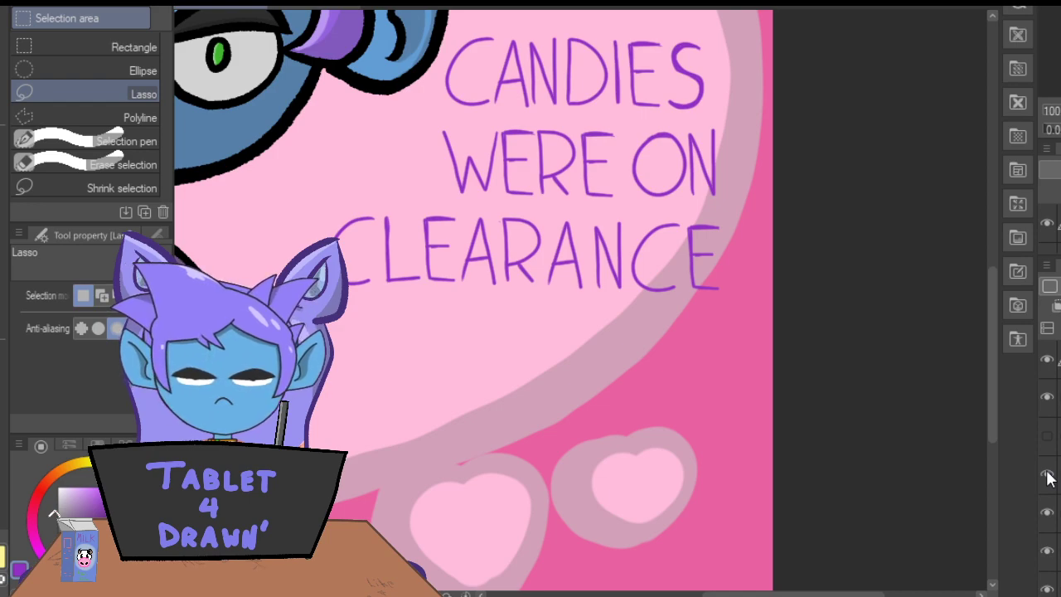
left_click_drag(990, 300, 996, 245)
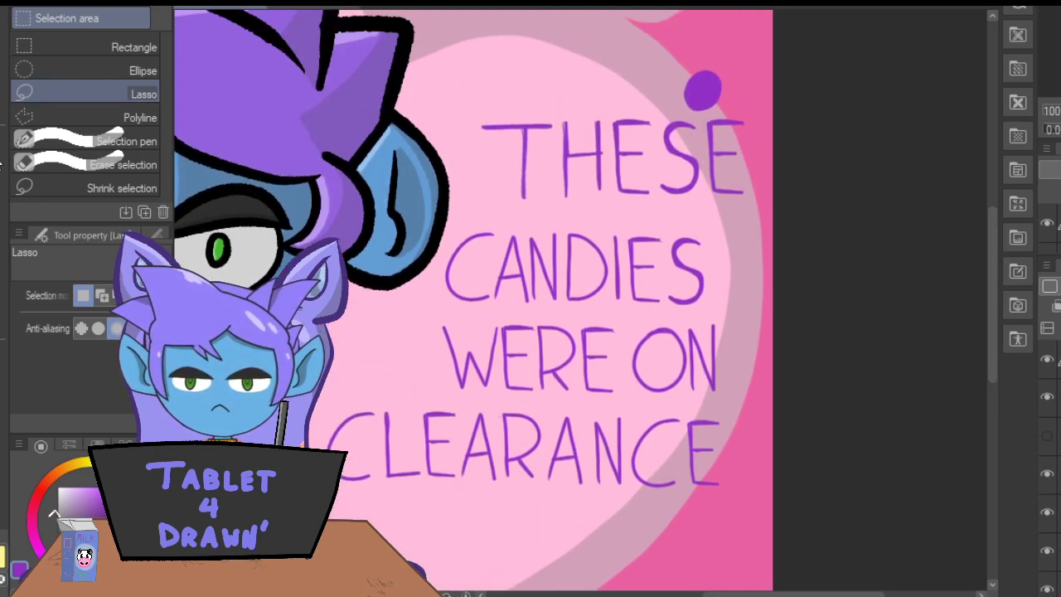
key("e")
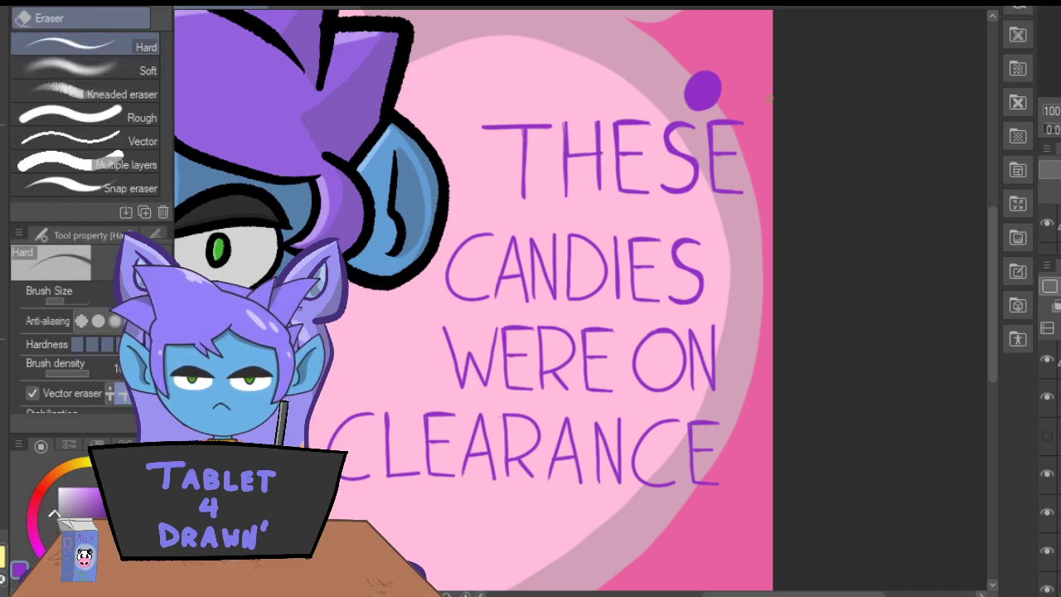
mouse_move(688, 98)
left_mouse_down()
mouse_move(718, 76)
mouse_move(685, 99)
mouse_move(703, 76)
mouse_move(690, 81)
mouse_move(715, 92)
mouse_move(711, 103)
mouse_move(726, 75)
left_mouse_up()
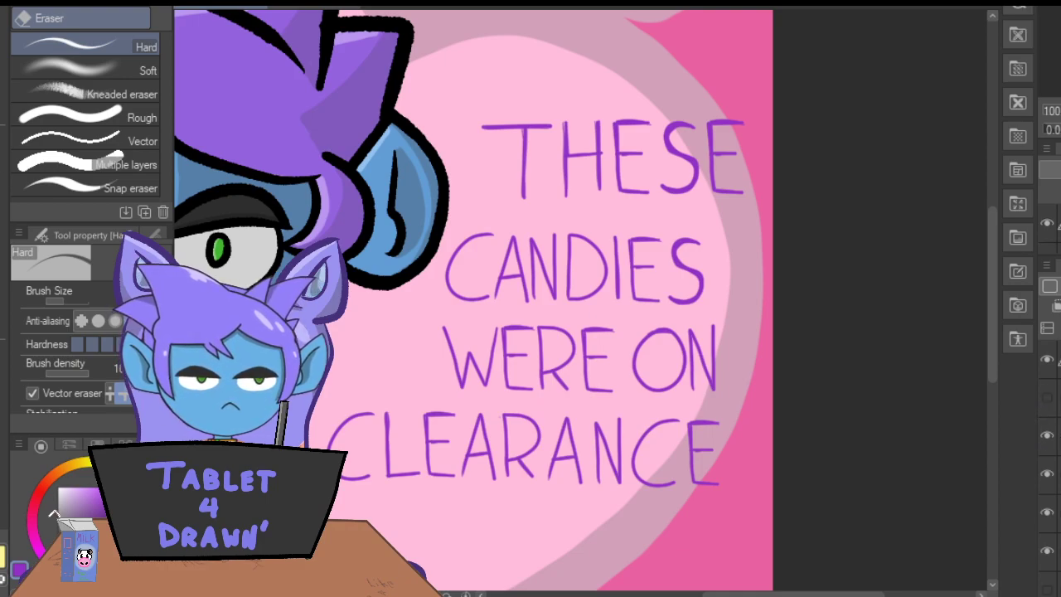
Add a purple period after "CLEARANCE" with the Fill-in-mono pen, redoing it slightly lower and farther from the E.
key("p")
left_click(730, 475)
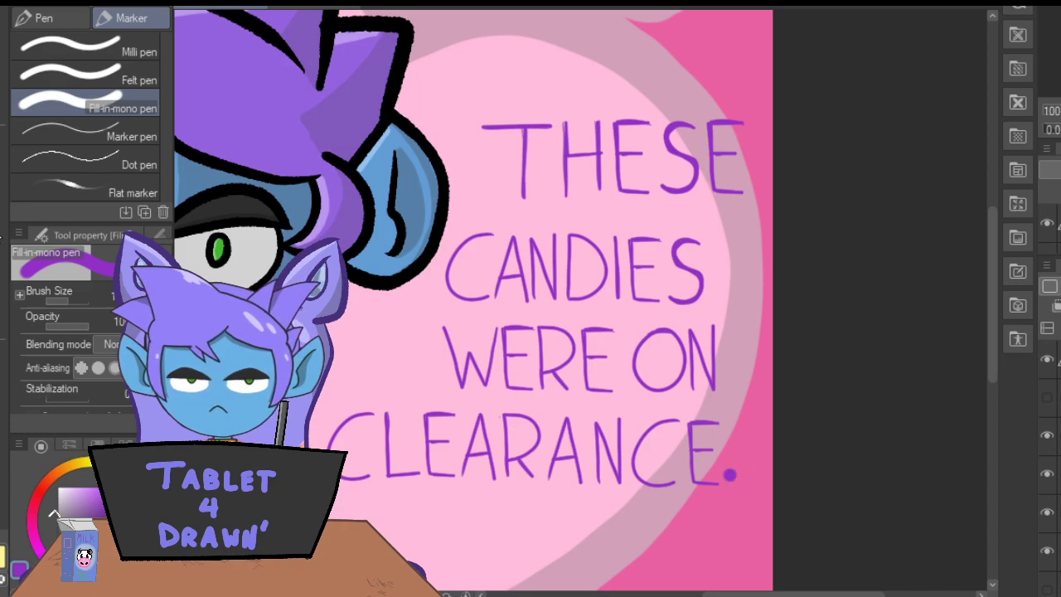
key("ctrl+z")
left_click(732, 478)
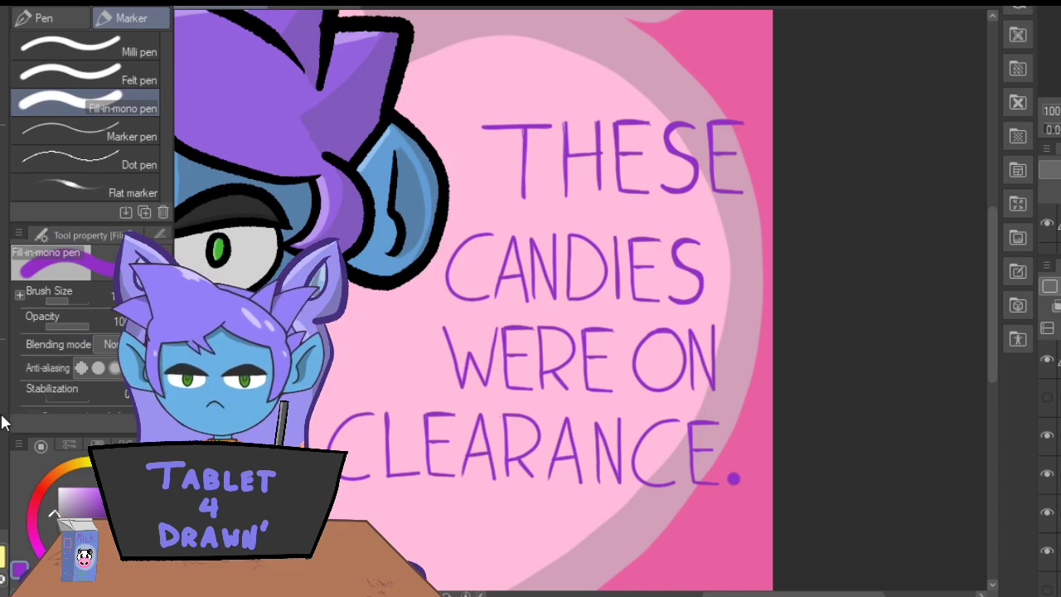
Show the blue sketch layer again and letter a thick purple "UbU" over its sketch with the Real G-Pen.
left_click(1047, 398)
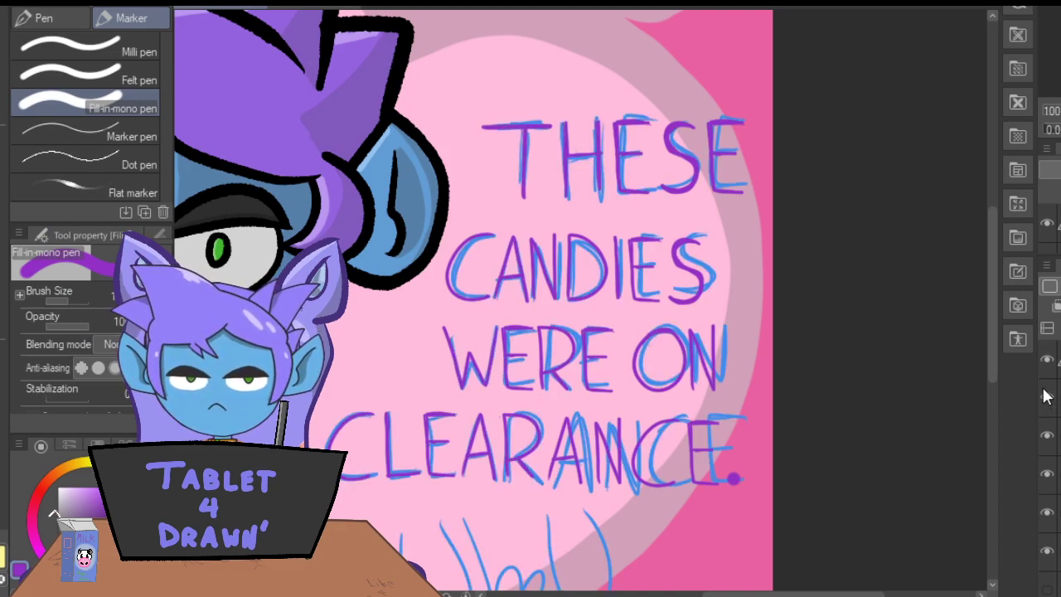
left_click_drag(996, 322, 992, 395)
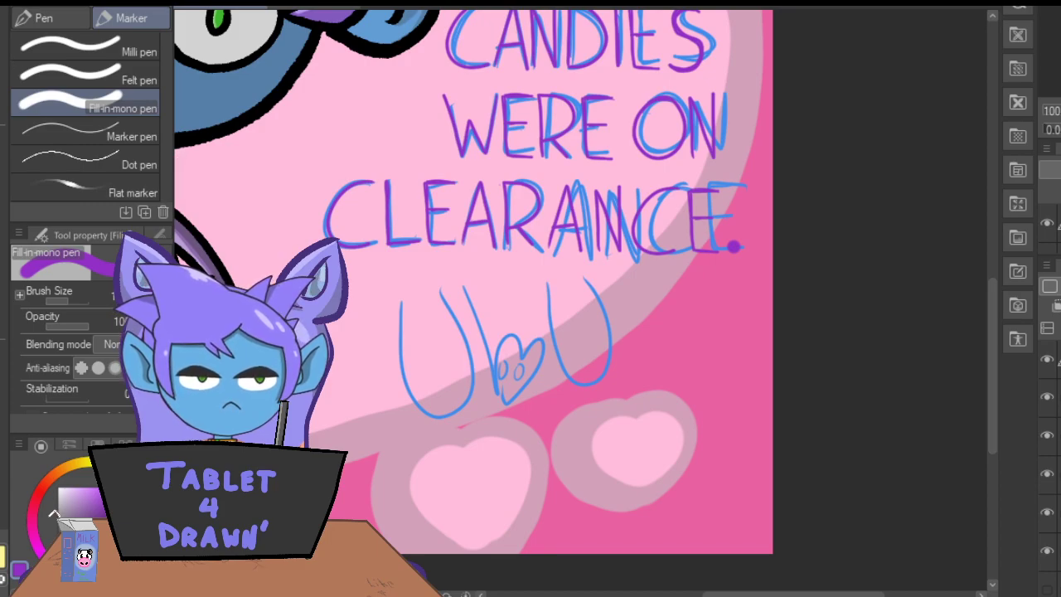
left_click(40, 19)
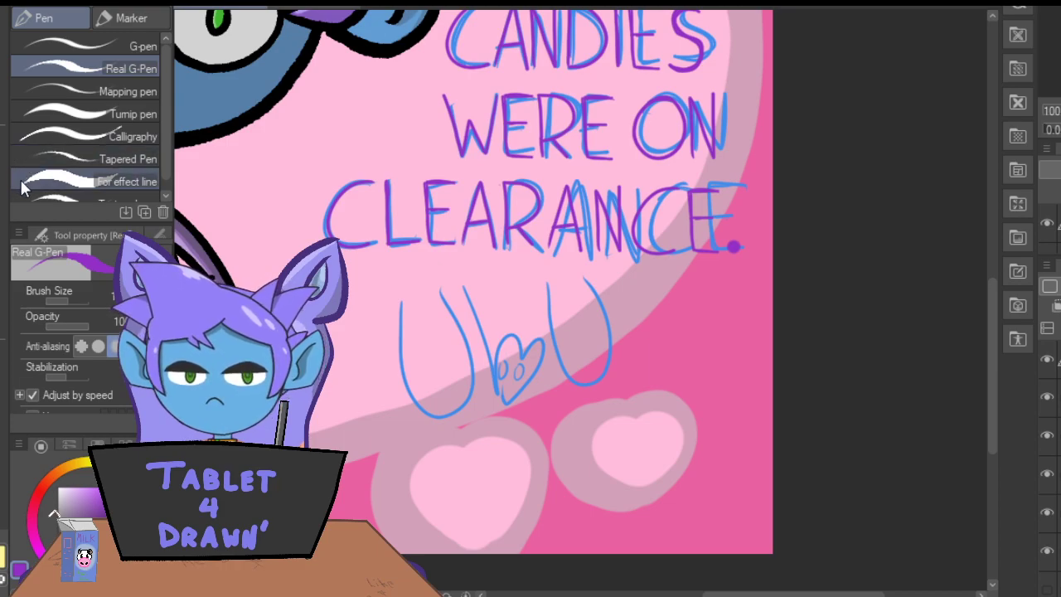
mouse_move(400, 300)
left_mouse_down()
mouse_move(393, 326)
mouse_move(427, 413)
mouse_move(453, 311)
mouse_move(501, 368)
mouse_move(544, 339)
mouse_move(502, 391)
left_mouse_up()
mouse_move(559, 282)
left_mouse_down()
mouse_move(582, 377)
mouse_move(615, 290)
left_mouse_up()
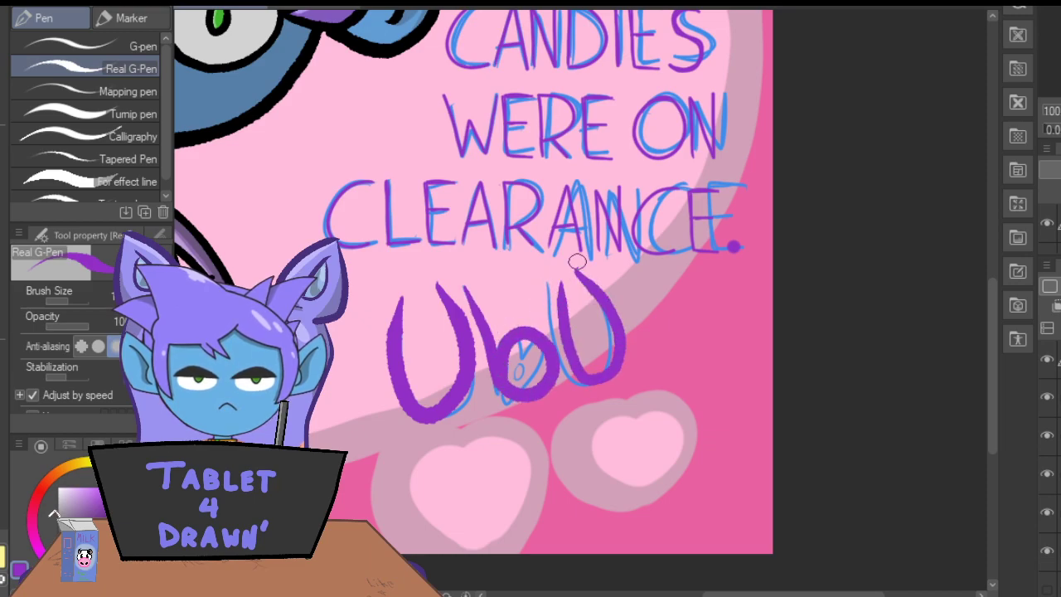
Draw two small purple ovals inside the b of "UbU" and a small outlined heart on each side of the word.
left_click_drag(519, 359, 536, 364)
left_click_drag(357, 342, 350, 347)
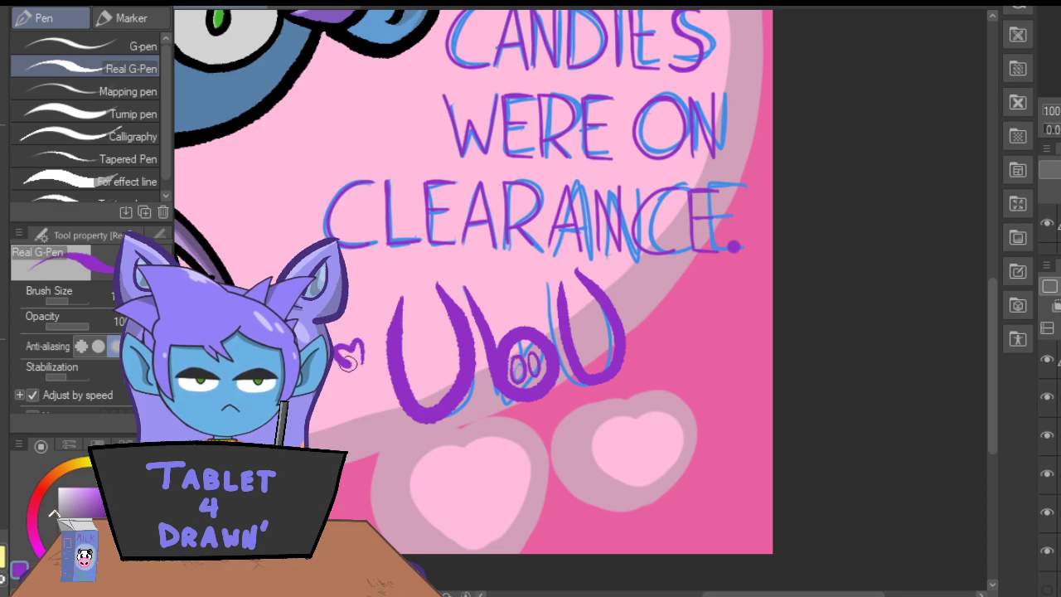
left_click_drag(654, 362, 646, 342)
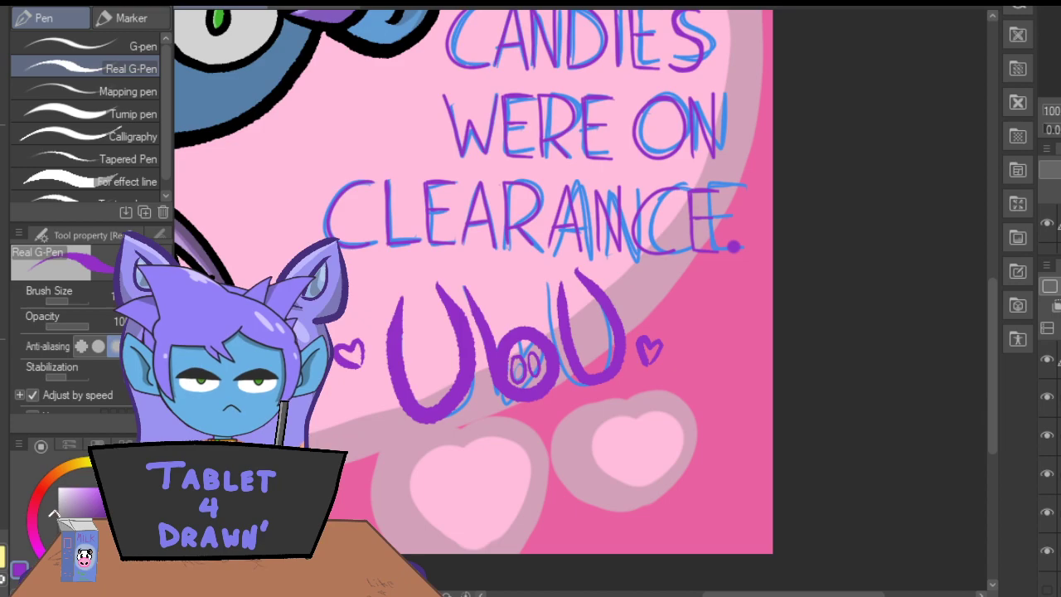
key("ctrl+minus")
key("ctrl+minus")
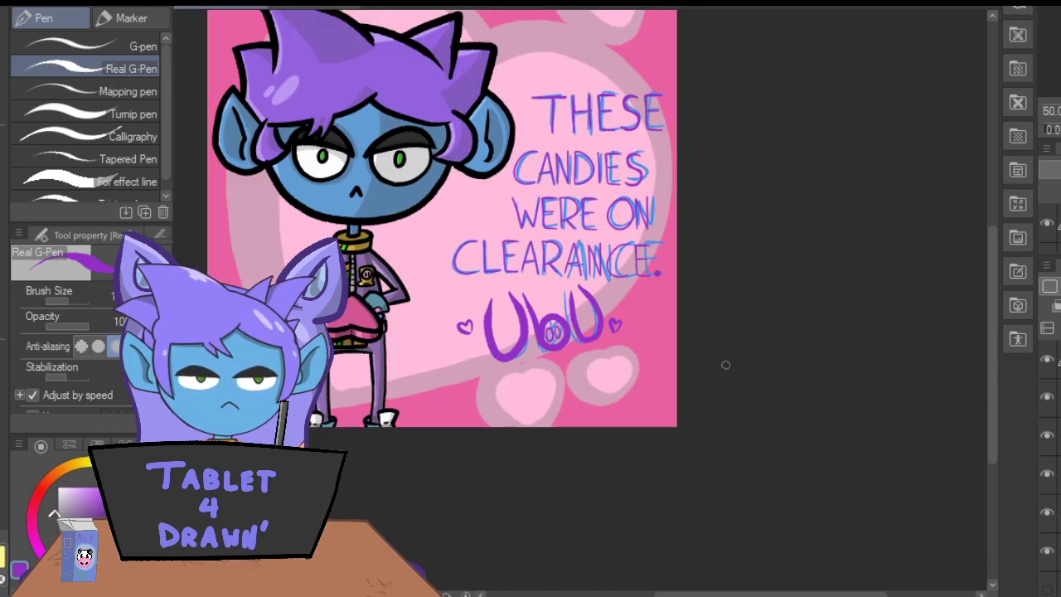
left_click_drag(990, 305, 989, 270)
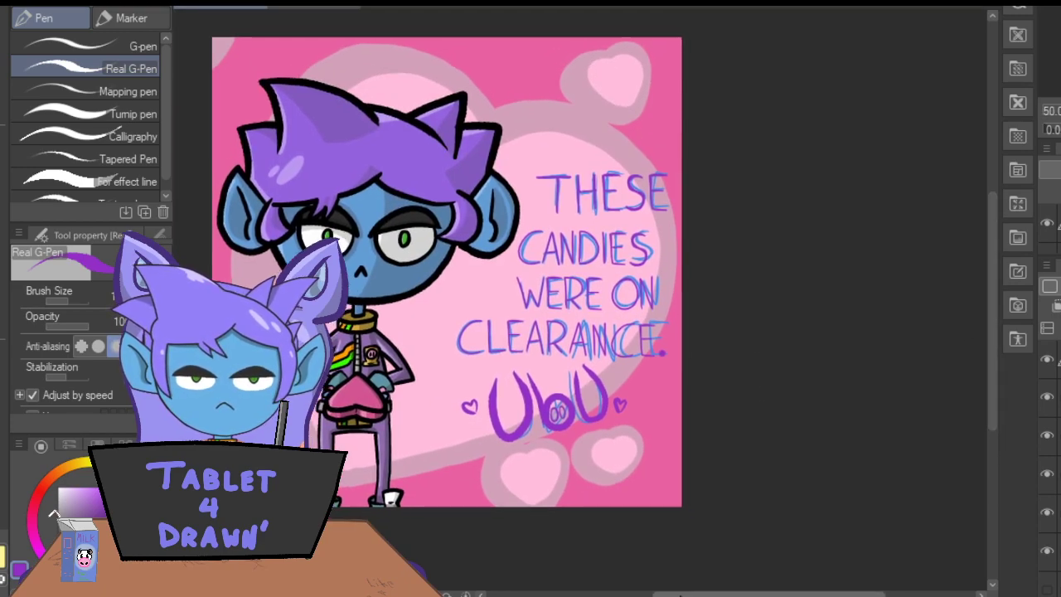
left_click_drag(660, 593, 623, 591)
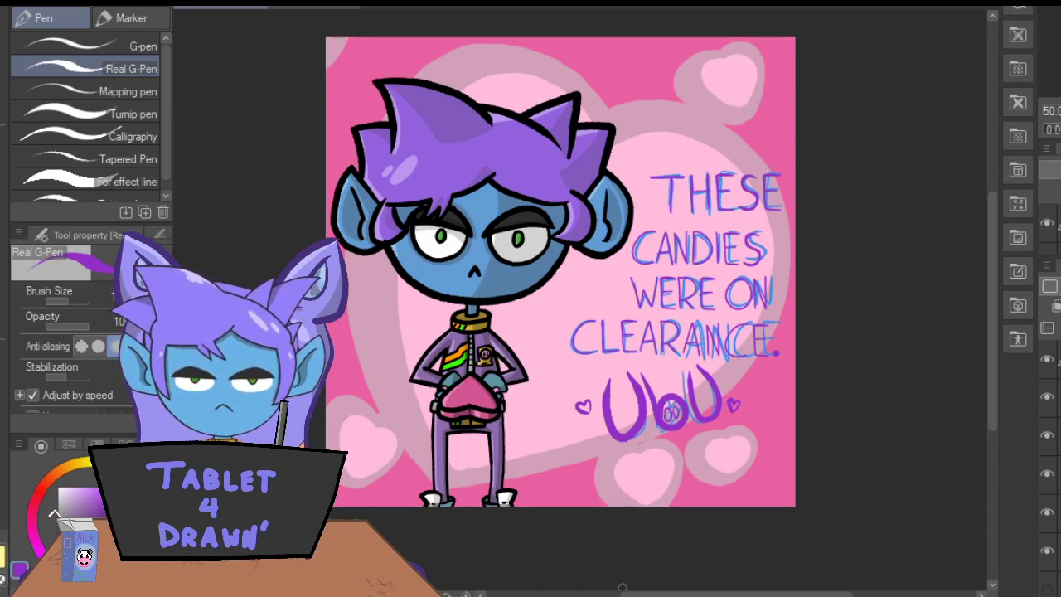
Hide the blue sketch layer beneath the purple lettering on the Valentine card.
left_click(1047, 397)
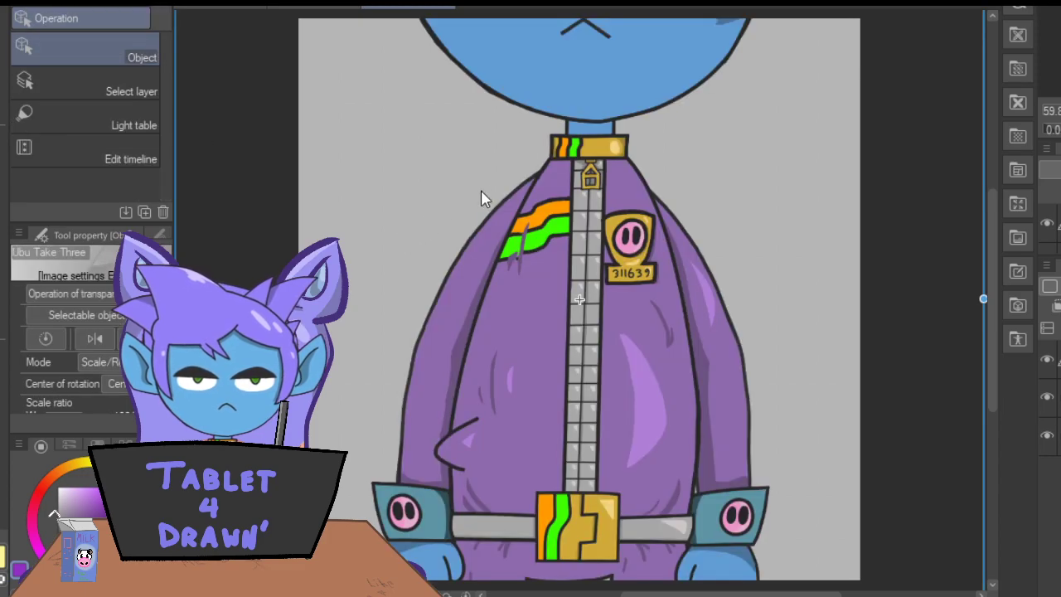
Reposition the "Ubu Take Three" image so the character's head fills the canvas, and make the empty drawing layer active.
scroll(477, 265, "up", 6)
scroll(501, 343, "up", 4)
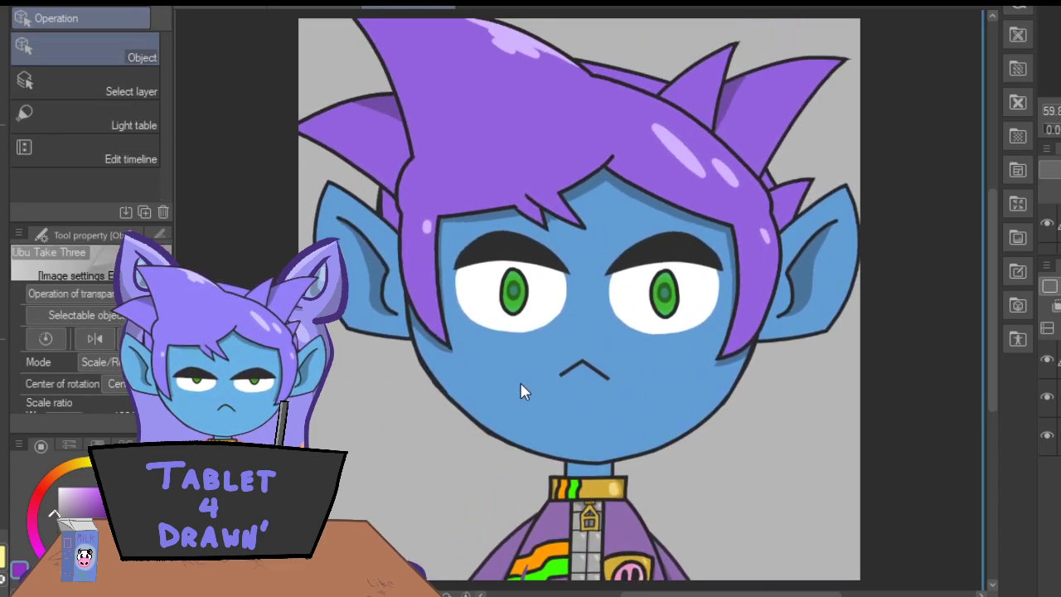
left_click_drag(518, 425, 513, 422)
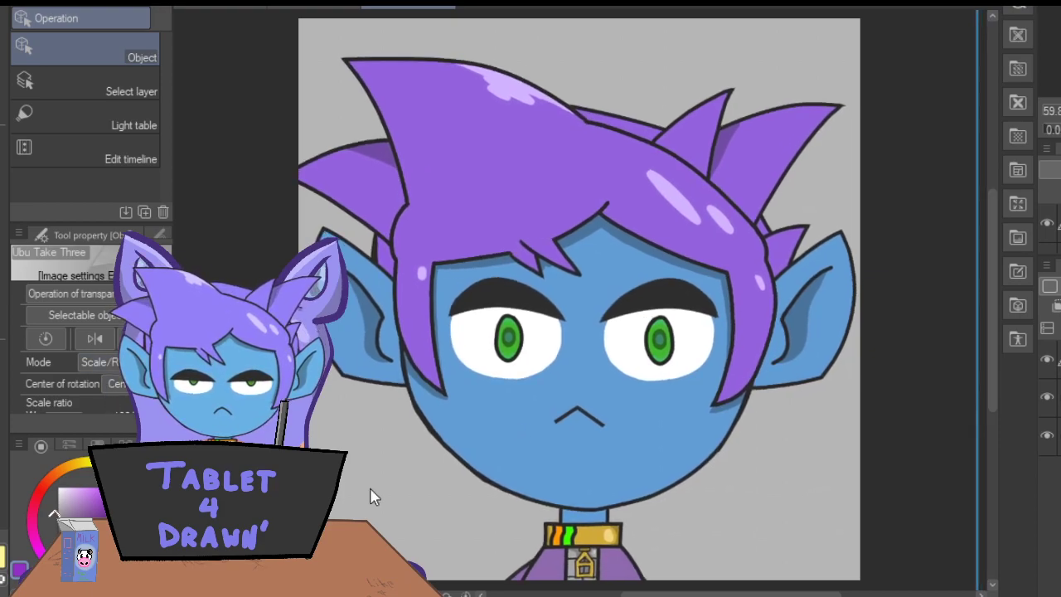
left_click(1057, 360)
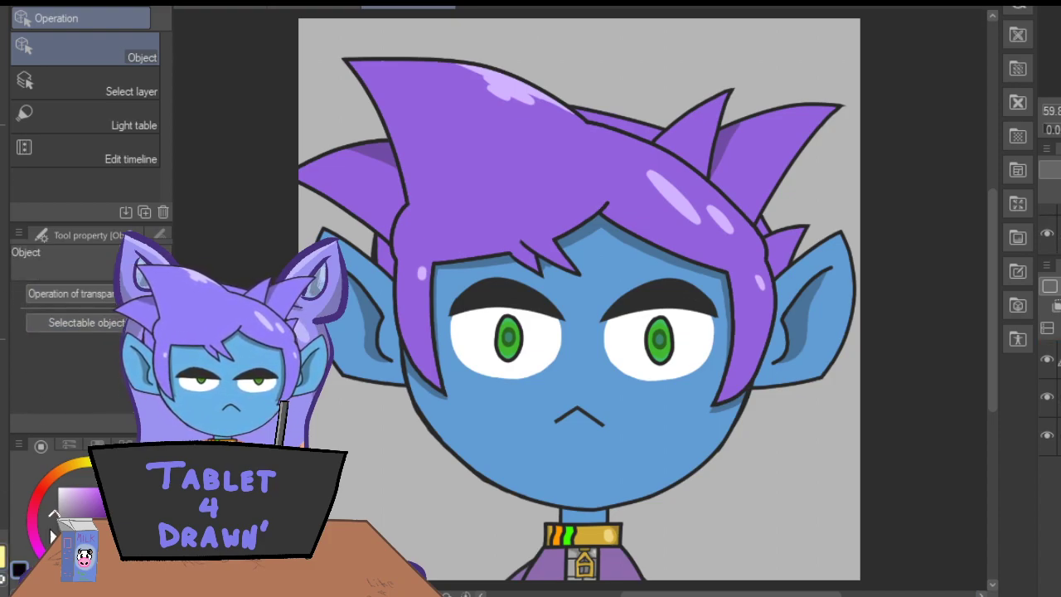
Sketch a black diamond-shaped nose between the eyes and mouth with the Darker pencil, undoing the extra stroke on its upper right edge.
key("p")
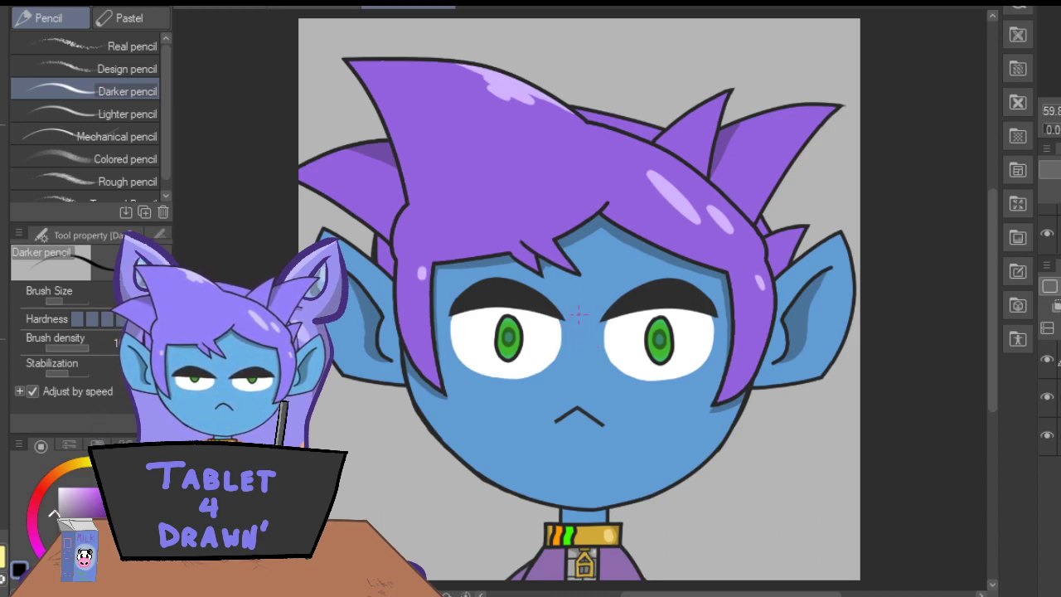
left_click_drag(587, 351, 611, 386)
mouse_move(591, 358)
left_mouse_down()
mouse_move(578, 351)
mouse_move(545, 396)
mouse_move(573, 434)
left_mouse_up()
left_click_drag(545, 397, 572, 433)
left_click_drag(610, 393, 576, 430)
mouse_move(587, 350)
left_mouse_down()
mouse_move(608, 380)
mouse_move(546, 380)
mouse_move(540, 398)
left_mouse_up()
left_click_drag(542, 395, 567, 431)
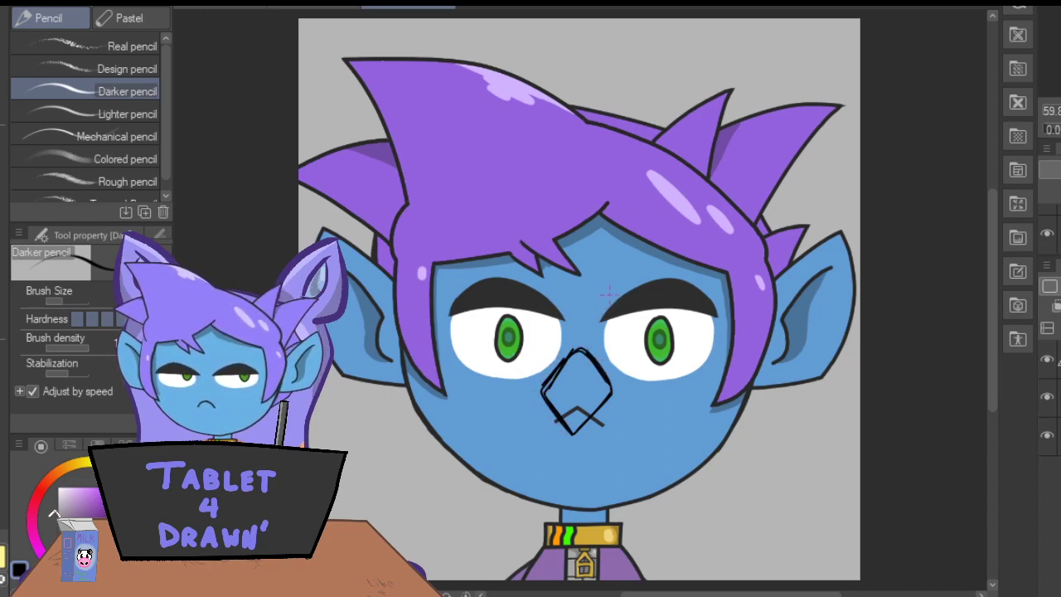
mouse_move(587, 351)
left_mouse_down()
mouse_move(617, 316)
mouse_move(663, 305)
mouse_move(702, 340)
mouse_move(614, 390)
left_mouse_up()
key("ctrl+z")
Lasso the diamond nose, enlarge it slightly over the mouth, and clear the selection.
key("m")
mouse_move(638, 373)
left_mouse_down()
mouse_move(535, 359)
mouse_move(634, 377)
left_mouse_up()
left_click(585, 485)
left_click_drag(486, 434, 536, 429)
left_click(531, 500)
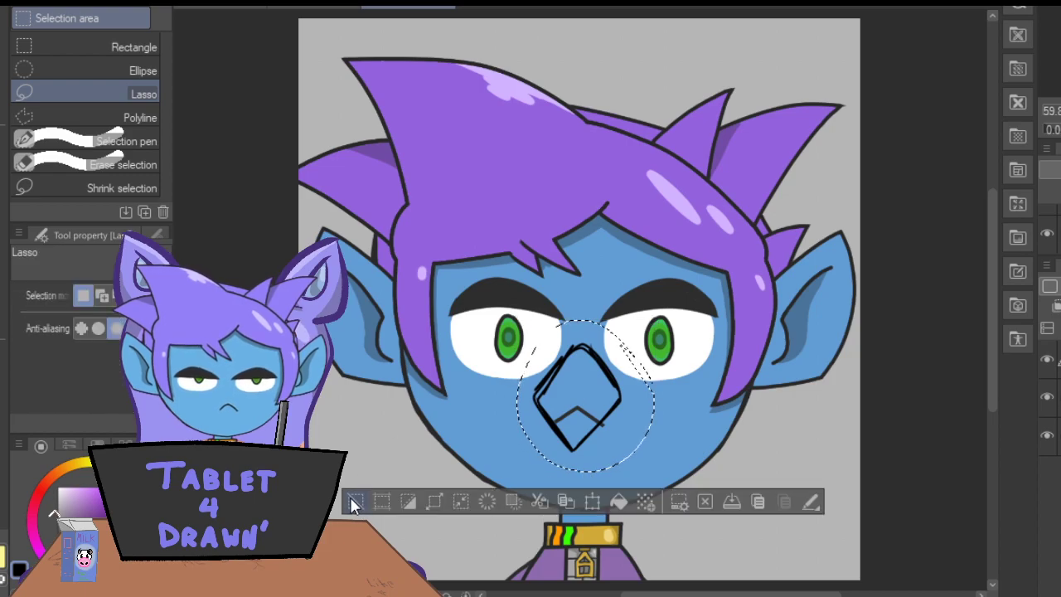
left_click(358, 503)
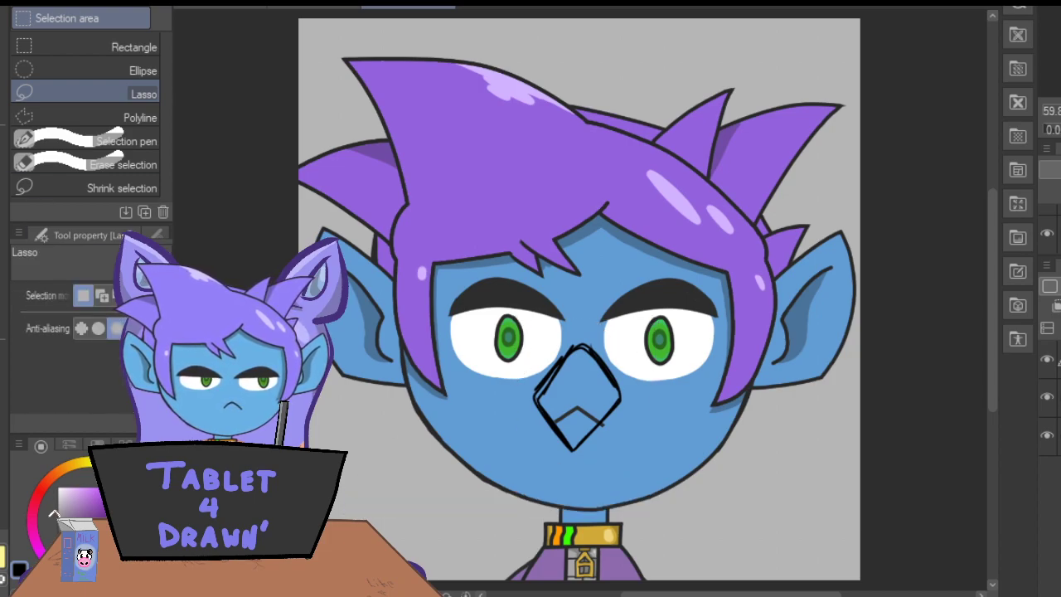
Try sketching a large round lens over each eye with the Darker pencil, and undo both.
key("p")
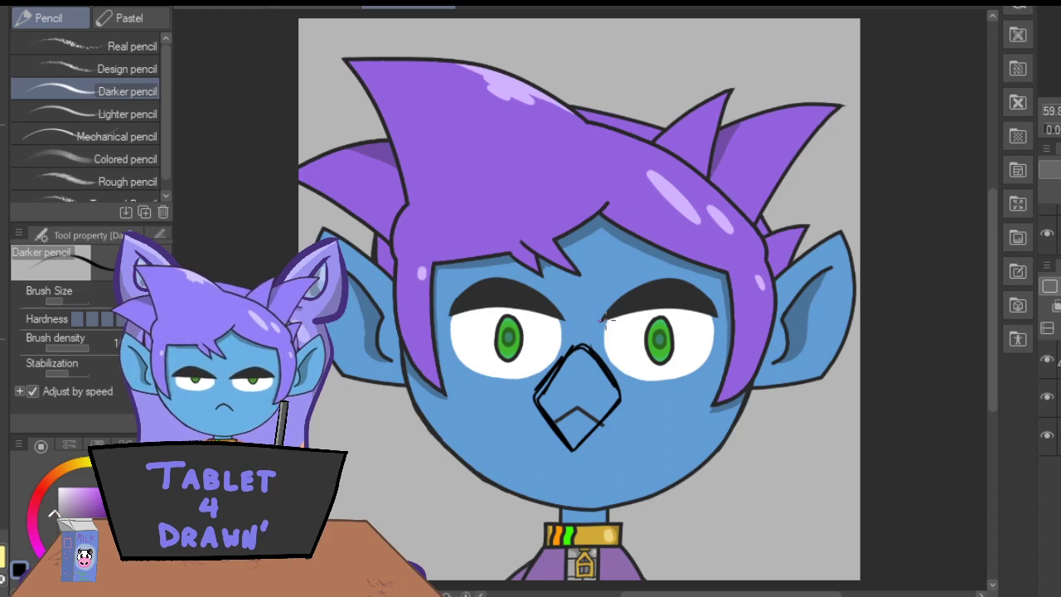
mouse_move(635, 306)
left_mouse_down()
mouse_move(676, 393)
mouse_move(620, 398)
mouse_move(680, 378)
mouse_move(687, 332)
mouse_move(635, 298)
mouse_move(592, 328)
mouse_move(593, 353)
mouse_move(605, 324)
mouse_move(655, 314)
mouse_move(684, 371)
mouse_move(652, 401)
mouse_move(686, 332)
mouse_move(629, 302)
left_mouse_up()
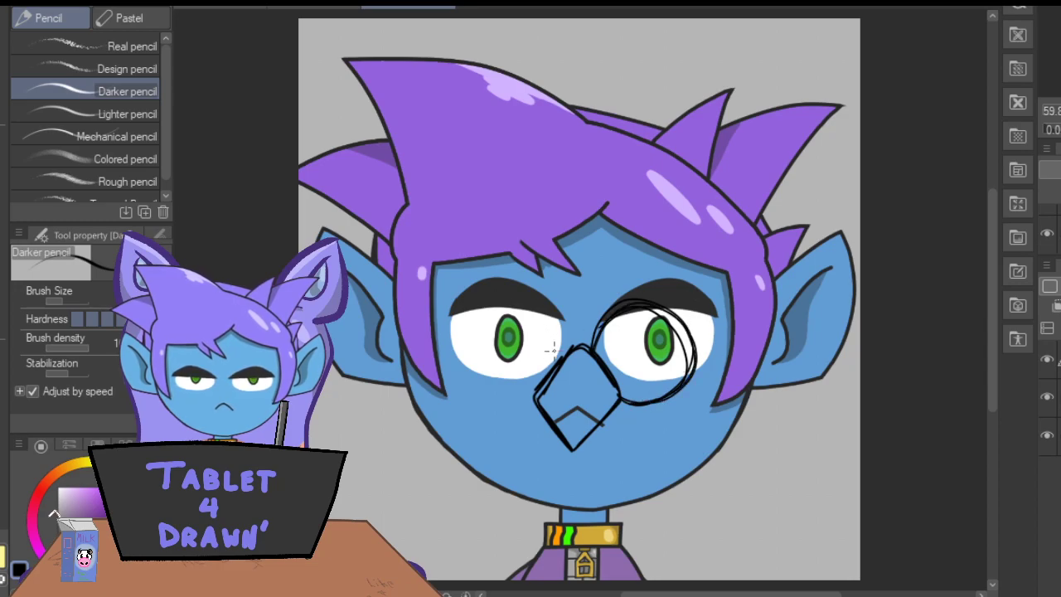
mouse_move(550, 322)
left_mouse_down()
mouse_move(514, 305)
mouse_move(495, 372)
left_mouse_up()
mouse_move(563, 356)
left_mouse_down()
mouse_move(521, 305)
mouse_move(483, 358)
mouse_move(512, 406)
left_mouse_up()
mouse_move(483, 374)
left_mouse_down()
mouse_move(557, 315)
mouse_move(498, 313)
mouse_move(475, 380)
mouse_move(539, 408)
mouse_move(501, 406)
mouse_move(483, 339)
left_mouse_up()
key("ctrl+z")
key("ctrl+z")
key("ctrl+z")
key("ctrl+z")
key("ctrl+z")
key("ctrl+z")
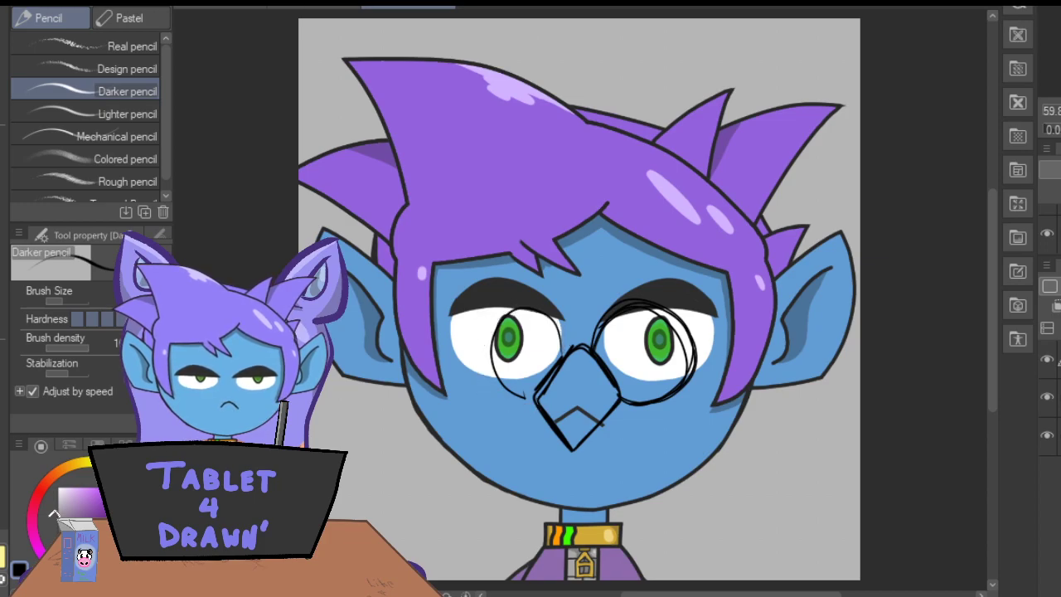
key("ctrl+d")
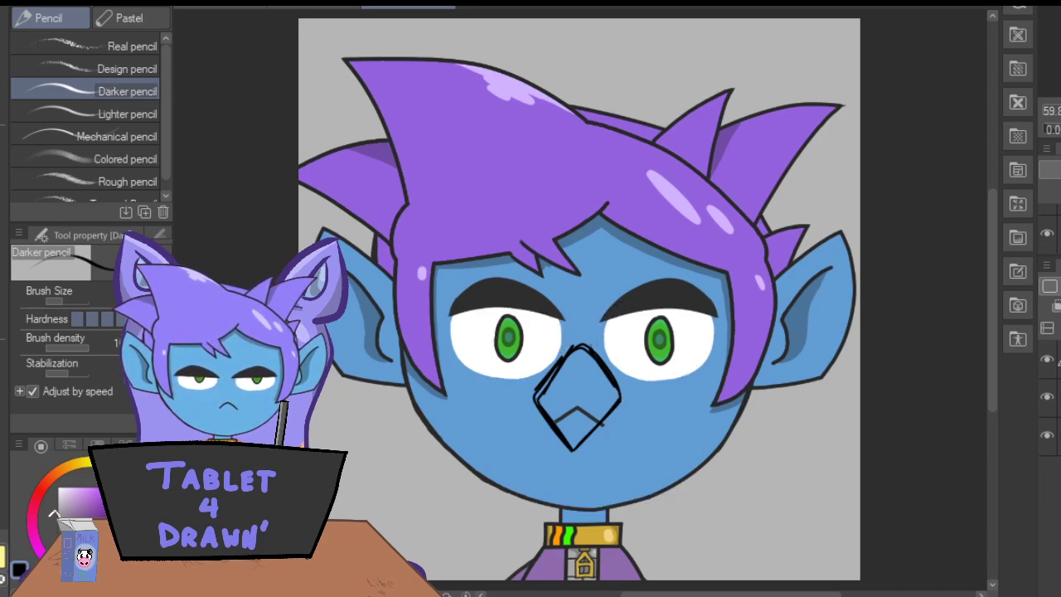
Try sketching smaller, lower circles touching both sides of the diamond nose, and undo them.
mouse_move(599, 359)
left_mouse_down()
mouse_move(663, 369)
mouse_move(632, 407)
mouse_move(610, 342)
left_mouse_up()
mouse_move(551, 357)
left_mouse_down()
mouse_move(525, 349)
mouse_move(508, 393)
left_mouse_up()
mouse_move(549, 355)
left_mouse_down()
mouse_move(507, 350)
mouse_move(530, 403)
left_mouse_up()
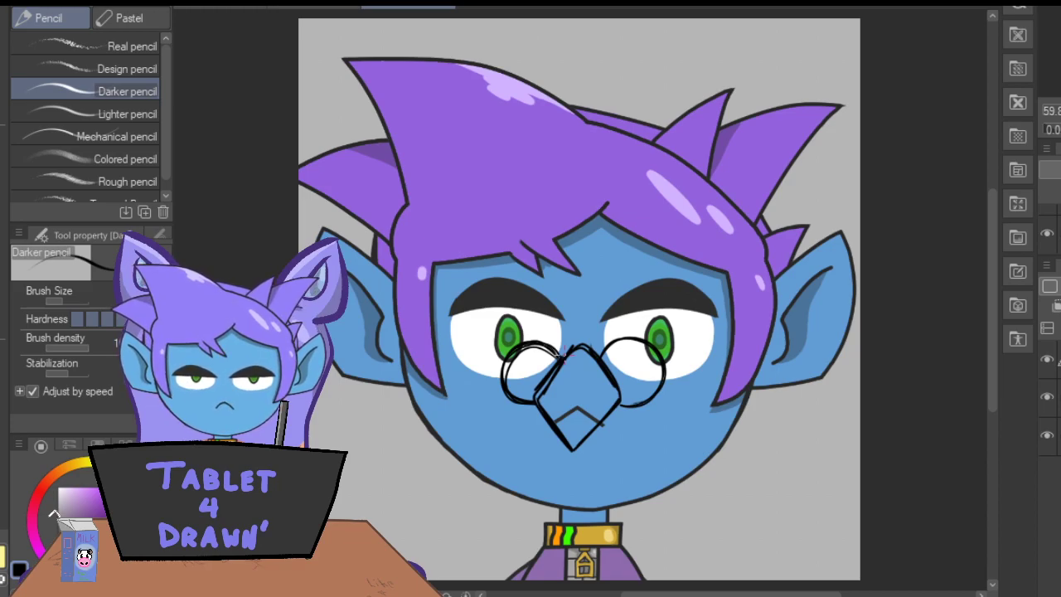
key("ctrl+z")
key("ctrl+z")
key("ctrl+z")
key("ctrl+z")
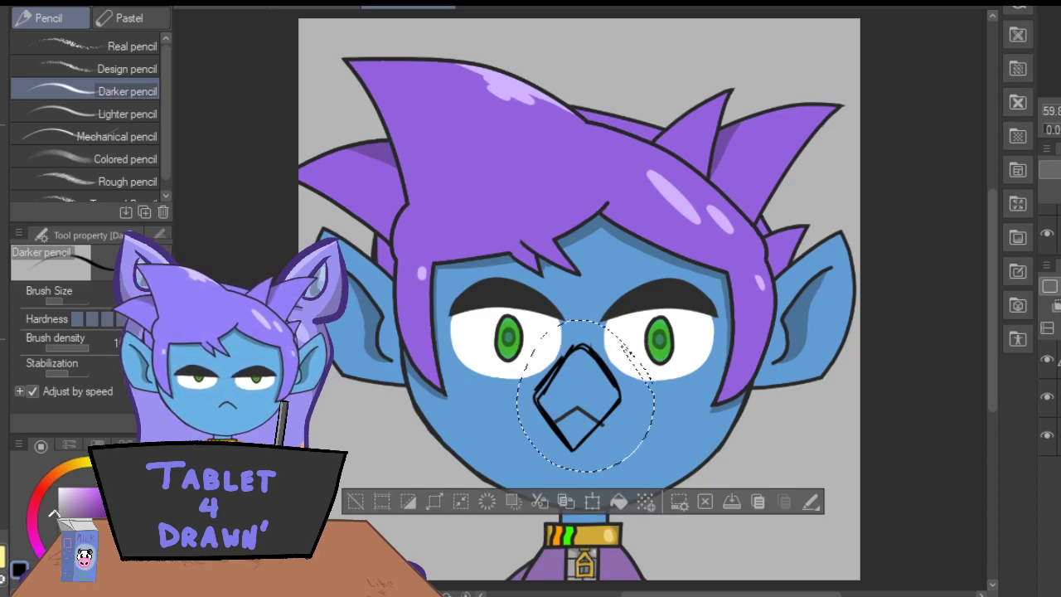
key("ctrl+z")
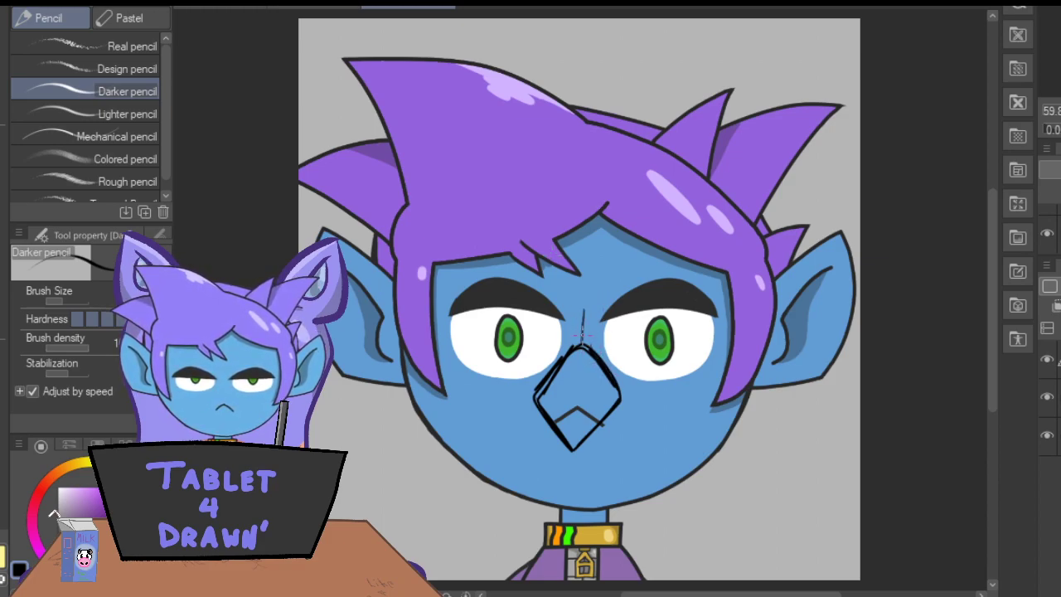
Sketch two round lenses meeting at the top of the diamond nose, with thin vertical guide lines above and inside it.
mouse_move(640, 372)
left_mouse_down()
mouse_move(605, 305)
mouse_move(524, 379)
mouse_move(518, 353)
mouse_move(577, 340)
mouse_move(511, 366)
left_mouse_up()
key("ctrl+z")
key("ctrl+z")
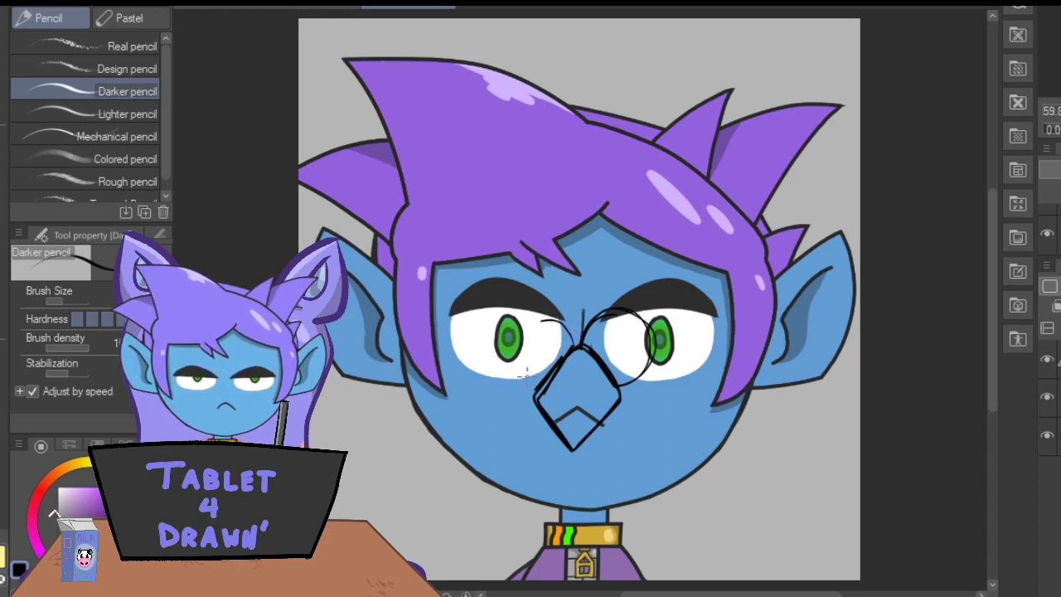
mouse_move(537, 322)
left_mouse_down()
mouse_move(505, 373)
mouse_move(529, 312)
mouse_move(562, 318)
mouse_move(518, 315)
mouse_move(512, 387)
mouse_move(518, 327)
left_mouse_up()
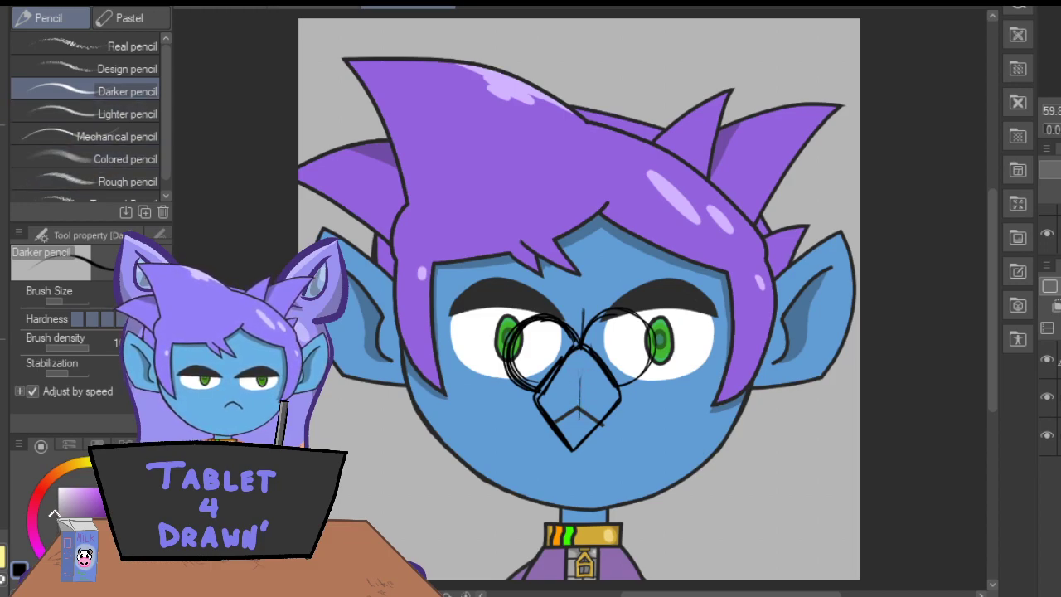
Lasso the lenses and nose together, rotate them slightly clockwise, nudge them into place, and clear the selection.
key("m")
mouse_move(639, 299)
left_mouse_down()
mouse_move(490, 323)
mouse_move(512, 434)
mouse_move(623, 456)
mouse_move(656, 291)
left_mouse_up()
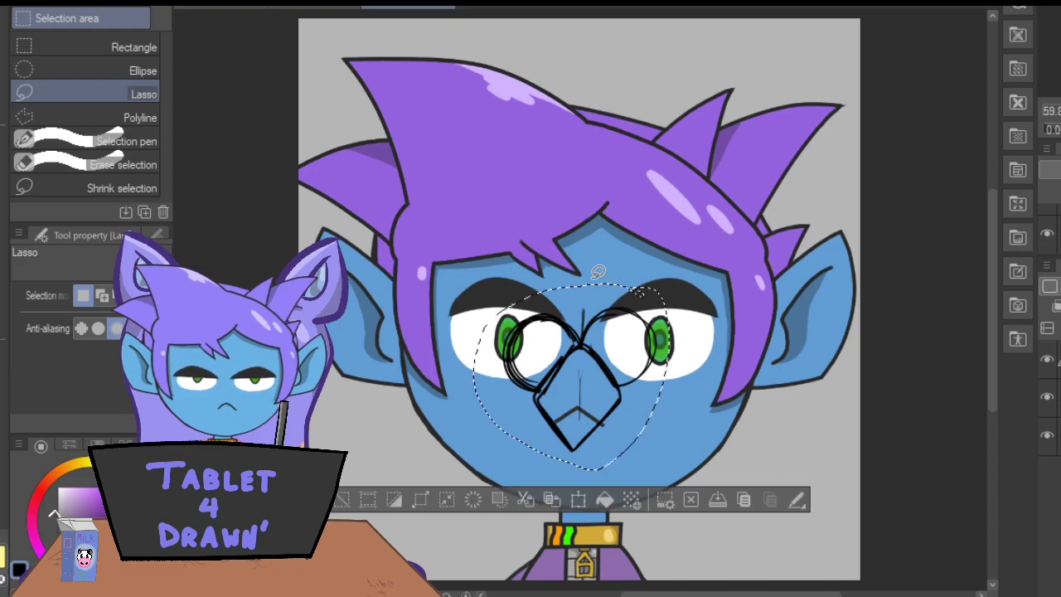
left_click(552, 500)
left_click_drag(455, 429, 483, 518)
key("Return")
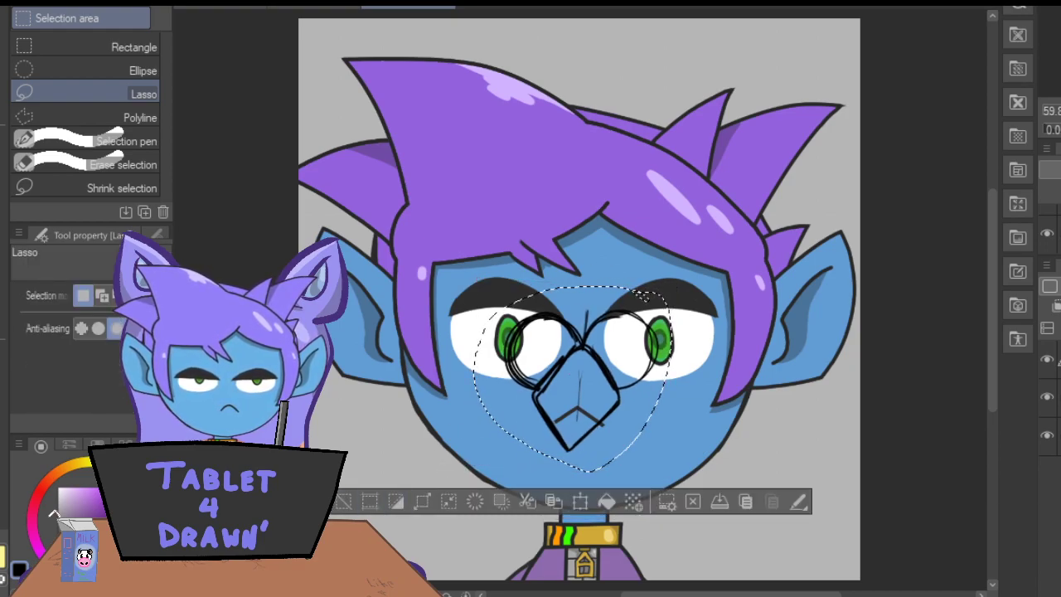
left_click(580, 501)
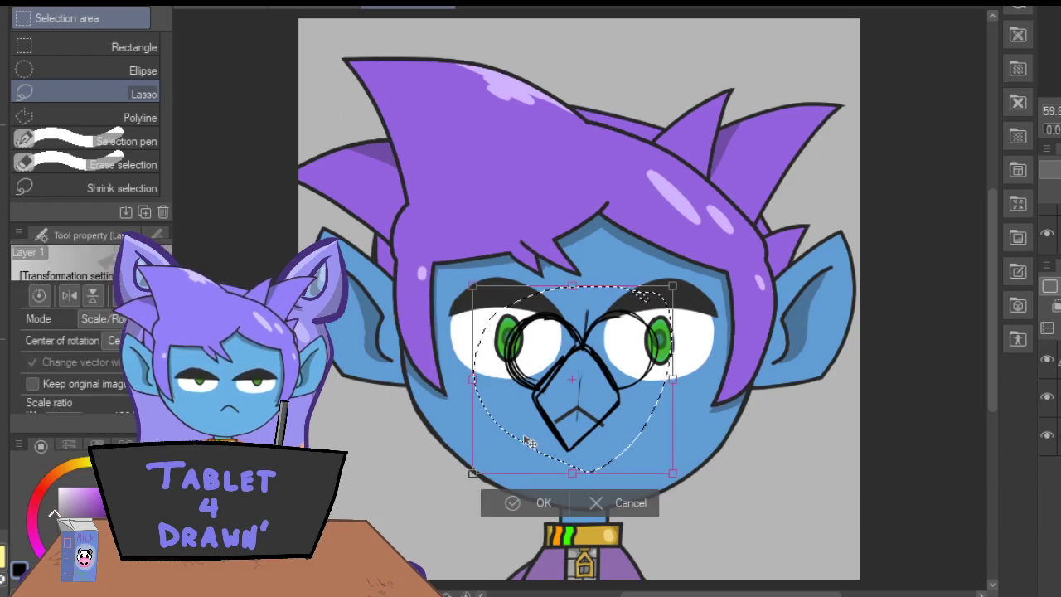
left_click_drag(525, 437, 527, 440)
left_click(513, 503)
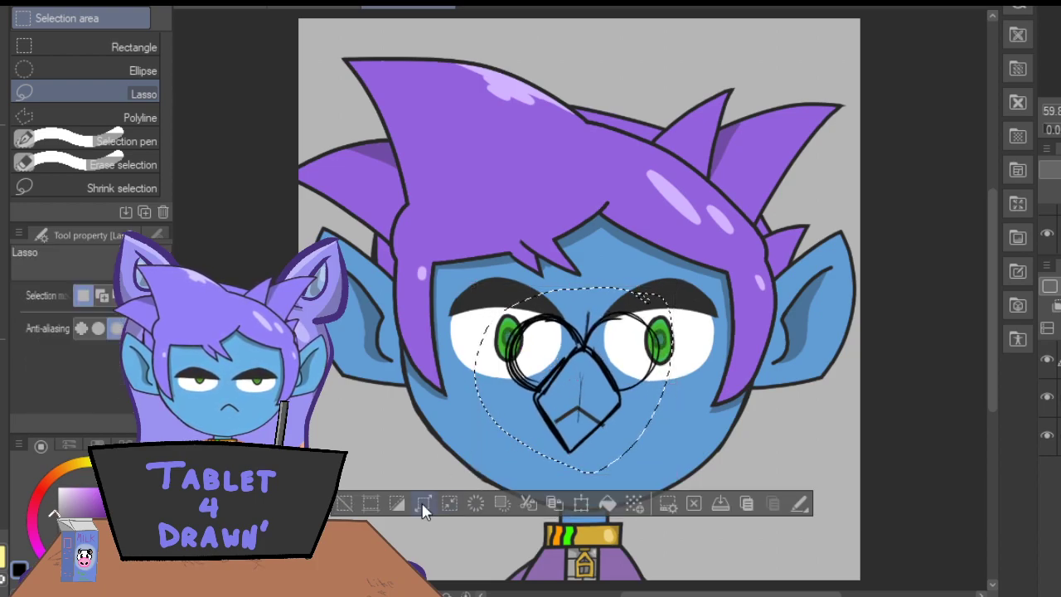
left_click(343, 503)
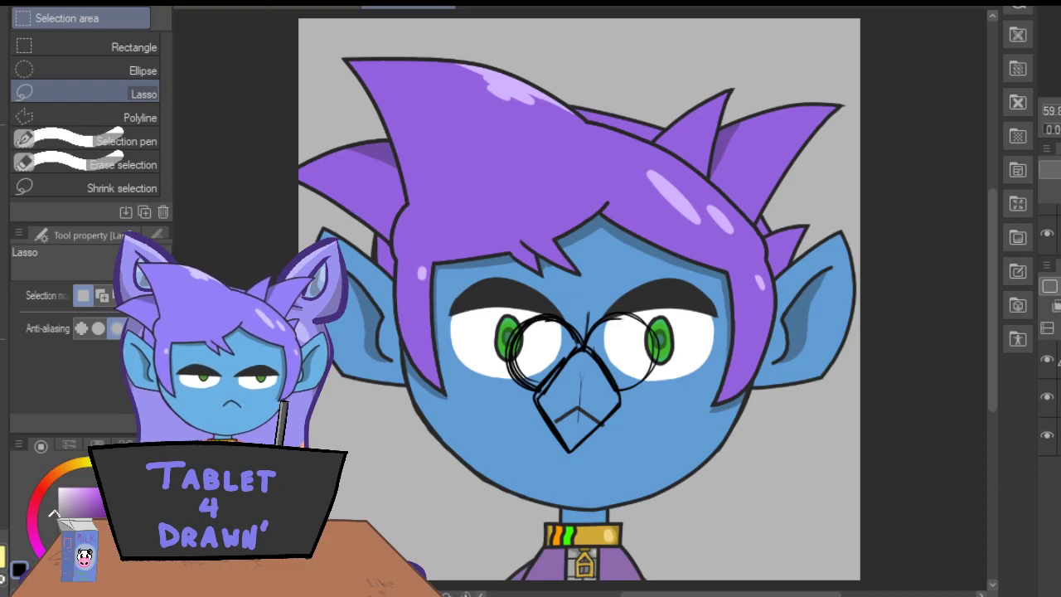
Sketch the right half of a jagged, spiky mustache extending from the nose past the face with the Darker pencil.
key("p")
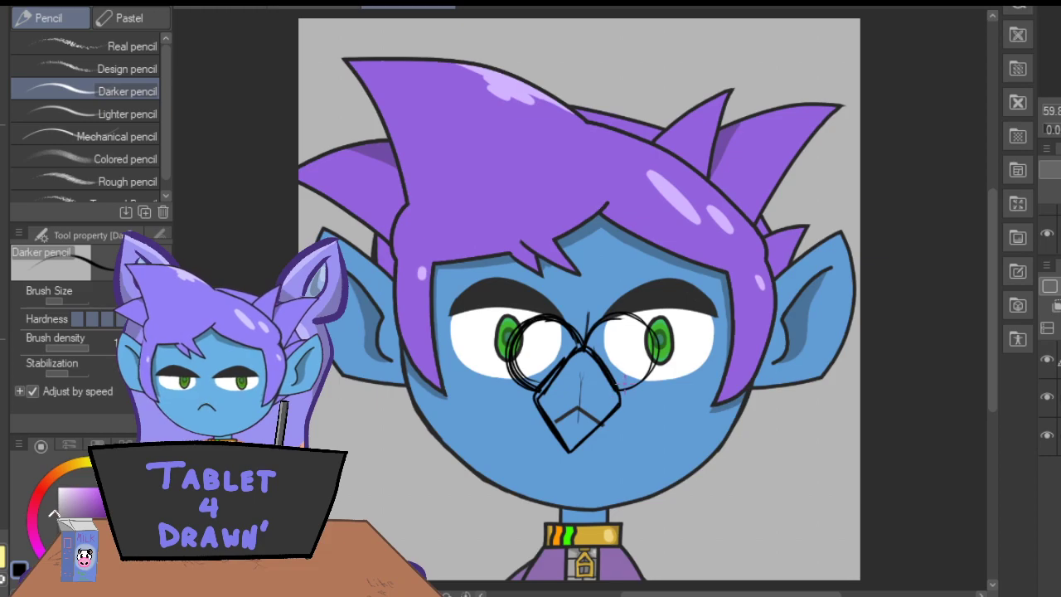
mouse_move(620, 401)
left_mouse_down()
mouse_move(675, 389)
mouse_move(669, 404)
mouse_move(746, 363)
left_mouse_up()
mouse_move(809, 340)
left_mouse_down()
mouse_move(757, 422)
mouse_move(803, 414)
mouse_move(803, 432)
mouse_move(721, 460)
left_mouse_up()
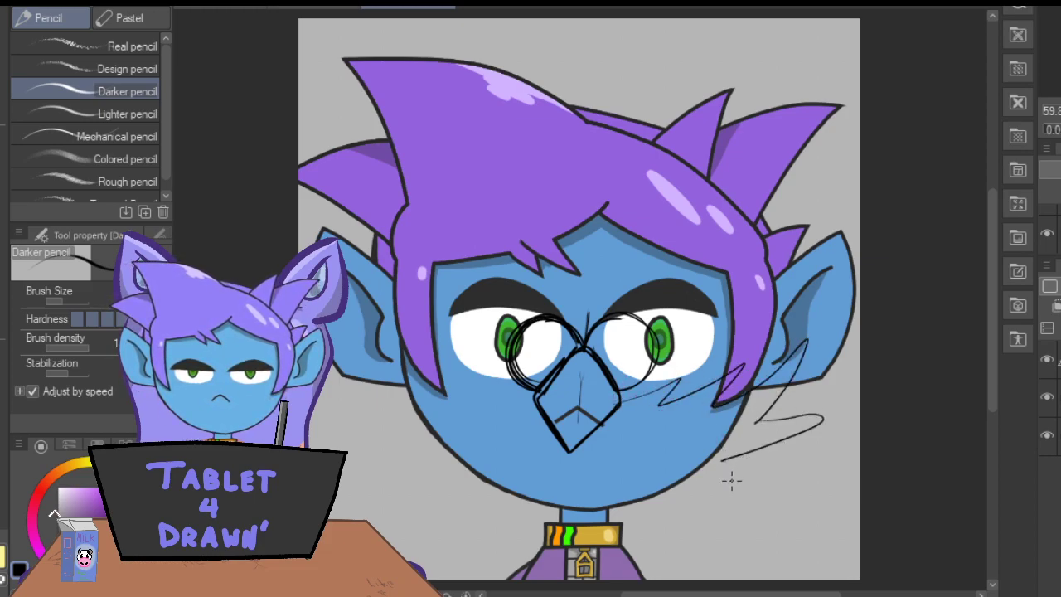
left_click_drag(756, 417, 775, 422)
mouse_move(728, 465)
left_mouse_down()
mouse_move(754, 493)
mouse_move(578, 433)
left_mouse_up()
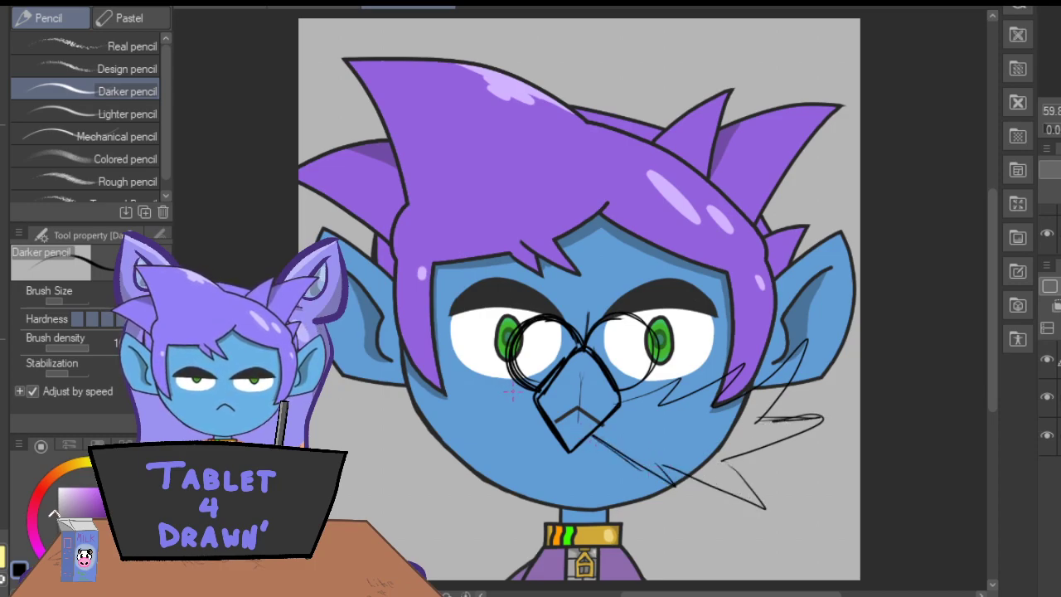
Sketch the matching spiky left half of the mustache and a curved, toothy grin beneath the nose.
left_click_drag(472, 368, 535, 409)
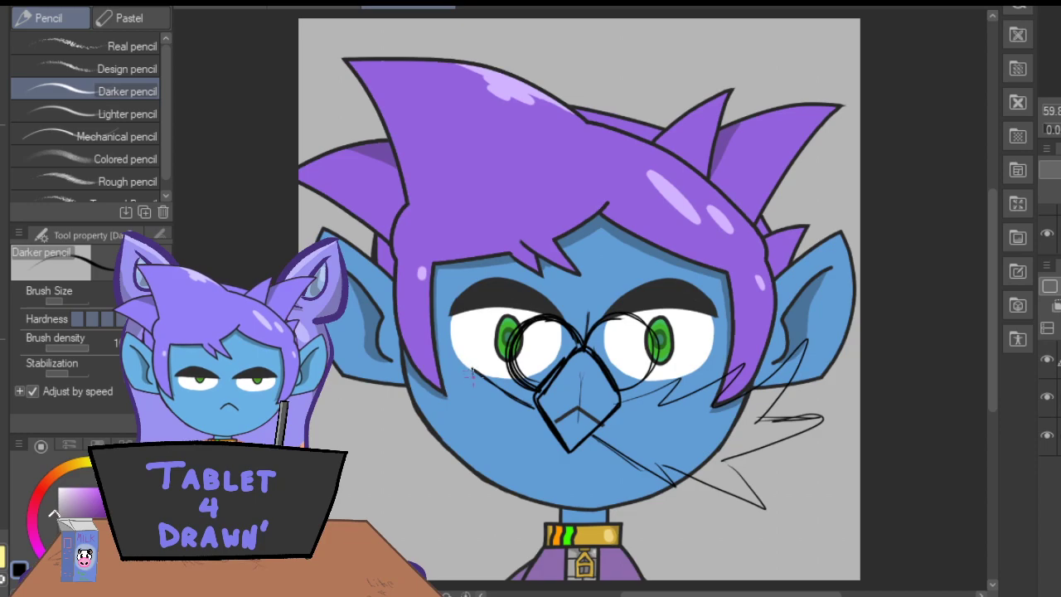
mouse_move(470, 397)
left_mouse_down()
mouse_move(404, 362)
mouse_move(481, 400)
mouse_move(345, 342)
mouse_move(425, 397)
mouse_move(348, 363)
left_mouse_up()
mouse_move(345, 352)
left_mouse_down()
mouse_move(387, 411)
mouse_move(336, 417)
mouse_move(439, 453)
mouse_move(341, 417)
mouse_move(405, 406)
mouse_move(392, 481)
left_mouse_up()
mouse_move(392, 481)
left_mouse_down()
mouse_move(461, 468)
mouse_move(399, 476)
left_mouse_up()
left_click_drag(421, 454, 403, 478)
mouse_move(474, 481)
left_mouse_down()
mouse_move(534, 441)
mouse_move(471, 480)
left_mouse_up()
left_click_drag(545, 437, 472, 479)
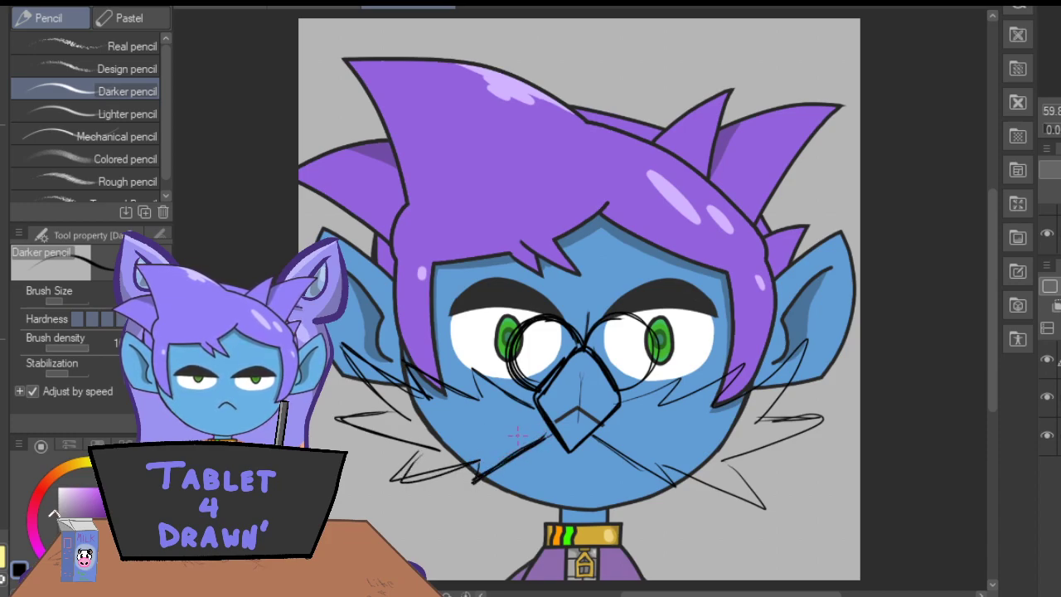
left_click_drag(620, 455, 548, 467)
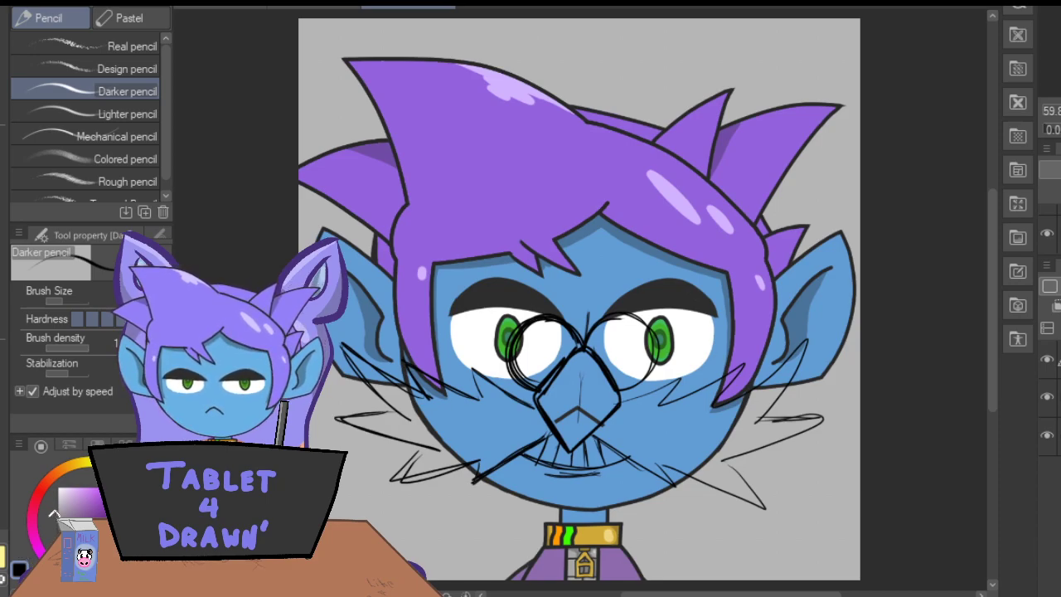
Hide the character image, turn the sketch layer blue, and add a new raster layer for inking.
left_click(1046, 399)
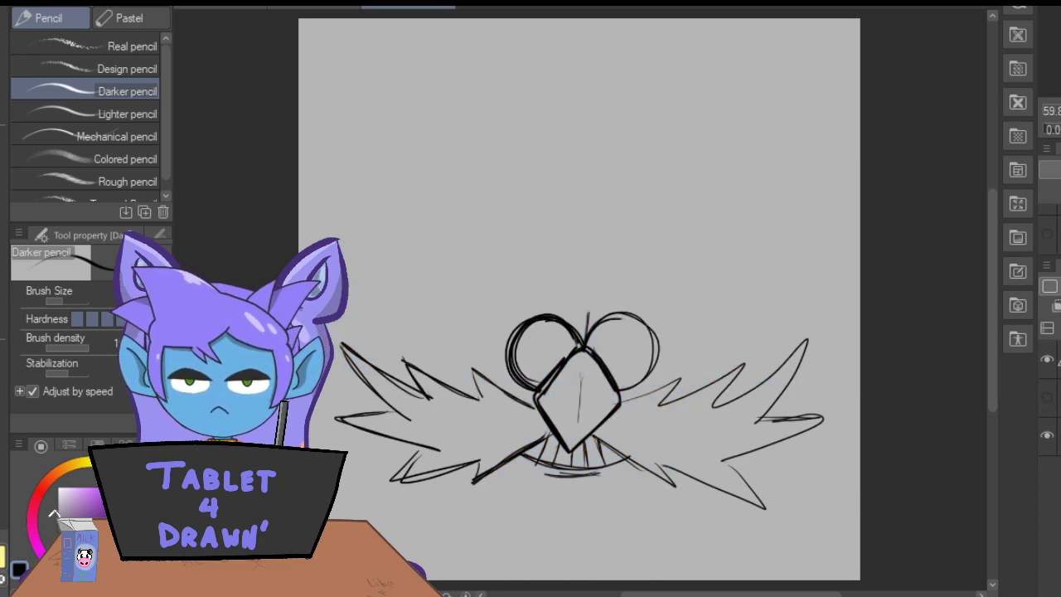
key("ctrl+b")
key("ctrl+shift+n")
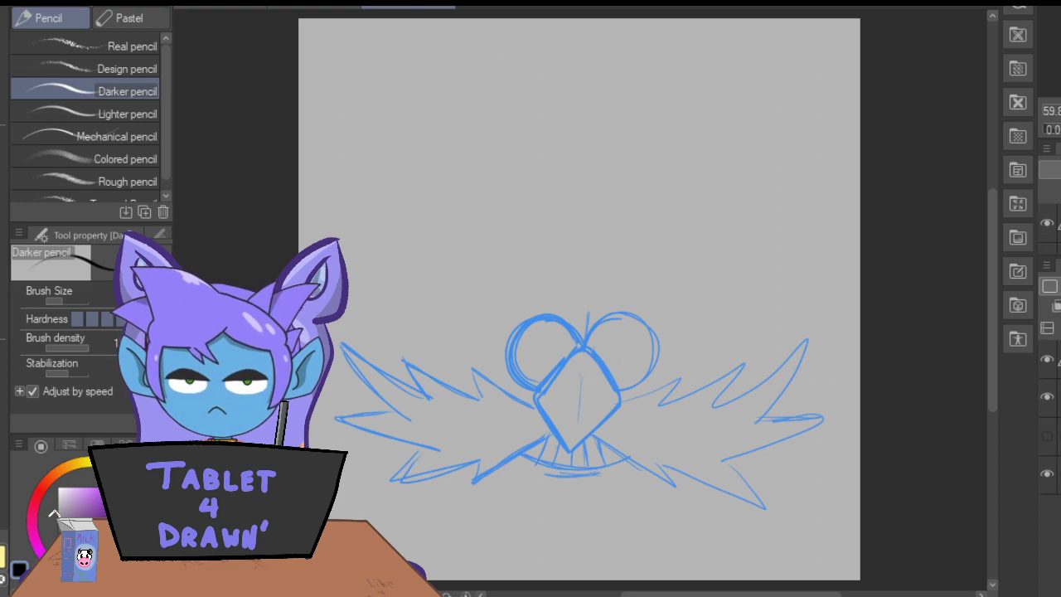
Ink a thick black outline of the diamond nose with a rounded top over the blue sketch, using the Real G-Pen.
key("p")
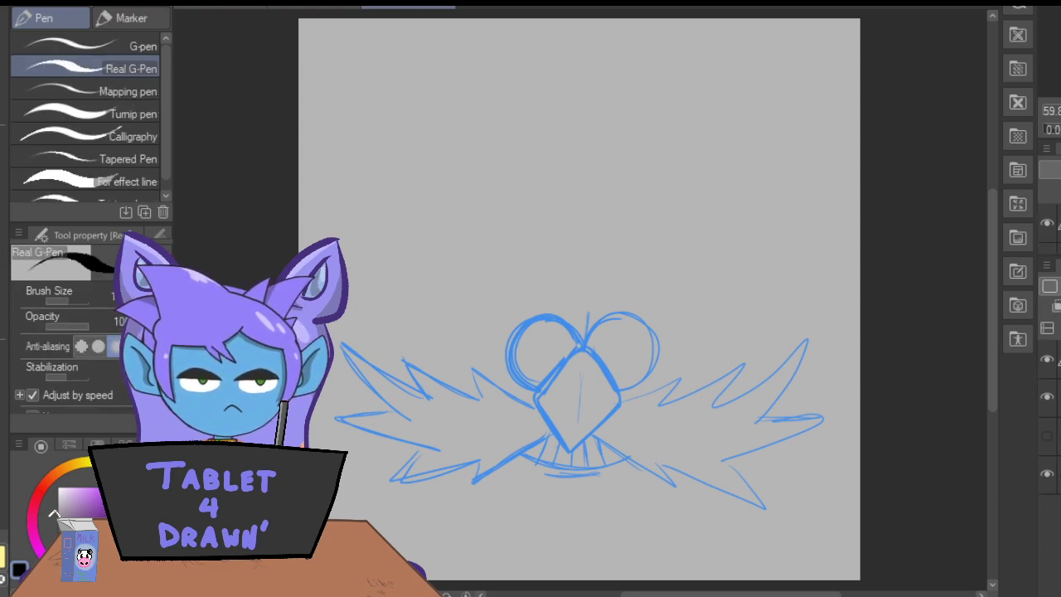
key("ctrl+plus")
key("ctrl+plus")
left_click_drag(992, 300, 988, 357)
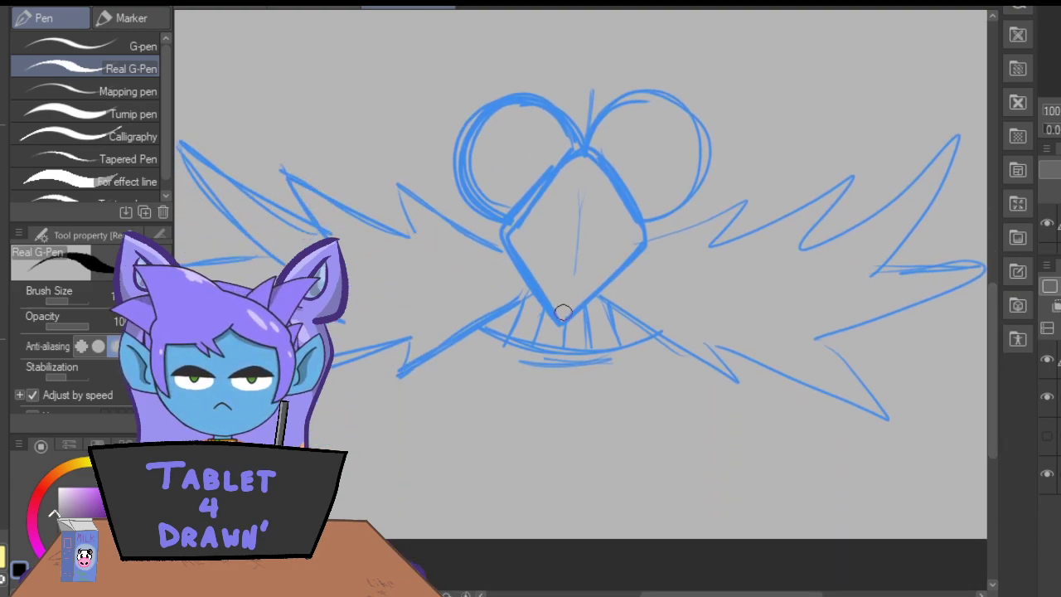
left_click_drag(564, 323, 670, 240)
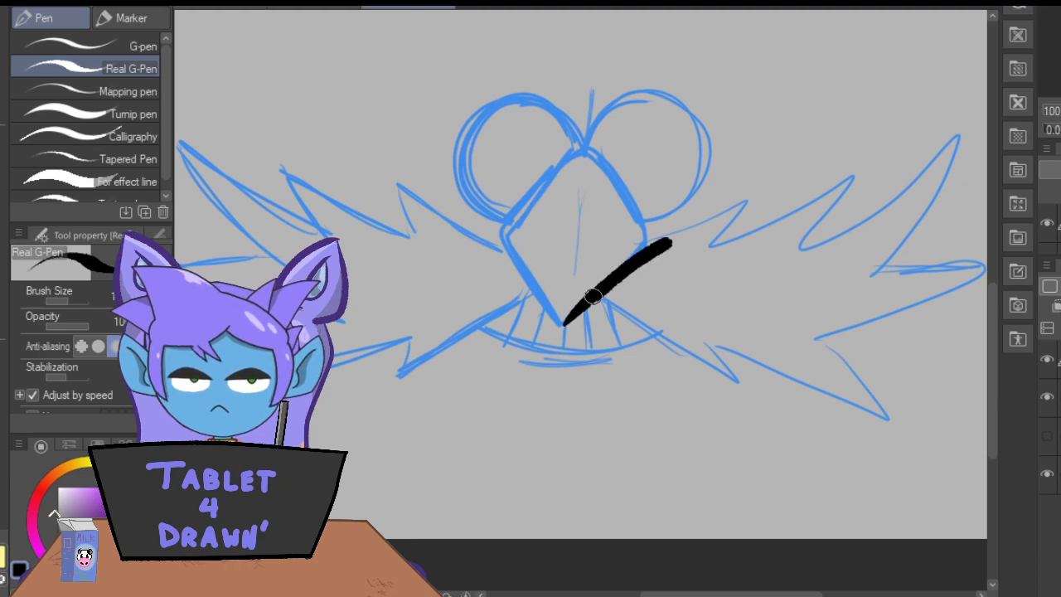
left_click_drag(562, 325, 471, 222)
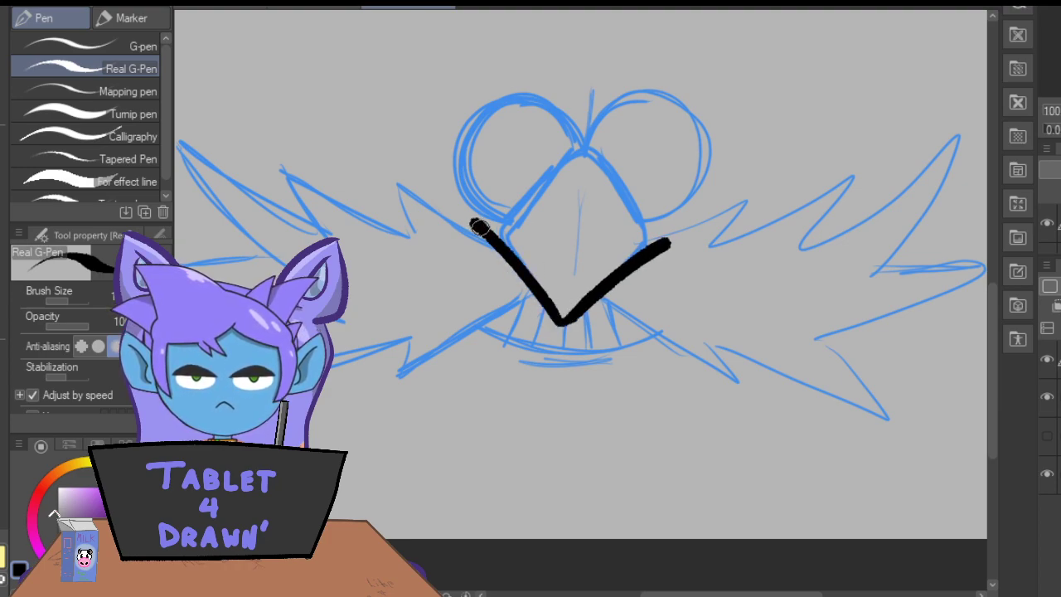
mouse_move(668, 242)
left_mouse_down()
mouse_move(628, 184)
mouse_move(588, 154)
mouse_move(543, 153)
mouse_move(488, 218)
mouse_move(543, 156)
left_mouse_up()
left_click_drag(630, 191, 663, 241)
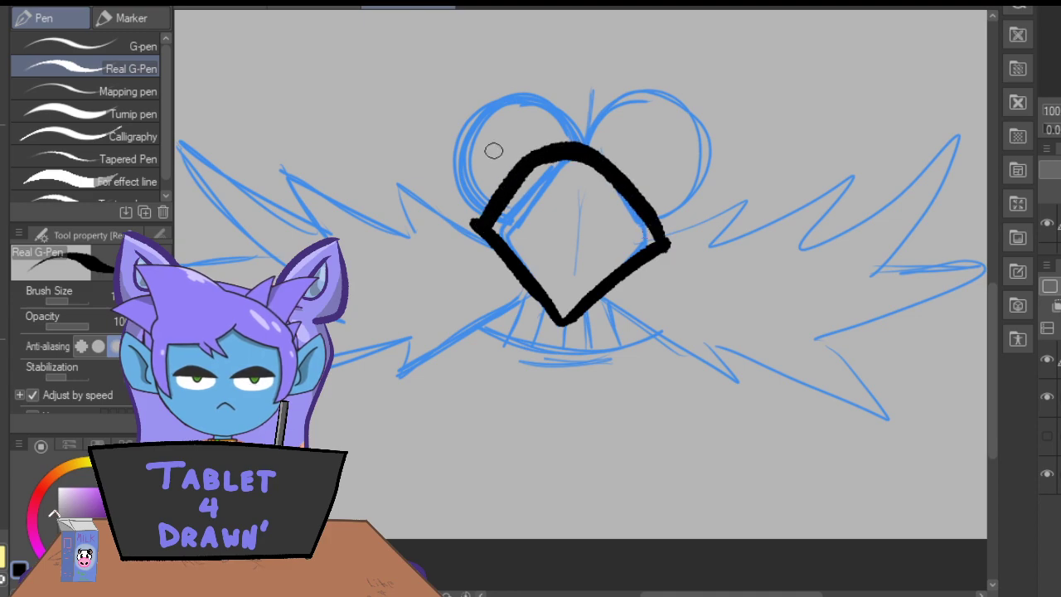
Thin and re-ink the upper-left edge of the nose outline, and add a thin vertical line down the nose's middle.
mouse_move(528, 159)
left_mouse_down()
mouse_move(476, 214)
mouse_move(526, 154)
left_mouse_up()
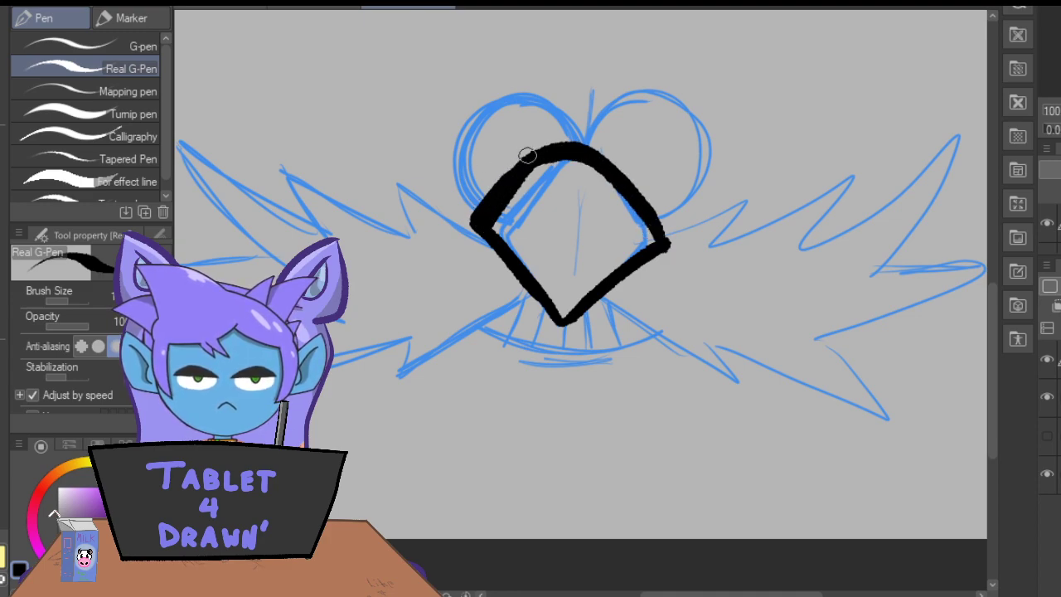
key("e")
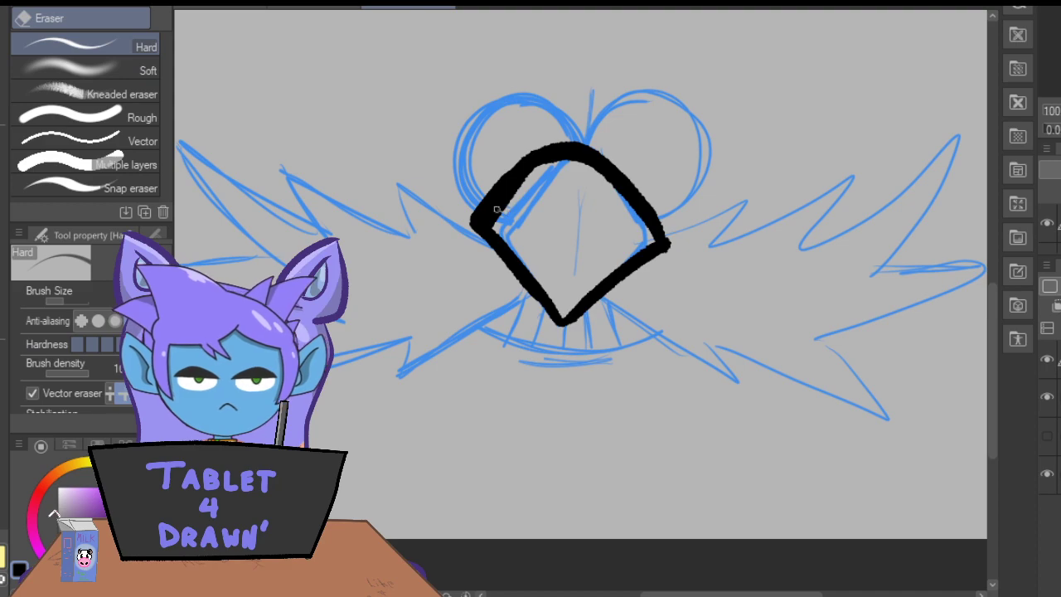
left_click_drag(501, 213, 470, 205)
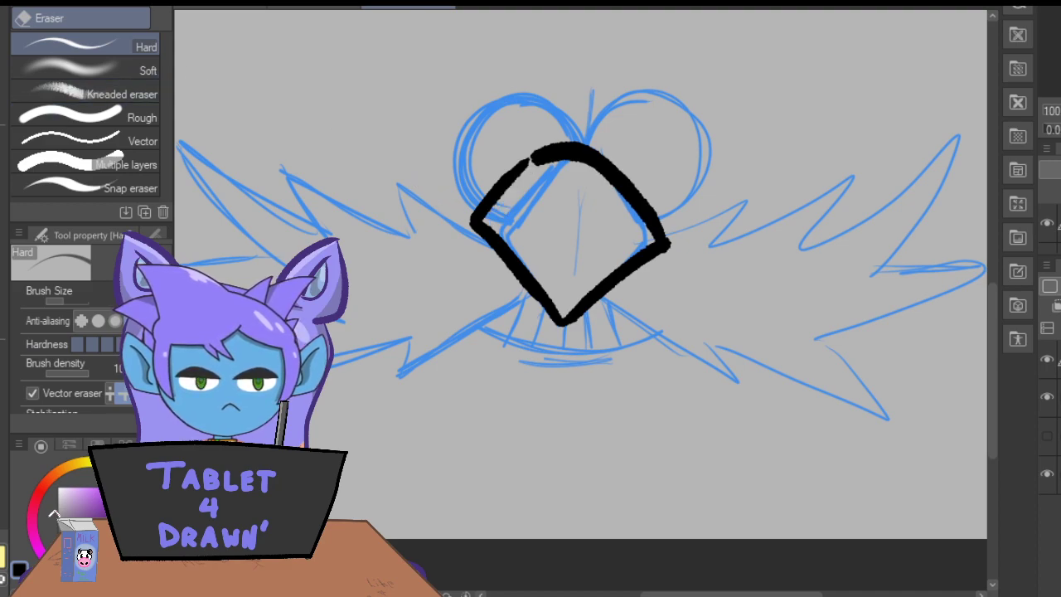
key("p")
mouse_move(541, 156)
left_mouse_down()
mouse_move(478, 220)
mouse_move(550, 150)
left_mouse_up()
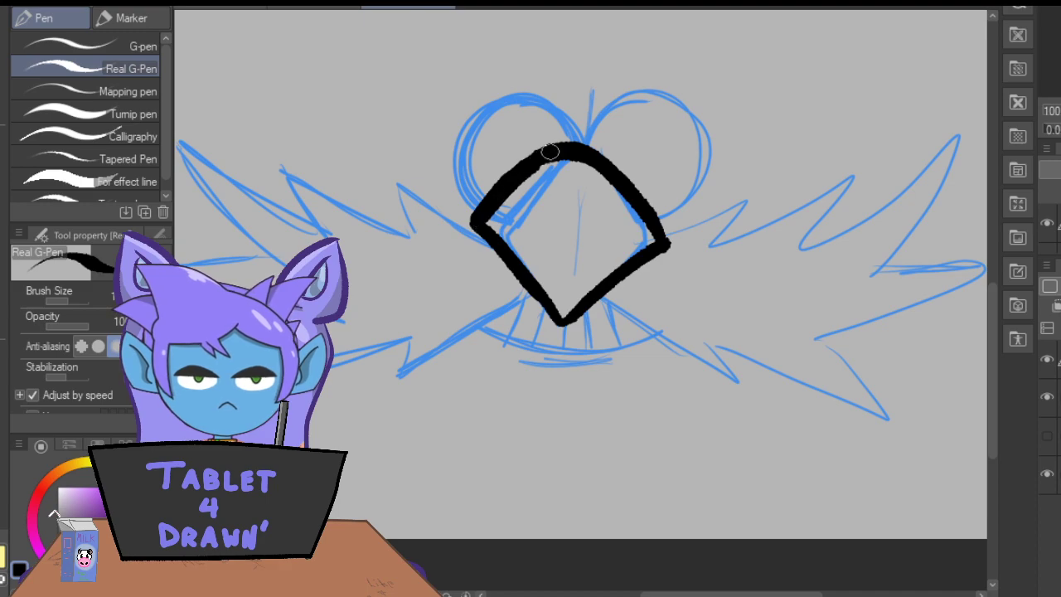
left_click_drag(569, 185, 562, 260)
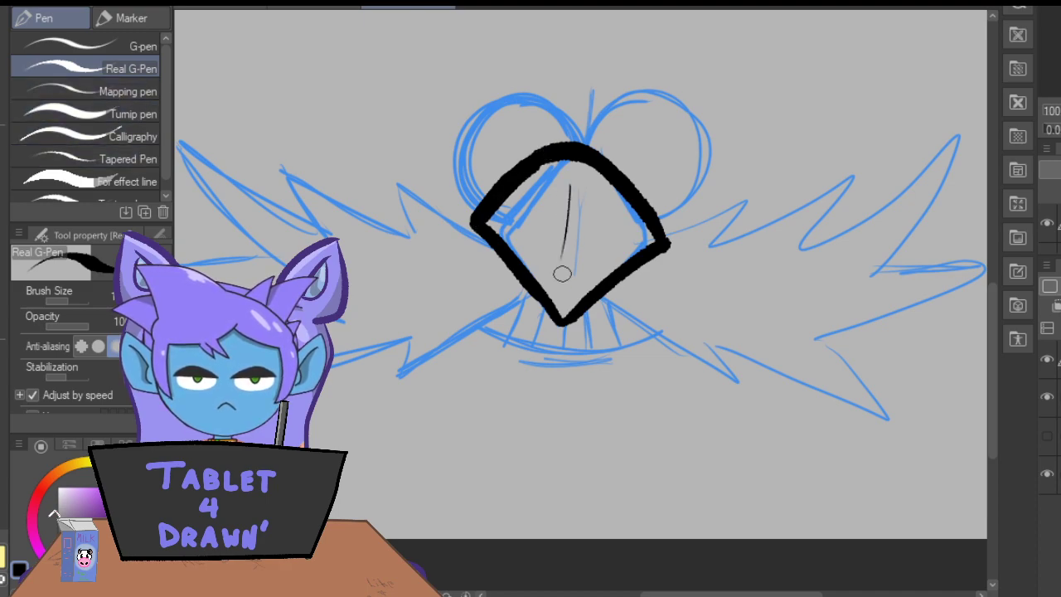
Lasso the inked nose, rotate it slightly counterclockwise and shift it slightly right over the blue sketch, and clear the selection.
key("m")
mouse_move(639, 135)
left_mouse_down()
mouse_move(413, 217)
mouse_move(615, 378)
mouse_move(640, 137)
left_mouse_up()
left_click(564, 426)
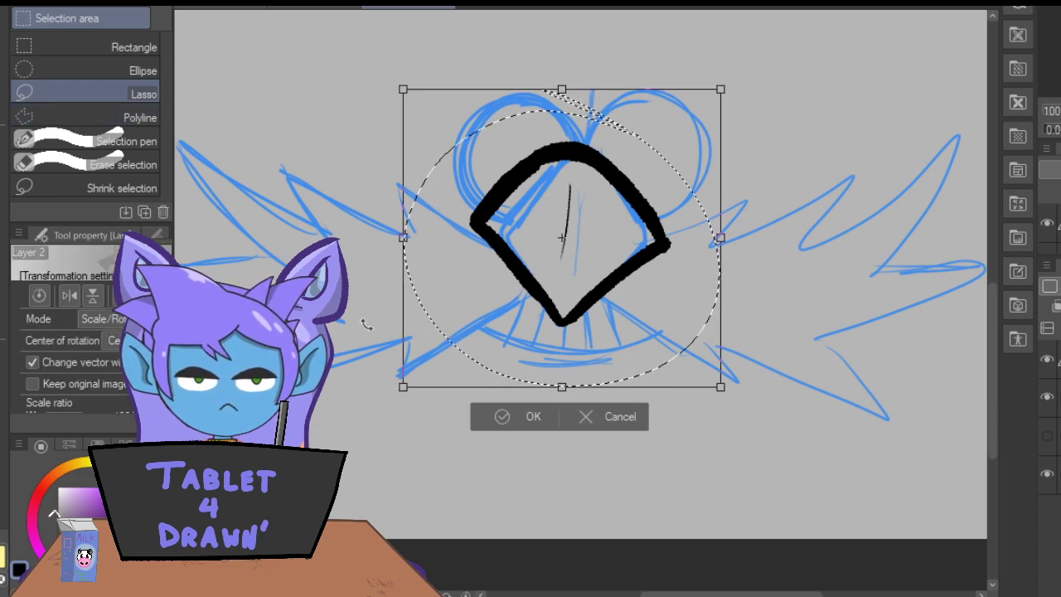
left_click_drag(363, 336, 449, 320)
left_click(497, 433)
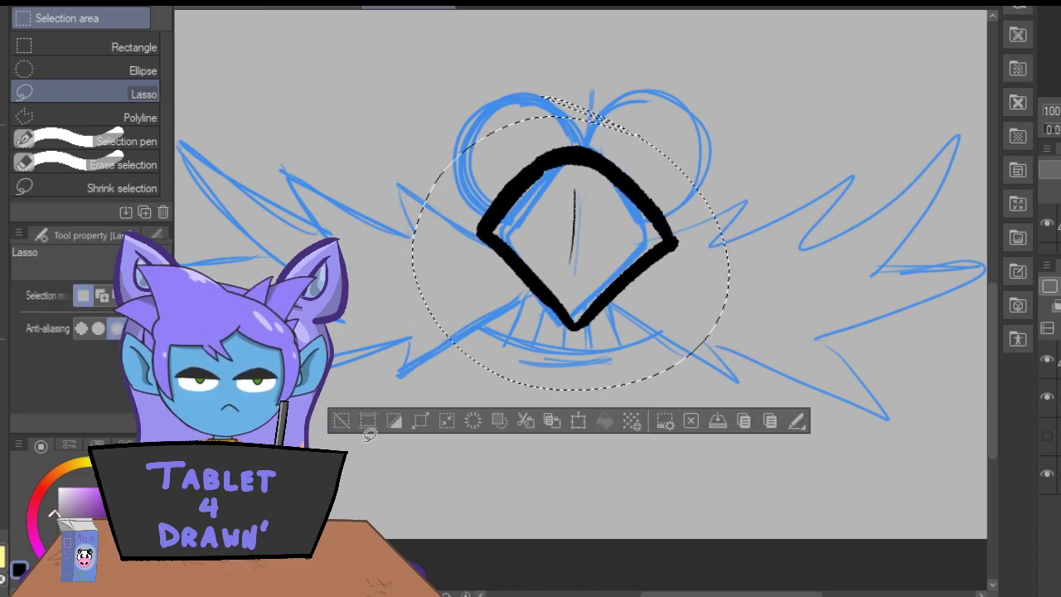
left_click(340, 420)
Ink two thick black round lenses above the nose with the Real G-Pen, redoing the left one until its curve is clean.
key("p")
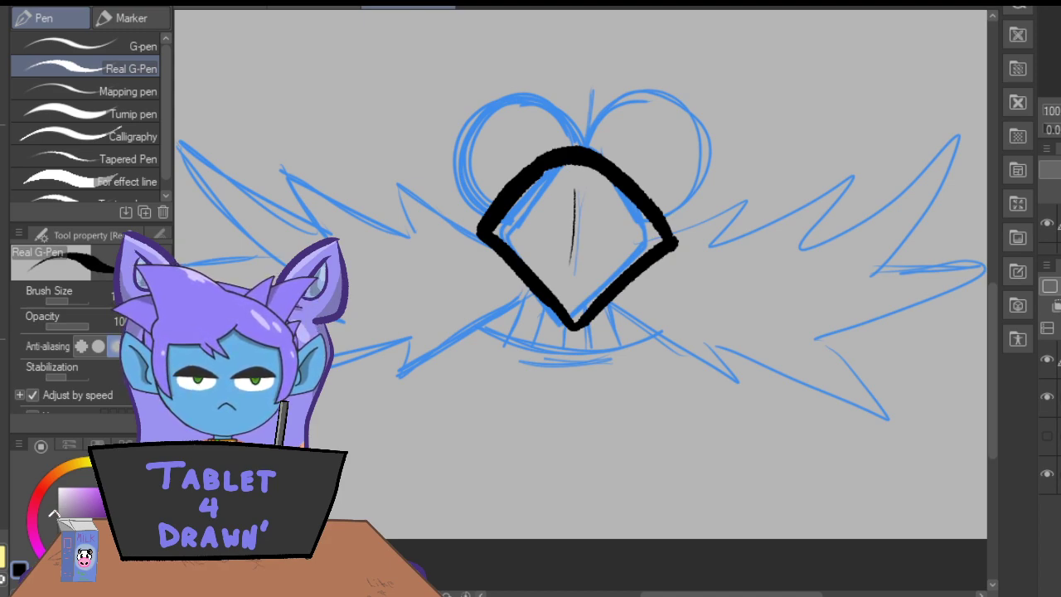
mouse_move(586, 151)
left_mouse_down()
mouse_move(594, 126)
mouse_move(628, 97)
mouse_move(694, 115)
mouse_move(704, 188)
mouse_move(655, 225)
left_mouse_up()
mouse_move(577, 151)
left_mouse_down()
mouse_move(524, 101)
mouse_move(466, 139)
mouse_move(476, 209)
left_mouse_up()
key("ctrl+z")
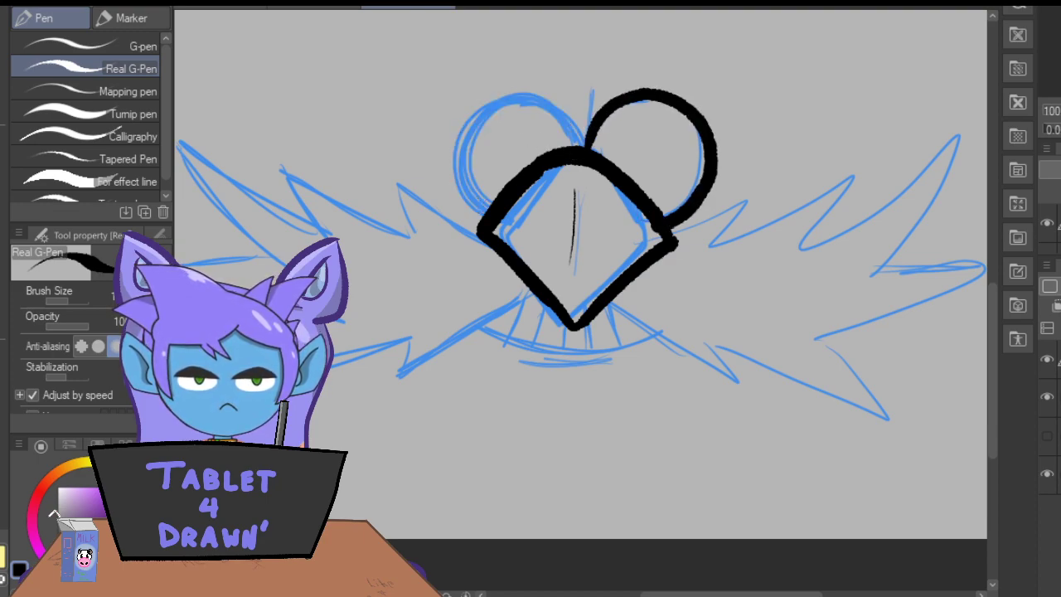
mouse_move(564, 154)
left_mouse_down()
mouse_move(550, 109)
mouse_move(507, 99)
mouse_move(473, 126)
mouse_move(467, 192)
mouse_move(484, 201)
mouse_move(569, 142)
mouse_move(556, 108)
mouse_move(487, 86)
mouse_move(443, 130)
mouse_move(494, 207)
left_mouse_up()
key("ctrl+z")
key("ctrl+z")
mouse_move(569, 156)
left_mouse_down()
mouse_move(565, 125)
mouse_move(538, 97)
mouse_move(474, 97)
mouse_move(445, 159)
mouse_move(473, 214)
mouse_move(499, 212)
left_mouse_up()
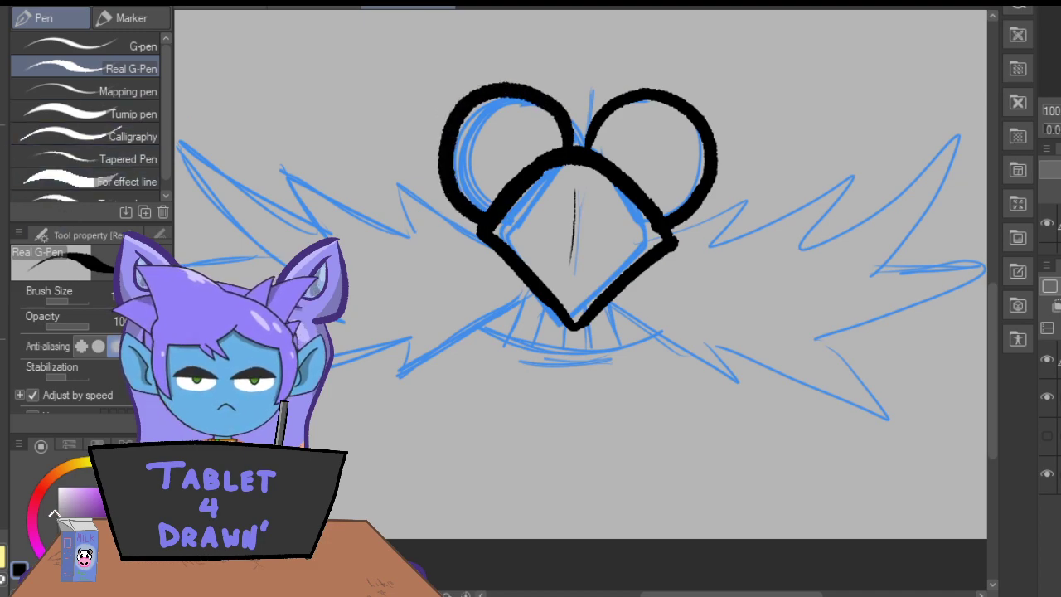
Ink the lower mustache edges on both sides of the nose and all the crossing spike strokes of the right half.
left_click_drag(608, 305, 771, 413)
mouse_move(528, 302)
left_mouse_down()
mouse_move(431, 360)
mouse_move(371, 407)
left_mouse_up()
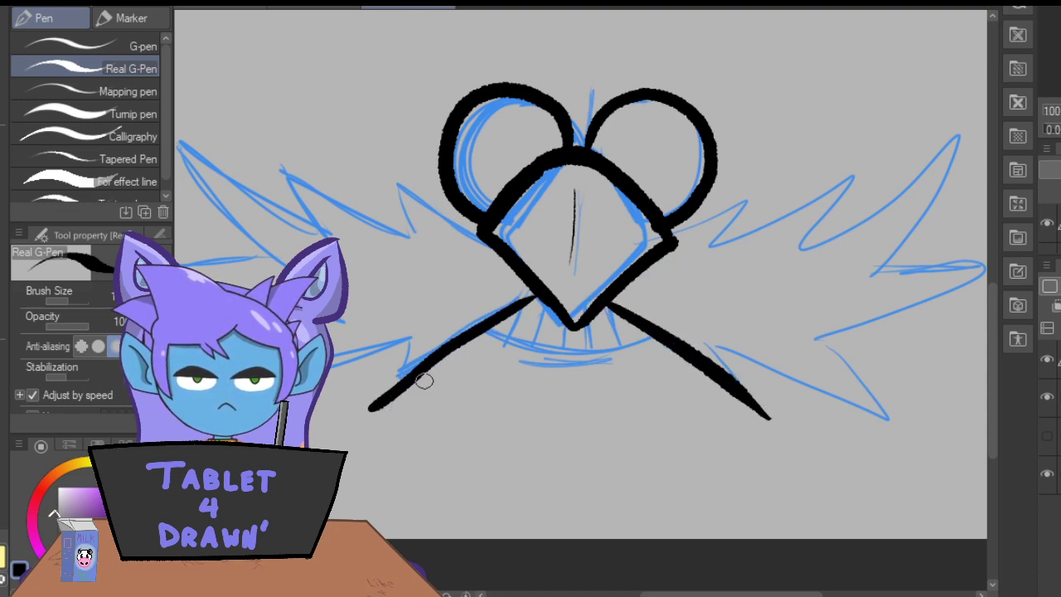
left_click_drag(702, 308, 773, 429)
left_click_drag(696, 336, 928, 424)
mouse_move(783, 305)
left_mouse_down()
mouse_move(915, 435)
mouse_move(932, 474)
left_mouse_up()
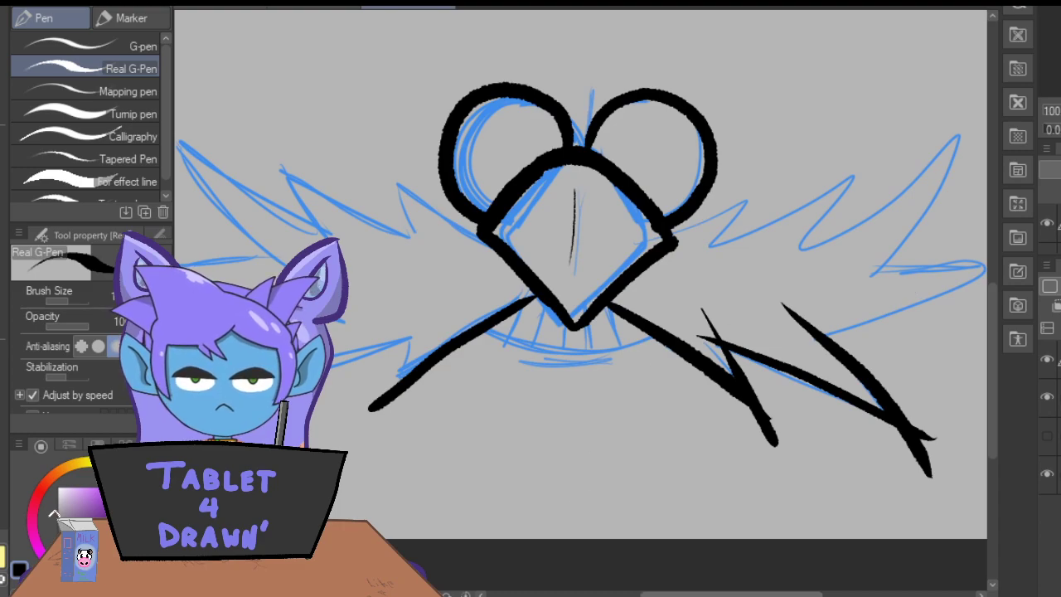
left_click_drag(663, 595, 693, 594)
mouse_move(868, 266)
left_mouse_down()
mouse_move(730, 324)
mouse_move(647, 343)
left_mouse_up()
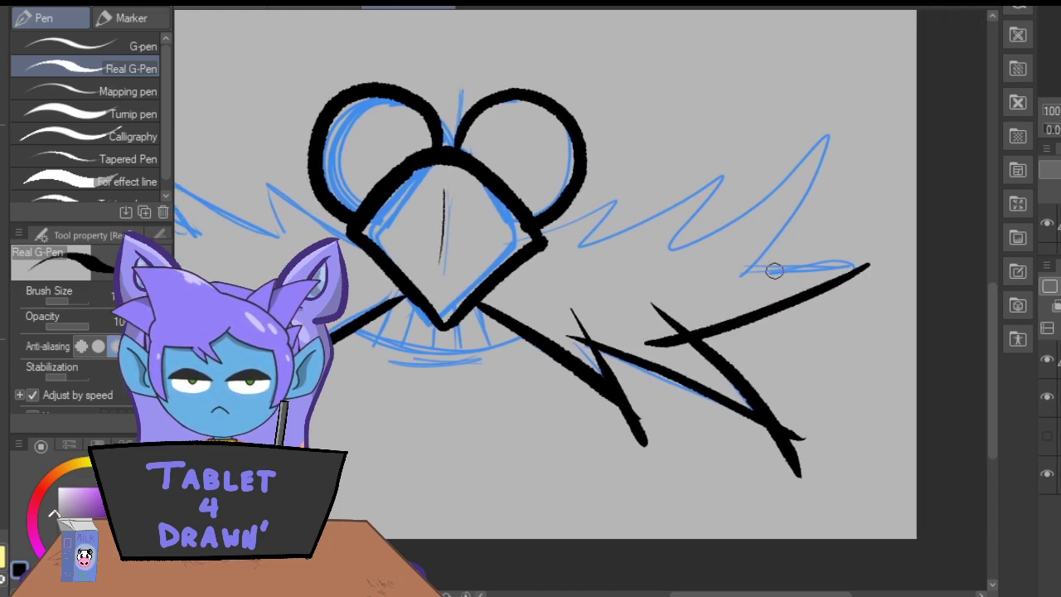
mouse_move(871, 277)
left_mouse_down()
mouse_move(701, 268)
mouse_move(756, 261)
mouse_move(842, 93)
mouse_move(792, 176)
mouse_move(614, 265)
mouse_move(692, 217)
mouse_move(730, 147)
mouse_move(541, 259)
mouse_move(622, 194)
left_mouse_up()
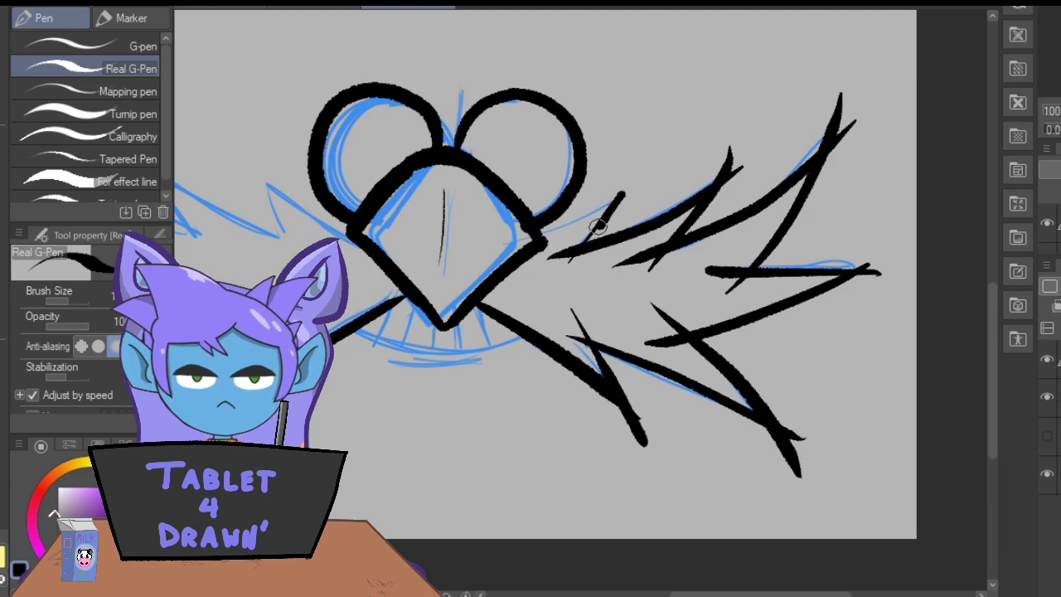
left_click_drag(631, 197, 527, 236)
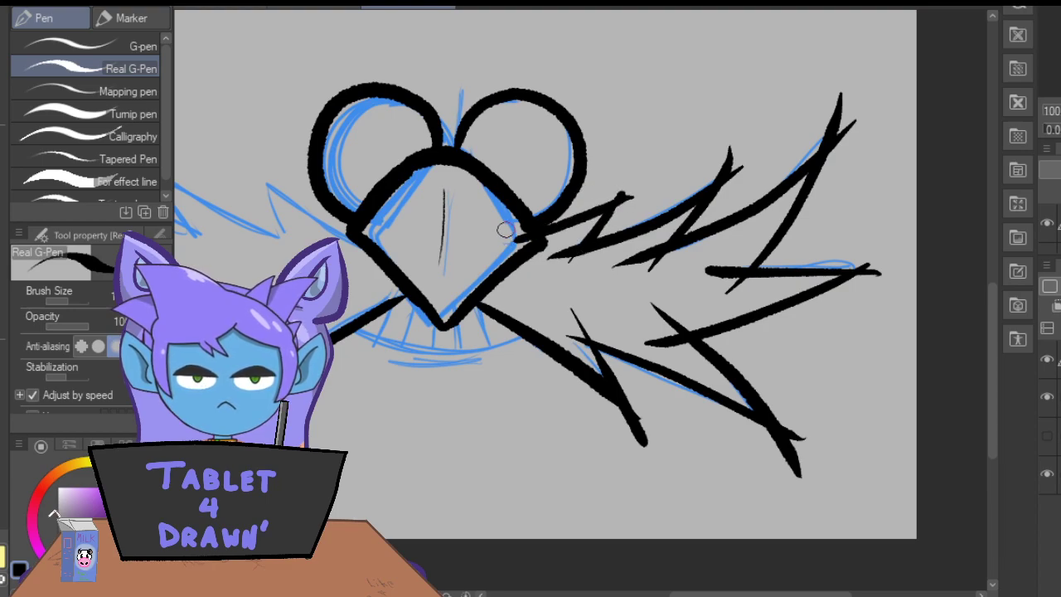
Erase the overshooting stroke ends at the tips and inner corners of the right mustache spikes with the Hard eraser.
key("e")
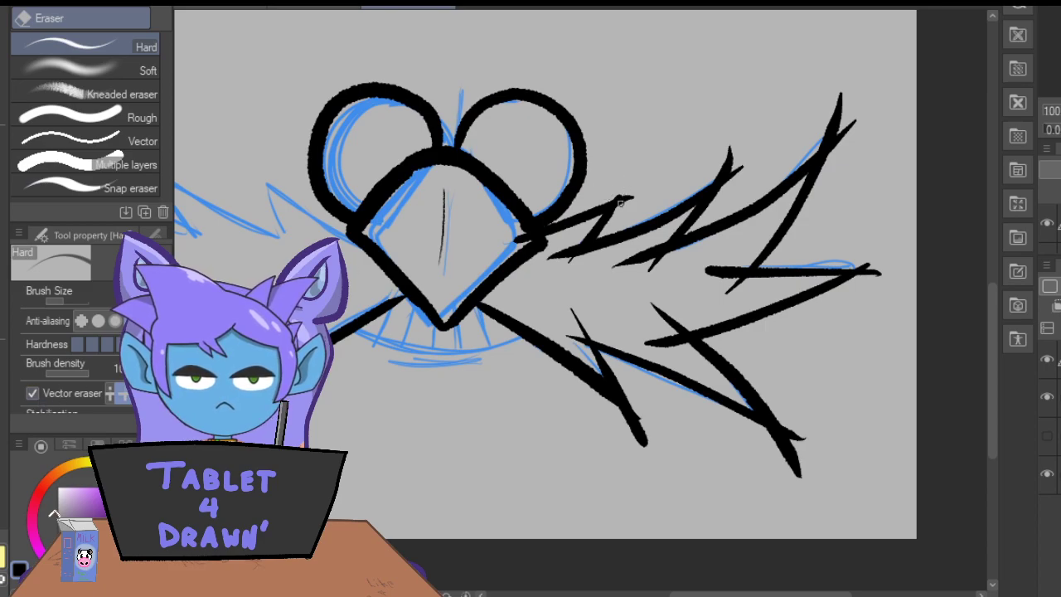
mouse_move(711, 177)
left_mouse_down()
mouse_move(728, 162)
mouse_move(724, 190)
mouse_move(735, 173)
left_mouse_up()
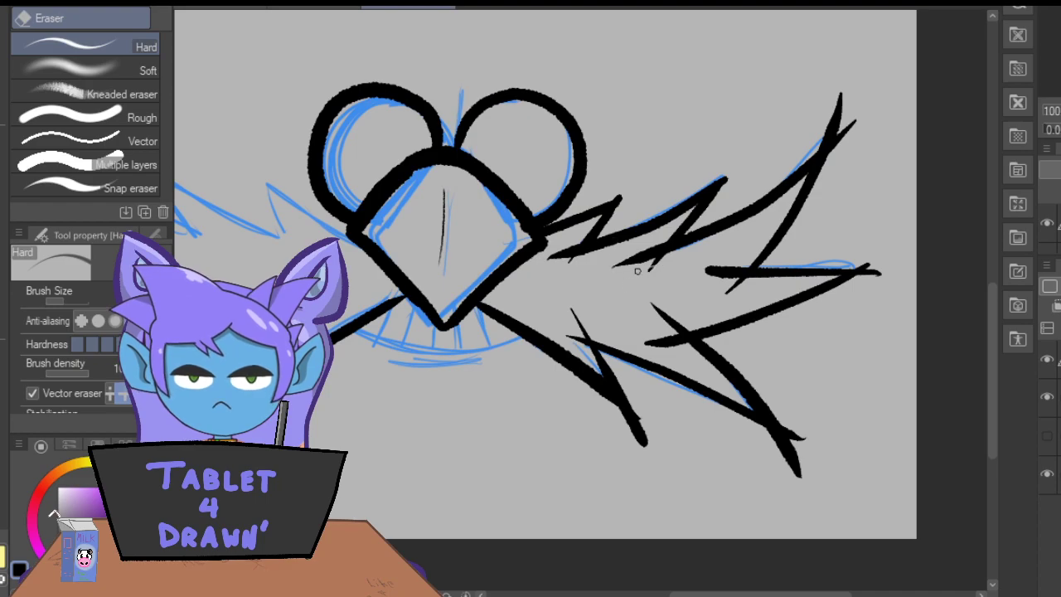
left_click_drag(823, 124, 845, 135)
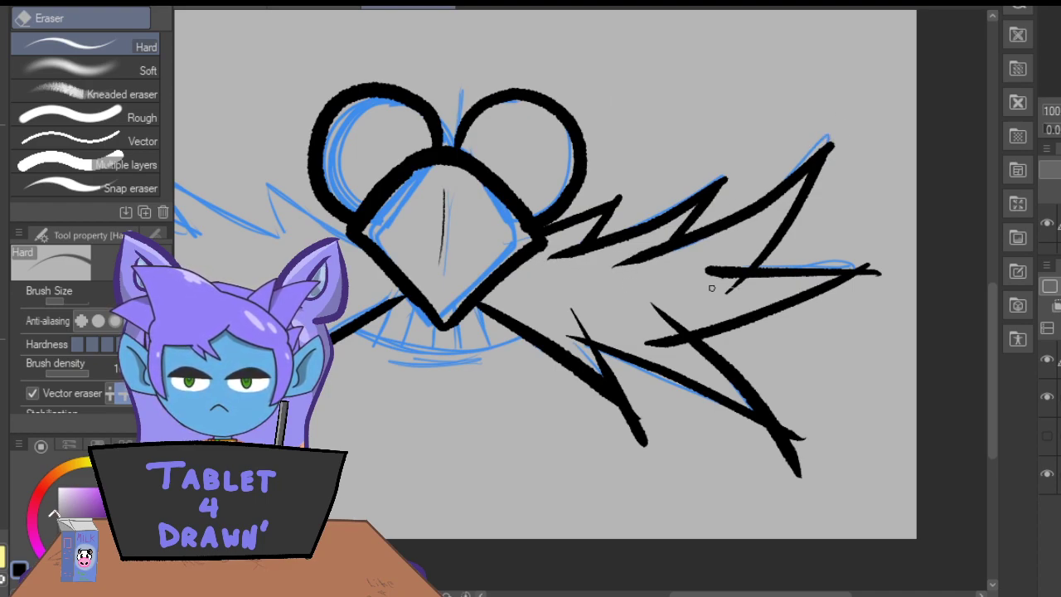
left_click_drag(849, 263, 878, 270)
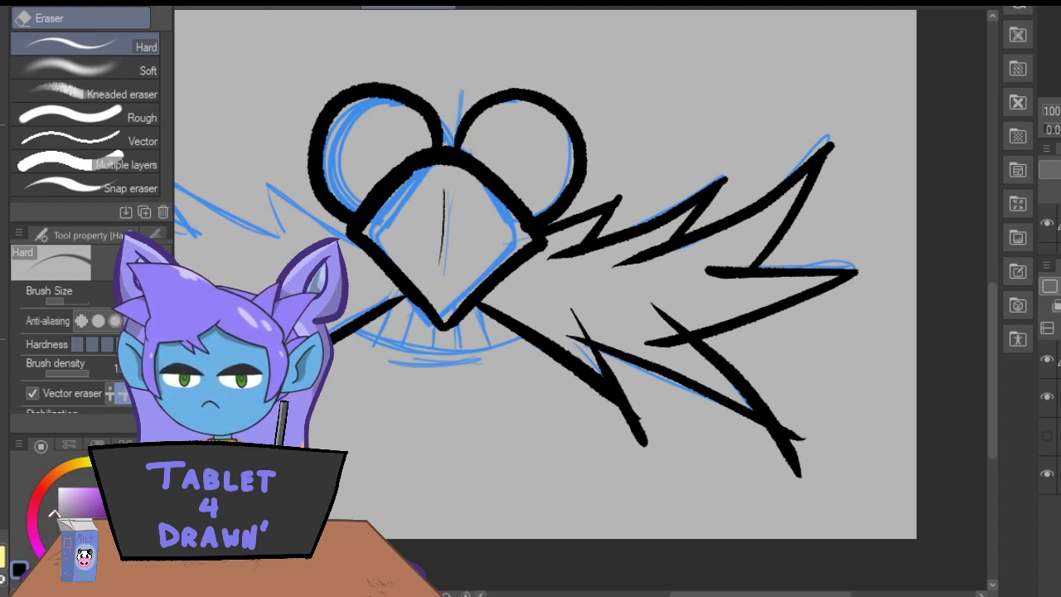
left_click_drag(655, 329, 667, 309)
mouse_move(582, 332)
left_mouse_down()
mouse_move(564, 315)
mouse_move(580, 340)
left_mouse_up()
left_click_drag(618, 421, 645, 445)
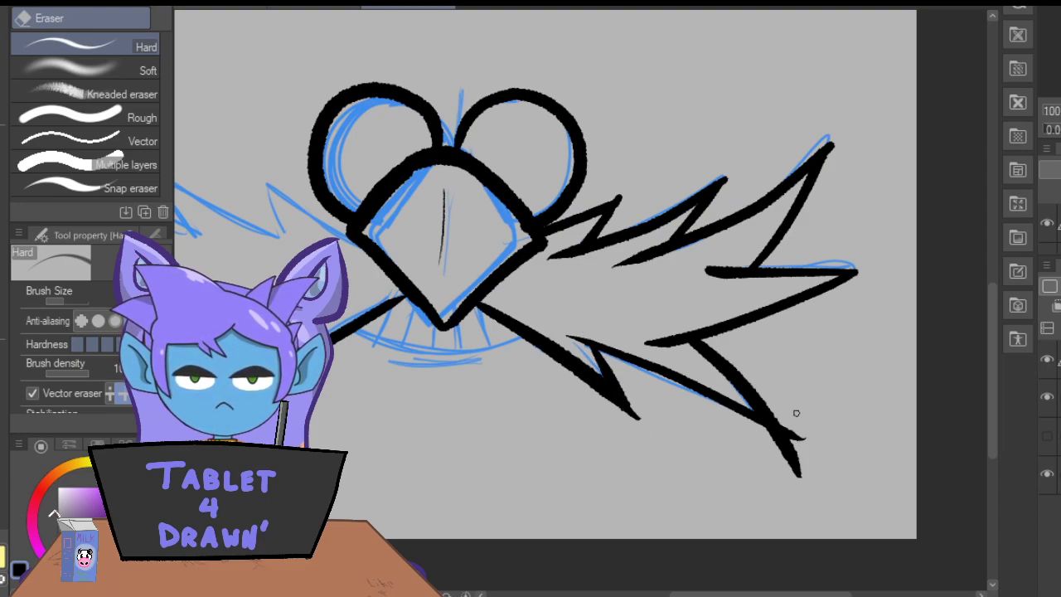
left_click_drag(792, 452, 754, 437)
left_click_drag(798, 474, 780, 432)
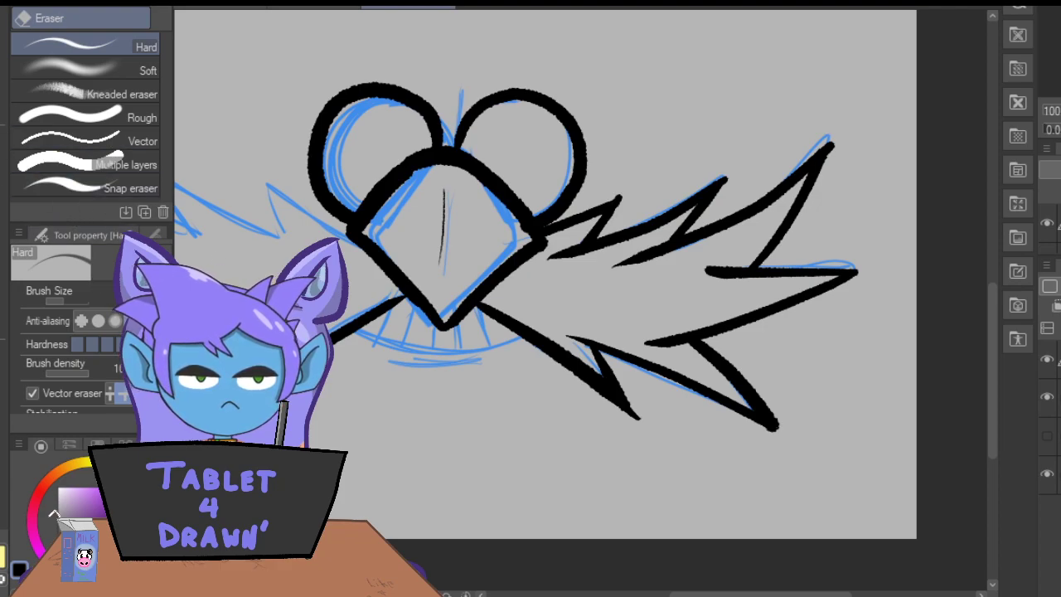
Show the character image beneath the inked overlay to check how it fits the face, and hide it again.
left_click(4, 156)
left_click_drag(746, 595, 711, 594)
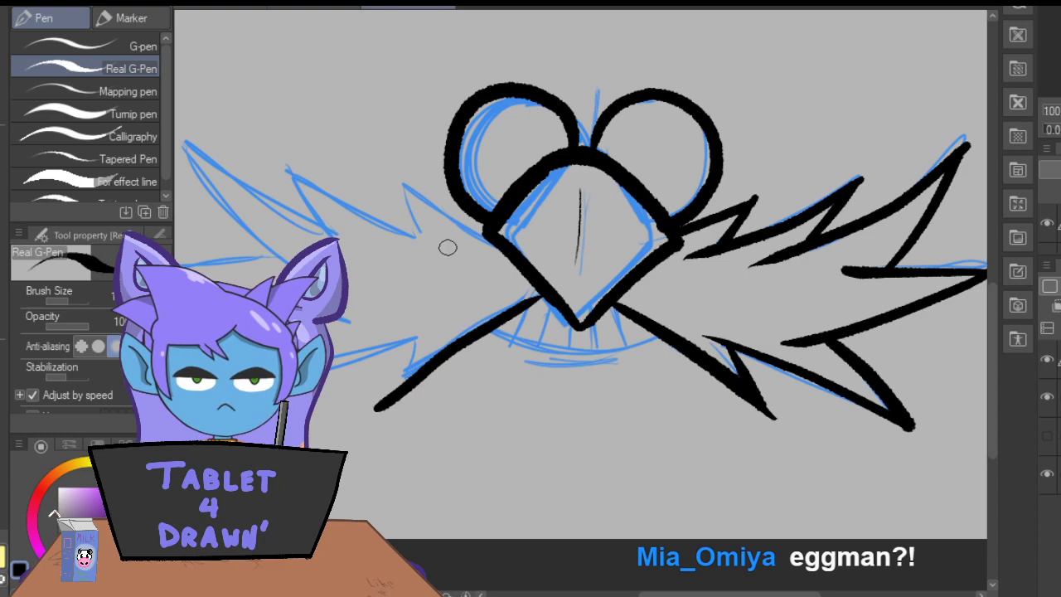
left_click(1048, 437)
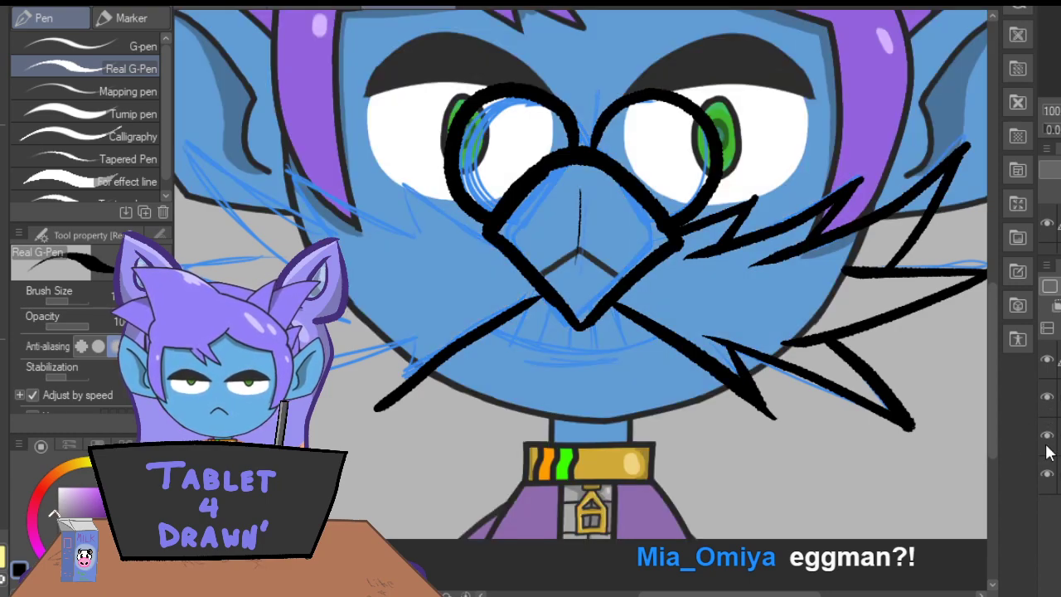
left_click(1048, 437)
Ink the three upper spikes of the left mustache half with crossing strokes from the nose outward, using the Real G-Pen.
left_click_drag(496, 248, 405, 186)
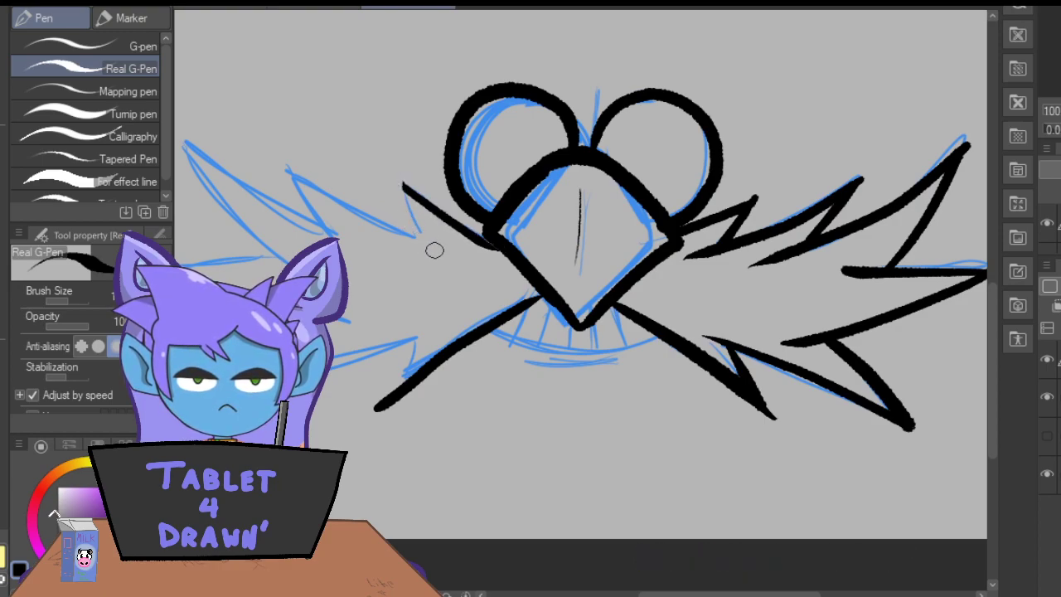
left_click_drag(435, 248, 412, 166)
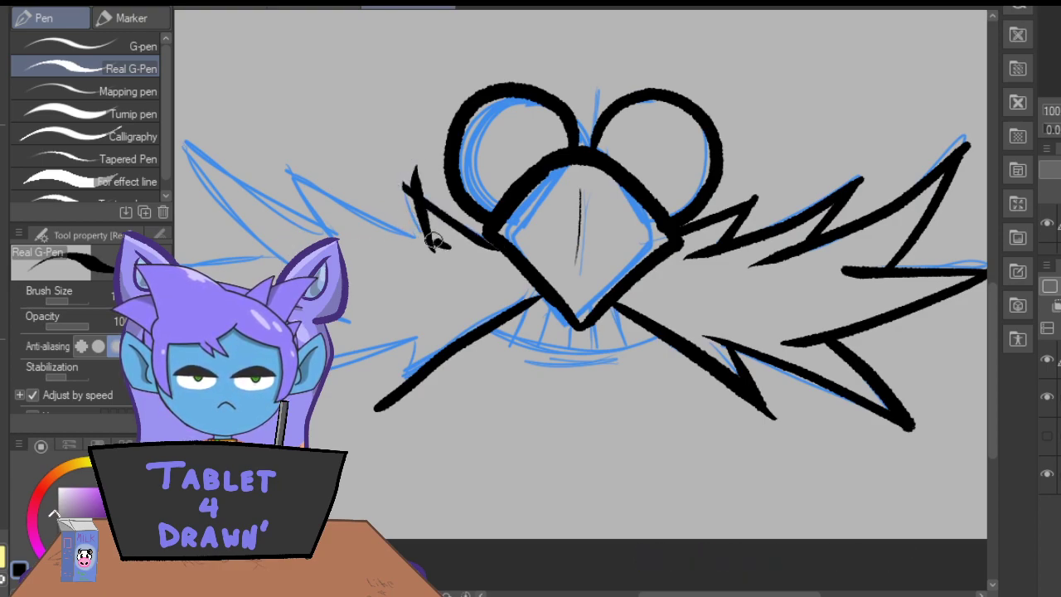
left_click_drag(448, 246, 277, 151)
left_click_drag(322, 231, 289, 141)
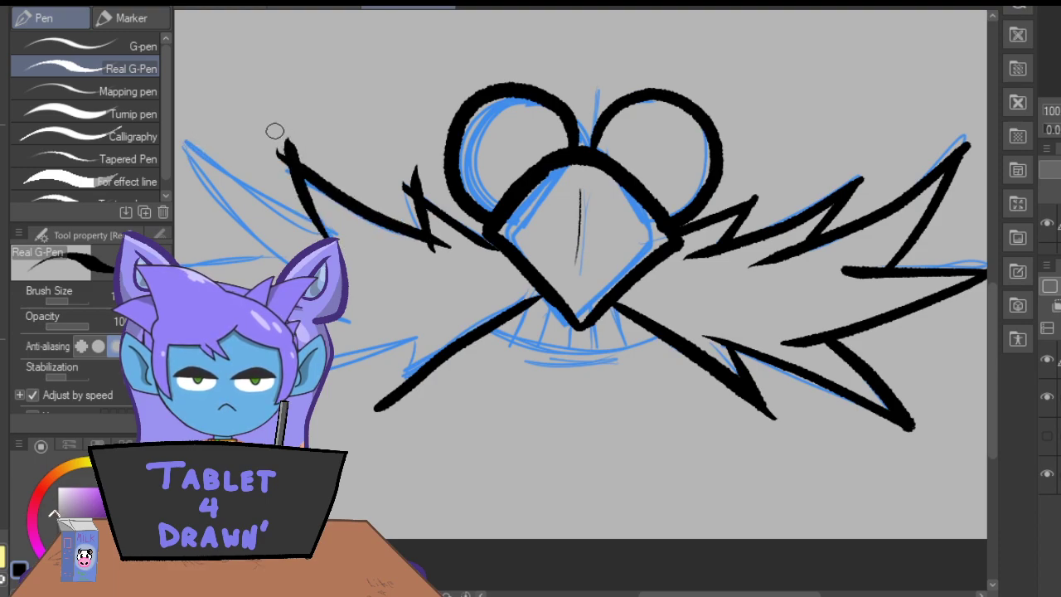
left_click_drag(718, 594, 688, 595)
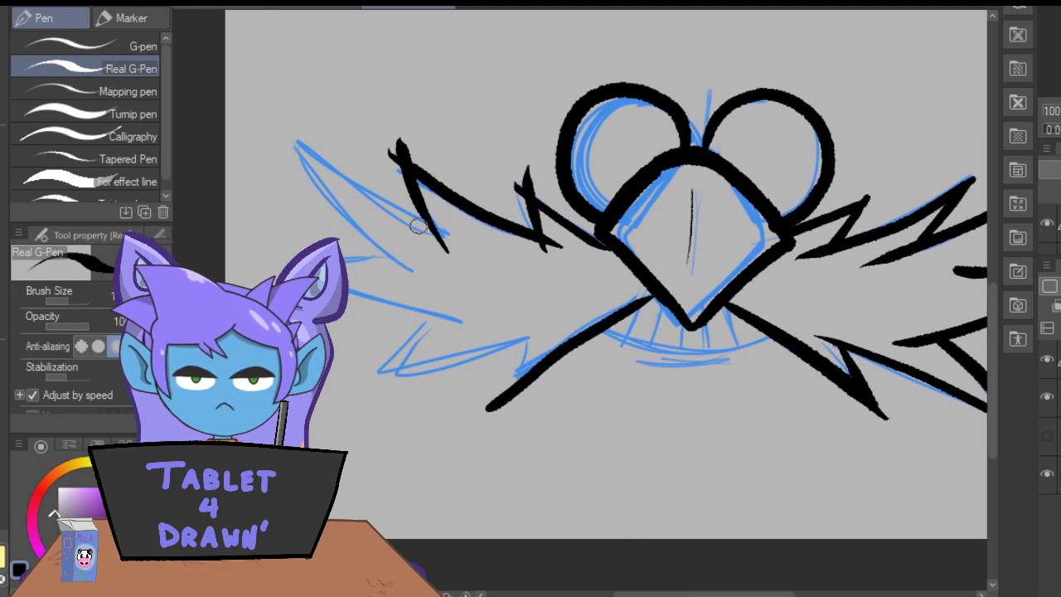
left_click_drag(474, 244, 289, 125)
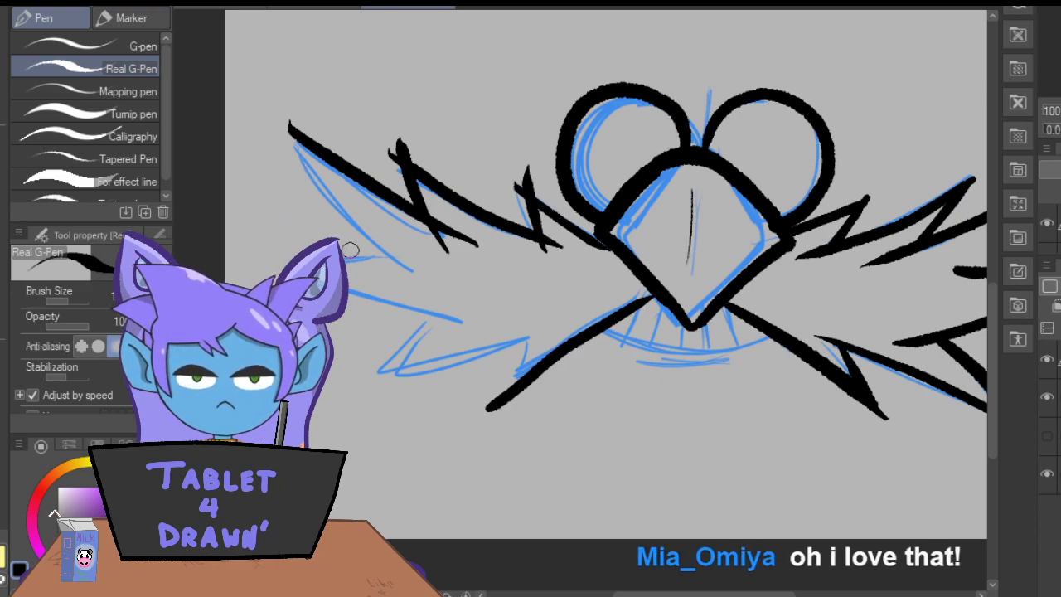
left_click_drag(407, 276, 301, 98)
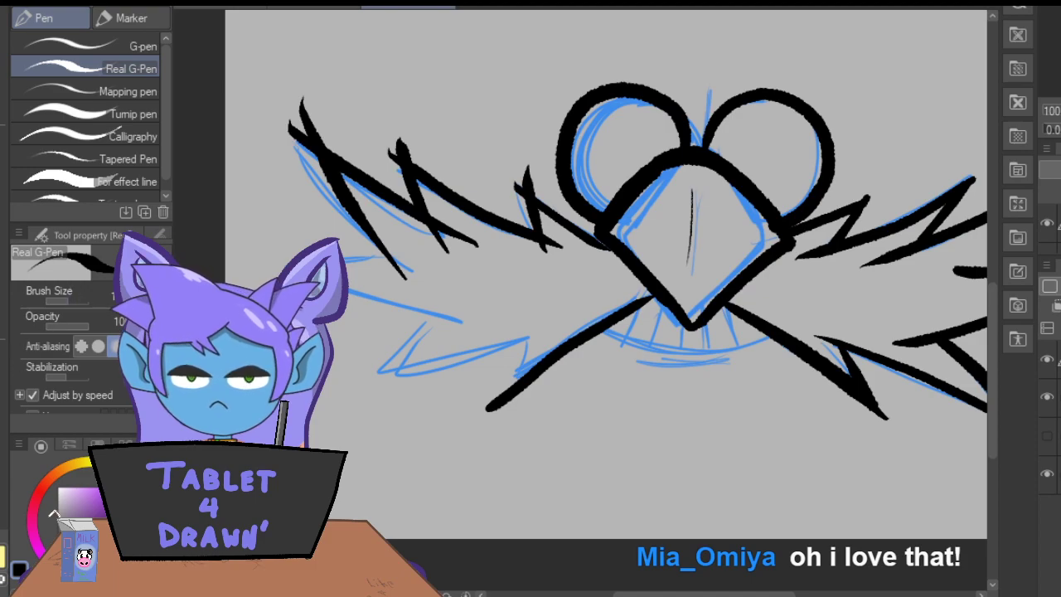
Ink the innermost lower spike of the left mustache half and the edge running outward to the next spike with the Real G-Pen.
left_click_drag(701, 594, 730, 594)
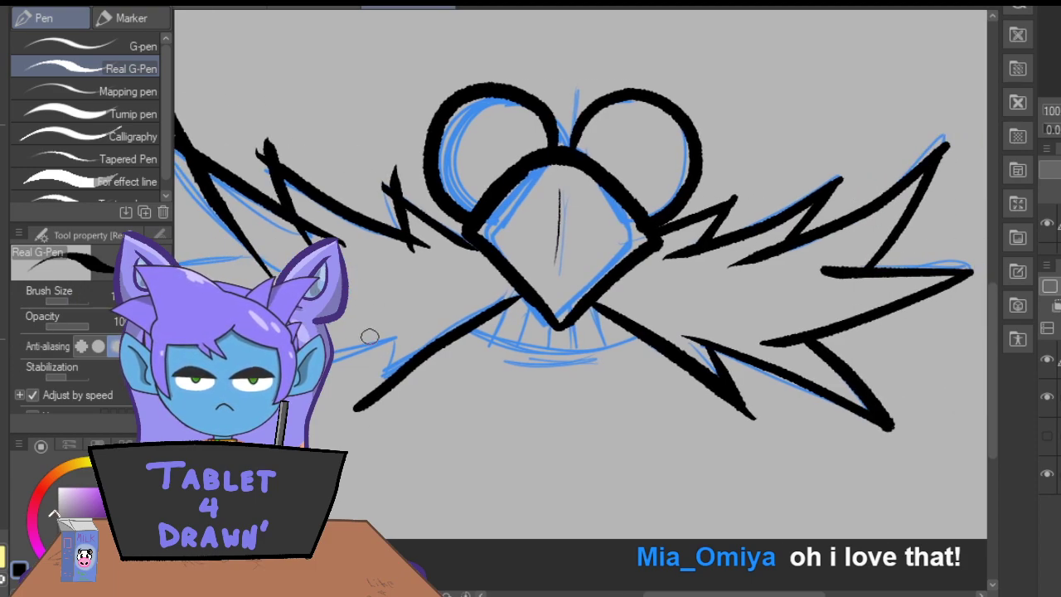
left_click_drag(399, 322, 384, 393)
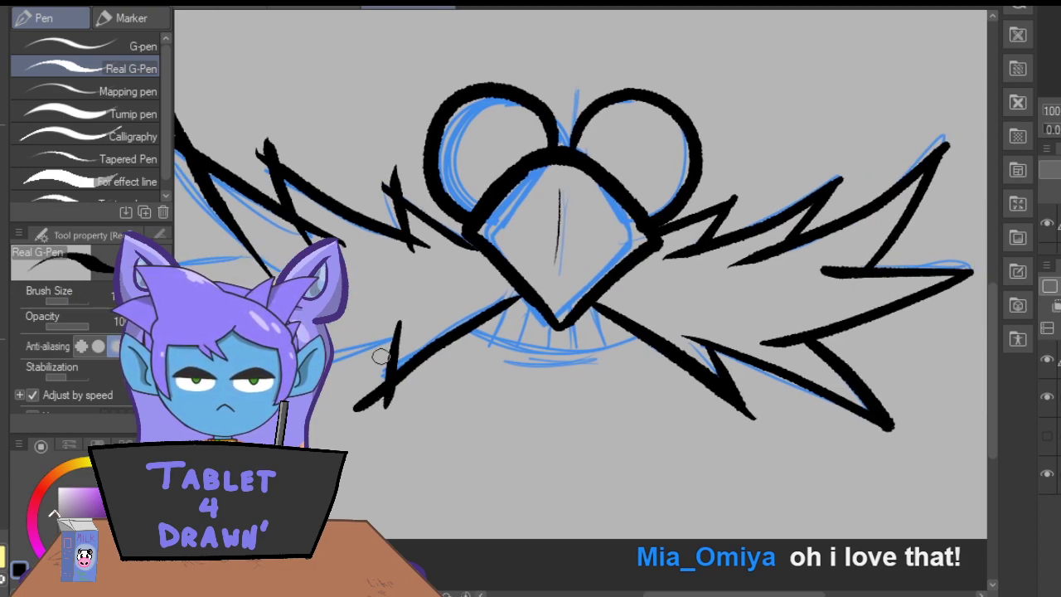
left_click_drag(407, 335, 336, 356)
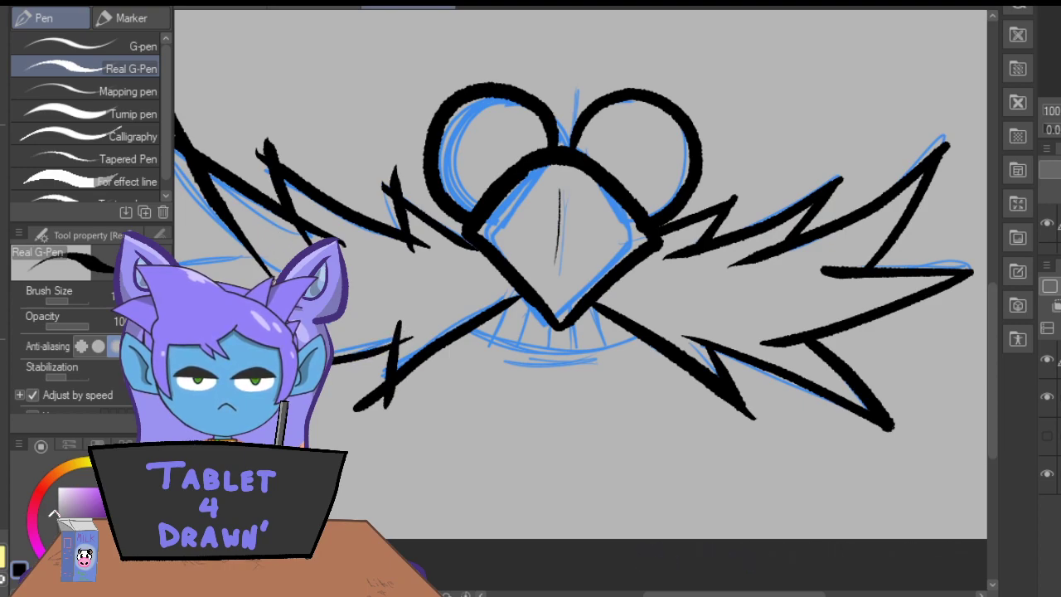
left_click_drag(698, 595, 681, 594)
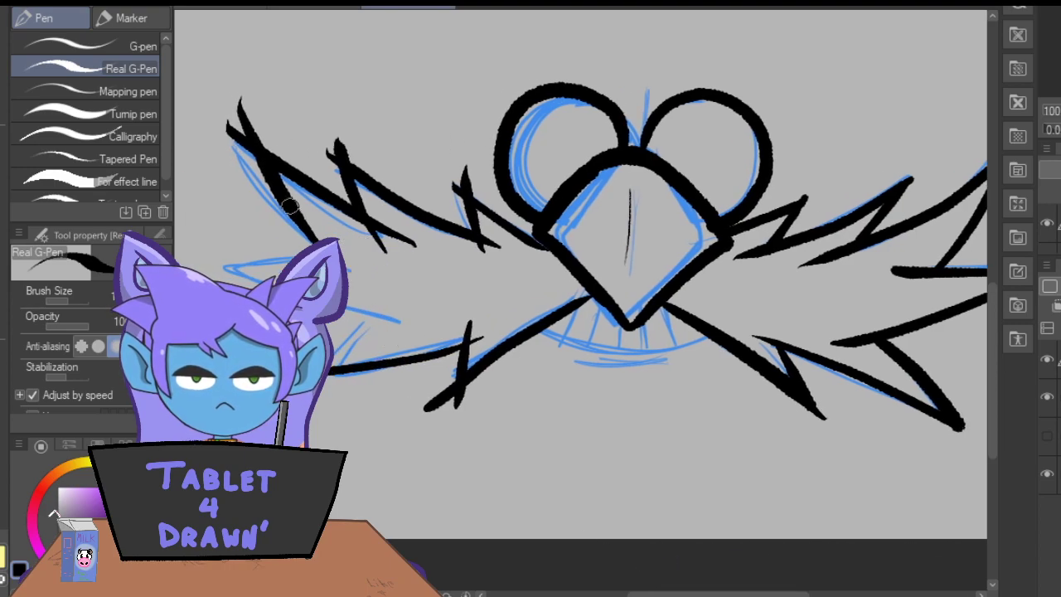
key("ctrl+z")
left_click_drag(480, 332, 331, 389)
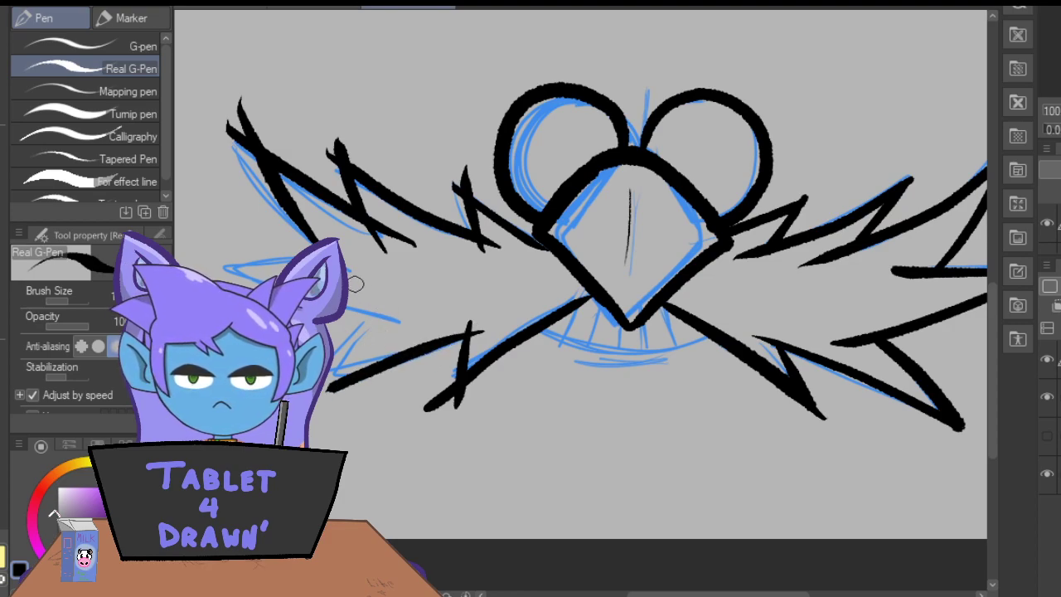
Ink the outer lower spike and the far-left spike of the mustache with crossing strokes, closing the left half's outline.
left_click_drag(384, 297, 371, 308)
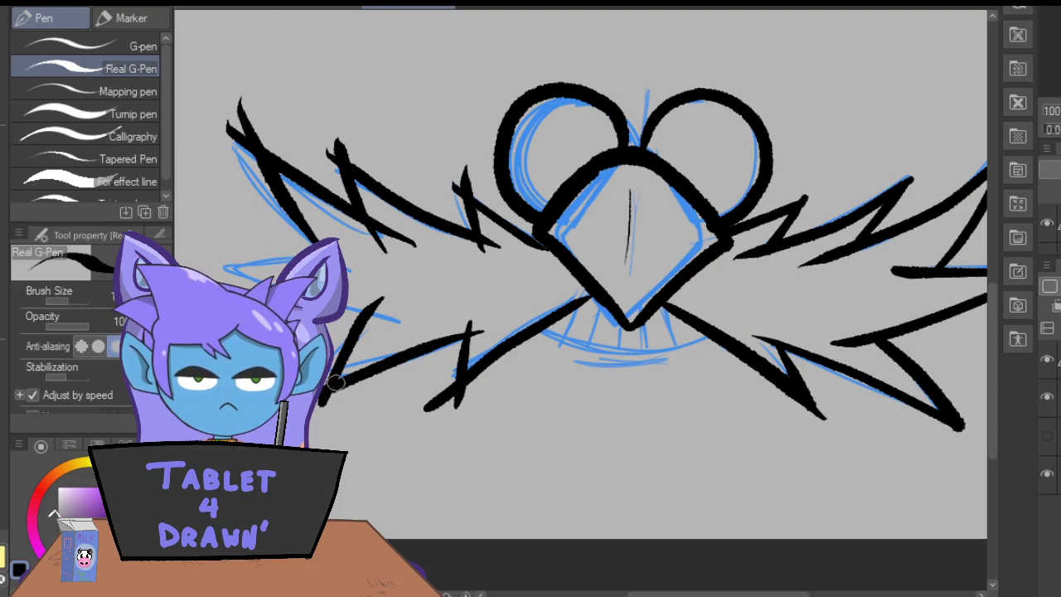
left_click_drag(406, 323, 348, 305)
left_click_drag(280, 284, 193, 227)
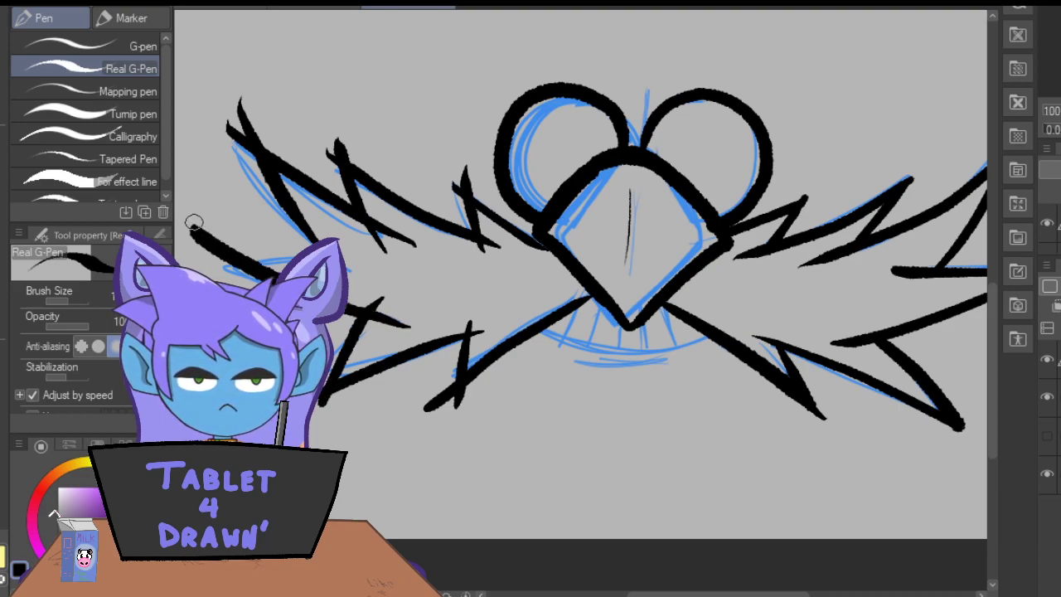
mouse_move(633, 594)
left_mouse_down()
mouse_move(646, 593)
mouse_move(610, 593)
left_mouse_up()
left_click_drag(468, 258, 281, 233)
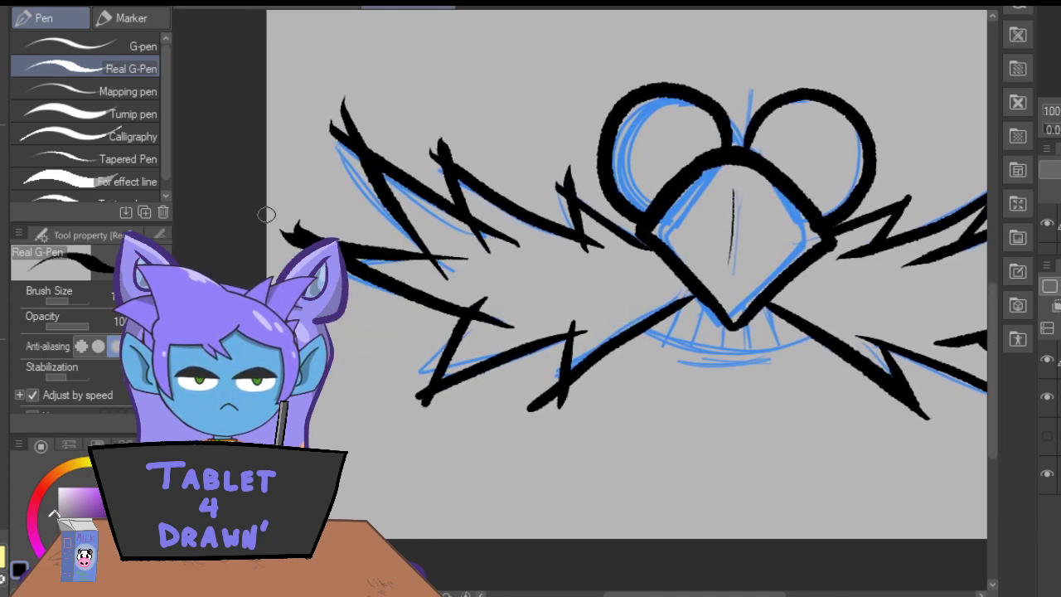
left_click_drag(382, 253, 454, 248)
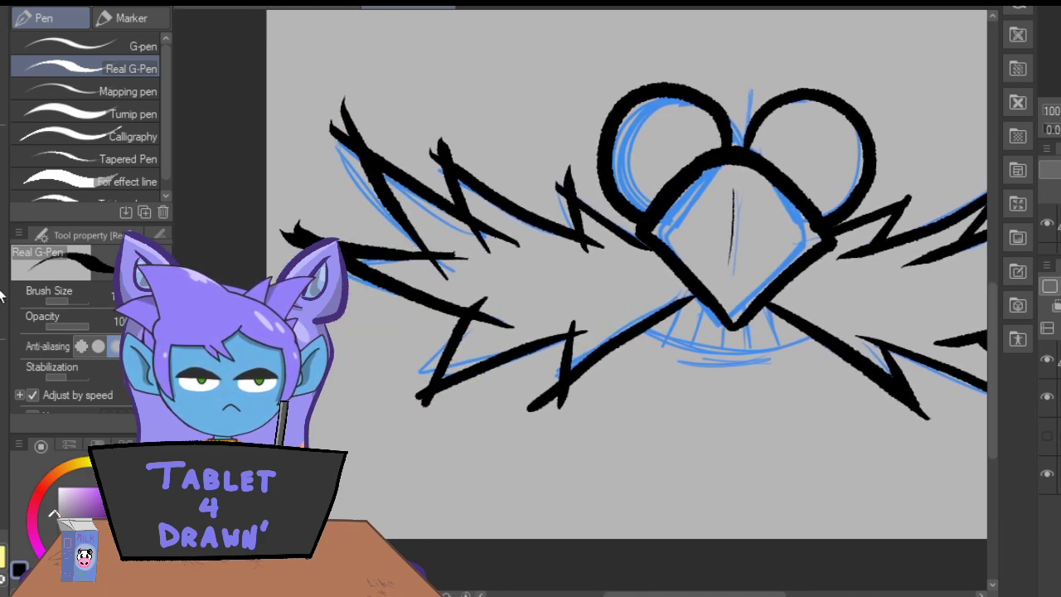
Erase the overshooting stroke ends at the tips of the left mustache half's outermost and upper spikes with the Hard eraser.
key("e")
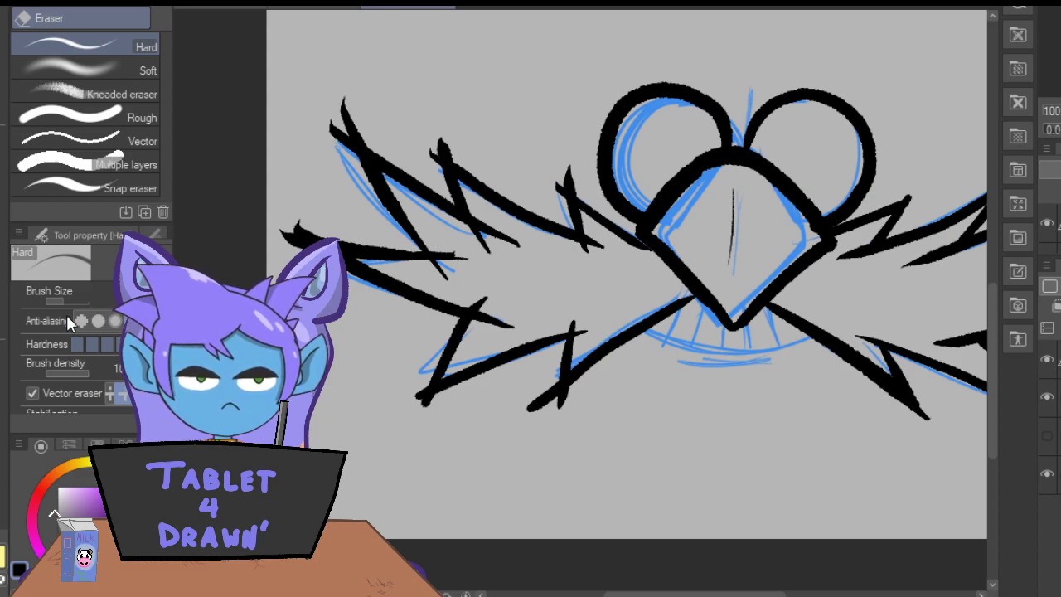
left_click_drag(300, 227, 265, 246)
left_click_drag(339, 151, 343, 101)
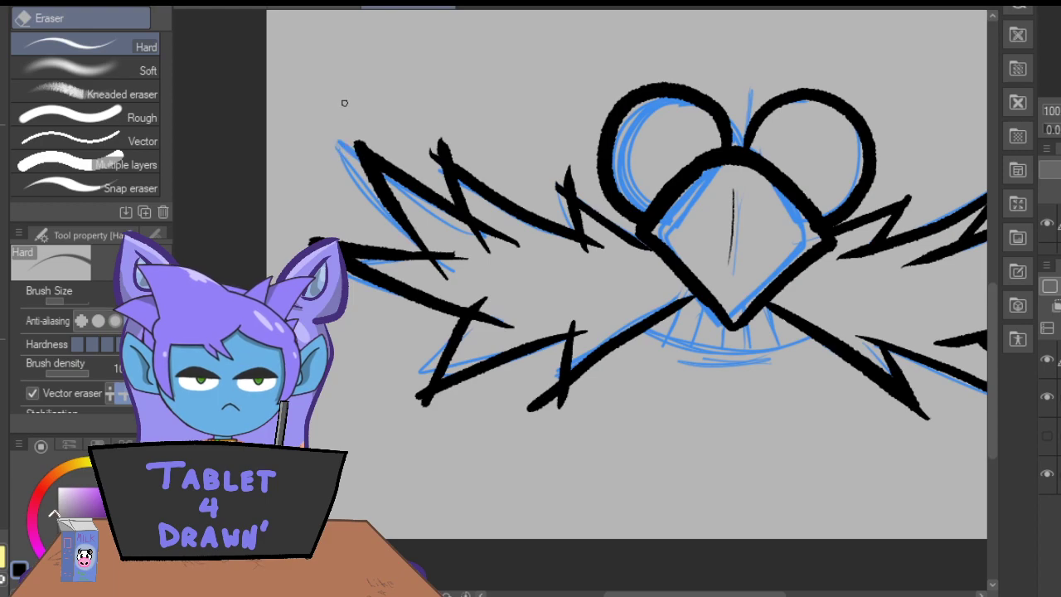
left_click_drag(438, 142, 412, 122)
mouse_move(559, 200)
left_mouse_down()
mouse_move(565, 178)
mouse_move(580, 181)
left_mouse_up()
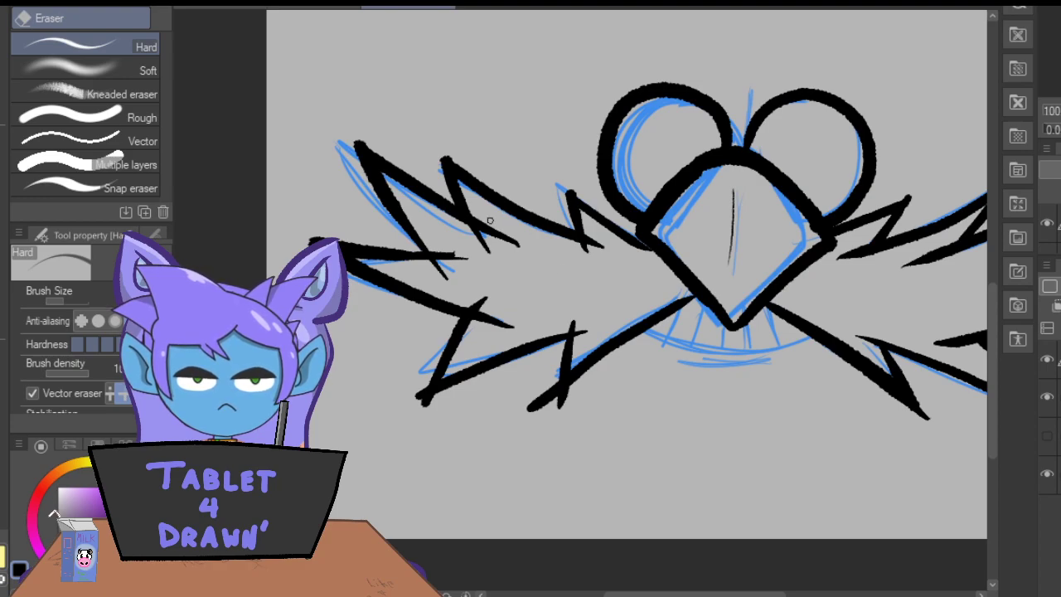
Trim the overshooting strokes at the inner corners and the lower spike tips of the left mustache half.
left_click_drag(473, 250, 423, 214)
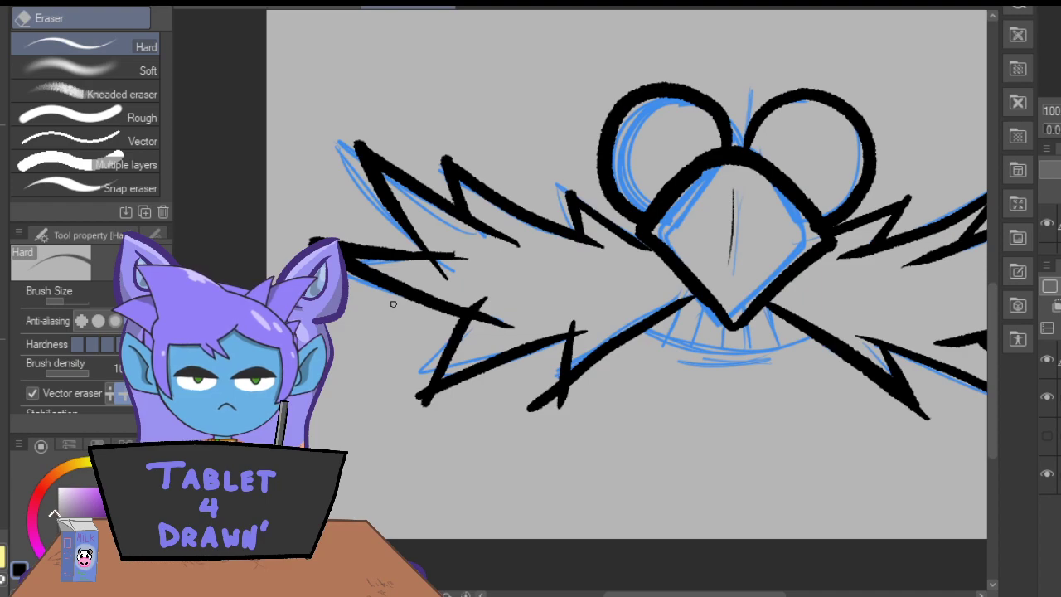
left_click_drag(444, 264, 466, 255)
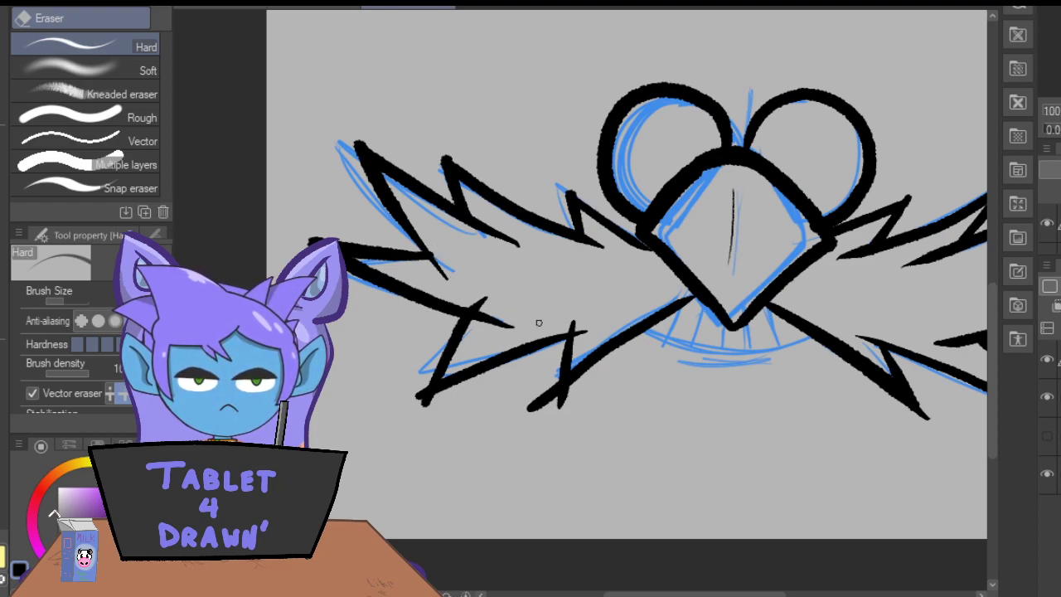
left_click_drag(452, 296, 487, 308)
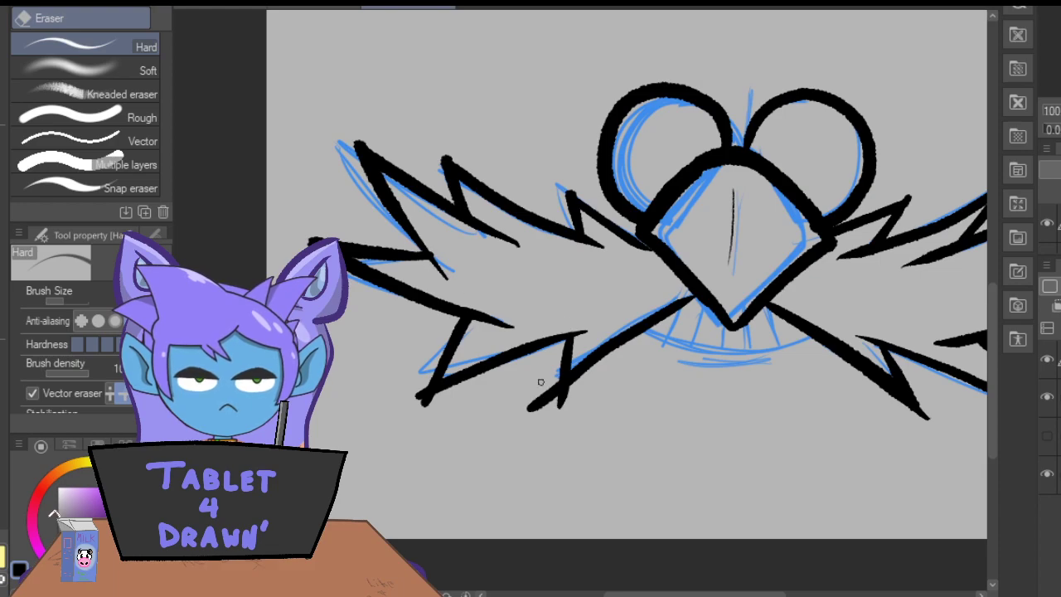
left_click_drag(540, 371, 564, 400)
left_click_drag(430, 399, 418, 395)
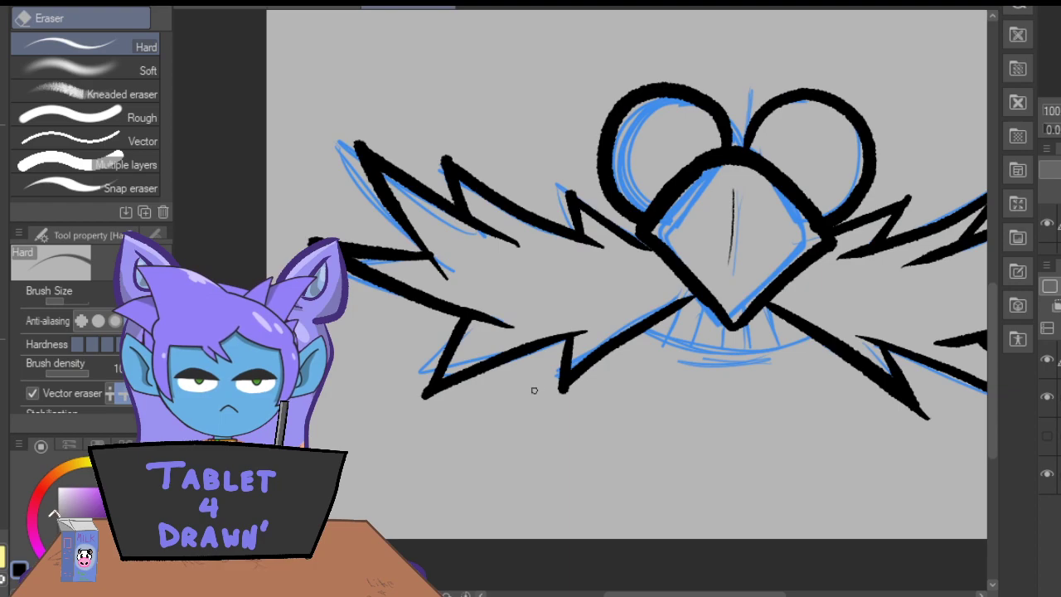
Ink the curved grin line below the nose with the Real G-Pen and add the slanted lines separating the teeth.
left_click_drag(646, 595, 679, 595)
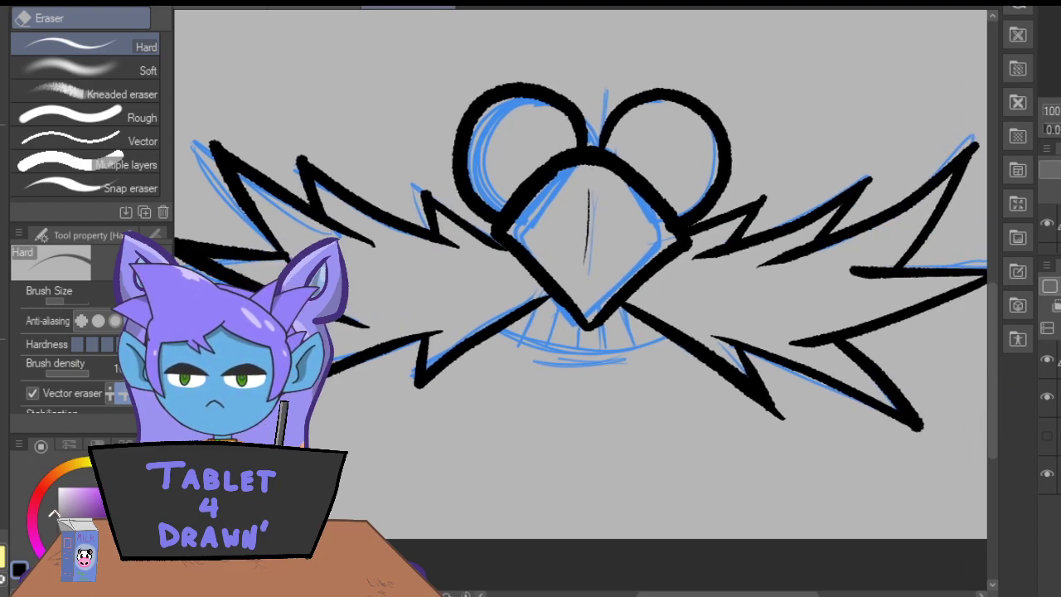
key("p")
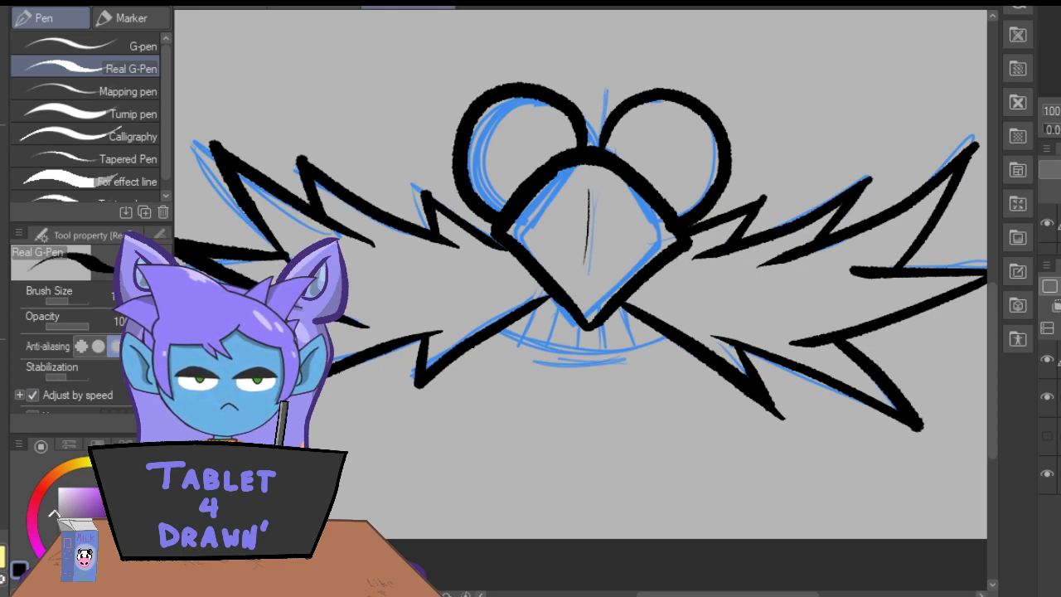
left_click_drag(995, 387, 995, 410)
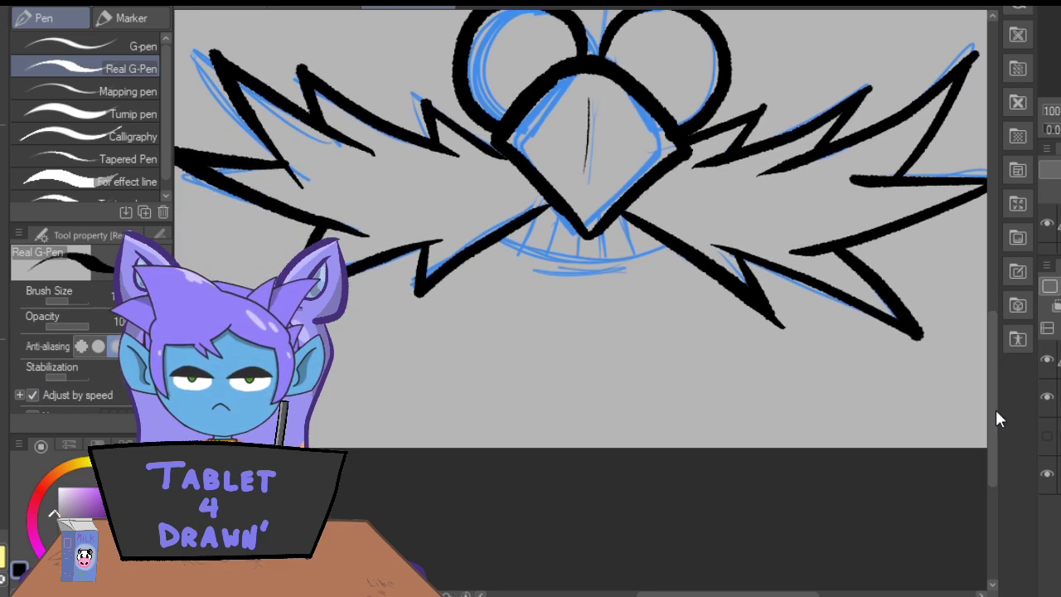
mouse_move(685, 234)
left_mouse_down()
mouse_move(554, 264)
mouse_move(481, 229)
left_mouse_up()
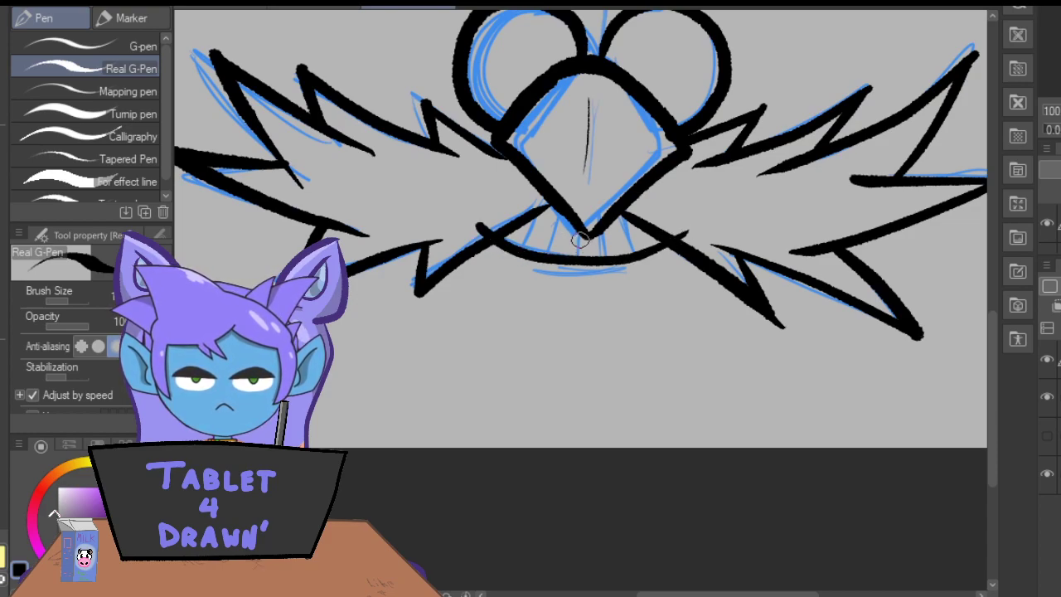
mouse_move(586, 254)
left_mouse_down()
mouse_move(585, 238)
mouse_move(617, 260)
mouse_move(607, 229)
mouse_move(559, 258)
left_mouse_up()
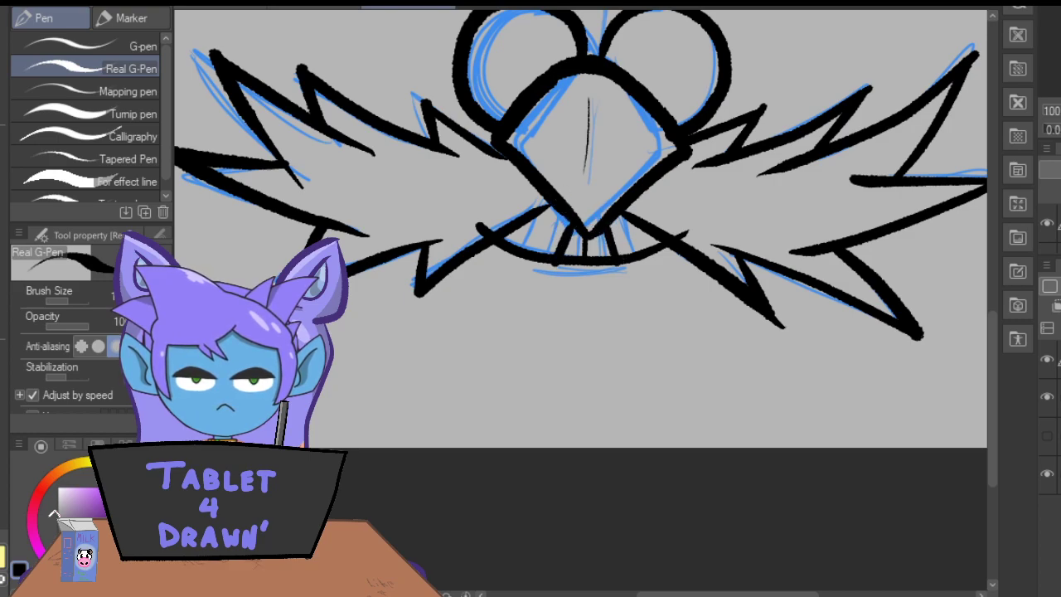
left_click(316, 3)
left_click_drag(570, 224, 559, 254)
left_click_drag(632, 224, 645, 255)
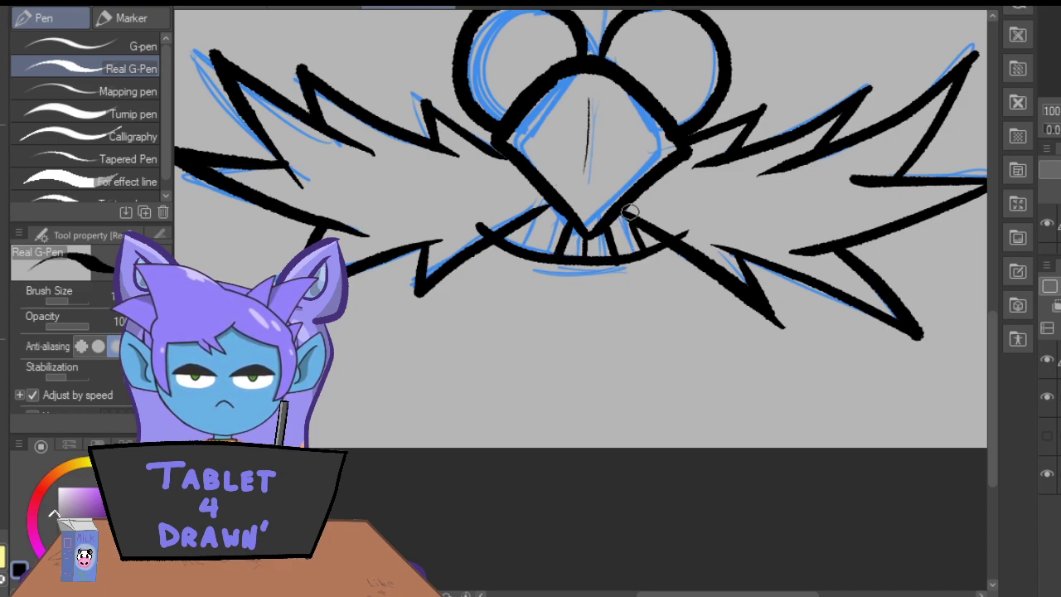
mouse_move(548, 209)
left_mouse_down()
mouse_move(528, 249)
mouse_move(551, 207)
left_mouse_up()
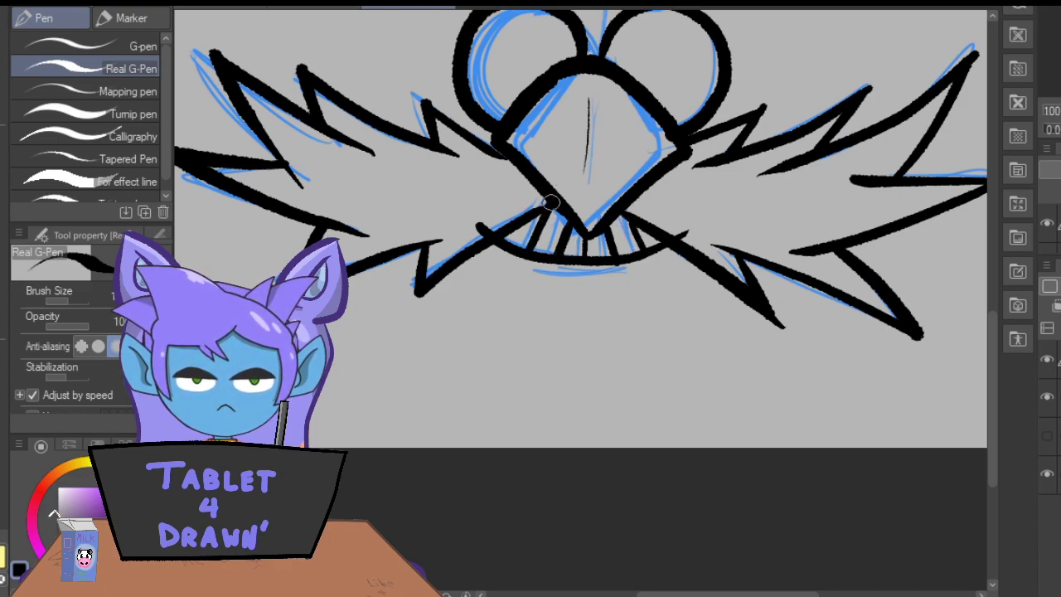
Ink a short curved lower lip under the grin and erase the mouth line's ends that overlap the mustache.
left_click_drag(612, 278, 541, 270)
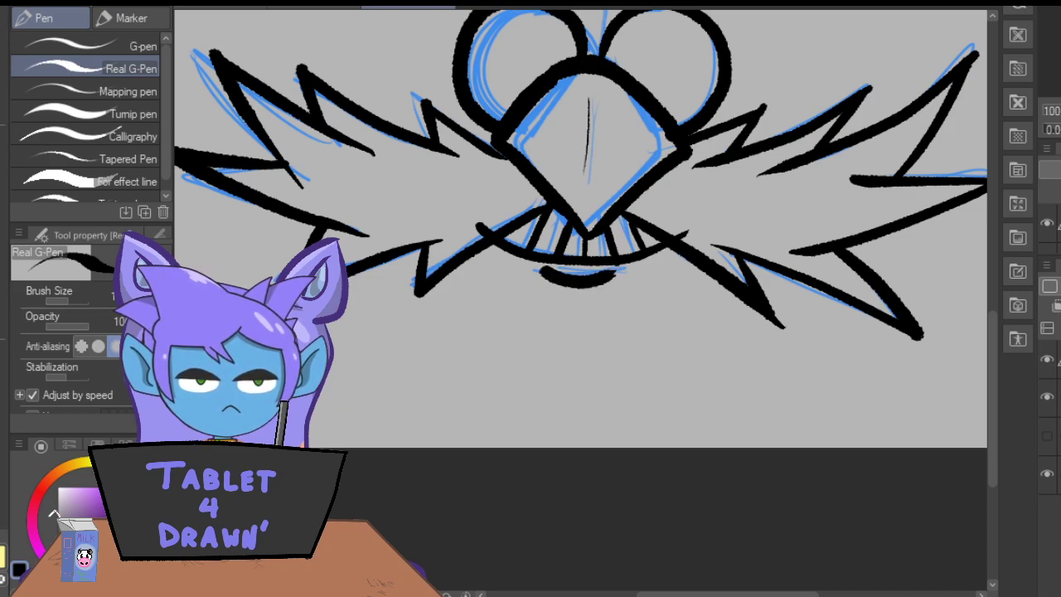
key("e")
left_click(685, 237)
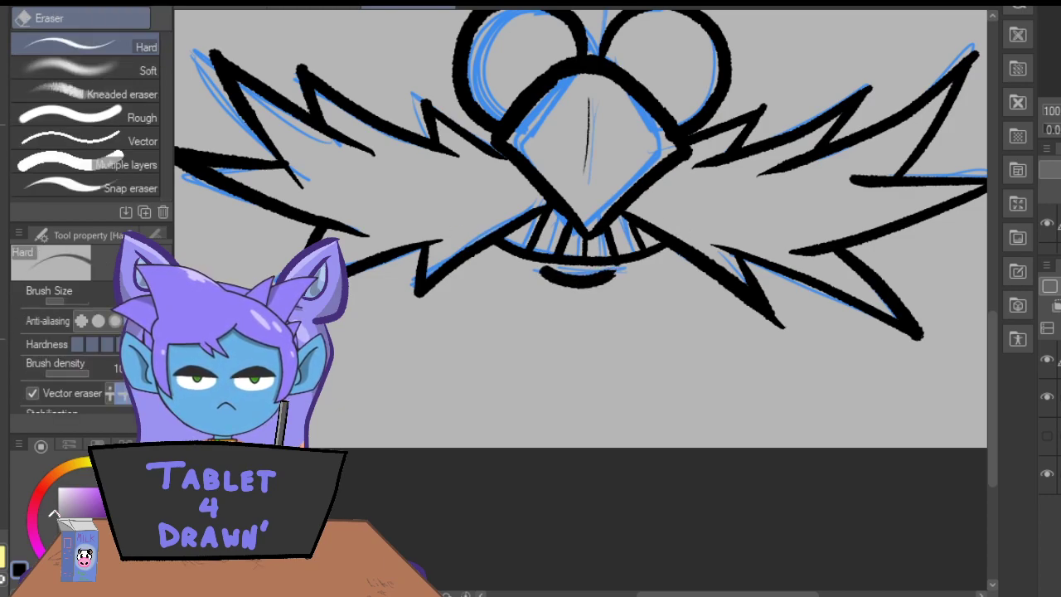
Hide the blue sketch layer and add a new raster layer beneath the inked line art.
key("ctrl+minus")
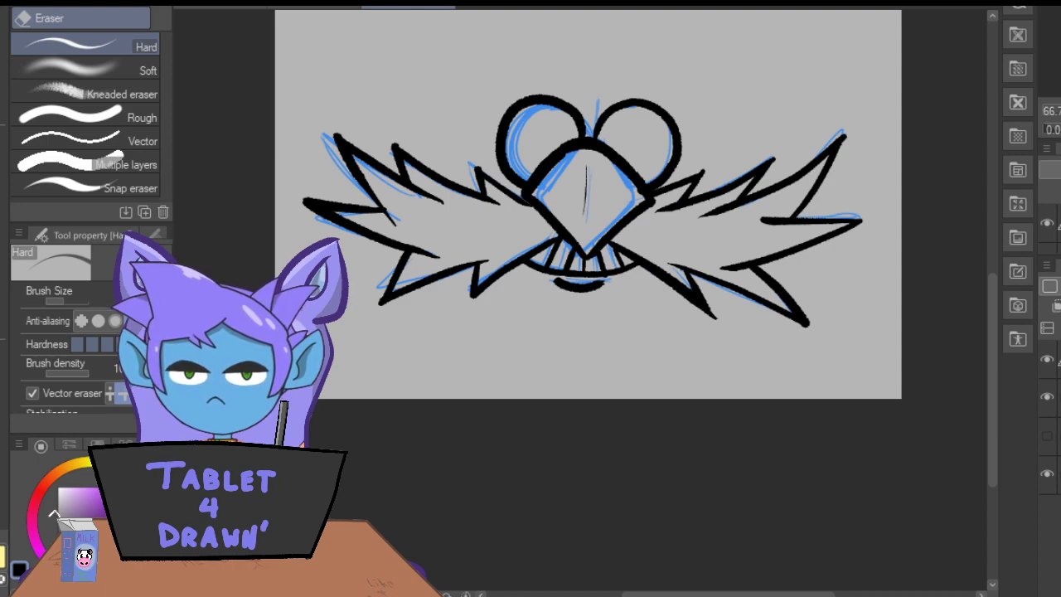
left_click(1048, 404)
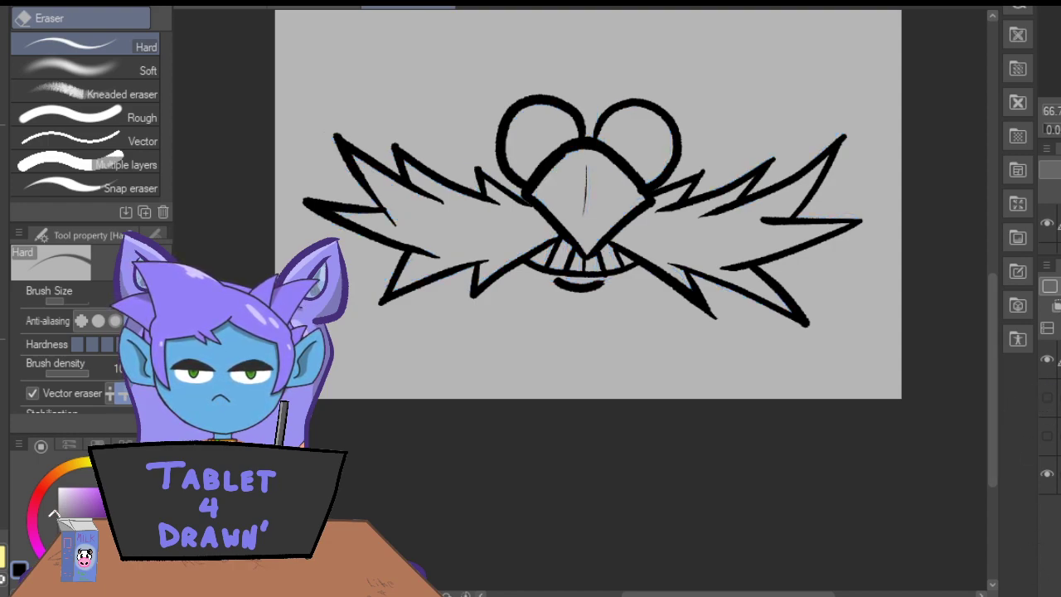
key("ctrl+shift+n")
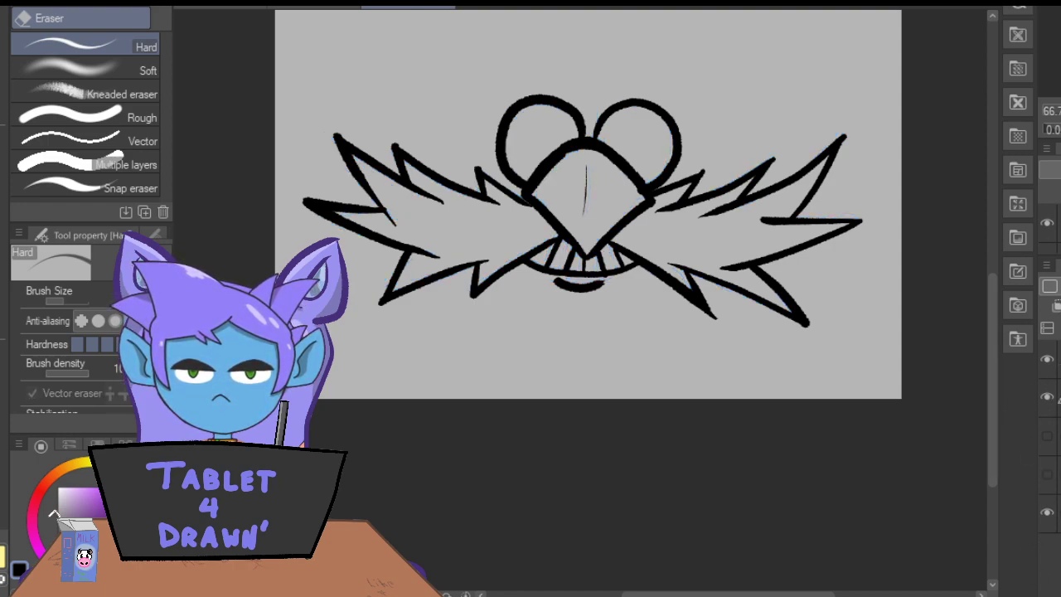
Paint both round lenses solid dark blue on the new layer with the Fill-in-mono pen marker.
left_click(108, 571)
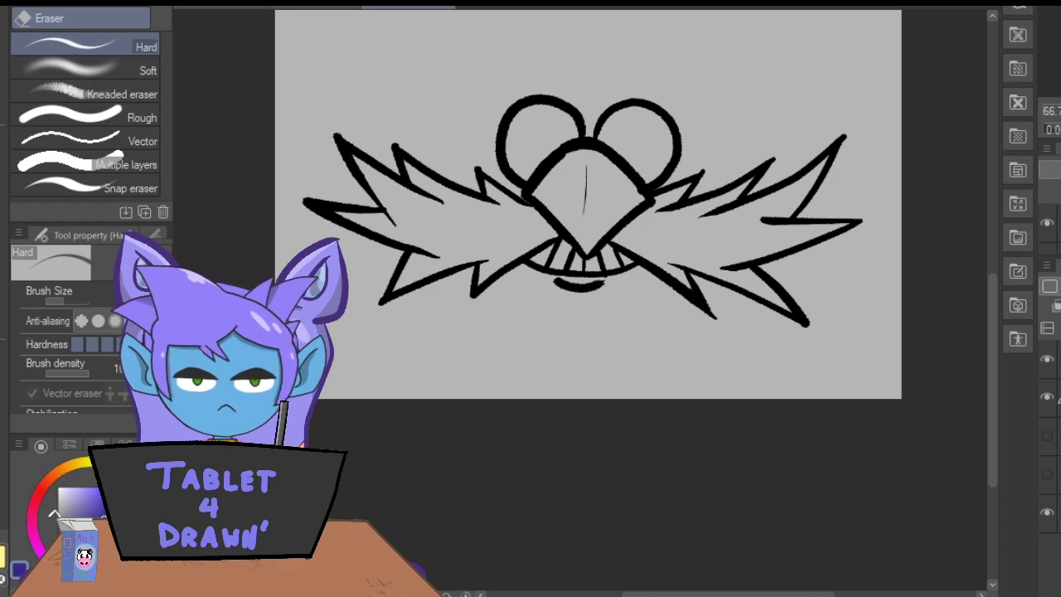
key("ctrl+plus")
key("ctrl+plus")
left_click_drag(990, 401, 989, 336)
key("p")
left_click(130, 19)
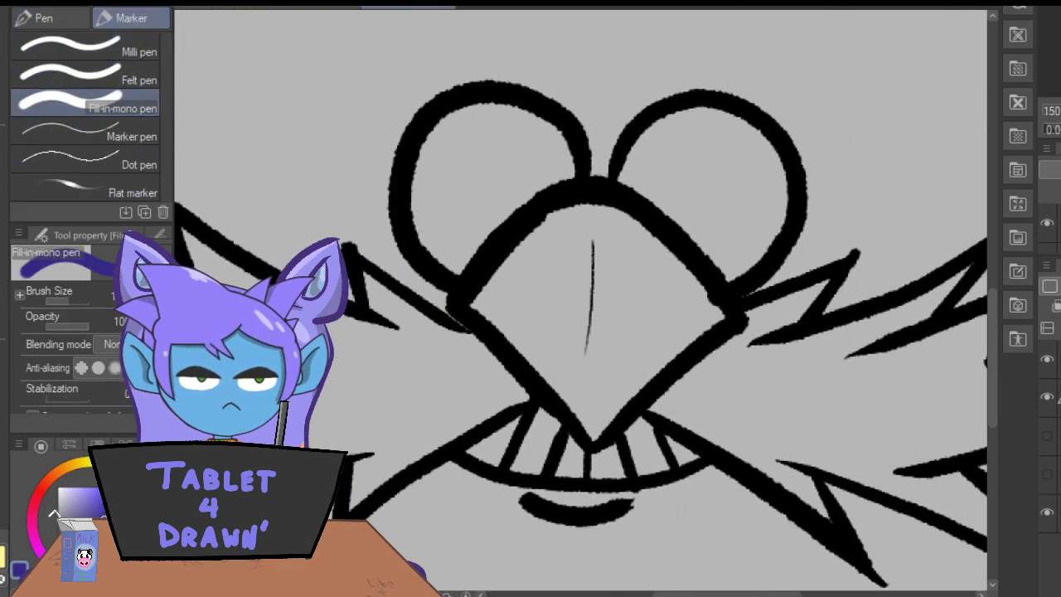
key("ctrl+minus")
mouse_move(486, 177)
left_mouse_down()
mouse_move(476, 240)
mouse_move(471, 233)
left_mouse_up()
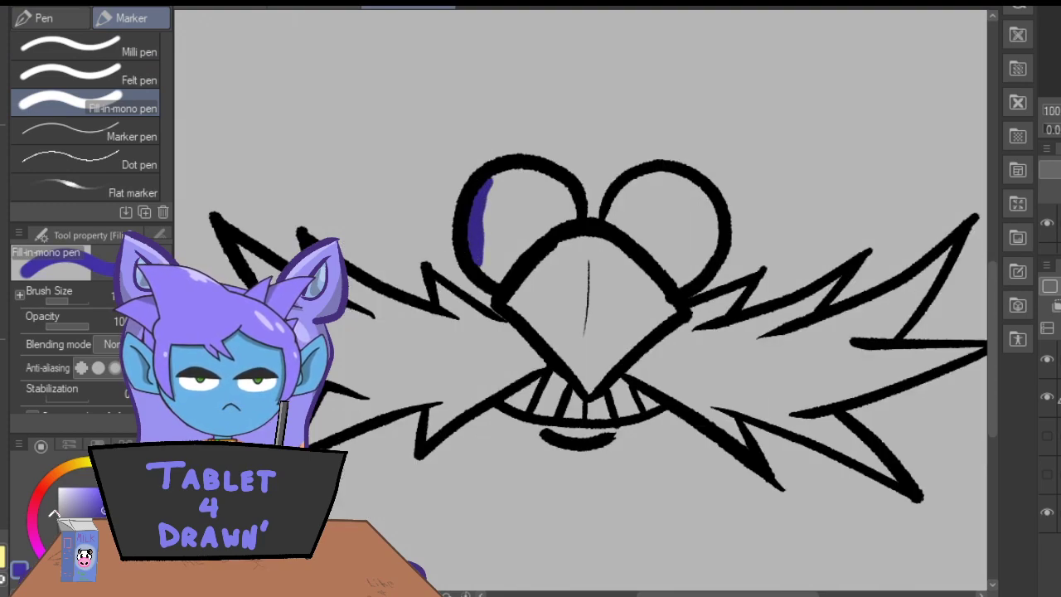
mouse_move(486, 192)
left_mouse_down()
mouse_move(473, 248)
mouse_move(491, 233)
mouse_move(493, 277)
mouse_move(564, 201)
mouse_move(574, 212)
mouse_move(550, 189)
mouse_move(497, 179)
mouse_move(487, 199)
mouse_move(499, 230)
mouse_move(533, 191)
mouse_move(542, 209)
mouse_move(620, 187)
mouse_move(611, 225)
mouse_move(639, 237)
mouse_move(630, 222)
mouse_move(679, 283)
mouse_move(709, 237)
mouse_move(708, 201)
mouse_move(684, 182)
mouse_move(656, 178)
mouse_move(633, 189)
mouse_move(647, 232)
mouse_move(675, 188)
mouse_move(682, 274)
left_mouse_up()
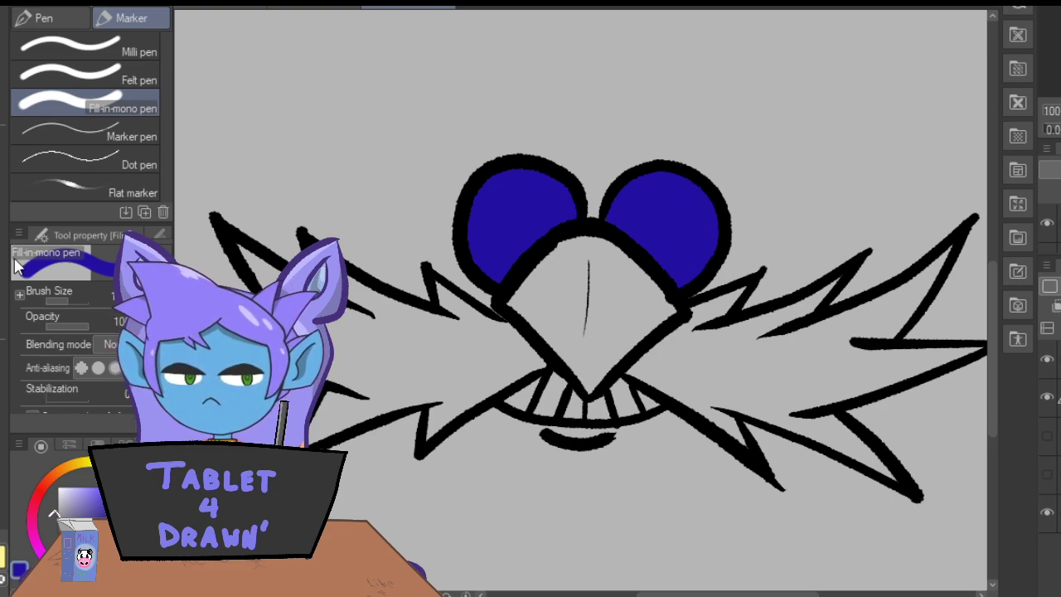
Paint the diamond nose salmon pink and the teeth of the grin white with the Fill-in-mono pen.
left_click(35, 491)
left_click(88, 486)
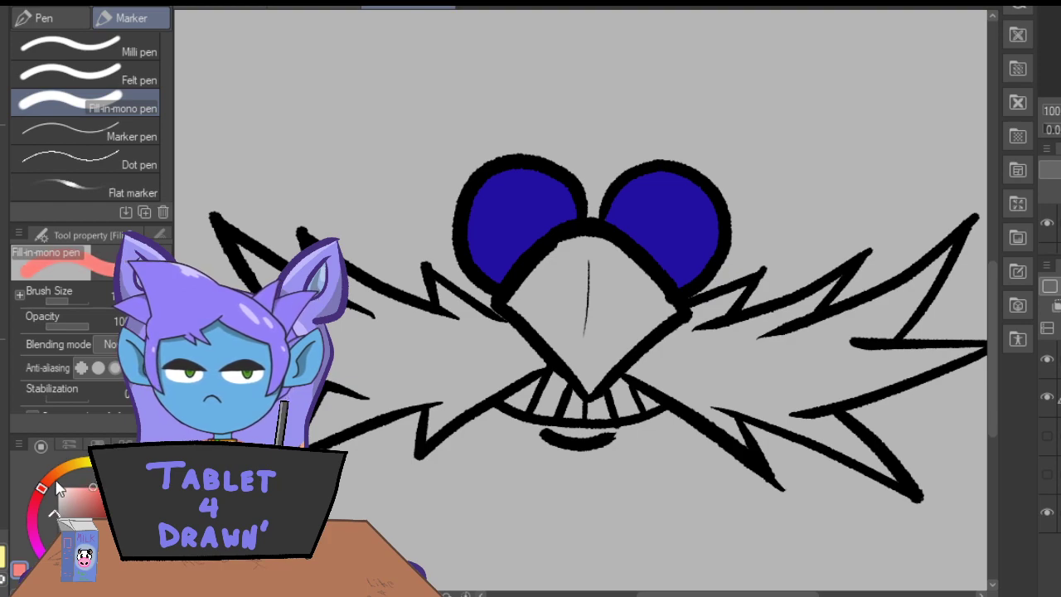
mouse_move(568, 243)
left_mouse_down()
mouse_move(512, 303)
mouse_move(588, 385)
mouse_move(676, 311)
mouse_move(603, 248)
mouse_move(571, 252)
mouse_move(583, 241)
mouse_move(537, 287)
mouse_move(525, 309)
mouse_move(568, 332)
mouse_move(582, 376)
mouse_move(612, 352)
mouse_move(624, 302)
mouse_move(616, 263)
mouse_move(652, 308)
left_mouse_up()
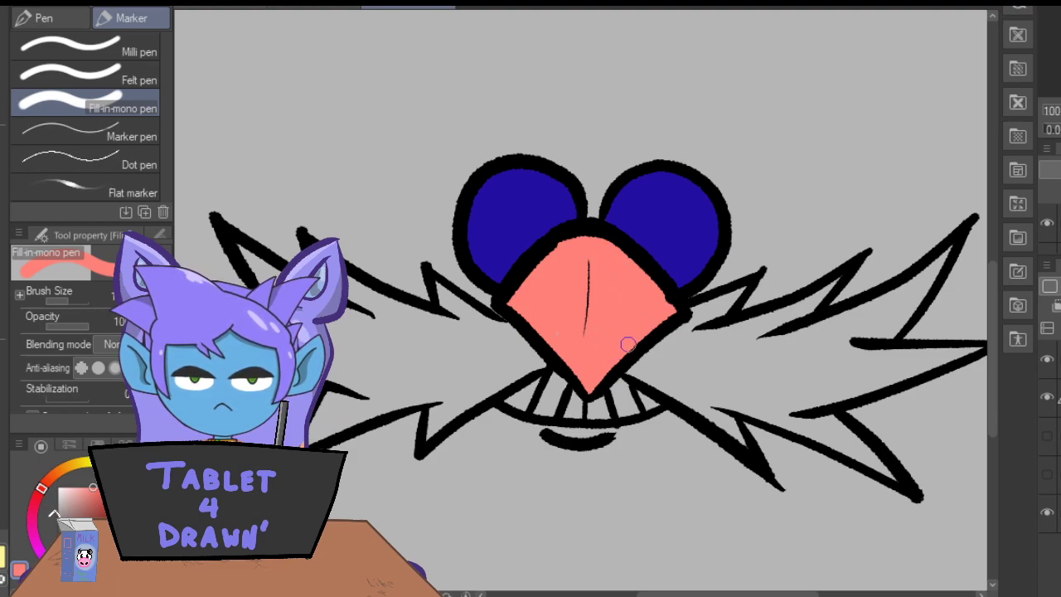
left_click_drag(81, 496, 48, 476)
mouse_move(543, 379)
left_mouse_down()
mouse_move(507, 403)
mouse_move(573, 415)
mouse_move(642, 405)
mouse_move(641, 393)
mouse_move(596, 406)
mouse_move(603, 396)
mouse_move(576, 415)
mouse_move(578, 398)
mouse_move(542, 397)
left_mouse_up()
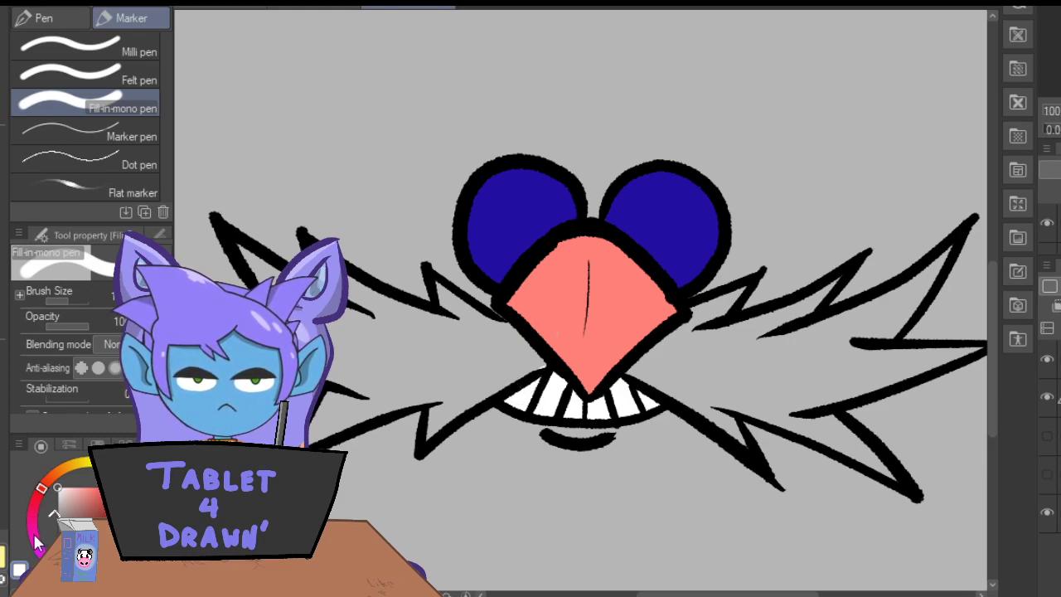
Paint the left half of the spiky mustache solid brown with the Fill-in-mono pen.
left_click(58, 472)
left_click(92, 518)
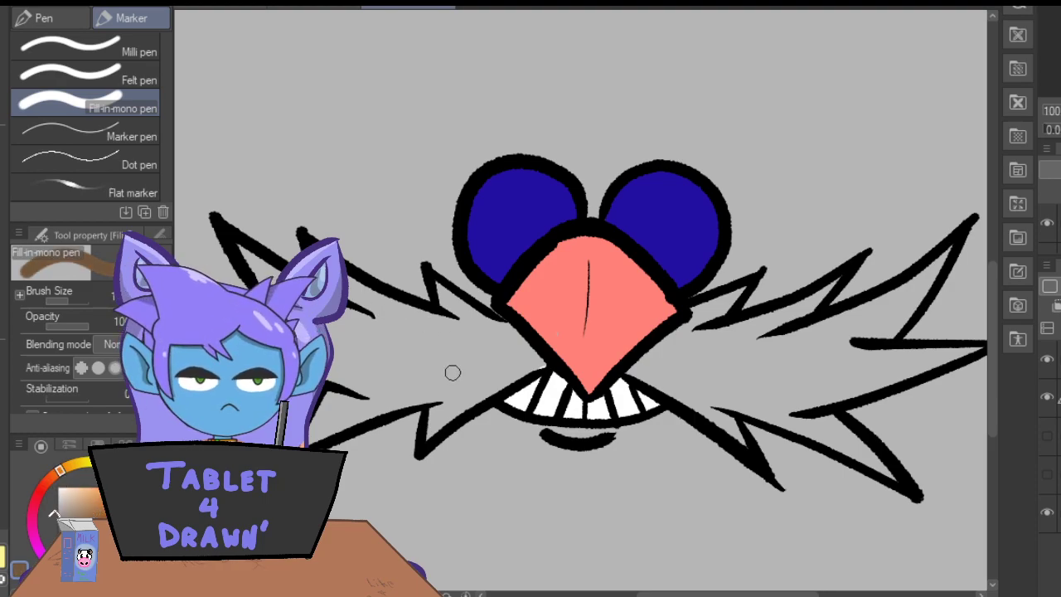
mouse_move(538, 369)
left_mouse_down()
mouse_move(510, 372)
mouse_move(503, 330)
mouse_move(522, 344)
mouse_move(436, 296)
mouse_move(456, 324)
mouse_move(466, 319)
left_mouse_up()
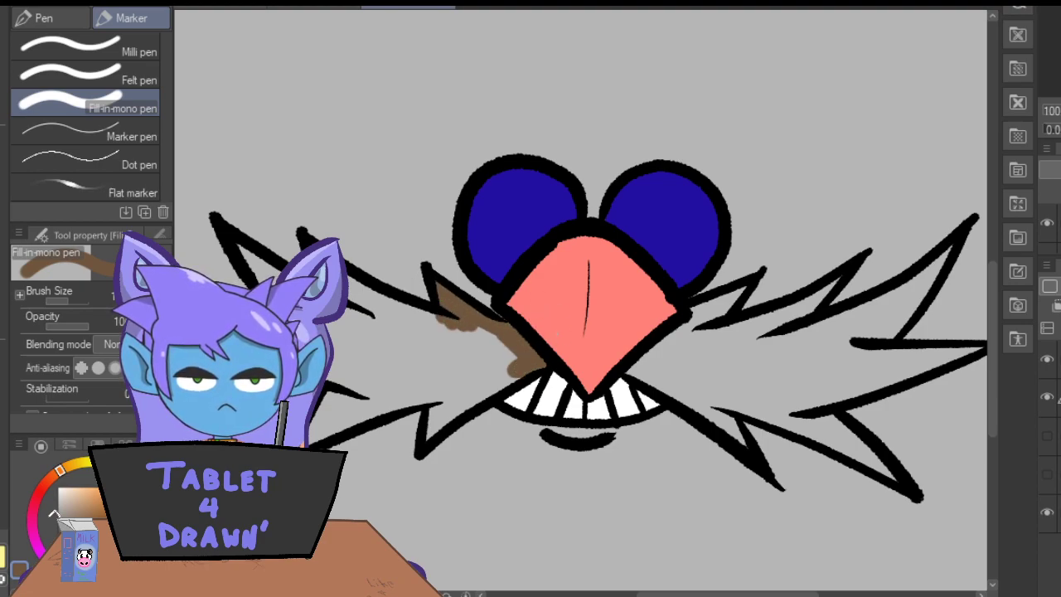
left_click_drag(367, 295, 441, 318)
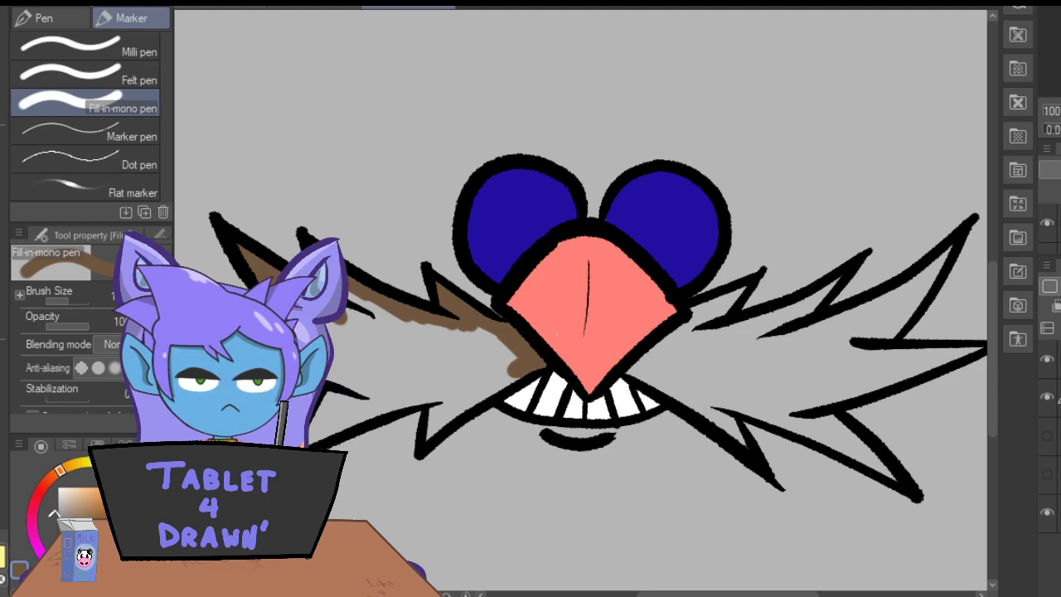
left_click_drag(348, 385, 339, 368)
mouse_move(312, 431)
left_mouse_down()
mouse_move(444, 394)
mouse_move(430, 408)
mouse_move(439, 398)
mouse_move(434, 425)
mouse_move(517, 372)
mouse_move(446, 424)
mouse_move(527, 356)
mouse_move(462, 399)
mouse_move(428, 390)
mouse_move(397, 388)
left_mouse_up()
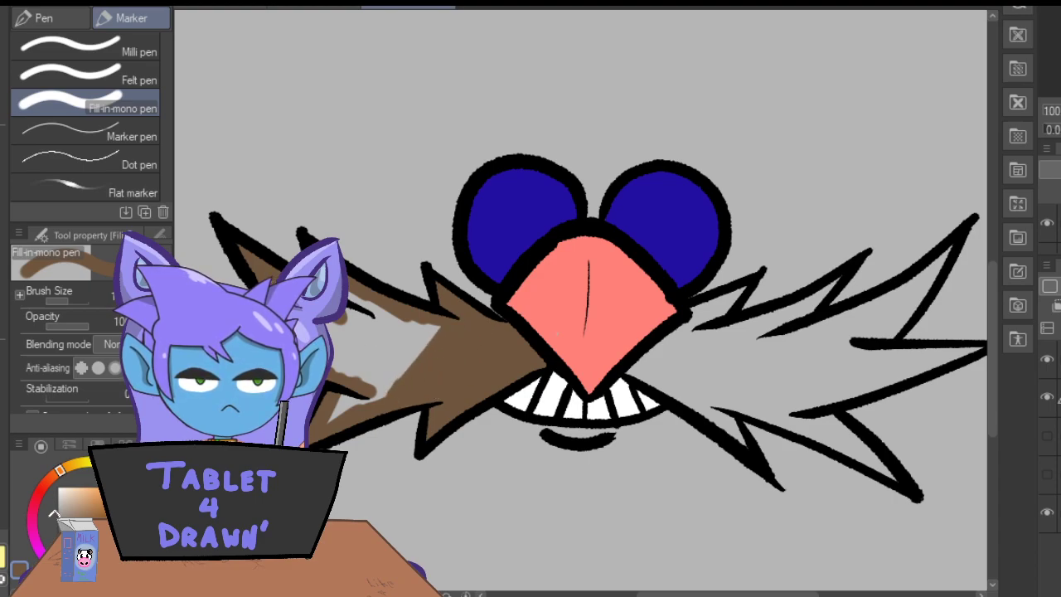
mouse_move(349, 323)
left_mouse_down()
mouse_move(364, 294)
mouse_move(425, 359)
mouse_move(419, 320)
mouse_move(443, 338)
mouse_move(444, 327)
mouse_move(376, 396)
left_mouse_up()
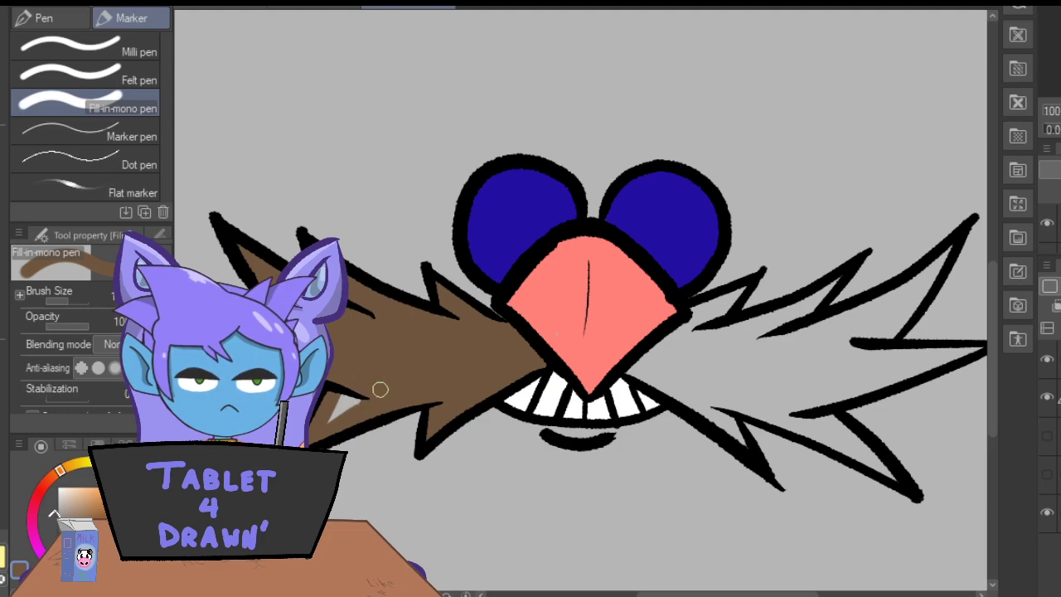
Fill the right half of the mustache, including all its spikes, with the same brown.
left_click_drag(653, 594, 681, 594)
left_click_drag(508, 368, 617, 435)
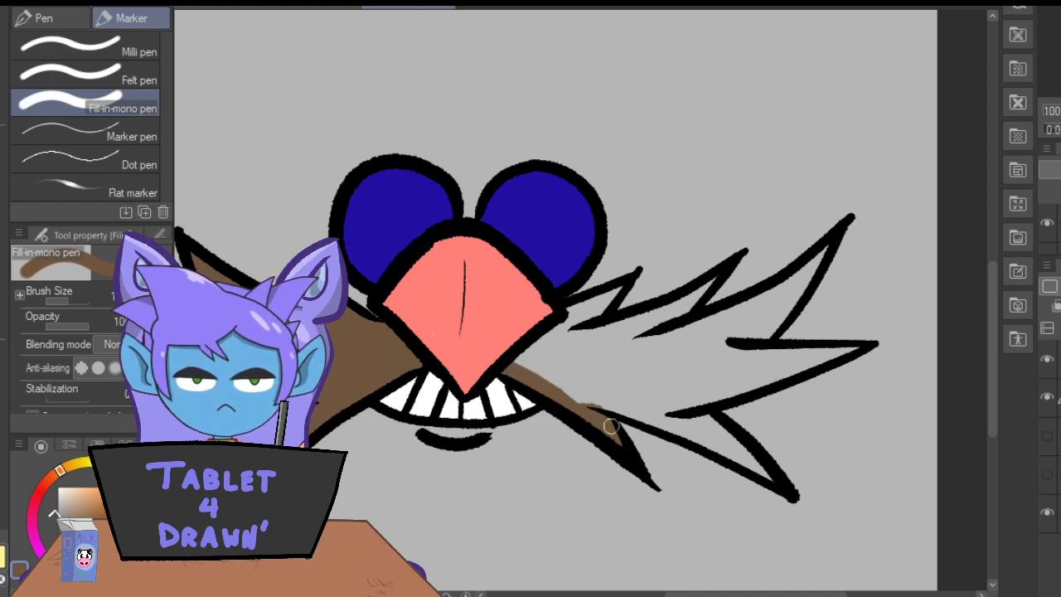
mouse_move(597, 296)
left_mouse_down()
mouse_move(580, 330)
mouse_move(576, 307)
mouse_move(540, 341)
mouse_move(559, 334)
mouse_move(545, 383)
mouse_move(605, 318)
left_mouse_up()
mouse_move(715, 275)
left_mouse_down()
mouse_move(696, 306)
mouse_move(691, 294)
mouse_move(628, 334)
left_mouse_up()
mouse_move(817, 251)
left_mouse_down()
mouse_move(806, 272)
mouse_move(726, 314)
mouse_move(630, 345)
left_mouse_up()
left_click_drag(807, 279, 756, 355)
mouse_move(826, 359)
left_mouse_down()
mouse_move(853, 349)
mouse_move(722, 390)
mouse_move(829, 350)
mouse_move(713, 348)
left_mouse_up()
mouse_move(766, 311)
left_mouse_down()
mouse_move(784, 296)
mouse_move(729, 336)
mouse_move(655, 365)
mouse_move(680, 343)
mouse_move(552, 386)
mouse_move(579, 350)
left_mouse_up()
mouse_move(579, 390)
left_mouse_down()
mouse_move(647, 401)
mouse_move(651, 416)
mouse_move(639, 411)
mouse_move(766, 476)
mouse_move(666, 401)
mouse_move(655, 402)
mouse_move(658, 416)
mouse_move(576, 376)
mouse_move(622, 370)
mouse_move(701, 414)
mouse_move(665, 363)
mouse_move(709, 385)
mouse_move(706, 348)
mouse_move(752, 356)
left_mouse_up()
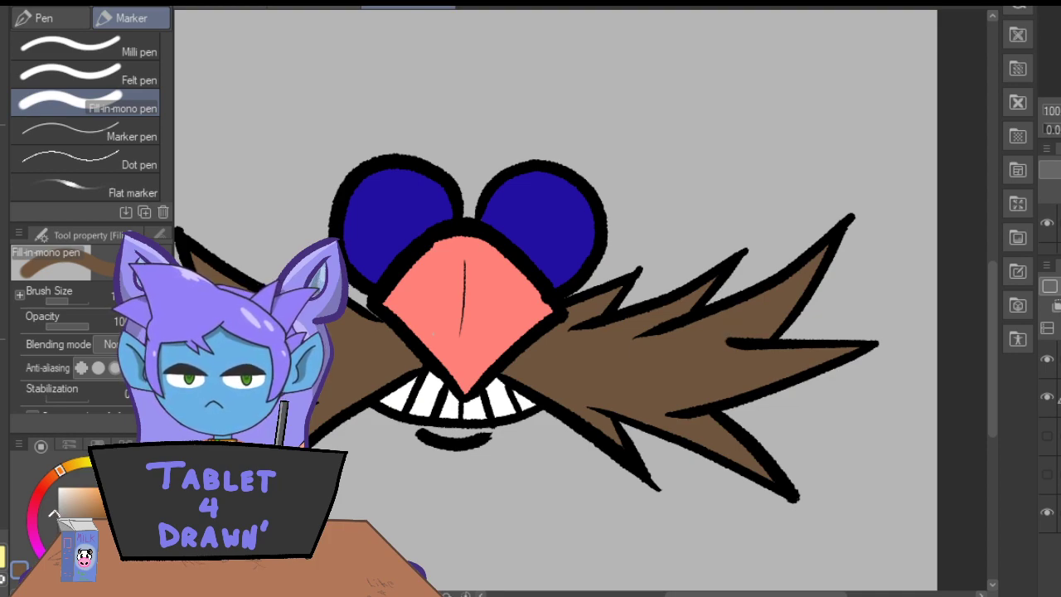
Add a new raster layer and paint a lighter blue-violet oval highlight on the right side of each lens.
key("ctrl+shift+n")
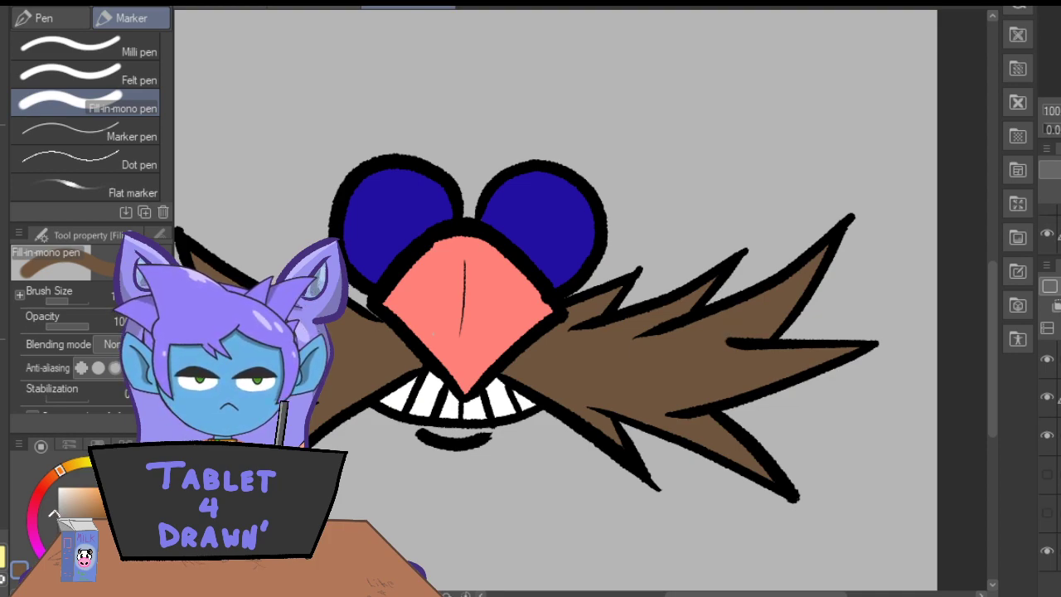
key("i")
left_click(551, 211)
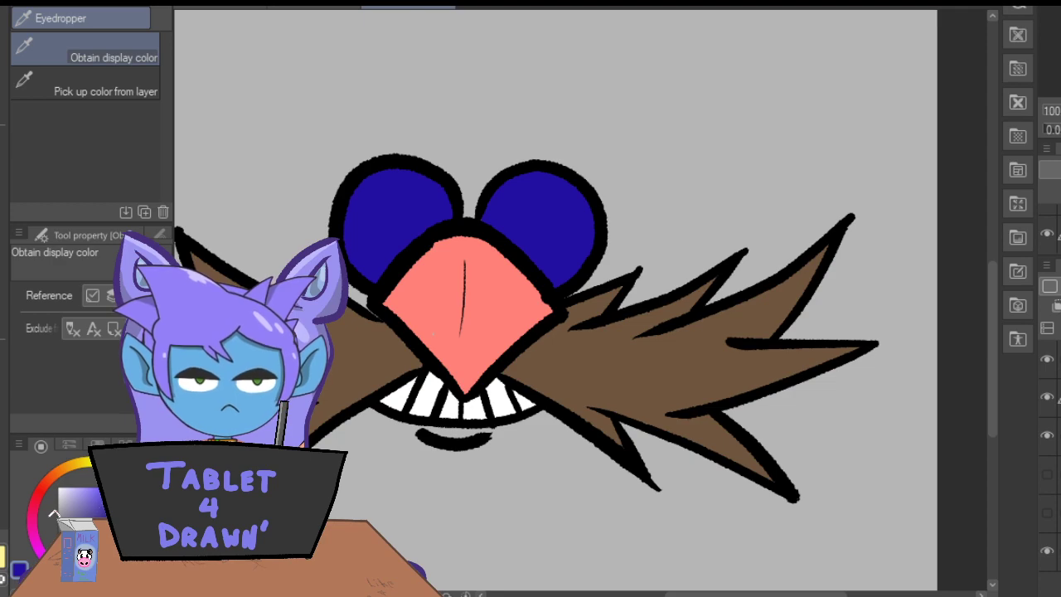
key("p")
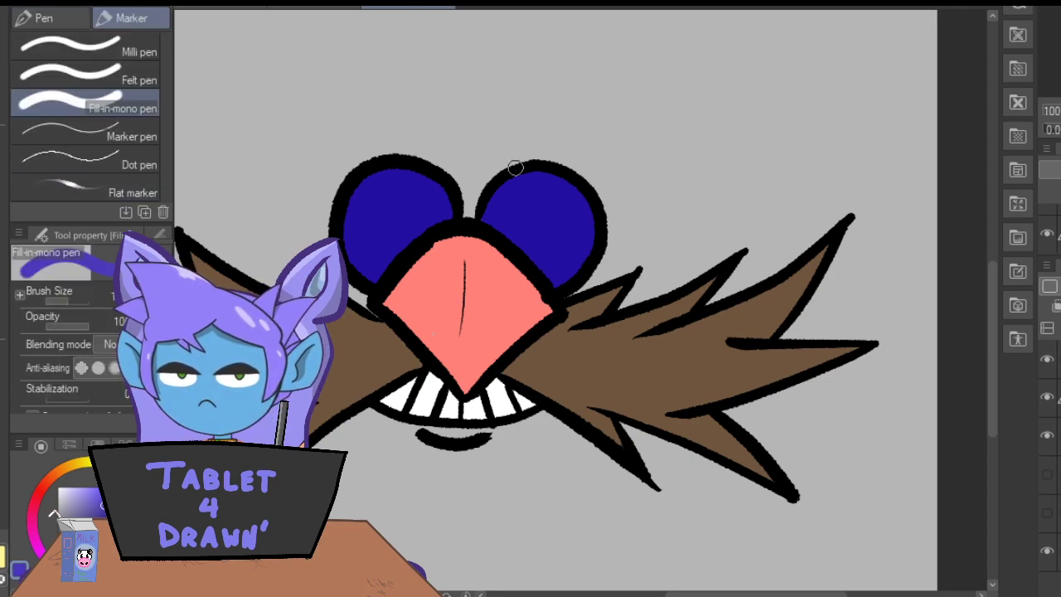
mouse_move(574, 223)
left_mouse_down()
mouse_move(580, 206)
mouse_move(571, 242)
mouse_move(575, 231)
left_mouse_up()
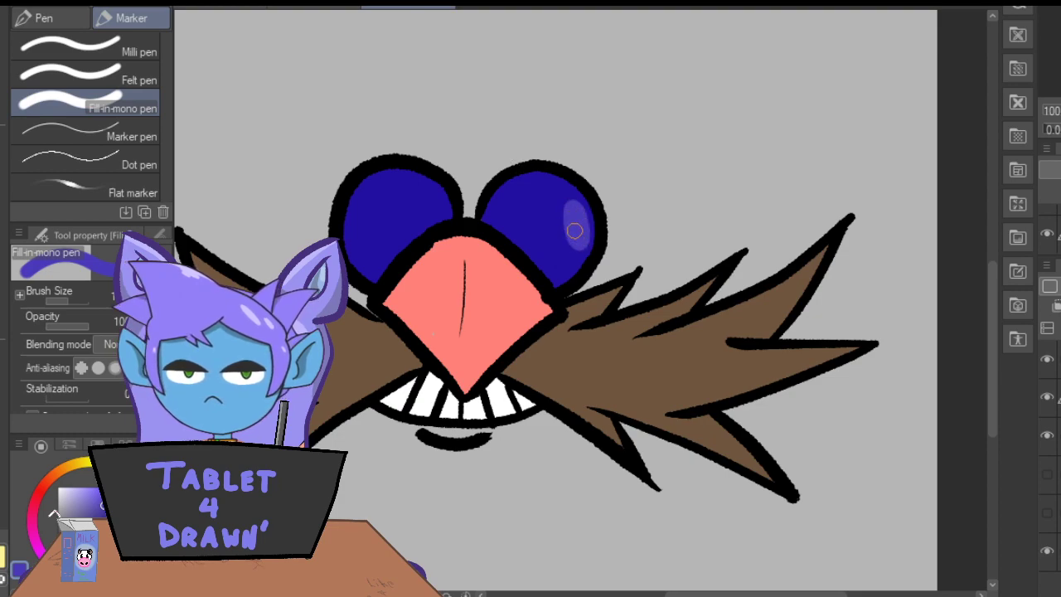
left_click_drag(432, 206, 428, 213)
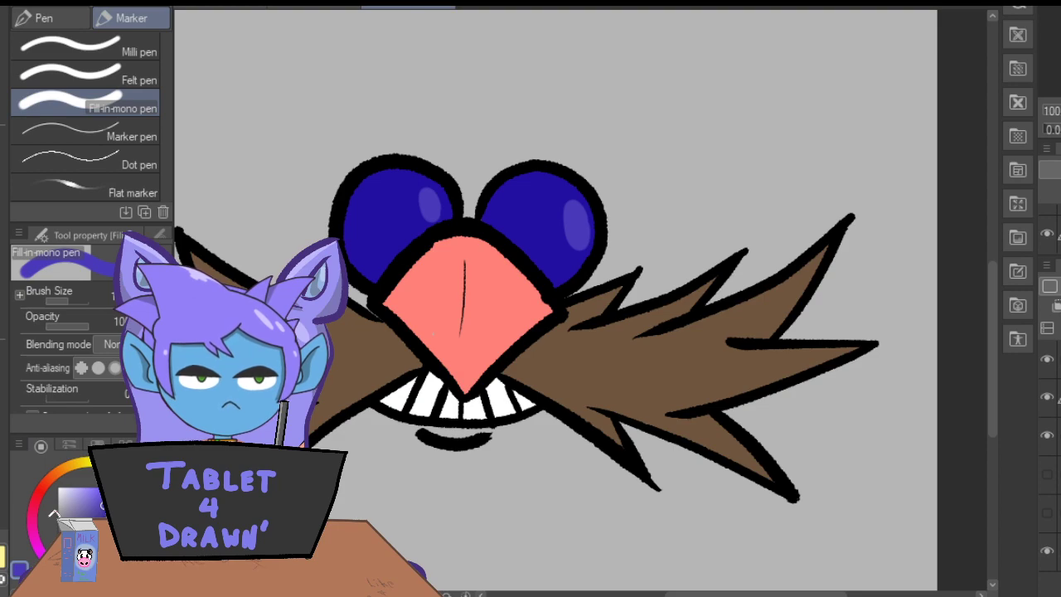
Shade the left edge of both lenses with a curved band of muted, darker blue.
left_click(109, 517)
mouse_move(370, 173)
left_mouse_down()
mouse_move(347, 214)
mouse_move(355, 270)
mouse_move(350, 256)
left_mouse_up()
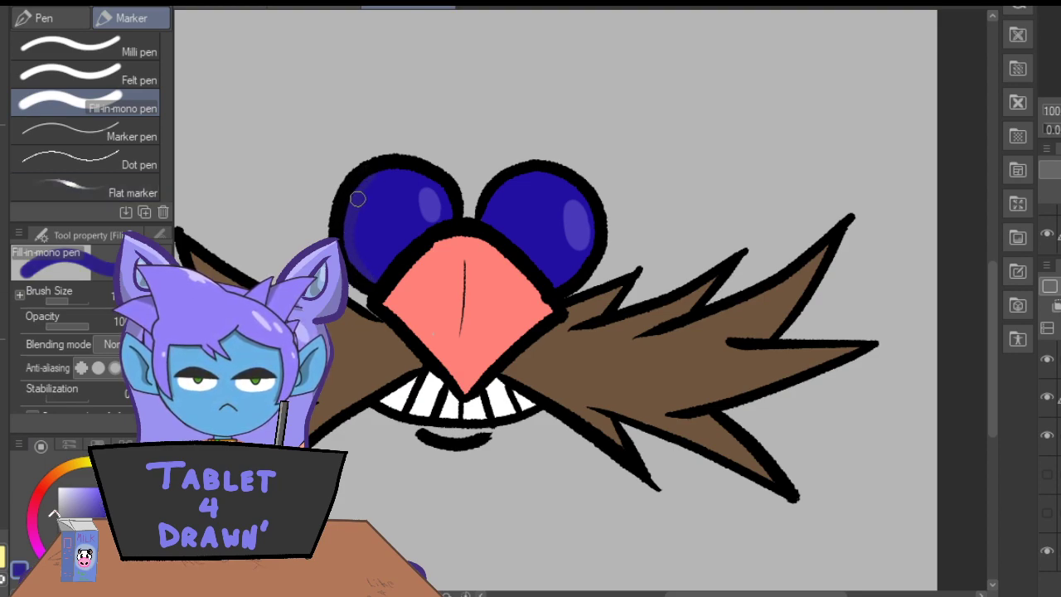
key("ctrl+z")
mouse_move(376, 173)
left_mouse_down()
mouse_move(350, 237)
mouse_move(373, 280)
left_mouse_up()
mouse_move(504, 177)
left_mouse_down()
mouse_move(521, 178)
mouse_move(503, 223)
left_mouse_up()
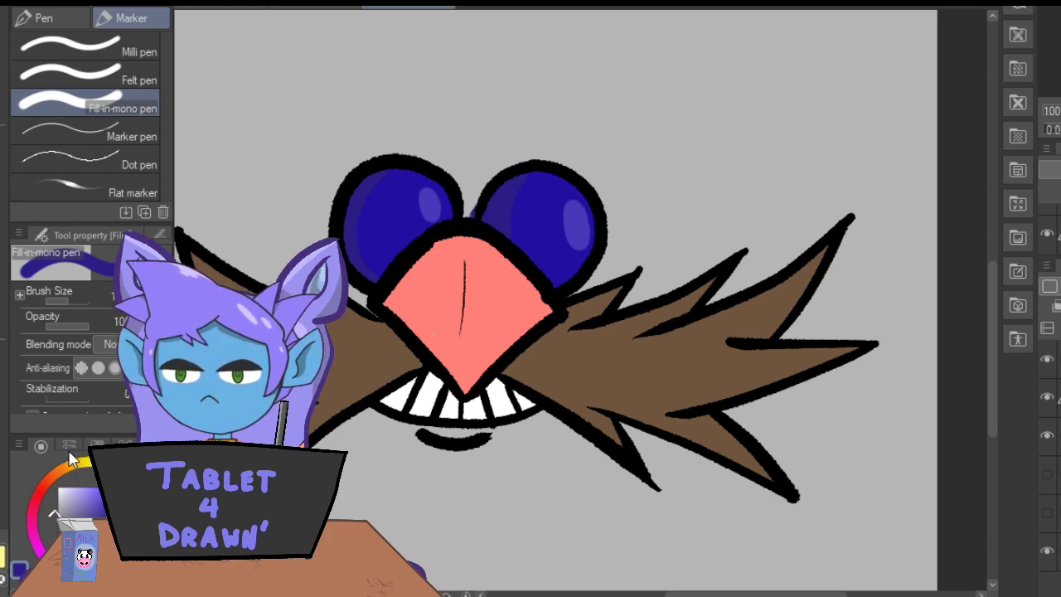
Sample the nose's salmon pink, darken it, and shade the left half of the diamond nose up to its center line.
key("i")
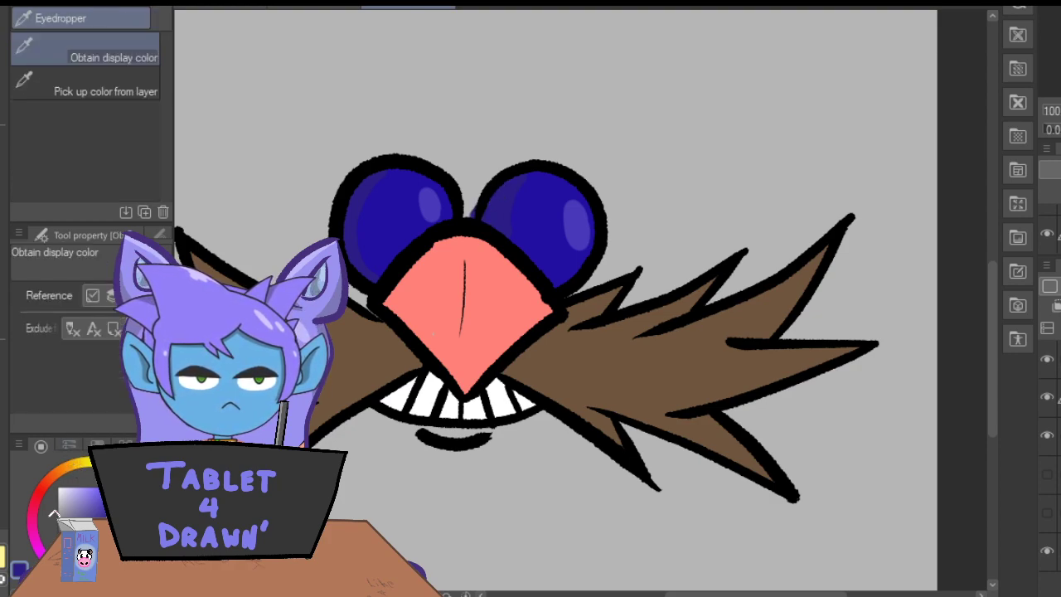
left_click(439, 290)
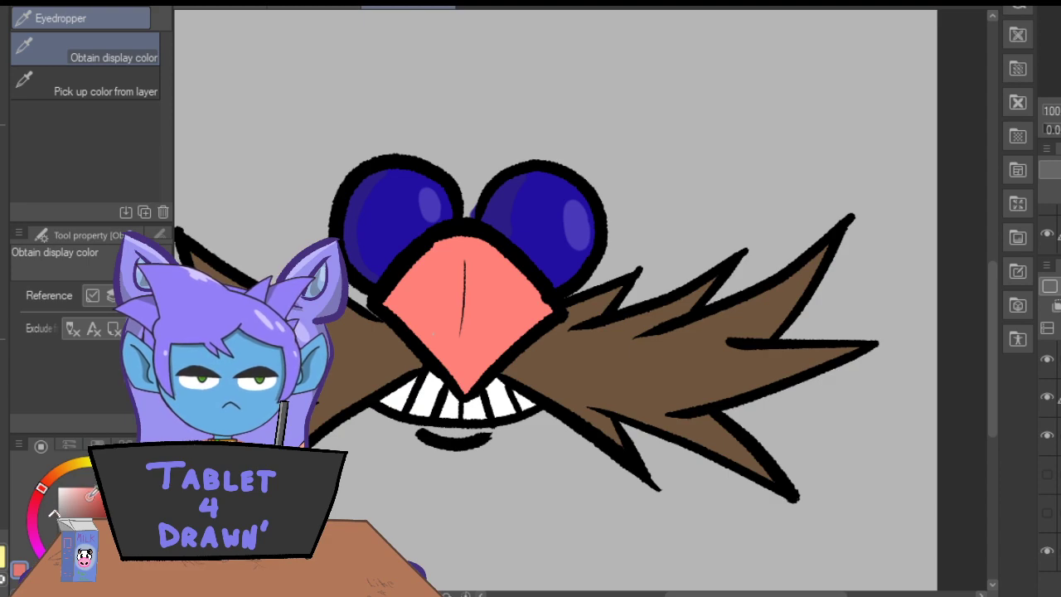
key("p")
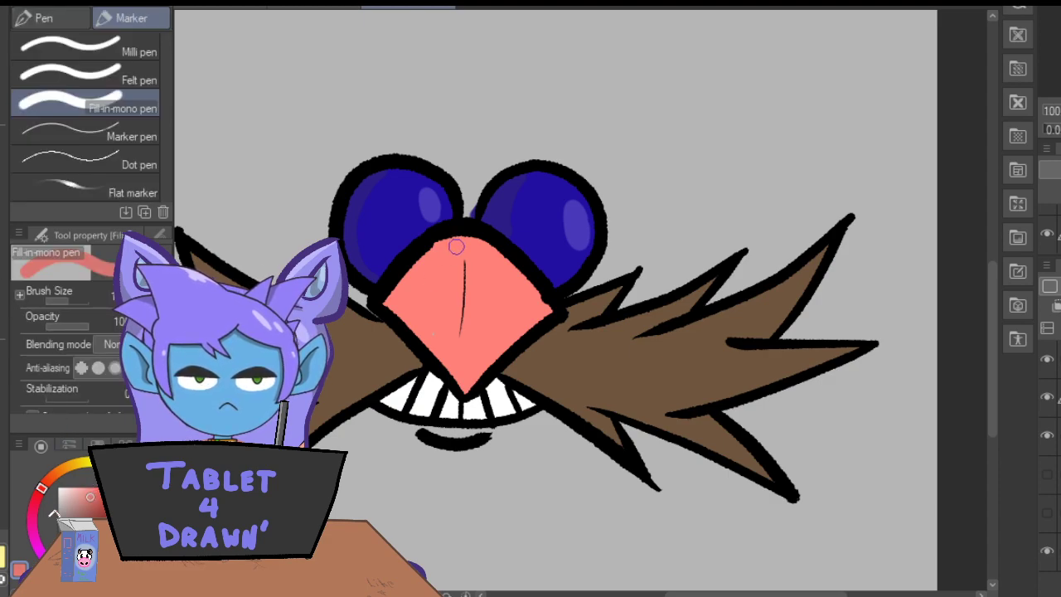
mouse_move(456, 236)
left_mouse_down()
mouse_move(454, 385)
mouse_move(456, 326)
left_mouse_up()
mouse_move(454, 251)
left_mouse_down()
mouse_move(440, 356)
mouse_move(399, 299)
mouse_move(439, 248)
left_mouse_up()
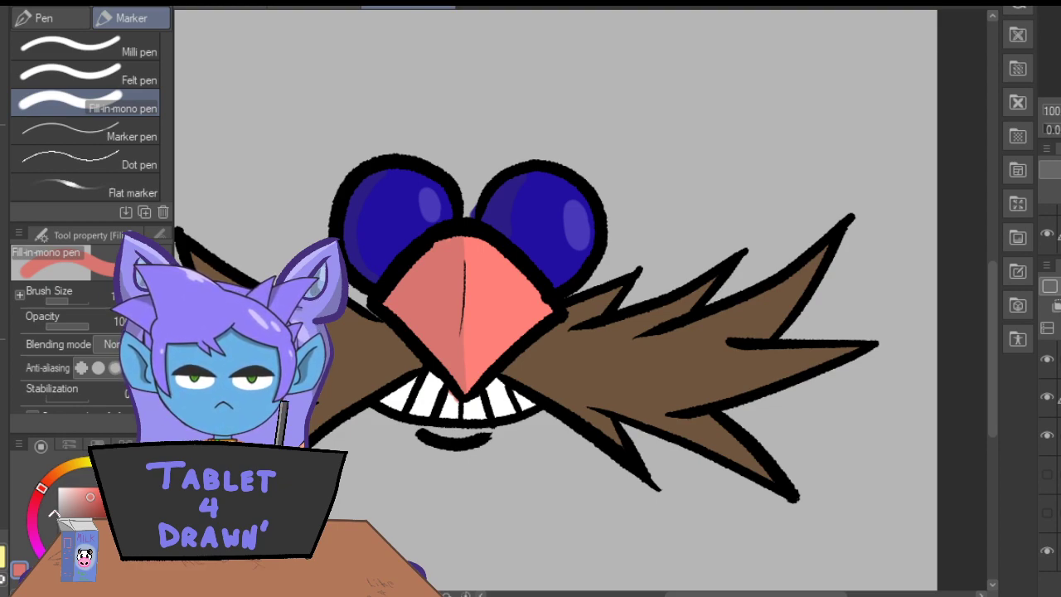
Erase the inked mouth line, tooth dividers and lower lip from the line art layer.
key("e")
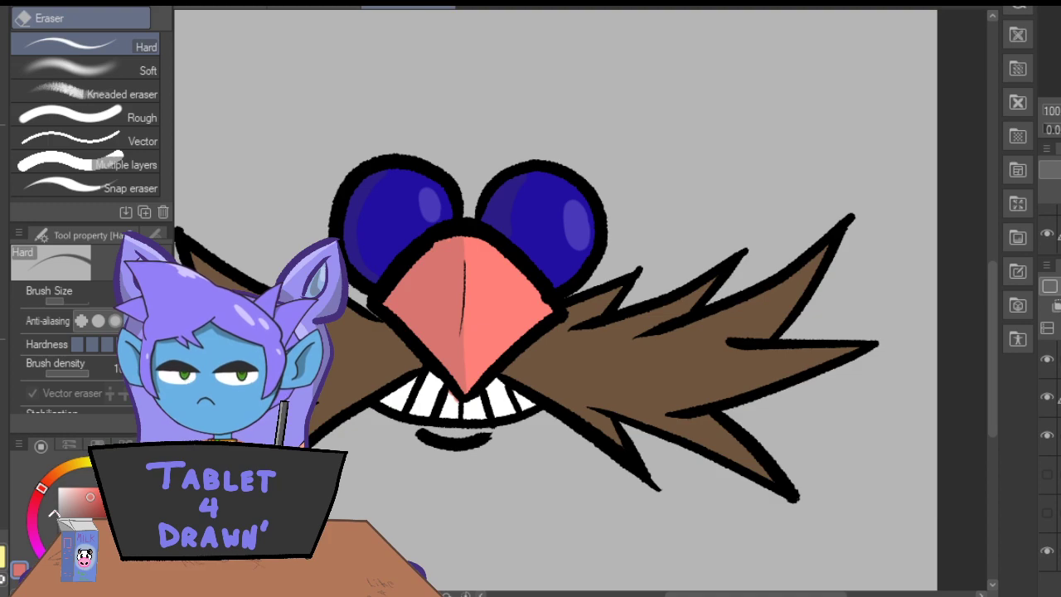
left_click(1059, 360)
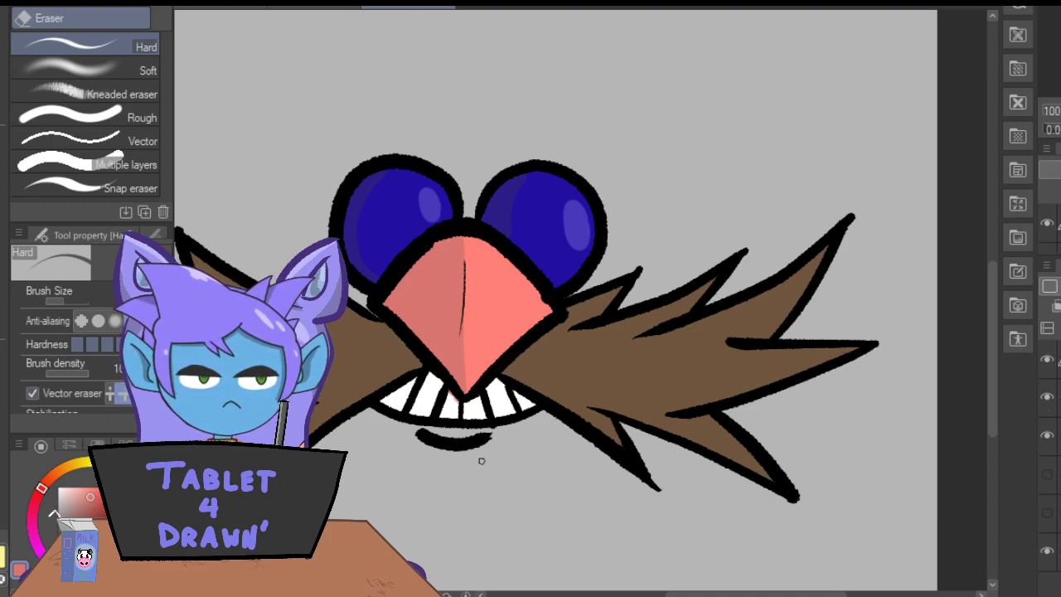
mouse_move(457, 452)
left_mouse_down()
mouse_move(396, 400)
mouse_move(507, 417)
mouse_move(517, 438)
left_mouse_up()
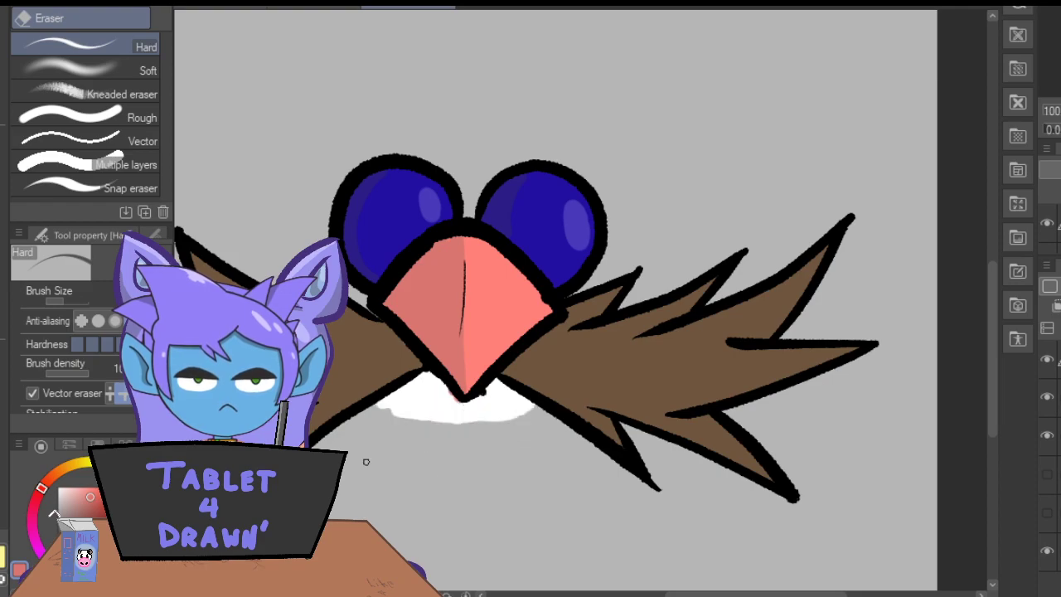
Erase the white teeth paint and clean up the leftover ink and pink specks around the nose's lower tip.
left_click(1059, 435)
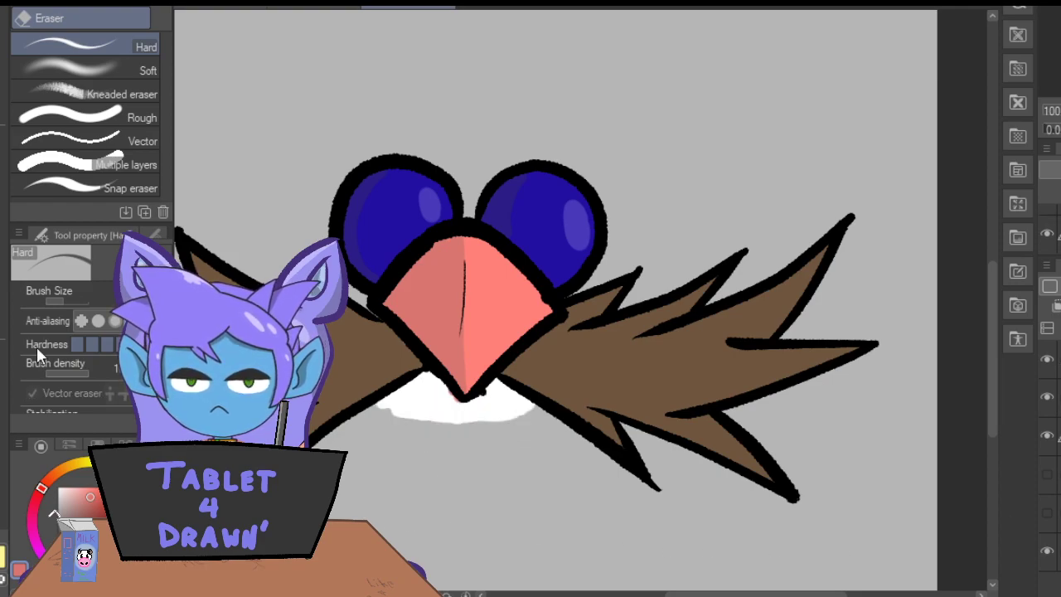
mouse_move(413, 394)
left_mouse_down()
mouse_move(405, 415)
mouse_move(414, 386)
left_mouse_up()
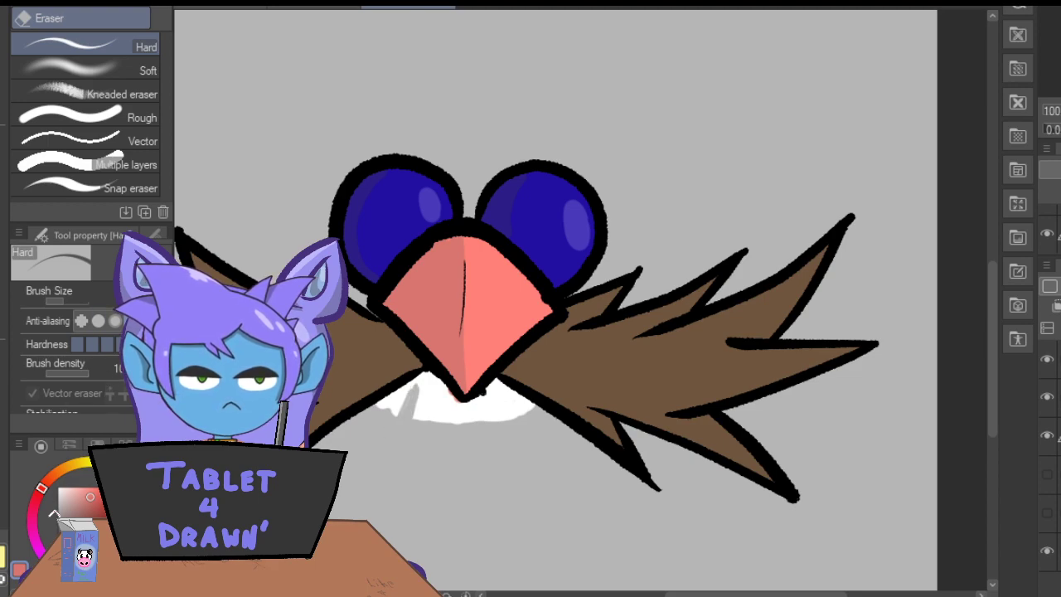
mouse_move(411, 388)
left_mouse_down()
mouse_move(372, 422)
mouse_move(428, 375)
mouse_move(460, 405)
mouse_move(497, 379)
mouse_move(537, 409)
mouse_move(504, 384)
mouse_move(512, 413)
mouse_move(492, 387)
mouse_move(483, 432)
mouse_move(474, 403)
mouse_move(441, 442)
mouse_move(442, 390)
mouse_move(412, 420)
left_mouse_up()
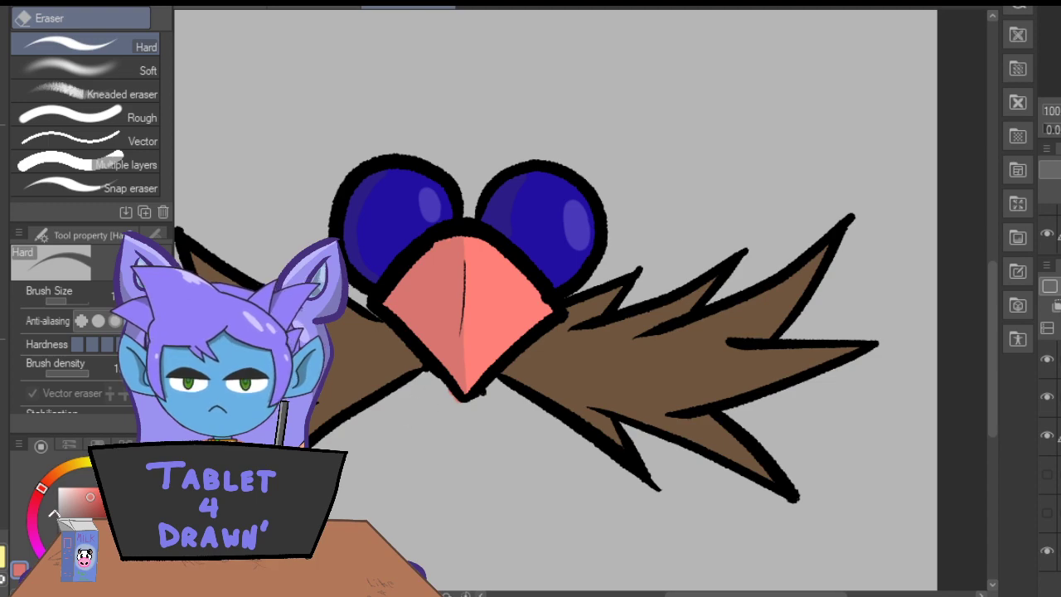
left_click(1056, 359)
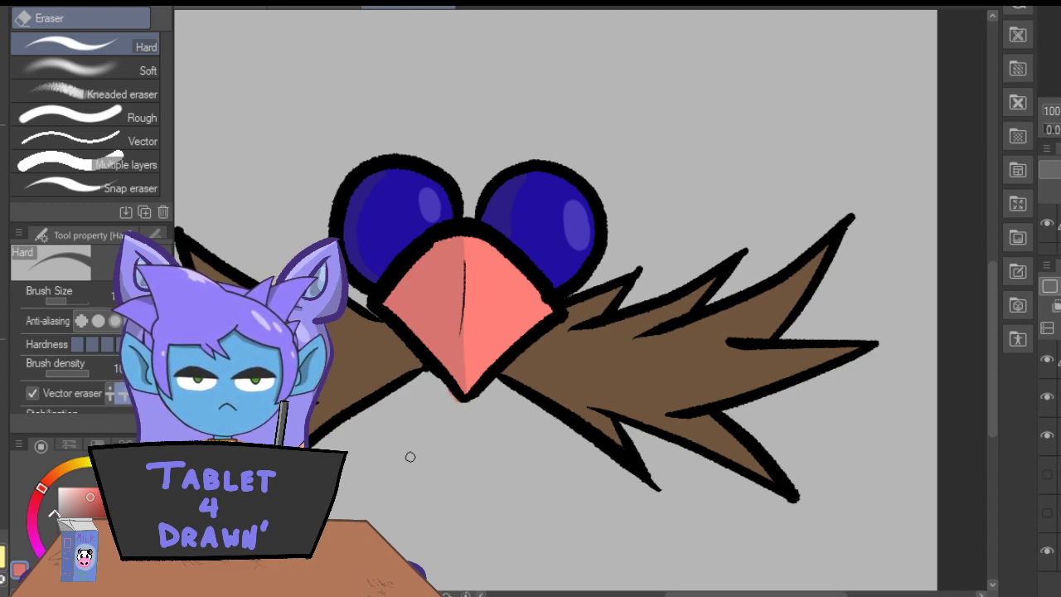
left_click(1056, 436)
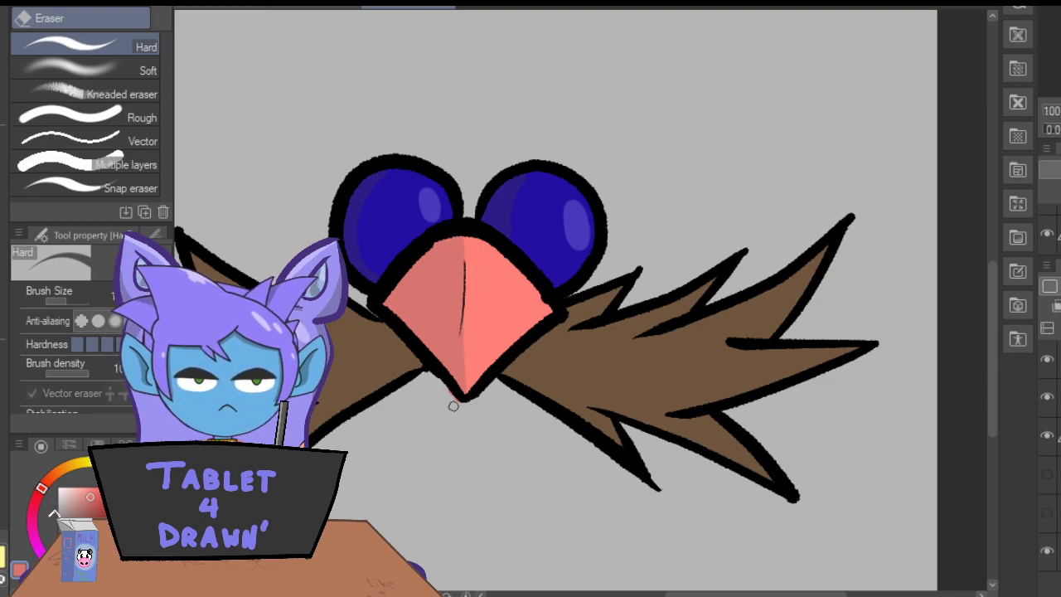
left_click(1057, 397)
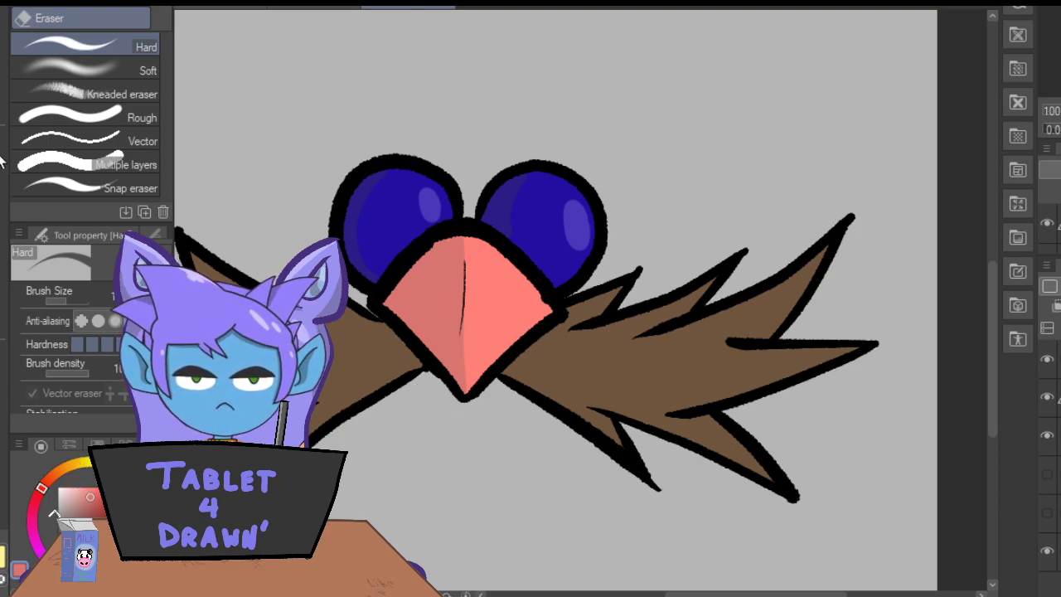
Shade the right half of the mustache with darker brown strokes along its spikes, lower edge and beside the nose.
key("i")
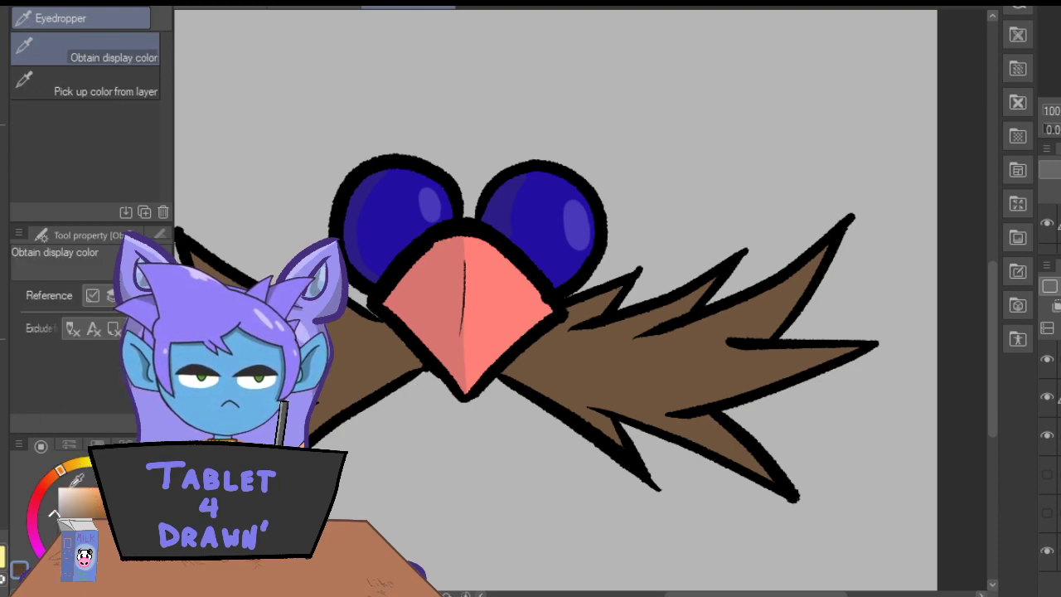
key("b")
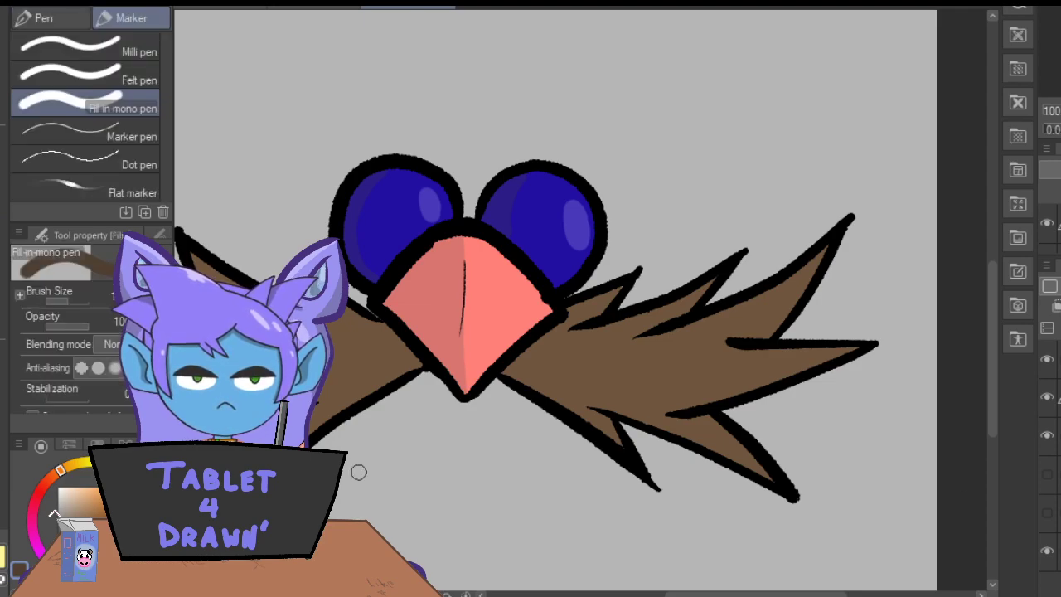
left_click_drag(617, 290, 570, 311)
mouse_move(712, 282)
left_mouse_down()
mouse_move(554, 343)
mouse_move(573, 315)
left_mouse_up()
mouse_move(819, 255)
left_mouse_down()
mouse_move(755, 301)
mouse_move(606, 355)
left_mouse_up()
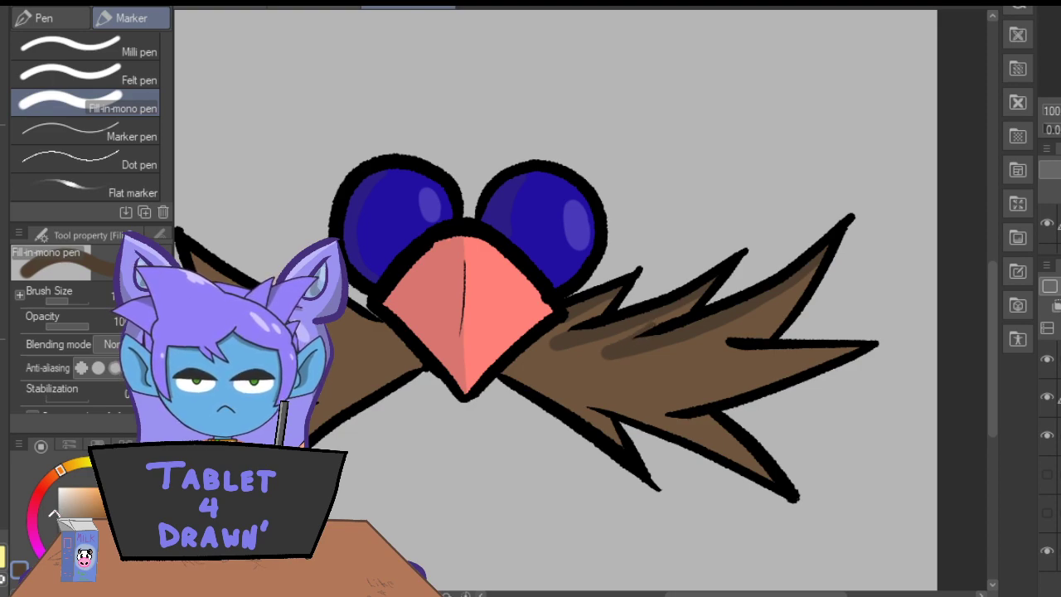
mouse_move(848, 348)
left_mouse_down()
mouse_move(688, 364)
mouse_move(680, 354)
mouse_move(725, 343)
left_mouse_up()
mouse_move(800, 356)
left_mouse_down()
mouse_move(715, 356)
mouse_move(765, 353)
mouse_move(723, 353)
left_mouse_up()
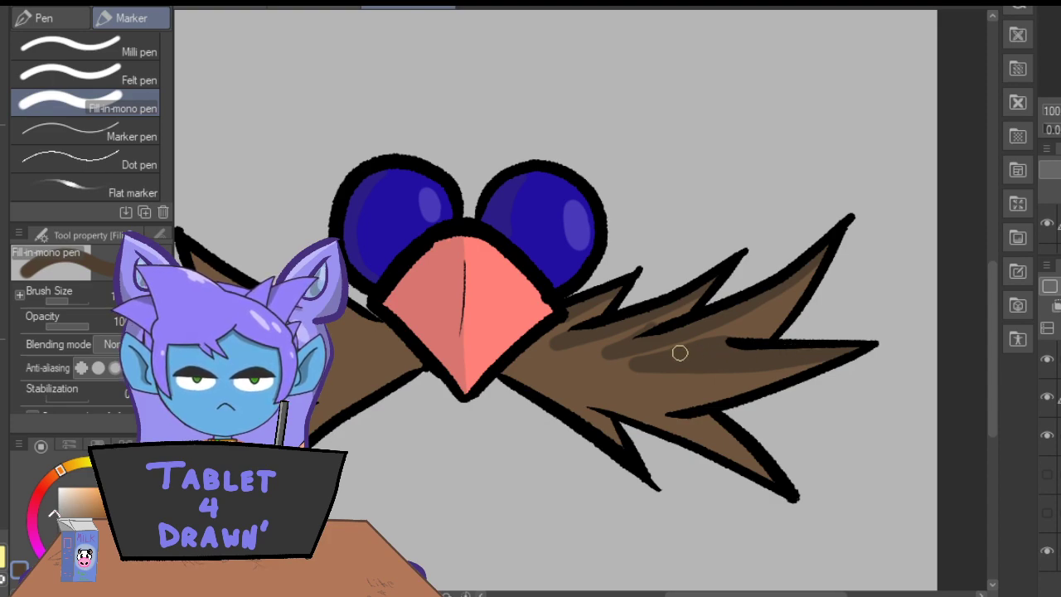
left_click_drag(609, 433, 508, 372)
left_click_drag(554, 329, 500, 361)
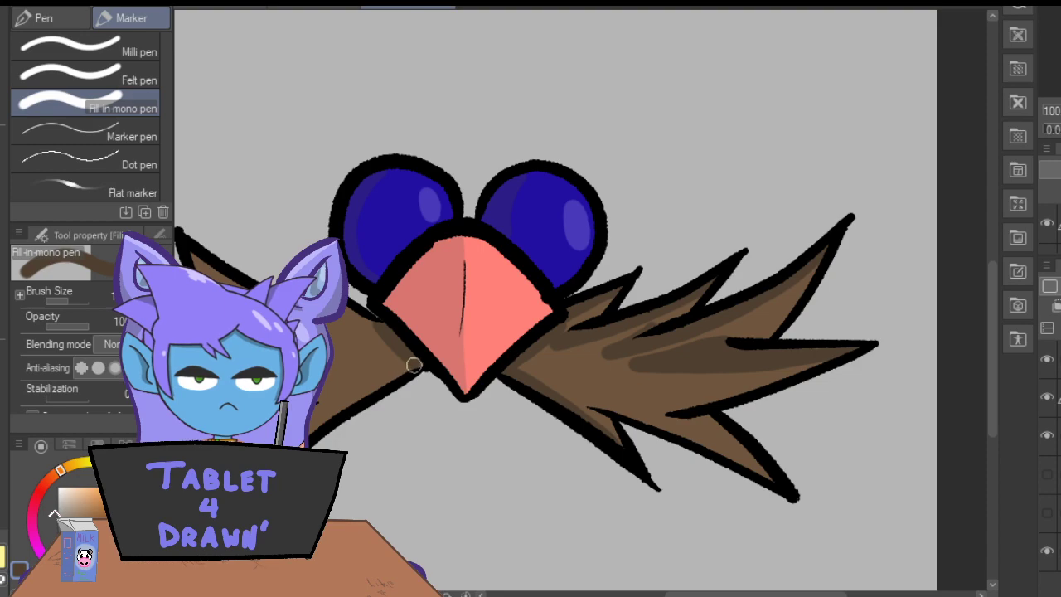
Shade the left half of the mustache with darker brown strokes along its spikes, lower edge and beside the nose.
left_click_drag(685, 594, 655, 594)
left_click_drag(462, 310, 450, 294)
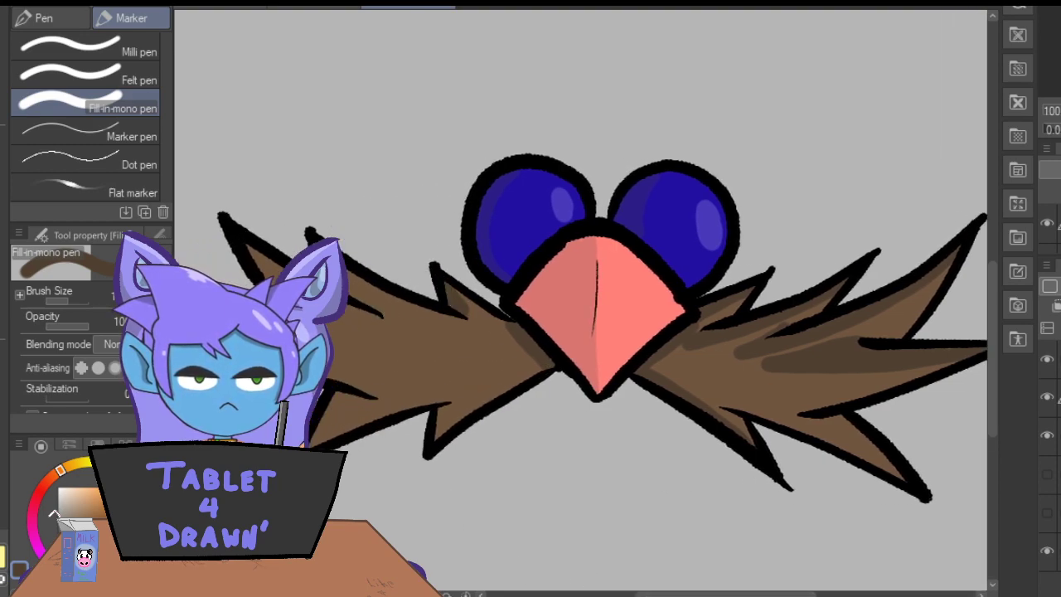
left_click_drag(352, 278, 375, 305)
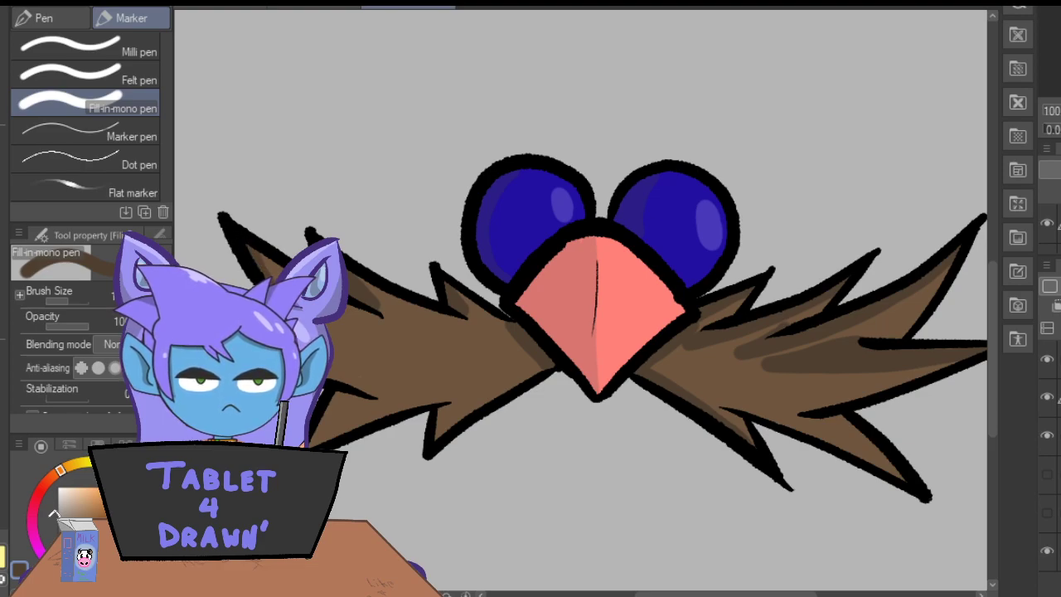
key("e")
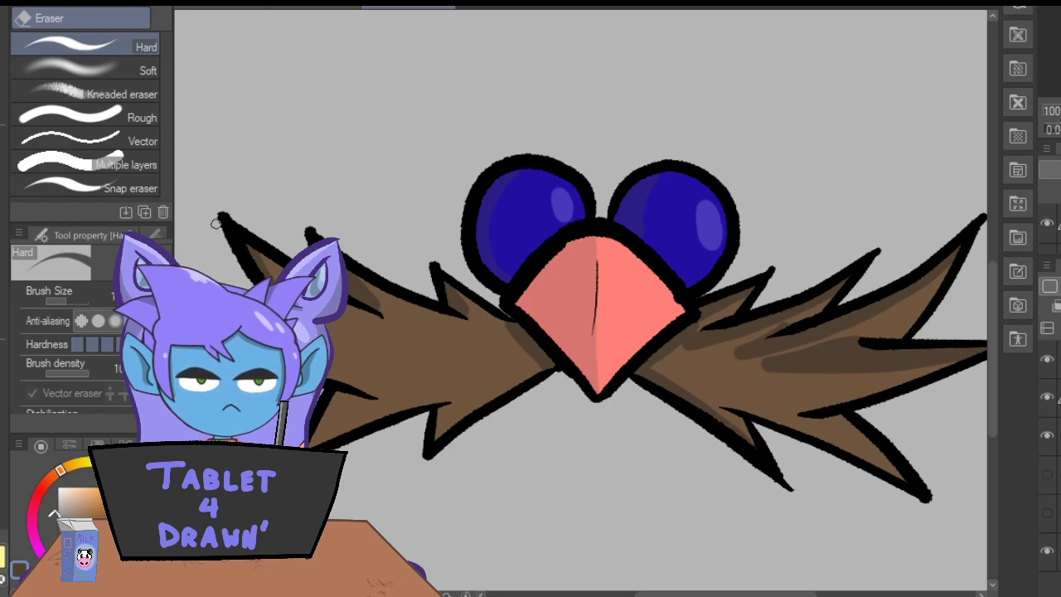
key("p")
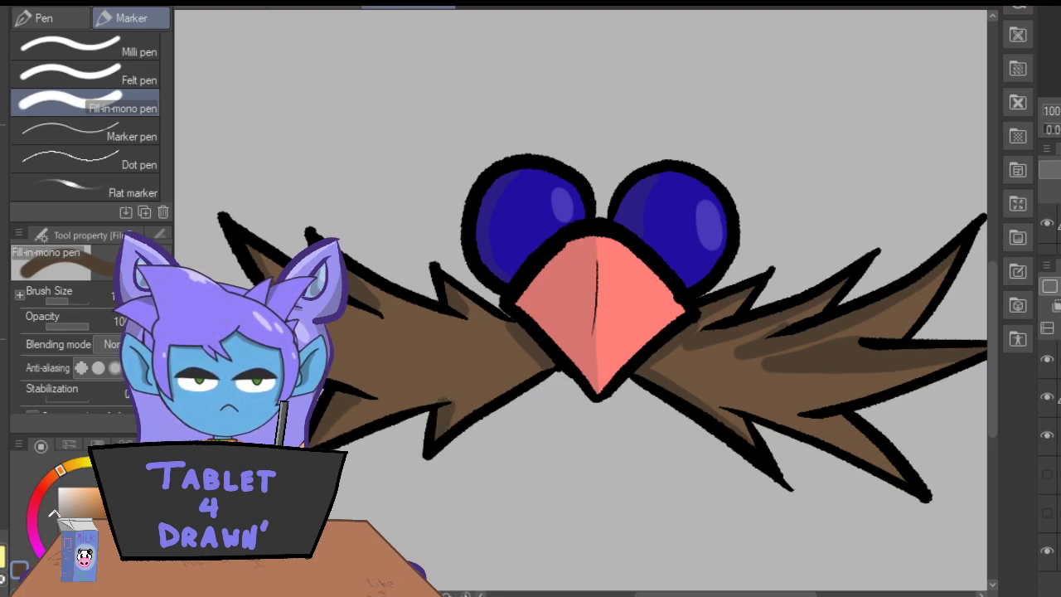
mouse_move(538, 367)
left_mouse_down()
mouse_move(443, 434)
mouse_move(539, 357)
mouse_move(448, 423)
left_mouse_up()
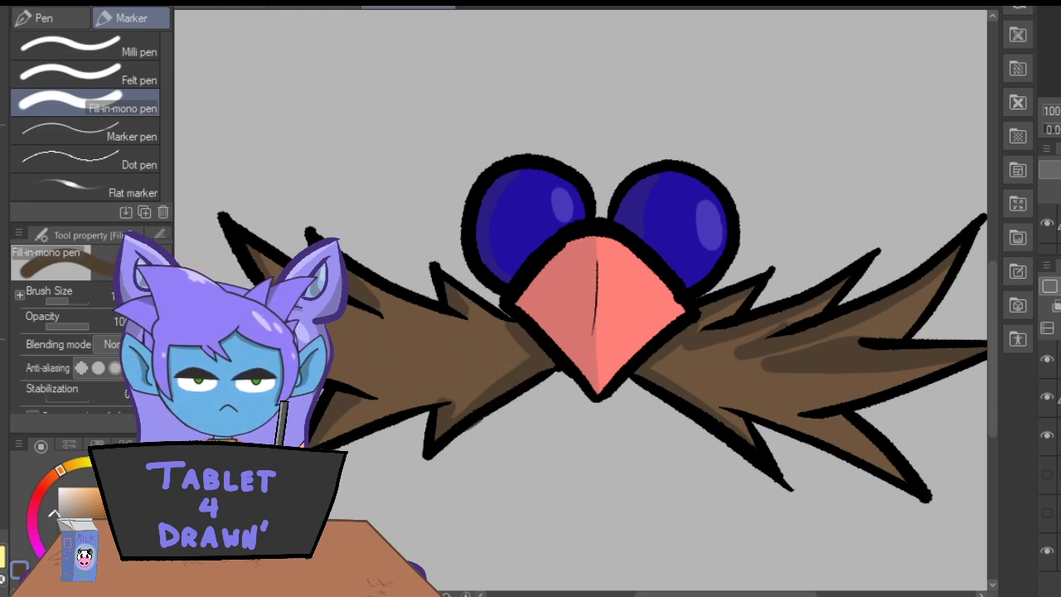
Show the character drawing beneath the face overlay to check how the overlay sits on the face, and hide it again.
key("ctrl+minus")
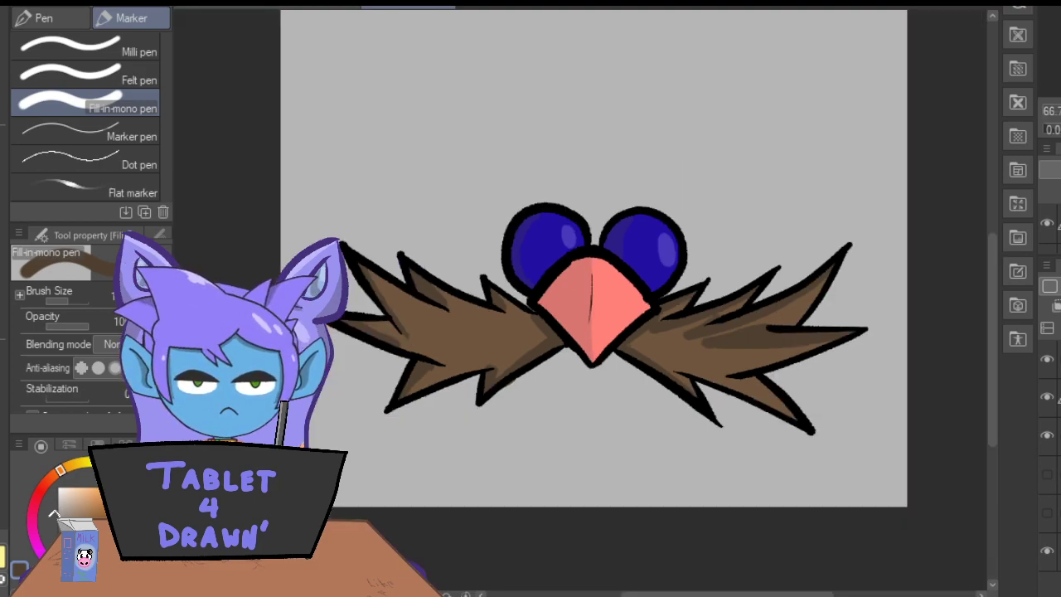
left_click(1046, 511)
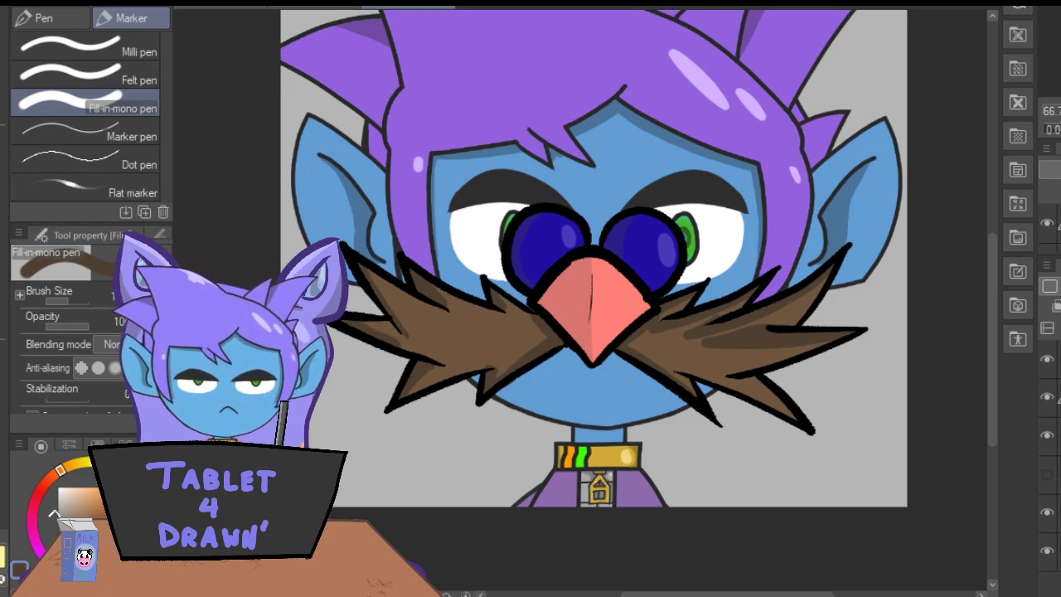
key("ctrl+minus")
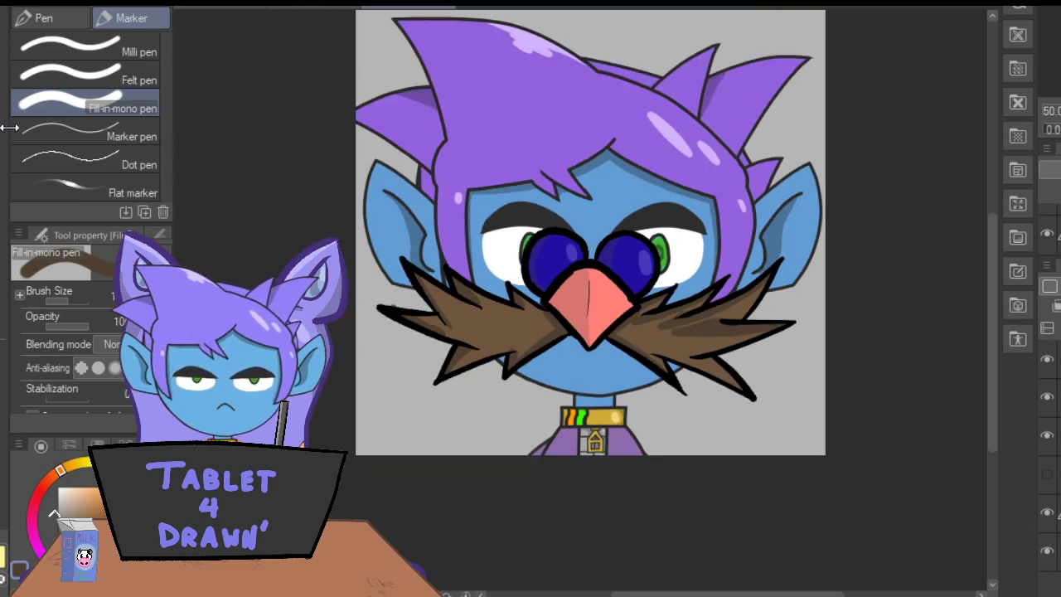
key("m")
mouse_move(764, 514)
left_mouse_down()
mouse_move(857, 100)
mouse_move(630, 10)
mouse_move(290, 147)
mouse_move(403, 533)
mouse_move(749, 550)
mouse_move(711, 474)
left_mouse_up()
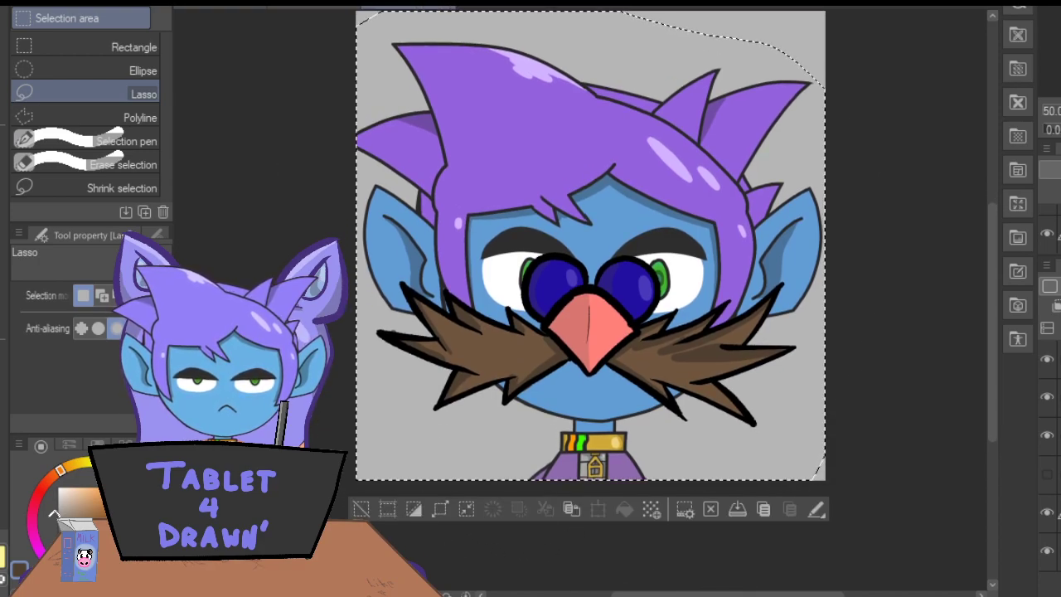
left_click(361, 509)
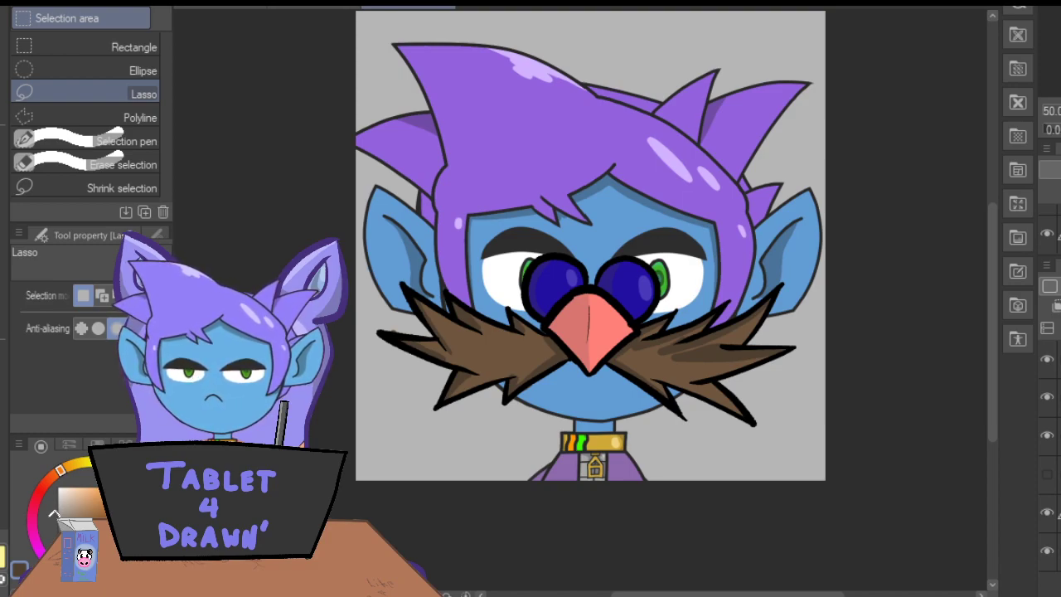
left_click(1048, 514)
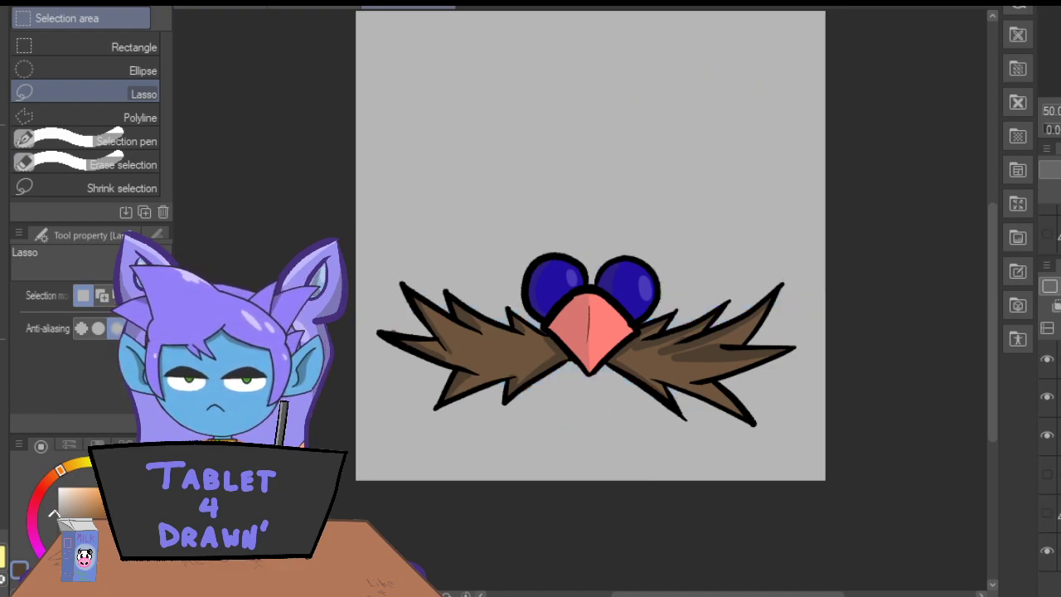
key("shift+alt+e")
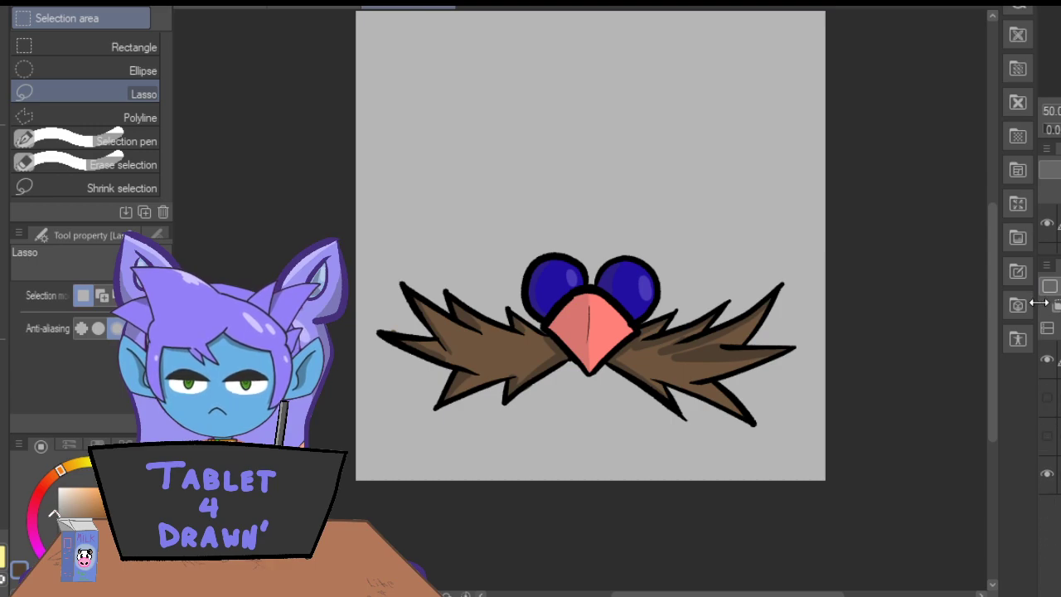
mouse_move(810, 232)
left_mouse_down()
mouse_move(534, 172)
mouse_move(345, 249)
mouse_move(526, 484)
mouse_move(826, 417)
mouse_move(703, 175)
left_mouse_up()
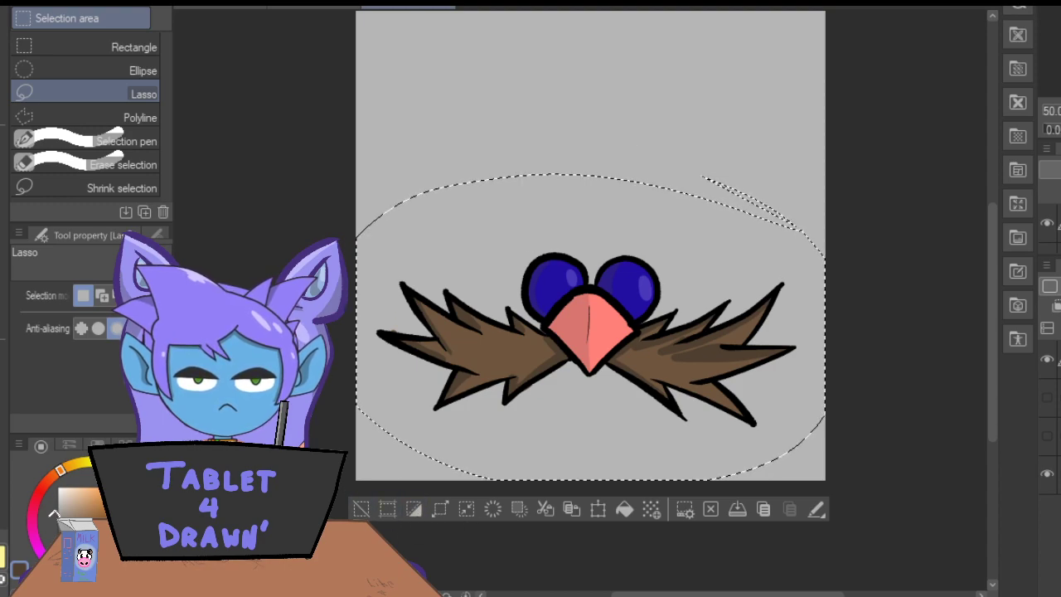
left_click(361, 508)
key("ctrl+z")
key("ctrl+v")
key("ctrl+v")
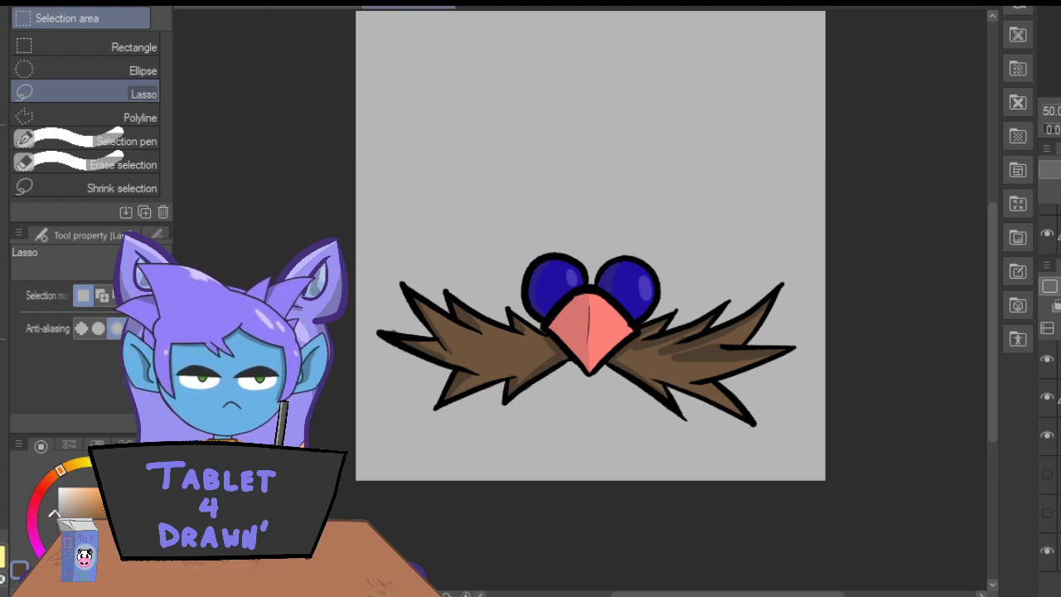
Erase the stray shading outside the mustache's outline and merge the overlay's line art, color and shading layers into one.
key("e")
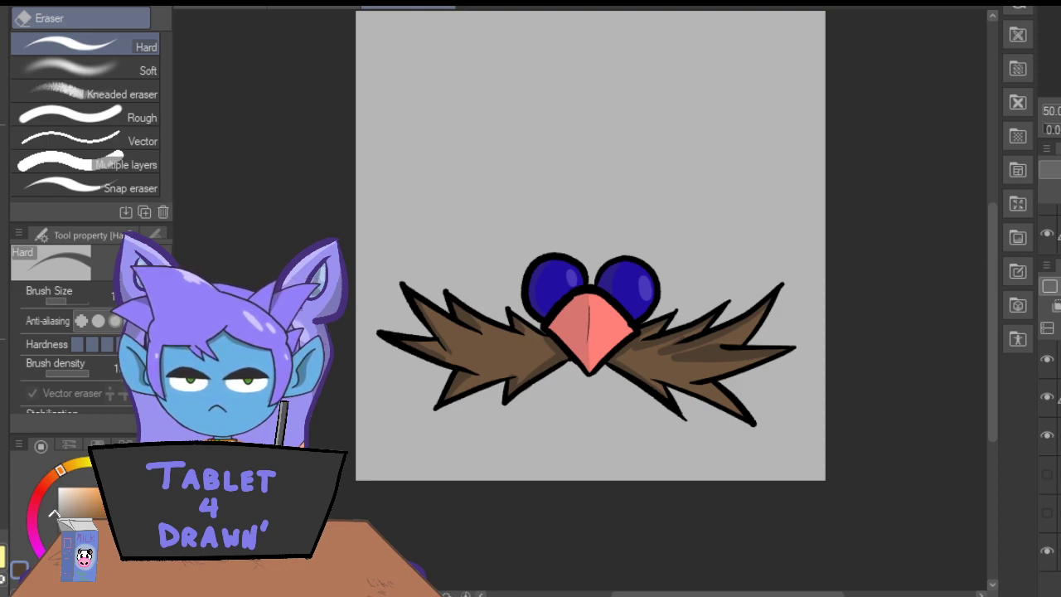
left_click(31, 393)
key("shift+alt+e")
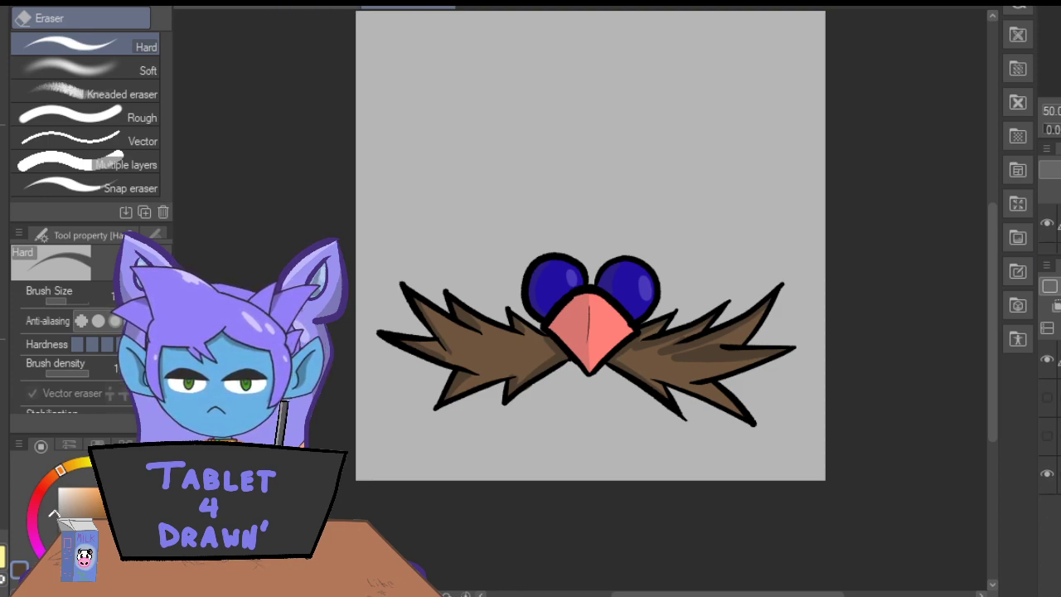
Lasso the merged face overlay, move it straight up to around the middle of the canvas, and hide the gray background layer.
key("m")
mouse_move(813, 222)
left_mouse_down()
mouse_move(689, 178)
mouse_move(767, 498)
mouse_move(581, 151)
left_mouse_up()
left_click(574, 516)
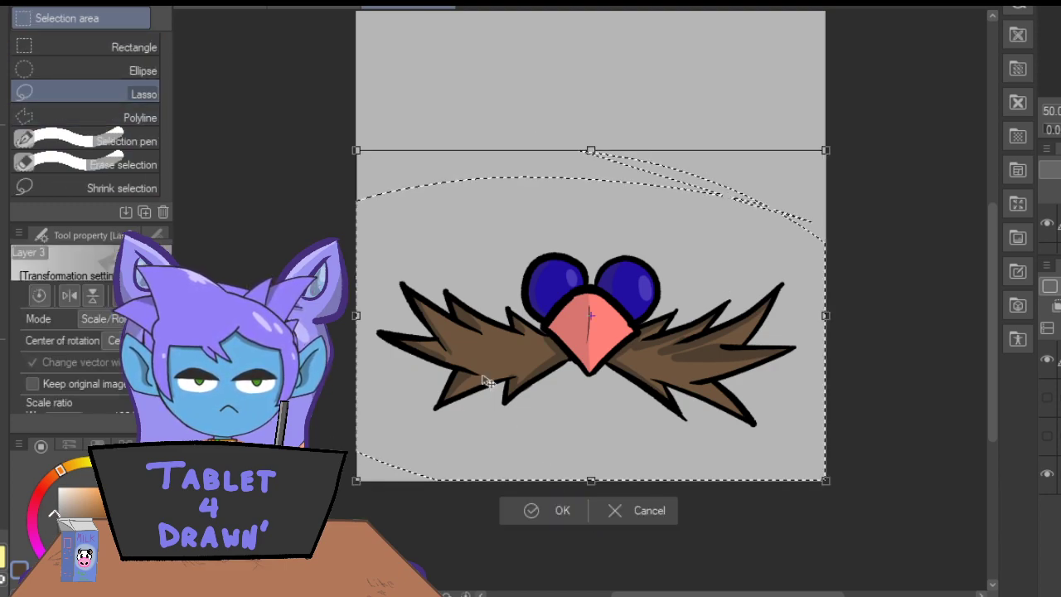
mouse_move(485, 263)
left_mouse_down()
mouse_move(484, 237)
mouse_move(473, 244)
left_mouse_up()
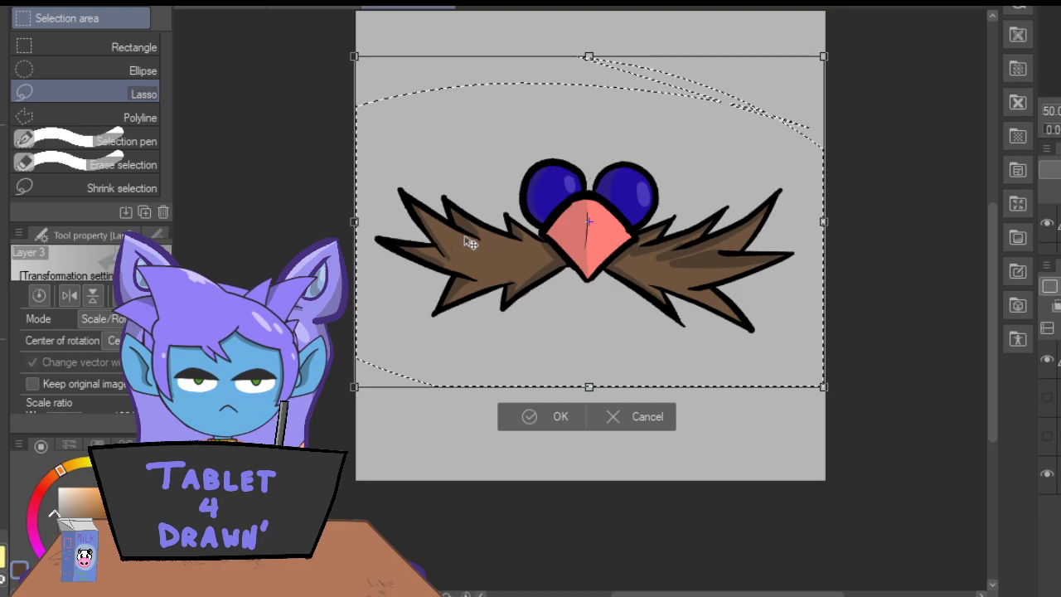
key("Return")
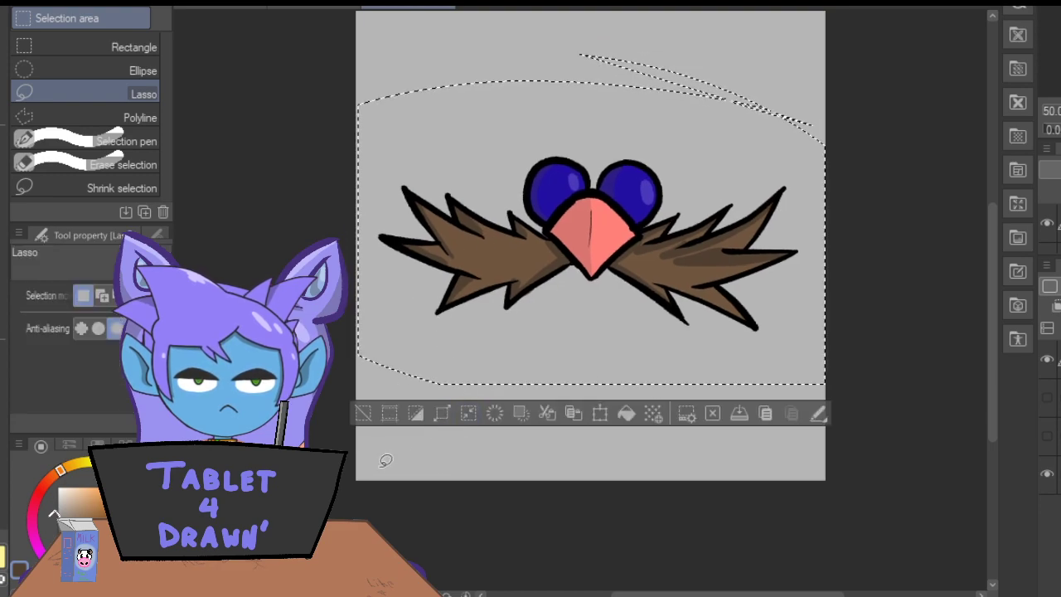
left_click(362, 413)
left_click(1047, 474)
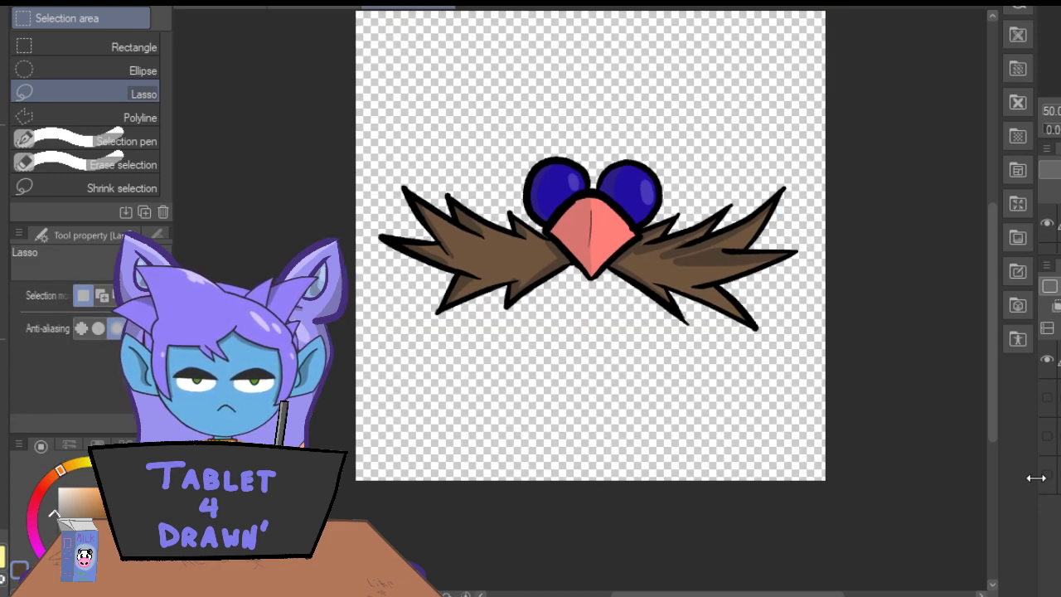
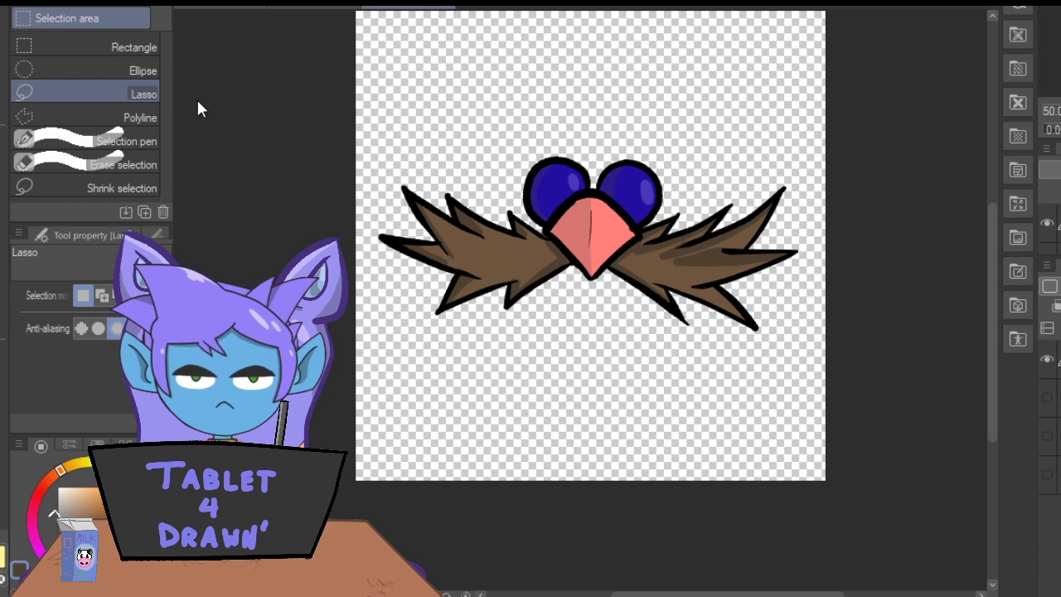
Place the "Ubu Take Three" character drawing on the gray canvas and move it down until the head fills the canvas.
key("Return")
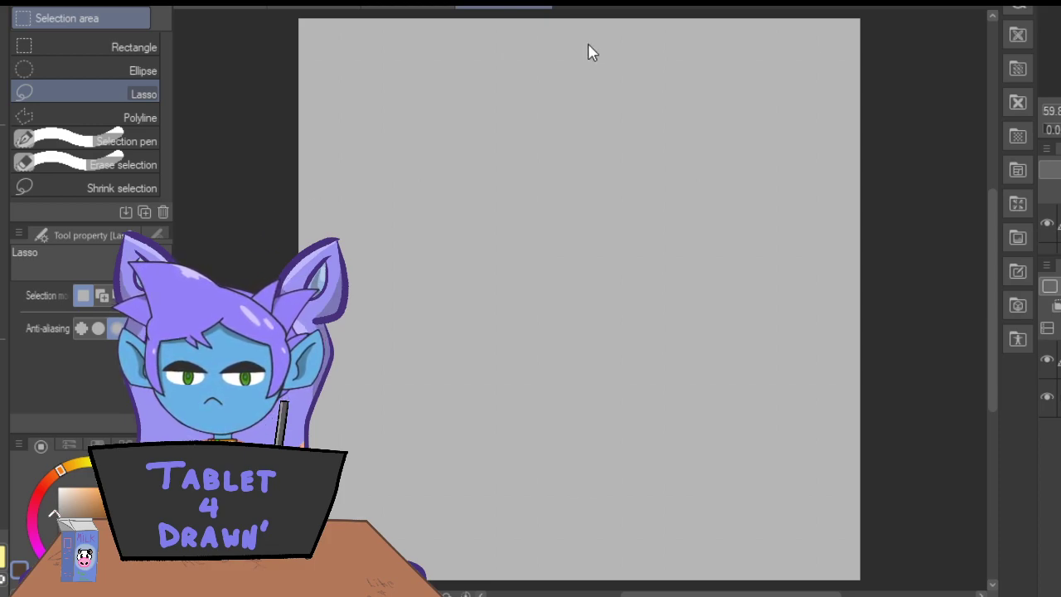
left_click(448, 344)
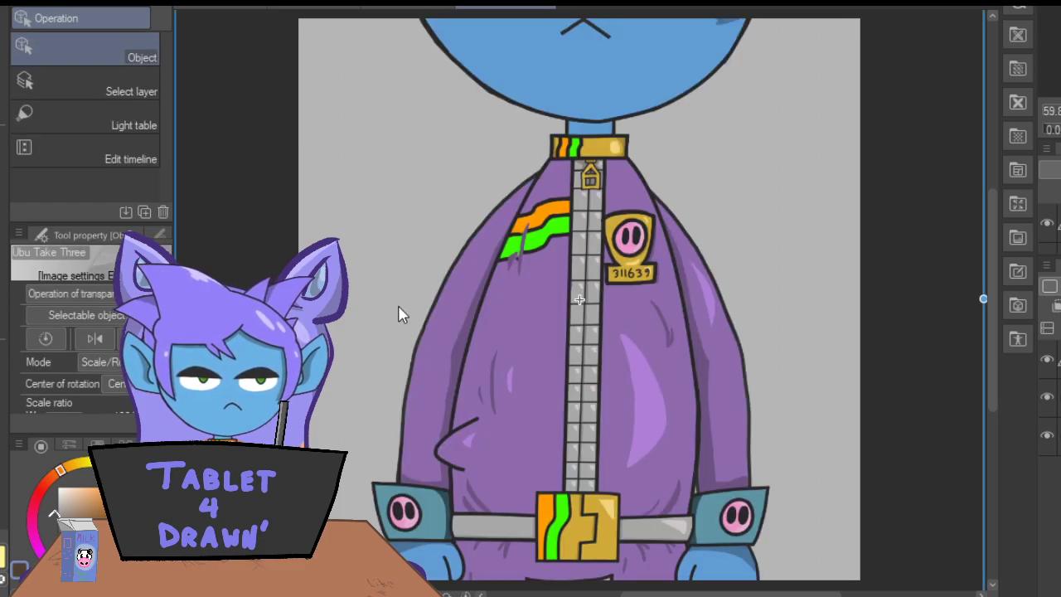
scroll(398, 310, "up", 10)
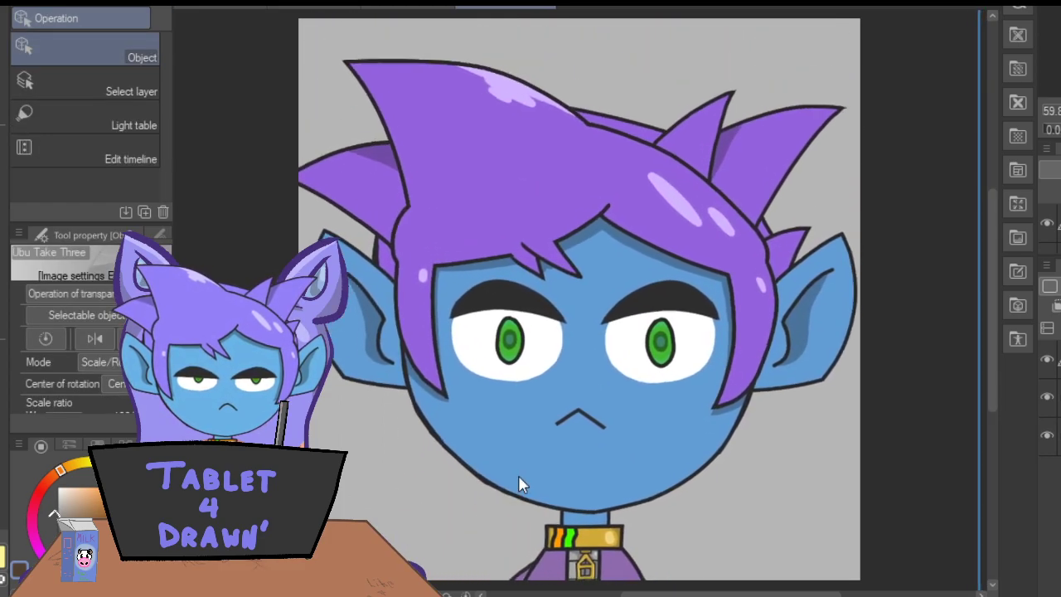
left_click_drag(519, 476, 517, 469)
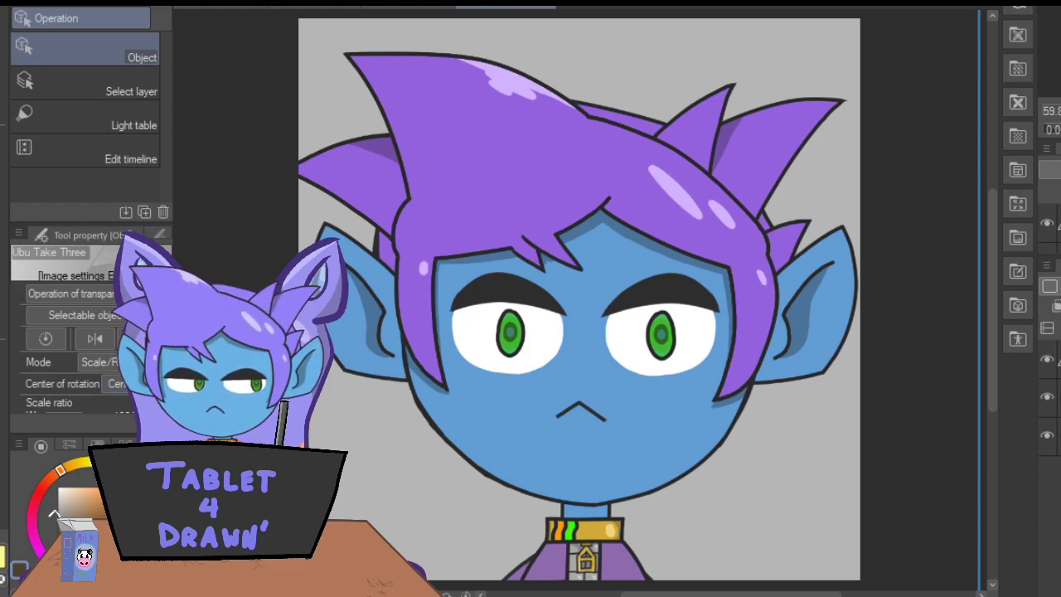
left_click_drag(1059, 398, 1059, 343)
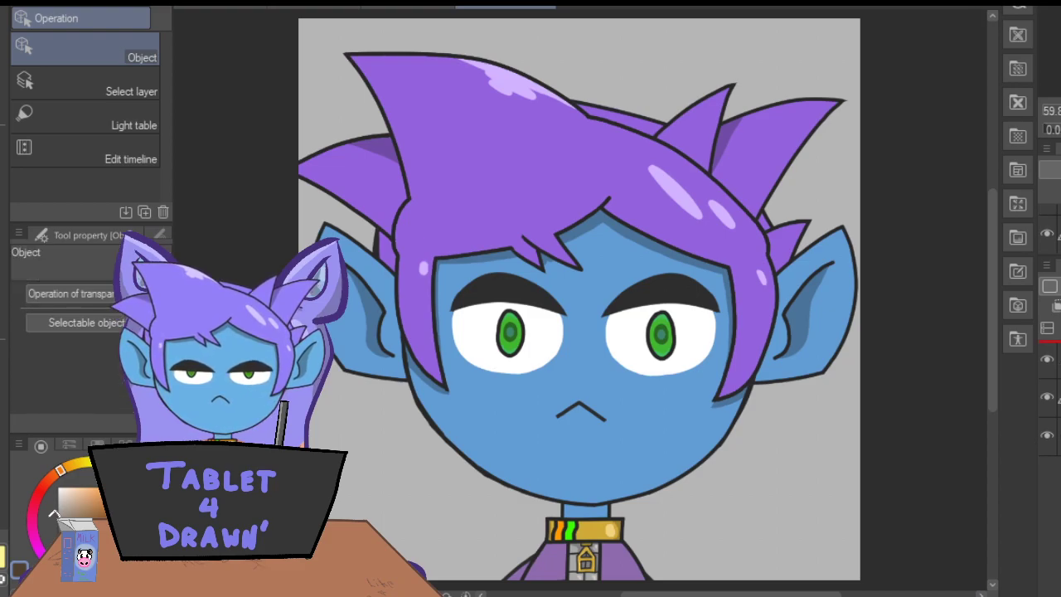
Sketch a rough oval goggle lens in black Darker pencil over the right side of the hair and enlarge it slightly.
key("p")
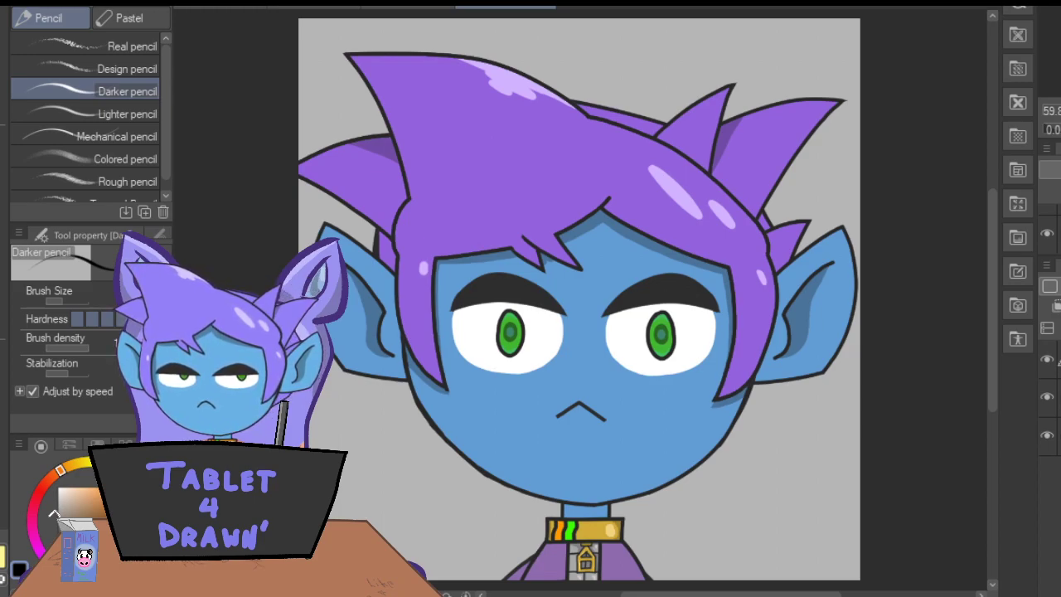
mouse_move(711, 157)
left_mouse_down()
mouse_move(729, 226)
mouse_move(654, 188)
mouse_move(658, 158)
mouse_move(636, 166)
mouse_move(737, 222)
mouse_move(643, 189)
mouse_move(651, 168)
mouse_move(736, 207)
left_mouse_up()
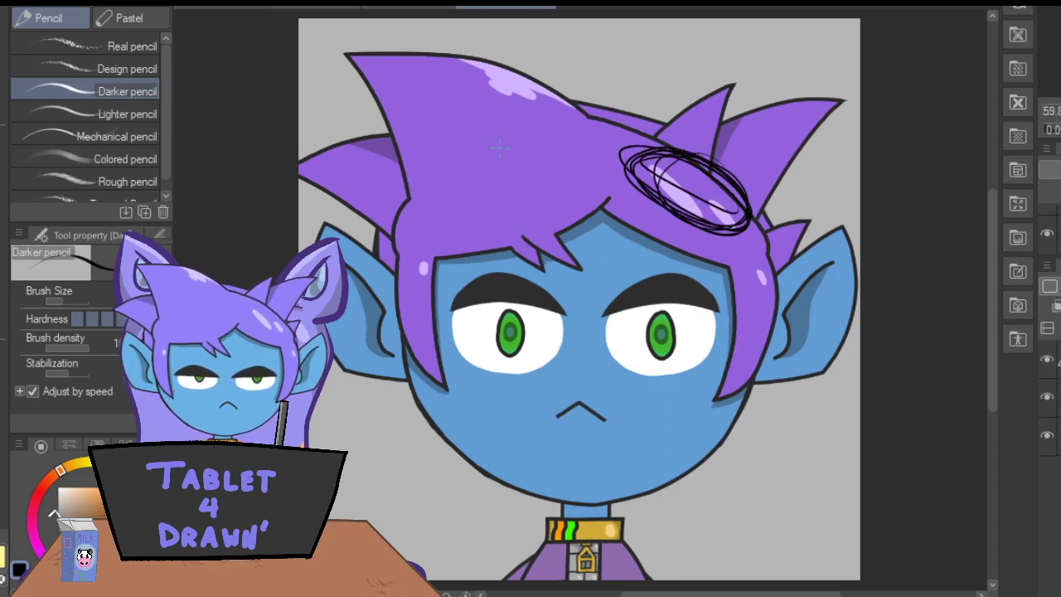
key("m")
mouse_move(614, 106)
left_mouse_down()
mouse_move(818, 257)
mouse_move(623, 87)
left_mouse_up()
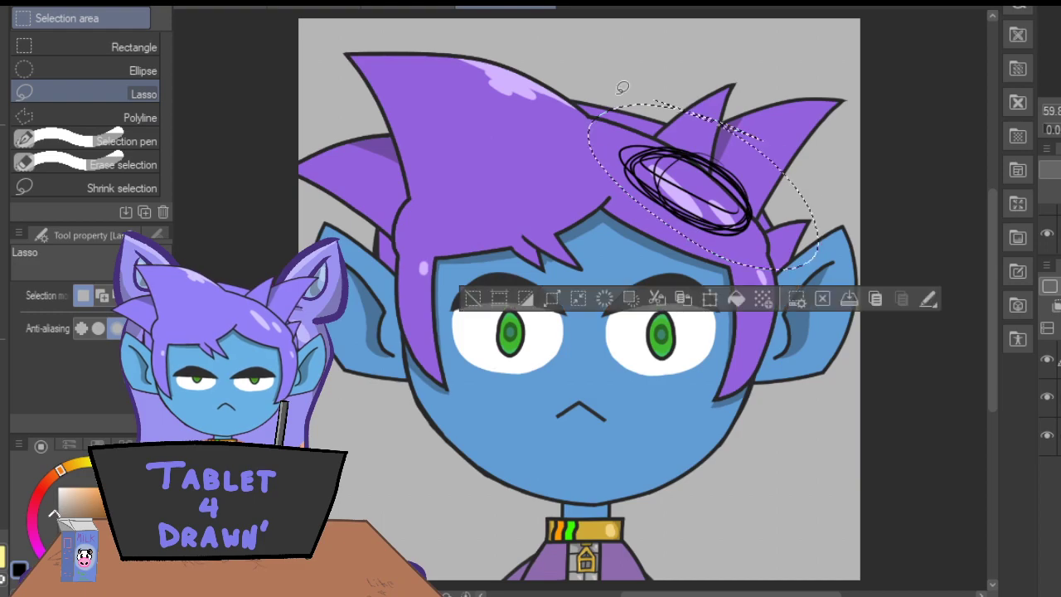
left_click(709, 299)
left_click_drag(819, 286, 843, 307)
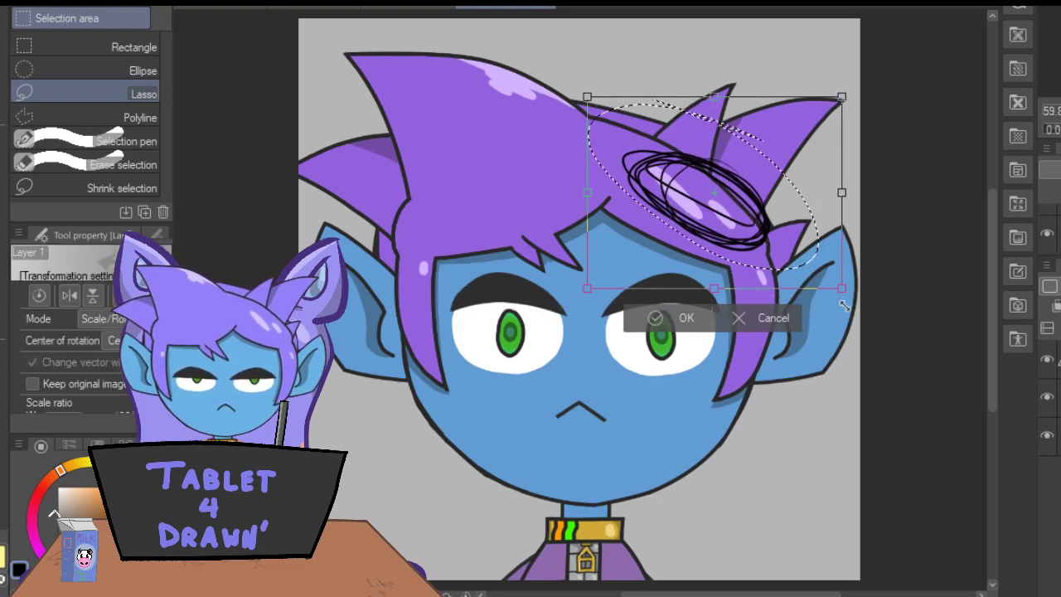
left_click_drag(655, 233, 634, 222)
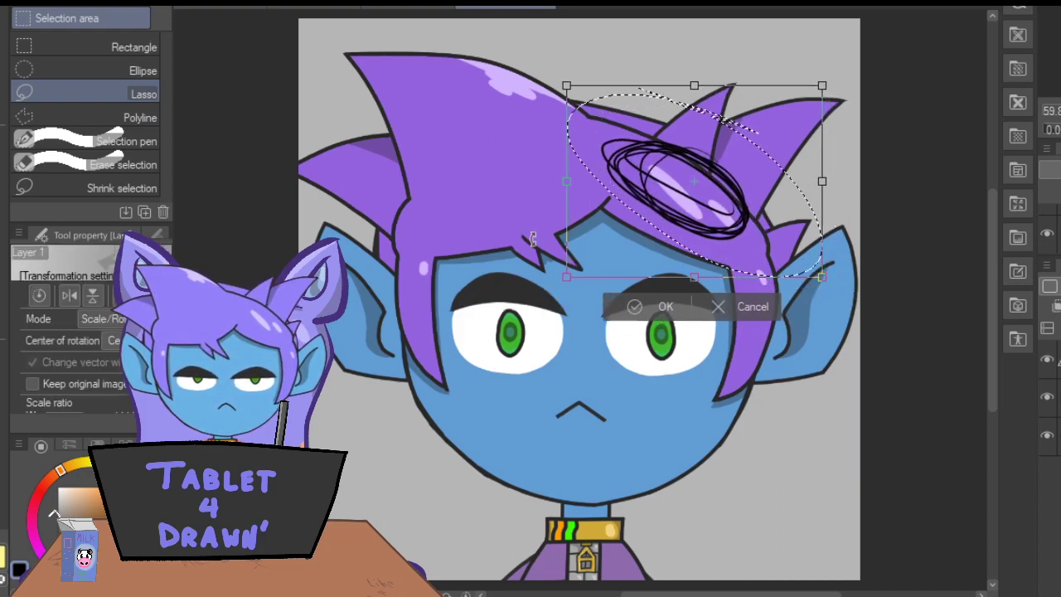
left_click(635, 307)
left_click(463, 306)
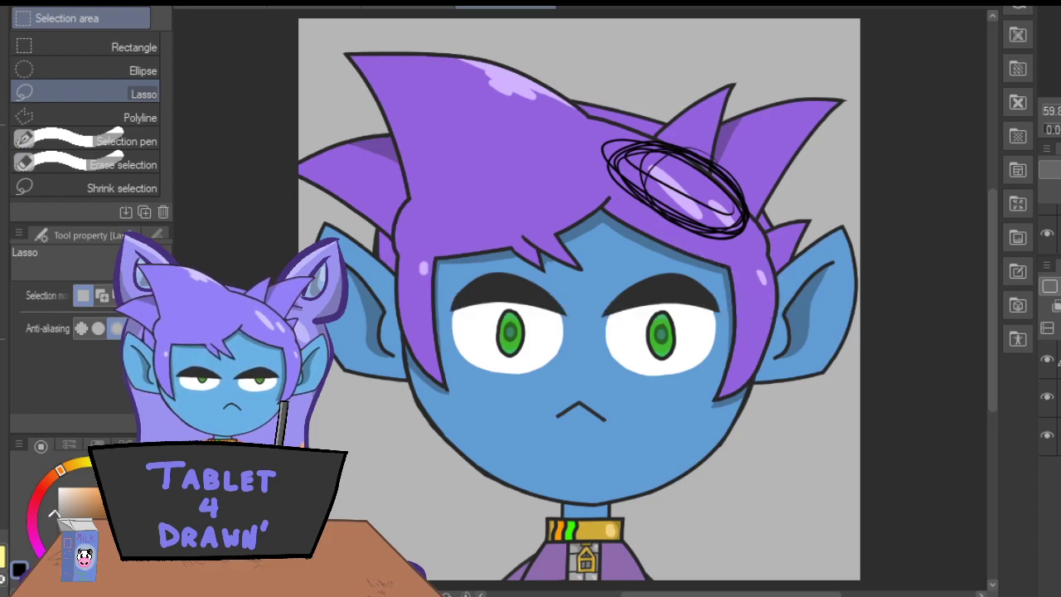
Sketch a matching tilted oval lens over the left side of the hair and a short bridge joining both lenses.
key("p")
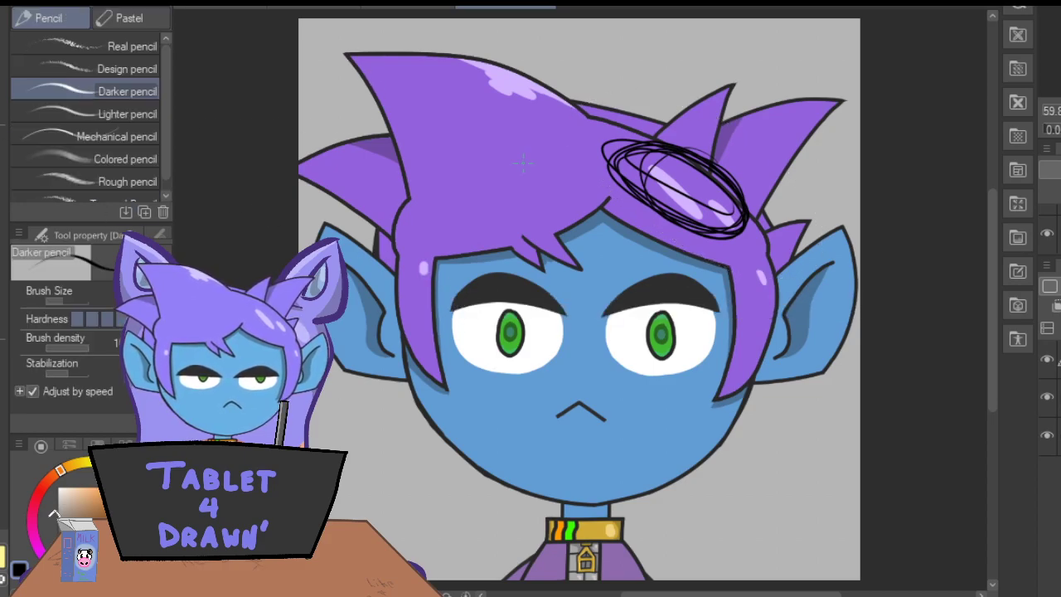
mouse_move(509, 145)
left_mouse_down()
mouse_move(433, 196)
mouse_move(526, 135)
mouse_move(551, 201)
mouse_move(431, 193)
mouse_move(508, 136)
mouse_move(533, 211)
mouse_move(505, 123)
left_mouse_up()
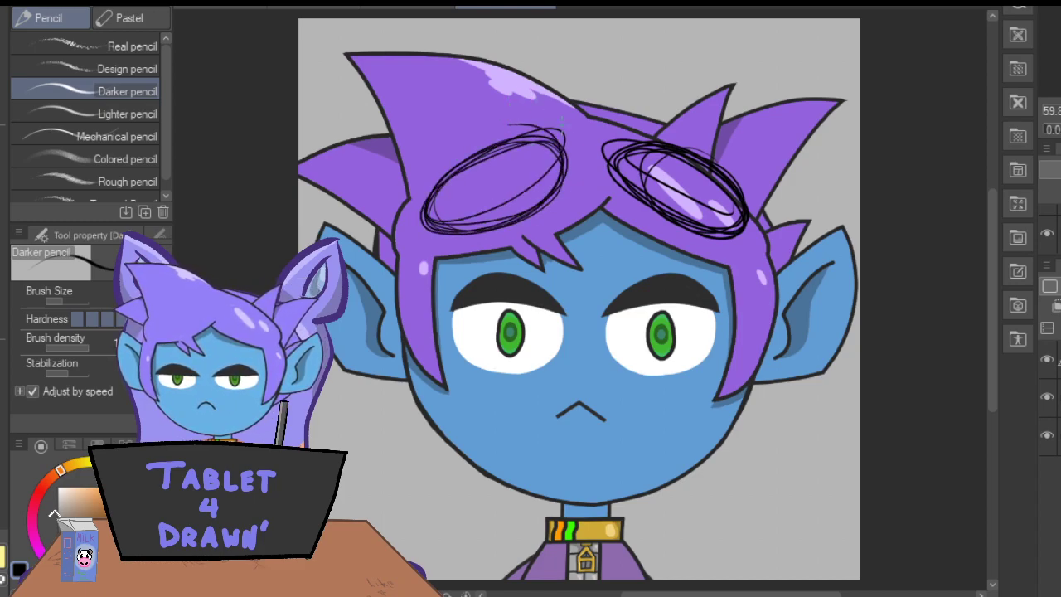
mouse_move(609, 163)
left_mouse_down()
mouse_move(568, 163)
mouse_move(613, 162)
mouse_move(564, 156)
mouse_move(573, 152)
left_mouse_up()
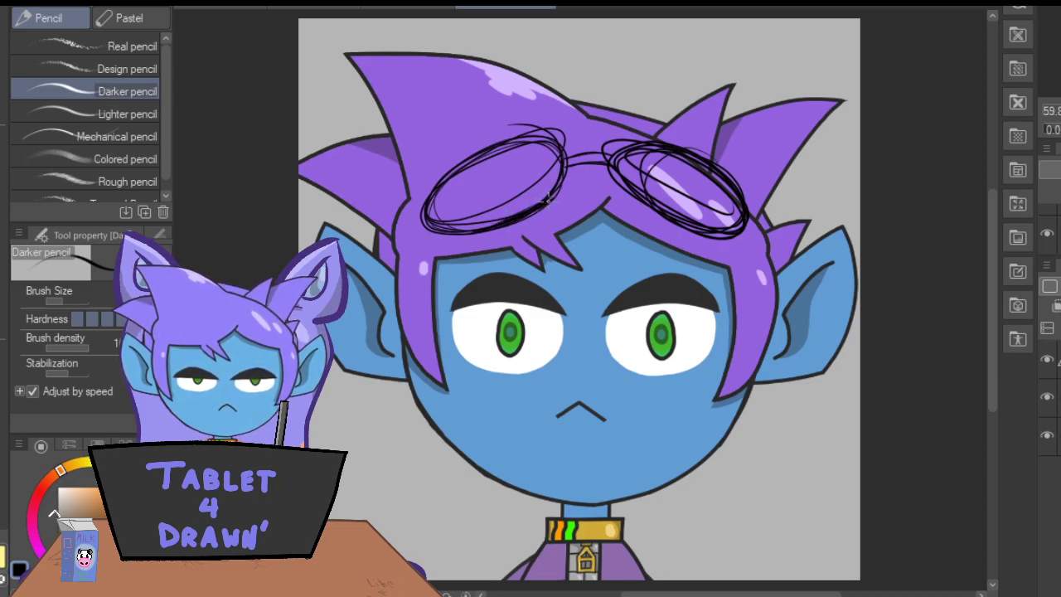
Sketch the left lens's details: short rim dividers, an inner edge along the bottom and a small raised oval at the top.
left_click_drag(537, 171, 545, 196)
left_click_drag(476, 210, 466, 232)
left_click_drag(429, 200, 464, 211)
left_click_drag(537, 181, 476, 209)
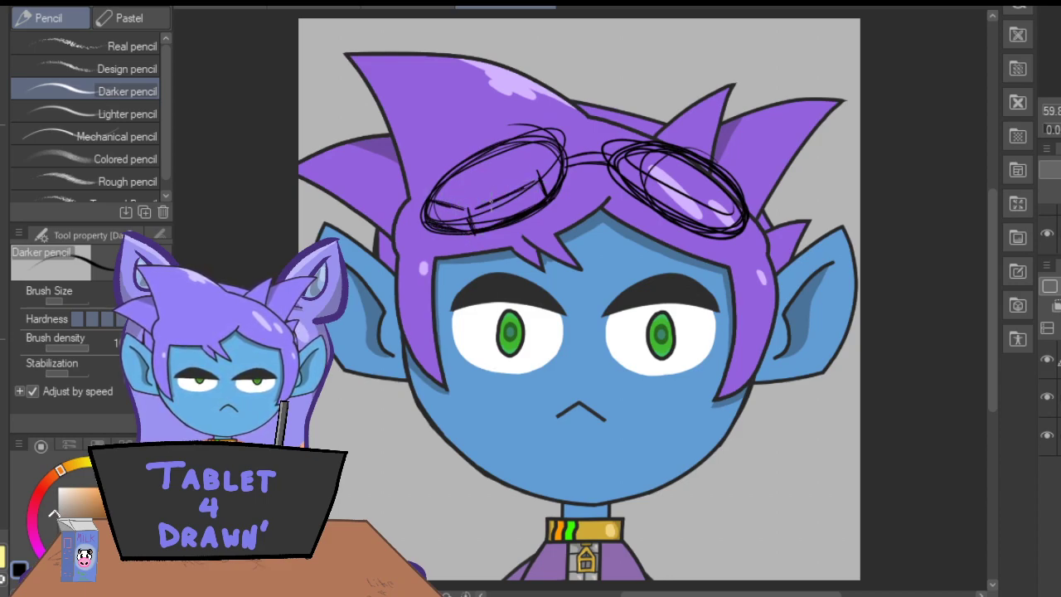
left_click_drag(560, 151, 542, 177)
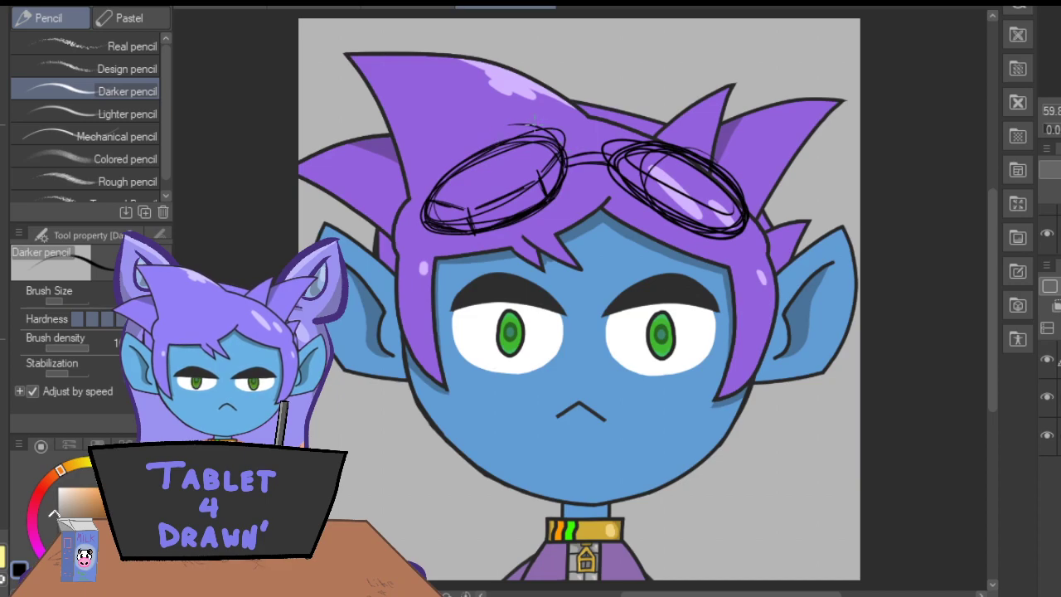
left_click_drag(547, 131, 464, 153)
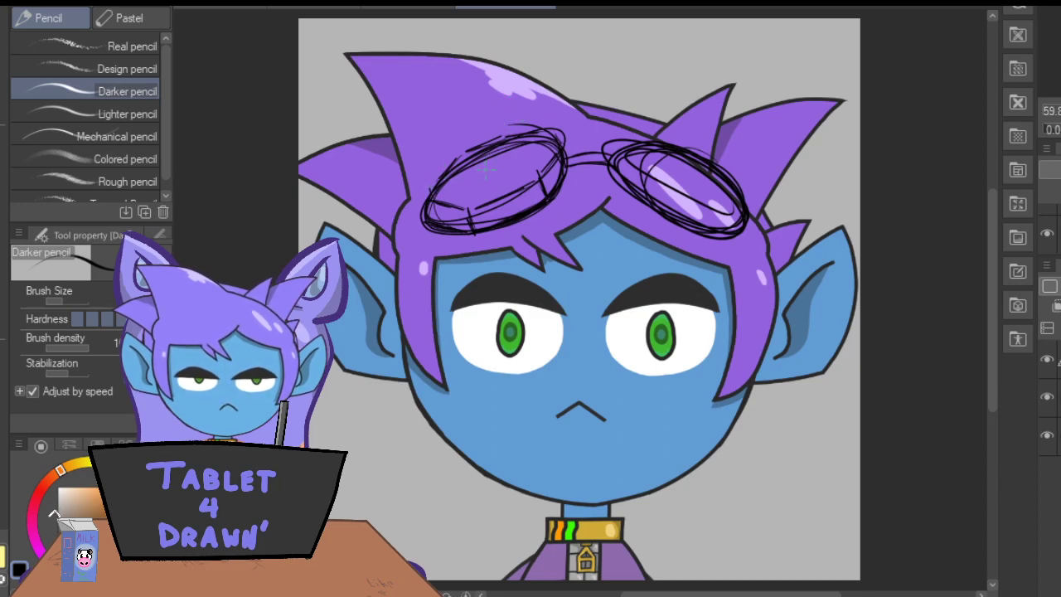
mouse_move(506, 130)
left_mouse_down()
mouse_move(461, 153)
mouse_move(505, 147)
mouse_move(508, 166)
mouse_move(524, 153)
left_mouse_up()
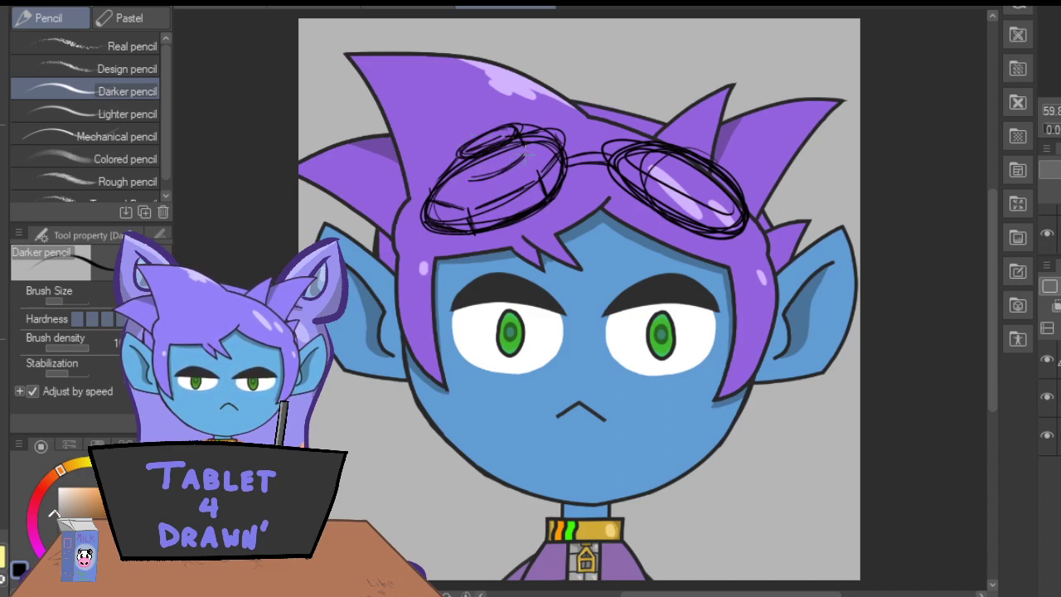
left_click_drag(457, 160, 462, 174)
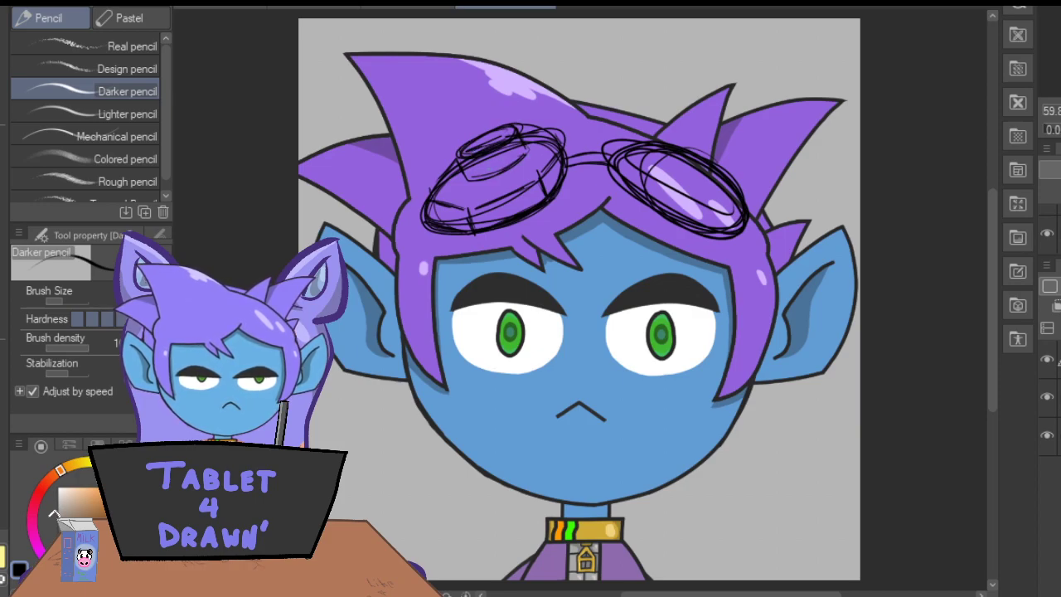
Lasso and duplicate the left lens sketch, moving and rotating the copy to fit over the right lens.
key("m")
mouse_move(572, 184)
left_mouse_down()
mouse_move(565, 107)
mouse_move(478, 108)
mouse_move(431, 162)
mouse_move(414, 216)
mouse_move(453, 240)
mouse_move(529, 227)
mouse_move(574, 176)
left_mouse_up()
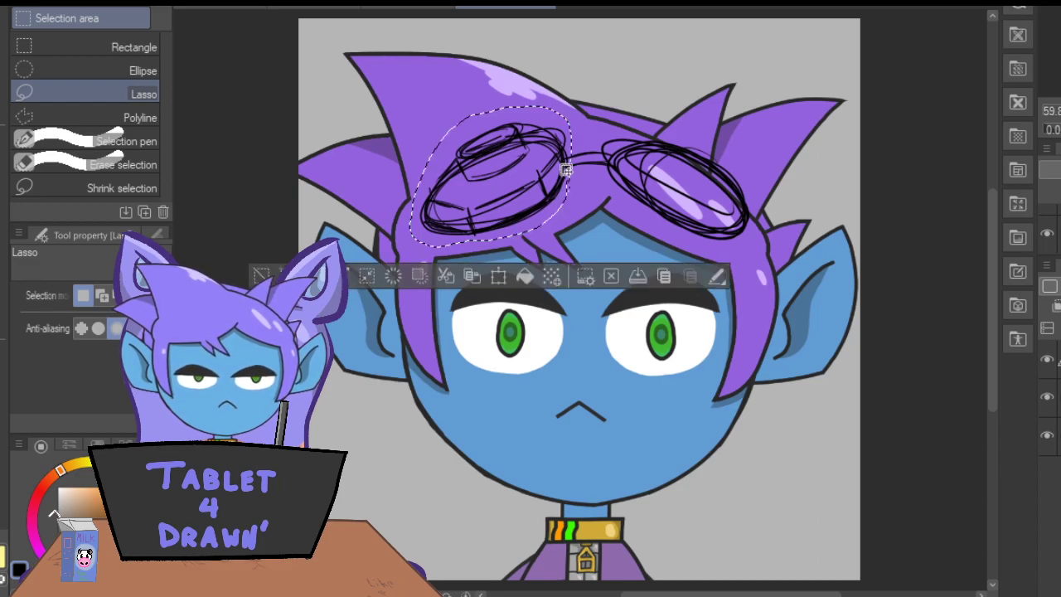
left_click(497, 279)
left_click_drag(498, 174, 675, 162)
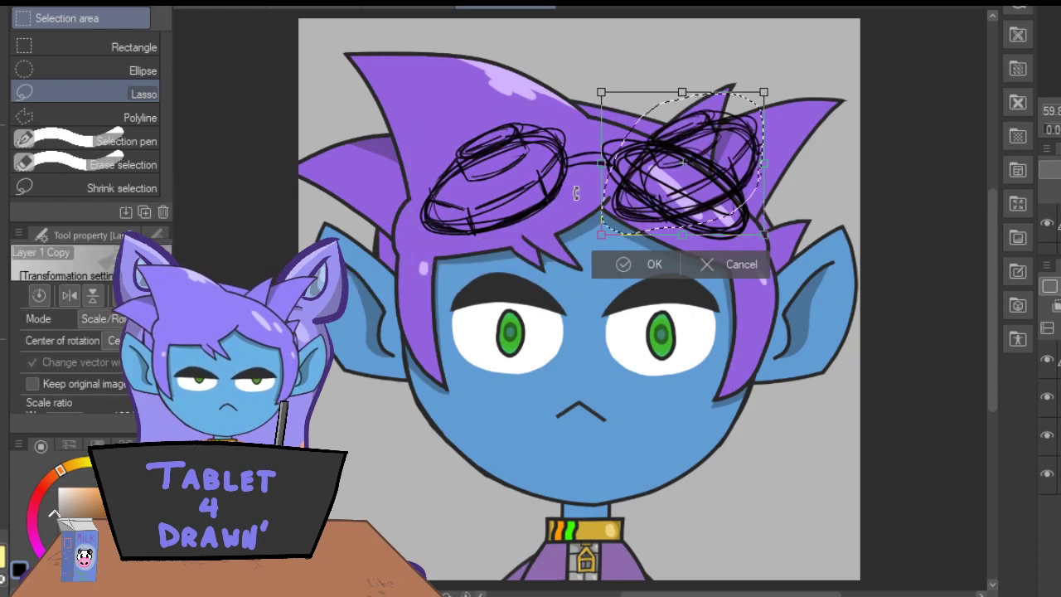
mouse_move(590, 238)
left_mouse_down()
mouse_move(569, 163)
mouse_move(574, 122)
left_mouse_up()
left_click_drag(638, 171, 621, 198)
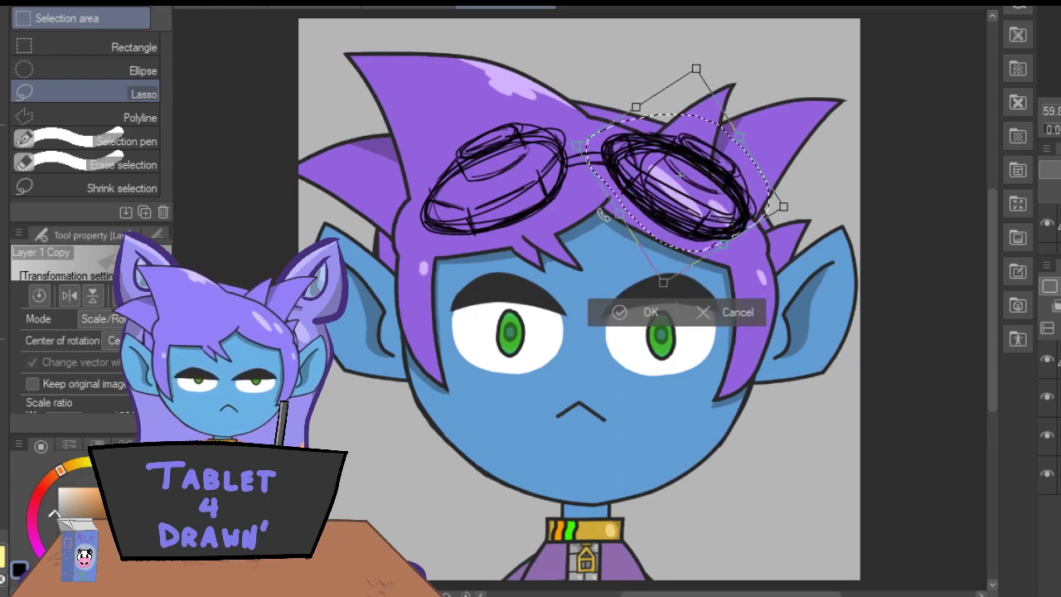
left_click(622, 315)
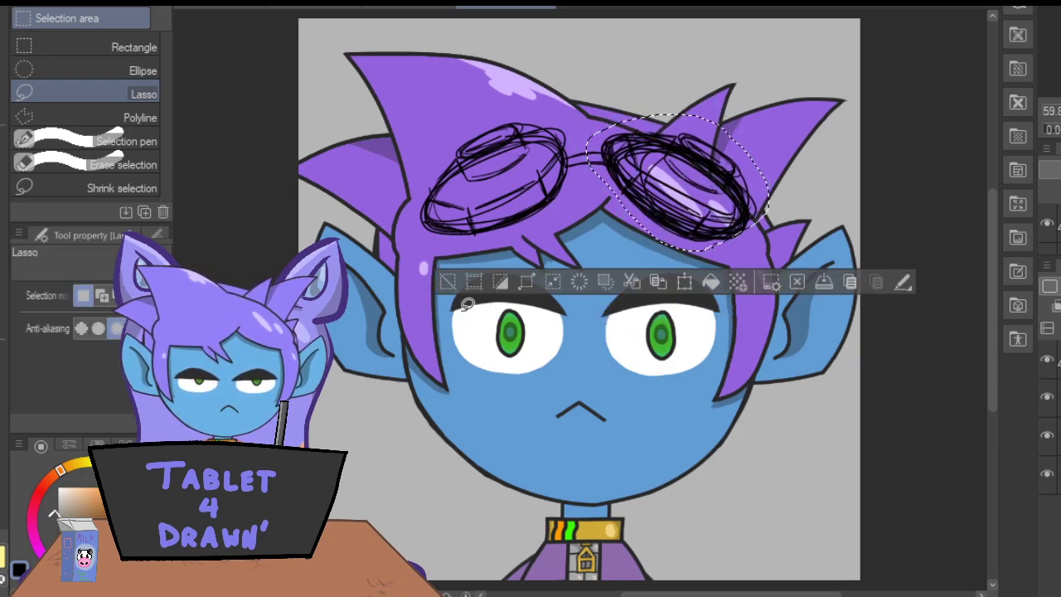
key("ctrl+d")
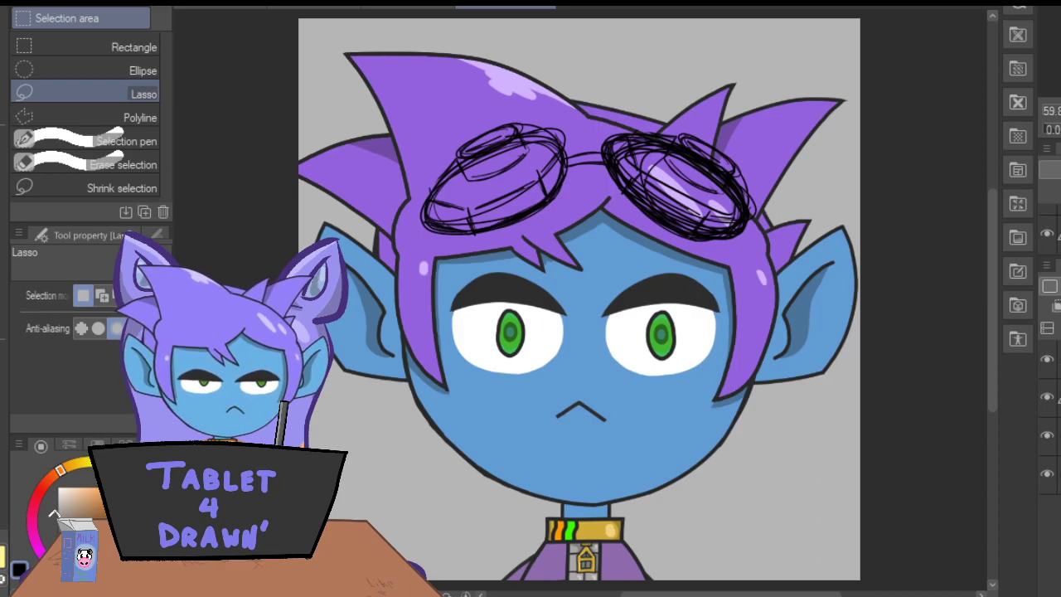
Erase the overlapping stray strokes within the right lens and merge the copied lens layer into the sketch layer.
key("e")
mouse_move(624, 141)
left_mouse_down()
mouse_move(638, 217)
mouse_move(649, 143)
mouse_move(681, 247)
mouse_move(689, 211)
mouse_move(669, 188)
mouse_move(681, 141)
mouse_move(734, 224)
left_mouse_up()
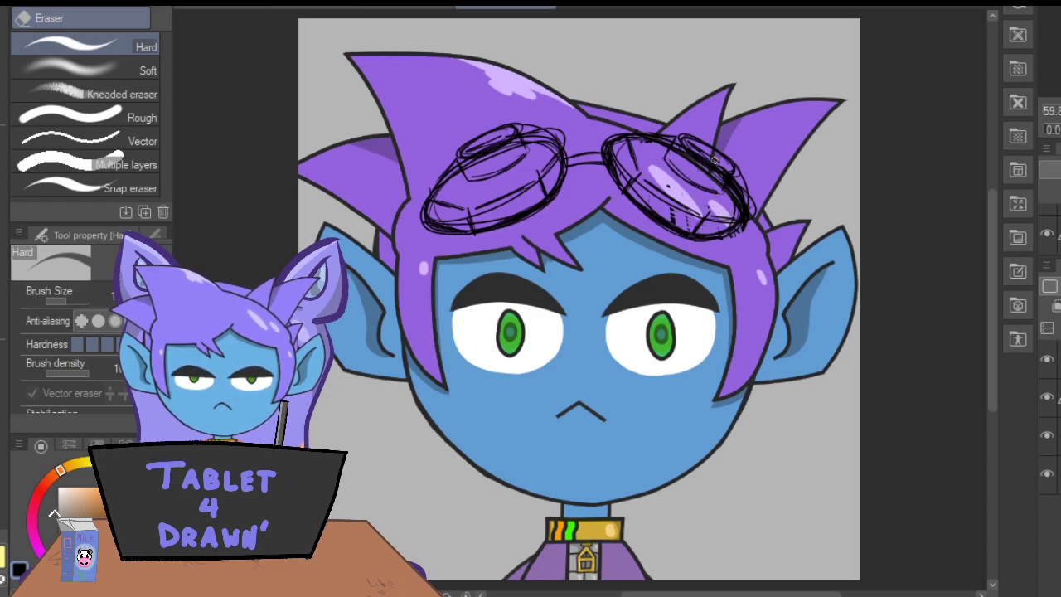
left_click_drag(711, 156, 750, 219)
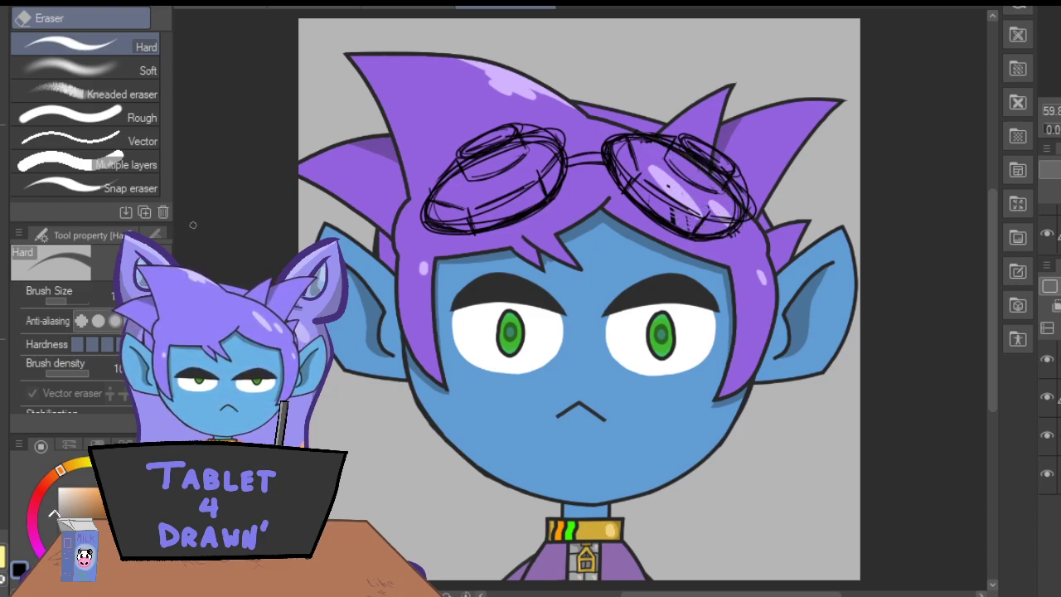
key("ctrl+e")
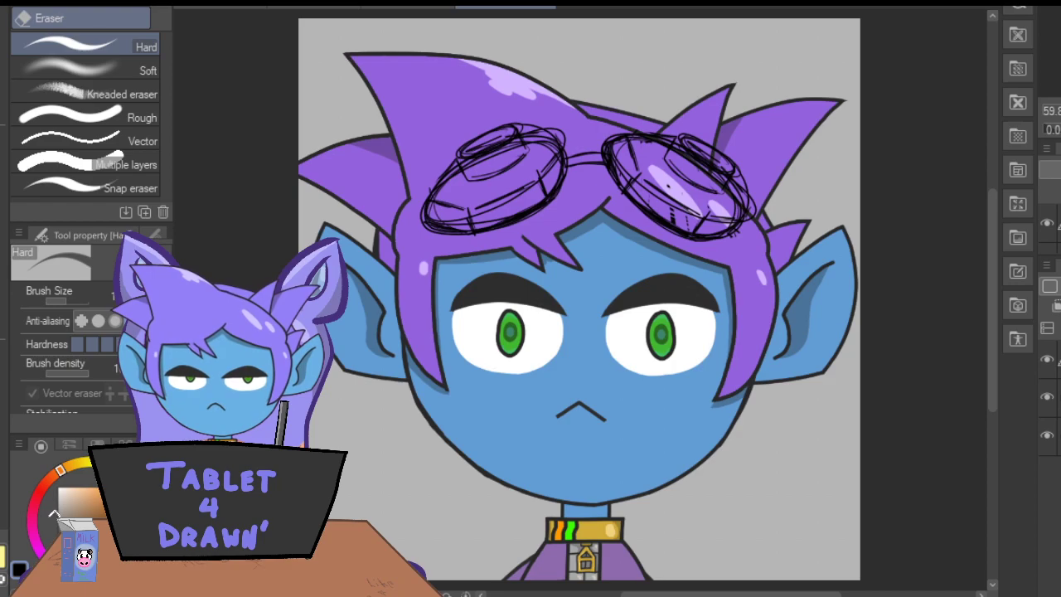
Display the goggle sketch in blue and prepare a new vector layer for inking with the Real G-Pen.
key("ctrl+b")
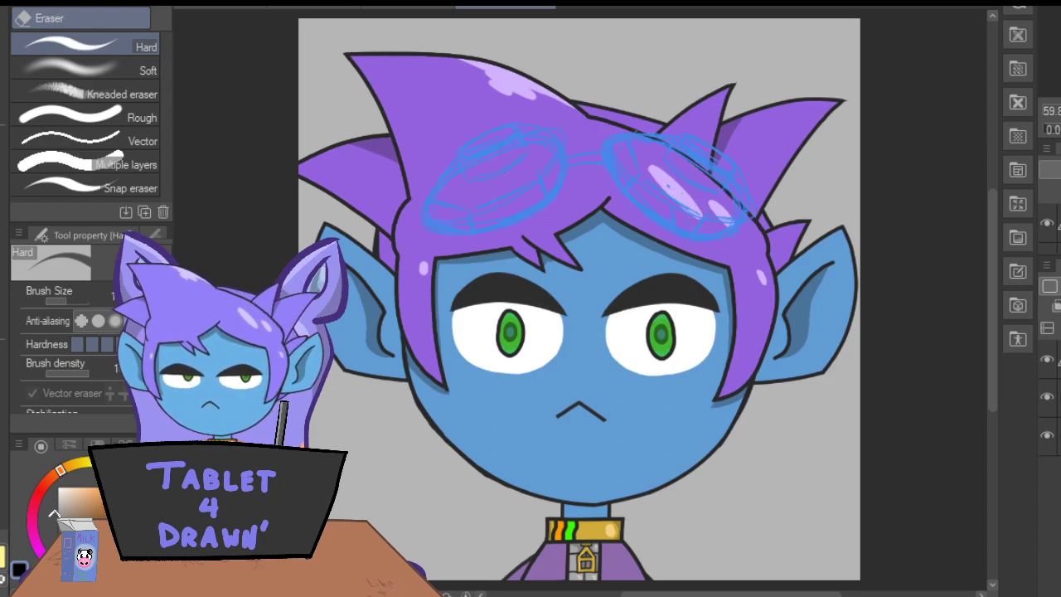
key("ctrl+shift+n")
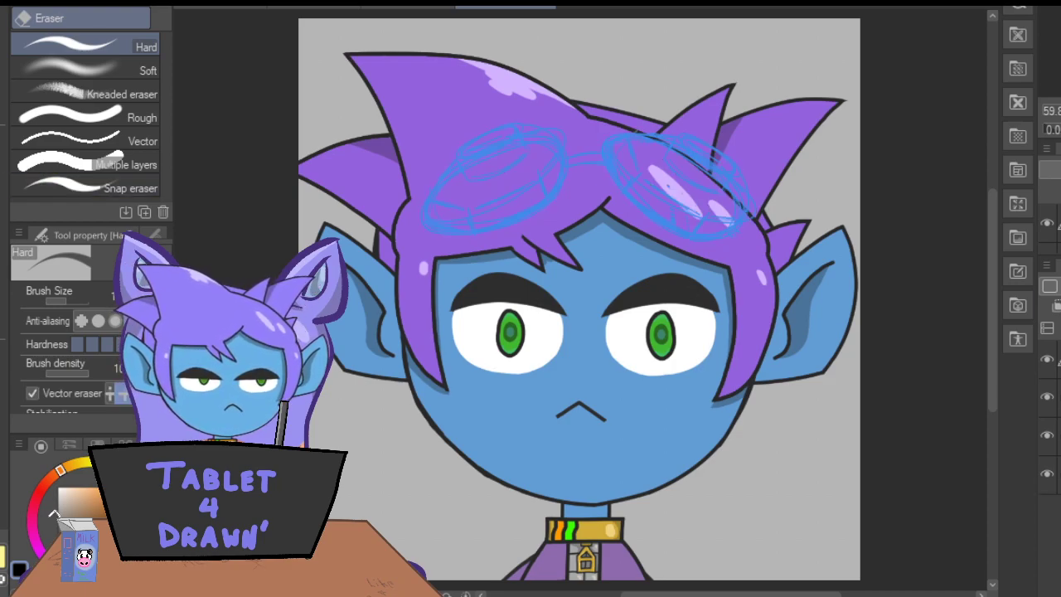
key("p")
left_click(36, 22)
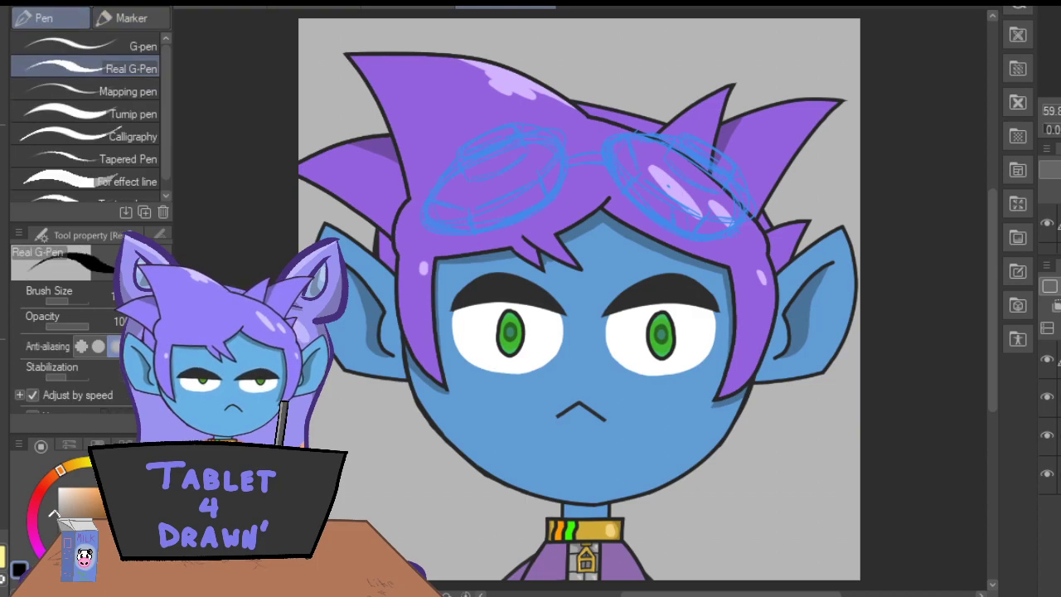
Ink two parallel slanted lines along the left lens's lower rim and a short divider crossing them at their lower-left end.
key("ctrl+plus")
key("ctrl+plus")
left_click_drag(521, 82, 363, 156)
key("ctrl+z")
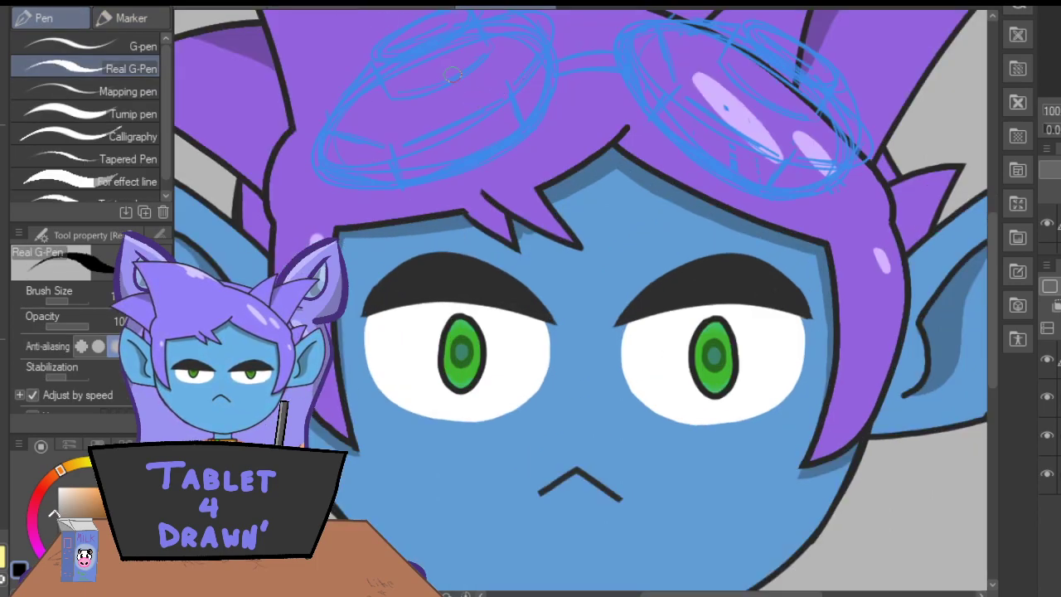
left_click_drag(520, 81, 362, 161)
left_click_drag(543, 112, 373, 190)
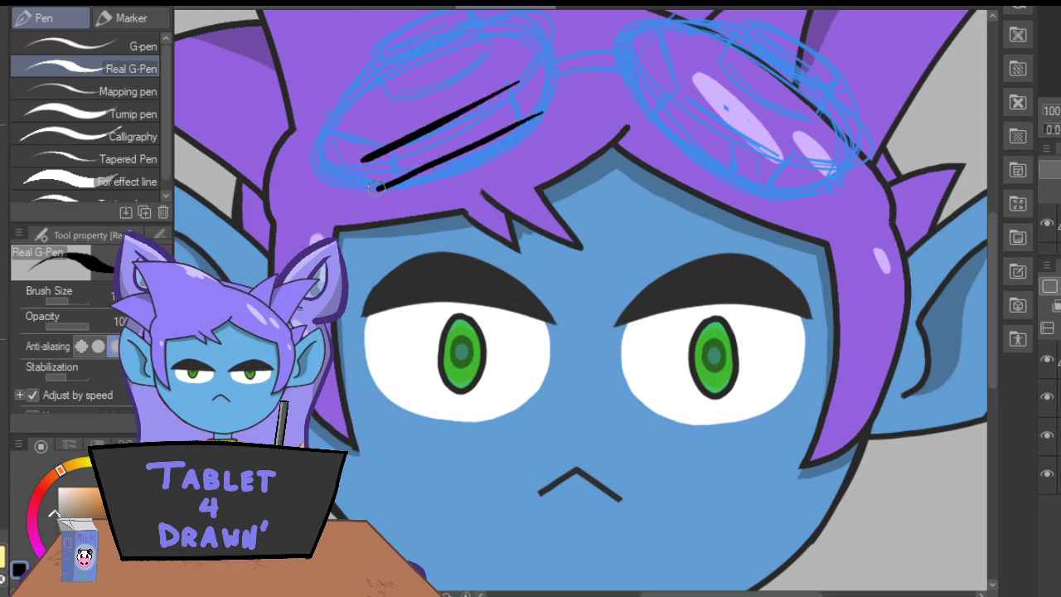
left_click_drag(383, 130, 403, 213)
key("ctrl+z")
left_click_drag(384, 128, 406, 199)
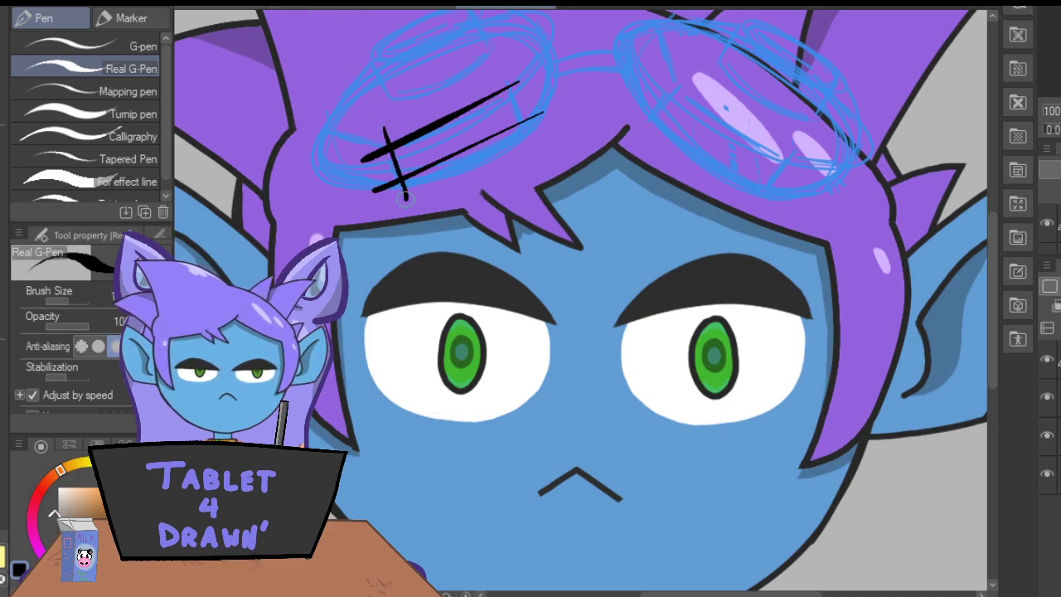
Ink a second short divider across the upper-right end of the left lens's rim lines and thicken both parallel lines.
left_click_drag(503, 71, 534, 149)
key("ctrl+z")
left_click_drag(499, 71, 535, 131)
key("ctrl+z")
left_click_drag(503, 72, 527, 136)
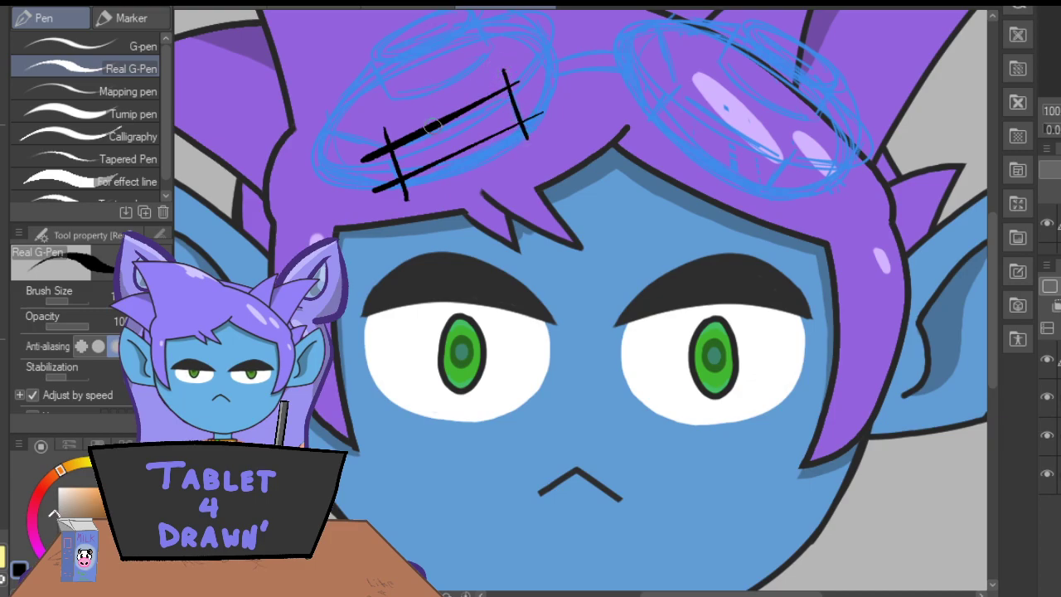
mouse_move(430, 127)
left_mouse_down()
mouse_move(516, 81)
mouse_move(449, 118)
left_mouse_up()
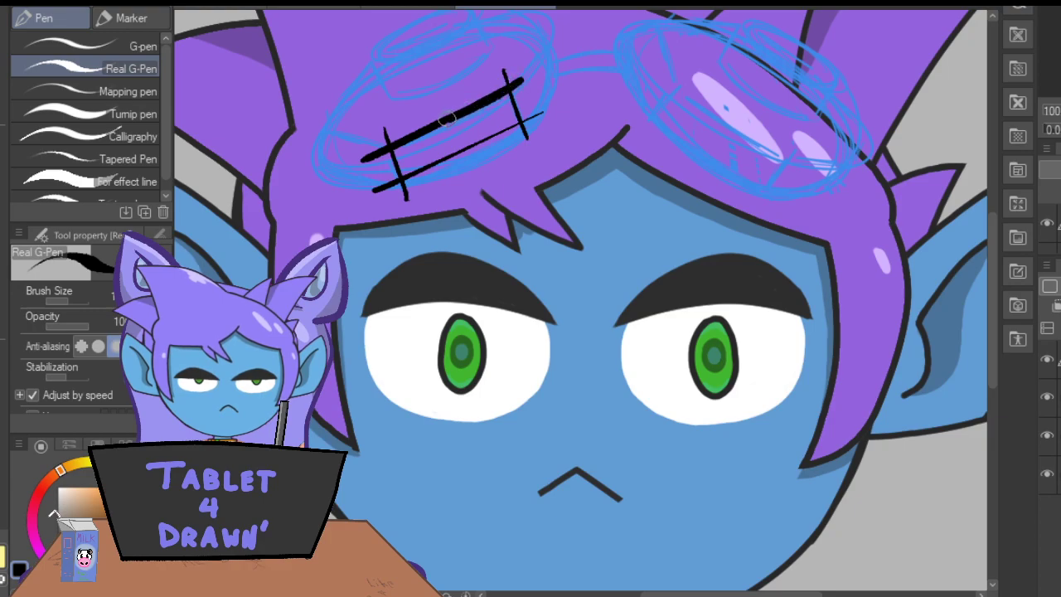
mouse_move(536, 116)
left_mouse_down()
mouse_move(392, 182)
mouse_move(542, 106)
left_mouse_up()
key("ctrl+z")
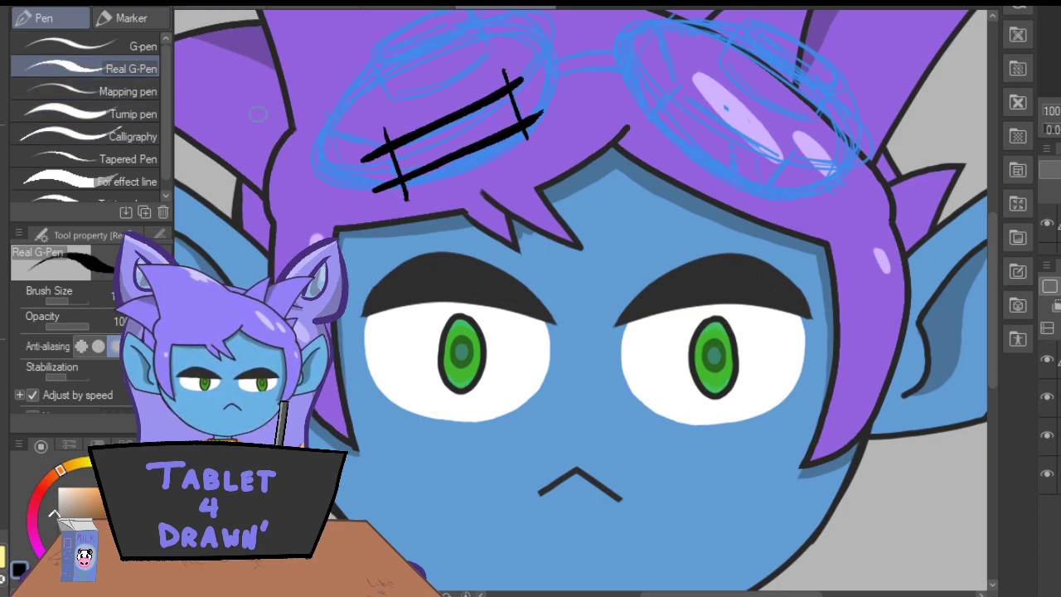
Erase the overshooting ends of the left lens's rim lines and dividers with the Hard eraser, leaving a closed slanted panel.
left_click(5, 370)
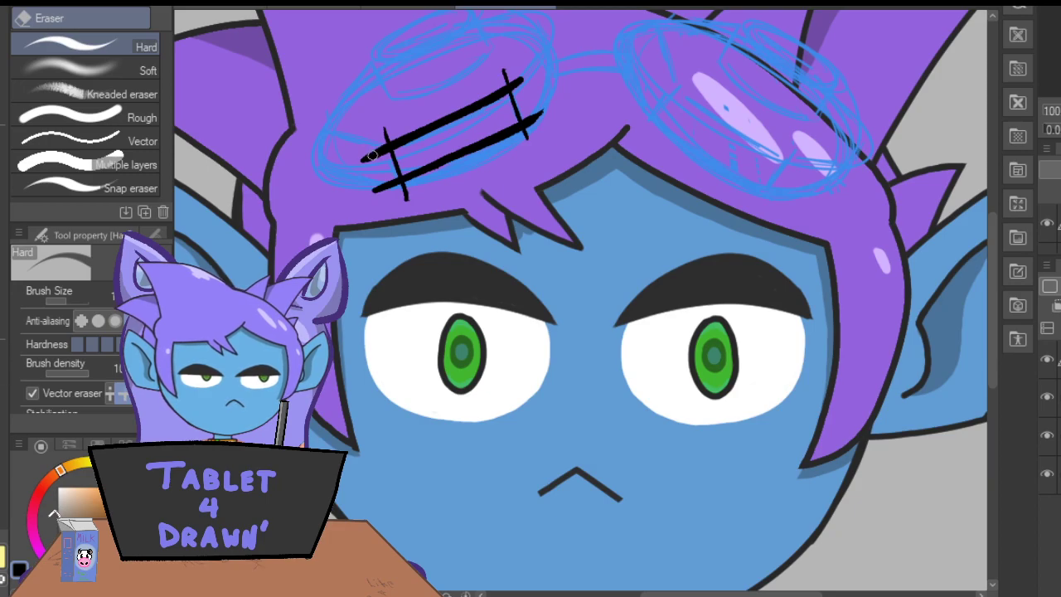
left_click_drag(374, 155, 387, 140)
mouse_move(378, 188)
left_mouse_down()
mouse_move(397, 181)
mouse_move(375, 192)
left_mouse_up()
left_click_drag(368, 156, 366, 165)
left_click_drag(403, 199, 403, 182)
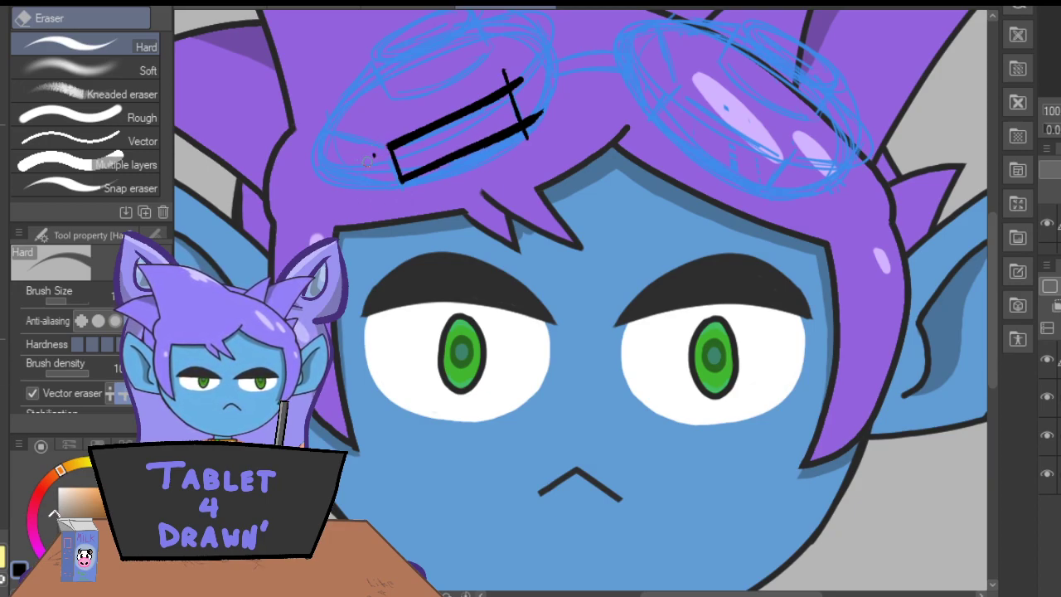
mouse_move(504, 73)
left_mouse_down()
mouse_move(532, 128)
mouse_move(545, 105)
left_mouse_up()
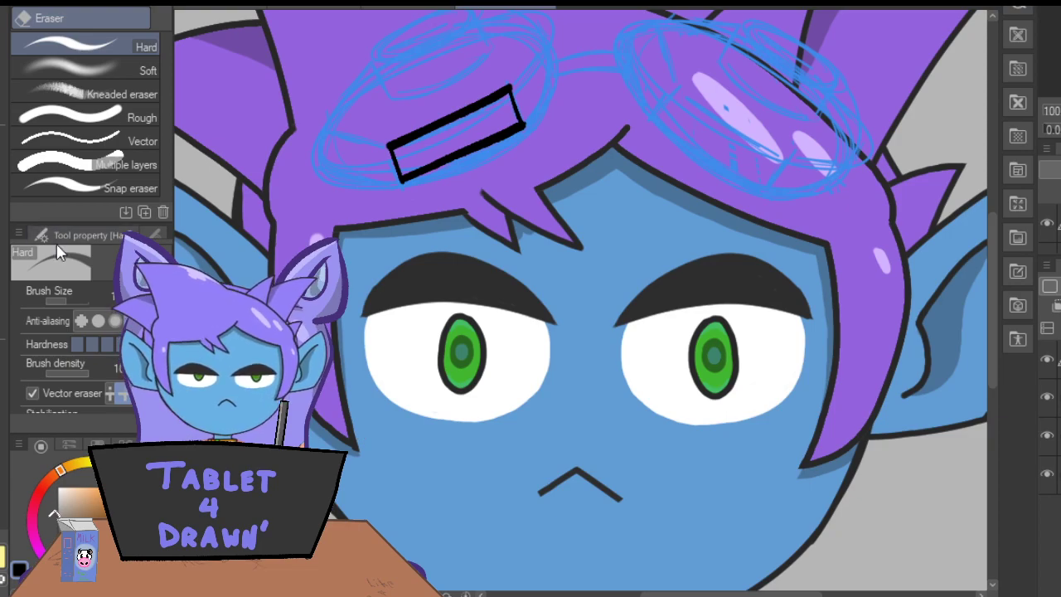
Ink the left lens's upper rim edge outward from both panel corners and extend the lower edge to the far left with Real G-Pen.
key("p")
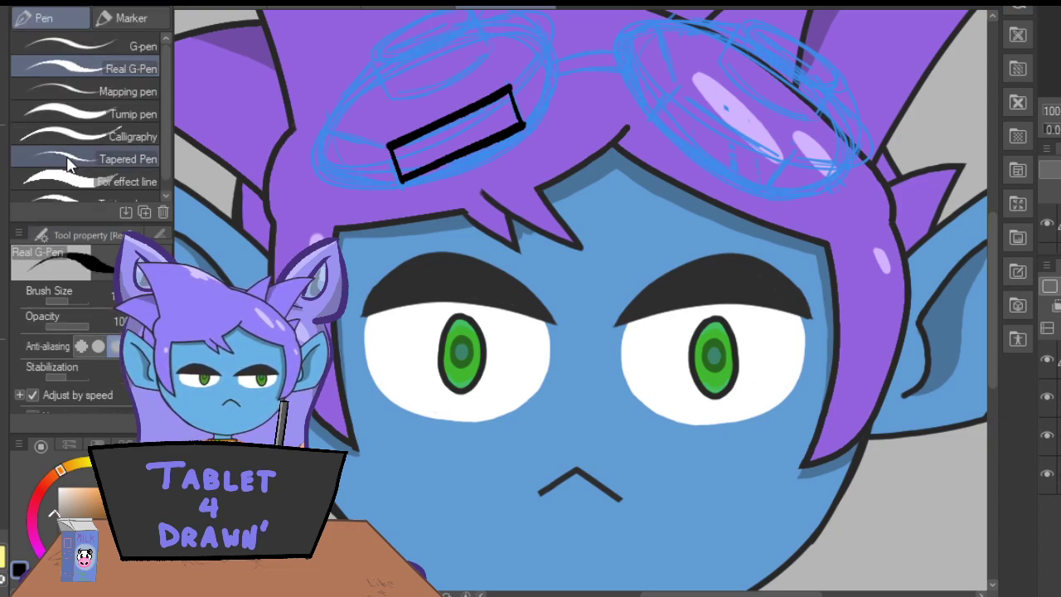
left_click_drag(503, 93, 548, 42)
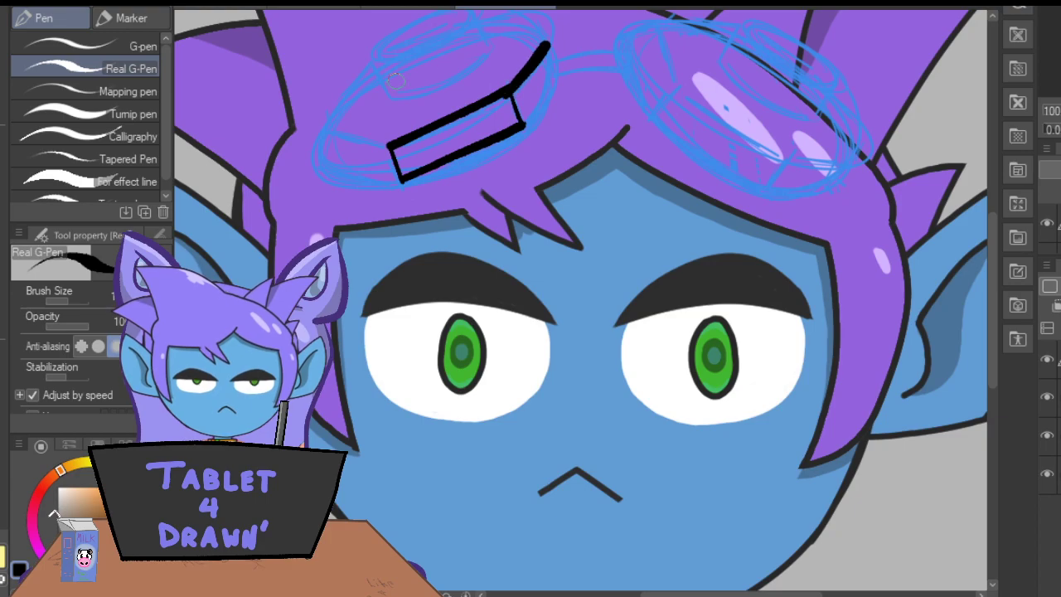
mouse_move(386, 147)
left_mouse_down()
mouse_move(325, 130)
mouse_move(382, 142)
left_mouse_up()
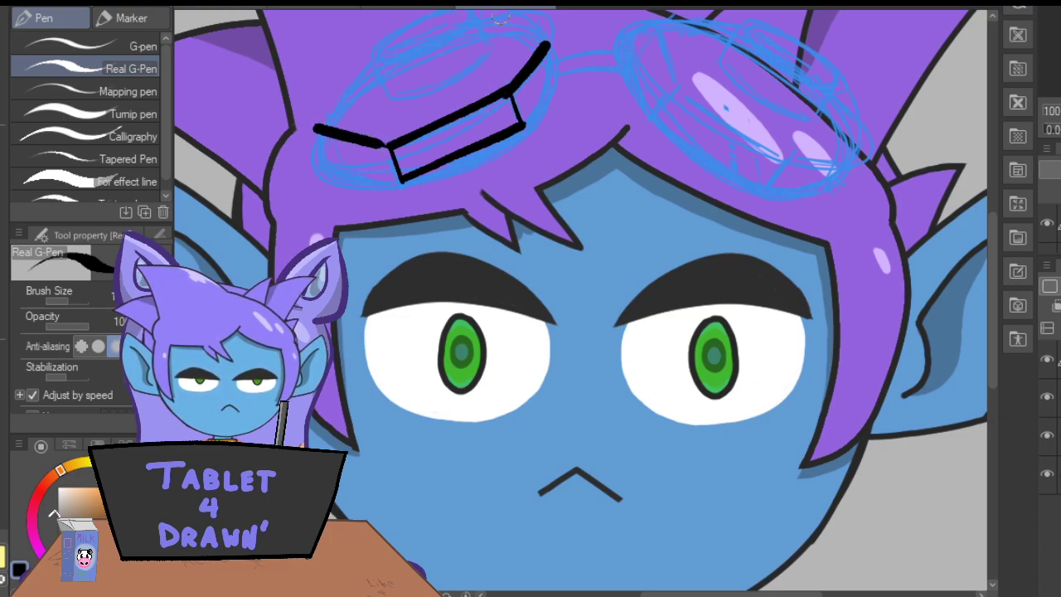
left_click_drag(989, 255, 994, 220)
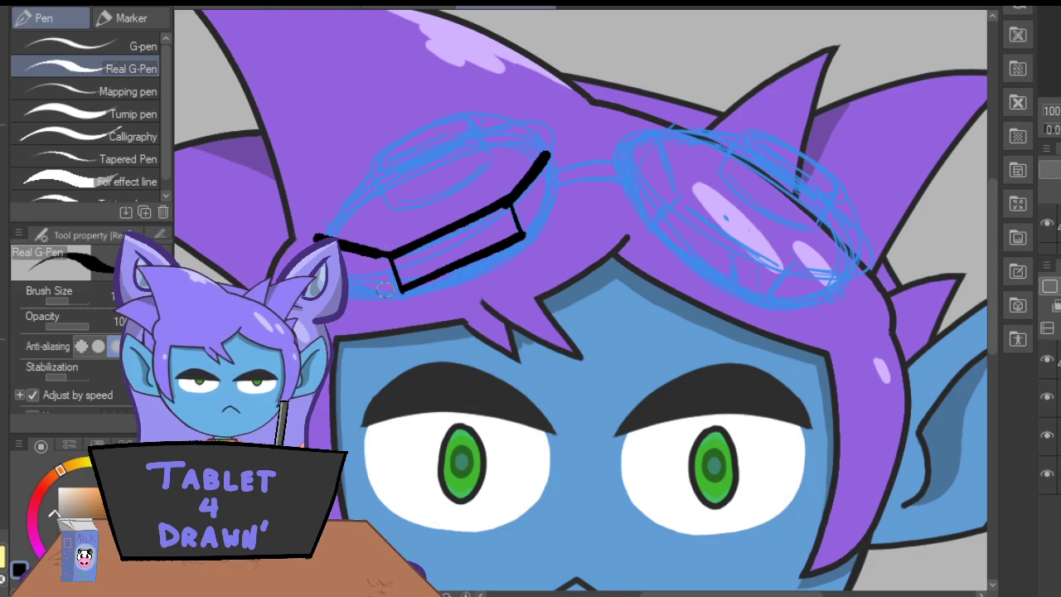
left_click_drag(398, 291, 342, 279)
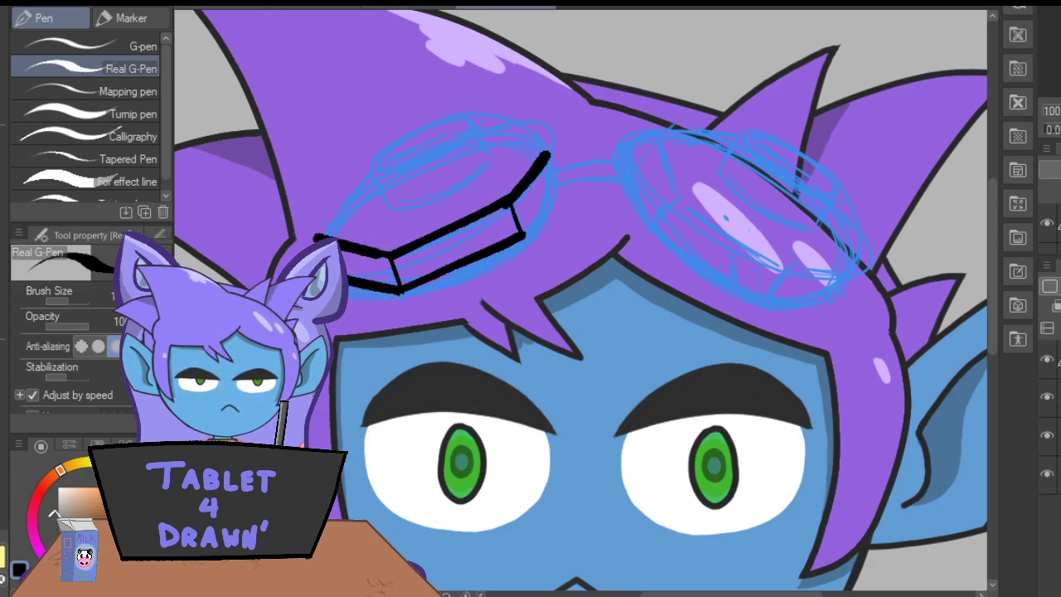
Close the right side facet of the left lens's rim and ink the raised eyepiece with a curved line inside it.
mouse_move(519, 236)
left_mouse_down()
mouse_move(550, 189)
mouse_move(525, 229)
mouse_move(546, 157)
mouse_move(551, 182)
mouse_move(488, 163)
mouse_move(448, 198)
mouse_move(382, 213)
left_mouse_up()
mouse_move(382, 213)
left_mouse_down()
mouse_move(433, 206)
mouse_move(494, 158)
mouse_move(475, 118)
mouse_move(406, 138)
mouse_move(363, 179)
mouse_move(414, 209)
left_mouse_up()
mouse_move(470, 130)
left_mouse_down()
mouse_move(378, 170)
mouse_move(470, 131)
mouse_move(378, 169)
mouse_move(451, 142)
left_mouse_up()
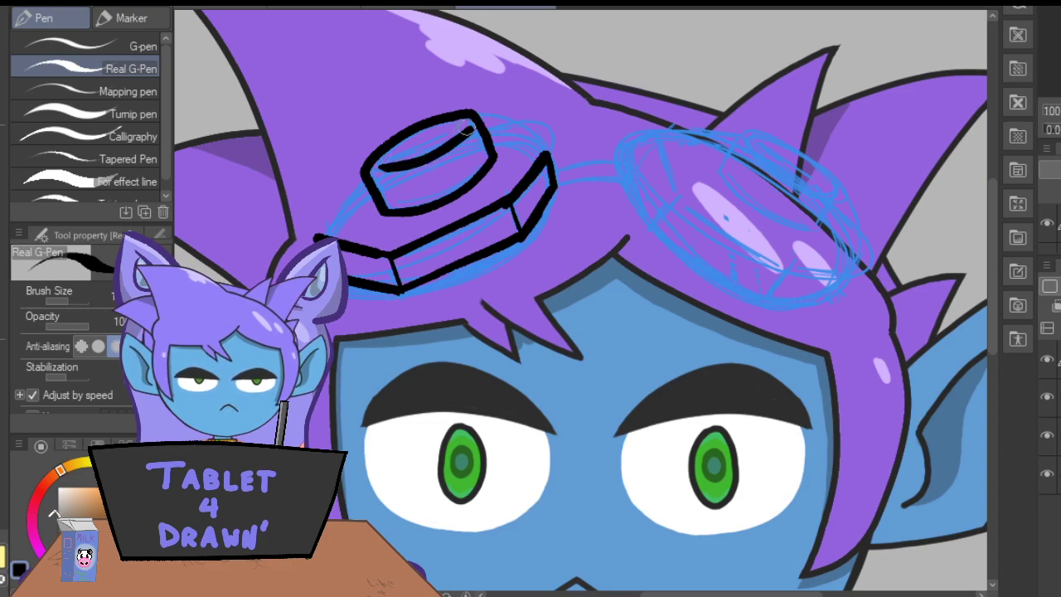
Trim the end of the eyepiece's inner curve and ink a thin oval just above it.
key("e")
left_click_drag(465, 144, 470, 139)
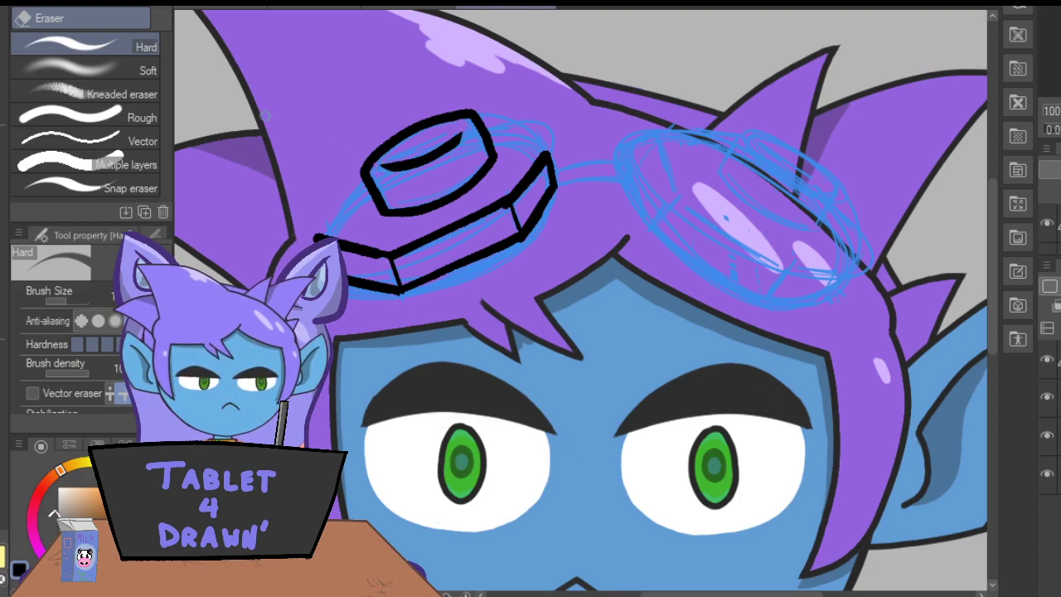
key("p")
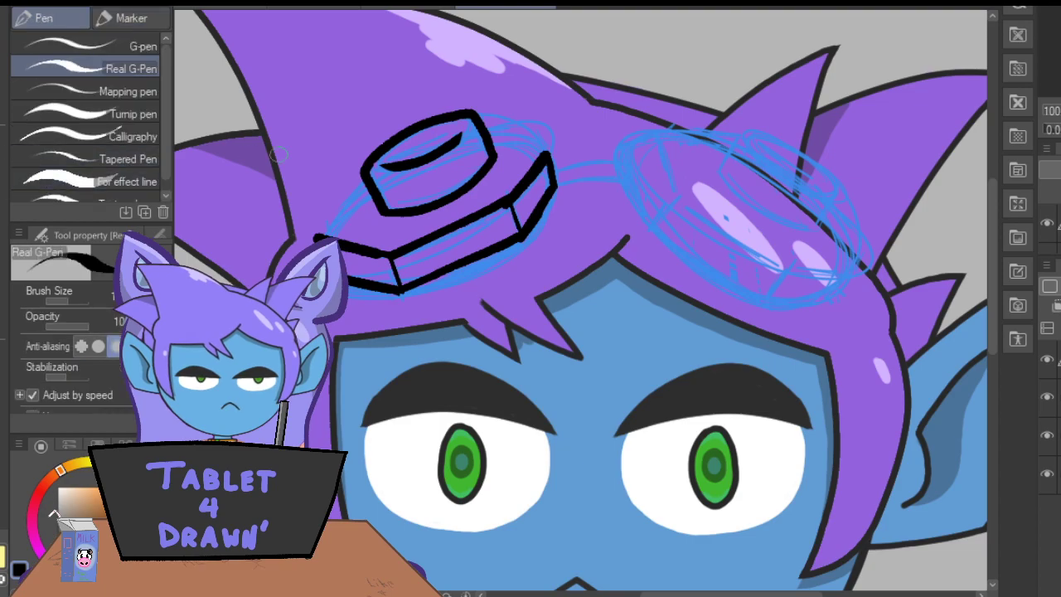
mouse_move(388, 154)
left_mouse_down()
mouse_move(439, 137)
mouse_move(432, 126)
left_mouse_up()
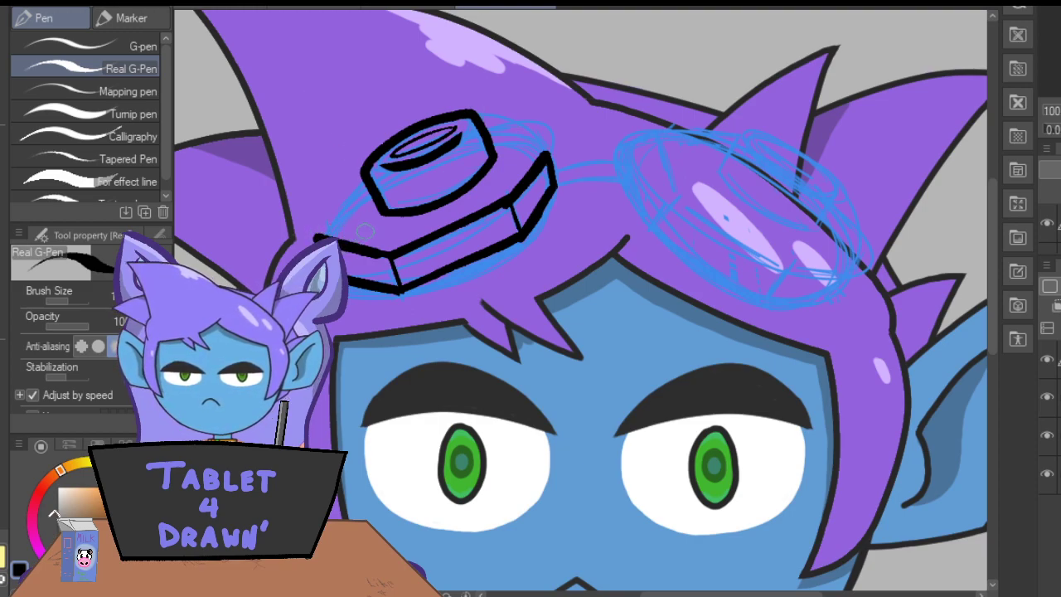
Ink the back edges of the left lens's frame on both sides, joining the eyepiece to the rim corners.
mouse_move(524, 131)
left_mouse_down()
mouse_move(545, 148)
mouse_move(488, 130)
left_mouse_up()
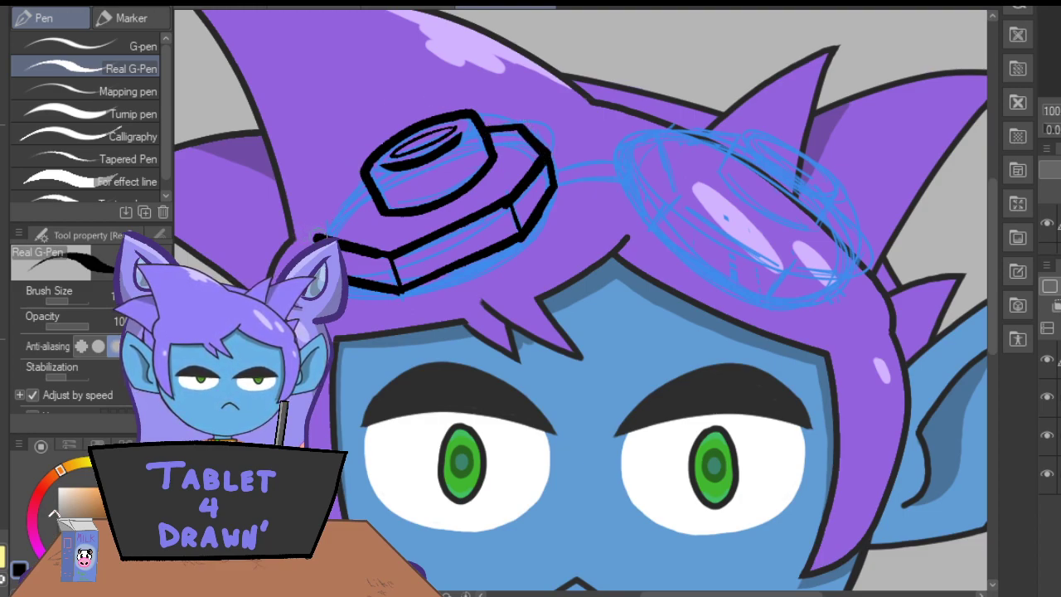
left_click_drag(308, 224, 322, 237)
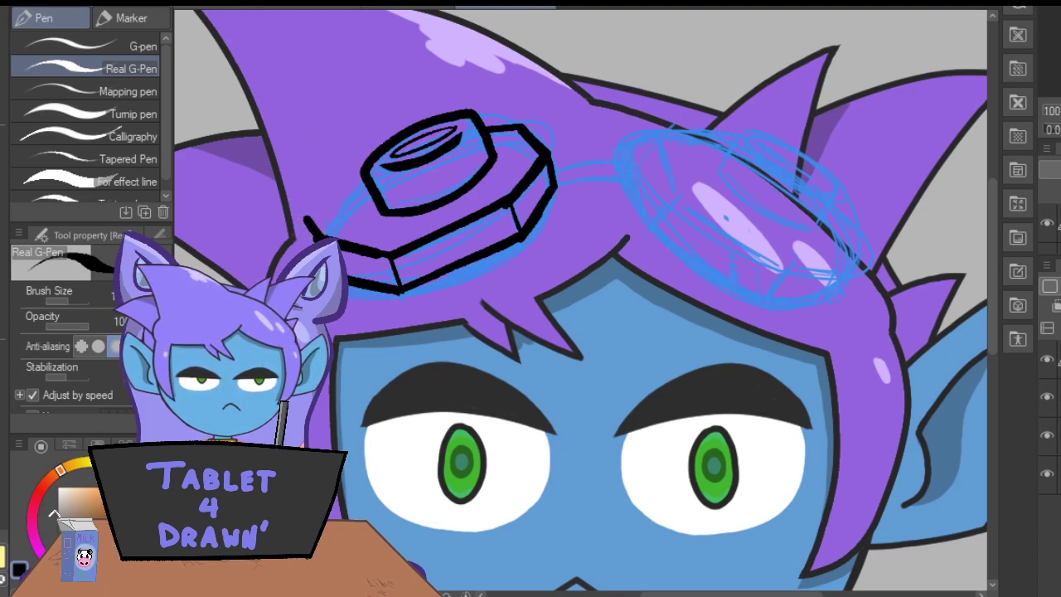
key("ctrl+z")
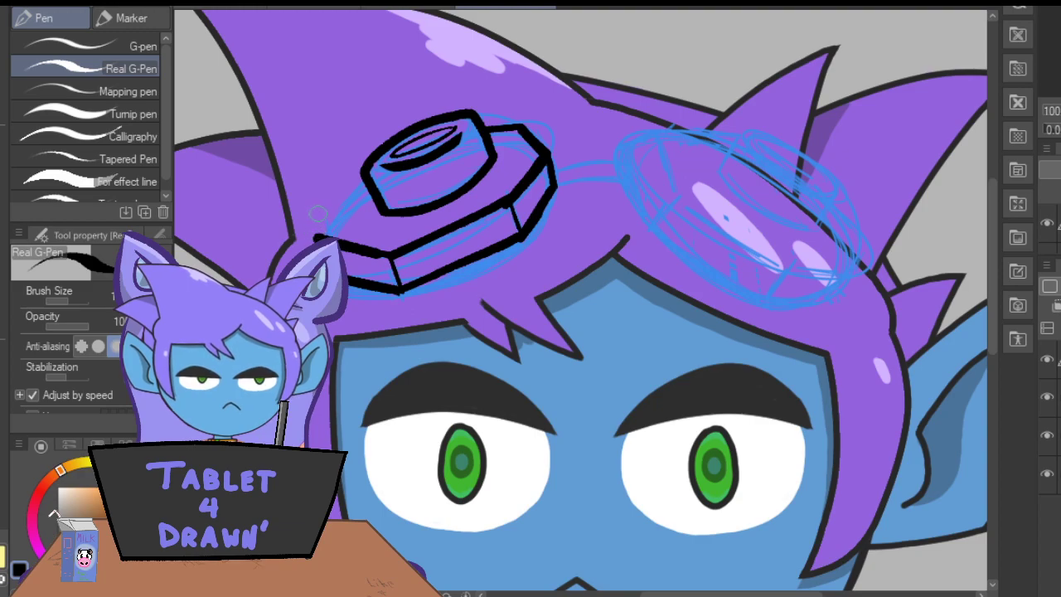
left_click_drag(318, 237, 320, 207)
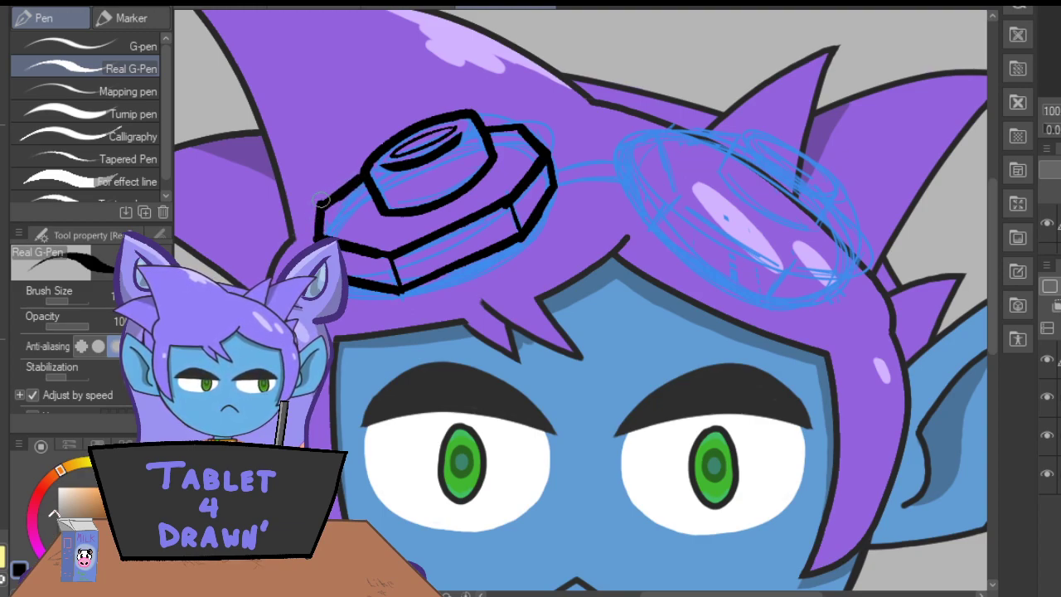
Thicken the two short dividers on the left lens's lower rim with the Real G-Pen.
key("e")
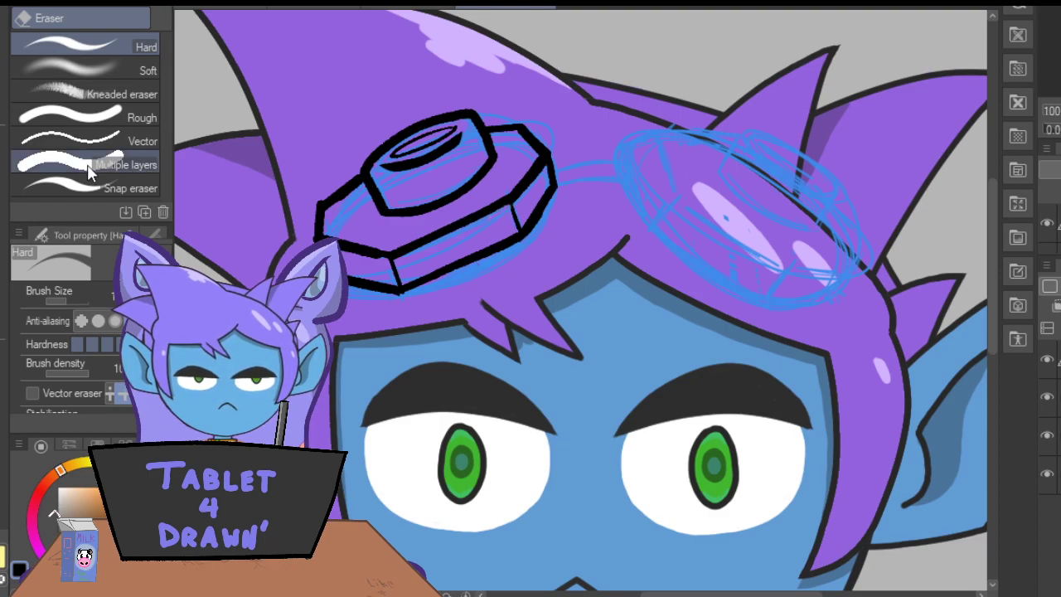
key("p")
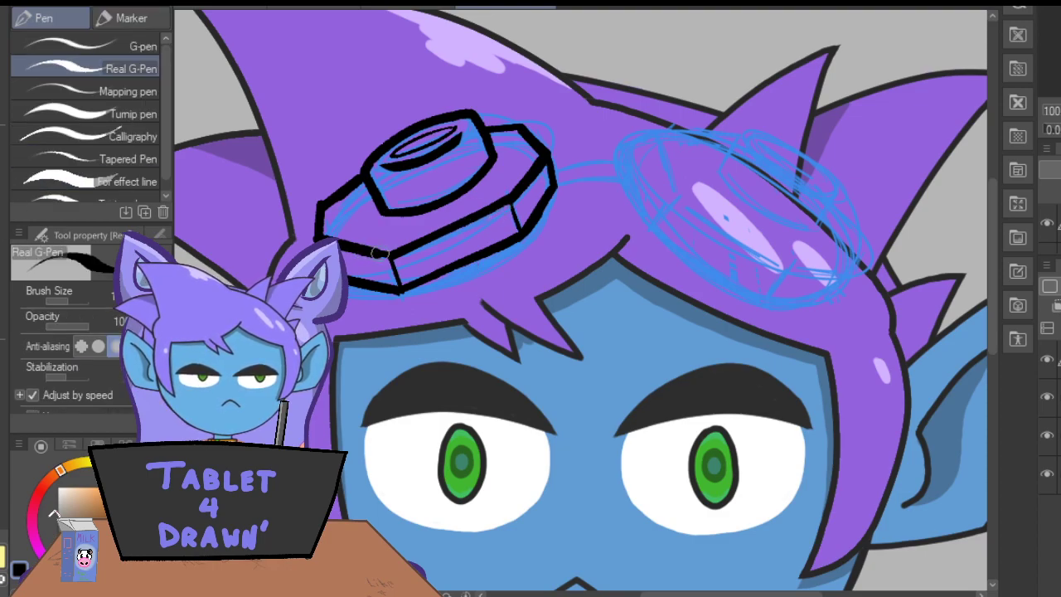
left_click_drag(400, 288, 391, 256)
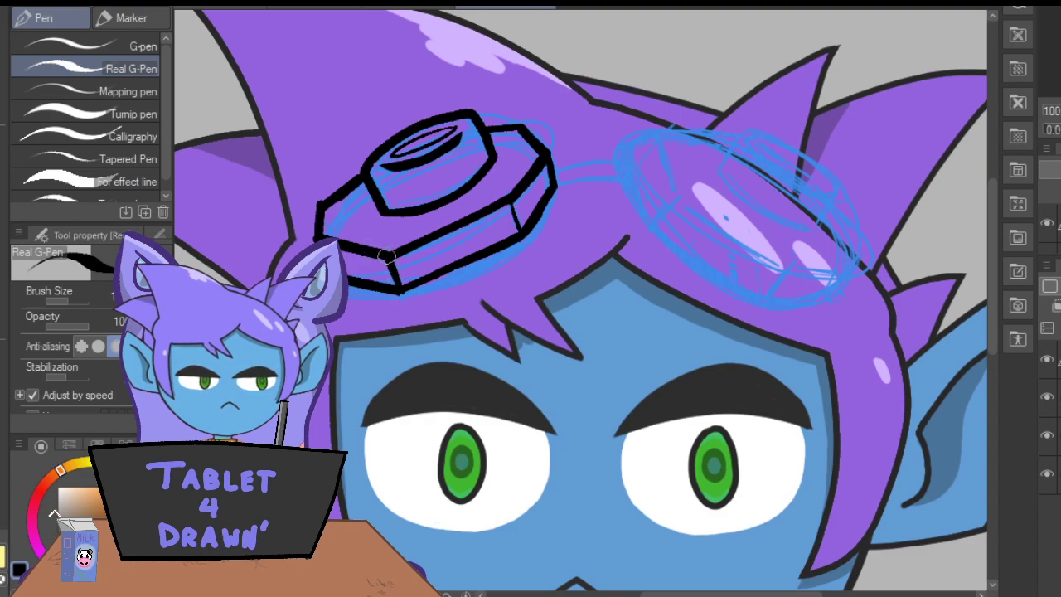
left_click_drag(511, 201, 522, 234)
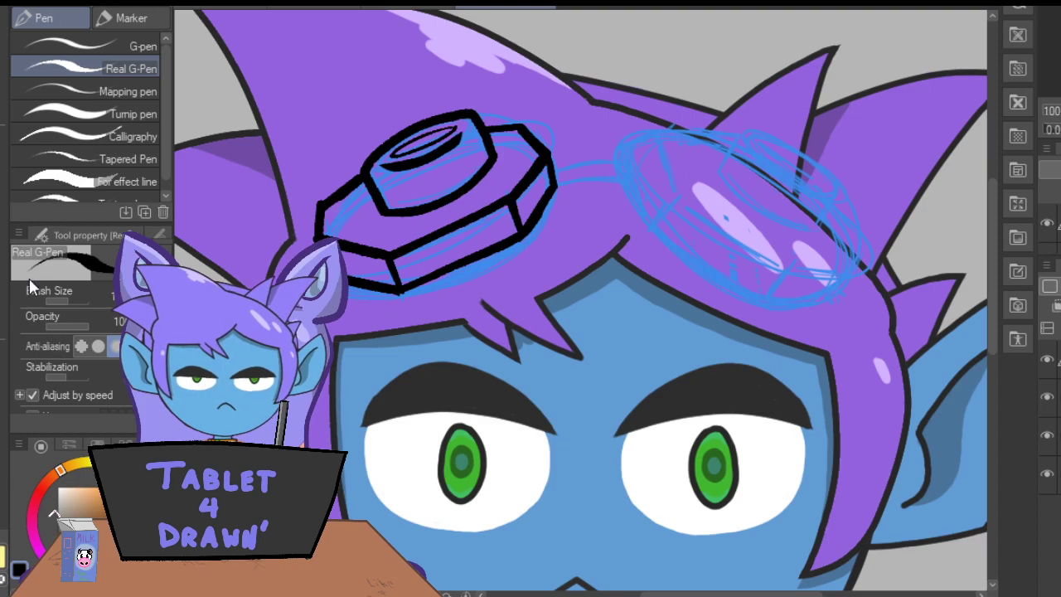
Lasso and duplicate the inked left lens, mirror and rotate the copy onto the right lens sketch, and clear the selection.
key("m")
mouse_move(482, 71)
left_mouse_down()
mouse_move(369, 101)
mouse_move(310, 171)
mouse_move(306, 233)
mouse_move(354, 305)
mouse_move(485, 286)
mouse_move(575, 218)
mouse_move(547, 105)
mouse_move(433, 83)
left_mouse_up()
left_click(425, 350)
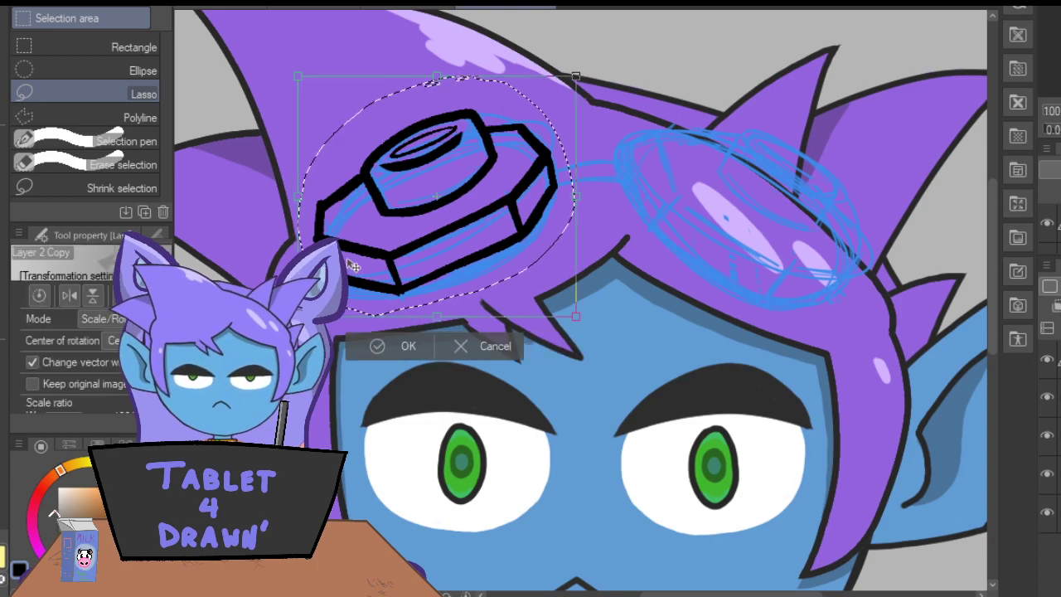
left_click_drag(371, 288, 634, 280)
left_click_drag(543, 329, 533, 154)
left_click_drag(627, 265, 693, 302)
left_click(712, 427)
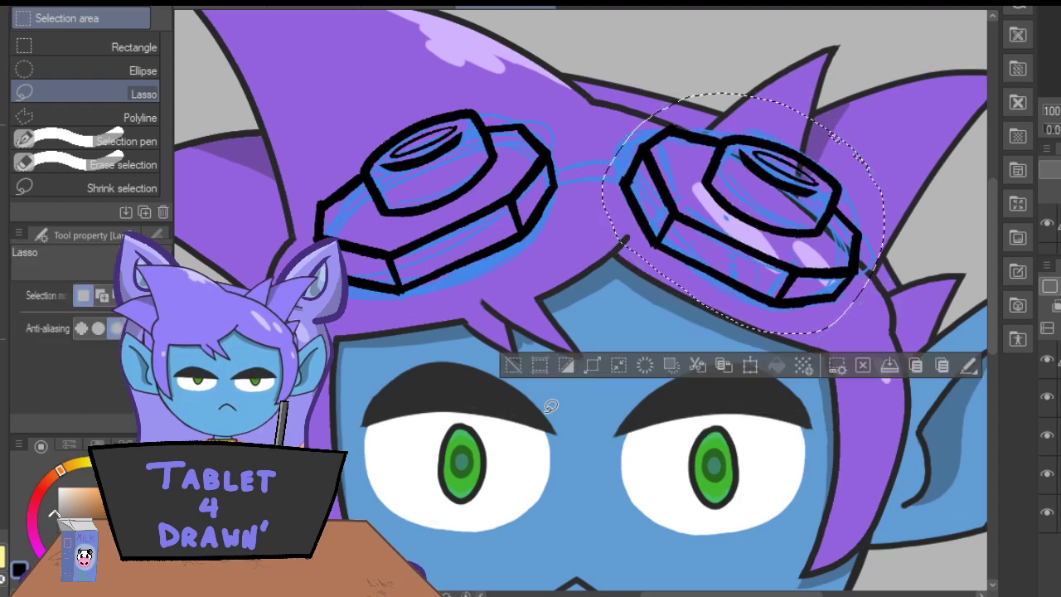
left_click(514, 365)
Ink the goggle bridge as two curved lines spanning between the left and right lenses with the Real G-Pen.
key("p")
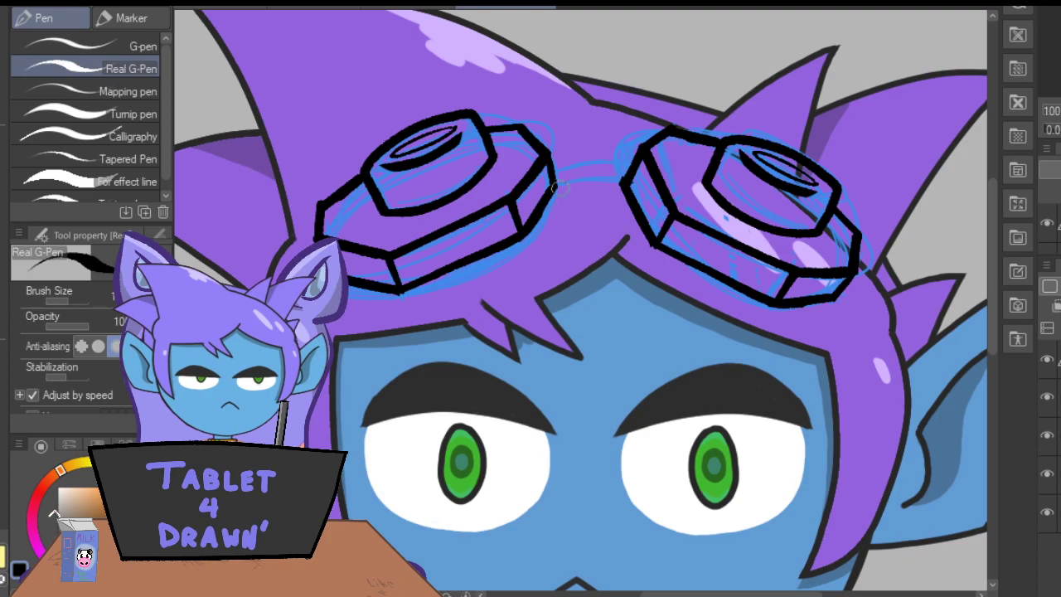
mouse_move(636, 191)
left_mouse_down()
mouse_move(572, 172)
mouse_move(533, 190)
left_mouse_up()
left_click(322, 6)
mouse_move(646, 189)
left_mouse_down()
mouse_move(605, 180)
mouse_move(521, 197)
left_mouse_up()
mouse_move(589, 180)
left_mouse_down()
mouse_move(638, 188)
mouse_move(547, 163)
mouse_move(633, 157)
mouse_move(547, 159)
mouse_move(629, 147)
left_mouse_up()
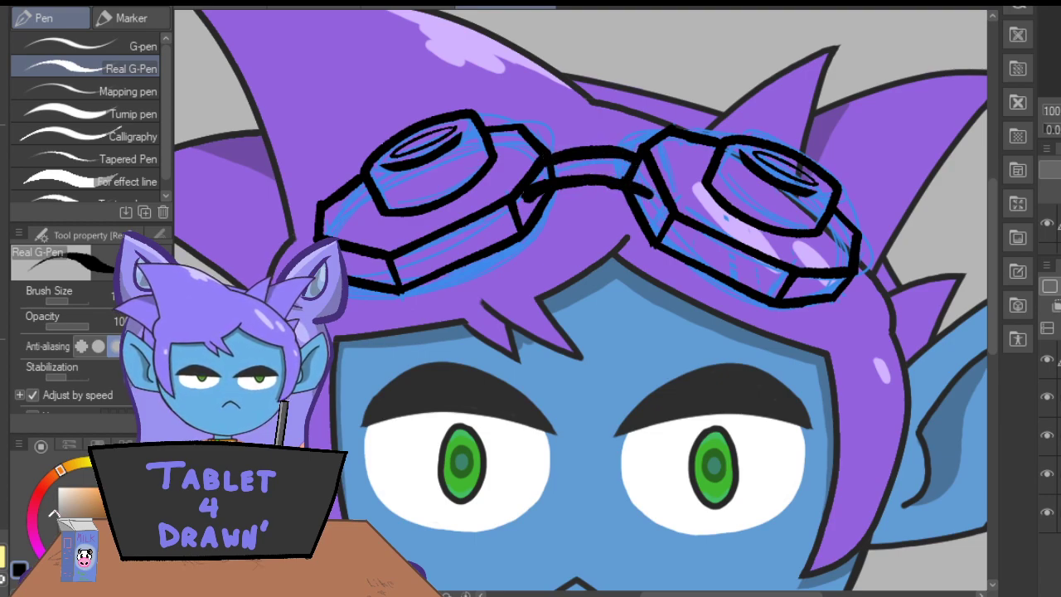
left_click_drag(639, 163, 646, 190)
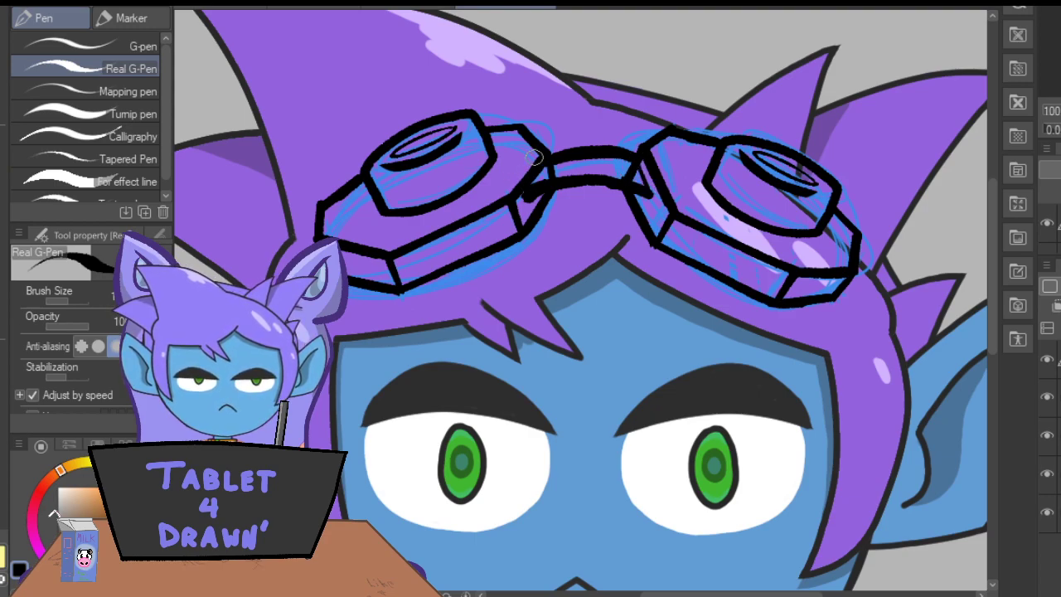
Erase the overlapping lens edges at the bridge and ink clean joins where the bridge meets both lenses.
key("e")
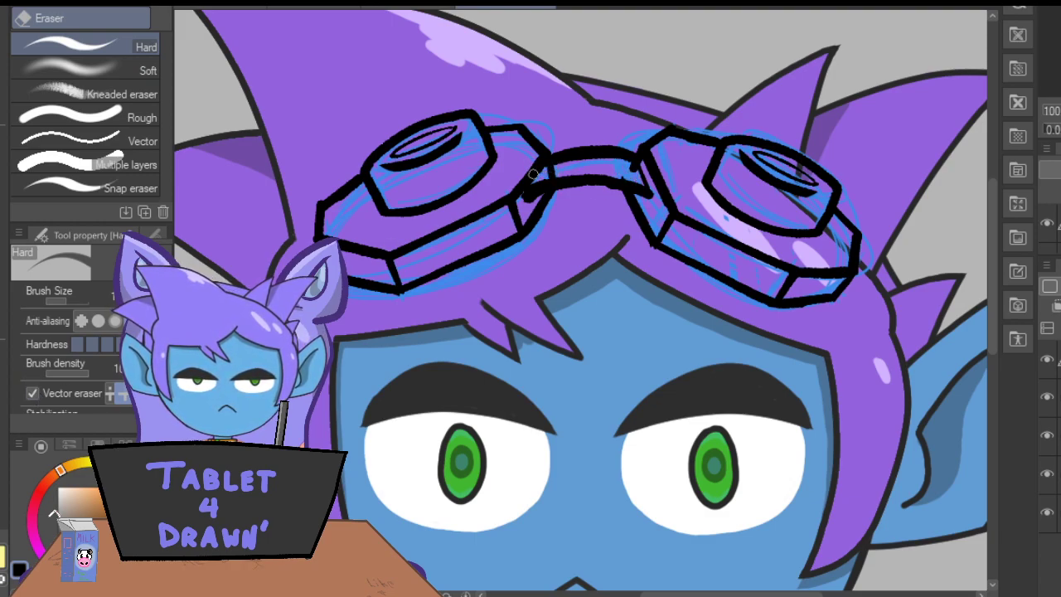
left_click_drag(634, 172, 641, 175)
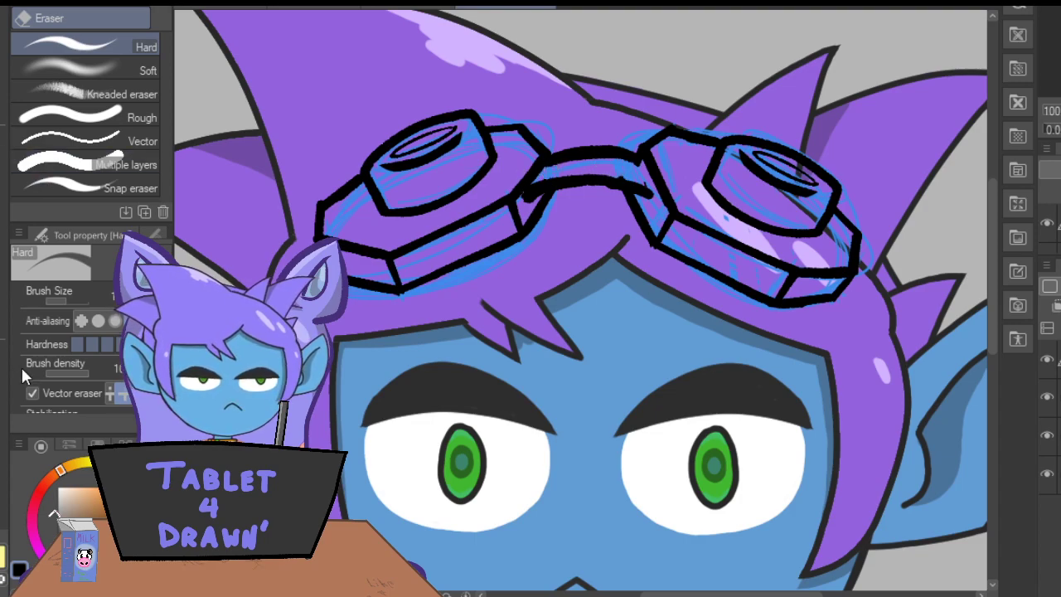
key("ctrl+plus")
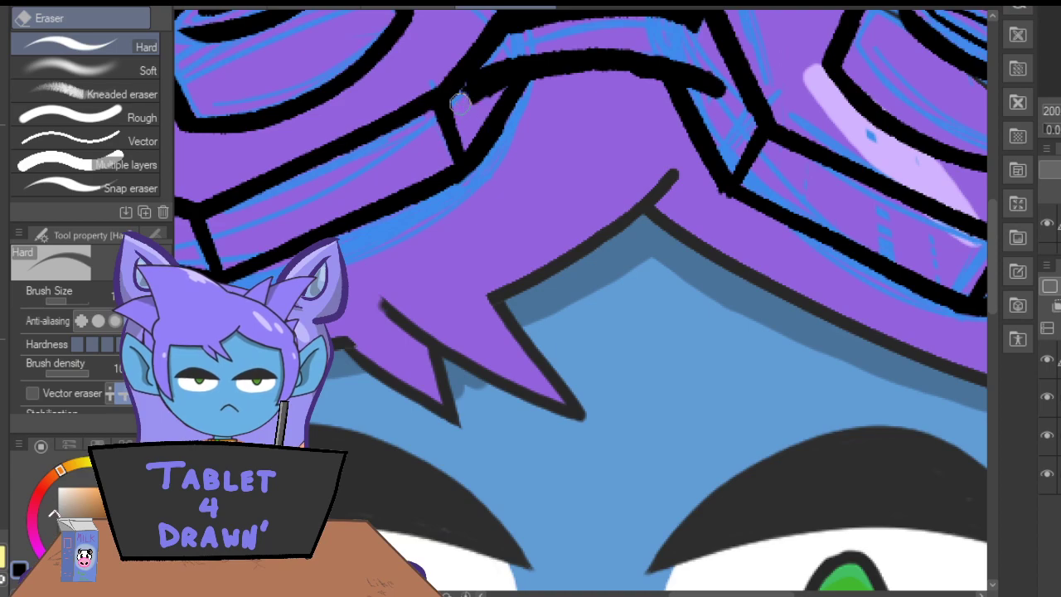
left_click_drag(993, 288, 992, 259)
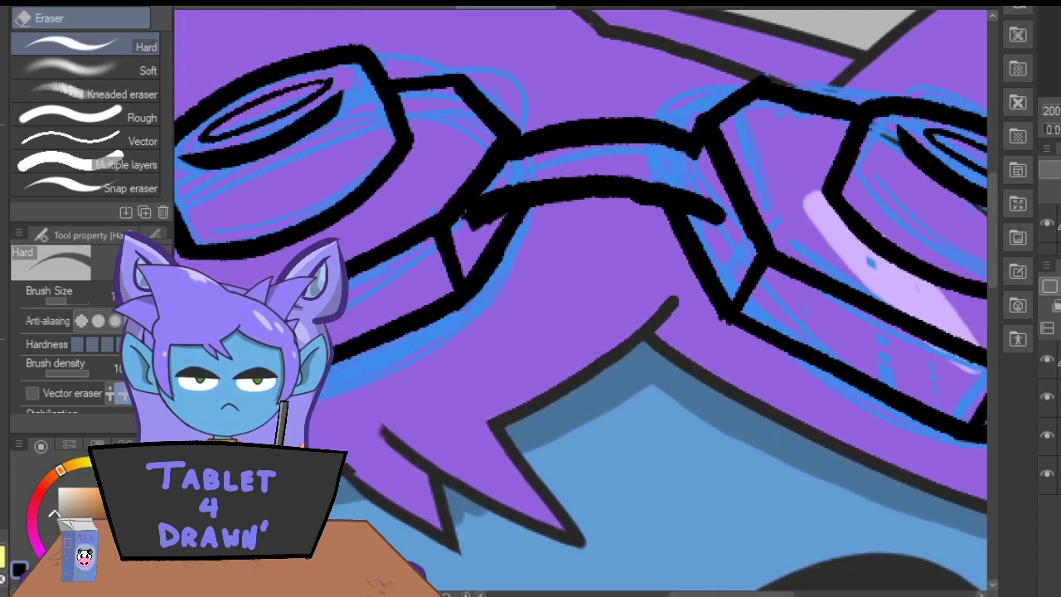
key("p")
left_click_drag(511, 167, 490, 188)
left_click_drag(696, 155, 720, 217)
key("ctrl+minus")
key("ctrl+minus")
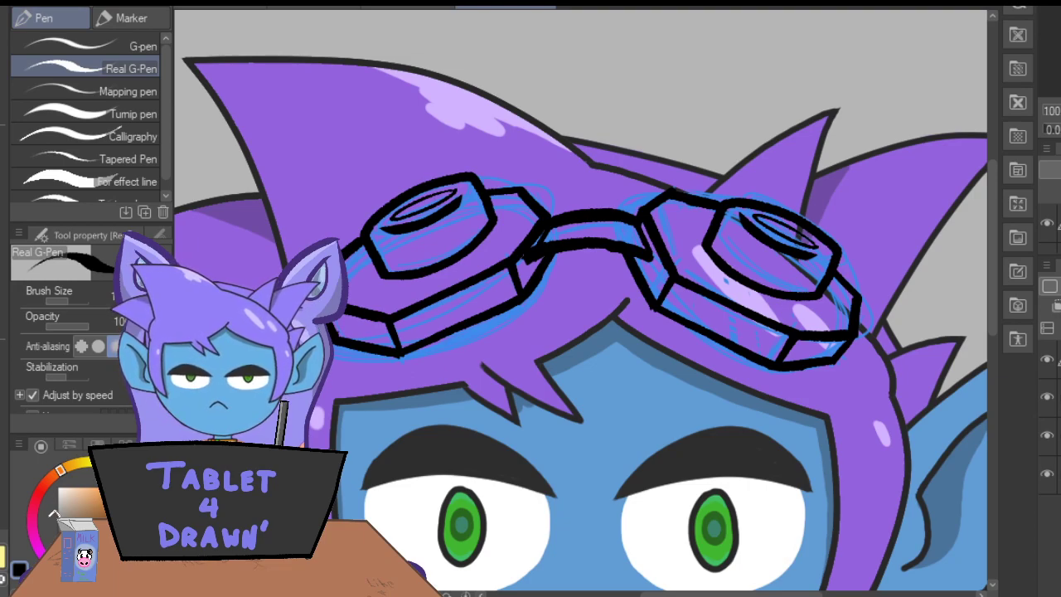
Hide the blue goggle sketch layer and add a new layer beneath the goggle line art.
left_click(1047, 397)
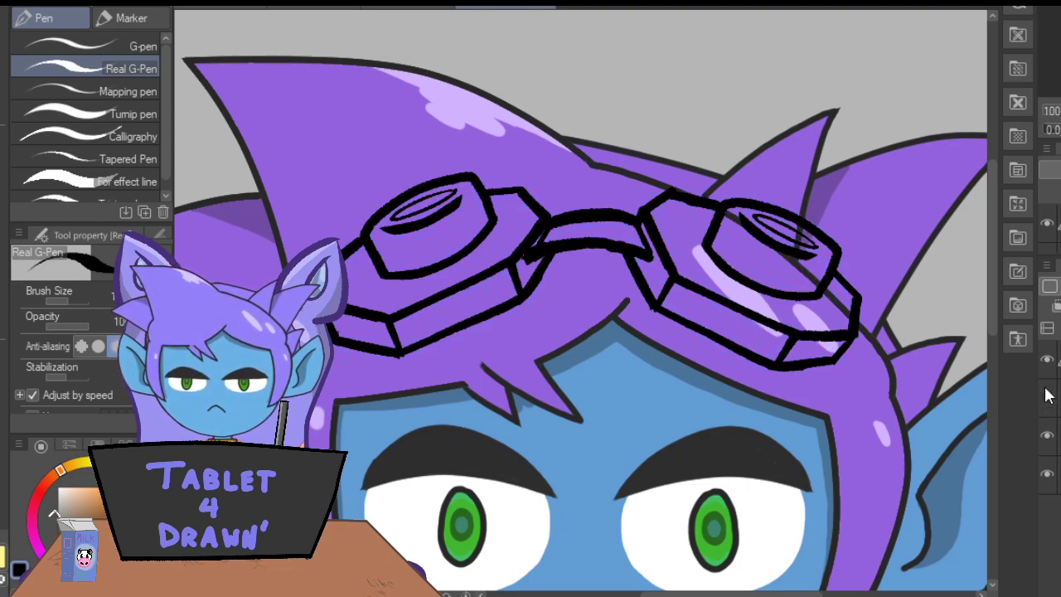
key("ctrl+shift+n")
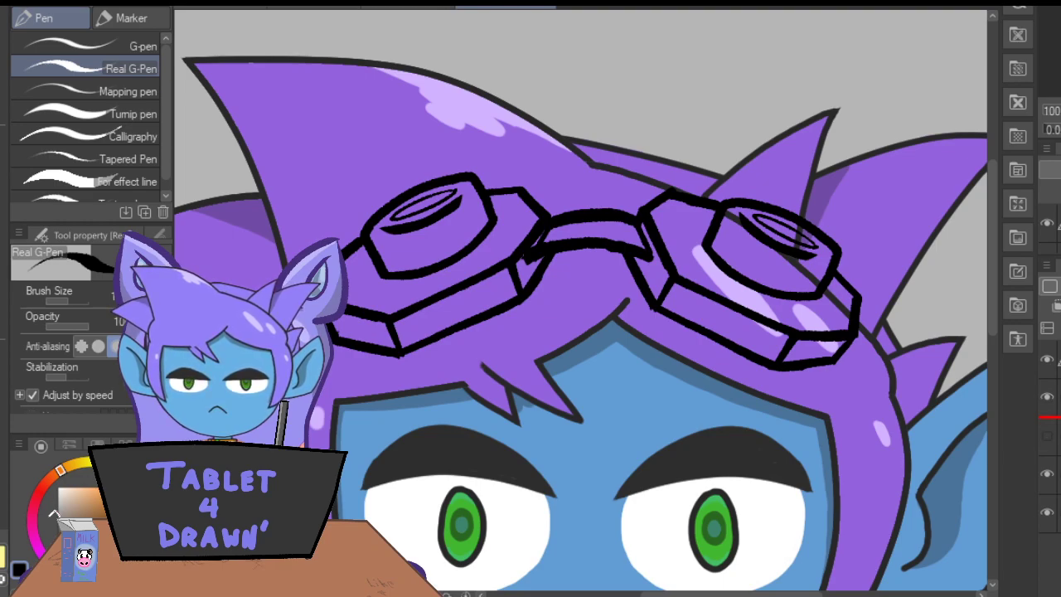
Choose a dark greyish green as the drawing colour.
left_click(71, 506)
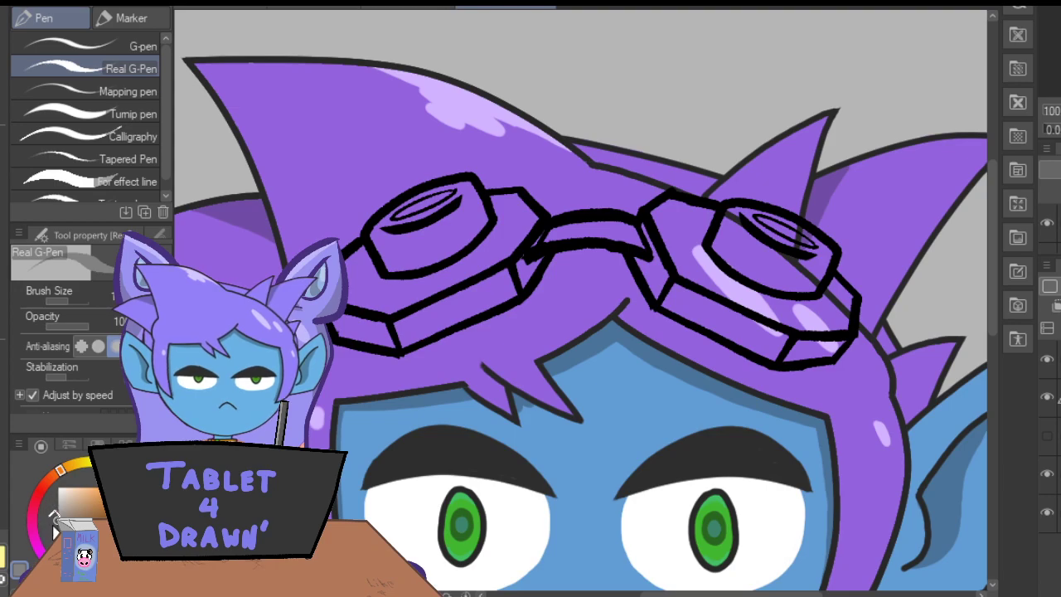
left_click(64, 512)
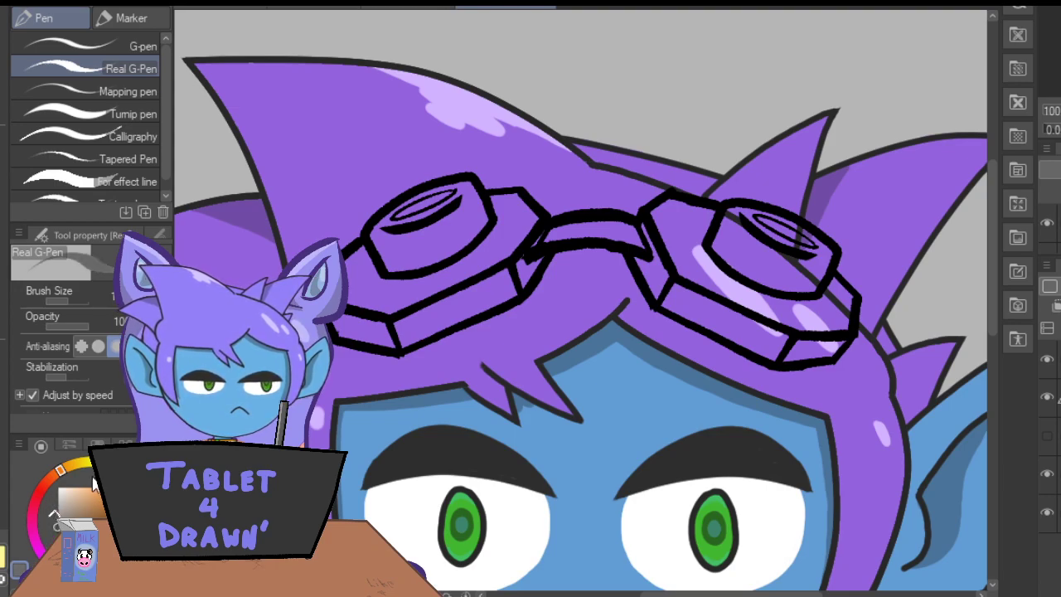
left_click(117, 467)
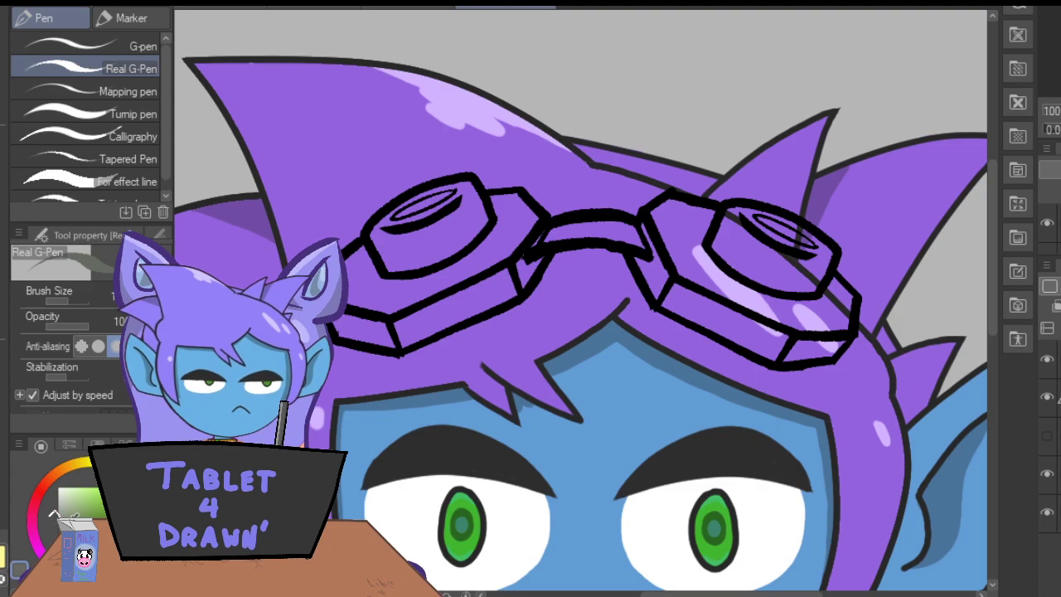
Paint the left goggle's side faces and the start of its upper plate greyish green with the Fill-in-mono pen.
left_click(116, 18)
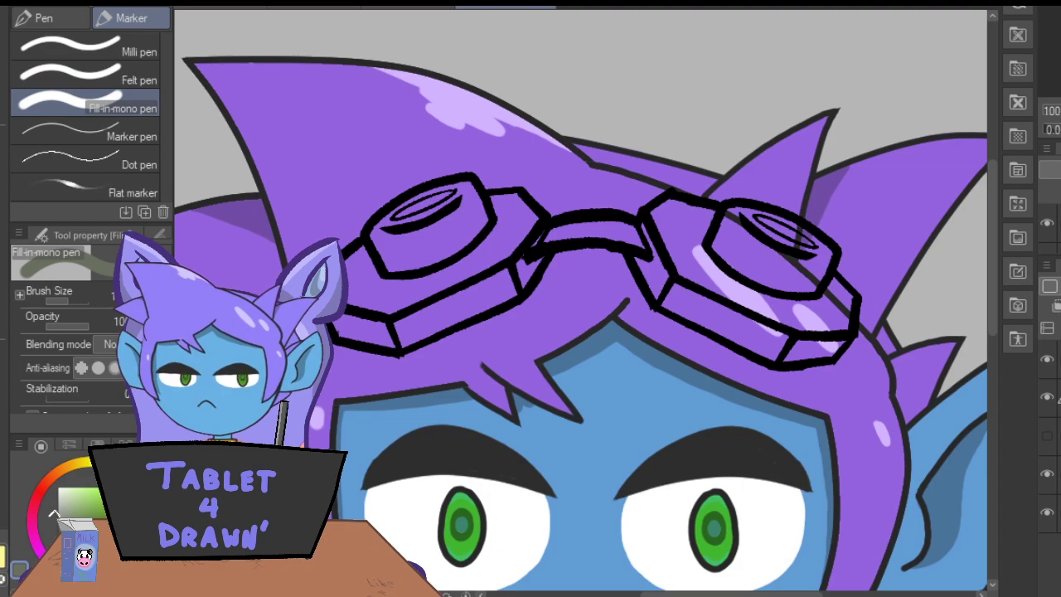
key("ctrl+plus")
mouse_move(511, 250)
left_mouse_down()
mouse_move(389, 309)
mouse_move(470, 299)
mouse_move(348, 346)
left_mouse_up()
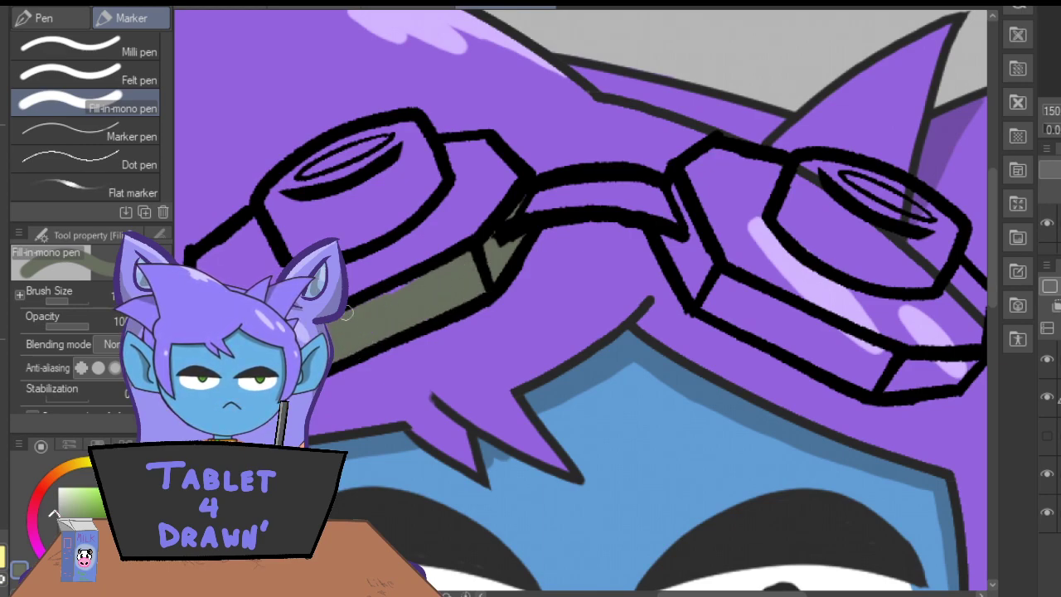
left_click(405, 266)
mouse_move(442, 157)
left_mouse_down()
mouse_move(471, 205)
mouse_move(474, 147)
mouse_move(486, 177)
mouse_move(504, 185)
mouse_move(492, 151)
mouse_move(515, 175)
mouse_move(501, 199)
mouse_move(470, 217)
left_mouse_up()
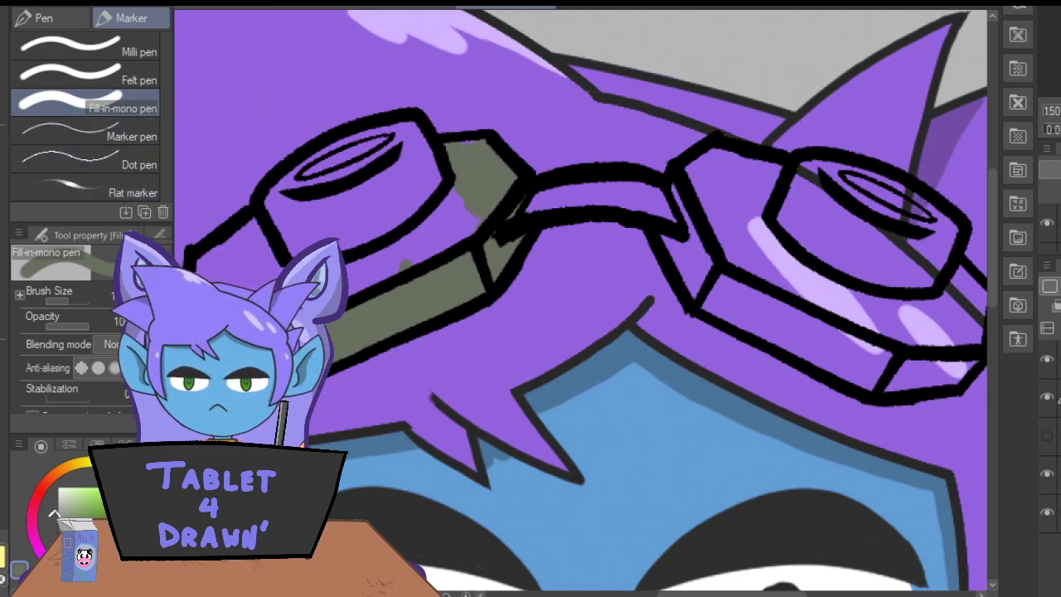
Erase the excess at the left bridge join and finish painting the left goggle and the bridge greyish green.
key("e")
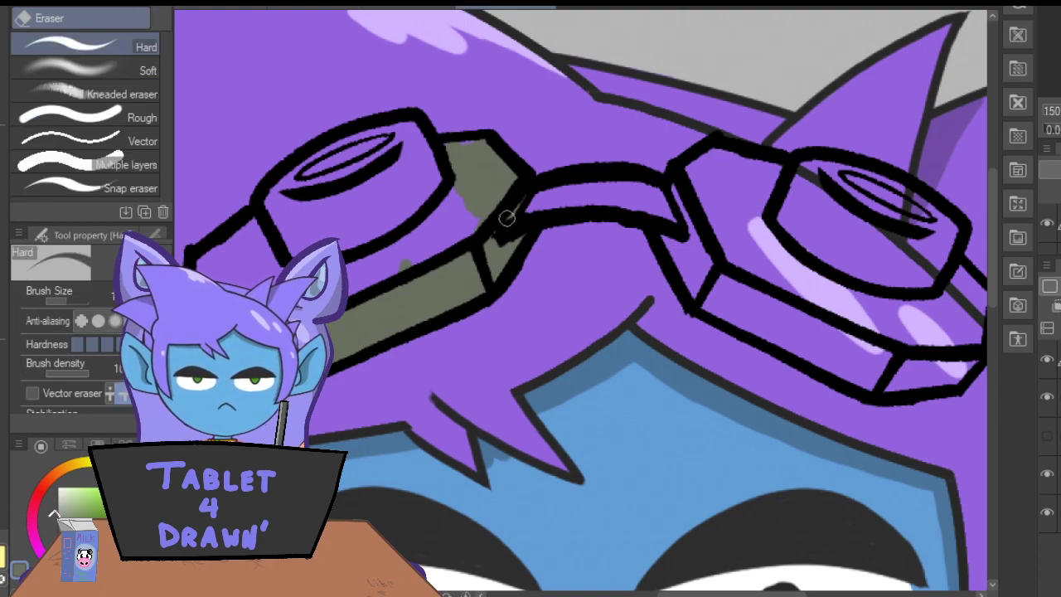
mouse_move(506, 228)
left_mouse_down()
mouse_move(510, 216)
mouse_move(494, 243)
mouse_move(514, 230)
mouse_move(508, 219)
mouse_move(496, 248)
left_mouse_up()
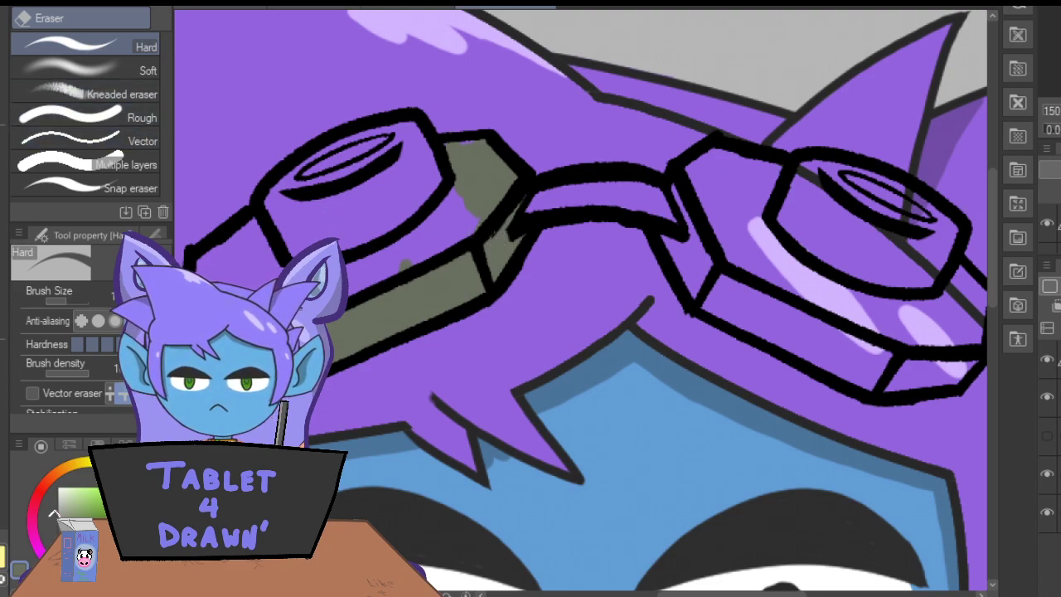
key("i")
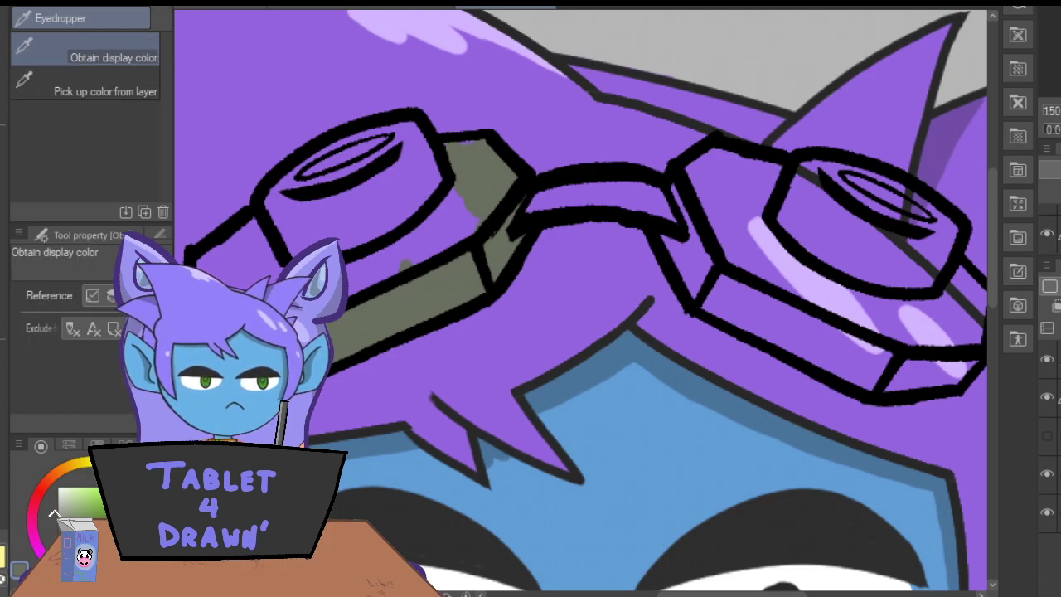
key("p")
mouse_move(439, 223)
left_mouse_down()
mouse_move(443, 193)
mouse_move(406, 242)
mouse_move(439, 238)
mouse_move(473, 205)
mouse_move(465, 252)
mouse_move(466, 164)
left_mouse_up()
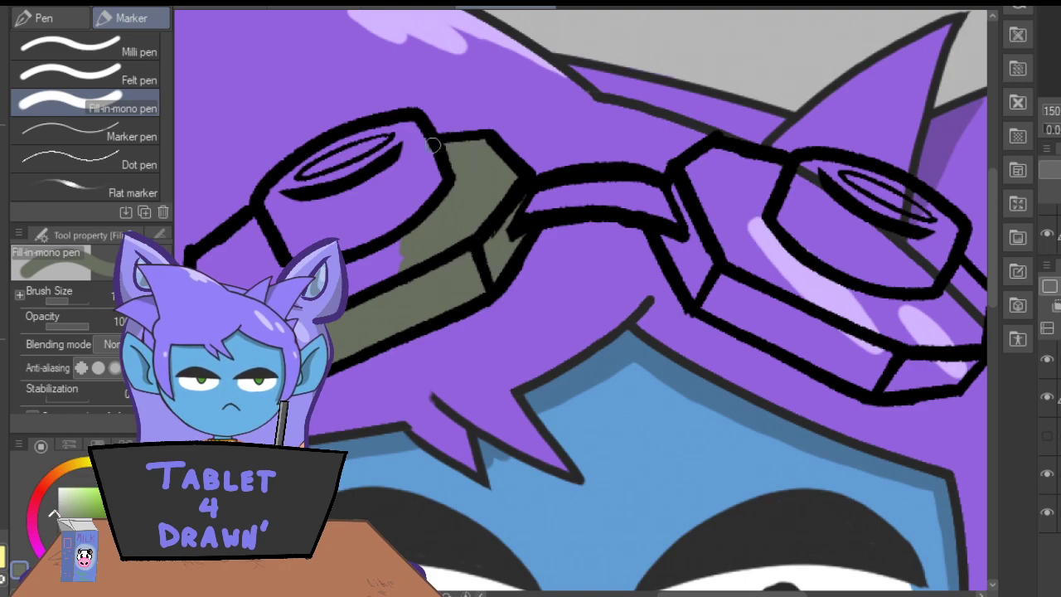
mouse_move(407, 124)
left_mouse_down()
mouse_move(396, 149)
mouse_move(413, 122)
mouse_move(438, 169)
mouse_move(392, 135)
mouse_move(401, 127)
mouse_move(341, 143)
mouse_move(277, 185)
mouse_move(264, 204)
mouse_move(293, 247)
mouse_move(351, 247)
mouse_move(416, 198)
mouse_move(412, 207)
mouse_move(421, 173)
mouse_move(418, 152)
mouse_move(404, 151)
mouse_move(364, 200)
mouse_move(375, 169)
mouse_move(298, 186)
mouse_move(293, 224)
mouse_move(310, 236)
mouse_move(297, 193)
mouse_move(338, 238)
mouse_move(332, 195)
mouse_move(361, 199)
mouse_move(353, 160)
left_mouse_up()
mouse_move(231, 233)
left_mouse_down()
mouse_move(249, 225)
mouse_move(204, 262)
left_mouse_up()
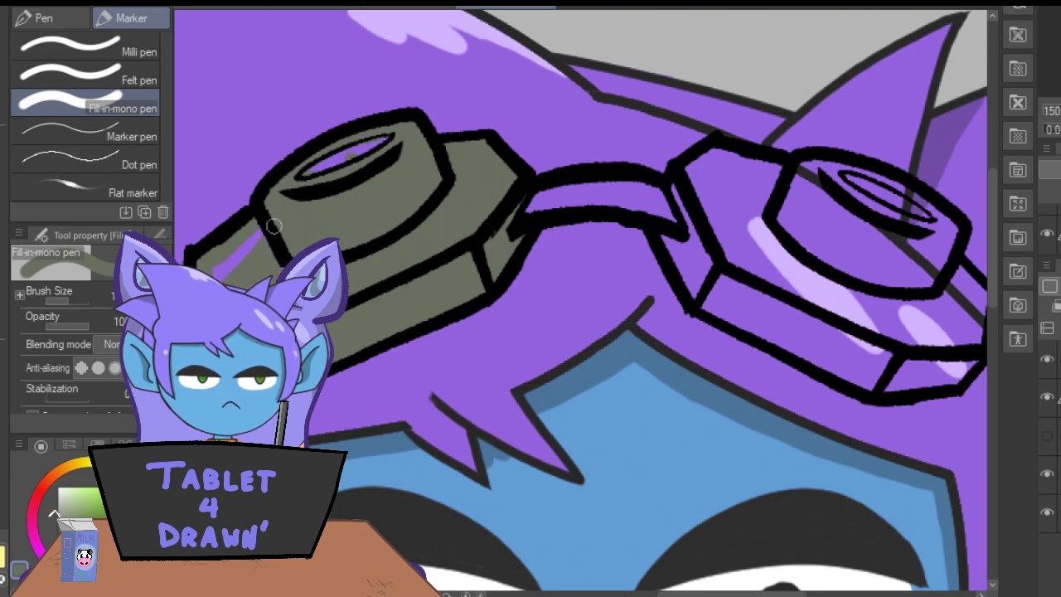
mouse_move(664, 216)
left_mouse_down()
mouse_move(615, 200)
mouse_move(654, 192)
mouse_move(661, 203)
mouse_move(604, 180)
mouse_move(537, 190)
mouse_move(515, 212)
mouse_move(561, 209)
left_mouse_up()
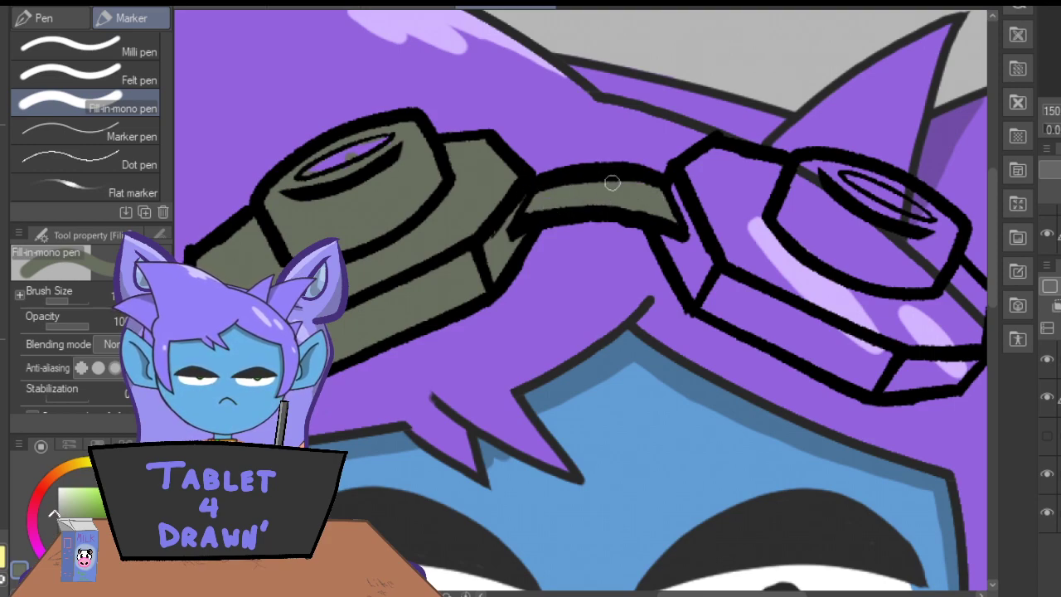
Paint the right goggle's eyepiece, upper plate and side faces with the same greyish green.
left_click_drag(693, 593, 723, 593)
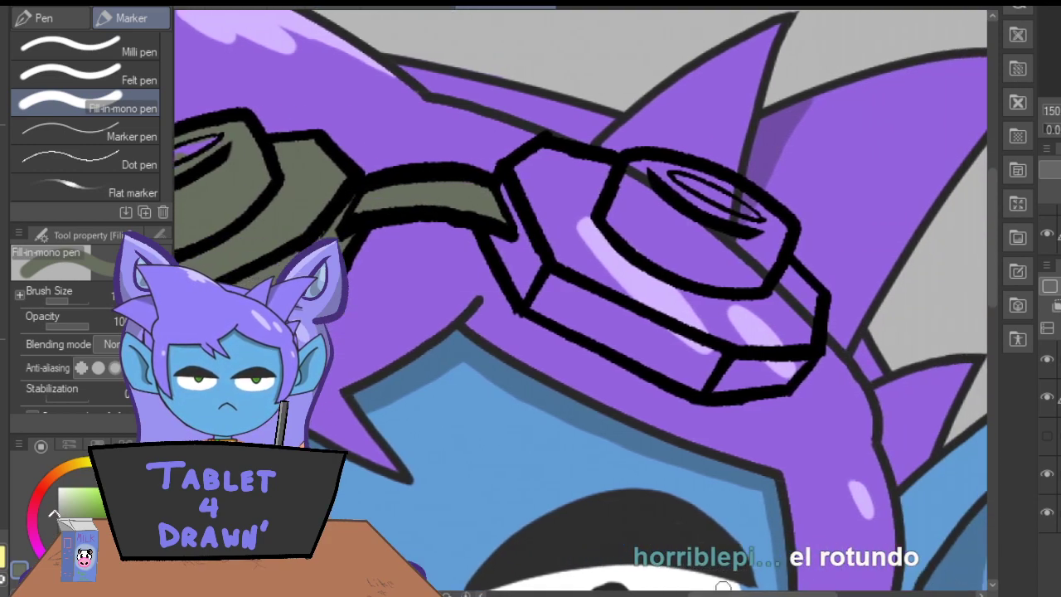
mouse_move(633, 175)
left_mouse_down()
mouse_move(611, 212)
mouse_move(648, 160)
mouse_move(677, 199)
left_mouse_up()
mouse_move(533, 144)
left_mouse_down()
mouse_move(497, 192)
mouse_move(507, 189)
mouse_move(537, 260)
mouse_move(526, 282)
mouse_move(488, 222)
mouse_move(504, 220)
mouse_move(556, 304)
mouse_move(526, 301)
mouse_move(634, 355)
left_mouse_up()
mouse_move(783, 390)
left_mouse_down()
mouse_move(784, 365)
mouse_move(715, 388)
mouse_move(767, 336)
mouse_move(783, 280)
mouse_move(810, 292)
mouse_move(806, 328)
mouse_move(787, 356)
mouse_move(767, 332)
left_mouse_up()
mouse_move(640, 168)
left_mouse_down()
mouse_move(723, 181)
mouse_move(778, 228)
mouse_move(759, 276)
mouse_move(761, 234)
mouse_move(750, 258)
mouse_move(749, 225)
mouse_move(642, 171)
mouse_move(654, 172)
mouse_move(664, 209)
mouse_move(704, 239)
left_mouse_up()
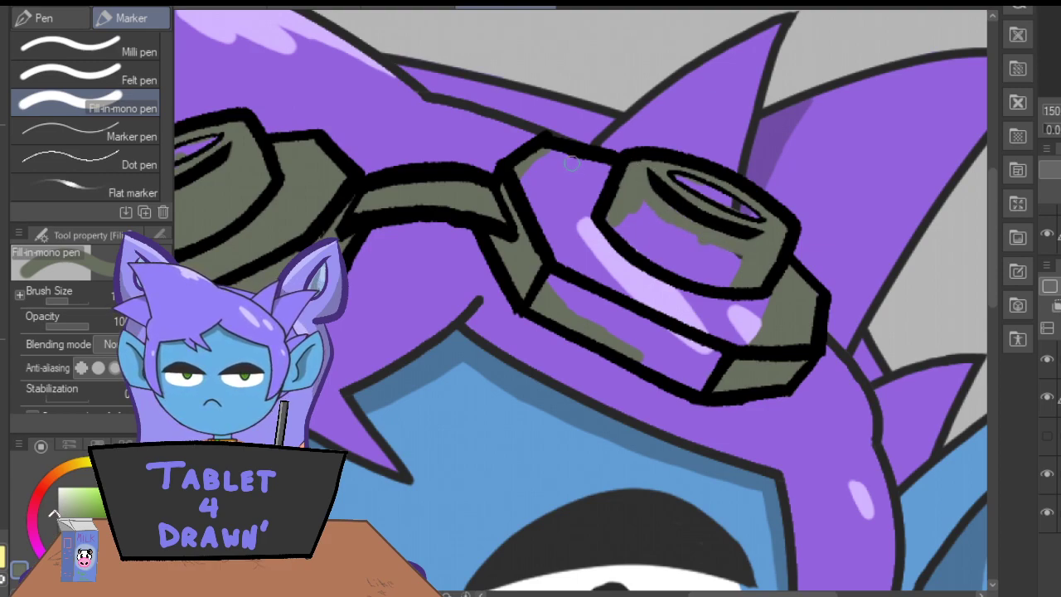
mouse_move(614, 214)
left_mouse_down()
mouse_move(641, 247)
mouse_move(697, 281)
mouse_move(715, 285)
mouse_move(732, 265)
mouse_move(731, 246)
mouse_move(713, 242)
mouse_move(690, 271)
mouse_move(675, 217)
mouse_move(666, 256)
mouse_move(629, 204)
mouse_move(632, 238)
left_mouse_up()
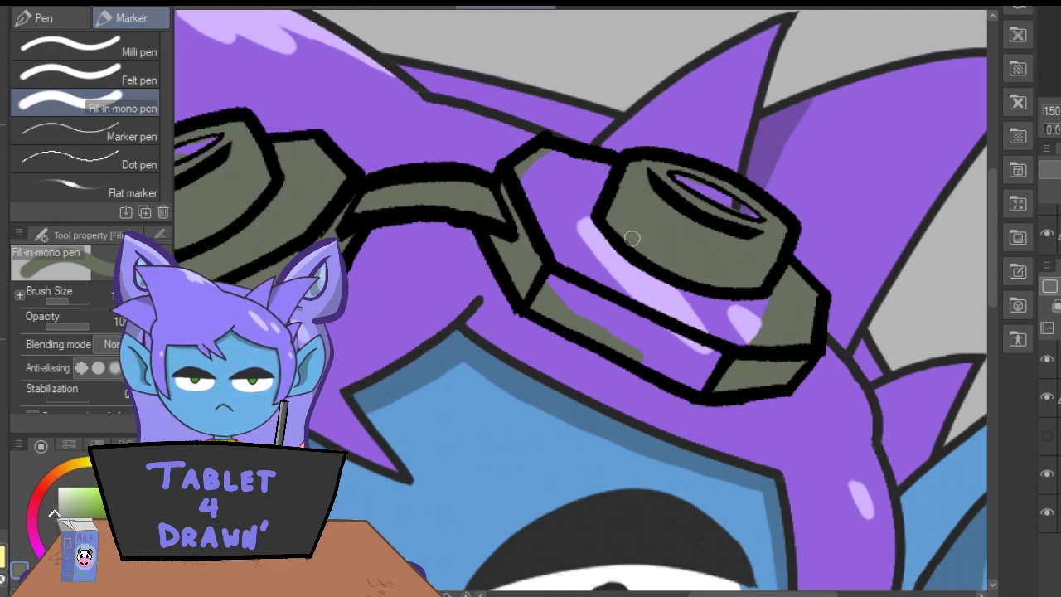
mouse_move(557, 160)
left_mouse_down()
mouse_move(590, 169)
mouse_move(609, 191)
mouse_move(571, 228)
mouse_move(557, 192)
mouse_move(537, 223)
mouse_move(547, 162)
mouse_move(523, 167)
left_mouse_up()
mouse_move(546, 260)
left_mouse_down()
mouse_move(572, 309)
mouse_move(617, 337)
mouse_move(621, 313)
mouse_move(576, 206)
mouse_move(671, 312)
mouse_move(633, 291)
mouse_move(631, 266)
mouse_move(722, 343)
mouse_move(684, 282)
mouse_move(753, 353)
mouse_move(726, 269)
left_mouse_up()
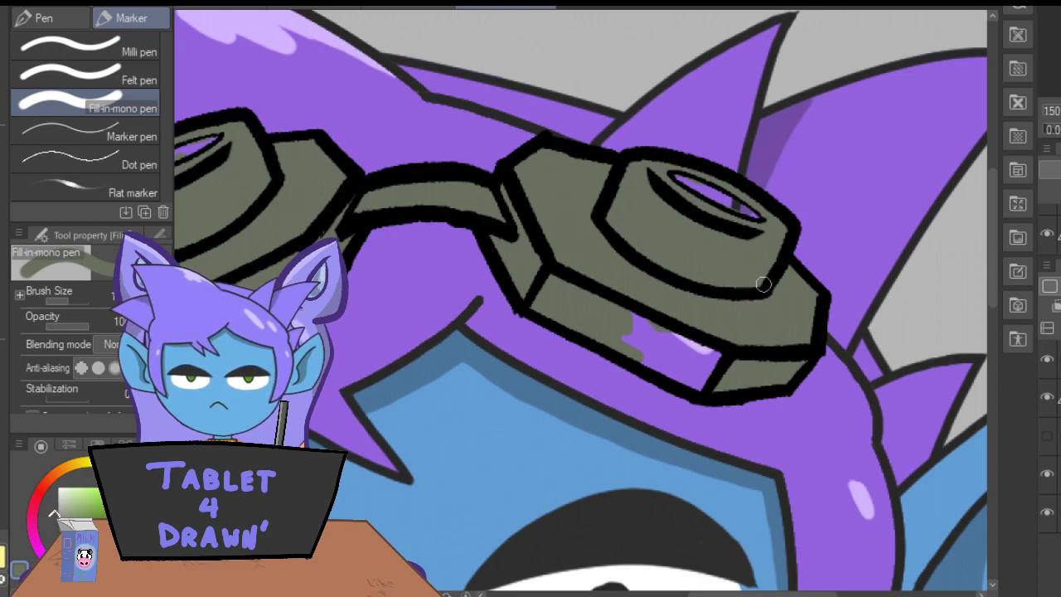
mouse_move(615, 345)
left_mouse_down()
mouse_move(702, 388)
mouse_move(719, 359)
mouse_move(632, 312)
mouse_move(661, 327)
mouse_move(652, 351)
mouse_move(688, 353)
left_mouse_up()
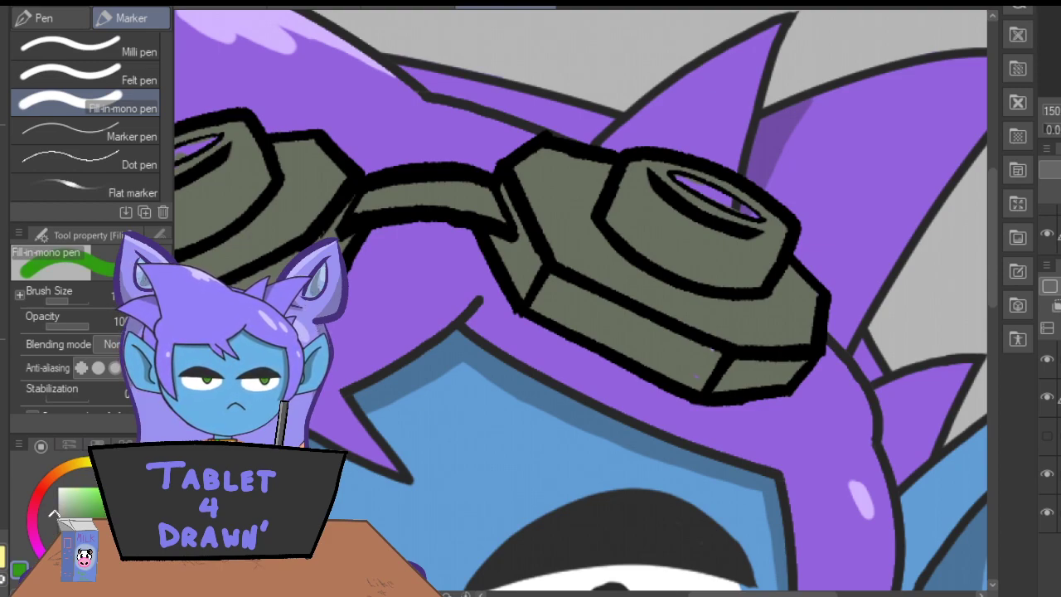
Fill the narrow lens ovals on both goggle eyepieces with bright green.
left_click_drag(729, 594, 695, 595)
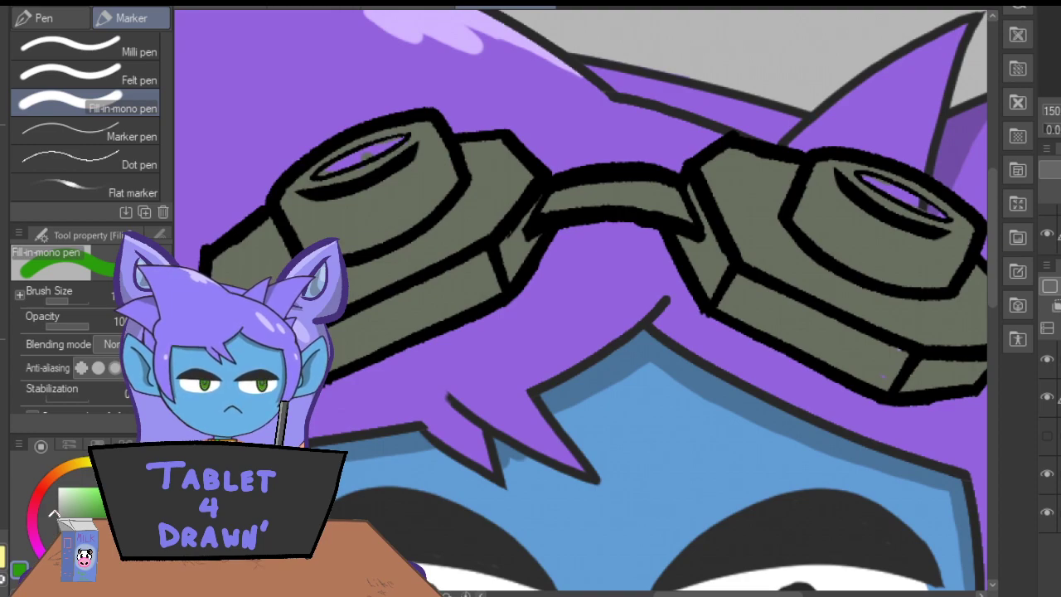
key("ctrl+plus")
left_click_drag(715, 595, 682, 594)
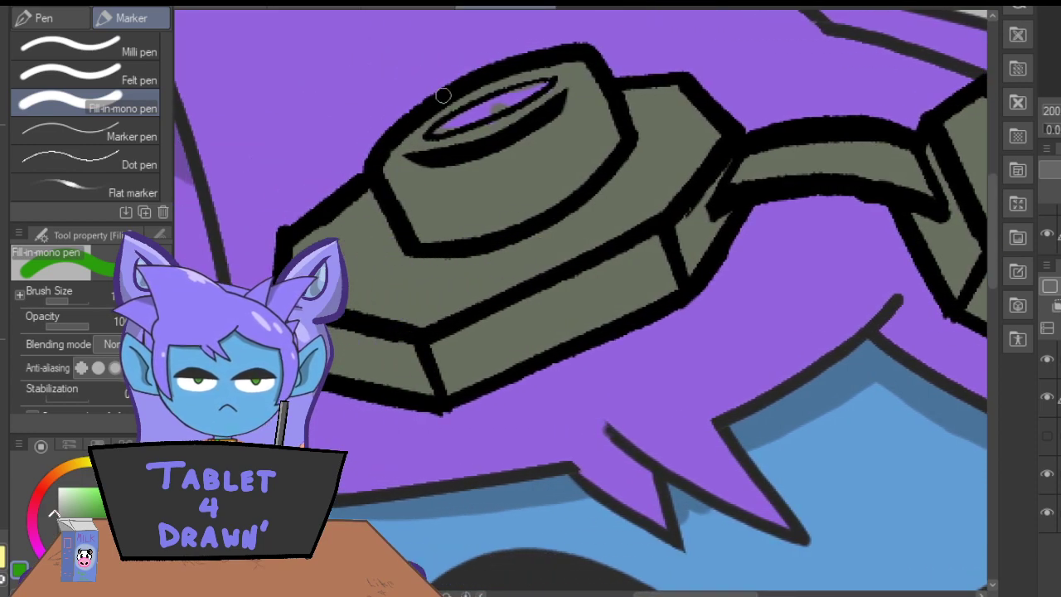
mouse_move(495, 108)
left_mouse_down()
mouse_move(439, 125)
mouse_move(528, 89)
left_mouse_up()
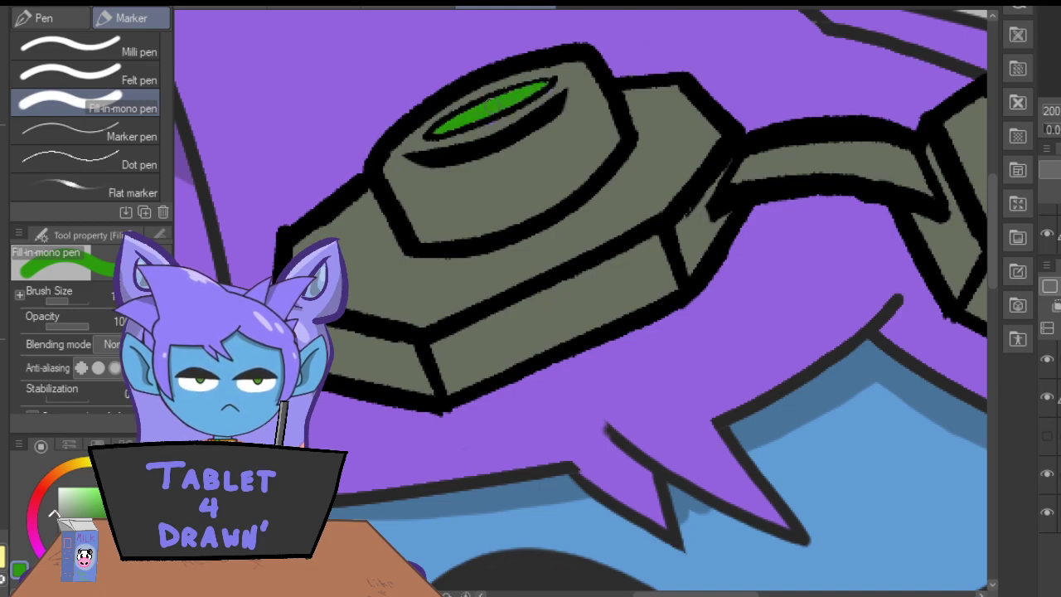
left_click_drag(698, 594, 771, 595)
left_click_drag(699, 135, 794, 182)
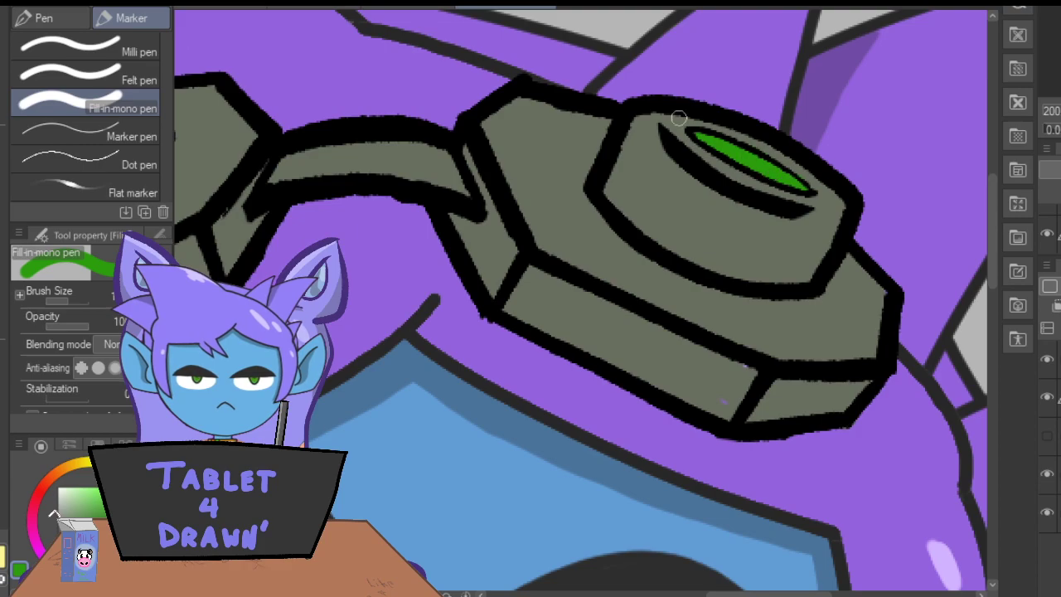
Resample the greyish green from the goggles and review their colouring on the character's whole head.
key("i")
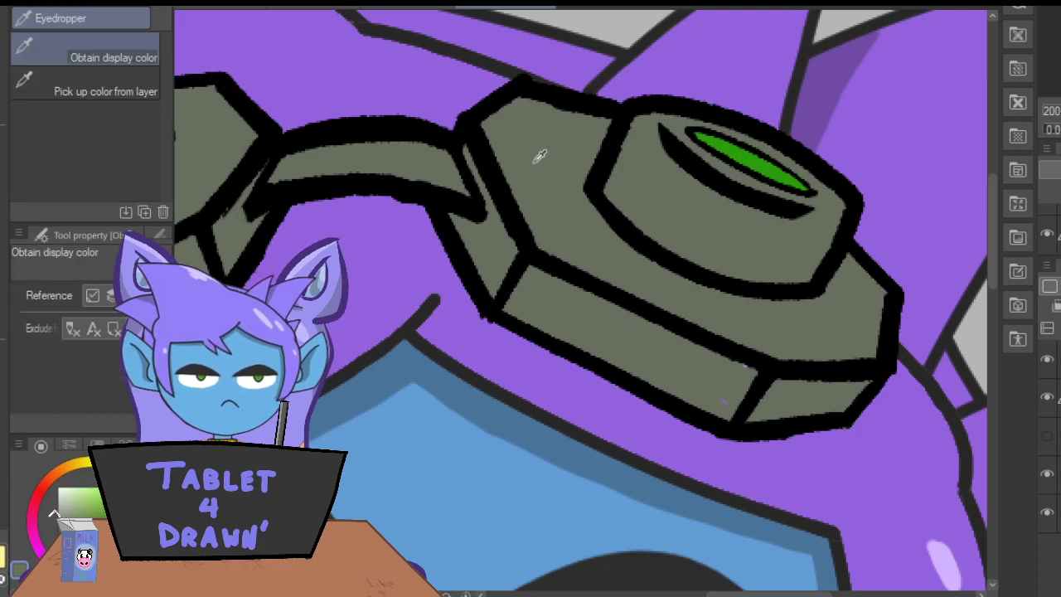
key("p")
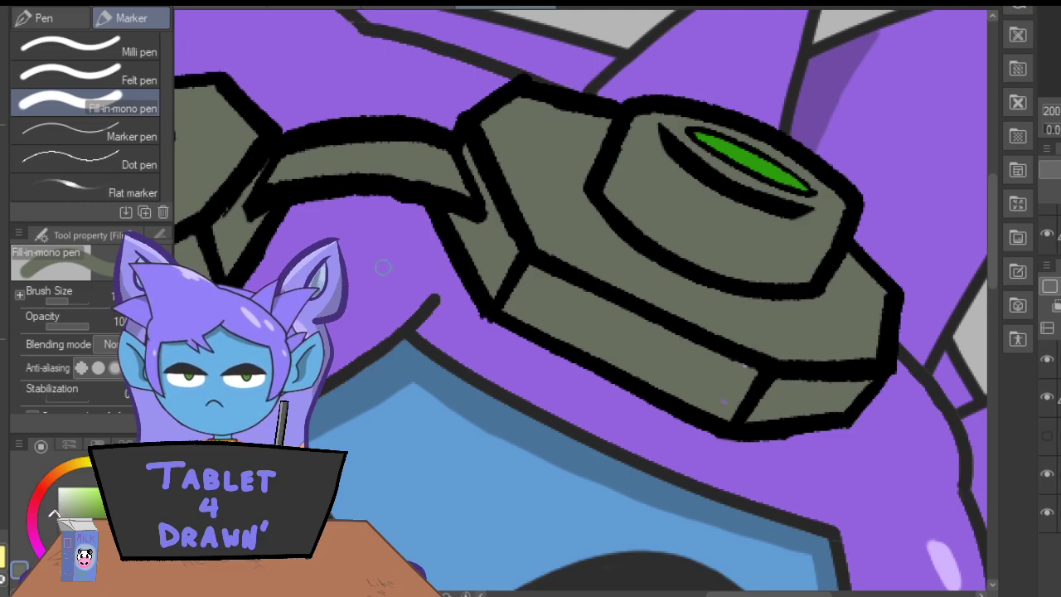
left_click_drag(722, 593, 649, 594)
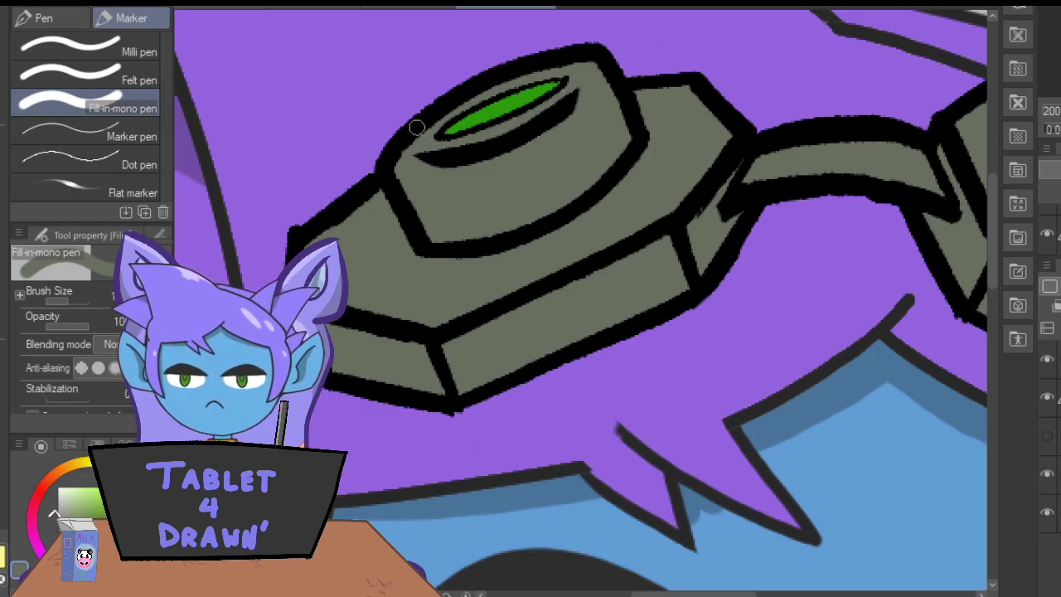
key("ctrl+minus")
key("ctrl+minus")
key("ctrl+minus")
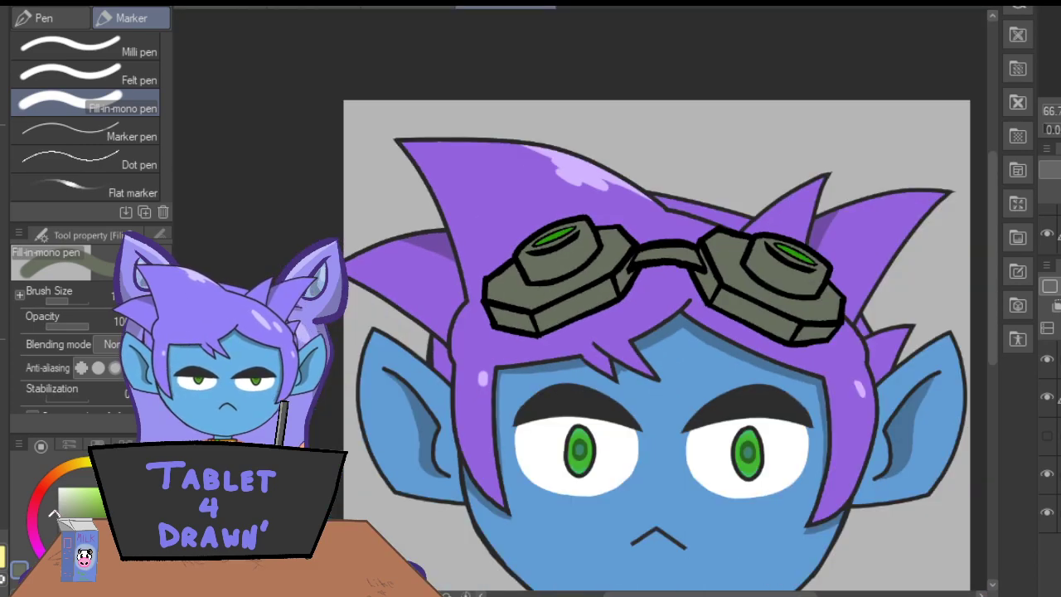
left_click_drag(991, 259, 988, 305)
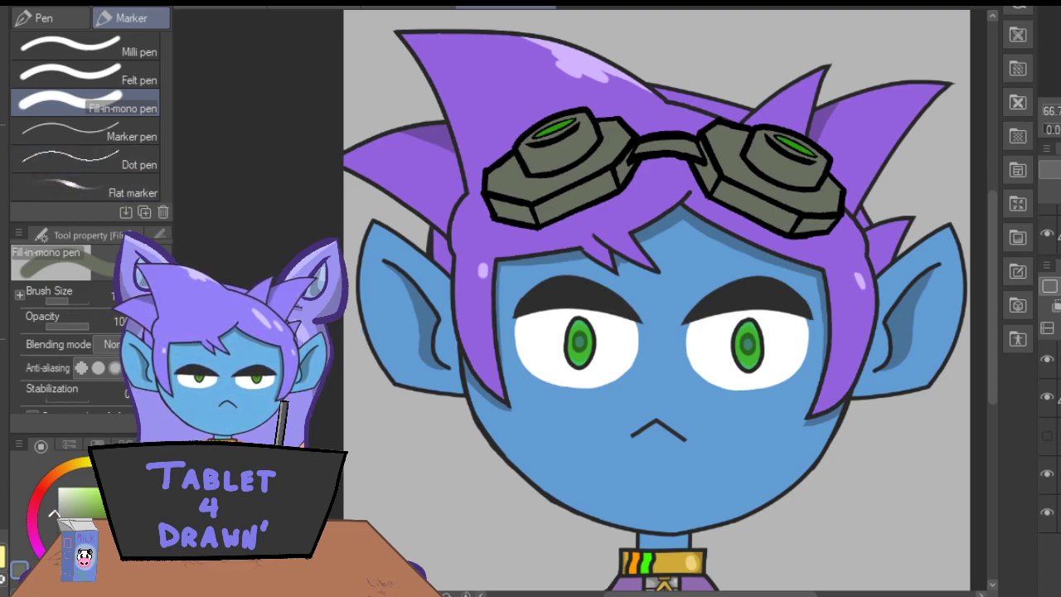
On a new layer, shade the right goggle's inner side facet next to the bridge with a darker tone.
key("i")
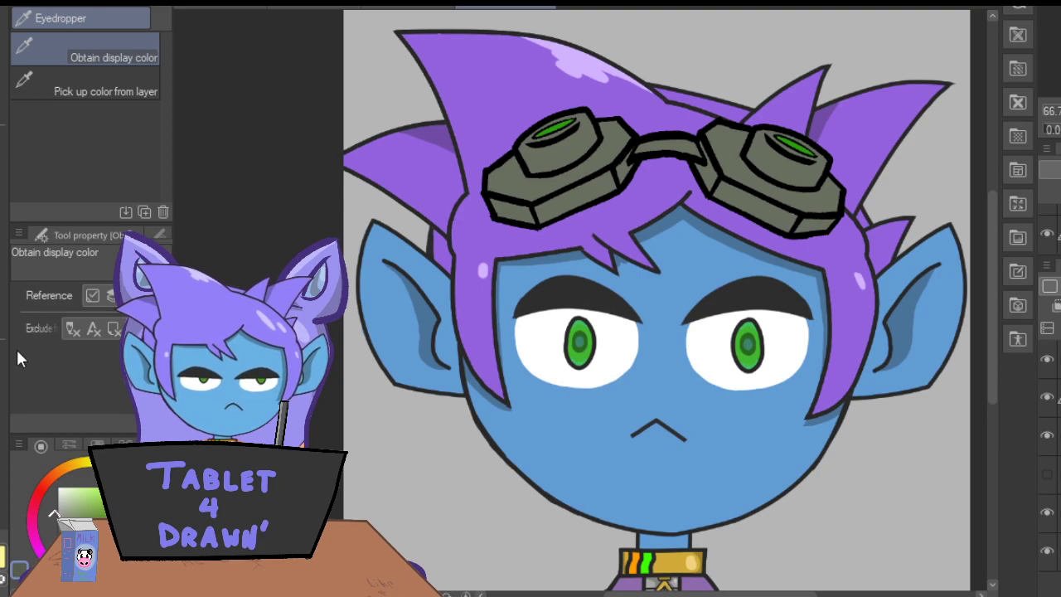
key("p")
key("ctrl+plus")
key("ctrl+plus")
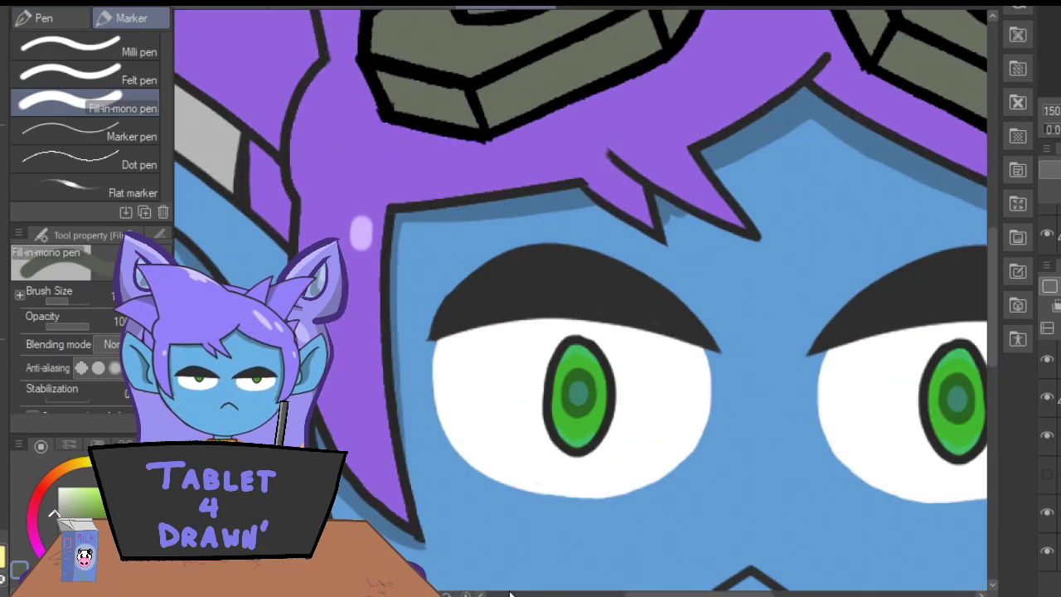
left_click_drag(646, 595, 680, 595)
left_click_drag(990, 326, 989, 264)
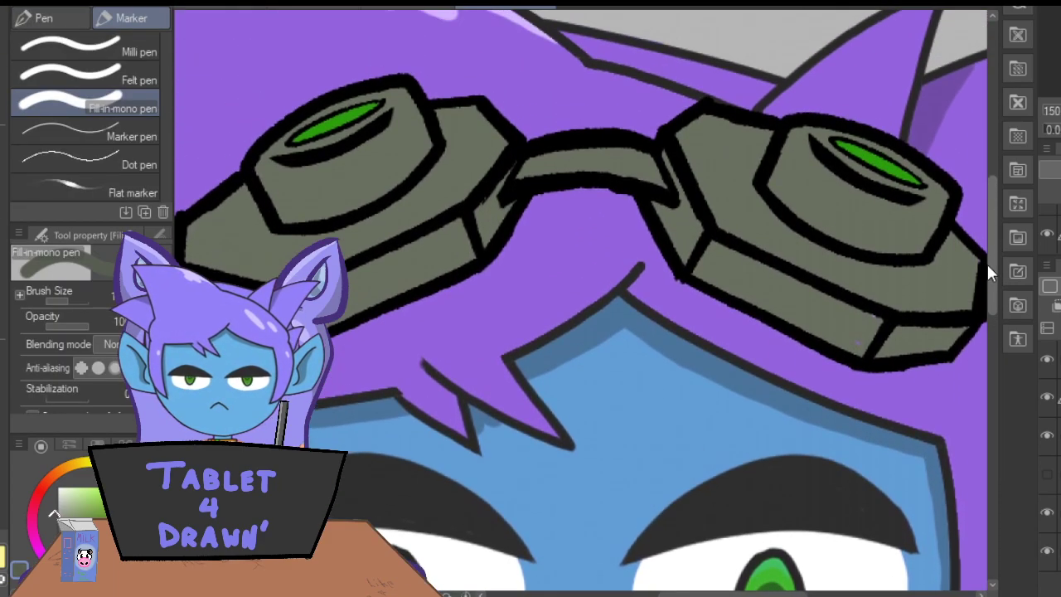
mouse_move(669, 165)
left_mouse_down()
mouse_move(661, 149)
mouse_move(689, 216)
mouse_move(671, 202)
mouse_move(681, 238)
mouse_move(662, 226)
left_mouse_up()
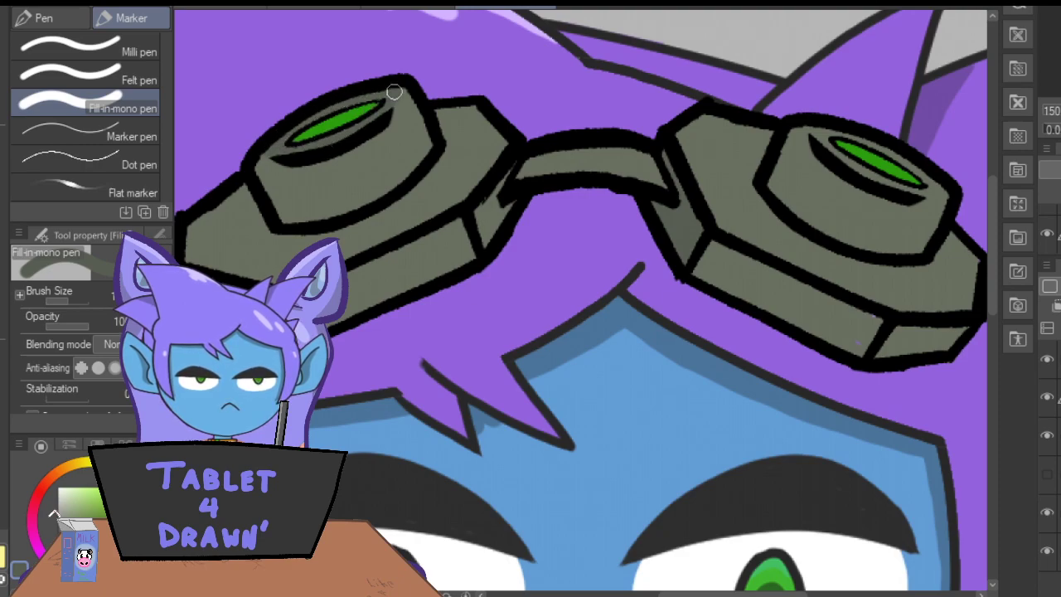
Shade the left sides of both eyepieces and the outer part of the left goggle's upper plate.
mouse_move(306, 219)
left_mouse_down()
mouse_move(282, 171)
mouse_move(262, 171)
mouse_move(297, 222)
mouse_move(290, 209)
mouse_move(308, 202)
left_mouse_up()
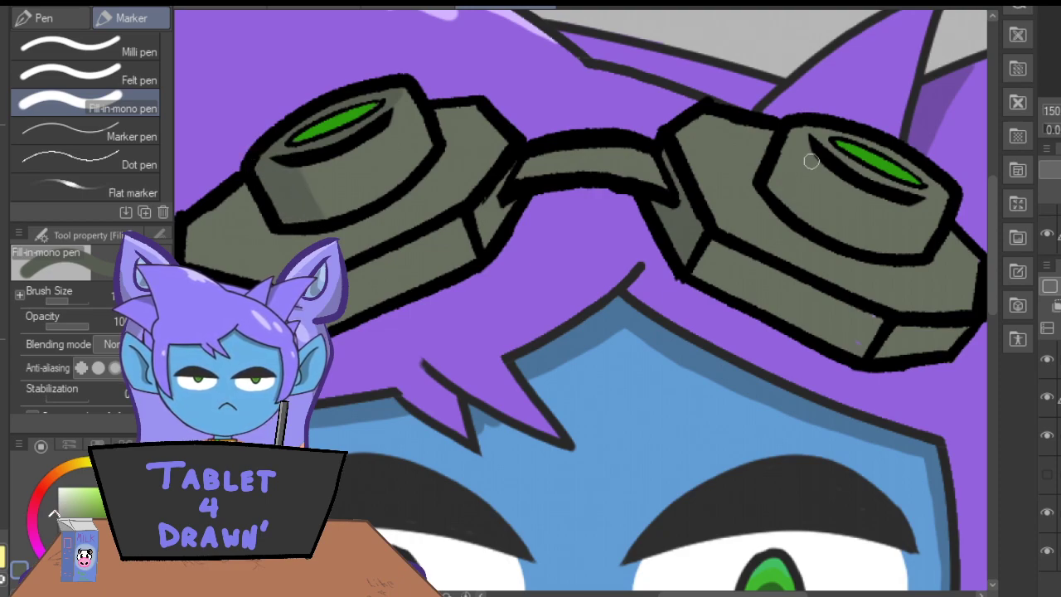
mouse_move(813, 152)
left_mouse_down()
mouse_move(794, 202)
mouse_move(814, 151)
mouse_move(792, 206)
mouse_move(811, 161)
mouse_move(784, 201)
mouse_move(804, 151)
mouse_move(775, 191)
mouse_move(779, 160)
mouse_move(792, 134)
mouse_move(776, 179)
mouse_move(820, 128)
mouse_move(813, 132)
mouse_move(857, 169)
mouse_move(952, 197)
left_mouse_up()
mouse_move(821, 130)
left_mouse_down()
mouse_move(872, 139)
mouse_move(945, 191)
left_mouse_up()
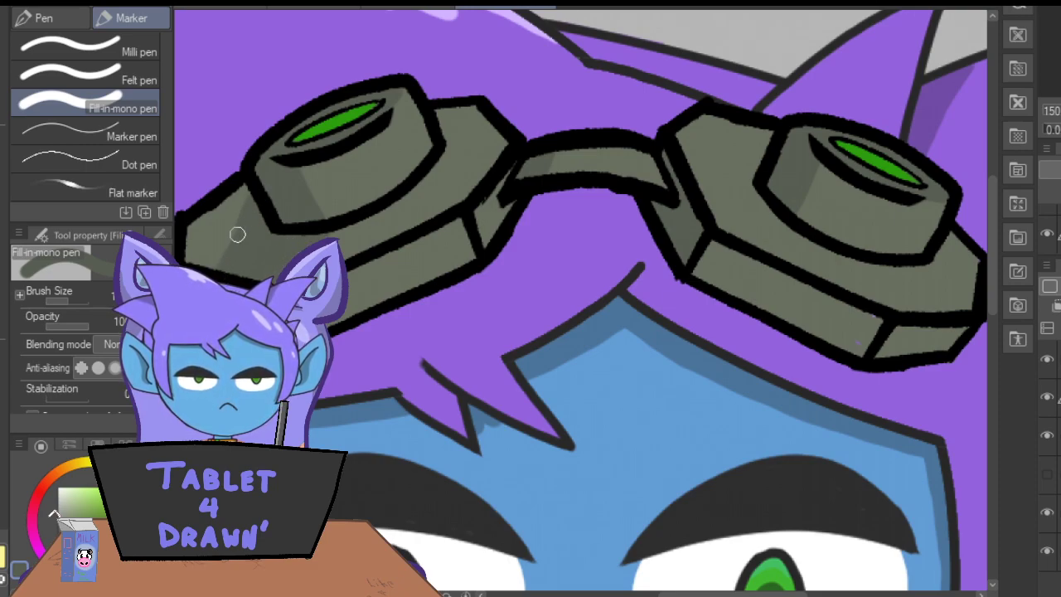
left_click_drag(244, 192, 190, 258)
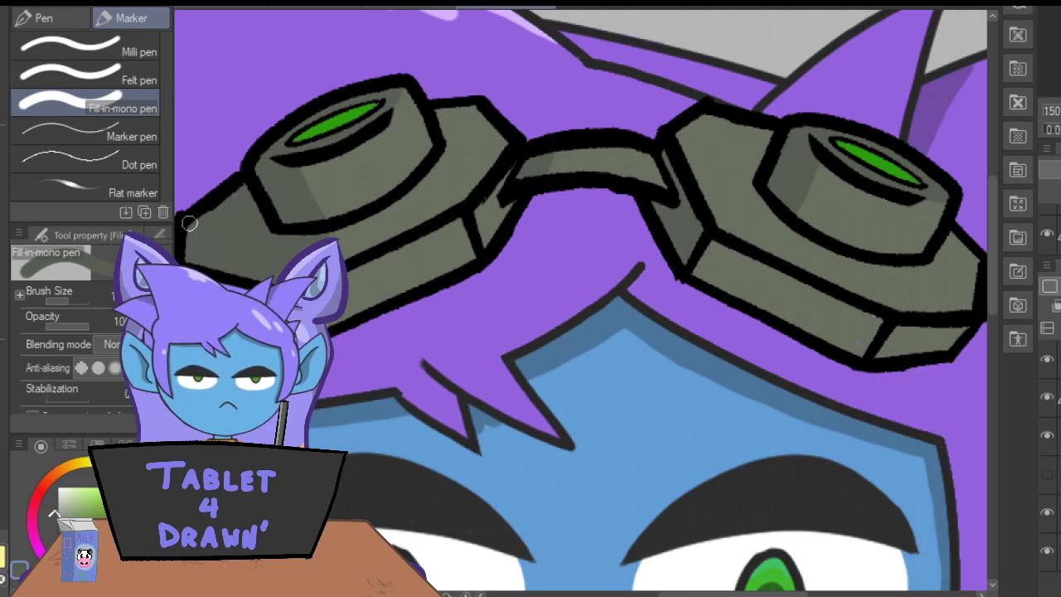
mouse_move(783, 232)
left_mouse_down()
mouse_move(755, 246)
mouse_move(765, 197)
mouse_move(747, 209)
mouse_move(722, 190)
left_mouse_up()
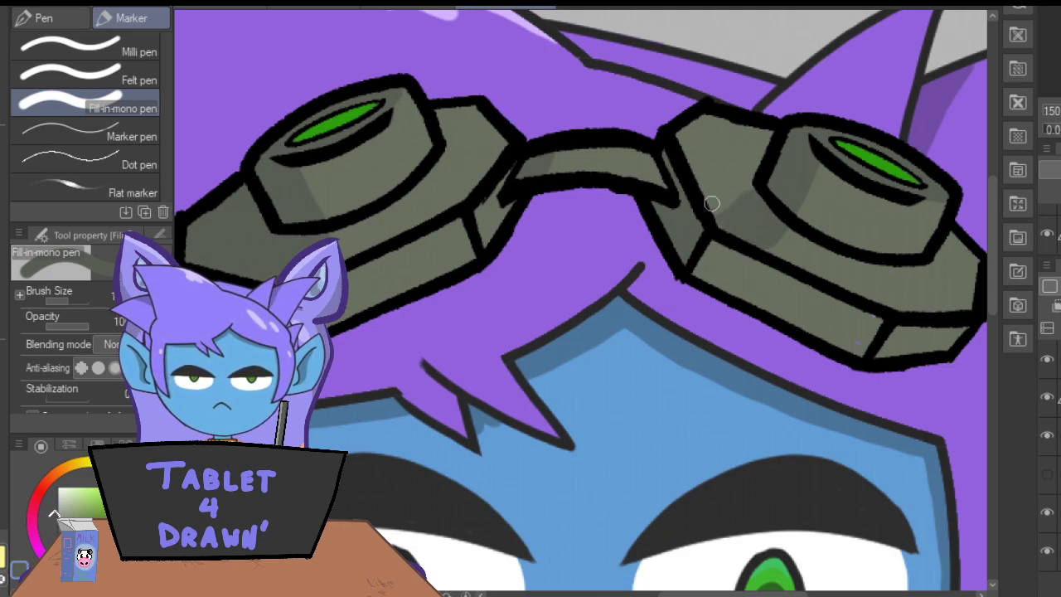
key("ctrl+z")
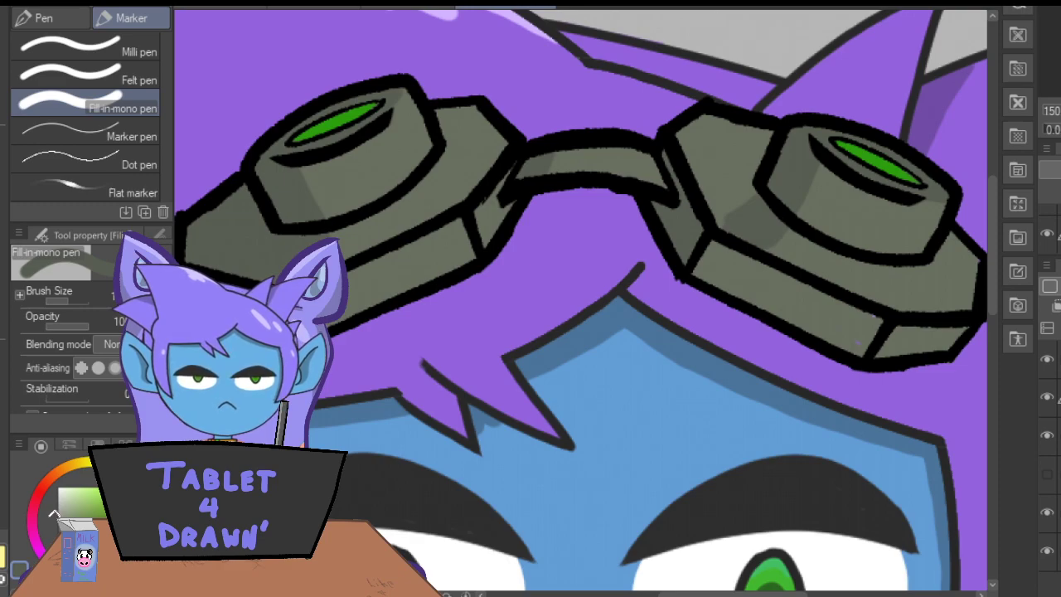
key("ctrl+z")
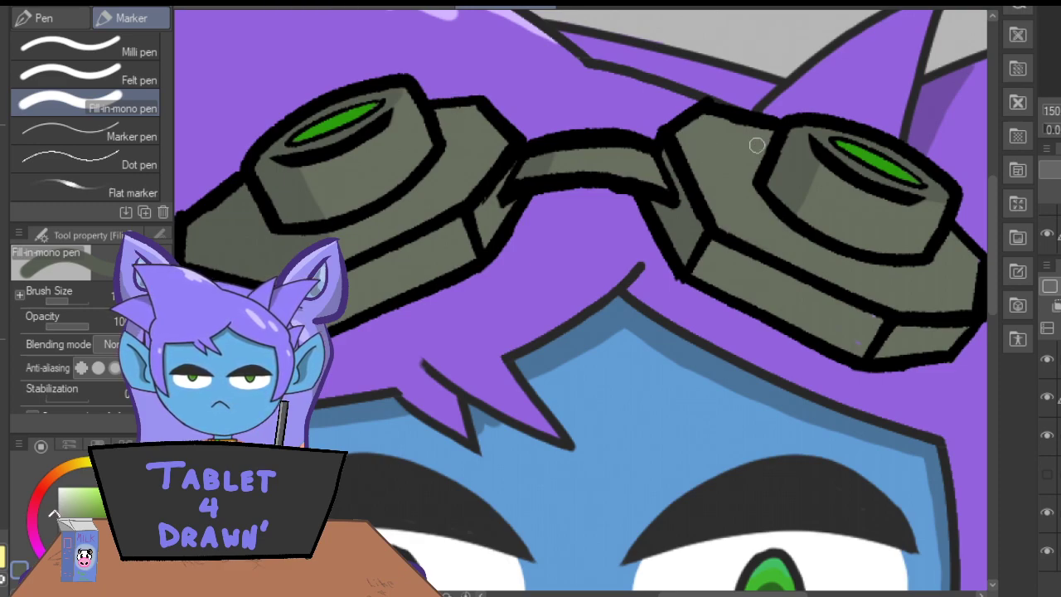
mouse_move(782, 219)
left_mouse_down()
mouse_move(734, 182)
mouse_move(743, 160)
mouse_move(768, 151)
mouse_move(747, 170)
left_mouse_up()
key("ctrl+z")
Paint the right eyepiece's cast shadow on the upper plate beside it and trim its edge with the hard eraser.
mouse_move(785, 221)
left_mouse_down()
mouse_move(748, 207)
mouse_move(730, 182)
mouse_move(754, 169)
mouse_move(738, 180)
mouse_move(777, 222)
mouse_move(724, 169)
mouse_move(763, 168)
mouse_move(730, 157)
mouse_move(748, 189)
left_mouse_up()
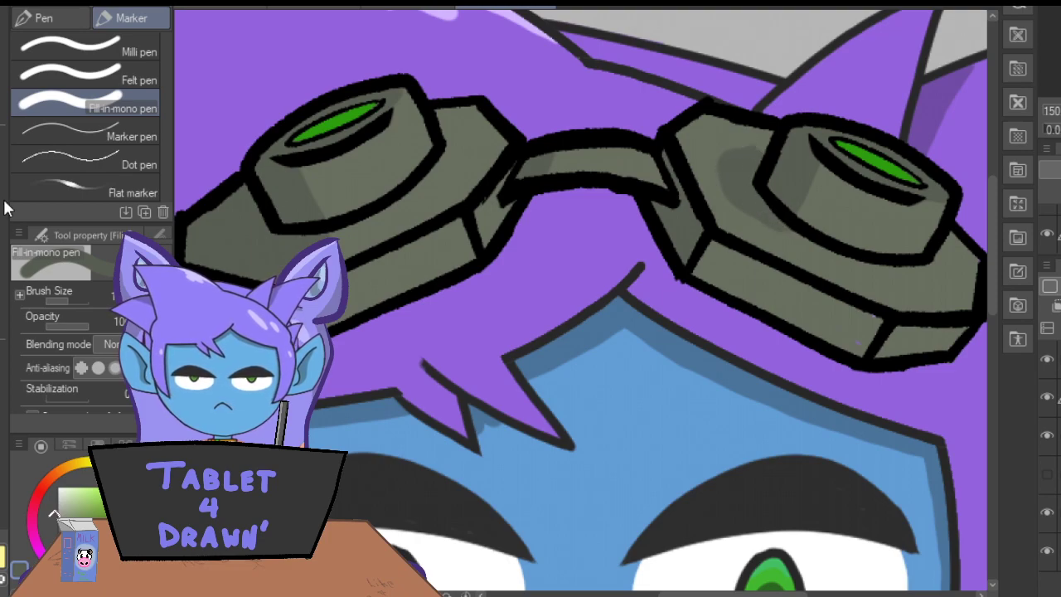
key("e")
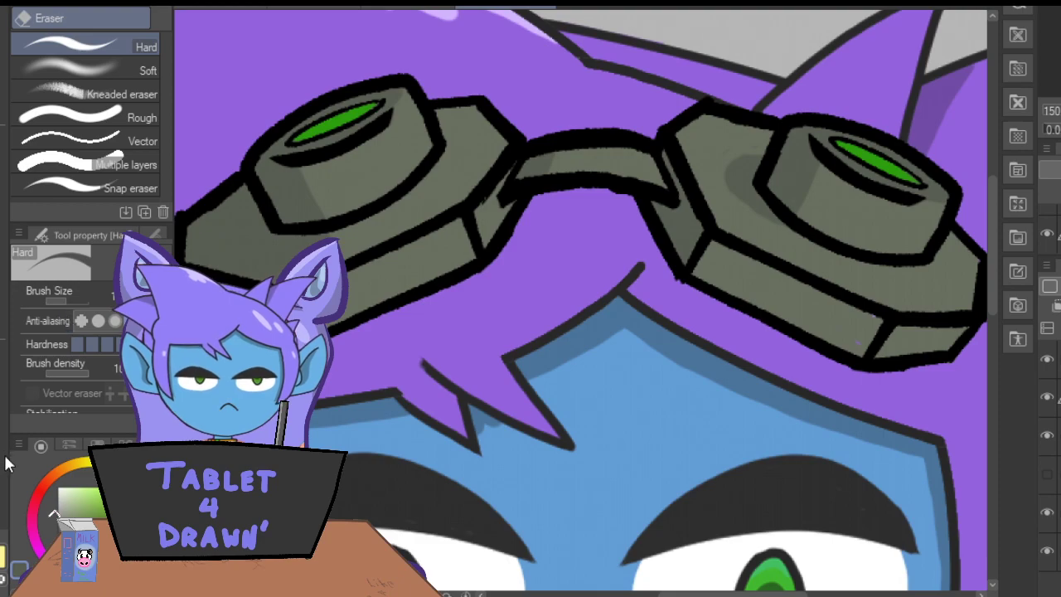
Sample the green of the goggles' lenses and shade the lenses with a darker green.
key("p")
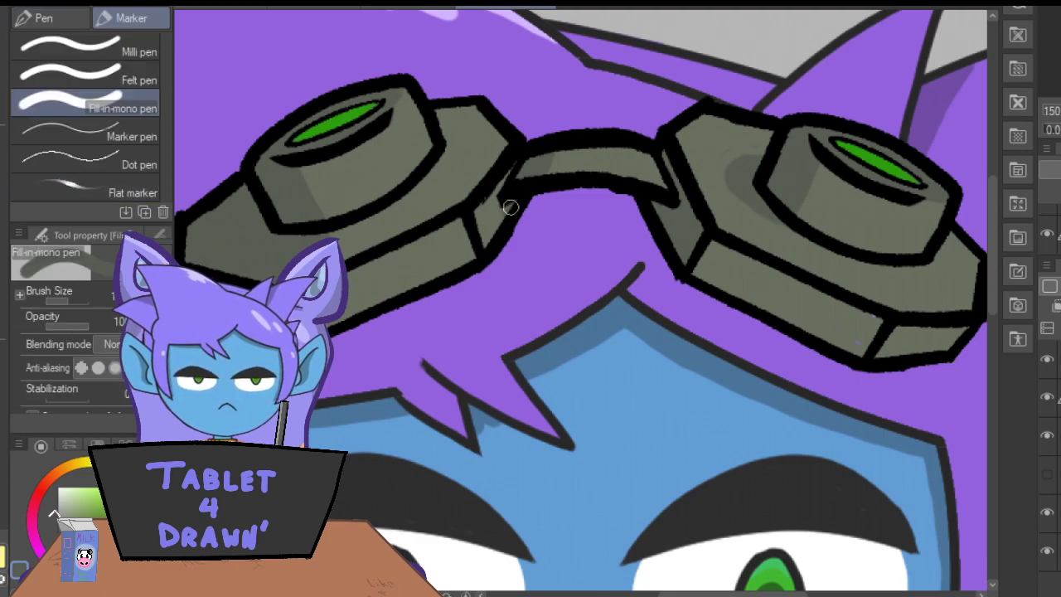
left_click_drag(661, 215, 670, 220)
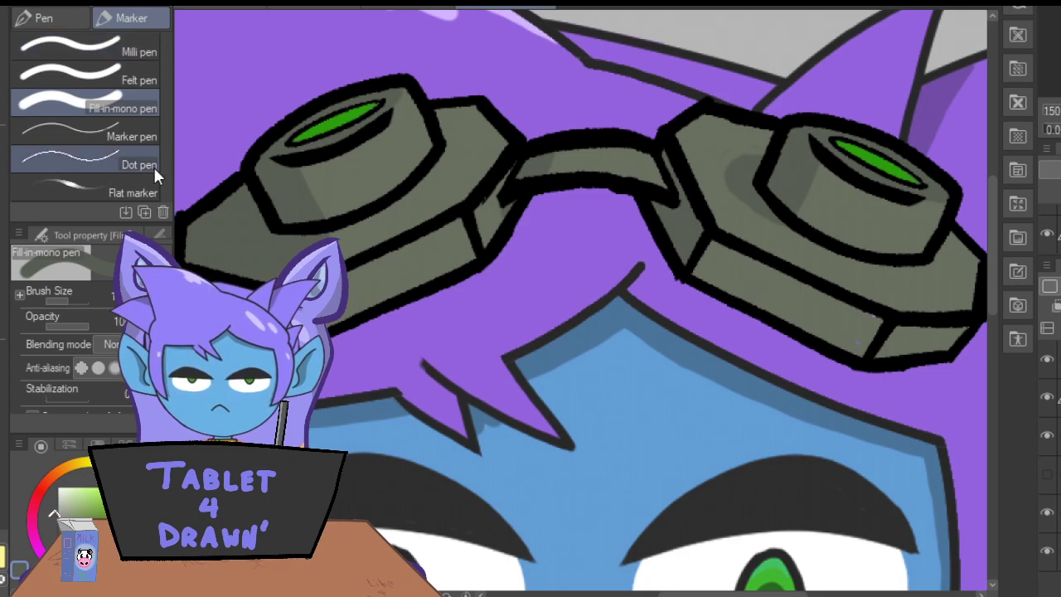
left_click(2, 144)
left_click(325, 117)
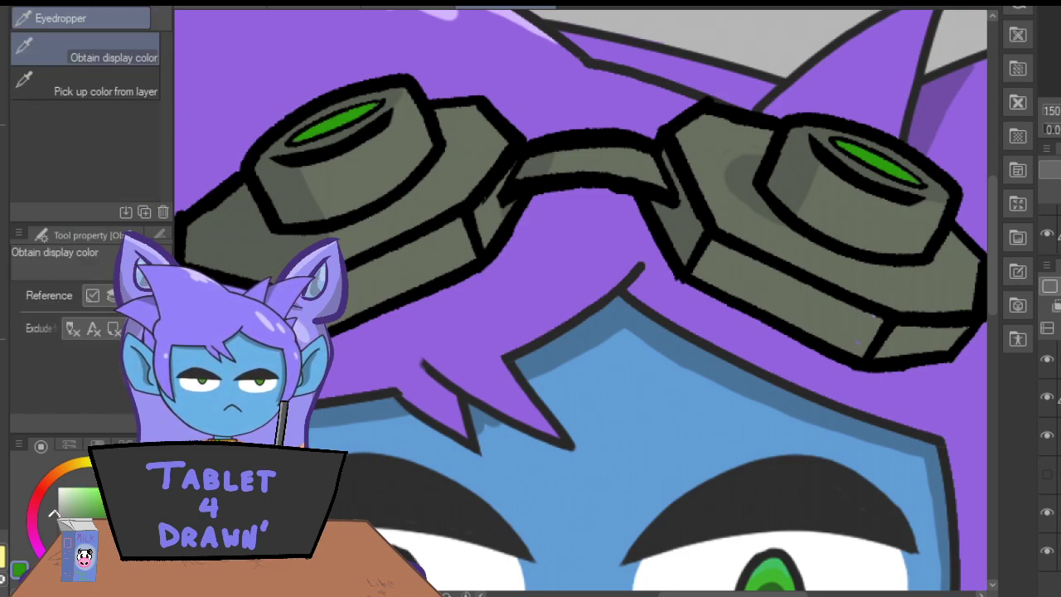
key("p")
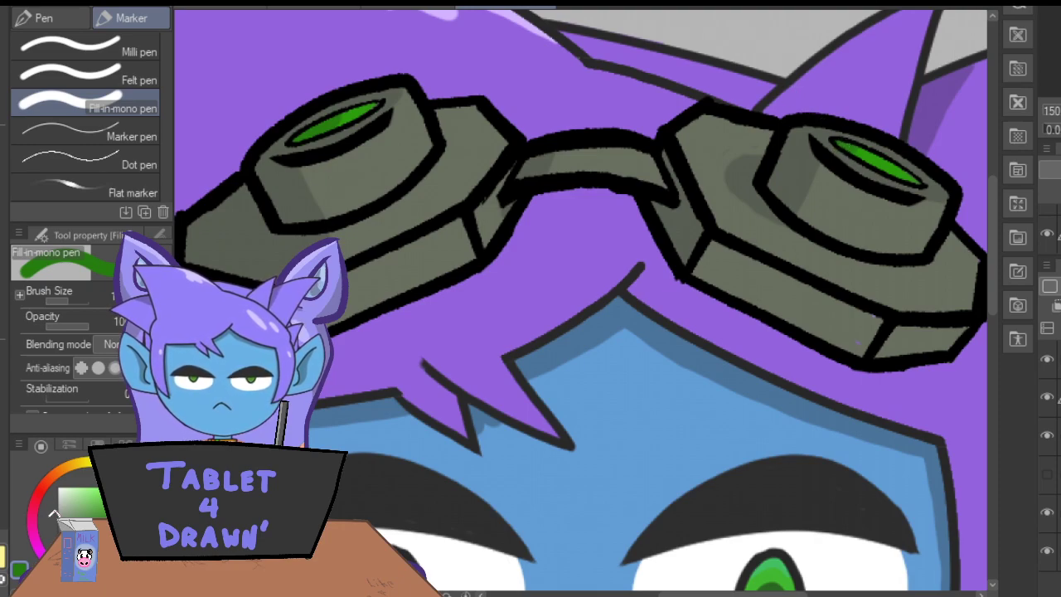
On a new layer, paint lighter greyish-green highlights on the left goggle's upper plate near the bridge and on its eyepiece's right side.
key("i")
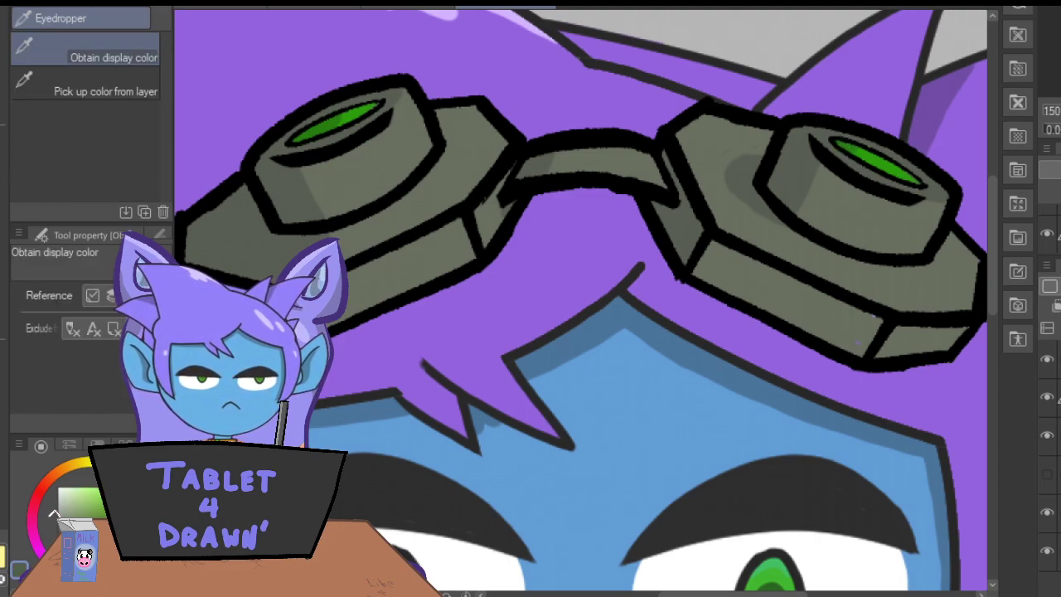
key("p")
key("ctrl+shift+n")
key("i")
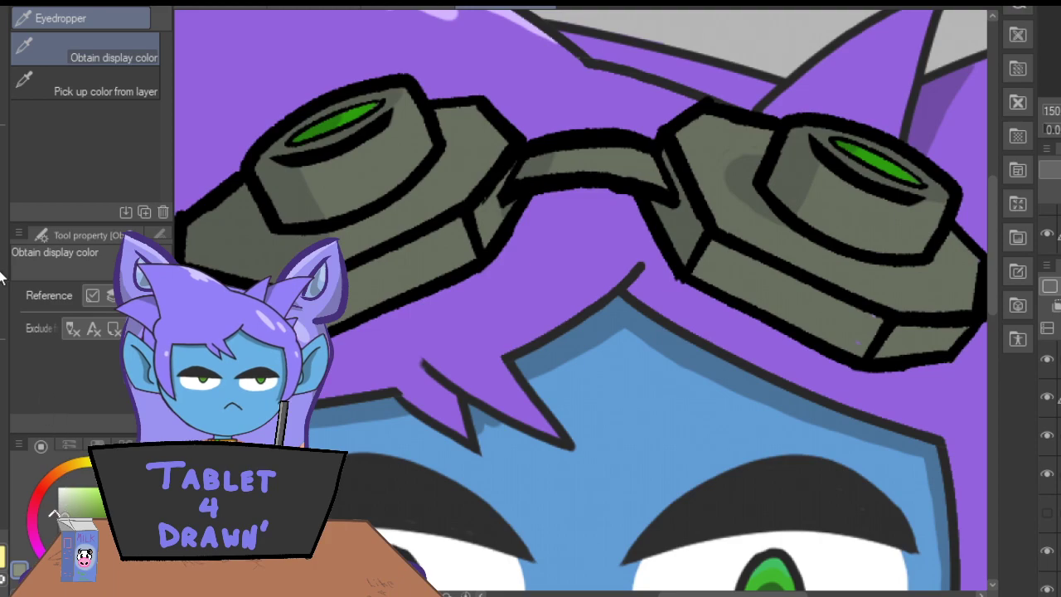
key("p")
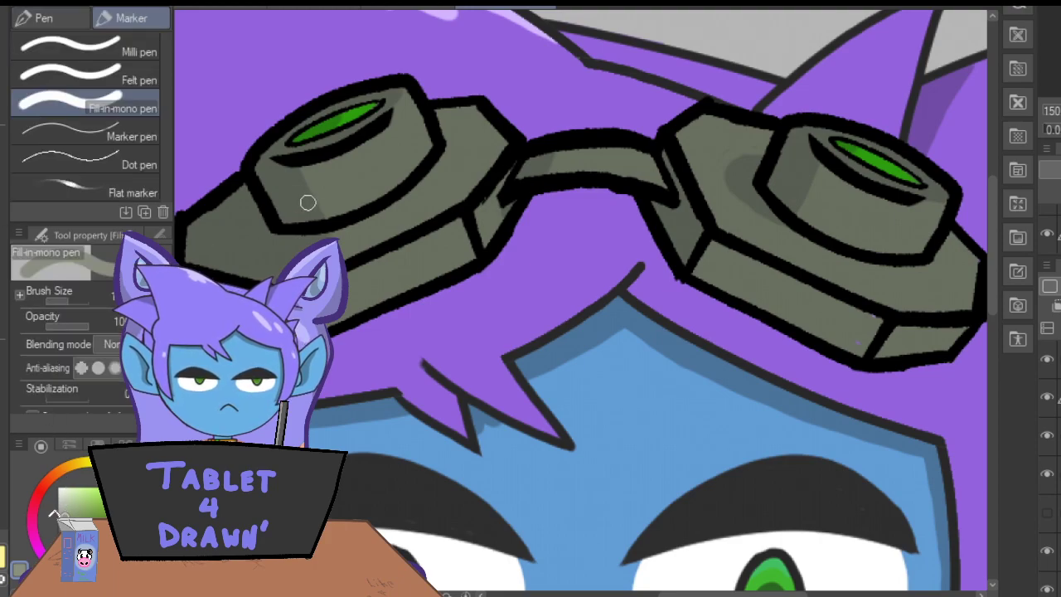
mouse_move(463, 199)
left_mouse_down()
mouse_move(497, 155)
mouse_move(461, 195)
mouse_move(486, 129)
mouse_move(467, 143)
mouse_move(450, 208)
mouse_move(464, 115)
mouse_move(406, 84)
mouse_move(456, 143)
mouse_move(455, 190)
mouse_move(475, 119)
left_mouse_up()
mouse_move(441, 161)
left_mouse_down()
mouse_move(427, 211)
mouse_move(448, 198)
mouse_move(437, 192)
mouse_move(443, 165)
mouse_move(415, 220)
mouse_move(425, 179)
left_mouse_up()
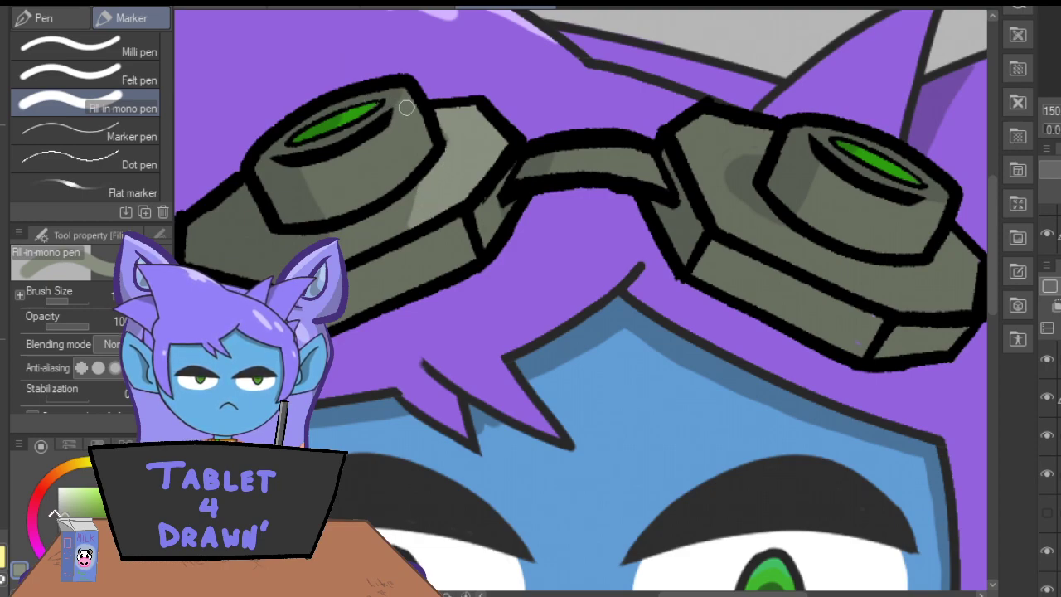
mouse_move(394, 123)
left_mouse_down()
mouse_move(417, 170)
mouse_move(414, 118)
left_mouse_up()
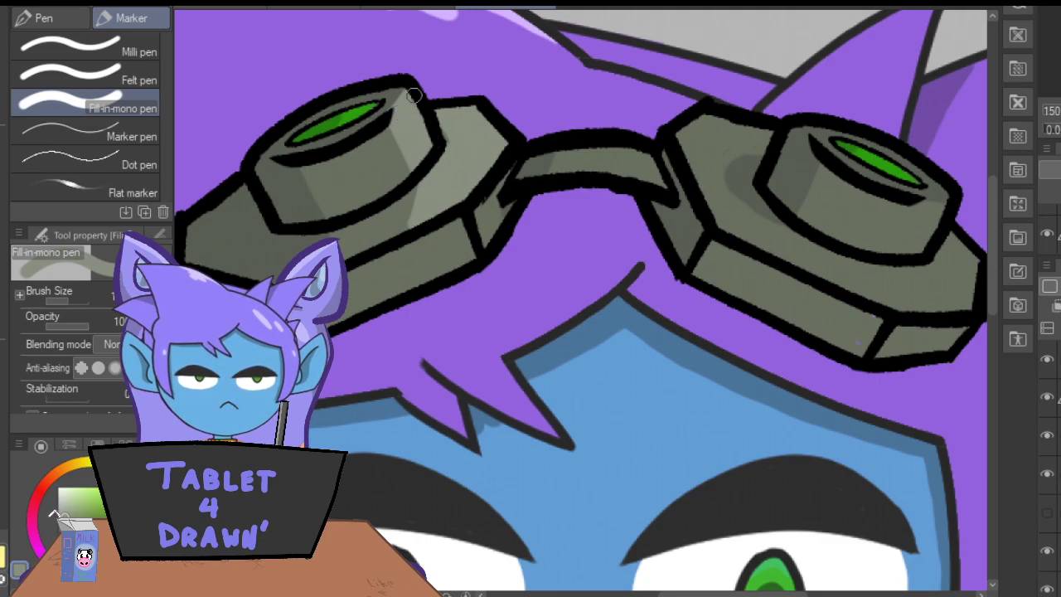
Paint the same light highlights on the right goggle's eyepiece and on the outer end of its upper plate.
left_click_drag(680, 594, 710, 594)
mouse_move(780, 209)
left_mouse_down()
mouse_move(746, 194)
mouse_move(729, 253)
mouse_move(744, 205)
mouse_move(722, 245)
mouse_move(742, 210)
mouse_move(740, 237)
mouse_move(768, 212)
mouse_move(759, 244)
left_mouse_up()
key("ctrl+z")
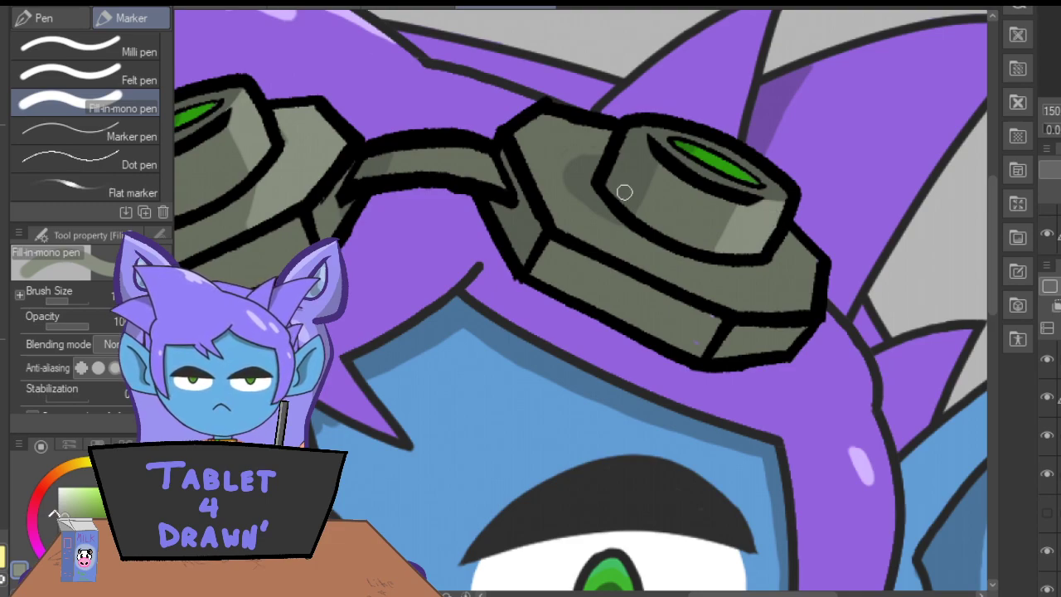
mouse_move(790, 306)
left_mouse_down()
mouse_move(765, 311)
mouse_move(816, 294)
mouse_move(808, 282)
mouse_move(779, 280)
mouse_move(812, 254)
mouse_move(788, 245)
left_mouse_up()
mouse_move(738, 295)
left_mouse_down()
mouse_move(691, 245)
mouse_move(706, 260)
mouse_move(637, 267)
mouse_move(766, 273)
mouse_move(725, 287)
mouse_move(677, 280)
mouse_move(670, 267)
mouse_move(701, 285)
left_mouse_up()
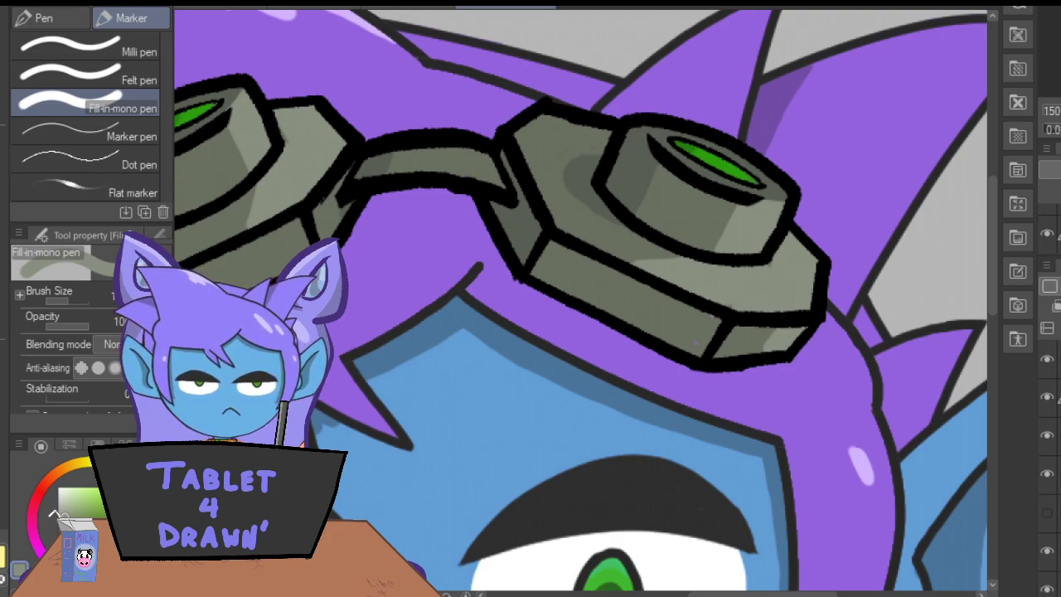
Hide the character and the grey background layers, leaving only the finished goggles on a transparent canvas.
key("ctrl+minus")
key("ctrl+minus")
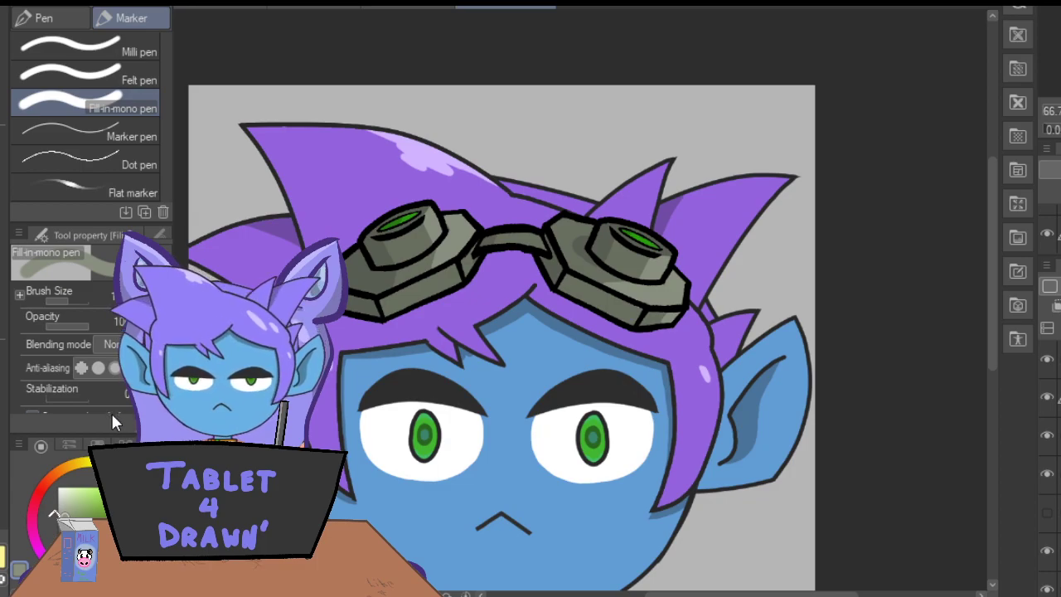
left_click(1047, 553)
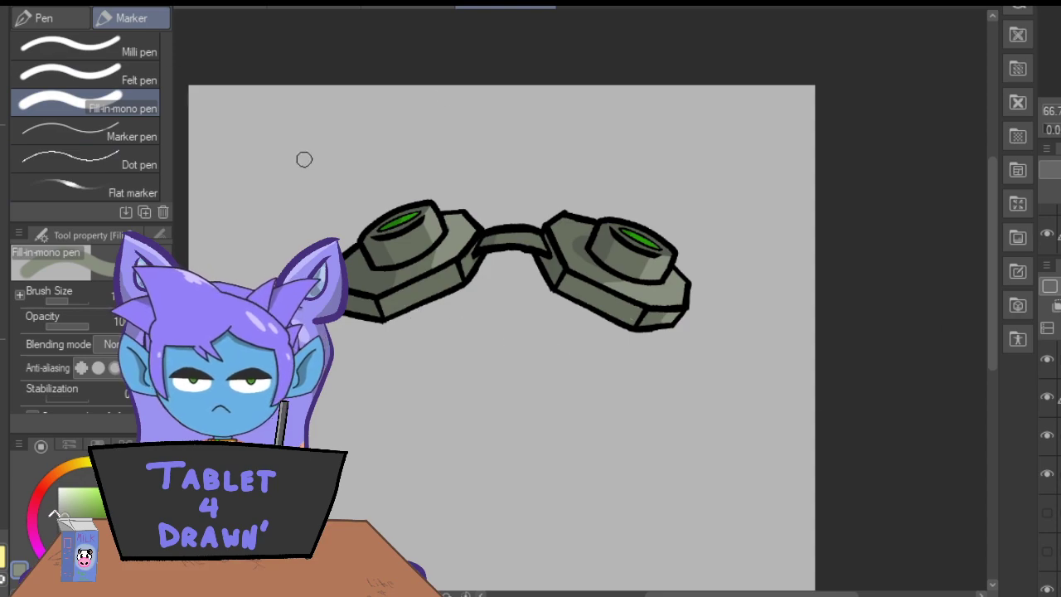
scroll(1049, 464, "down", 1)
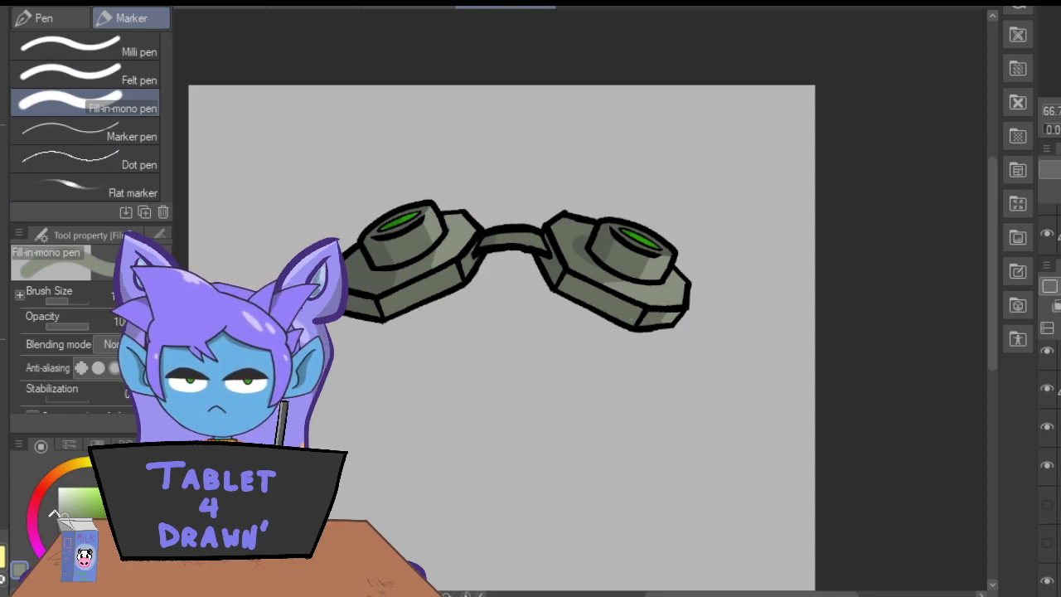
left_click(1048, 583)
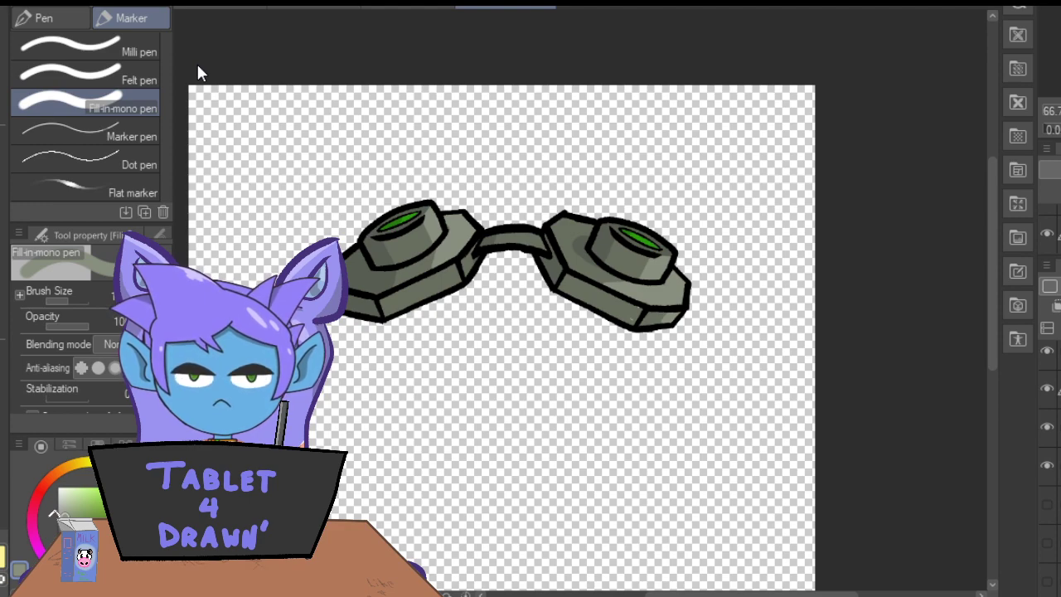
key("Return")
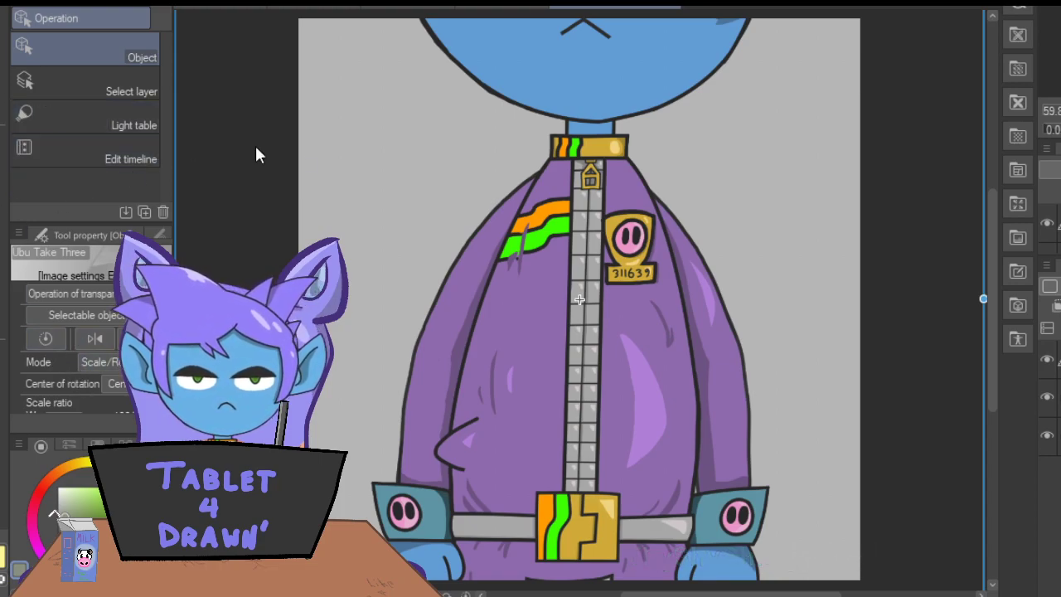
In the body drawing, sketch a pointed collar on both sides of the neckband with the Darker pencil in black.
left_click(1057, 360)
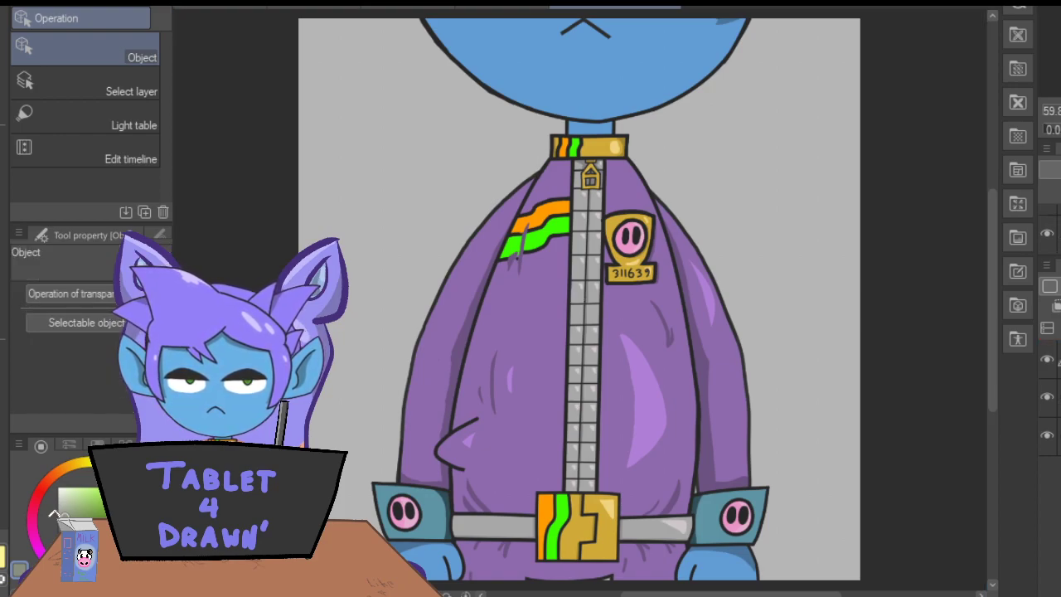
key("p")
left_click(87, 540)
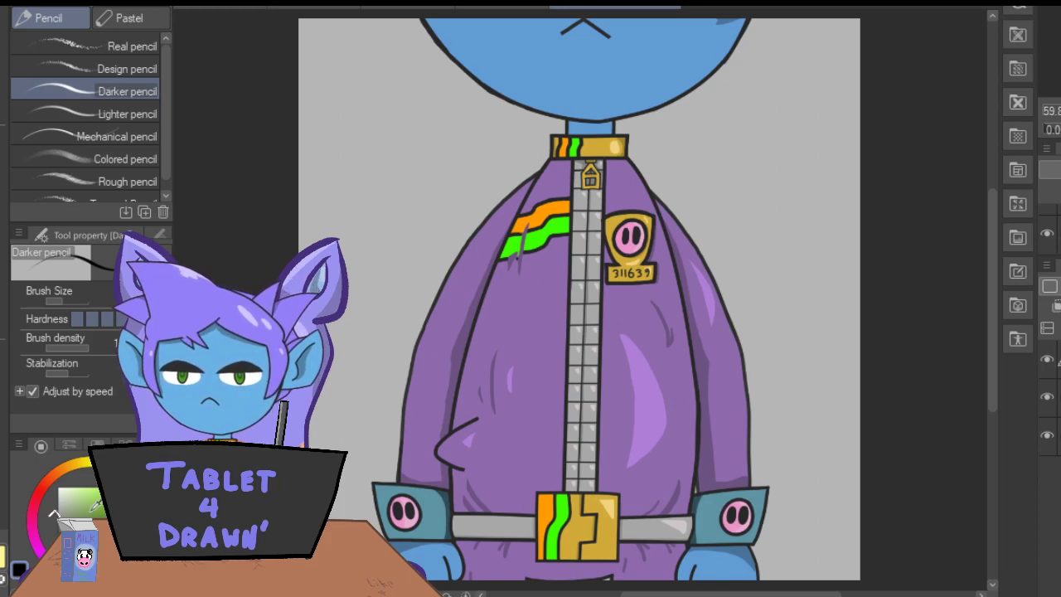
left_click_drag(993, 245, 987, 299)
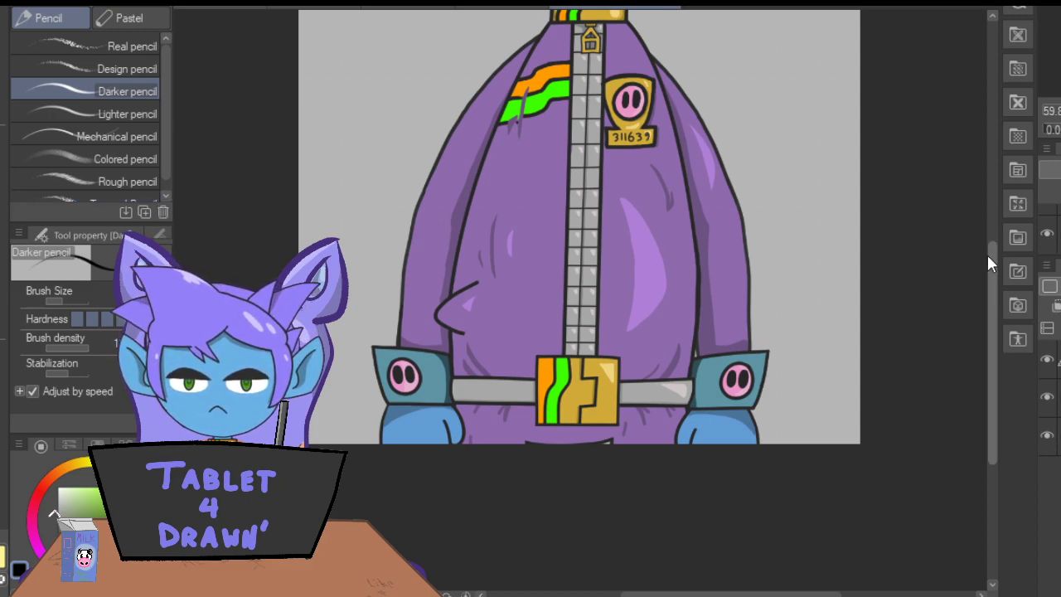
scroll(993, 267, "down", 1)
scroll(987, 291, "up", 3)
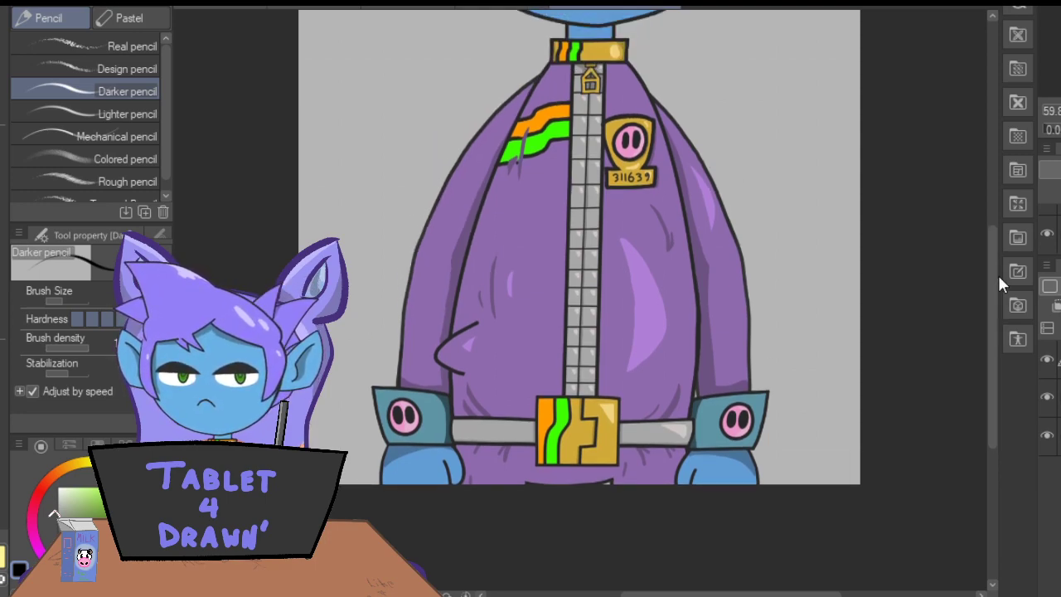
scroll(995, 282, "up", 3)
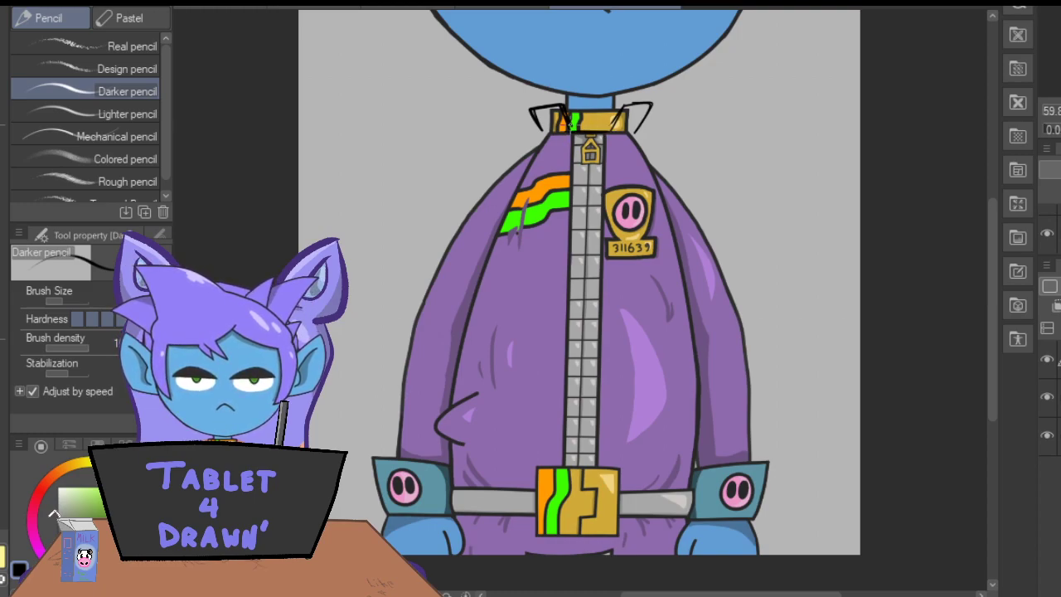
Sketch long vertical lines down the middle of the jacket, following the zip from the collar to the belt buckle.
left_click_drag(991, 280, 990, 307)
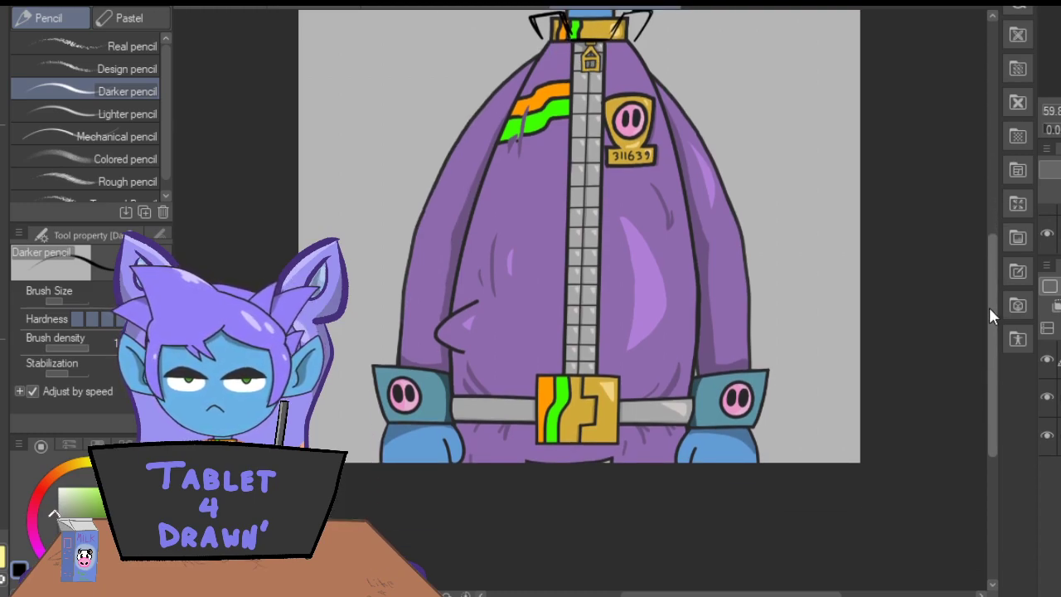
left_click_drag(592, 51, 593, 152)
key("ctrl+z")
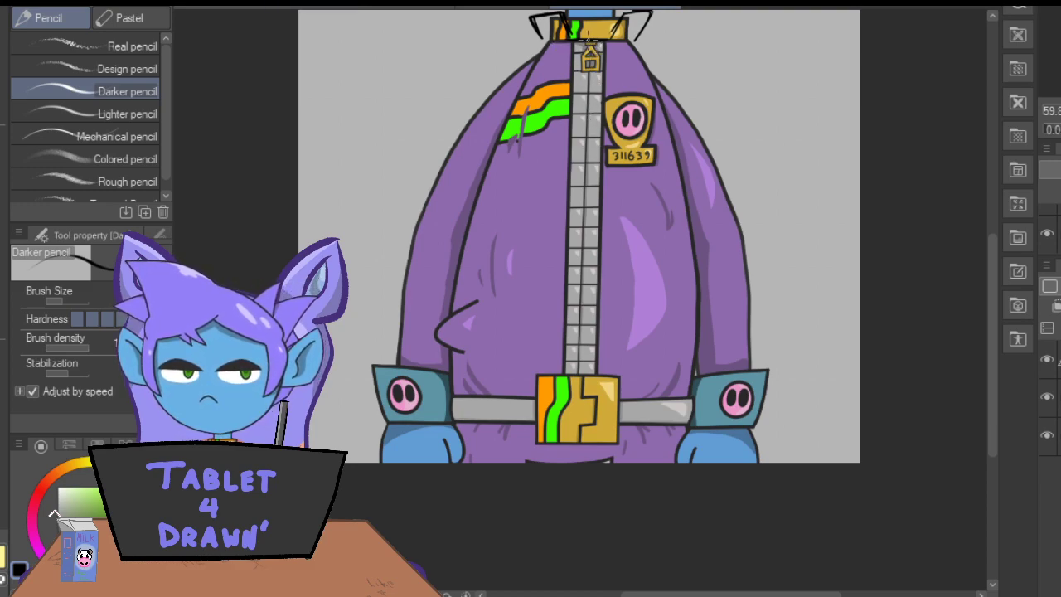
left_click_drag(593, 42, 592, 342)
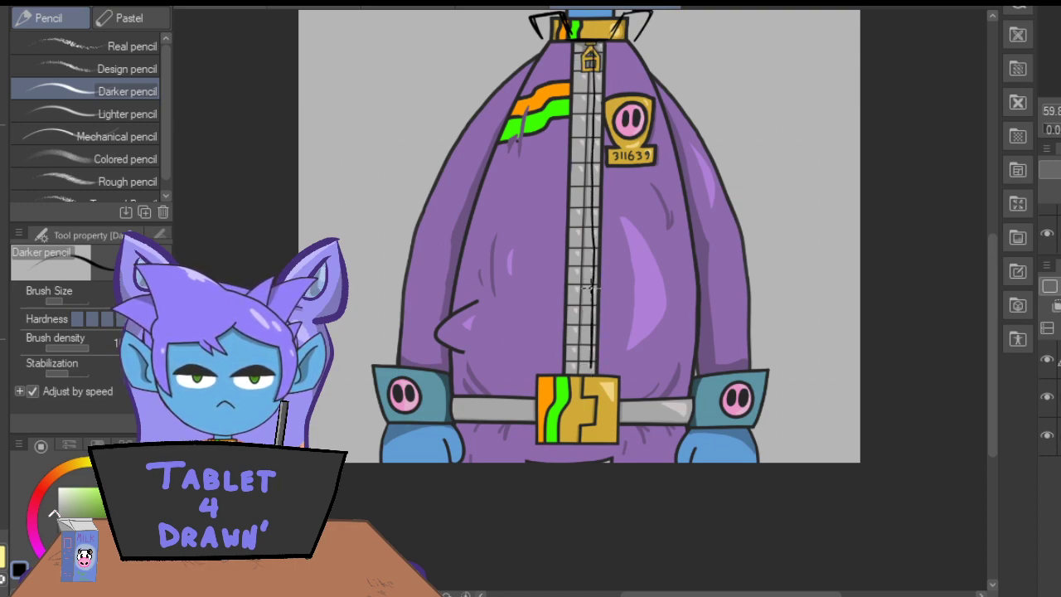
left_click_drag(583, 34, 583, 355)
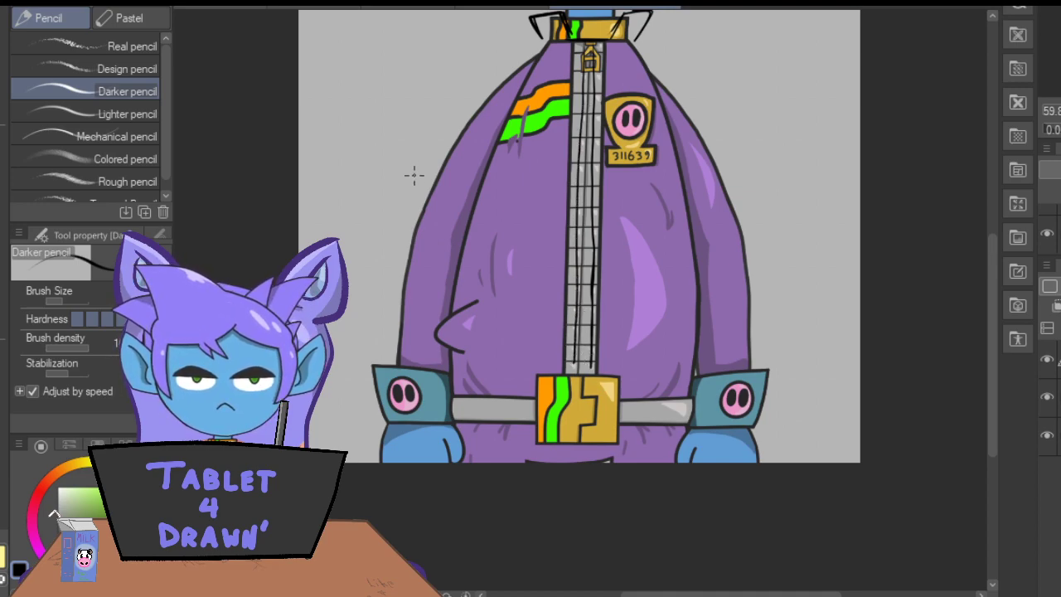
Sketch an arched edge above the belt buckle and slanting, pointed flaps running down on both sides of it.
mouse_move(590, 360)
left_mouse_down()
mouse_move(531, 378)
mouse_move(619, 361)
left_mouse_up()
mouse_move(511, 382)
left_mouse_down()
mouse_move(629, 367)
mouse_move(509, 380)
left_mouse_up()
left_click_drag(627, 380, 543, 370)
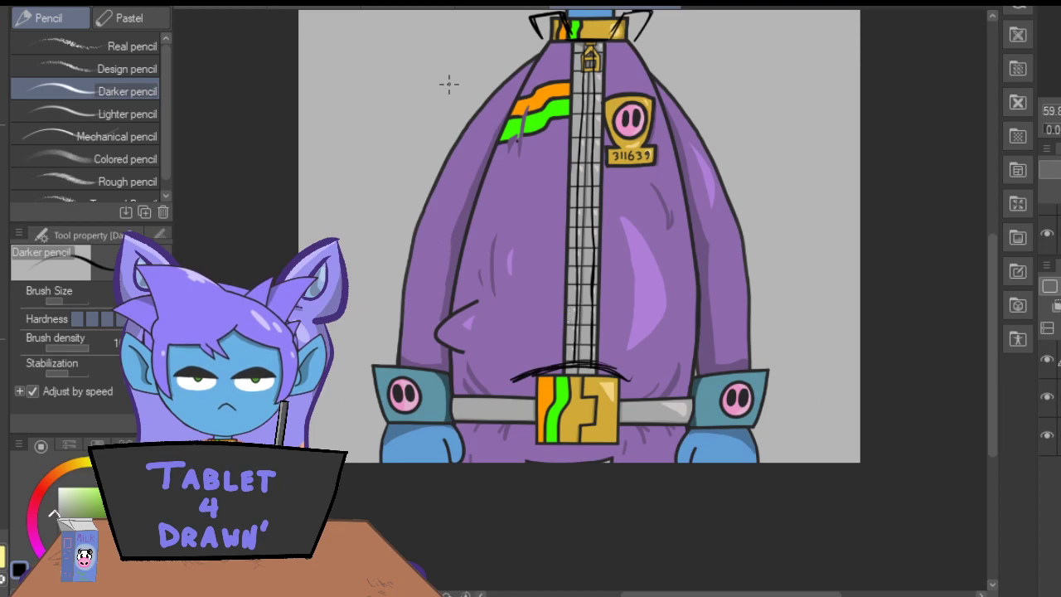
mouse_move(632, 378)
left_mouse_down()
mouse_move(650, 462)
mouse_move(642, 440)
mouse_move(663, 462)
left_mouse_up()
left_click_drag(694, 381, 655, 460)
mouse_move(512, 380)
left_mouse_down()
mouse_move(496, 445)
mouse_move(457, 375)
mouse_move(481, 440)
left_mouse_up()
left_click_drag(449, 364, 488, 463)
mouse_move(511, 380)
left_mouse_down()
mouse_move(496, 451)
mouse_move(494, 442)
left_mouse_up()
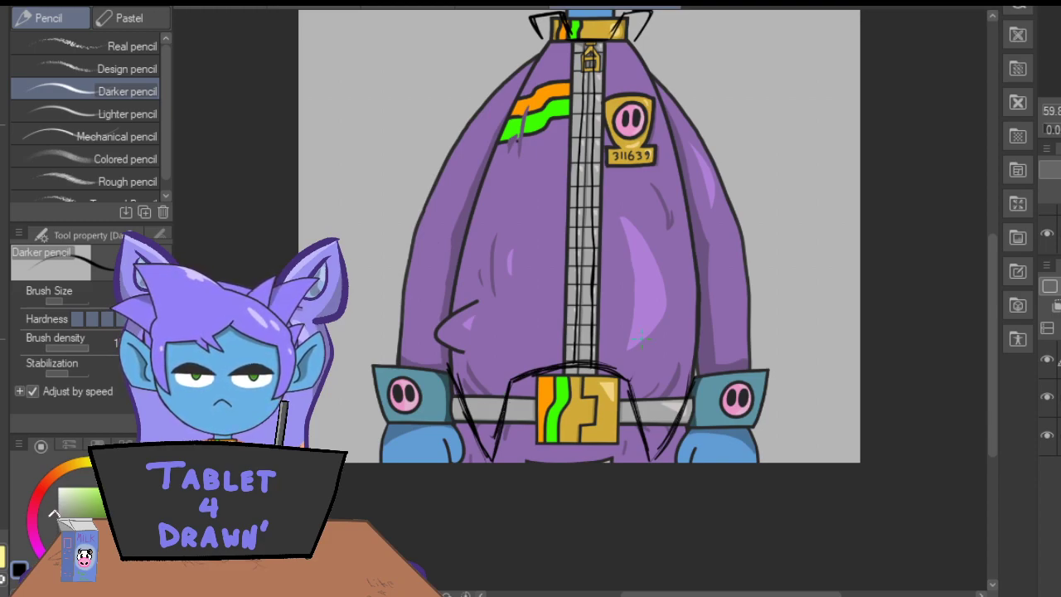
Sketch an oval above the belt on each side and trace the torso's side edges along the inner sleeves.
mouse_move(674, 355)
left_mouse_down()
mouse_move(665, 403)
mouse_move(680, 354)
mouse_move(676, 390)
left_mouse_up()
mouse_move(483, 343)
left_mouse_down()
mouse_move(485, 392)
mouse_move(469, 367)
mouse_move(487, 343)
left_mouse_up()
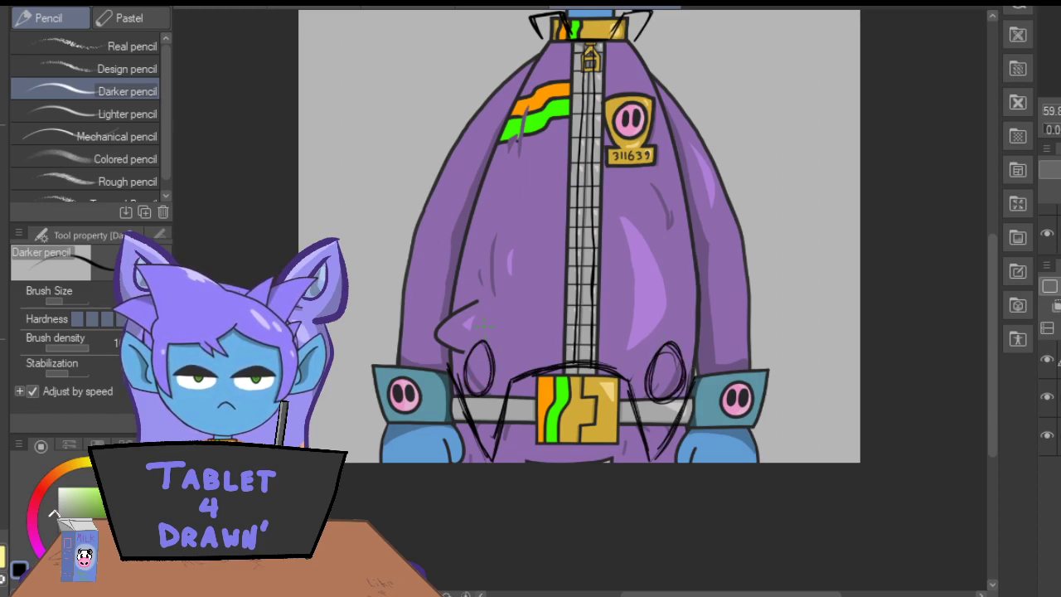
mouse_move(685, 396)
left_mouse_down()
mouse_move(701, 292)
mouse_move(684, 189)
left_mouse_up()
left_click_drag(672, 128, 695, 237)
left_click_drag(669, 122, 695, 225)
mouse_move(505, 123)
left_mouse_down()
mouse_move(459, 247)
mouse_move(448, 377)
mouse_move(474, 182)
mouse_move(504, 118)
left_mouse_up()
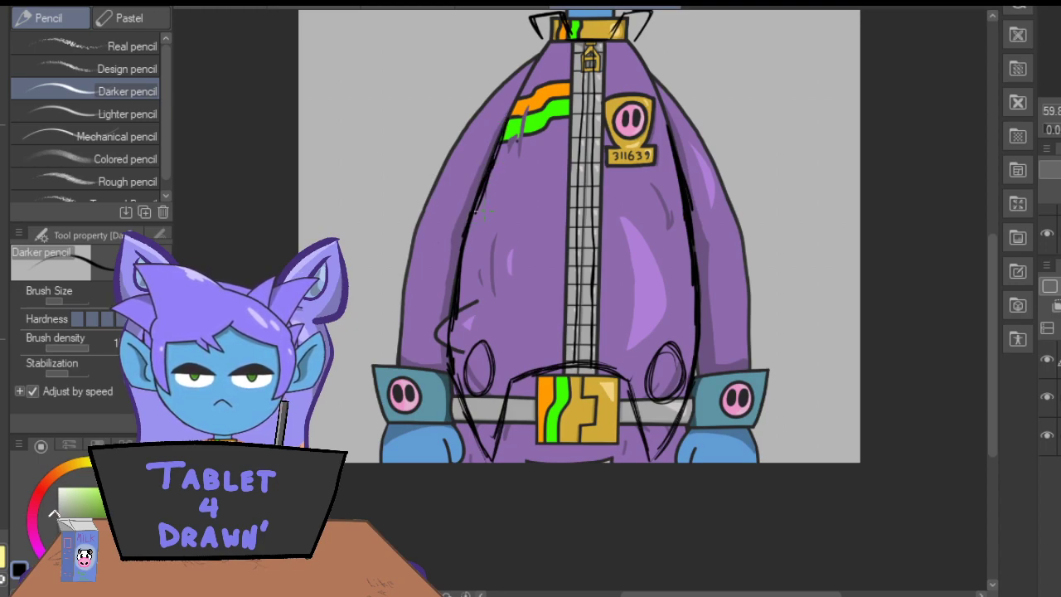
Outline both sleeve cuffs and sketch the garment's lower side edges curving inward past the belt.
mouse_move(685, 373)
left_mouse_down()
mouse_move(759, 365)
mouse_move(709, 368)
mouse_move(752, 350)
mouse_move(770, 375)
mouse_move(771, 363)
mouse_move(766, 351)
mouse_move(750, 381)
mouse_move(770, 371)
mouse_move(759, 423)
mouse_move(690, 426)
left_mouse_up()
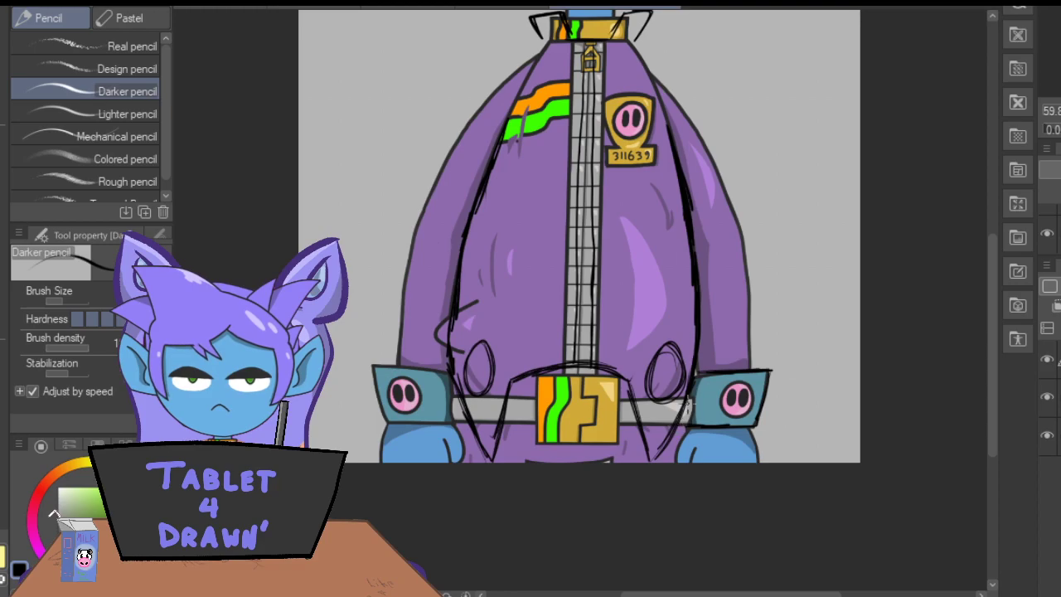
mouse_move(699, 307)
left_mouse_down()
mouse_move(703, 408)
mouse_move(695, 433)
mouse_move(652, 466)
left_mouse_up()
left_click_drag(698, 409, 652, 461)
mouse_move(449, 352)
left_mouse_down()
mouse_move(455, 431)
mouse_move(471, 465)
left_mouse_up()
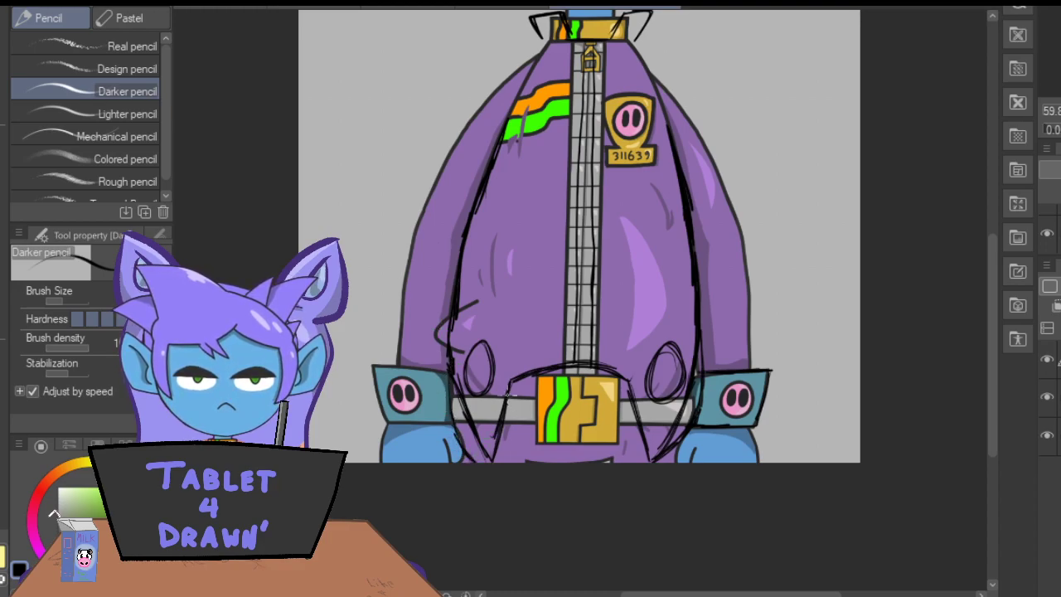
mouse_move(495, 437)
left_mouse_down()
mouse_move(479, 468)
mouse_move(450, 374)
left_mouse_up()
left_click_drag(451, 375, 472, 439)
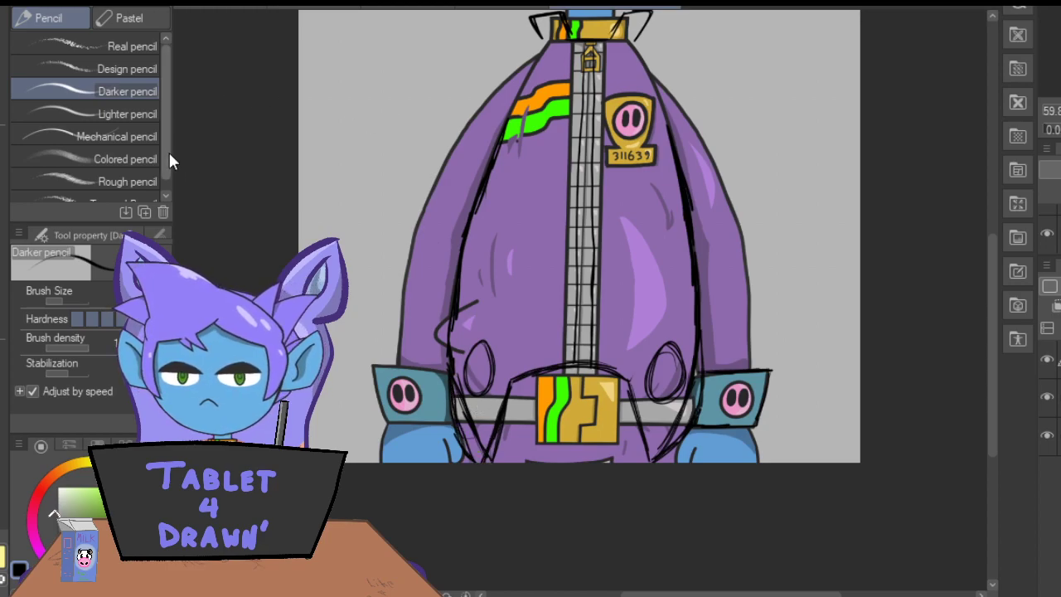
mouse_move(438, 372)
left_mouse_down()
mouse_move(373, 367)
mouse_move(379, 416)
mouse_move(453, 419)
left_mouse_up()
mouse_move(373, 401)
left_mouse_down()
mouse_move(369, 364)
mouse_move(445, 368)
mouse_move(372, 365)
left_mouse_up()
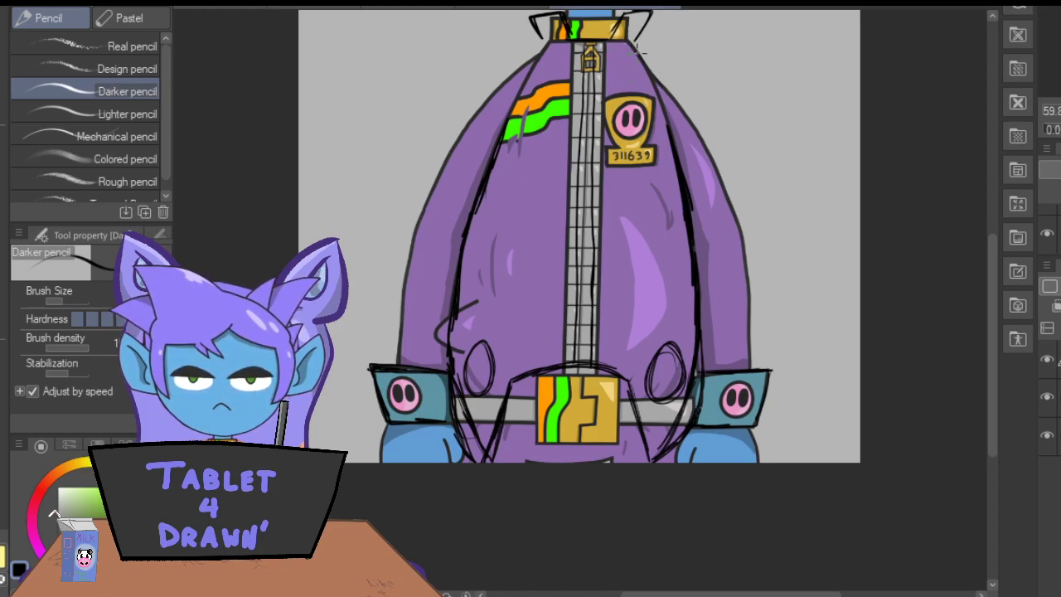
Trace the outer contours of both sleeves from the shoulders down to the cuffs.
mouse_move(635, 45)
left_mouse_down()
mouse_move(732, 181)
mouse_move(712, 149)
mouse_move(752, 257)
mouse_move(748, 365)
mouse_move(744, 247)
mouse_move(723, 172)
left_mouse_up()
left_click_drag(739, 234, 658, 80)
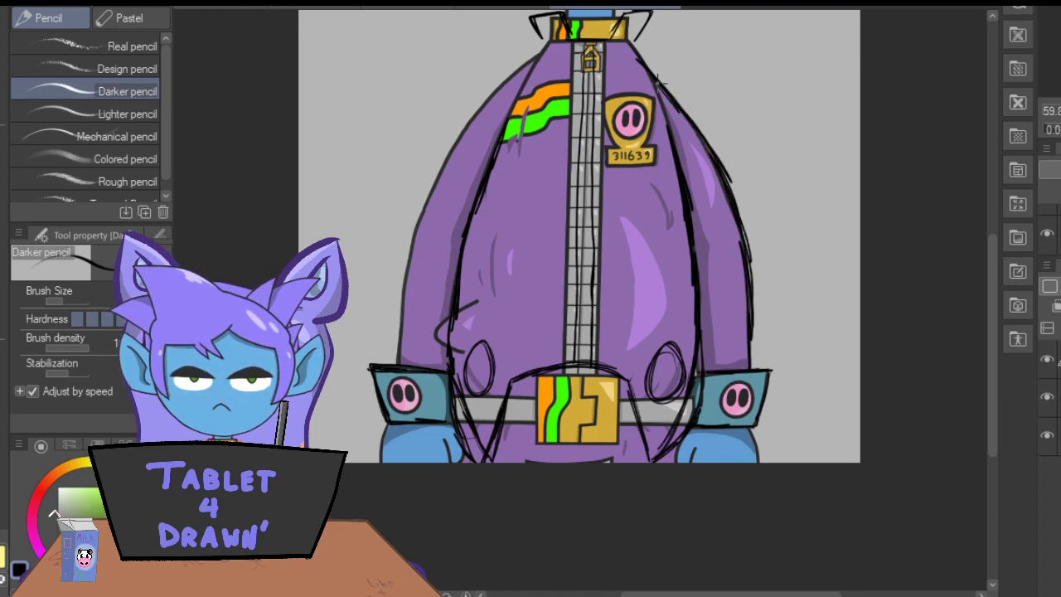
mouse_move(542, 42)
left_mouse_down()
mouse_move(433, 171)
mouse_move(412, 235)
mouse_move(400, 362)
mouse_move(398, 283)
mouse_move(416, 208)
mouse_move(449, 149)
left_mouse_up()
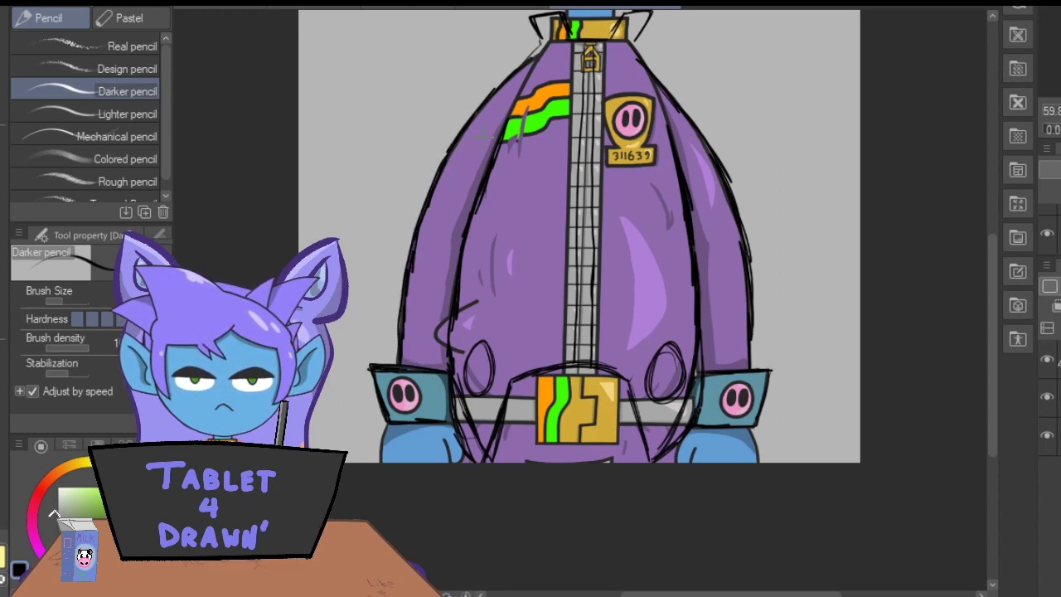
Hide the character artwork and sketch two small stacked squares on each side of the garment's centre strip.
left_click(1047, 396)
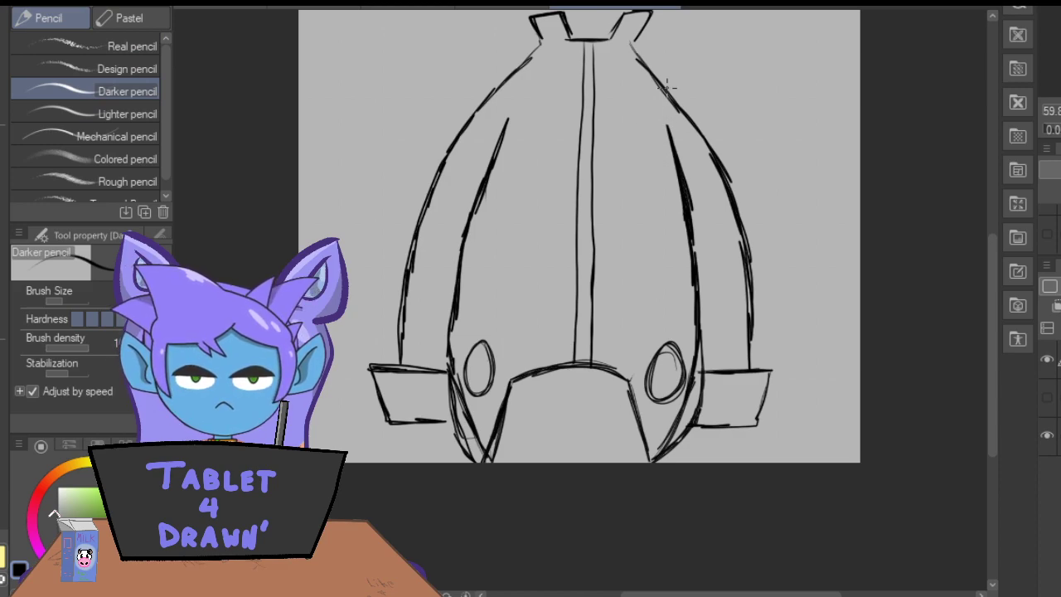
mouse_move(643, 139)
left_mouse_down()
mouse_move(643, 159)
mouse_move(645, 138)
left_mouse_up()
mouse_move(634, 181)
left_mouse_down()
mouse_move(640, 204)
mouse_move(651, 179)
left_mouse_up()
left_click_drag(535, 133, 556, 150)
mouse_move(532, 185)
left_mouse_down()
mouse_move(540, 207)
mouse_move(554, 188)
left_mouse_up()
mouse_move(646, 184)
left_mouse_down()
mouse_move(678, 202)
mouse_move(644, 199)
left_mouse_up()
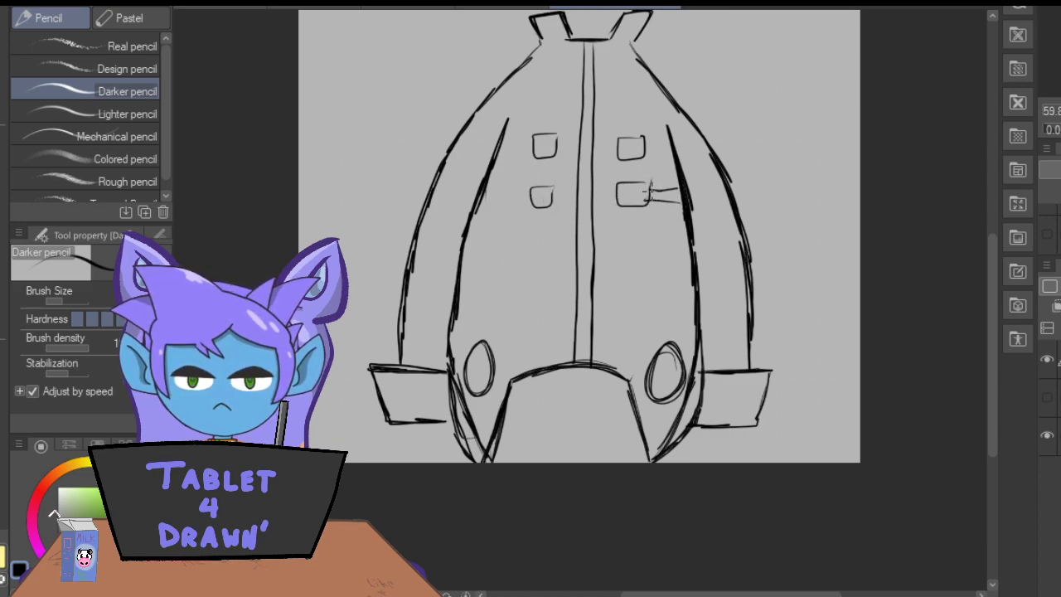
Sketch pairs of strap lines connecting each small square to the nearest inner sleeve edge.
left_click_drag(654, 149, 673, 150)
left_click_drag(674, 138, 644, 138)
mouse_move(531, 143)
left_mouse_down()
mouse_move(501, 148)
mouse_move(529, 152)
left_mouse_up()
mouse_move(516, 191)
left_mouse_down()
mouse_move(483, 195)
mouse_move(532, 203)
left_mouse_up()
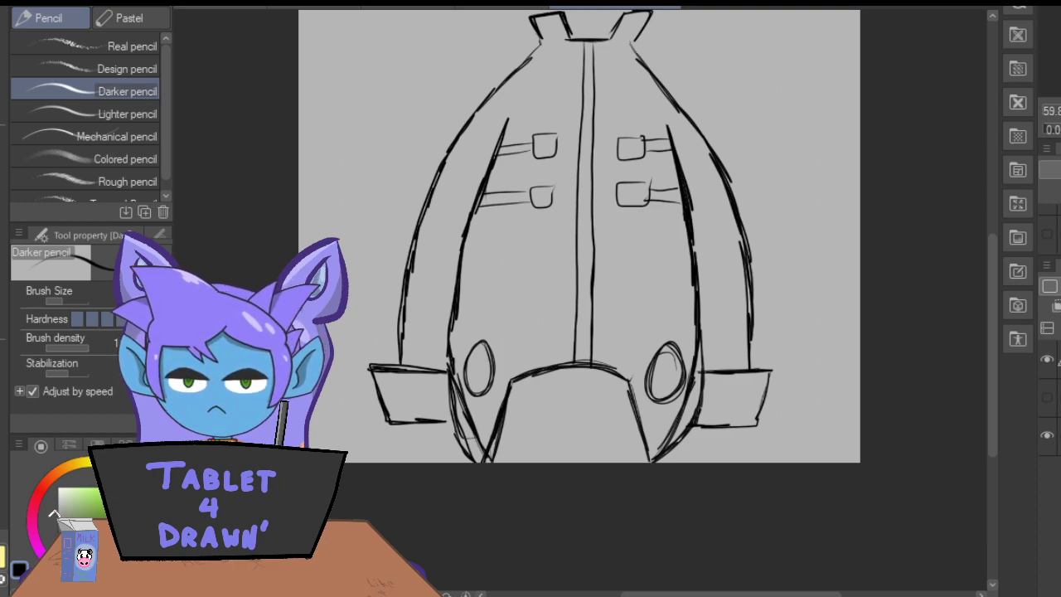
Change the garment sketch's layer colour to blue, add a new layer for the line art and choose the Real G-Pen.
key("ctrl+b")
key("ctrl+shift+n")
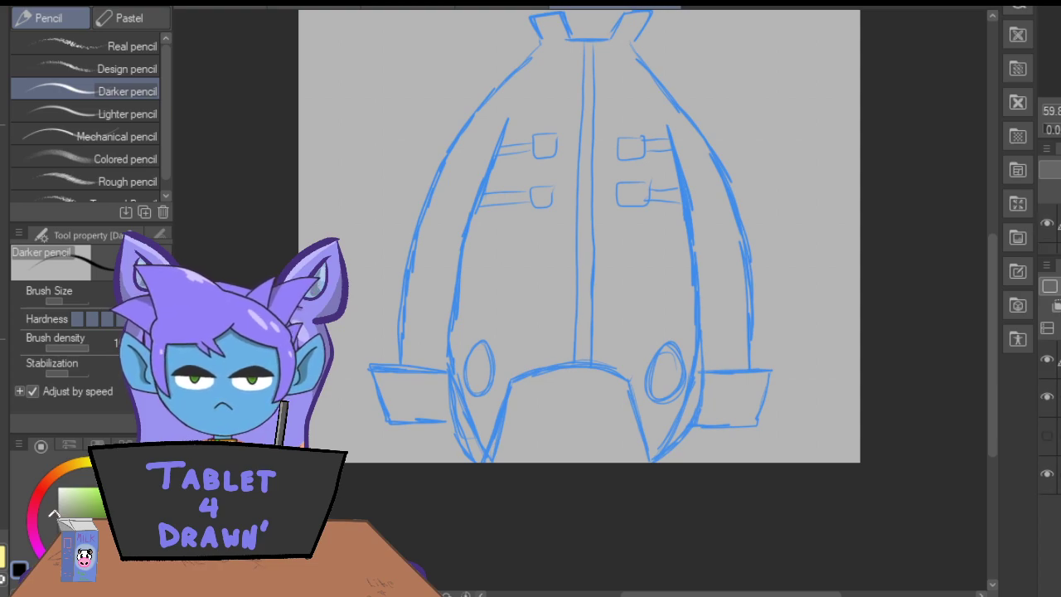
scroll(986, 316, "up", 3)
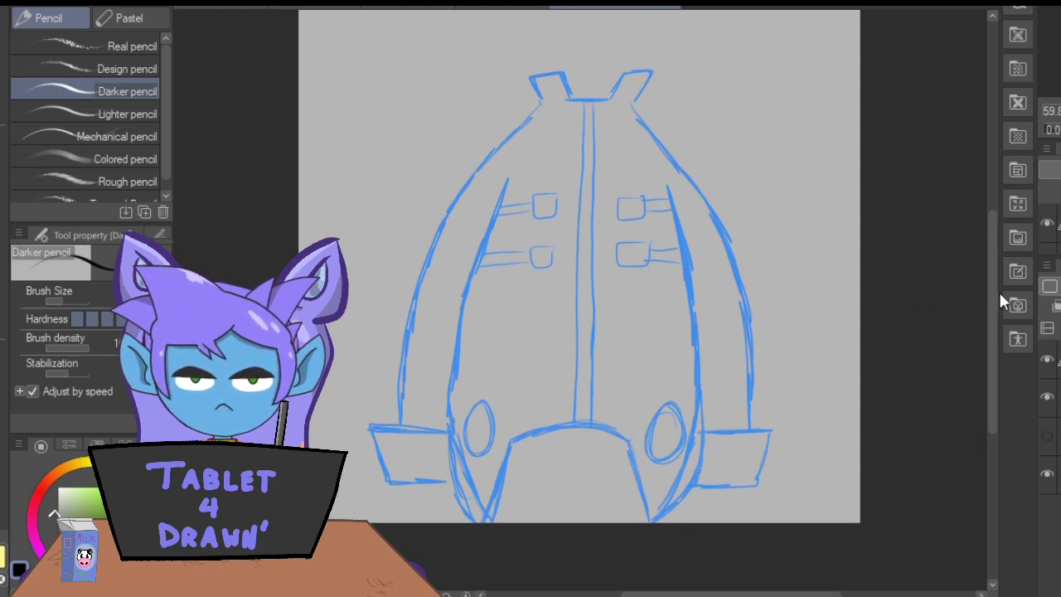
left_click(5, 231)
left_click(21, 19)
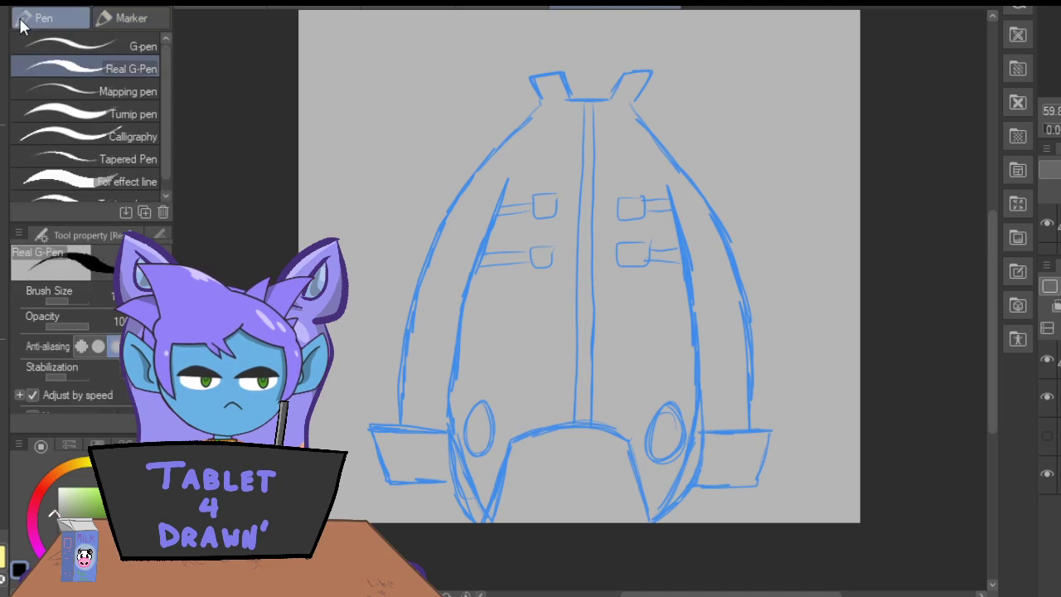
Ink the neckline and both pointed collar flaps in black with overshooting straight strokes along the blue sketch.
key("ctrl+plus")
key("ctrl+plus")
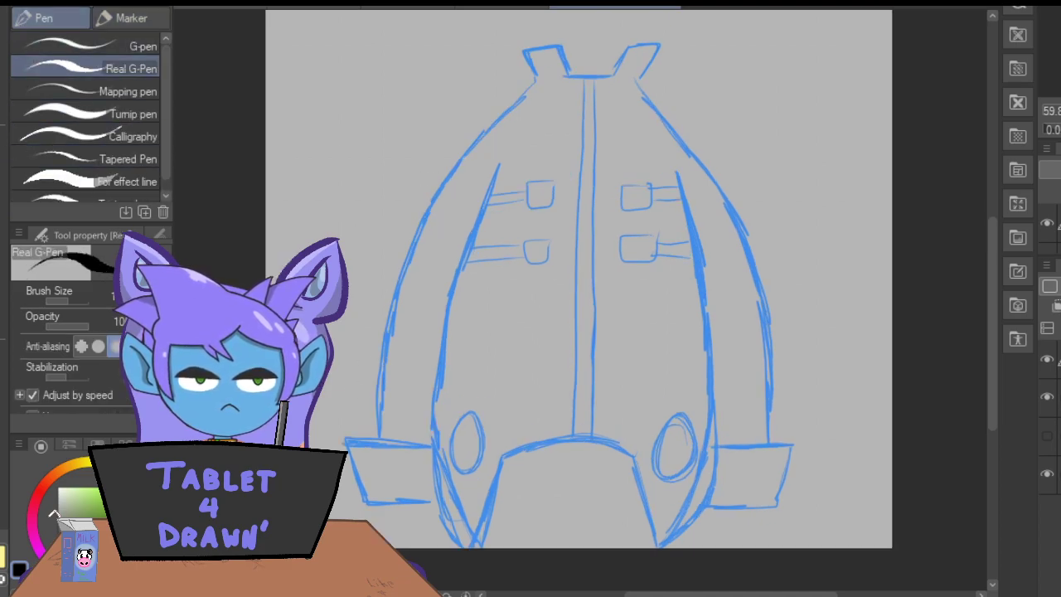
left_click_drag(991, 327, 991, 258)
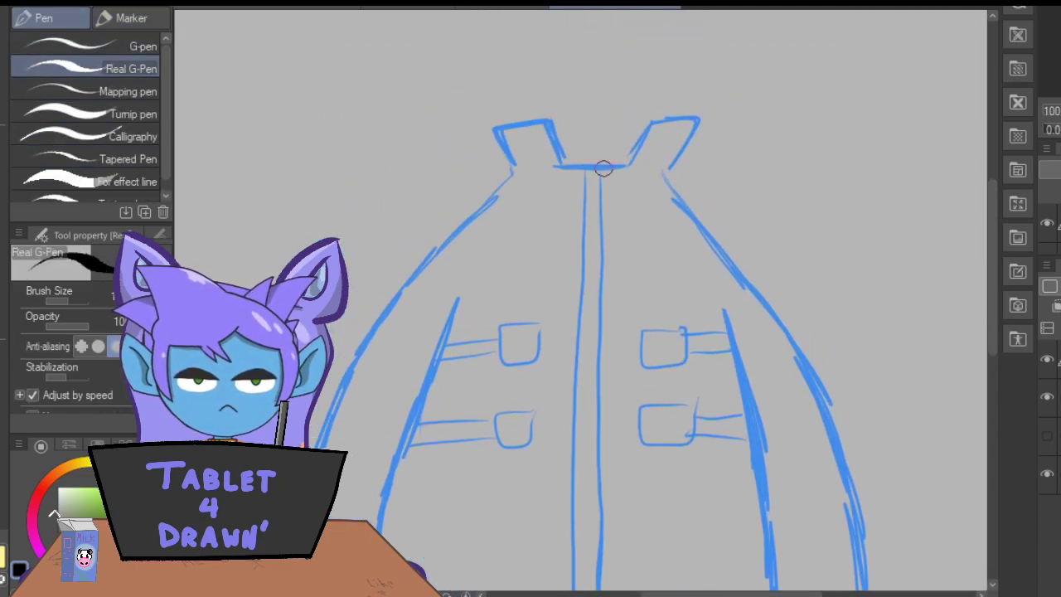
mouse_move(640, 168)
left_mouse_down()
mouse_move(533, 168)
mouse_move(651, 169)
left_mouse_up()
key("ctrl+z")
mouse_move(661, 103)
left_mouse_down()
mouse_move(624, 181)
mouse_move(559, 158)
mouse_move(538, 100)
mouse_move(571, 192)
left_mouse_up()
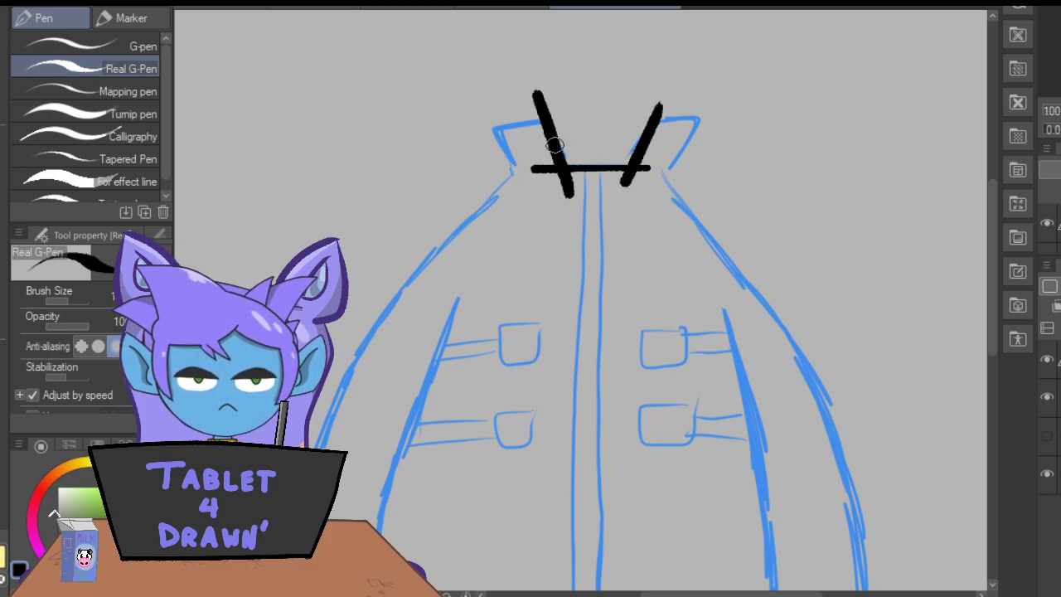
mouse_move(711, 118)
left_mouse_down()
mouse_move(684, 120)
mouse_move(718, 121)
left_mouse_up()
left_click_drag(560, 122, 468, 130)
left_click_drag(467, 130, 558, 122)
mouse_move(666, 175)
left_mouse_down()
mouse_move(713, 111)
mouse_move(669, 169)
left_mouse_up()
mouse_move(516, 176)
left_mouse_down()
mouse_move(479, 98)
mouse_move(519, 183)
mouse_move(553, 171)
left_mouse_up()
Erase the overshooting line ends around both collar flaps and the neckline with an enlarged Hard eraser.
key("e")
left_click(32, 394)
left_click(31, 394)
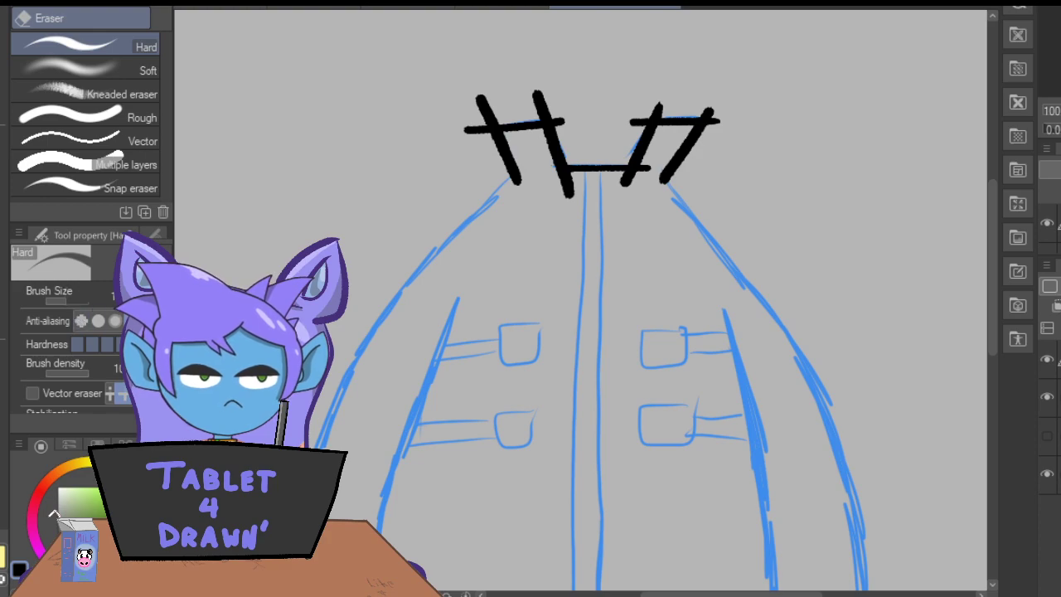
key("bracketright")
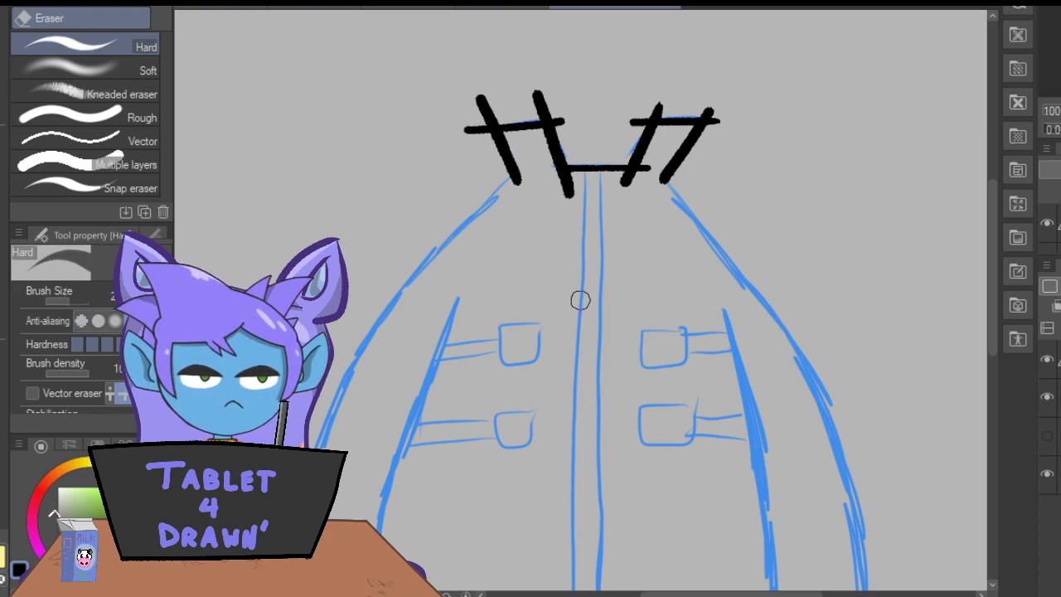
left_click_drag(526, 110, 548, 106)
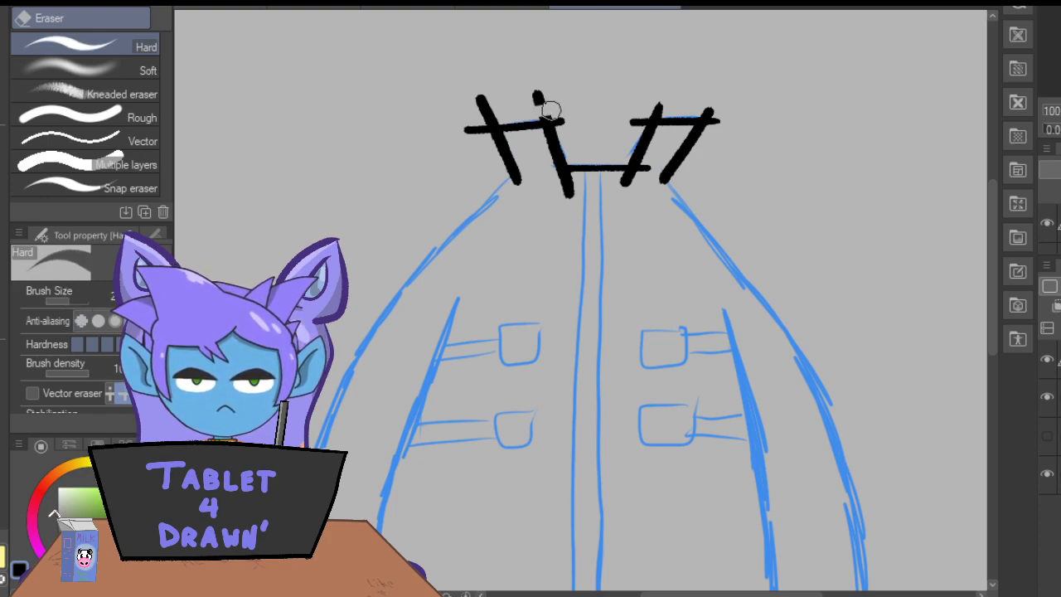
left_click_drag(537, 110, 536, 98)
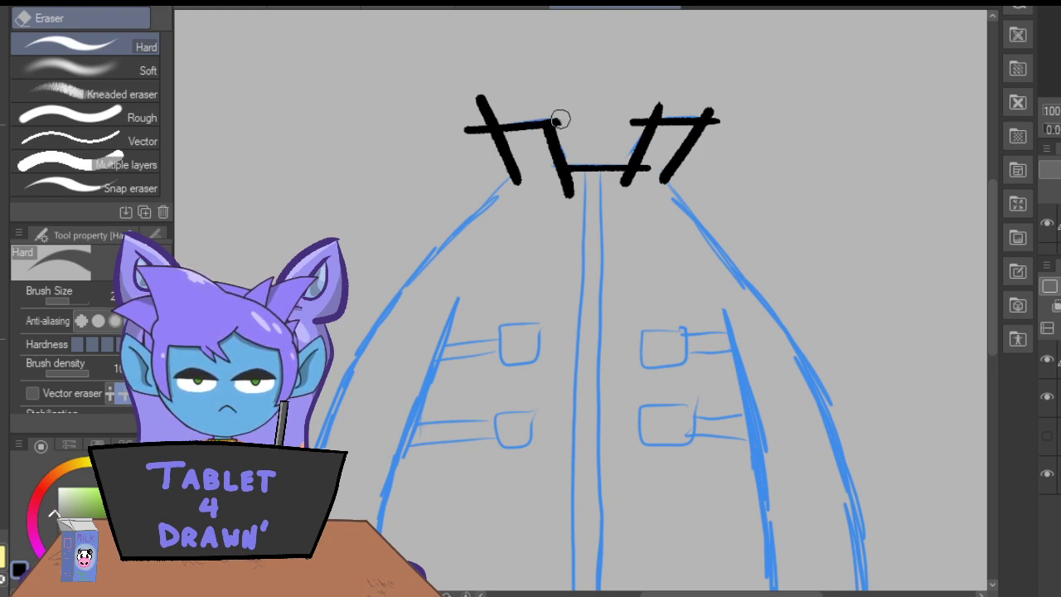
left_click_drag(492, 119, 472, 85)
mouse_move(476, 135)
left_mouse_down()
mouse_move(486, 138)
mouse_move(457, 113)
left_mouse_up()
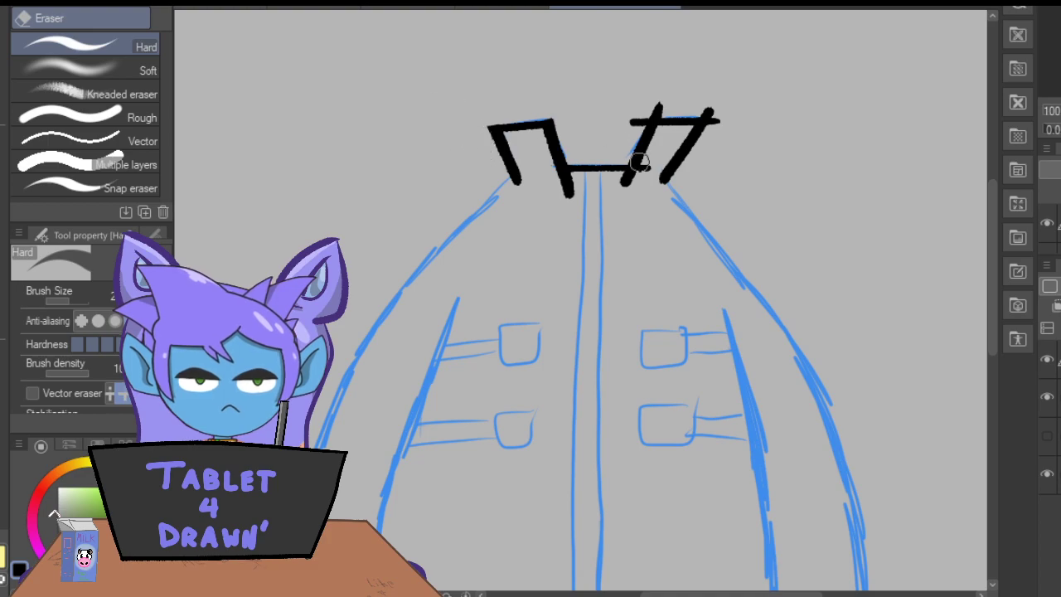
left_click_drag(650, 161, 636, 183)
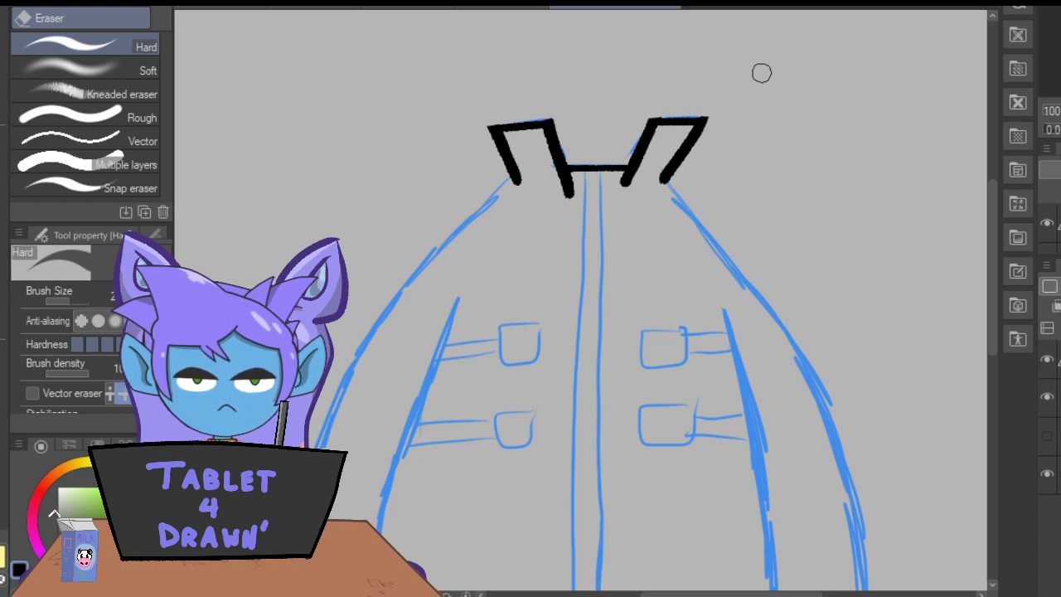
left_click_drag(578, 176, 581, 175)
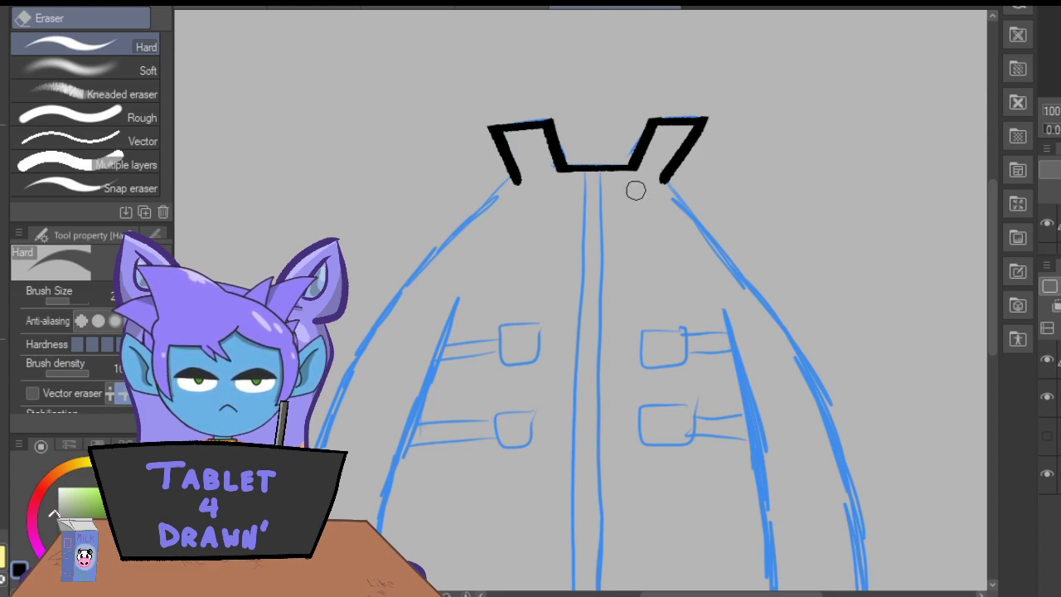
Ink the outer contours of both sleeves from the collar down to the cuffs with the Real G-Pen.
key("p")
left_click_drag(993, 279, 1002, 303)
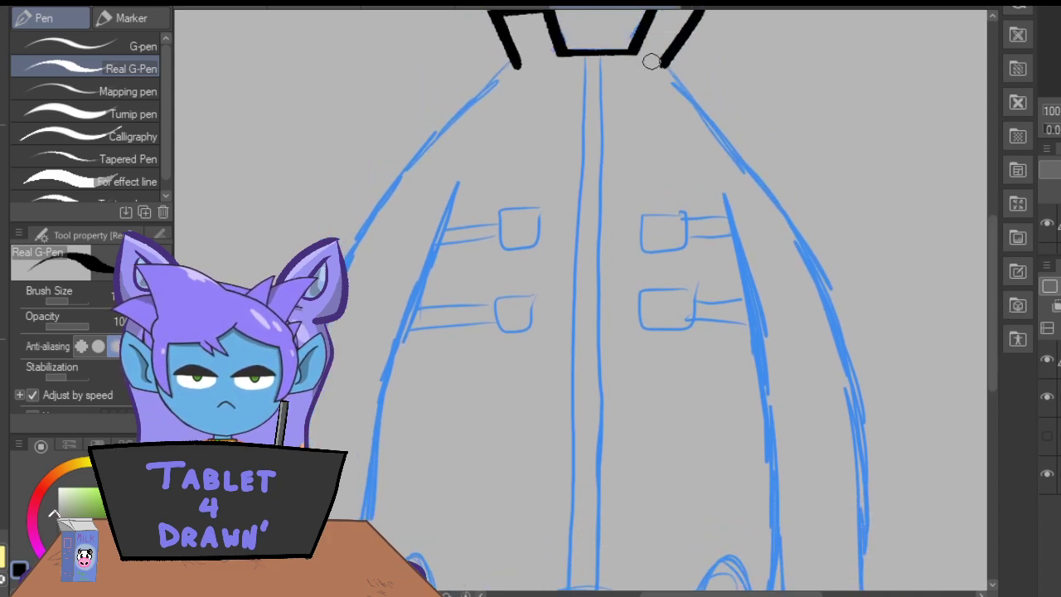
key("ctrl+minus")
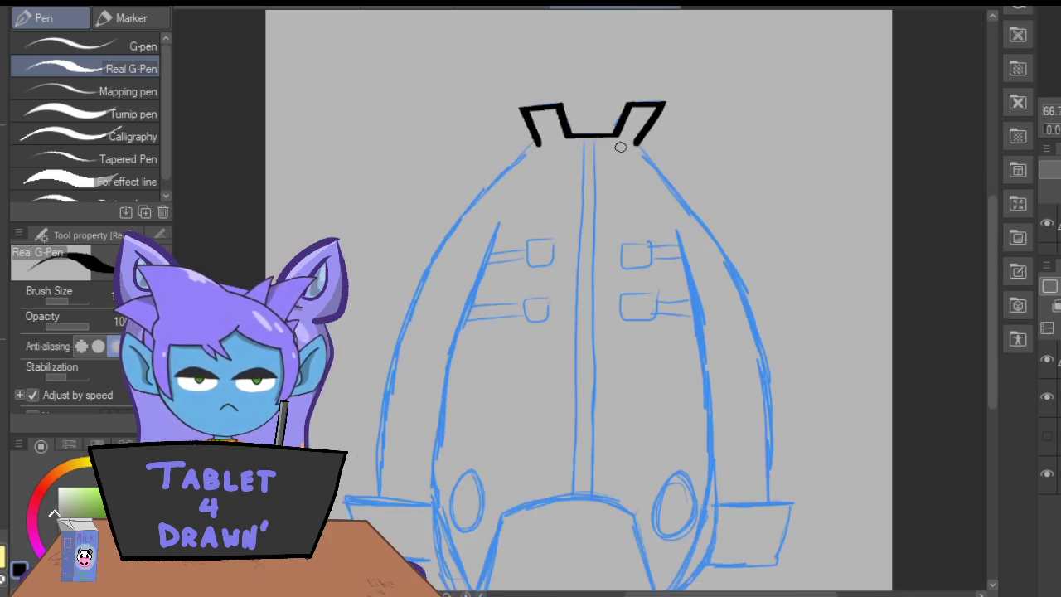
mouse_move(628, 142)
left_mouse_down()
mouse_move(741, 295)
mouse_move(761, 369)
mouse_move(763, 519)
left_mouse_up()
mouse_move(524, 148)
left_mouse_down()
mouse_move(465, 211)
mouse_move(426, 274)
mouse_move(395, 351)
mouse_move(371, 519)
left_mouse_up()
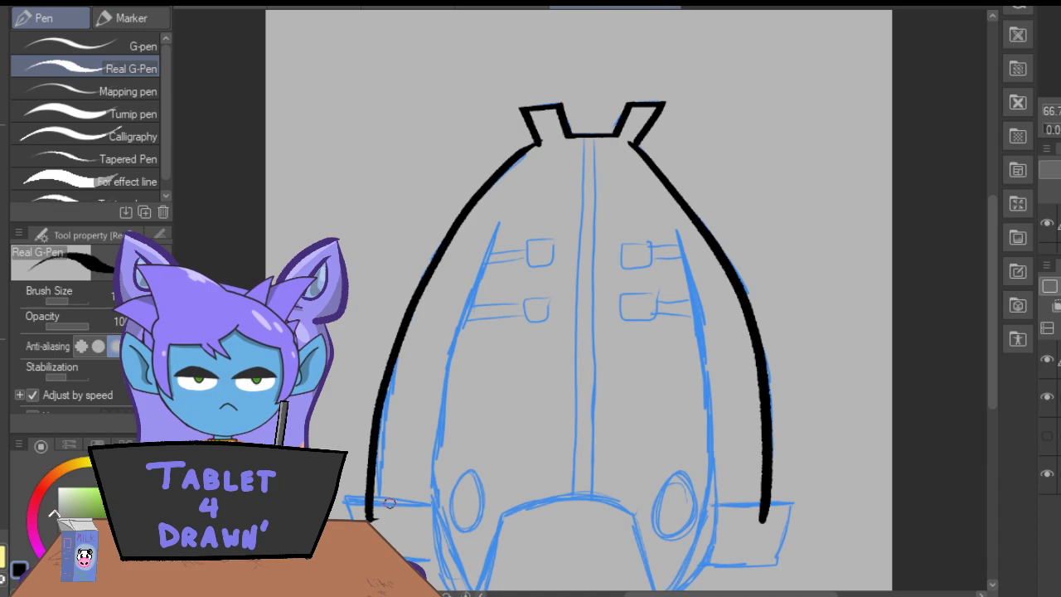
Ink the torso's two side edges along the inner sleeves, curving inward to the garment's lower tips.
mouse_move(671, 227)
left_mouse_down()
mouse_move(706, 354)
mouse_move(720, 467)
mouse_move(712, 551)
mouse_move(685, 590)
left_mouse_up()
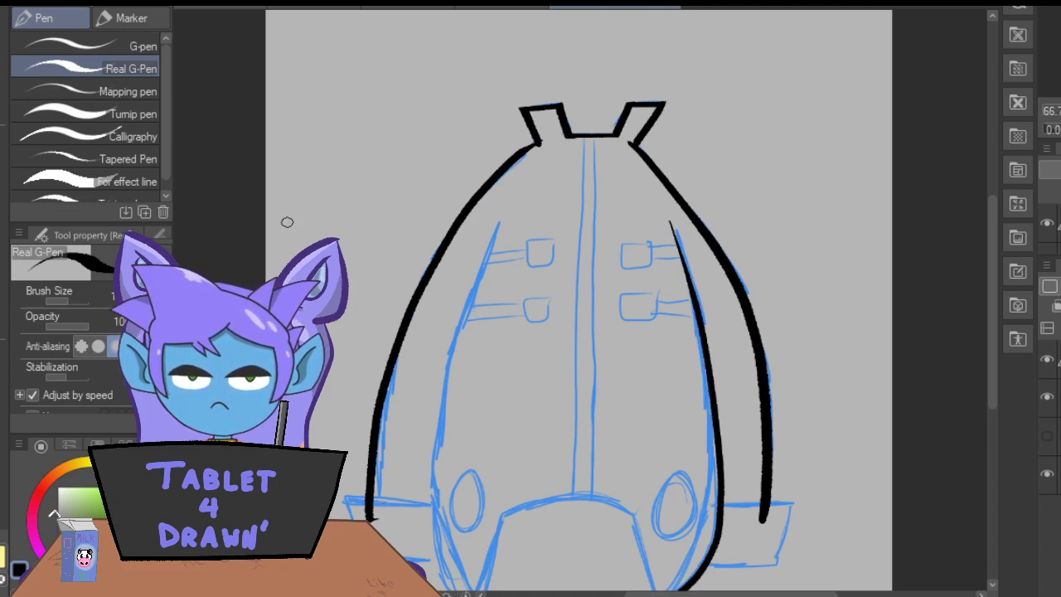
left_click_drag(991, 287, 992, 314)
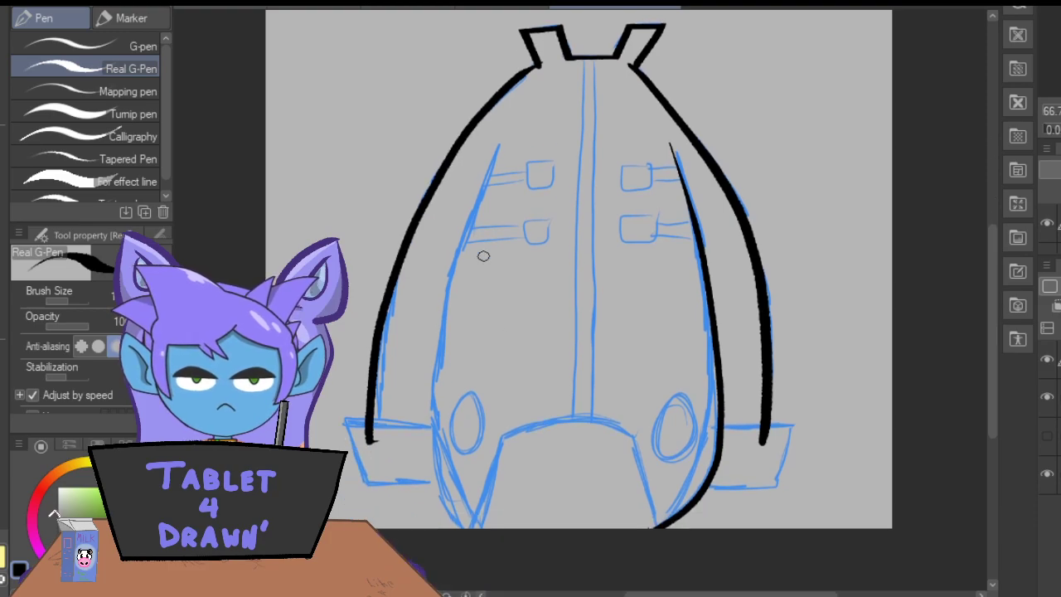
mouse_move(503, 138)
left_mouse_down()
mouse_move(466, 220)
mouse_move(438, 376)
mouse_move(438, 443)
mouse_move(470, 514)
left_mouse_up()
key("ctrl+z")
mouse_move(502, 139)
left_mouse_down()
mouse_move(467, 217)
mouse_move(432, 373)
mouse_move(437, 479)
mouse_move(466, 515)
left_mouse_up()
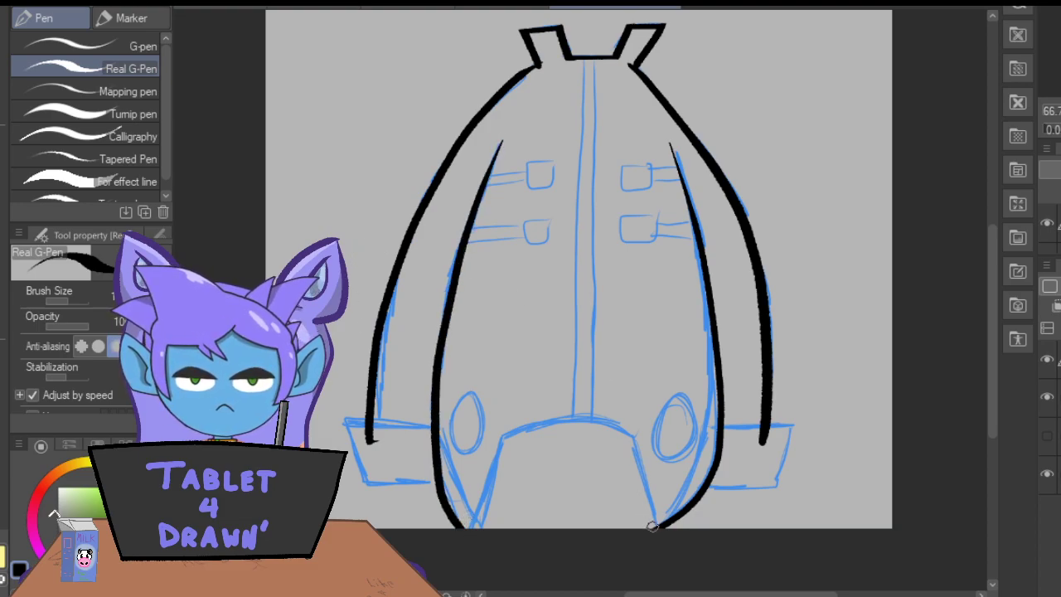
Ink the arched hem opening and the slanting inner edges running down to both lower tips.
left_click_drag(644, 503, 624, 432)
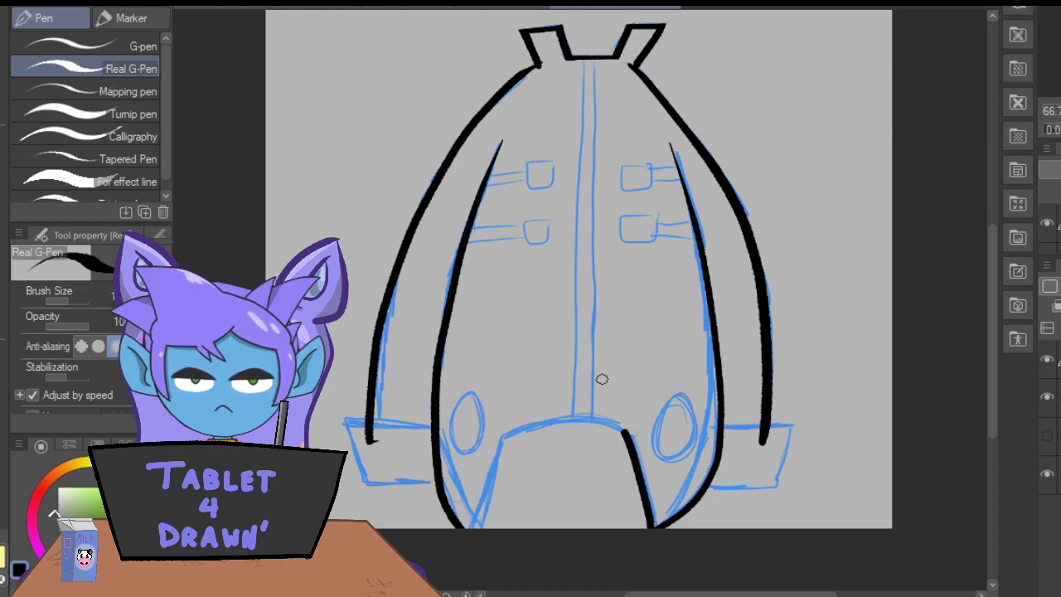
mouse_move(598, 419)
left_mouse_down()
mouse_move(531, 422)
mouse_move(613, 421)
left_mouse_up()
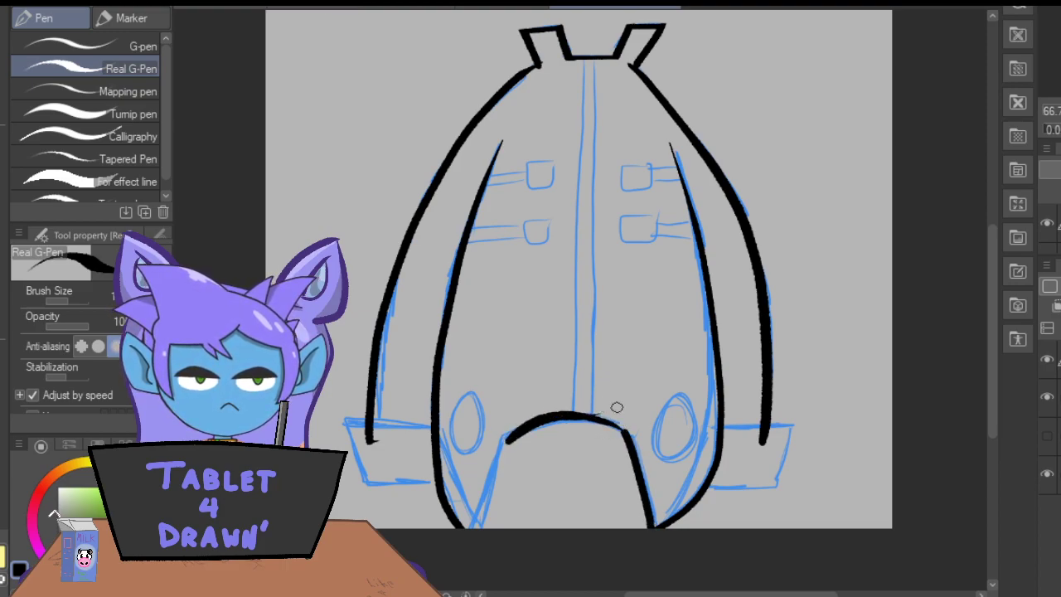
key("ctrl+z")
mouse_move(582, 419)
left_mouse_down()
mouse_move(531, 437)
mouse_move(470, 528)
left_mouse_up()
left_click_drag(515, 453, 491, 507)
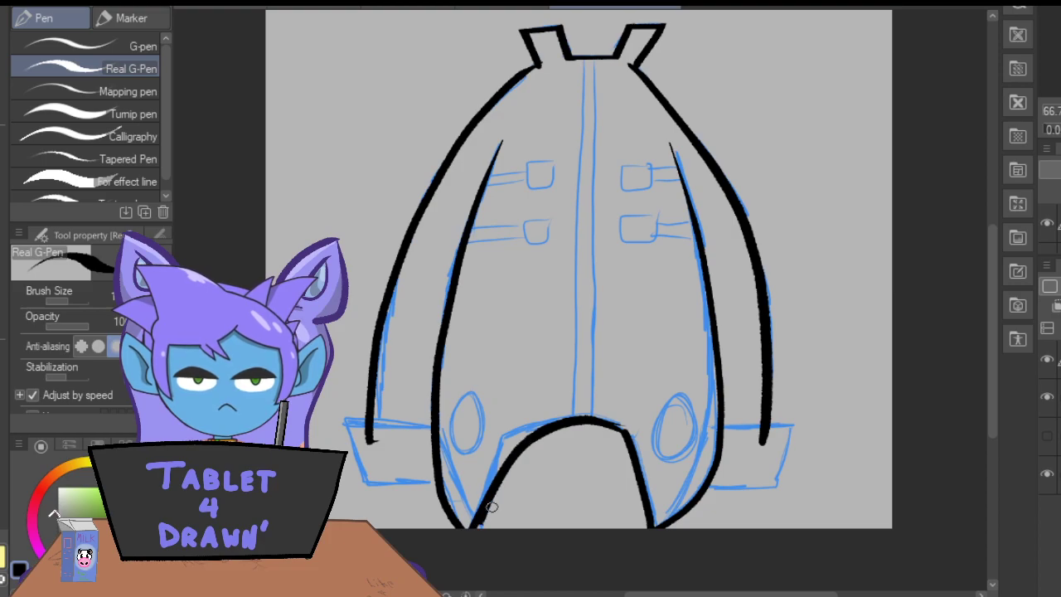
Ink the oval on each side of the garment above the lower flaps.
mouse_move(689, 409)
left_mouse_down()
mouse_move(655, 419)
mouse_move(669, 459)
mouse_move(698, 419)
mouse_move(677, 394)
mouse_move(654, 421)
mouse_move(667, 454)
mouse_move(690, 426)
mouse_move(685, 397)
left_mouse_up()
key("ctrl+z")
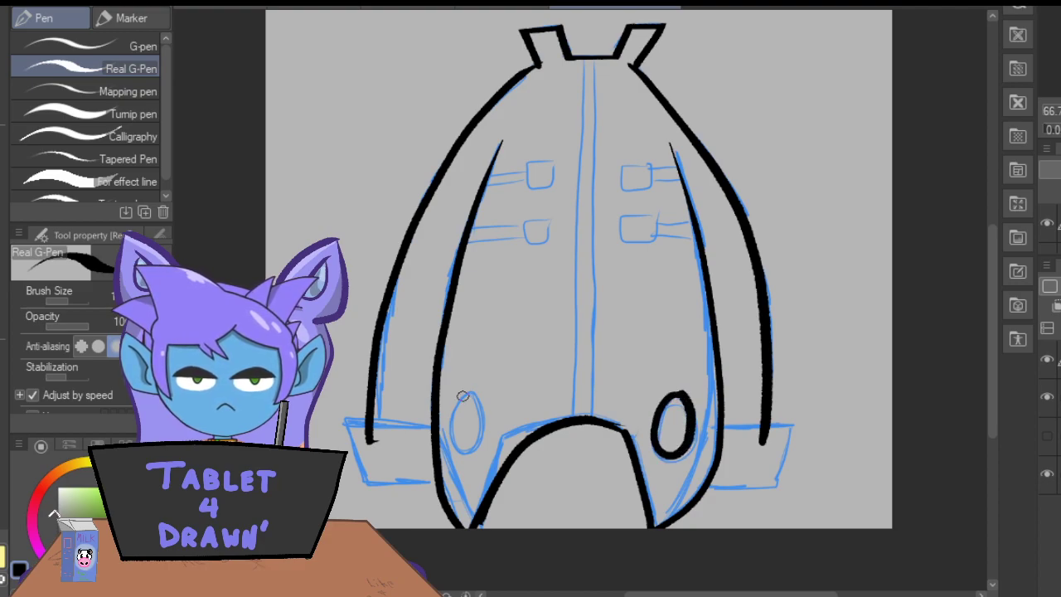
mouse_move(478, 402)
left_mouse_down()
mouse_move(446, 434)
mouse_move(468, 446)
mouse_move(477, 405)
left_mouse_up()
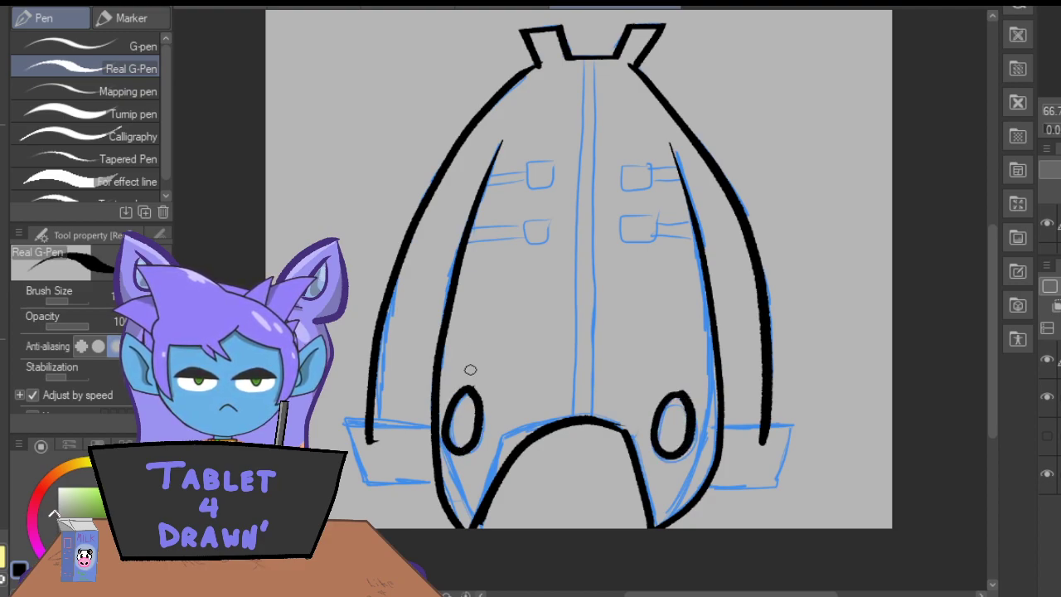
left_click_drag(601, 30, 605, 535)
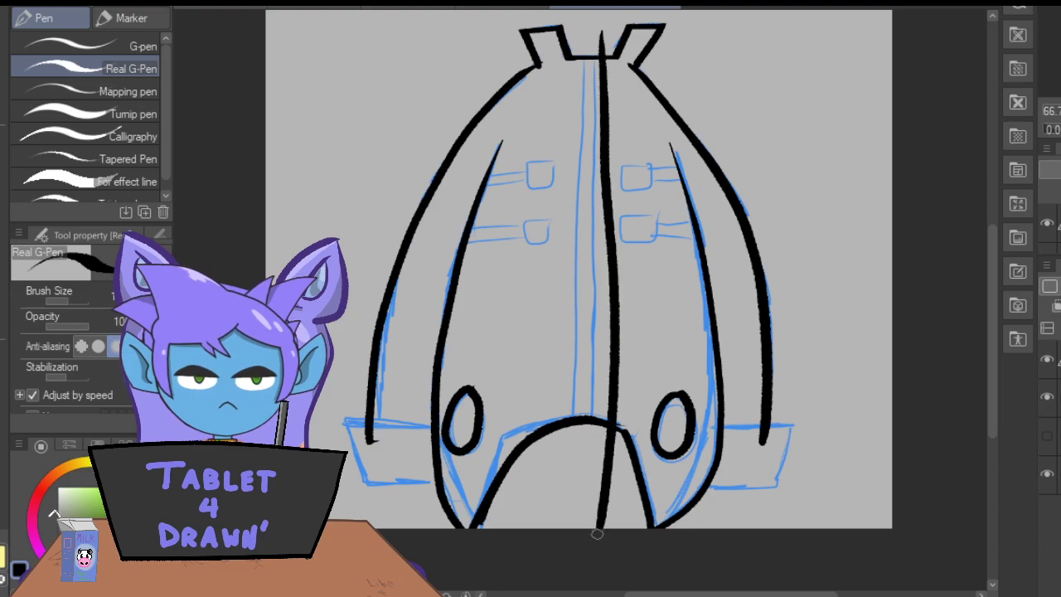
key("ctrl+z")
left_click_drag(595, 41, 599, 471)
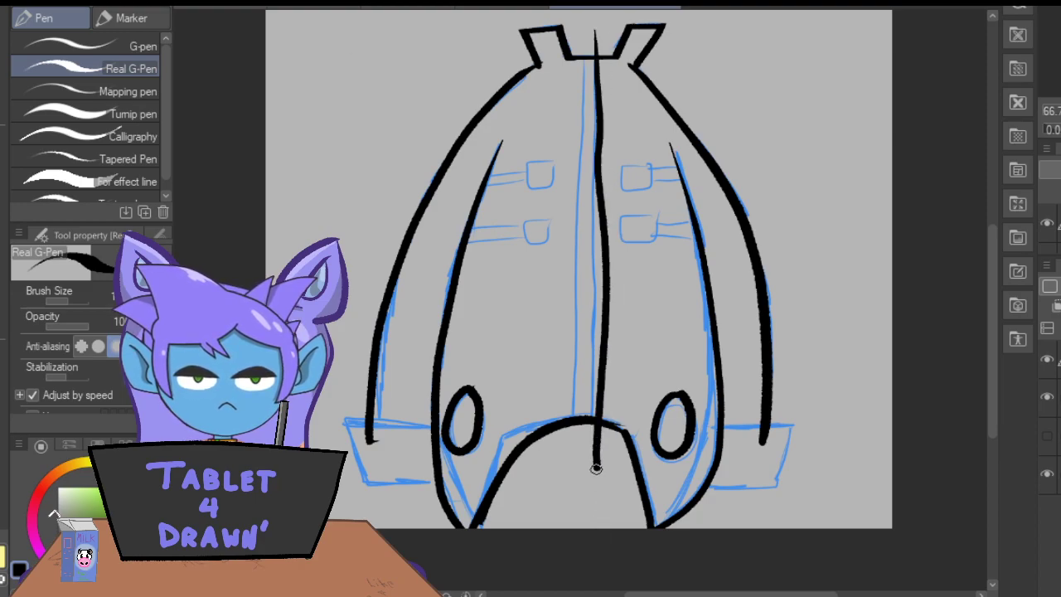
key("ctrl+z")
Draw the centre strip's two long edges from collar to hem with the Straight line tool at a reduced brush size.
key("u")
left_click_drag(600, 43, 597, 469)
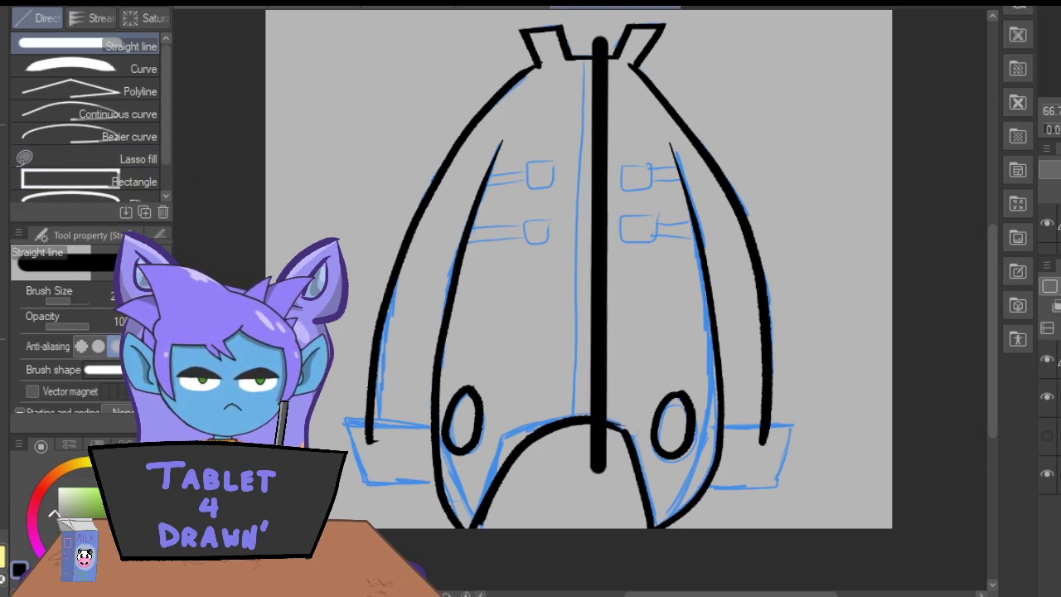
key("ctrl+z")
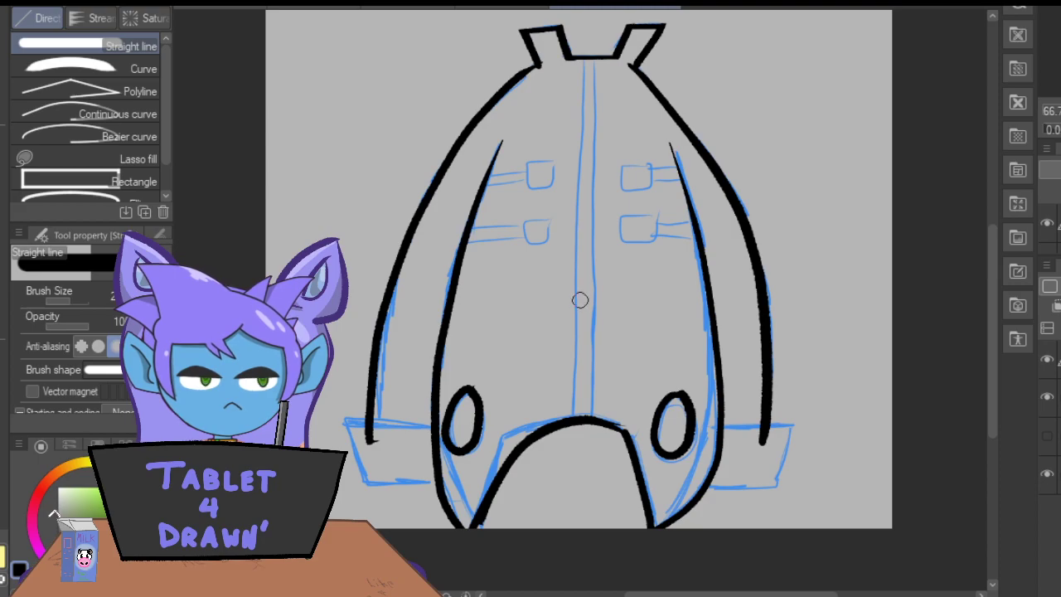
key("bracketleft")
key("bracketleft")
mouse_move(601, 40)
left_mouse_down()
mouse_move(584, 355)
mouse_move(593, 481)
left_mouse_up()
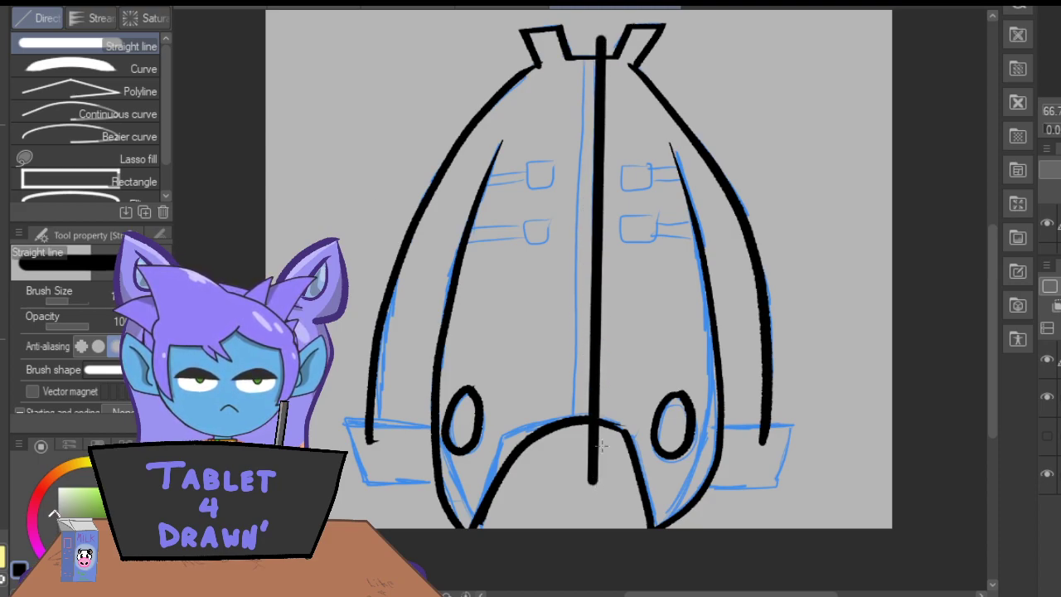
left_click_drag(583, 40, 574, 489)
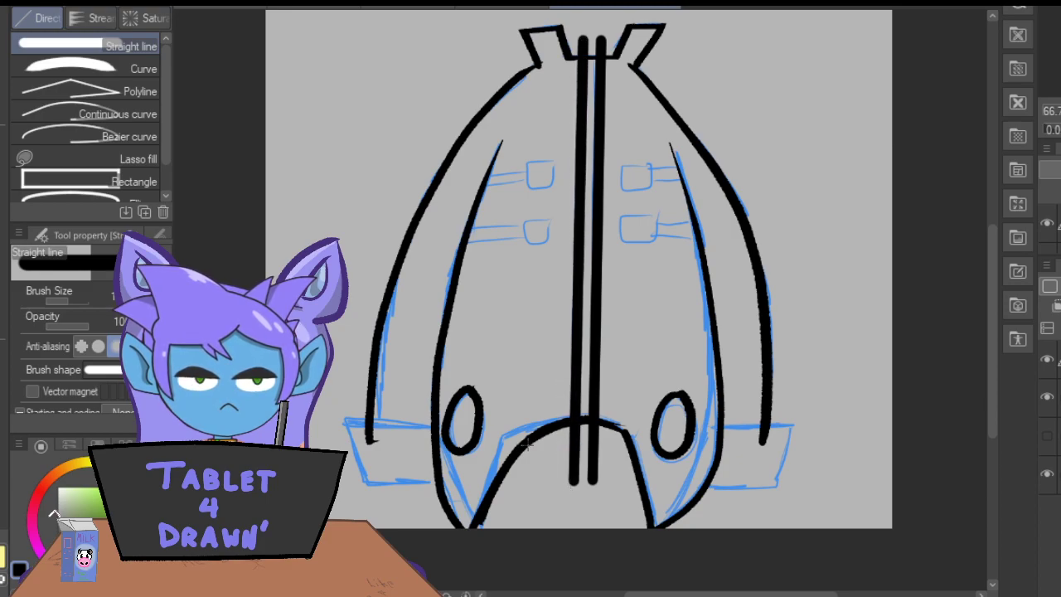
Erase the centre strip's line ends that overshoot the collar and the arched hem, plus the stray nub at the collar's left corner.
key("e")
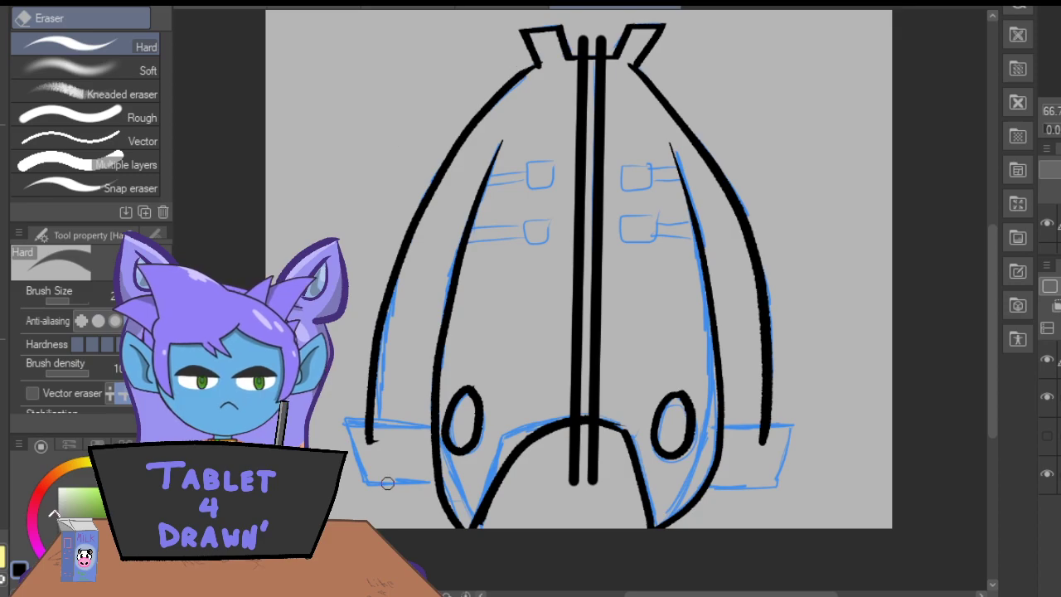
key("ctrl+plus")
key("ctrl+plus")
left_click_drag(993, 314, 996, 224)
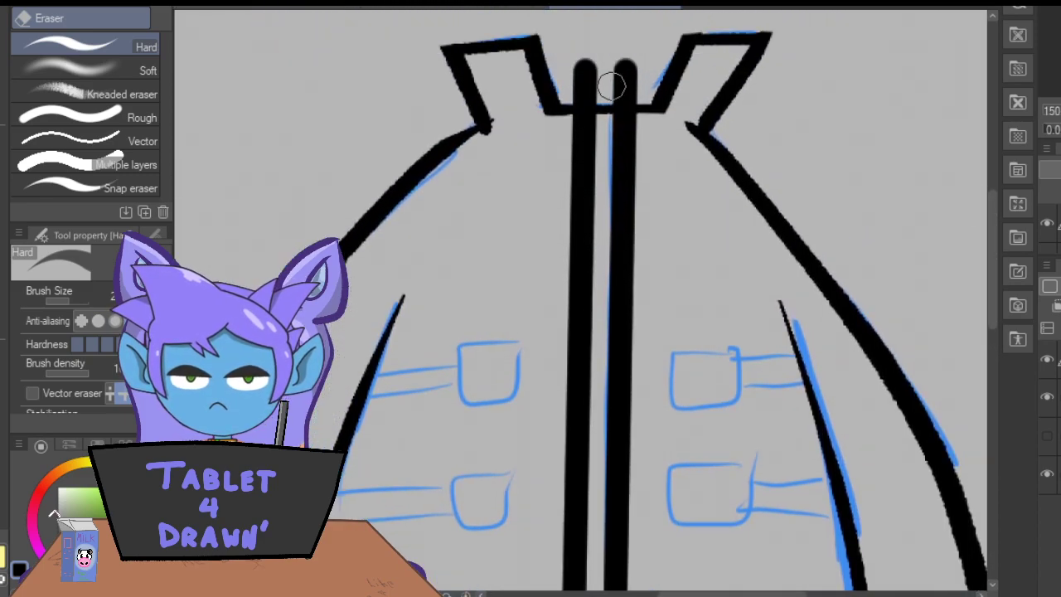
mouse_move(635, 93)
left_mouse_down()
mouse_move(611, 97)
mouse_move(632, 66)
mouse_move(622, 97)
mouse_move(579, 99)
mouse_move(597, 71)
mouse_move(572, 60)
left_mouse_up()
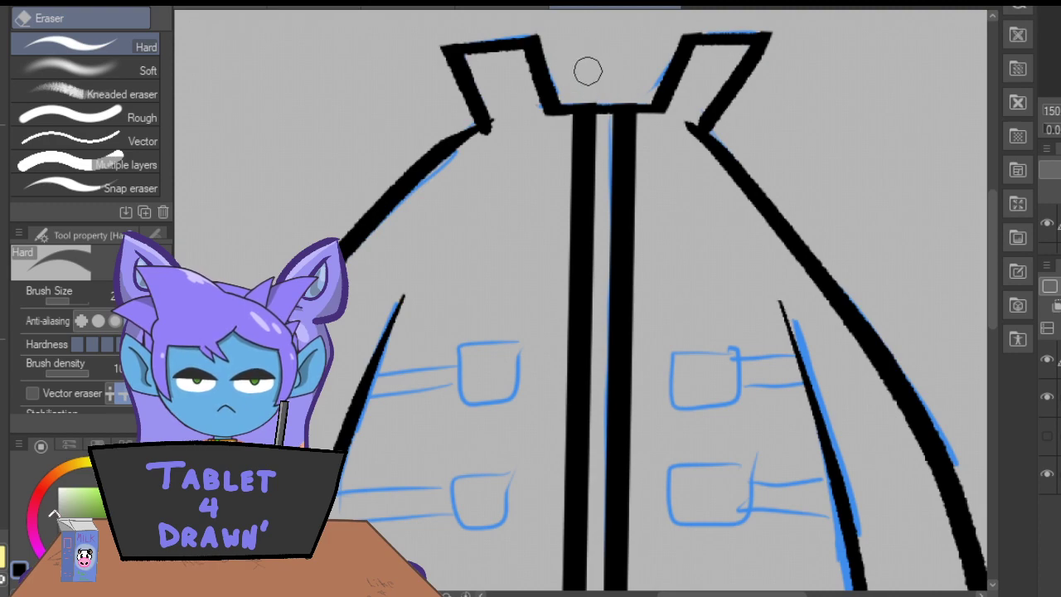
mouse_move(494, 137)
left_mouse_down()
mouse_move(475, 141)
mouse_move(493, 126)
left_mouse_up()
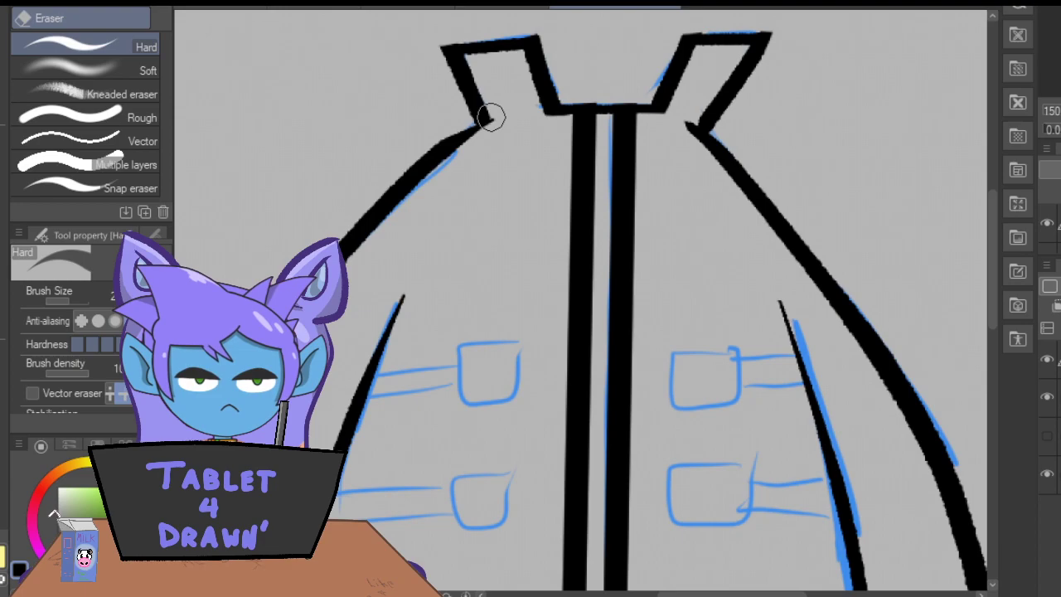
left_click_drag(990, 244, 990, 404)
mouse_move(582, 298)
left_mouse_down()
mouse_move(543, 310)
mouse_move(580, 291)
mouse_move(608, 298)
mouse_move(557, 271)
mouse_move(575, 305)
mouse_move(621, 299)
mouse_move(599, 303)
mouse_move(597, 339)
mouse_move(595, 306)
mouse_move(605, 303)
mouse_move(606, 356)
mouse_move(629, 358)
mouse_move(590, 431)
mouse_move(595, 415)
mouse_move(536, 433)
mouse_move(579, 375)
mouse_move(569, 345)
mouse_move(539, 348)
mouse_move(564, 308)
mouse_move(548, 321)
left_mouse_up()
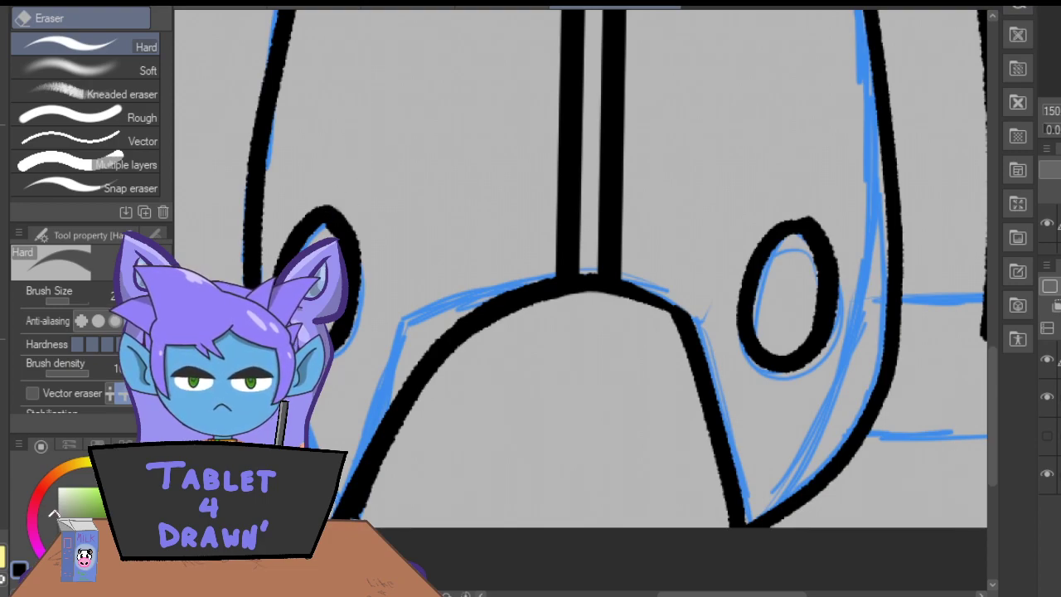
Ink the cuff outline at the end of each sleeve with the Real G-Pen, following the blue sketch.
key("p")
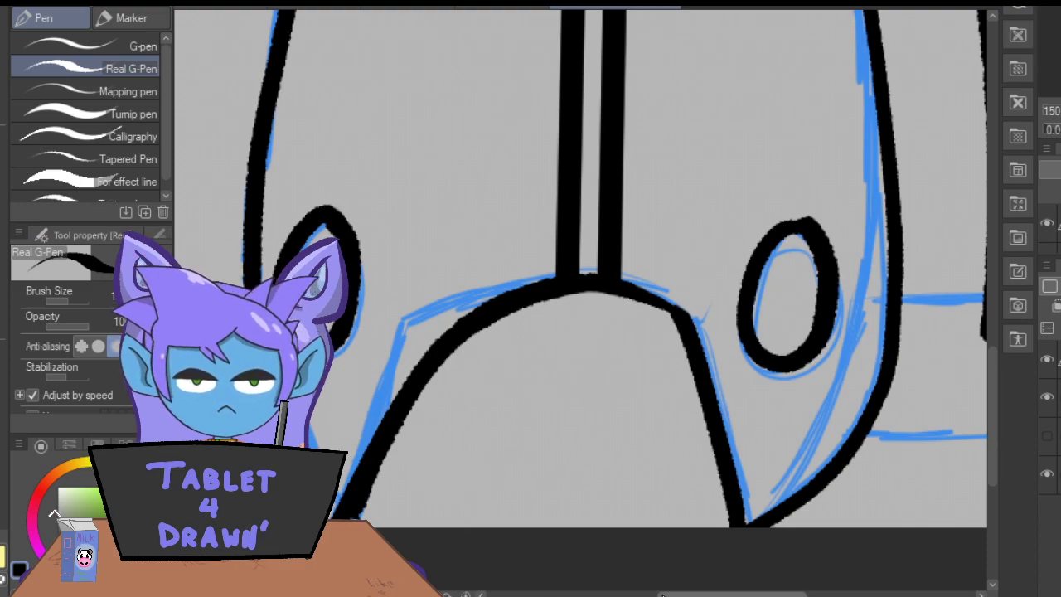
left_click_drag(679, 594, 712, 594)
mouse_move(720, 299)
left_mouse_down()
mouse_move(873, 300)
mouse_move(842, 406)
mouse_move(822, 427)
mouse_move(676, 431)
left_mouse_up()
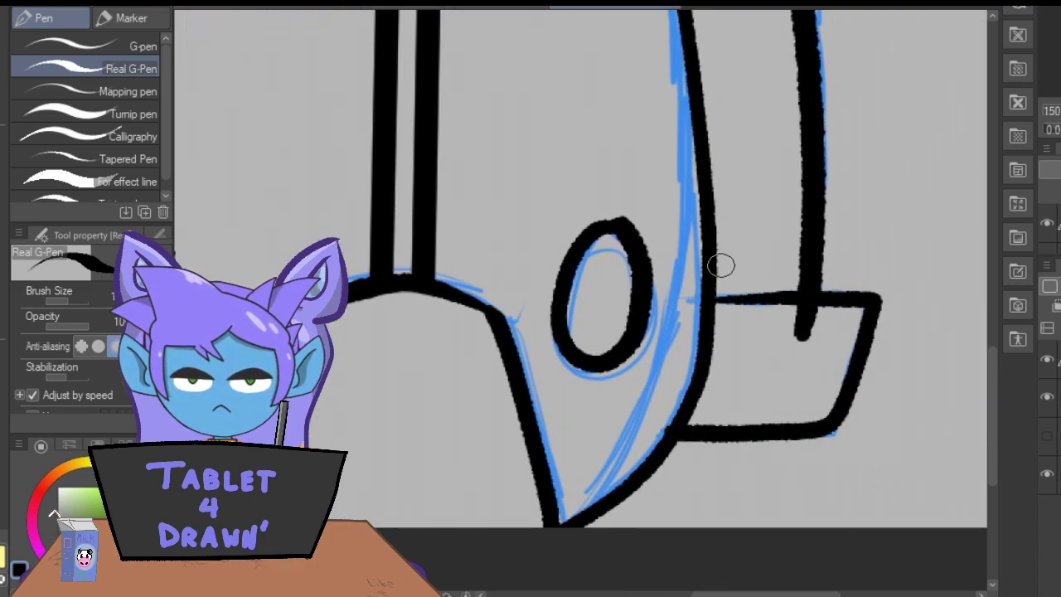
left_click_drag(767, 595, 685, 595)
left_click_drag(497, 292, 349, 290)
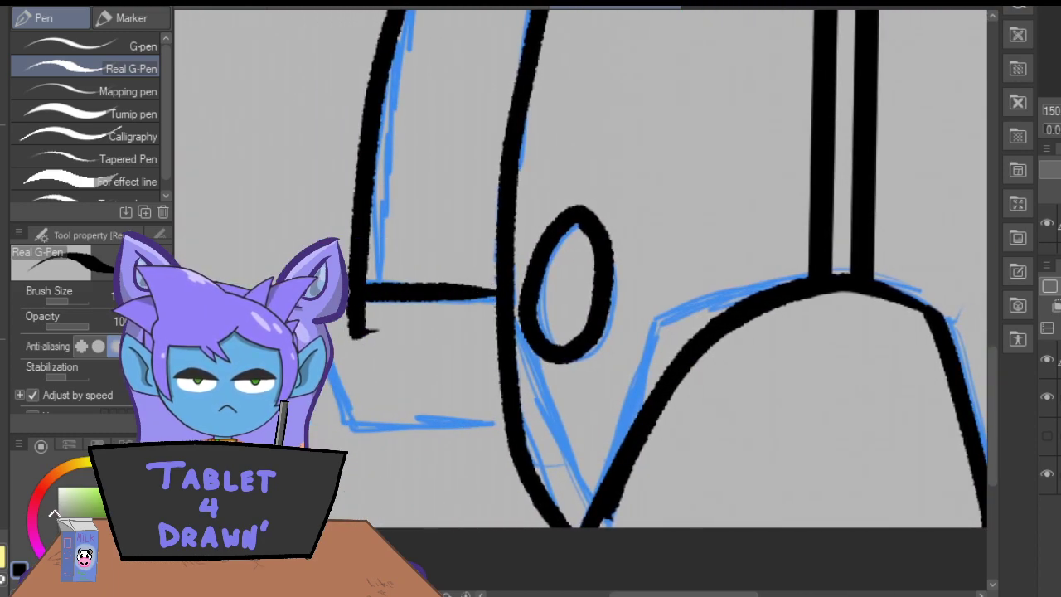
mouse_move(327, 369)
left_mouse_down()
mouse_move(372, 422)
mouse_move(510, 419)
left_mouse_up()
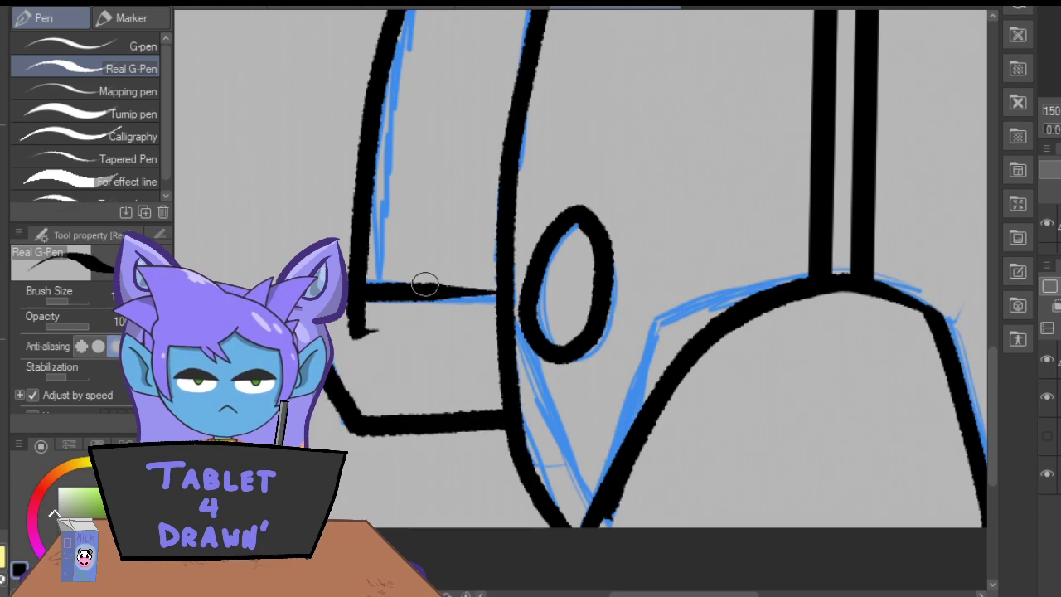
left_click_drag(442, 292, 498, 291)
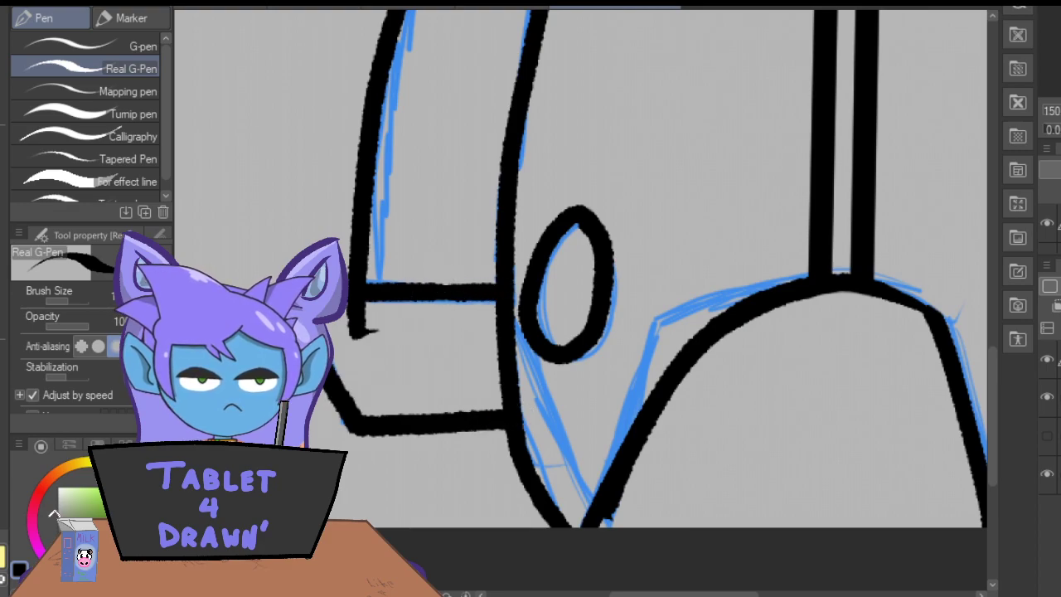
Erase the sleeve line ends that run into both cuffs and re-ink the right cuff's upper edge.
key("e")
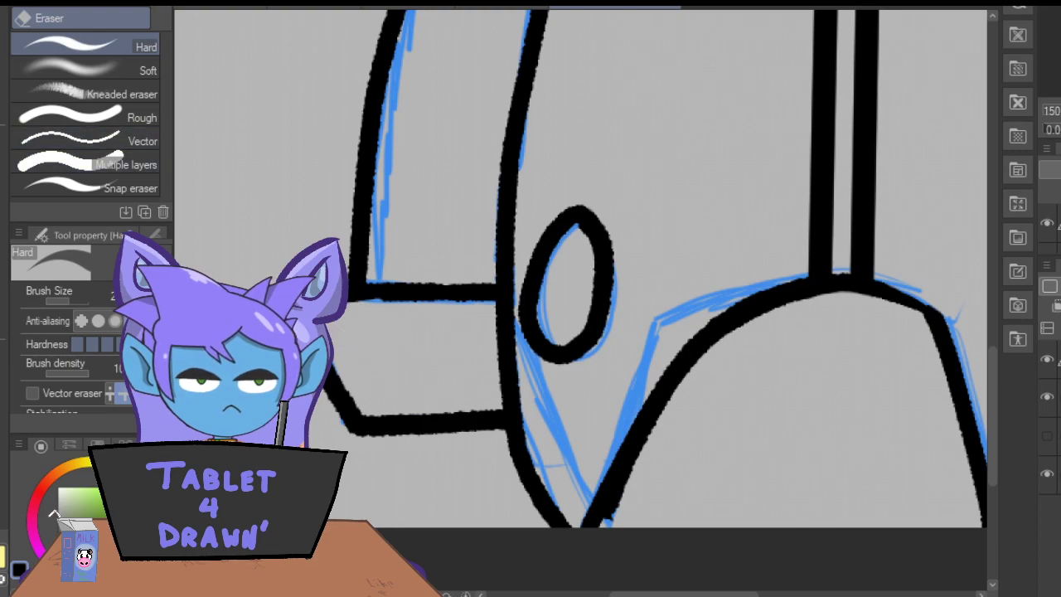
key("p")
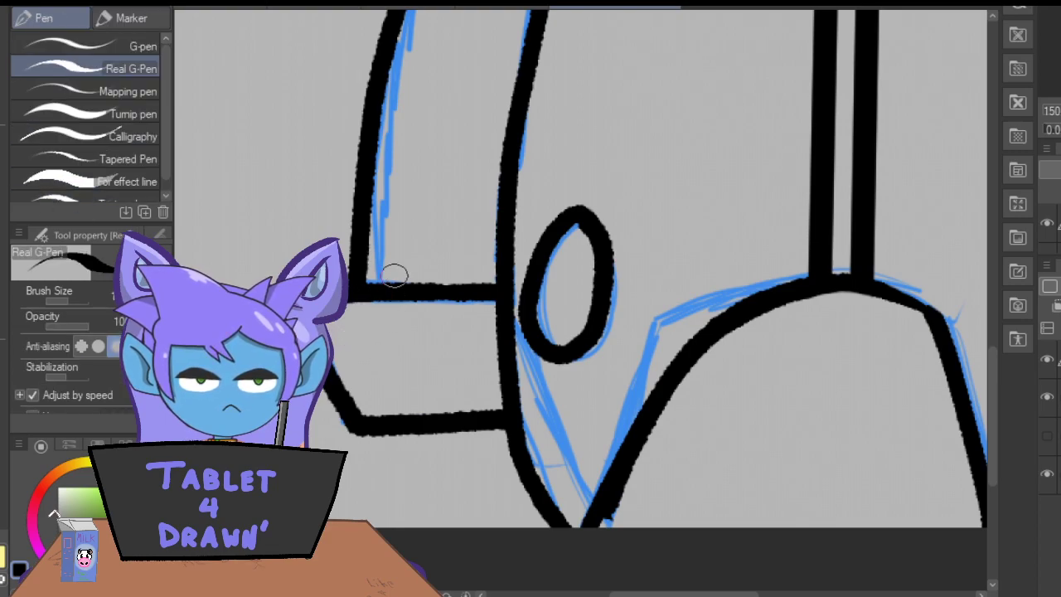
left_click_drag(676, 594, 772, 594)
key("b")
key("e")
mouse_move(722, 307)
left_mouse_down()
mouse_move(748, 307)
mouse_move(713, 313)
mouse_move(727, 344)
left_mouse_up()
key("p")
mouse_move(749, 304)
left_mouse_down()
mouse_move(657, 302)
mouse_move(628, 296)
left_mouse_up()
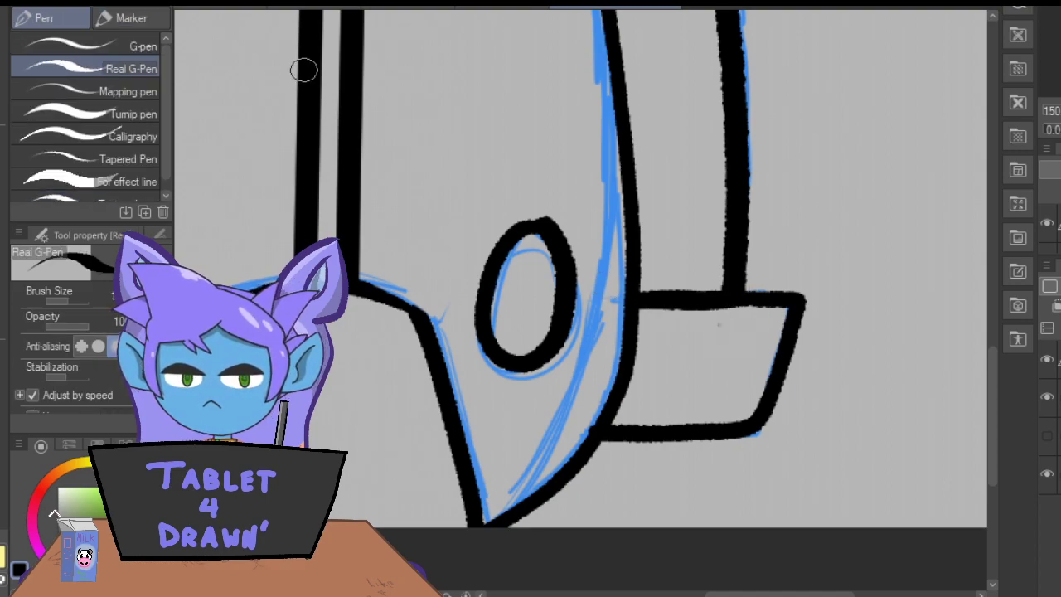
key("e")
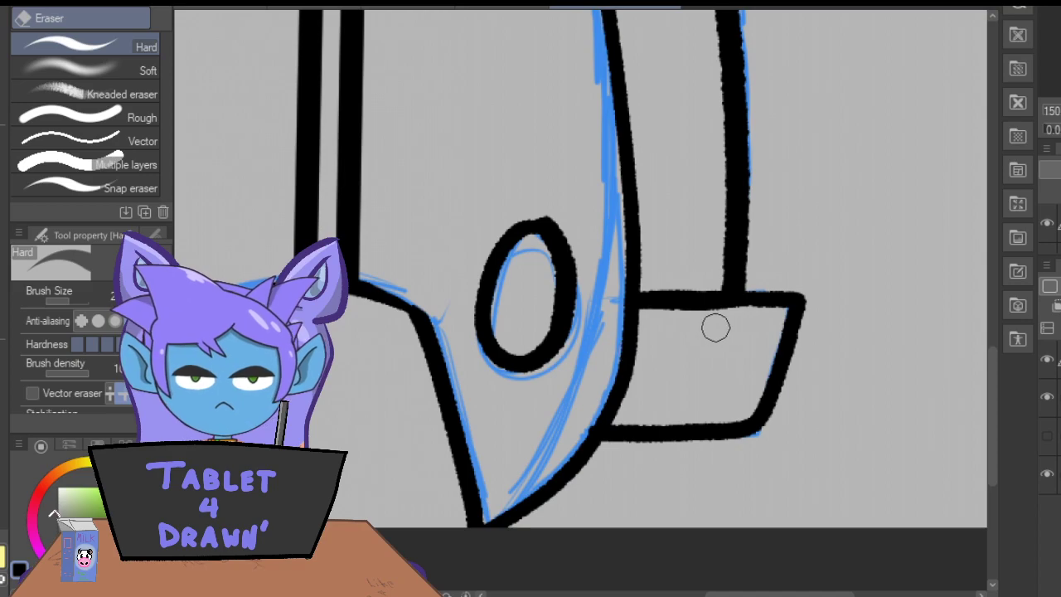
Ink the lower right buckle as a square of four crossing strokes over the sketch.
key("ctrl+minus")
key("ctrl+minus")
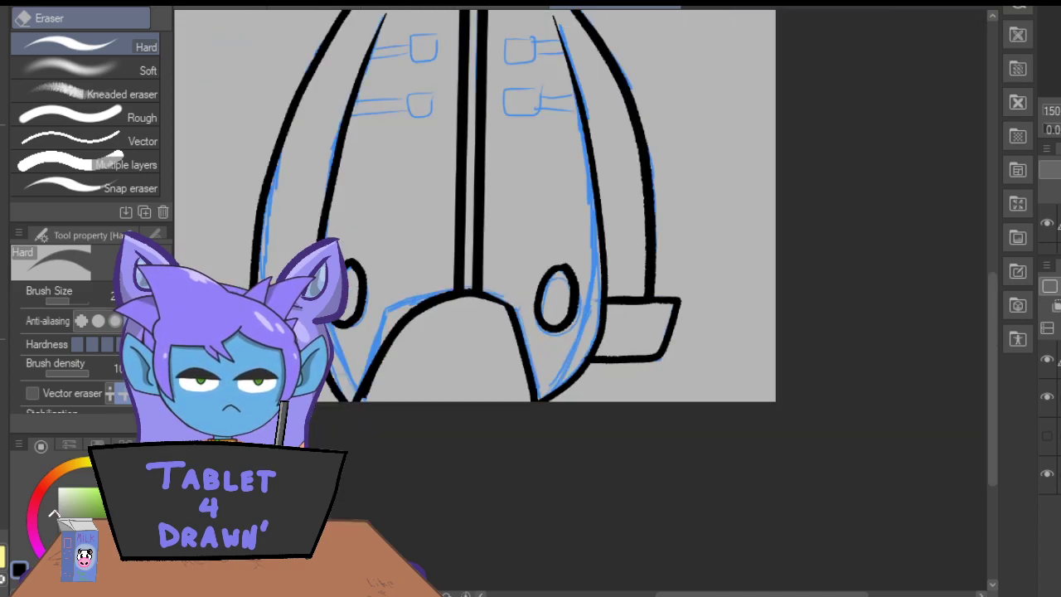
key("p")
key("ctrl+plus")
key("ctrl+plus")
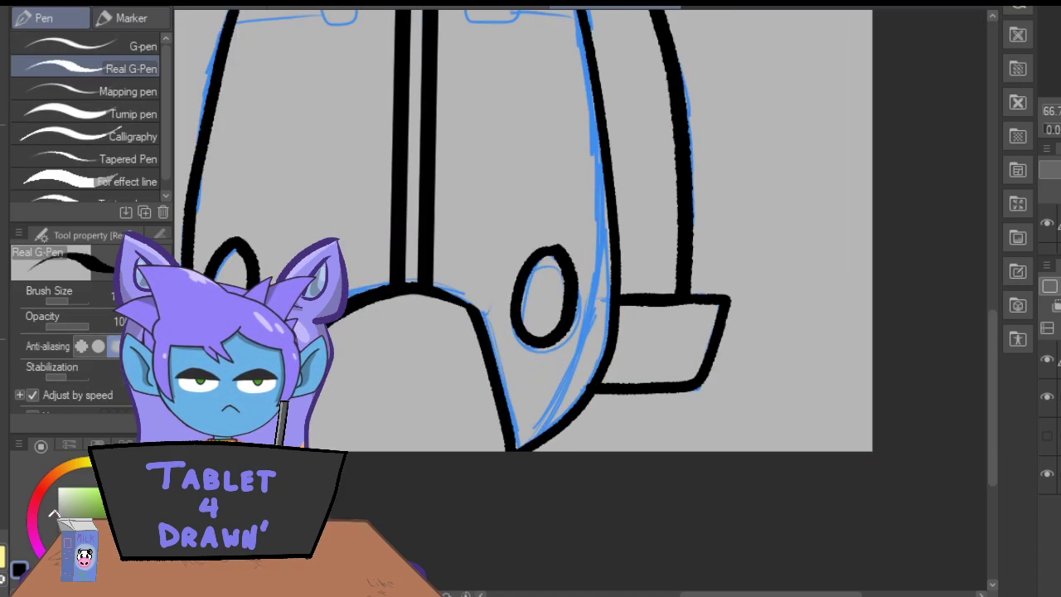
left_click_drag(991, 379, 992, 296)
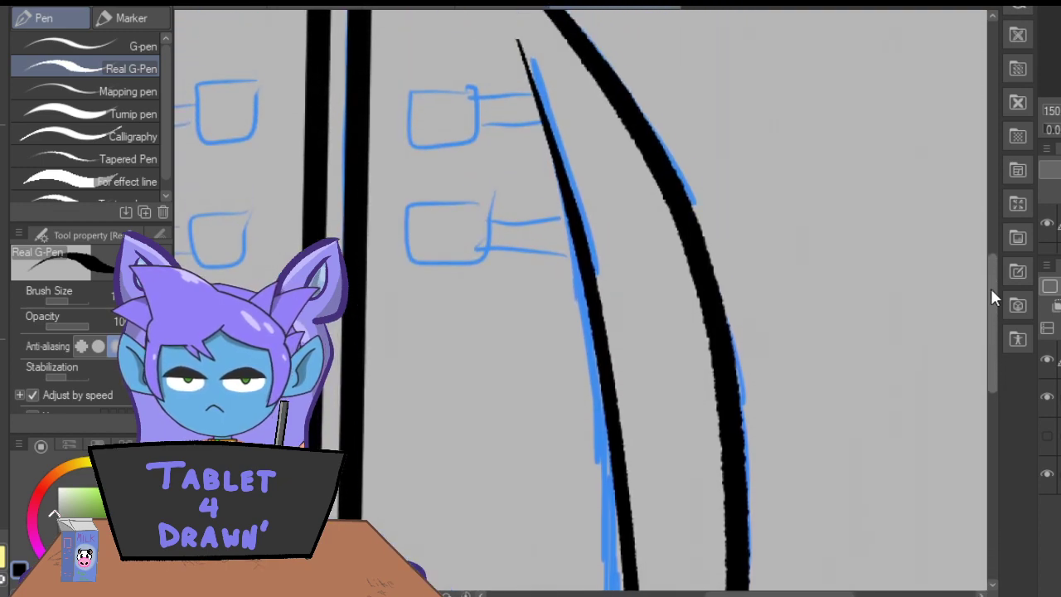
left_click_drag(733, 595, 696, 594)
left_click_drag(700, 202, 602, 199)
mouse_move(697, 260)
left_mouse_down()
mouse_move(595, 258)
mouse_move(611, 224)
mouse_move(612, 176)
left_mouse_up()
left_click_drag(683, 282, 689, 164)
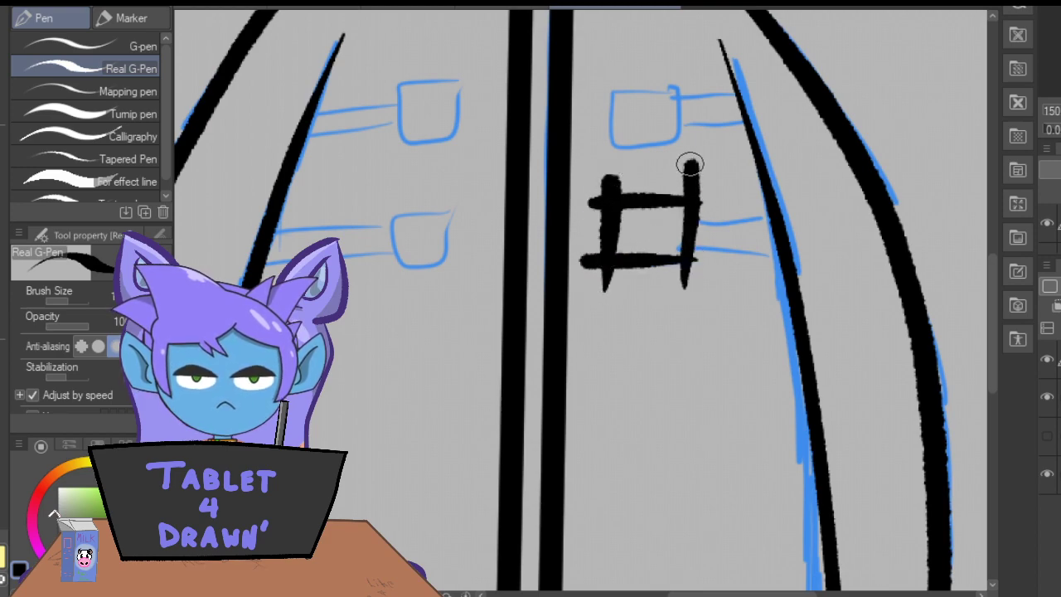
Erase the stroke ends overhanging the lower right buckle's corners and patch its bottom edge with ink.
key("e")
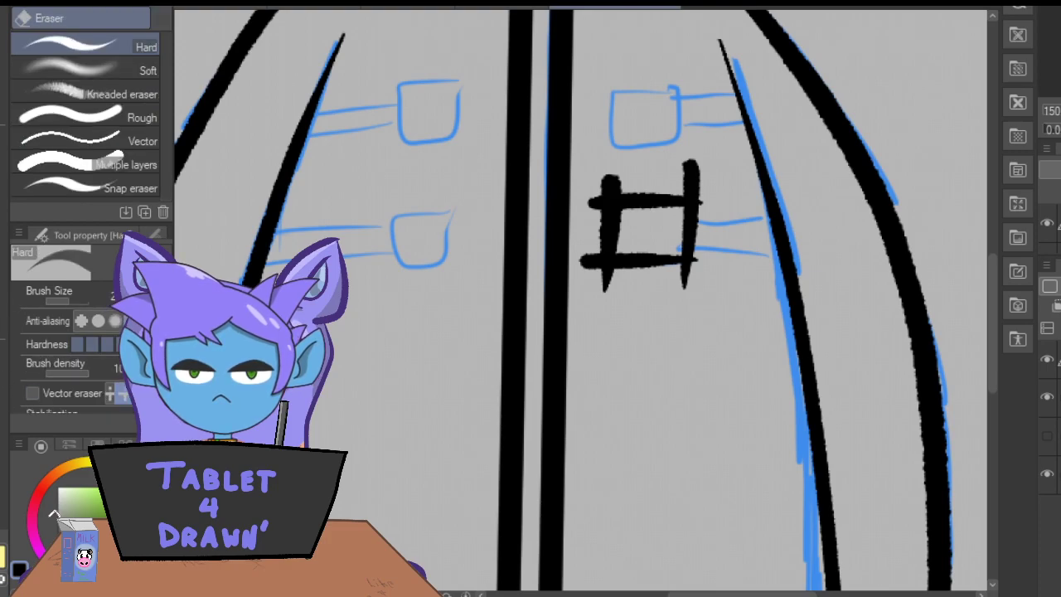
mouse_move(611, 185)
left_mouse_down()
mouse_move(623, 187)
mouse_move(607, 189)
mouse_move(619, 173)
mouse_move(606, 166)
left_mouse_up()
mouse_move(674, 192)
left_mouse_down()
mouse_move(703, 191)
mouse_move(702, 168)
left_mouse_up()
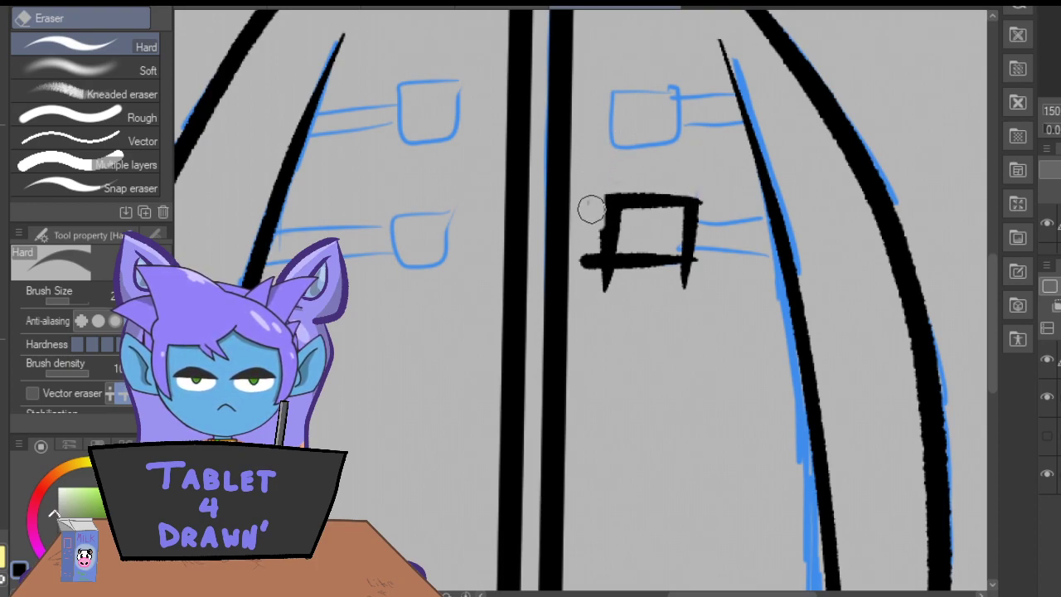
left_click_drag(578, 209, 592, 208)
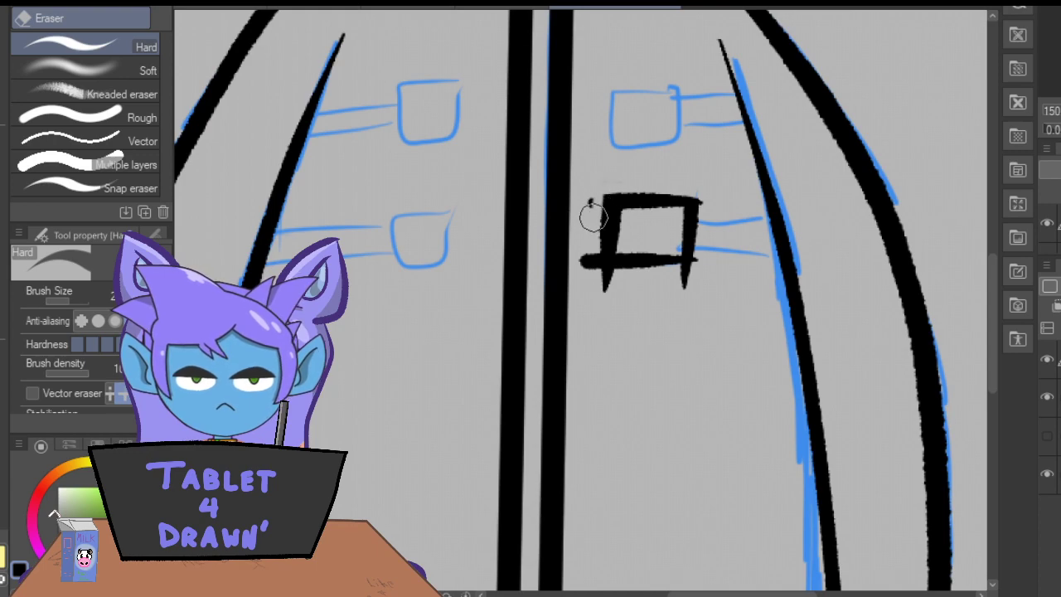
mouse_move(594, 256)
left_mouse_down()
mouse_move(590, 244)
mouse_move(586, 256)
mouse_move(611, 279)
left_mouse_up()
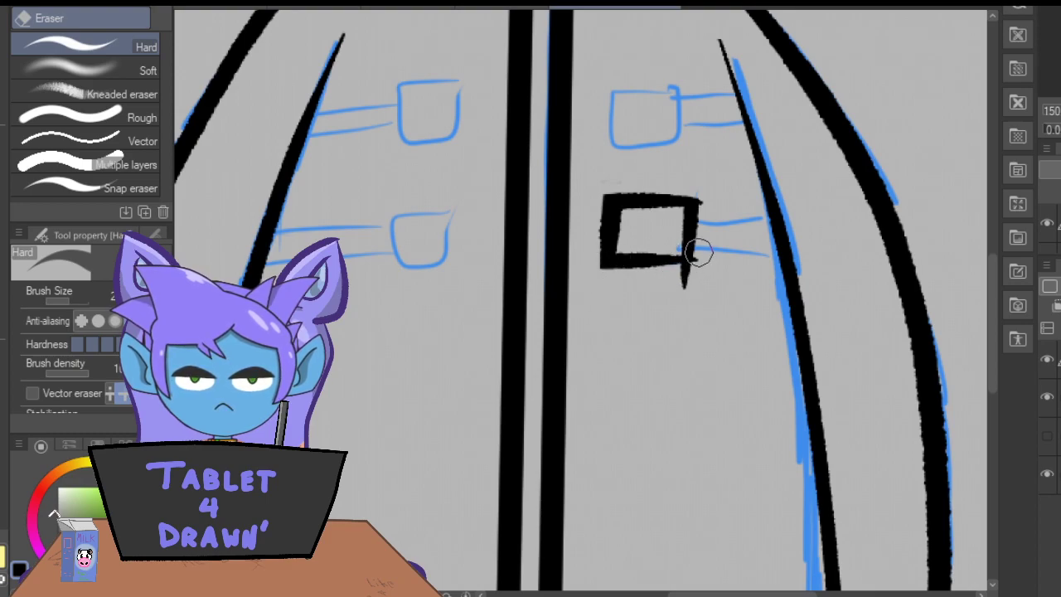
mouse_move(699, 218)
left_mouse_down()
mouse_move(702, 189)
mouse_move(699, 282)
mouse_move(693, 267)
mouse_move(689, 280)
left_mouse_up()
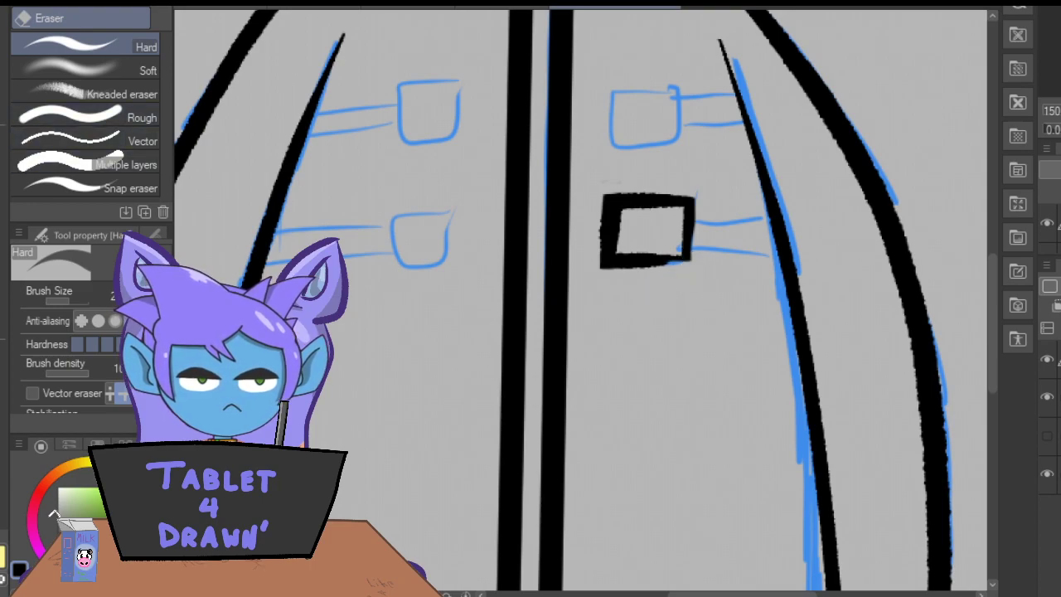
key("p")
left_click_drag(647, 264, 671, 262)
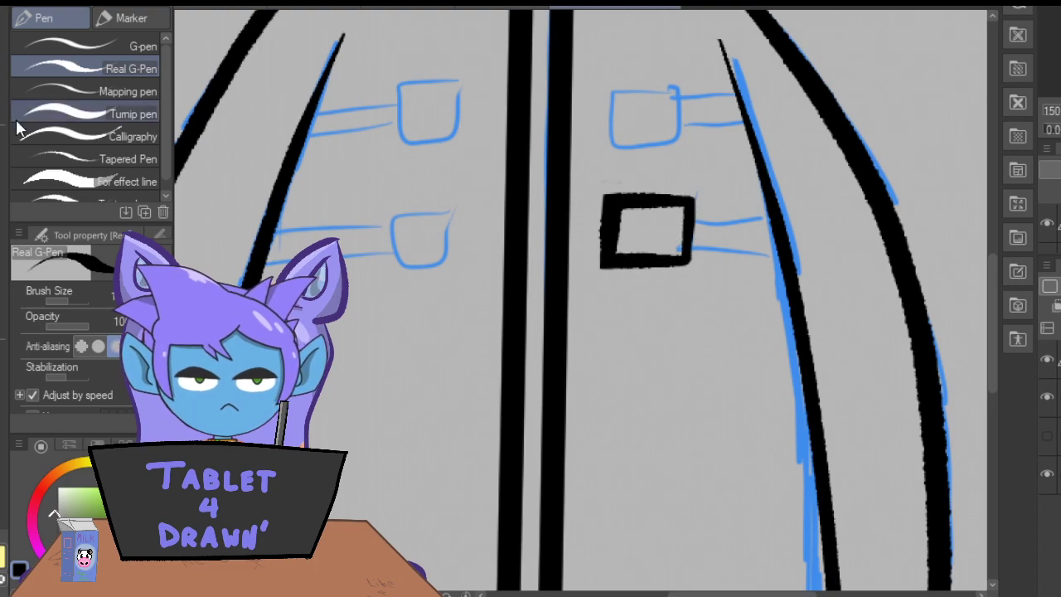
key("m")
mouse_move(690, 166)
left_mouse_down()
mouse_move(584, 222)
mouse_move(668, 314)
mouse_move(705, 153)
left_mouse_up()
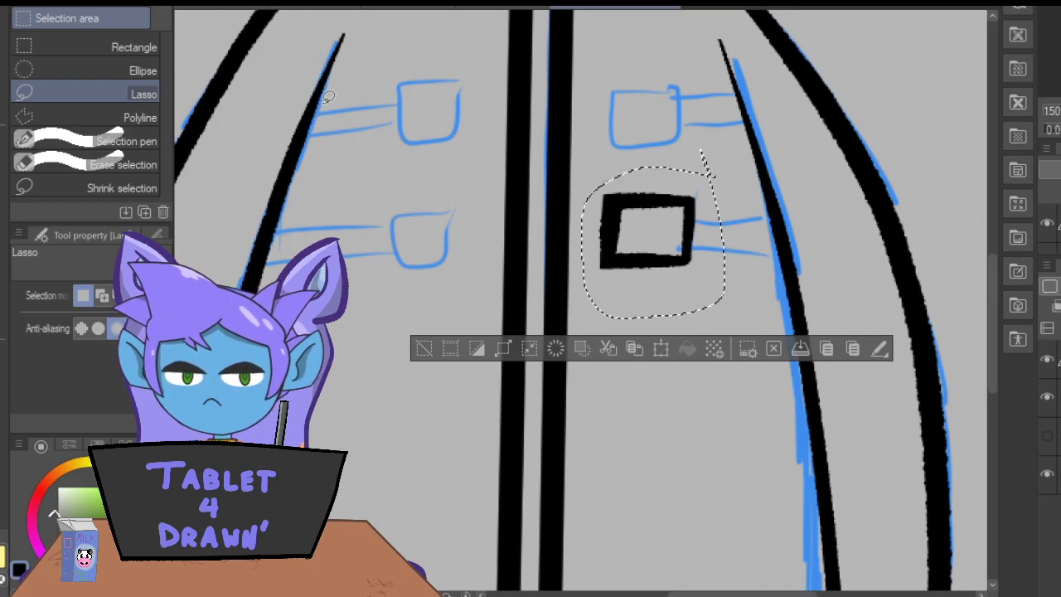
left_click(635, 349)
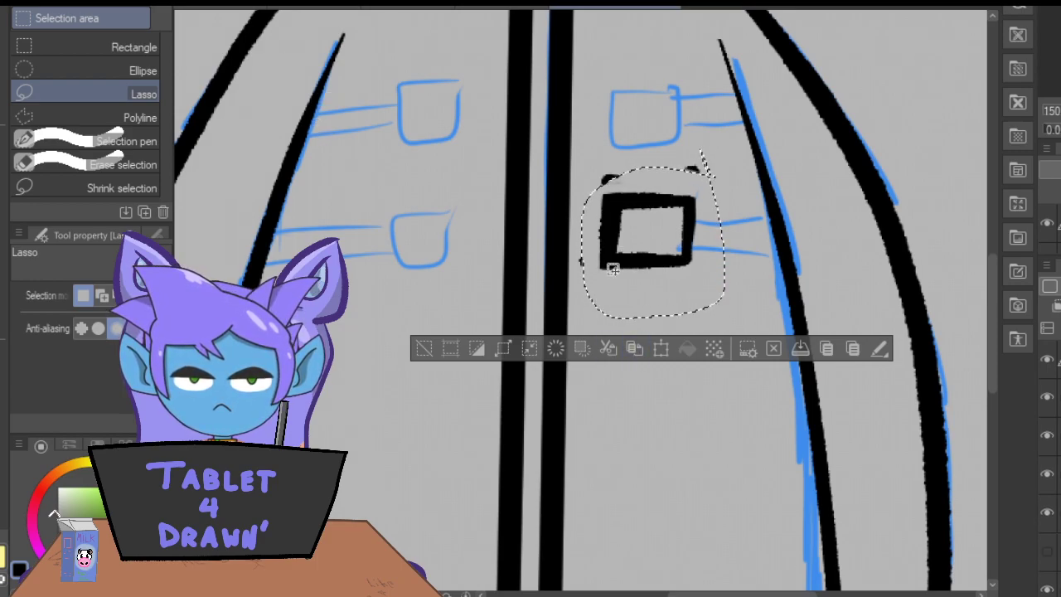
key("ctrl+z")
key("ctrl+z")
key("ctrl+z")
key("ctrl+z")
Lasso the inked lower right buckle and place a copy over the upper right buckle sketch.
mouse_move(688, 157)
left_mouse_down()
mouse_move(582, 236)
mouse_move(721, 295)
left_mouse_up()
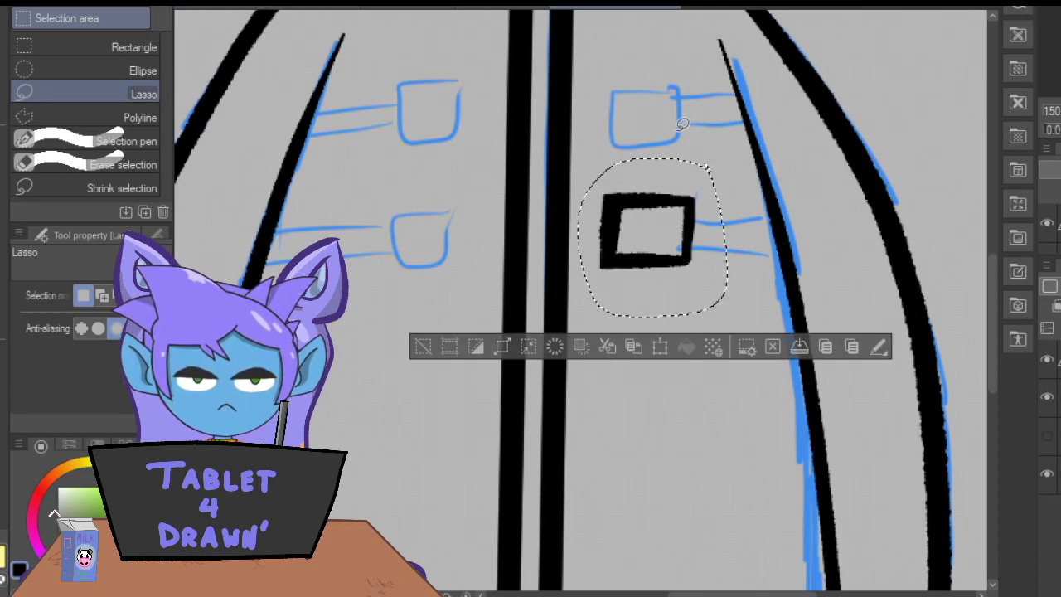
left_click(660, 347)
left_click_drag(616, 277, 622, 171)
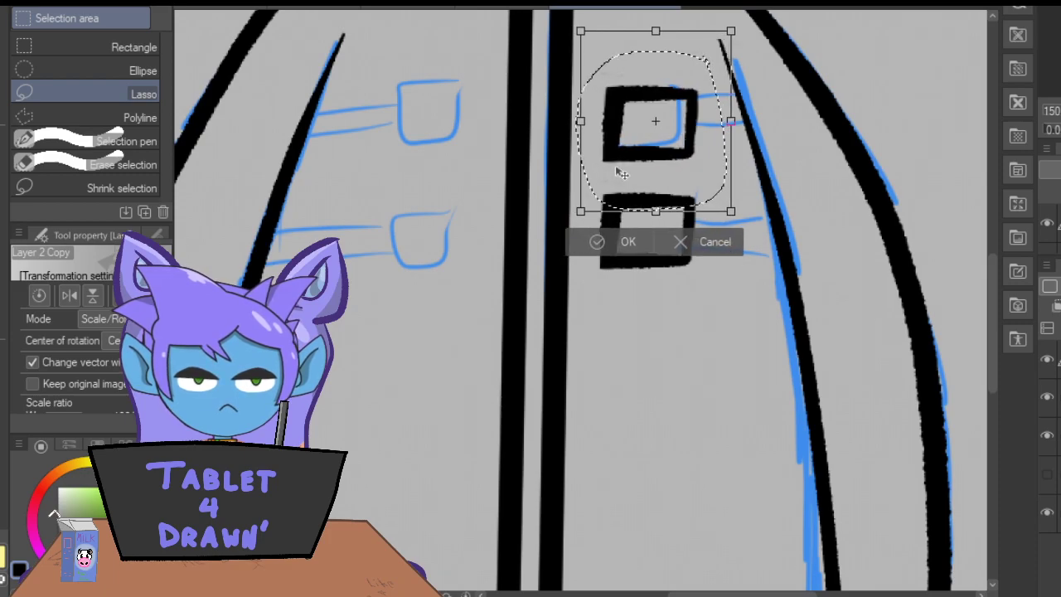
left_click(602, 243)
Duplicate the selected buckle onto the upper left buckle sketch, and duplicate that copy down onto the lower left one.
left_click(658, 249)
mouse_move(626, 203)
left_mouse_down()
mouse_move(385, 204)
mouse_move(399, 202)
left_mouse_up()
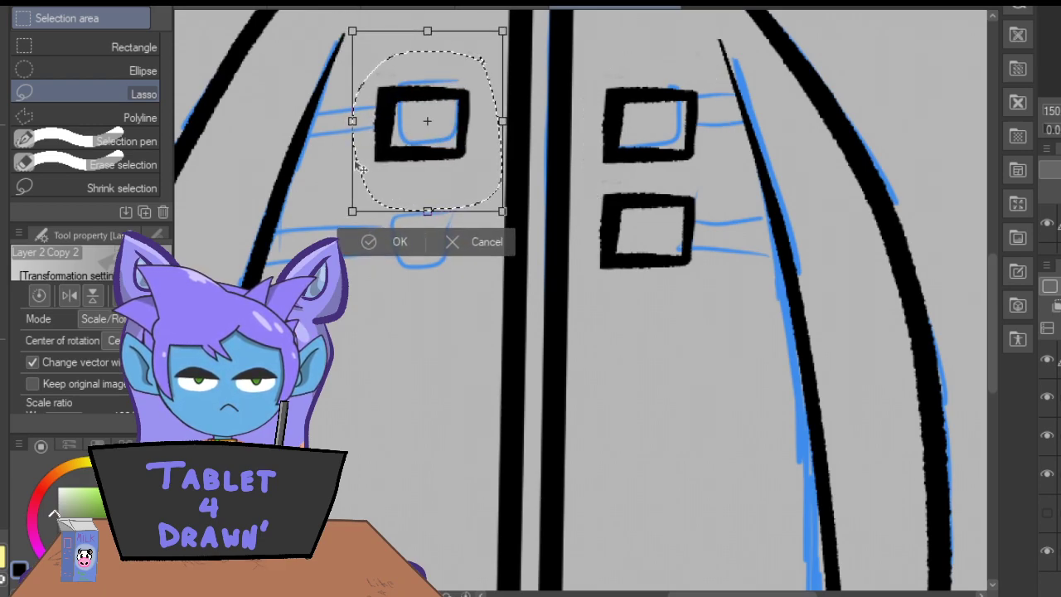
left_click_drag(362, 170, 366, 170)
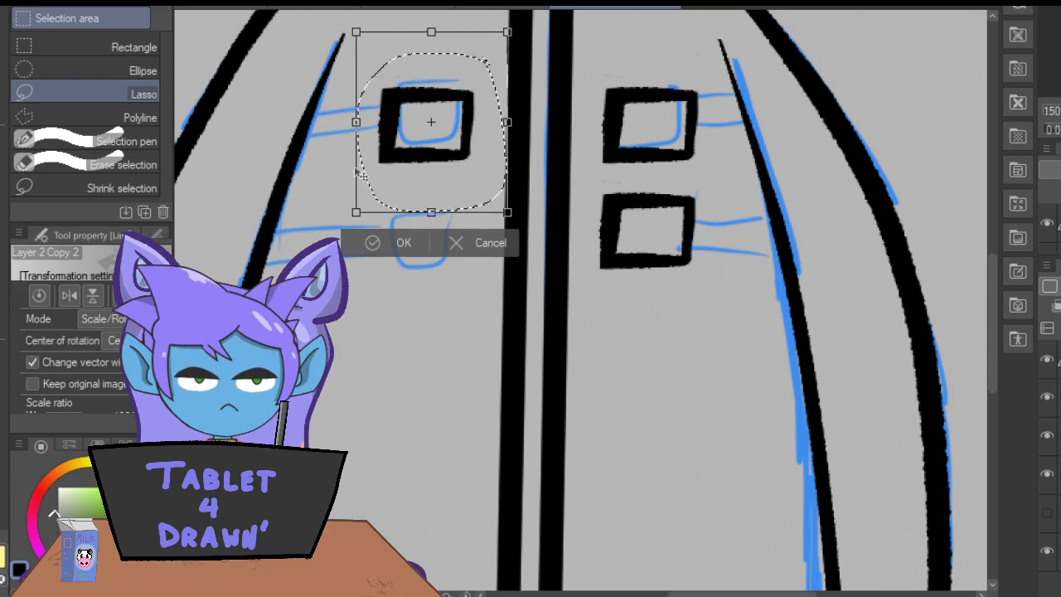
left_click(396, 242)
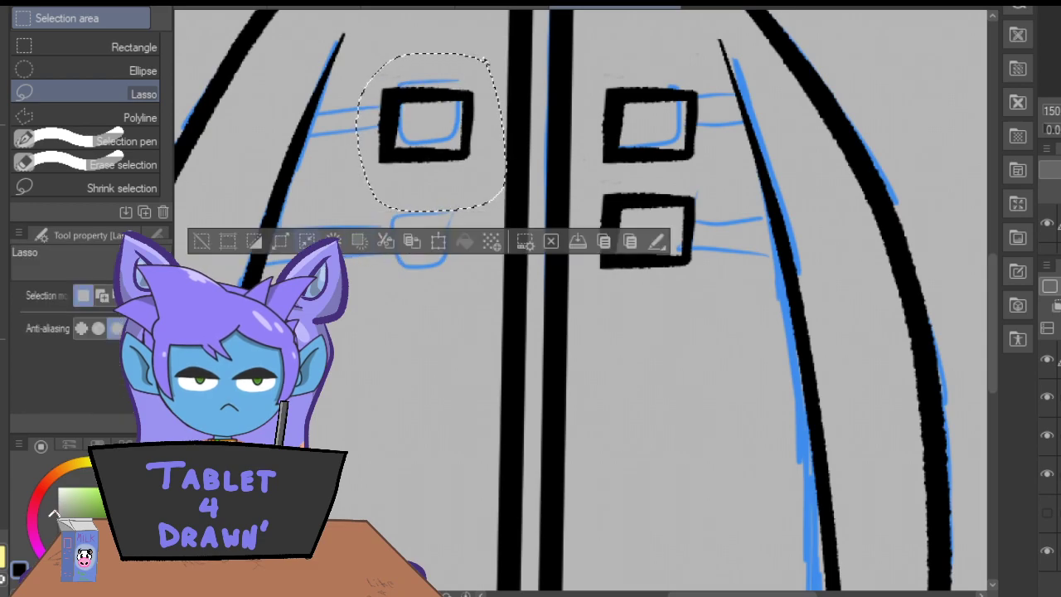
left_click(418, 241)
left_click_drag(412, 192, 408, 304)
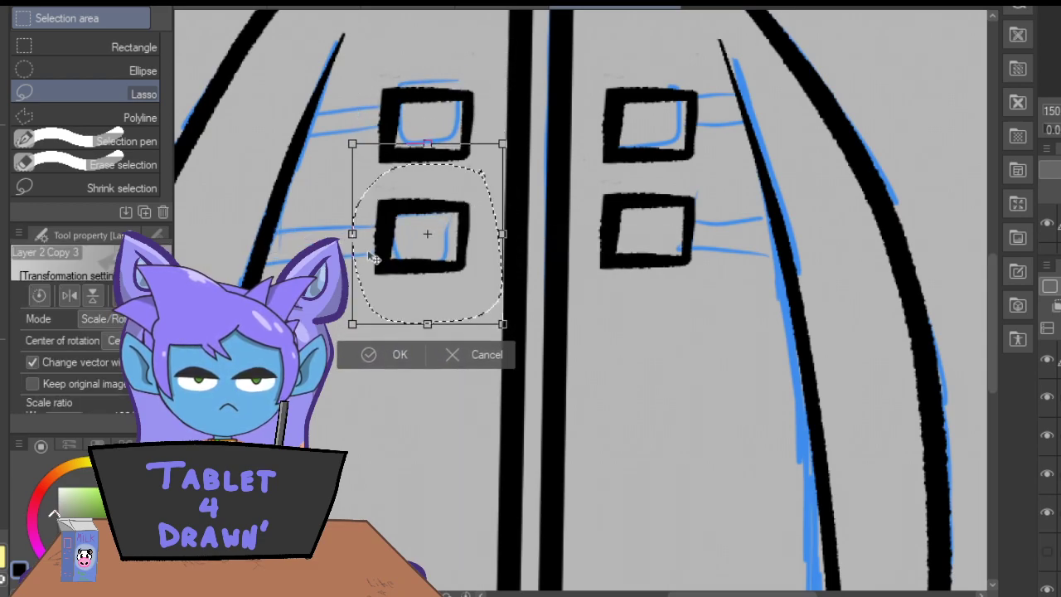
left_click(375, 357)
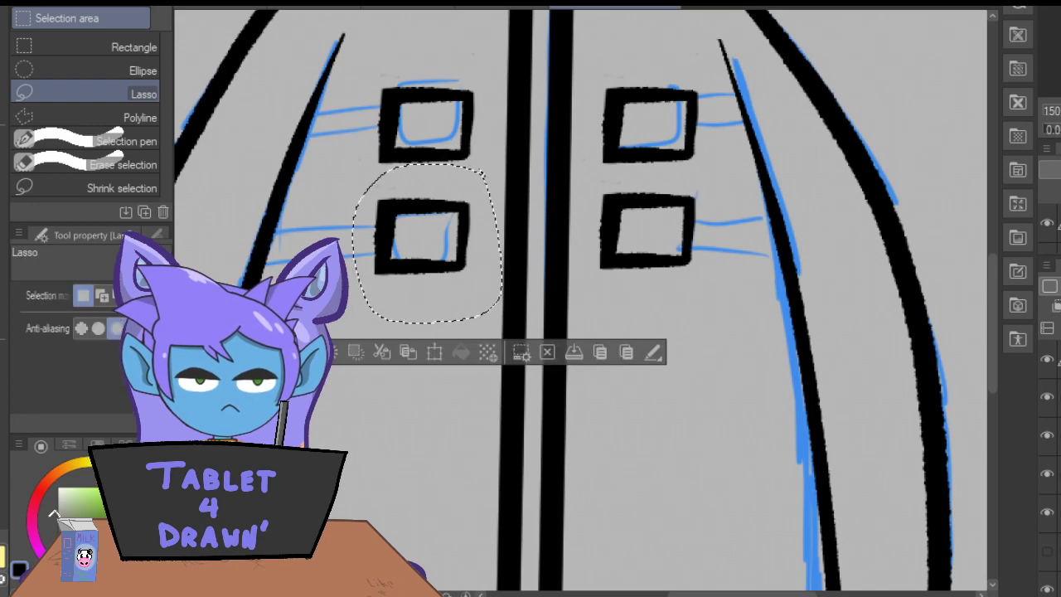
Deselect and merge the three buckle copy layers down into the coat's line art layer.
key("ctrl+d")
key("ctrl+e")
key("ctrl+e")
key("ctrl+e")
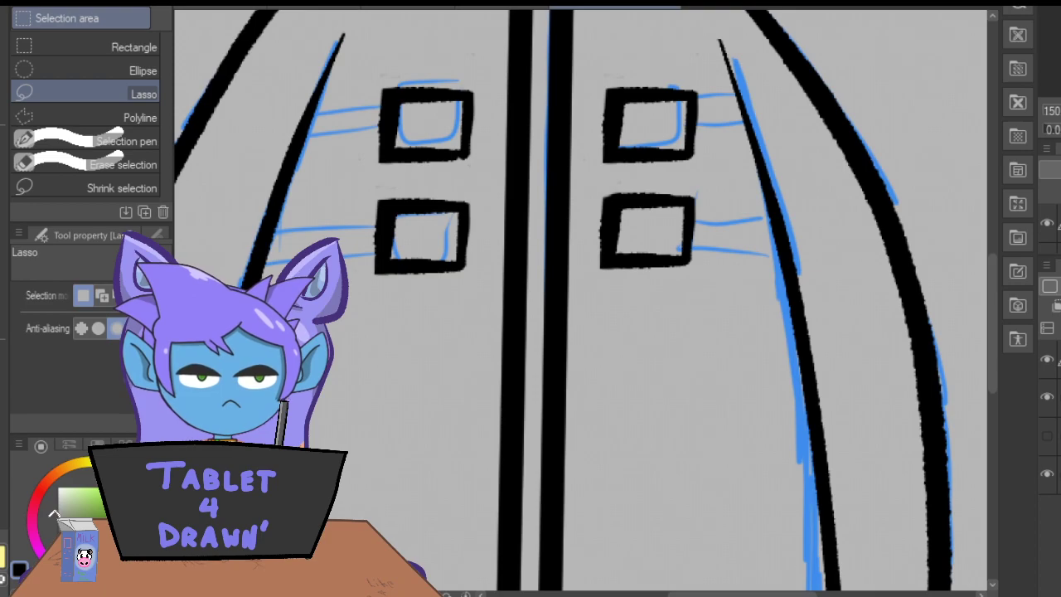
Ink two thin horizontal strap lines from each right-hand buckle to the coat's right sleeve line with the Real G-Pen.
key("p")
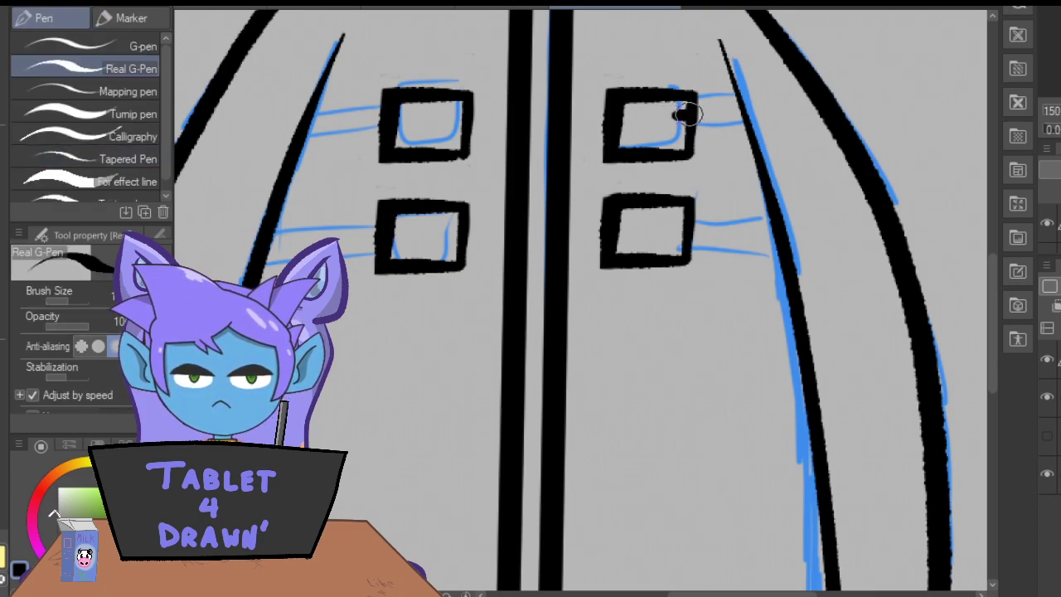
left_click_drag(679, 115, 771, 110)
key("ctrl+z")
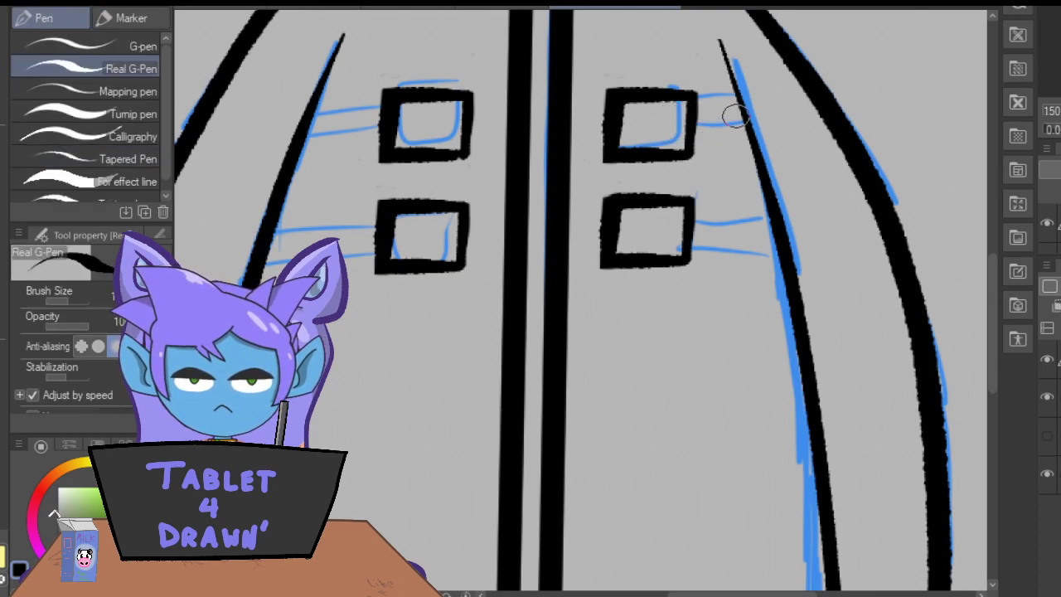
left_click_drag(696, 121, 751, 120)
mouse_move(691, 143)
left_mouse_down()
mouse_move(748, 142)
mouse_move(692, 142)
mouse_move(749, 142)
left_mouse_up()
left_click_drag(693, 222, 771, 220)
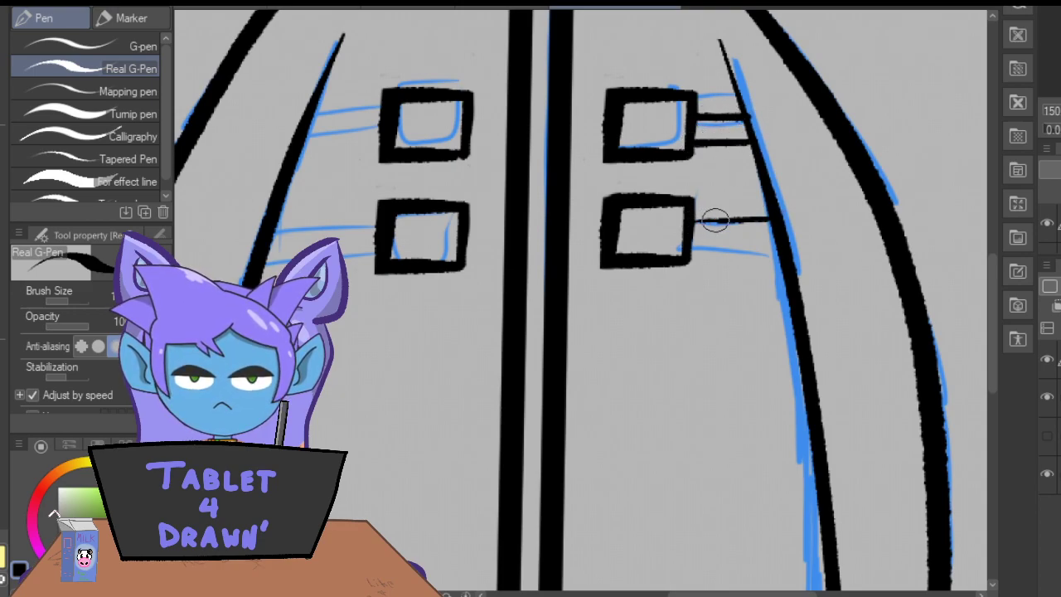
mouse_move(696, 249)
left_mouse_down()
mouse_move(776, 250)
mouse_move(696, 247)
left_mouse_up()
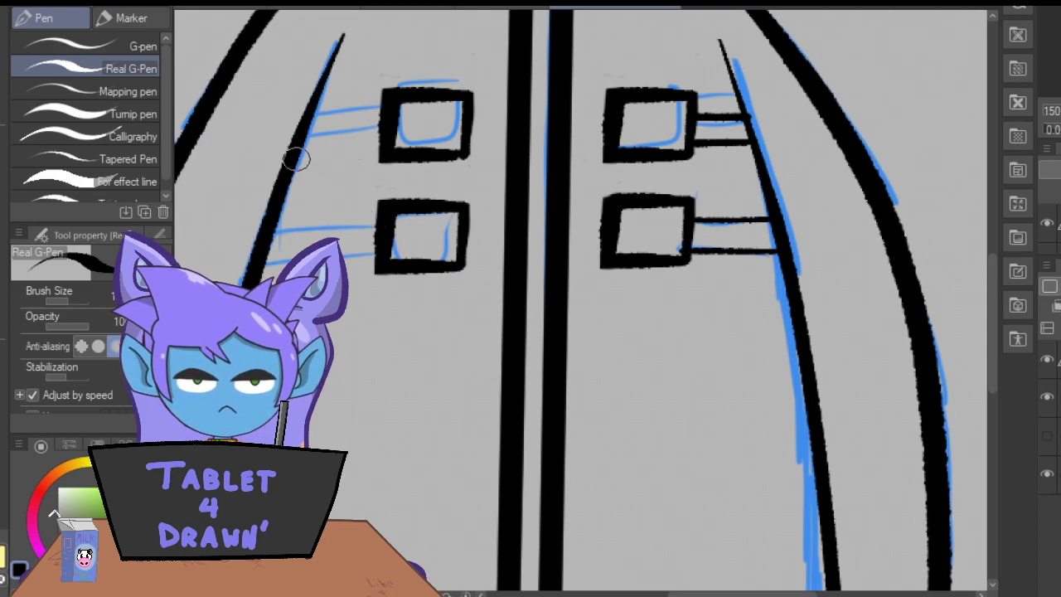
Lasso both left-hand buckles, shift them outward toward the left sleeve line and slightly up, then deselect.
left_click(1, 123)
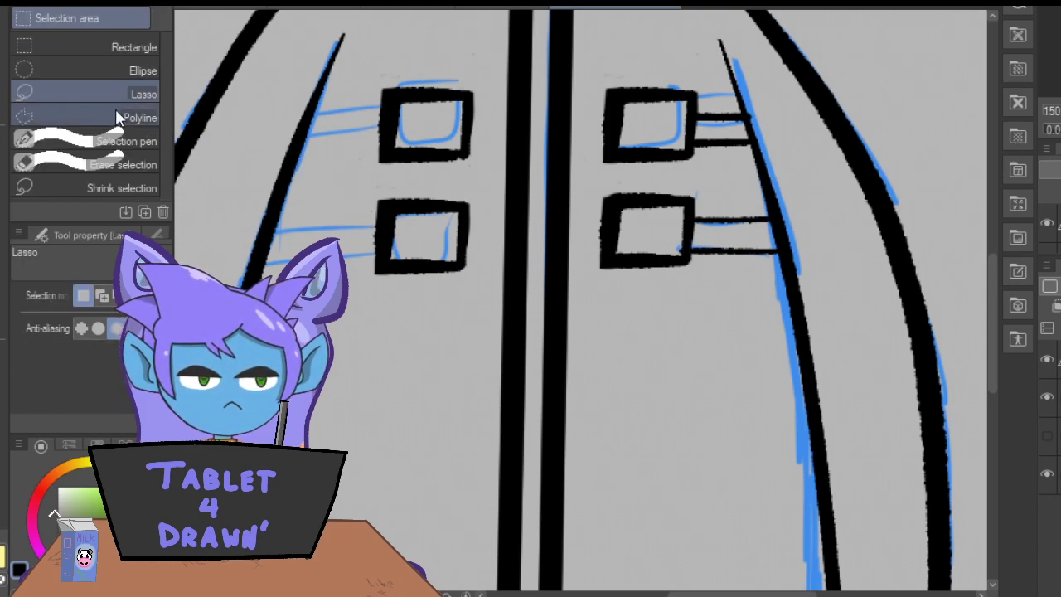
mouse_move(479, 308)
left_mouse_down()
mouse_move(479, 106)
mouse_move(371, 124)
mouse_move(402, 312)
mouse_move(478, 300)
left_mouse_up()
left_click(423, 360)
mouse_move(377, 262)
left_mouse_down()
mouse_move(353, 263)
mouse_move(309, 241)
left_mouse_up()
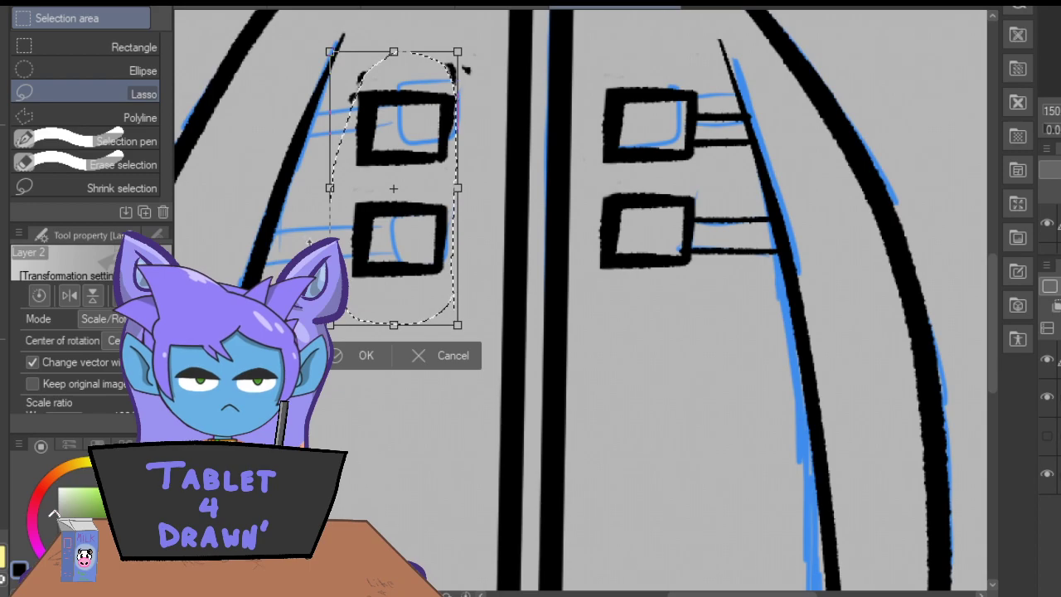
left_click_drag(390, 249, 388, 242)
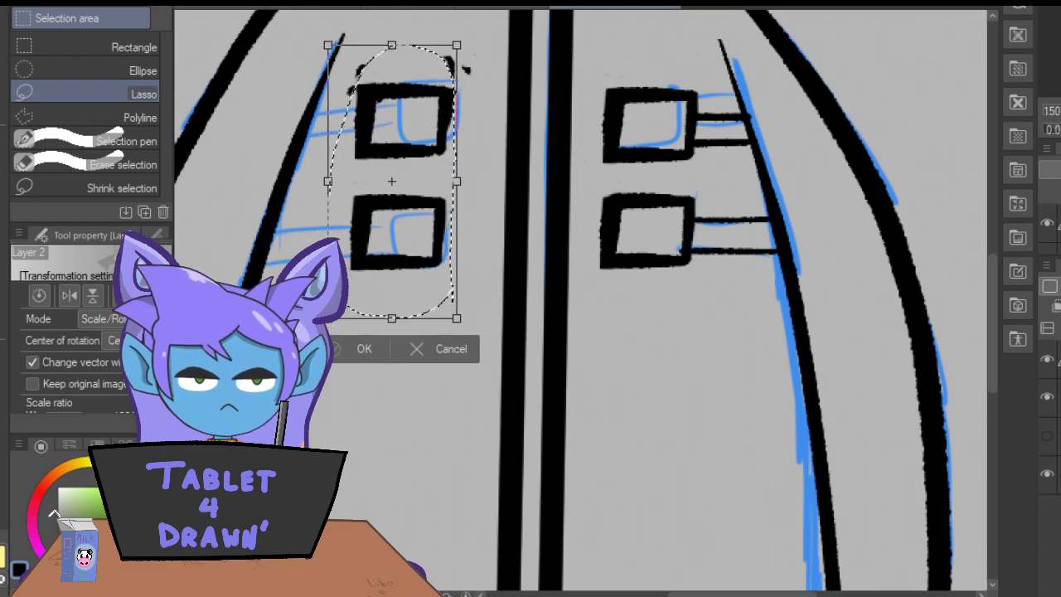
key("Return")
key("ctrl+d")
Erase the stray ink marks left above the upper left buckle.
key("e")
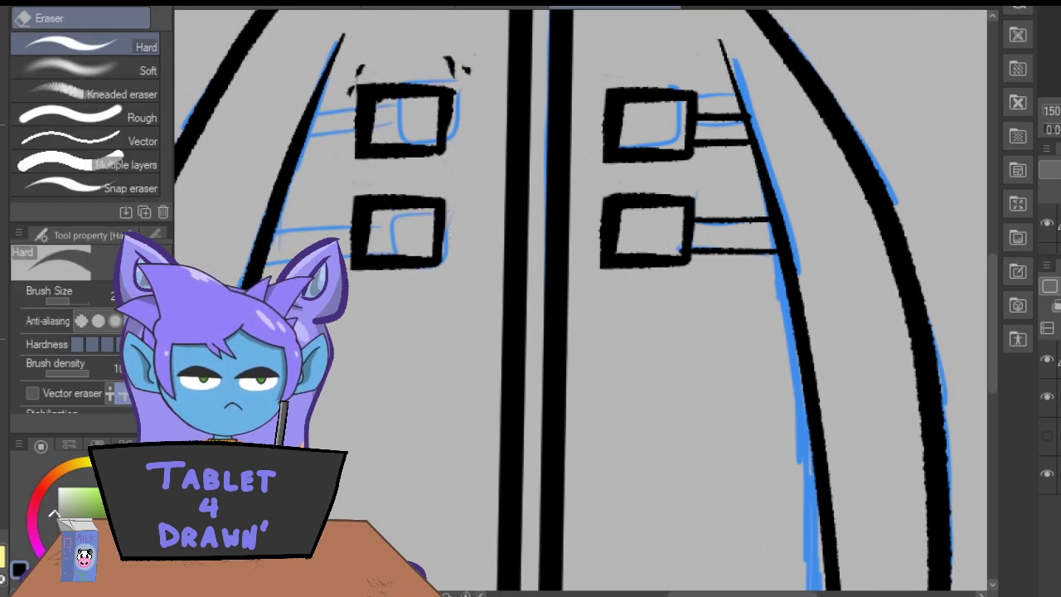
left_click_drag(357, 57, 341, 83)
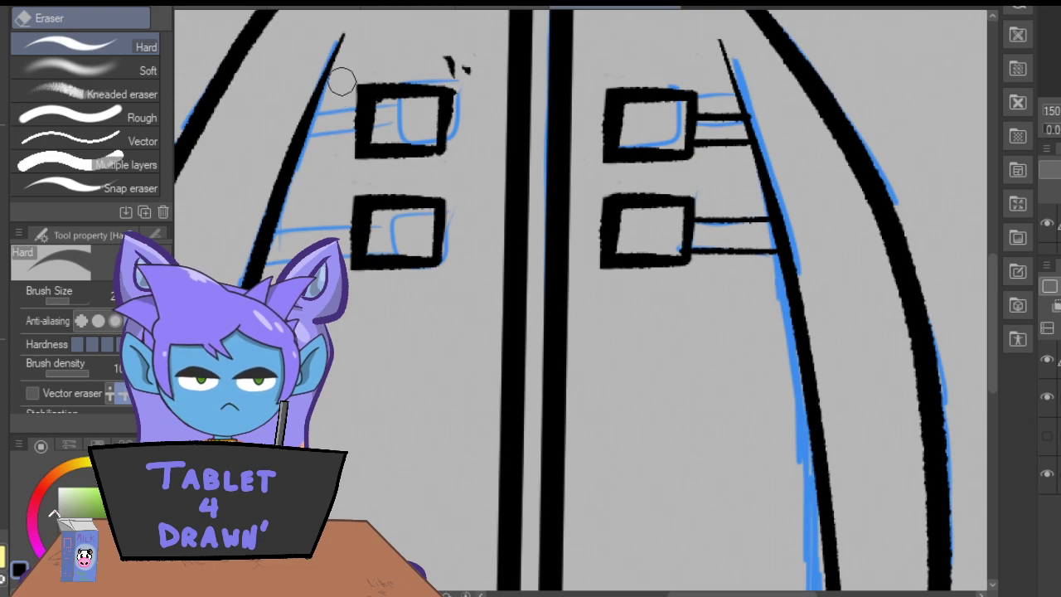
mouse_move(448, 64)
left_mouse_down()
mouse_move(429, 36)
mouse_move(472, 75)
mouse_move(476, 45)
left_mouse_up()
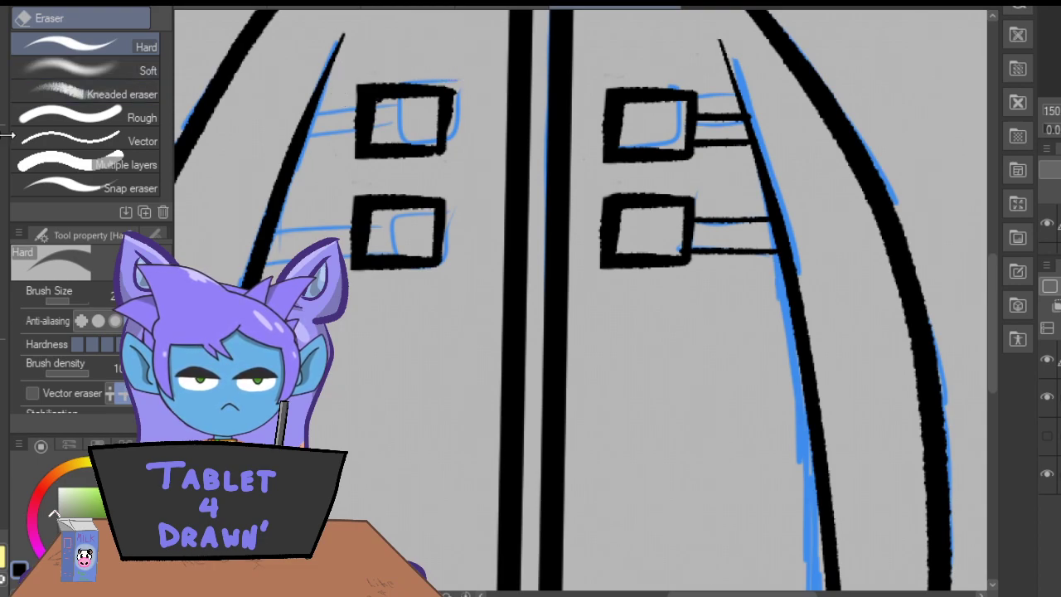
Ink two thin strap lines from each left-hand buckle to the coat's left sleeve line.
key("p")
mouse_move(356, 119)
left_mouse_down()
mouse_move(302, 127)
mouse_move(316, 147)
mouse_move(297, 149)
left_mouse_up()
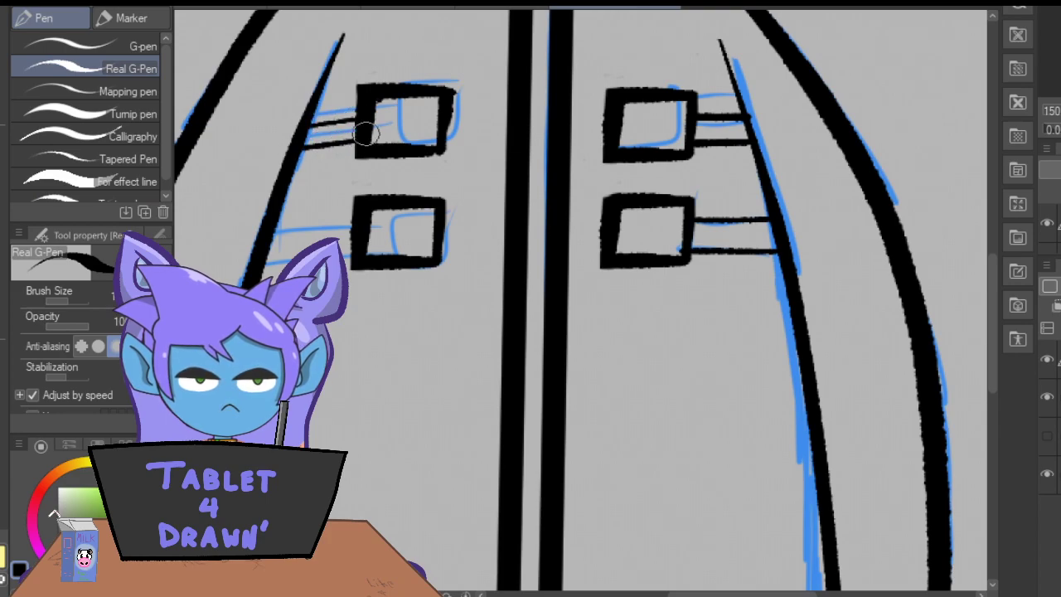
left_click_drag(355, 222, 277, 232)
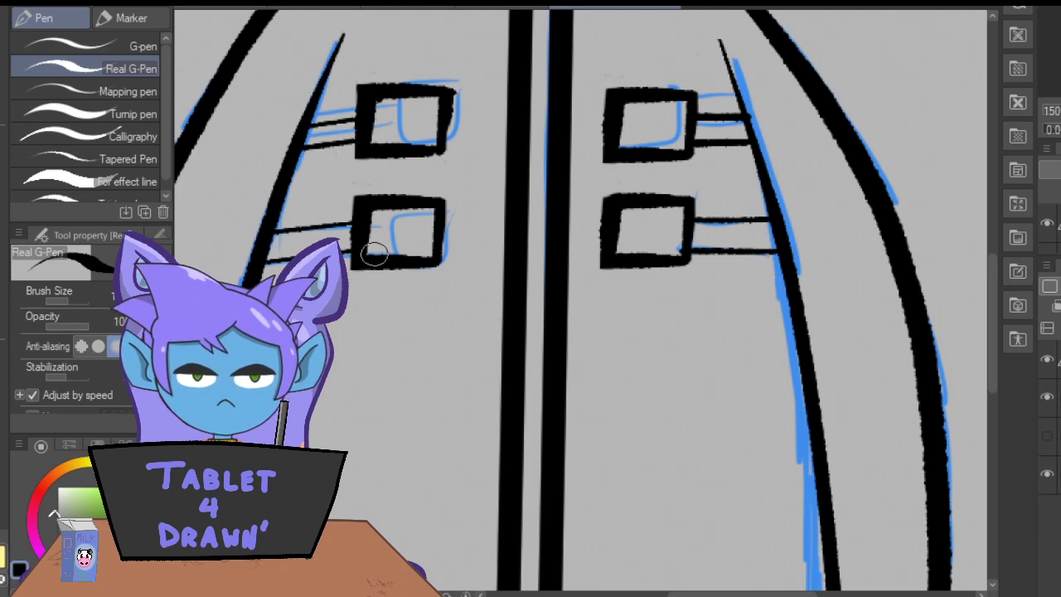
Ink short, evenly spaced horizontal zipper teeth between the two centre lines, from the hem up to the collar.
key("ctrl+minus")
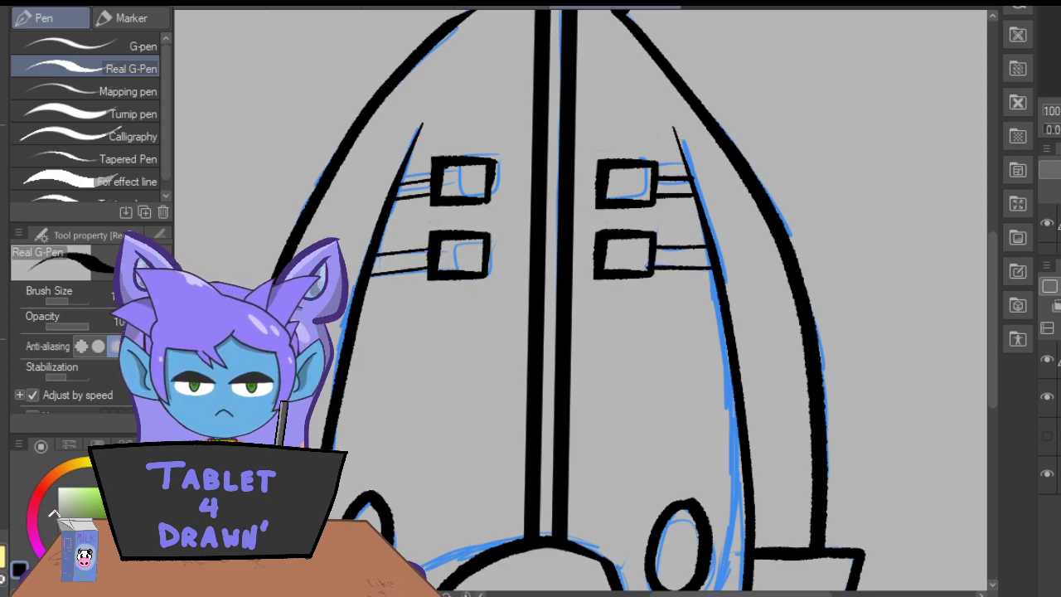
left_click_drag(992, 303, 988, 337)
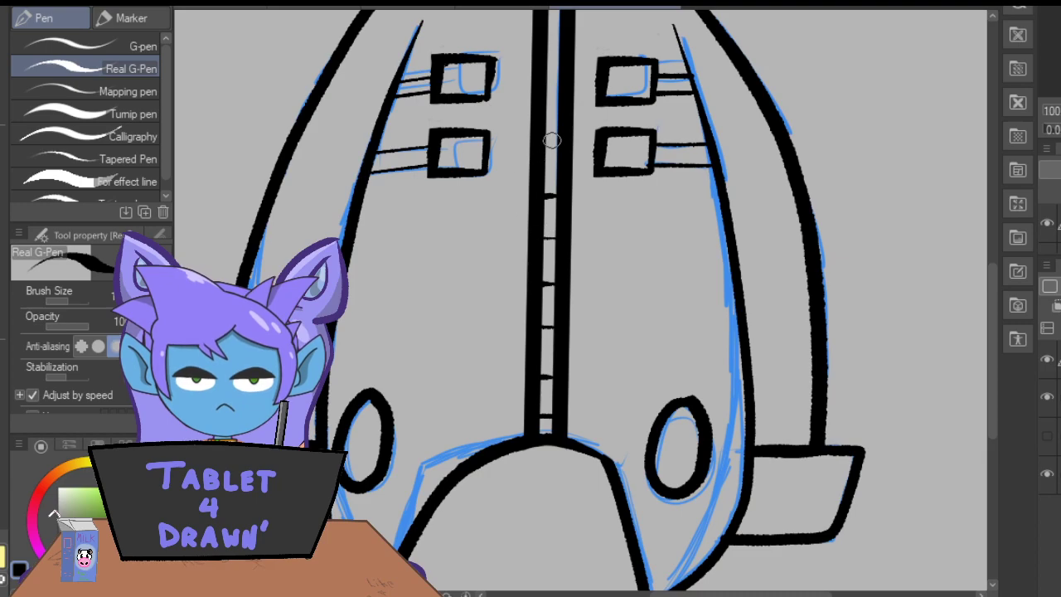
left_click_drag(541, 138, 557, 141)
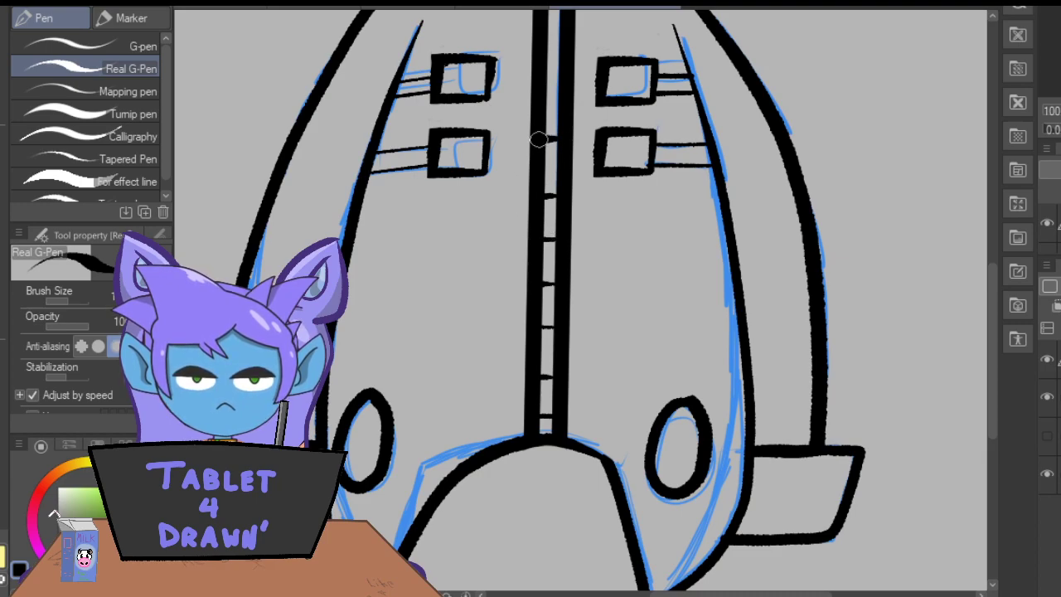
left_click_drag(559, 99, 546, 101)
left_click_drag(561, 60, 539, 59)
left_click_drag(991, 334, 991, 296)
left_click_drag(561, 134, 547, 134)
left_click_drag(561, 84, 547, 82)
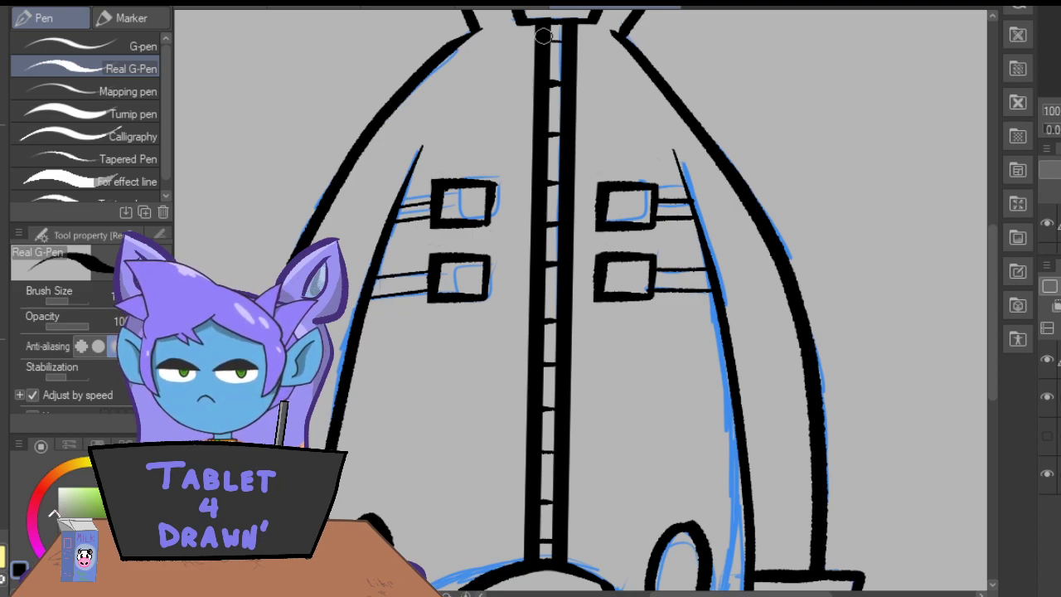
Hide the blue coat sketch and set up the Fill-in-mono pen with a light red for colouring.
left_click(1045, 398)
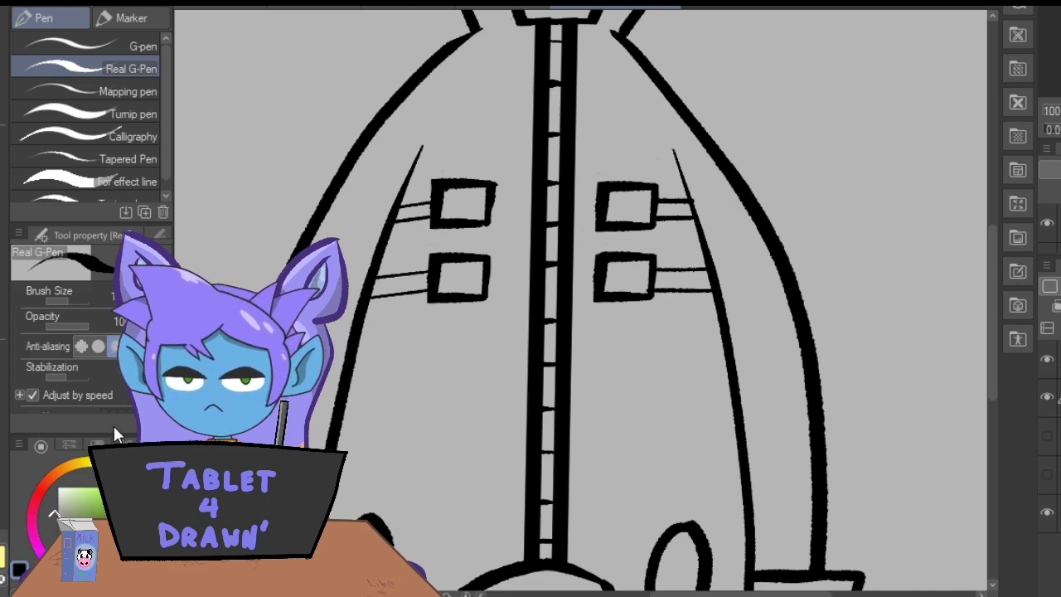
left_click(44, 488)
left_click(97, 501)
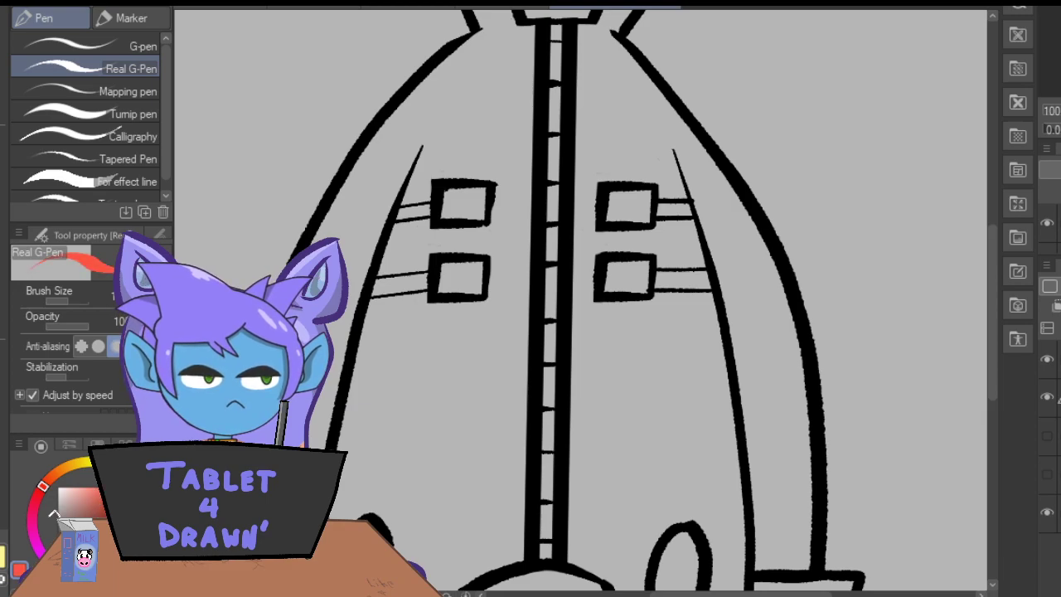
left_click(131, 17)
left_click(122, 101)
Paint the coat's left collar flap, left sleeve, zipper edge and lower left front red, leaving the oval unpainted.
key("ctrl+minus")
mouse_move(448, 201)
left_mouse_down()
mouse_move(376, 333)
mouse_move(347, 475)
mouse_move(414, 468)
mouse_move(409, 501)
mouse_move(442, 582)
mouse_move(488, 496)
mouse_move(535, 474)
mouse_move(541, 229)
left_mouse_up()
mouse_move(523, 93)
left_mouse_down()
mouse_move(514, 110)
mouse_move(535, 136)
mouse_move(545, 126)
mouse_move(541, 232)
left_mouse_up()
mouse_move(470, 197)
left_mouse_down()
mouse_move(437, 265)
mouse_move(439, 257)
mouse_move(394, 466)
mouse_move(380, 463)
mouse_move(383, 418)
mouse_move(363, 435)
mouse_move(373, 386)
mouse_move(393, 317)
mouse_move(452, 203)
mouse_move(405, 384)
mouse_move(382, 402)
left_mouse_up()
left_click_drag(423, 451, 429, 436)
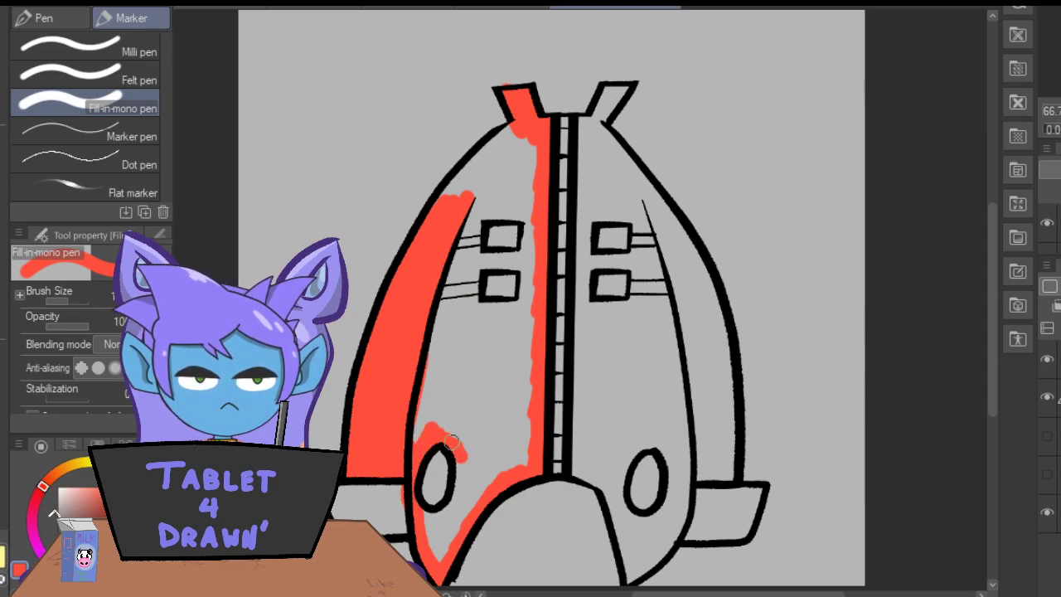
mouse_move(448, 418)
left_mouse_down()
mouse_move(457, 498)
mouse_move(423, 509)
mouse_move(436, 550)
mouse_move(465, 510)
mouse_move(493, 405)
mouse_move(529, 454)
left_mouse_up()
mouse_move(505, 367)
left_mouse_down()
mouse_move(512, 336)
mouse_move(523, 372)
left_mouse_up()
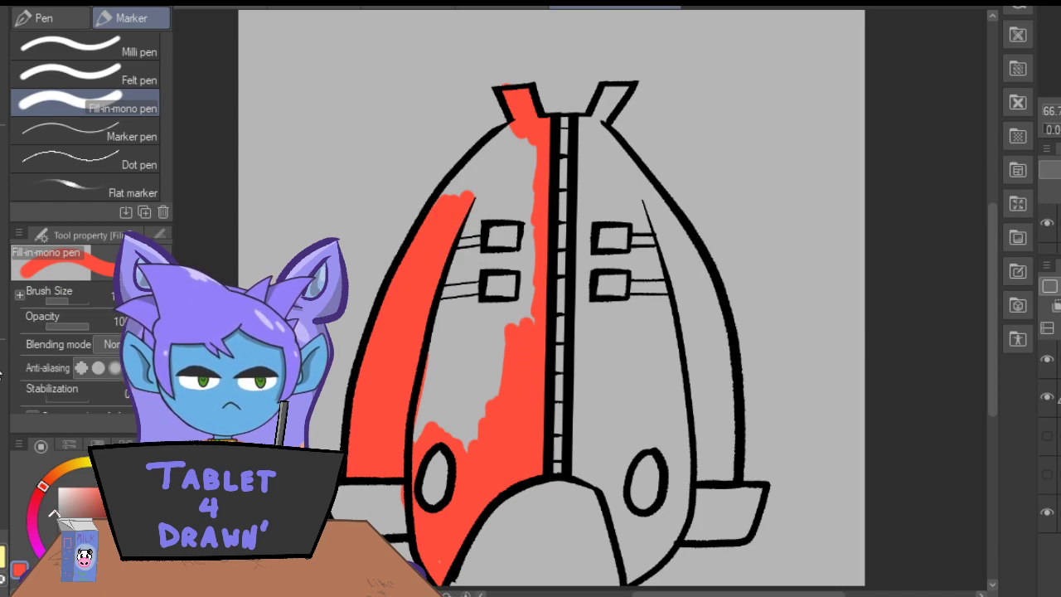
Refill the painted area with a darker red and use it to colour the upper left front around the upper buckle.
key("g")
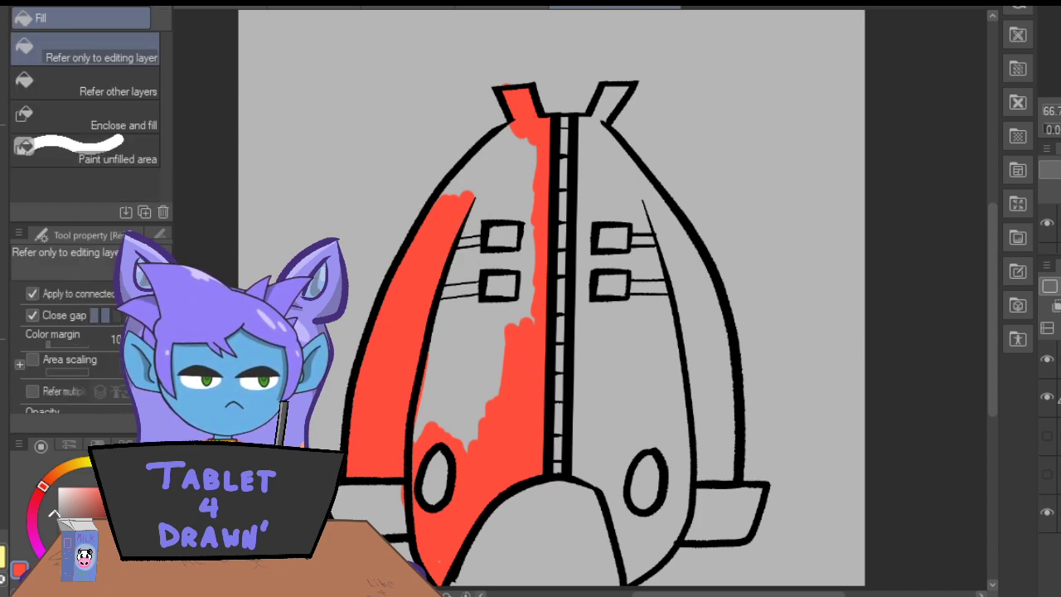
left_click(493, 477)
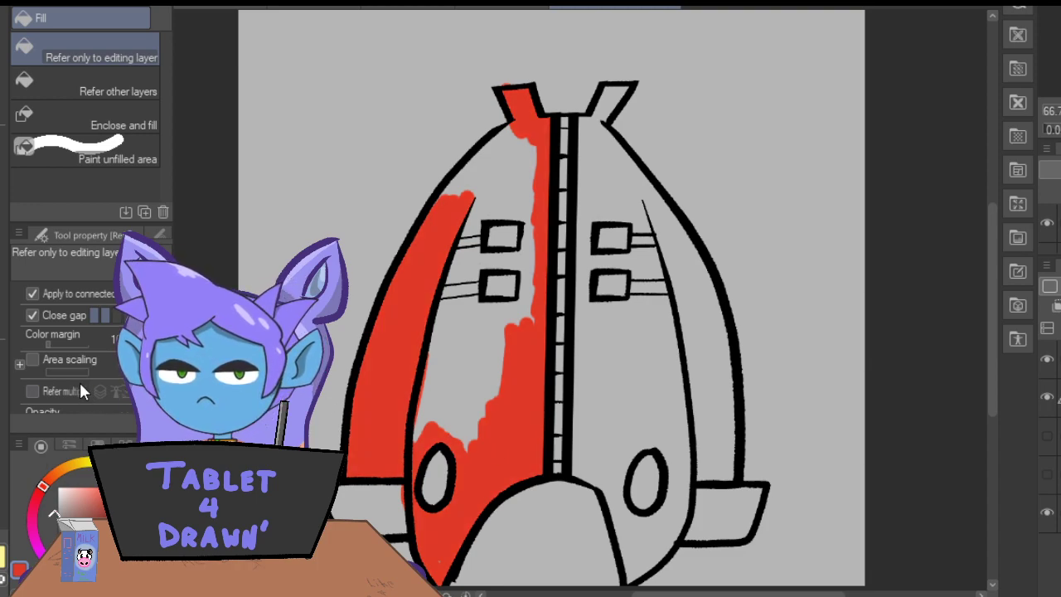
key("p")
mouse_move(514, 132)
left_mouse_down()
mouse_move(476, 161)
mouse_move(463, 221)
mouse_move(473, 229)
mouse_move(477, 211)
mouse_move(521, 215)
left_mouse_up()
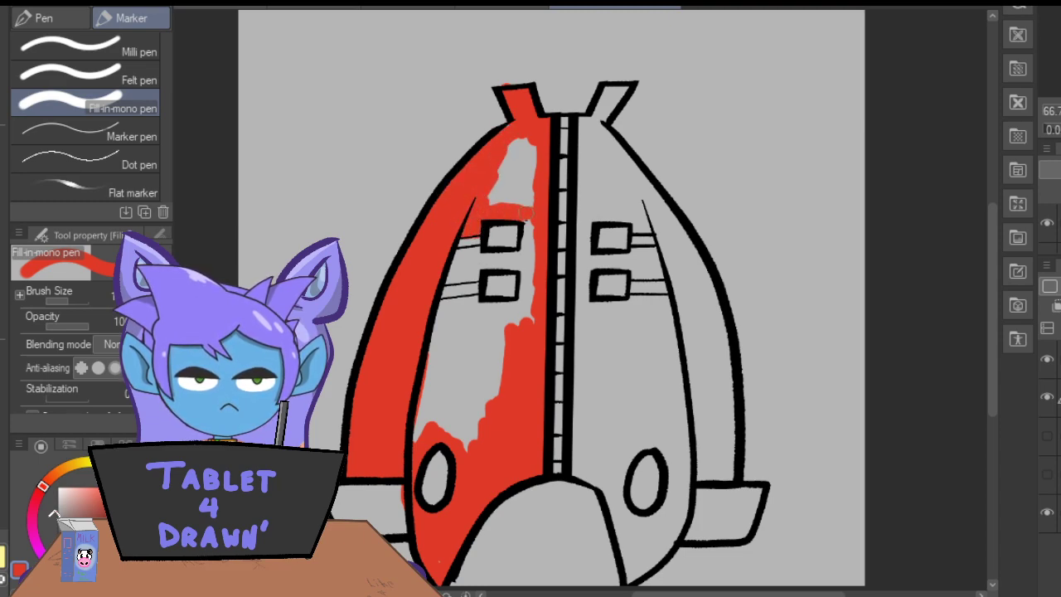
mouse_move(536, 170)
left_mouse_down()
mouse_move(521, 199)
mouse_move(503, 157)
mouse_move(490, 189)
left_mouse_up()
left_click_drag(458, 254, 524, 253)
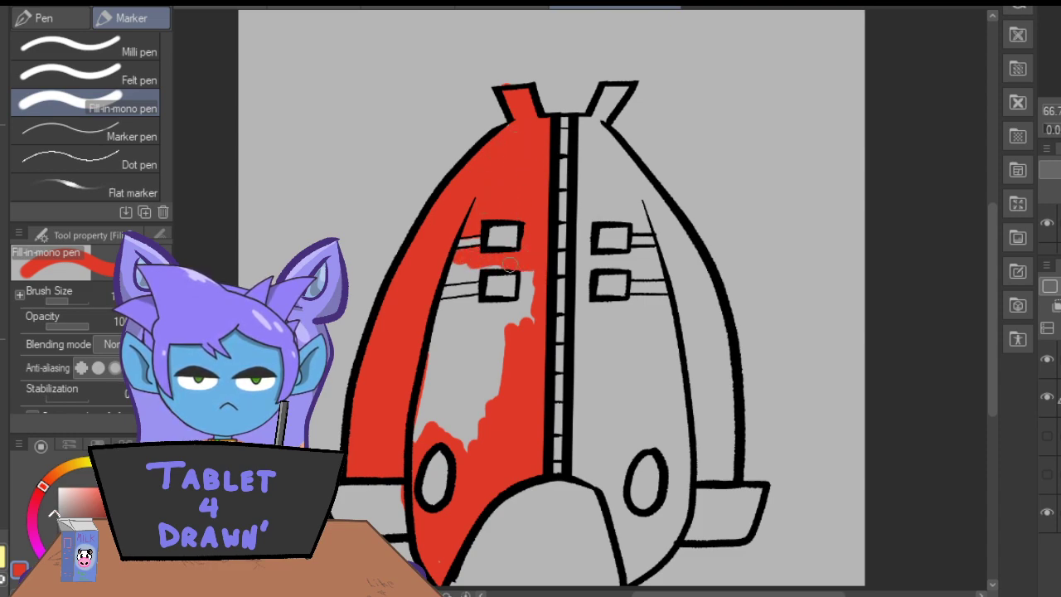
Paint the remaining left front panel red around and below the lower left buckle, leaving the strap unpainted.
mouse_move(466, 274)
left_mouse_down()
mouse_move(465, 262)
mouse_move(430, 306)
mouse_move(511, 306)
mouse_move(523, 282)
mouse_move(528, 325)
left_mouse_up()
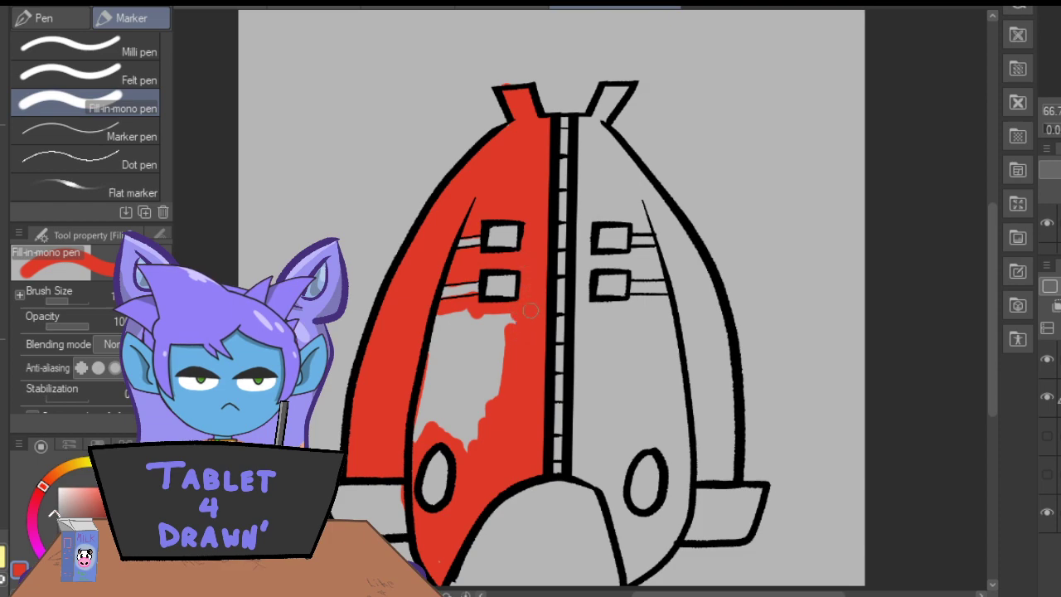
mouse_move(462, 435)
left_mouse_down()
mouse_move(476, 377)
mouse_move(490, 396)
mouse_move(507, 328)
left_mouse_up()
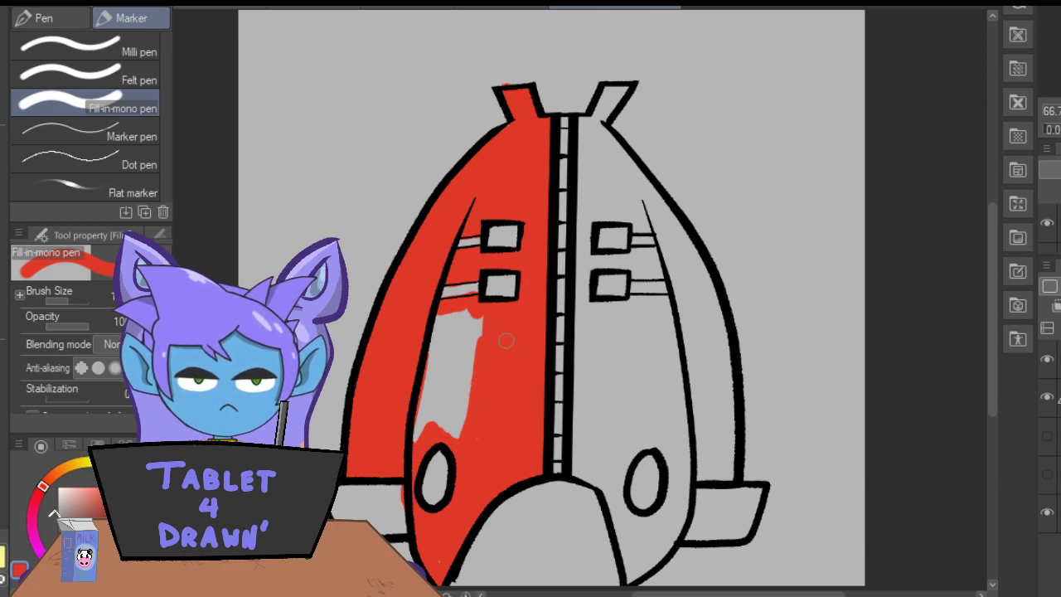
mouse_move(465, 416)
left_mouse_down()
mouse_move(471, 383)
mouse_move(432, 442)
mouse_move(431, 398)
mouse_move(425, 373)
left_mouse_up()
mouse_move(425, 318)
left_mouse_down()
mouse_move(456, 366)
mouse_move(479, 323)
left_mouse_up()
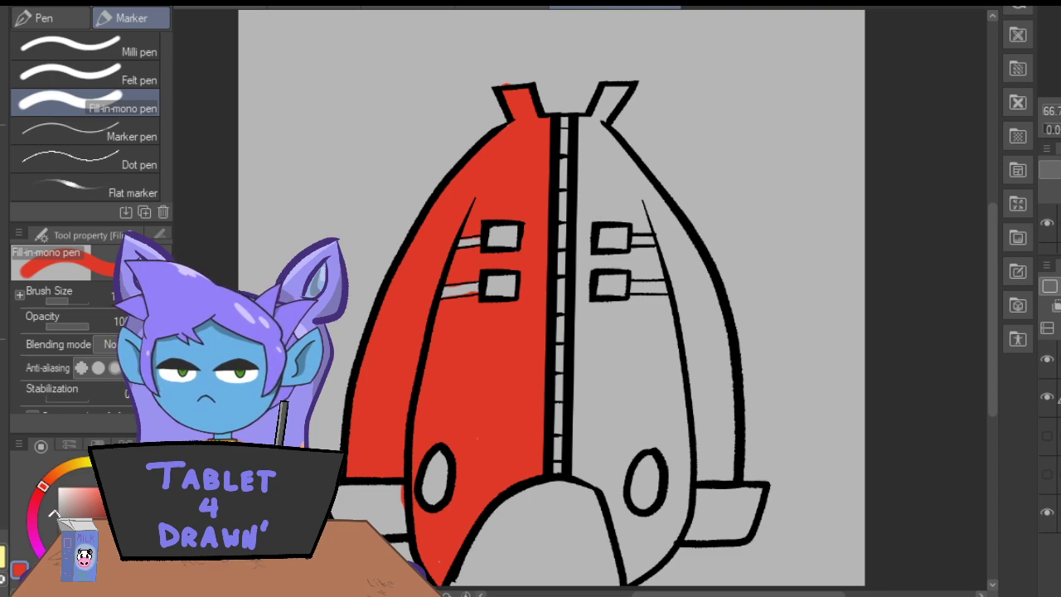
Paint the right collar flap, the strip along the zipper's right side and the lower right flap around the oval red.
left_click_drag(607, 88, 615, 89)
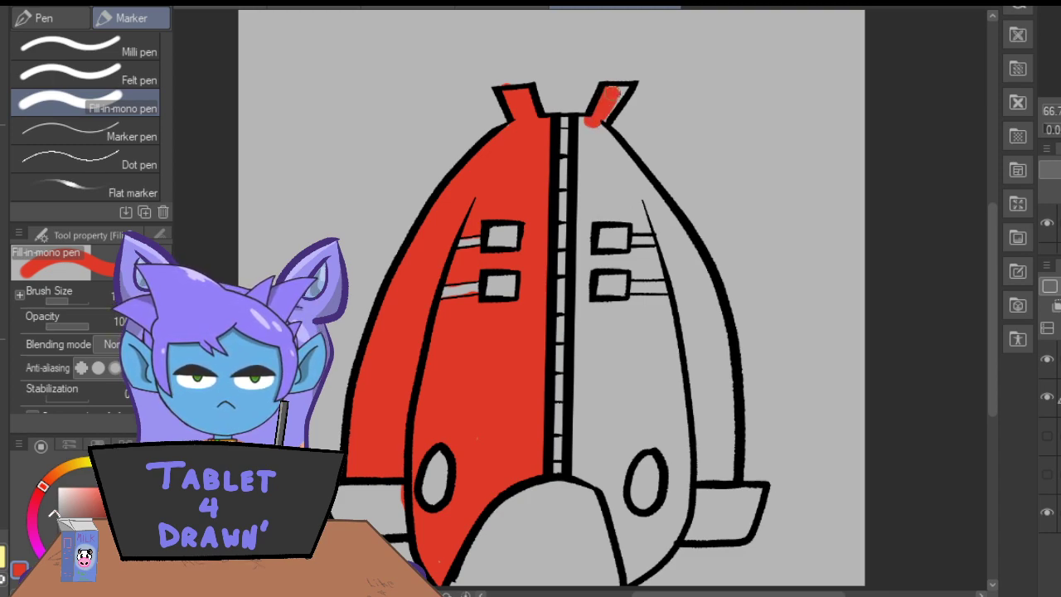
left_click_drag(585, 125, 580, 188)
left_click_drag(574, 473, 576, 404)
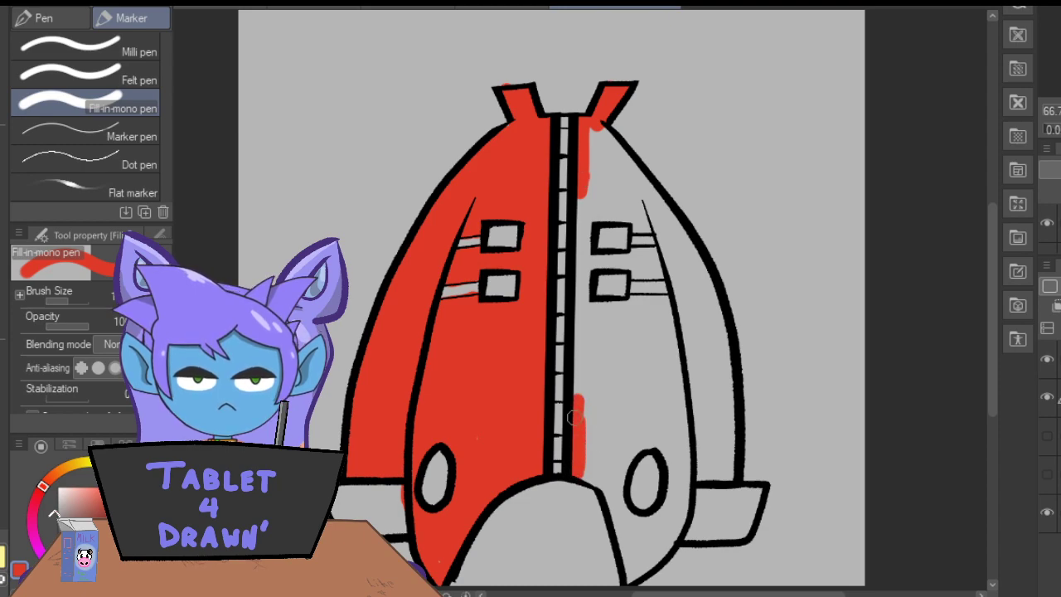
left_click_drag(581, 203, 572, 379)
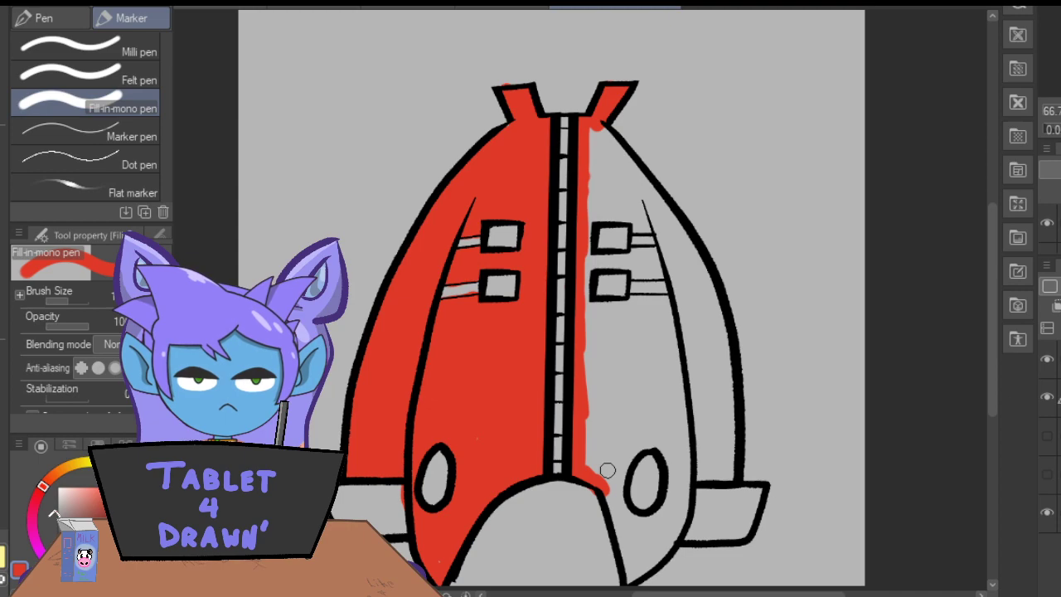
scroll(607, 470, "down", 2)
mouse_move(589, 429)
left_mouse_down()
mouse_move(629, 534)
mouse_move(669, 501)
mouse_move(685, 456)
mouse_move(684, 421)
mouse_move(677, 454)
mouse_move(670, 442)
mouse_move(637, 481)
mouse_move(623, 469)
mouse_move(631, 406)
mouse_move(655, 399)
left_mouse_up()
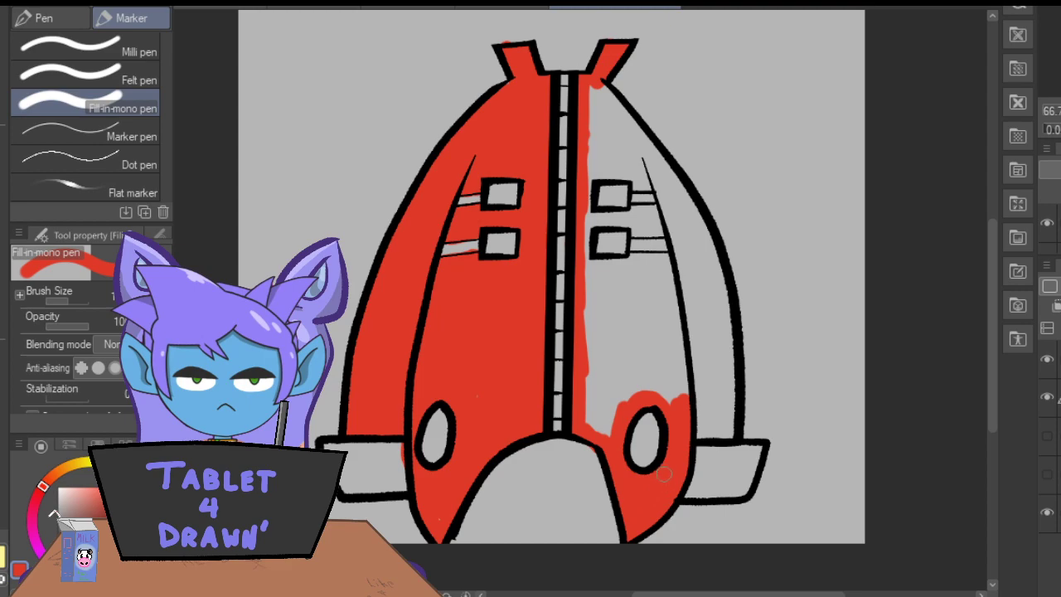
Paint the right sleeve and the rest of the right front panel red, leaving the buckles and straps unpainted.
mouse_move(685, 430)
left_mouse_down()
mouse_move(730, 427)
mouse_move(725, 299)
mouse_move(704, 226)
mouse_move(643, 149)
left_mouse_up()
mouse_move(681, 189)
left_mouse_down()
mouse_move(593, 80)
mouse_move(602, 80)
mouse_move(592, 174)
mouse_move(651, 183)
mouse_move(638, 148)
mouse_move(643, 161)
mouse_move(622, 165)
mouse_move(595, 123)
left_mouse_up()
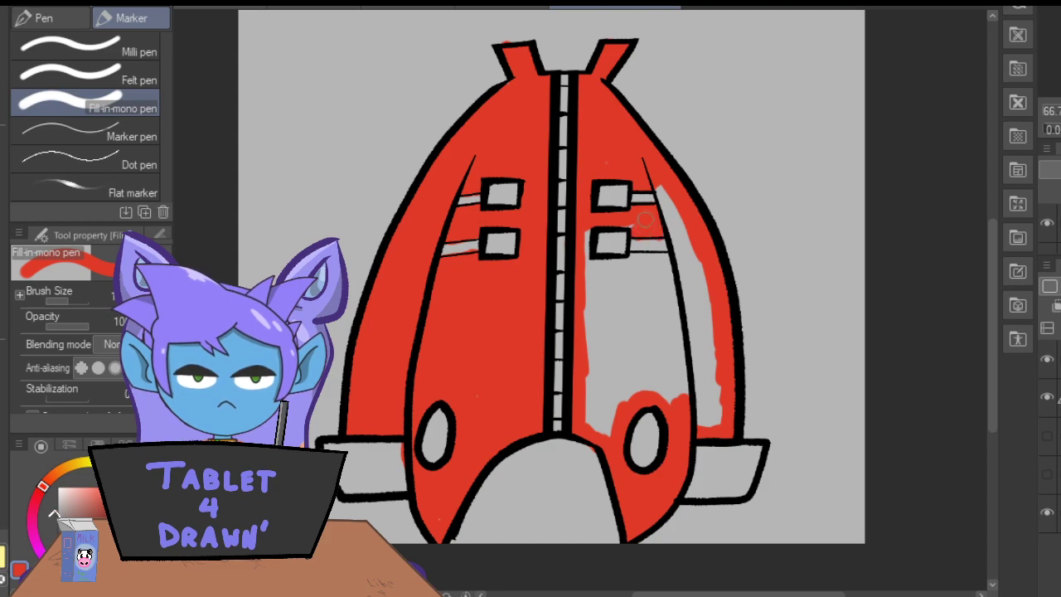
left_click_drag(588, 266, 634, 259)
mouse_move(678, 401)
left_mouse_down()
mouse_move(690, 368)
mouse_move(668, 268)
mouse_move(657, 320)
mouse_move(632, 270)
mouse_move(614, 330)
mouse_move(585, 280)
mouse_move(589, 355)
mouse_move(613, 435)
mouse_move(592, 412)
mouse_move(589, 379)
mouse_move(611, 314)
mouse_move(635, 396)
mouse_move(666, 315)
mouse_move(694, 432)
mouse_move(711, 414)
mouse_move(709, 285)
mouse_move(689, 341)
mouse_move(655, 185)
left_mouse_up()
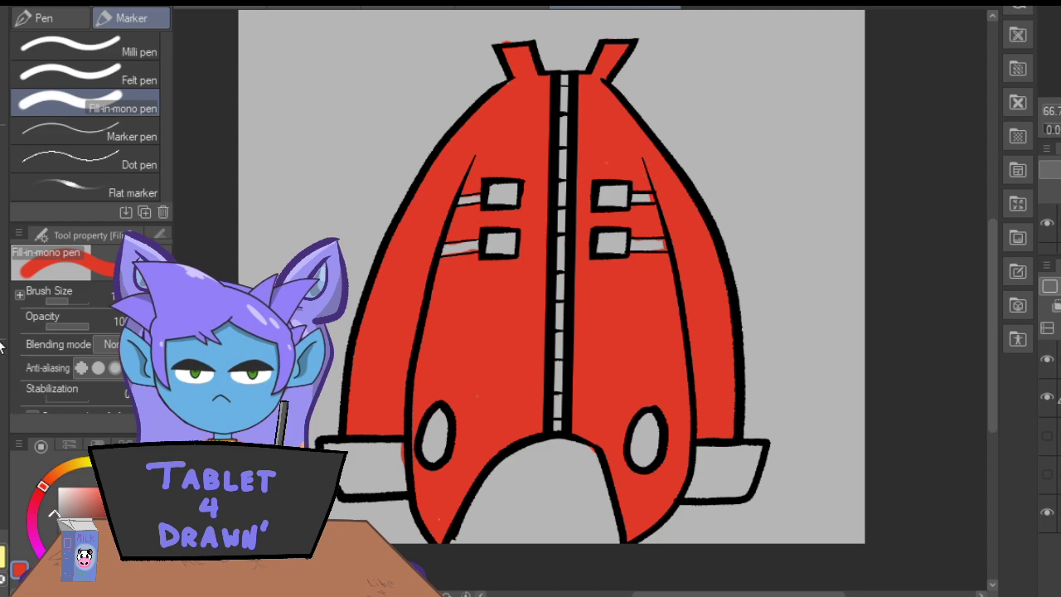
Erase the red spilling past the outline at the centre hem's right edge and above the left collar flap.
left_click(0, 343)
left_click(2, 191)
left_click(0, 341)
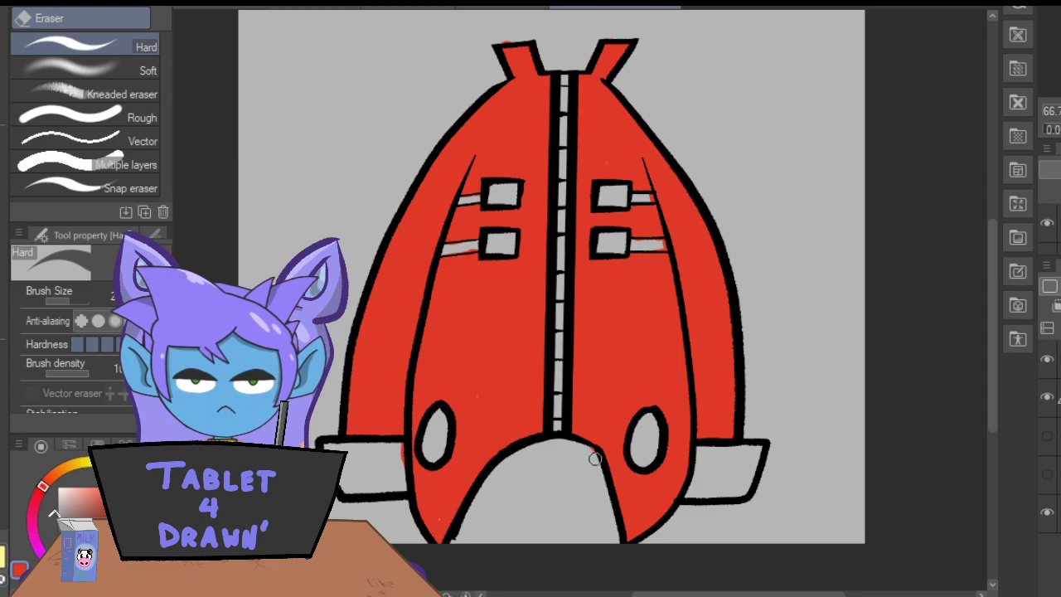
left_click_drag(491, 40, 515, 39)
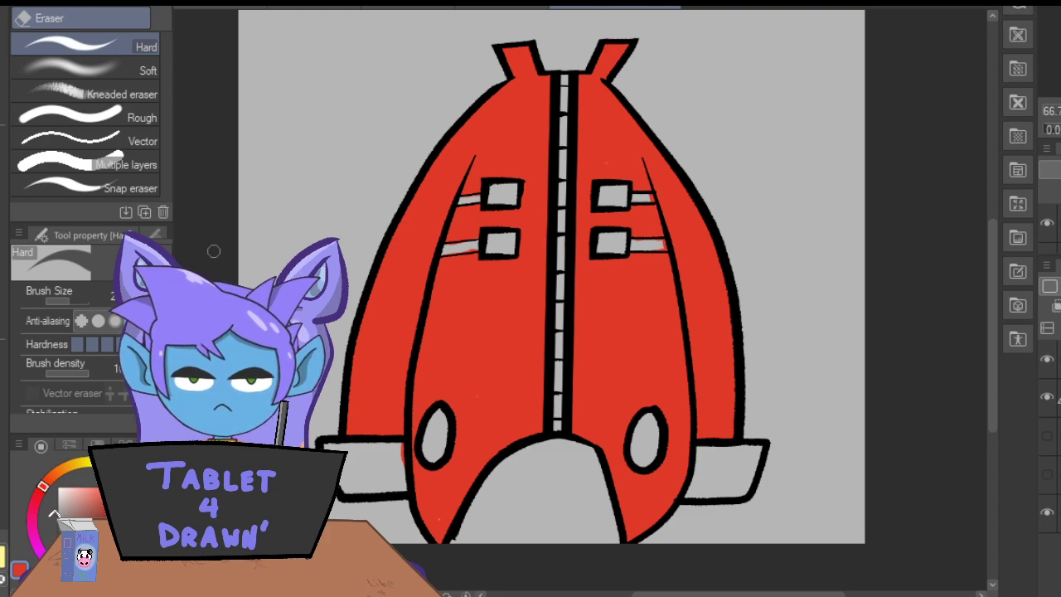
Paint the whole row of zipper segments down the coat's centre white with the Fill-in-mono pen.
key("p")
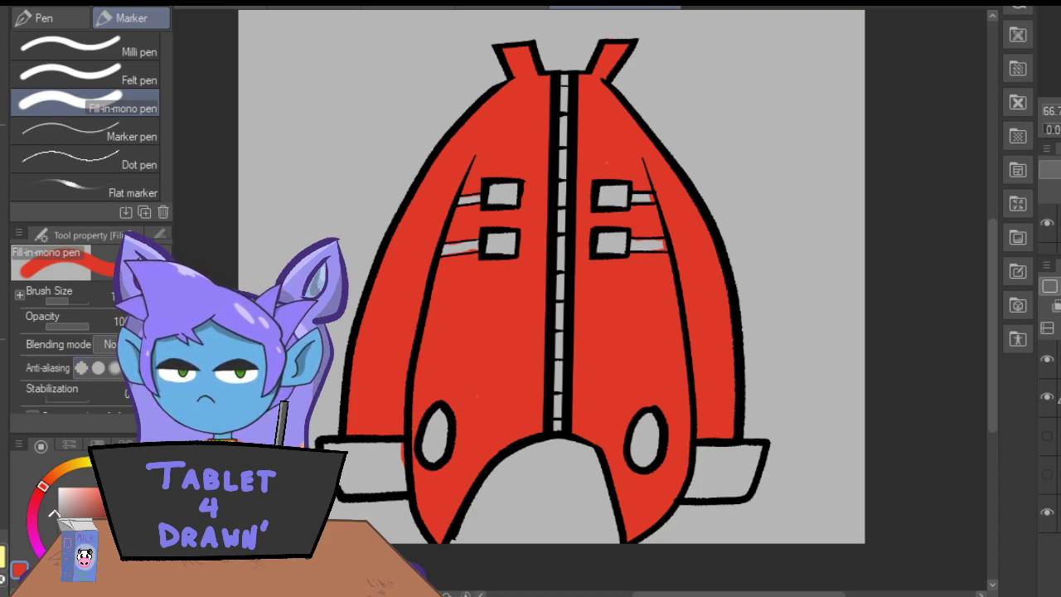
left_click(56, 490)
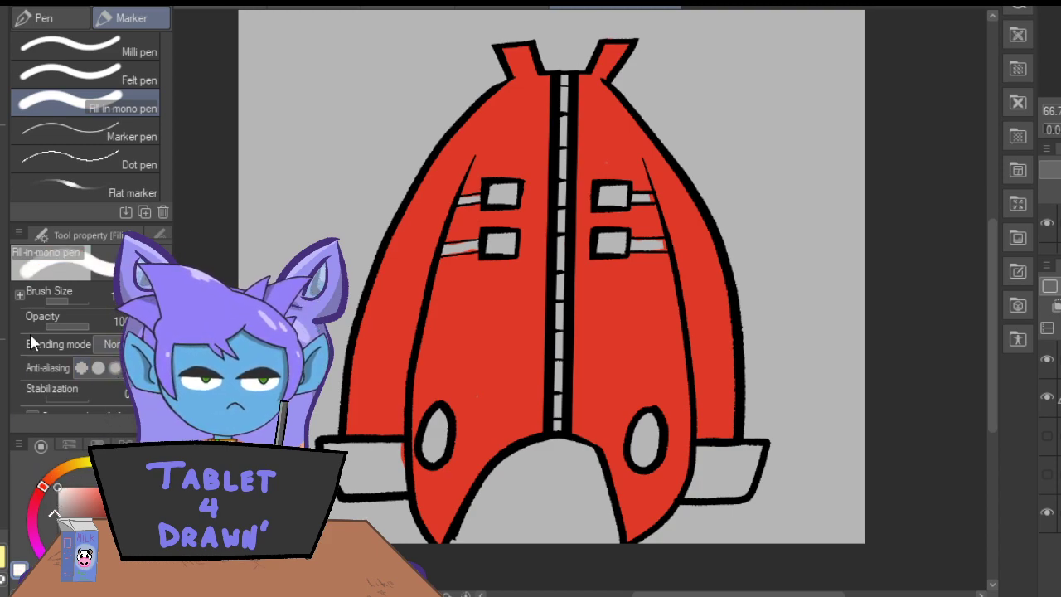
key("ctrl+plus")
mouse_move(553, 380)
left_mouse_down()
mouse_move(548, 406)
mouse_move(549, 395)
mouse_move(545, 487)
mouse_move(552, 342)
left_mouse_up()
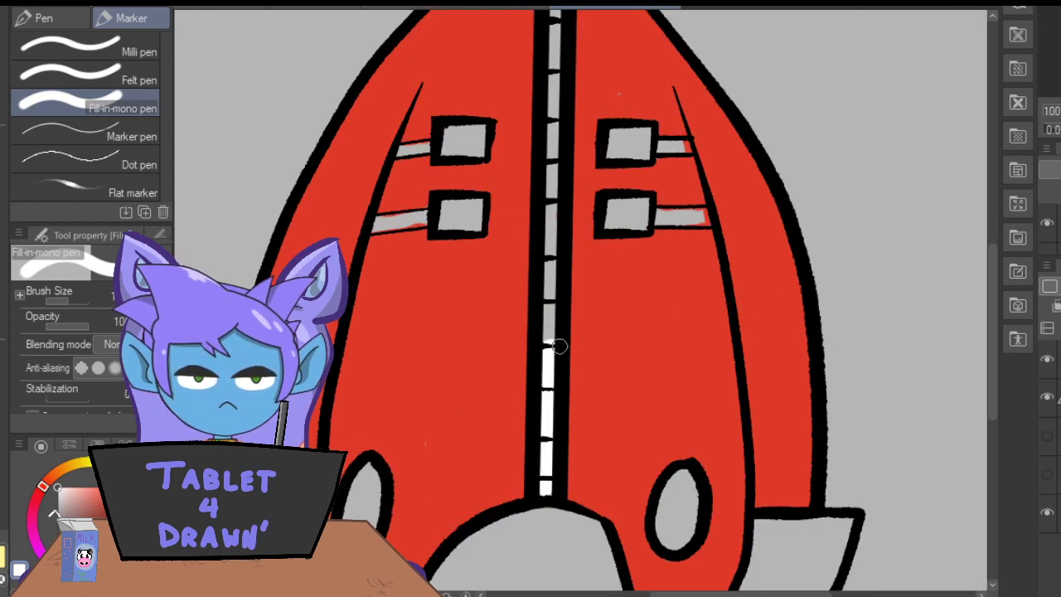
left_click_drag(992, 366, 991, 335)
left_click_drag(555, 34, 548, 404)
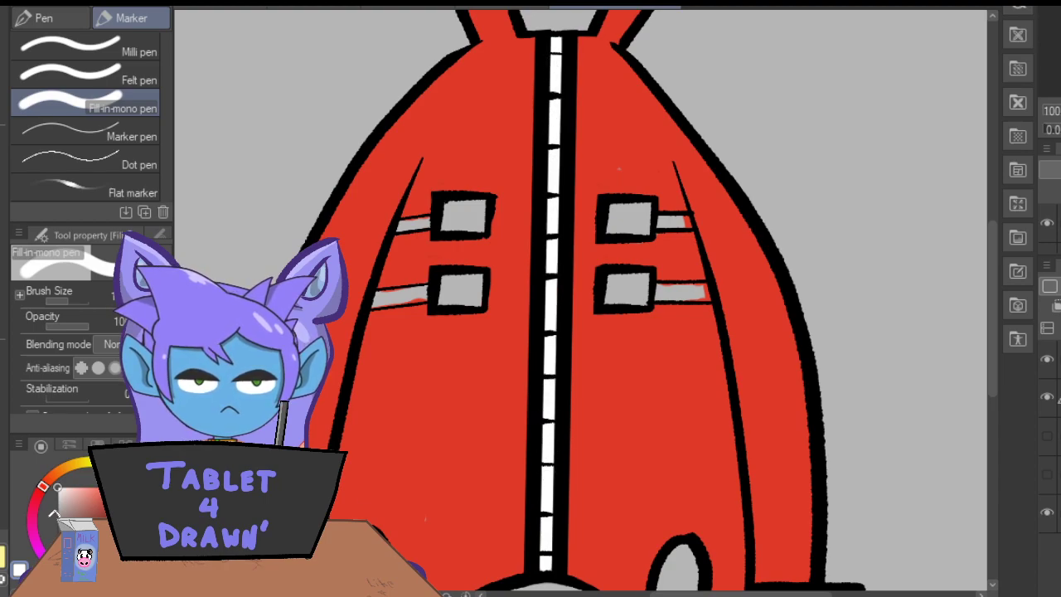
Paint both straps beside the right buckles white, covering the red that spilled into them.
key("ctrl+plus")
key("ctrl+plus")
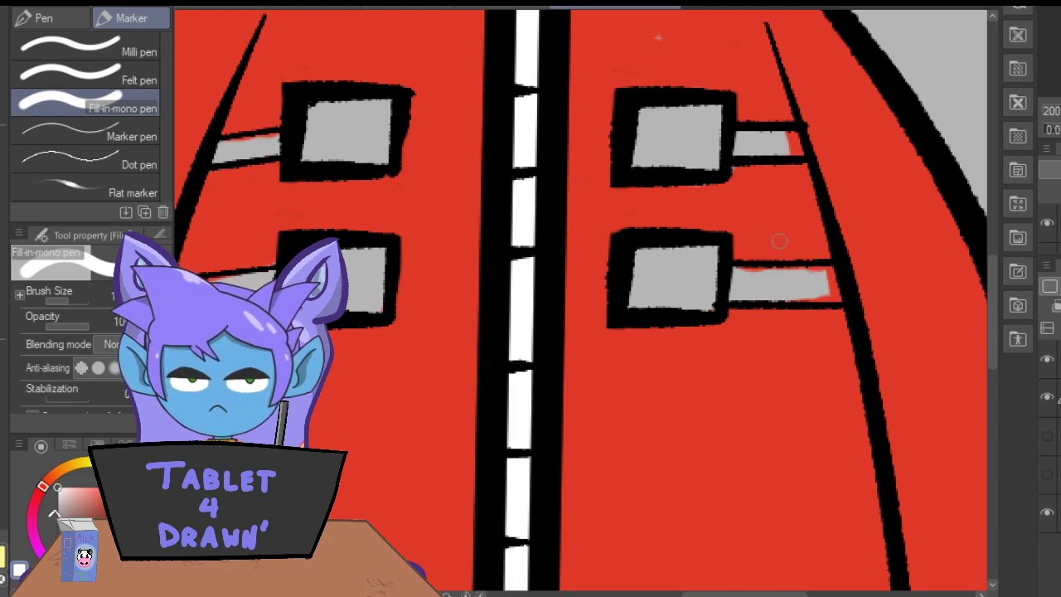
left_click_drag(817, 277, 756, 273)
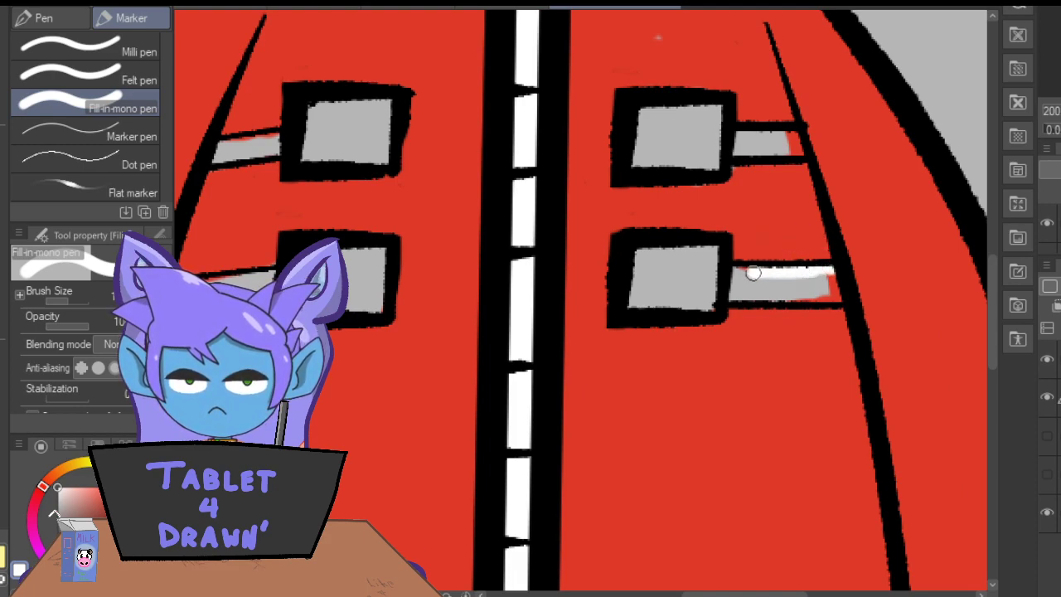
mouse_move(823, 282)
left_mouse_down()
mouse_move(730, 297)
mouse_move(740, 276)
mouse_move(737, 289)
mouse_move(738, 280)
mouse_move(774, 288)
left_mouse_up()
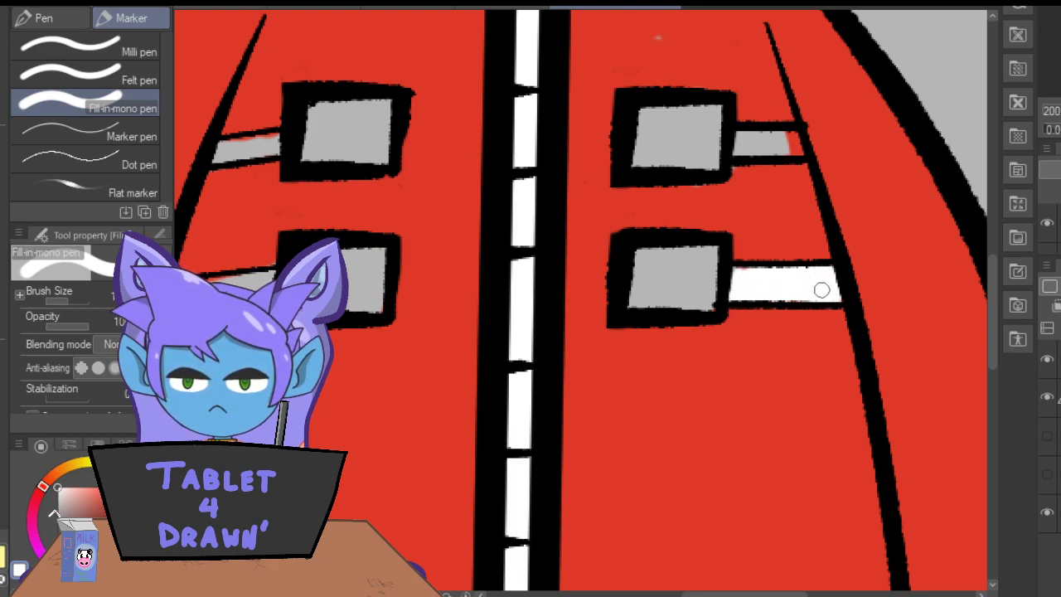
mouse_move(740, 153)
left_mouse_down()
mouse_move(802, 152)
mouse_move(790, 132)
mouse_move(734, 166)
mouse_move(794, 136)
mouse_move(738, 133)
mouse_move(762, 146)
left_mouse_up()
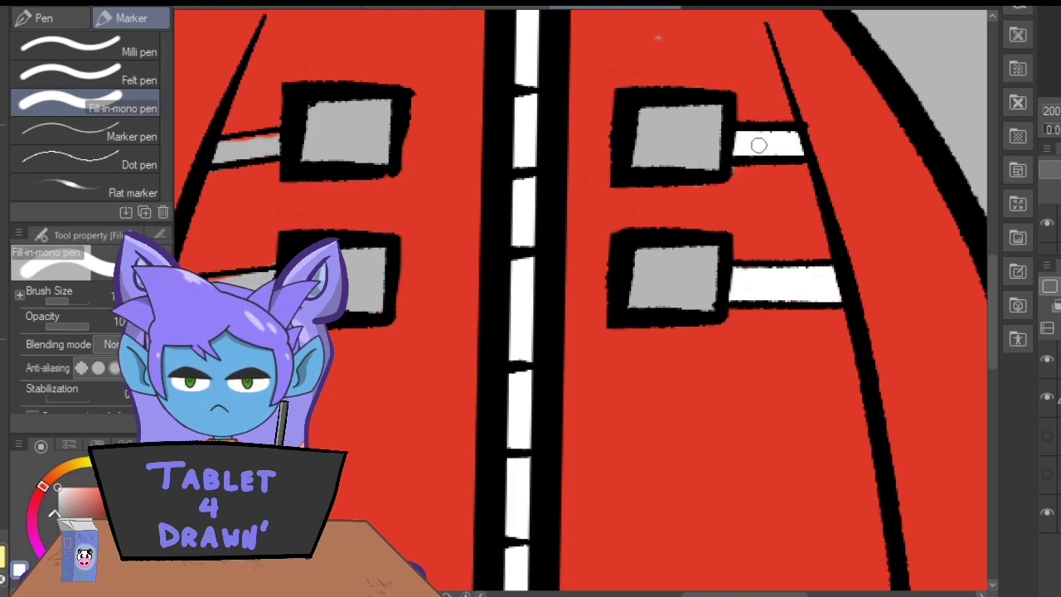
Sample the coat's red and cover the unpainted speck above the upper right buckle.
left_click(3, 110)
left_click(280, 41)
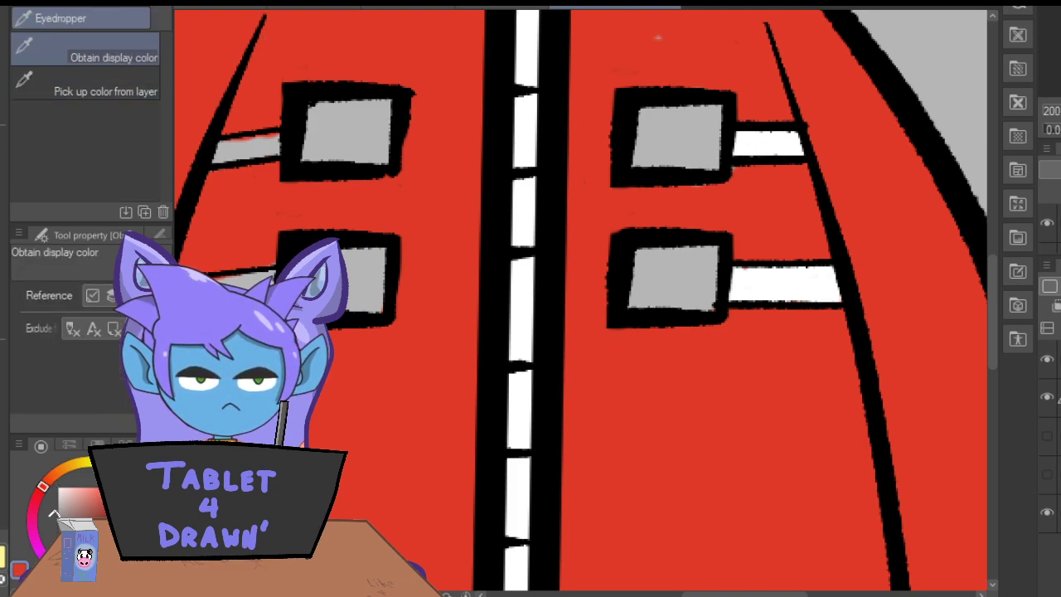
left_click(3, 142)
left_click_drag(659, 38, 665, 35)
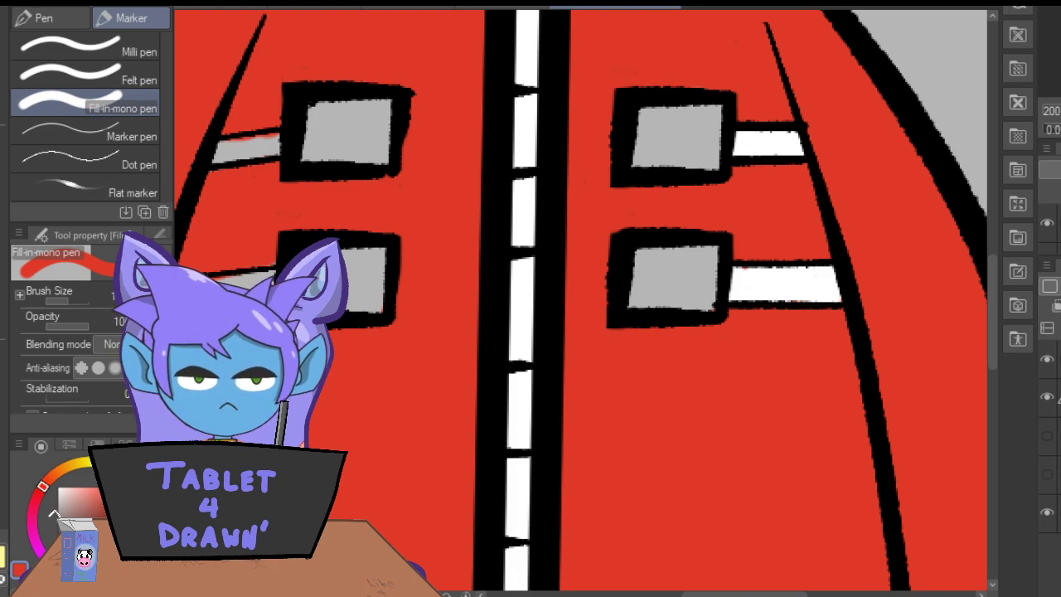
Paint both straps beside the left buckles white and resample the coat's red for the marker.
left_click(3, 109)
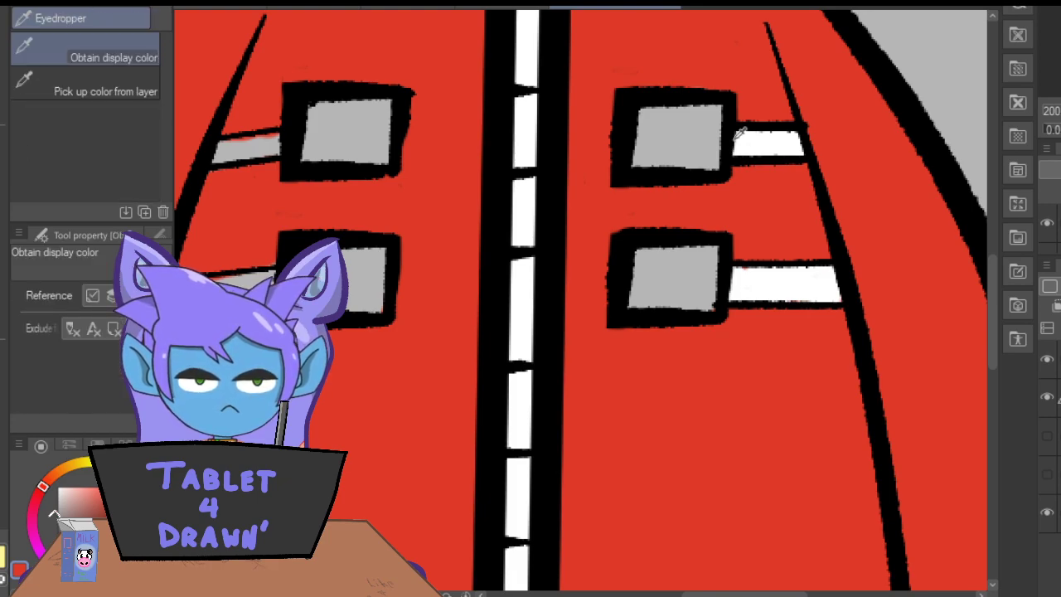
left_click(3, 142)
left_click_drag(698, 594, 665, 594)
mouse_move(478, 139)
left_mouse_down()
mouse_move(424, 144)
mouse_move(473, 147)
left_mouse_up()
mouse_move(471, 276)
left_mouse_down()
mouse_move(381, 285)
mouse_move(370, 307)
mouse_move(396, 306)
mouse_move(361, 311)
mouse_move(480, 296)
mouse_move(473, 285)
mouse_move(373, 292)
left_mouse_up()
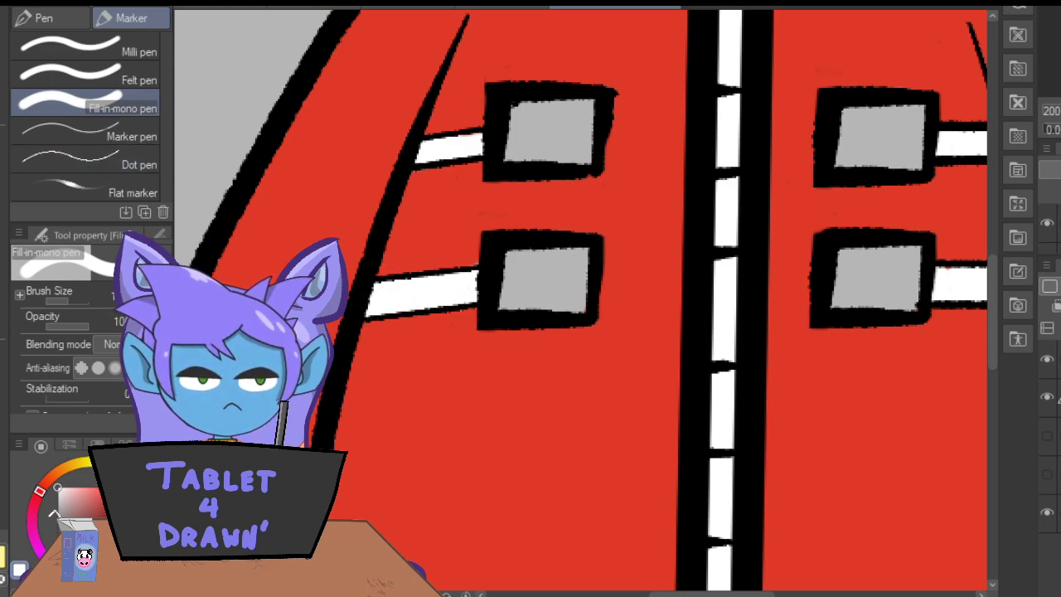
key("i")
left_click(412, 201)
key("p")
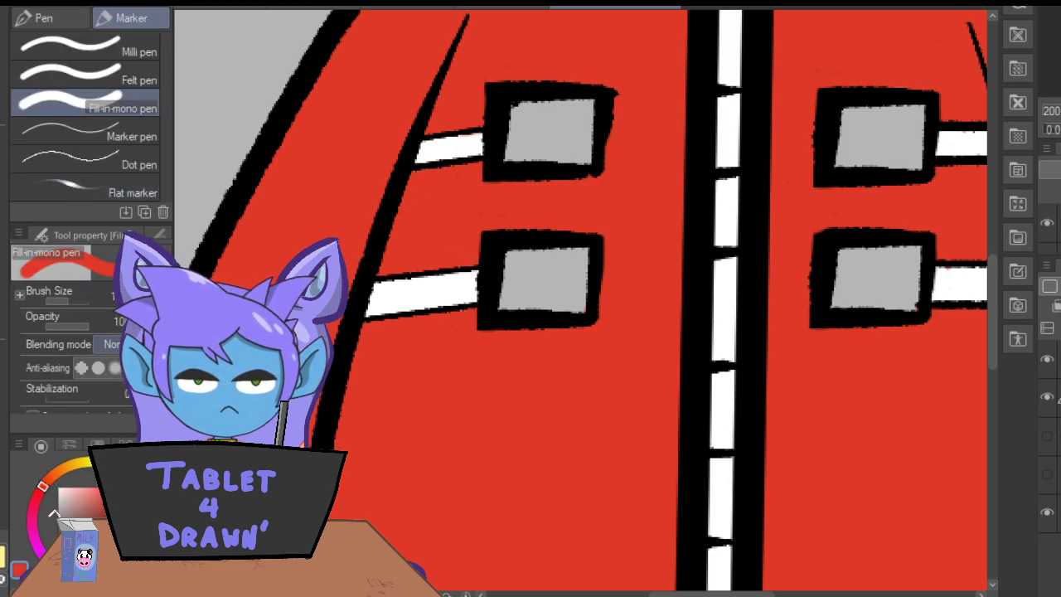
Paint both lower ovals off-white and cover the unpainted speck near the left oval with the coat's red.
left_click_drag(989, 260, 997, 402)
left_click_drag(72, 495, 57, 492)
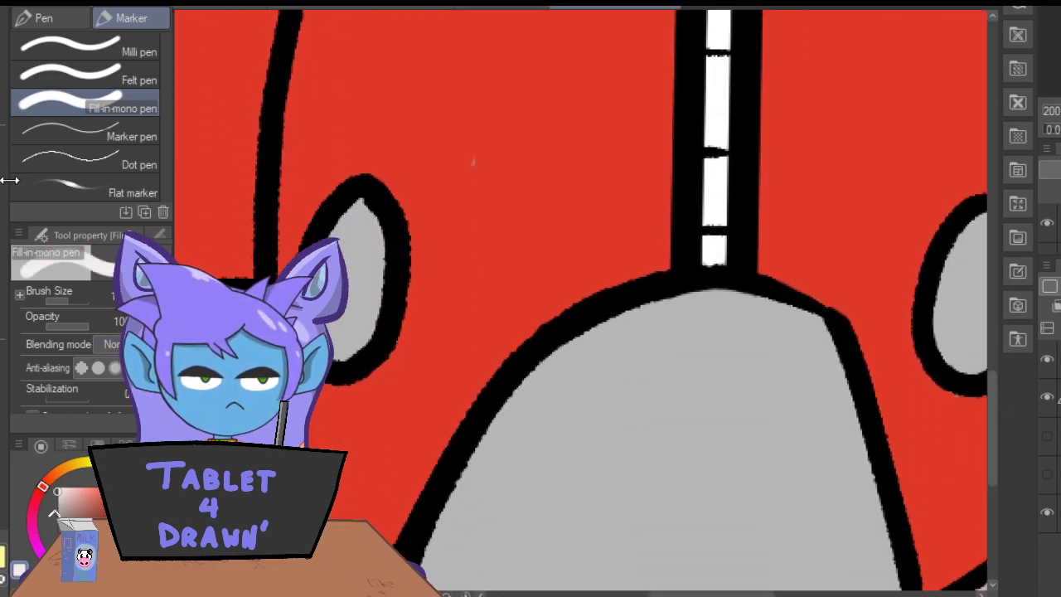
left_click_drag(342, 209, 345, 214)
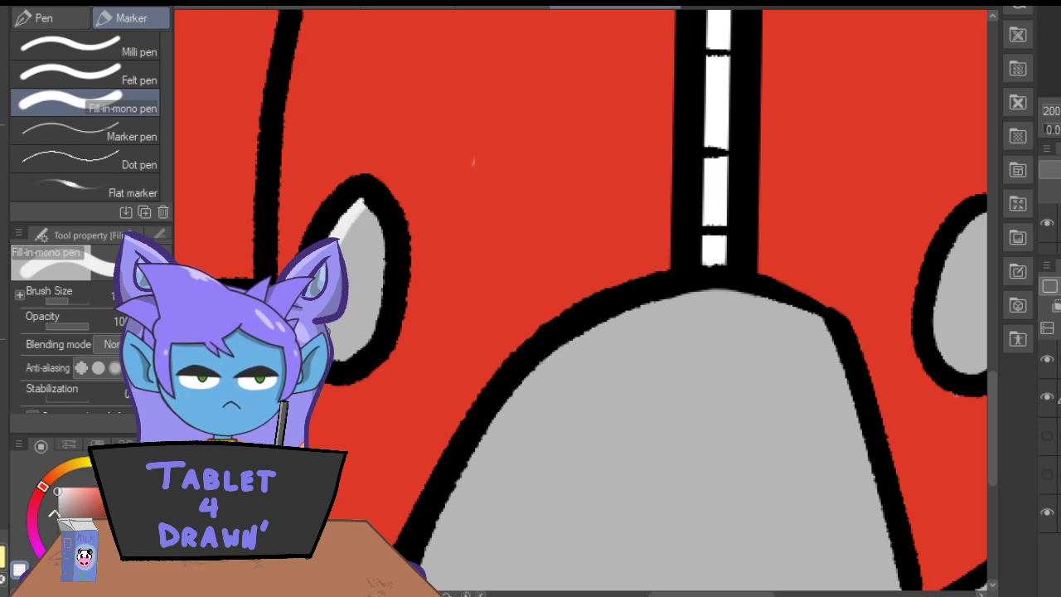
mouse_move(361, 351)
left_mouse_down()
mouse_move(380, 276)
mouse_move(363, 212)
mouse_move(352, 248)
left_mouse_up()
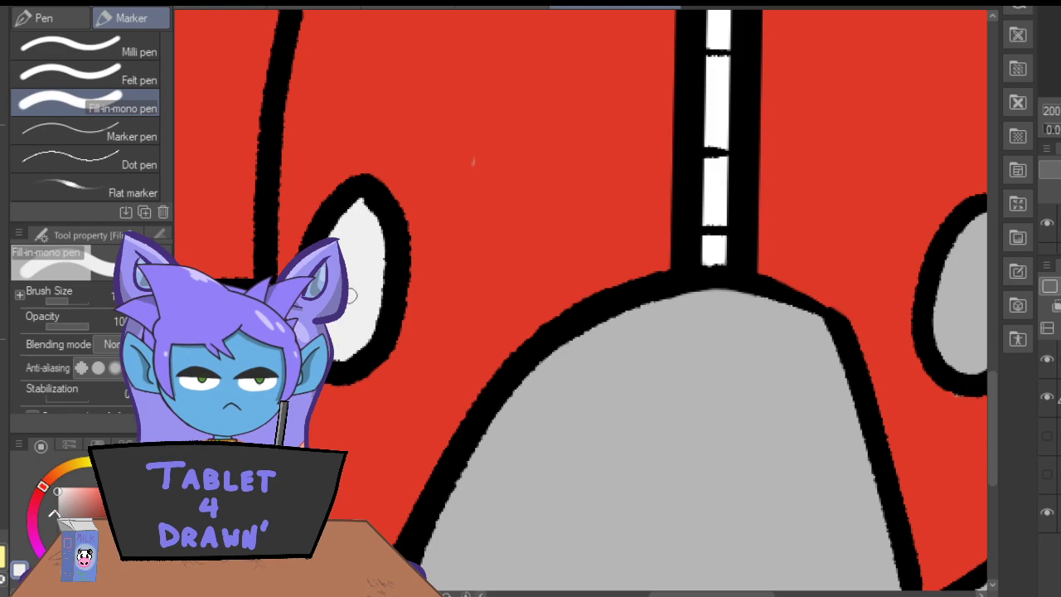
left_click_drag(661, 593, 706, 594)
mouse_move(703, 217)
left_mouse_down()
mouse_move(662, 261)
mouse_move(652, 309)
mouse_move(664, 360)
mouse_move(693, 326)
mouse_move(688, 364)
mouse_move(705, 365)
mouse_move(731, 330)
mouse_move(733, 252)
mouse_move(721, 215)
mouse_move(676, 335)
mouse_move(673, 263)
left_mouse_up()
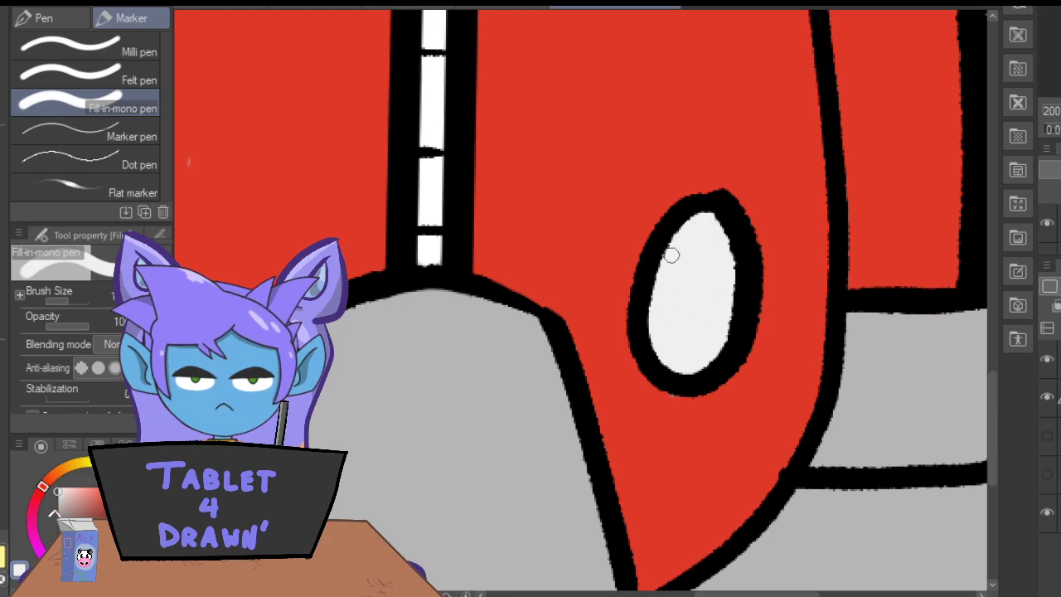
left_click(268, 187, "alt")
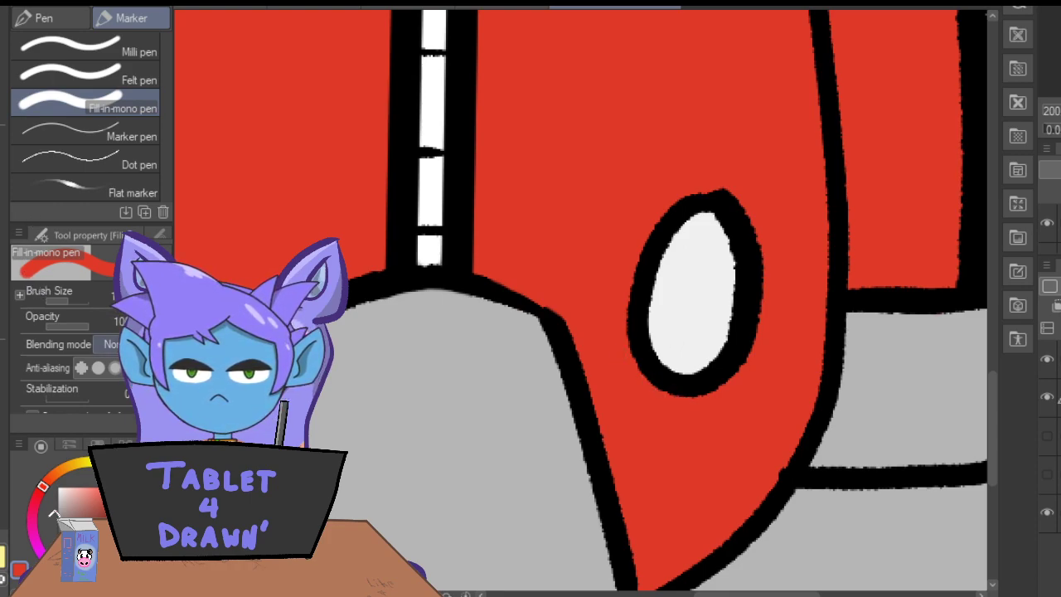
Choose a warm yellow and fill the insides of all four buckles with it.
left_click(78, 466)
left_click_drag(97, 499, 109, 490)
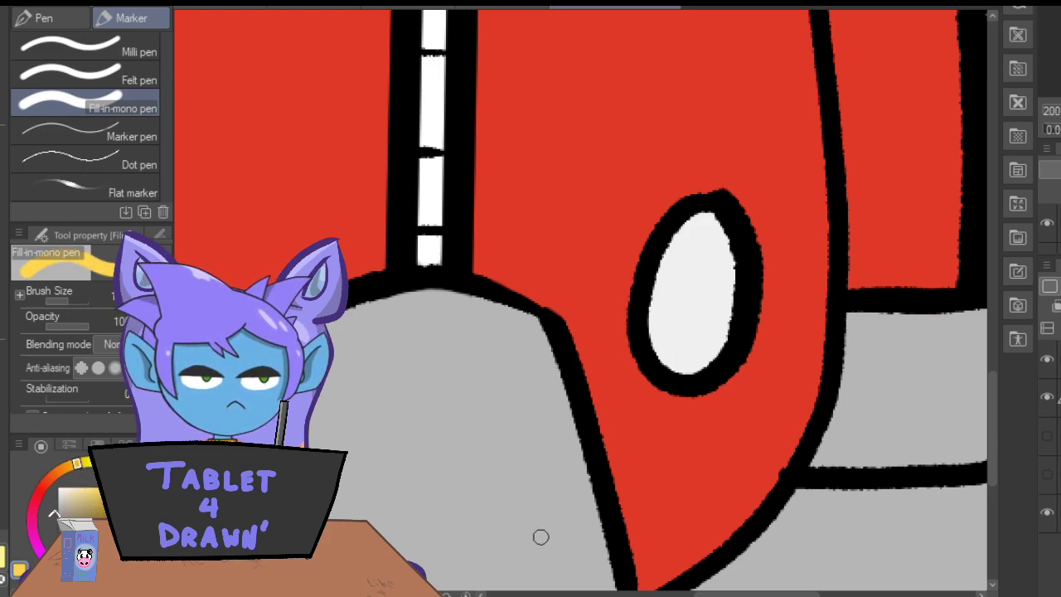
left_click_drag(992, 384, 985, 265)
mouse_move(632, 254)
left_mouse_down()
mouse_move(627, 289)
mouse_move(601, 252)
mouse_move(578, 288)
mouse_move(553, 296)
left_mouse_up()
mouse_move(555, 116)
left_mouse_down()
mouse_move(554, 158)
mouse_move(577, 101)
mouse_move(598, 168)
mouse_move(629, 105)
mouse_move(636, 134)
left_mouse_up()
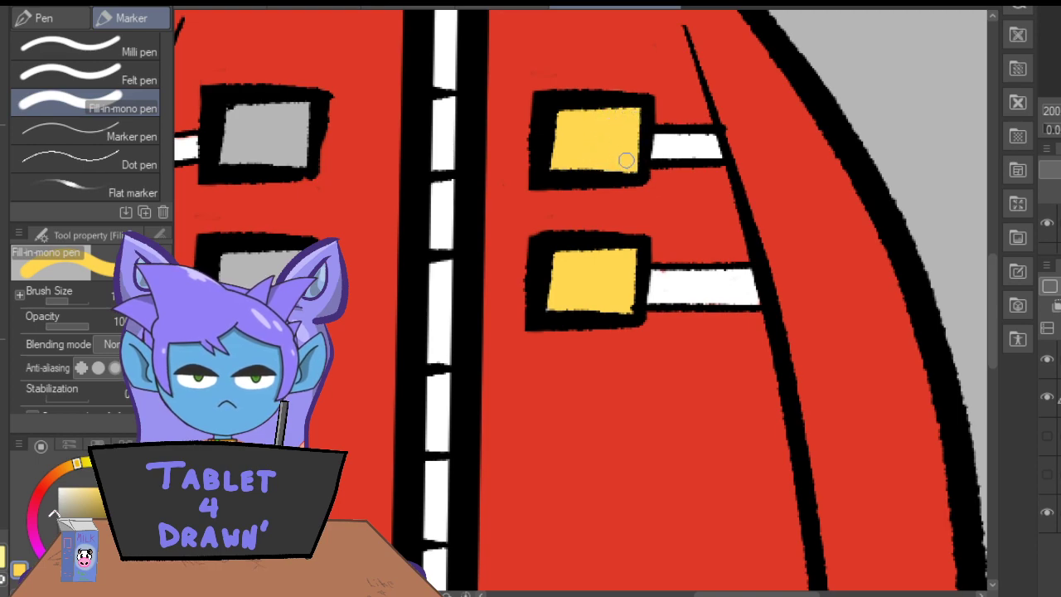
left_click_drag(737, 595, 703, 594)
mouse_move(443, 111)
left_mouse_down()
mouse_move(442, 156)
mouse_move(460, 105)
mouse_move(473, 169)
mouse_move(493, 111)
mouse_move(516, 157)
left_mouse_up()
mouse_move(415, 238)
left_mouse_down()
mouse_move(433, 310)
mouse_move(471, 243)
mouse_move(484, 314)
mouse_move(509, 287)
mouse_move(513, 255)
mouse_move(497, 301)
left_mouse_up()
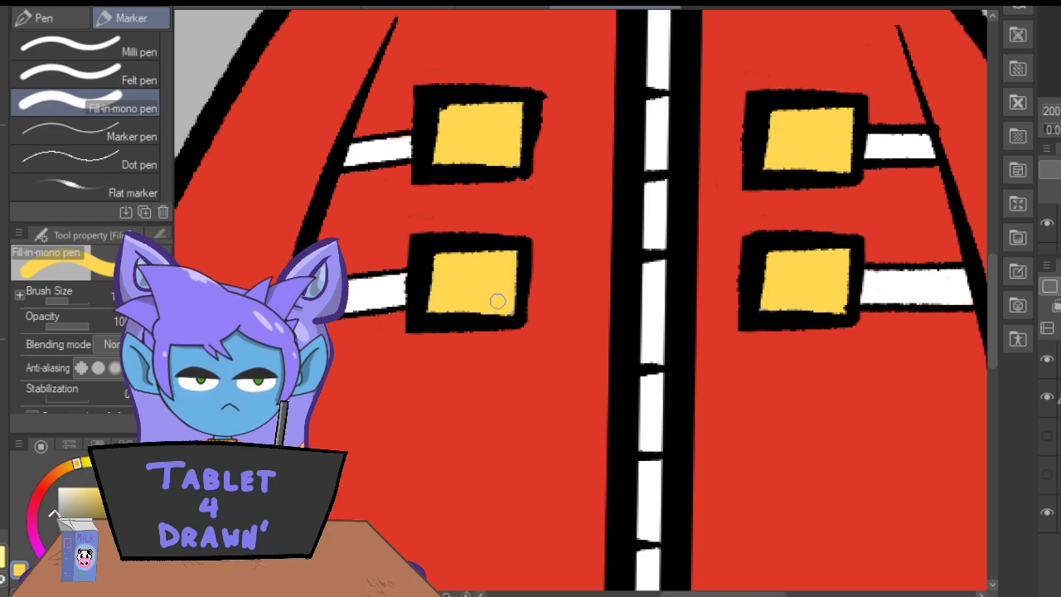
Paint the left sleeve's cuff yellow right up to its outline.
left_click_drag(720, 595, 658, 595)
left_click_drag(990, 318, 980, 437)
left_click_drag(551, 303, 559, 397)
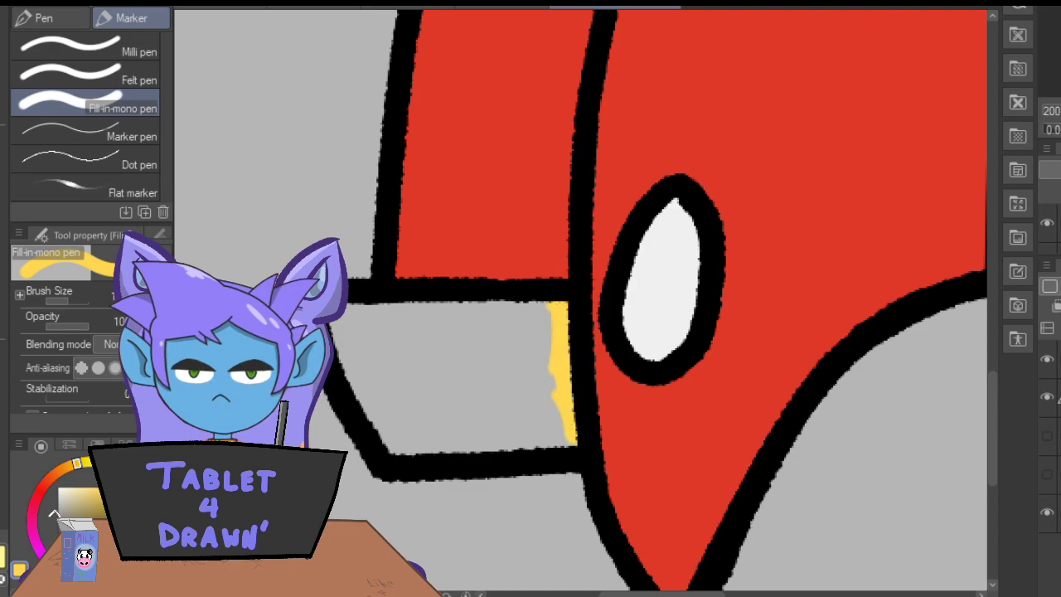
key("ctrl+minus")
mouse_move(392, 303)
left_mouse_down()
mouse_move(442, 413)
mouse_move(572, 403)
mouse_move(557, 383)
left_mouse_up()
left_click_drag(555, 305, 416, 306)
mouse_move(537, 352)
left_mouse_down()
mouse_move(554, 388)
mouse_move(540, 368)
mouse_move(500, 405)
mouse_move(481, 407)
mouse_move(495, 308)
mouse_move(473, 307)
mouse_move(426, 356)
mouse_move(419, 326)
left_mouse_up()
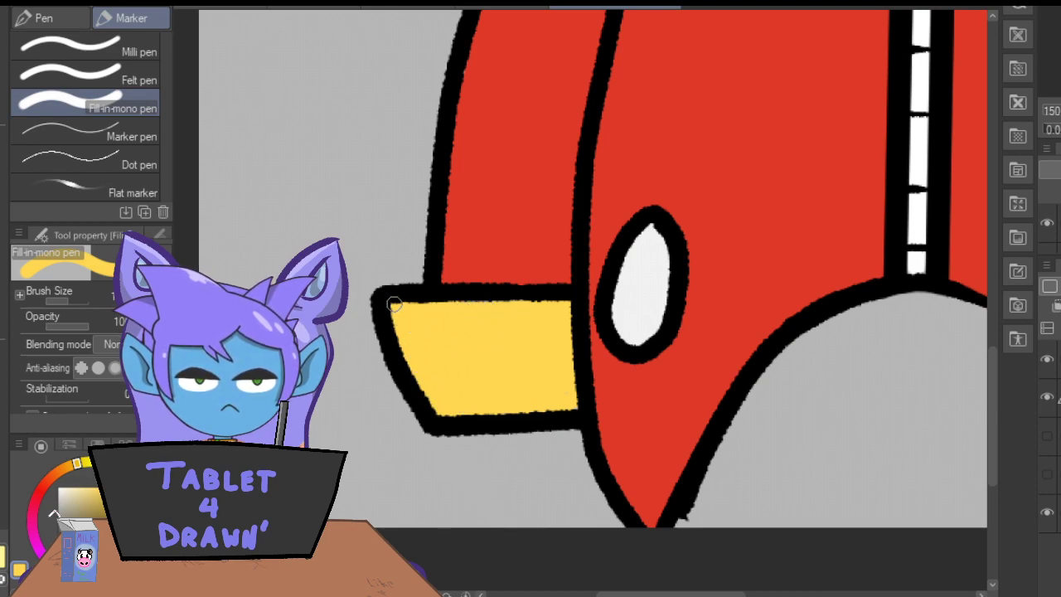
Paint the right sleeve's cuff in the same yellow up to its outline.
left_click_drag(628, 594, 734, 594)
mouse_move(638, 321)
left_mouse_down()
mouse_move(647, 378)
mouse_move(634, 408)
mouse_move(696, 357)
mouse_move(685, 417)
mouse_move(727, 386)
mouse_move(754, 344)
mouse_move(755, 385)
mouse_move(796, 320)
mouse_move(763, 348)
mouse_move(757, 309)
mouse_move(725, 351)
mouse_move(716, 308)
mouse_move(678, 351)
mouse_move(661, 324)
left_mouse_up()
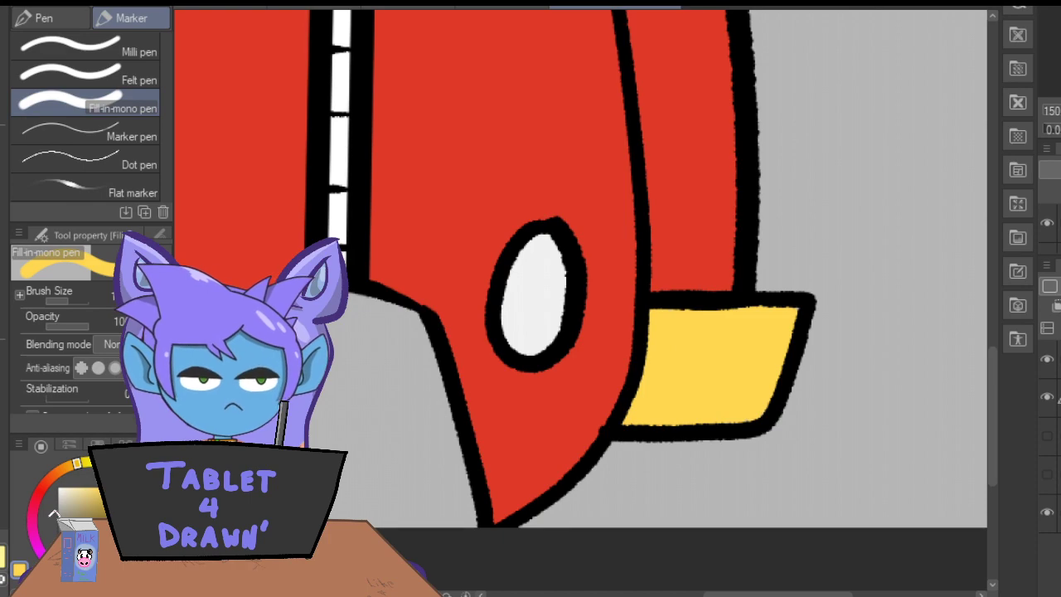
key("ctrl+minus")
key("ctrl+minus")
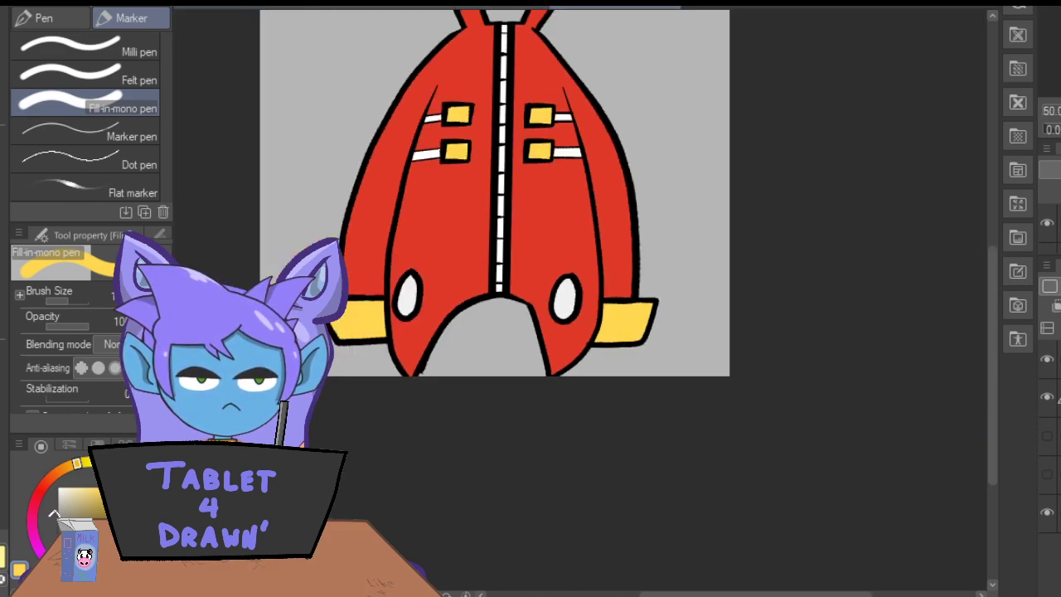
left_click_drag(994, 376, 995, 332)
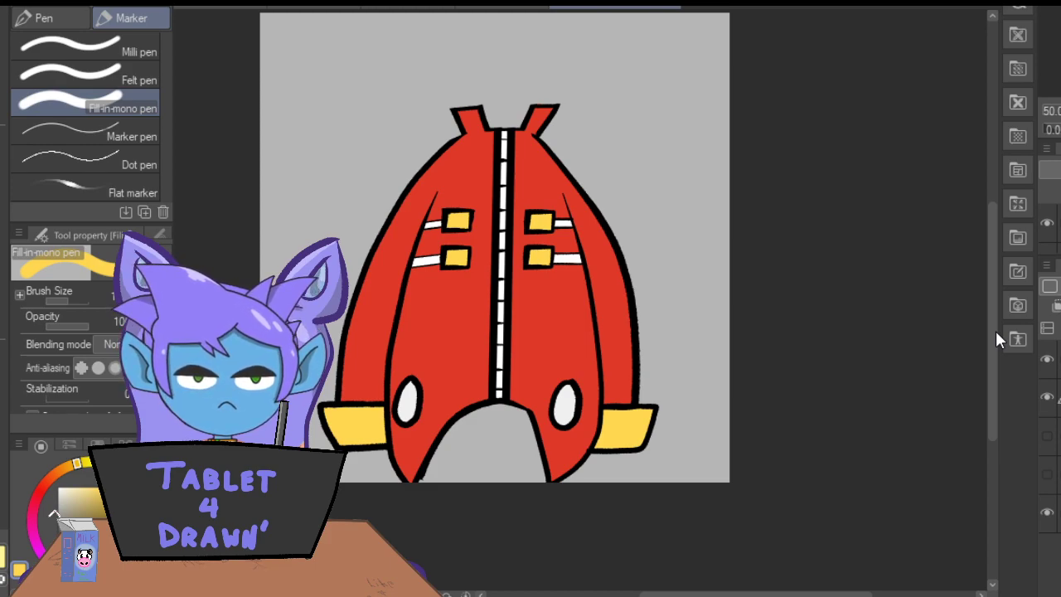
Add a new layer for shading and choose a darker shade of the coat's red for the marker.
key("ctrl+shift+n")
left_click(5, 168)
left_click(458, 190)
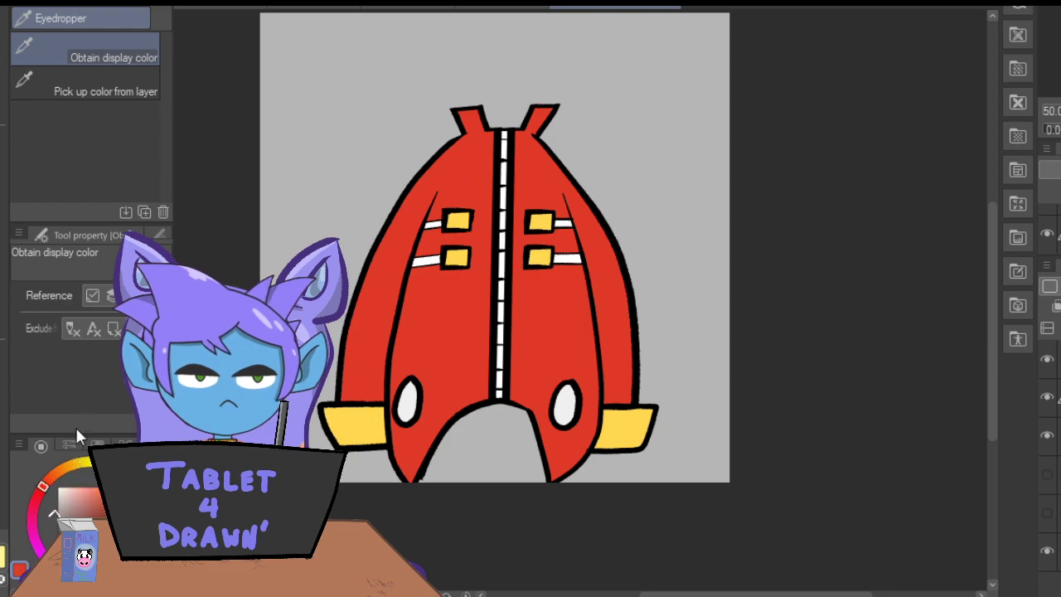
left_click(110, 503)
left_click(5, 139)
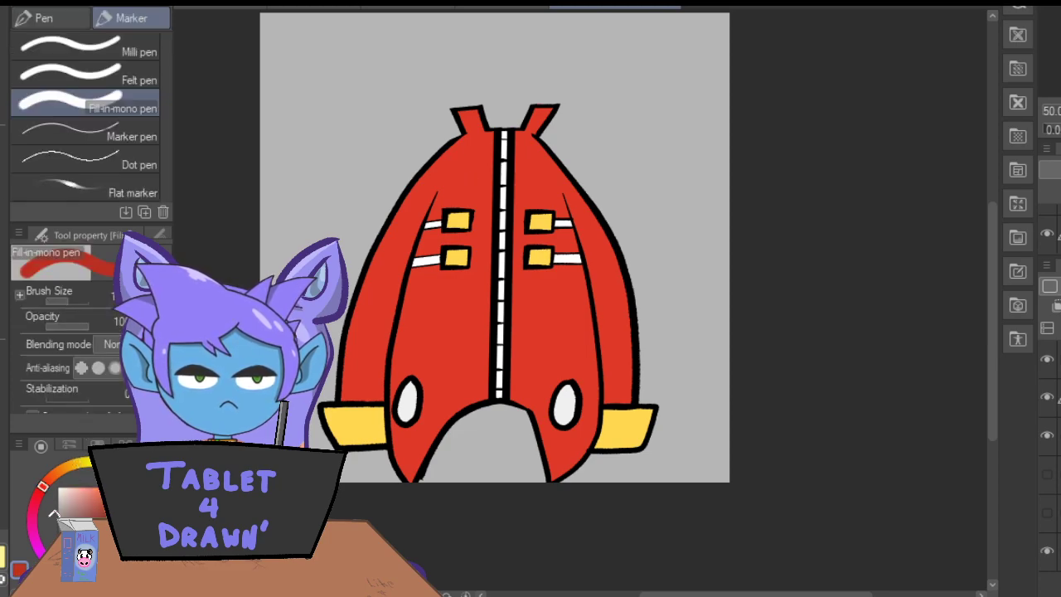
Paint a dark red shadow along the right sleeve's inner seam down to the cuff and erase its excess at the upper end.
key("ctrl+plus")
key("ctrl+plus")
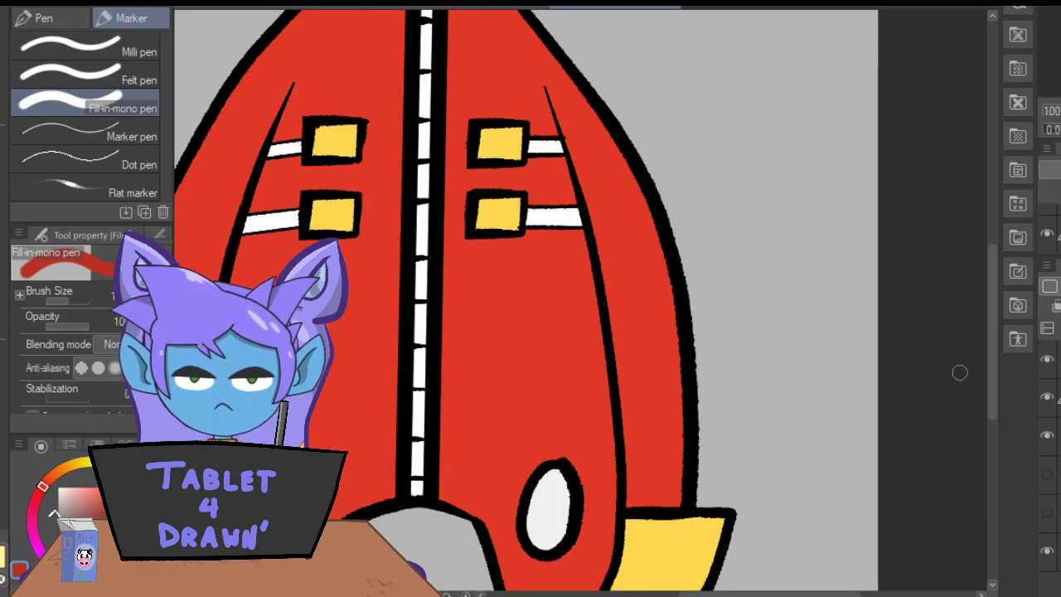
left_click(498, 10)
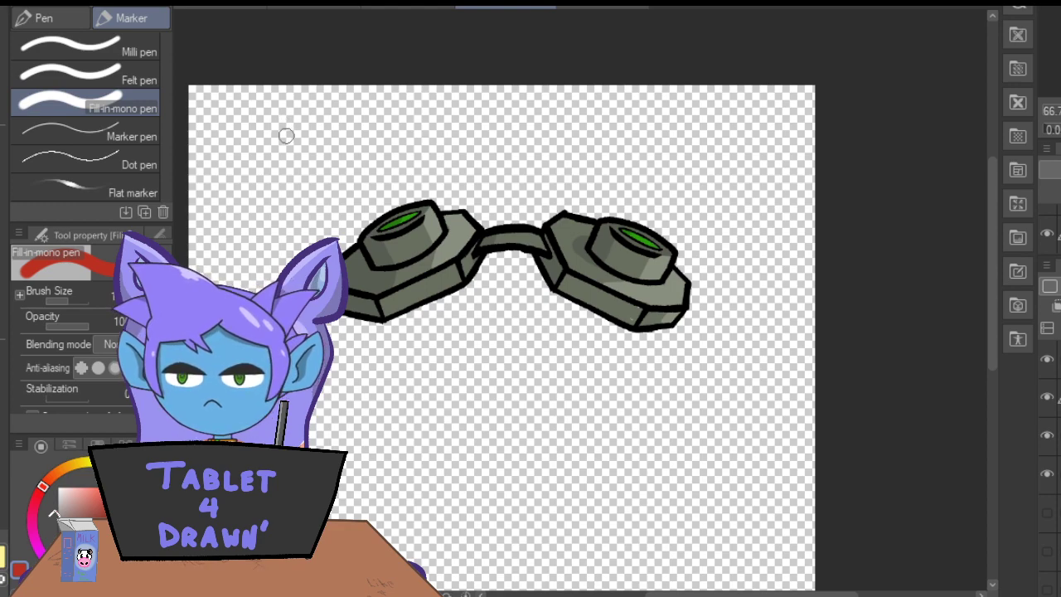
left_click(570, 9)
mouse_move(549, 93)
left_mouse_down()
mouse_move(608, 274)
mouse_move(626, 510)
left_mouse_up()
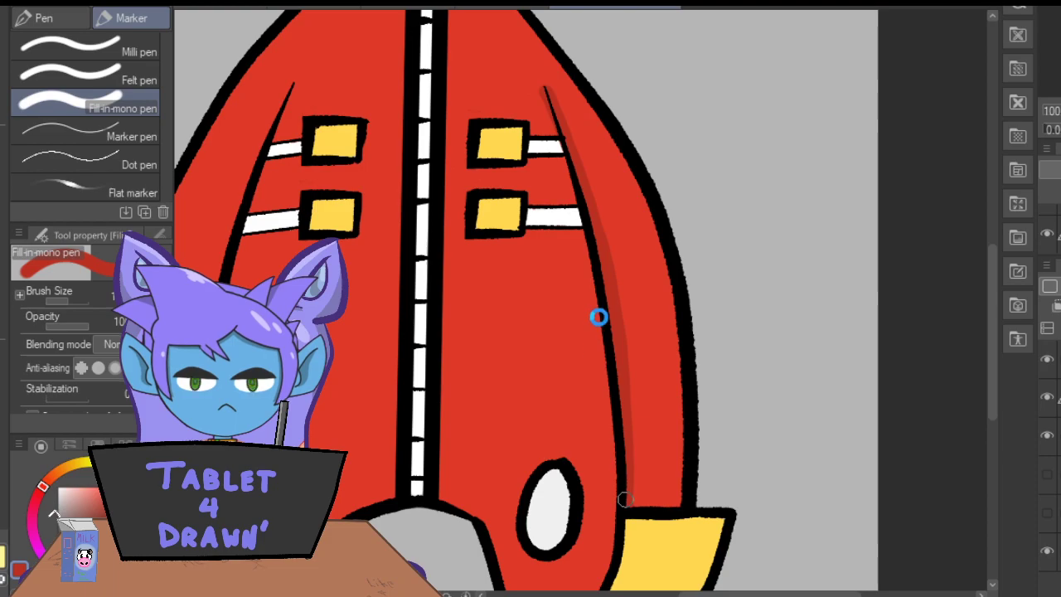
key("e")
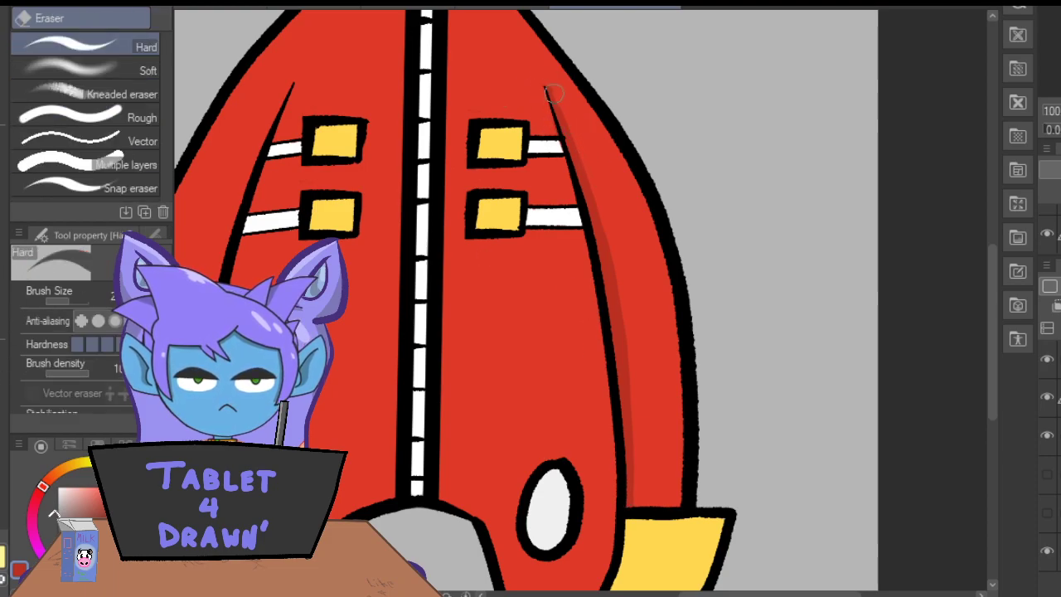
Shade the outer side of the left collar flap dark red and erase the excess around its base.
key("p")
left_click_drag(771, 593, 711, 594)
left_click_drag(991, 310, 980, 244)
mouse_move(634, 135)
left_mouse_down()
mouse_move(622, 103)
mouse_move(605, 124)
mouse_move(611, 100)
left_mouse_up()
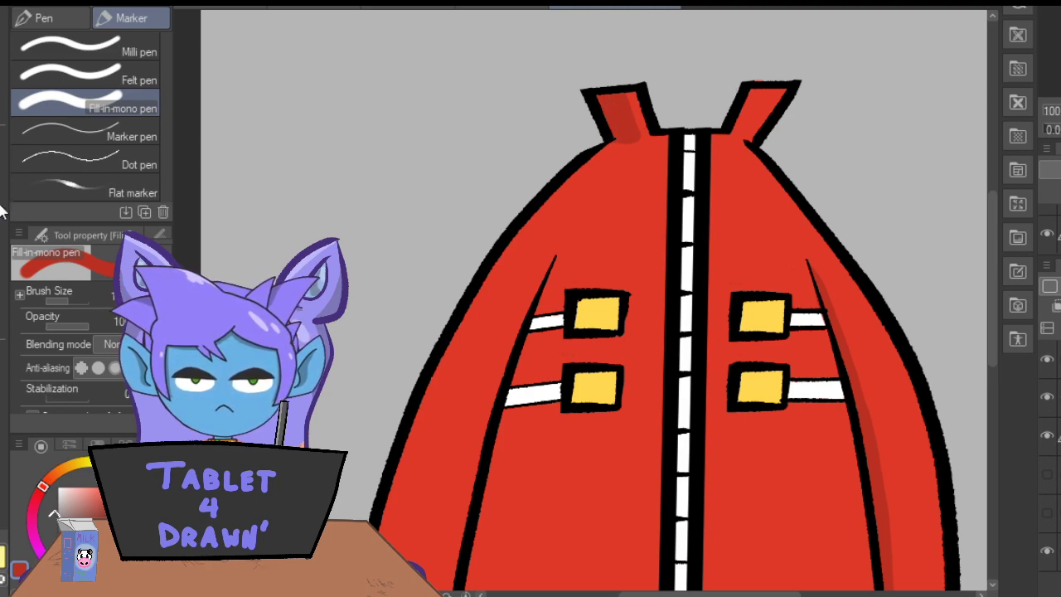
key("e")
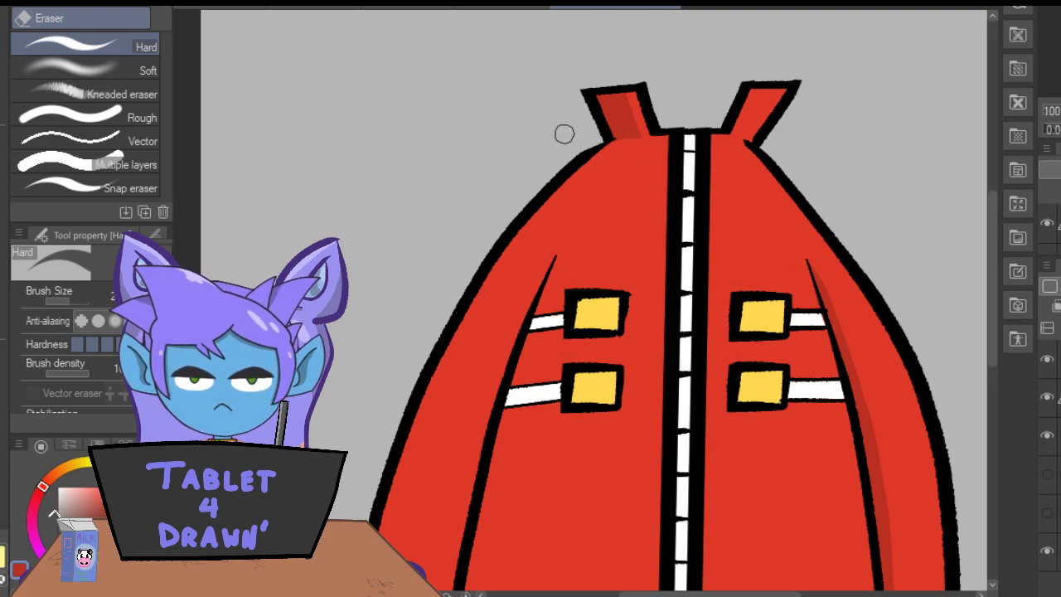
key("p")
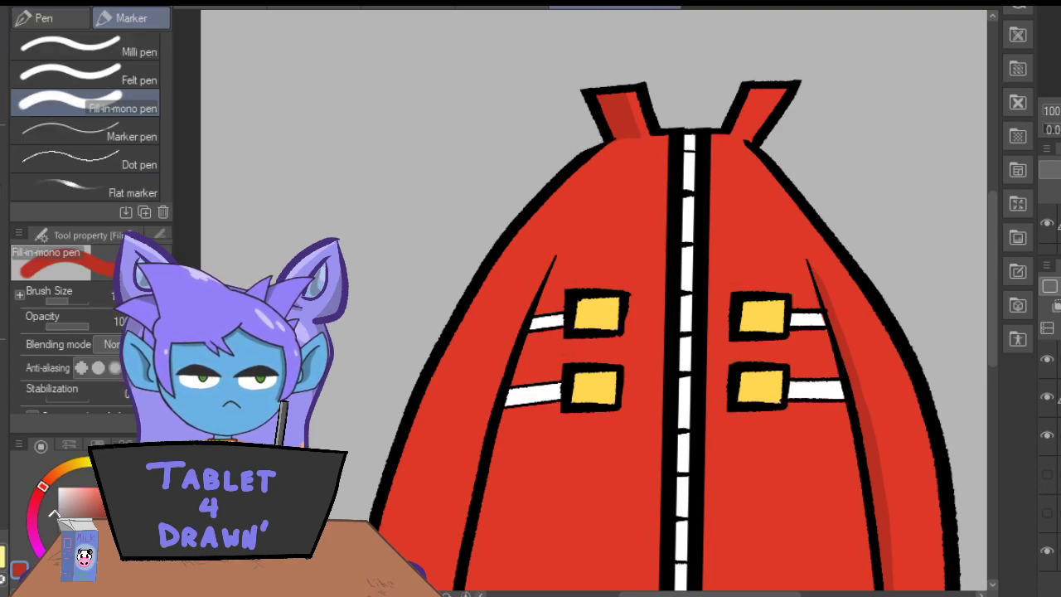
Shade the inner side of the right collar flap and fill the left sleeve with dark red from the shoulder's outer edge down to the cuff.
left_click_drag(752, 91, 733, 131)
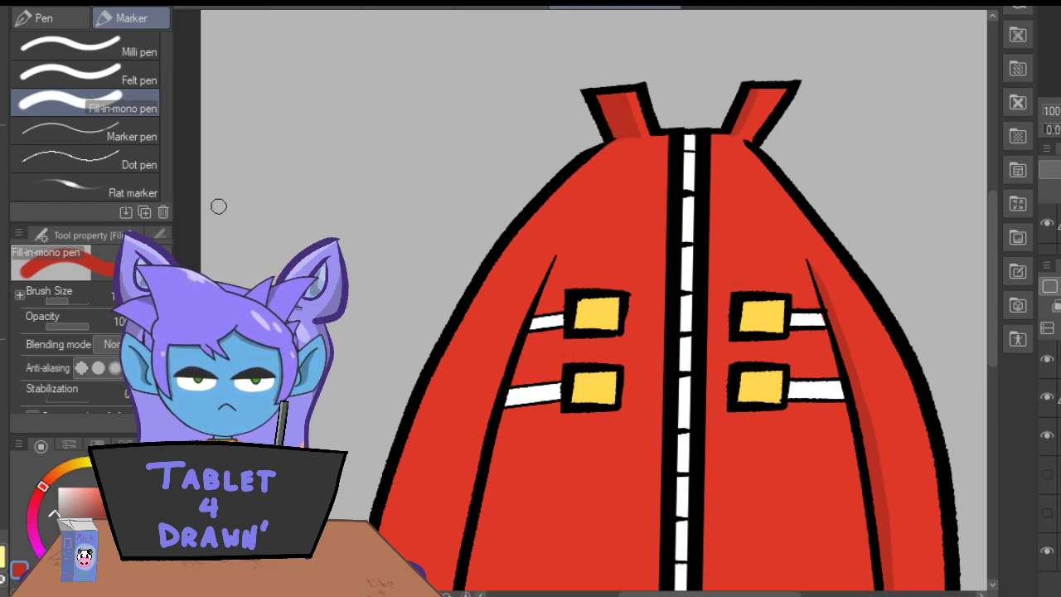
left_click_drag(990, 249, 990, 294)
mouse_move(617, 20)
left_mouse_down()
mouse_move(587, 38)
mouse_move(524, 117)
mouse_move(469, 219)
mouse_move(426, 335)
mouse_move(383, 537)
left_mouse_up()
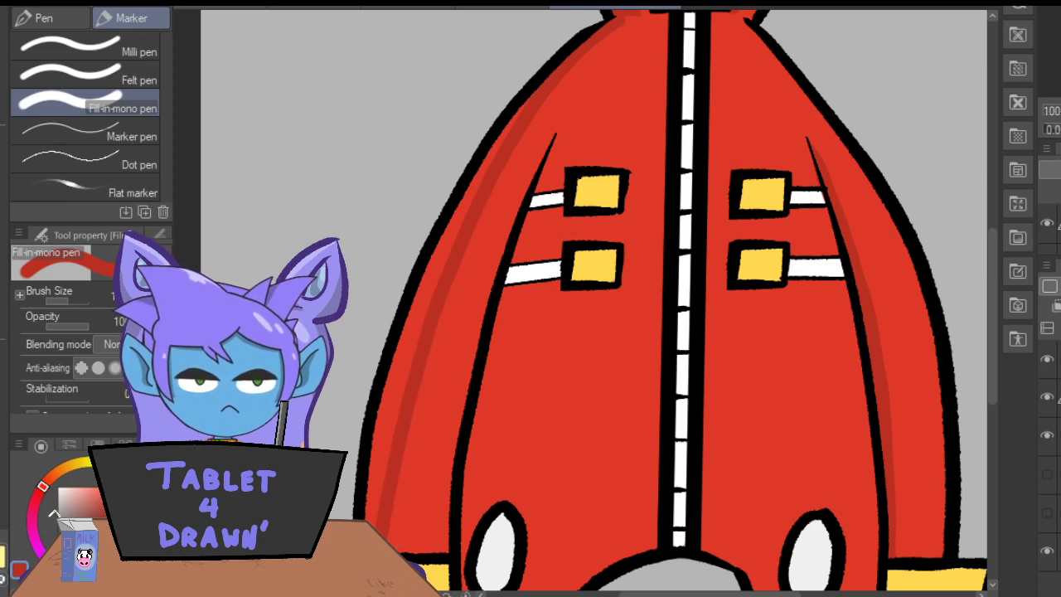
key("e")
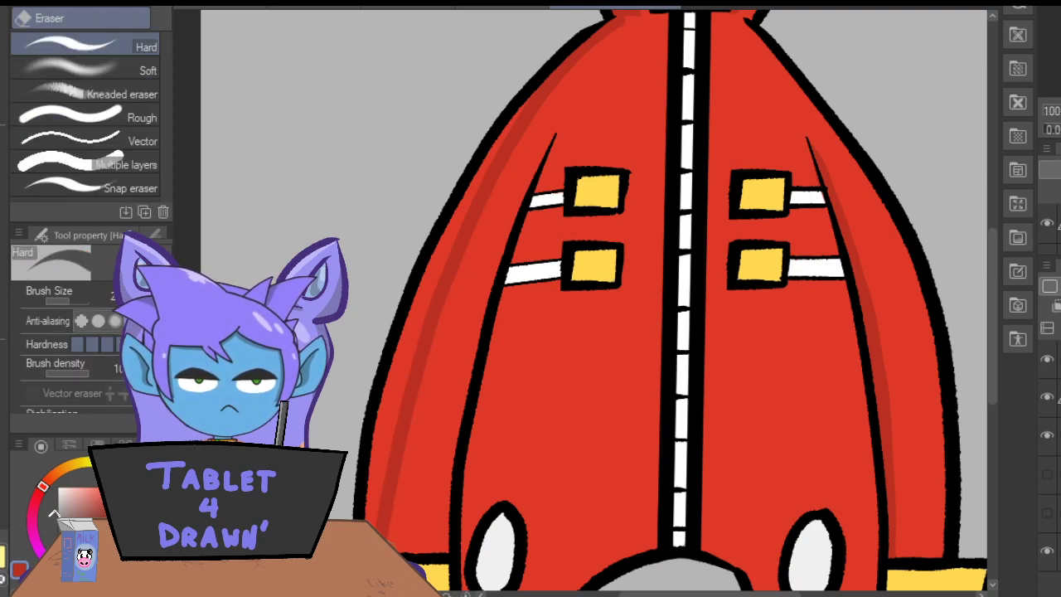
key("p")
mouse_move(519, 95)
left_mouse_down()
mouse_move(439, 244)
mouse_move(403, 339)
mouse_move(380, 419)
mouse_move(372, 520)
mouse_move(398, 379)
left_mouse_up()
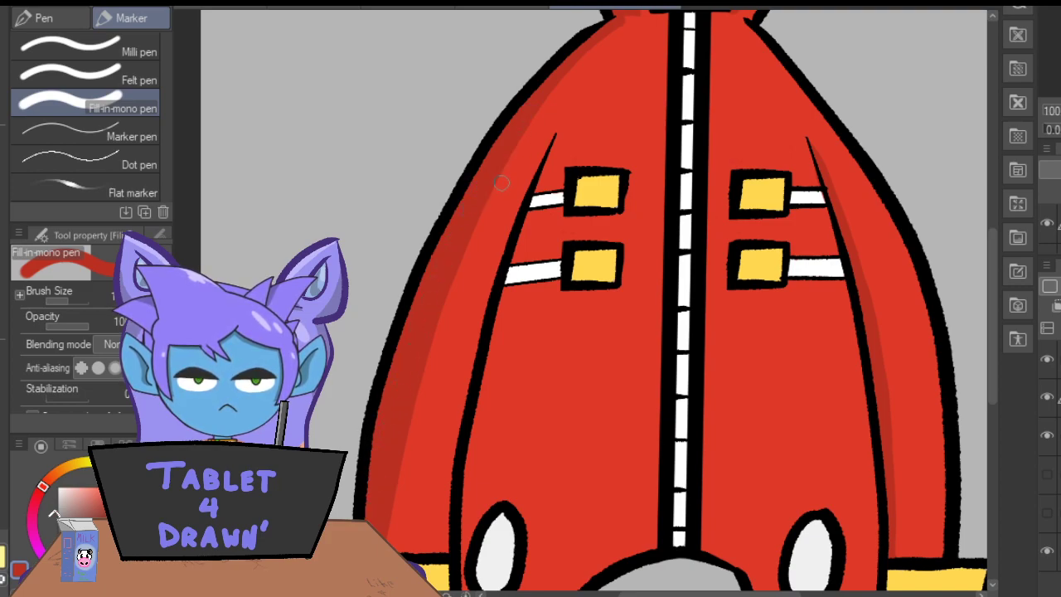
mouse_move(524, 130)
left_mouse_down()
mouse_move(493, 265)
mouse_move(502, 165)
mouse_move(444, 221)
mouse_move(475, 214)
mouse_move(467, 246)
mouse_move(487, 213)
mouse_move(489, 254)
mouse_move(444, 547)
mouse_move(411, 541)
left_mouse_up()
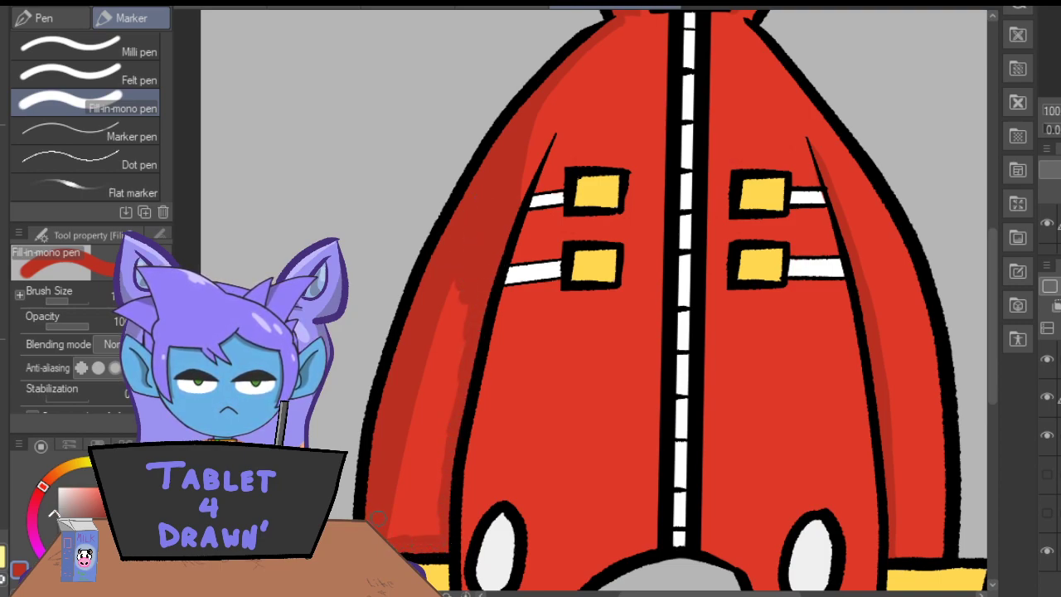
mouse_move(441, 503)
left_mouse_down()
mouse_move(415, 464)
mouse_move(419, 427)
mouse_move(467, 316)
mouse_move(424, 390)
mouse_move(410, 448)
mouse_move(435, 389)
left_mouse_up()
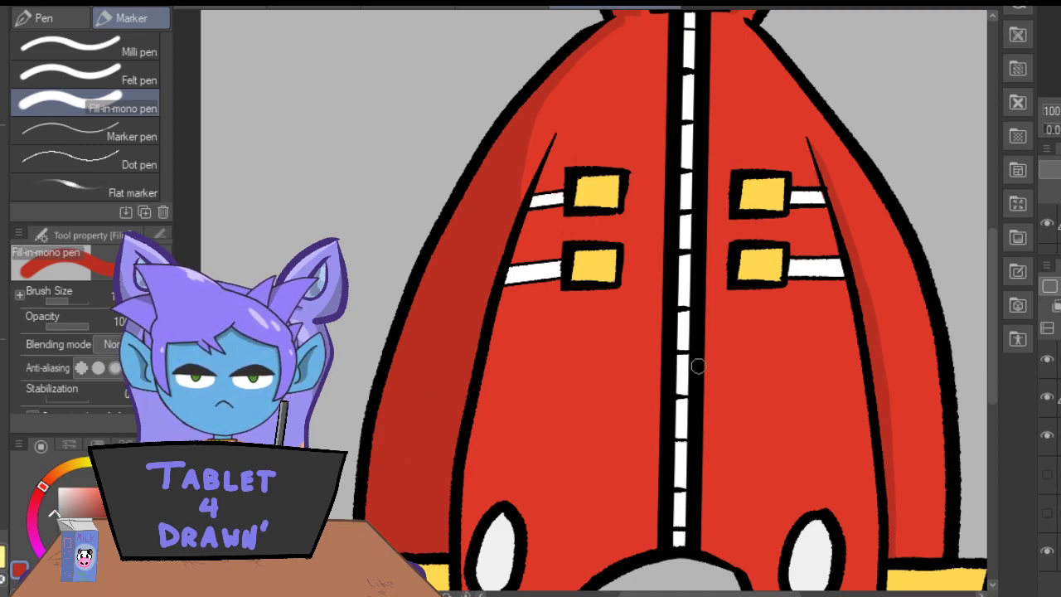
Paint narrow dark red shadows on the left front panel along the zipper and the sleeve seam, and erase the excess from the white straps.
left_click_drag(664, 30, 656, 554)
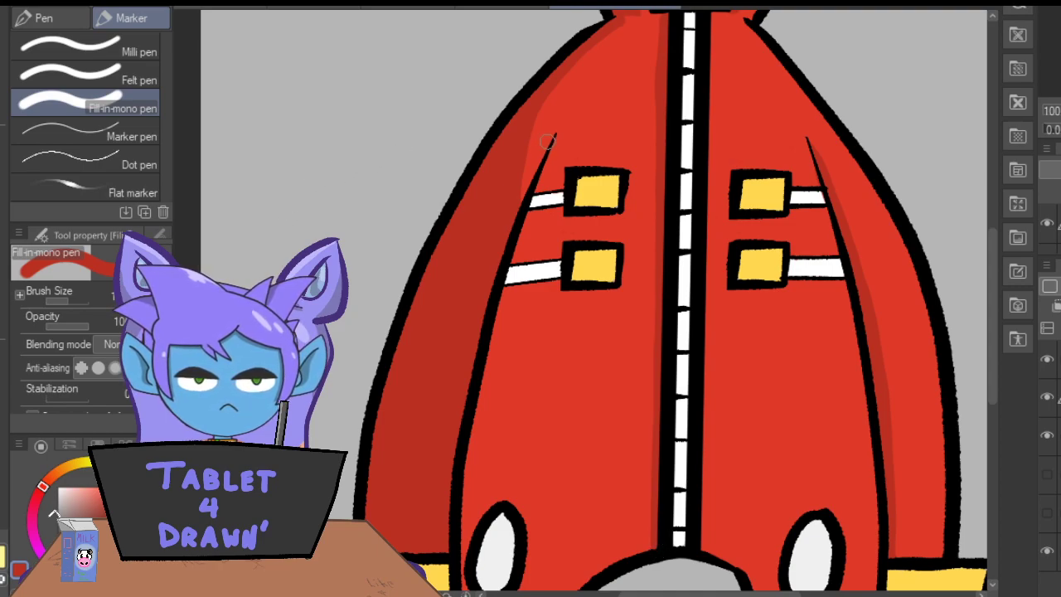
mouse_move(557, 141)
left_mouse_down()
mouse_move(488, 373)
mouse_move(459, 591)
left_mouse_up()
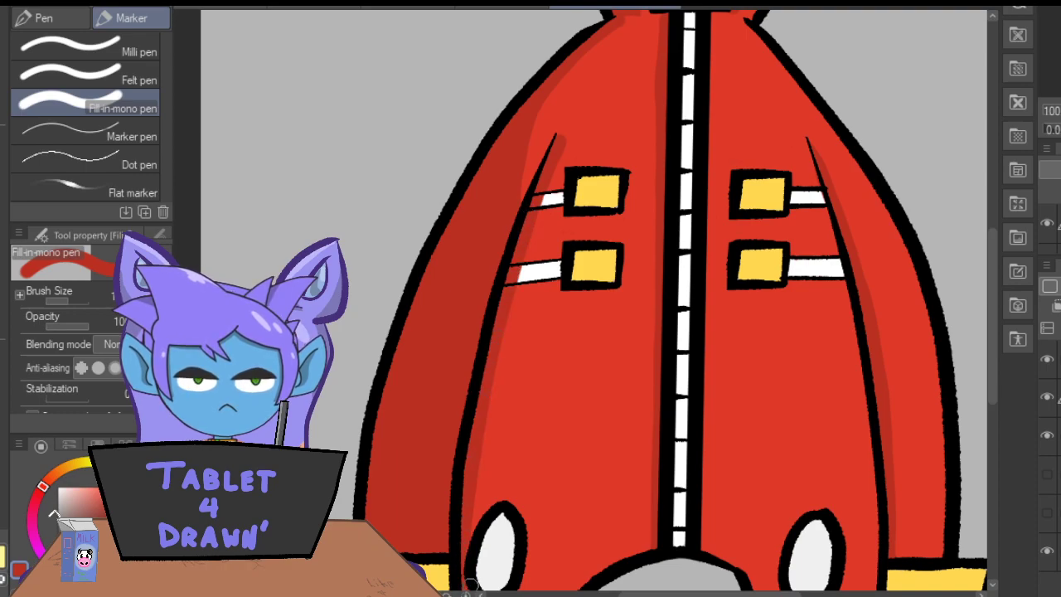
key("e")
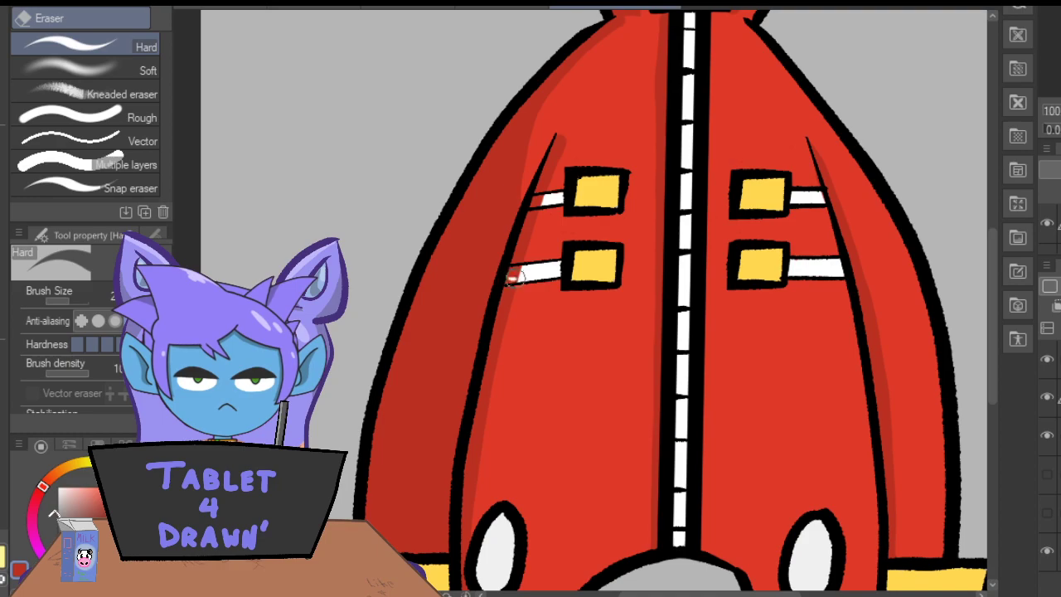
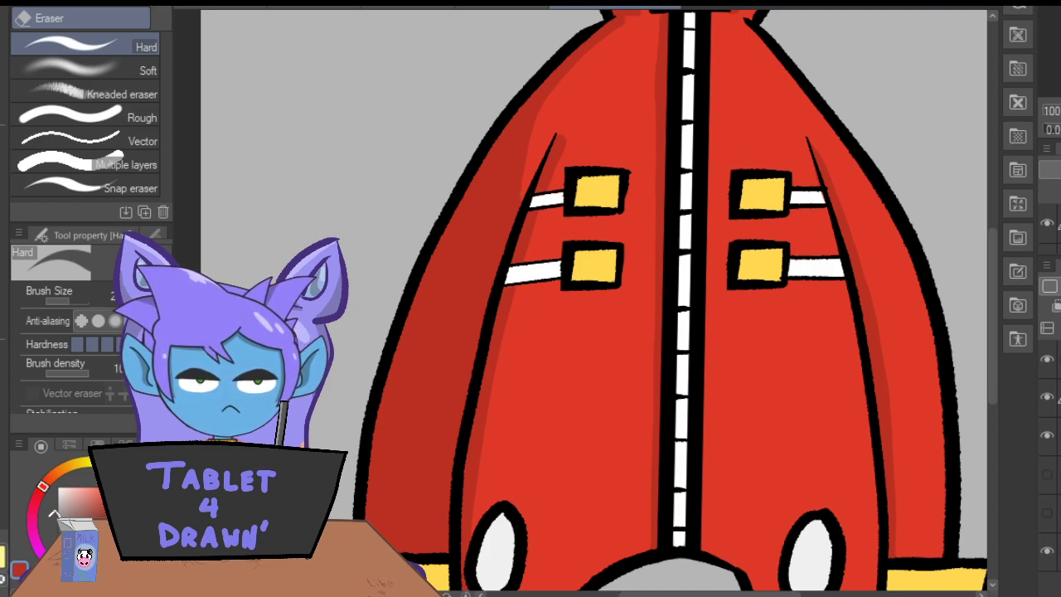
Shade most of the left cuff and the inner edge of the right cuff with a dark yellow based on the cuff colour.
key("ctrl+minus")
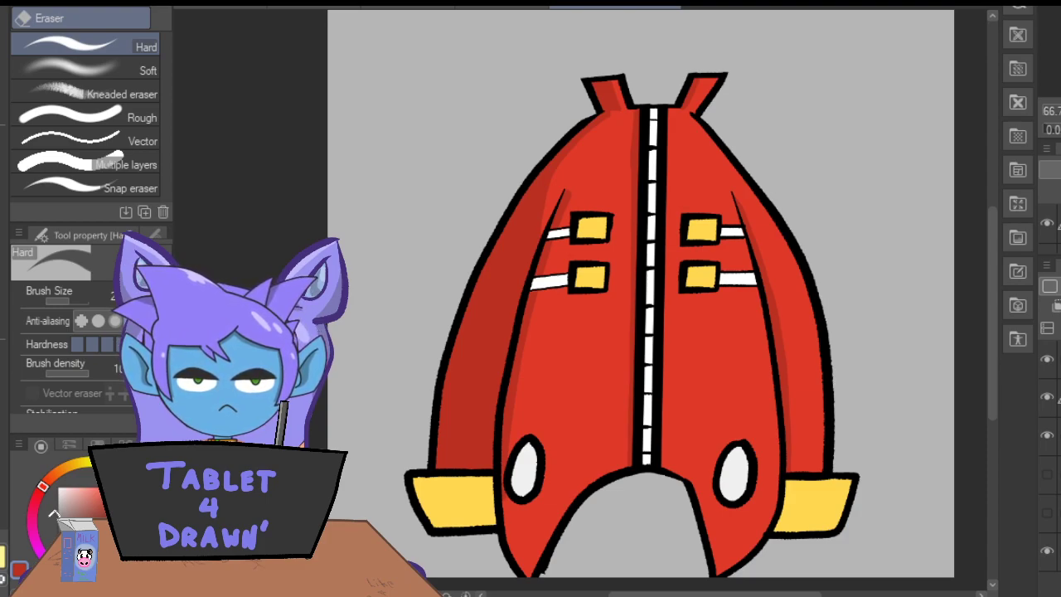
left_click(3, 116)
left_click(440, 496)
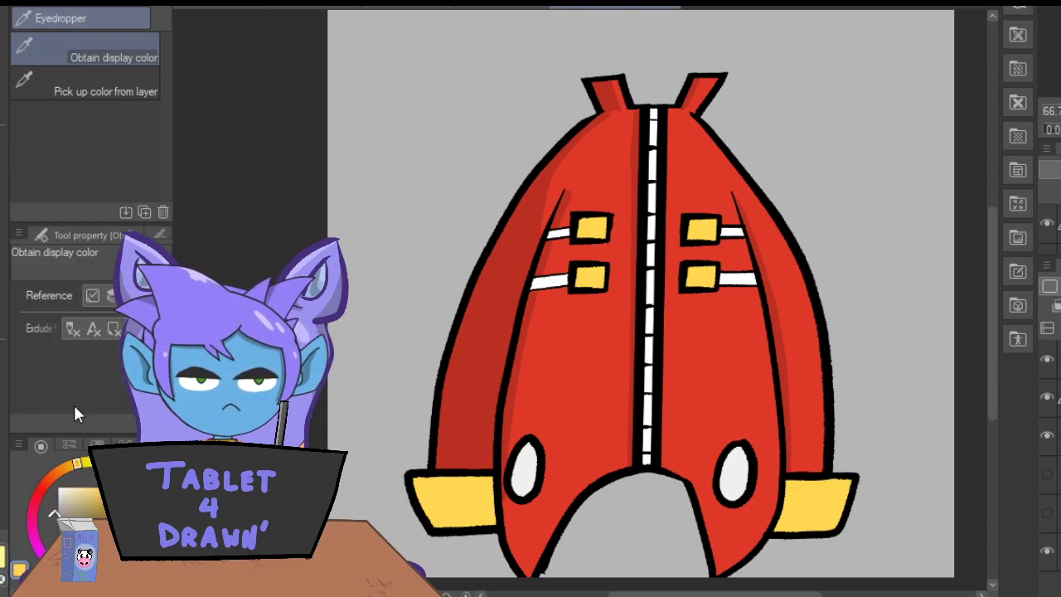
key("p")
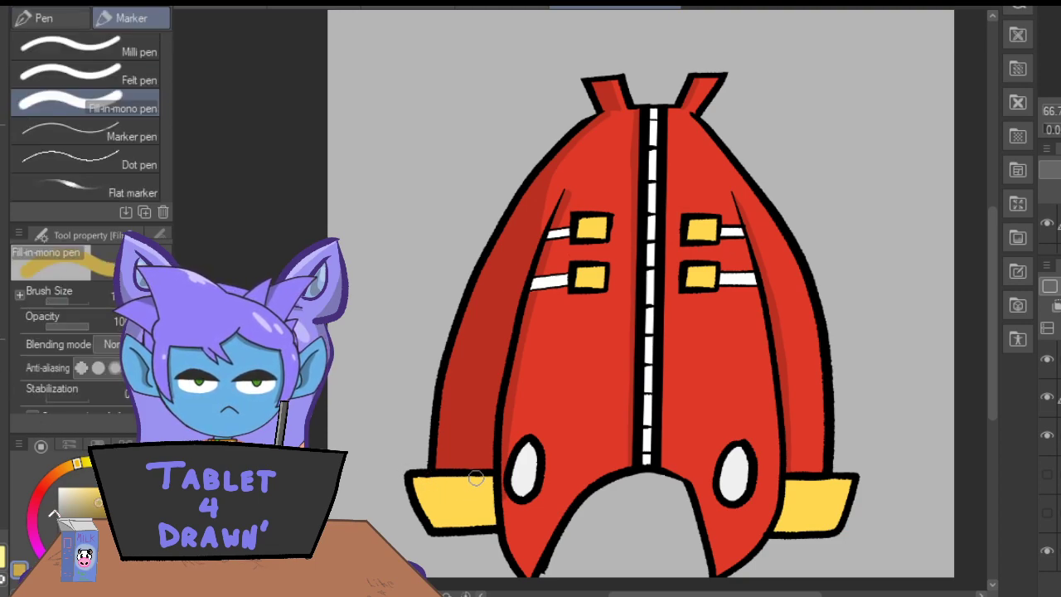
mouse_move(490, 496)
left_mouse_down()
mouse_move(477, 522)
mouse_move(469, 483)
mouse_move(458, 523)
mouse_move(448, 480)
mouse_move(442, 526)
mouse_move(417, 490)
left_mouse_up()
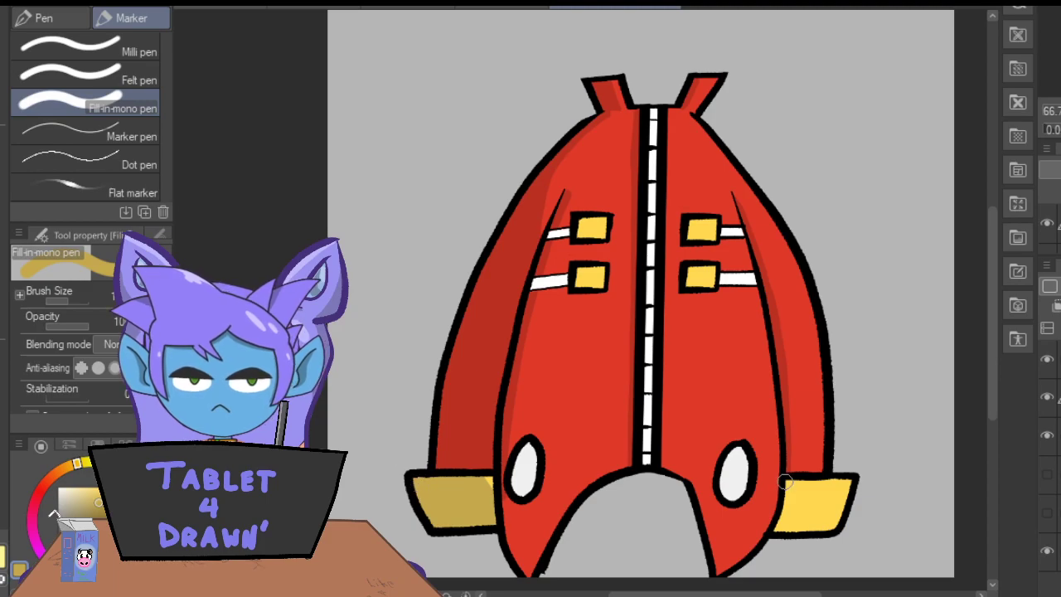
left_click_drag(790, 491, 777, 528)
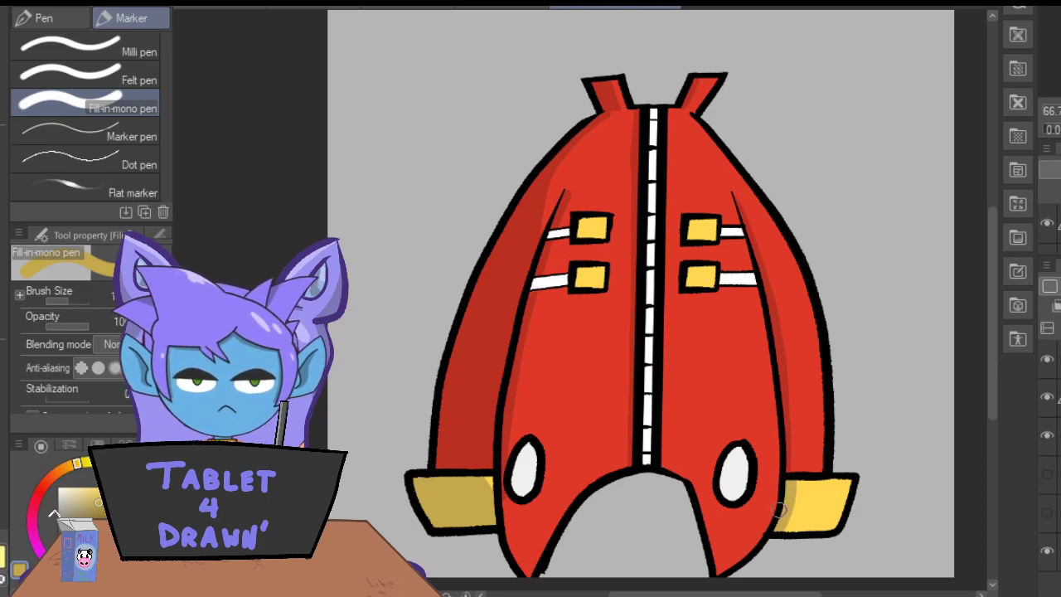
Shade both left buckles dark yellow, leaving a narrow lighter strip along their zipper-side edges.
key("ctrl+plus")
key("ctrl+plus")
key("ctrl+plus")
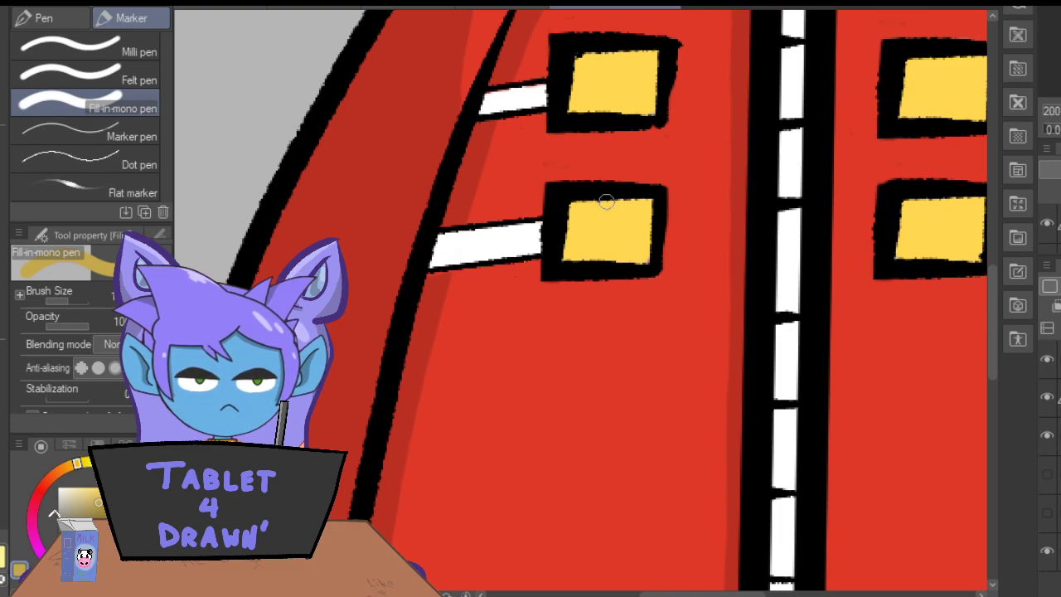
mouse_move(570, 207)
left_mouse_down()
mouse_move(629, 203)
mouse_move(579, 208)
mouse_move(630, 208)
mouse_move(625, 260)
mouse_move(627, 232)
mouse_move(621, 262)
mouse_move(603, 256)
mouse_move(601, 224)
mouse_move(588, 218)
mouse_move(581, 254)
mouse_move(570, 224)
left_mouse_up()
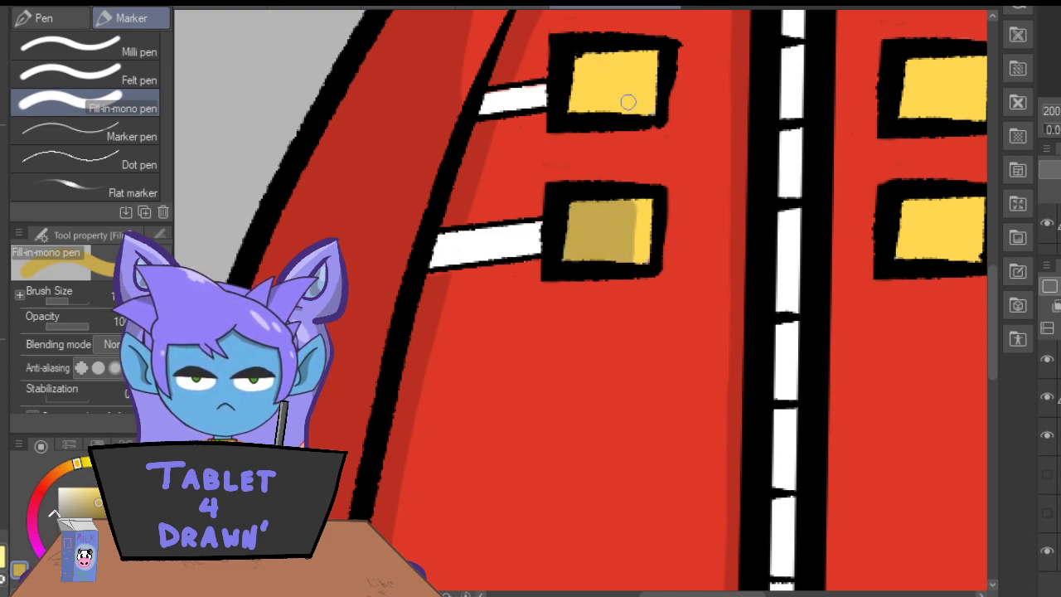
mouse_move(636, 115)
left_mouse_down()
mouse_move(635, 72)
mouse_move(609, 53)
mouse_move(574, 56)
mouse_move(632, 58)
mouse_move(637, 108)
mouse_move(626, 67)
mouse_move(614, 108)
mouse_move(598, 60)
mouse_move(578, 114)
mouse_move(564, 73)
left_mouse_up()
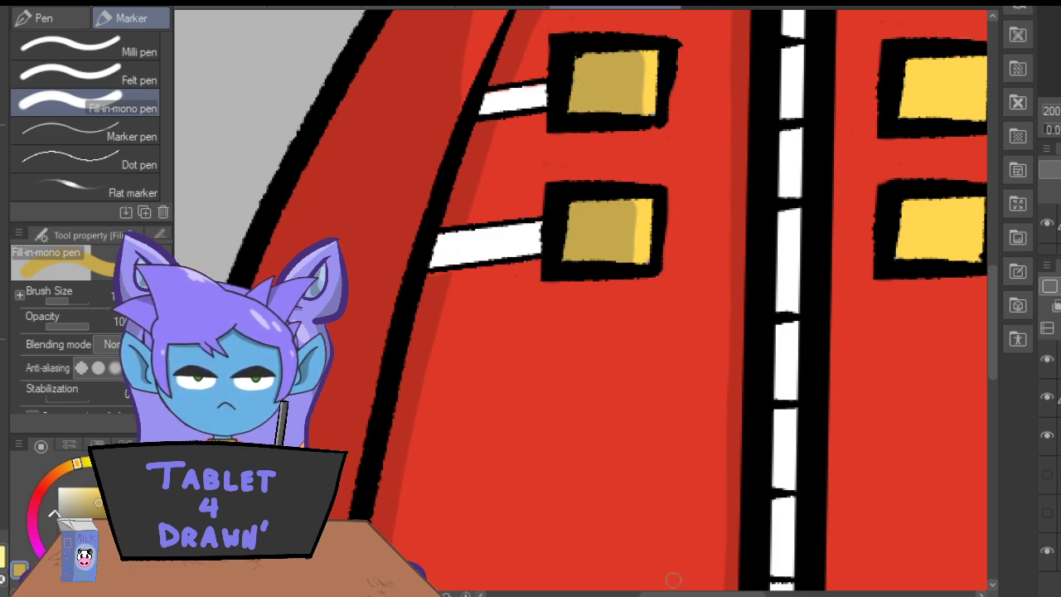
Paint dark yellow shadows along the zipper-side and upper edges of both right buckles.
scroll(675, 578, "right", 5)
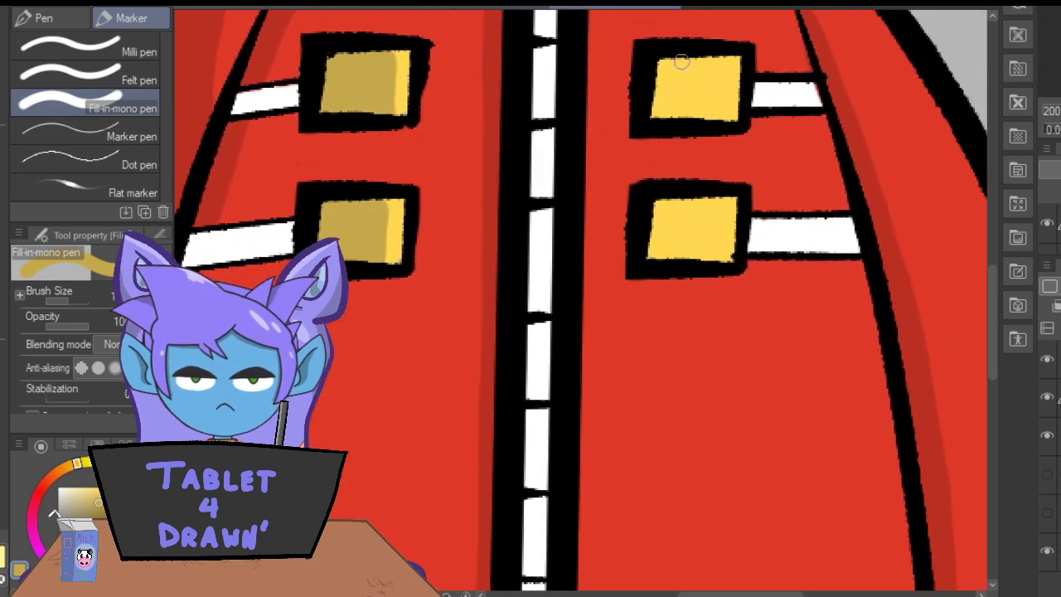
mouse_move(663, 63)
left_mouse_down()
mouse_move(666, 50)
mouse_move(660, 121)
left_mouse_up()
mouse_move(661, 236)
left_mouse_down()
mouse_move(663, 207)
mouse_move(650, 261)
mouse_move(655, 194)
mouse_move(651, 267)
mouse_move(650, 181)
left_mouse_up()
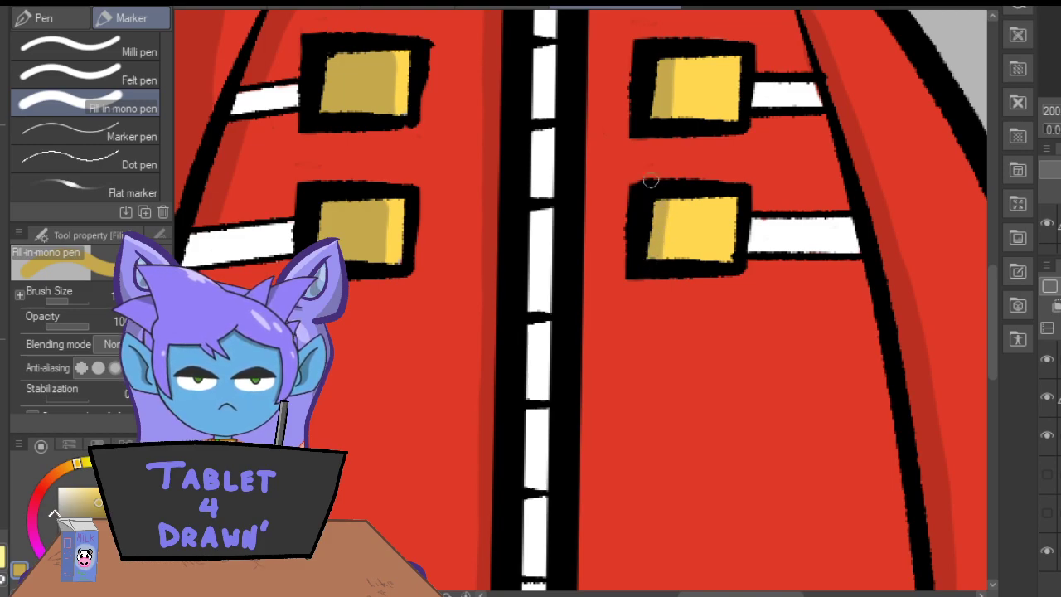
mouse_move(712, 200)
left_mouse_down()
mouse_move(656, 199)
mouse_move(734, 199)
left_mouse_up()
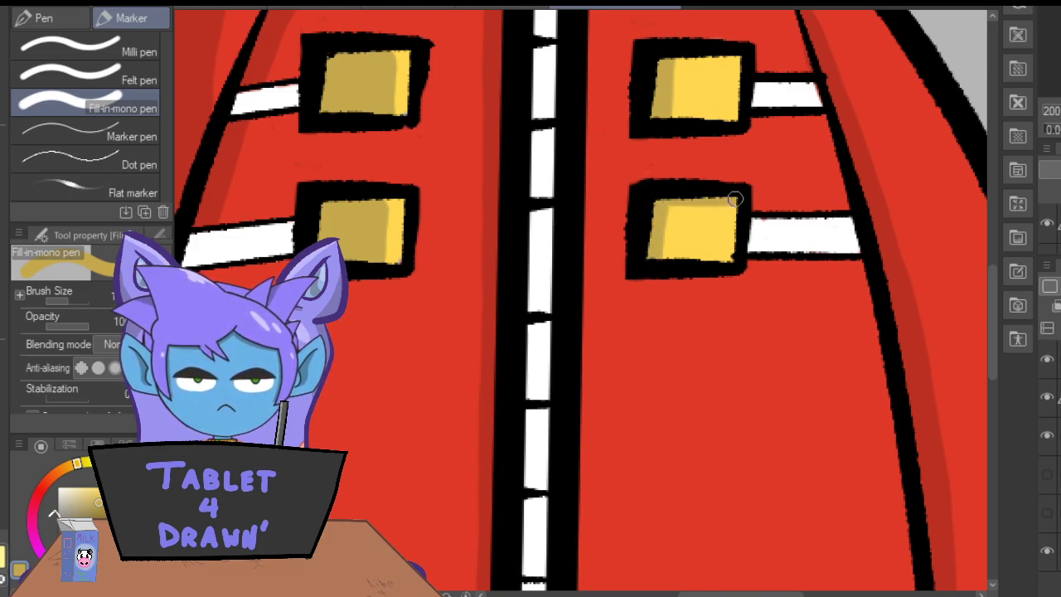
left_click_drag(703, 68, 751, 56)
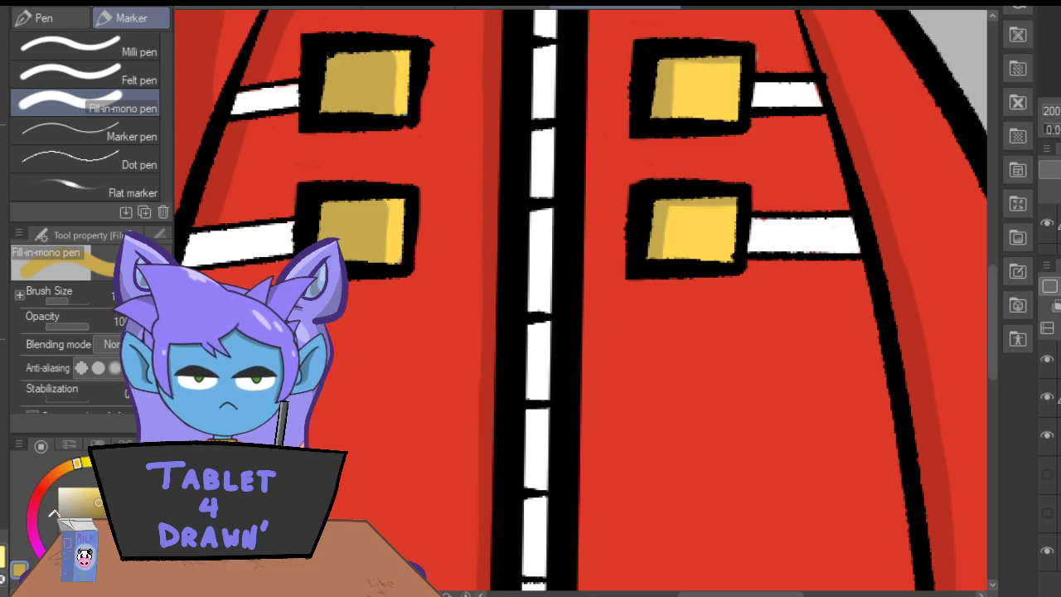
Paint light grey shadows on the white straps, next to the sleeve seam on the left and beside the buckles on the right.
key("ctrl+minus")
key("ctrl+minus")
key("ctrl+minus")
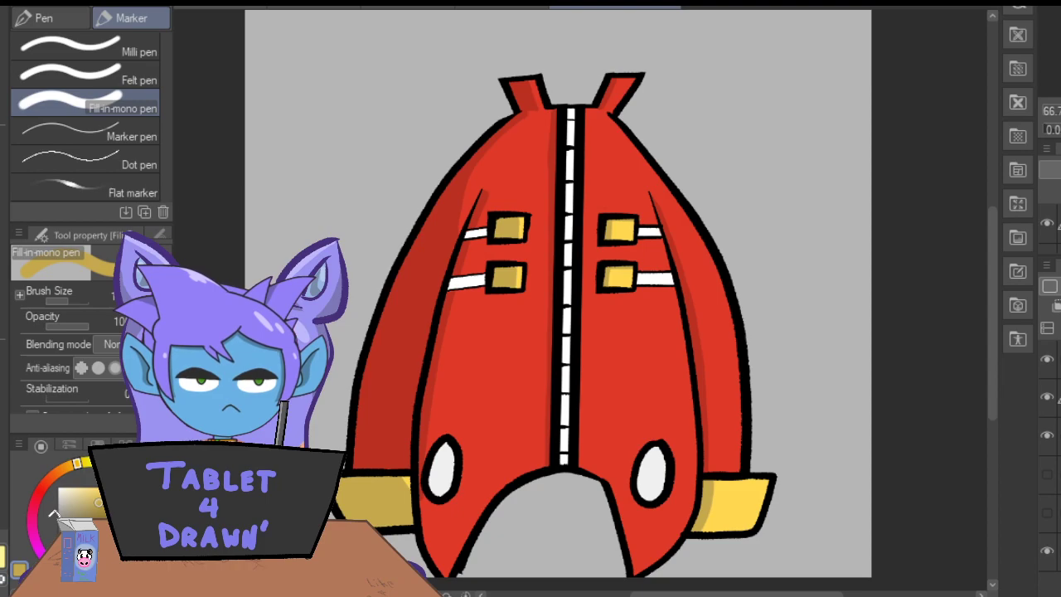
key("i")
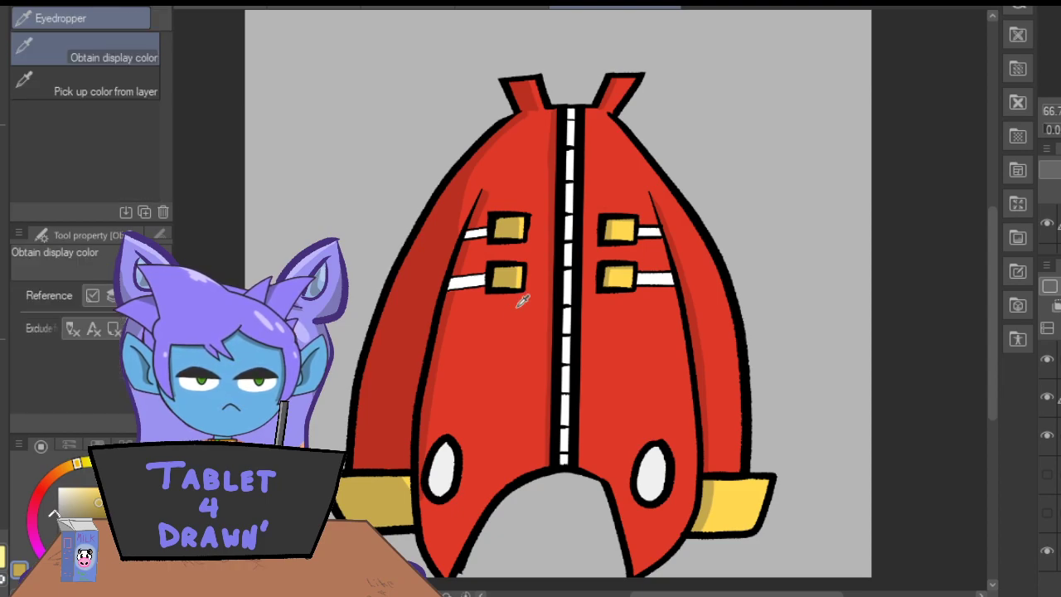
left_click(563, 284)
left_click(58, 498)
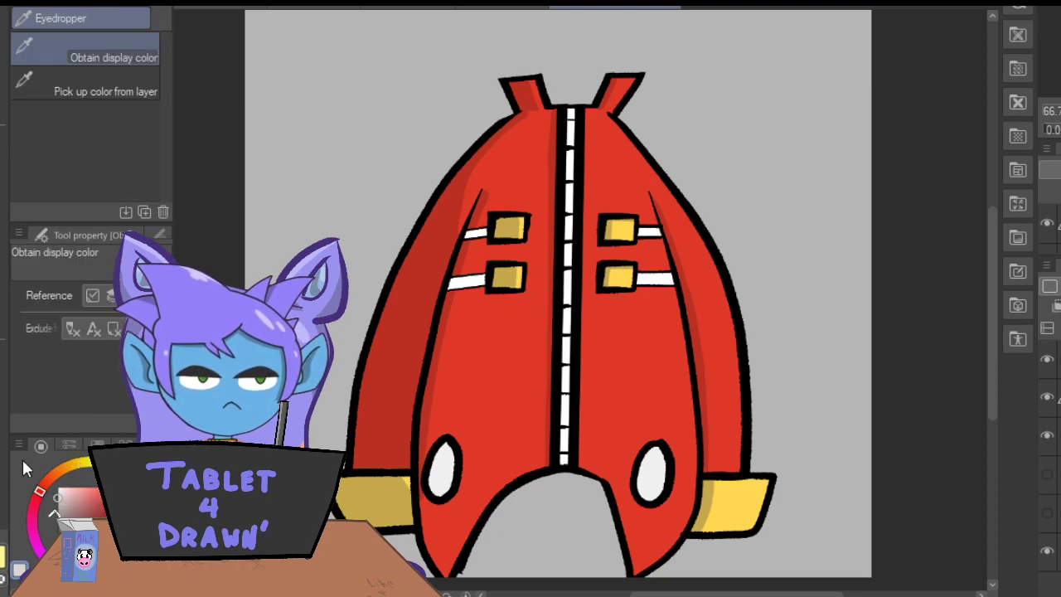
key("ctrl+plus")
key("ctrl+plus")
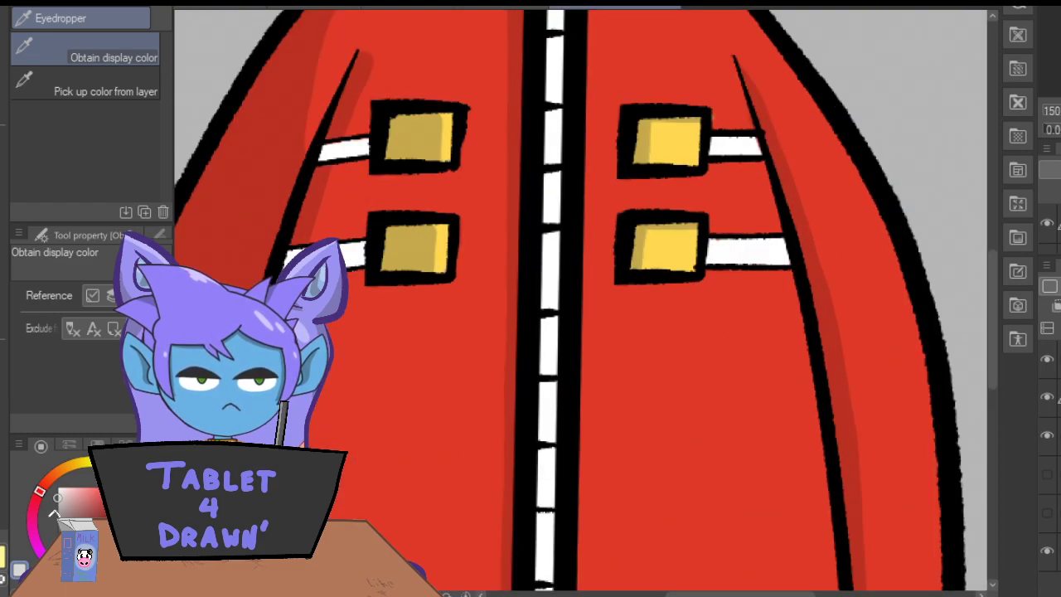
key("p")
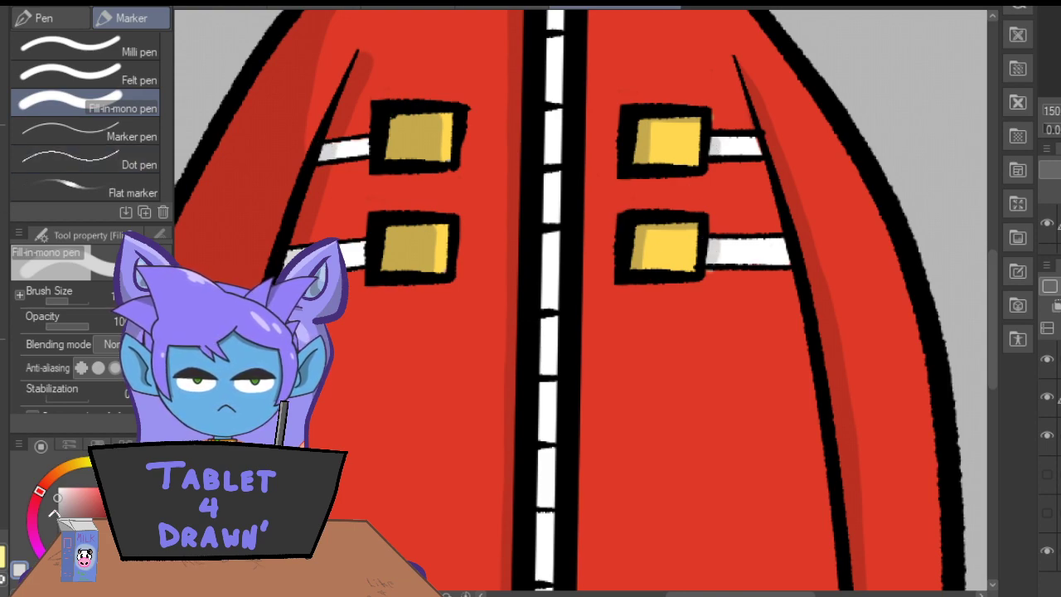
key("e")
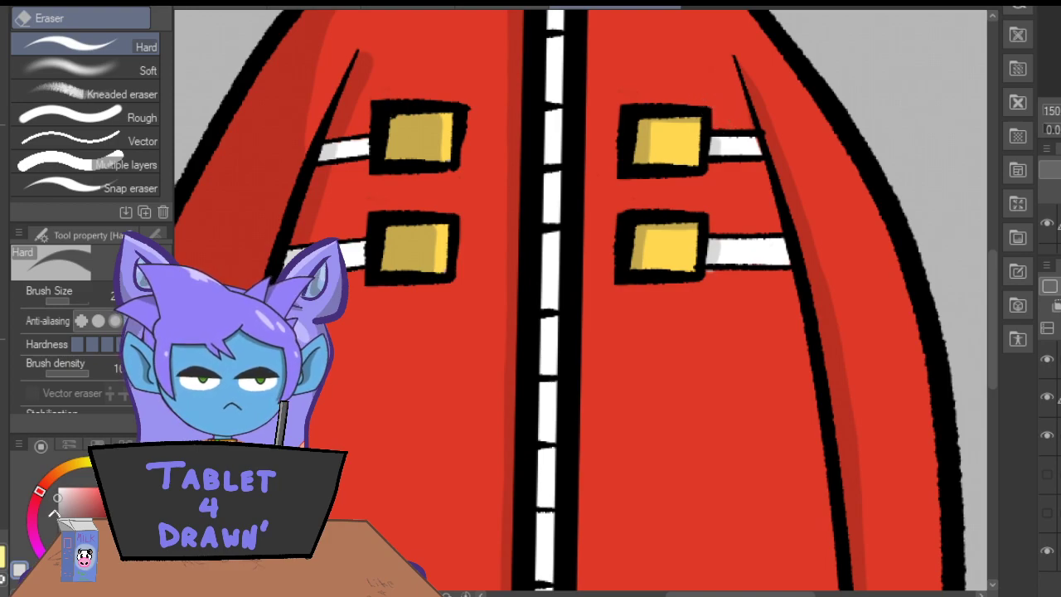
key("p")
Shade the left side of the white zipper teeth light grey along the whole length of the zipper.
left_click_drag(992, 279, 992, 250)
left_click_drag(552, 95, 547, 589)
left_click_drag(992, 264, 993, 359)
left_click_drag(539, 241, 534, 529)
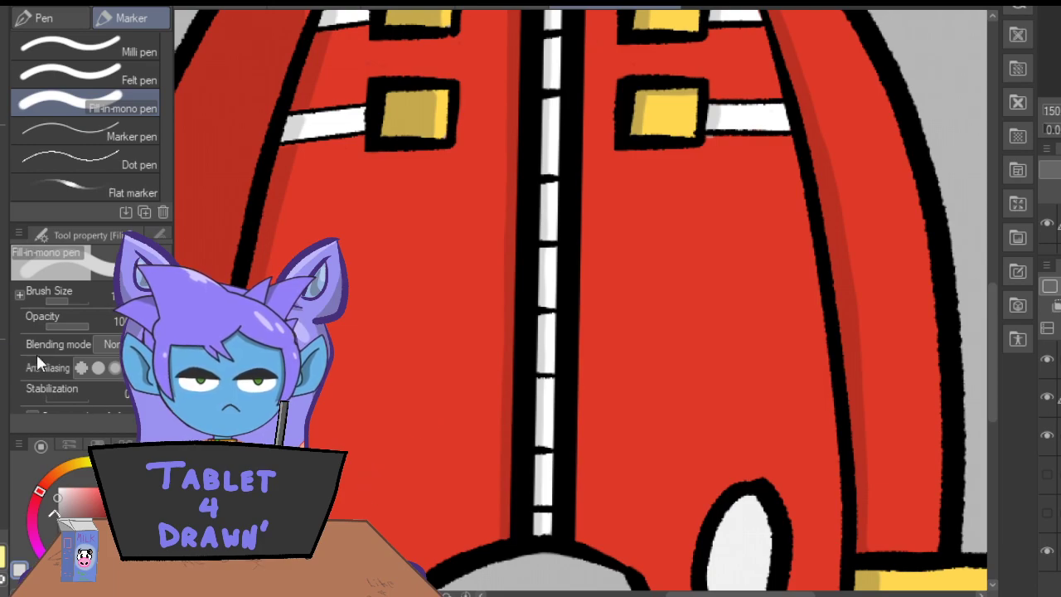
Choose a darker grey and shade the left side of the white oval on the right front panel.
key("i")
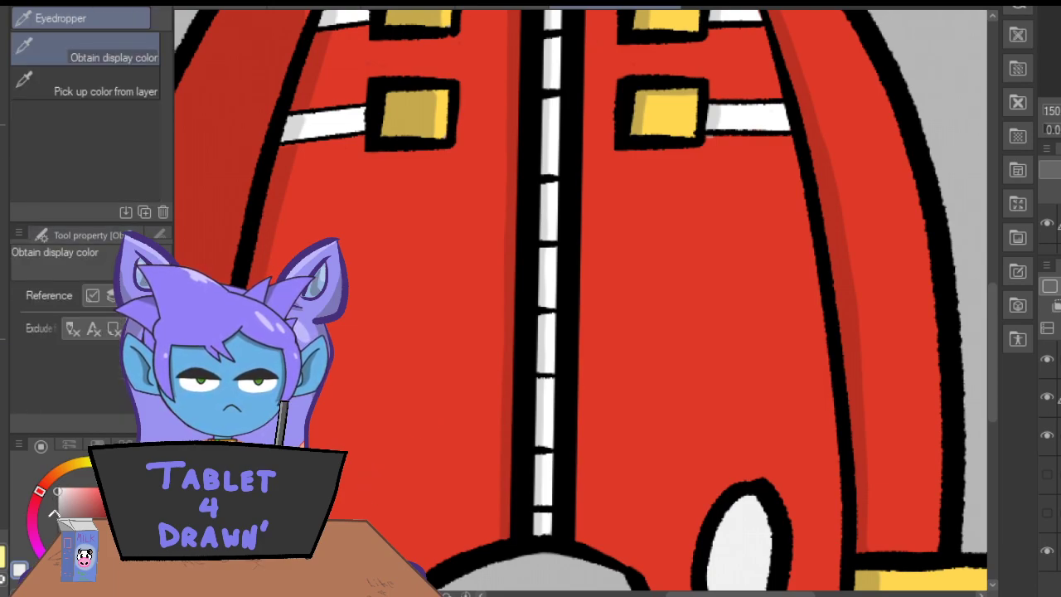
key("p")
left_click(57, 509)
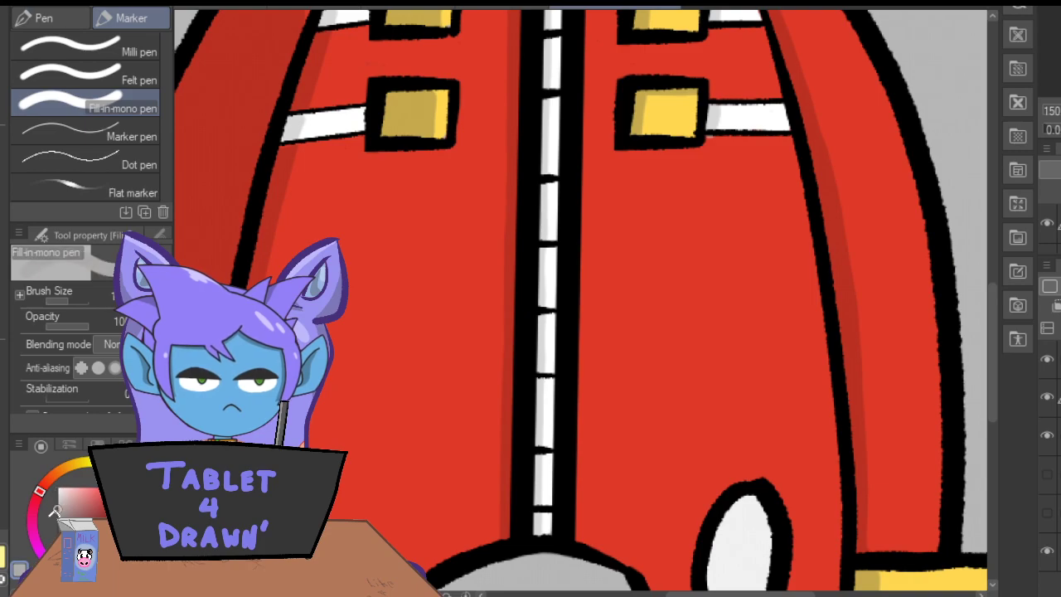
left_click_drag(995, 374, 994, 423)
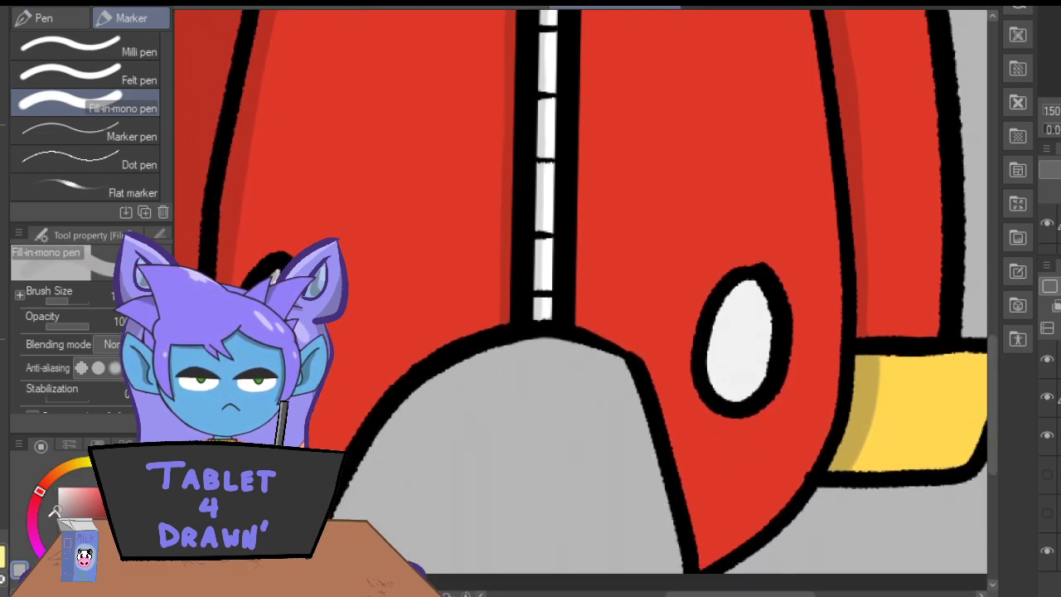
mouse_move(751, 278)
left_mouse_down()
mouse_move(718, 383)
mouse_move(743, 282)
mouse_move(713, 370)
mouse_move(727, 299)
mouse_move(711, 338)
mouse_move(718, 378)
left_mouse_up()
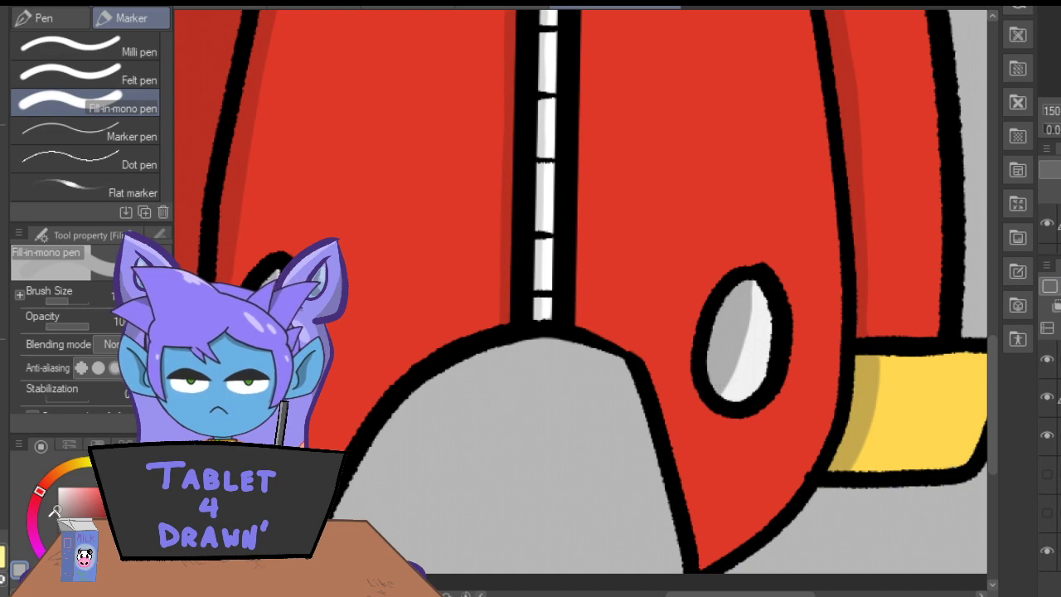
Paint a pure white highlight along the right side of the oval on the right front panel.
key("i")
left_click(58, 491)
left_click(58, 488)
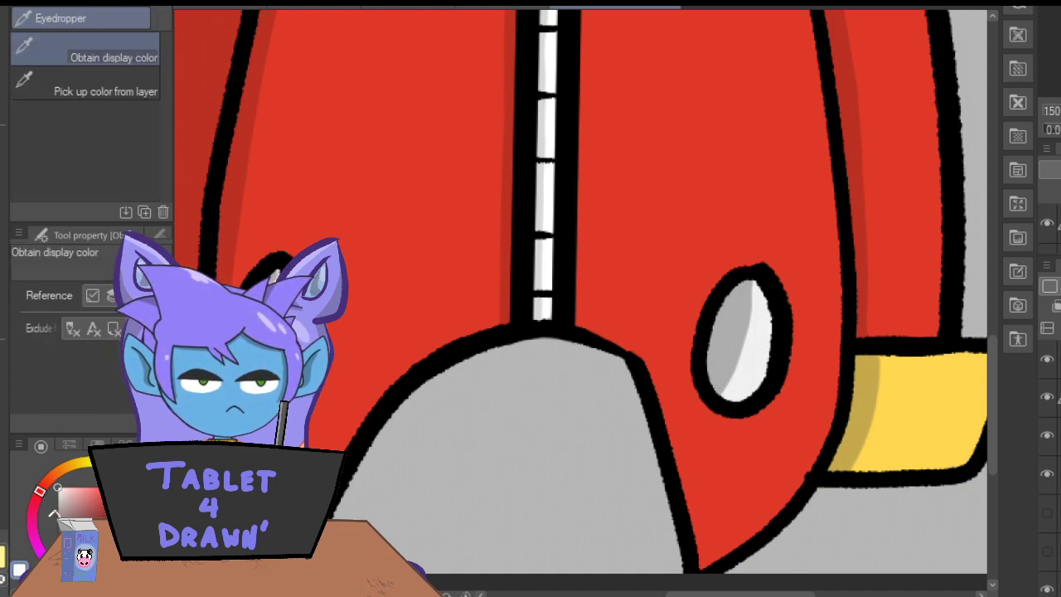
key("p")
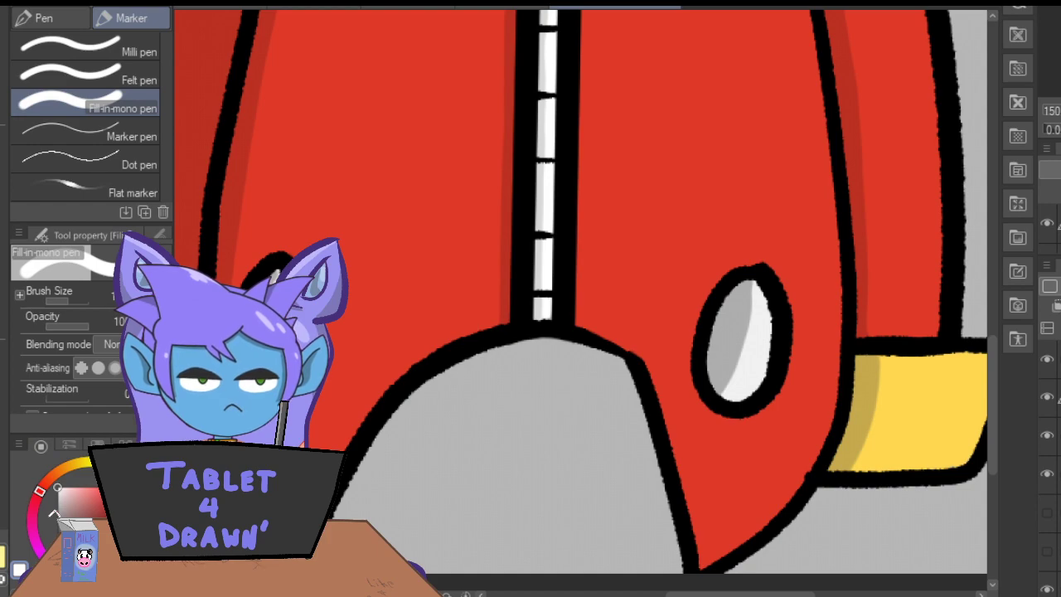
left_click_drag(759, 320, 731, 389)
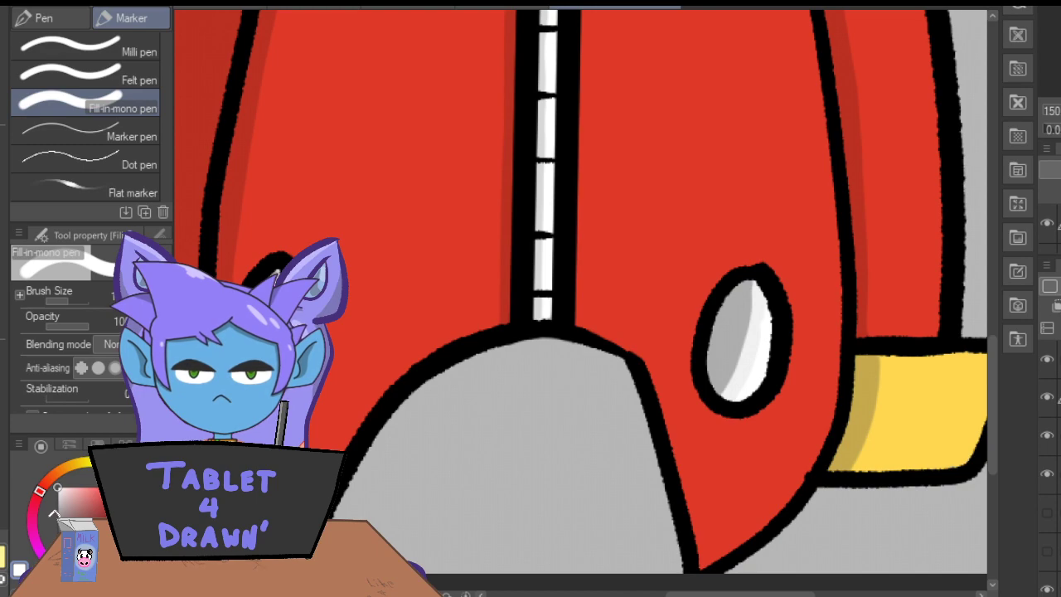
Mix a pale yellow from the cuff colour and paint a thin highlight beside the right cuff's shadow.
key("ctrl+minus")
key("ctrl+minus")
key("i")
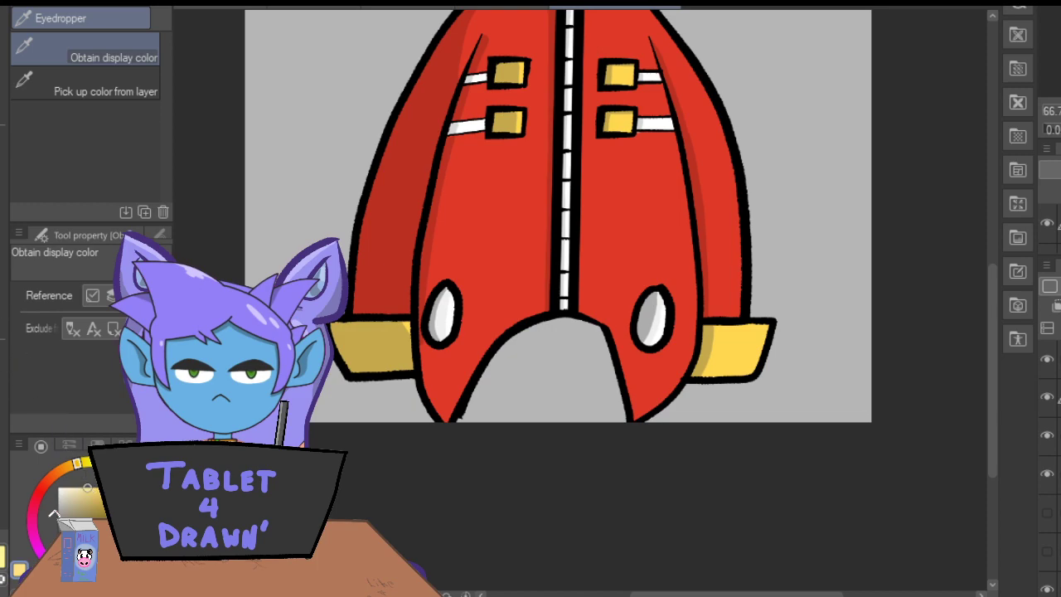
key("p")
key("ctrl+plus")
key("ctrl+plus")
key("ctrl+plus")
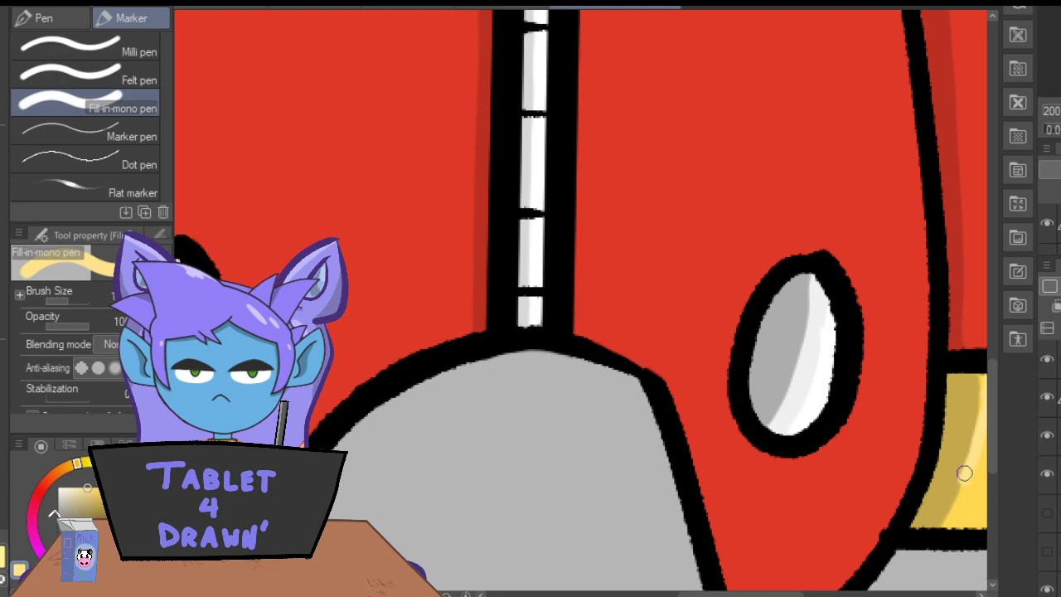
Paint pale yellow highlights along the right edges of the buckles on both sides of the zipper.
left_click_drag(989, 412, 990, 321)
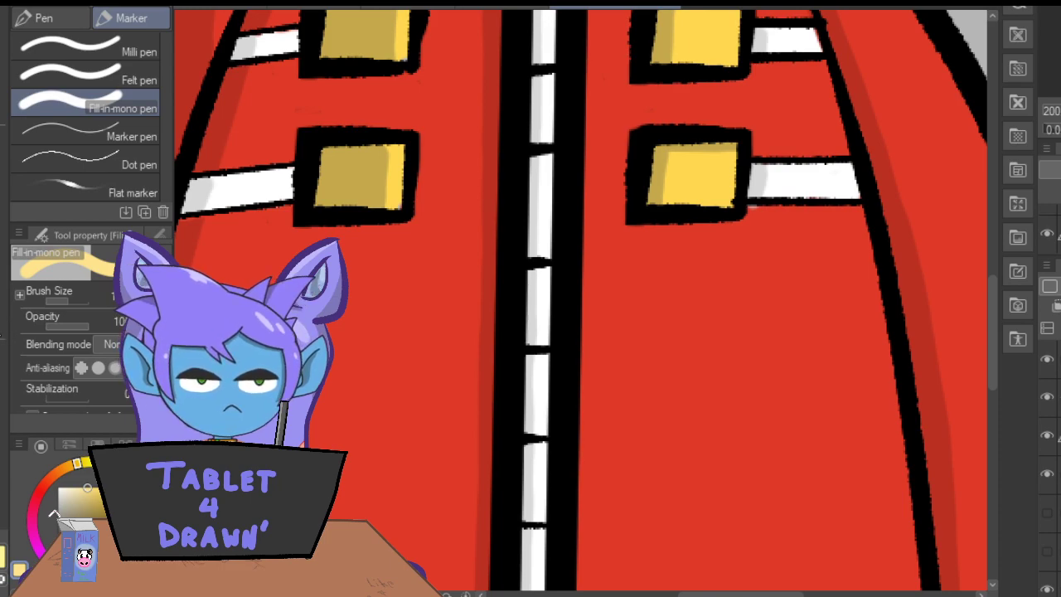
key("e")
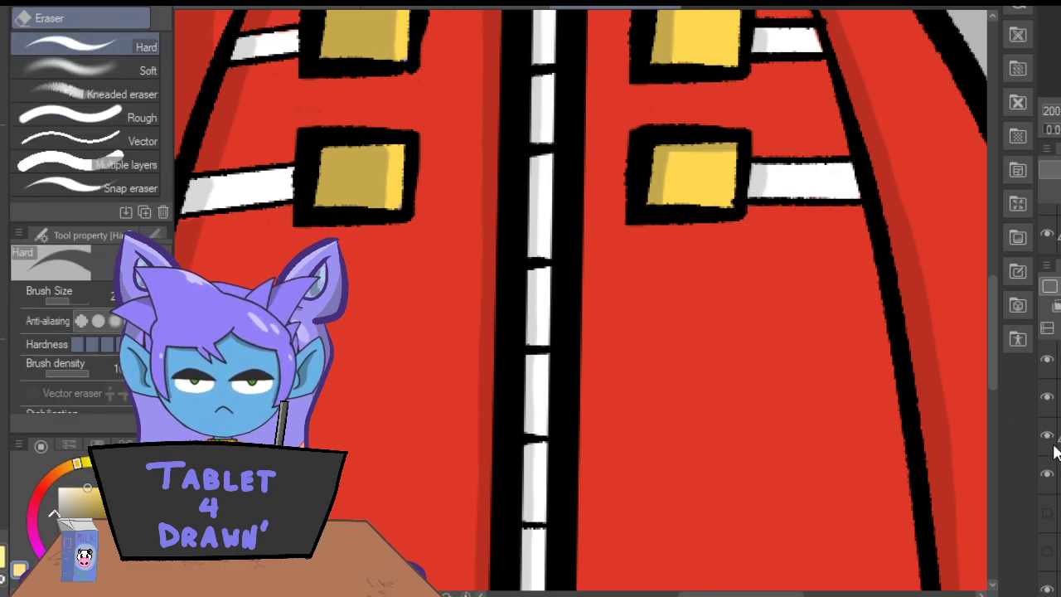
key("p")
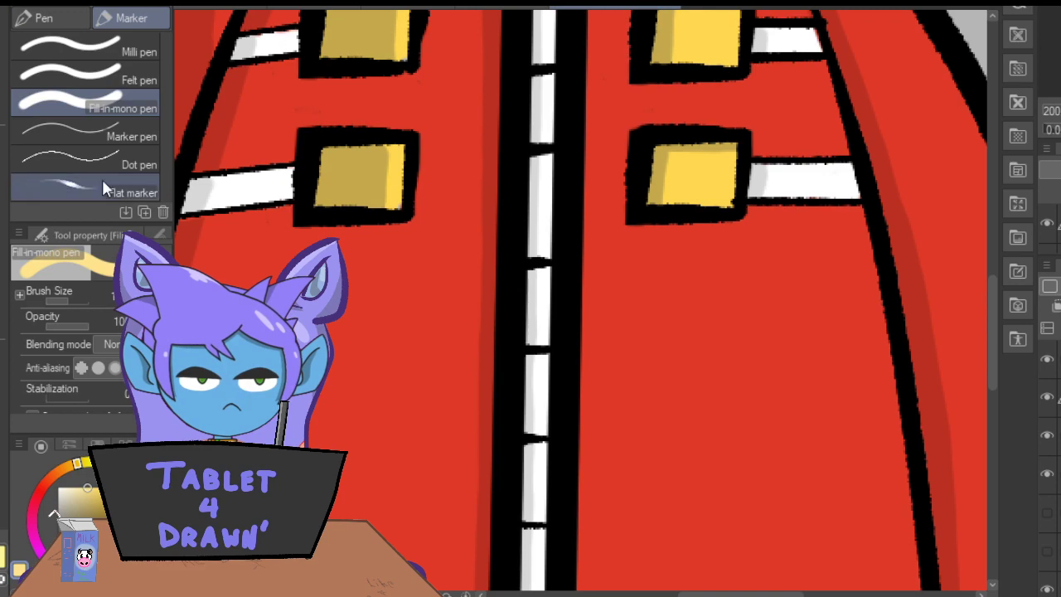
left_click_drag(994, 322, 998, 279)
left_click_drag(734, 223, 730, 276)
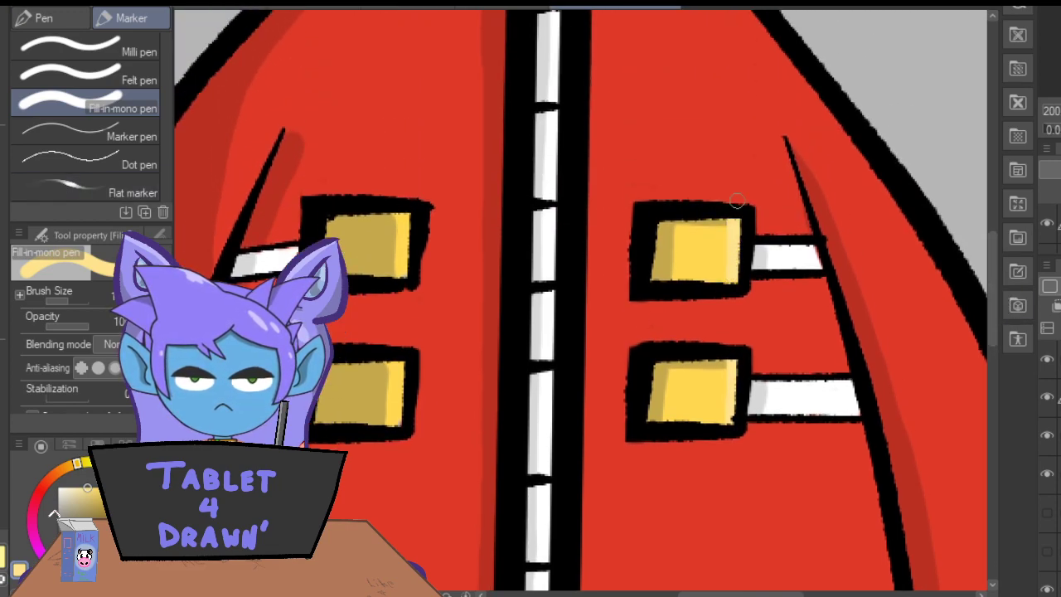
left_click_drag(404, 217, 399, 274)
left_click_drag(388, 360, 397, 434)
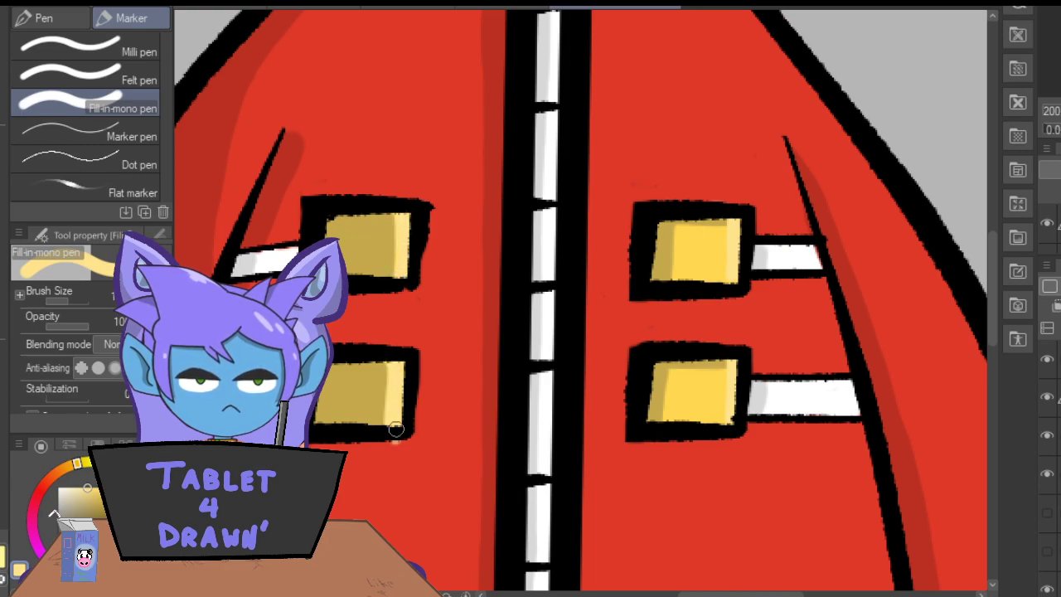
Hide the grey background layer so that only the coat remains on a transparent canvas.
key("ctrl+minus")
key("ctrl+minus")
key("ctrl+minus")
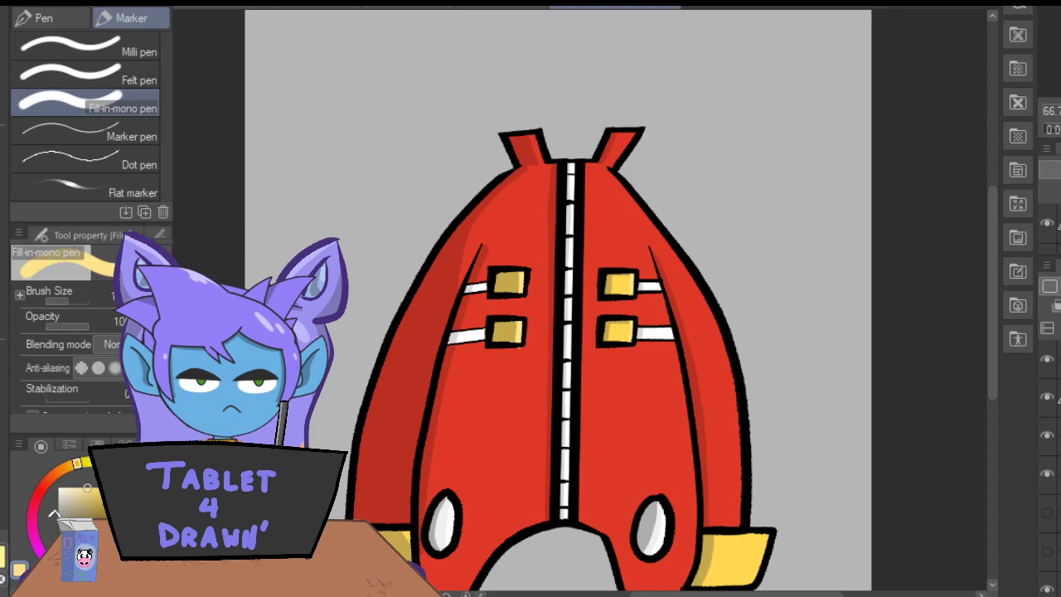
key("e")
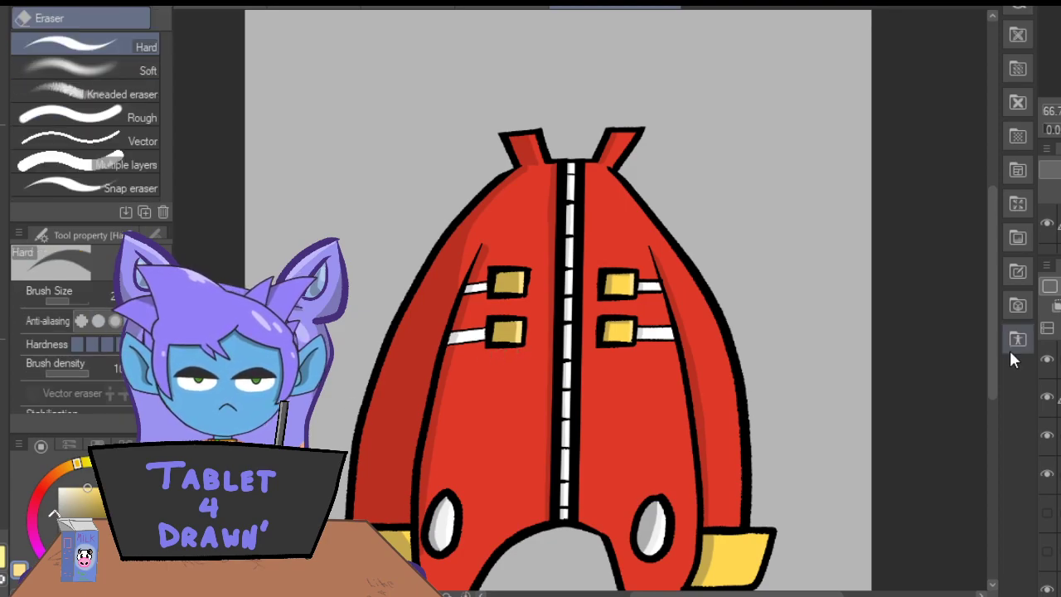
left_click_drag(991, 370, 995, 395)
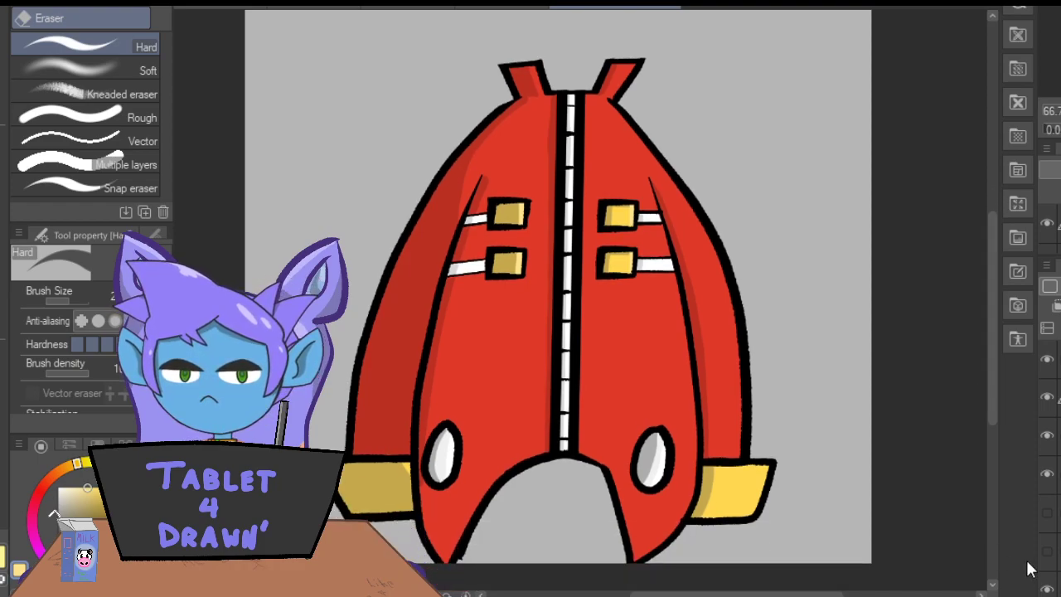
left_click(1047, 589)
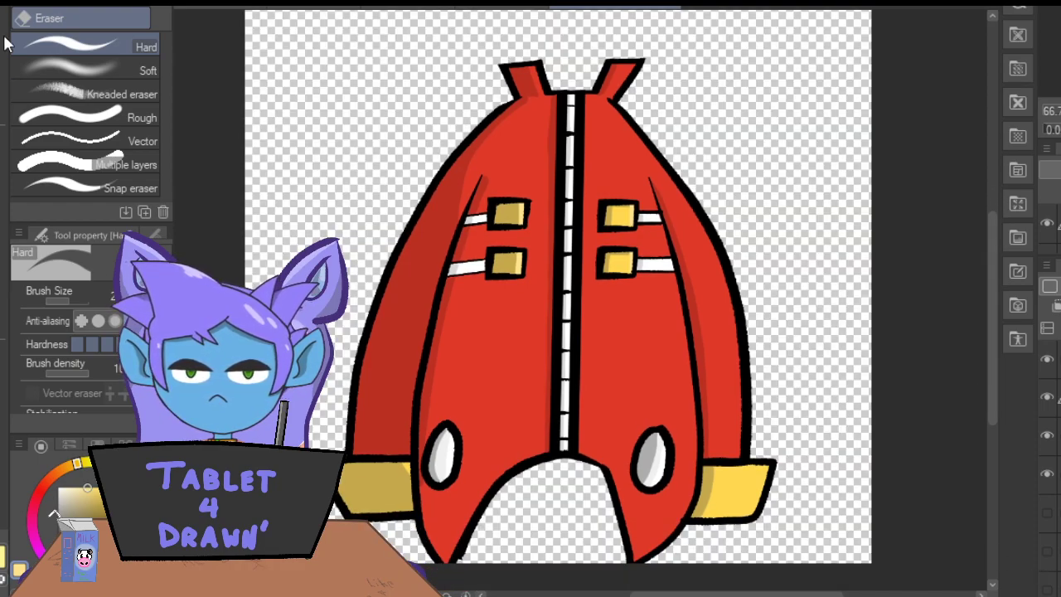